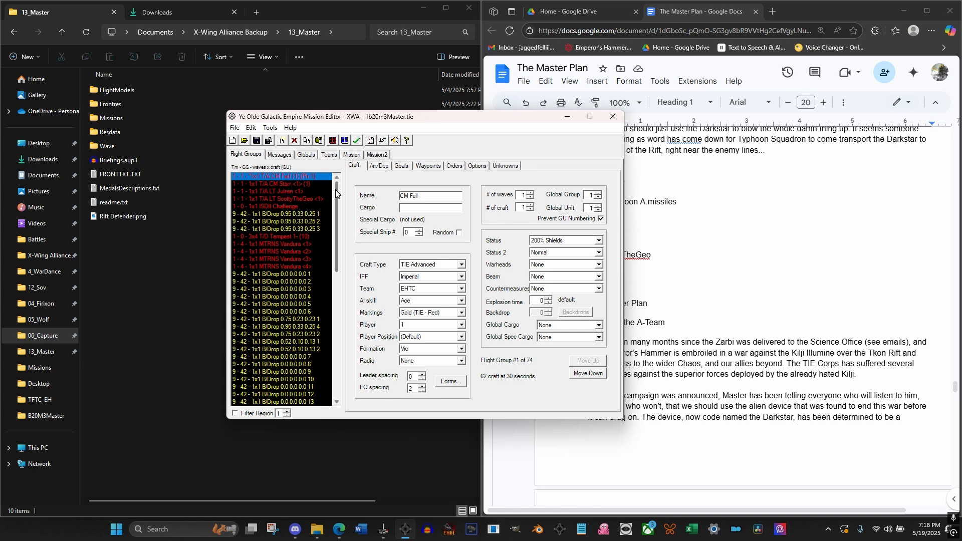
# Look over the flight group list and the mission description and debriefing texts
pyautogui.scroll(-2, 335, 212)
pyautogui.scroll(-12, 335, 212)
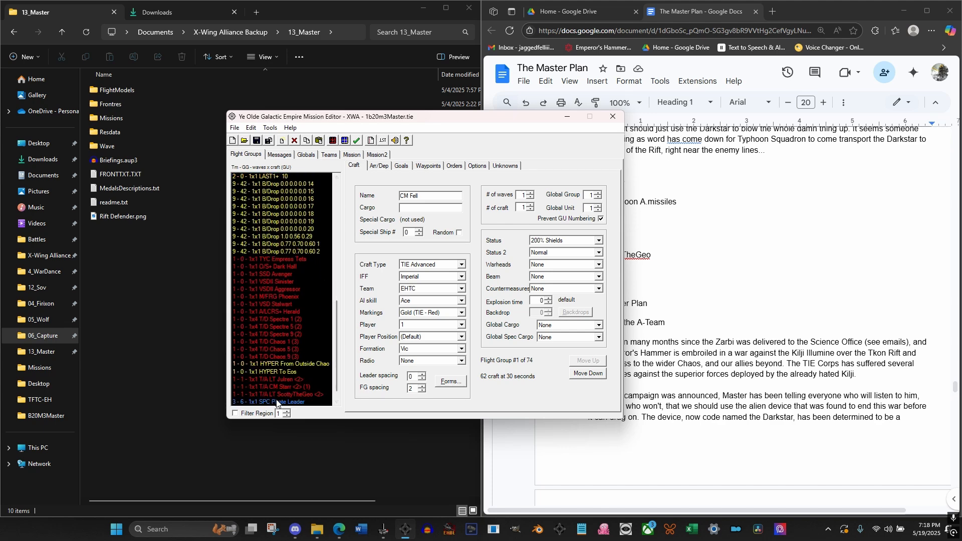
pyautogui.scroll(14, 326, 251)
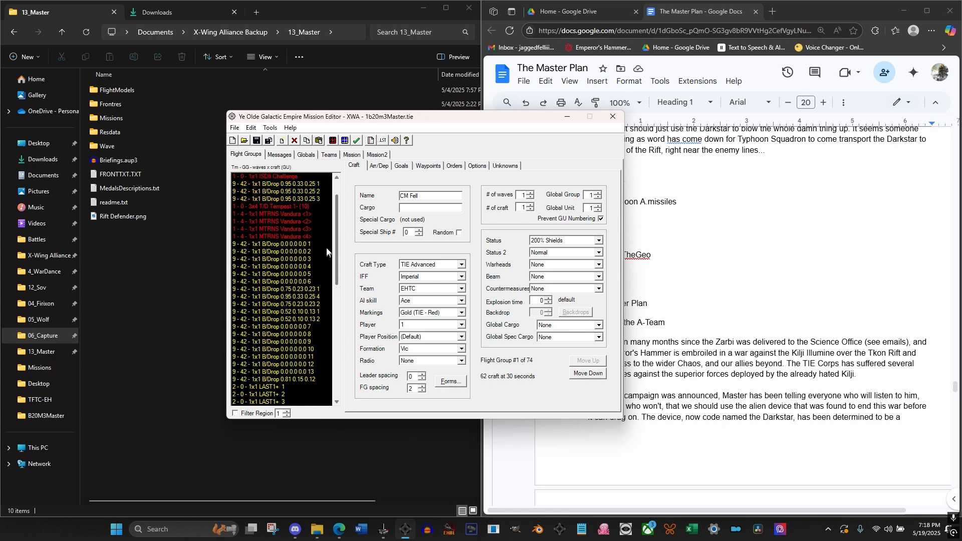
pyautogui.click(359, 155)
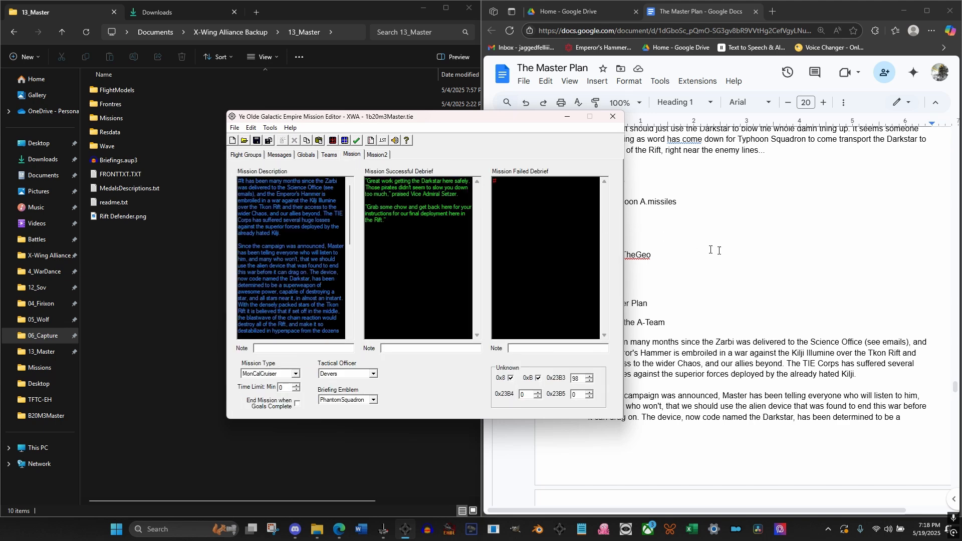
# Review the mission's in-flight messages and their trigger conditions
pyautogui.click(279, 155)
pyautogui.click(278, 222)
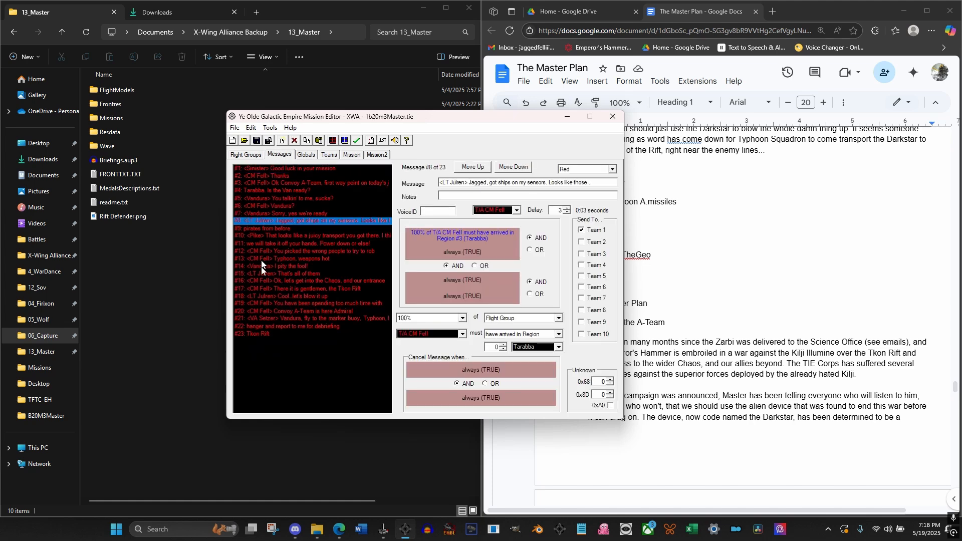
pyautogui.click(264, 281)
pyautogui.click(268, 334)
pyautogui.click(279, 273)
pyautogui.click(277, 235)
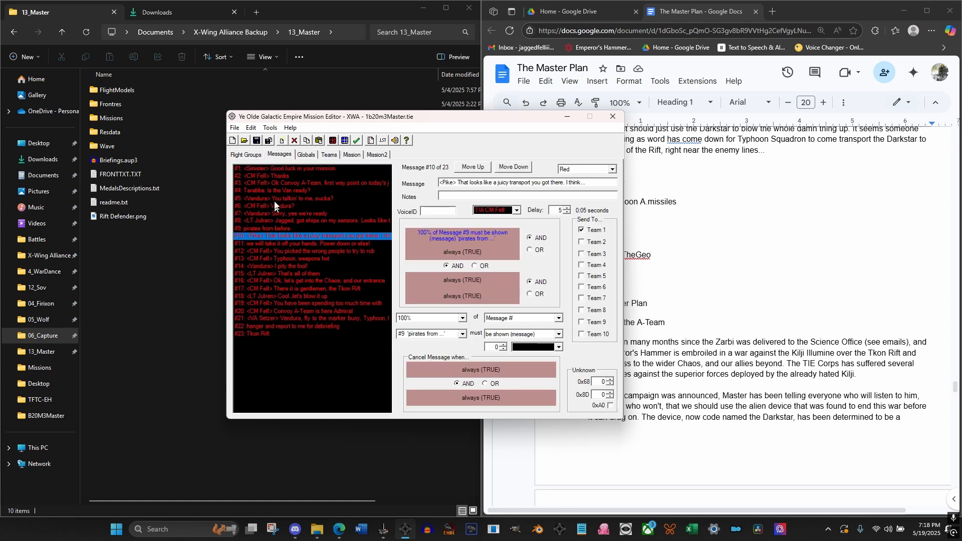
pyautogui.click(273, 198)
pyautogui.click(266, 169)
# Return to the flight groups and filter the list to region 4
pyautogui.click(254, 158)
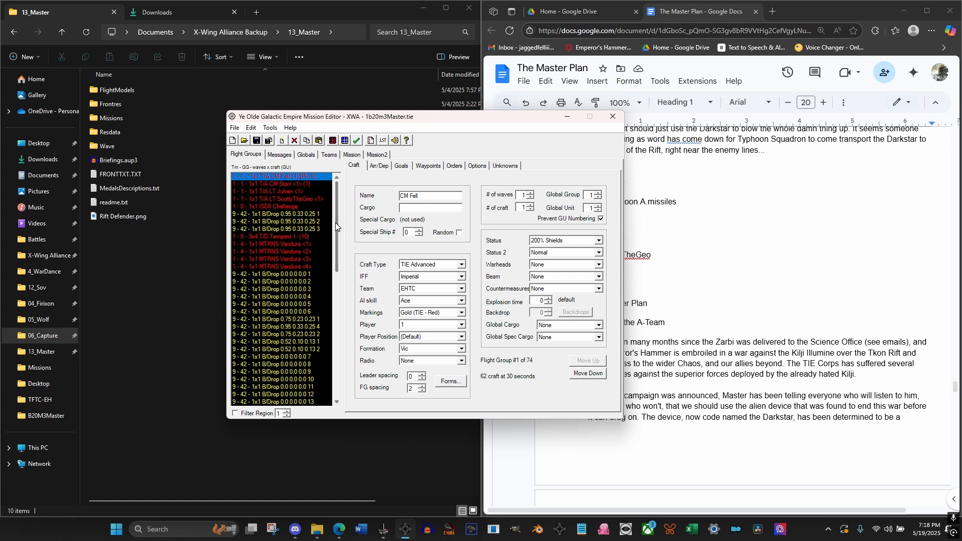
pyautogui.moveTo(336, 227)
pyautogui.mouseDown()
pyautogui.moveTo(334, 264)
pyautogui.moveTo(333, 227)
pyautogui.mouseUp()
pyautogui.click(235, 413)
pyautogui.click(286, 411)
pyautogui.click(287, 411)
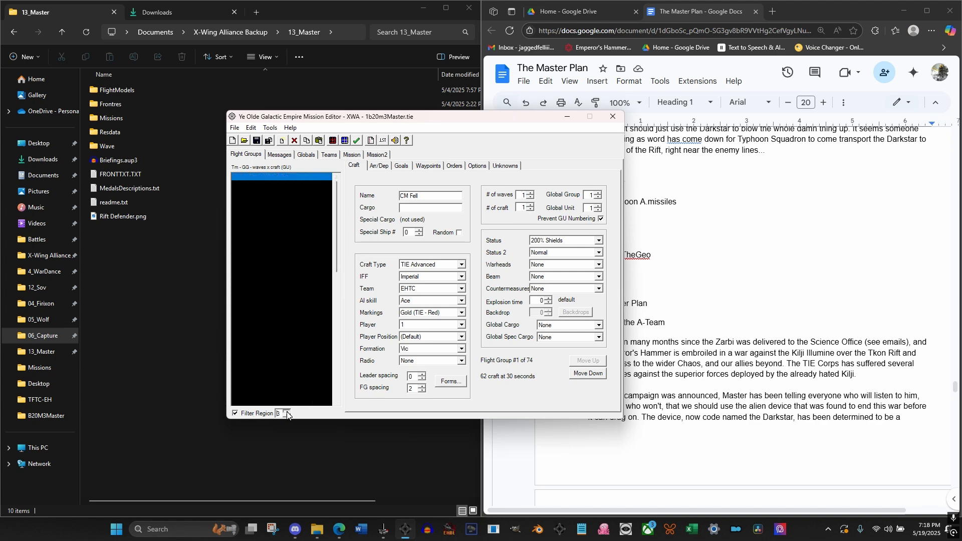
pyautogui.click(287, 411)
# Examine the region 4 flight groups and the arrival and departure settings of the player's TIE Advanced
pyautogui.moveTo(338, 250); pyautogui.dragTo(341, 375)
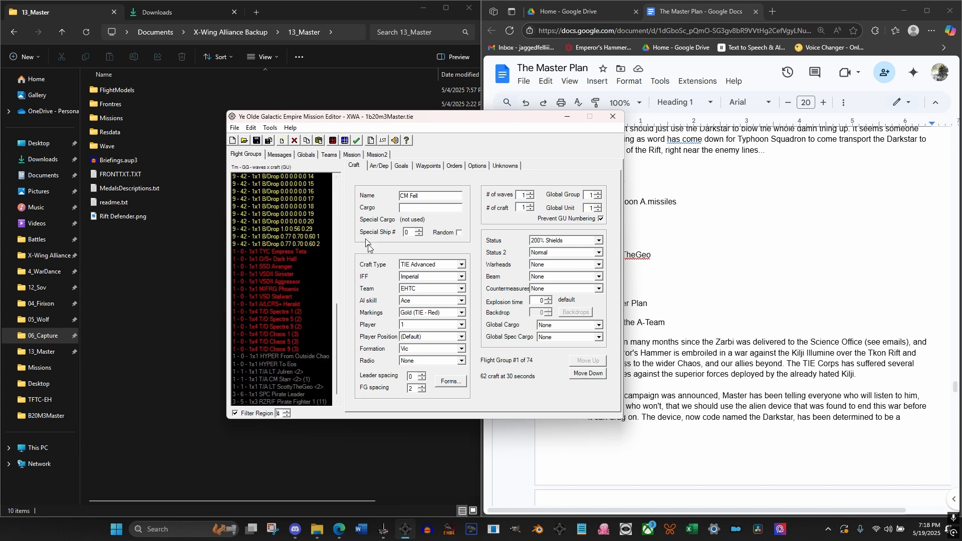
pyautogui.moveTo(337, 331)
pyautogui.mouseDown()
pyautogui.moveTo(323, 203)
pyautogui.moveTo(325, 344)
pyautogui.mouseUp()
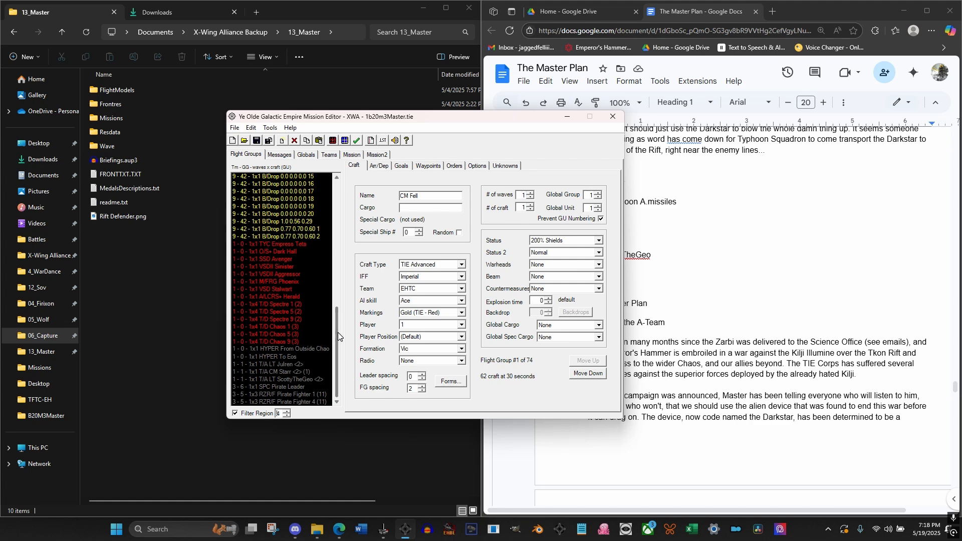
pyautogui.moveTo(338, 333); pyautogui.dragTo(337, 195)
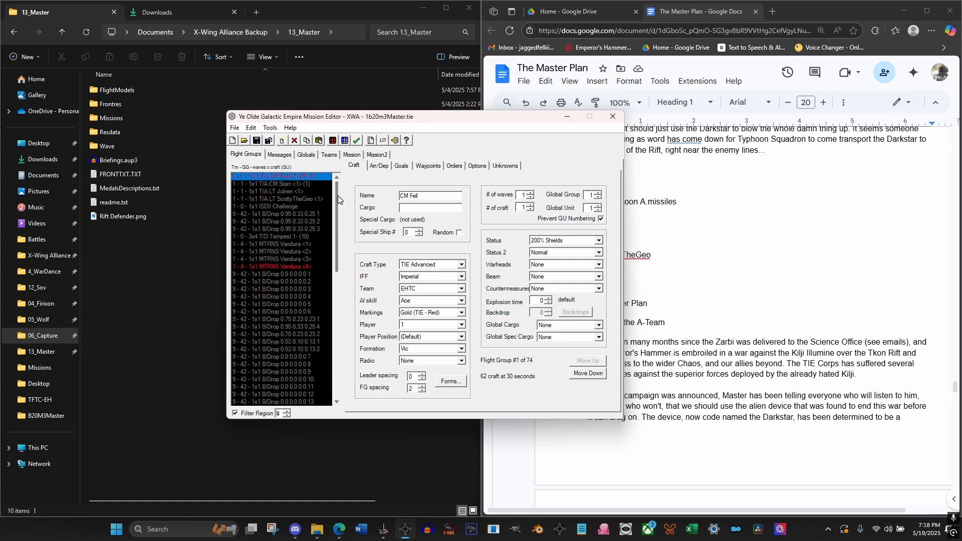
pyautogui.click(379, 166)
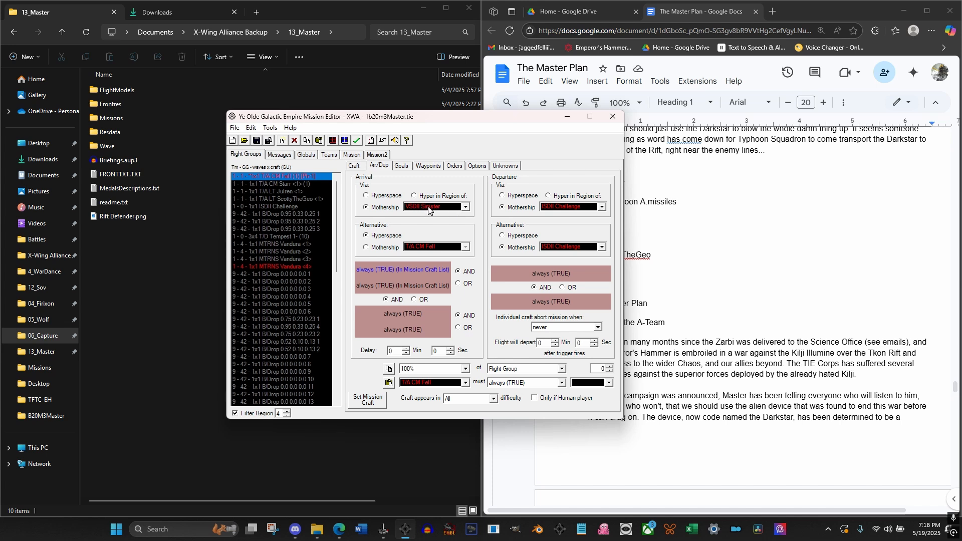
pyautogui.moveTo(337, 209); pyautogui.dragTo(340, 328)
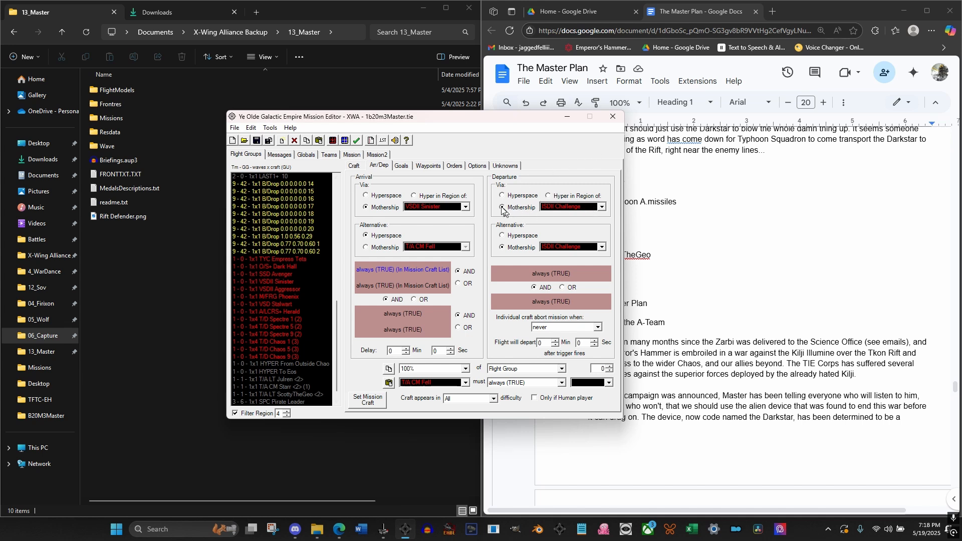
pyautogui.moveTo(338, 329); pyautogui.dragTo(322, 194)
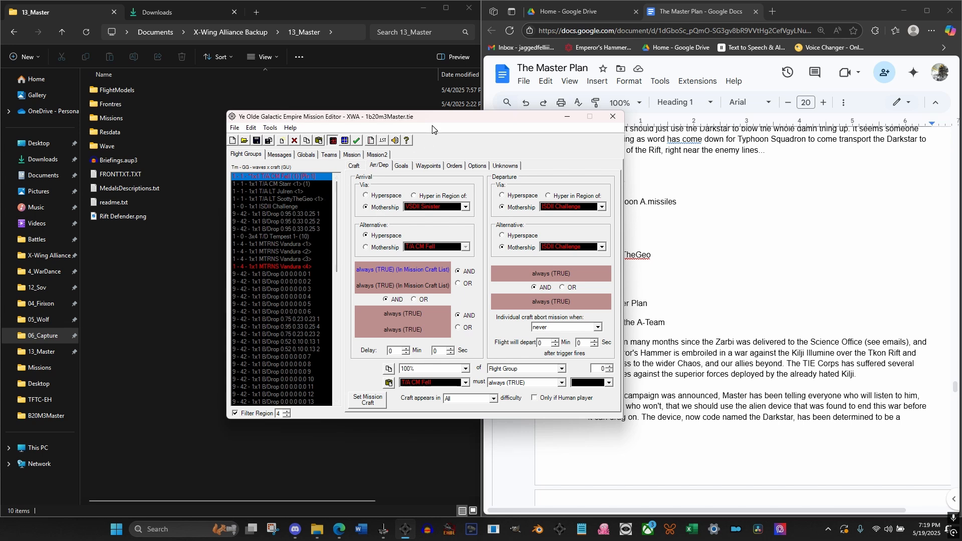
# Open the mission map and show region 4 zoomed out to its ships
pyautogui.press('F3')
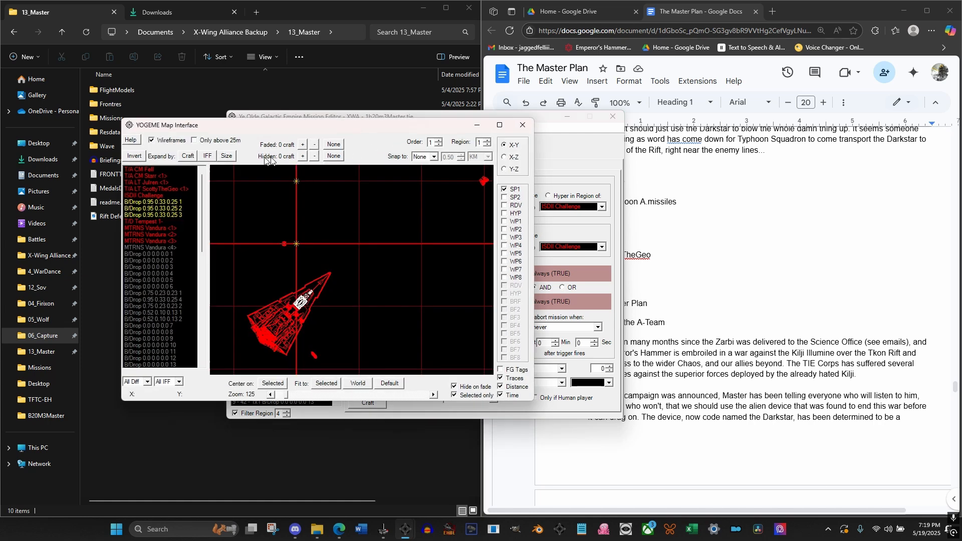
pyautogui.click(486, 145)
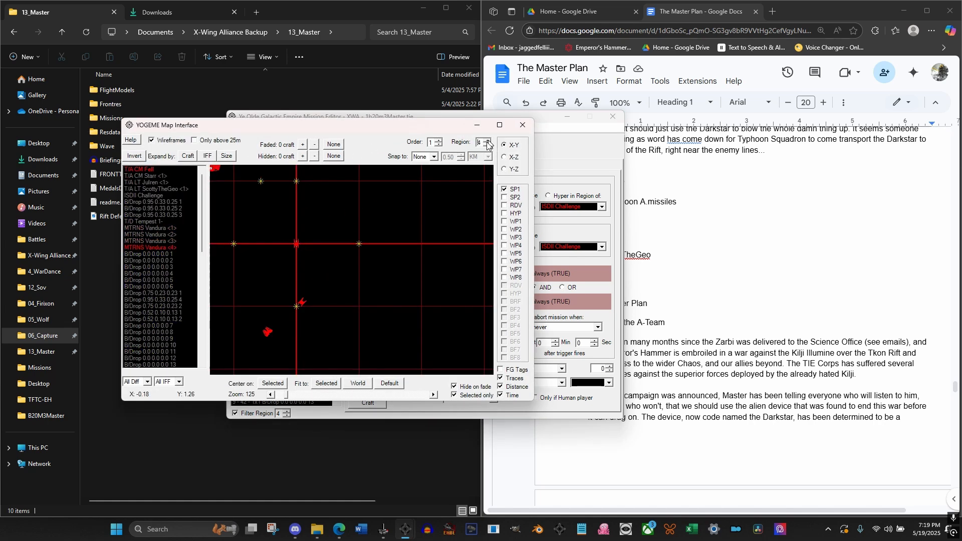
pyautogui.moveTo(363, 207); pyautogui.dragTo(340, 200)
pyautogui.scroll(-5, 340, 205)
pyautogui.scroll(-3, 374, 240)
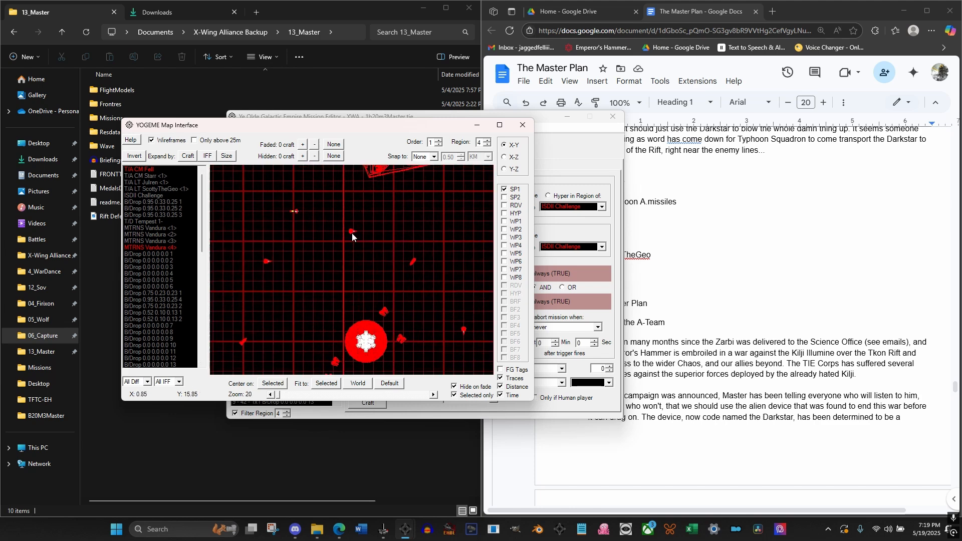
# Select the player's TIE Advanced and move its start point on the X-Y map close to VSDII Sinister
pyautogui.click(146, 170)
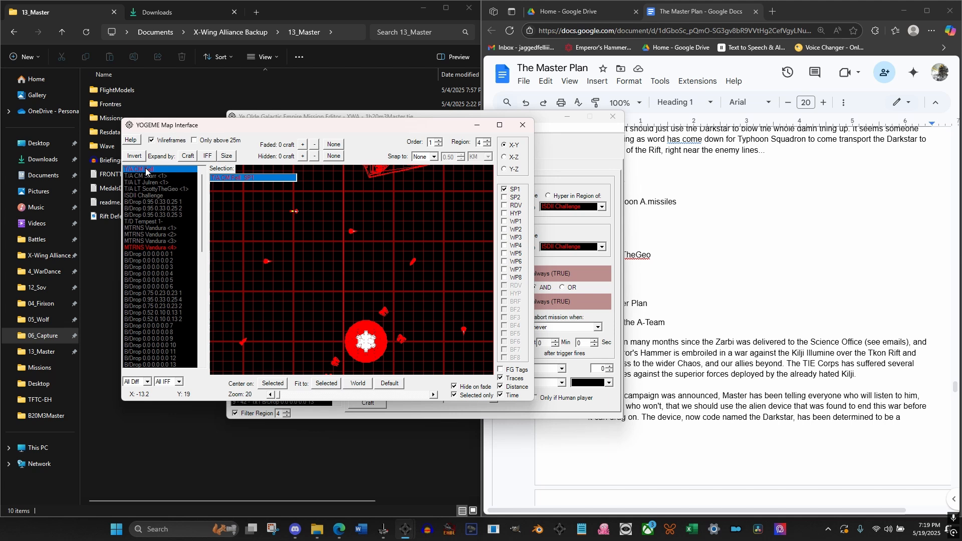
pyautogui.scroll(-2, 328, 245)
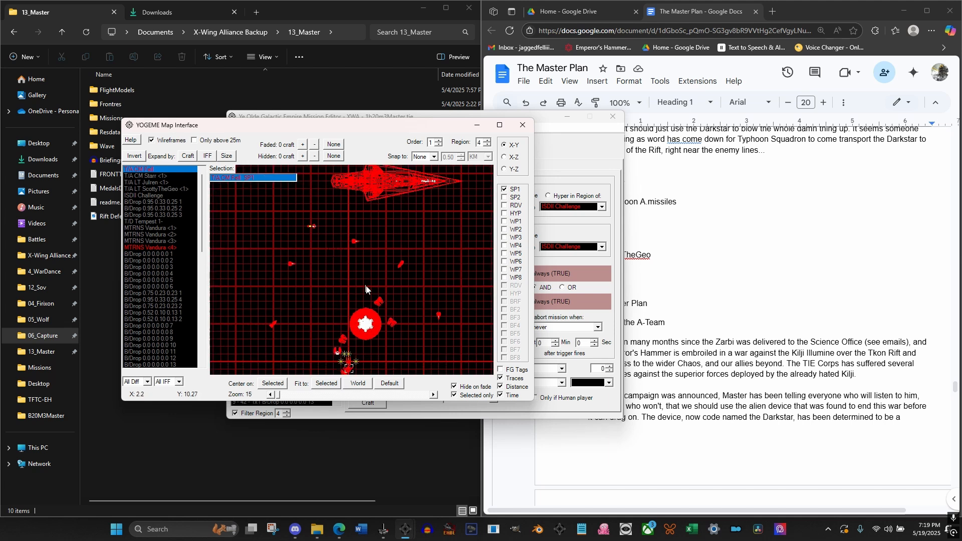
pyautogui.moveTo(349, 369); pyautogui.dragTo(351, 249)
pyautogui.scroll(4, 354, 252)
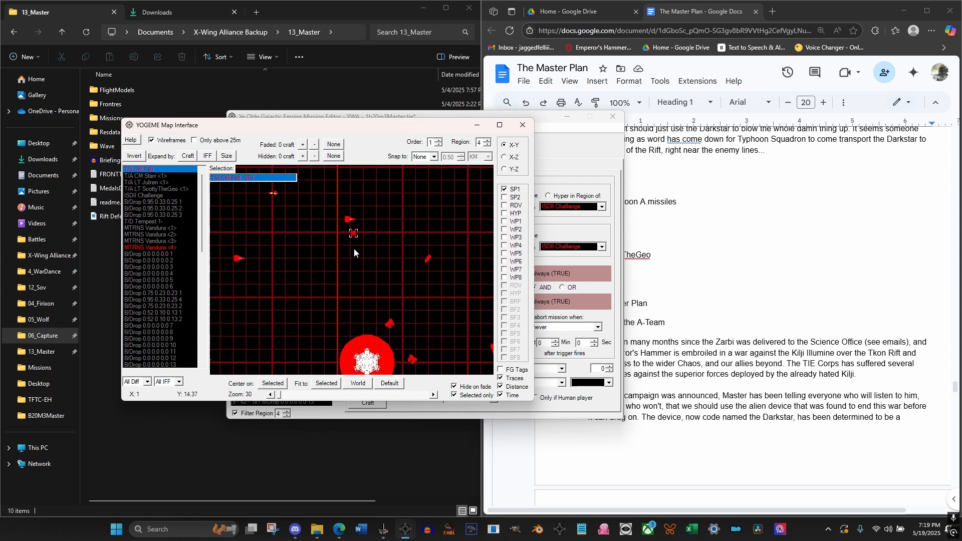
pyautogui.scroll(2, 354, 252)
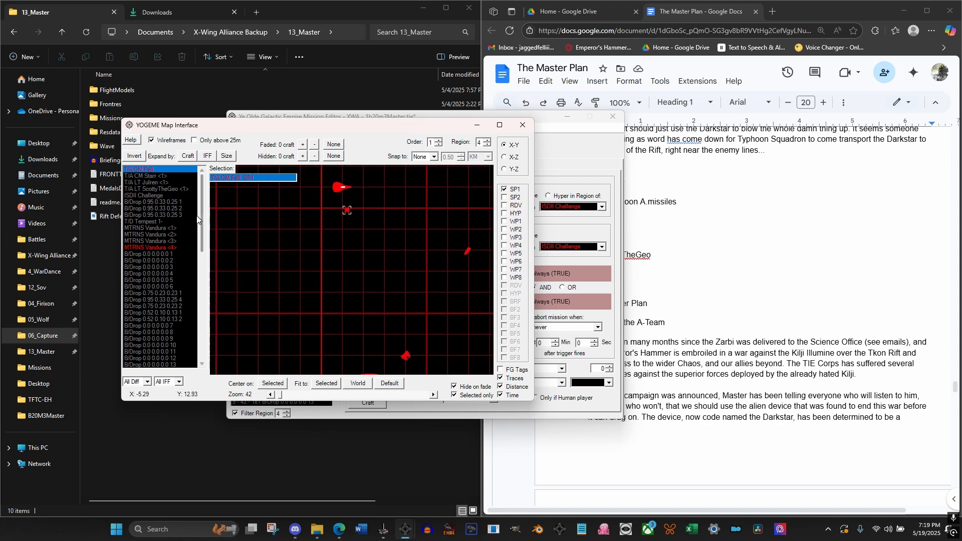
# Locate VSDII Sinister on the map and move the player craft's start point right beside its hull
pyautogui.moveTo(201, 220); pyautogui.dragTo(203, 323)
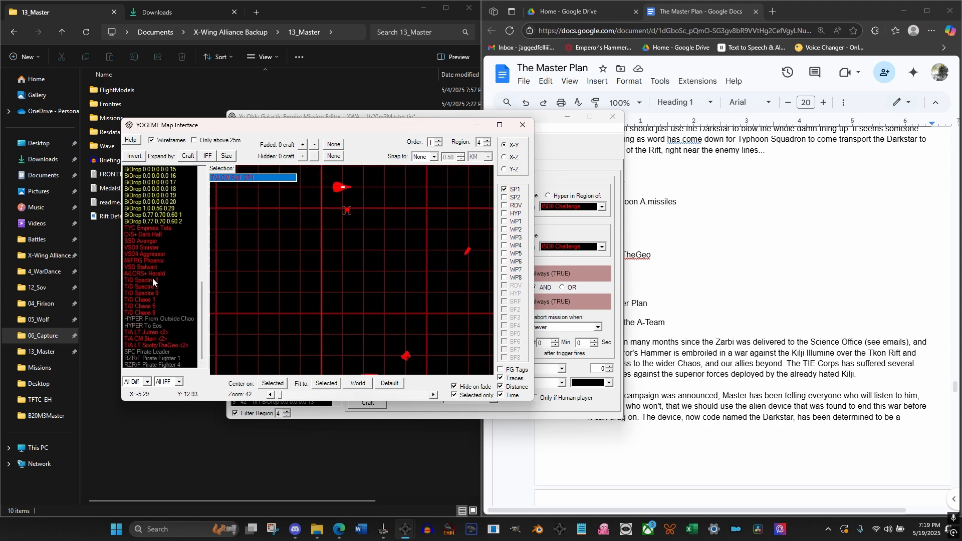
pyautogui.click(156, 245)
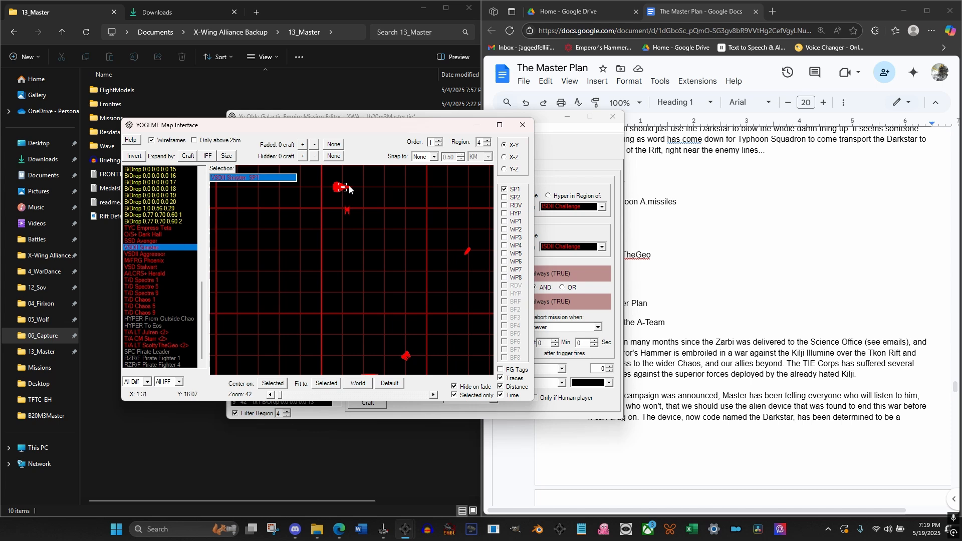
pyautogui.press('f')
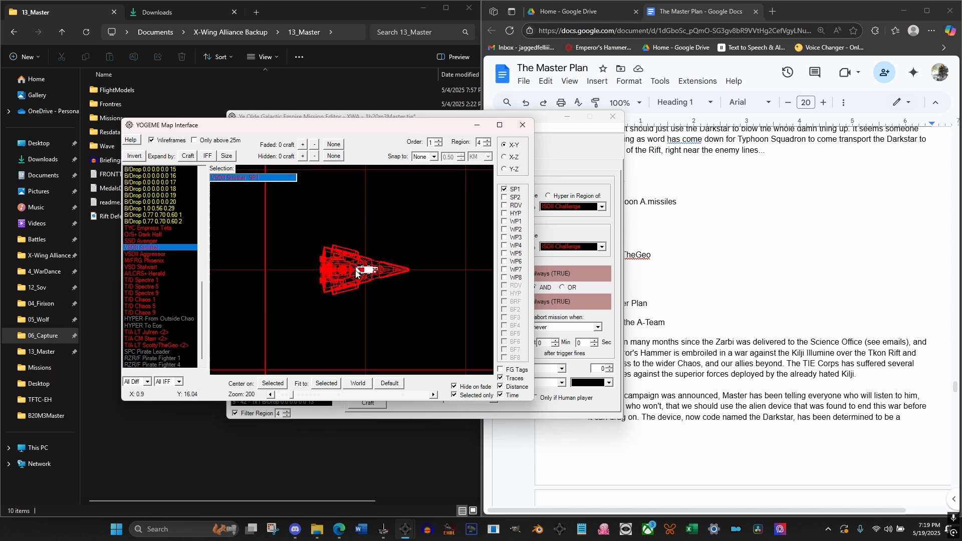
pyautogui.scroll(3, 357, 275)
pyautogui.moveTo(376, 303); pyautogui.dragTo(340, 265)
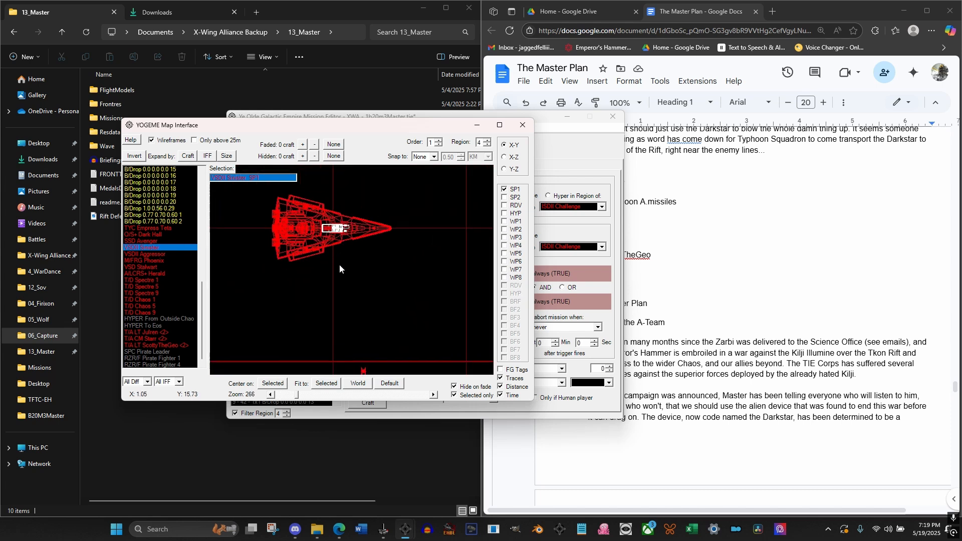
pyautogui.scroll(-2, 340, 268)
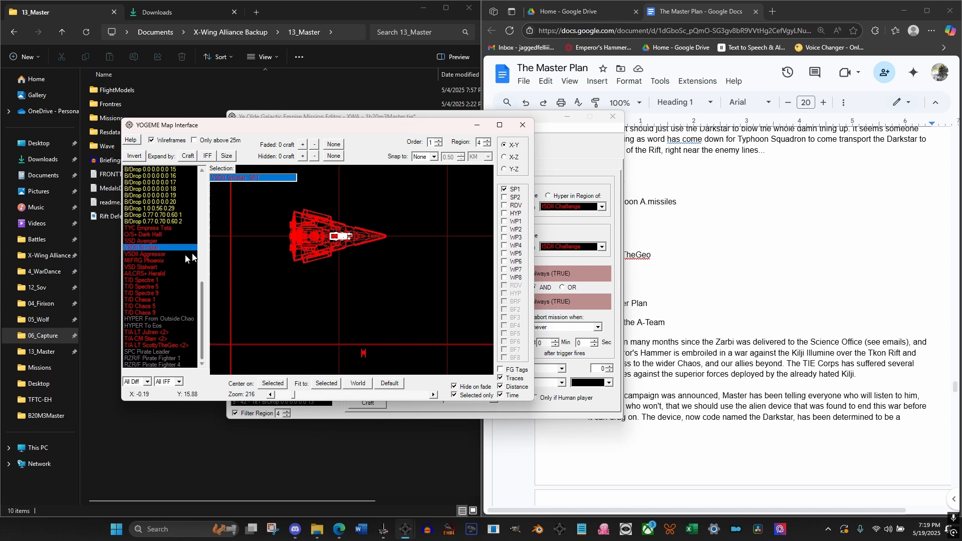
pyautogui.click(363, 353)
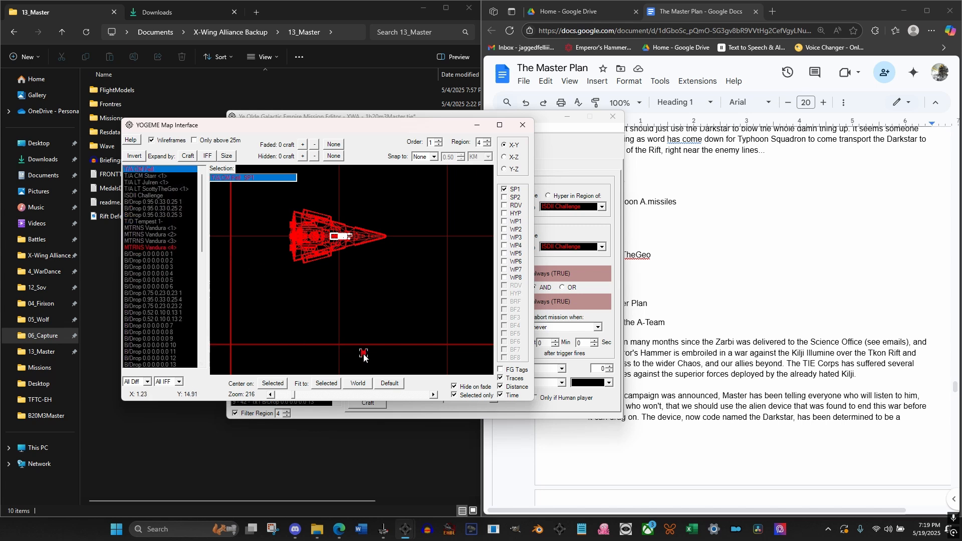
pyautogui.moveTo(364, 355); pyautogui.dragTo(356, 263)
pyautogui.scroll(3, 357, 269)
pyautogui.scroll(4, 357, 270)
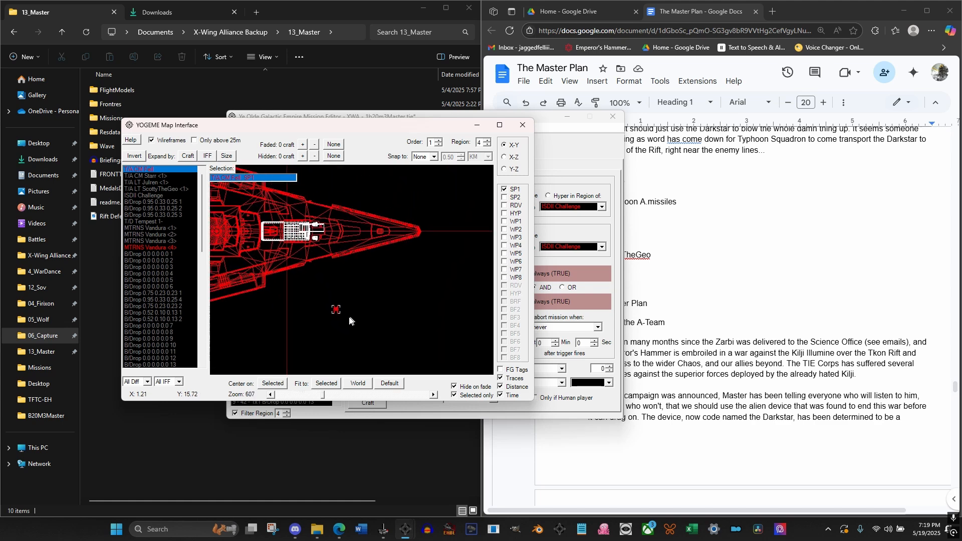
# Place the player craft's start point inside VSDII Sinister's outline at about X 1.04, Y 15.99, and raise it to about Z 0.92
pyautogui.moveTo(333, 306); pyautogui.dragTo(293, 235)
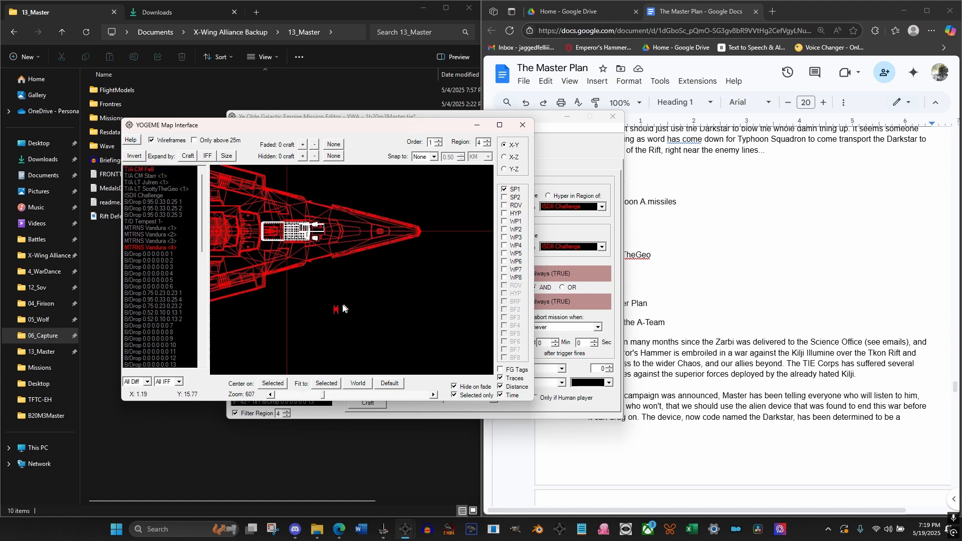
pyautogui.click(337, 309)
pyautogui.moveTo(336, 308); pyautogui.dragTo(298, 234)
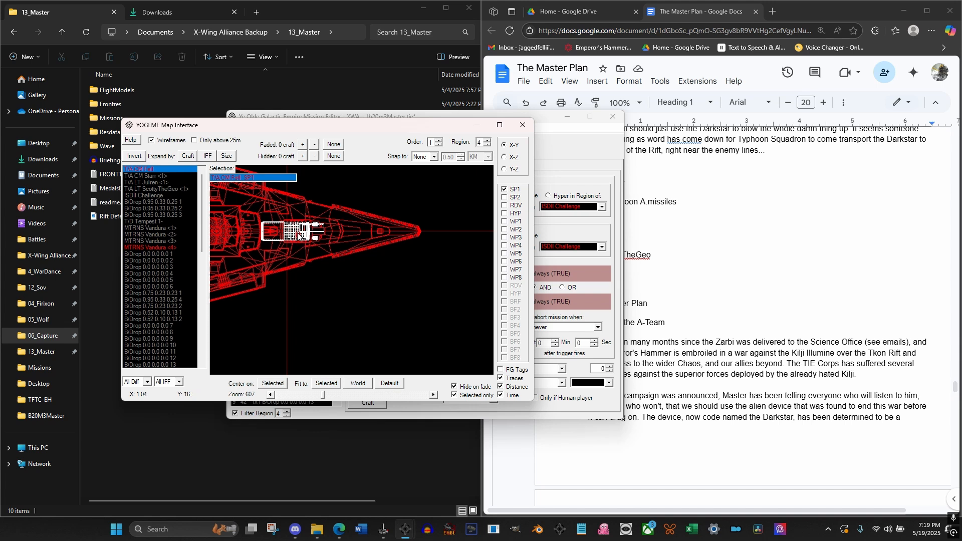
pyautogui.click(505, 158)
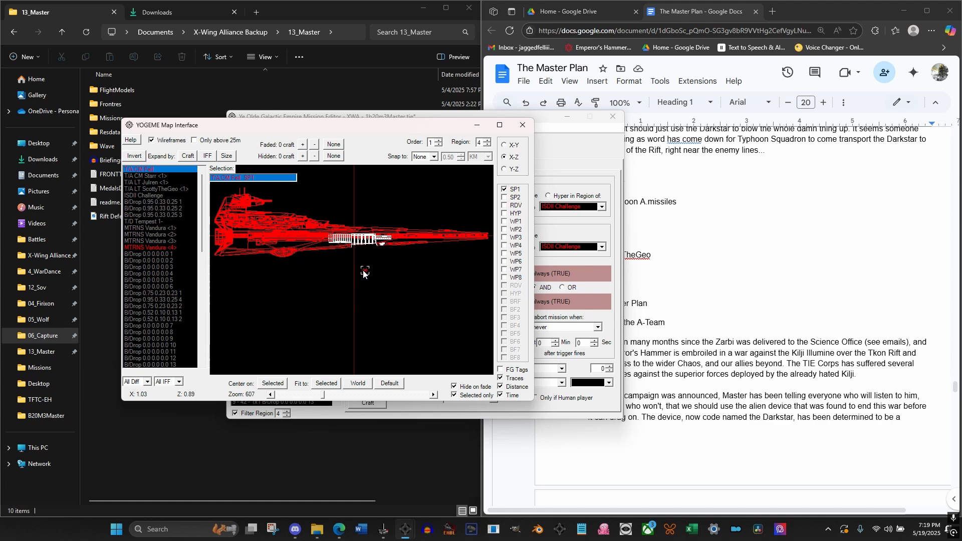
pyautogui.moveTo(365, 271); pyautogui.dragTo(365, 262)
# Move the mission editor window clear of the map and check the player craft's waypoint coordinates
pyautogui.click(549, 144)
pyautogui.moveTo(493, 117); pyautogui.dragTo(725, 120)
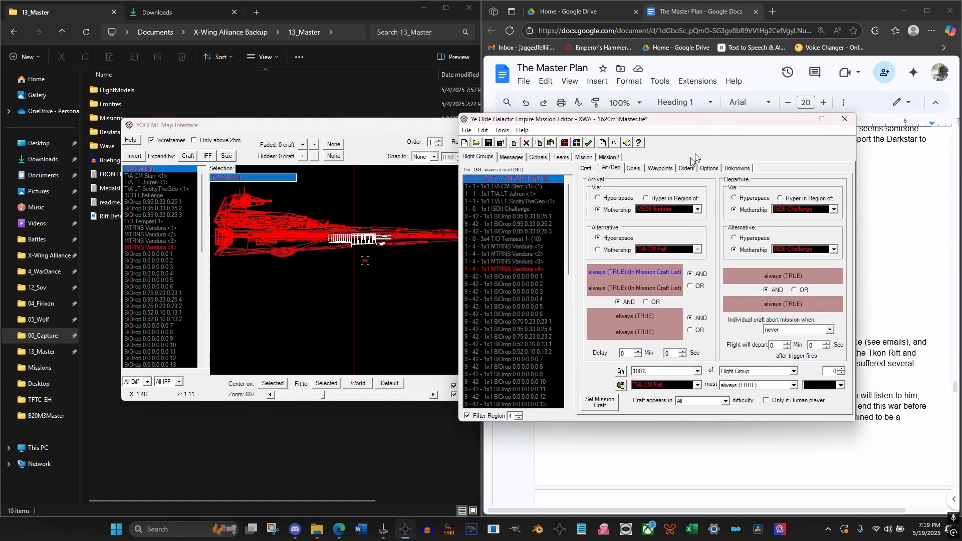
pyautogui.click(660, 169)
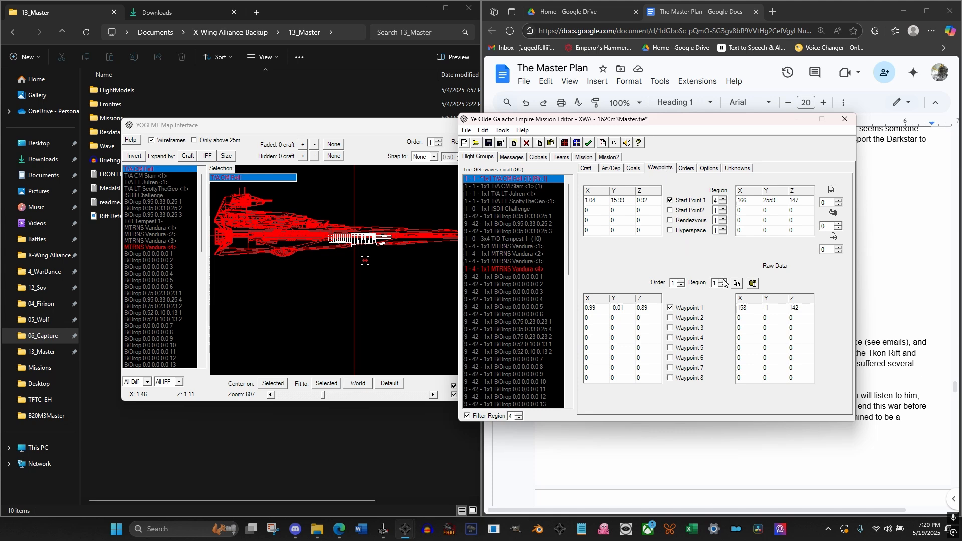
# Show the player craft's orders for region 4 and assign Circle as Order 1
pyautogui.click(685, 169)
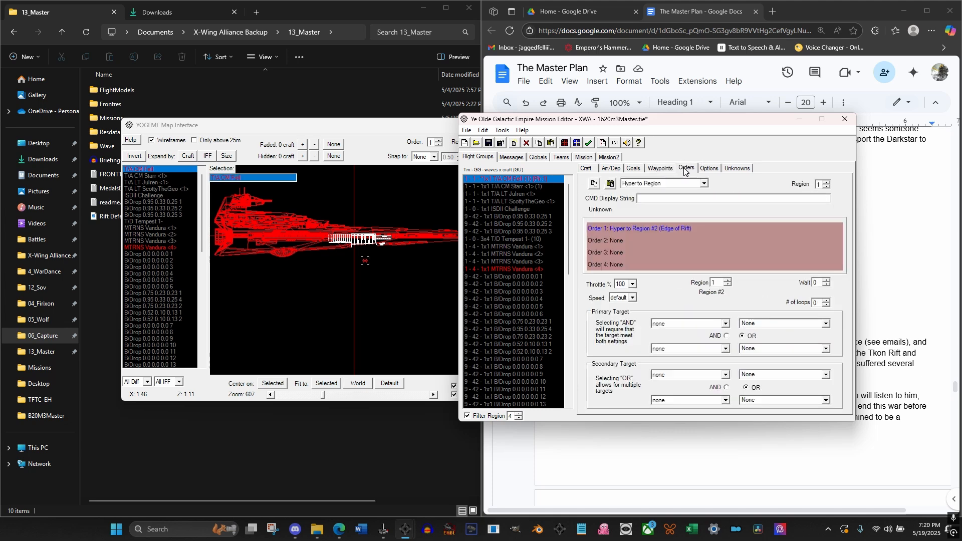
pyautogui.click(825, 183)
pyautogui.click(825, 182)
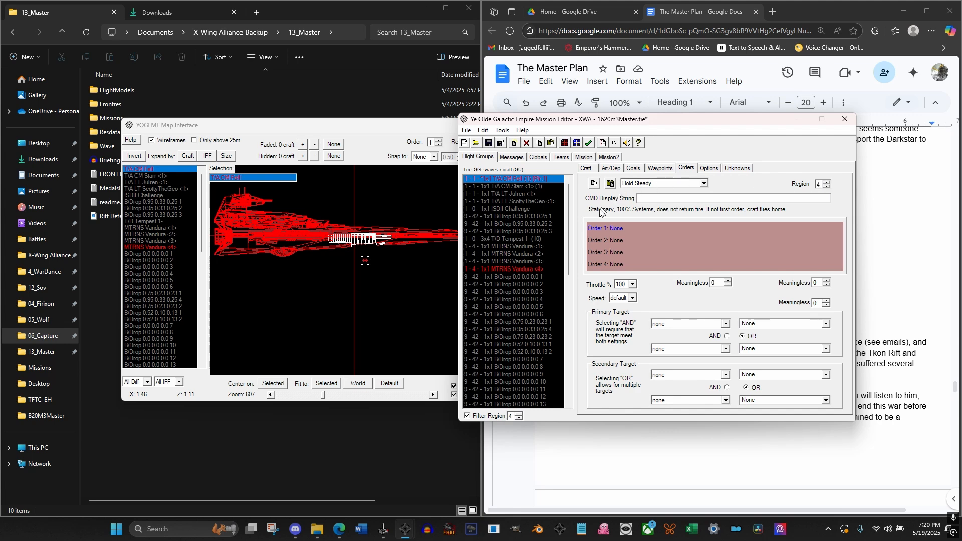
pyautogui.click(519, 185)
pyautogui.click(519, 180)
pyautogui.click(667, 184)
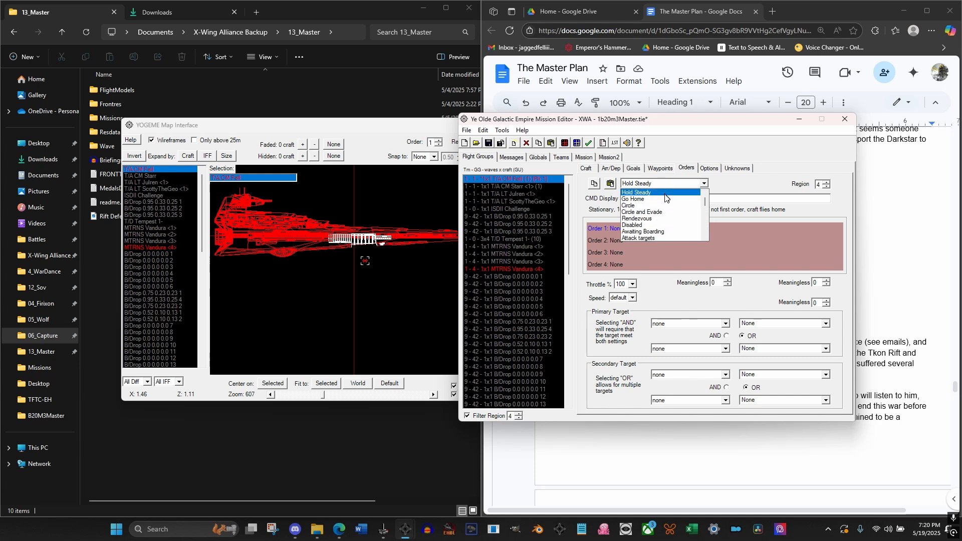
pyautogui.click(669, 205)
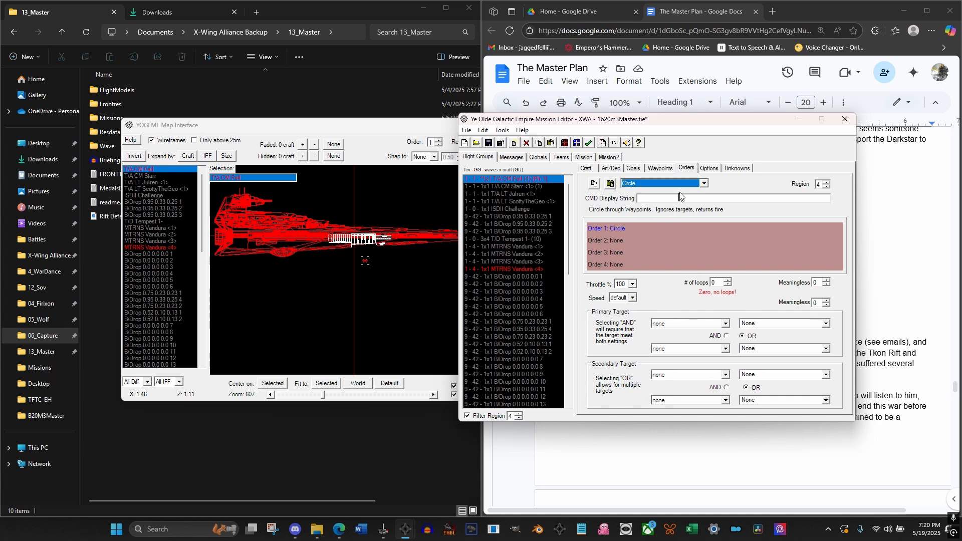
# Change the player craft's region 4 Order 1 to Hyper to Region with Region #3 (Tarabba) as the destination
pyautogui.click(682, 187)
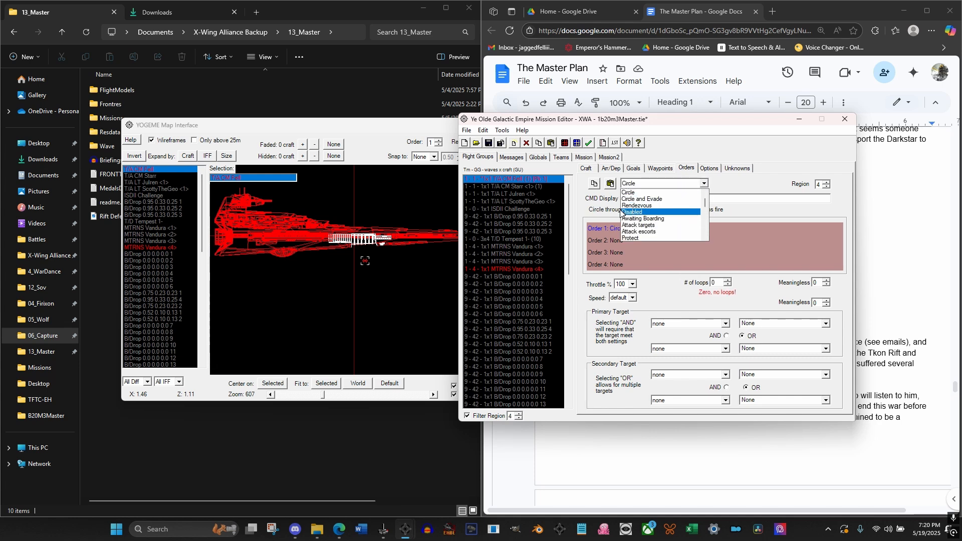
pyautogui.press('h')
pyautogui.press('h')
pyautogui.press('h')
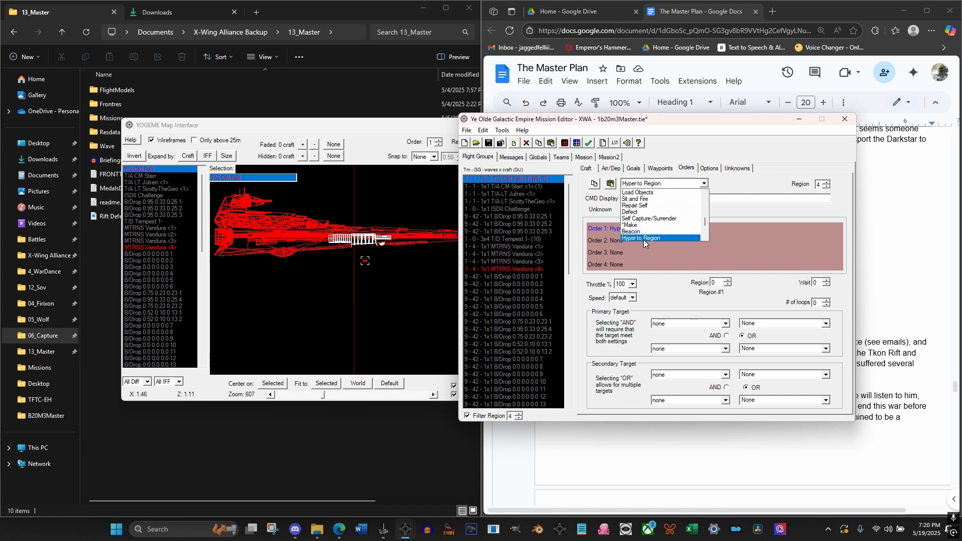
pyautogui.click(644, 238)
pyautogui.click(728, 281)
pyautogui.click(728, 282)
pyautogui.click(727, 282)
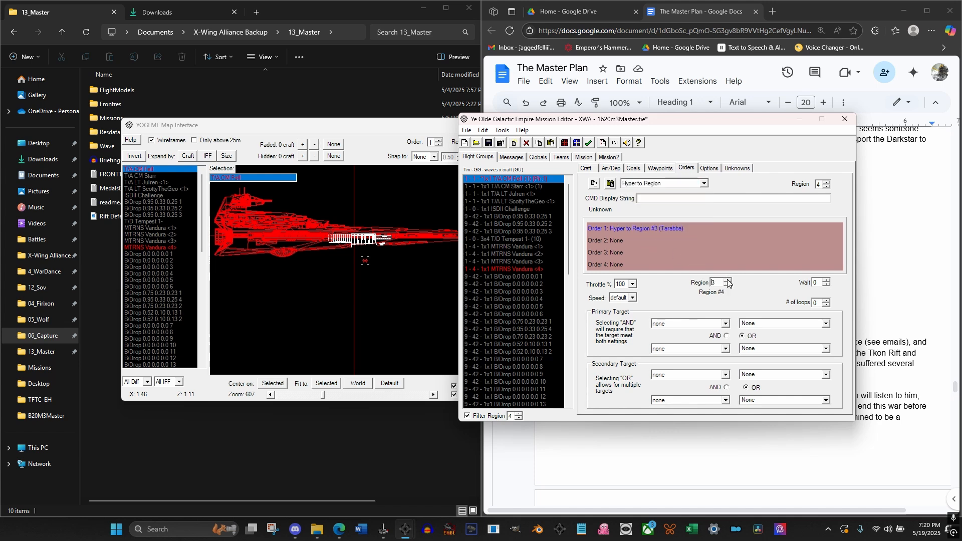
pyautogui.click(729, 285)
pyautogui.click(528, 195)
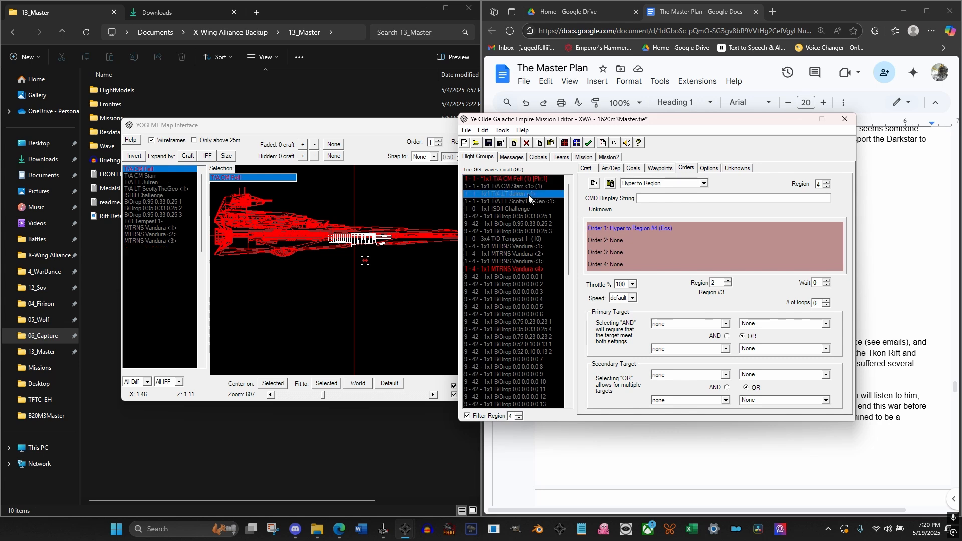
pyautogui.click(522, 178)
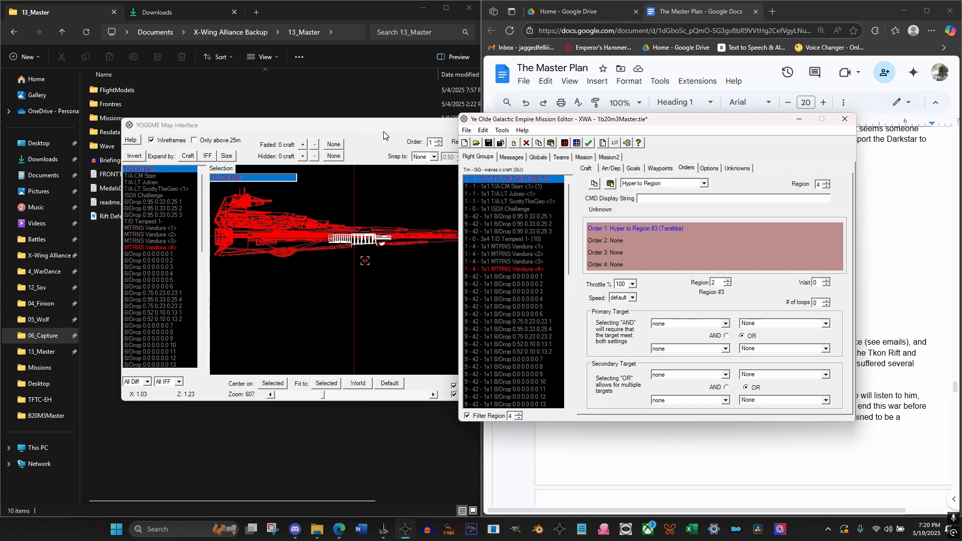
# Set the Z coordinate of Waypoint 1 for the player craft's Order 1 in region 4 to 0.92
pyautogui.click(669, 171)
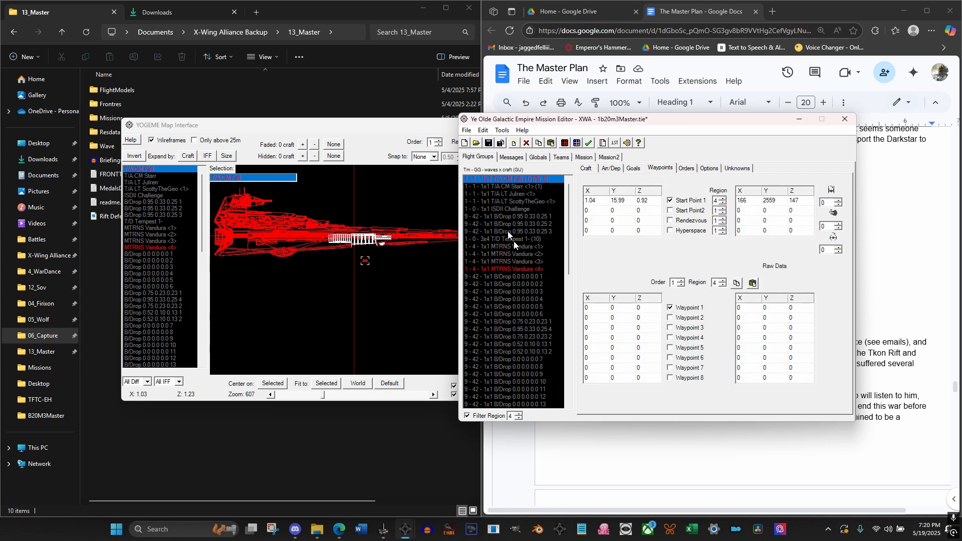
pyautogui.moveTo(382, 125); pyautogui.dragTo(370, 124)
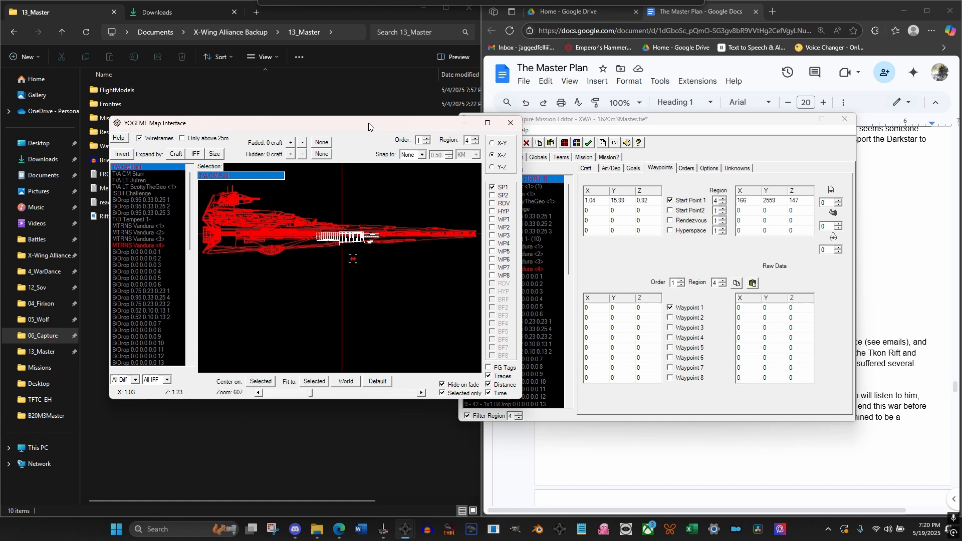
pyautogui.click(638, 308)
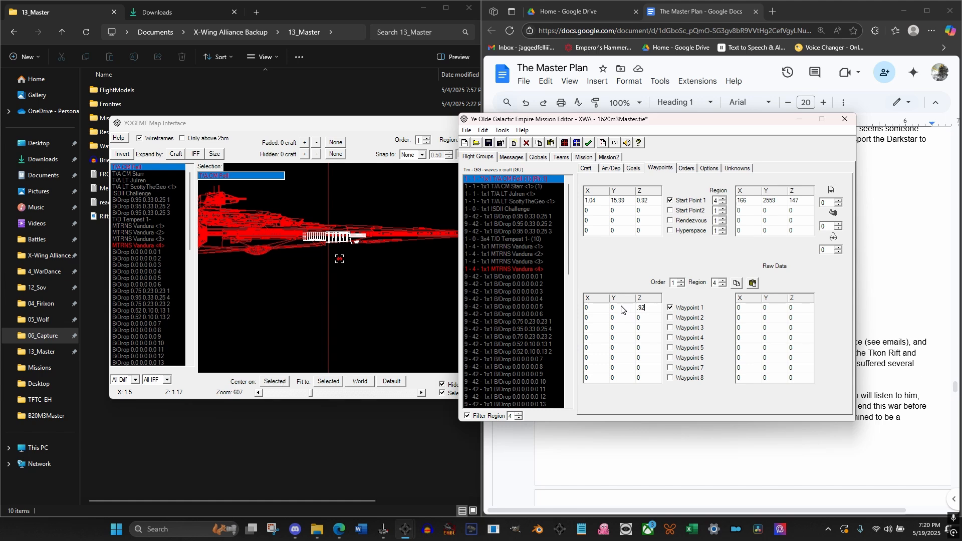
pyautogui.click(367, 134)
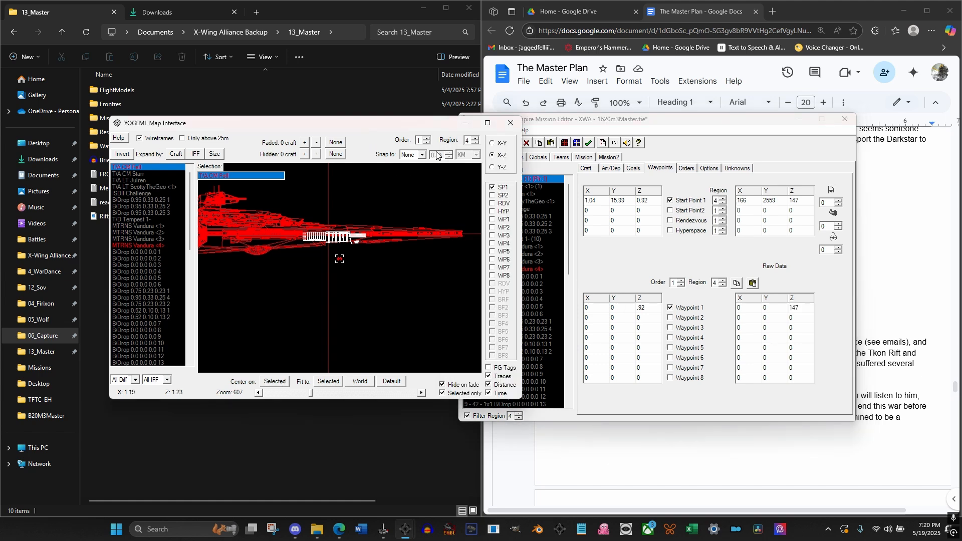
# Use the map's X-Y view as reference and set the region 4 Waypoint 1 to X 2 and Y 16
pyautogui.click(492, 143)
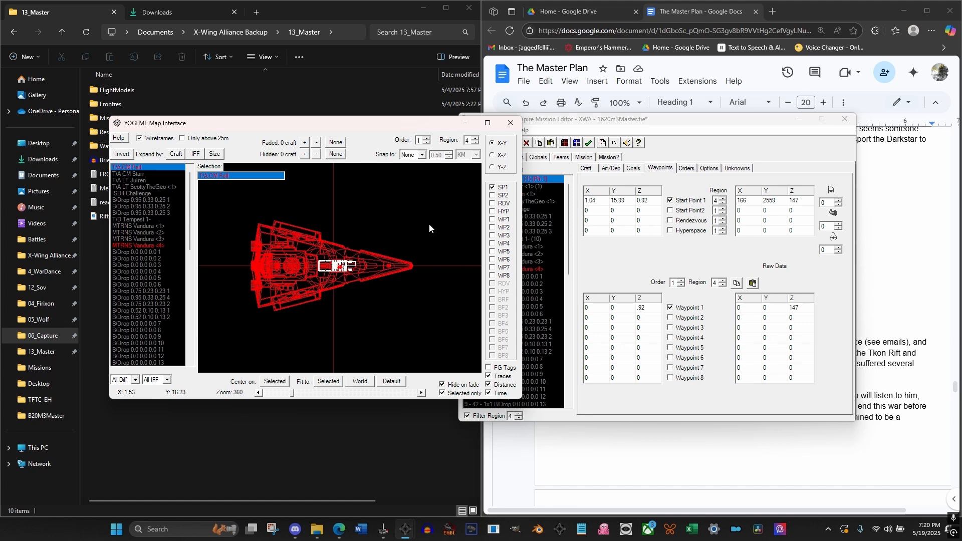
pyautogui.scroll(-3, 429, 228)
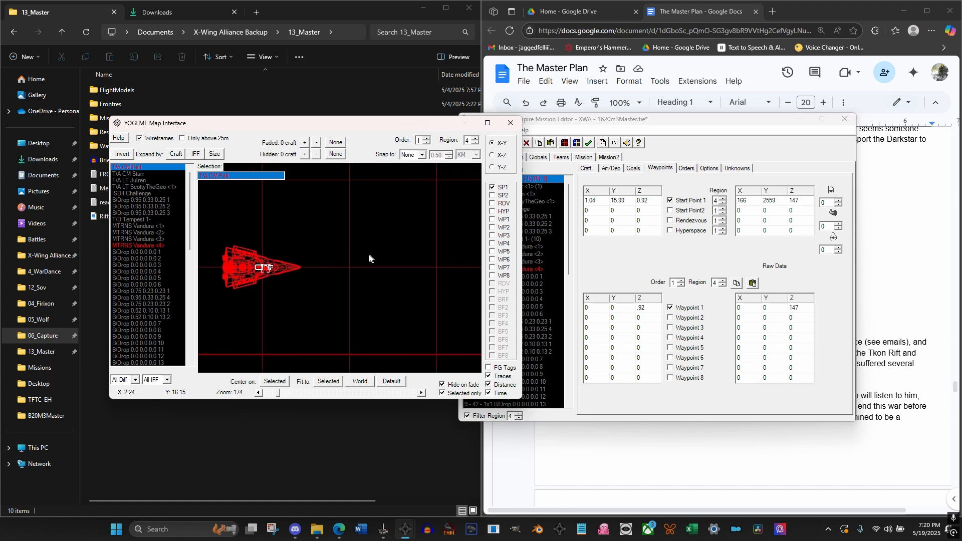
pyautogui.scroll(-2, 368, 254)
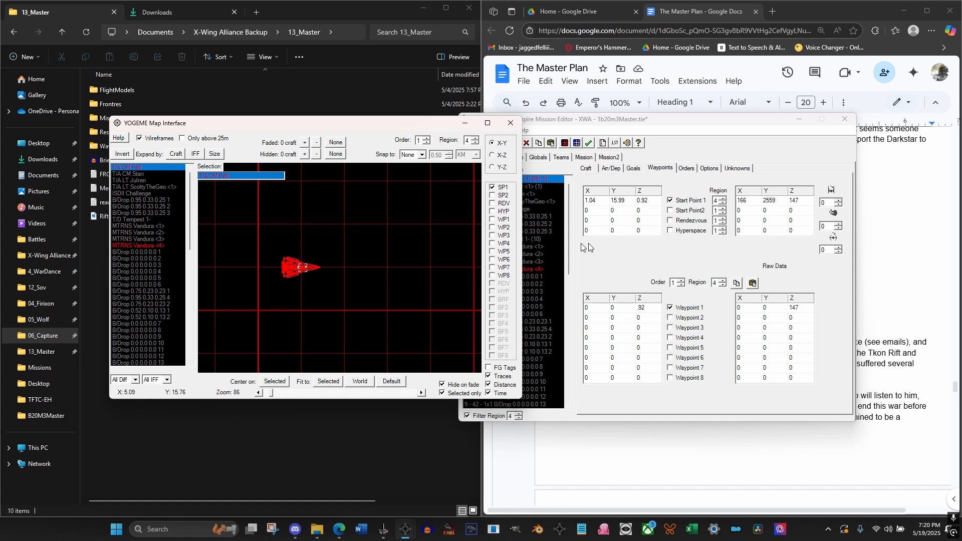
pyautogui.click(612, 307)
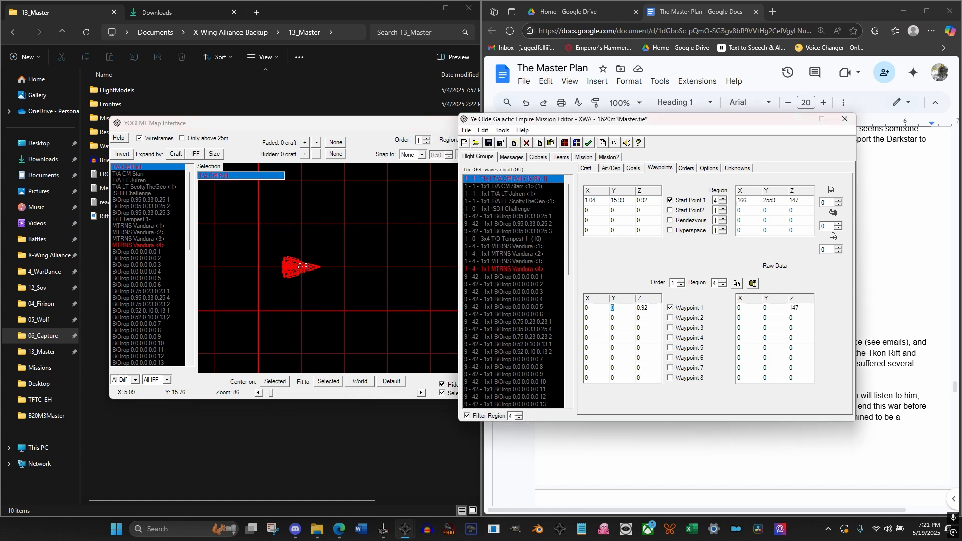
pyautogui.hotkey('shift', 'Tab')
pyautogui.click(621, 318)
# Examine the player craft's placement relative to VSDII Sinister in the map's X-Y and X-Z views
pyautogui.scroll(5, 286, 283)
pyautogui.scroll(4, 273, 297)
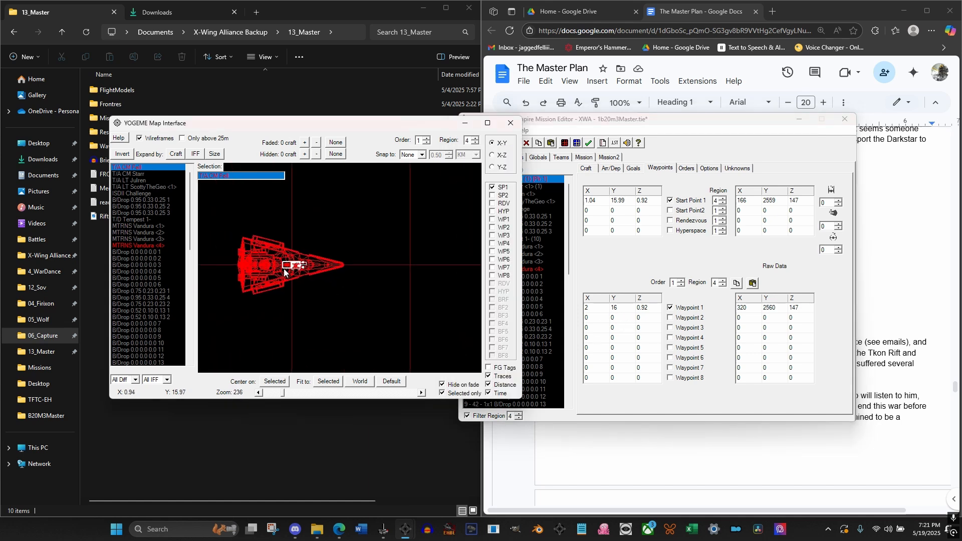
pyautogui.click(493, 156)
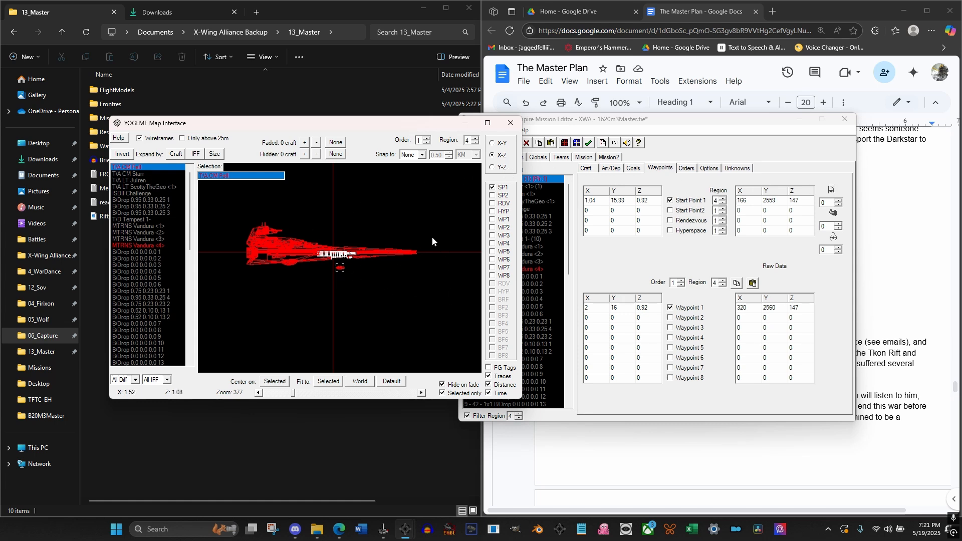
pyautogui.scroll(-3, 377, 228)
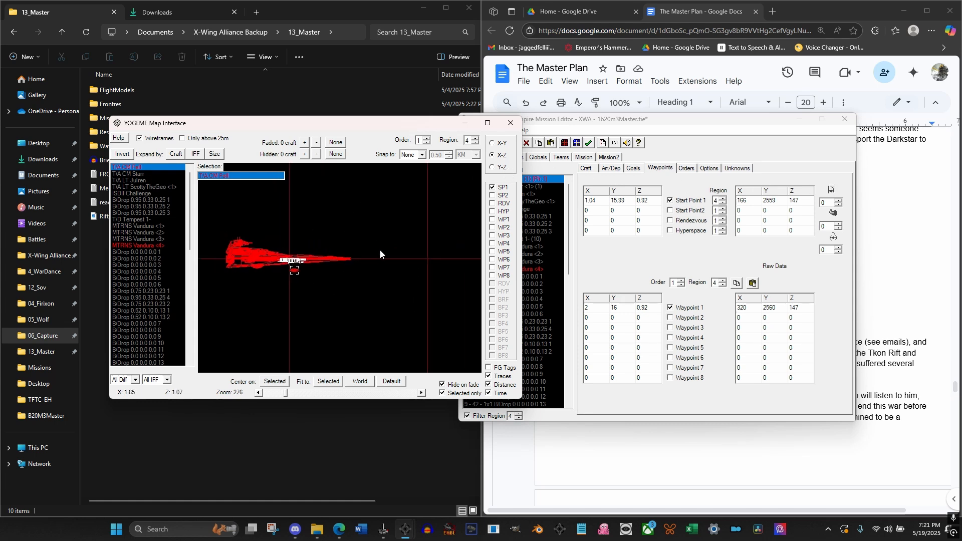
pyautogui.scroll(-1, 378, 232)
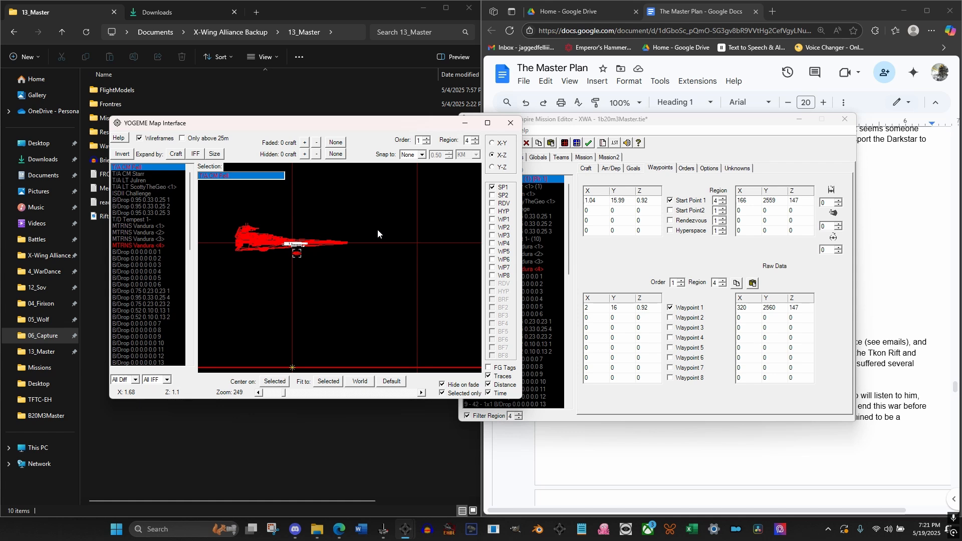
# Select the three wingman TIE Advanced flight groups together and set their Start Point 1 region to 4
pyautogui.click(615, 116)
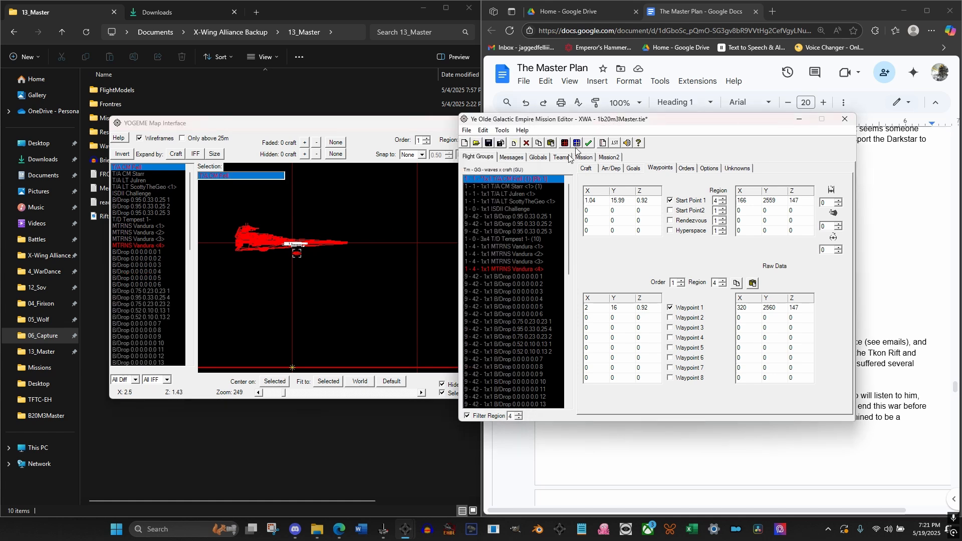
pyautogui.click(516, 188)
pyautogui.click(516, 195)
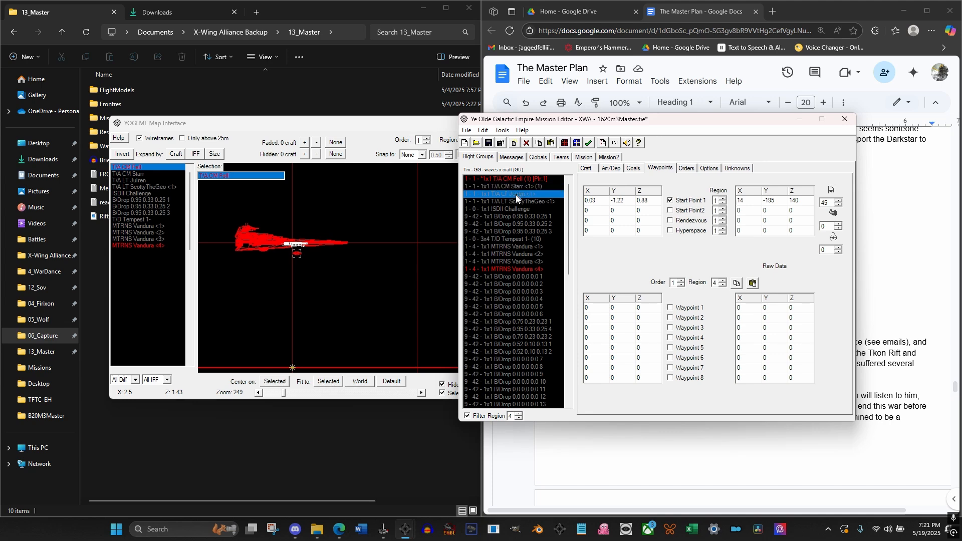
pyautogui.click(512, 200)
pyautogui.click(513, 188)
pyautogui.keyDown('shift'); pyautogui.click(512, 202); pyautogui.keyUp('shift')
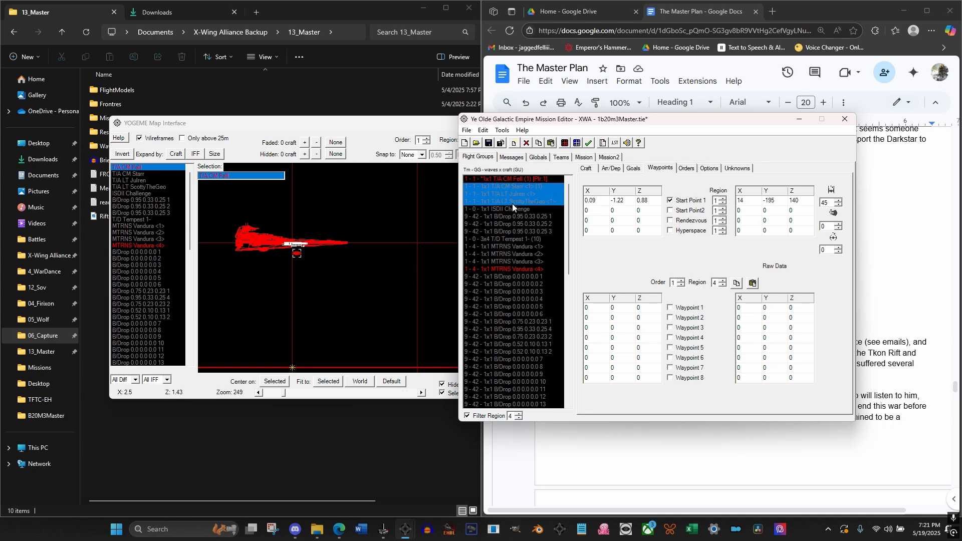
pyautogui.click(724, 198)
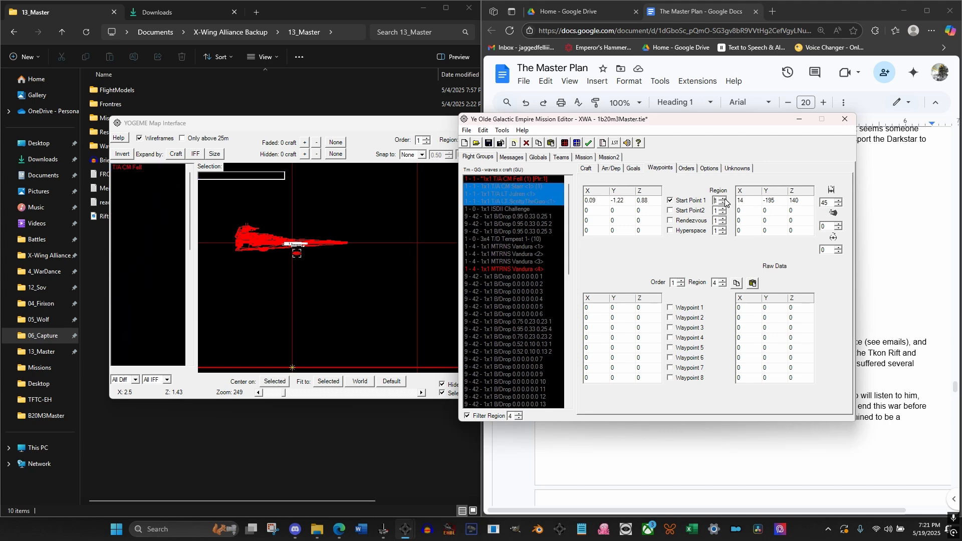
pyautogui.click(724, 199)
pyautogui.click(724, 198)
# Give the three wingmen an Escort order in region 4 with the player's flight group as primary target
pyautogui.click(509, 188)
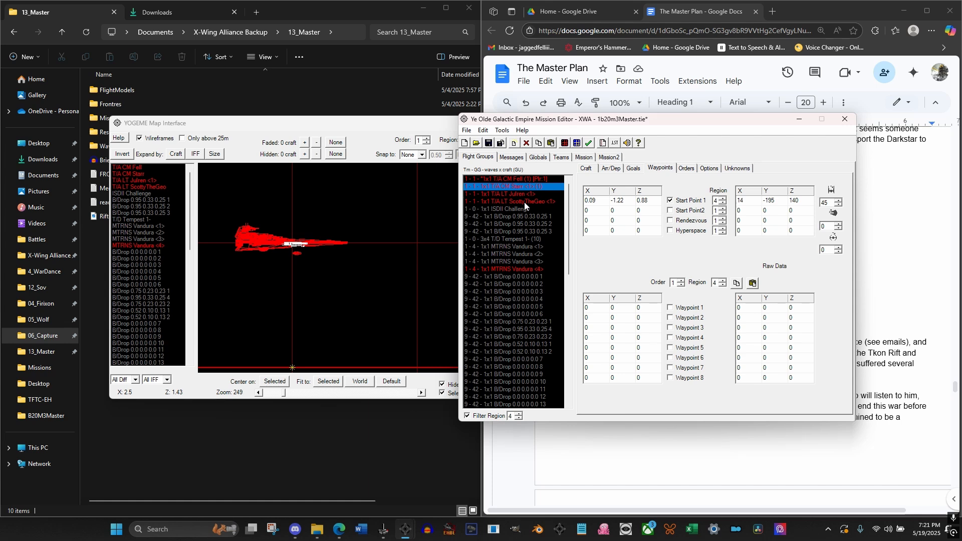
pyautogui.keyDown('shift'); pyautogui.click(524, 203); pyautogui.keyUp('shift')
pyautogui.click(686, 168)
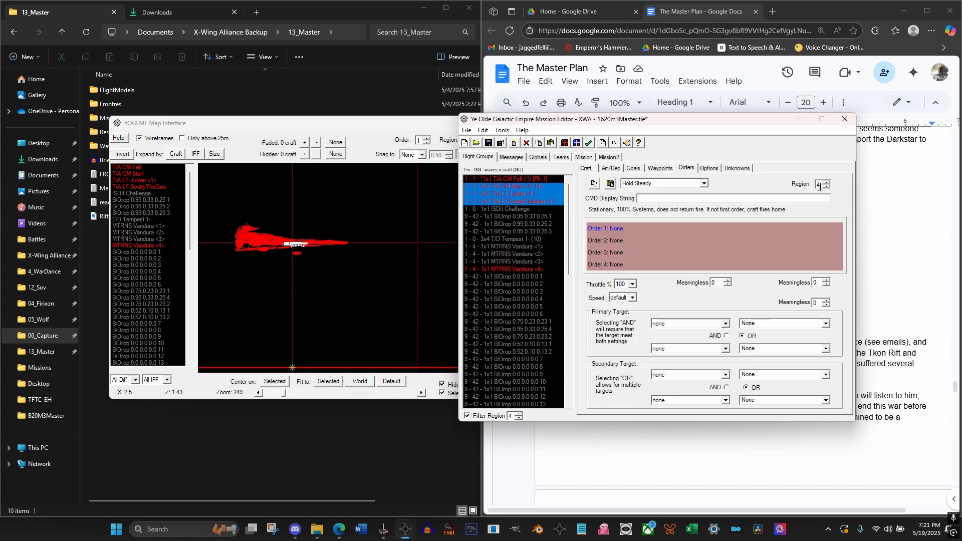
pyautogui.click(676, 184)
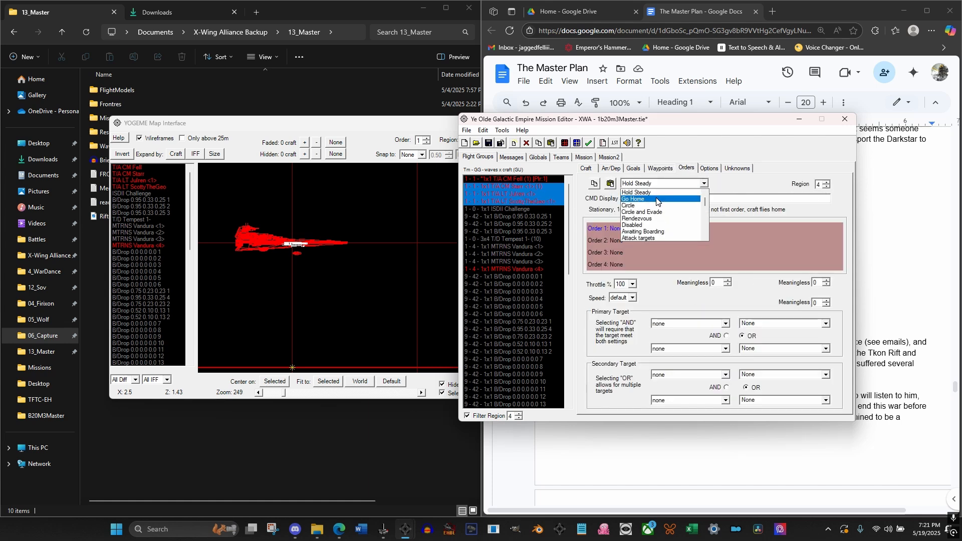
pyautogui.scroll(-1, 654, 210)
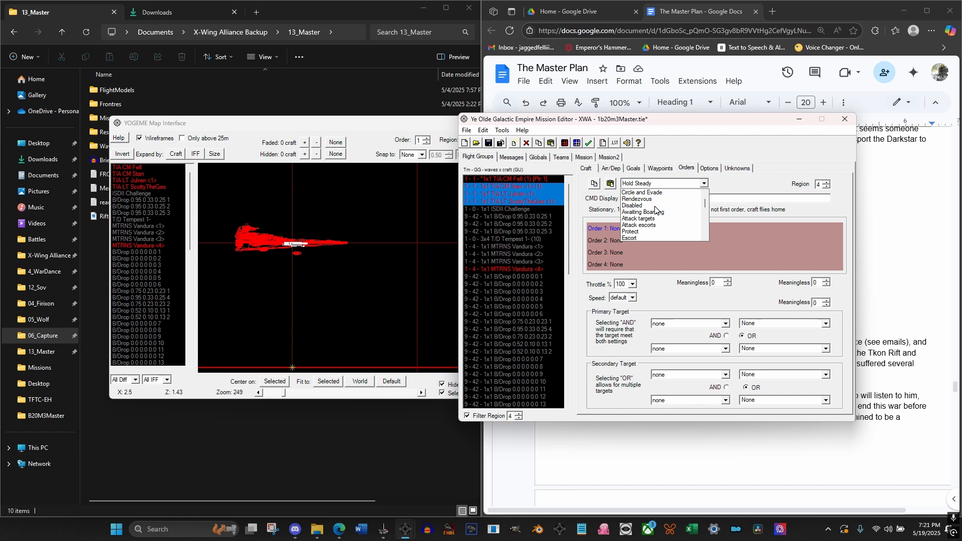
pyautogui.click(641, 236)
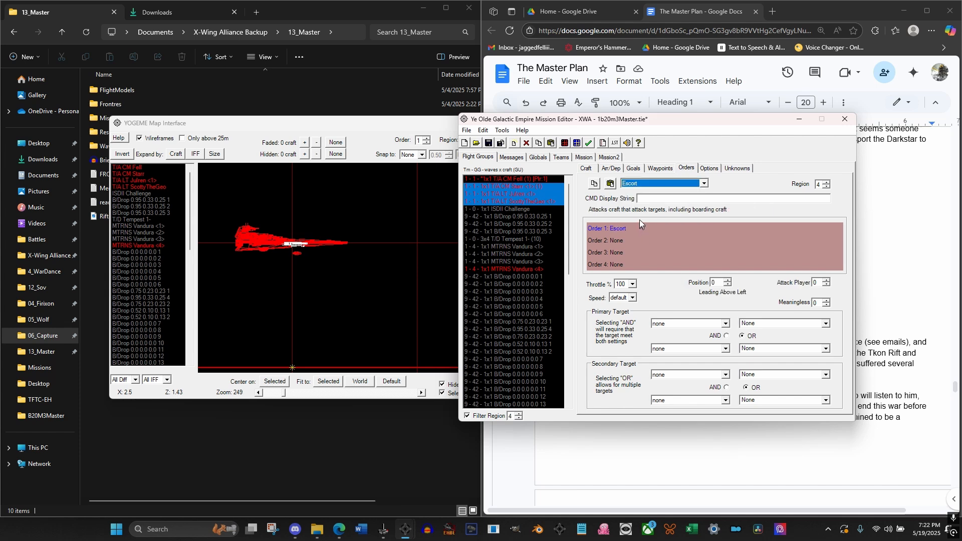
pyautogui.click(702, 323)
pyautogui.click(694, 338)
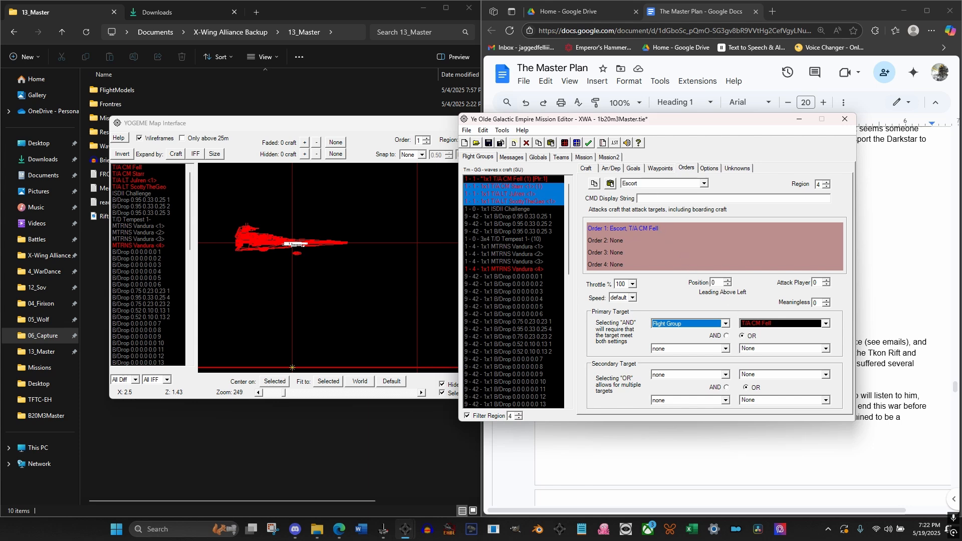
# Set the CMD display string of the wingmen's Escort order to "Escorting Vandura"
pyautogui.click(671, 199)
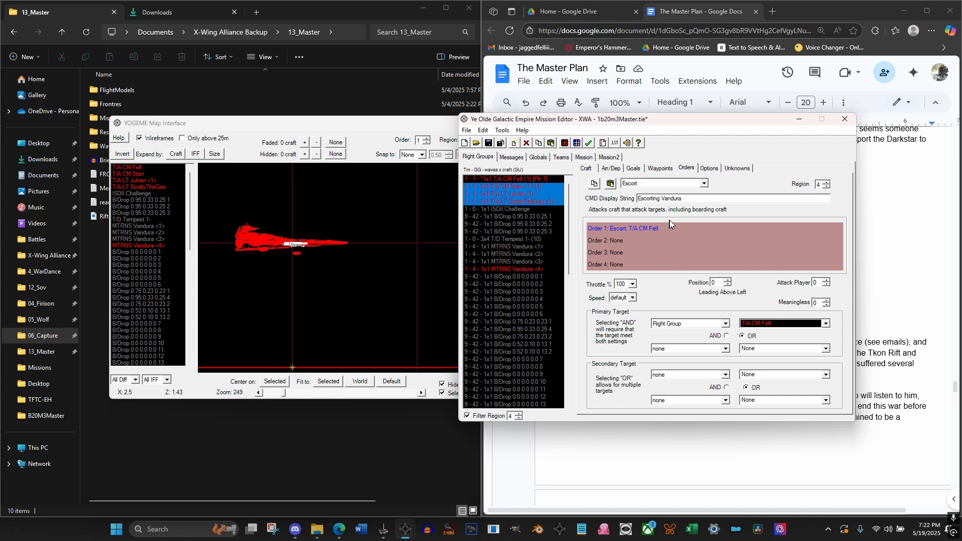
pyautogui.click(618, 239)
pyautogui.click(621, 230)
pyautogui.moveTo(705, 202); pyautogui.dragTo(629, 197)
# Set Start Point 1 of all three wingman flight groups together to X 1, Y 16, Z 0.88
pyautogui.click(656, 170)
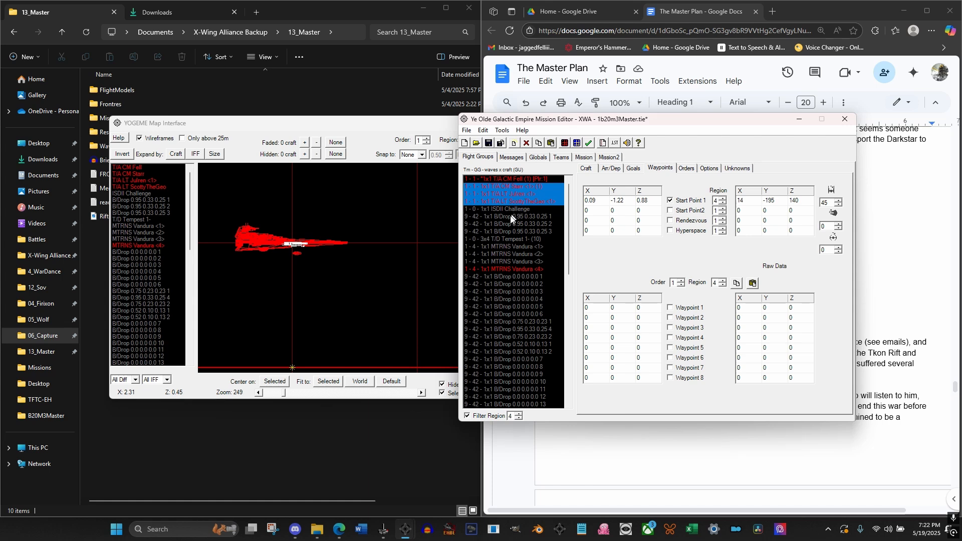
pyautogui.click(521, 187)
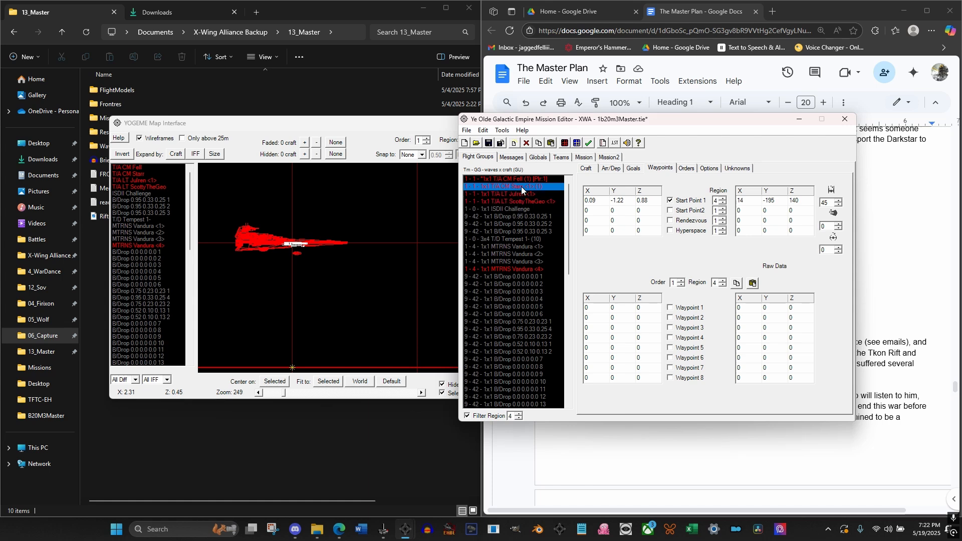
pyautogui.keyDown('shift'); pyautogui.click(516, 202); pyautogui.keyUp('shift')
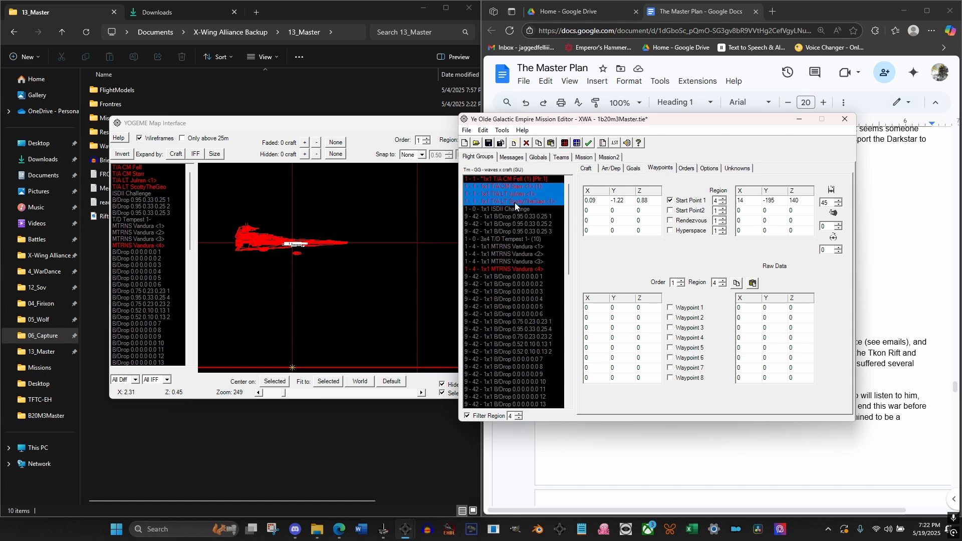
pyautogui.click(596, 201)
pyautogui.write('1')
pyautogui.click(626, 200)
pyautogui.write('16')
pyautogui.press('Tab')
# Place the first wingman's start point at about X 1.01, Y 15.98 over the hangar in the map's X-Y view
pyautogui.click(371, 116)
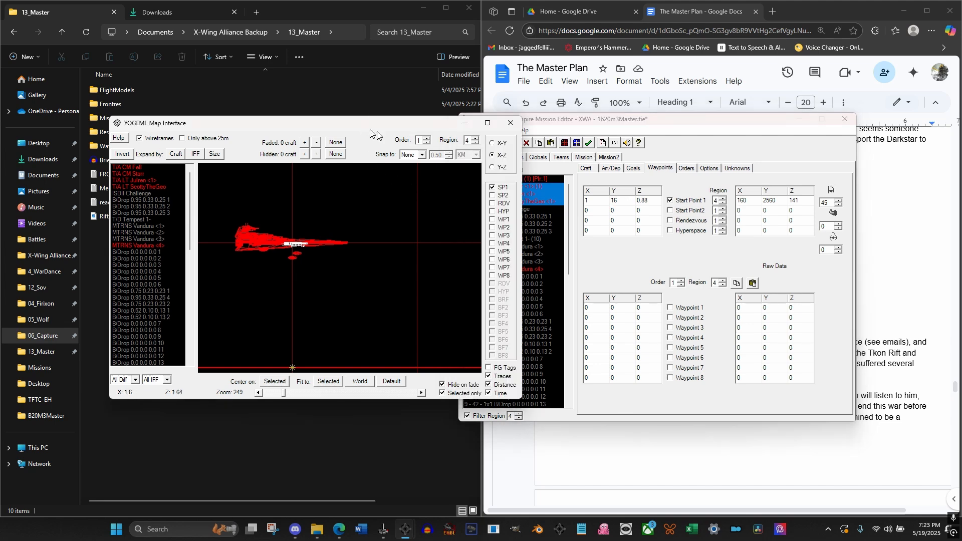
pyautogui.click(492, 144)
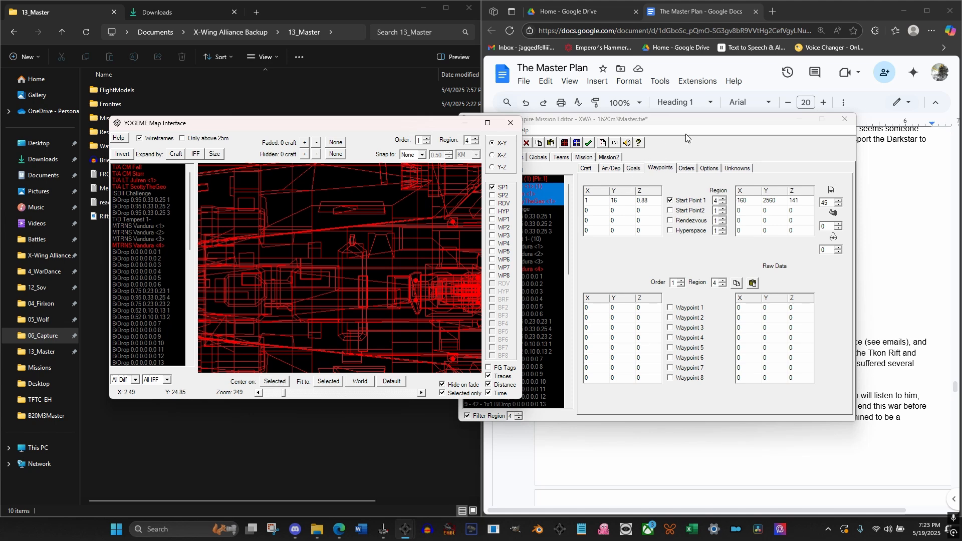
pyautogui.moveTo(686, 120); pyautogui.dragTo(750, 117)
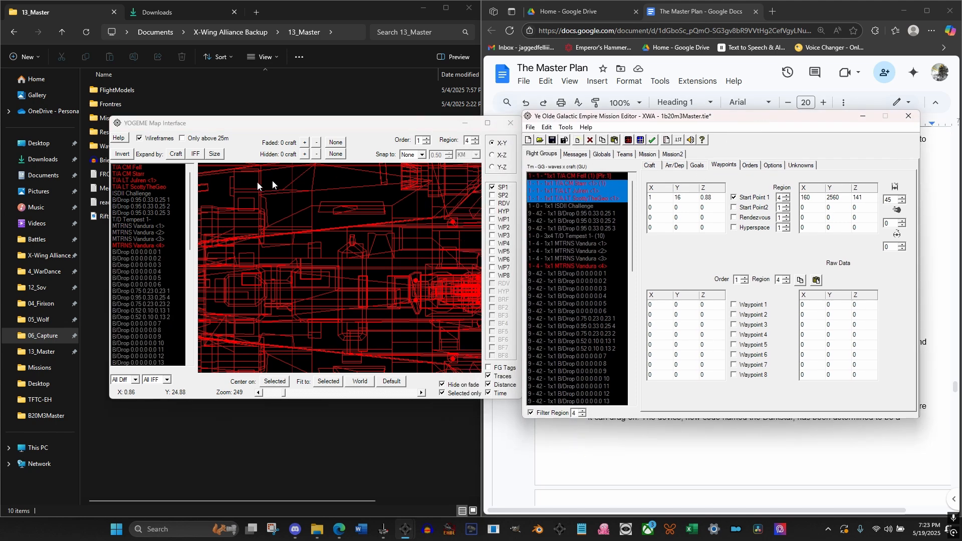
pyautogui.click(130, 175)
pyautogui.scroll(-5, 290, 268)
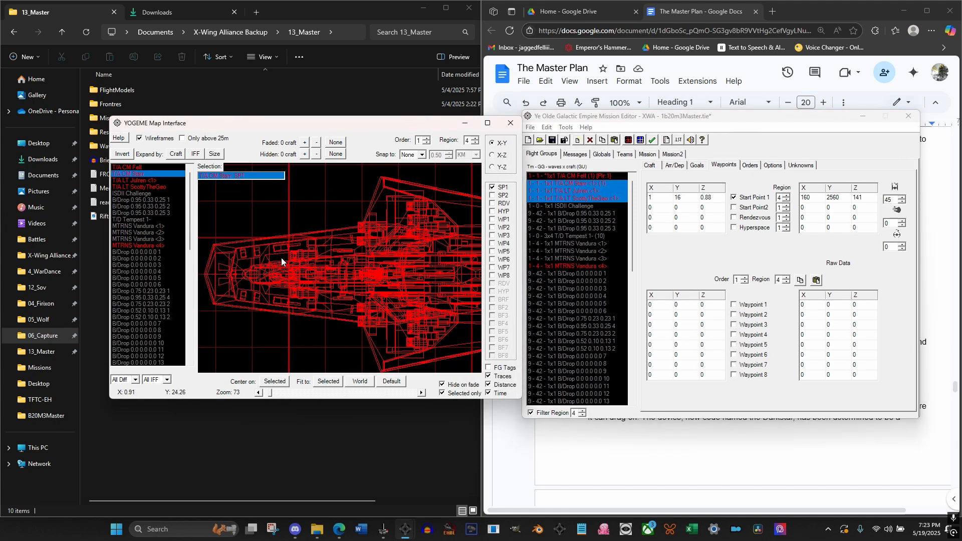
pyautogui.scroll(3, 281, 258)
pyautogui.scroll(2, 301, 207)
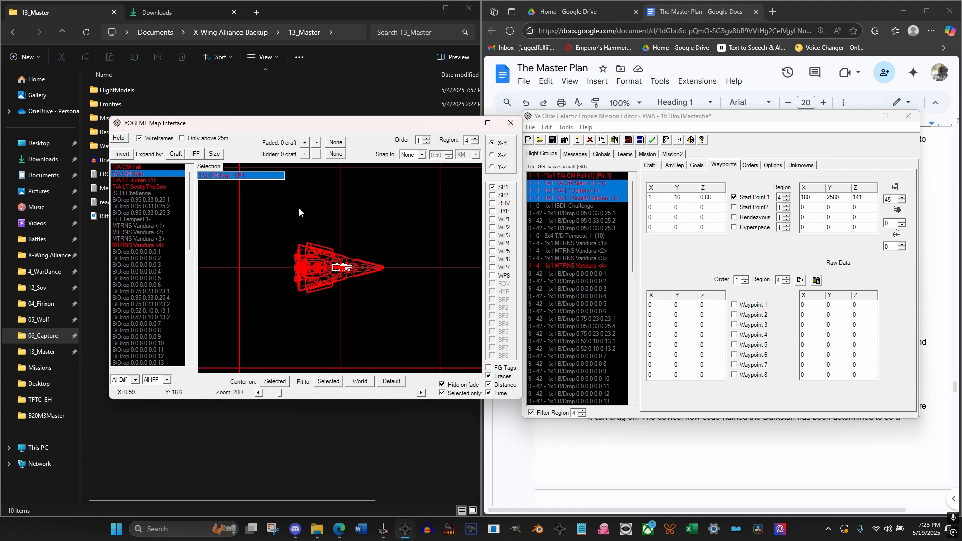
pyautogui.scroll(3, 299, 212)
pyautogui.click(123, 181)
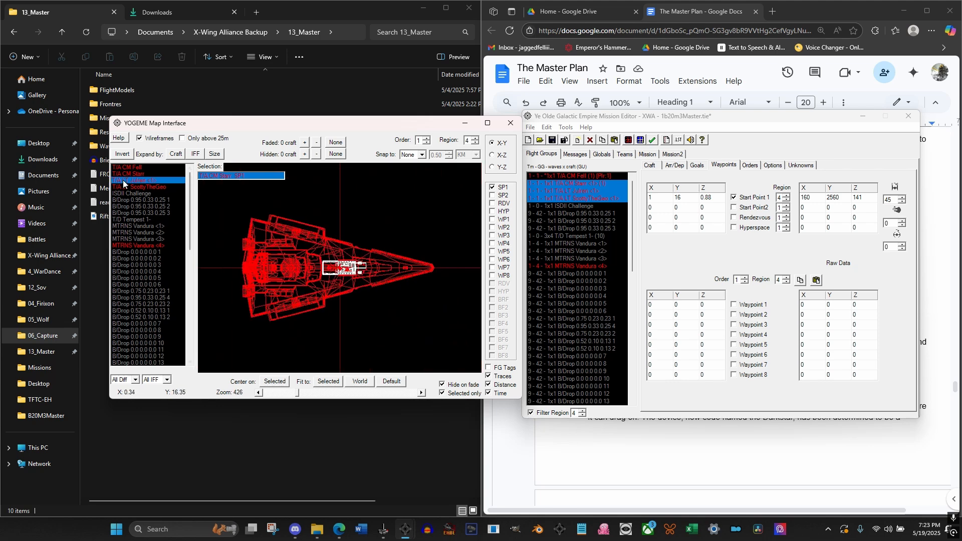
pyautogui.click(129, 174)
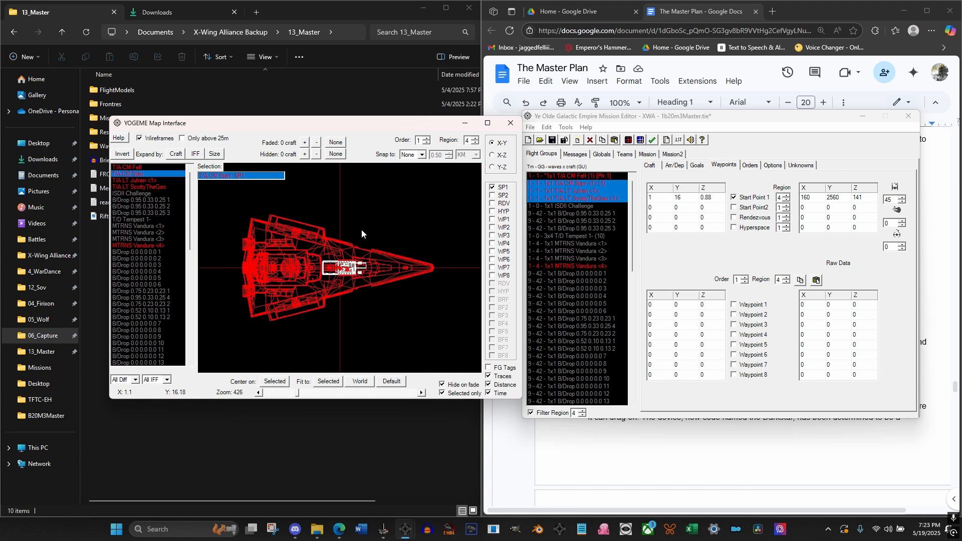
pyautogui.scroll(5, 356, 253)
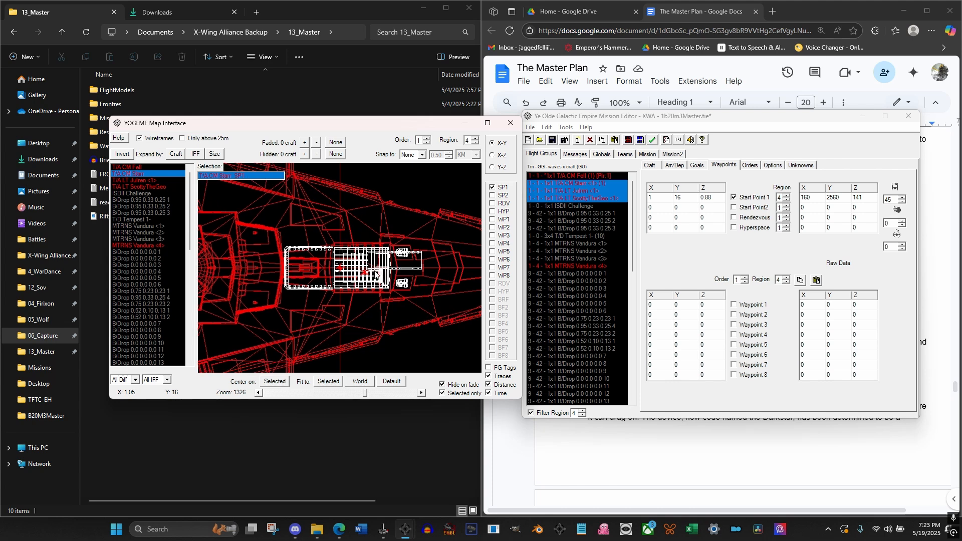
pyautogui.moveTo(372, 254)
pyautogui.mouseDown()
pyautogui.moveTo(310, 248)
pyautogui.moveTo(289, 280)
pyautogui.mouseUp()
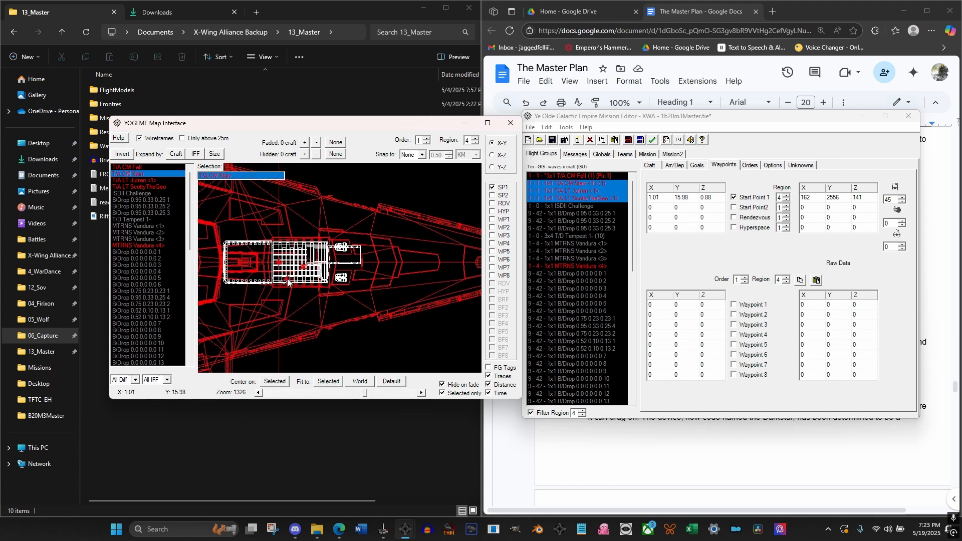
# Place the second wingman at about X 1.02, Y 16.02 and the third at about X 0.98, Y 15.99 on the map
pyautogui.click(132, 181)
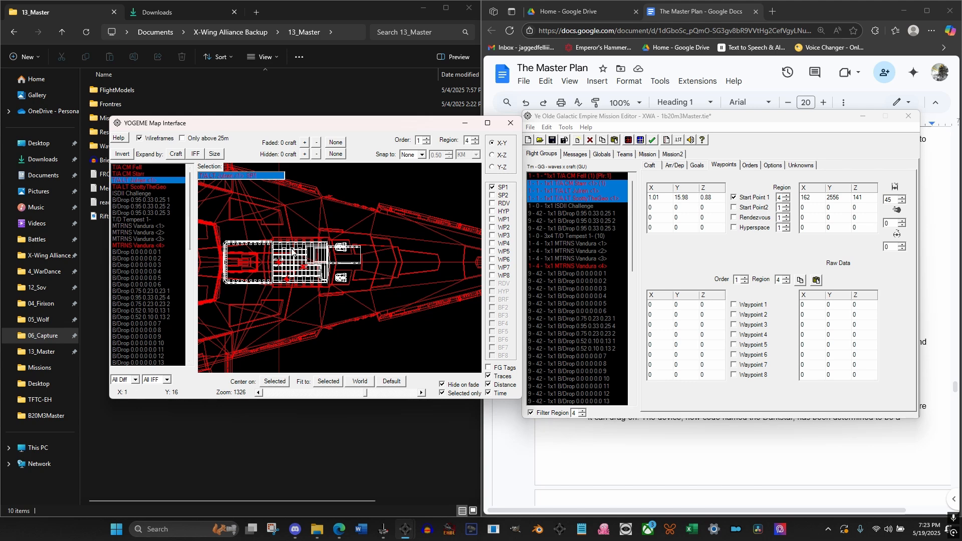
pyautogui.click(144, 187)
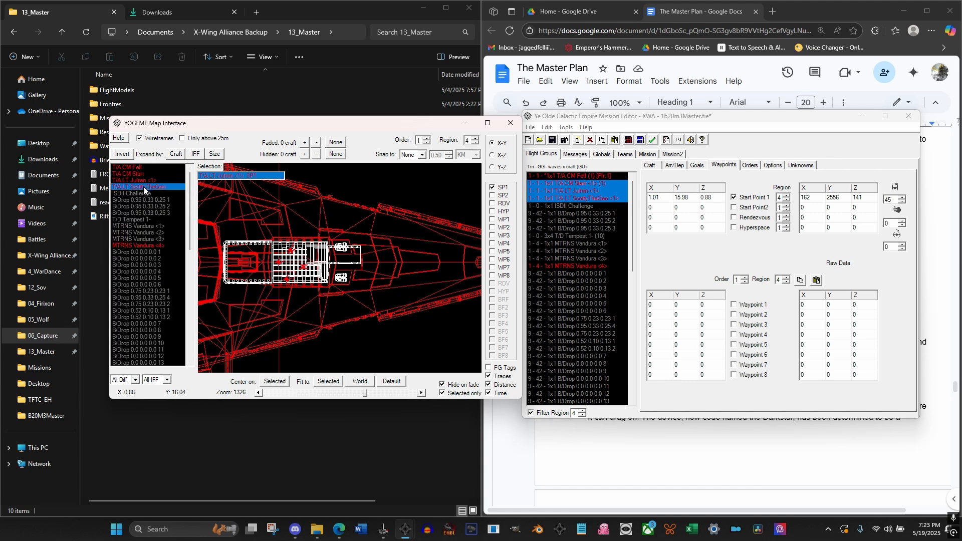
pyautogui.moveTo(279, 265)
pyautogui.mouseDown()
pyautogui.moveTo(266, 268)
pyautogui.moveTo(274, 266)
pyautogui.mouseUp()
pyautogui.click(492, 155)
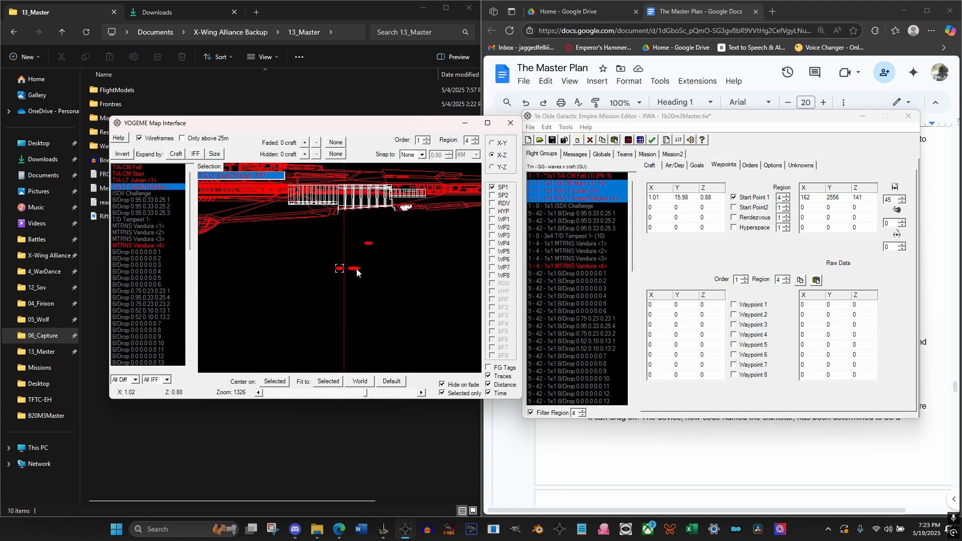
pyautogui.moveTo(340, 268); pyautogui.dragTo(328, 271)
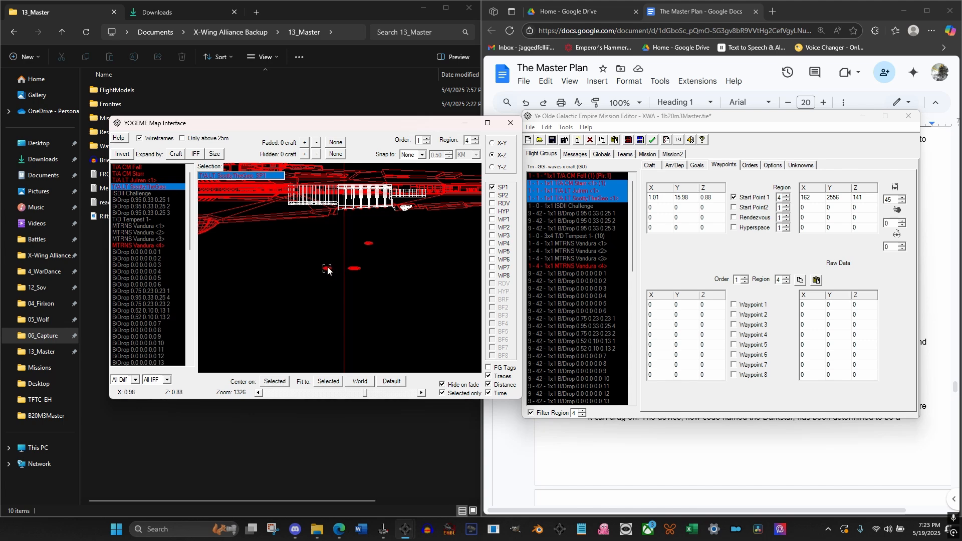
pyautogui.click(493, 144)
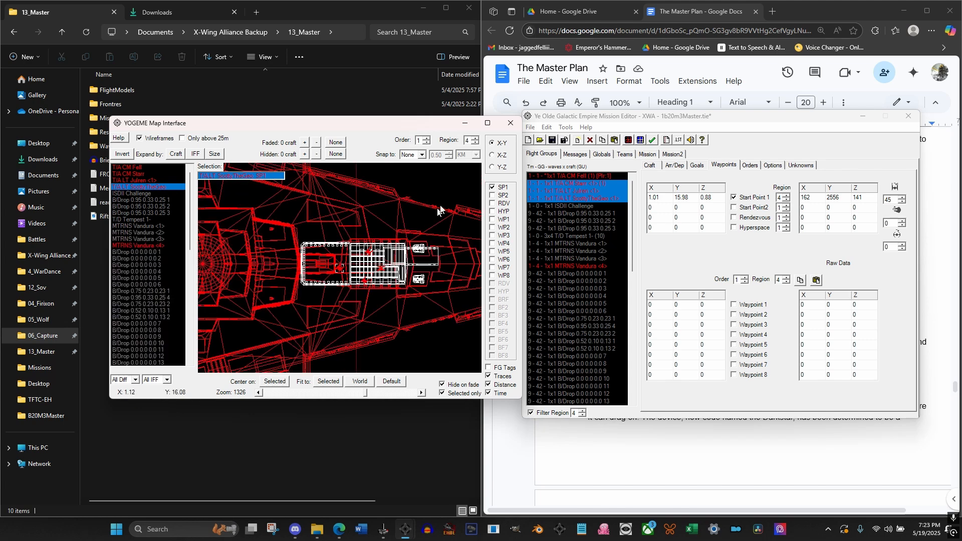
pyautogui.click(493, 155)
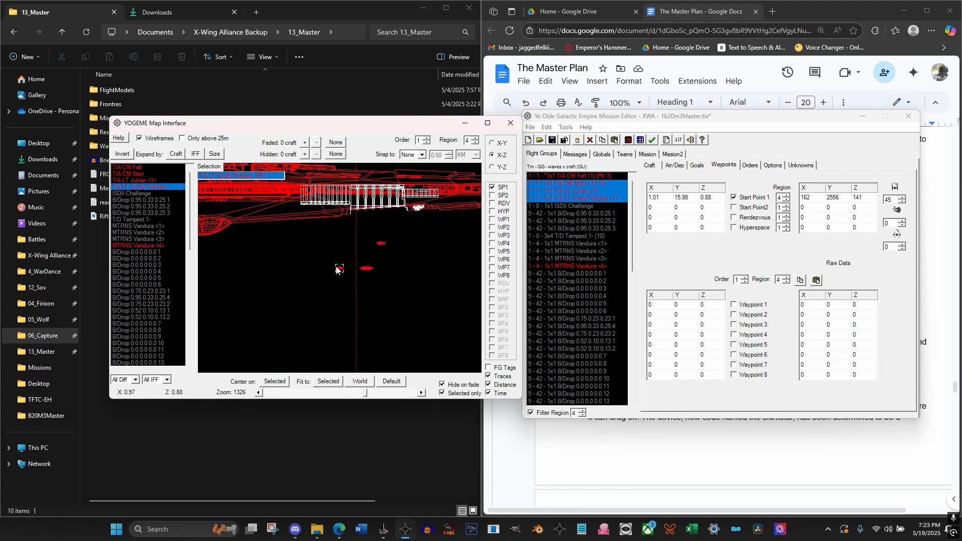
# Set the first orientation angle of all three wingman flight groups together to 0
pyautogui.click(584, 185)
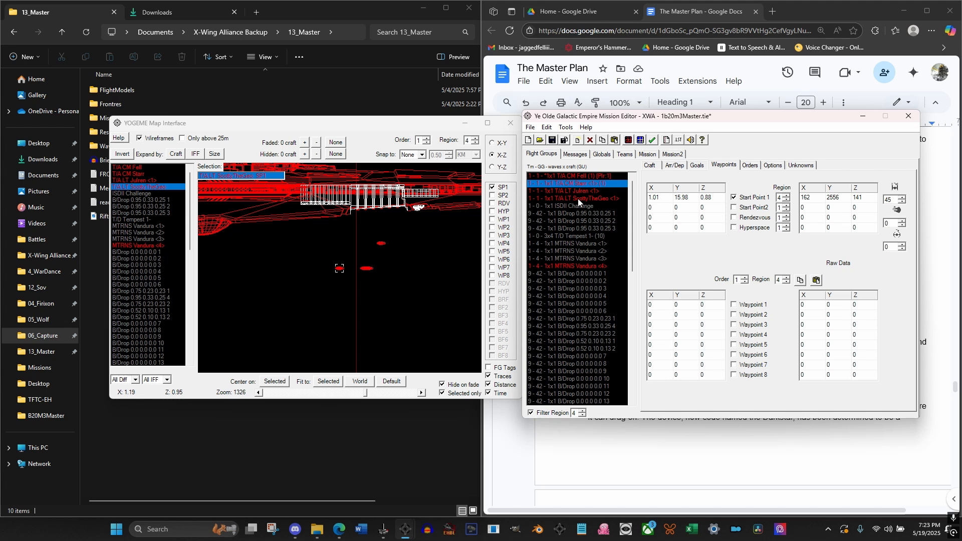
pyautogui.keyDown('shift'); pyautogui.click(578, 199); pyautogui.keyUp('shift')
pyautogui.doubleClick(888, 199)
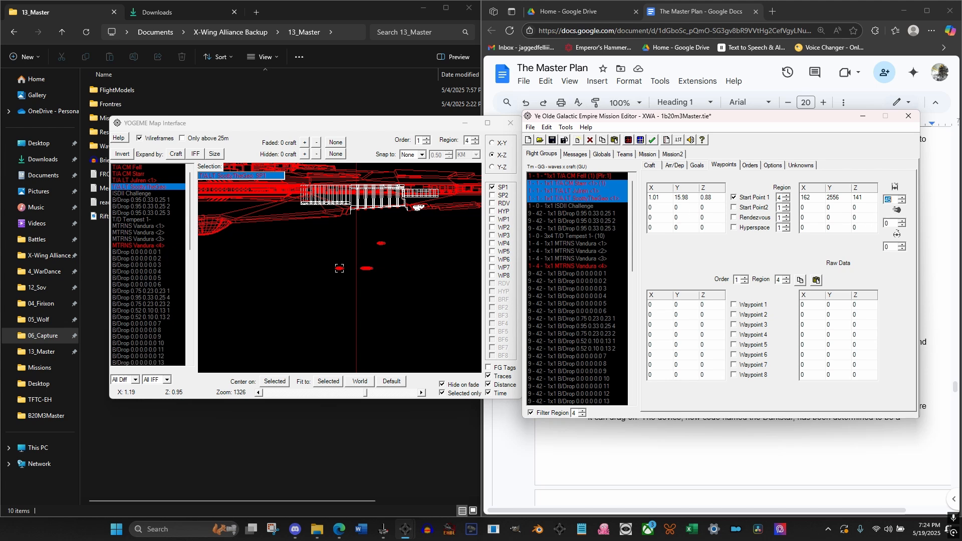
pyautogui.write('0')
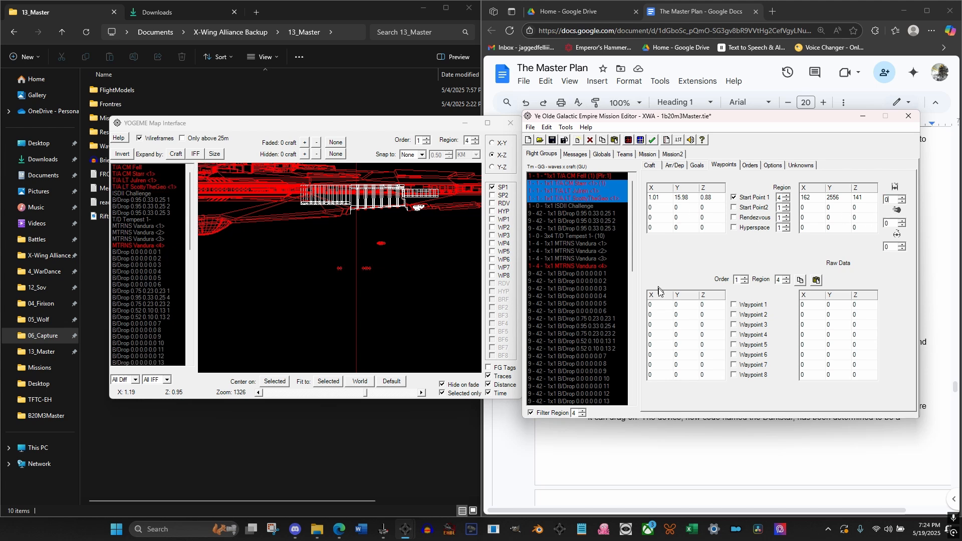
# Enable Waypoint 1 for the first wingman's region 4 order and set it to X 2, Y 16, Z 0.88
pyautogui.doubleClick(676, 305)
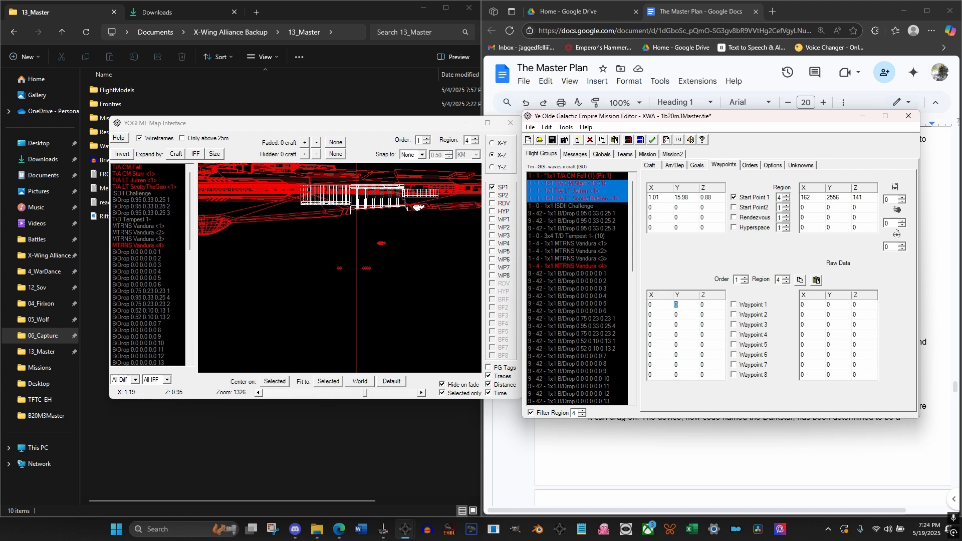
pyautogui.click(564, 184)
pyautogui.doubleClick(709, 306)
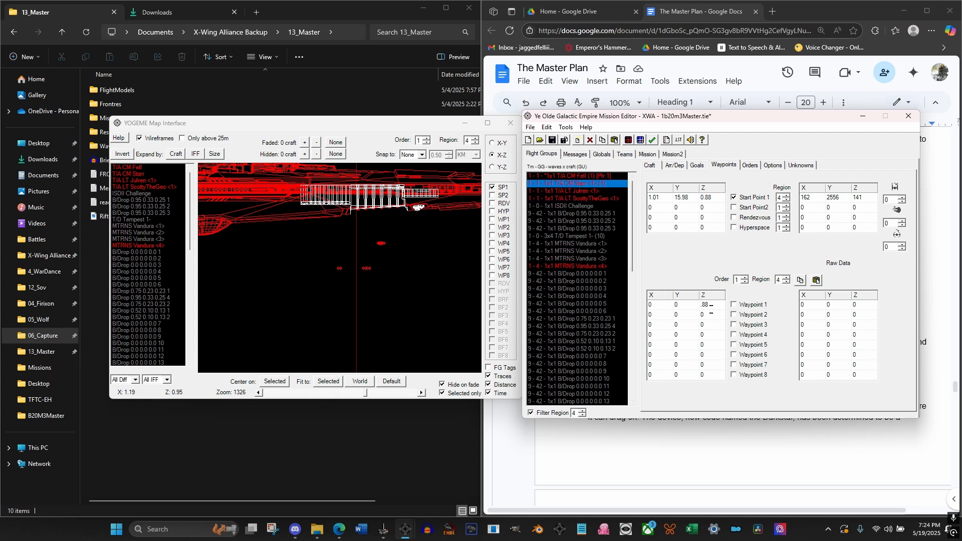
pyautogui.click(733, 304)
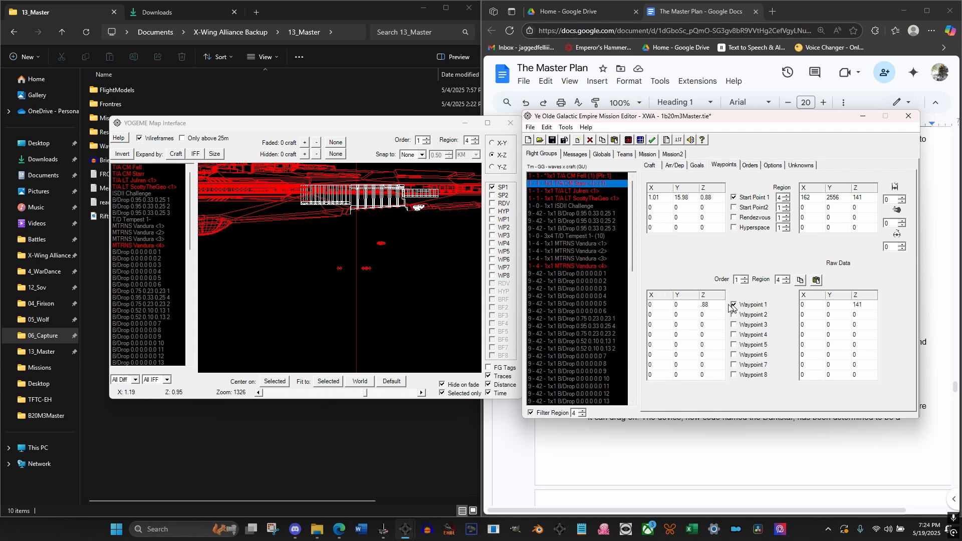
pyautogui.doubleClick(676, 305)
pyautogui.write('16')
pyautogui.click(663, 305)
# Set the Waypoint 1 coordinates of the second and third wingmen to X 2, Y 16, Z 0.88
pyautogui.click(575, 191)
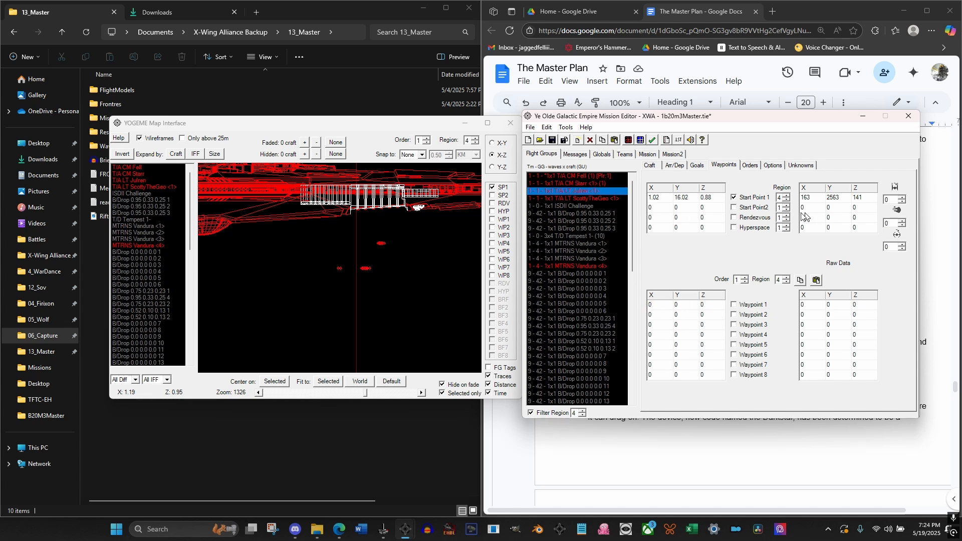
pyautogui.click(663, 304)
pyautogui.write('2')
pyautogui.press('Tab')
pyautogui.click(594, 199)
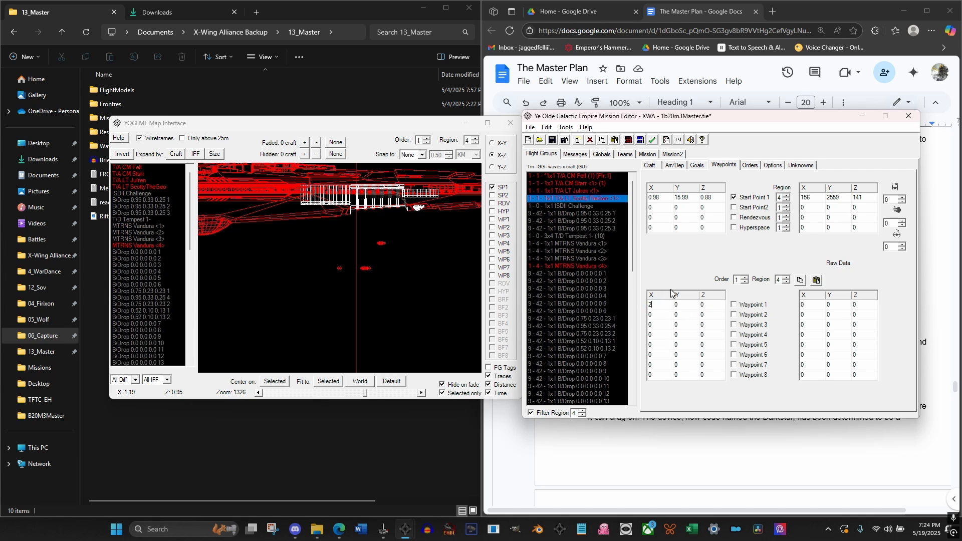
pyautogui.write('16')
pyautogui.click(571, 206)
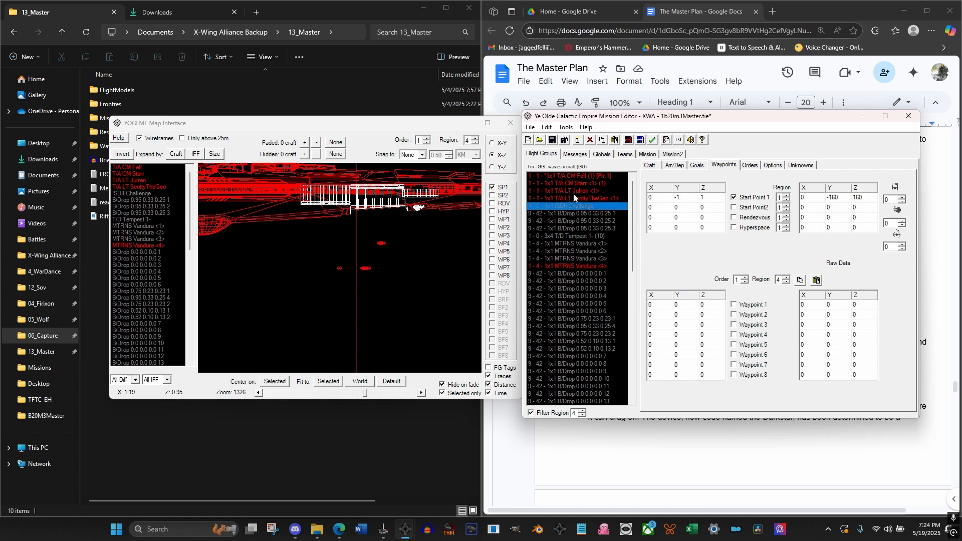
# Check the wingmen's placement around the hangar in the map's X-Y view
pyautogui.click(576, 185)
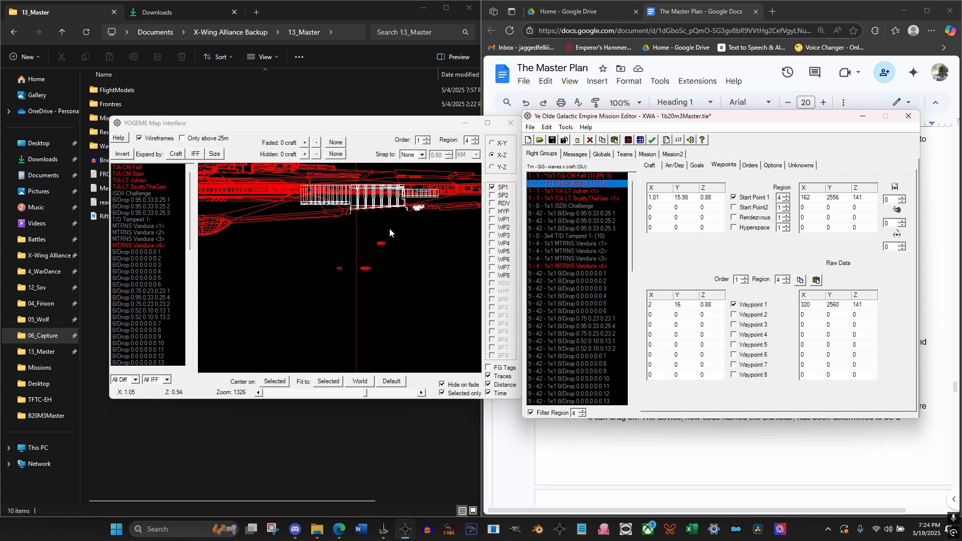
pyautogui.click(381, 131)
pyautogui.click(492, 142)
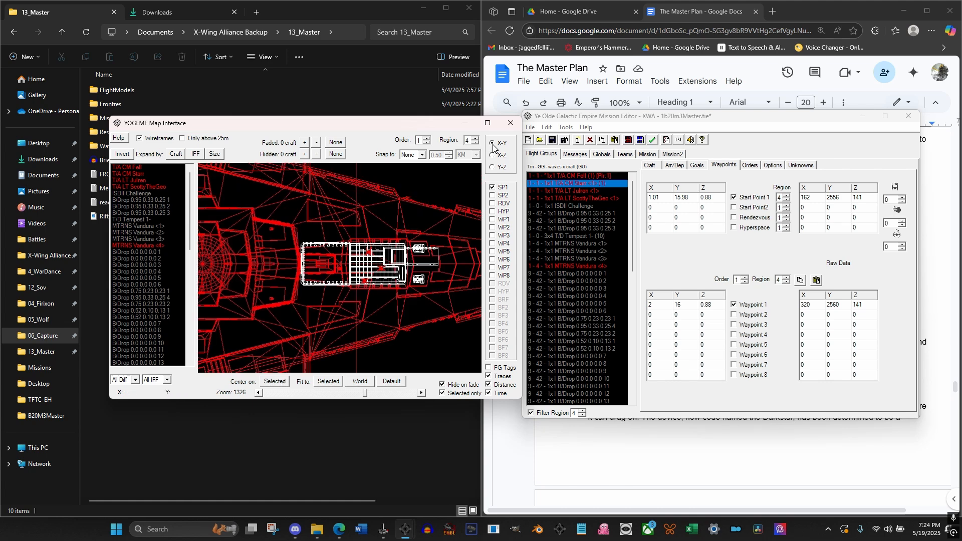
pyautogui.scroll(3, 386, 265)
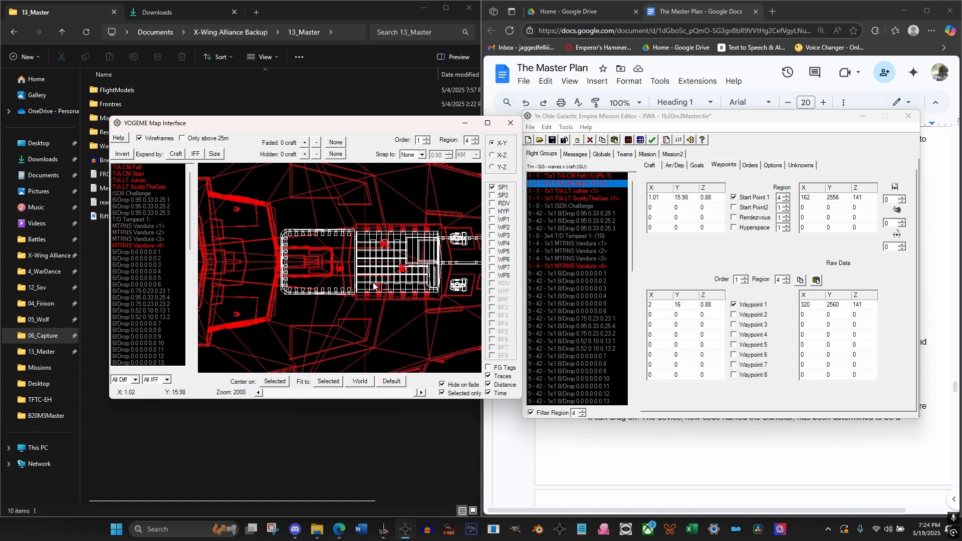
# Reopen the mission map on region 4 and examine the orientation and spacing of the wingmen near the hangar
pyautogui.click(511, 123)
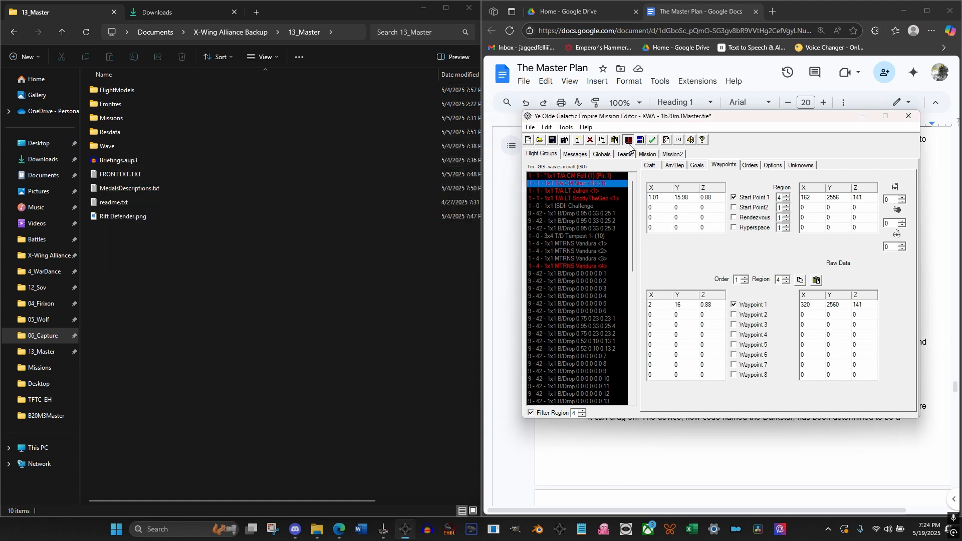
pyautogui.click(629, 141)
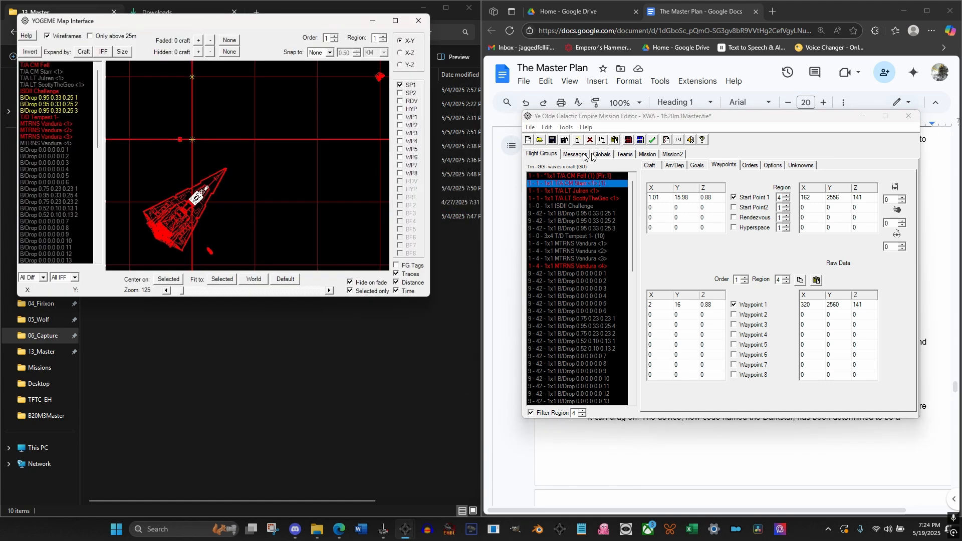
pyautogui.click(383, 36)
pyautogui.click(383, 36)
pyautogui.click(383, 36)
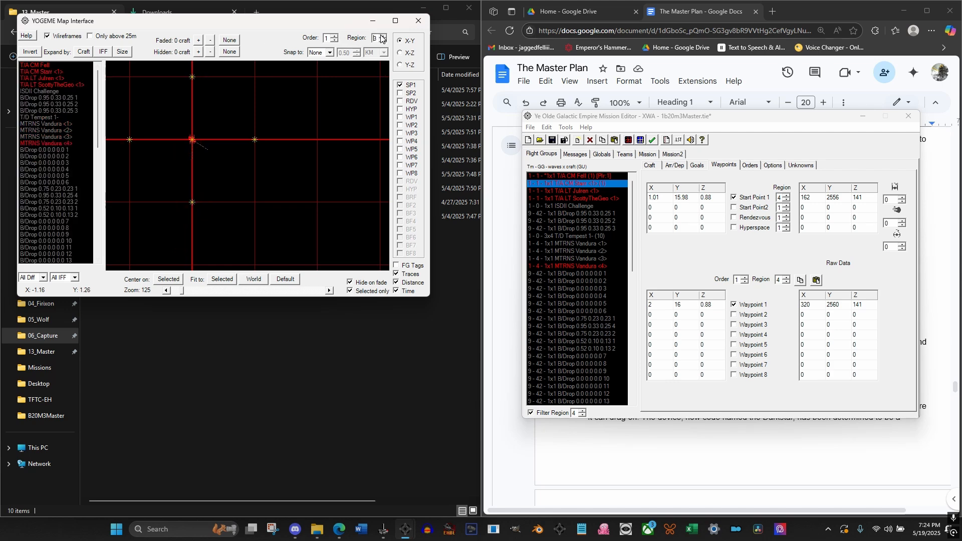
pyautogui.click(44, 72)
pyautogui.scroll(3, 249, 173)
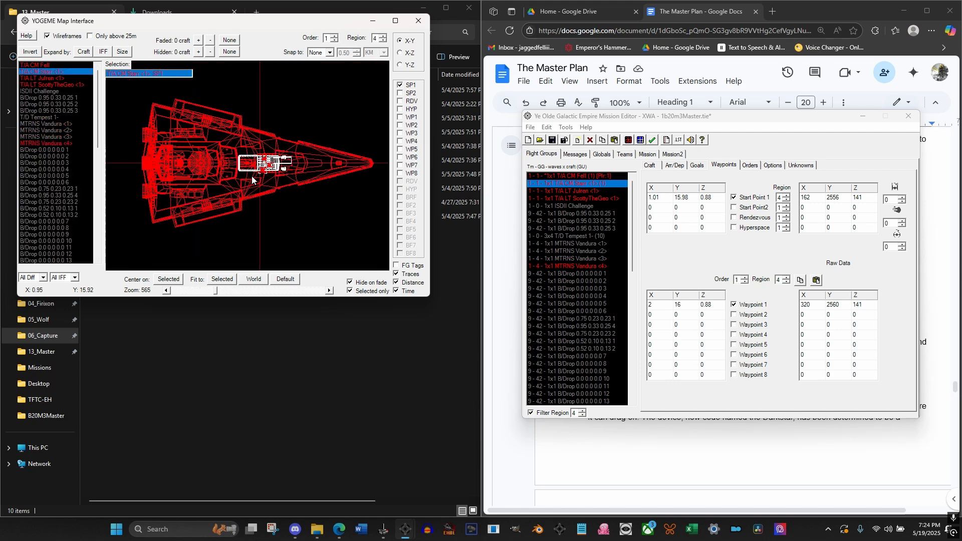
pyautogui.scroll(4, 252, 176)
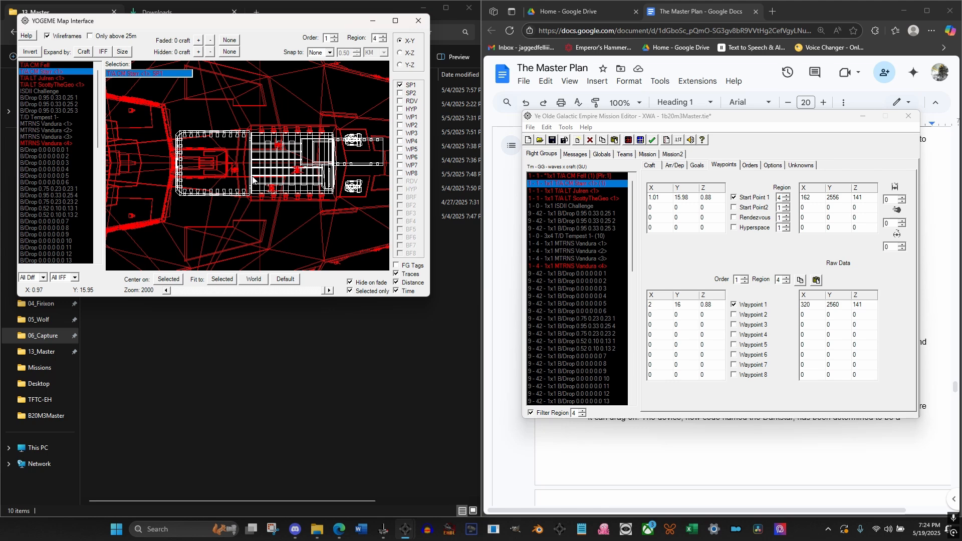
pyautogui.moveTo(283, 163); pyautogui.dragTo(254, 169)
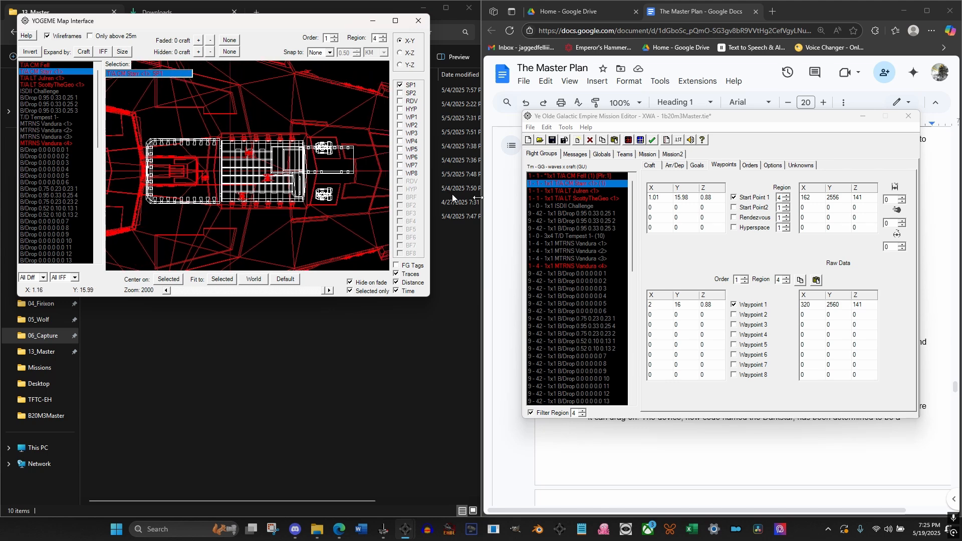
# Enable Waypoint 1 for the second and third wingmen in their region 4 orders
pyautogui.click(583, 191)
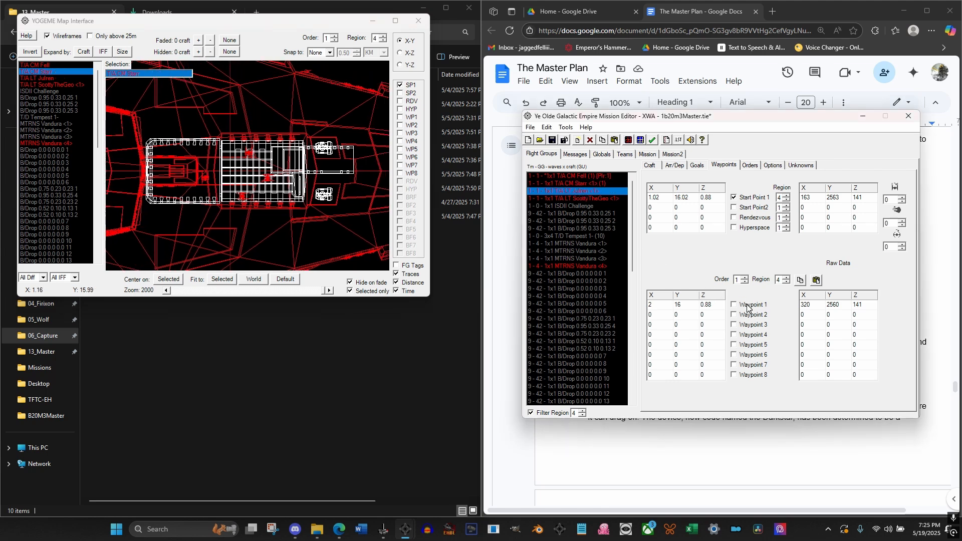
pyautogui.click(576, 197)
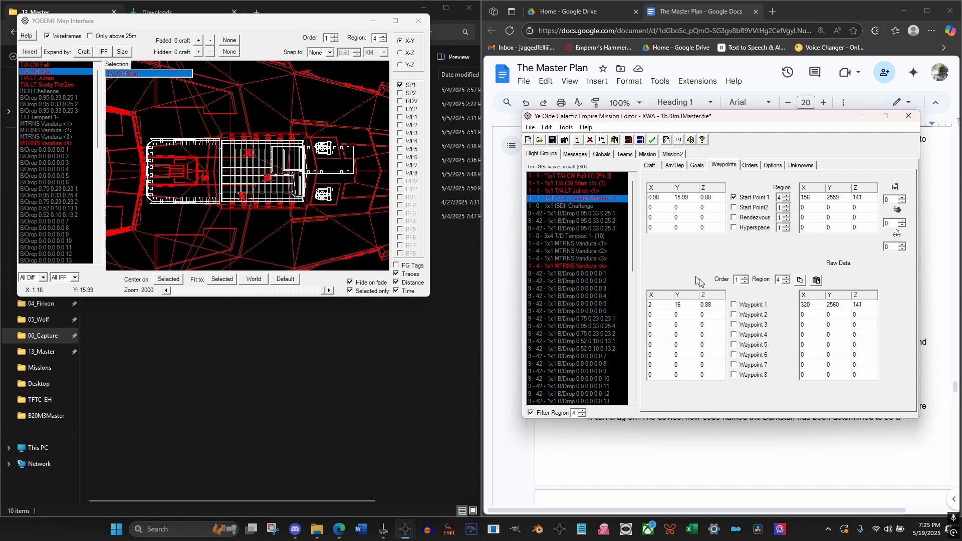
pyautogui.click(733, 305)
# Check each wingman's position on the map and compare their Start Point 1 and Waypoint 1 coordinates
pyautogui.click(284, 29)
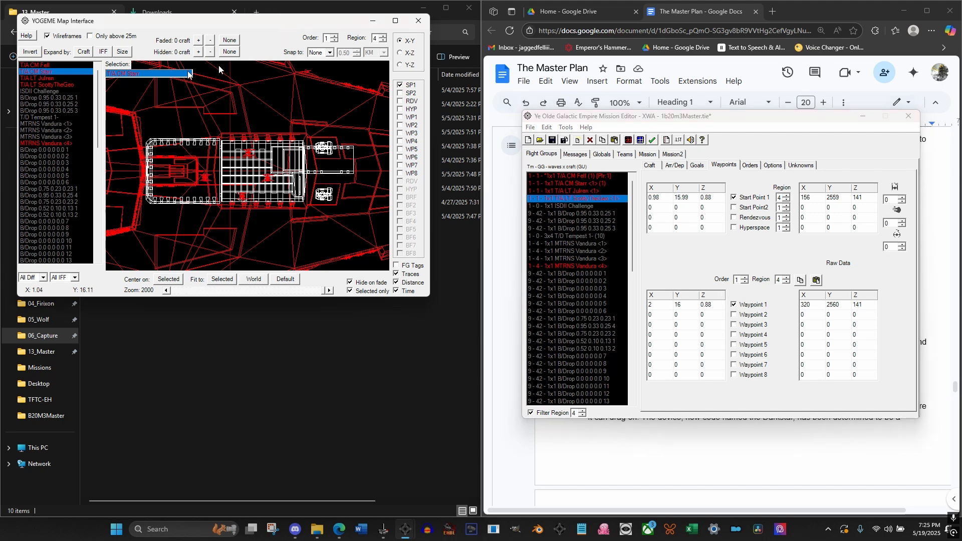
pyautogui.click(40, 79)
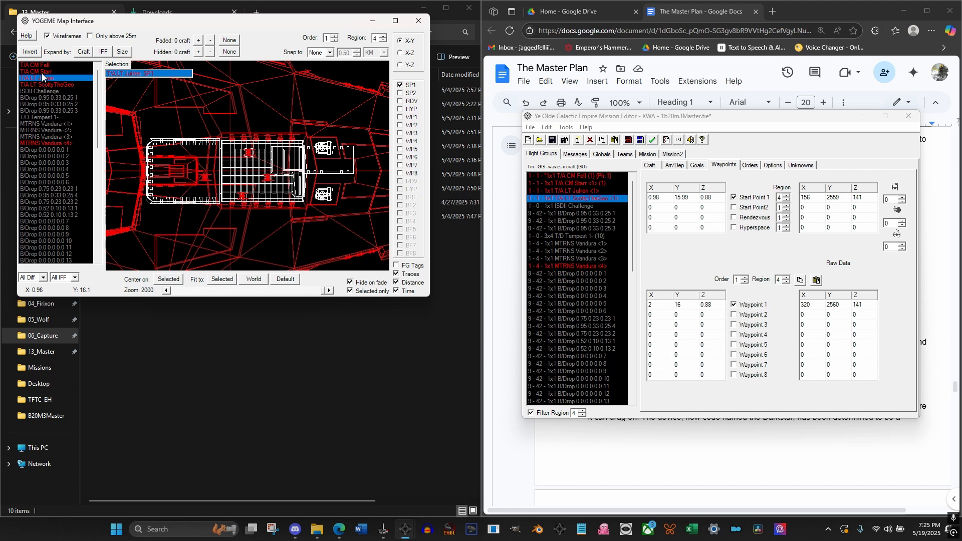
pyautogui.click(43, 72)
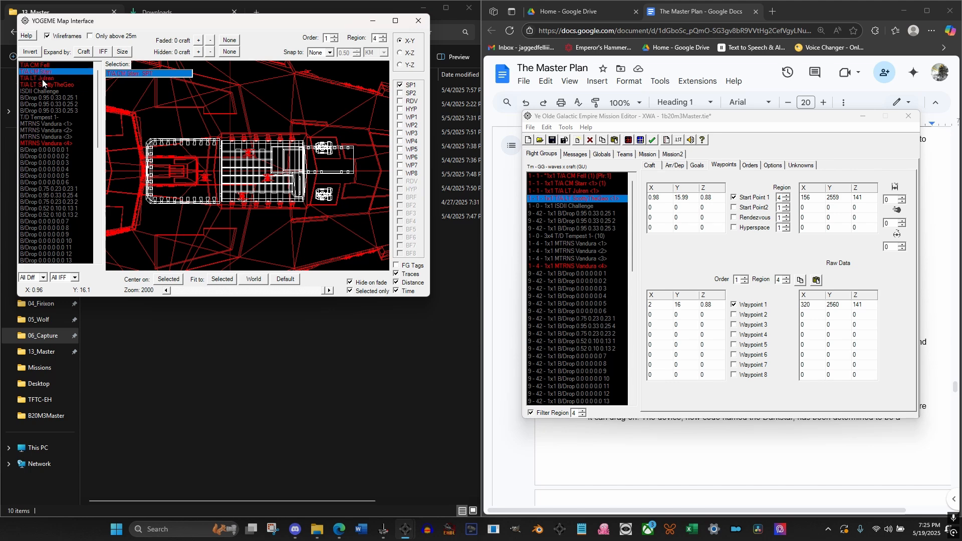
pyautogui.click(45, 84)
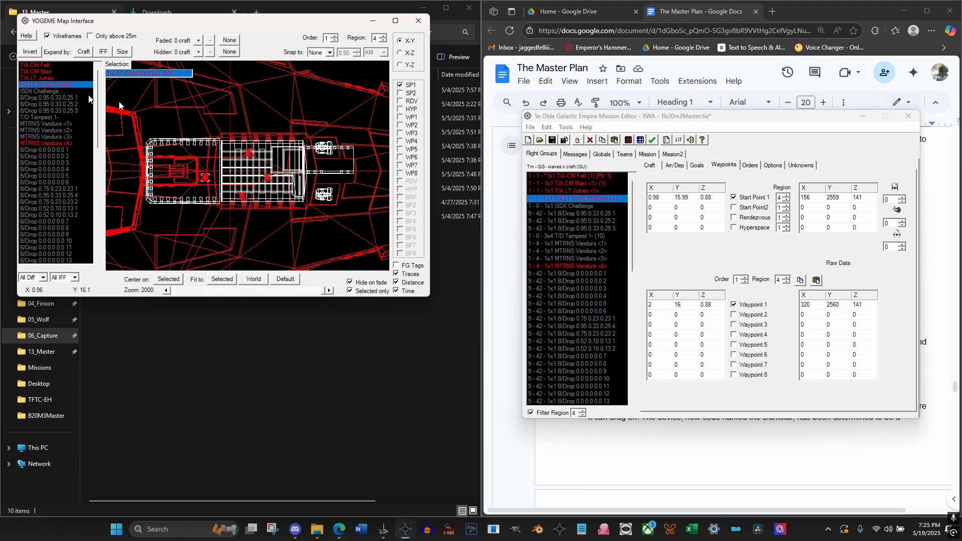
pyautogui.click(578, 194)
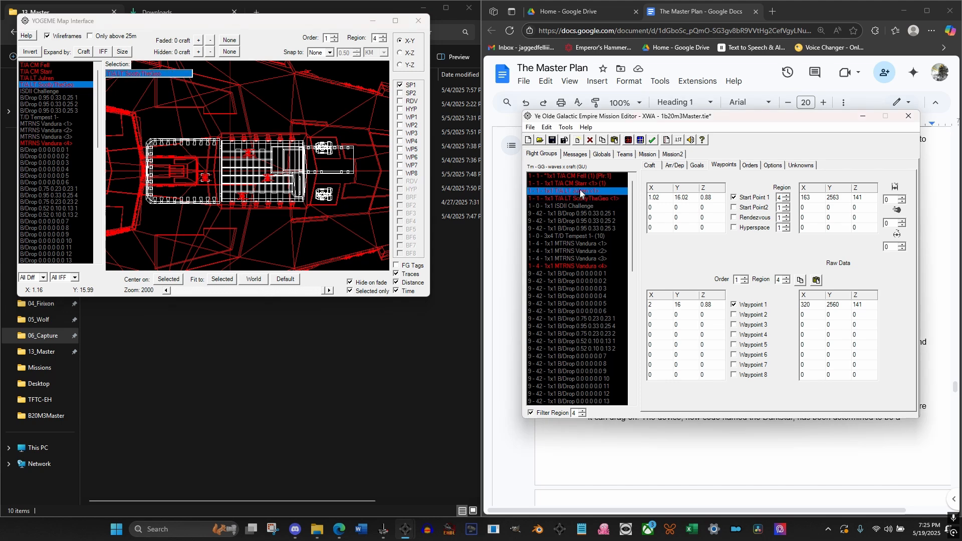
pyautogui.click(584, 184)
pyautogui.click(584, 191)
pyautogui.click(585, 198)
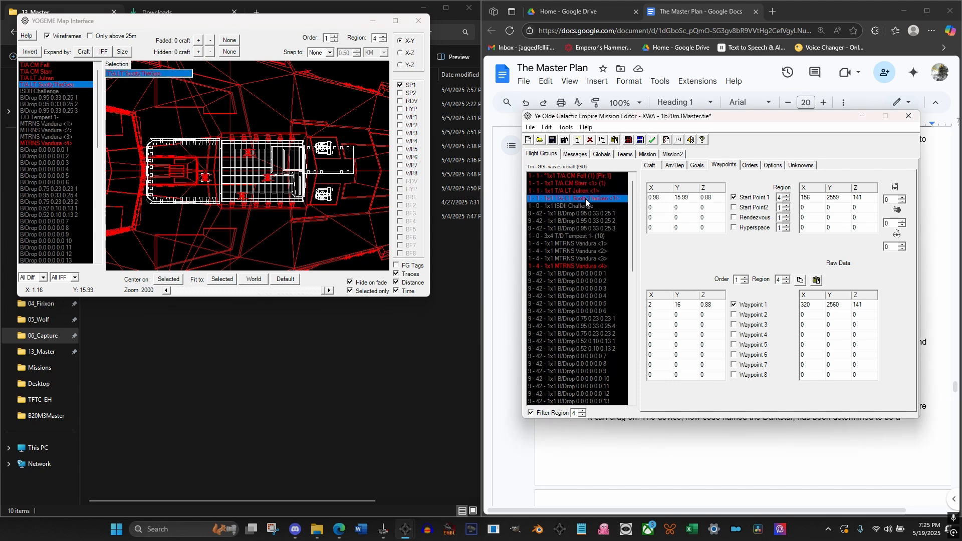
pyautogui.click(589, 191)
pyautogui.click(592, 183)
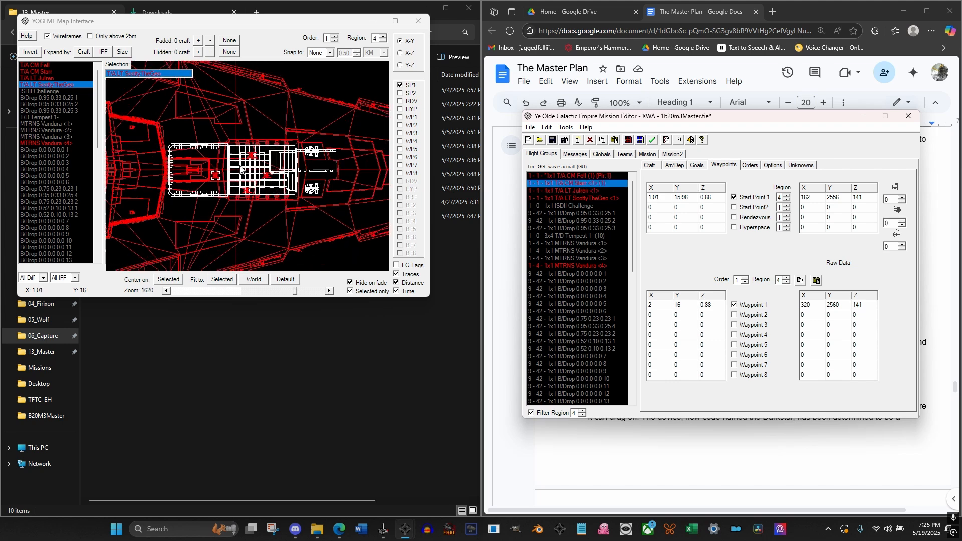
# Spread the first two wingmen outward from the hangar centerline in the X-Y plane, placing the first at Y 15.97, and inspect the formation in X-Z
pyautogui.scroll(-2, 252, 154)
pyautogui.click(252, 156)
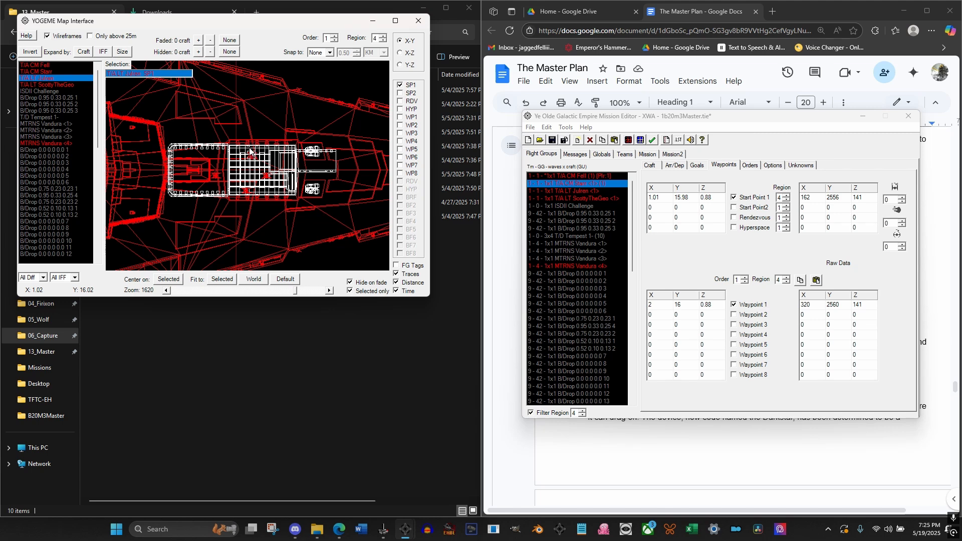
pyautogui.click(246, 197)
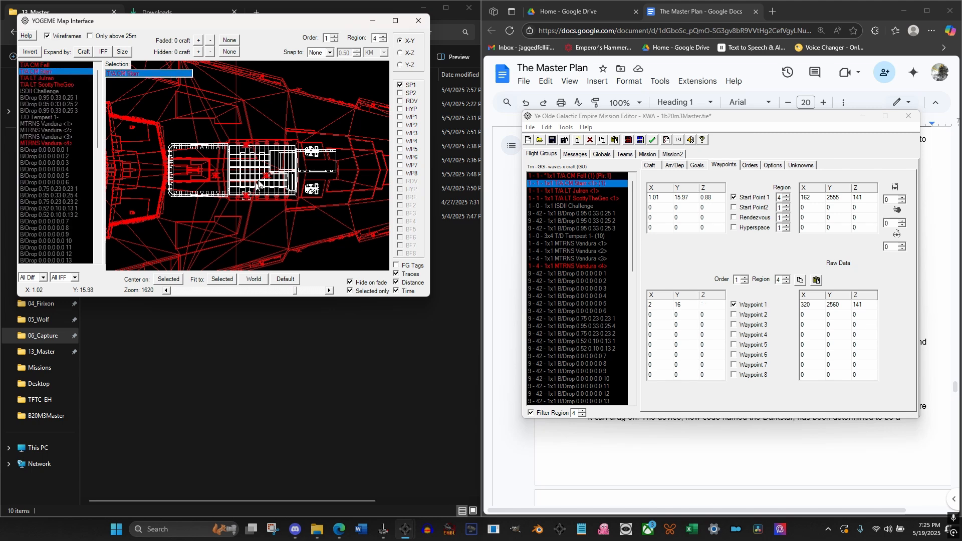
pyautogui.click(266, 176)
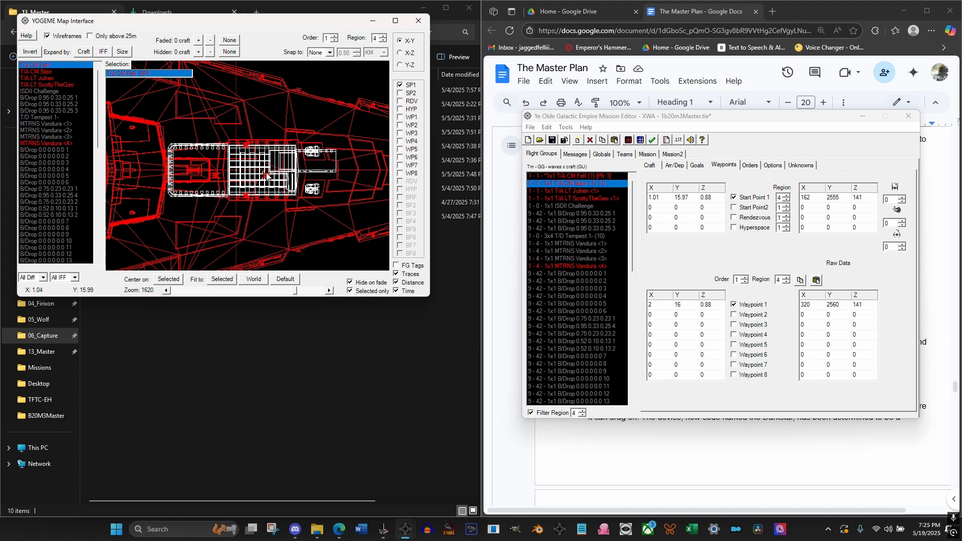
pyautogui.click(219, 176)
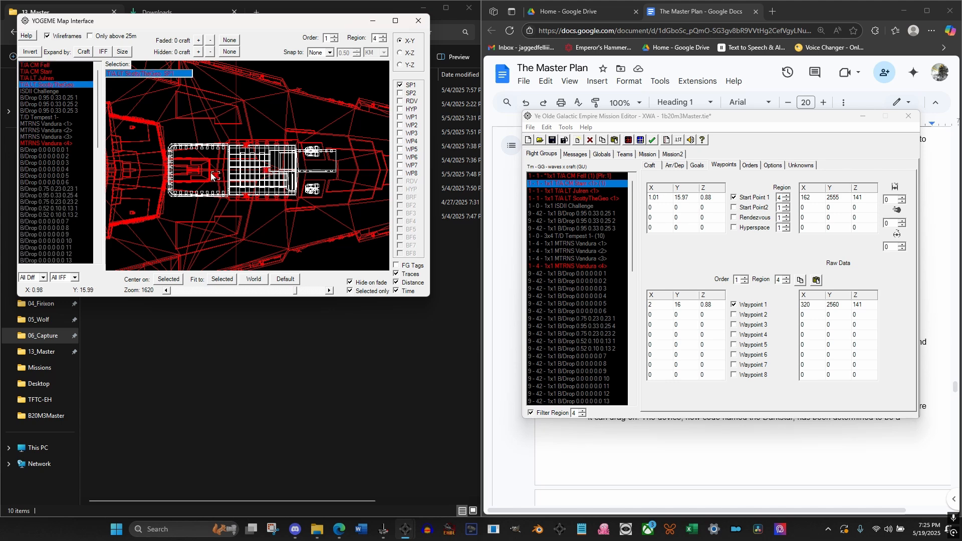
pyautogui.click(399, 53)
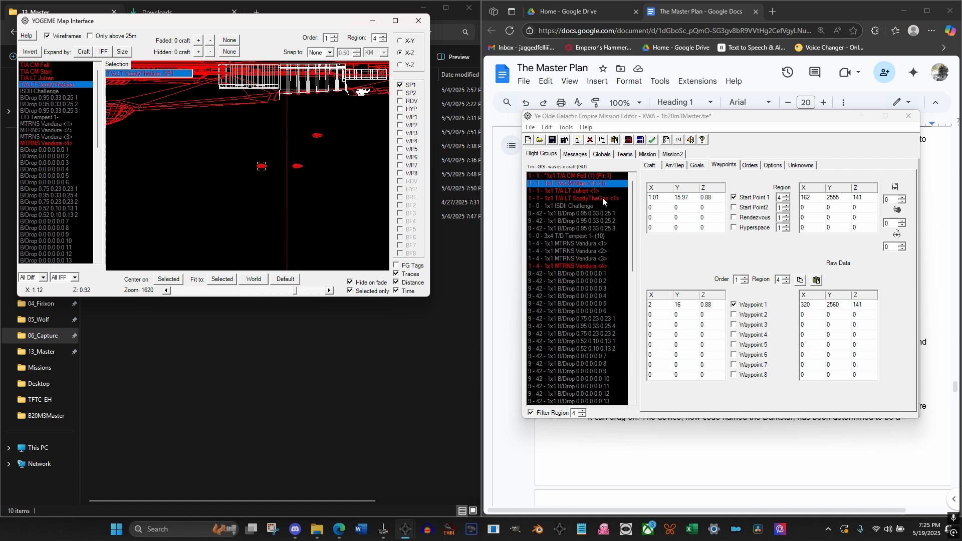
# Set Radio to None and Global Unit to 0 for all three wingmen, and compare their craft settings with the player's
pyautogui.click(650, 166)
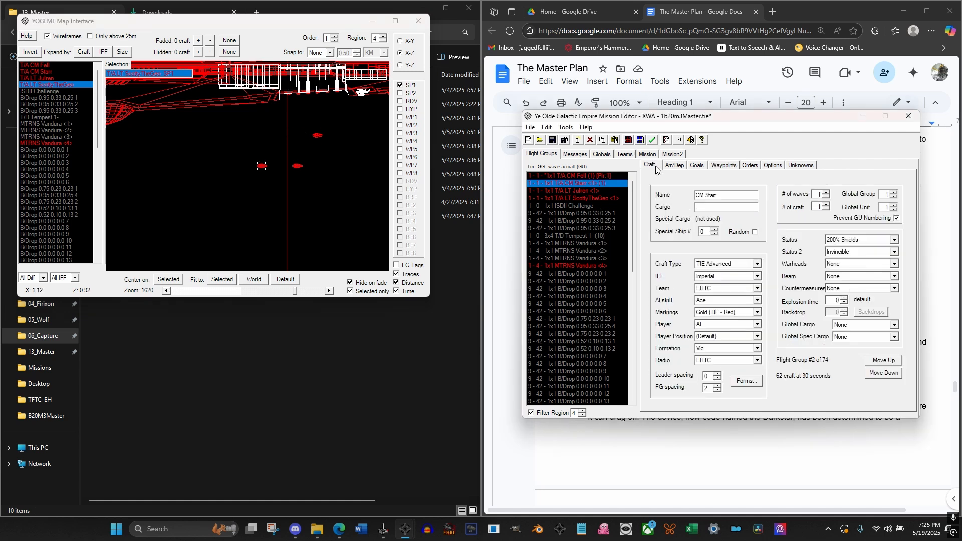
pyautogui.click(577, 193)
pyautogui.click(577, 185)
pyautogui.keyDown('shift'); pyautogui.click(576, 199); pyautogui.keyUp('shift')
pyautogui.click(733, 357)
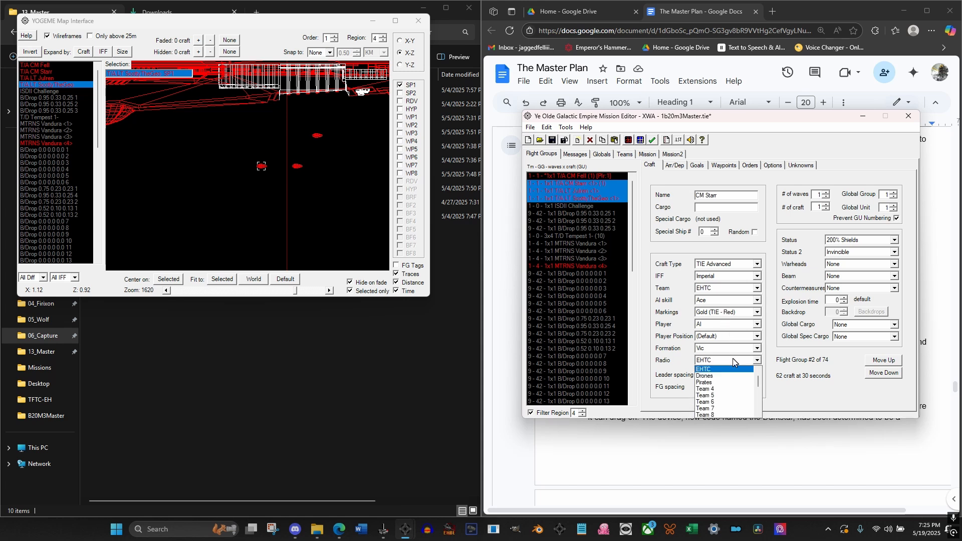
pyautogui.click(720, 367)
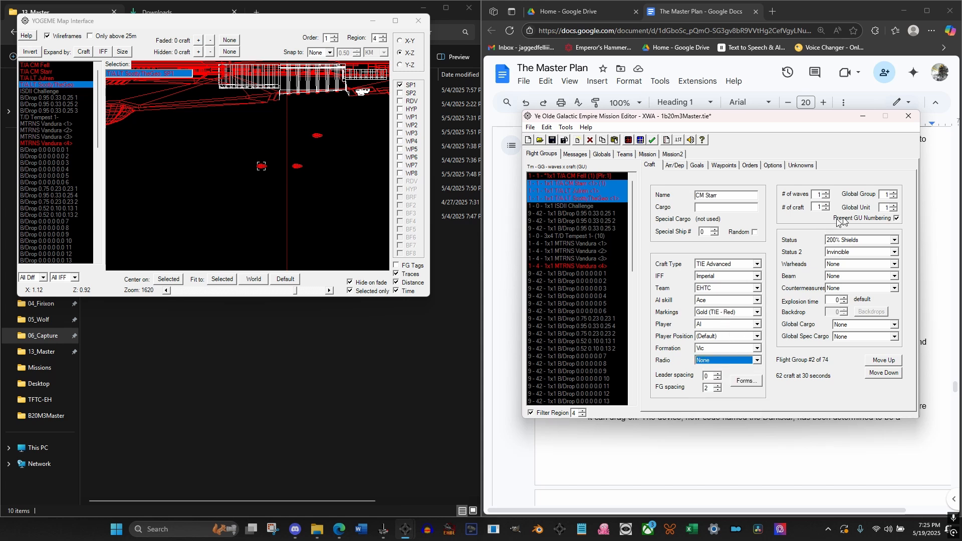
pyautogui.click(893, 210)
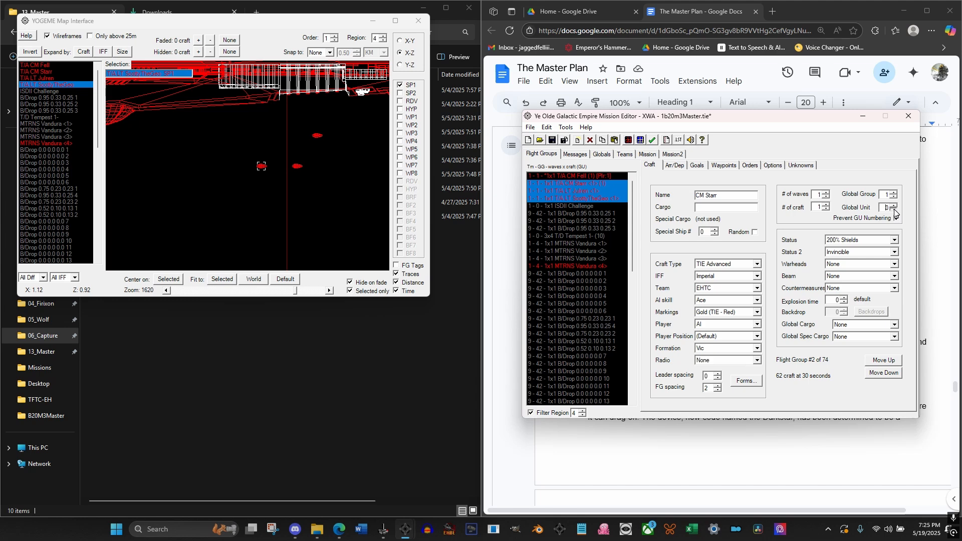
pyautogui.click(576, 199)
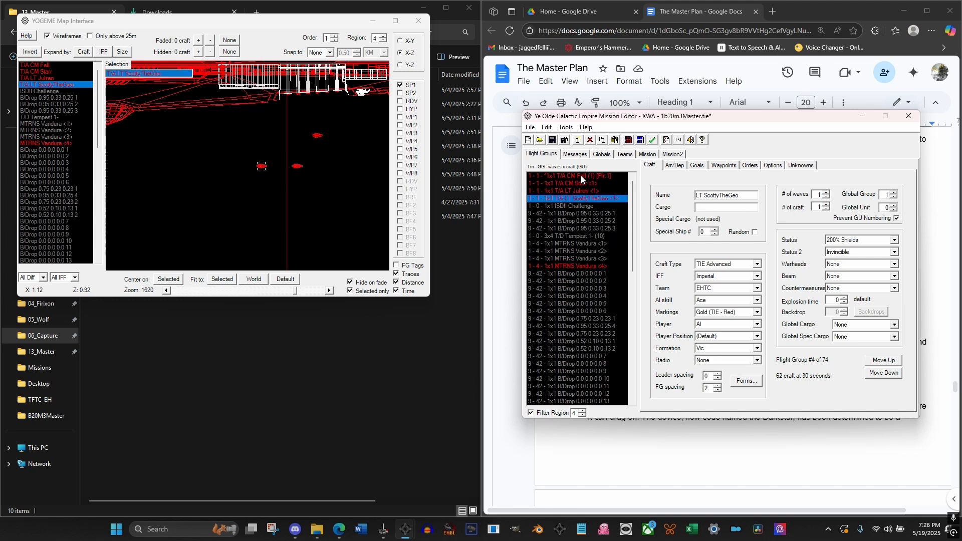
pyautogui.click(581, 176)
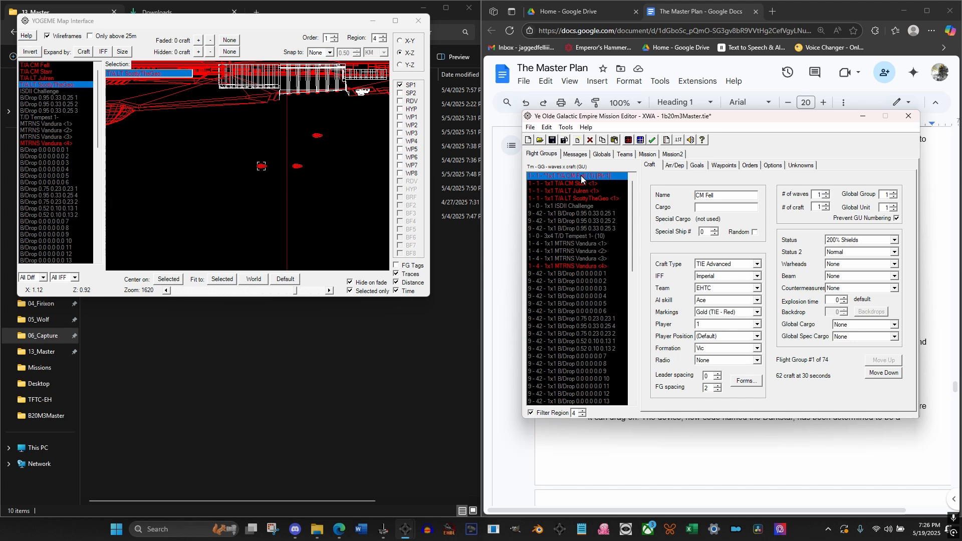
pyautogui.click(567, 198)
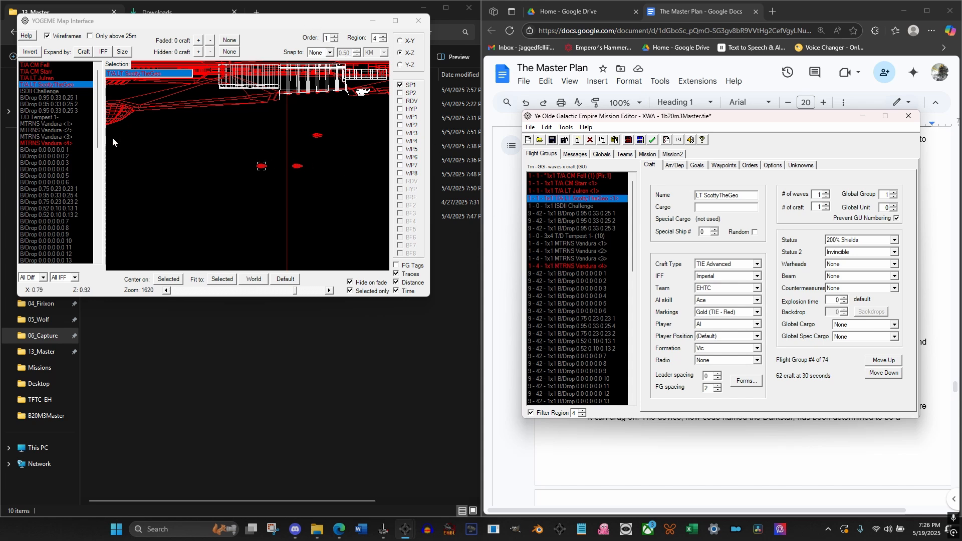
# Move the fourth MTRNS Vandura across the region 4 map's X-Y plane to beside the Star Destroyer
pyautogui.click(52, 144)
pyautogui.click(399, 41)
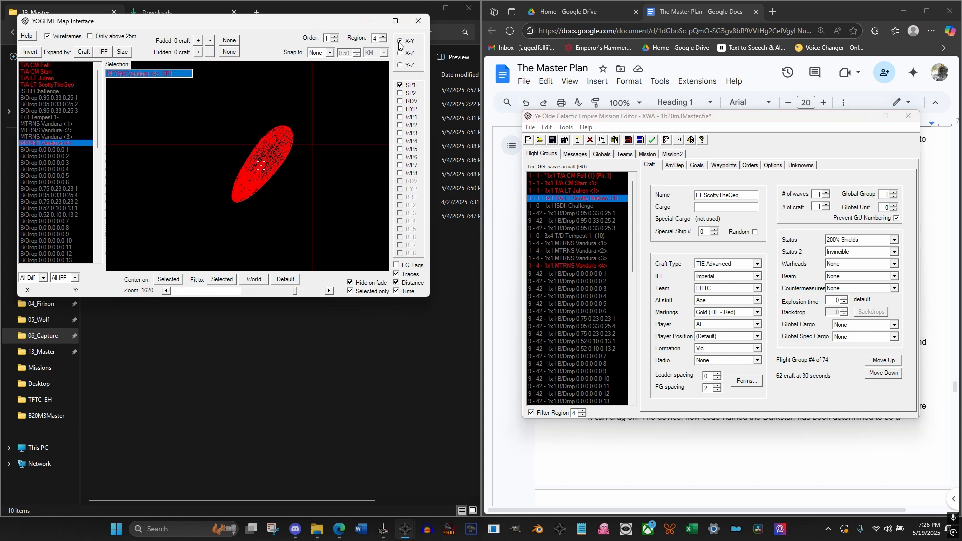
pyautogui.scroll(-10, 269, 141)
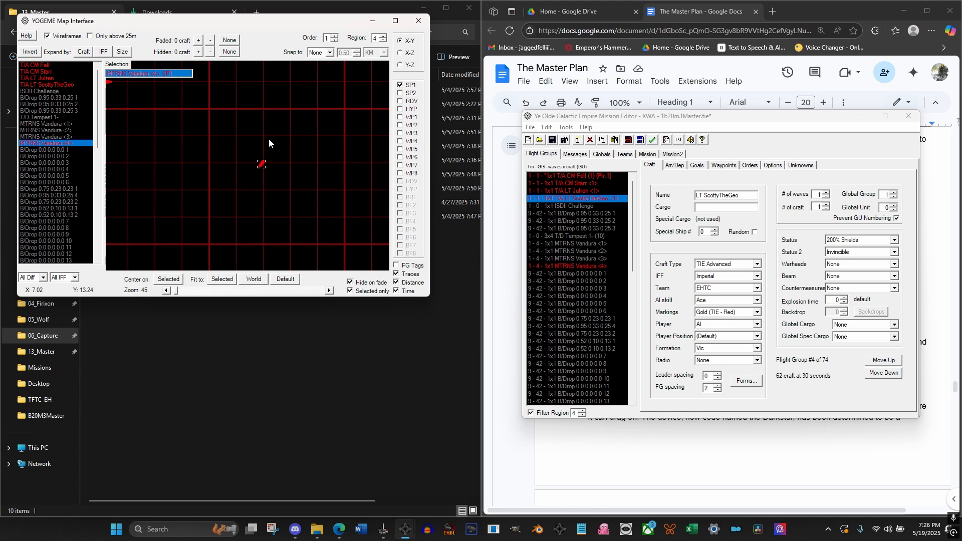
pyautogui.scroll(-3, 269, 140)
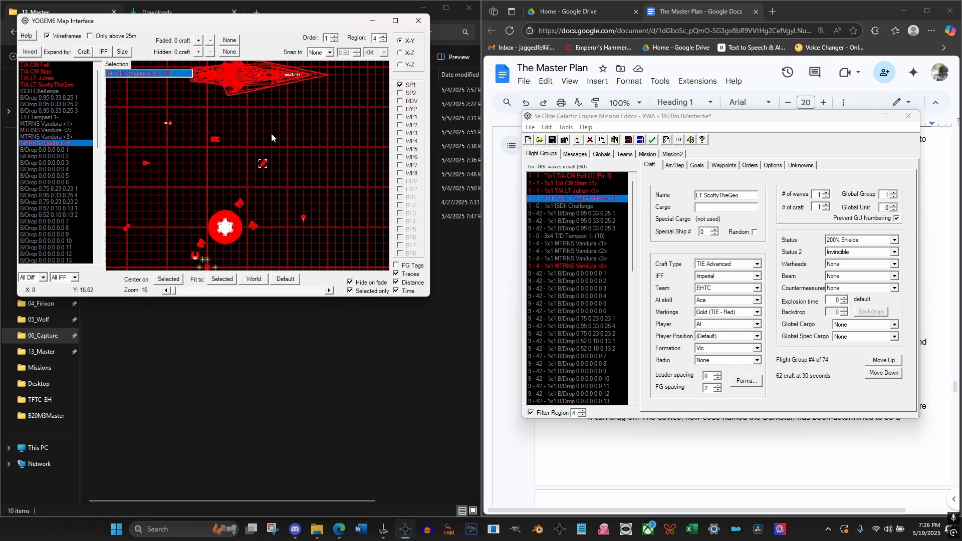
pyautogui.scroll(-3, 272, 138)
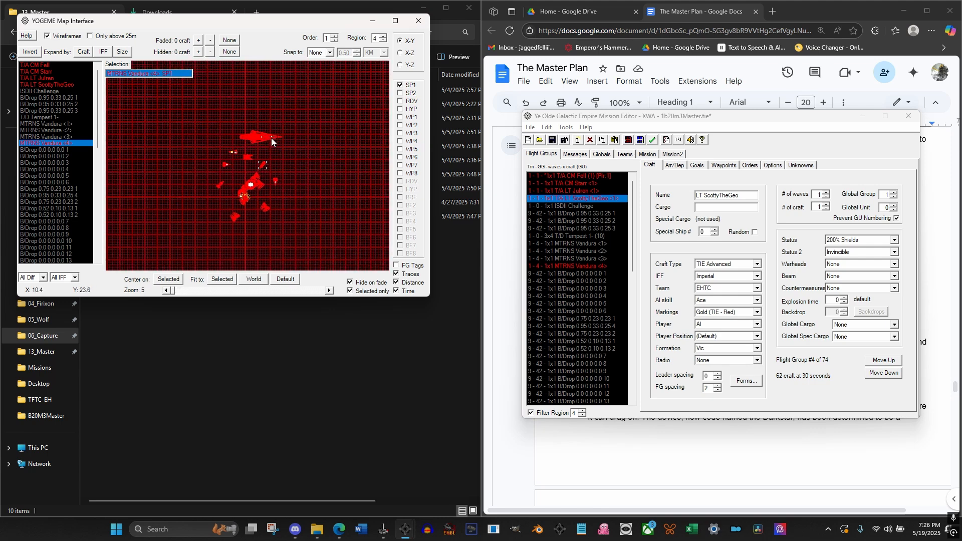
pyautogui.moveTo(283, 158); pyautogui.dragTo(307, 157)
pyautogui.scroll(5, 299, 160)
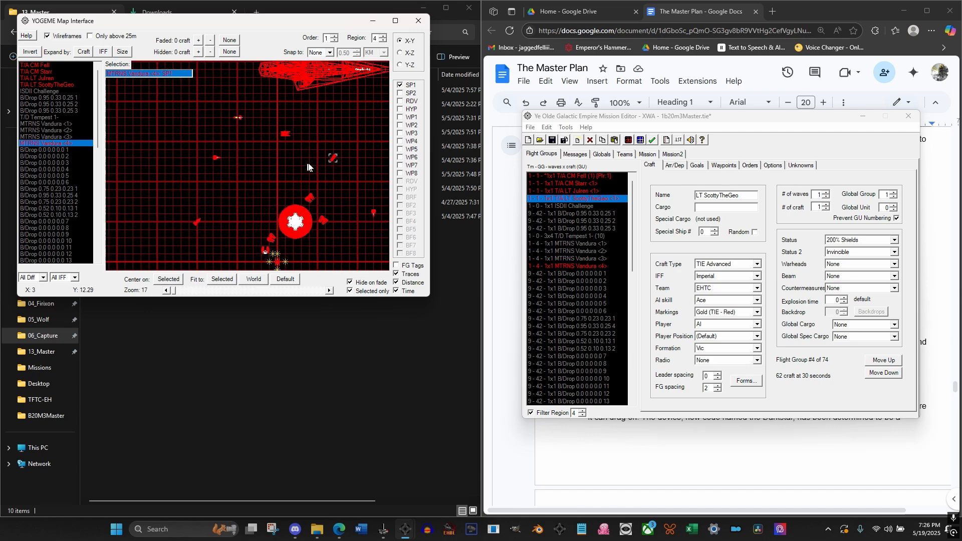
pyautogui.moveTo(338, 157); pyautogui.dragTo(290, 142)
pyautogui.scroll(6, 290, 142)
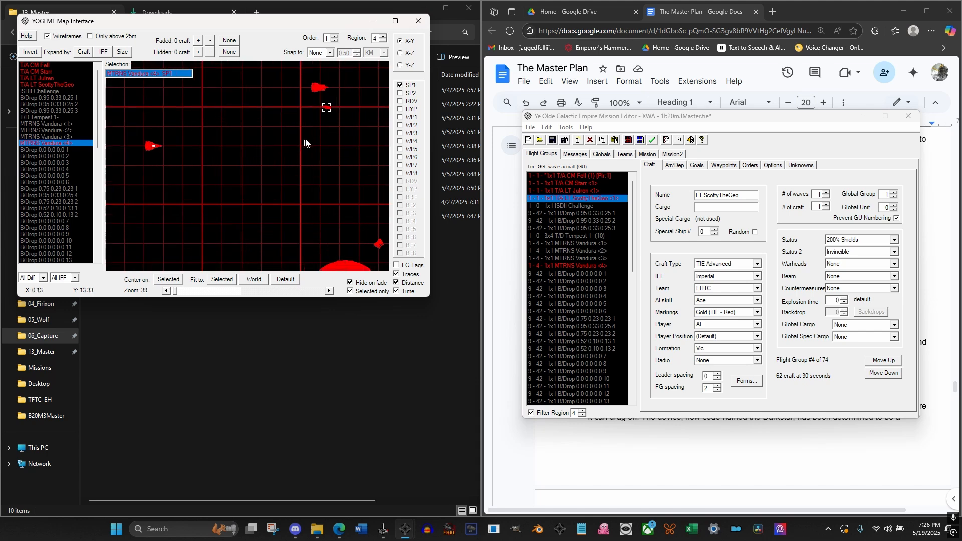
pyautogui.moveTo(288, 134); pyautogui.dragTo(275, 212)
pyautogui.scroll(2, 272, 167)
pyautogui.moveTo(271, 151)
pyautogui.mouseDown()
pyautogui.moveTo(273, 180)
pyautogui.moveTo(245, 148)
pyautogui.mouseUp()
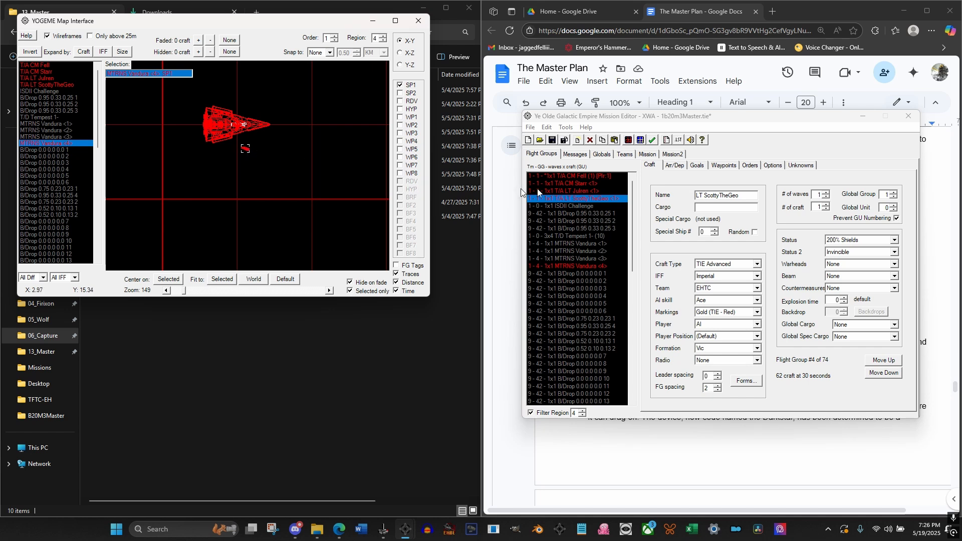
# Shift the fourth MTRNS Vandura forward toward the Star Destroyer's bow and slightly closer to its hull in the X-Y plane
pyautogui.scroll(3, 267, 141)
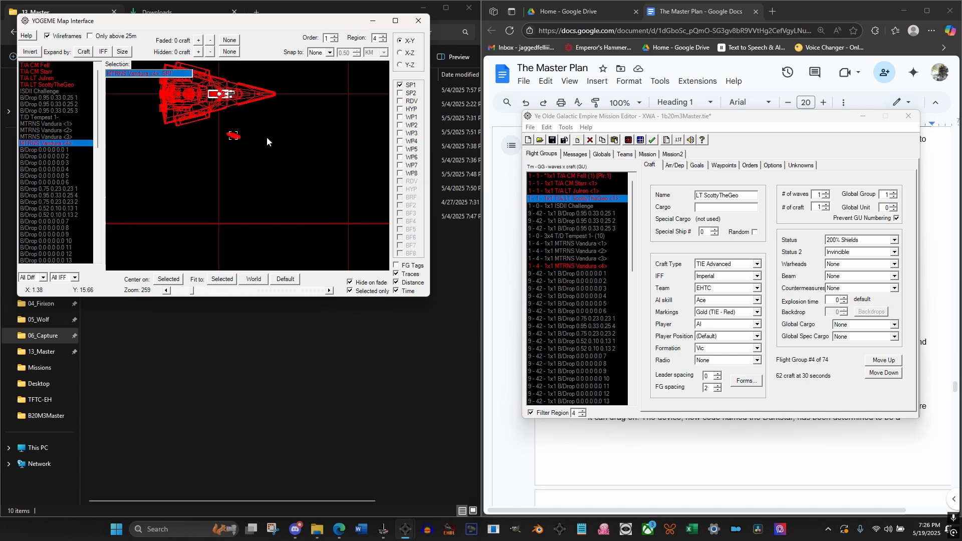
pyautogui.scroll(4, 273, 157)
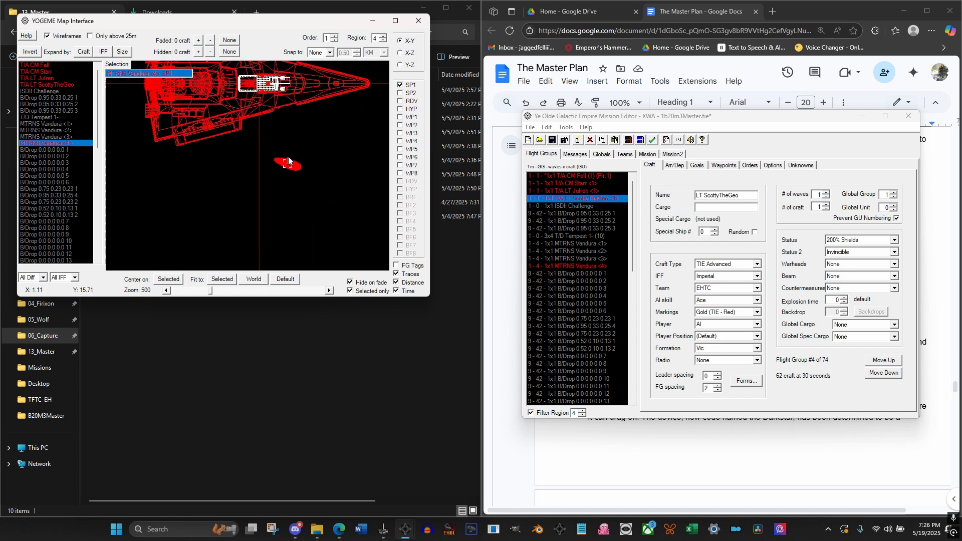
pyautogui.scroll(-2, 264, 185)
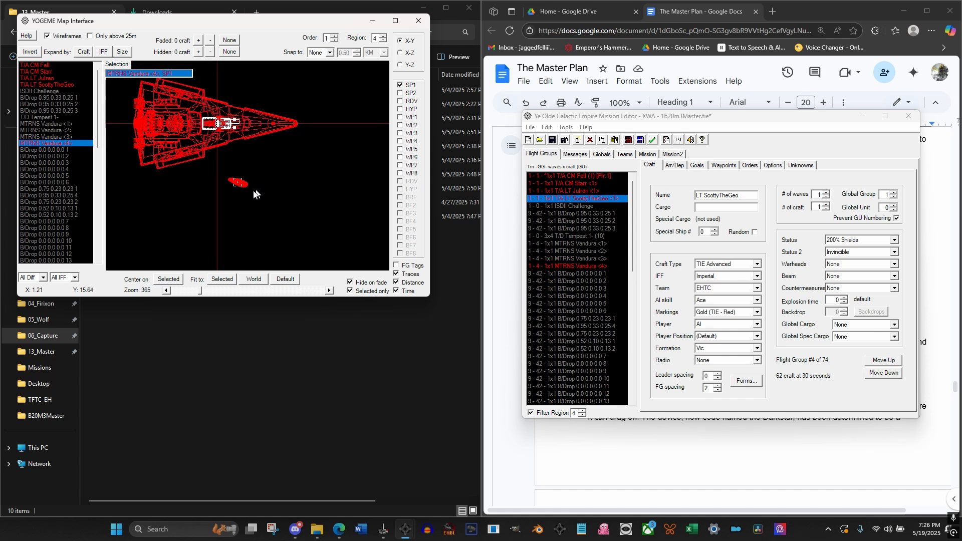
pyautogui.moveTo(239, 185); pyautogui.dragTo(272, 165)
# Lower the fourth MTRNS Vandura below the Star Destroyer's bow and move it farther forward in the X-Z plane, checking its placement in both views
pyautogui.click(400, 53)
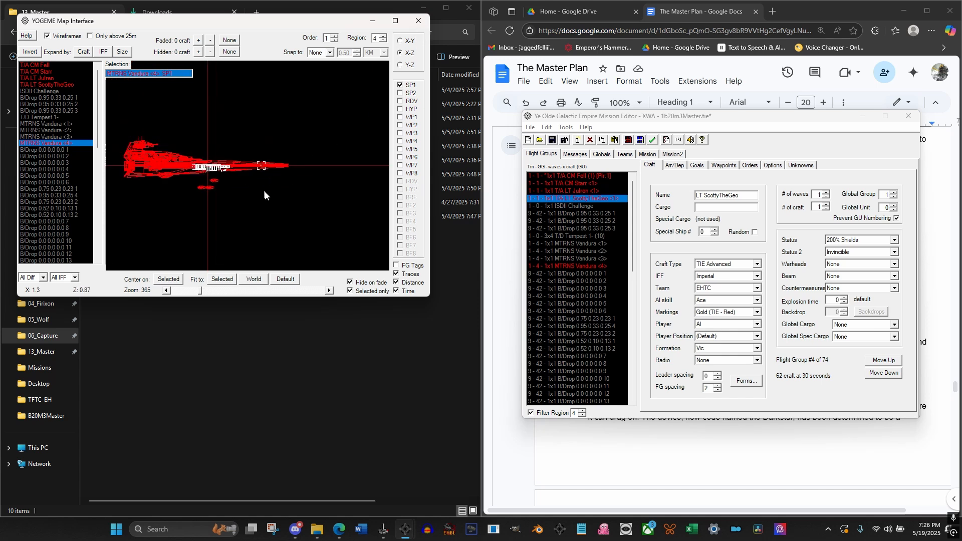
pyautogui.scroll(-2, 270, 183)
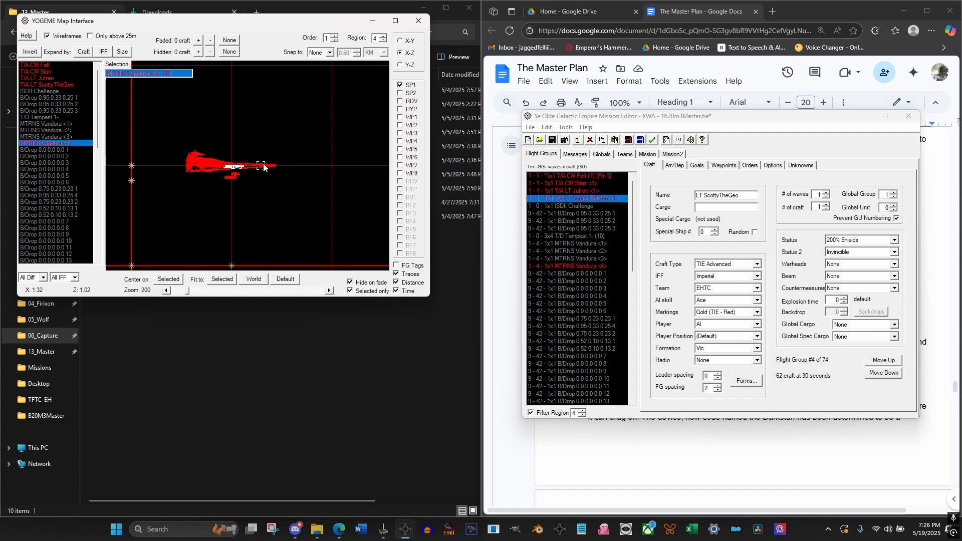
pyautogui.moveTo(263, 167); pyautogui.dragTo(285, 192)
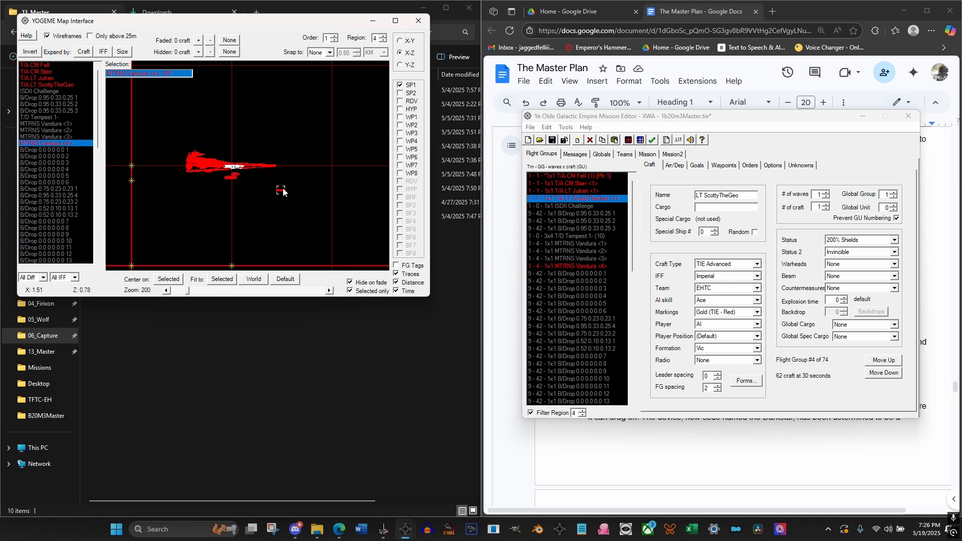
pyautogui.click(411, 41)
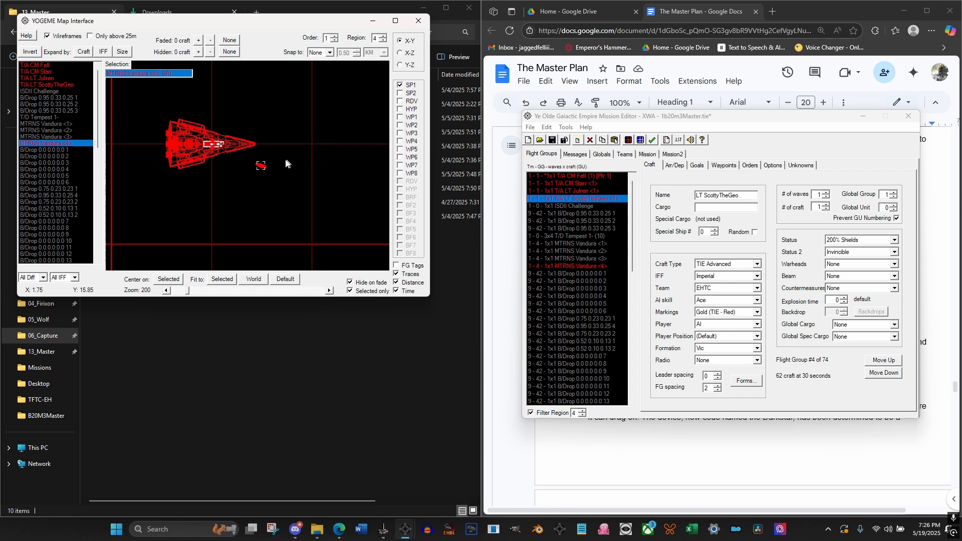
pyautogui.click(400, 52)
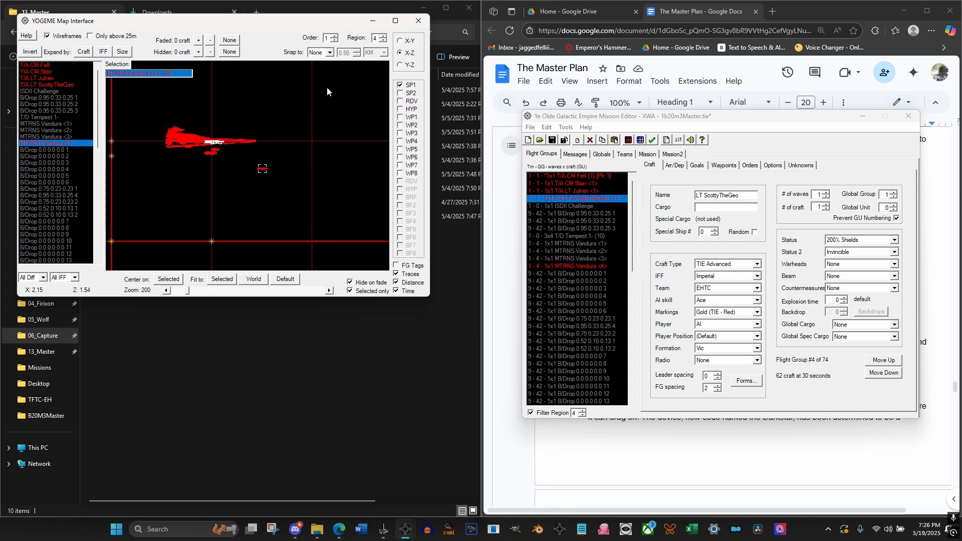
# Generate a hyper buoy pair from region Eos to region Tarabba with the Hyperbuoy Wizard
pyautogui.click(399, 41)
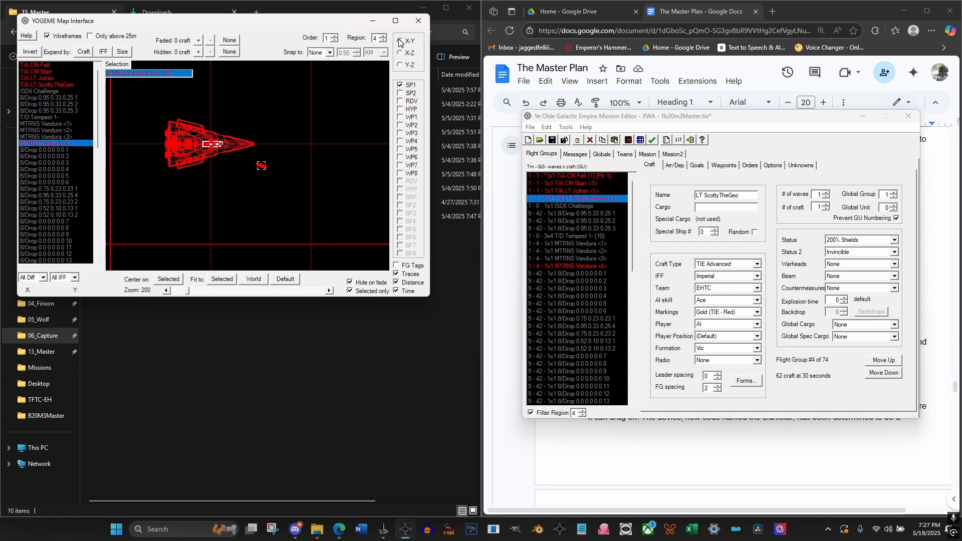
pyautogui.scroll(-5, 290, 133)
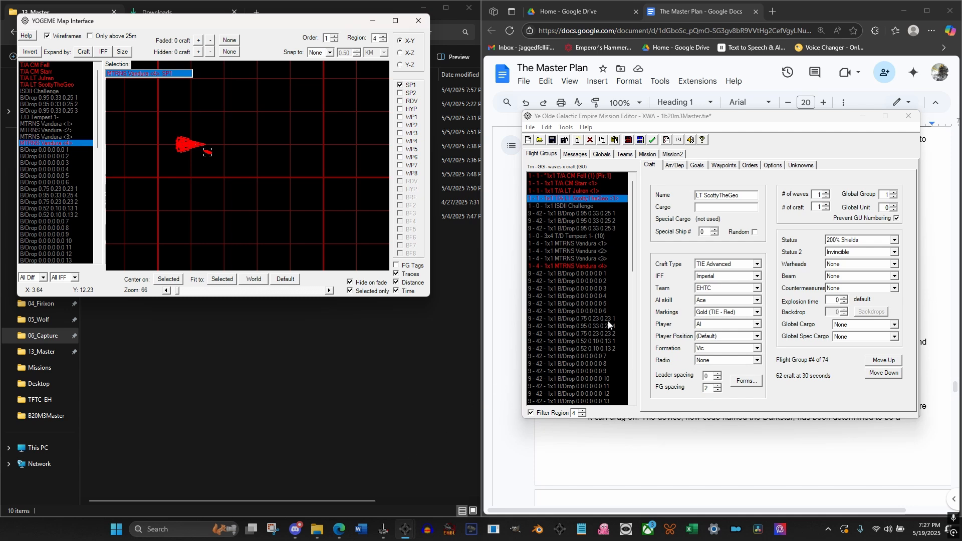
pyautogui.moveTo(632, 242); pyautogui.dragTo(635, 382)
pyautogui.click(566, 127)
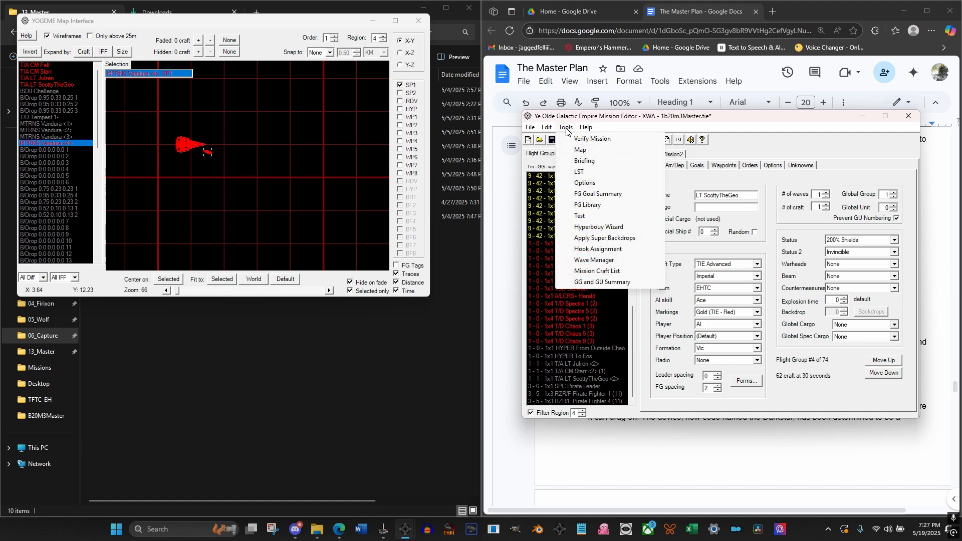
pyautogui.click(597, 228)
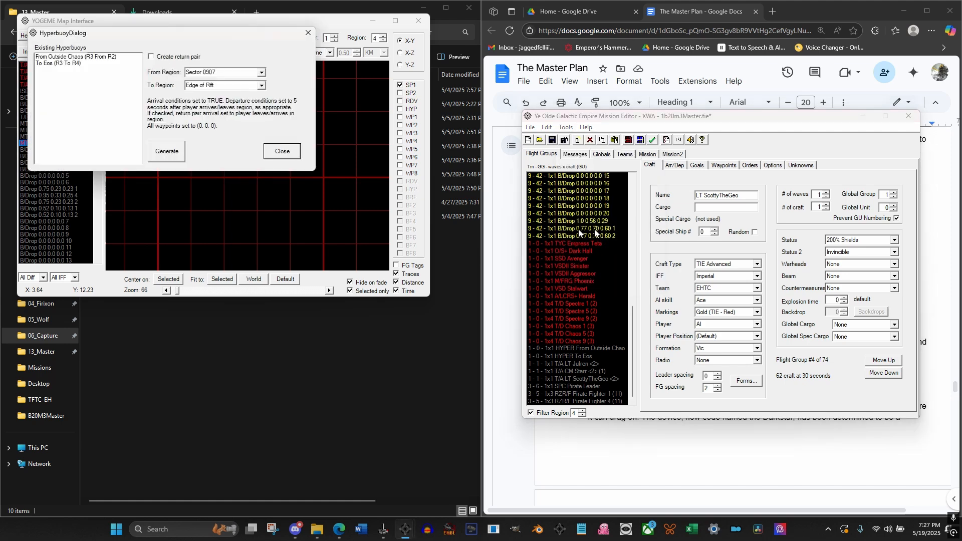
pyautogui.click(261, 72)
pyautogui.click(250, 96)
pyautogui.click(261, 85)
pyautogui.click(243, 108)
pyautogui.click(168, 153)
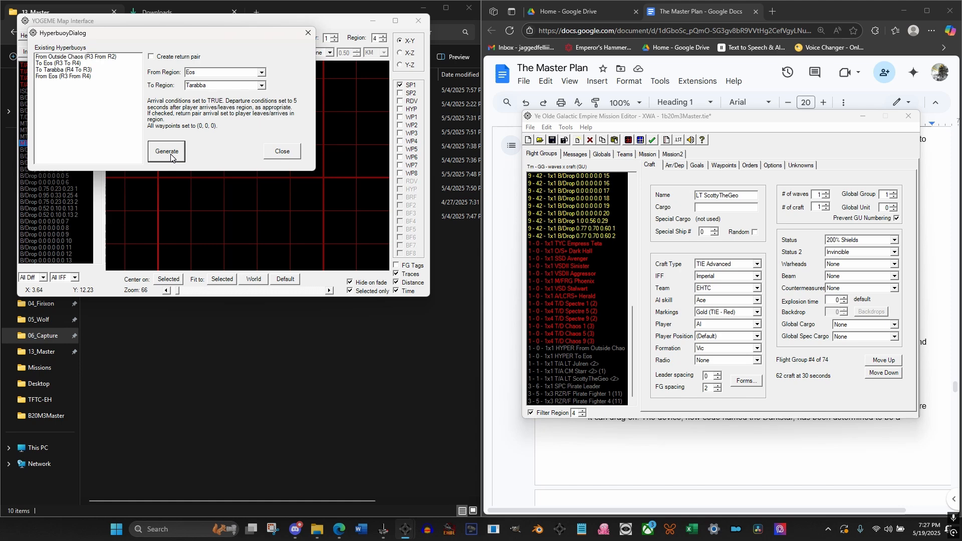
pyautogui.click(281, 151)
# Delete the From Outside Chaos and To Eos hyper buoy flight groups
pyautogui.moveTo(633, 255); pyautogui.dragTo(634, 394)
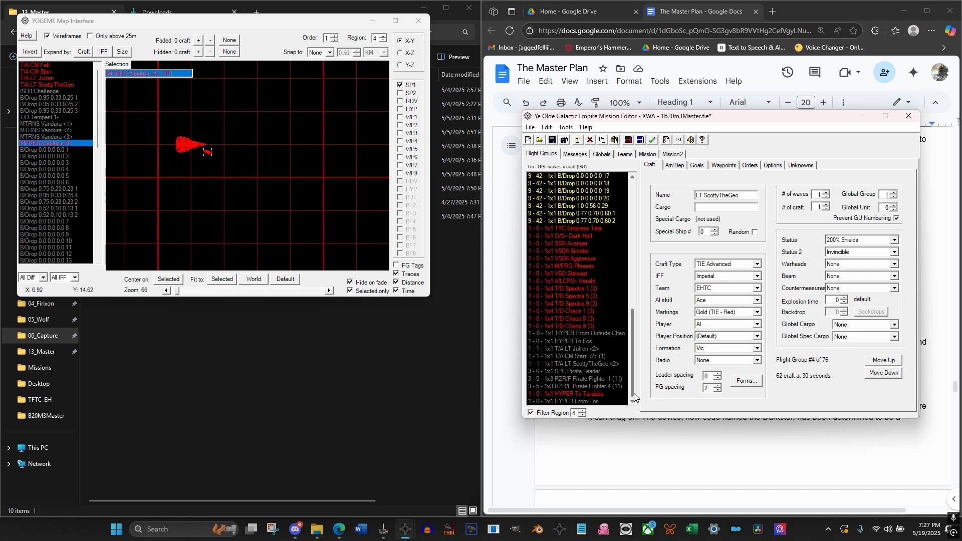
pyautogui.click(589, 333)
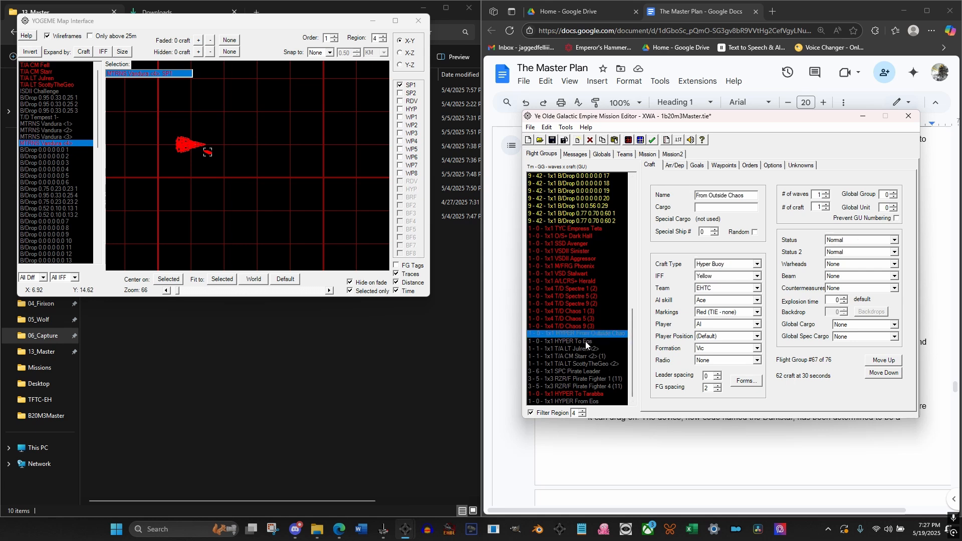
pyautogui.keyDown('shift'); pyautogui.click(585, 342); pyautogui.keyUp('shift')
pyautogui.click(591, 143)
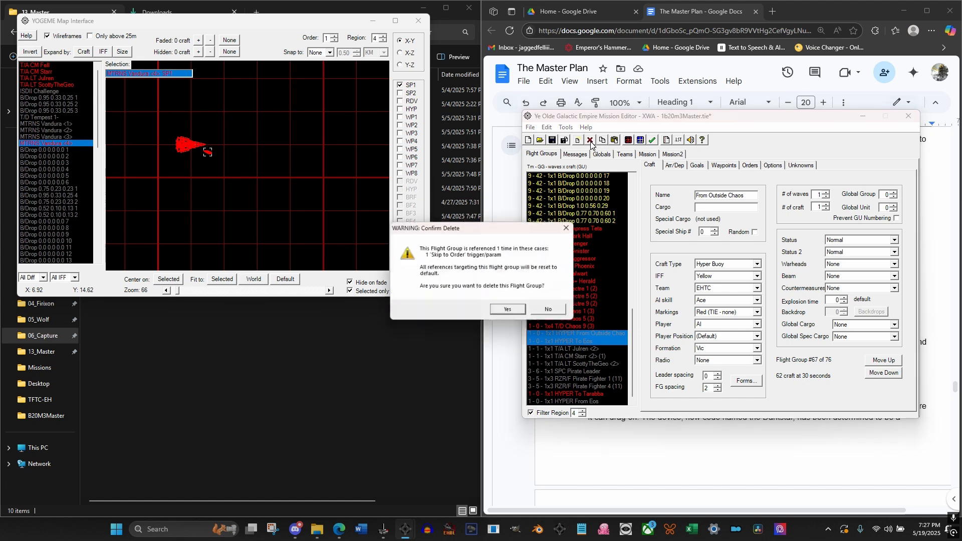
pyautogui.click(514, 311)
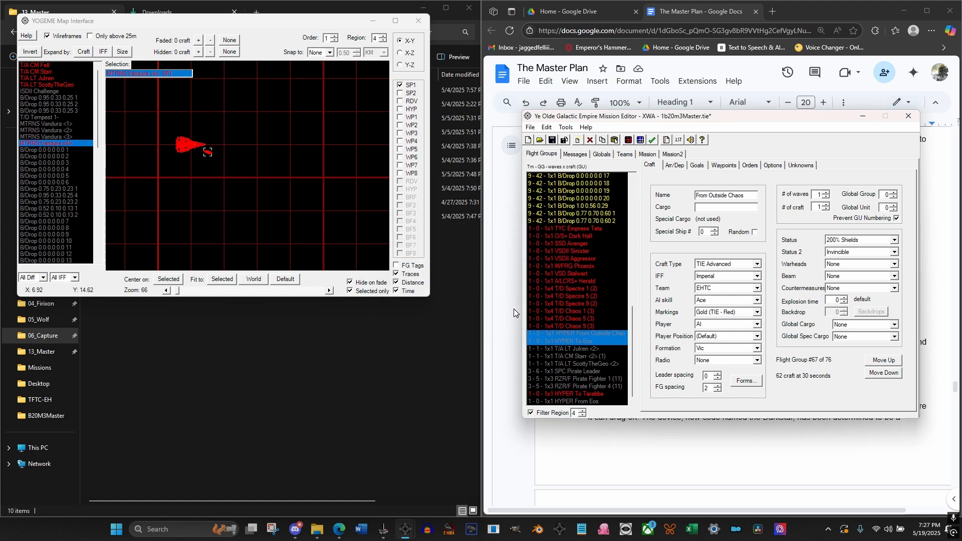
pyautogui.click(573, 305)
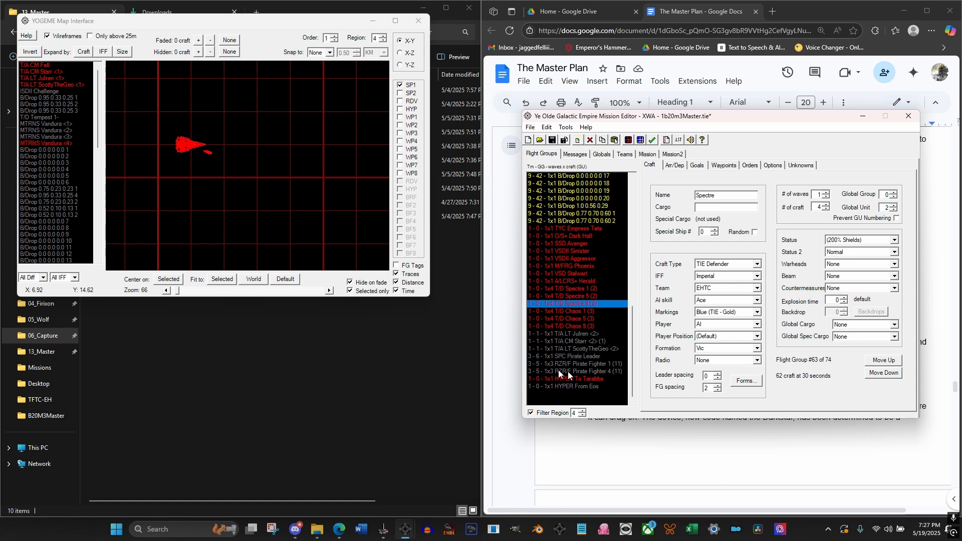
# Set the IFF of both the To Tarabba and From Eos hyper buoys to Yellow
pyautogui.moveTo(594, 378); pyautogui.dragTo(591, 387)
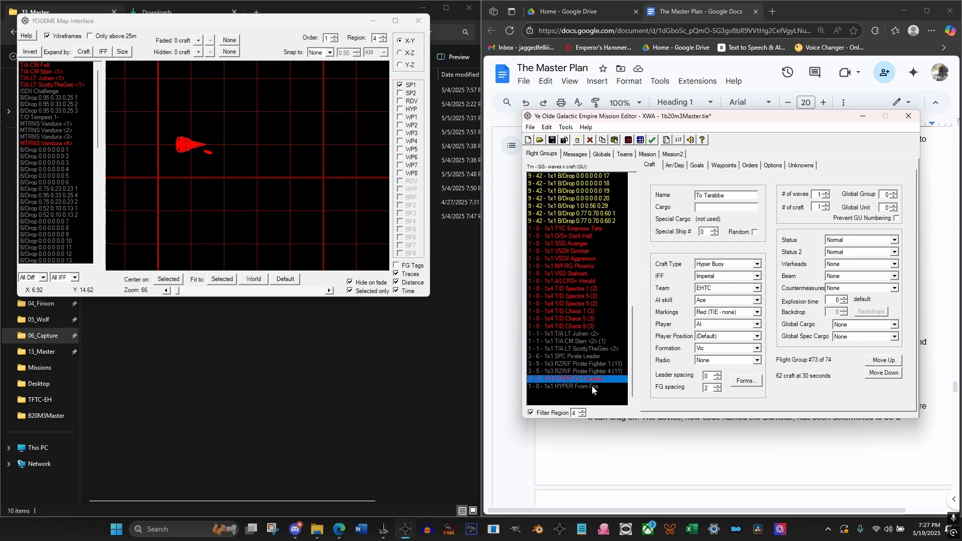
pyautogui.click(730, 277)
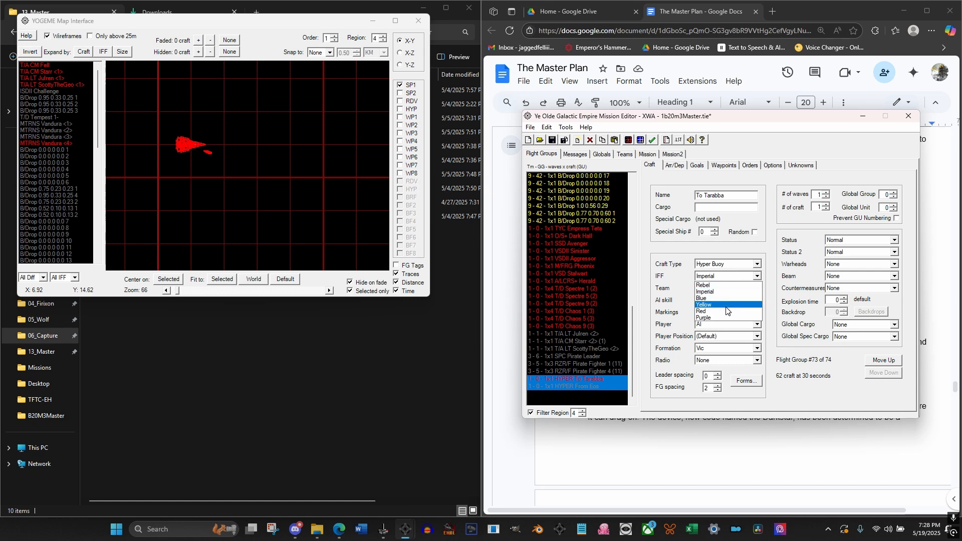
pyautogui.click(707, 304)
pyautogui.click(589, 387)
pyautogui.click(591, 379)
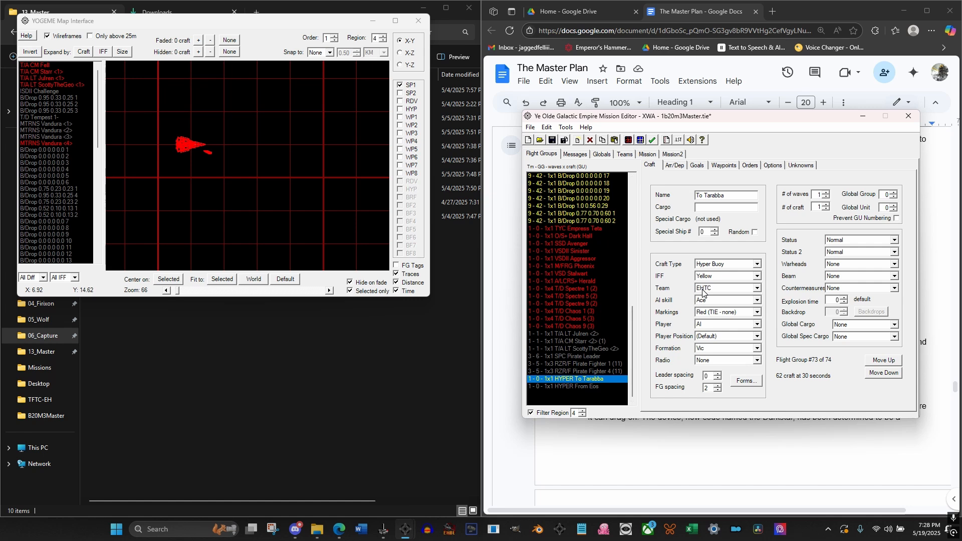
pyautogui.click(585, 387)
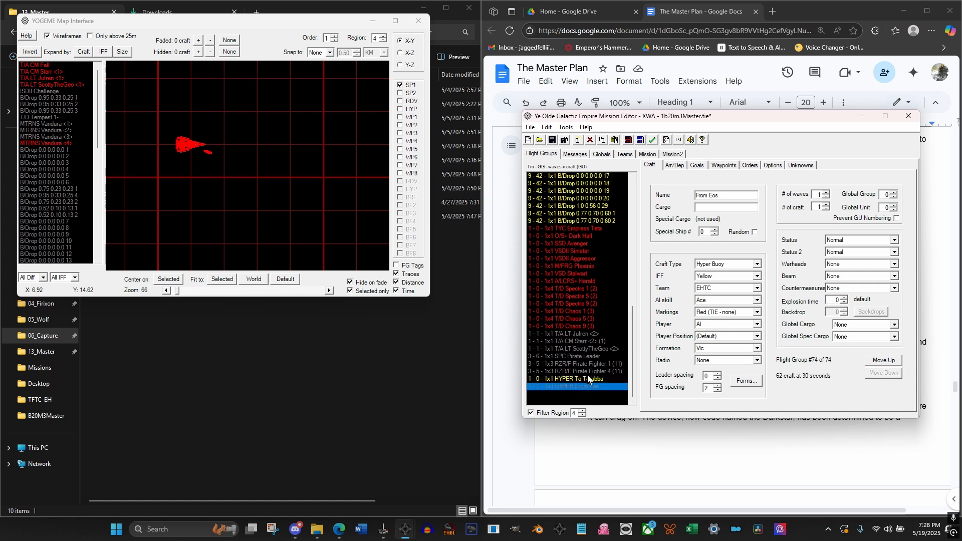
pyautogui.click(588, 373)
# Set Start Point 1 of the To Tarabba hyper buoy to X 2, Y 16, Z 1
pyautogui.click(586, 379)
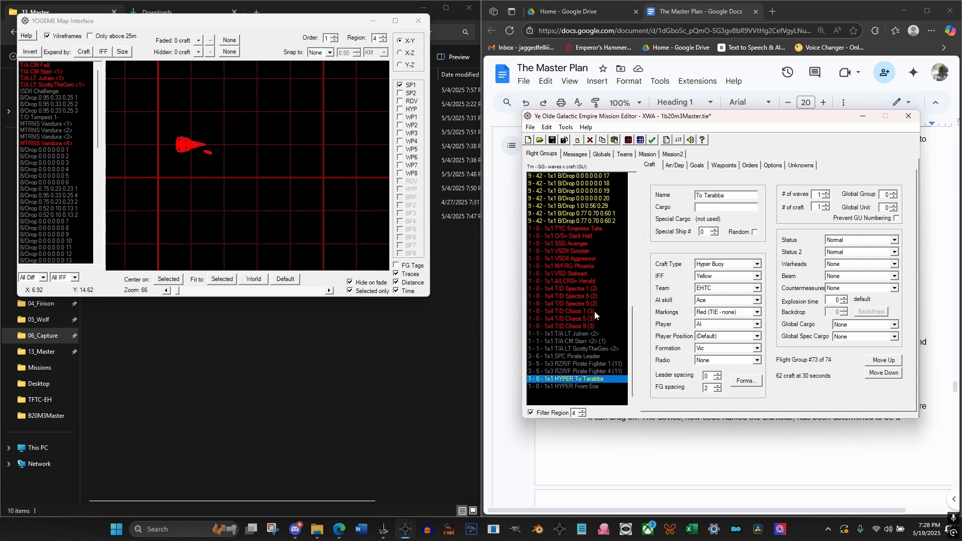
pyautogui.click(724, 166)
pyautogui.click(650, 197)
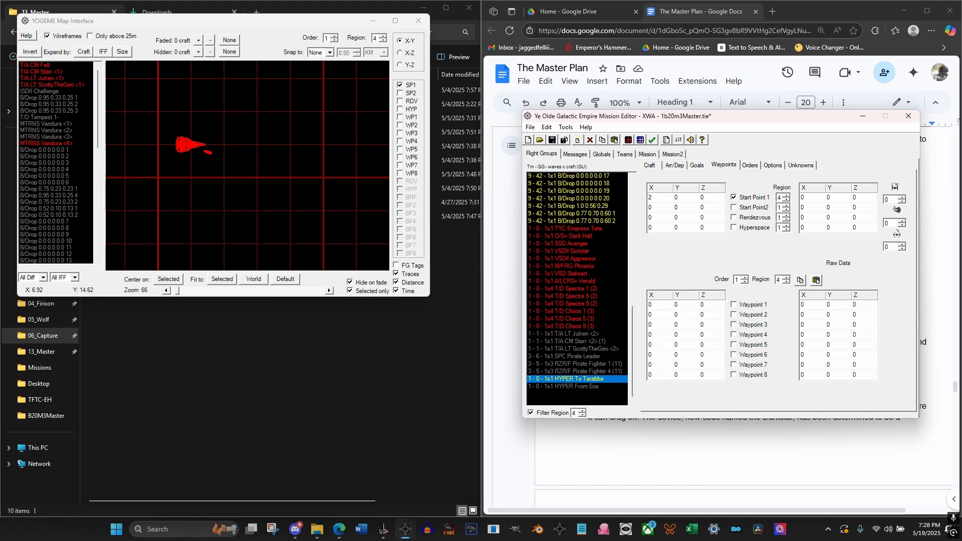
pyautogui.click(677, 197)
pyautogui.write('16')
pyautogui.click(708, 199)
pyautogui.write('1')
pyautogui.click(676, 208)
# Move the To Tarabba hyper buoy on the map to about X 3, Y 15.03 and lower it to about Z 0.64
pyautogui.click(223, 145)
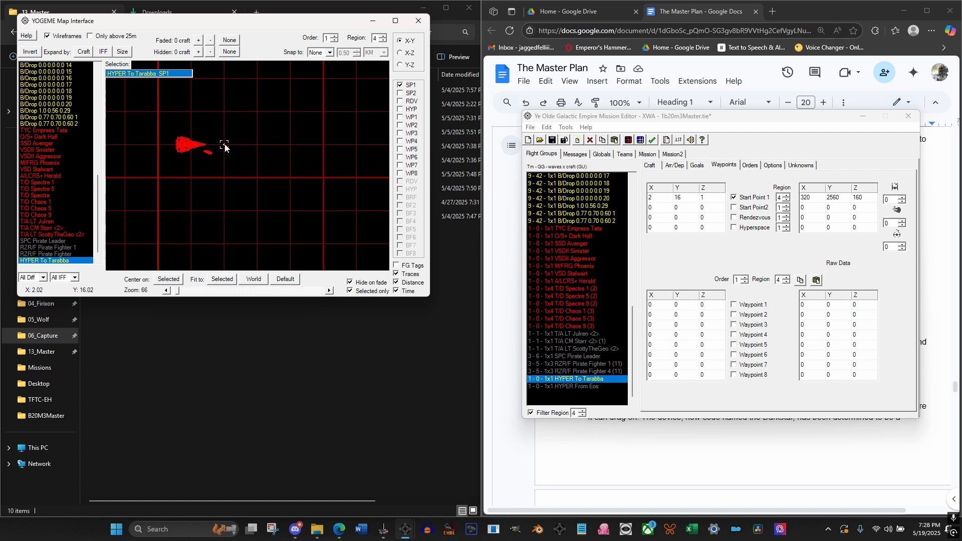
pyautogui.moveTo(224, 145)
pyautogui.mouseDown()
pyautogui.moveTo(241, 173)
pyautogui.moveTo(258, 179)
pyautogui.mouseUp()
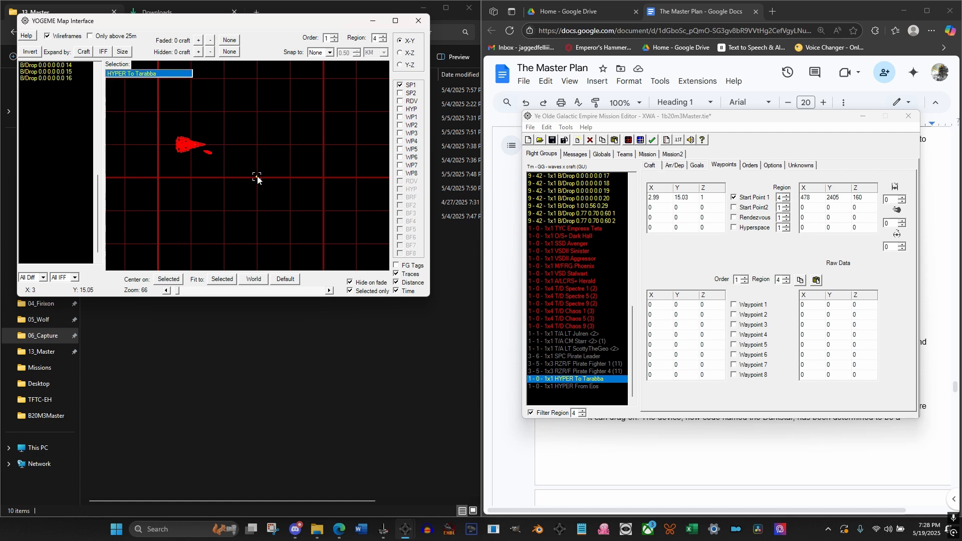
pyautogui.click(399, 54)
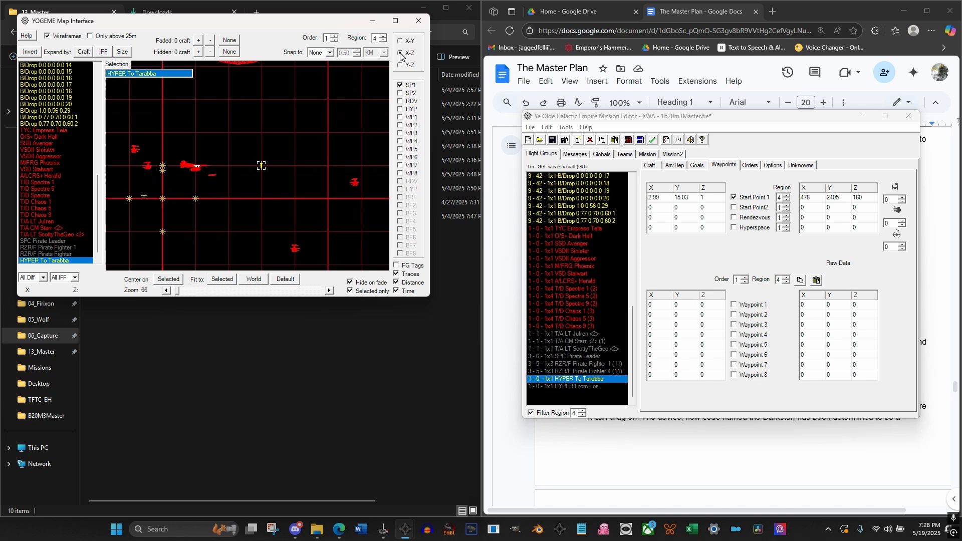
pyautogui.moveTo(261, 166); pyautogui.dragTo(261, 177)
pyautogui.click(400, 41)
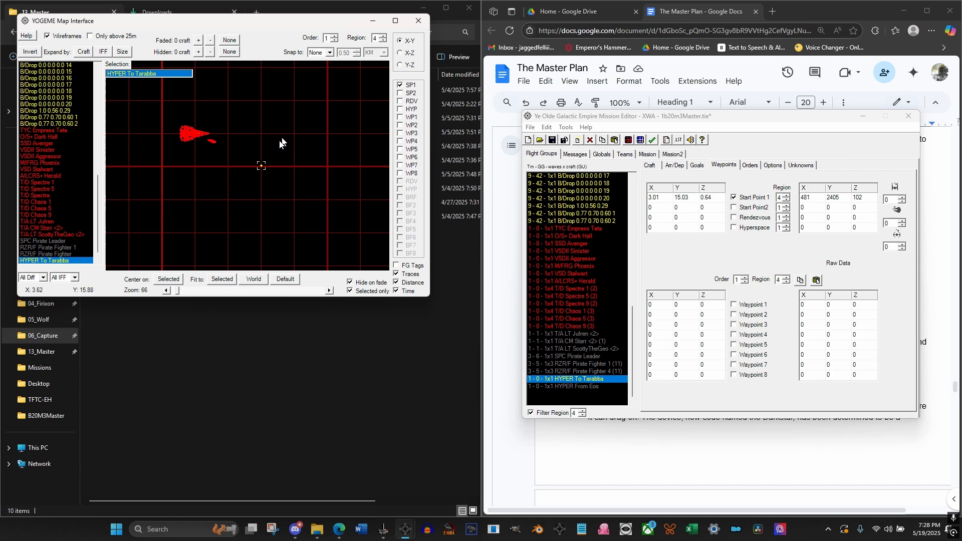
# Check the To Tarabba hyper buoy's surroundings in the X-Y plane and raise it to about Z 1.23 in the X-Z plane
pyautogui.scroll(-4, 275, 147)
pyautogui.scroll(-2, 275, 145)
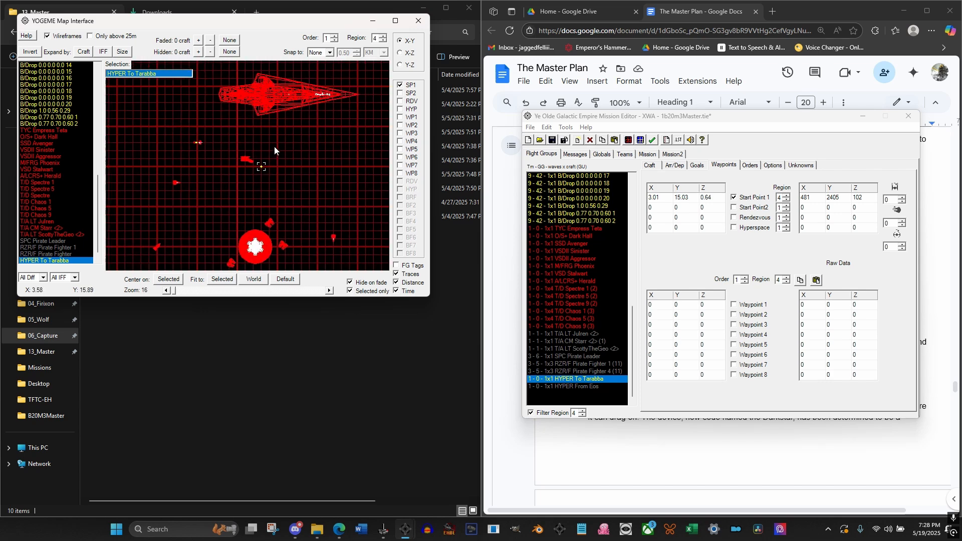
pyautogui.scroll(-1, 263, 219)
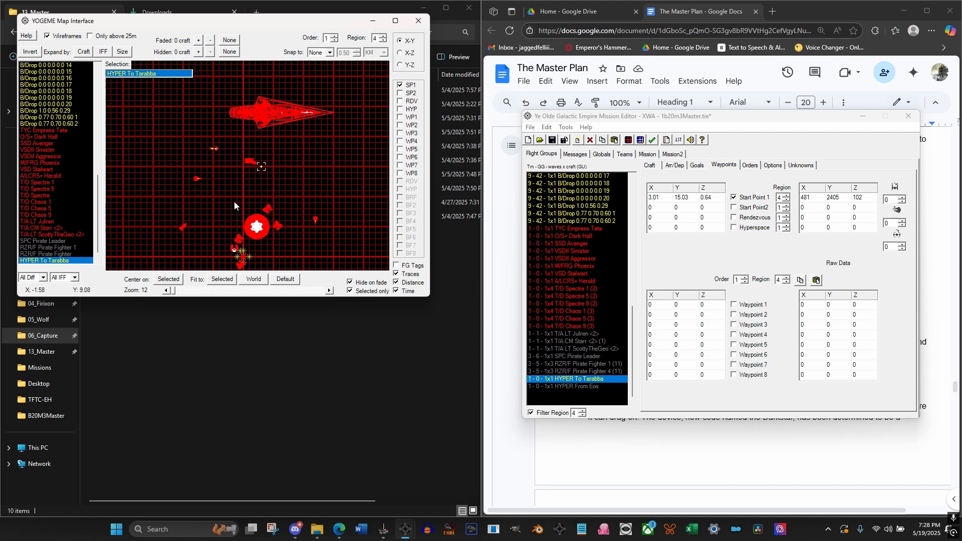
pyautogui.scroll(3, 258, 176)
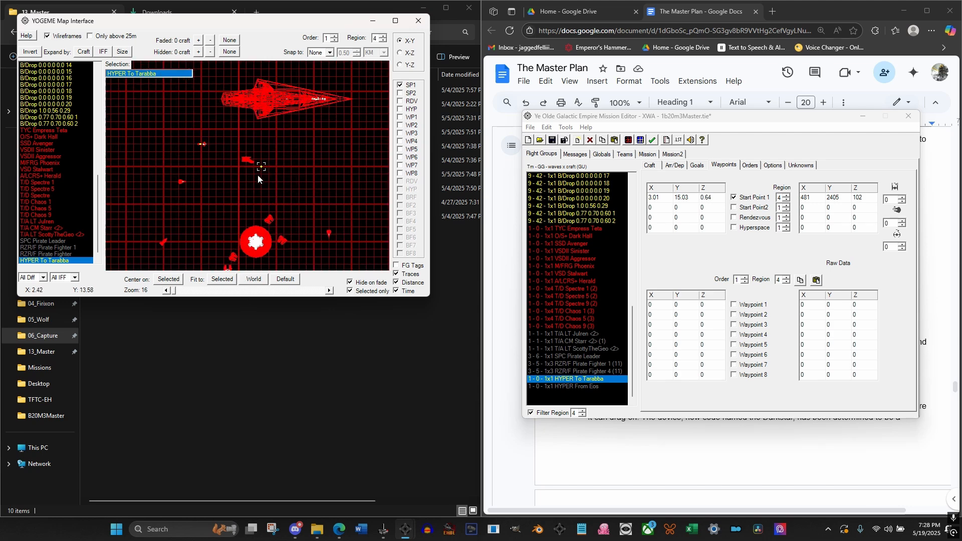
pyautogui.scroll(4, 258, 176)
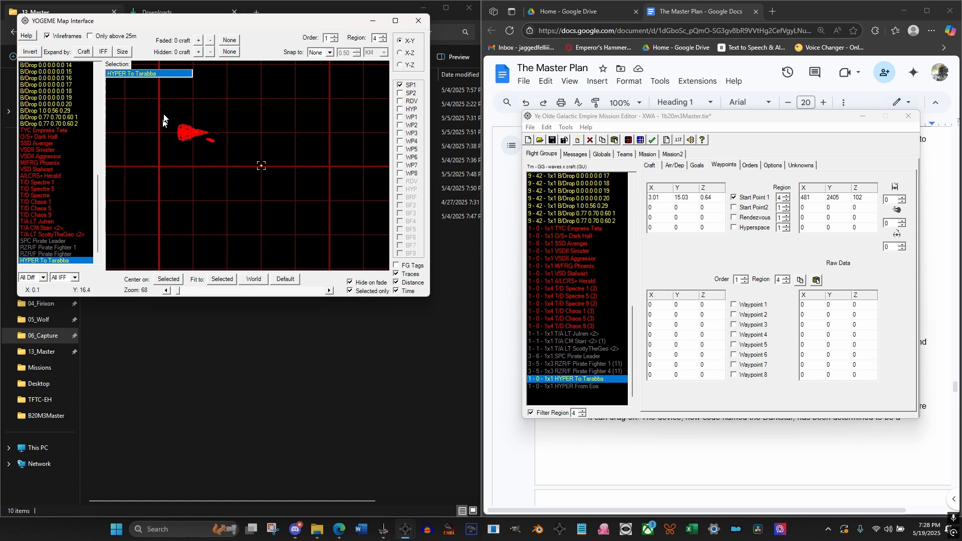
pyautogui.click(400, 54)
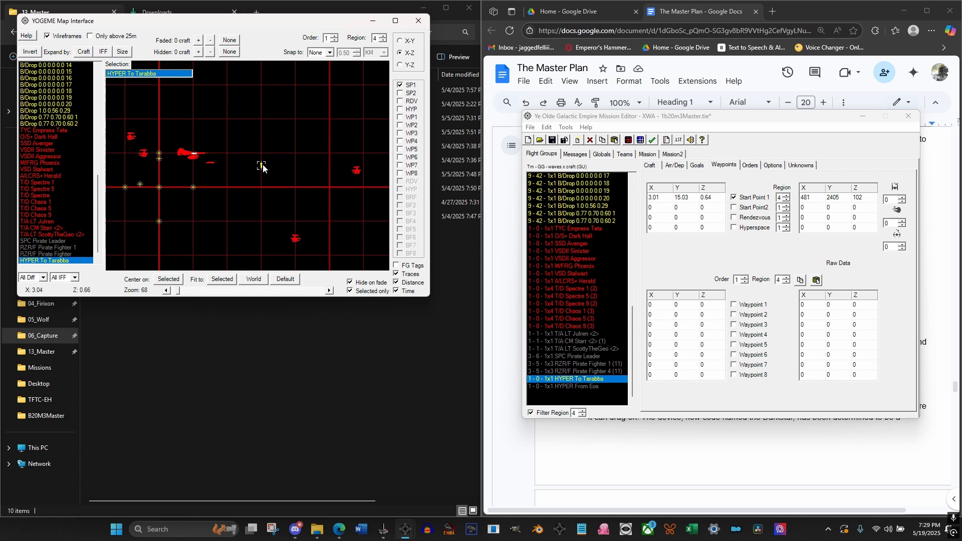
pyautogui.moveTo(263, 167); pyautogui.dragTo(260, 146)
pyautogui.click(400, 41)
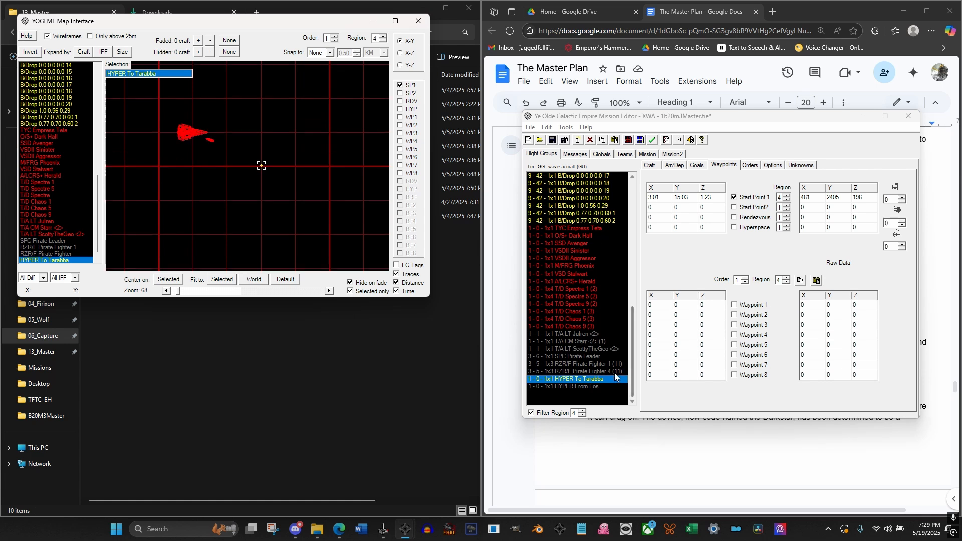
# Clear the two SS Patrol waypoints orders of the fourth MTRNS Vandura in region 4
pyautogui.scroll(3, 576, 248)
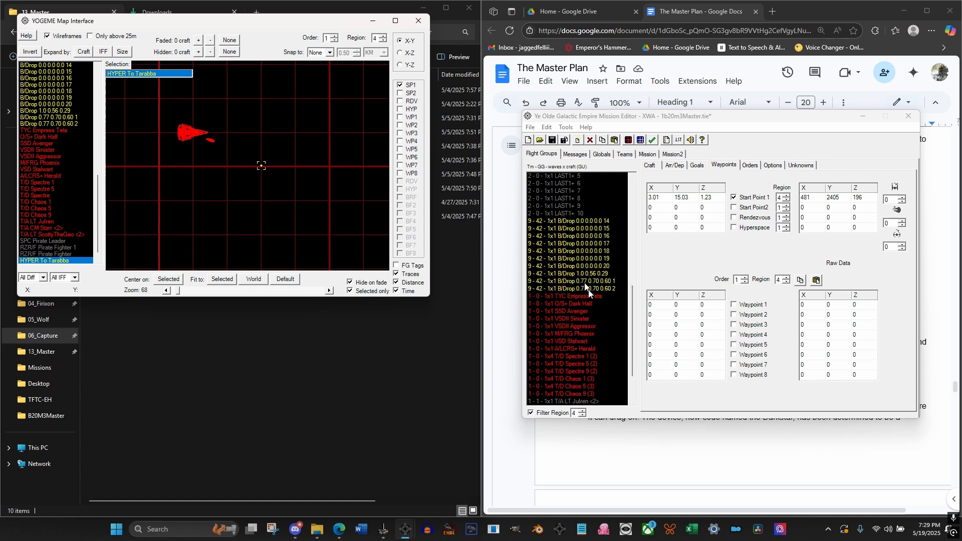
pyautogui.scroll(12, 599, 299)
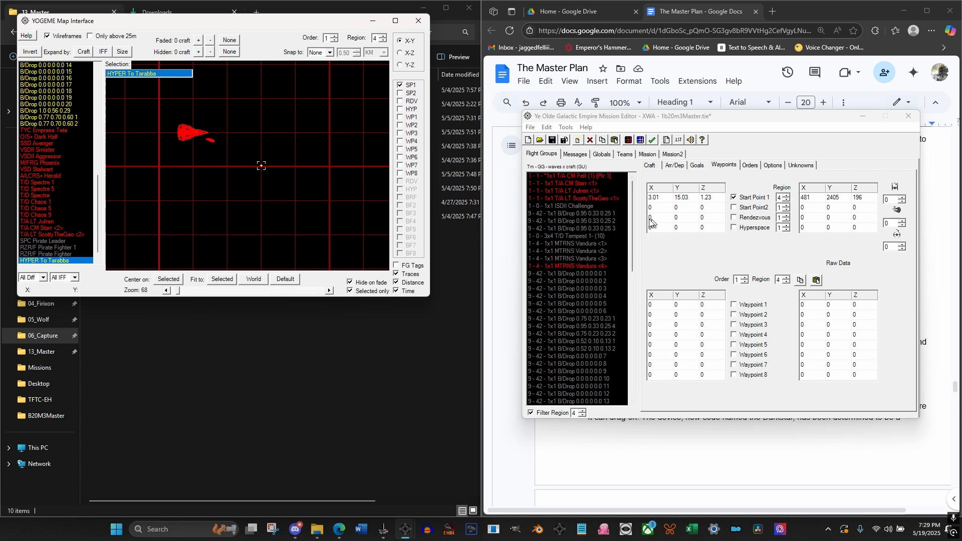
pyautogui.click(587, 266)
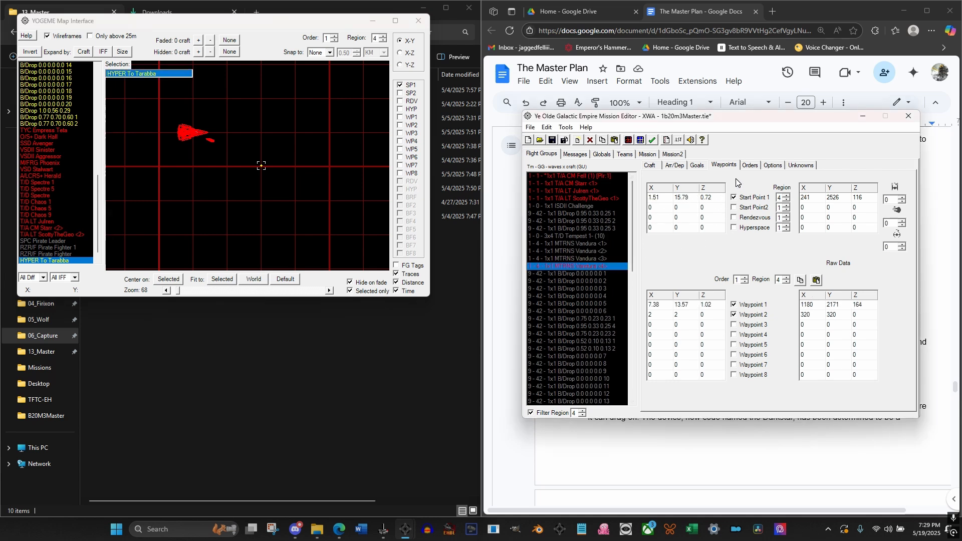
pyautogui.click(750, 166)
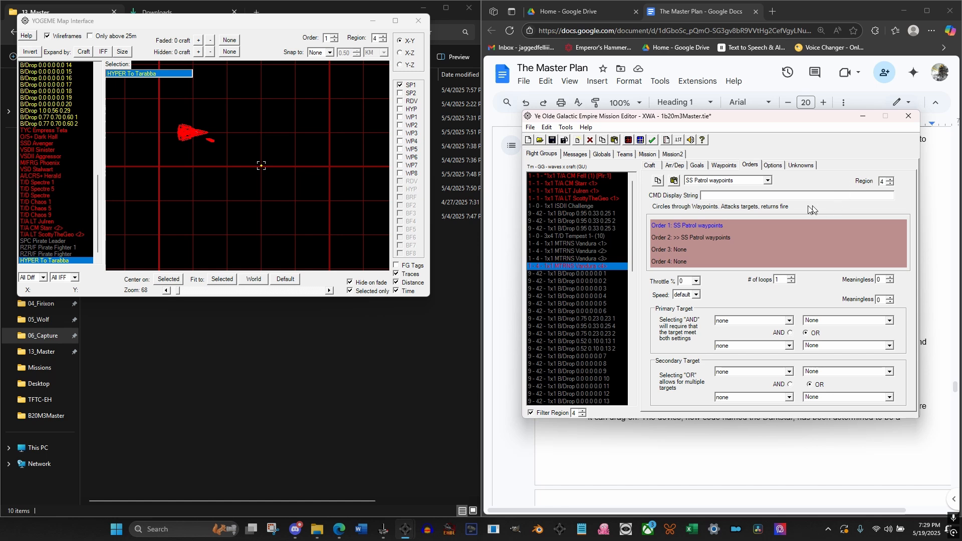
pyautogui.click(680, 251)
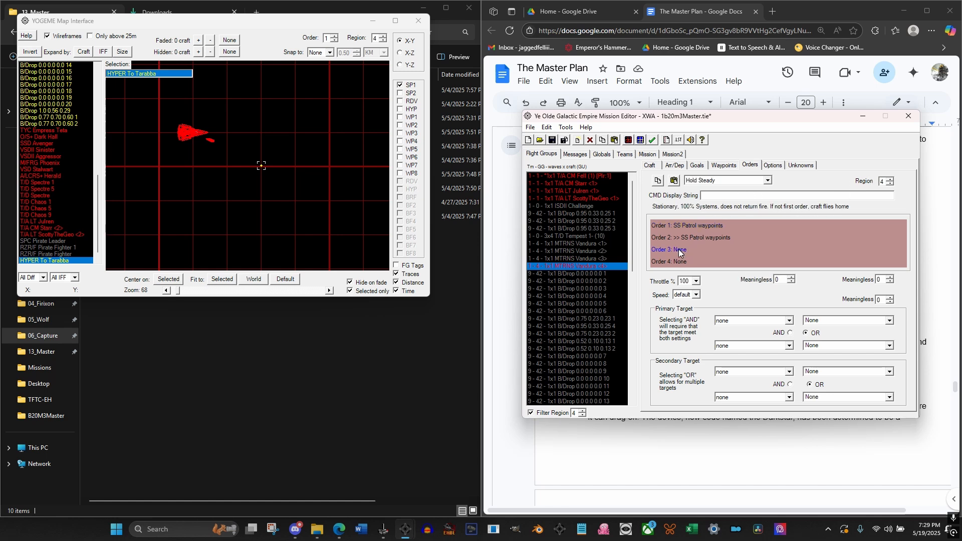
pyautogui.doubleClick(682, 239)
pyautogui.doubleClick(680, 228)
# Set the fourth MTRNS Vandura's Order 1 to Circle with 25 loops
pyautogui.click(746, 187)
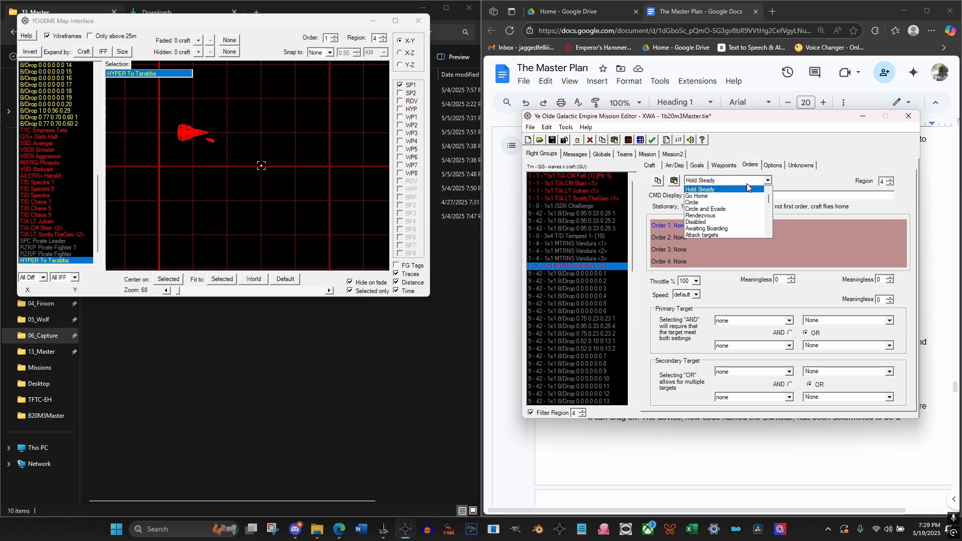
pyautogui.click(740, 202)
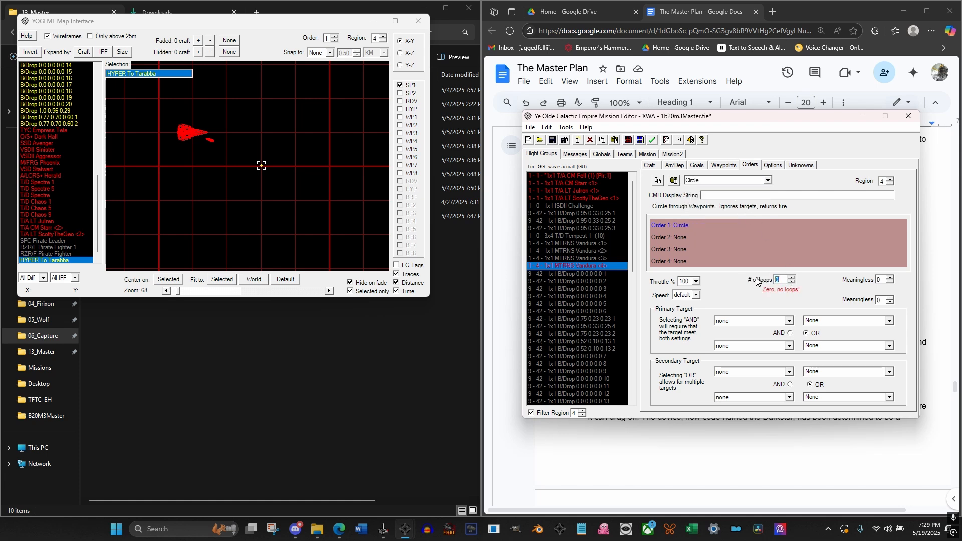
pyautogui.write('25')
pyautogui.click(675, 241)
pyautogui.click(684, 226)
pyautogui.write('ing')
pyautogui.press('BackSpace')
pyautogui.press('BackSpace')
pyautogui.press('BackSpace')
pyautogui.press('BackSpace')
pyautogui.press('BackSpace')
pyautogui.press('BackSpace')
pyautogui.press('BackSpace')
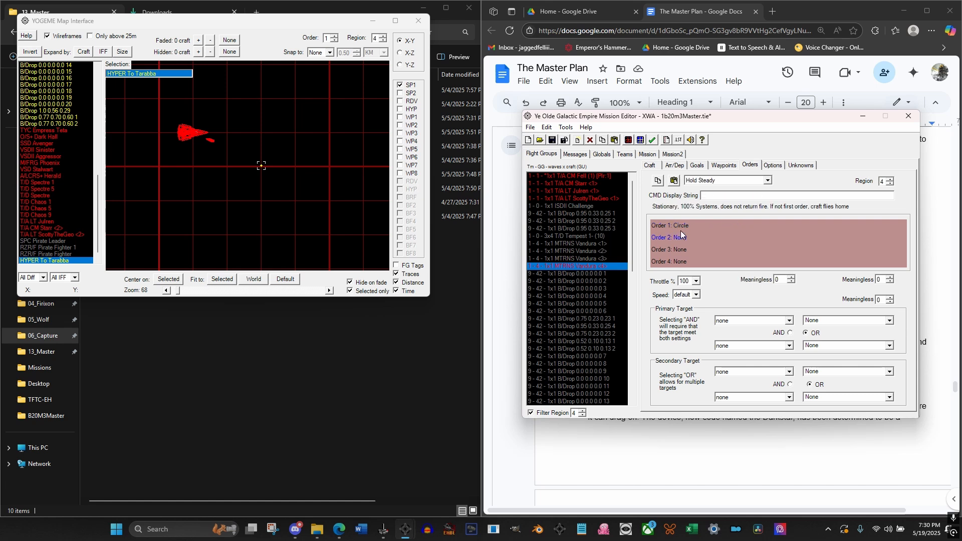
# Enable Waypoint 3 and Waypoint 4 for Order 1 of the fourth MTRNS Vandura in region 4
pyautogui.click(727, 166)
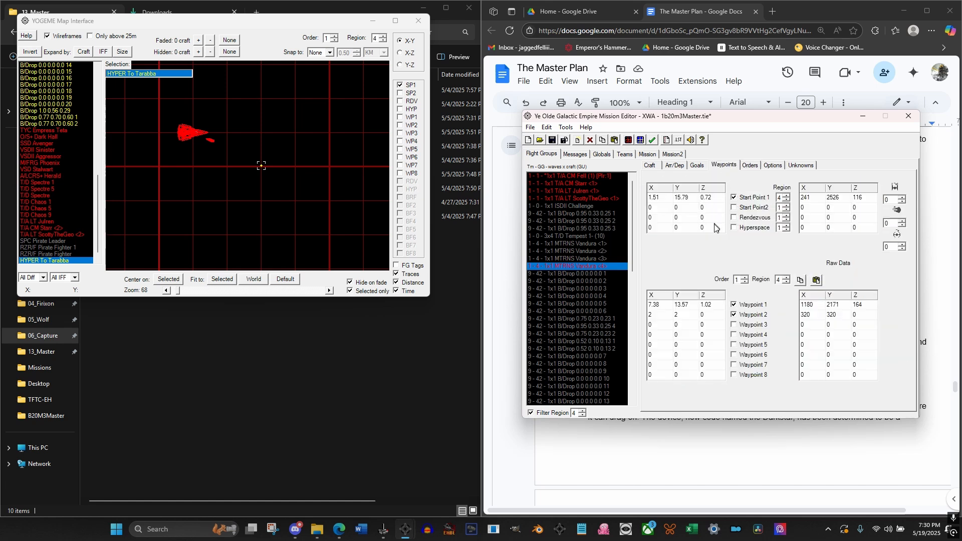
pyautogui.click(733, 325)
pyautogui.click(733, 334)
pyautogui.click(664, 314)
pyautogui.press('Up')
# Look up the To Tarabba hyper buoy's start point coordinates and return to the fourth MTRNS Vandura's waypoints
pyautogui.scroll(-10, 613, 302)
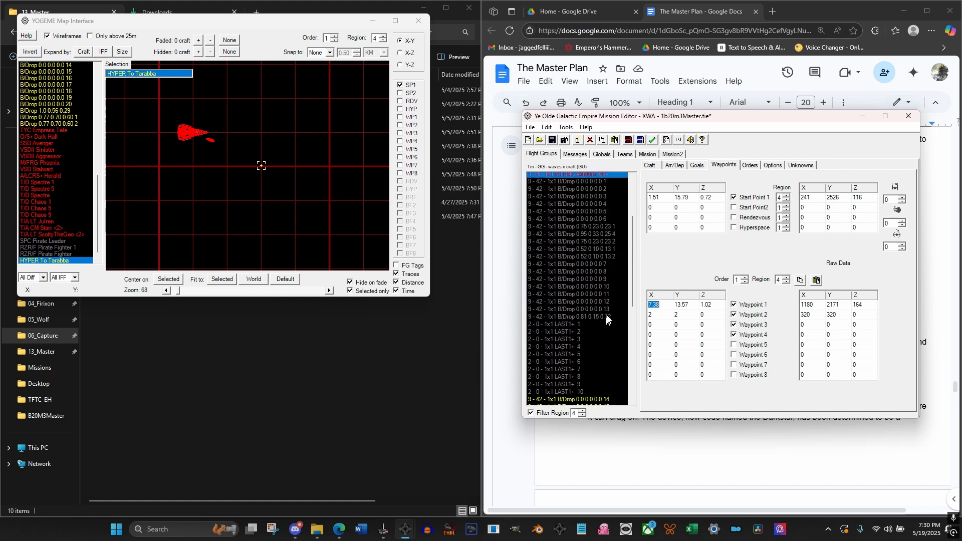
pyautogui.scroll(-1, 612, 300)
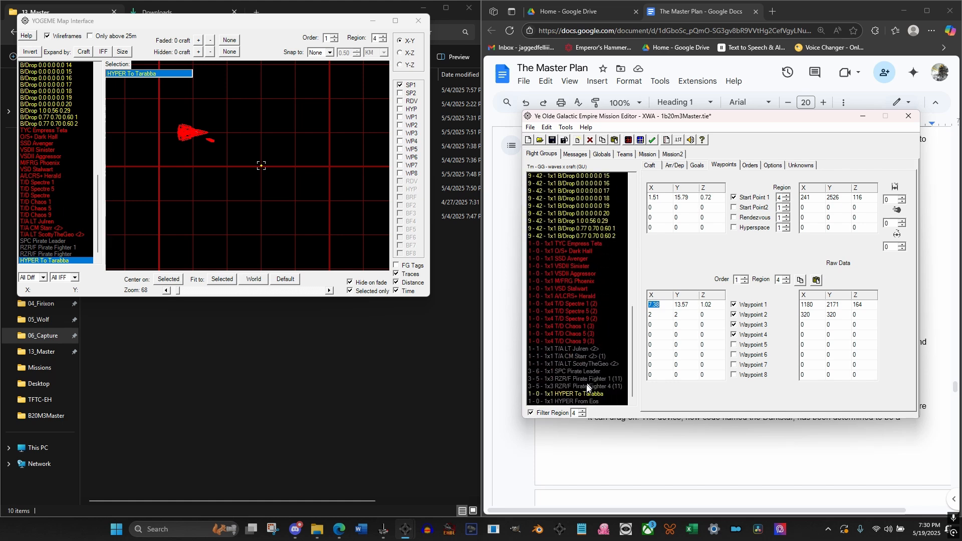
pyautogui.click(585, 398)
pyautogui.scroll(7, 590, 304)
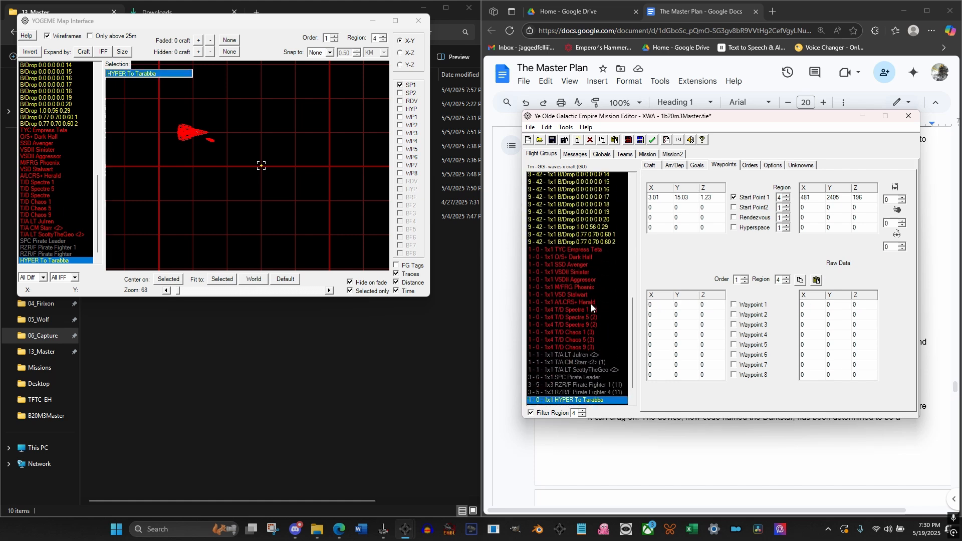
pyautogui.scroll(8, 590, 305)
pyautogui.click(590, 265)
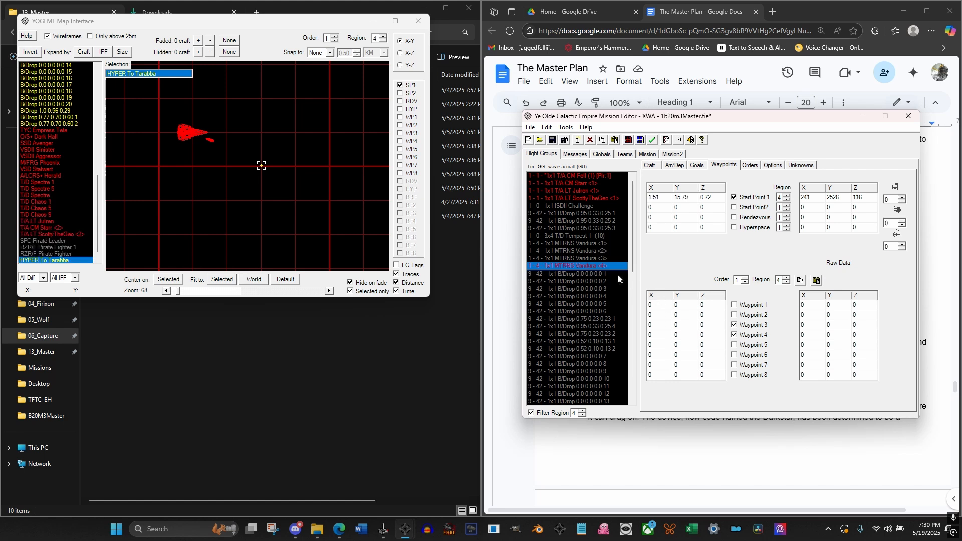
pyautogui.click(596, 271)
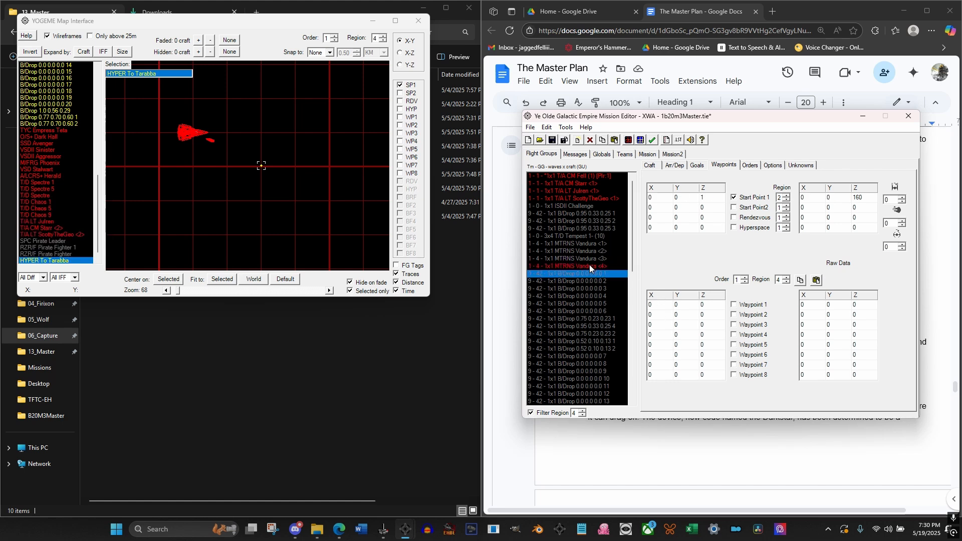
pyautogui.click(590, 266)
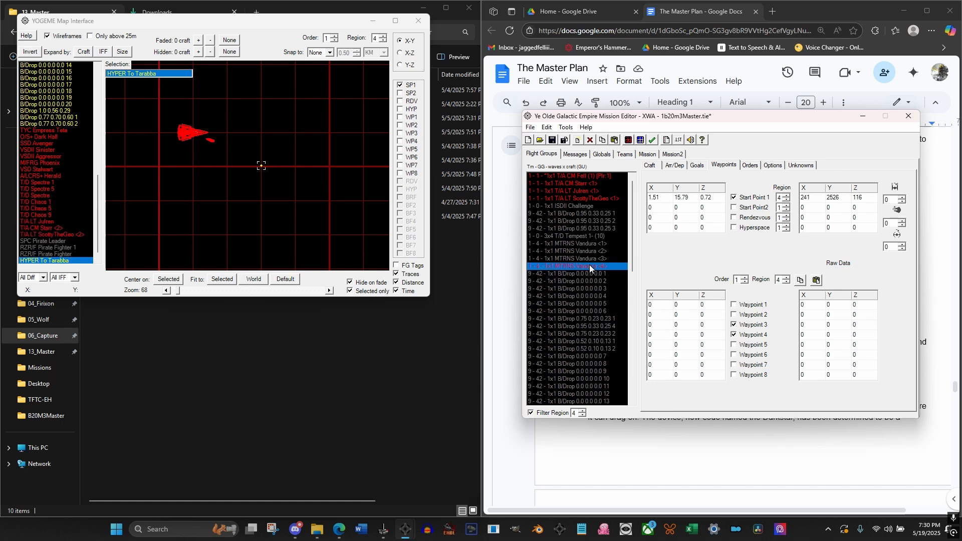
# Enable Waypoint 1 and Waypoint 2 for the fourth MTRNS Vandura and check its Circle order
pyautogui.click(734, 305)
pyautogui.click(751, 165)
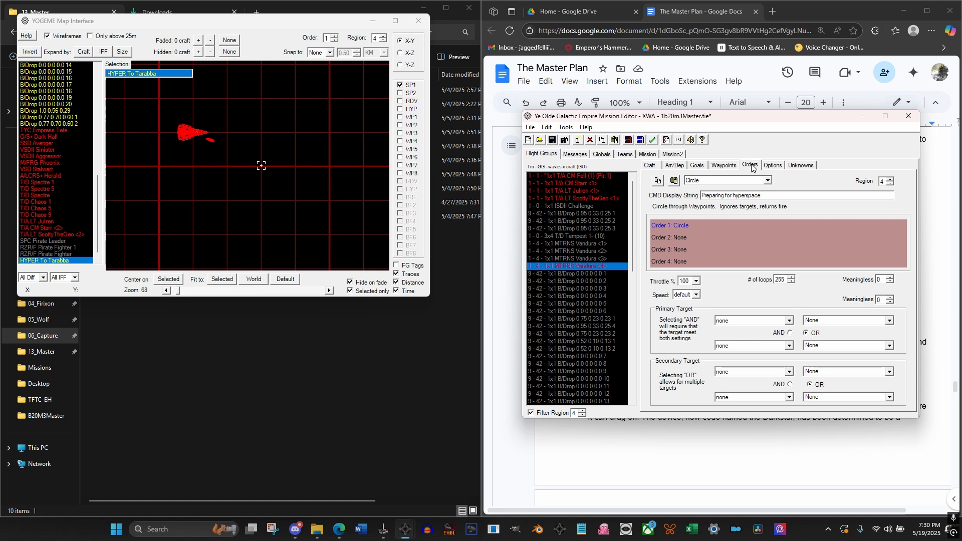
pyautogui.click(726, 169)
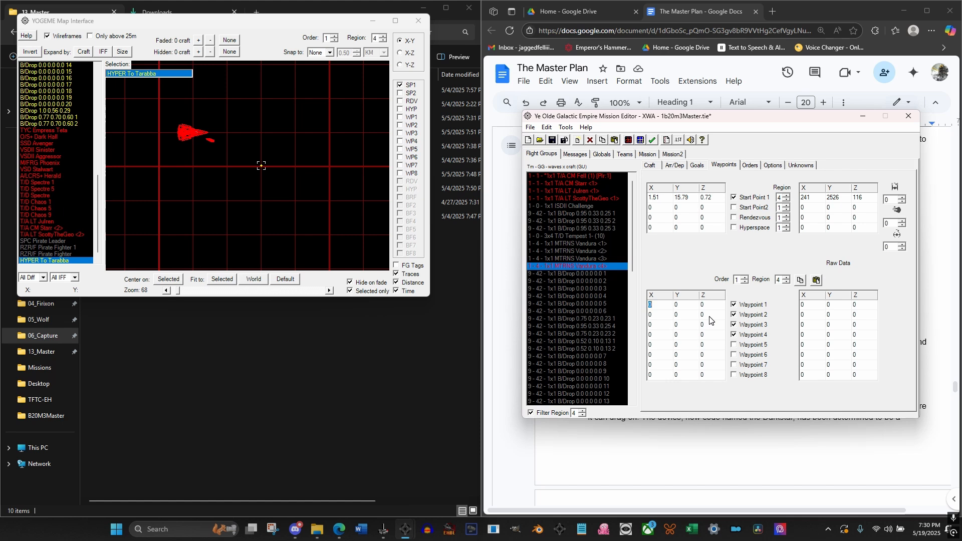
# Set the Vandura's Waypoint 1 to X 4, Y 15, Z 1.25 and Waypoint 2 to X 4.5, Y 15, Z 1.25
pyautogui.write('4')
pyautogui.click(676, 305)
pyautogui.write('15')
pyautogui.press('Tab')
pyautogui.press('Tab')
pyautogui.write('4.5')
pyautogui.press('Tab')
pyautogui.write('15')
pyautogui.press('Tab')
pyautogui.write('1.25')
# Set the Vandura's Waypoint 3 to X 5, Y 15, Z 1.25 and Waypoint 4 to X 5.5, Y 15, Z 1.25
pyautogui.press('Tab')
pyautogui.write('5')
pyautogui.press('Tab')
pyautogui.write('15')
pyautogui.press('Tab')
pyautogui.write('1.25')
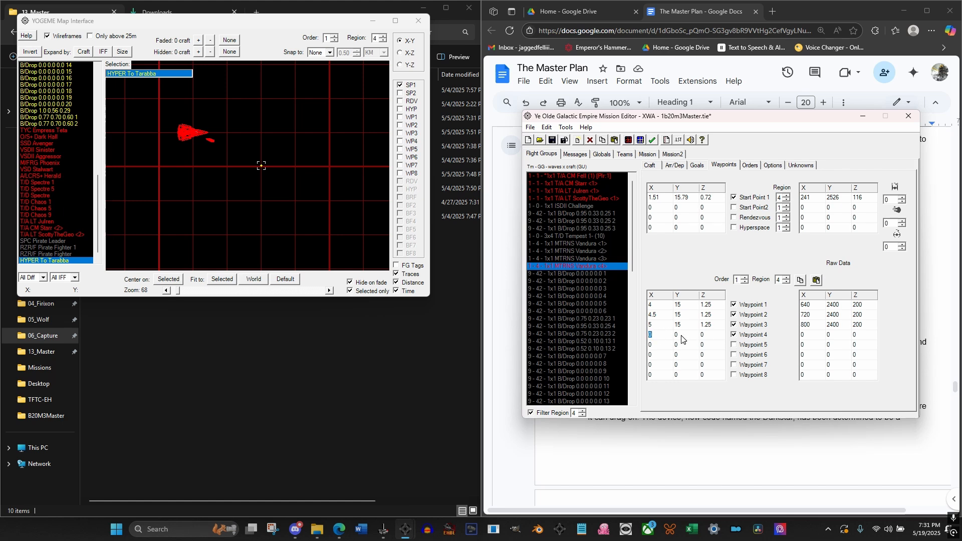
pyautogui.press('Tab')
pyautogui.write('1.25')
pyautogui.click(682, 306)
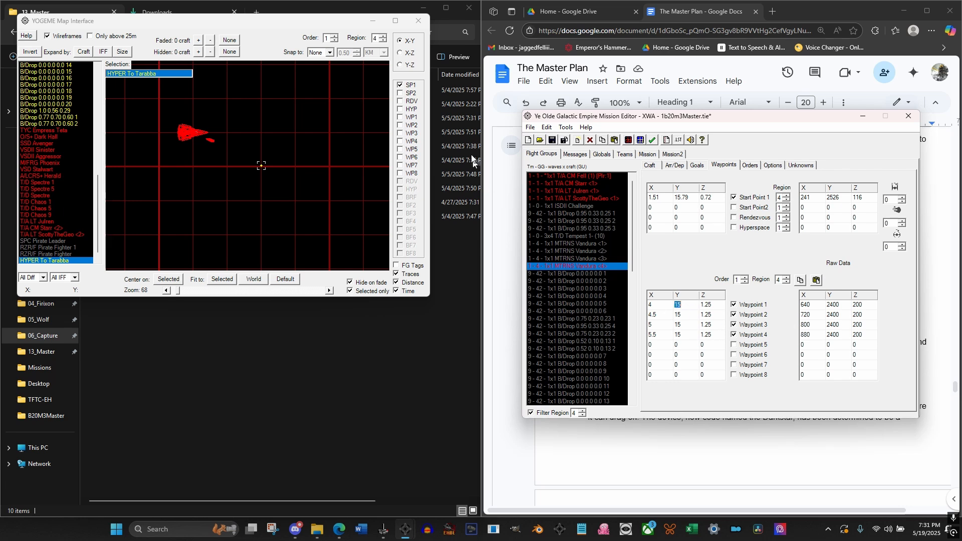
# Show WP1 to WP4 on the open map and examine the fourth MTRNS Vandura's route
pyautogui.click(400, 117)
pyautogui.click(400, 126)
pyautogui.click(400, 133)
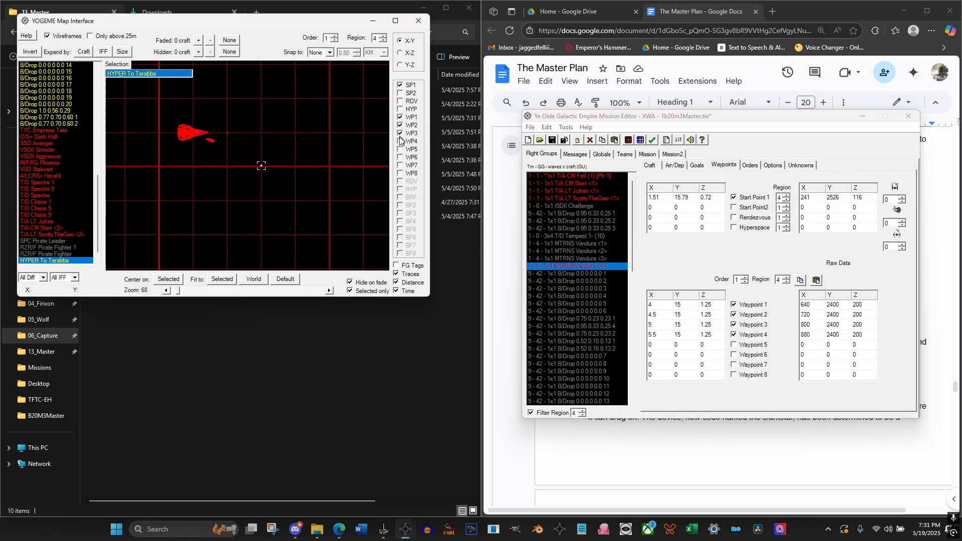
pyautogui.click(400, 141)
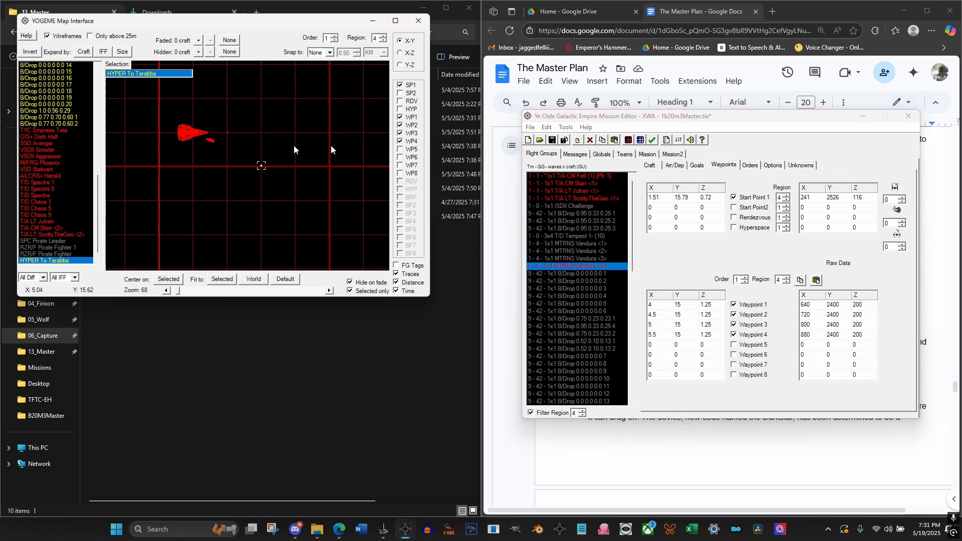
pyautogui.click(207, 142)
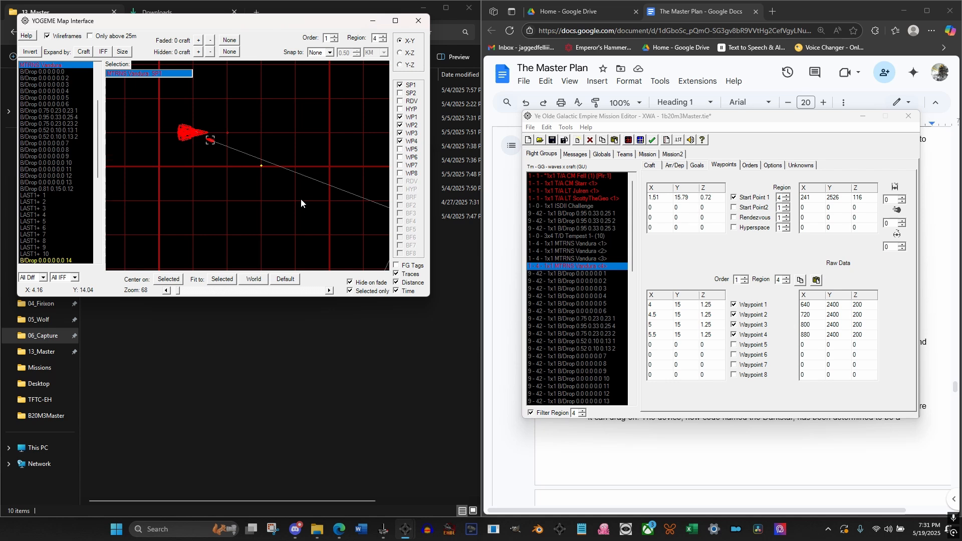
pyautogui.scroll(-4, 301, 199)
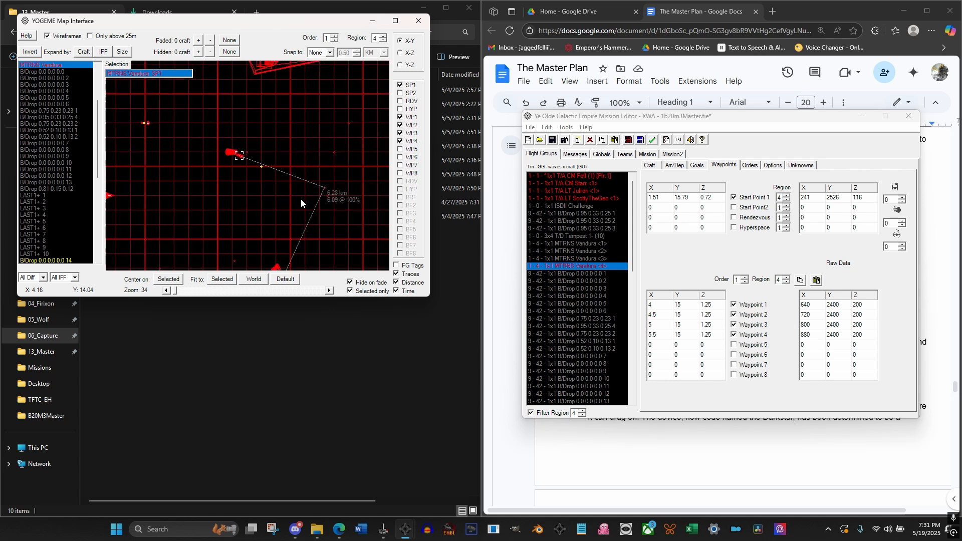
pyautogui.scroll(1, 301, 202)
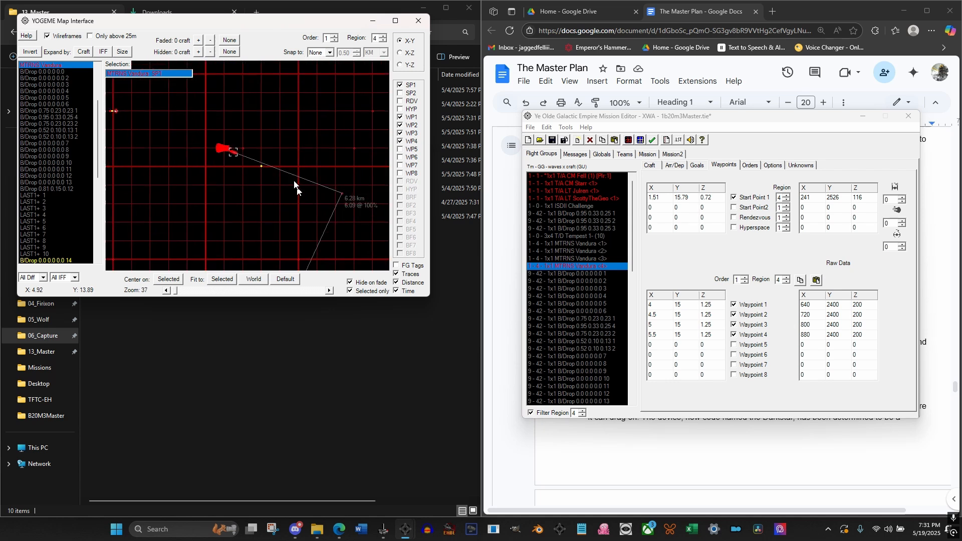
# Reopen the mission map, switch it to region 4 and locate the fourth MTRNS Vandura
pyautogui.click(419, 22)
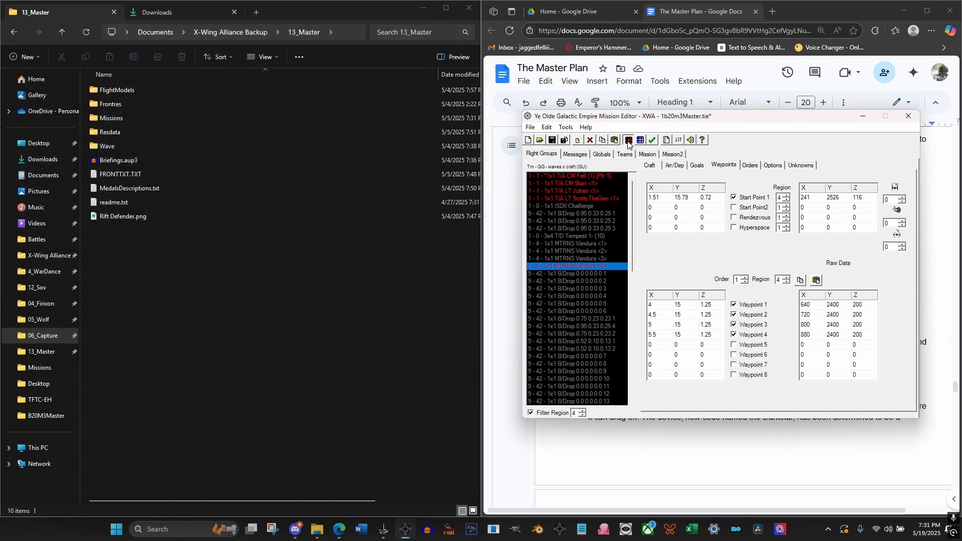
pyautogui.click(629, 142)
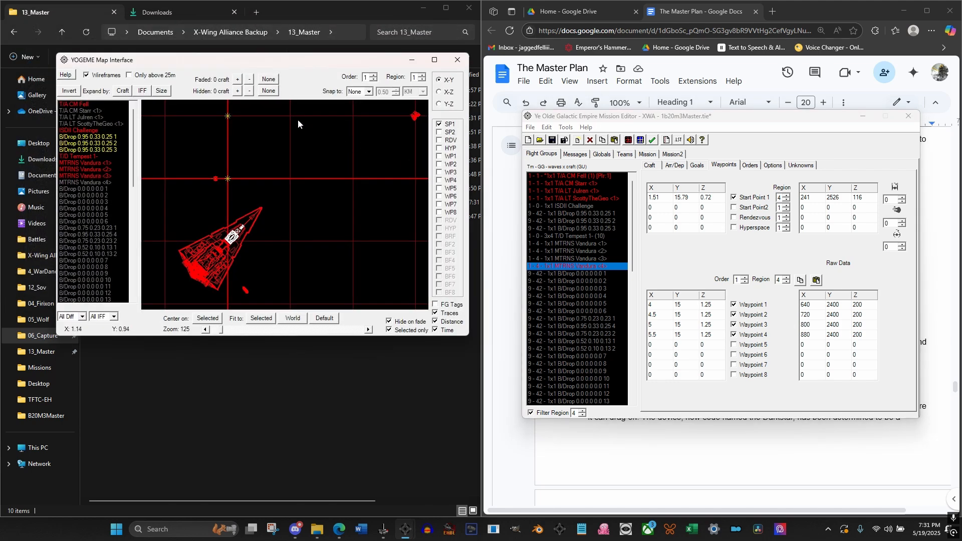
pyautogui.click(424, 75)
pyautogui.click(424, 75)
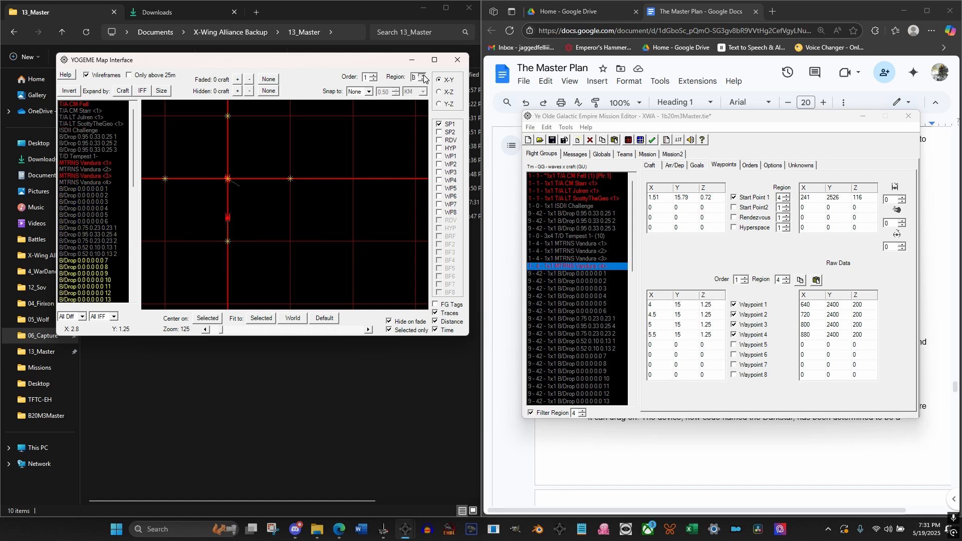
pyautogui.click(423, 74)
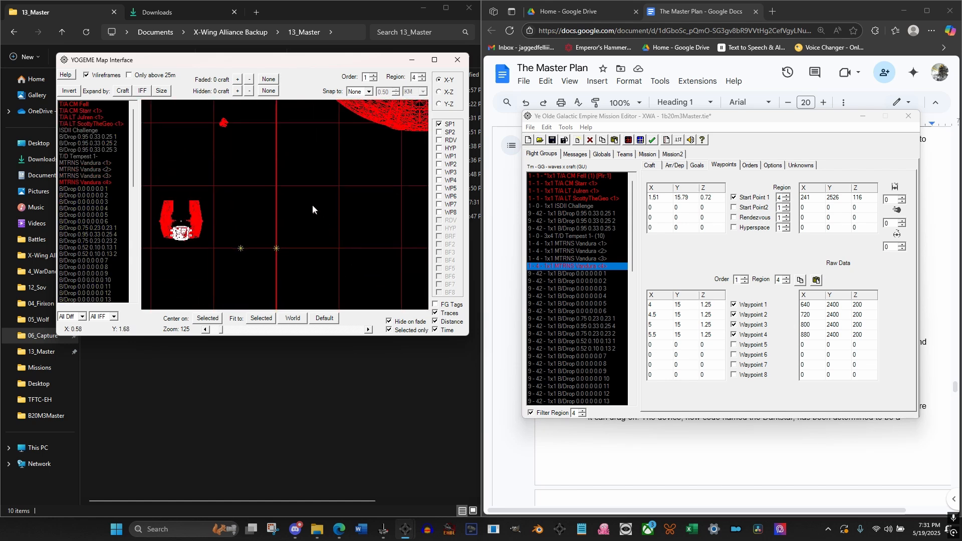
pyautogui.doubleClick(95, 181)
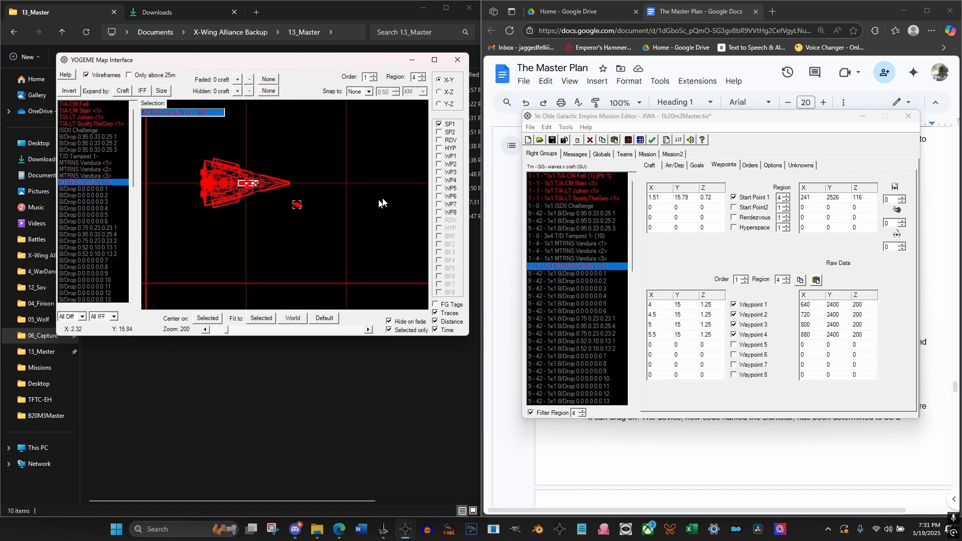
# Display WP1 to WP4 on the reopened map and select the fourth MTRNS Vandura to trace its route
pyautogui.click(439, 156)
pyautogui.click(439, 164)
pyautogui.click(439, 172)
pyautogui.click(439, 180)
pyautogui.click(439, 196)
pyautogui.click(438, 196)
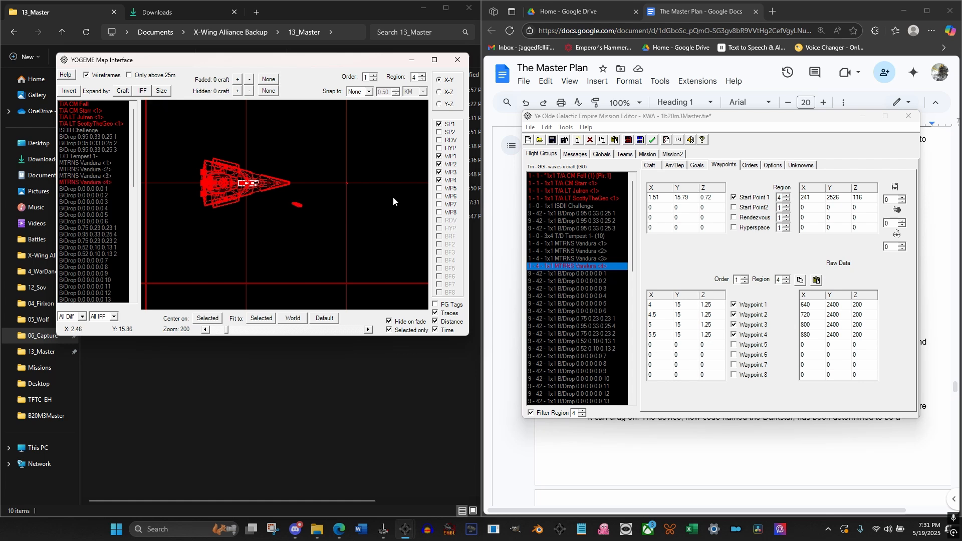
pyautogui.click(301, 204)
pyautogui.scroll(-5, 316, 209)
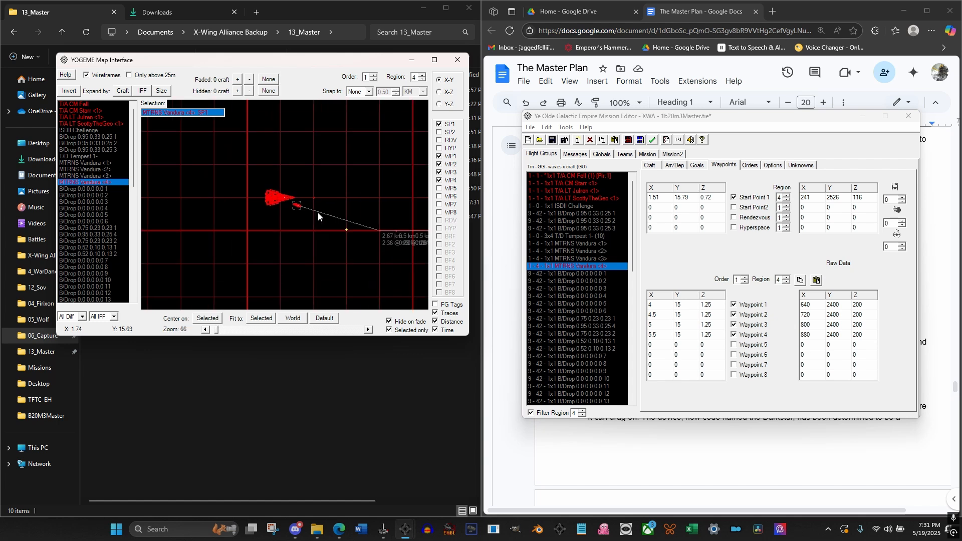
# Move the Vandura's Waypoint 1 to about X 3, Y 14.47 and Waypoint 2 to about X 3.56, Y 14.99 on the map
pyautogui.moveTo(336, 189); pyautogui.dragTo(238, 179)
pyautogui.scroll(2, 268, 220)
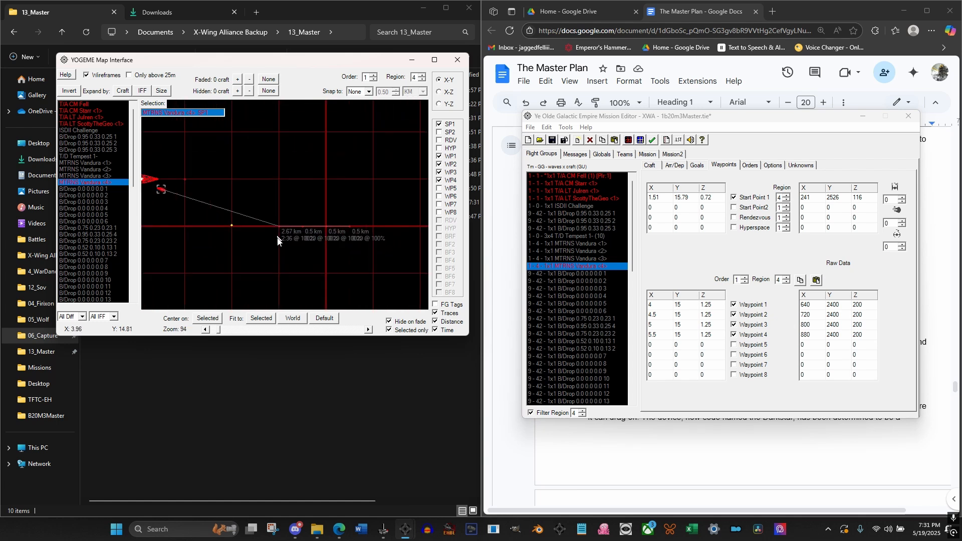
pyautogui.moveTo(285, 248); pyautogui.dragTo(313, 232)
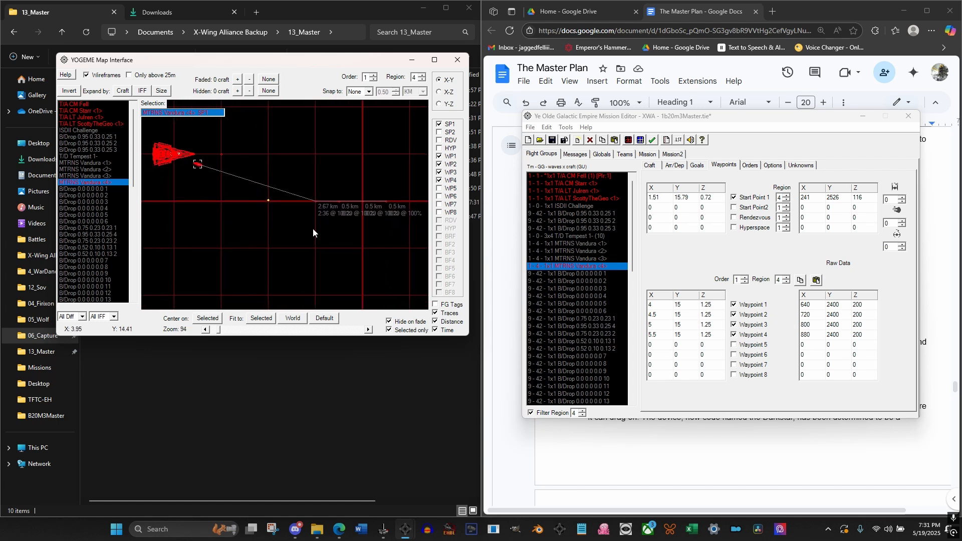
pyautogui.click(316, 200)
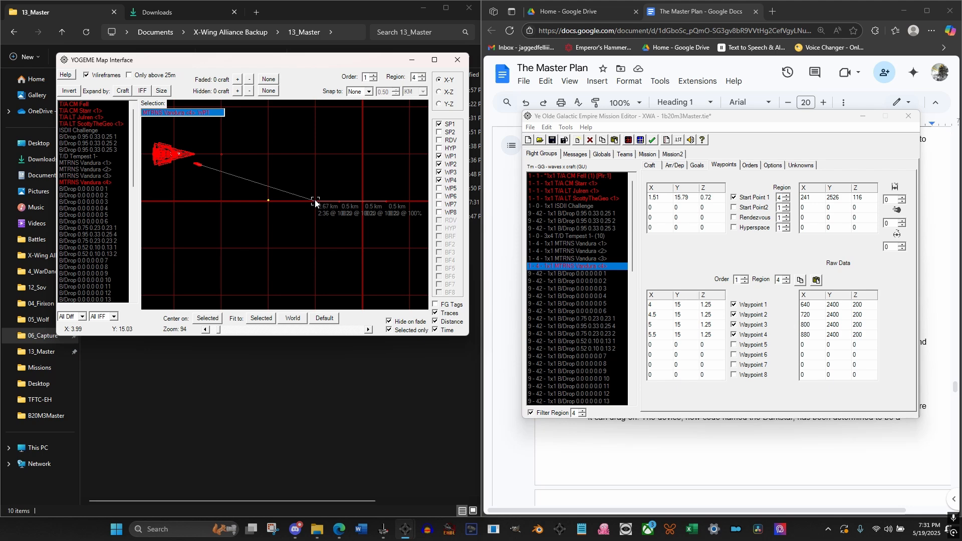
pyautogui.moveTo(283, 207); pyautogui.dragTo(267, 226)
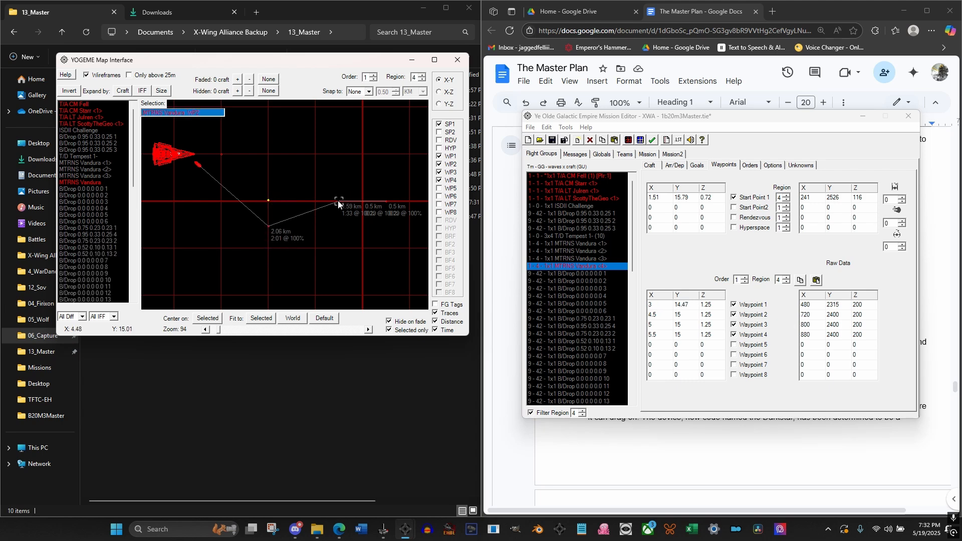
pyautogui.moveTo(340, 200); pyautogui.dragTo(295, 199)
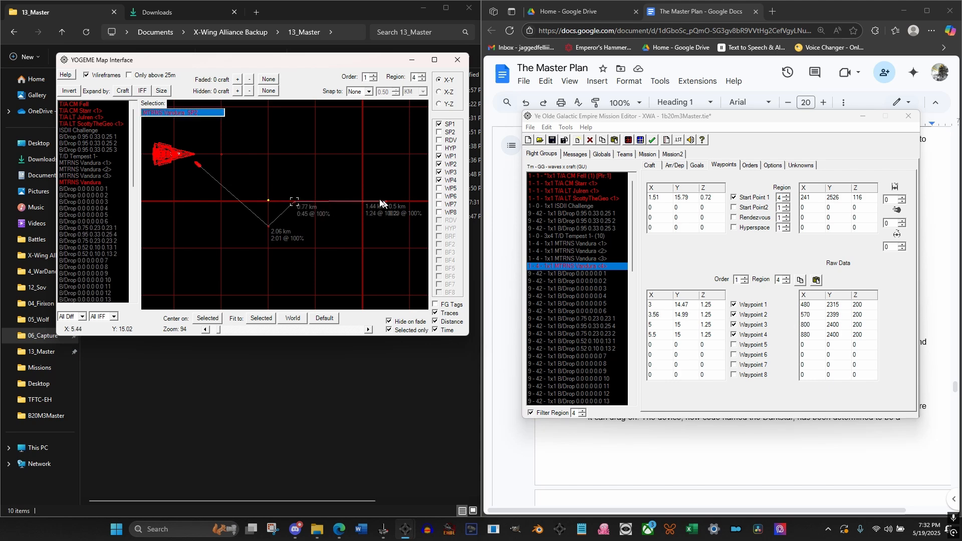
# Move the Vandura's Waypoint 3 to about X 2.99, Y 15.58 and Waypoint 4 to about X 2.42, Y 15.01 on the map
pyautogui.click(363, 202)
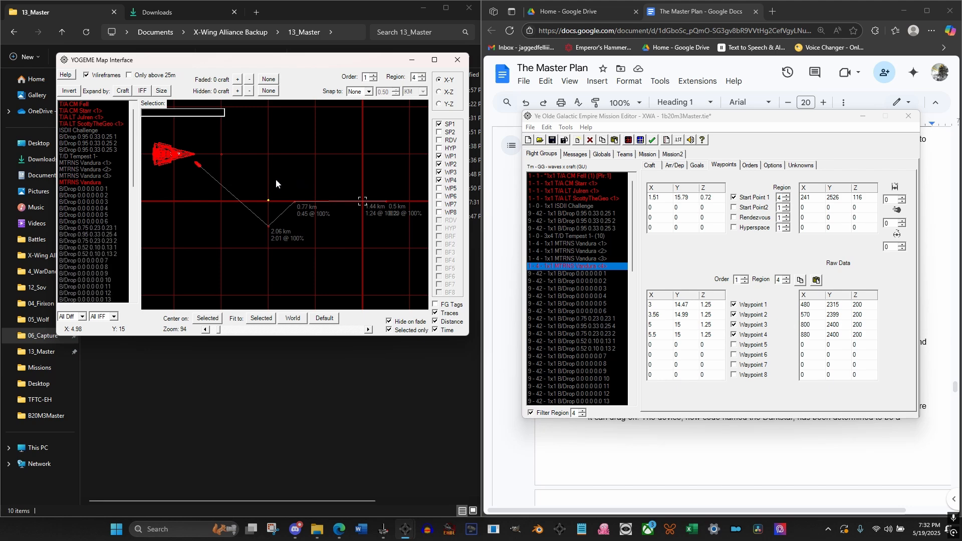
pyautogui.moveTo(276, 179); pyautogui.dragTo(267, 174)
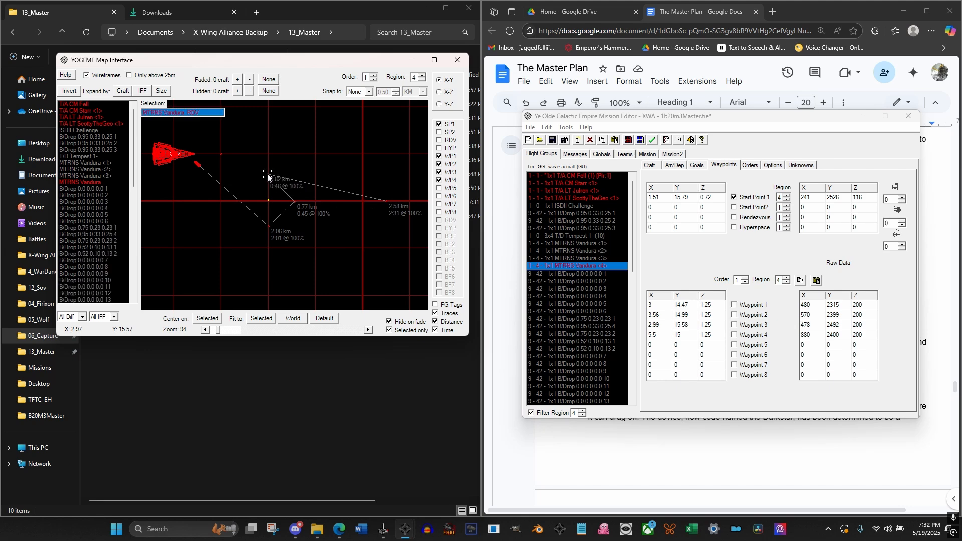
pyautogui.moveTo(387, 202); pyautogui.dragTo(241, 201)
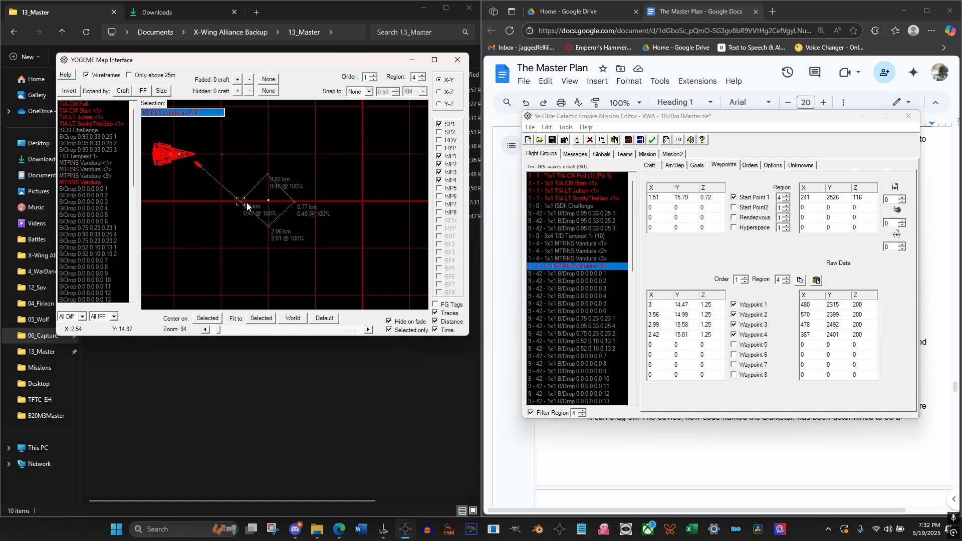
# Inspect the Vandura's waypoint loop around the To Tarabba hyper buoy in the X-Y and X-Z planes
pyautogui.scroll(3, 249, 151)
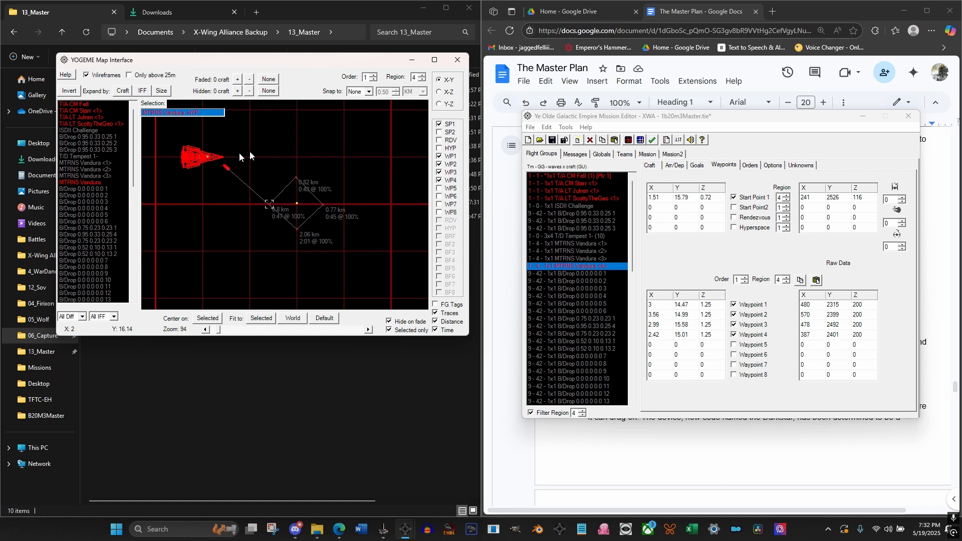
pyautogui.moveTo(230, 146); pyautogui.dragTo(313, 204)
pyautogui.scroll(5, 276, 207)
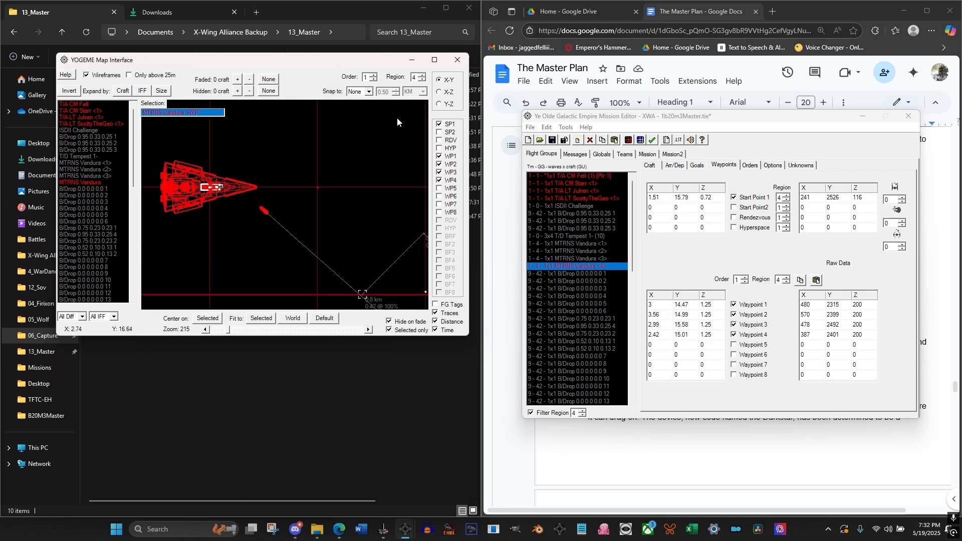
pyautogui.click(439, 92)
pyautogui.moveTo(302, 236); pyautogui.dragTo(350, 171)
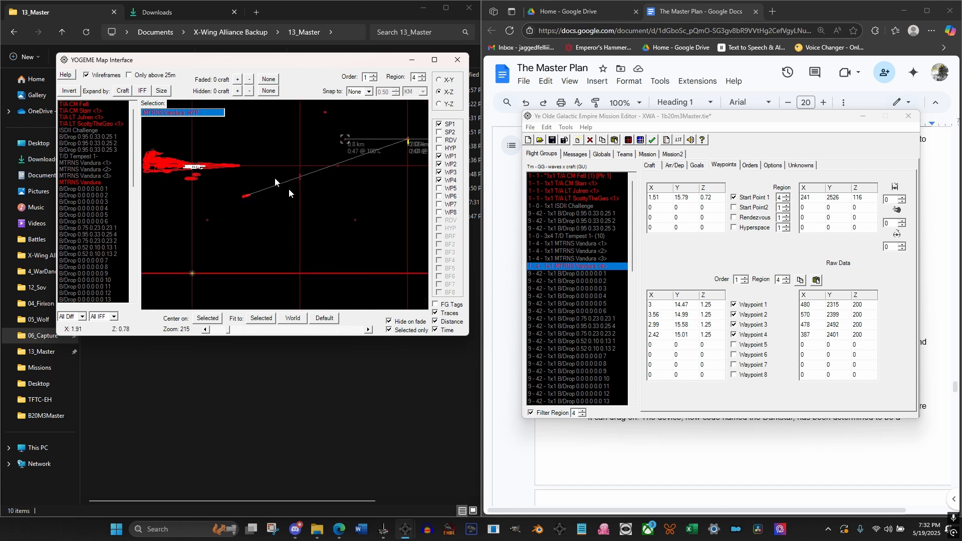
pyautogui.click(439, 79)
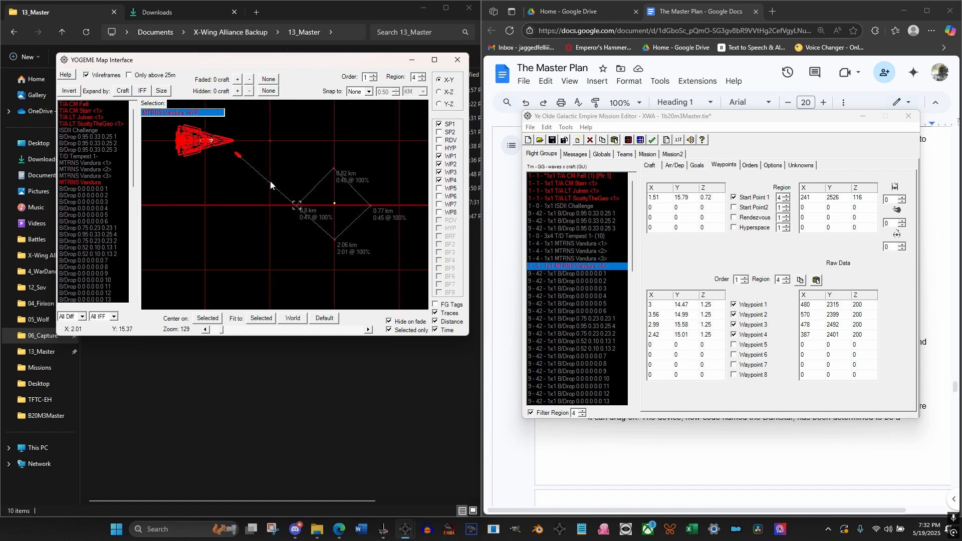
pyautogui.click(440, 92)
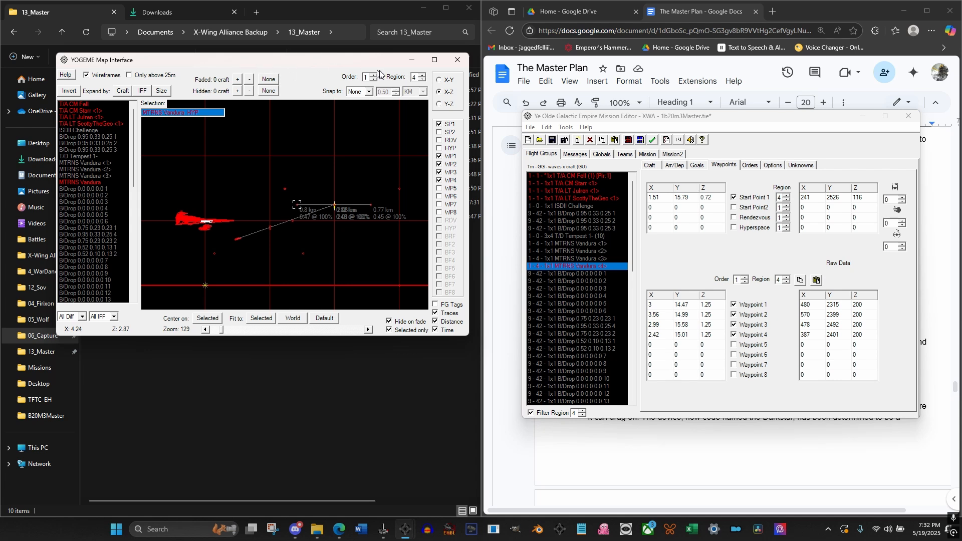
# Filter the flight groups to region 3 and correct the third MTRNS Vandura's cargo to Darkstar
pyautogui.click(581, 412)
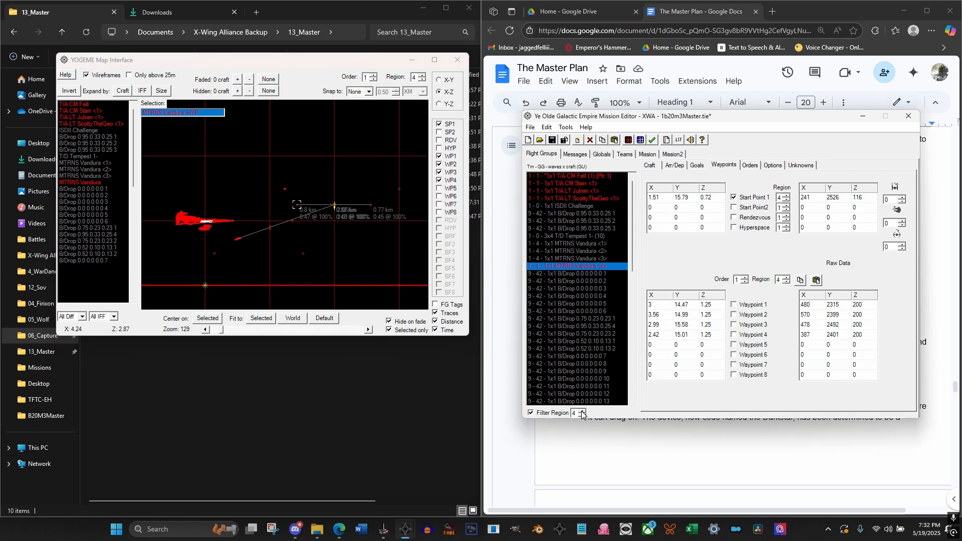
pyautogui.click(582, 416)
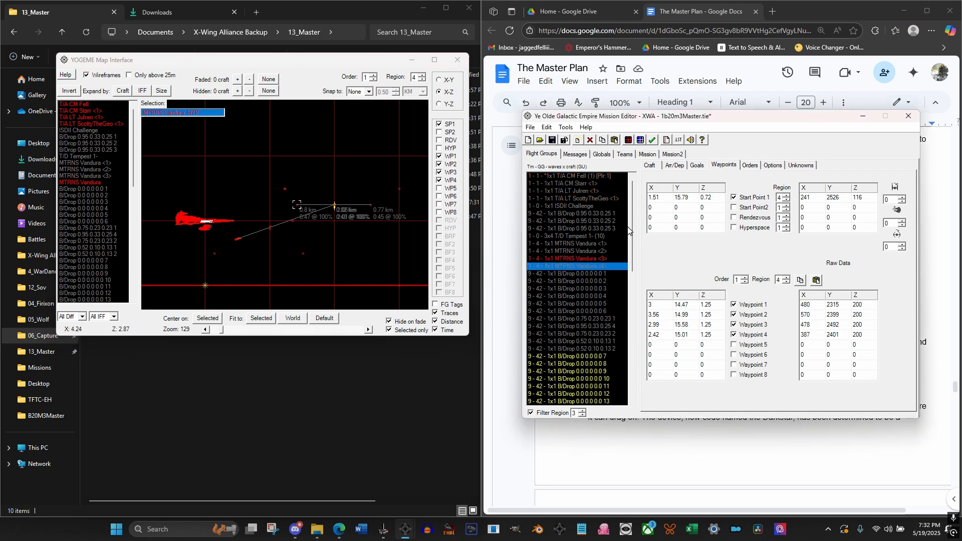
pyautogui.moveTo(631, 228)
pyautogui.mouseDown()
pyautogui.moveTo(636, 288)
pyautogui.moveTo(644, 225)
pyautogui.mouseUp()
pyautogui.click(594, 259)
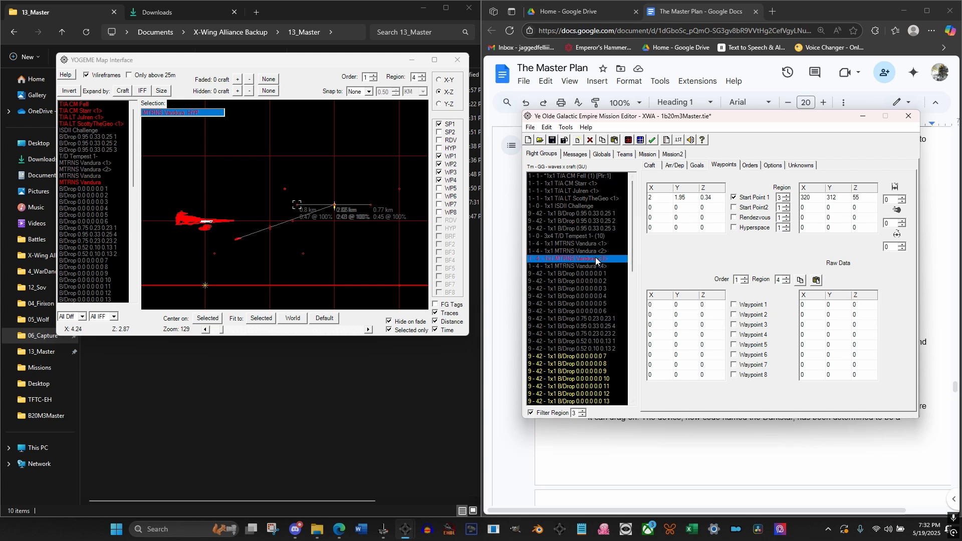
pyautogui.click(653, 168)
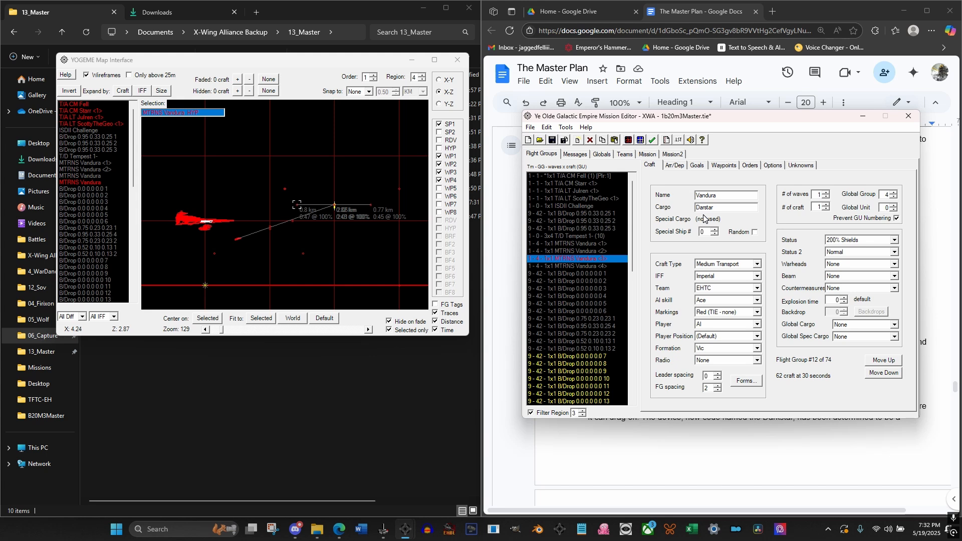
pyautogui.write('k')
# Correct the cargo spelling to Darkstar on the other MTRNS Vandura flight groups
pyautogui.click(604, 251)
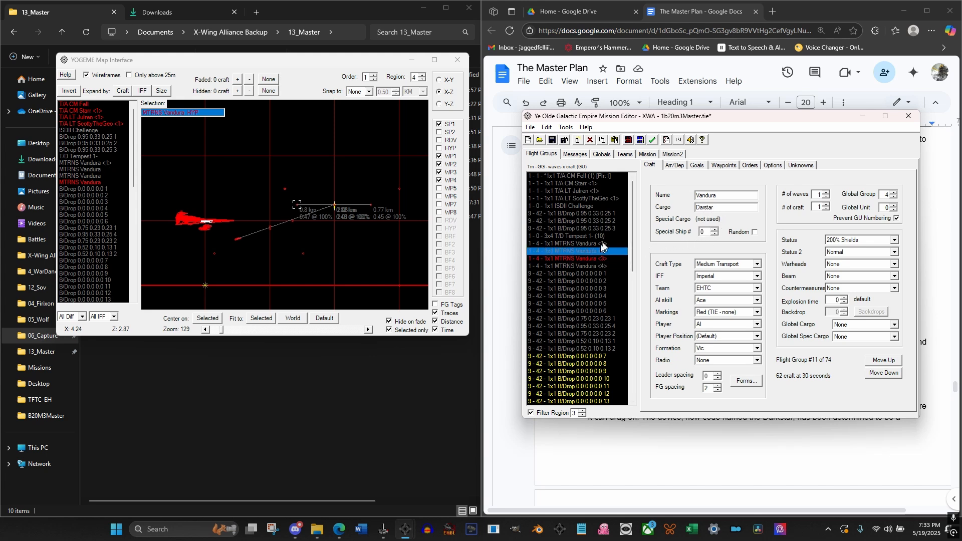
pyautogui.write('k')
pyautogui.click(582, 244)
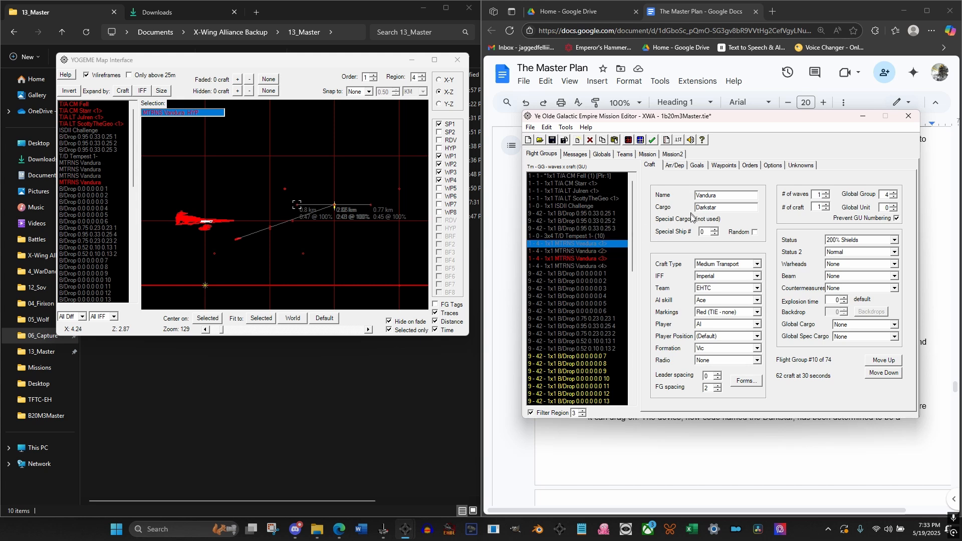
pyautogui.click(590, 259)
pyautogui.click(591, 267)
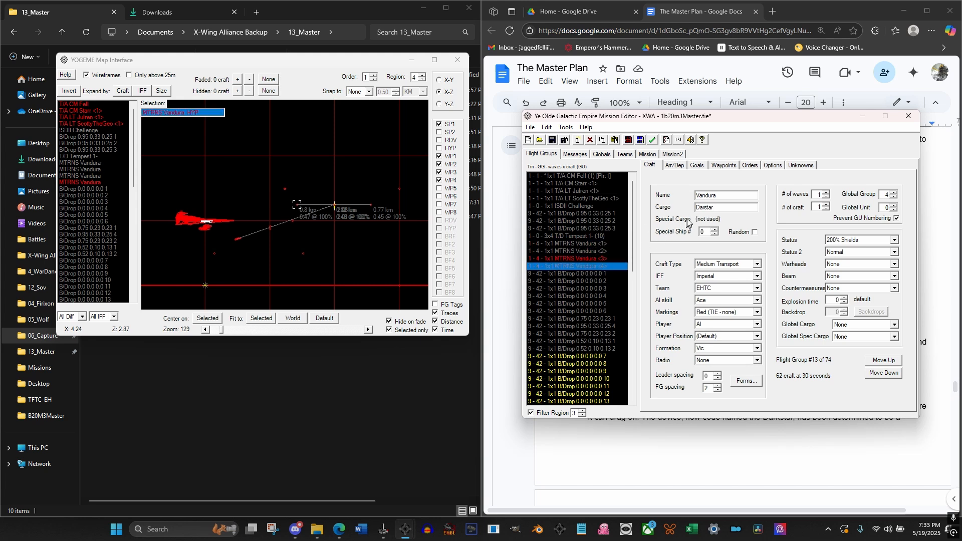
pyautogui.write('k')
# Review the third MTRNS Vandura's orders for region 3
pyautogui.click(585, 260)
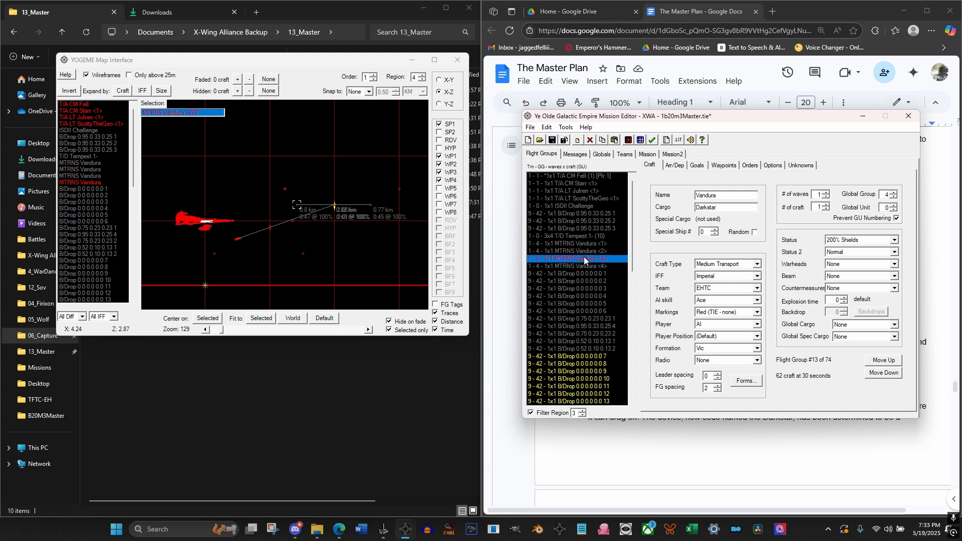
pyautogui.click(750, 166)
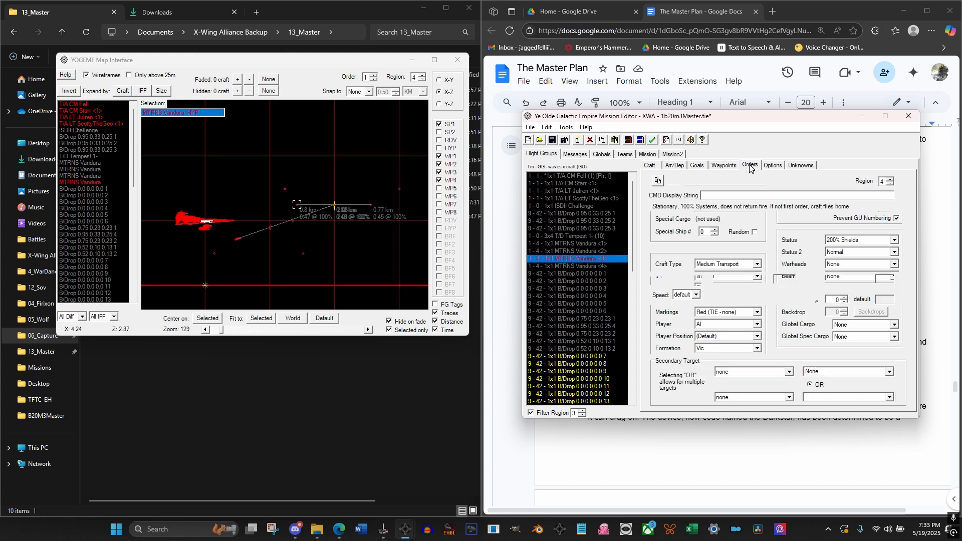
pyautogui.click(890, 184)
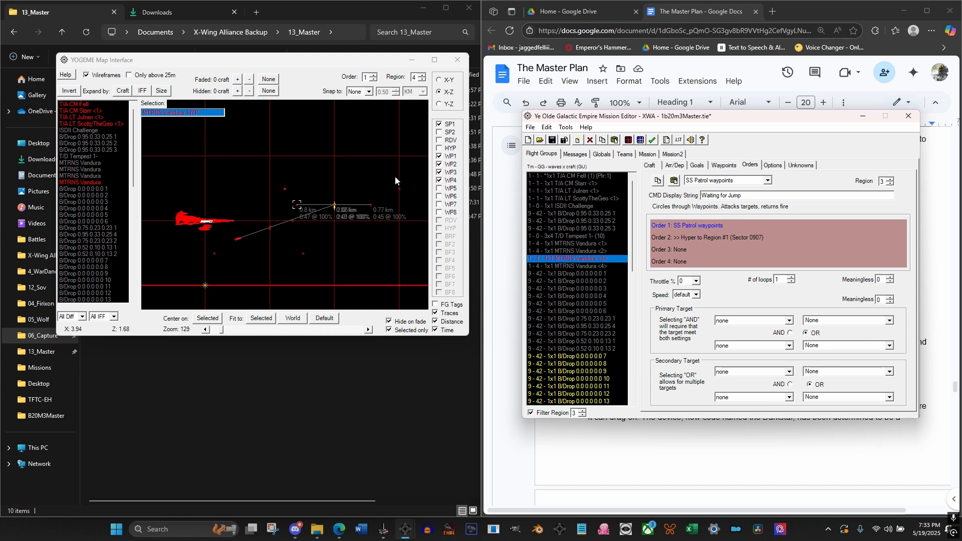
pyautogui.moveTo(632, 223)
pyautogui.mouseDown()
pyautogui.moveTo(626, 372)
pyautogui.moveTo(628, 183)
pyautogui.moveTo(633, 349)
pyautogui.moveTo(628, 213)
pyautogui.mouseUp()
# Display region 3 on the map and locate the first and third MTRNS Vandura among the asteroids
pyautogui.click(422, 80)
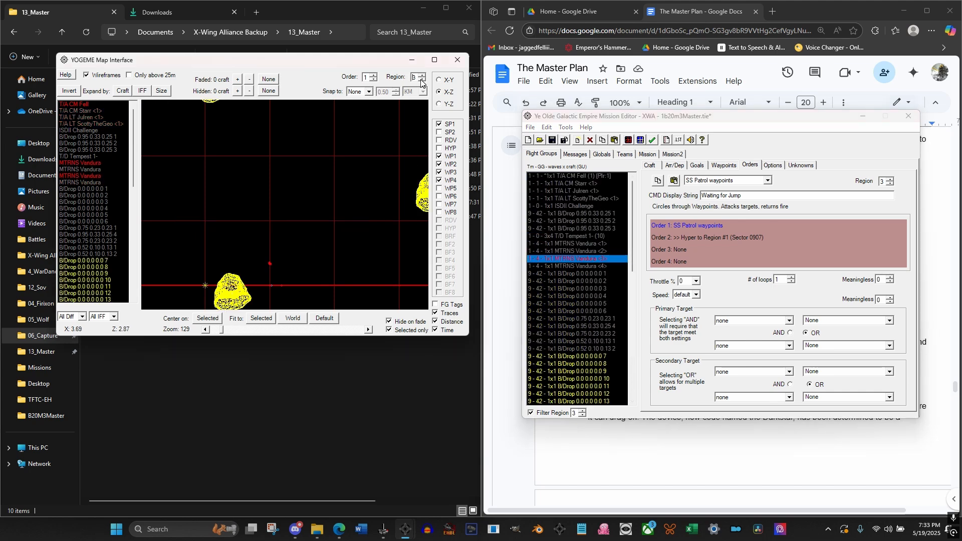
pyautogui.scroll(-10, 341, 193)
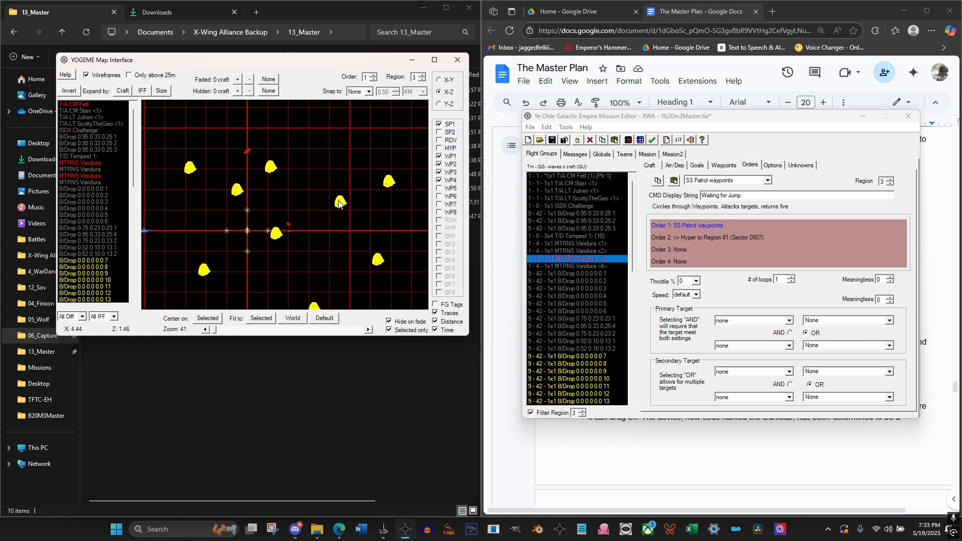
pyautogui.scroll(6, 263, 186)
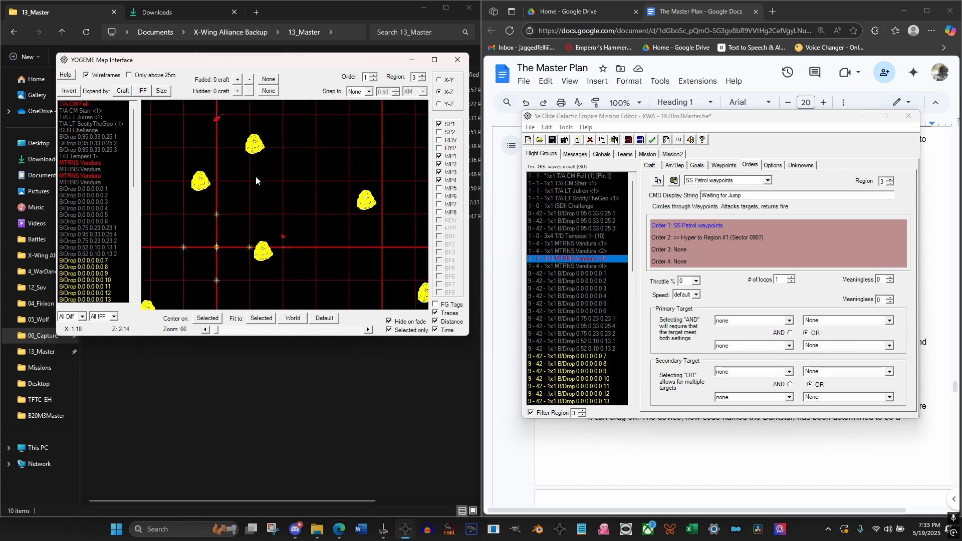
pyautogui.scroll(1, 268, 152)
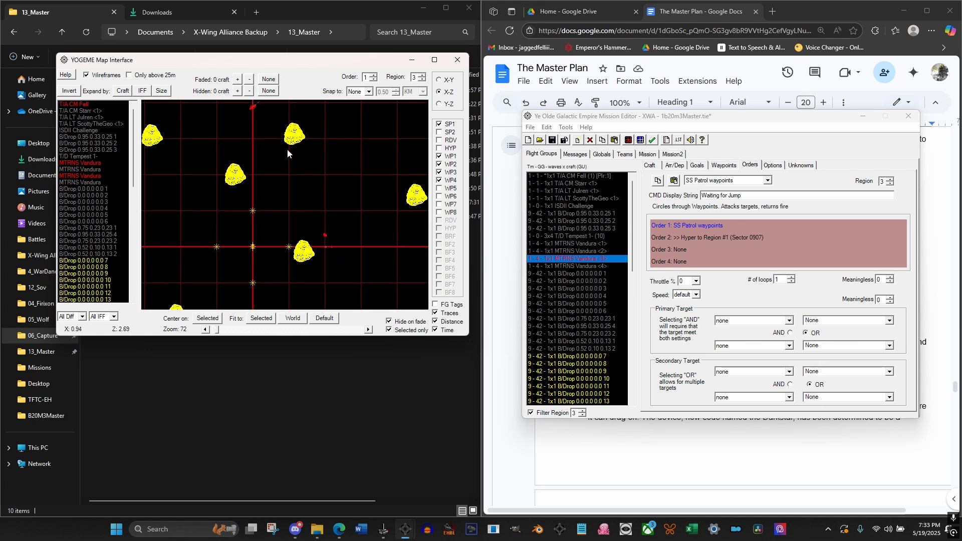
pyautogui.click(79, 104)
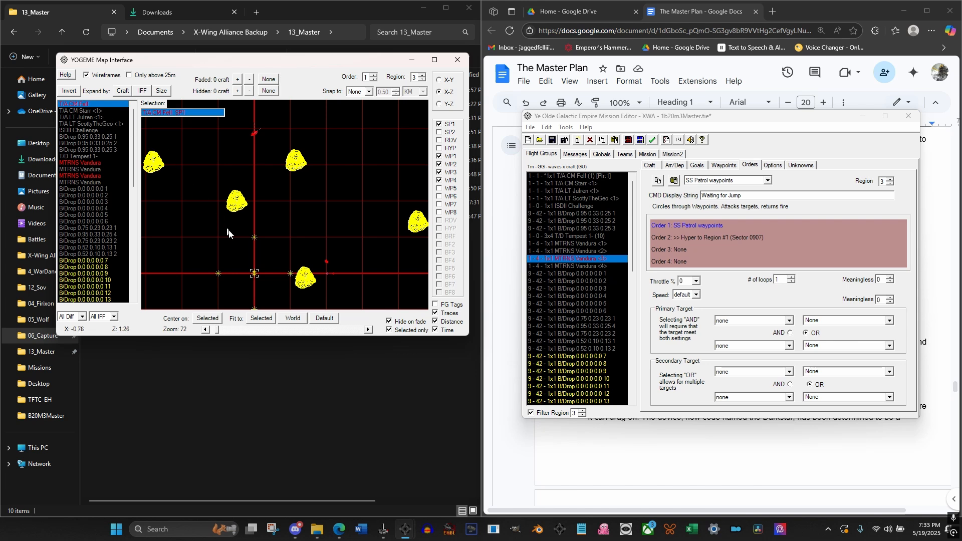
pyautogui.click(252, 134)
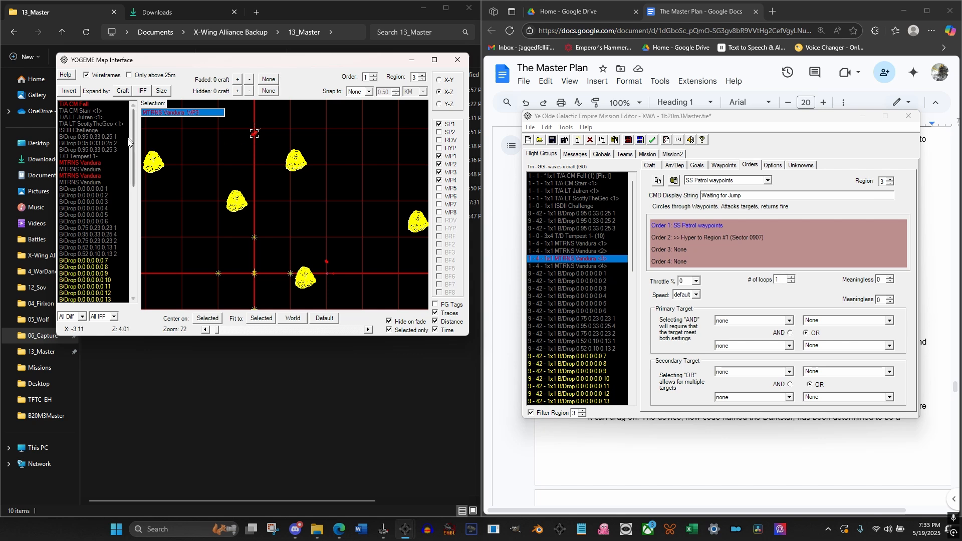
pyautogui.keyDown('ctrl'); pyautogui.click(83, 163); pyautogui.keyUp('ctrl')
pyautogui.click(95, 176)
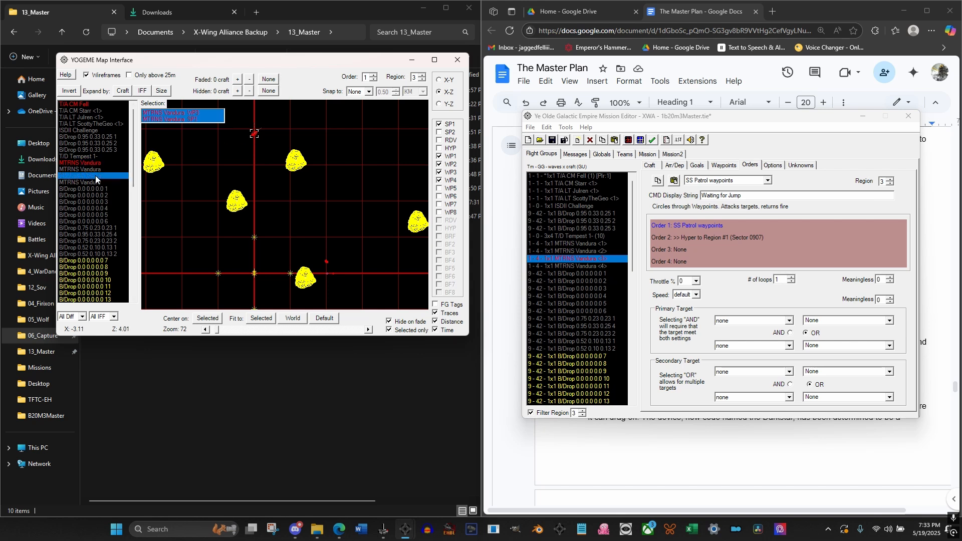
pyautogui.click(95, 164)
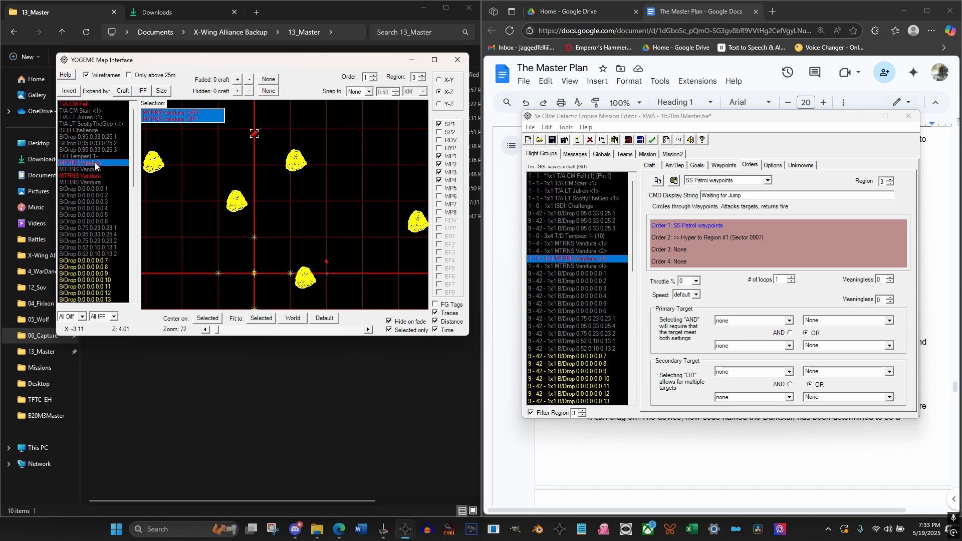
# Clear the first MTRNS Vandura's patrol and hyper orders in region 2
pyautogui.click(595, 244)
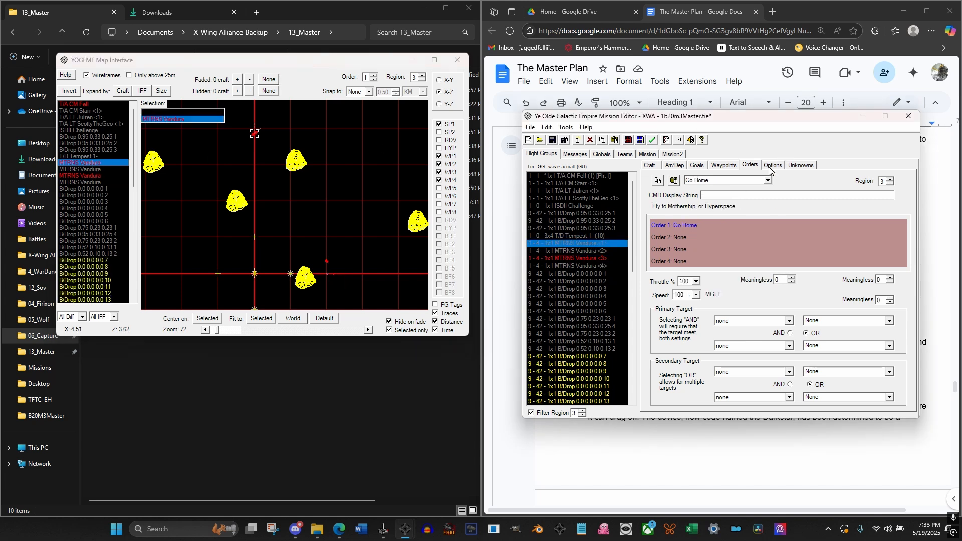
pyautogui.click(889, 184)
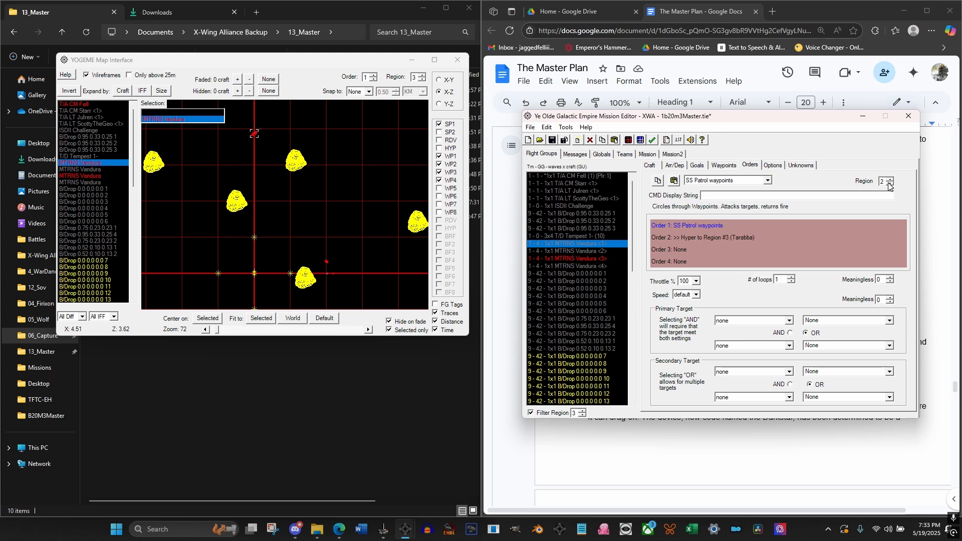
pyautogui.click(681, 250)
pyautogui.click(693, 240)
pyautogui.doubleClick(693, 228)
# Clear the first MTRNS Vandura's Order 1 and Order 2 in region 1
pyautogui.click(890, 185)
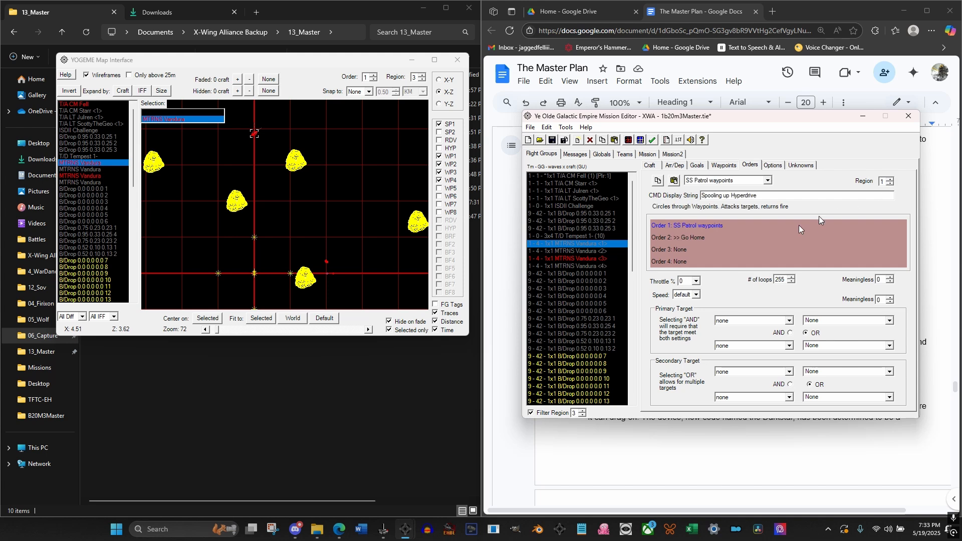
pyautogui.click(724, 166)
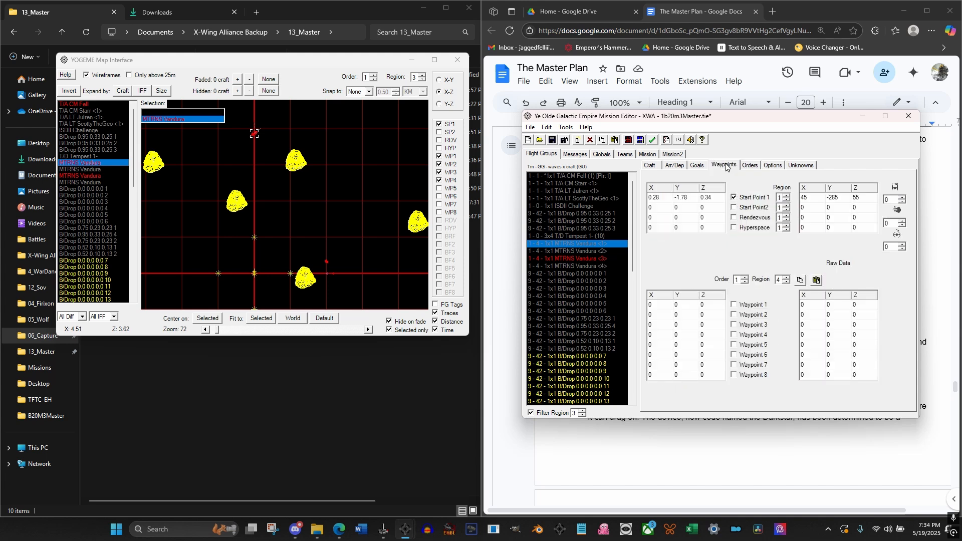
pyautogui.click(751, 166)
pyautogui.doubleClick(694, 237)
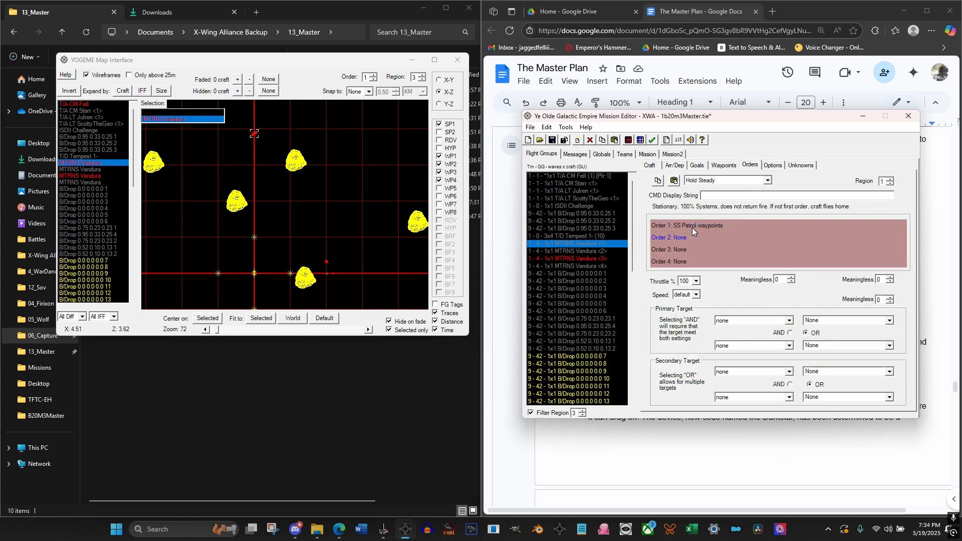
pyautogui.doubleClick(695, 227)
# Clear the second MTRNS Vandura's orders in regions 1 and 2, and check the fourth Vandura's orders by region
pyautogui.click(592, 251)
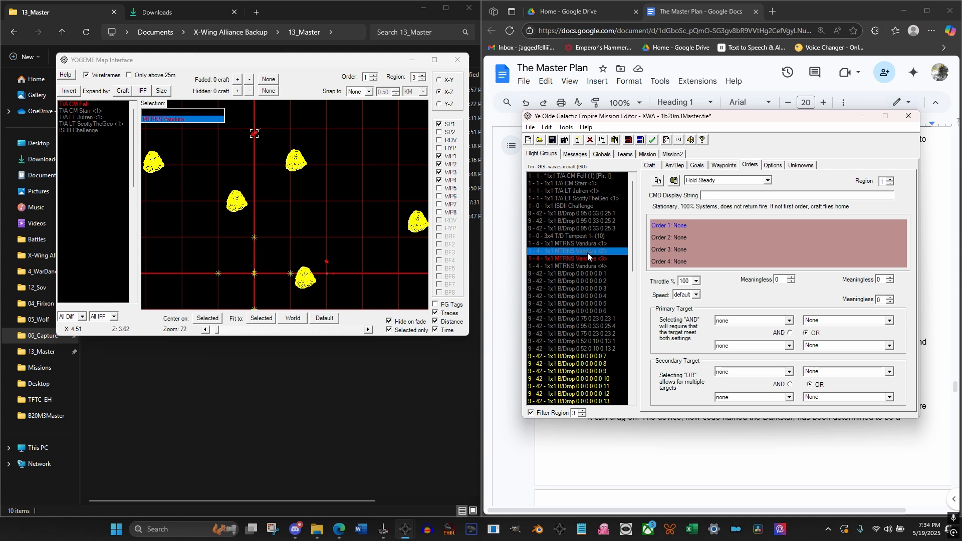
pyautogui.doubleClick(691, 228)
pyautogui.click(885, 179)
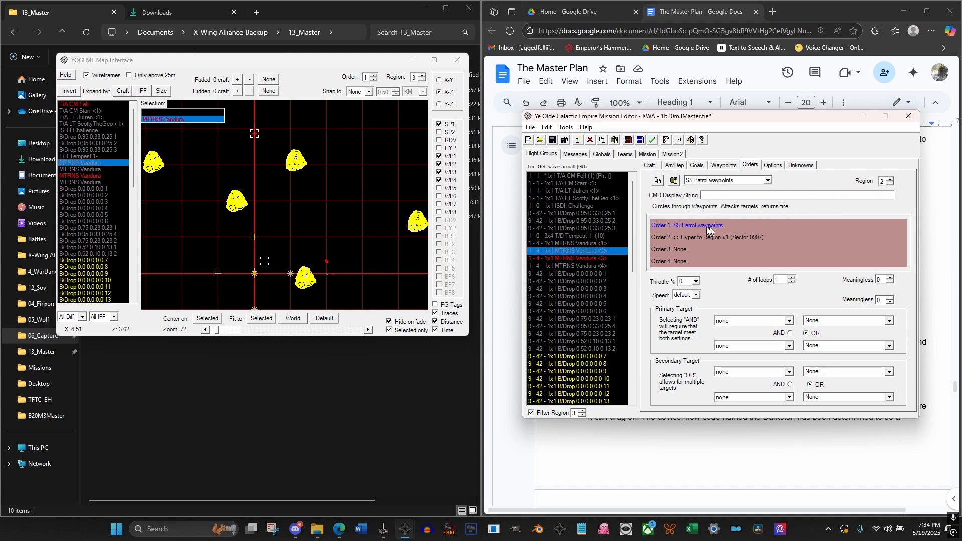
pyautogui.click(697, 240)
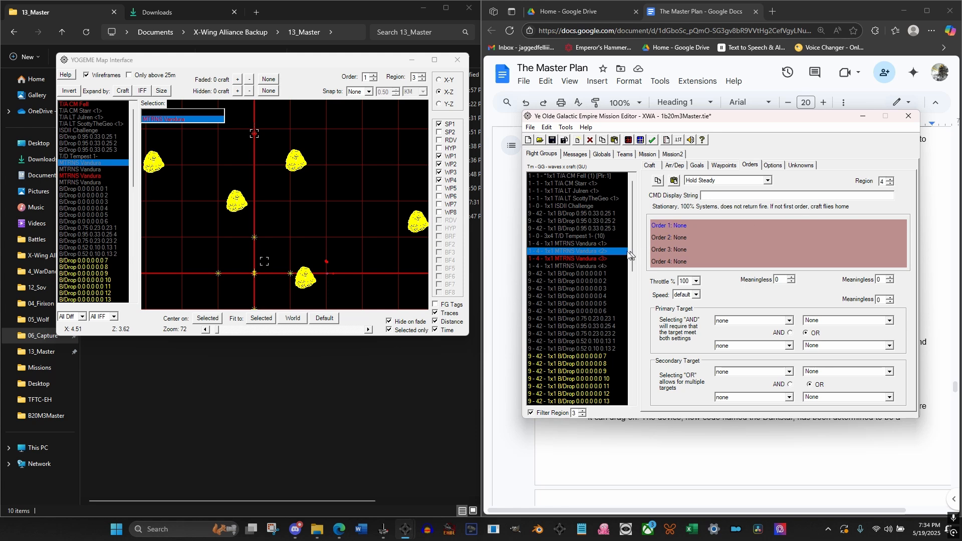
pyautogui.click(586, 266)
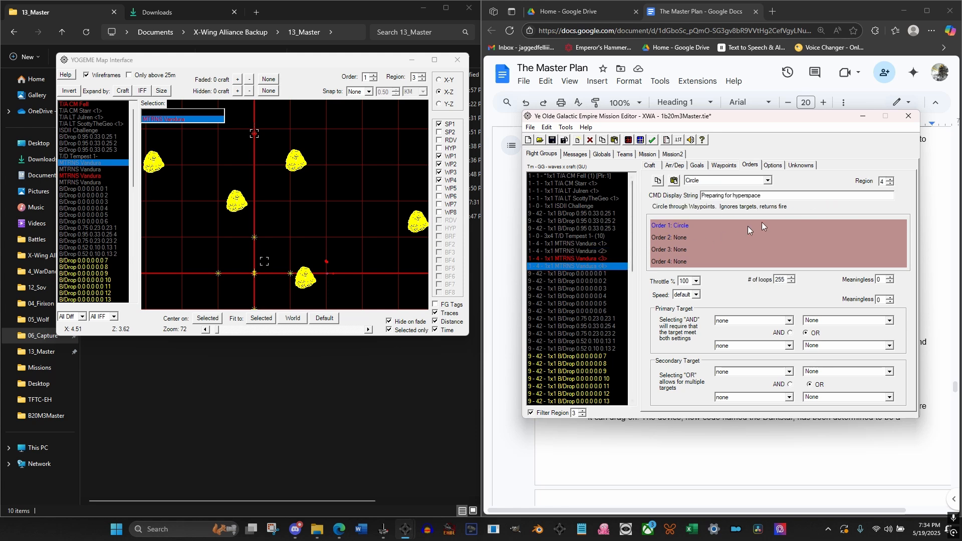
pyautogui.click(887, 184)
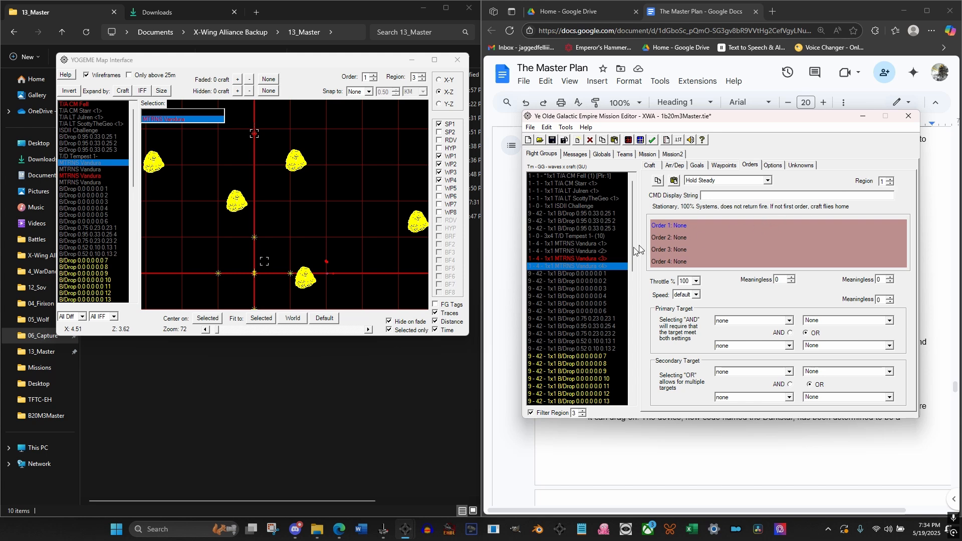
# Clear the third MTRNS Vandura's SS Patrol waypoints and Hyper to Region #3 orders in region 2
pyautogui.click(601, 259)
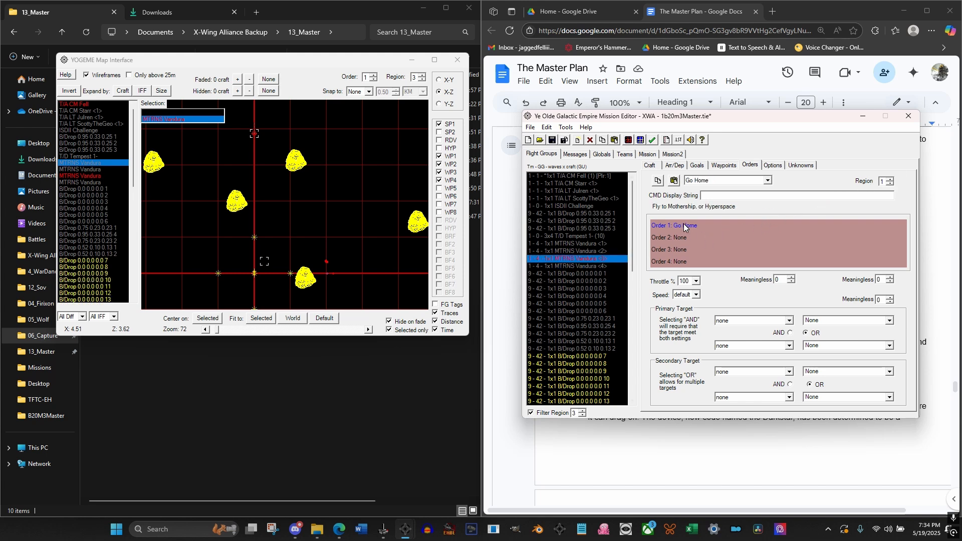
pyautogui.click(891, 179)
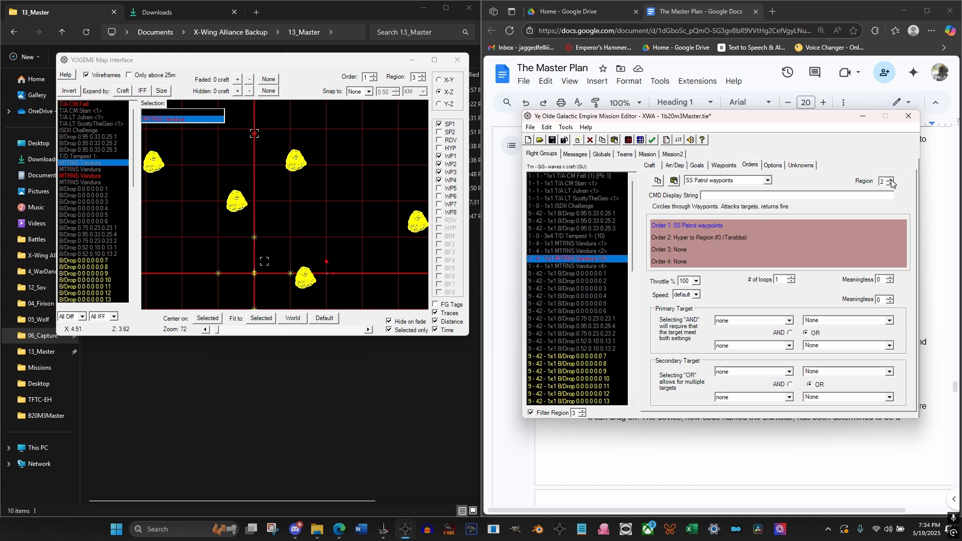
pyautogui.doubleClick(692, 227)
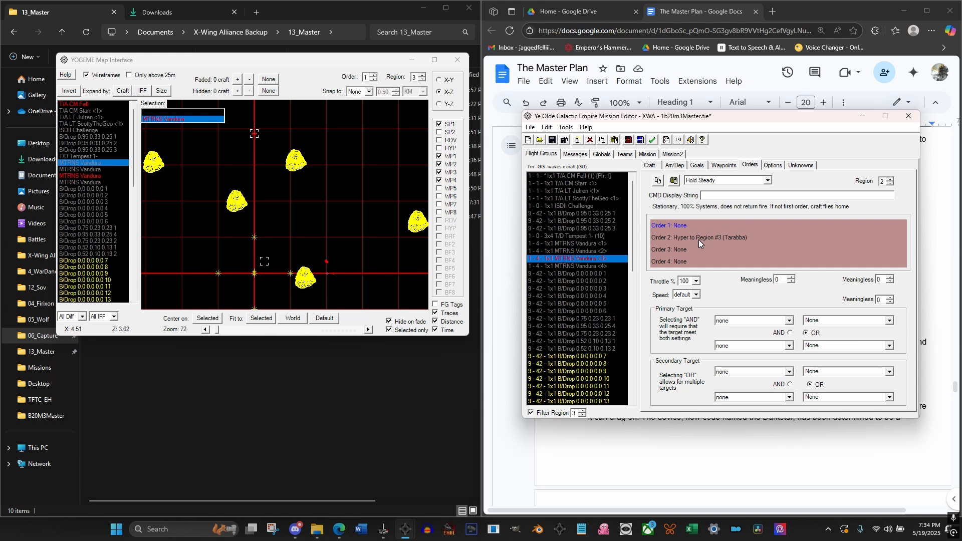
pyautogui.doubleClick(699, 239)
# Disable Waypoint 1 and Waypoint 2 in the third MTRNS Vandura's Order 1 for region 3
pyautogui.click(890, 179)
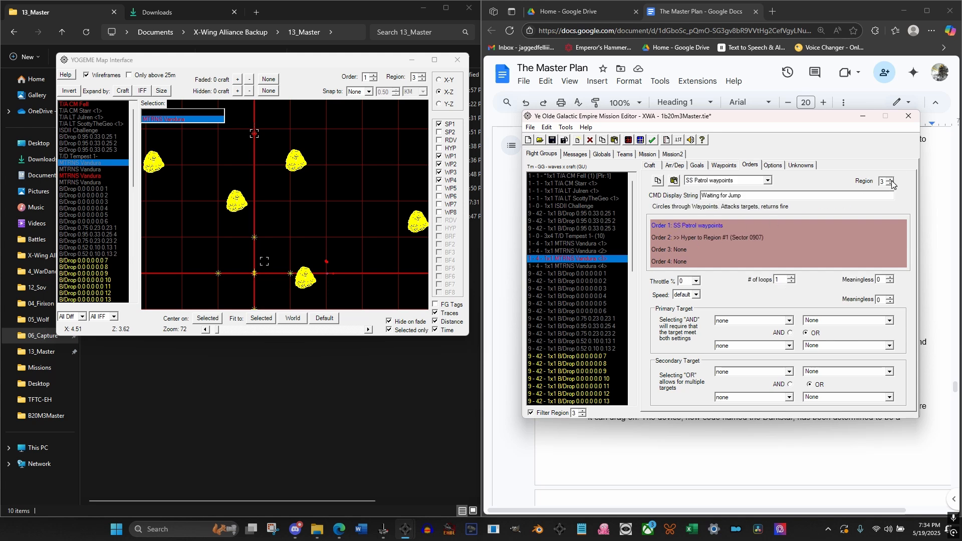
pyautogui.click(891, 179)
pyautogui.click(721, 166)
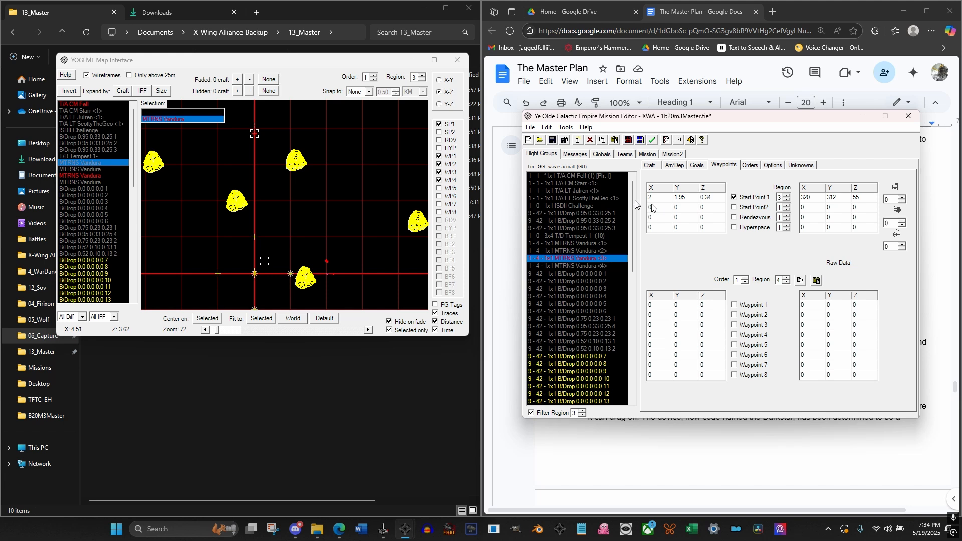
pyautogui.click(306, 76)
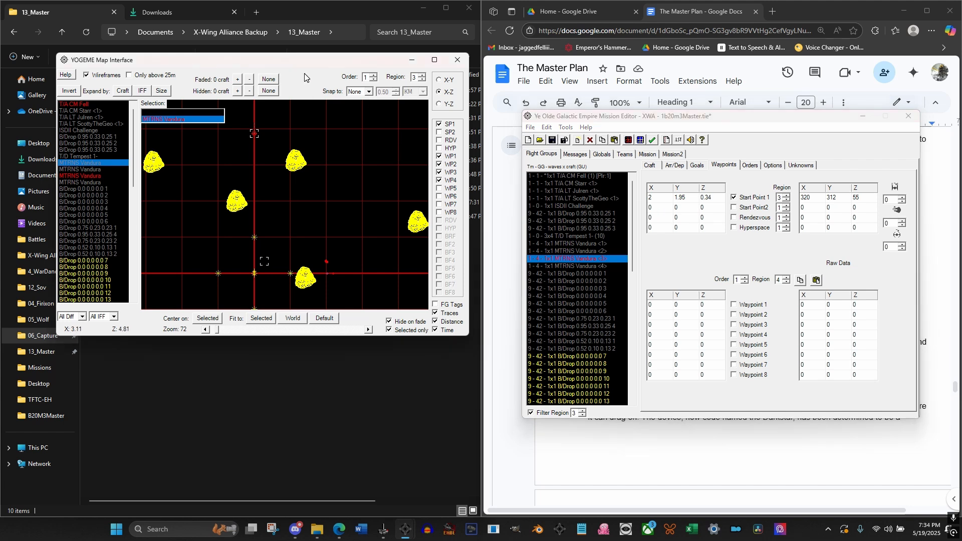
pyautogui.click(787, 282)
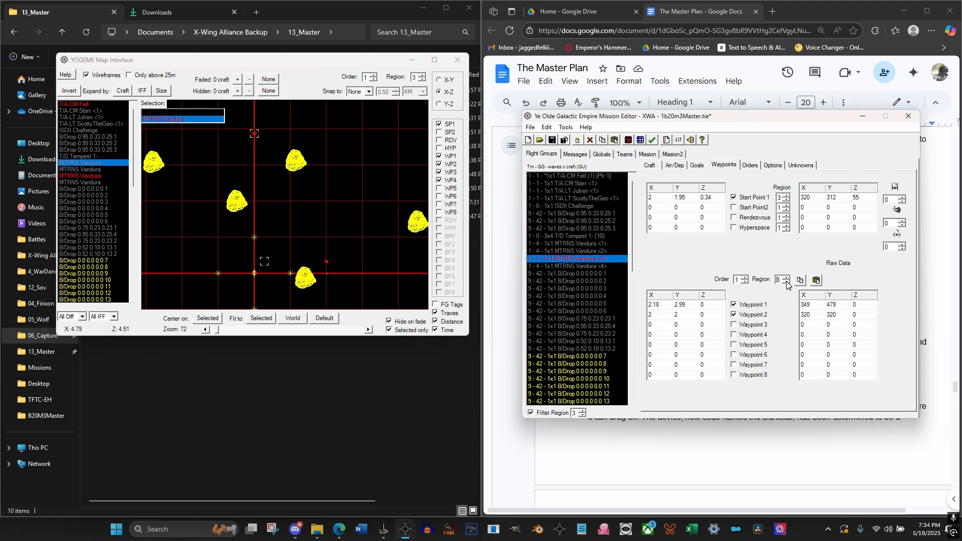
pyautogui.click(735, 305)
# Examine the region 3 layout in the X-Y map view, comparing the asteroids, pirates, transports and hyper buoy
pyautogui.click(438, 80)
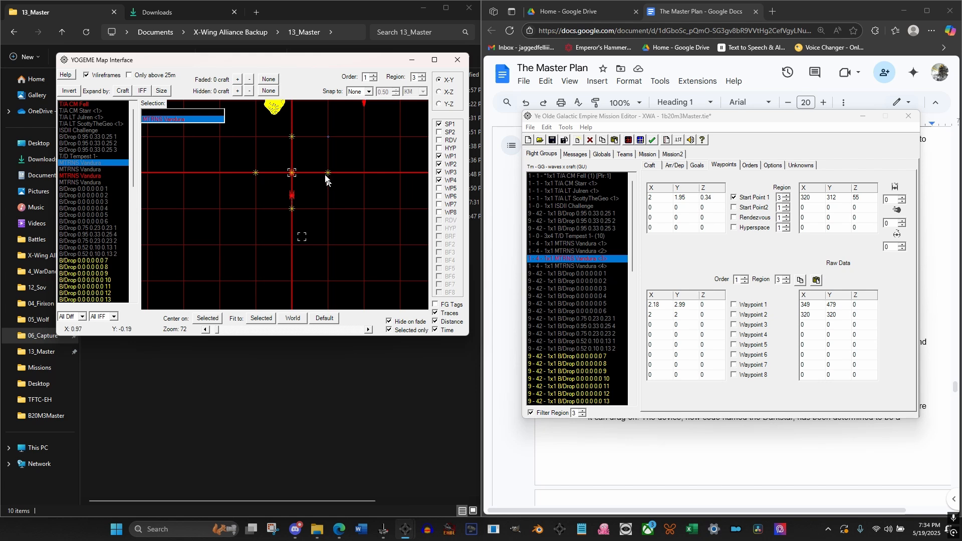
pyautogui.moveTo(306, 154); pyautogui.dragTo(260, 194)
pyautogui.moveTo(318, 189); pyautogui.dragTo(295, 209)
pyautogui.scroll(-5, 295, 210)
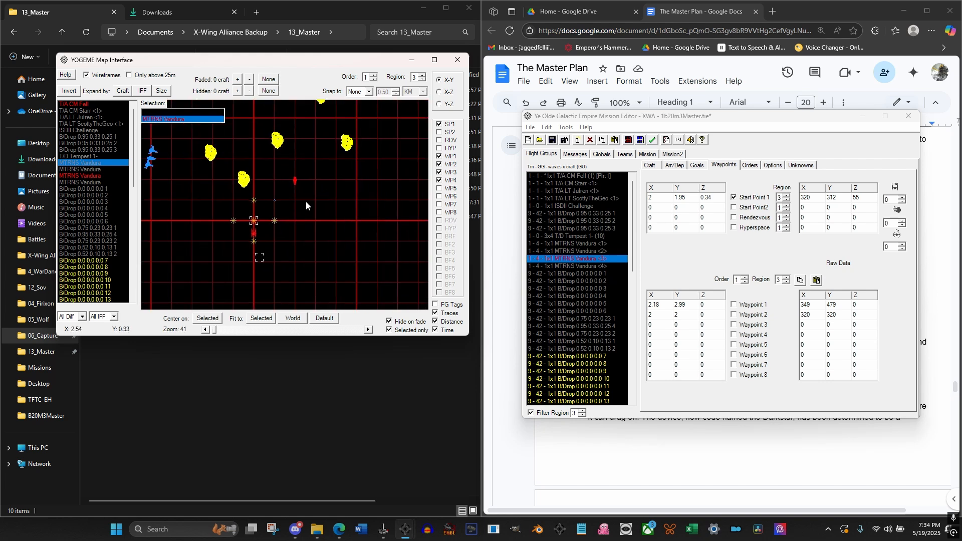
pyautogui.scroll(4, 303, 218)
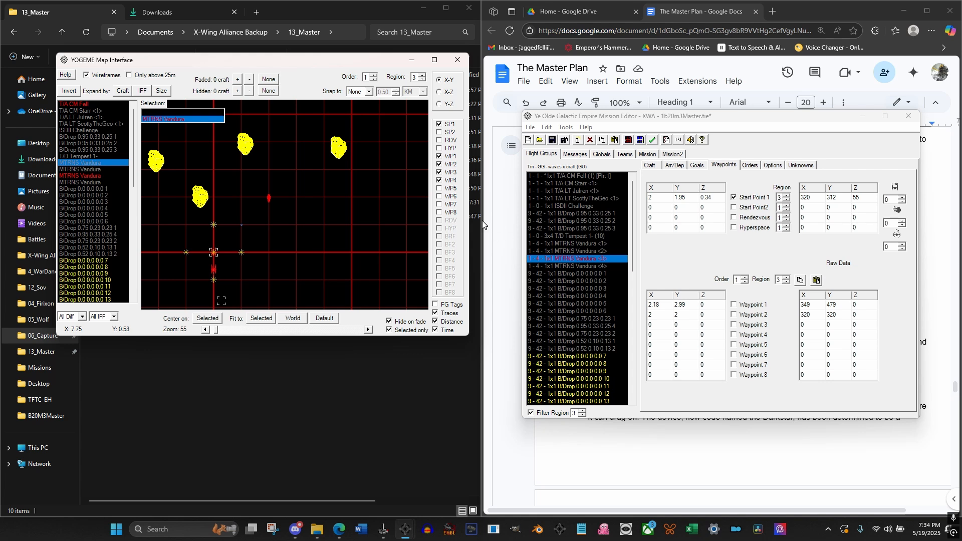
pyautogui.scroll(-2, 284, 220)
pyautogui.scroll(-2, 288, 223)
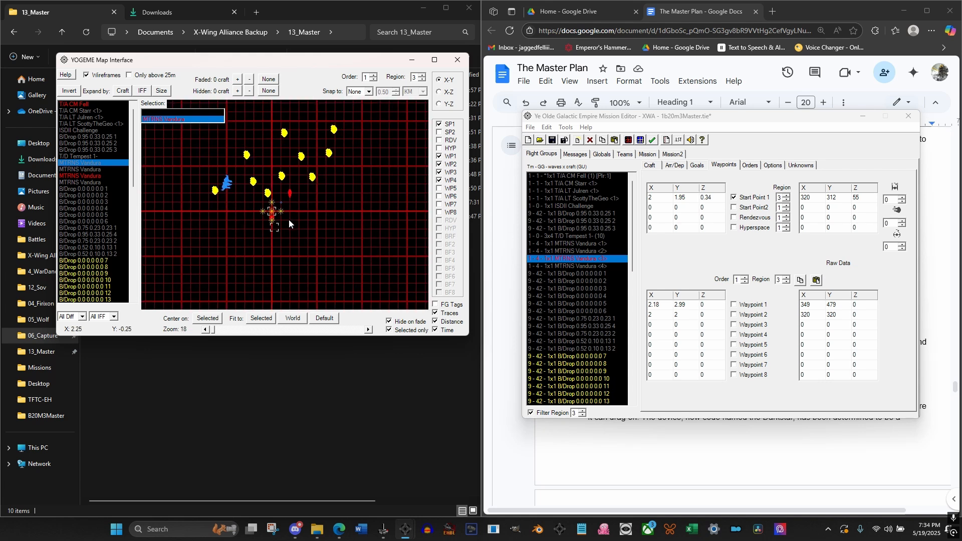
pyautogui.moveTo(350, 202); pyautogui.dragTo(339, 229)
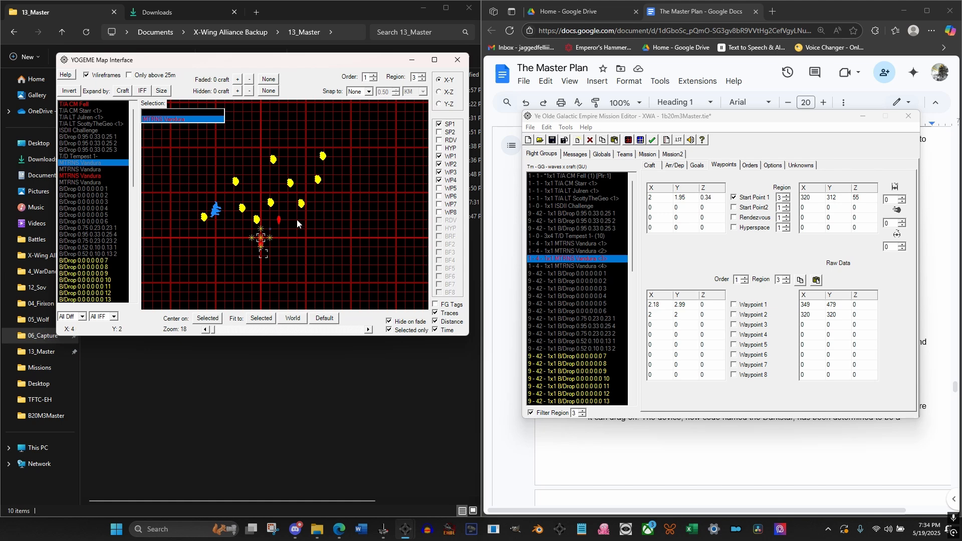
pyautogui.scroll(2, 284, 233)
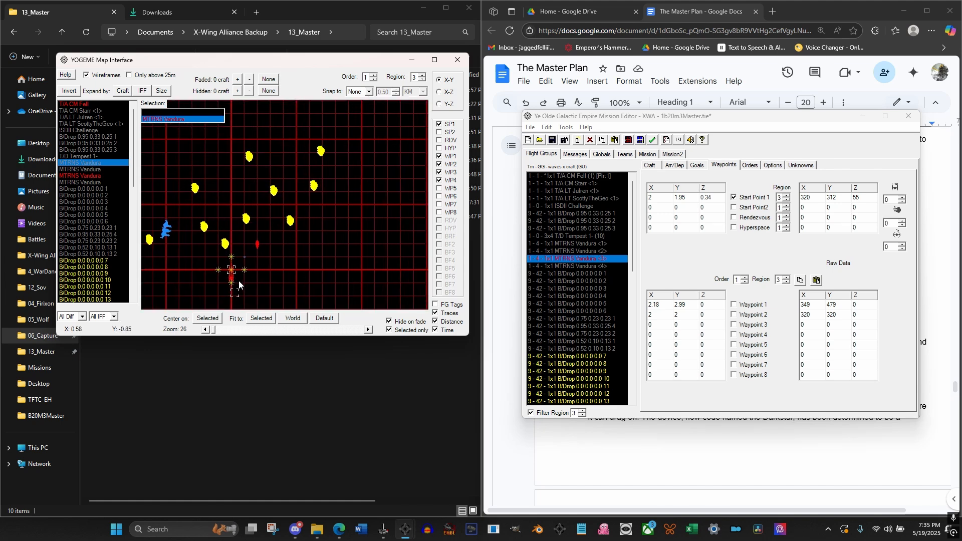
pyautogui.scroll(3, 237, 271)
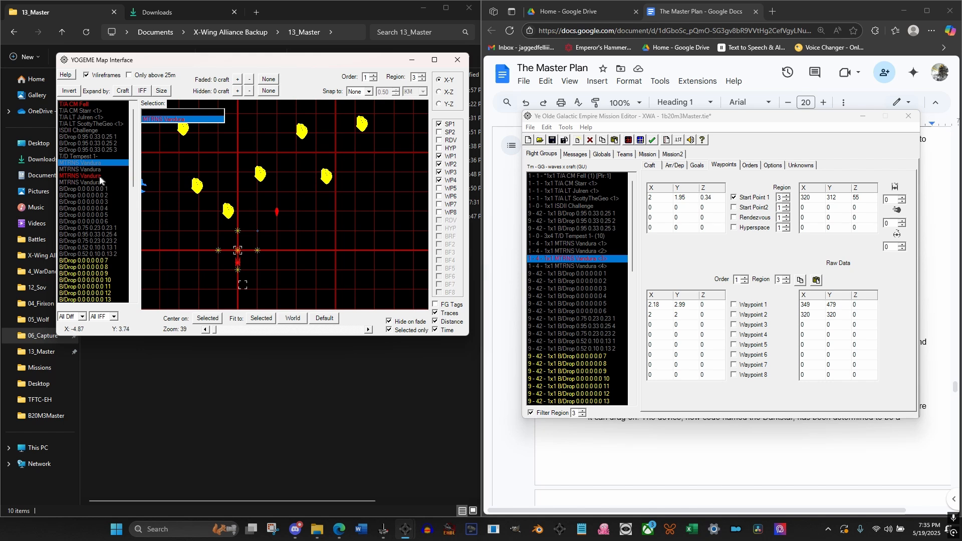
# Move the HYPER From Eos start point on the region 3 map to about X 0, Y 7
pyautogui.moveTo(132, 185); pyautogui.dragTo(131, 292)
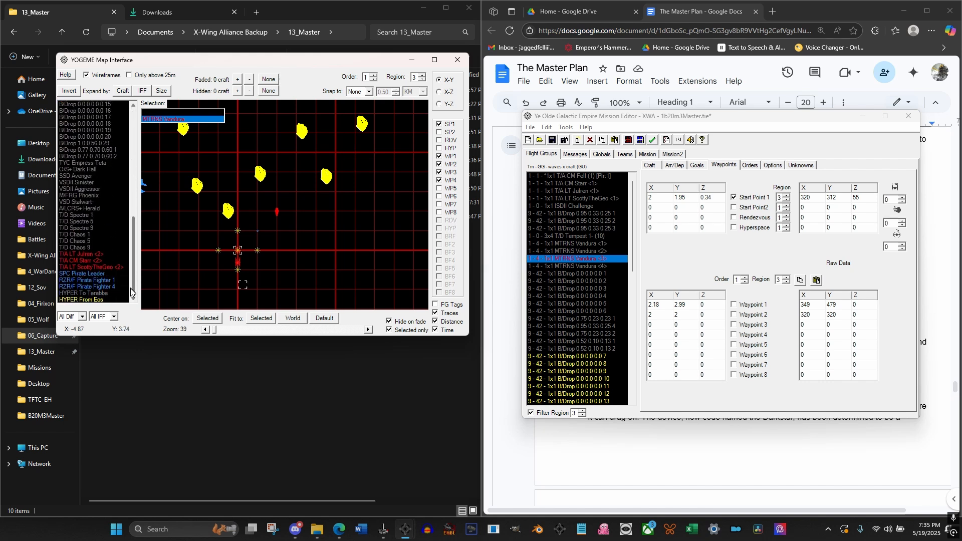
pyautogui.click(97, 300)
pyautogui.moveTo(238, 250); pyautogui.dragTo(258, 165)
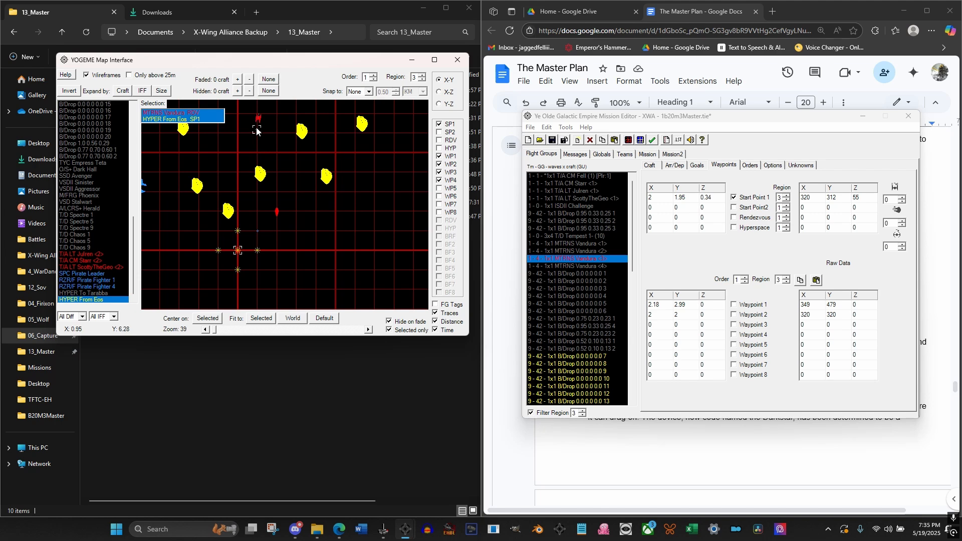
pyautogui.moveTo(273, 129); pyautogui.dragTo(252, 205)
pyautogui.scroll(-3, 269, 188)
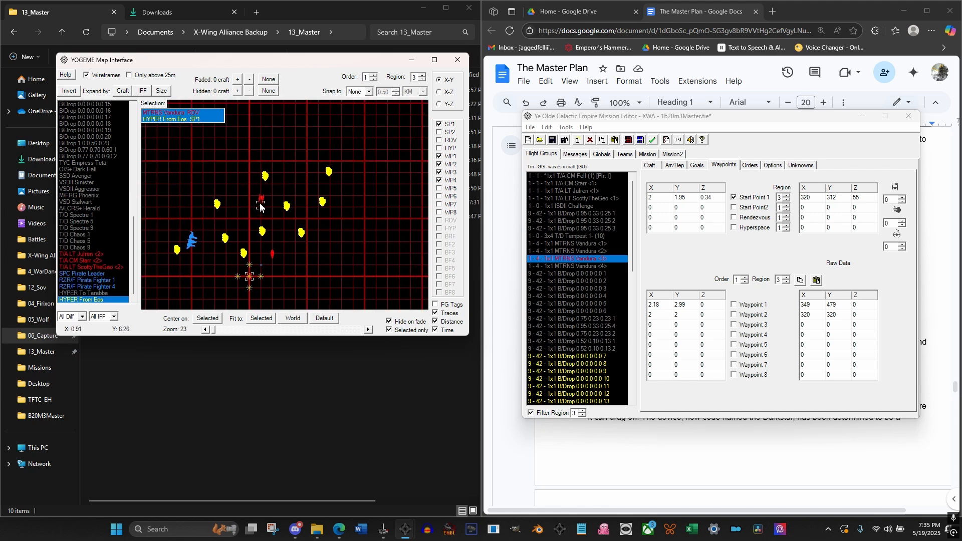
pyautogui.moveTo(260, 207)
pyautogui.mouseDown()
pyautogui.moveTo(248, 186)
pyautogui.moveTo(264, 148)
pyautogui.moveTo(249, 181)
pyautogui.mouseUp()
pyautogui.scroll(3, 259, 207)
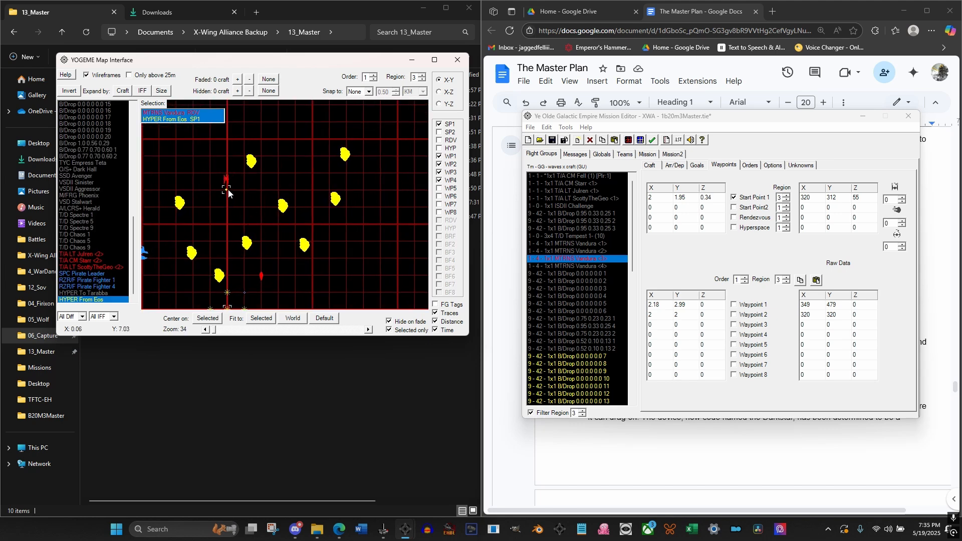
pyautogui.moveTo(228, 188); pyautogui.dragTo(296, 195)
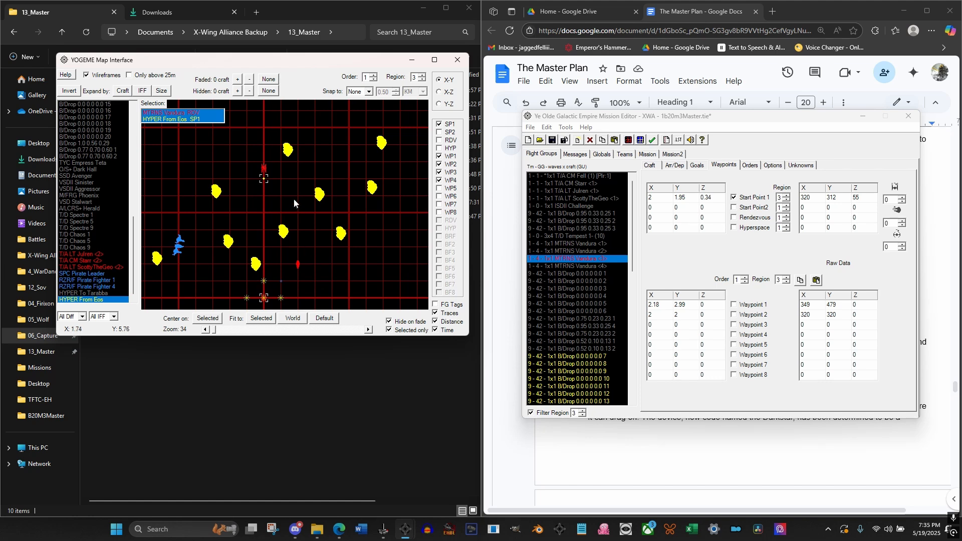
pyautogui.click(283, 202)
pyautogui.click(264, 179)
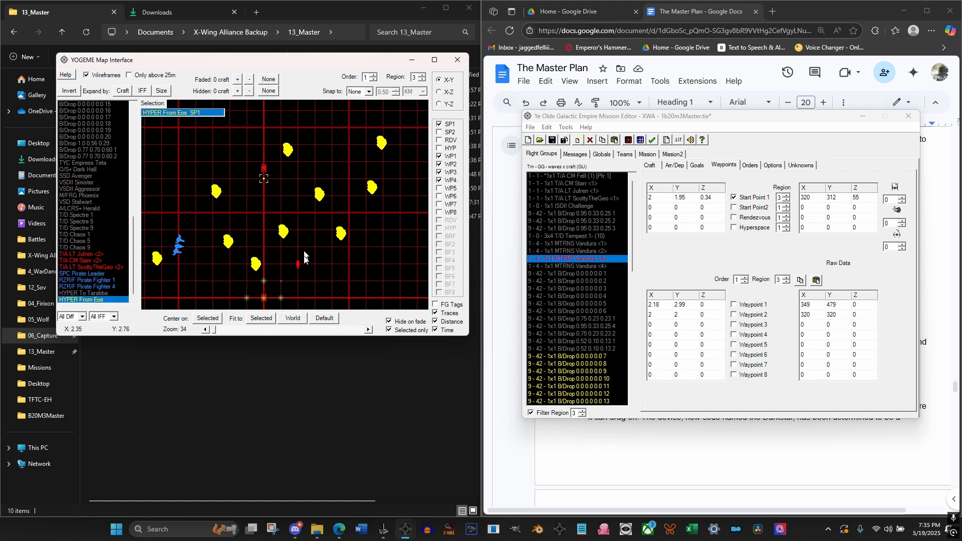
# Move the third MTRNS Vandura's start point in region 3 to X -0.01, Y 8.31, just ahead of the HYPER From Eos buoy
pyautogui.moveTo(300, 265); pyautogui.dragTo(299, 225)
pyautogui.moveTo(280, 183); pyautogui.dragTo(280, 180)
pyautogui.scroll(5, 266, 193)
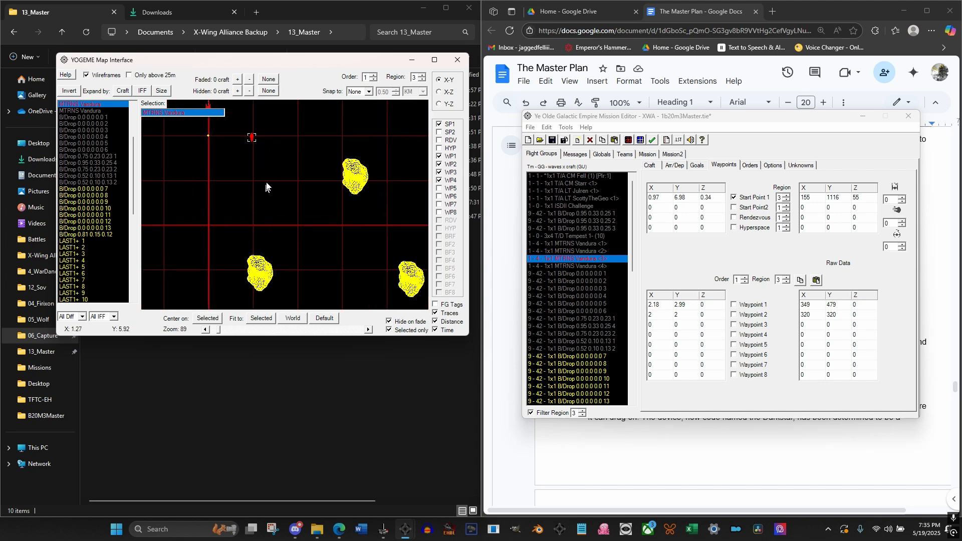
pyautogui.moveTo(317, 207)
pyautogui.mouseDown()
pyautogui.moveTo(342, 246)
pyautogui.moveTo(329, 255)
pyautogui.moveTo(297, 181)
pyautogui.moveTo(279, 172)
pyautogui.mouseUp()
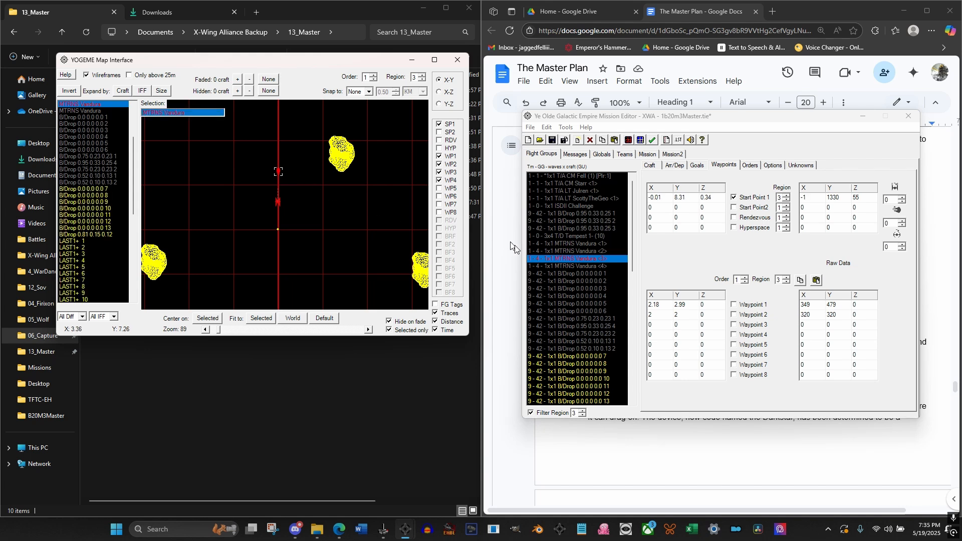
# Set the Start Point 1 region of the three T/A <2> flight groups to 3 and filter the flight group list by region 3
pyautogui.click(583, 415)
pyautogui.scroll(-10, 595, 309)
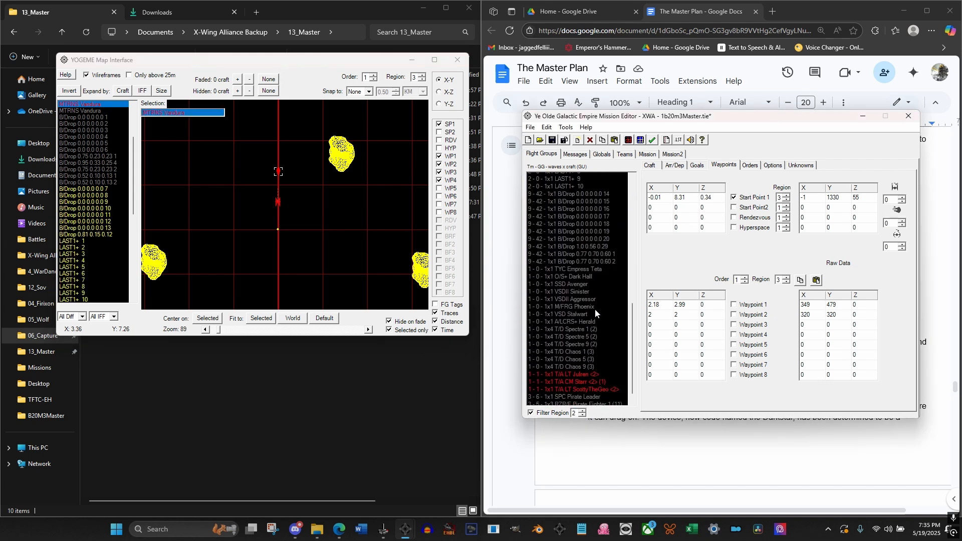
pyautogui.click(577, 349)
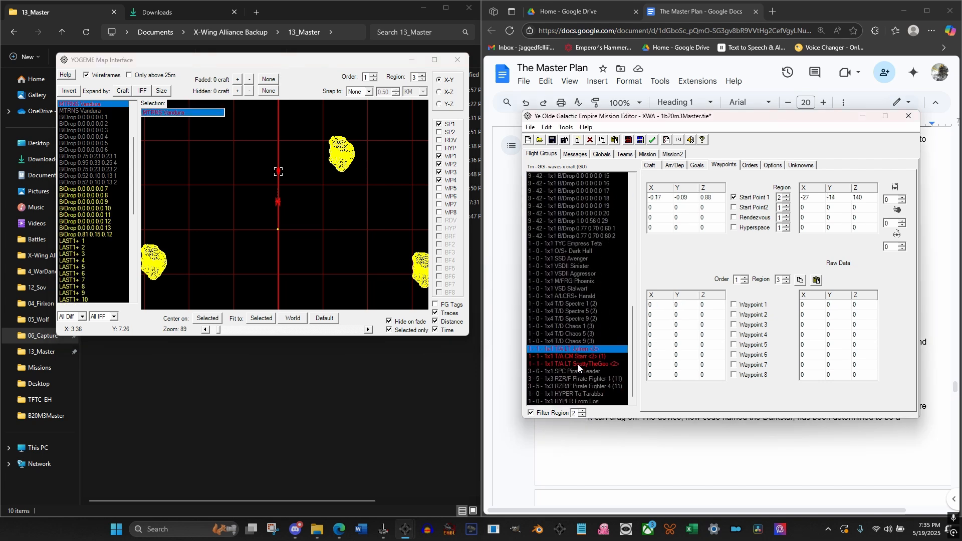
pyautogui.keyDown('shift'); pyautogui.click(578, 365); pyautogui.keyUp('shift')
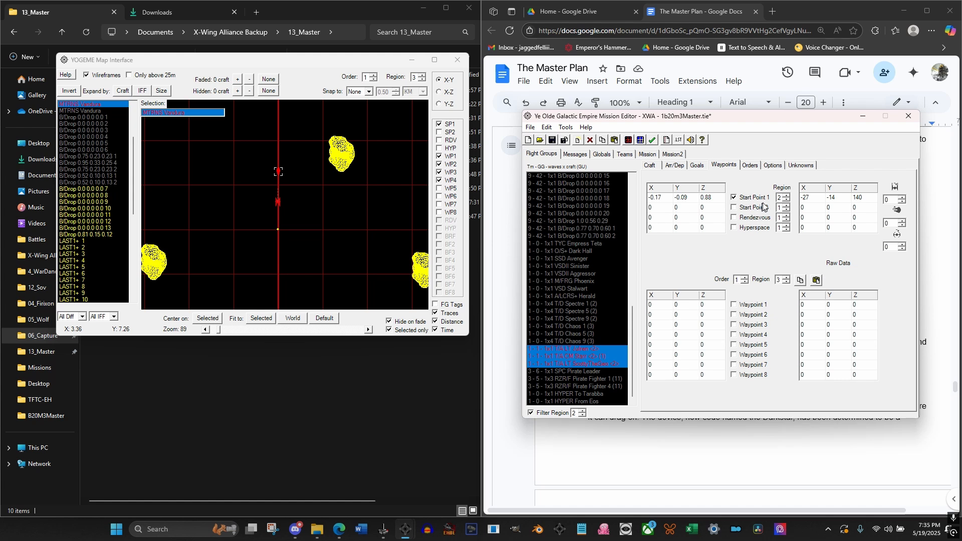
pyautogui.click(788, 197)
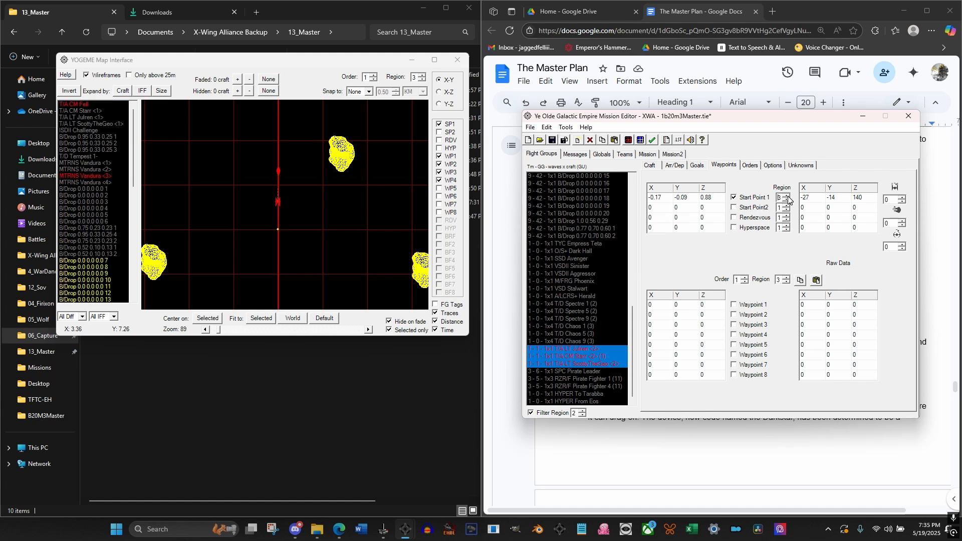
pyautogui.click(583, 415)
pyautogui.click(583, 411)
# Clear Order 2, Hyper to Region #4 (Eos), from the three T/A <2> flight groups' region 3 orders
pyautogui.click(751, 165)
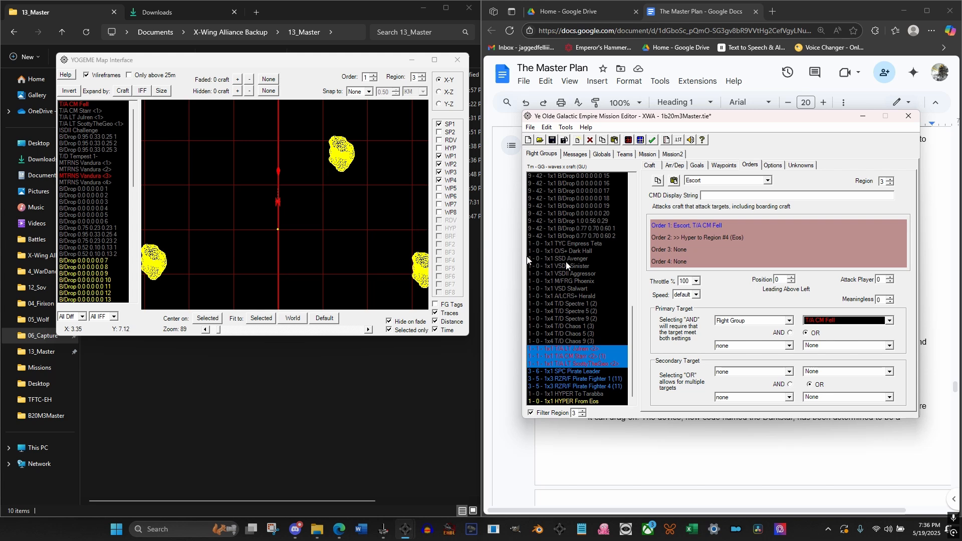
pyautogui.rightClick(683, 248)
pyautogui.doubleClick(689, 240)
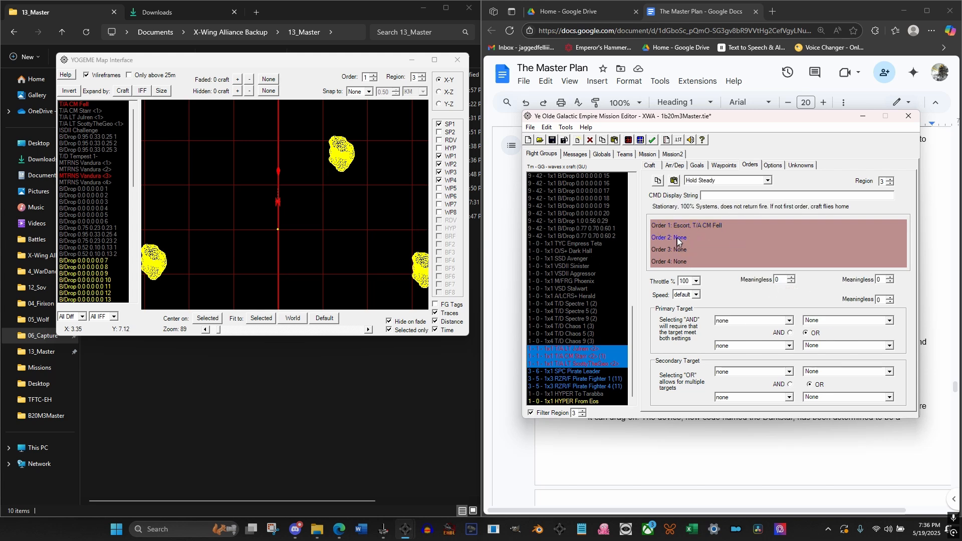
pyautogui.click(694, 223)
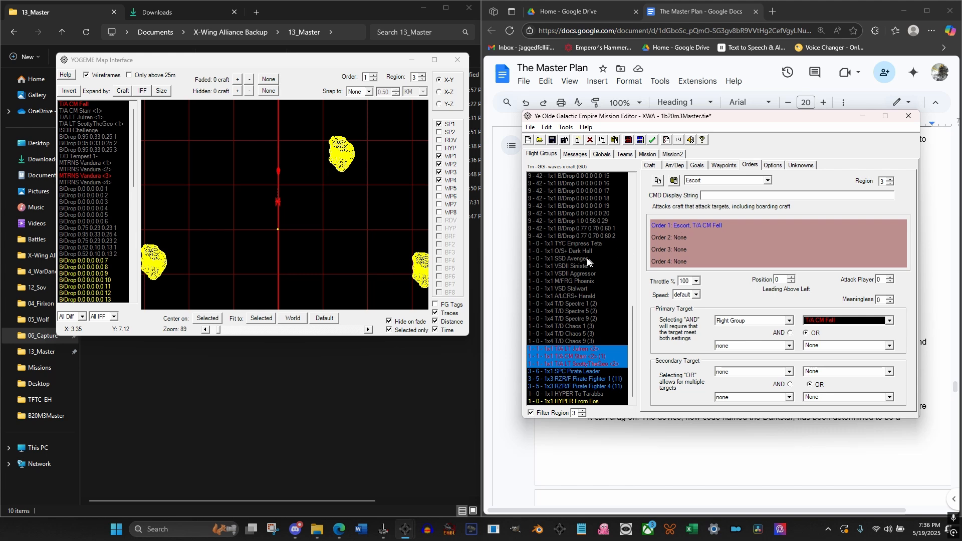
# Narrow the selection to the first T/A <2> flight group and locate it on the region 3 map
pyautogui.keyDown('shift'); pyautogui.click(579, 356); pyautogui.keyUp('shift')
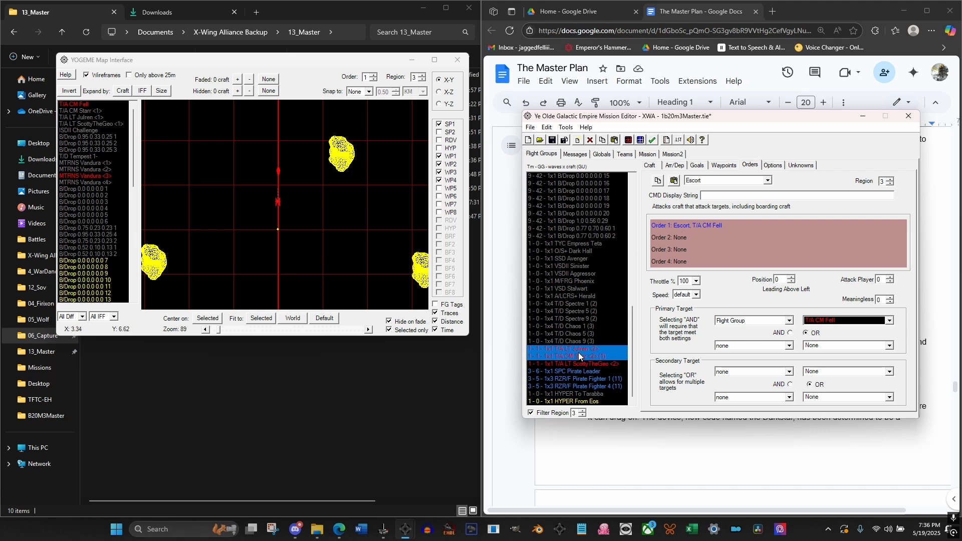
pyautogui.keyDown('ctrl'); pyautogui.click(580, 357); pyautogui.keyUp('ctrl')
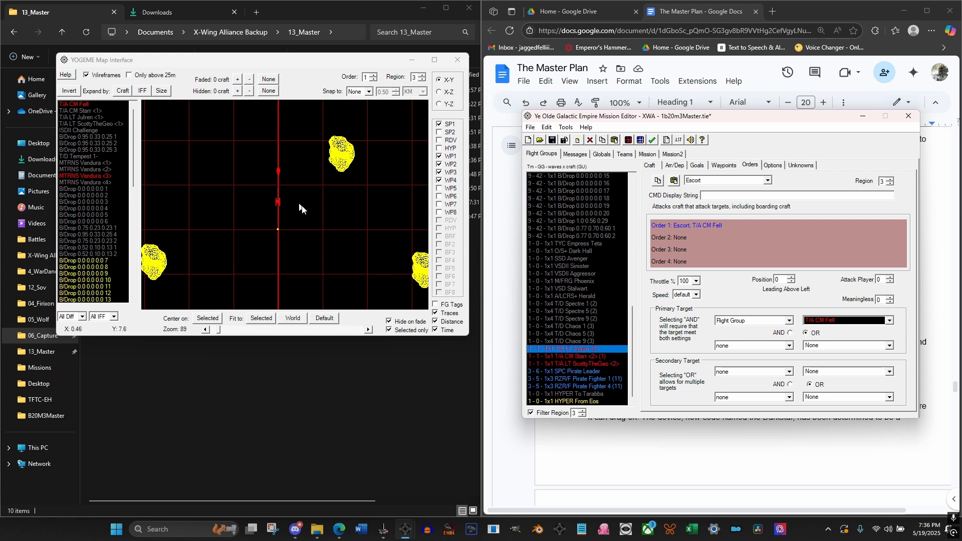
pyautogui.scroll(-5, 309, 224)
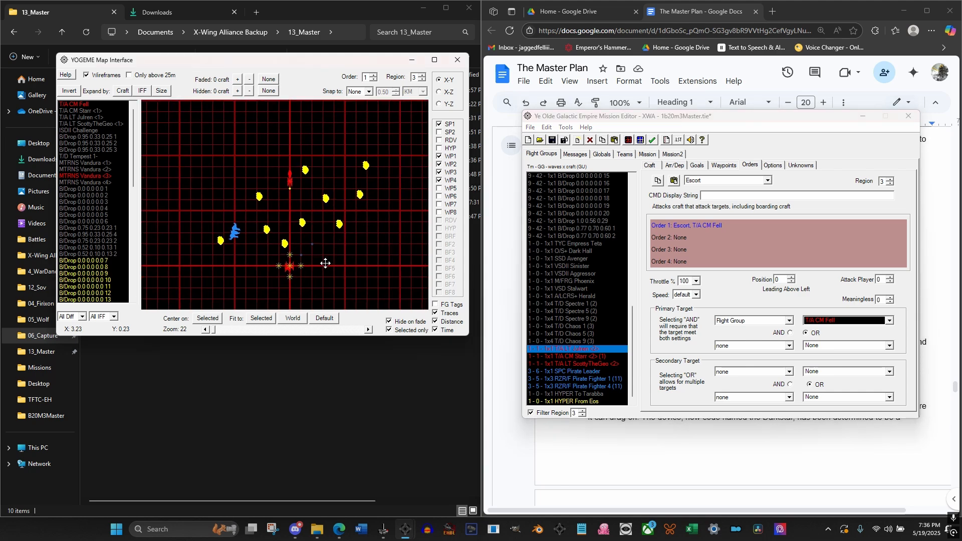
pyautogui.scroll(2, 325, 263)
pyautogui.scroll(1, 295, 177)
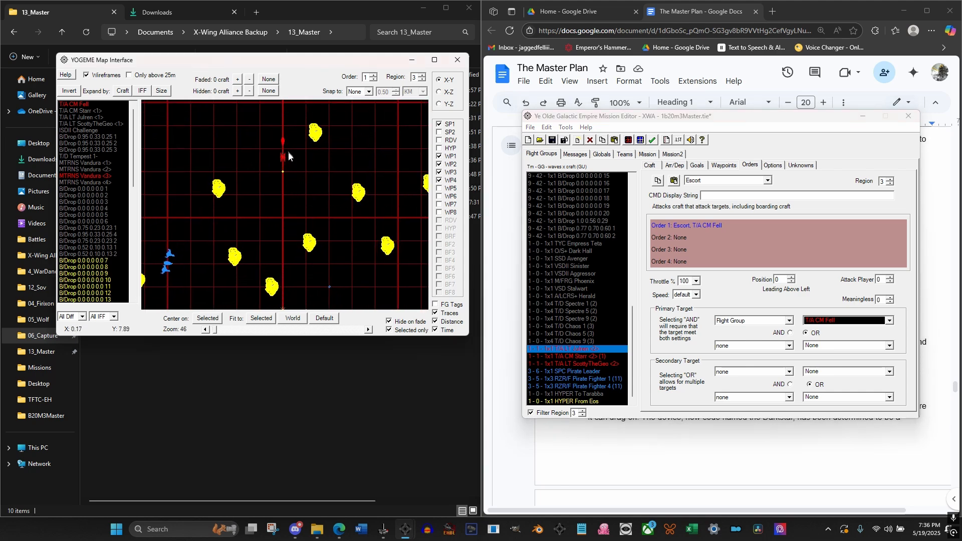
pyautogui.scroll(-2, 289, 156)
pyautogui.click(291, 292)
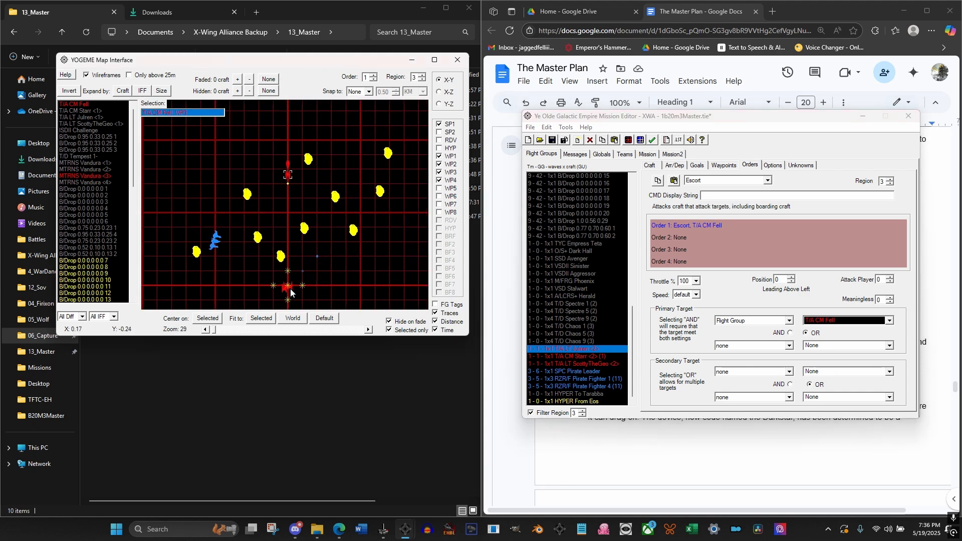
pyautogui.scroll(-5, 92, 178)
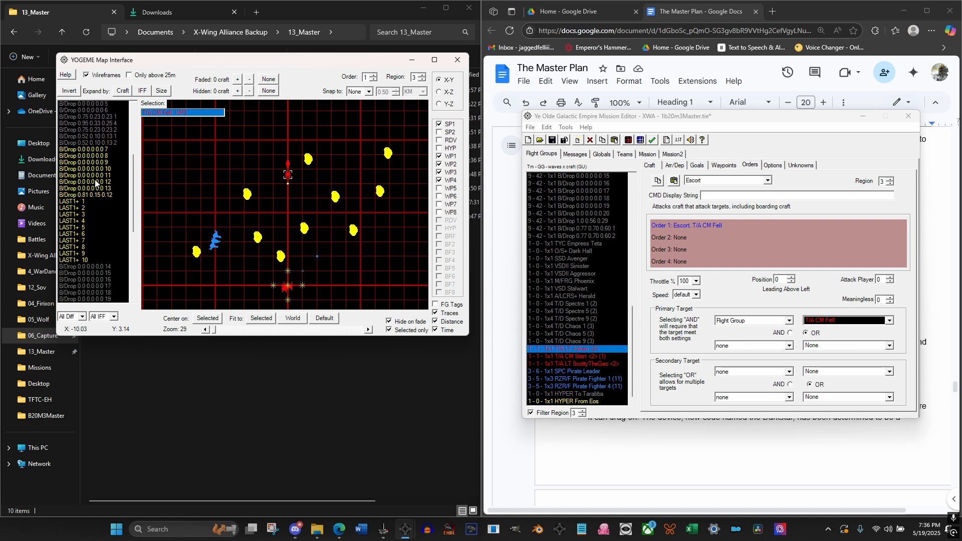
pyautogui.scroll(-8, 96, 183)
pyautogui.click(79, 255)
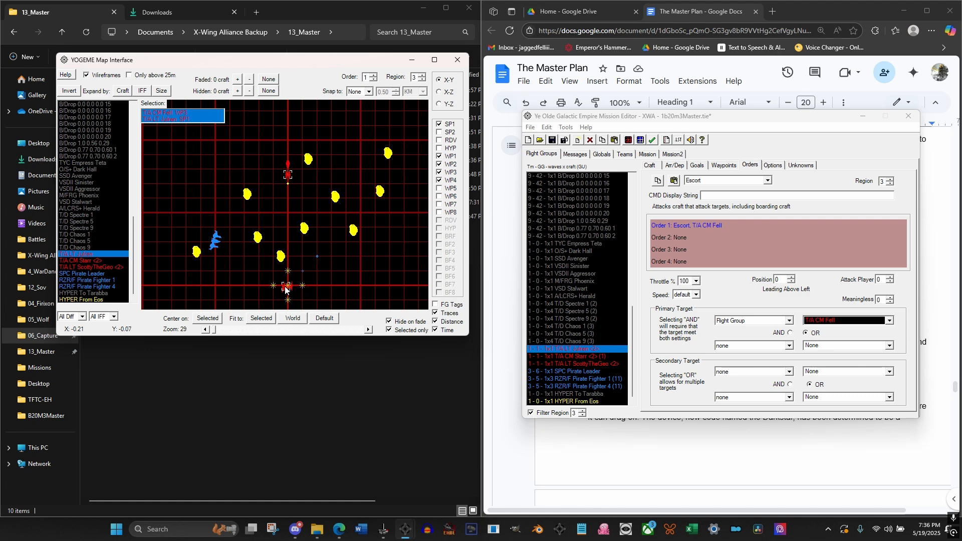
# Set the Global Unit of the three T/A <2> flight groups to 0
pyautogui.click(578, 359)
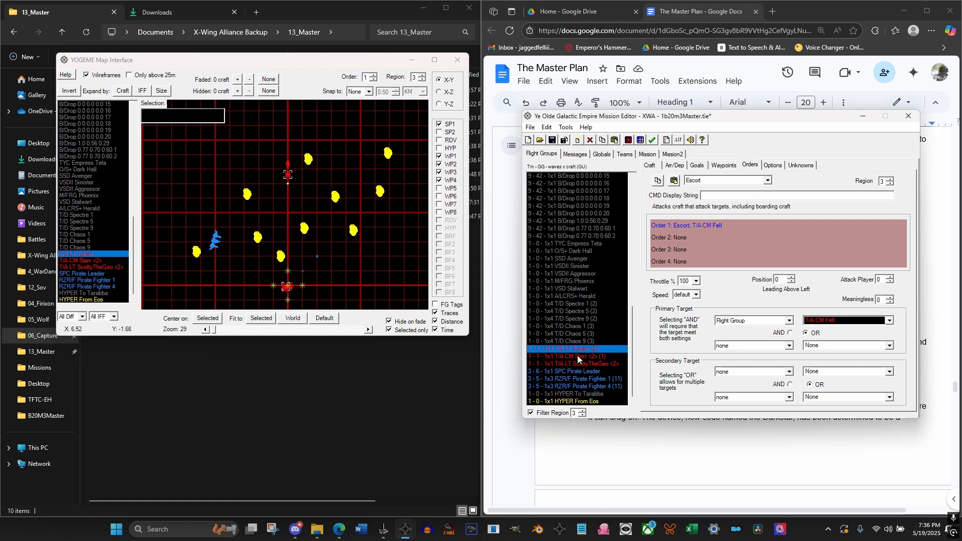
pyautogui.click(578, 356)
pyautogui.click(650, 167)
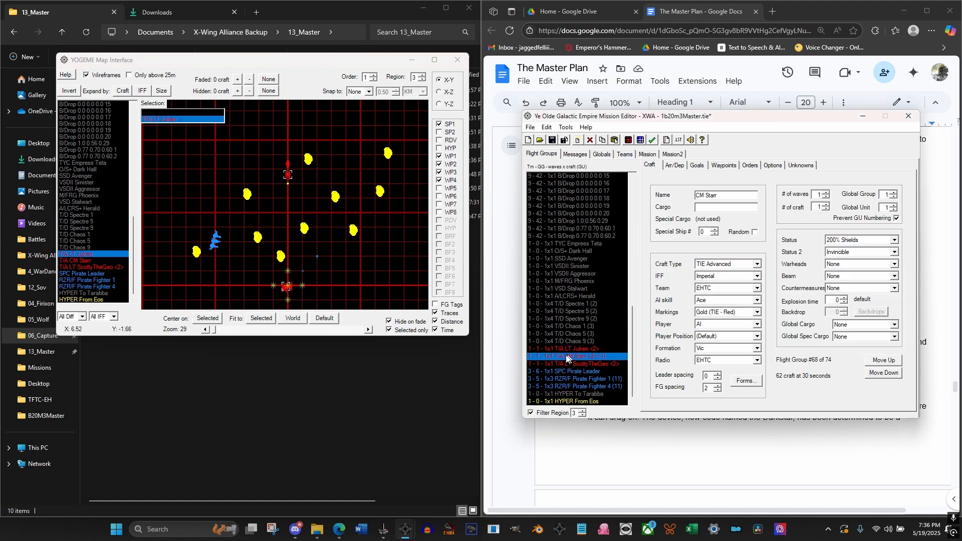
pyautogui.click(561, 349)
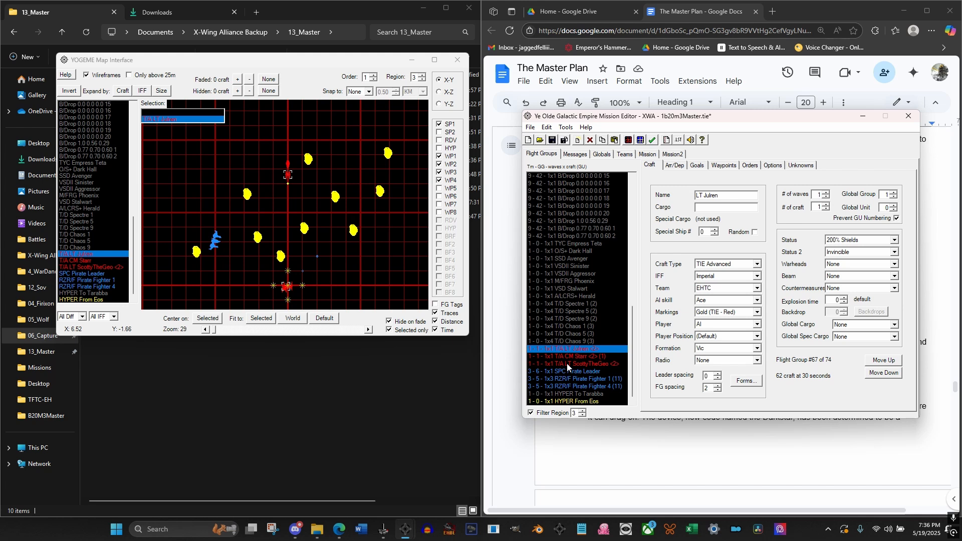
pyautogui.keyDown('shift'); pyautogui.click(566, 362); pyautogui.keyUp('shift')
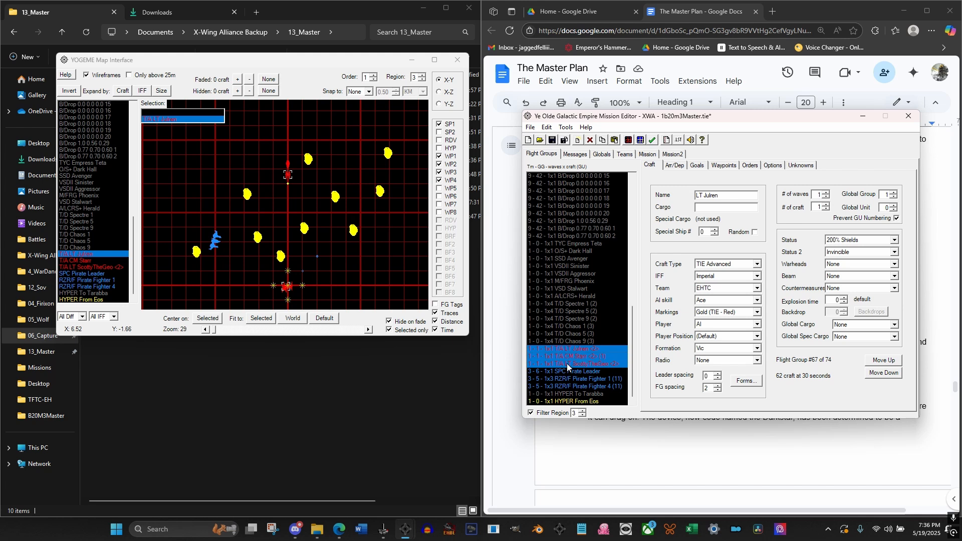
pyautogui.click(728, 360)
pyautogui.click(717, 370)
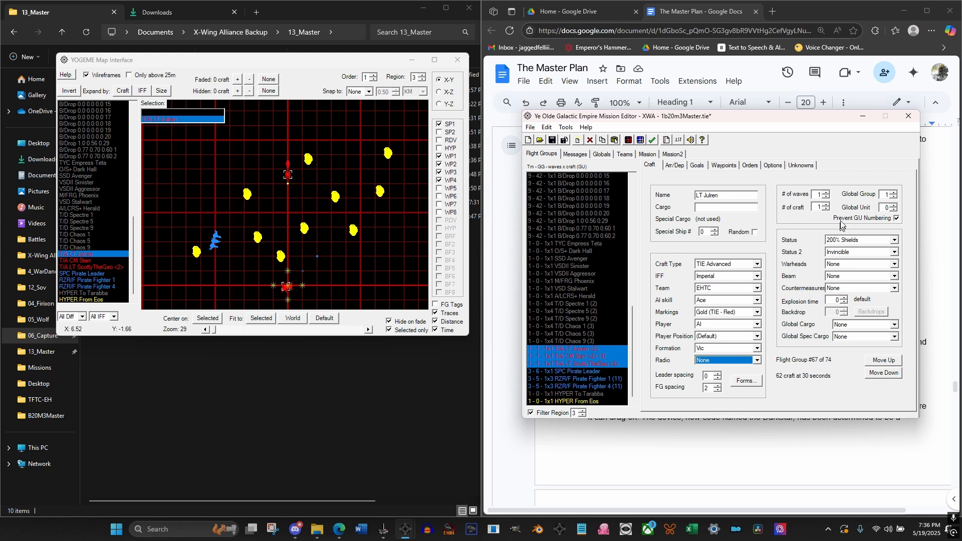
pyautogui.click(892, 209)
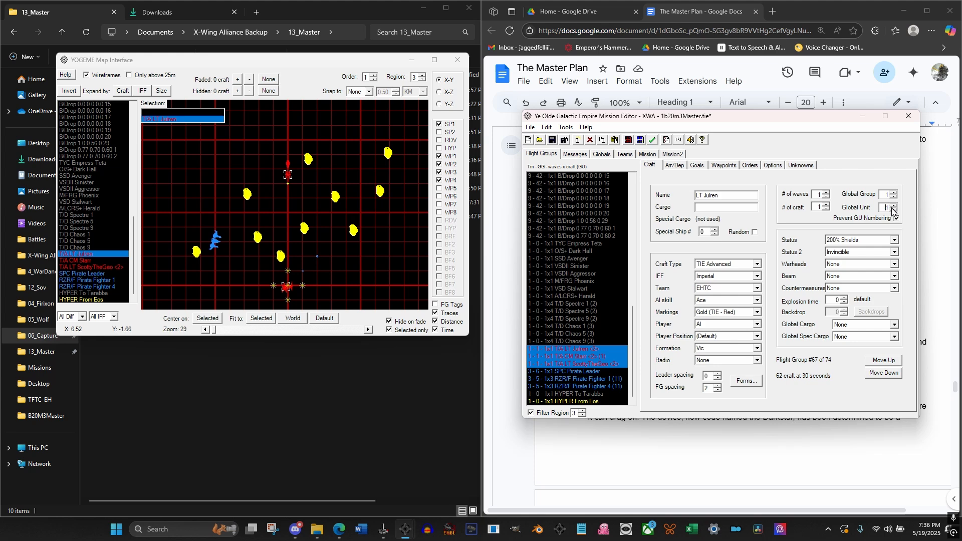
# Review the Global Unit numbering of each of the three T/A <2> flight groups
pyautogui.click(569, 356)
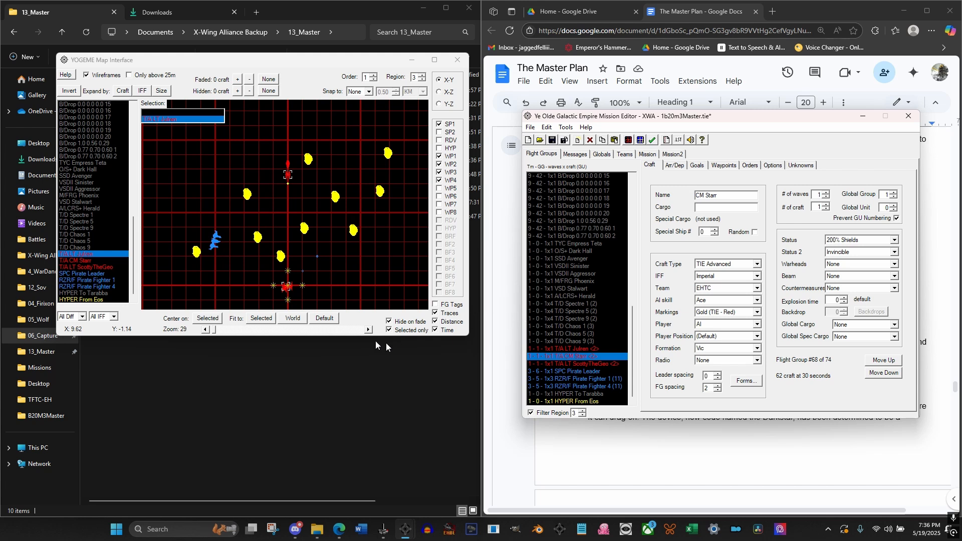
pyautogui.click(583, 349)
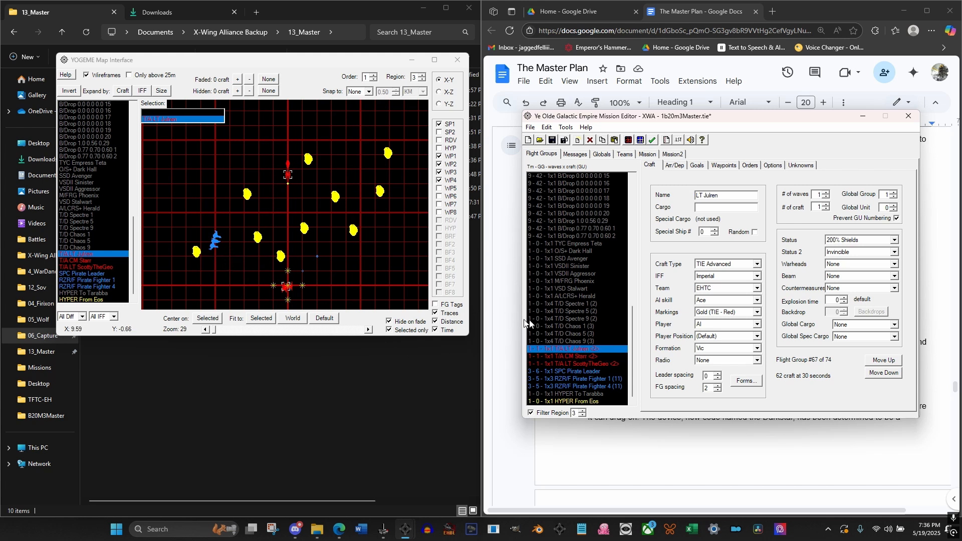
pyautogui.press('Down')
pyautogui.press('Down')
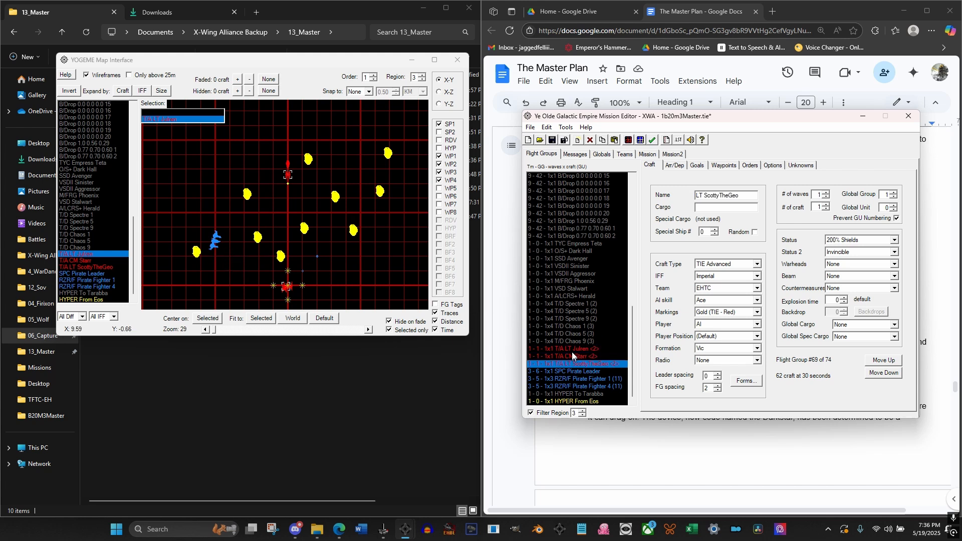
pyautogui.press('Up')
pyautogui.press('Up')
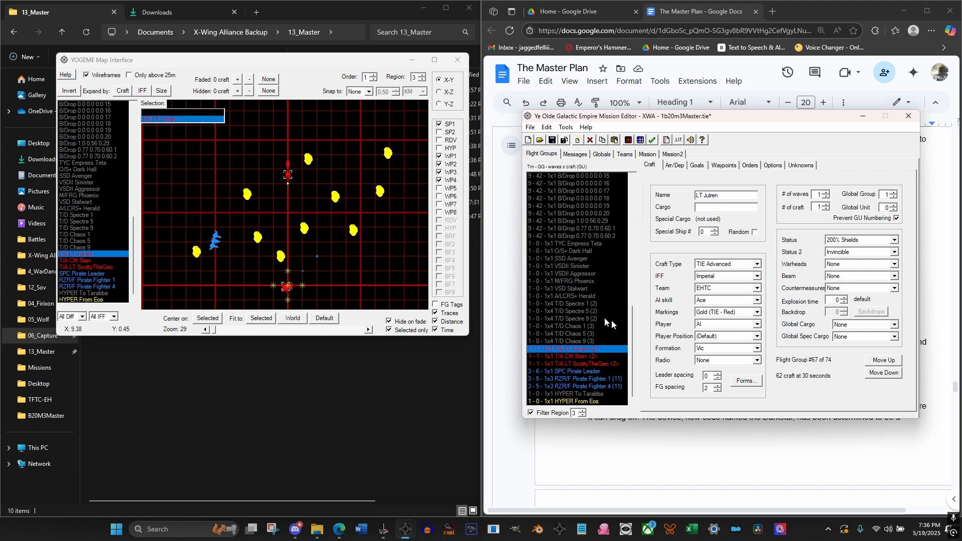
# Arm the player's T/A flight group with Adv. Concussion Missile warheads
pyautogui.moveTo(632, 330); pyautogui.dragTo(633, 188)
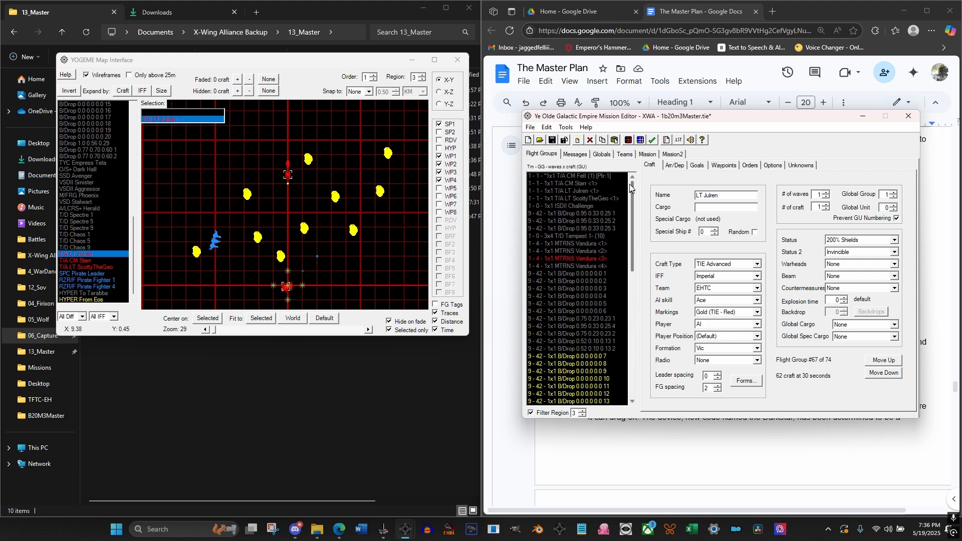
pyautogui.click(586, 176)
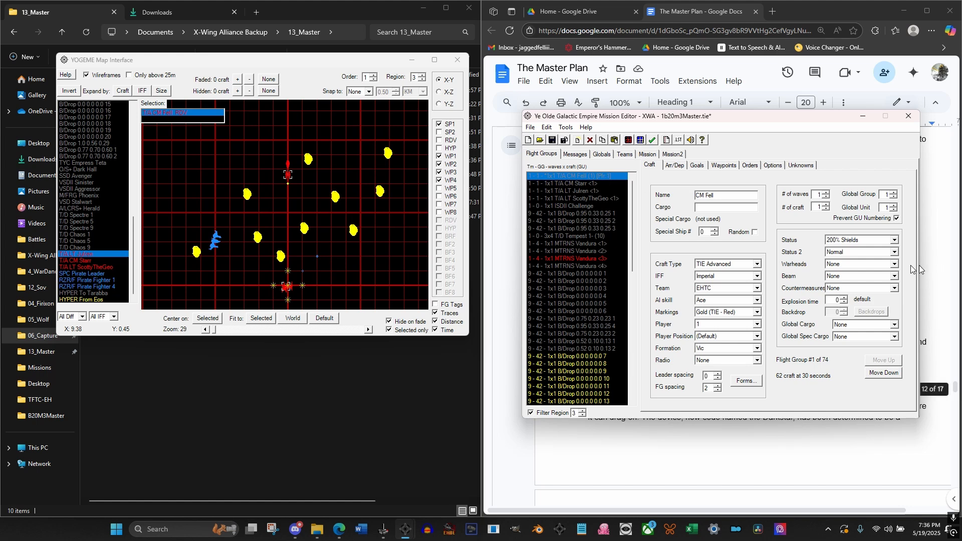
pyautogui.click(862, 264)
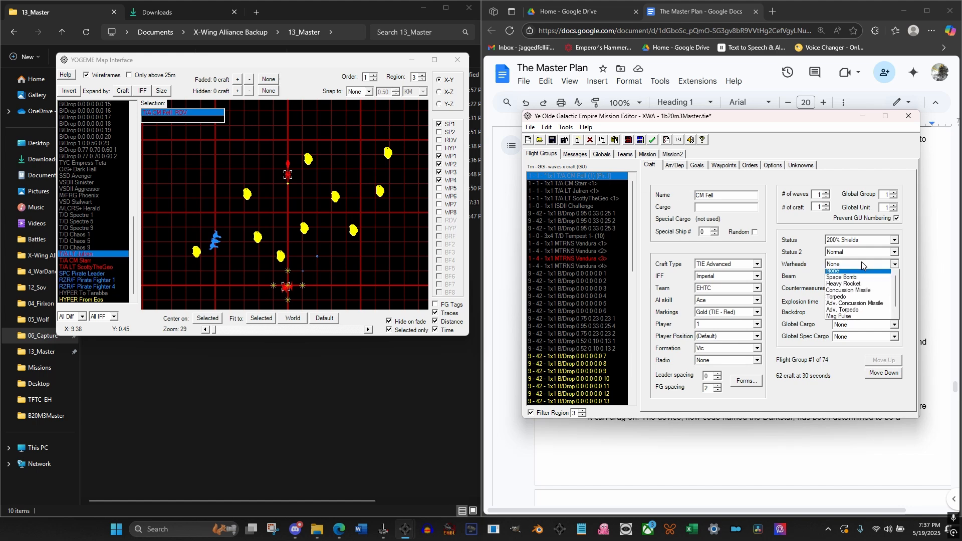
pyautogui.click(863, 306)
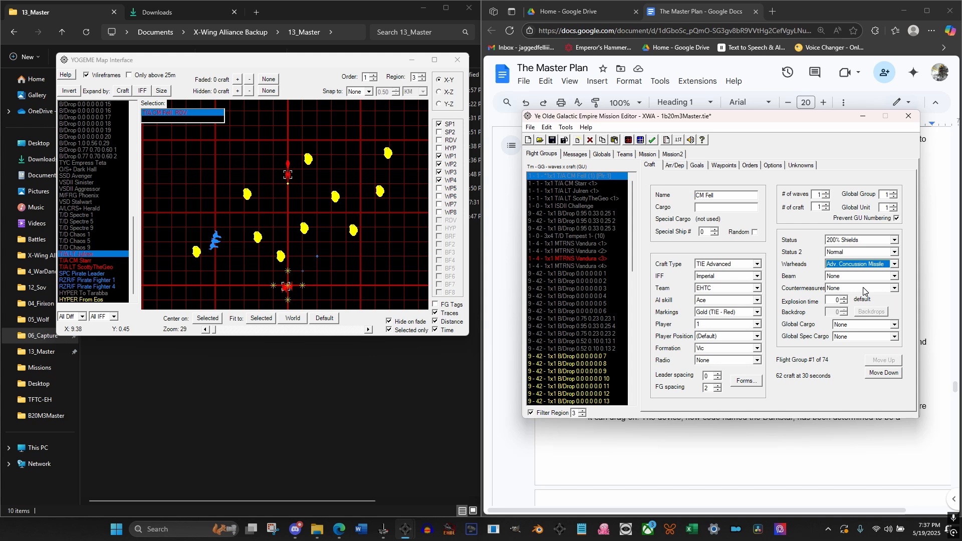
# Move the start points of the three T/A <2> flight groups on the region 3 map into formation around the third MTRNS Vandura
pyautogui.click(136, 240)
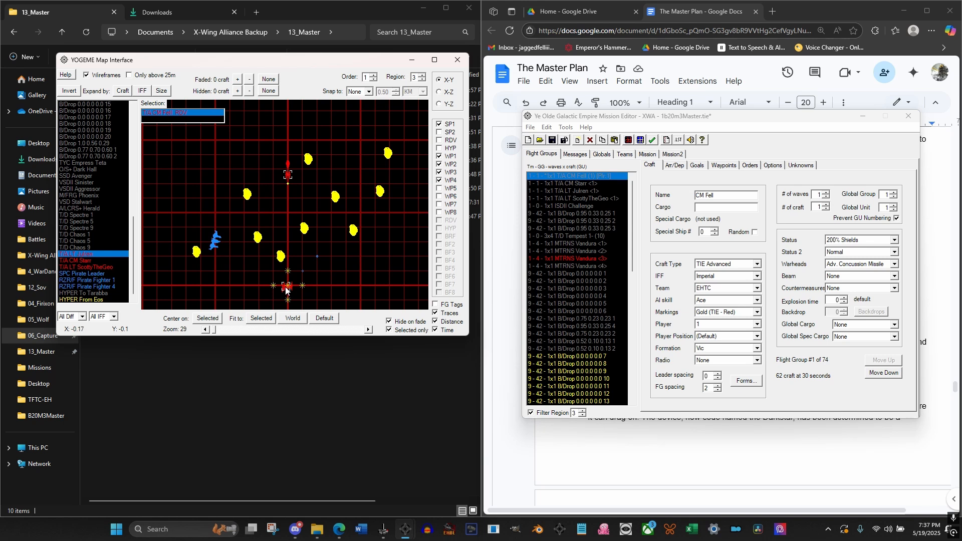
pyautogui.moveTo(285, 288)
pyautogui.mouseDown()
pyautogui.moveTo(269, 250)
pyautogui.moveTo(295, 167)
pyautogui.mouseUp()
pyautogui.moveTo(286, 288); pyautogui.dragTo(276, 165)
pyautogui.click(290, 287)
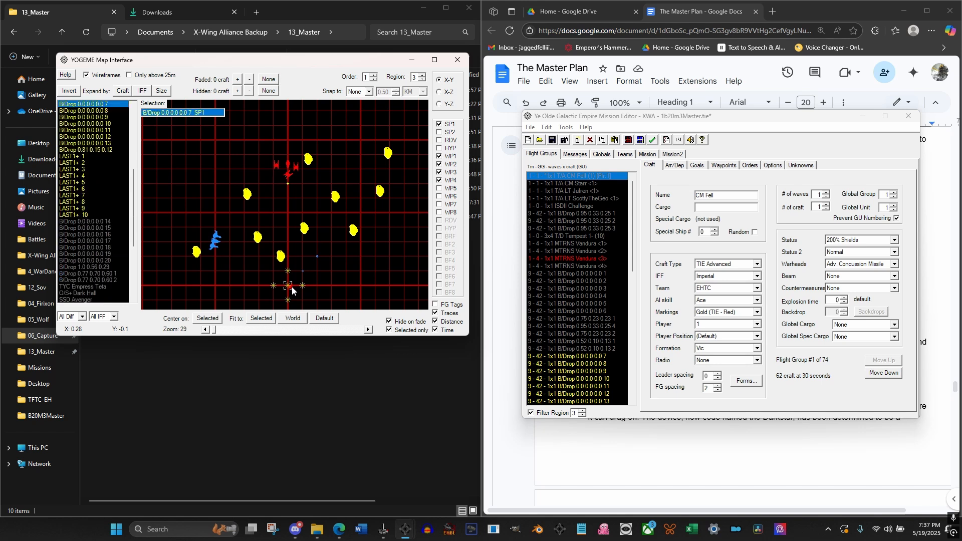
pyautogui.scroll(-6, 92, 269)
pyautogui.click(94, 267)
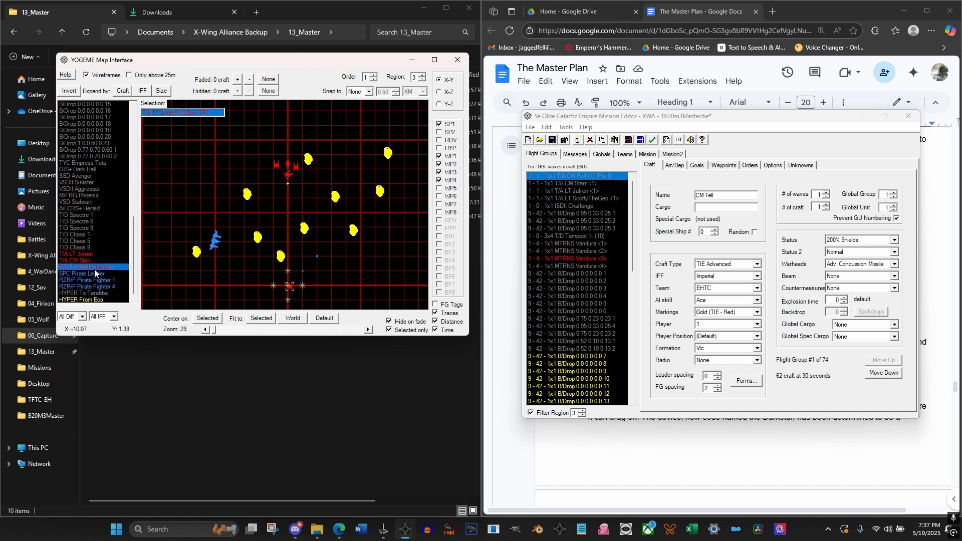
pyautogui.moveTo(290, 291)
pyautogui.mouseDown()
pyautogui.moveTo(295, 257)
pyautogui.moveTo(273, 160)
pyautogui.moveTo(289, 160)
pyautogui.mouseUp()
pyautogui.scroll(5, 290, 164)
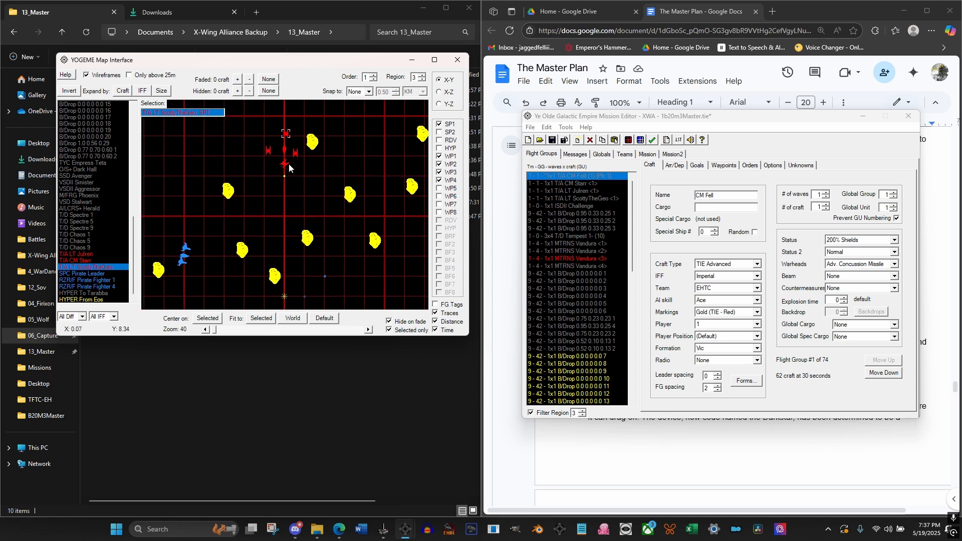
pyautogui.scroll(1, 297, 247)
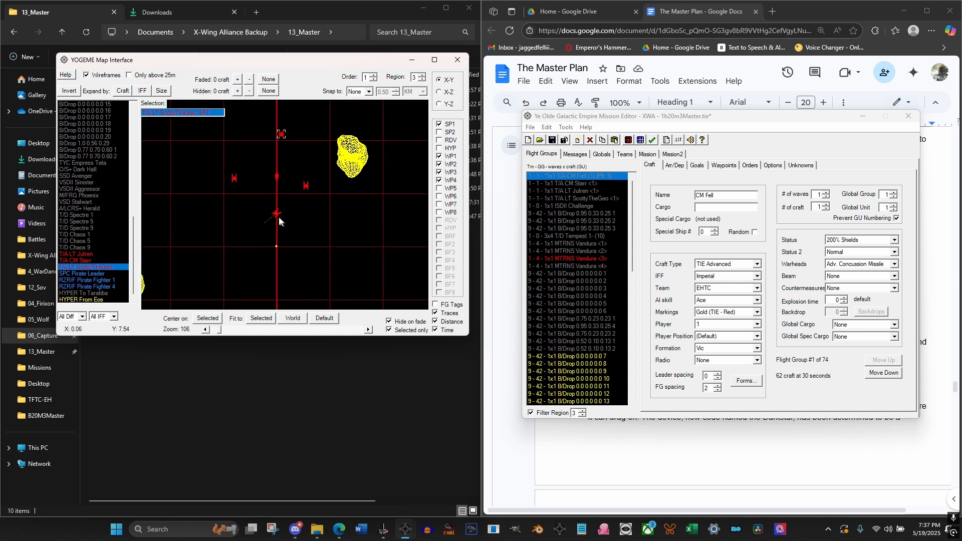
# Select the player's T/A flight group and examine its orders in regions 1 to 4, along with a <1> wingman's region 4 order
pyautogui.click(280, 214)
pyautogui.moveTo(131, 247); pyautogui.dragTo(132, 141)
pyautogui.click(87, 103)
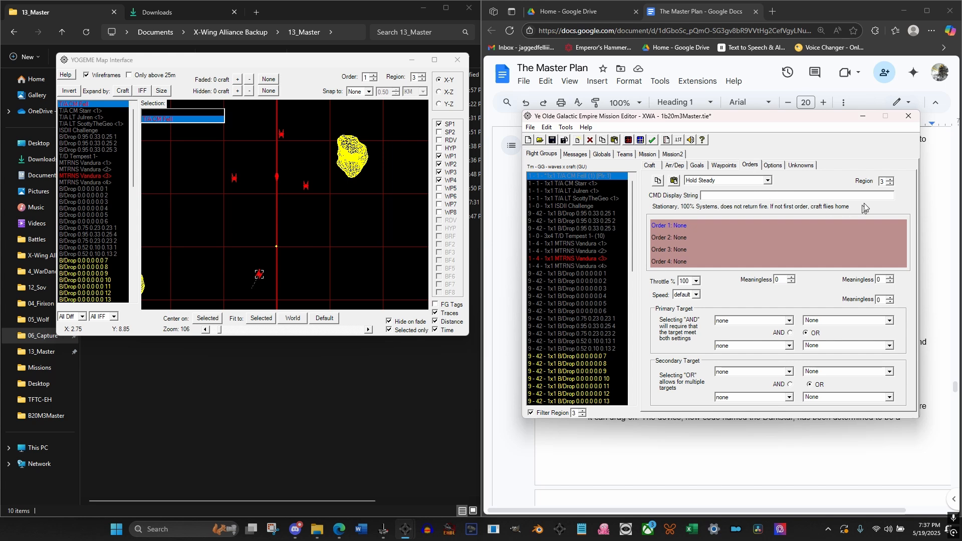
pyautogui.click(573, 184)
pyautogui.click(576, 176)
pyautogui.click(890, 184)
pyautogui.click(889, 187)
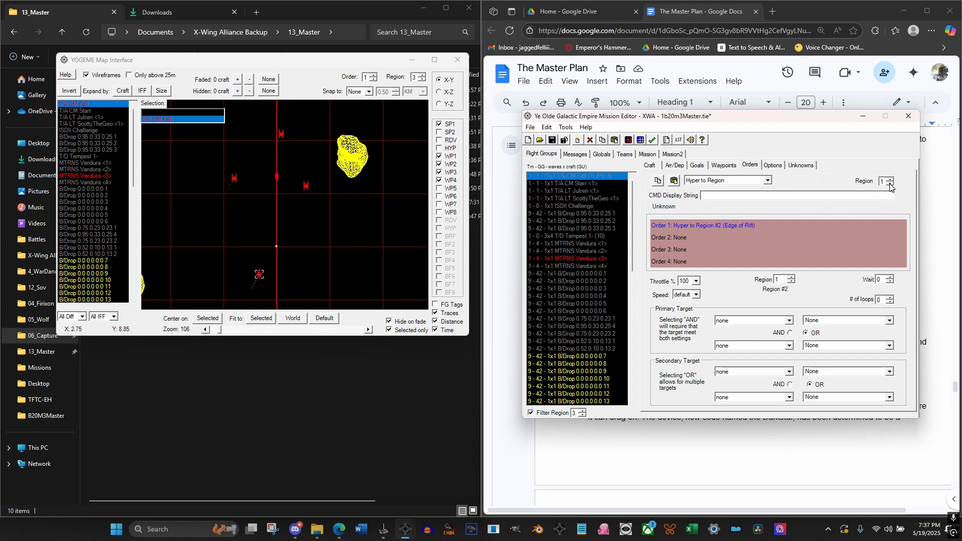
pyautogui.click(680, 238)
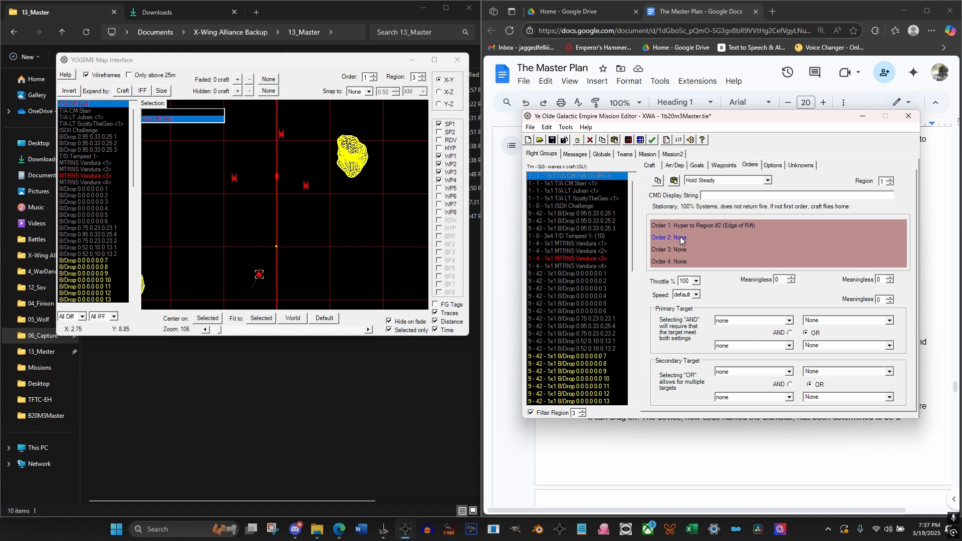
pyautogui.click(699, 227)
pyautogui.click(890, 179)
pyautogui.click(695, 227)
pyautogui.click(892, 180)
pyautogui.click(683, 238)
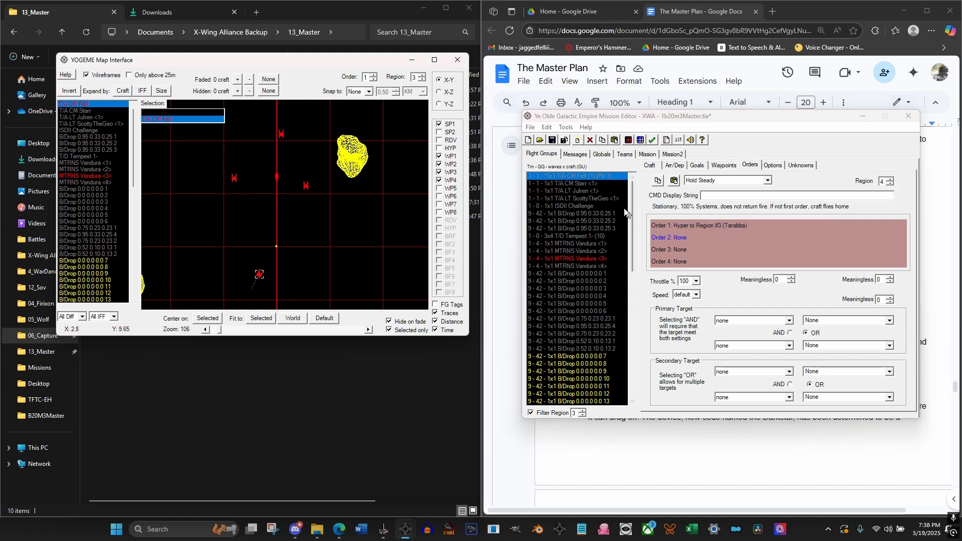
pyautogui.click(584, 193)
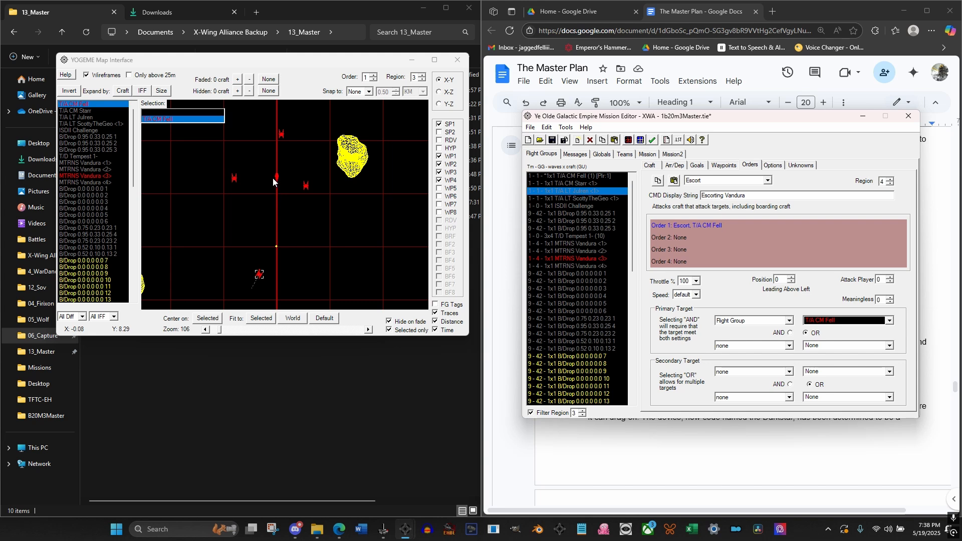
pyautogui.click(349, 68)
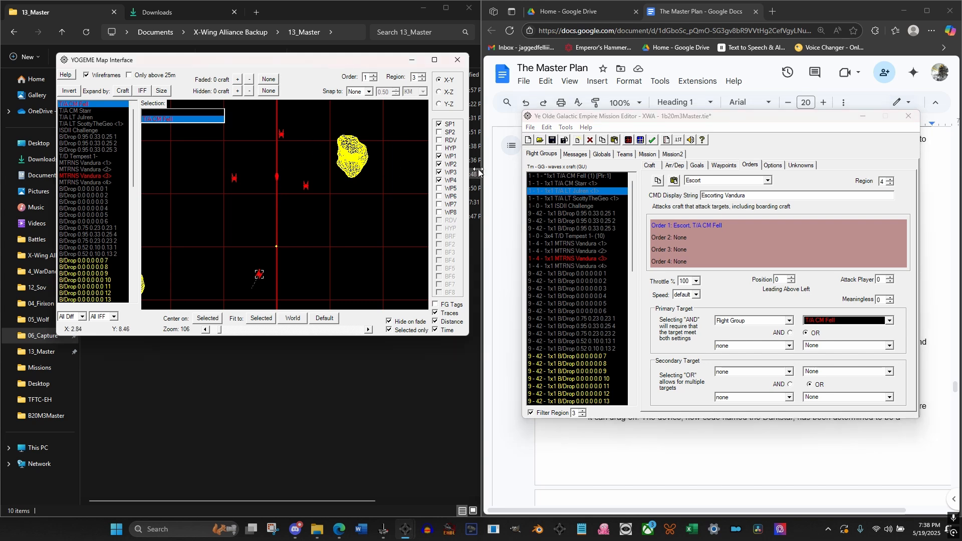
# Enable Waypoint 1 for Order 1 in region 3 of the player's T/A flight group and set its coordinates to 0, 0, 0
pyautogui.click(578, 177)
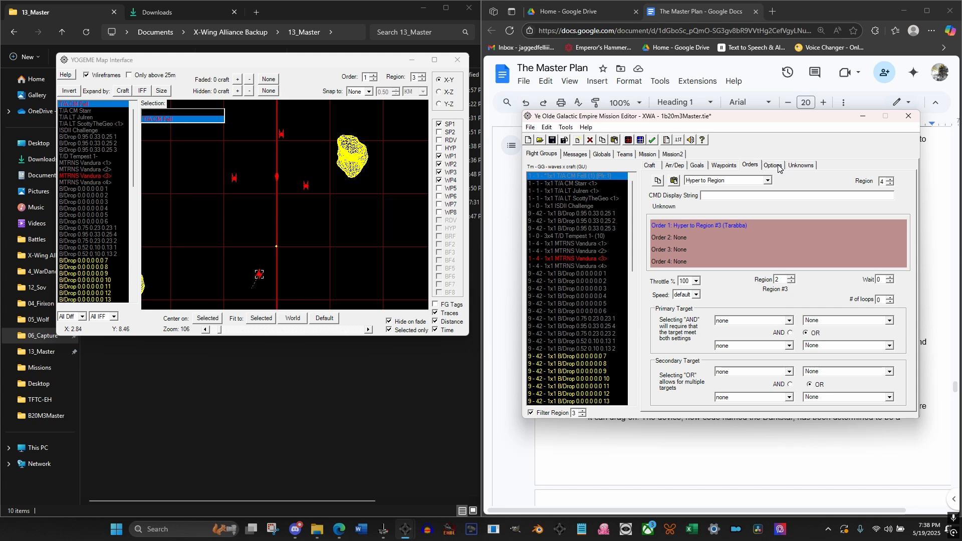
pyautogui.click(890, 183)
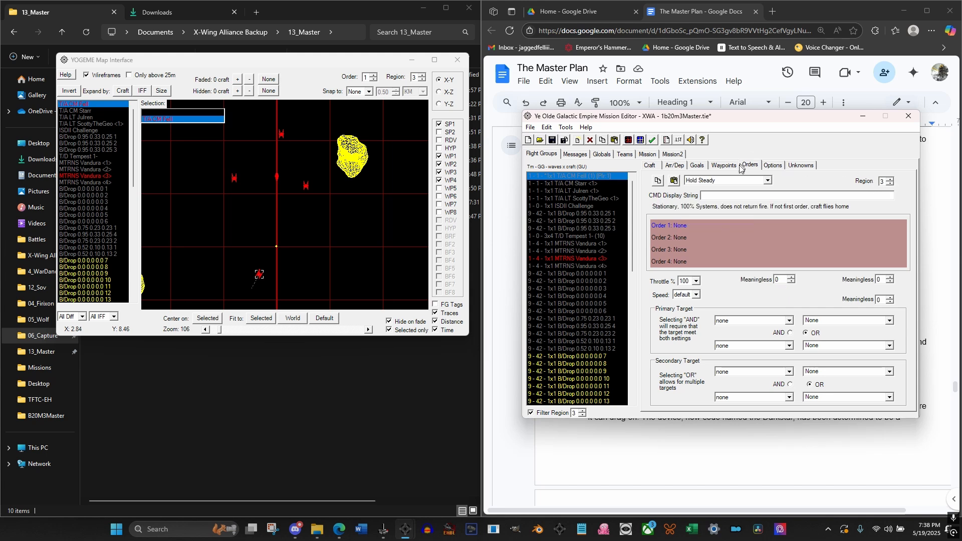
pyautogui.click(738, 167)
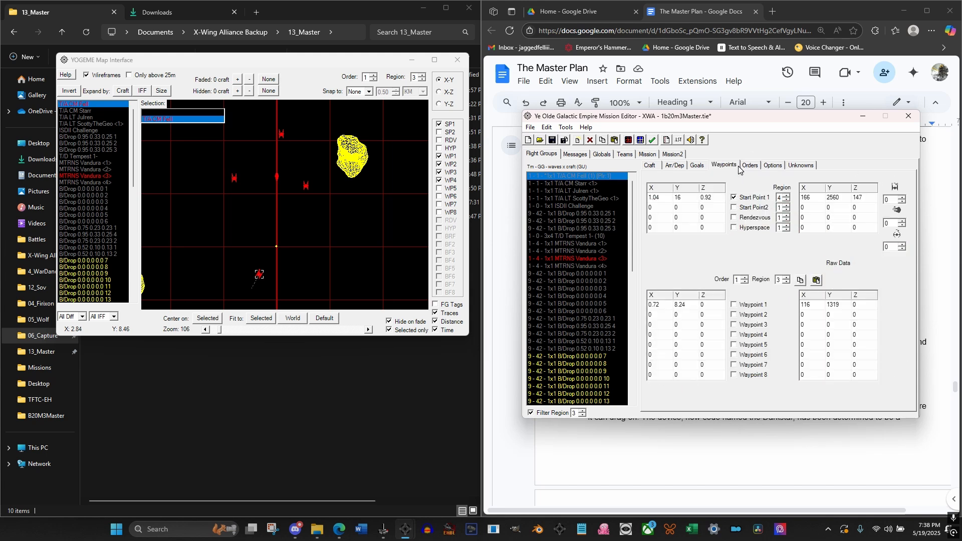
pyautogui.click(734, 305)
pyautogui.doubleClick(659, 306)
pyautogui.press('Tab')
pyautogui.write('0')
pyautogui.hotkey('shift', 'Tab')
pyautogui.click(670, 314)
pyautogui.click(302, 63)
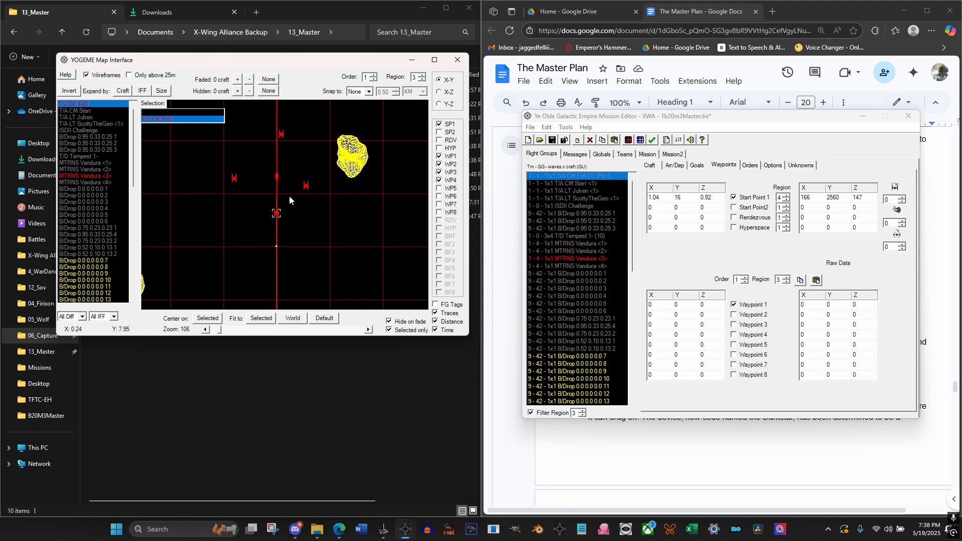
# Compare the player's T/A marker with the <2> wingmen on the region 3 map, including in the X-Z view
pyautogui.scroll(3, 290, 198)
pyautogui.scroll(-3, 289, 197)
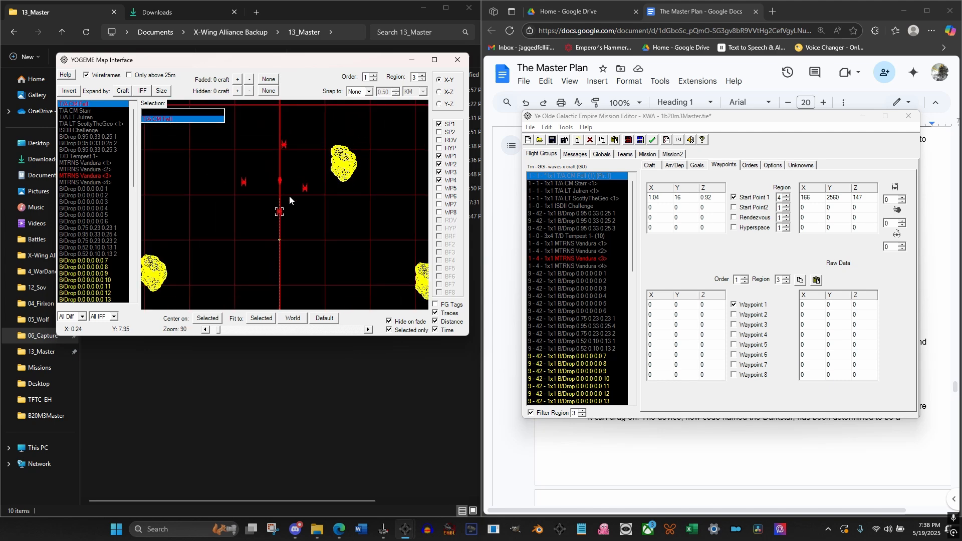
pyautogui.click(747, 166)
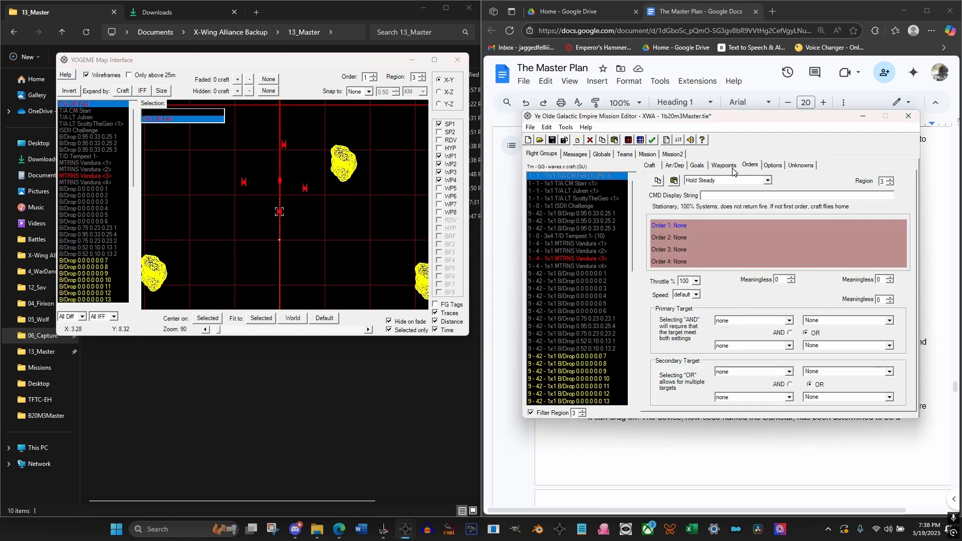
pyautogui.click(732, 171)
pyautogui.click(439, 92)
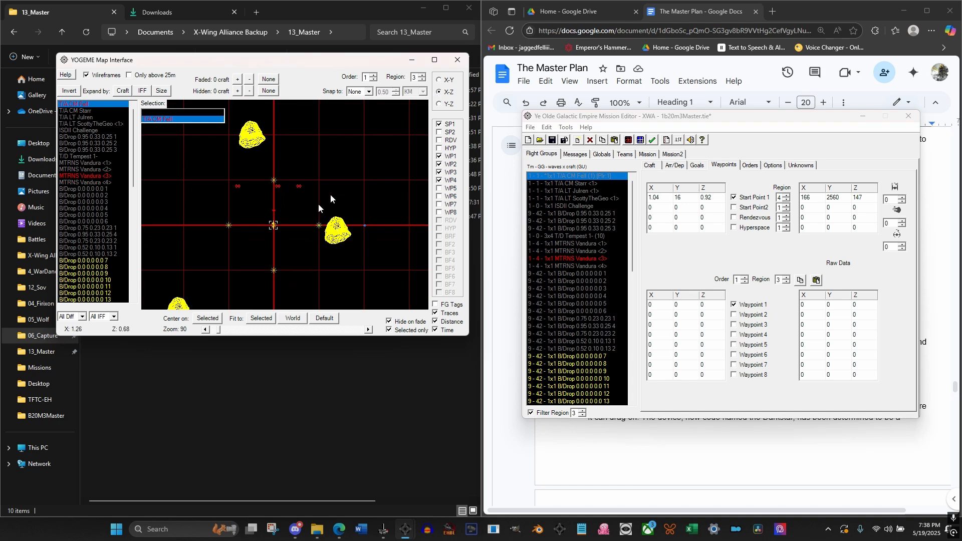
pyautogui.scroll(4, 276, 221)
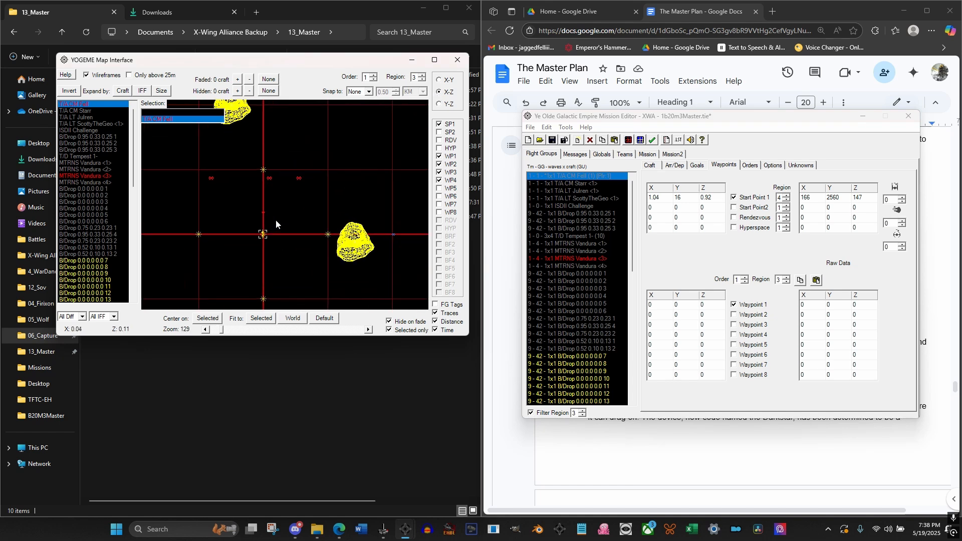
# Lower the three T/A <2> start points in the X-Z view of the region 3 map to Z about 0.08, -0.09 and -0.1
pyautogui.moveTo(261, 169); pyautogui.dragTo(270, 242)
pyautogui.click(300, 170)
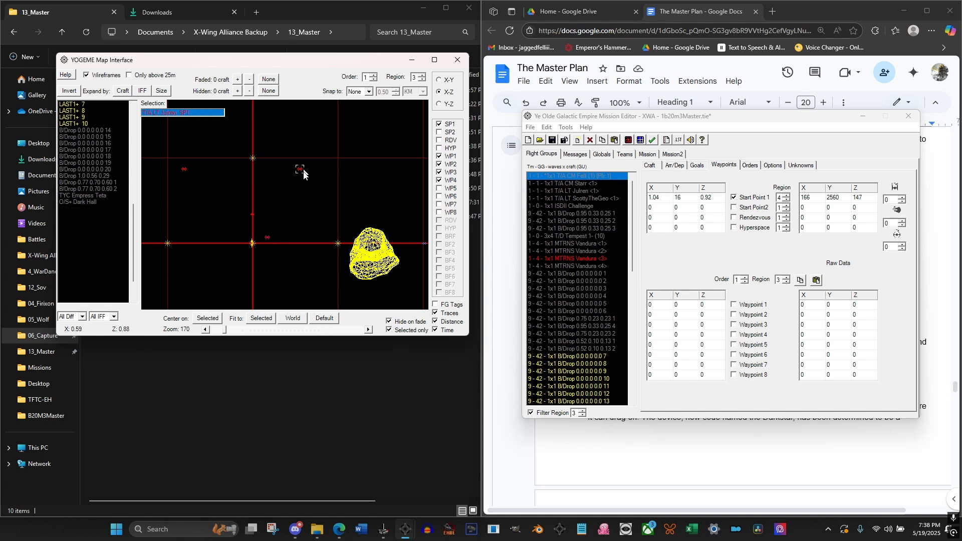
pyautogui.moveTo(304, 174)
pyautogui.mouseDown()
pyautogui.moveTo(302, 249)
pyautogui.moveTo(282, 249)
pyautogui.mouseUp()
pyautogui.click(183, 171)
pyautogui.moveTo(184, 174)
pyautogui.mouseDown()
pyautogui.moveTo(214, 255)
pyautogui.moveTo(228, 254)
pyautogui.mouseUp()
# In the X-Y view, center MTRNS Vandura <3> at about 0, 8.68 and adjust two T/A <2> wingmen to about -0.33, 8.11 and -0.01, 8.37
pyautogui.click(440, 80)
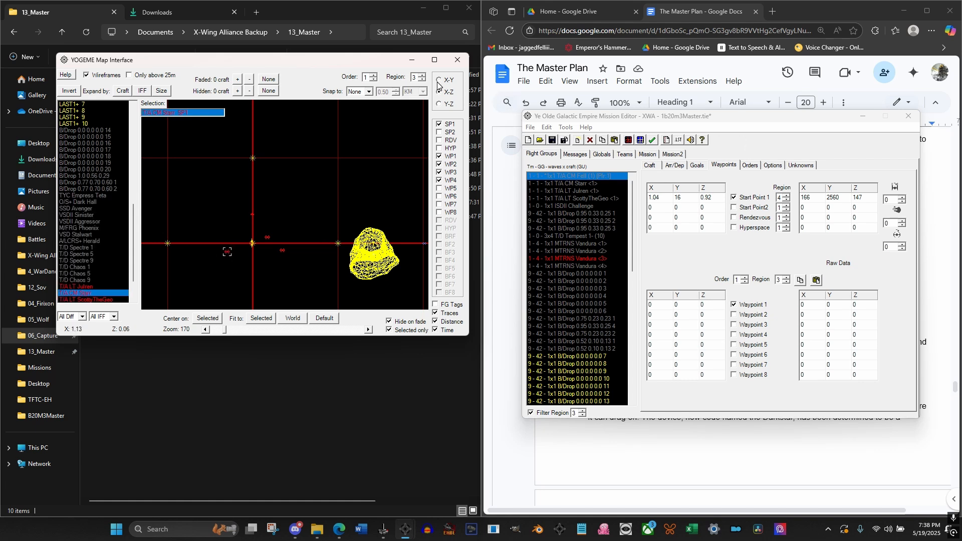
pyautogui.moveTo(360, 206); pyautogui.dragTo(333, 202)
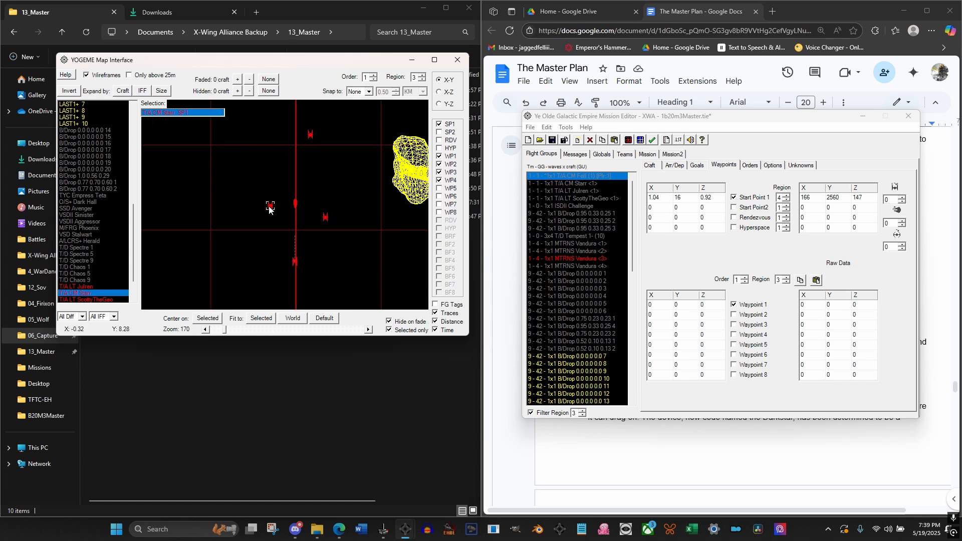
pyautogui.moveTo(269, 209); pyautogui.dragTo(267, 224)
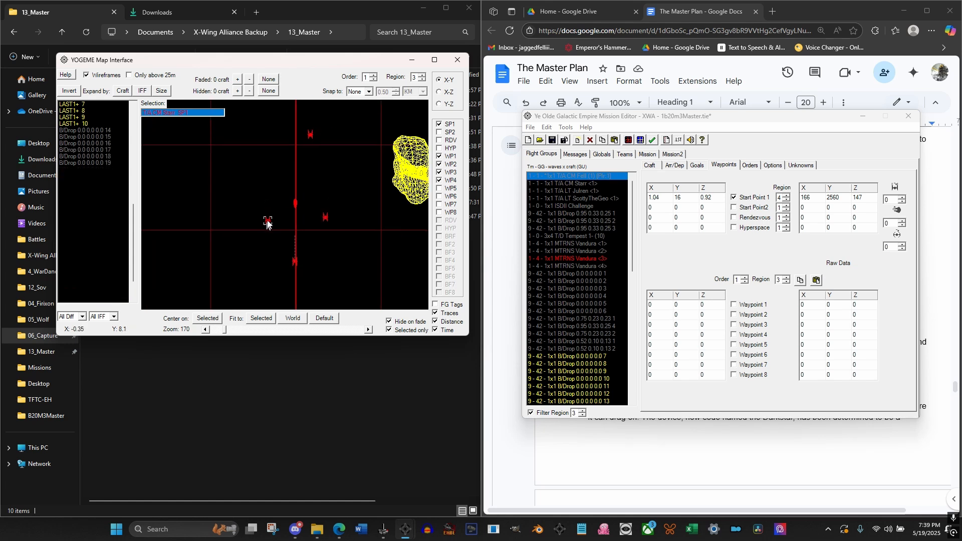
pyautogui.moveTo(310, 131)
pyautogui.mouseDown()
pyautogui.moveTo(296, 216)
pyautogui.moveTo(295, 174)
pyautogui.mouseUp()
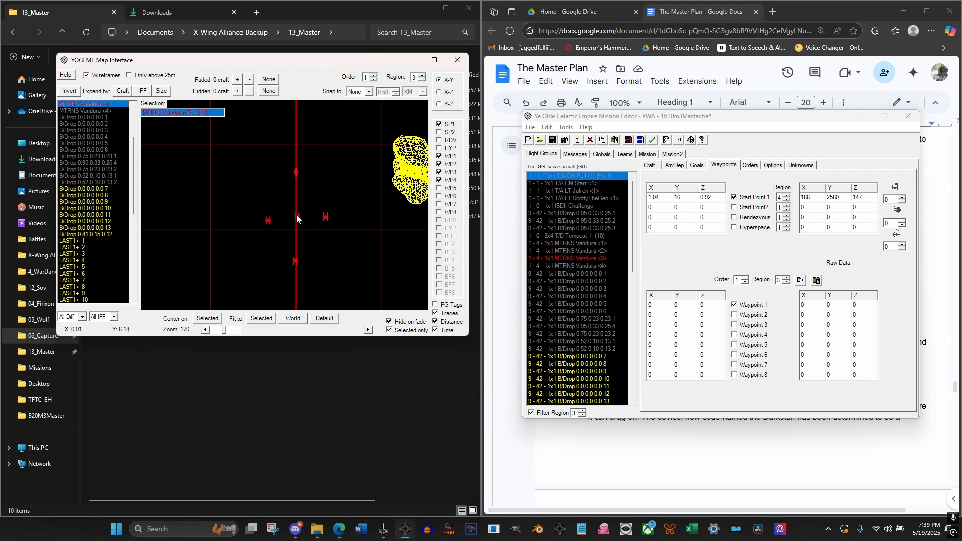
pyautogui.moveTo(296, 213); pyautogui.dragTo(296, 206)
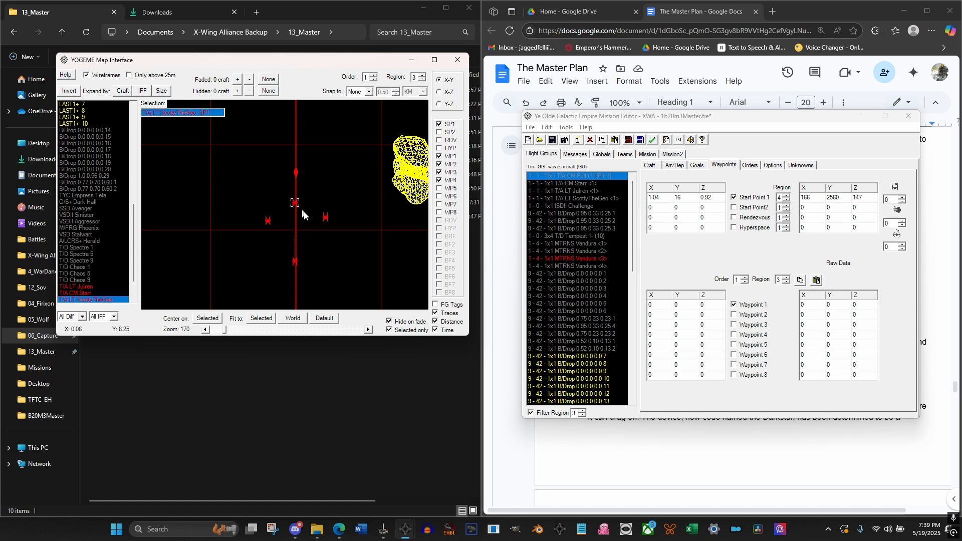
pyautogui.moveTo(314, 184); pyautogui.dragTo(309, 195)
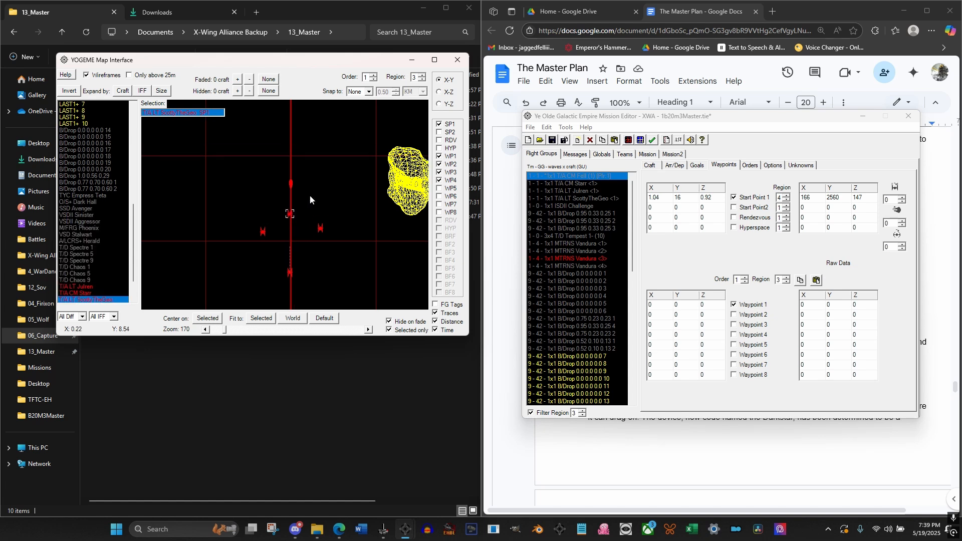
pyautogui.scroll(1, 308, 210)
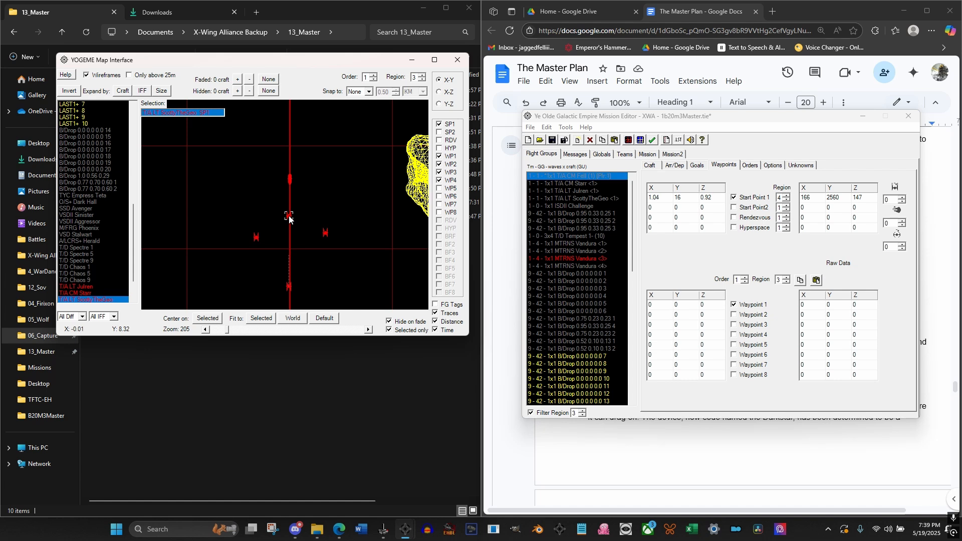
pyautogui.moveTo(289, 211); pyautogui.dragTo(289, 212)
# Enable Waypoint 1 for Order 1 in region 3 on each of the three T/A <2> flight groups
pyautogui.moveTo(632, 260); pyautogui.dragTo(634, 408)
pyautogui.click(585, 349)
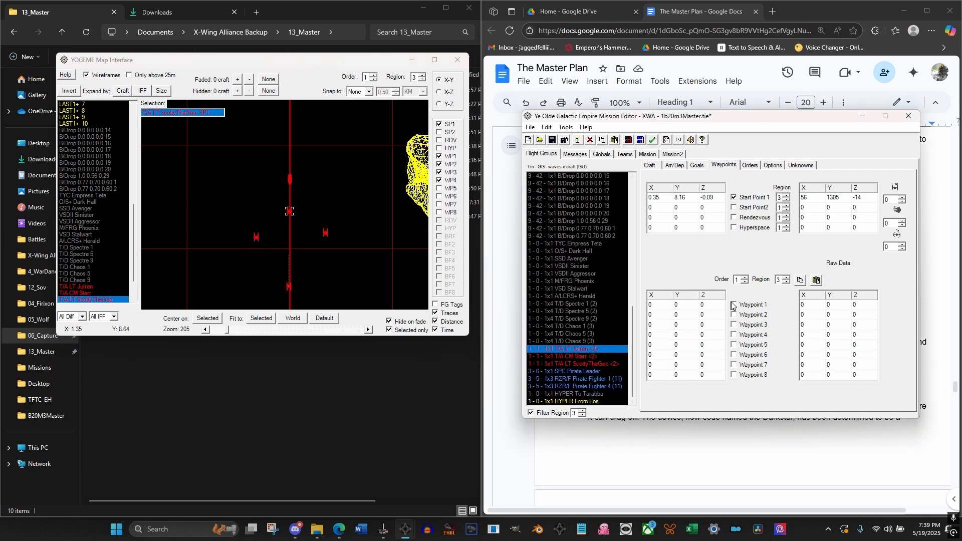
pyautogui.click(596, 357)
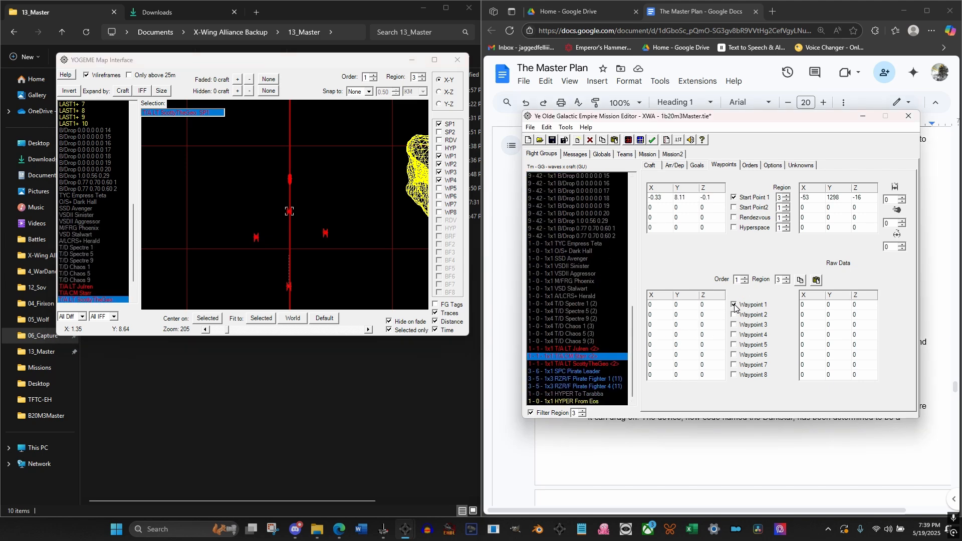
pyautogui.click(608, 363)
pyautogui.click(733, 304)
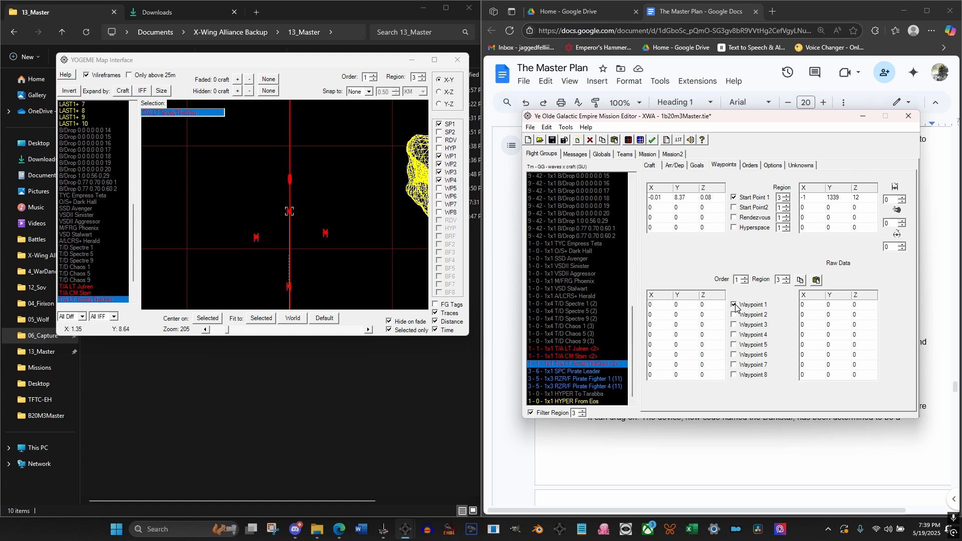
# Set Waypoint 1 of MTRNS Vandura <3> for Order 1 in region 3 to 0, 0, 0 and enable it
pyautogui.moveTo(632, 316); pyautogui.dragTo(632, 204)
pyautogui.click(582, 239)
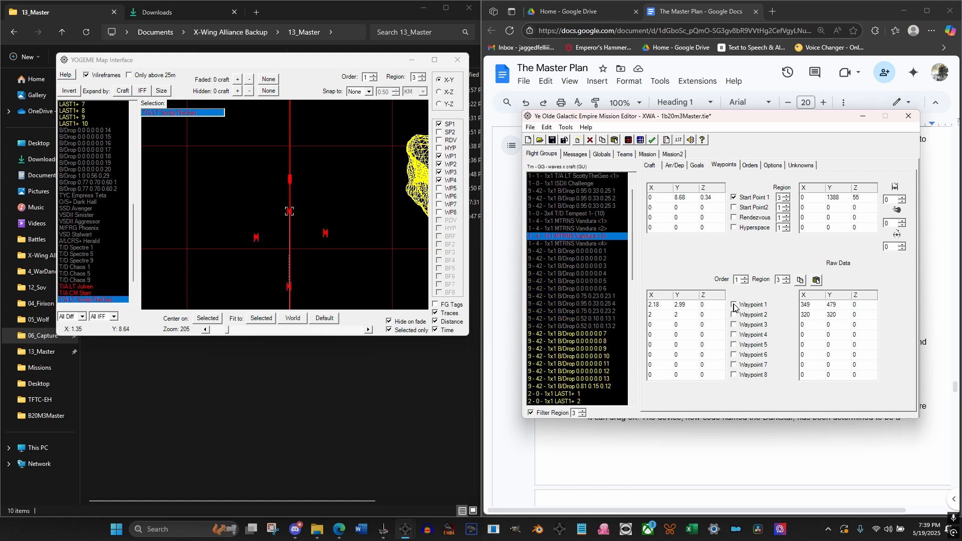
pyautogui.click(690, 307)
pyautogui.write('0')
pyautogui.click(666, 304)
pyautogui.write('0')
pyautogui.click(733, 305)
pyautogui.click(323, 193)
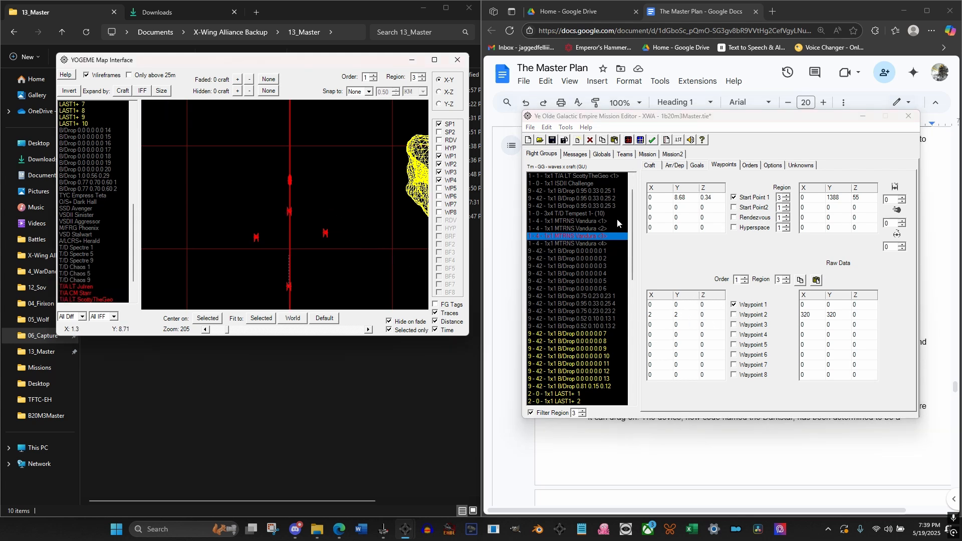
# Check the arrival settings of the T/A <1> wingmen with the region 4 filter, and set MTRNS Vandura <4> as mission craft
pyautogui.click(675, 166)
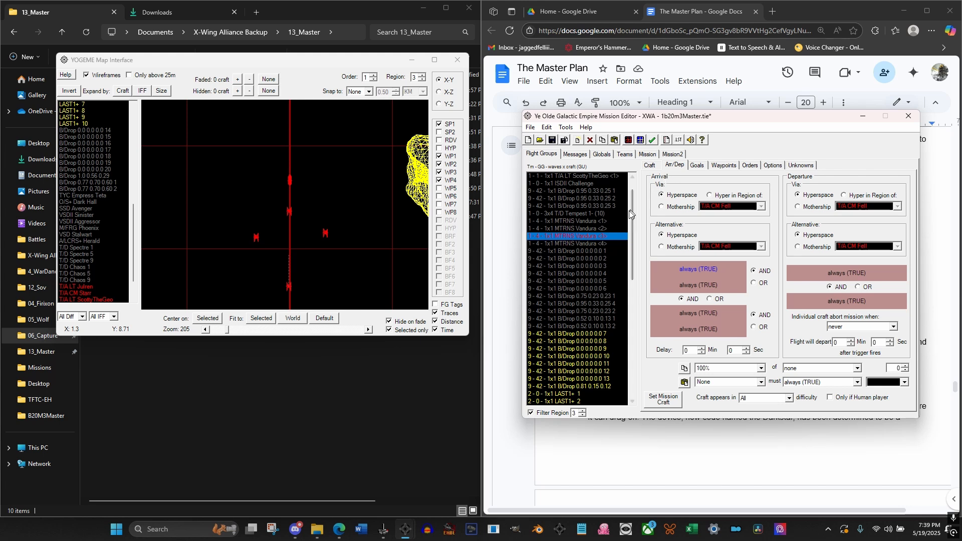
pyautogui.moveTo(631, 232)
pyautogui.mouseDown()
pyautogui.moveTo(631, 241)
pyautogui.moveTo(629, 215)
pyautogui.mouseUp()
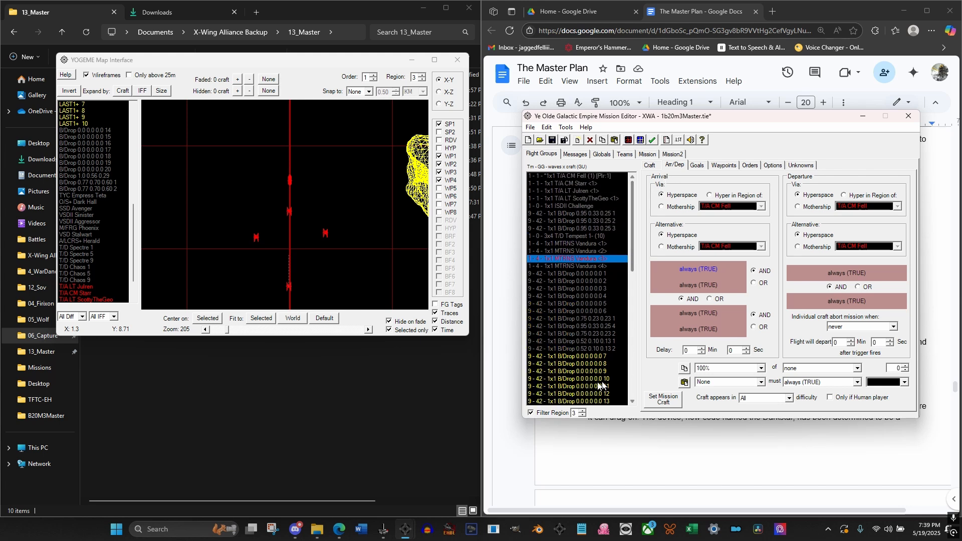
pyautogui.click(581, 411)
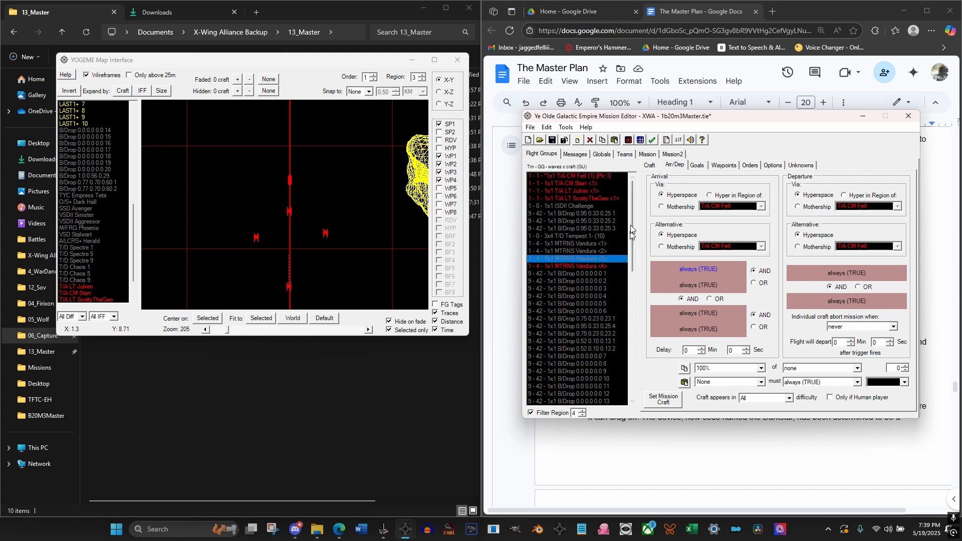
pyautogui.click(576, 183)
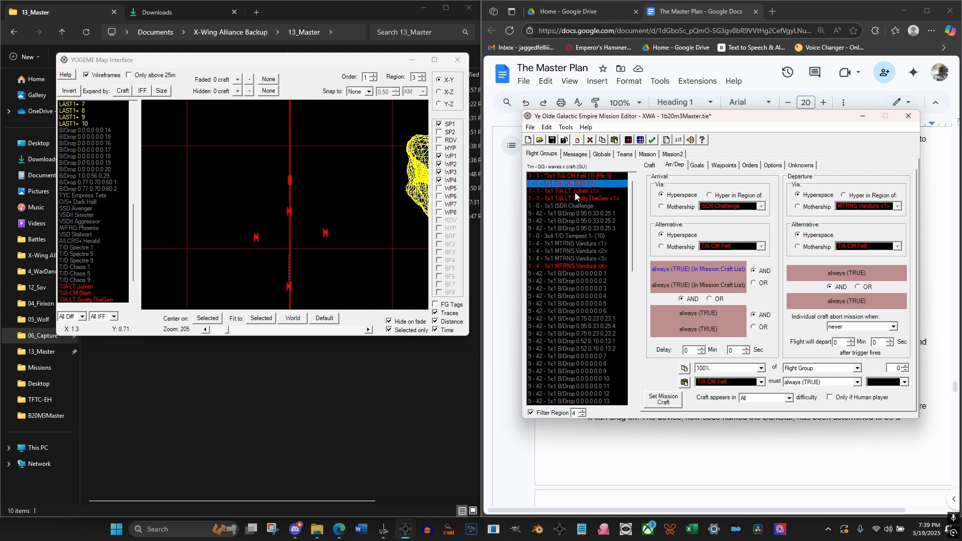
pyautogui.click(575, 191)
pyautogui.click(573, 197)
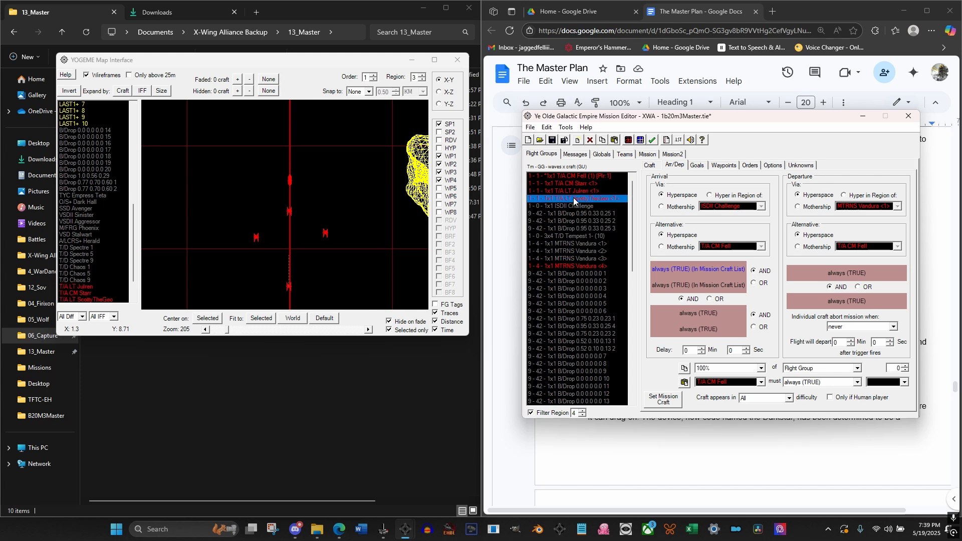
pyautogui.click(575, 266)
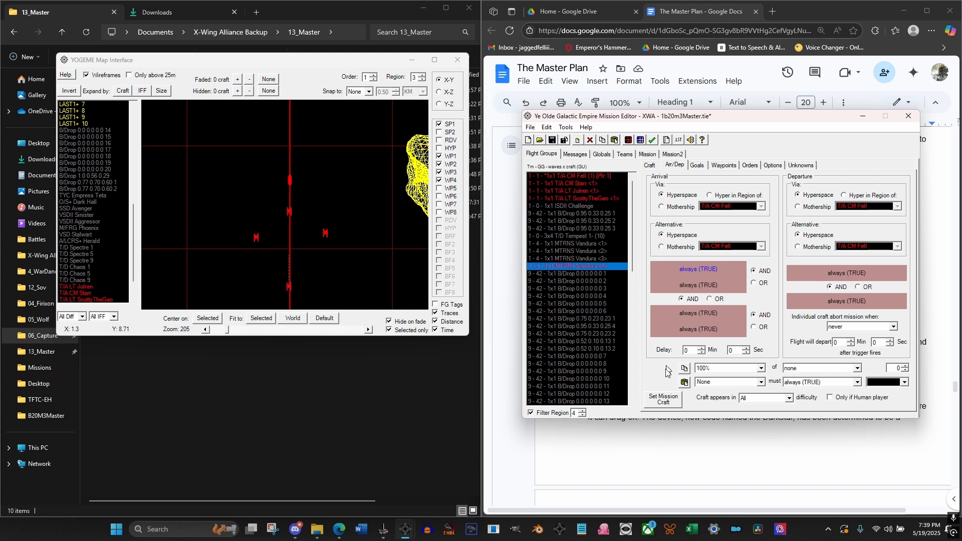
pyautogui.click(669, 401)
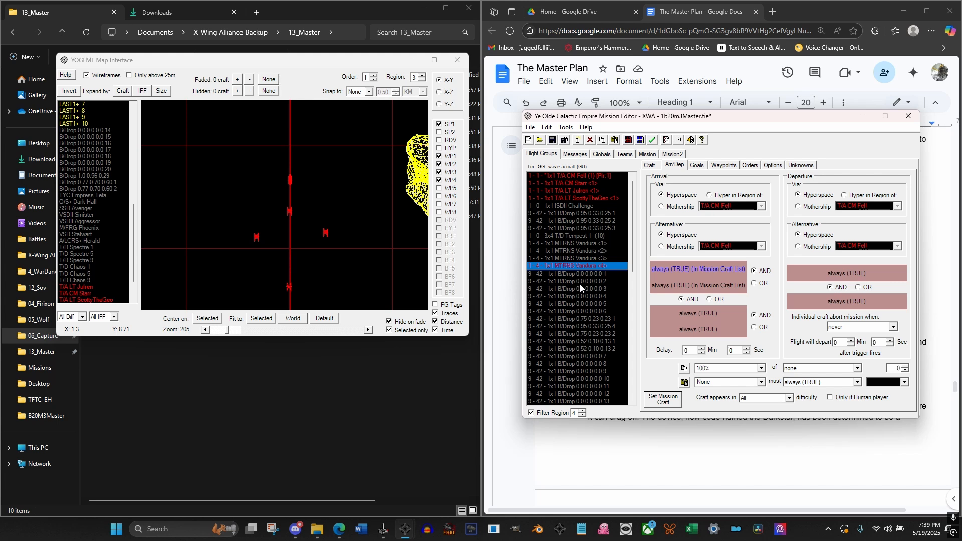
# Check the arrival triggers of the player's T/A flight group and review the Mission Craft List
pyautogui.click(574, 177)
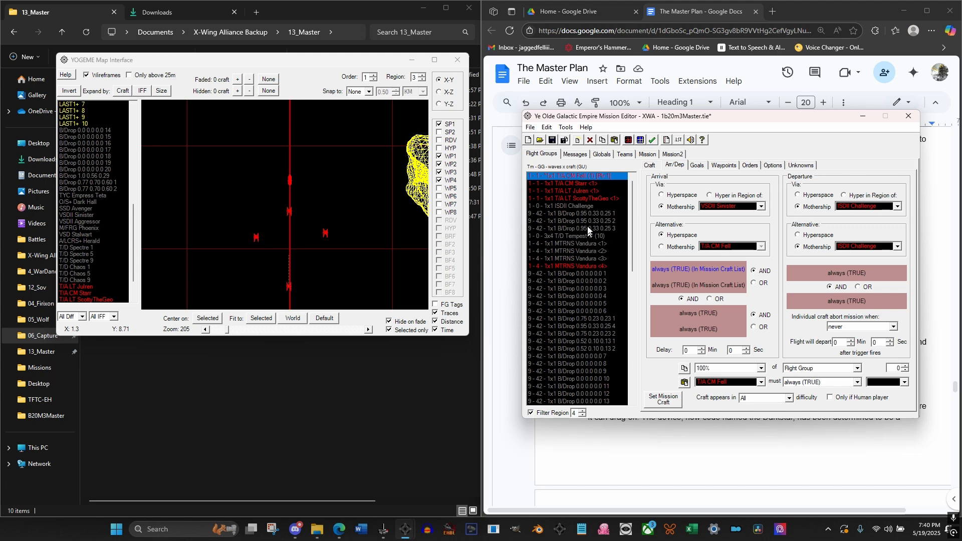
pyautogui.click(566, 127)
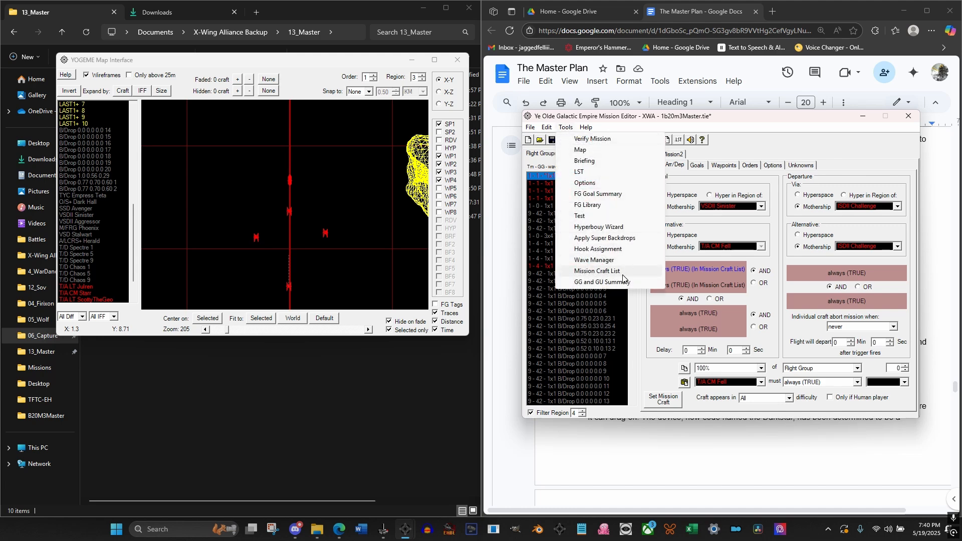
pyautogui.click(597, 271)
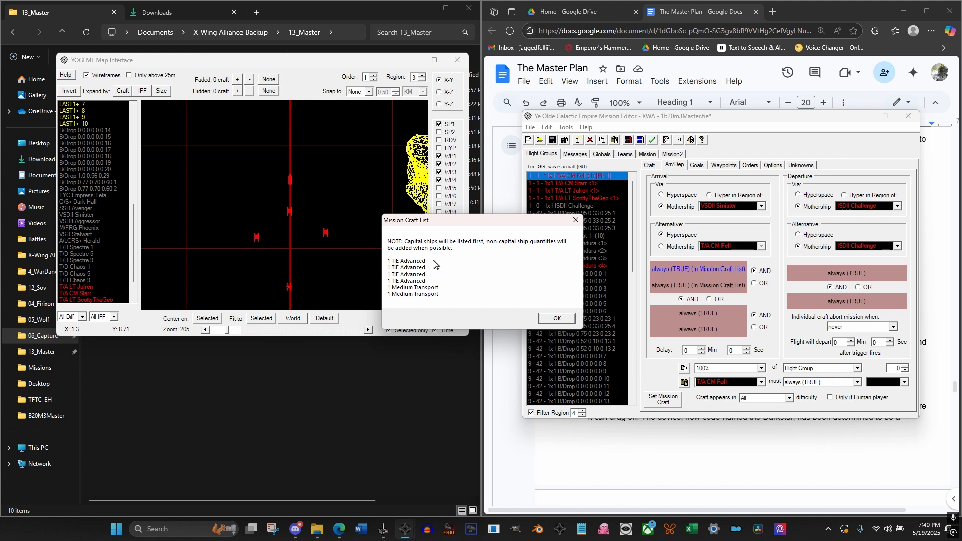
pyautogui.click(553, 317)
# Clear the Mission Craft List entries from the arrival triggers of MTRNS Vandura <1>, and check Vandura <2> and <3> for the same entries
pyautogui.click(588, 244)
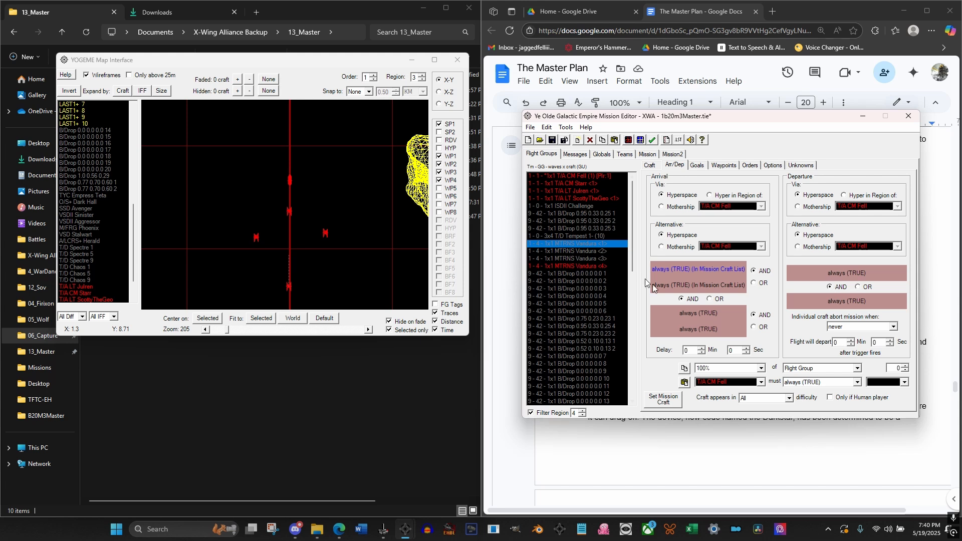
pyautogui.click(689, 313)
pyautogui.doubleClick(704, 285)
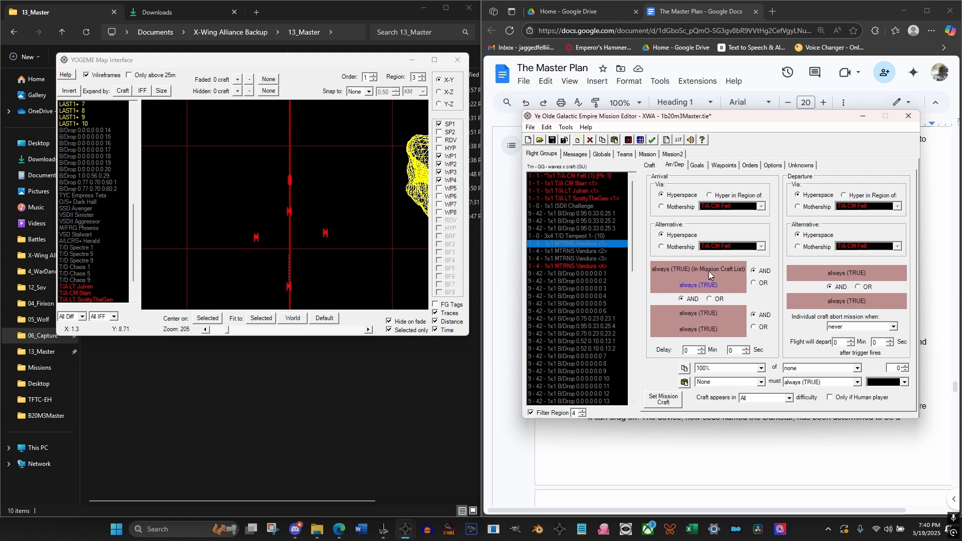
pyautogui.doubleClick(713, 264)
pyautogui.click(575, 258)
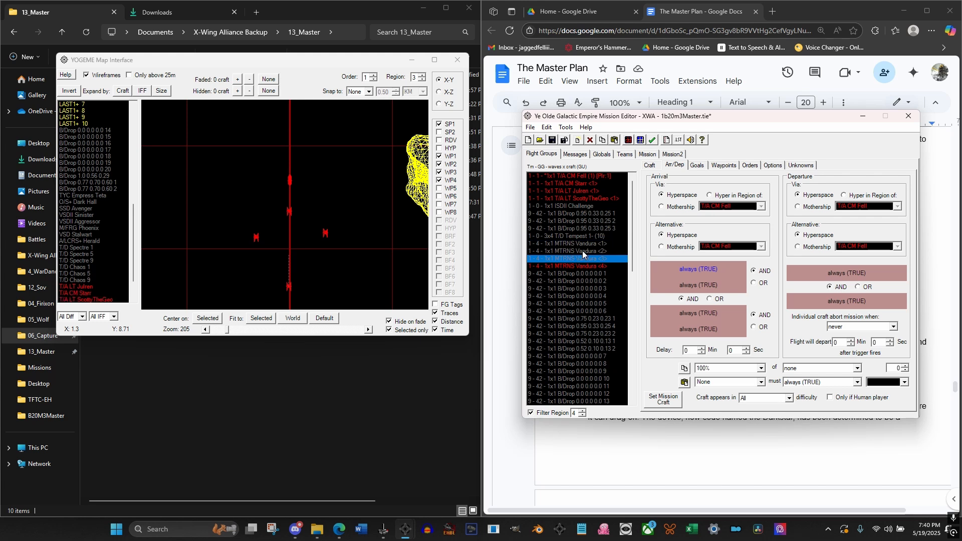
pyautogui.click(582, 250)
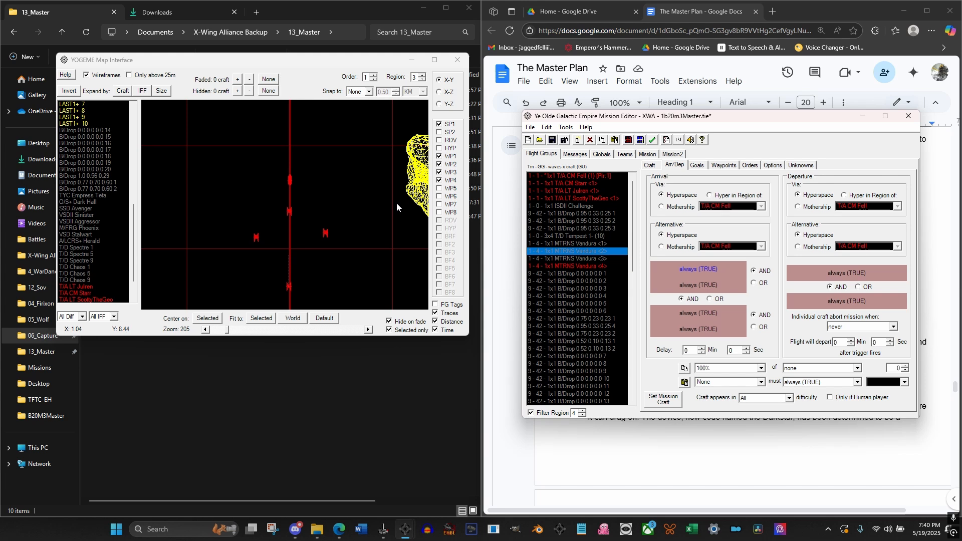
# Change the arrival trigger region to Tarabba for all three T/A <2> flight groups, using the region 3 filter
pyautogui.click(582, 416)
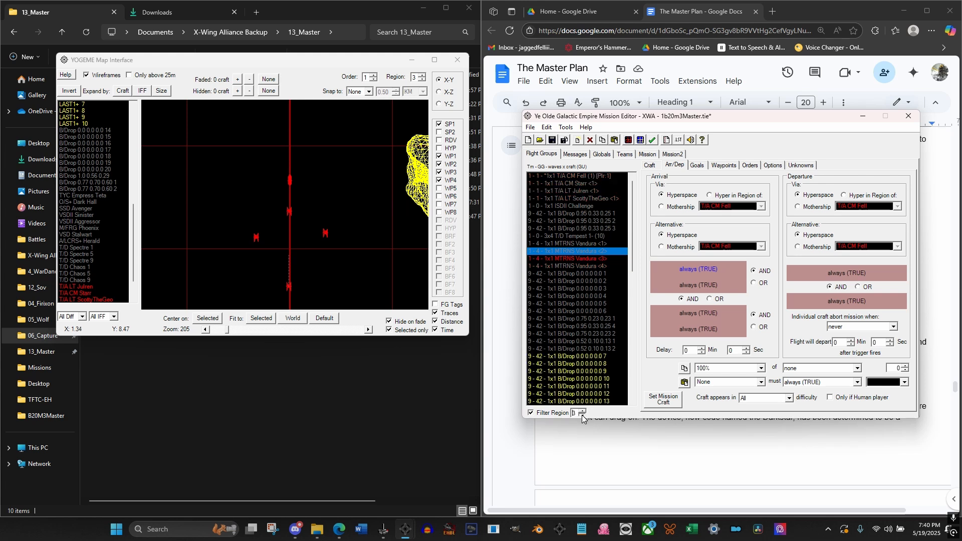
pyautogui.moveTo(630, 244); pyautogui.dragTo(631, 385)
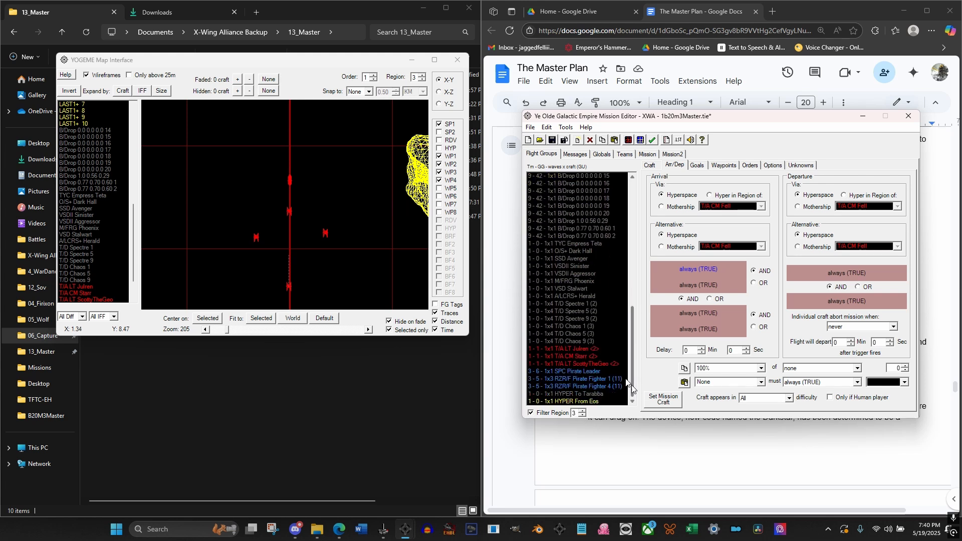
pyautogui.click(573, 350)
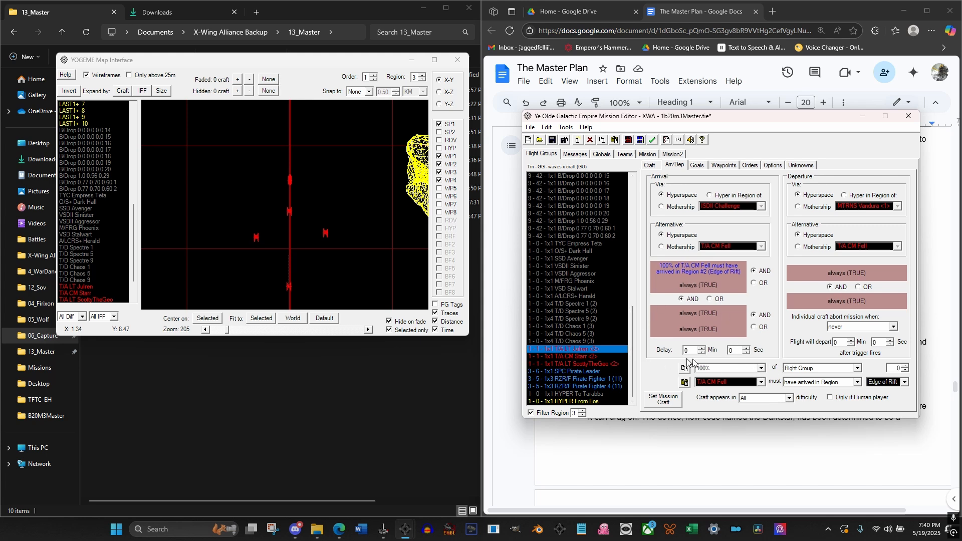
pyautogui.click(882, 384)
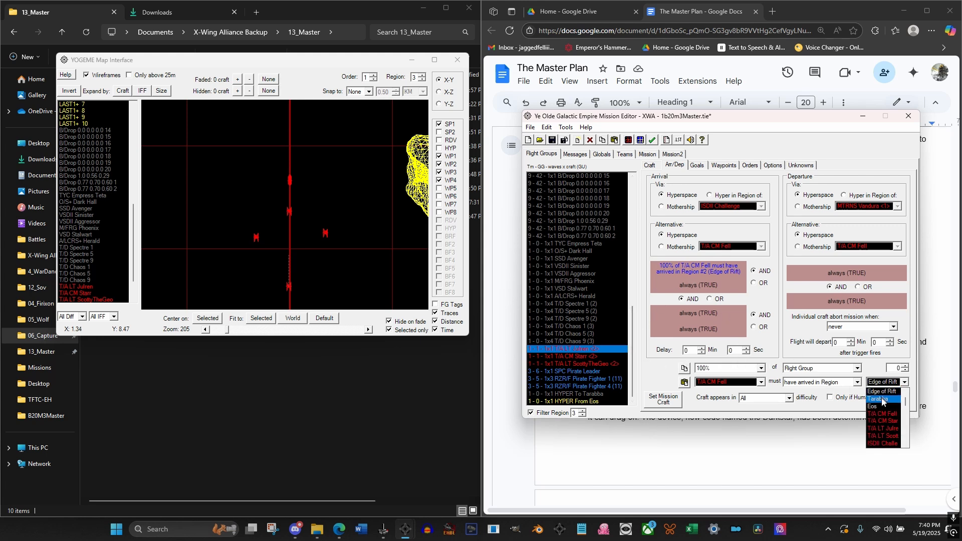
pyautogui.click(881, 399)
pyautogui.click(584, 356)
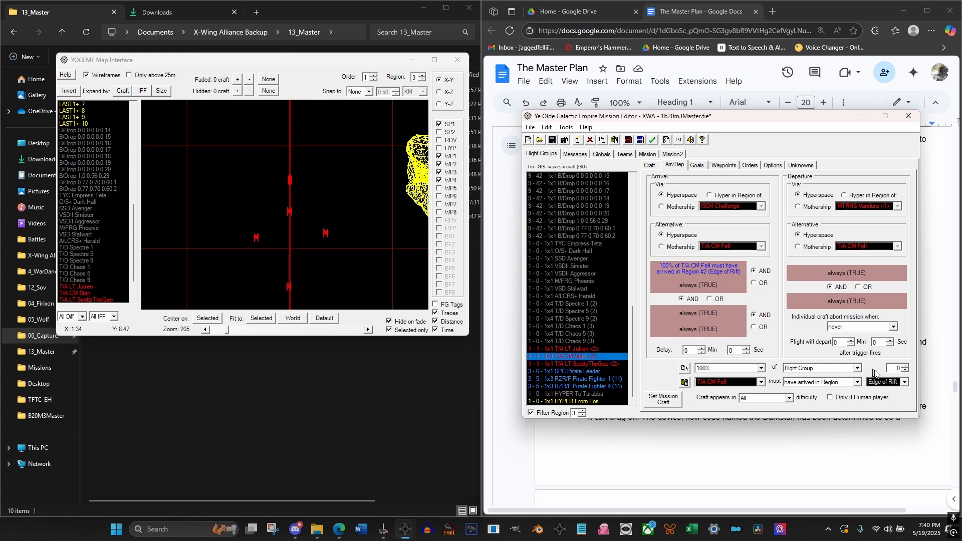
pyautogui.click(881, 382)
pyautogui.click(881, 399)
pyautogui.click(594, 363)
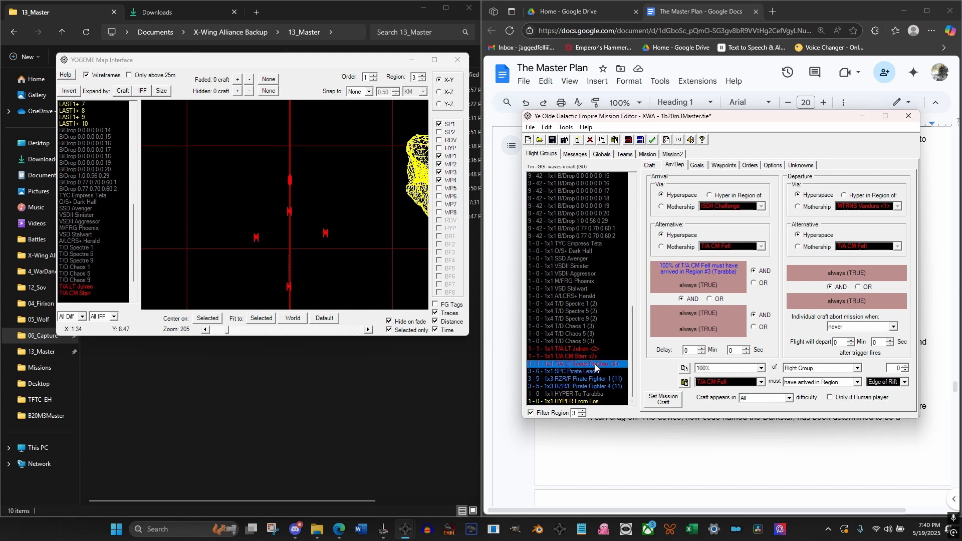
pyautogui.click(882, 382)
pyautogui.click(884, 400)
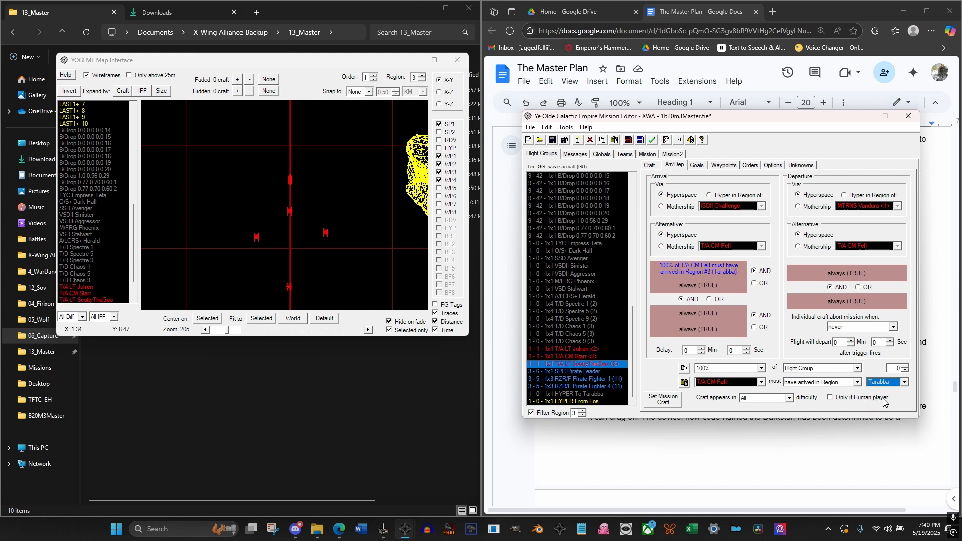
pyautogui.click(561, 350)
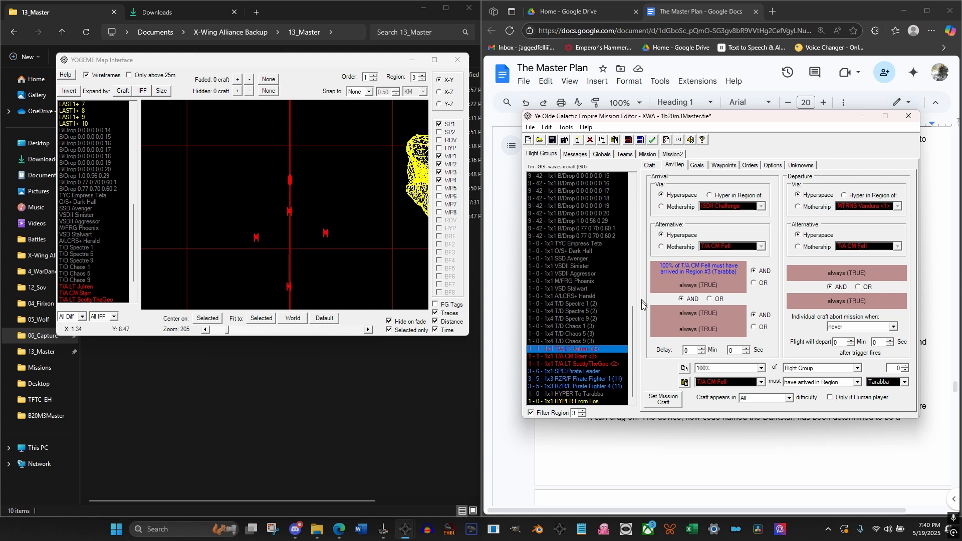
# Check the arrival trigger of MTRNS Vandura <3>, and review the triggers of the mission messages from #3 through #8
pyautogui.scroll(13, 603, 331)
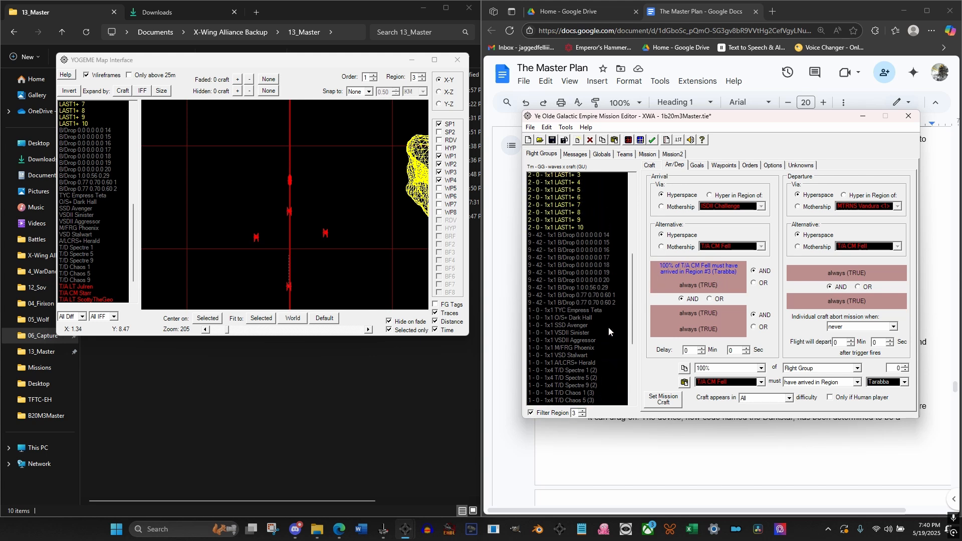
pyautogui.click(593, 229)
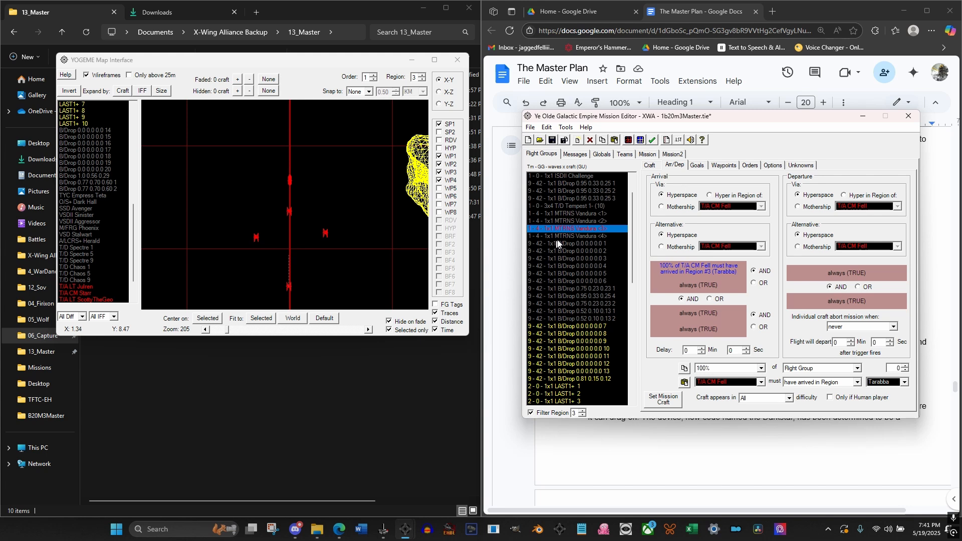
pyautogui.click(595, 156)
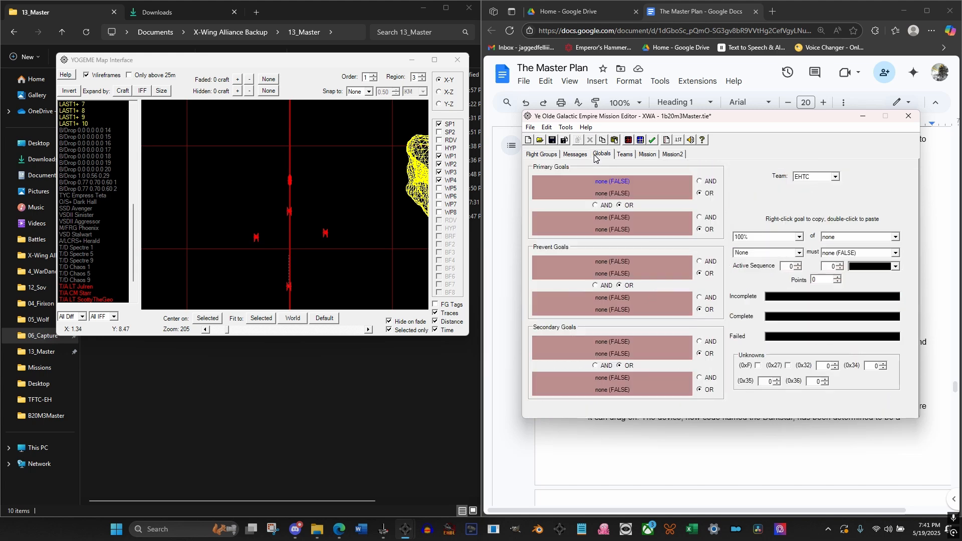
pyautogui.click(580, 156)
pyautogui.click(573, 183)
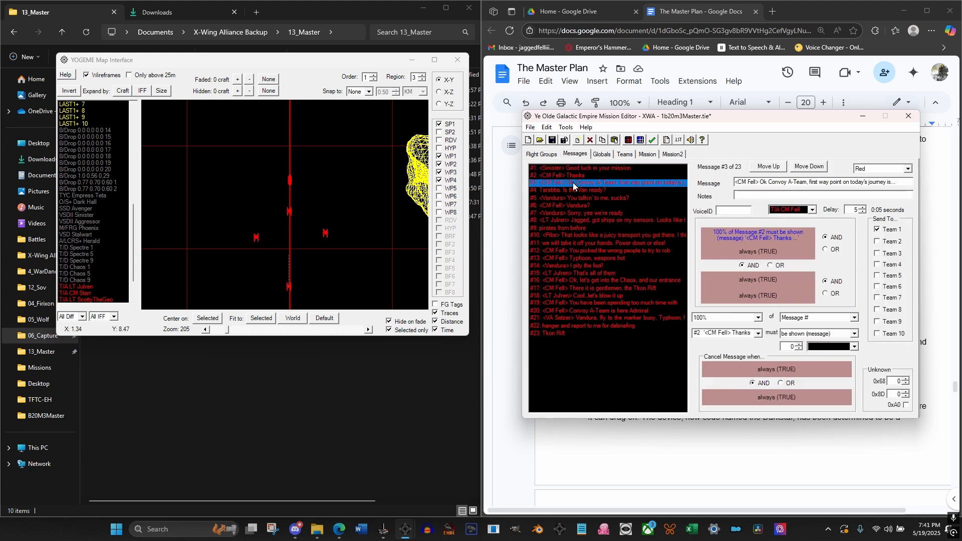
pyautogui.click(579, 199)
pyautogui.click(580, 205)
pyautogui.click(584, 214)
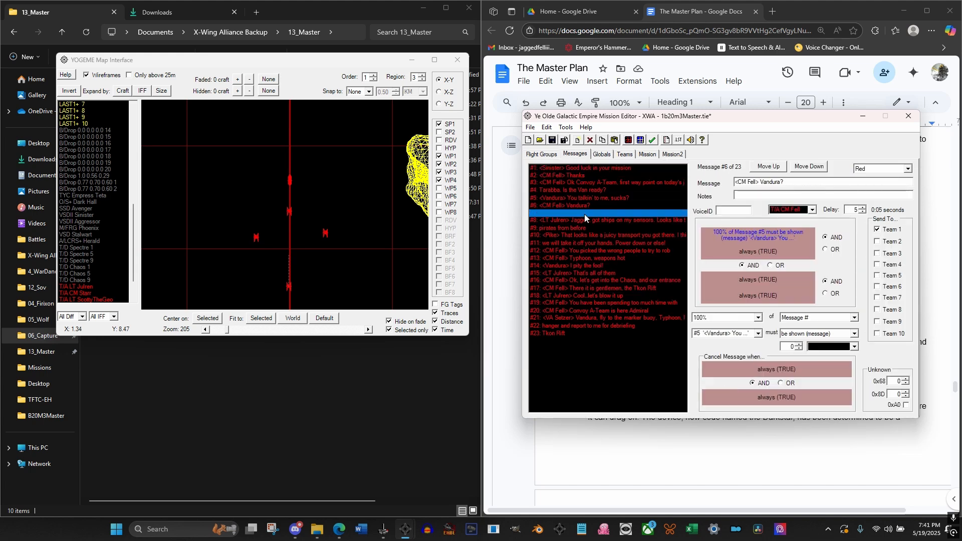
pyautogui.click(588, 221)
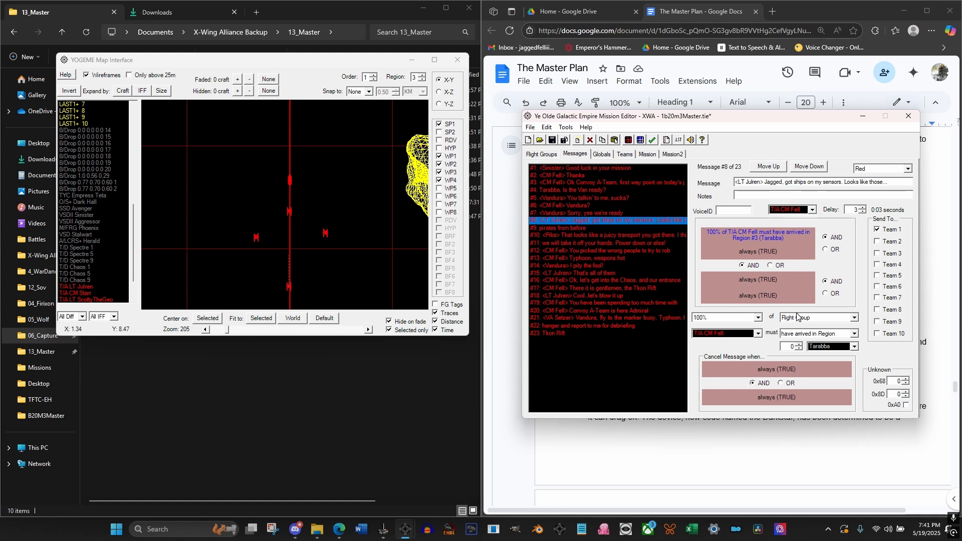
# Change message #8's trigger so that the first T/A <2> wingman flight group must have arrived
pyautogui.click(745, 334)
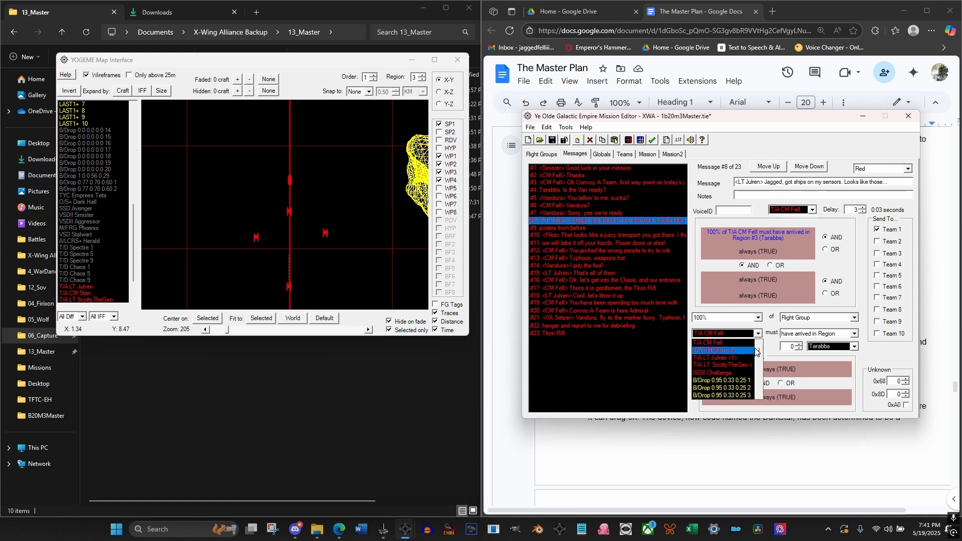
pyautogui.scroll(-5, 759, 355)
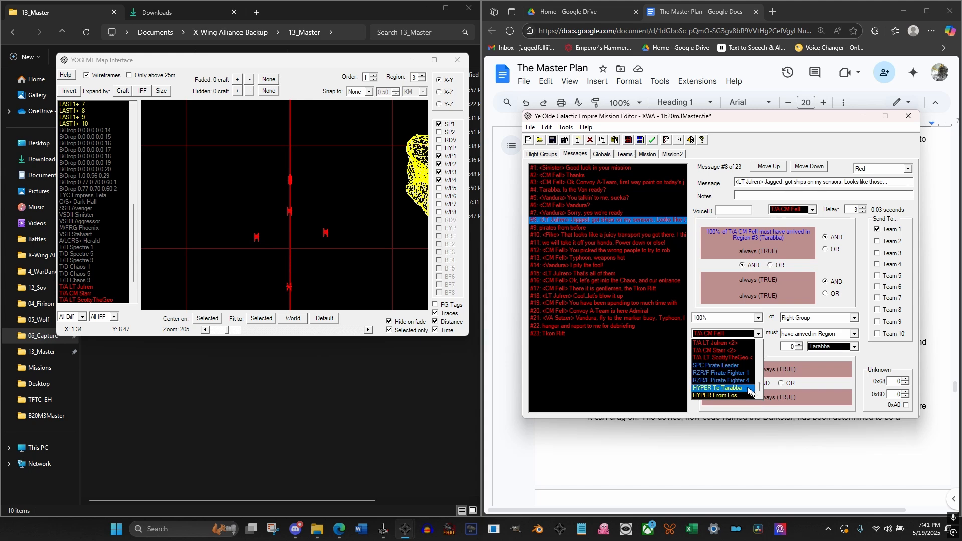
pyautogui.click(728, 344)
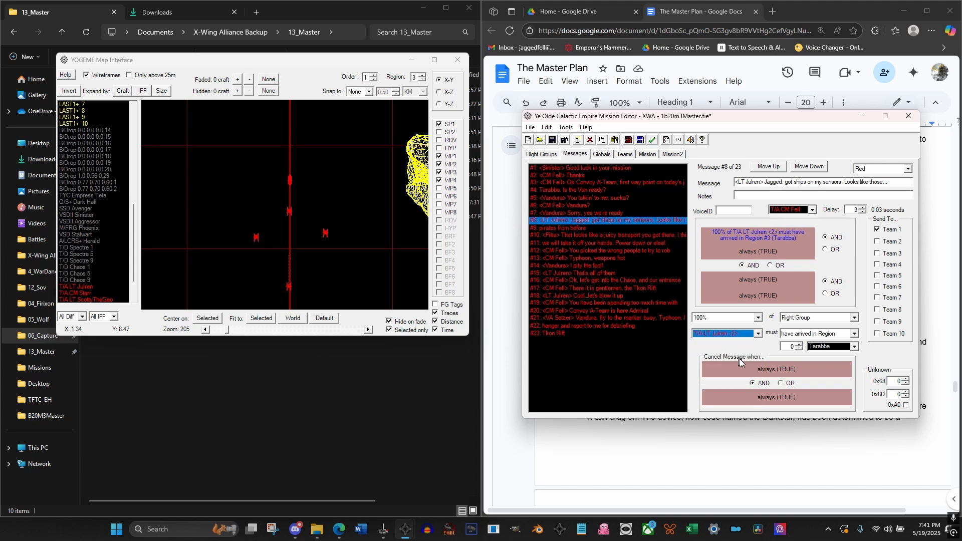
pyautogui.click(820, 334)
pyautogui.scroll(5, 832, 365)
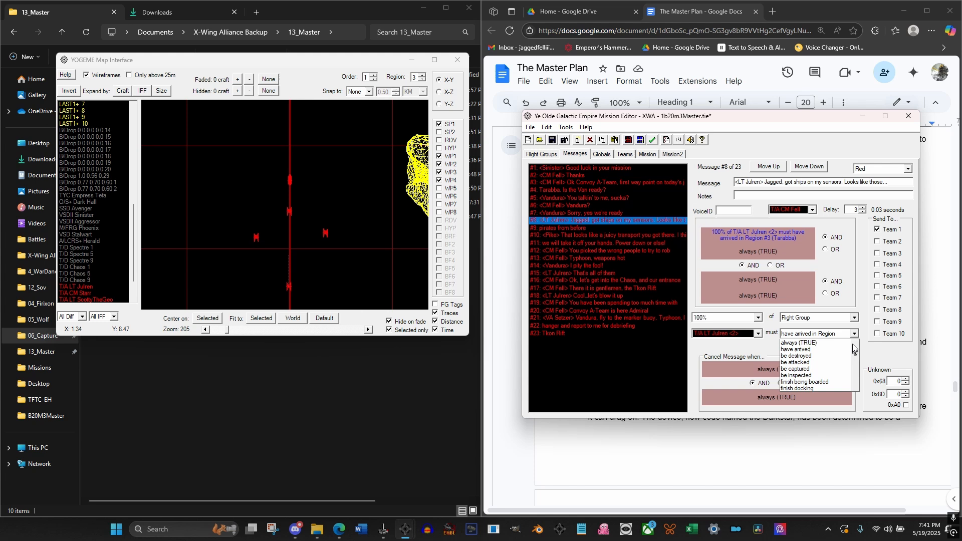
pyautogui.click(815, 350)
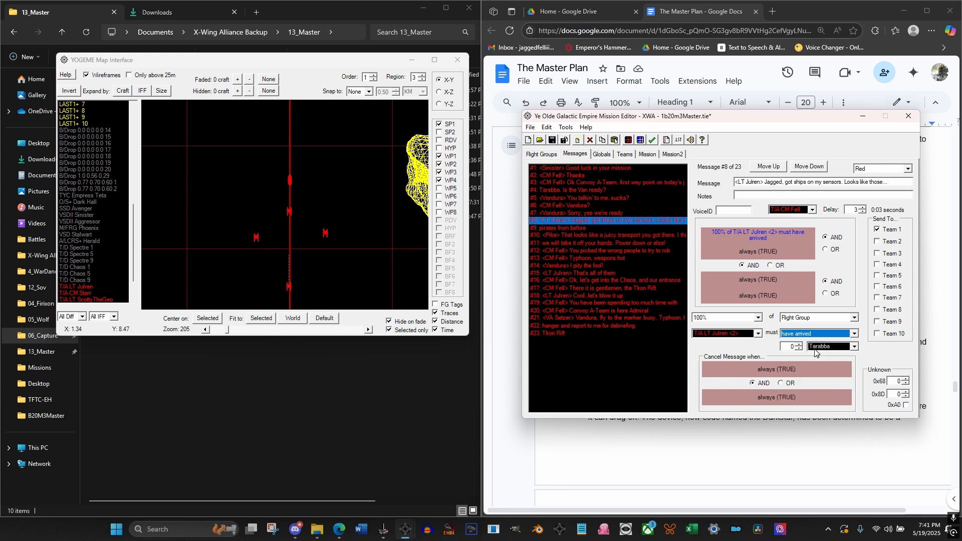
# Review the triggers of messages #9 through #15
pyautogui.click(583, 229)
pyautogui.click(588, 236)
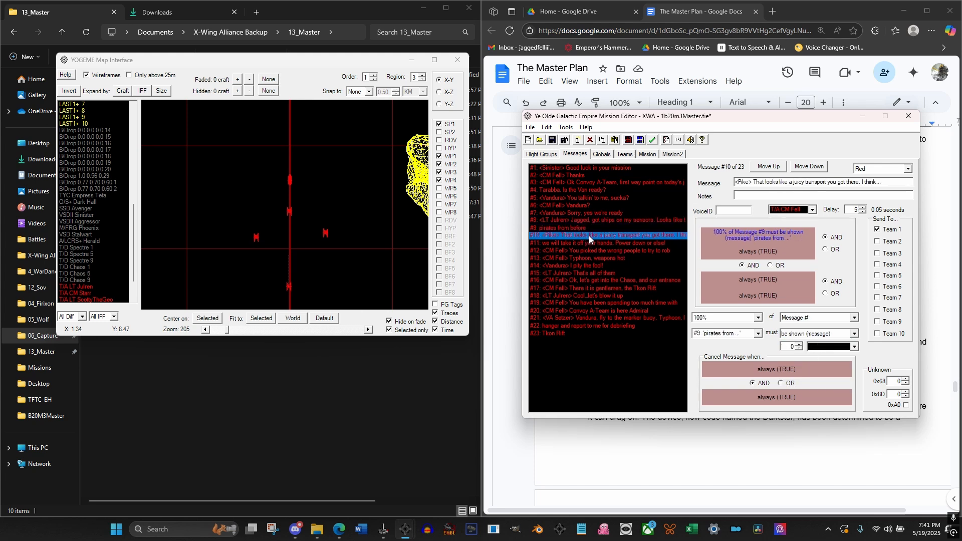
pyautogui.click(586, 244)
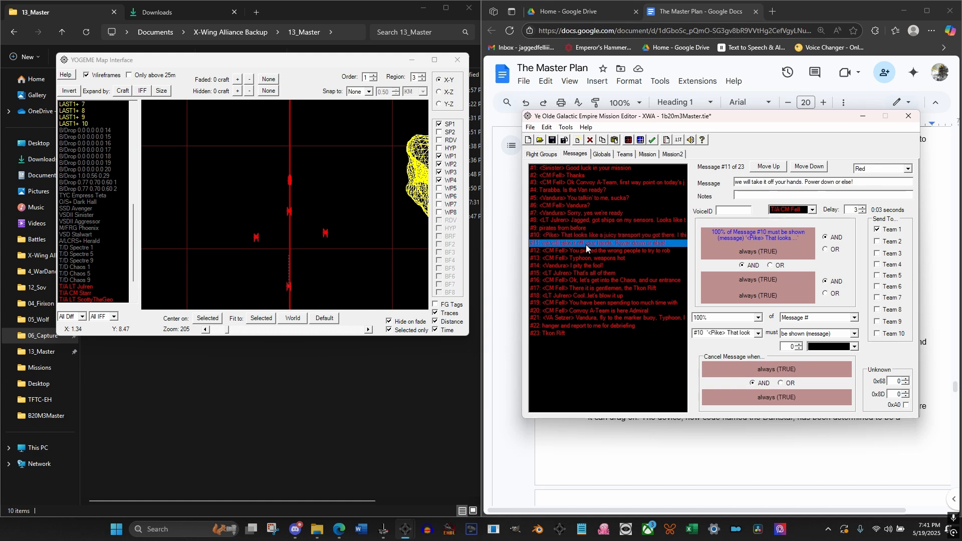
pyautogui.click(588, 251)
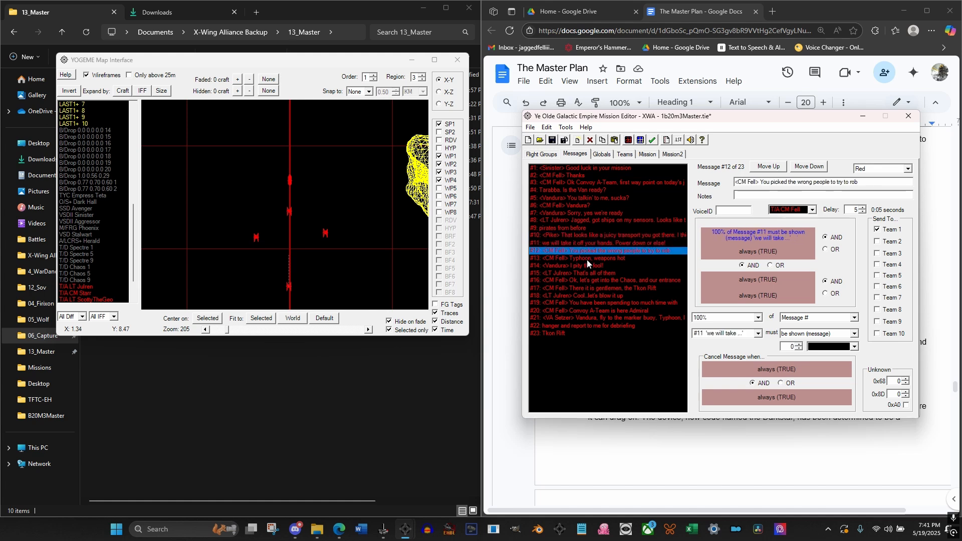
pyautogui.click(588, 259)
pyautogui.click(588, 268)
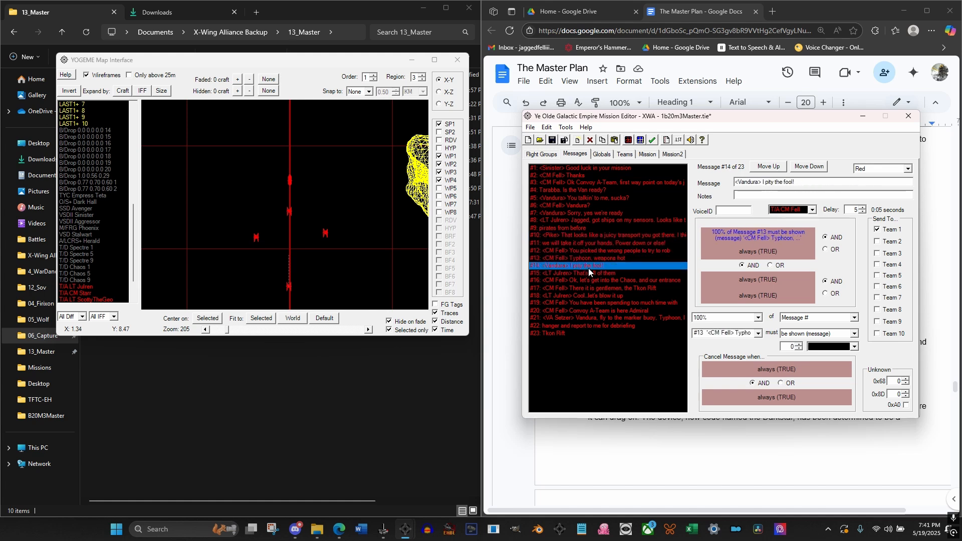
pyautogui.click(591, 260)
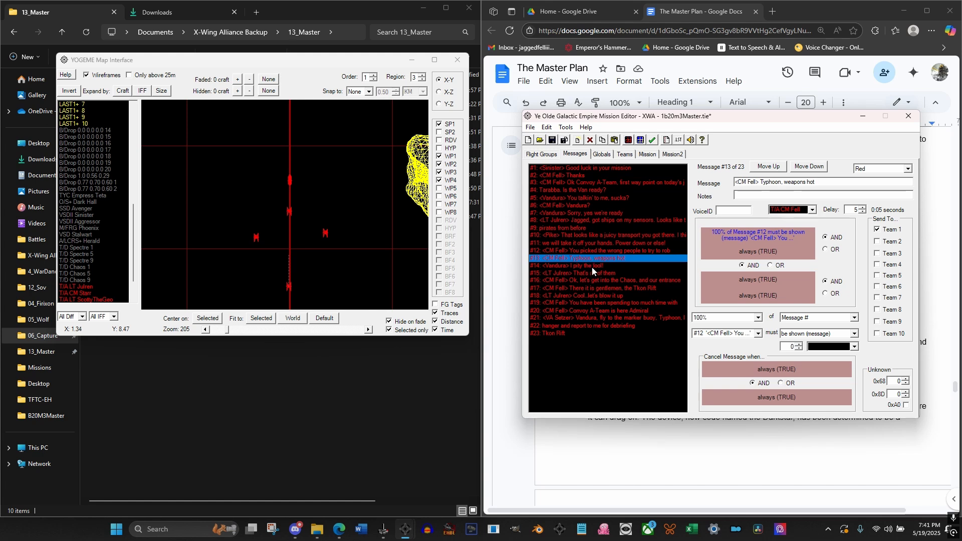
pyautogui.click(592, 266)
pyautogui.click(608, 273)
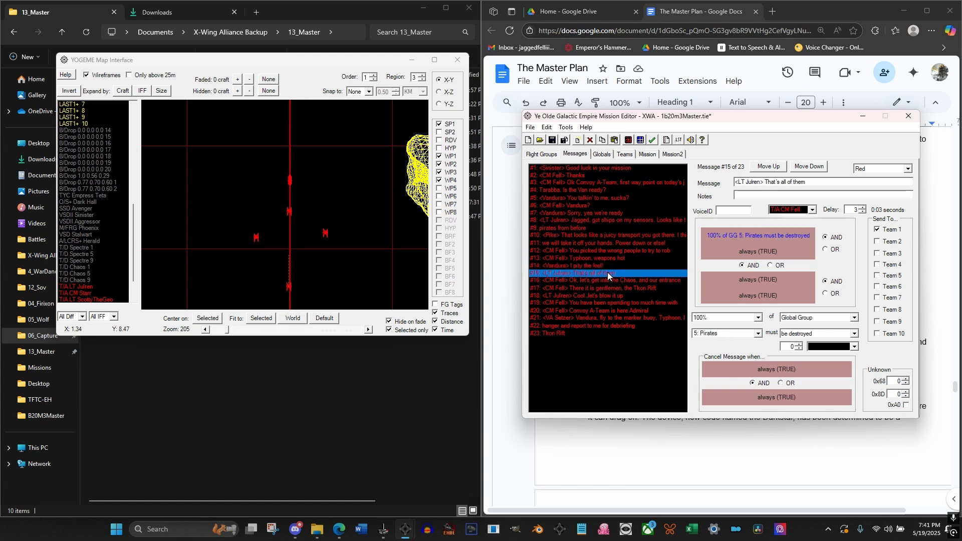
# Set the SPC Pirate Leader flight group's global group to 5 and rename it Pike
pyautogui.click(542, 153)
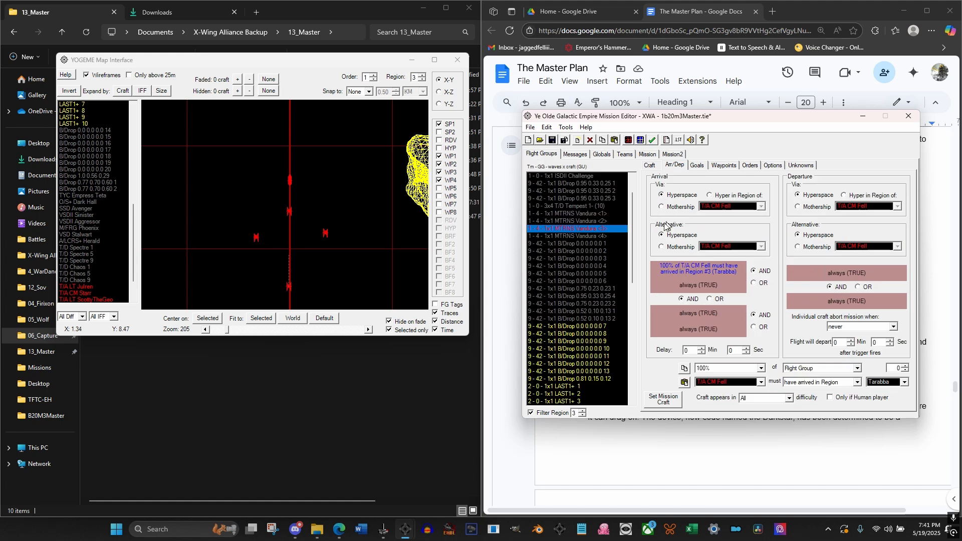
pyautogui.scroll(-13, 576, 288)
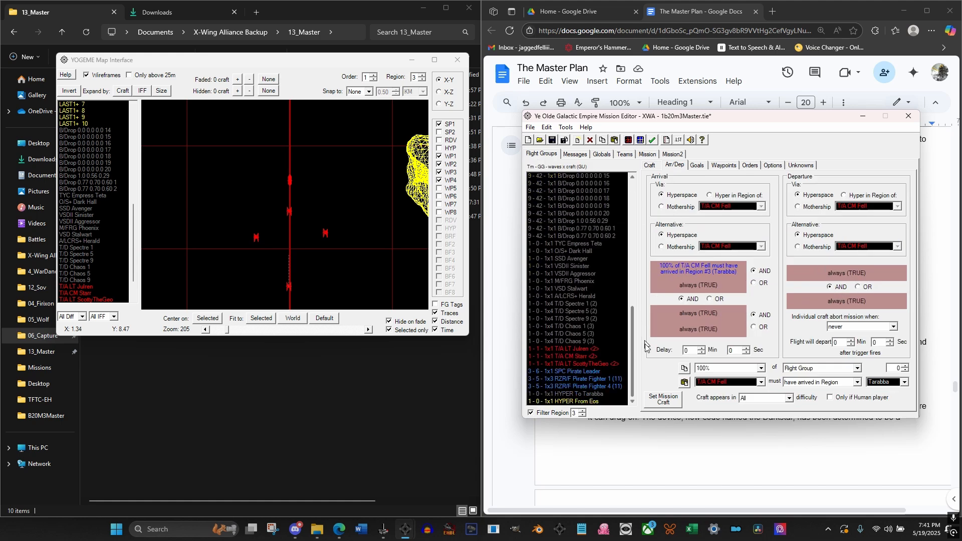
pyautogui.click(572, 372)
pyautogui.click(652, 166)
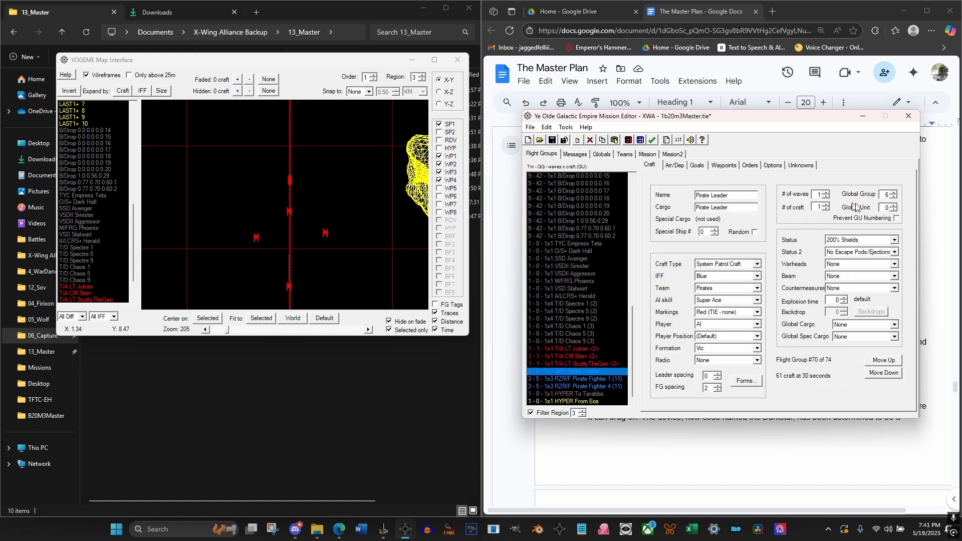
pyautogui.click(893, 197)
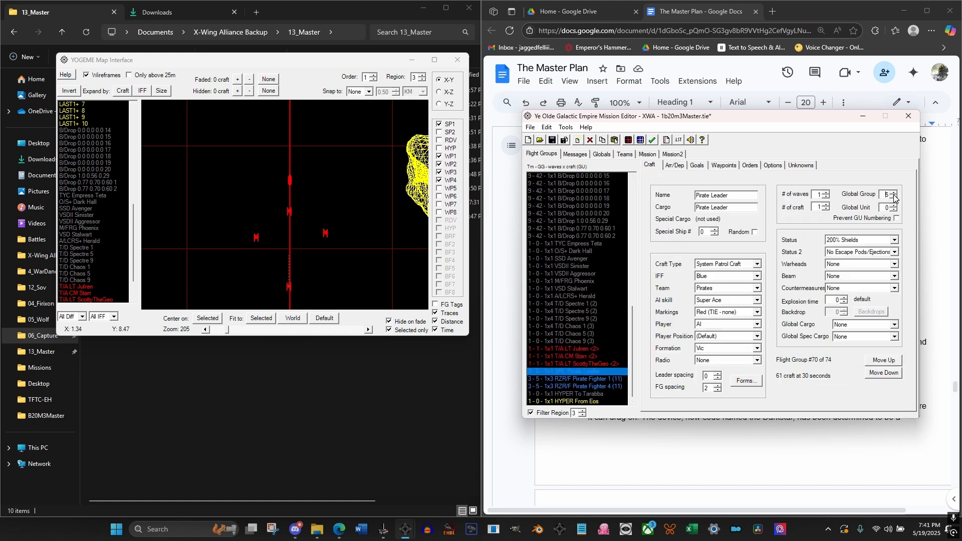
pyautogui.click(557, 379)
pyautogui.click(581, 372)
pyautogui.doubleClick(738, 194)
pyautogui.write('Pike')
# Rename the first RZR/F Pirate Fighter flight group to Spear and the second to Axe
pyautogui.click(593, 379)
pyautogui.press('Down')
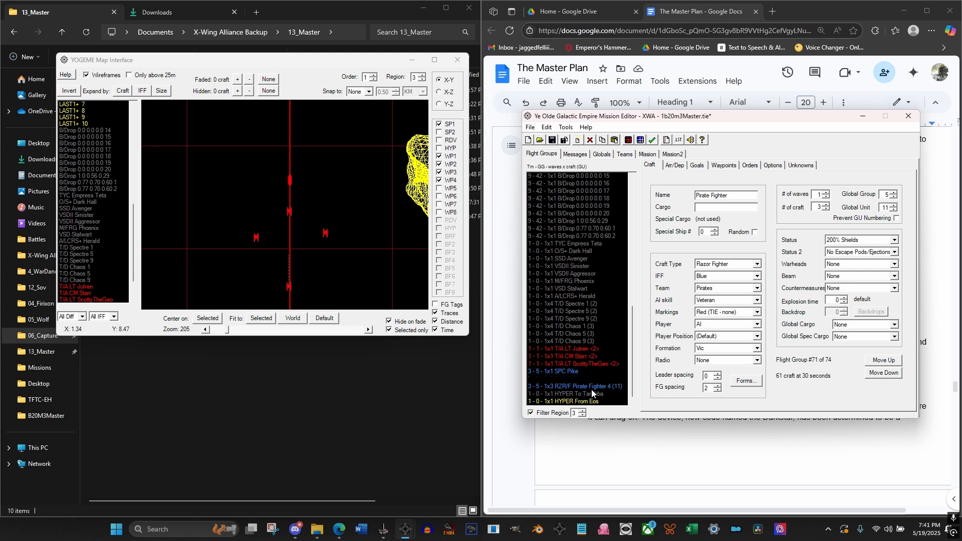
pyautogui.press('Up')
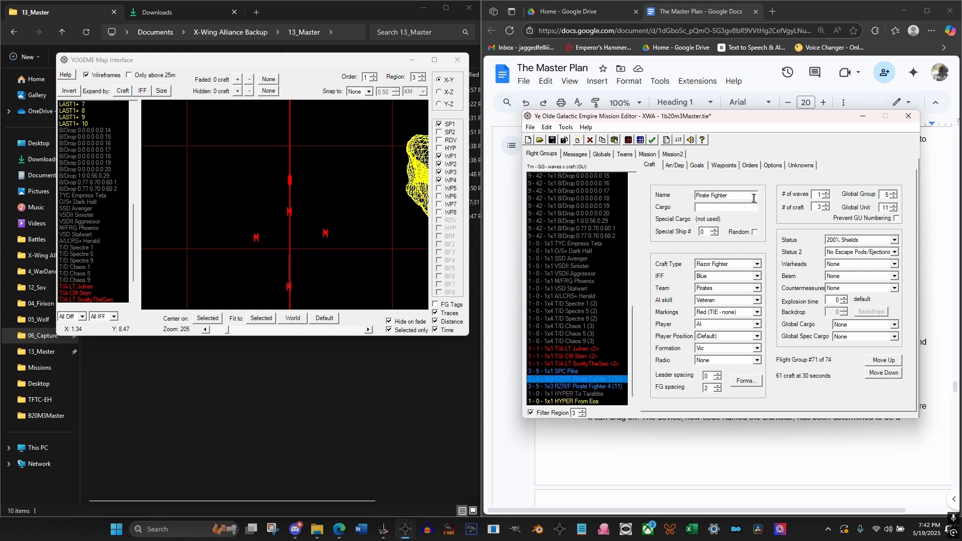
pyautogui.moveTo(753, 197); pyautogui.dragTo(695, 196)
pyautogui.write('Spear')
pyautogui.click(579, 387)
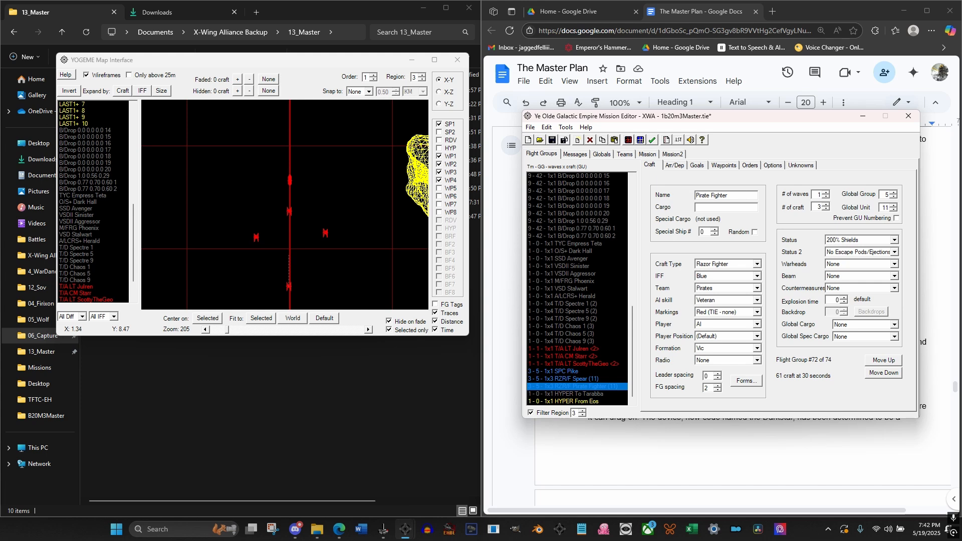
pyautogui.moveTo(746, 195); pyautogui.dragTo(662, 202)
pyautogui.write('Axe')
# Set the number of craft to 4 for both RZR/F Axe and RZR/F Spear, and check the SPC Pike settings
pyautogui.click(826, 205)
pyautogui.click(576, 379)
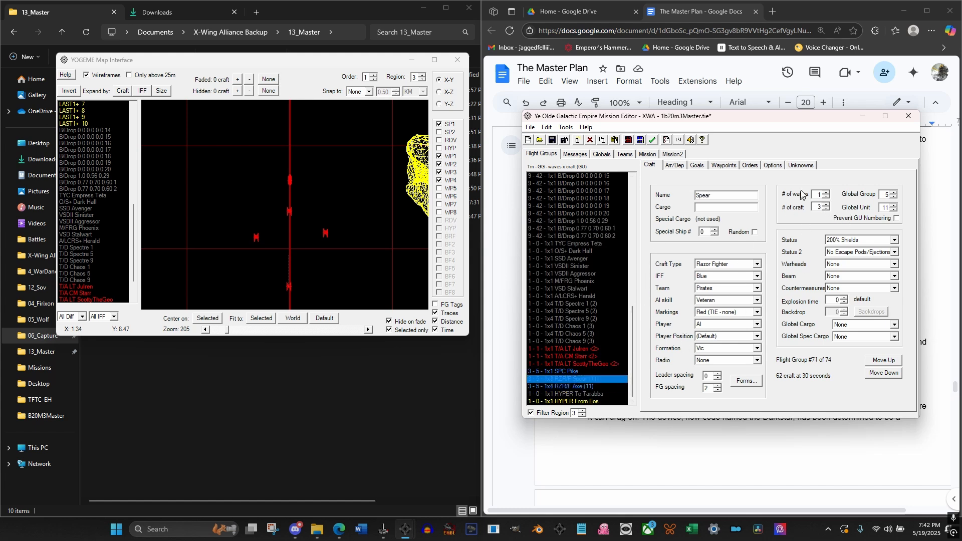
pyautogui.click(825, 205)
pyautogui.moveTo(753, 123); pyautogui.dragTo(750, 145)
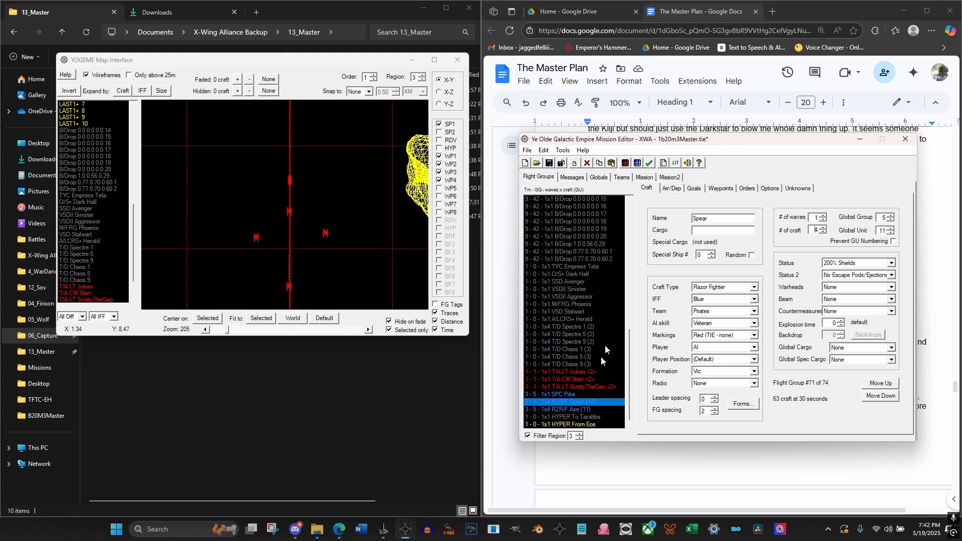
pyautogui.click(564, 396)
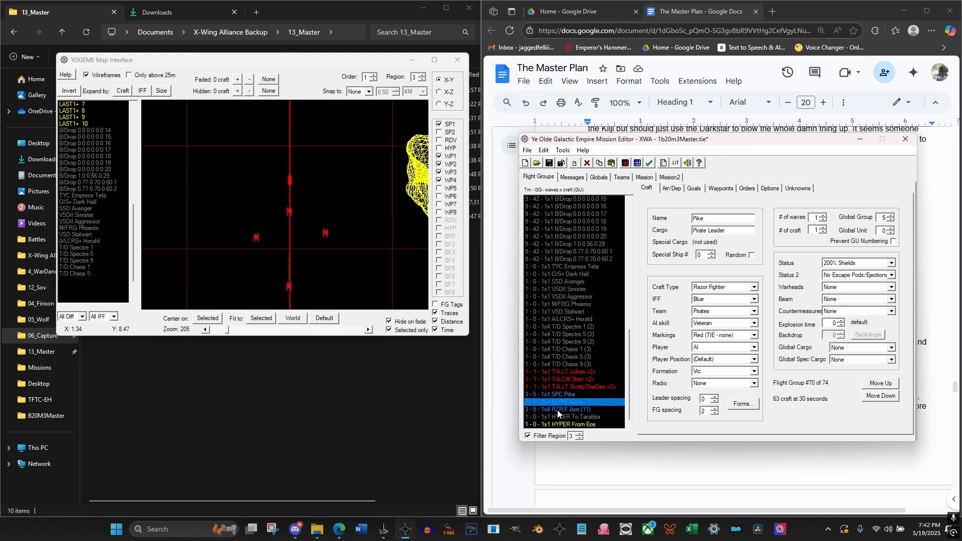
pyautogui.click(558, 410)
pyautogui.click(563, 395)
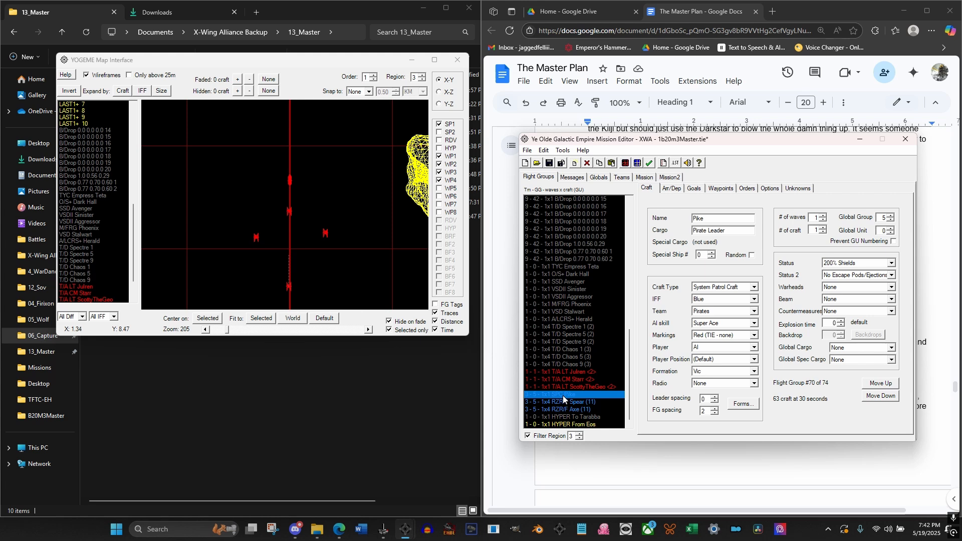
# Set the warheads of all three T/A <2> wingman flight groups to Adv. Concussion Missile
pyautogui.click(571, 373)
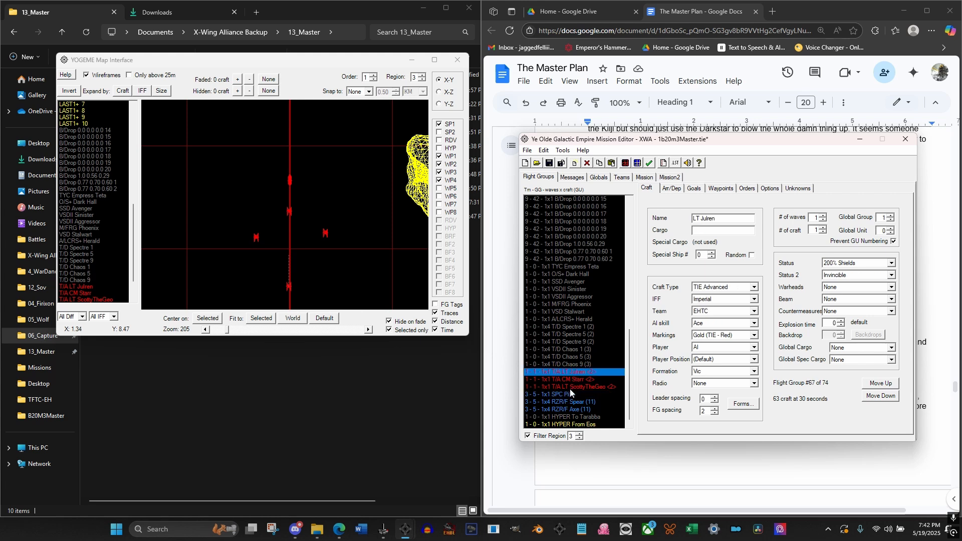
pyautogui.keyDown('shift'); pyautogui.click(569, 388); pyautogui.keyUp('shift')
pyautogui.click(859, 288)
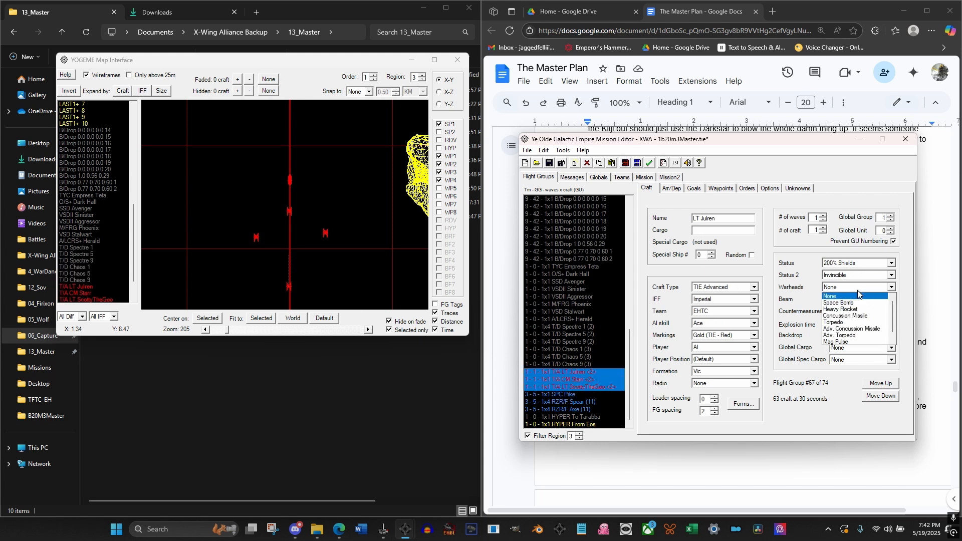
pyautogui.click(867, 329)
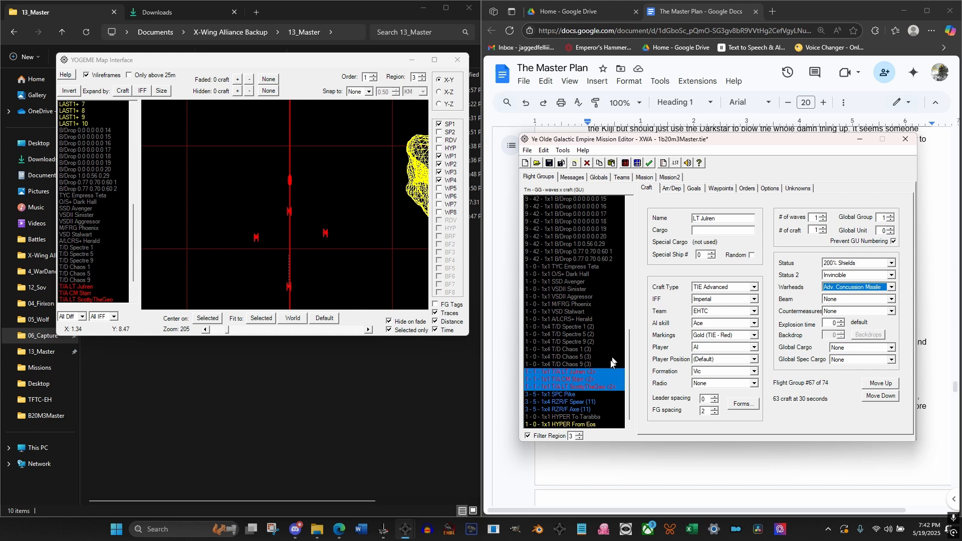
pyautogui.click(576, 380)
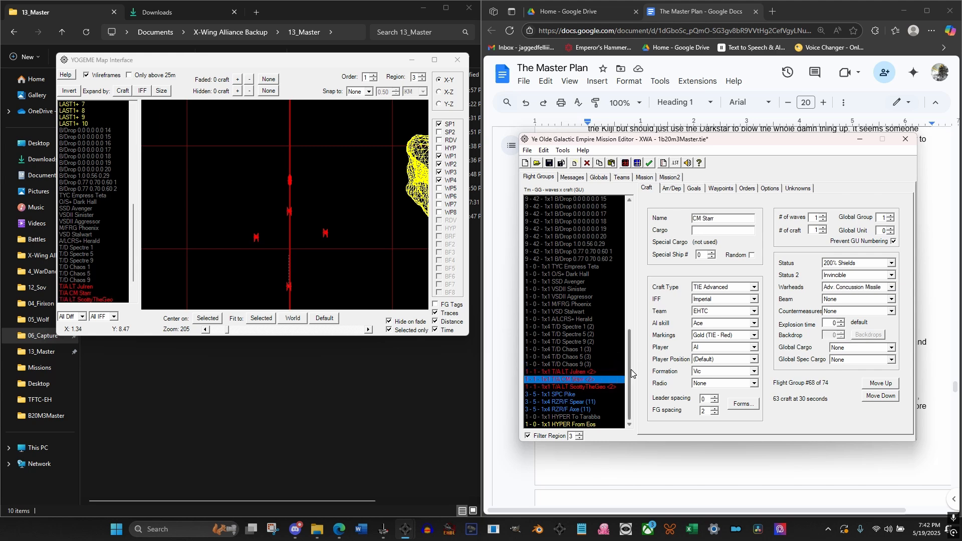
# Give the player's T/A flight group a Tractor beam
pyautogui.moveTo(631, 370); pyautogui.dragTo(627, 215)
pyautogui.click(585, 200)
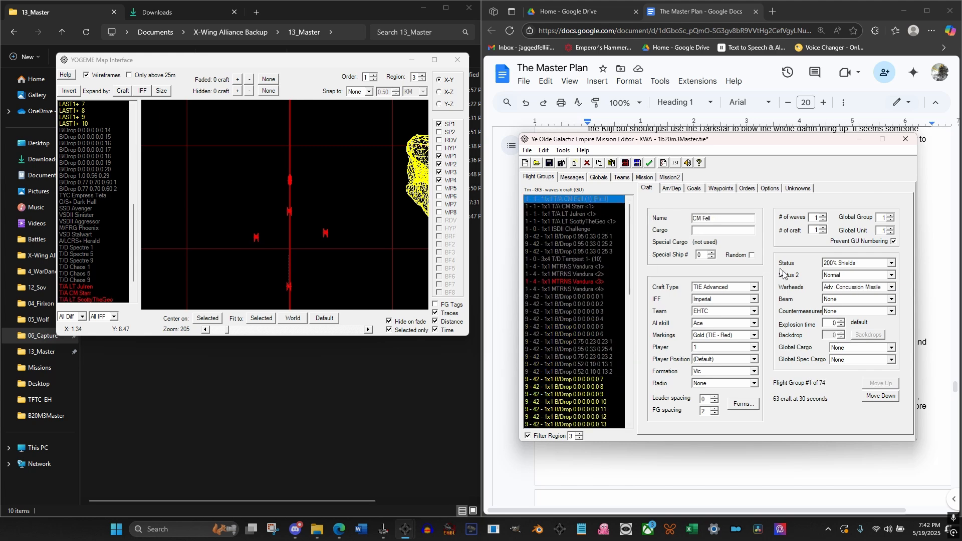
pyautogui.click(852, 301)
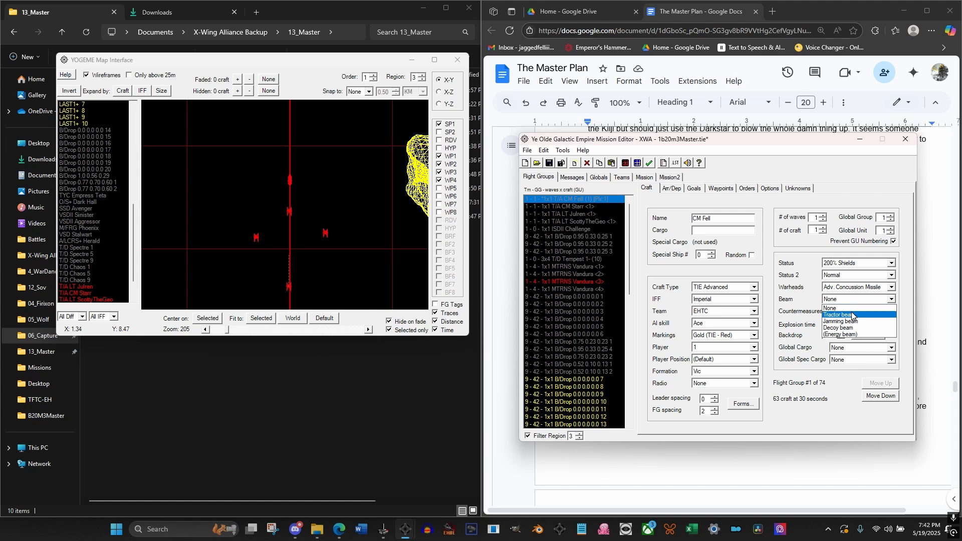
pyautogui.click(852, 314)
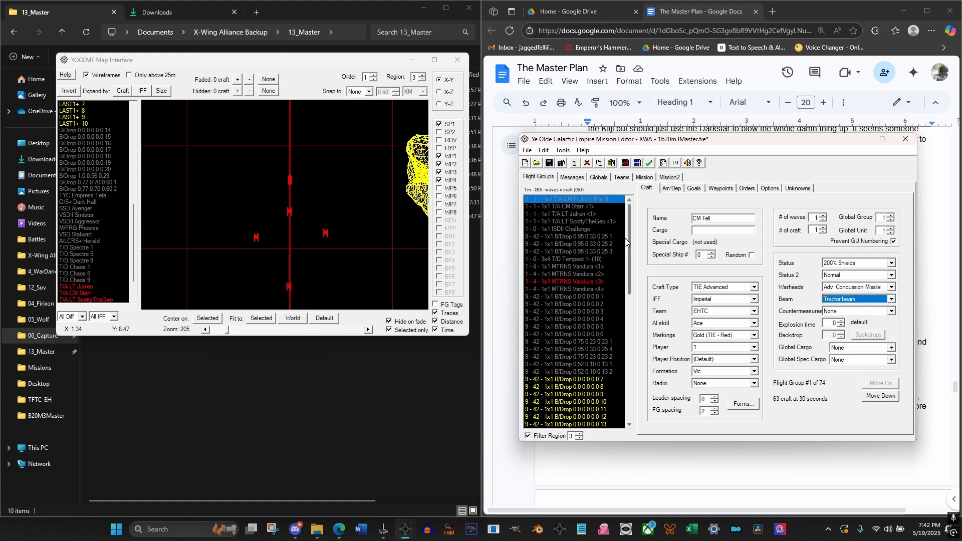
# Review the craft settings of the SPC Pike, RZR/F Spear and RZR/F Axe pirate flight groups
pyautogui.moveTo(624, 239); pyautogui.dragTo(624, 381)
pyautogui.click(556, 394)
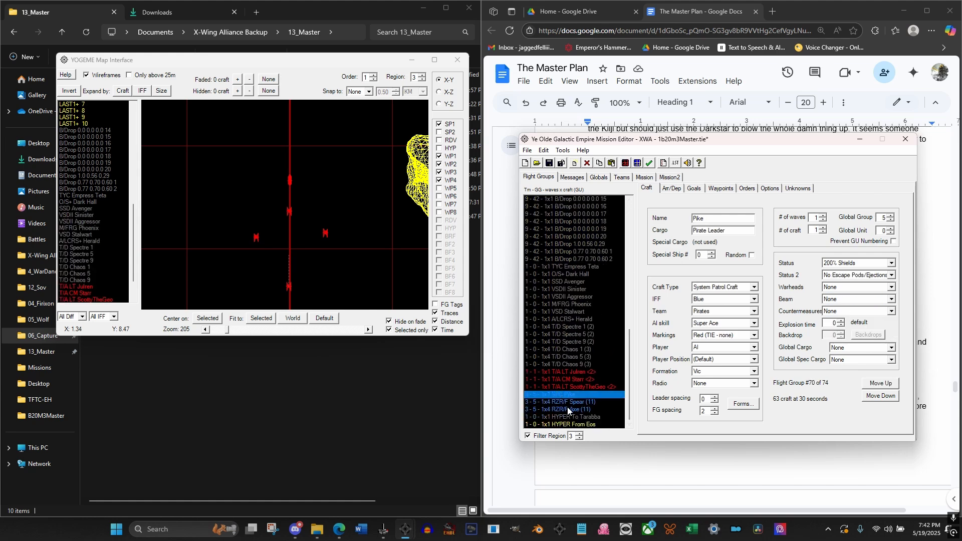
pyautogui.click(566, 410)
pyautogui.click(560, 396)
pyautogui.click(560, 401)
pyautogui.click(561, 410)
pyautogui.click(567, 400)
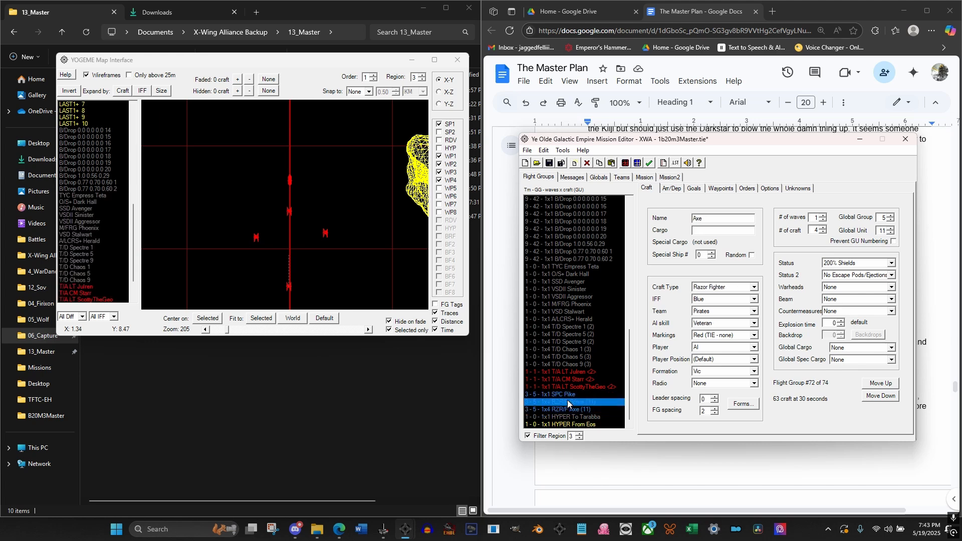
pyautogui.click(570, 387)
pyautogui.click(570, 402)
pyautogui.click(570, 409)
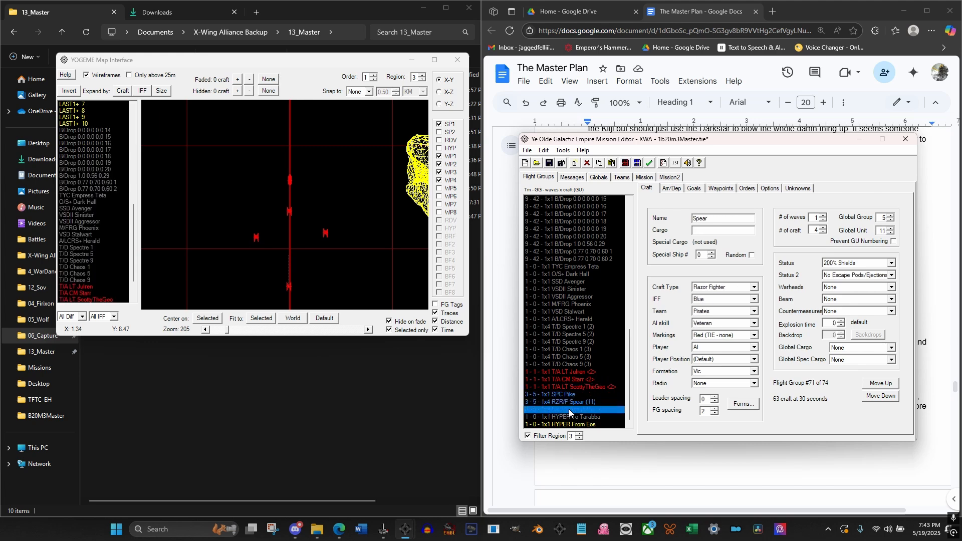
pyautogui.click(573, 402)
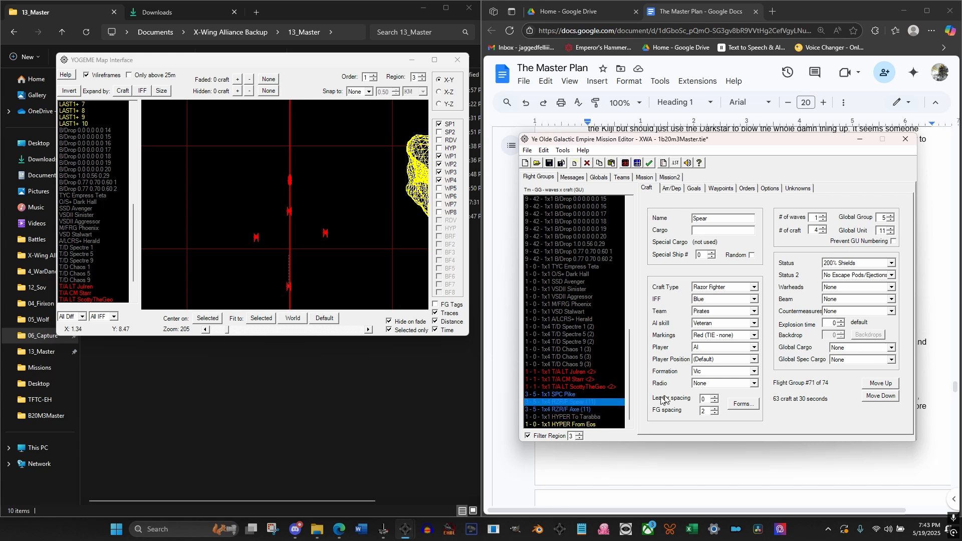
# Set the Global Unit of the RZR/F Axe flight group to 12
pyautogui.click(576, 410)
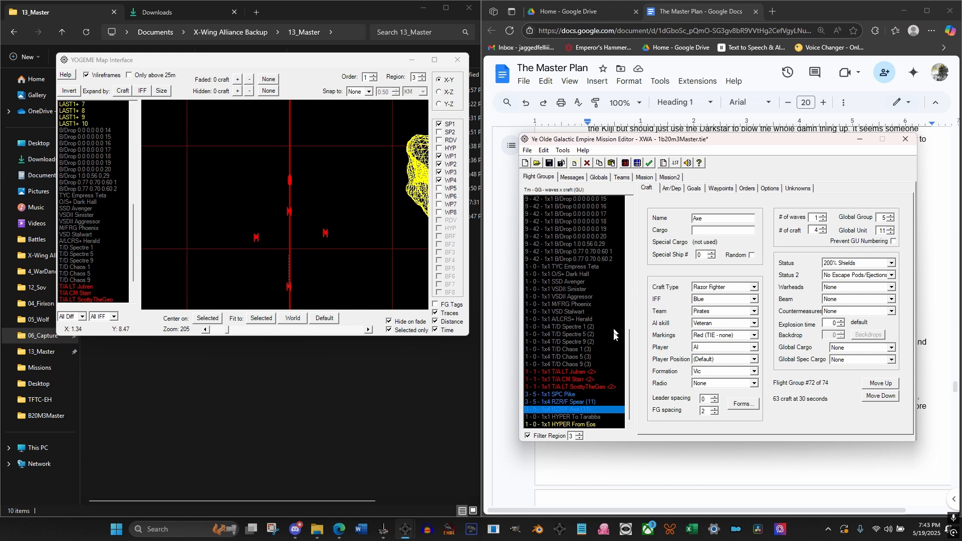
pyautogui.moveTo(627, 355)
pyautogui.mouseDown()
pyautogui.moveTo(629, 235)
pyautogui.moveTo(643, 386)
pyautogui.moveTo(634, 309)
pyautogui.moveTo(625, 341)
pyautogui.moveTo(620, 224)
pyautogui.moveTo(631, 366)
pyautogui.mouseUp()
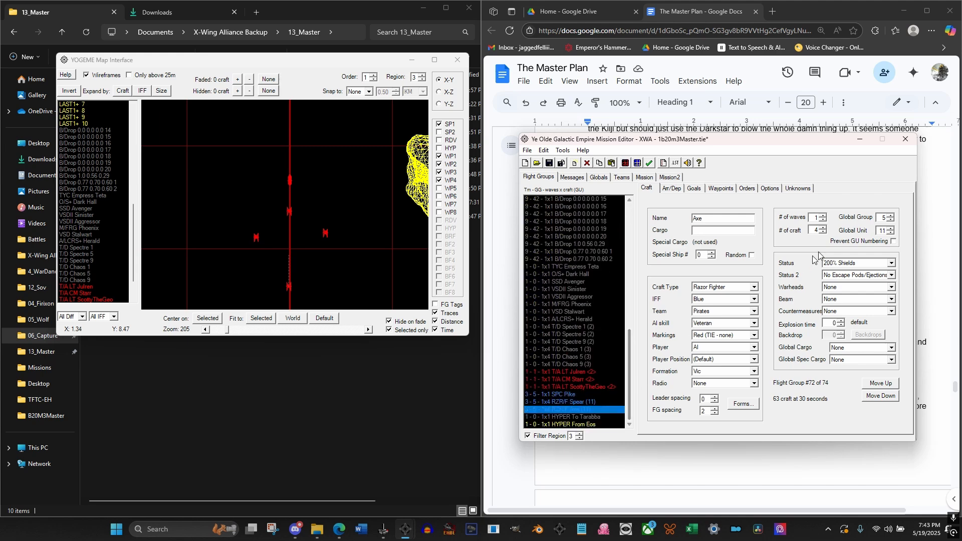
pyautogui.click(891, 228)
pyautogui.click(566, 401)
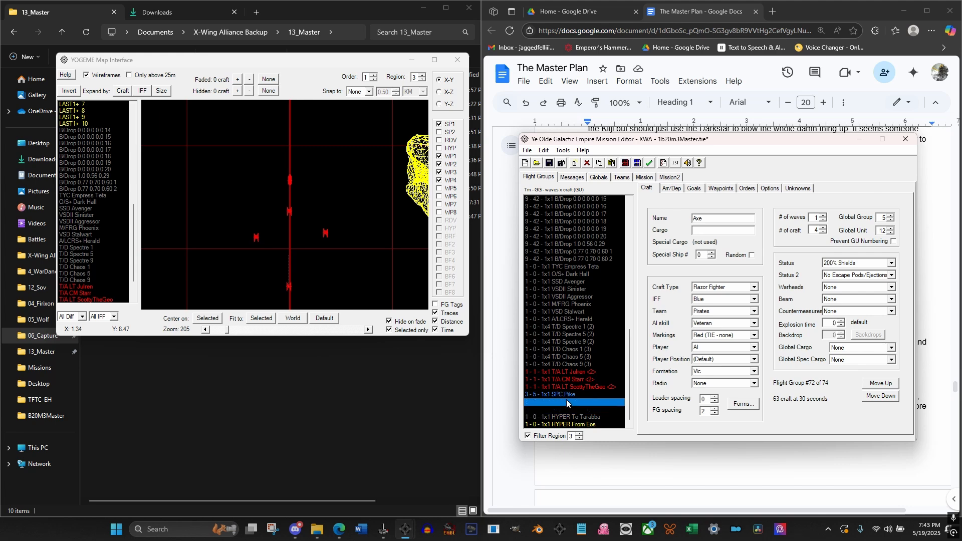
# Duplicate the RZR/F Axe flight group and move the copy up directly below the original
pyautogui.click(571, 410)
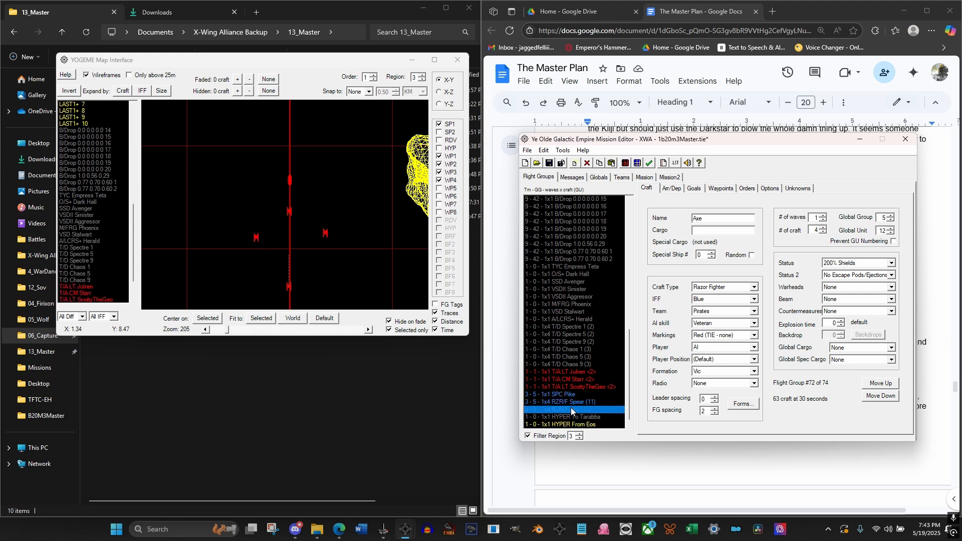
pyautogui.click(603, 165)
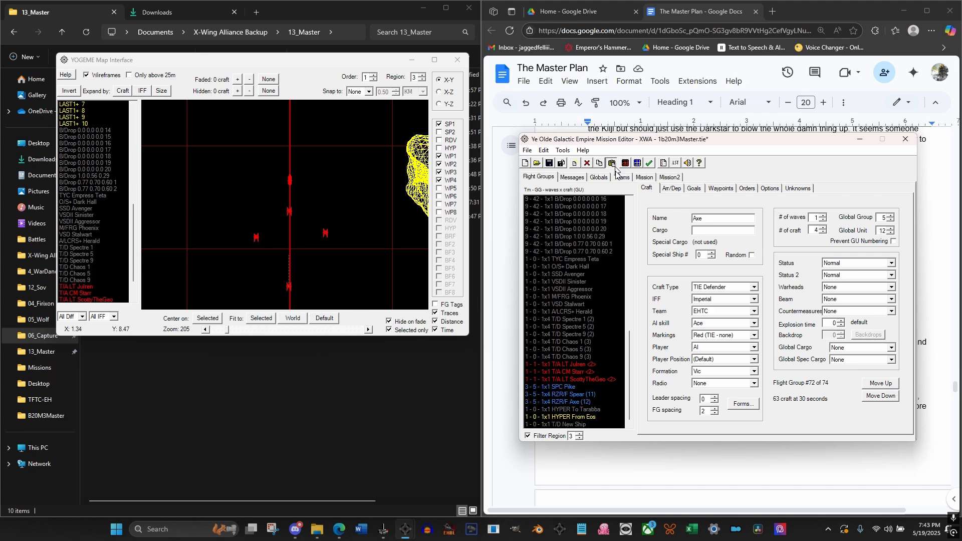
pyautogui.click(885, 384)
pyautogui.click(885, 384)
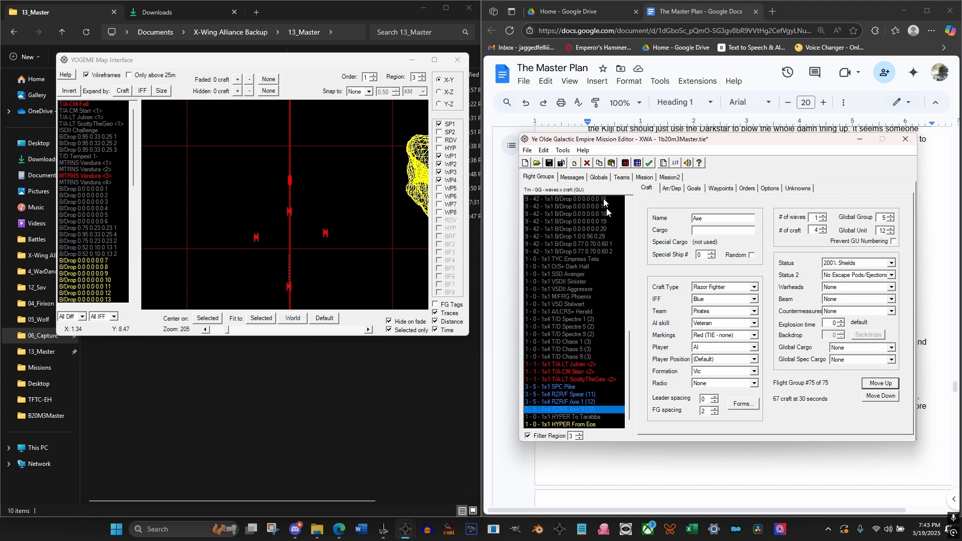
pyautogui.click(612, 164)
pyautogui.click(882, 384)
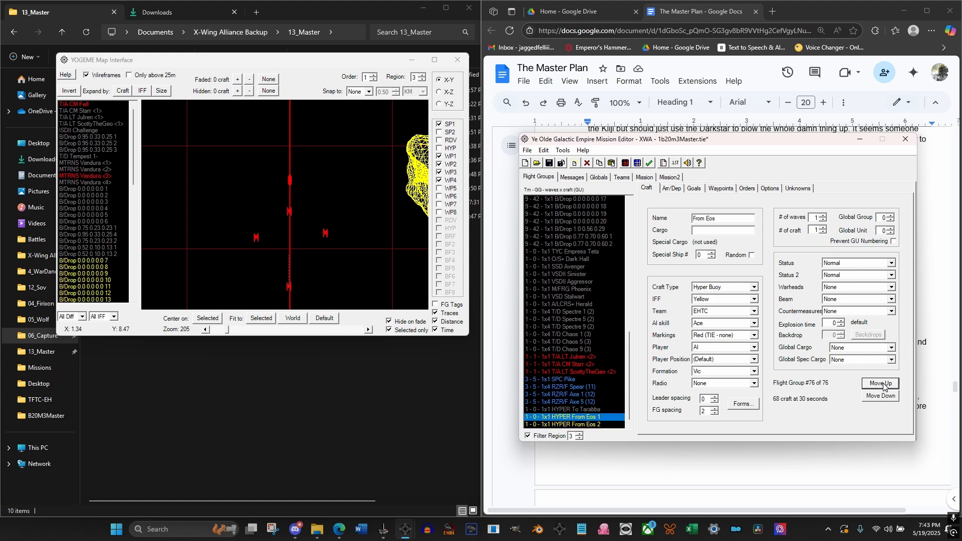
pyautogui.click(883, 384)
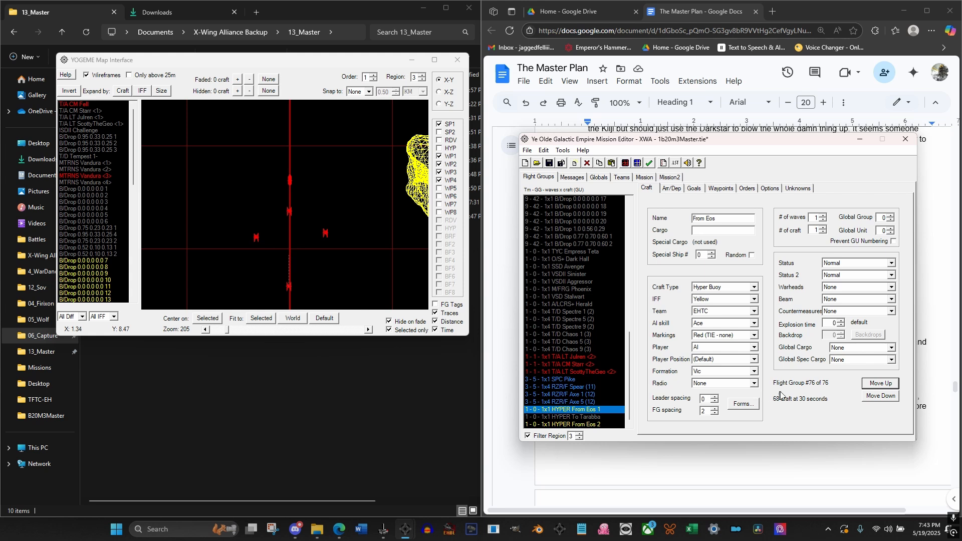
pyautogui.click(587, 164)
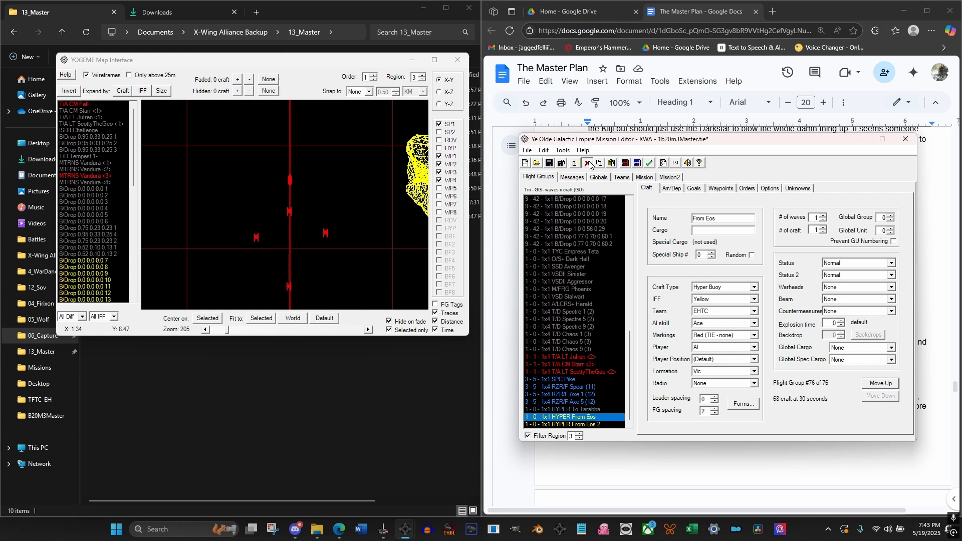
# Duplicate the RZR/F Axe flight group again and move the new copy up above the two HYPER buoys
pyautogui.click(578, 404)
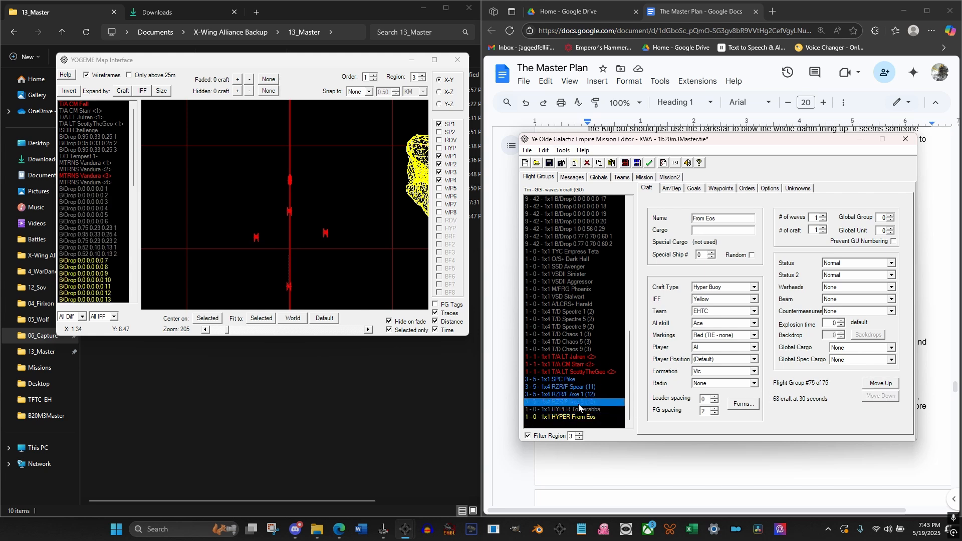
pyautogui.click(600, 164)
pyautogui.click(888, 383)
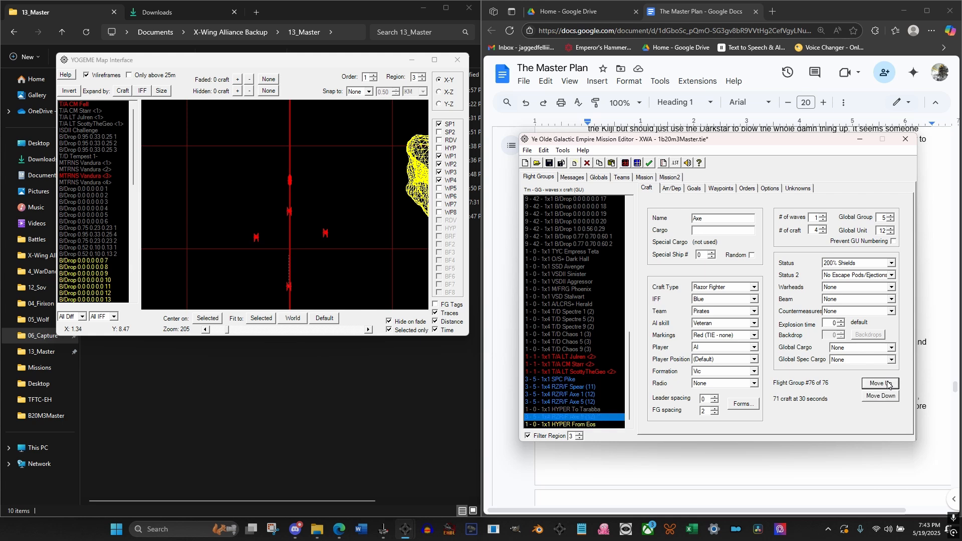
pyautogui.click(889, 384)
# Set the Global Unit of the first RZR/F Axe copy to 13 and of the second copy to 14
pyautogui.click(578, 402)
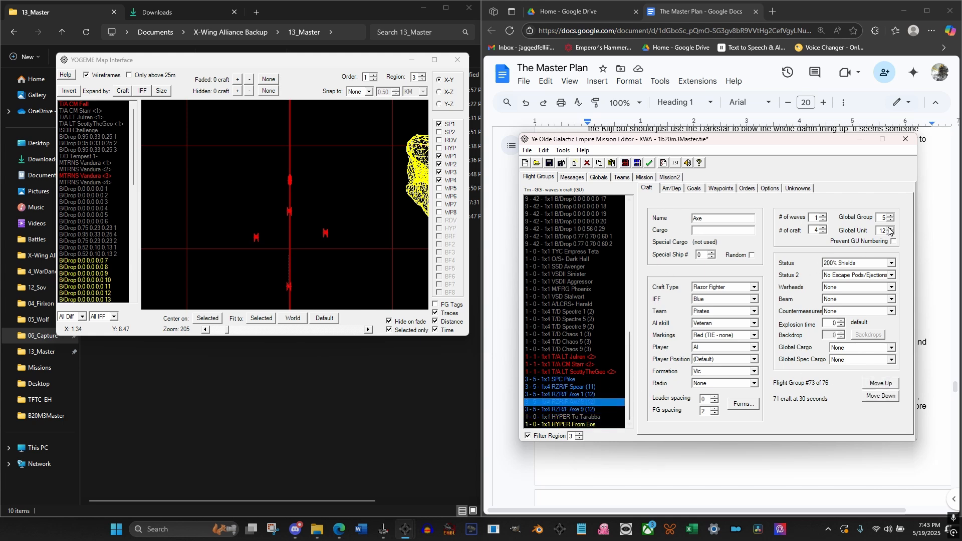
pyautogui.press('Down')
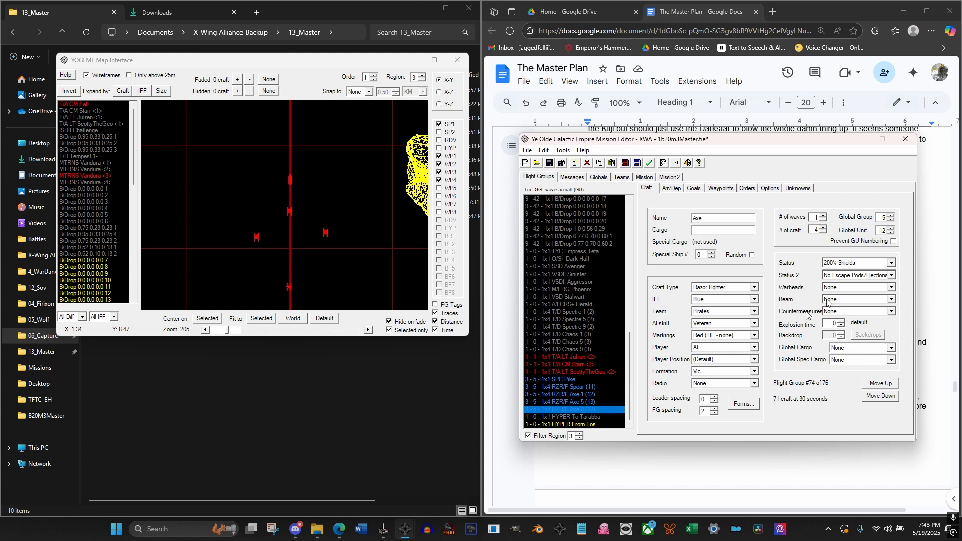
pyautogui.click(890, 228)
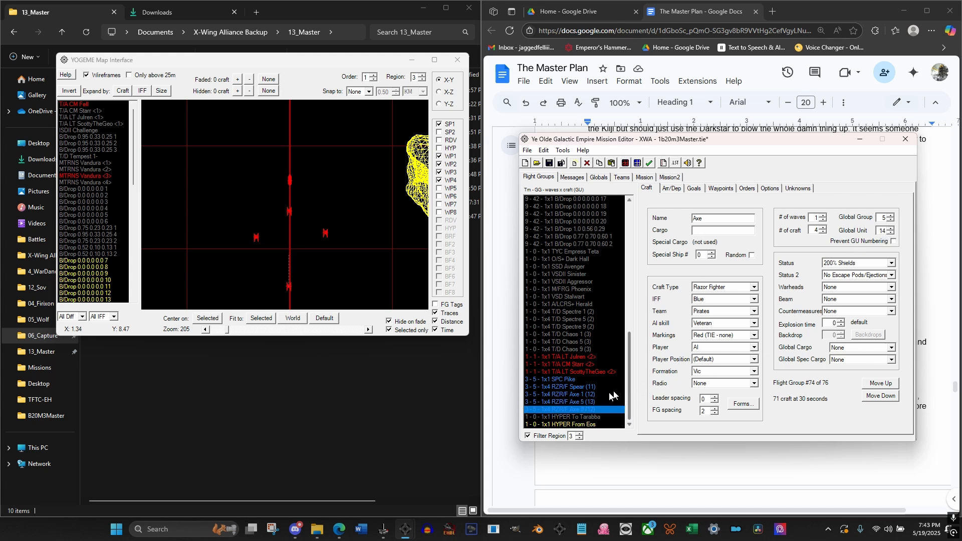
# Rename the RZR/F Axe copy with Global Unit 13 to Sword and the one with Global Unit 14 to Razor
pyautogui.click(581, 403)
pyautogui.doubleClick(700, 218)
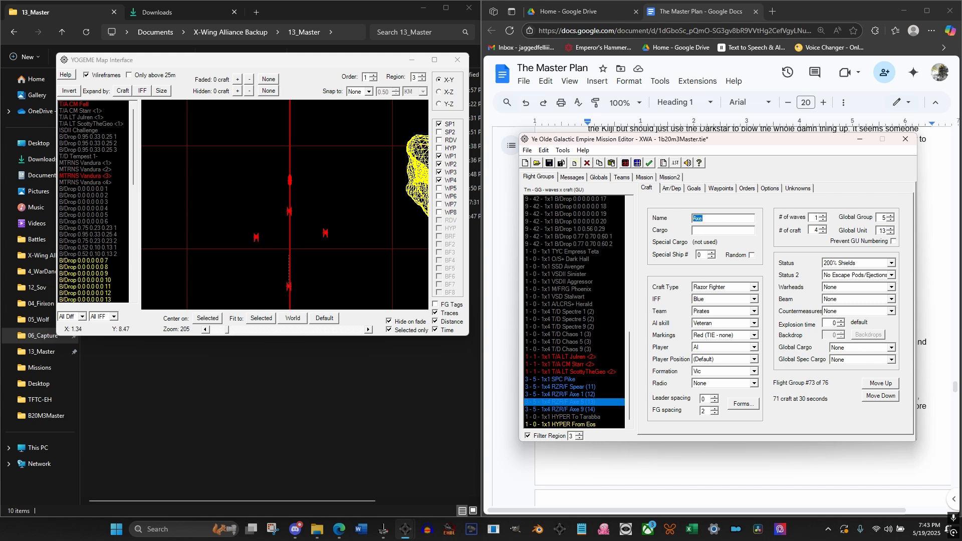
pyautogui.write('Sword')
pyautogui.click(575, 409)
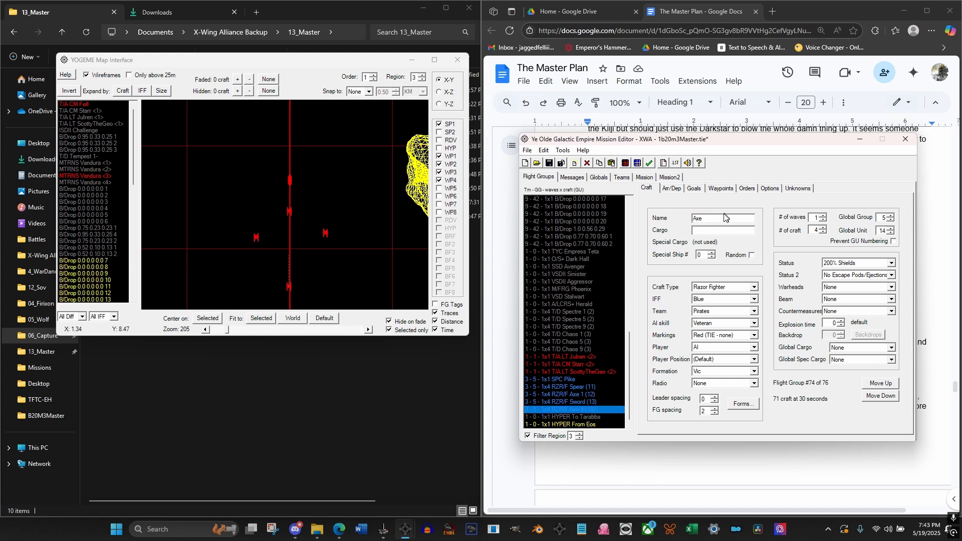
pyautogui.moveTo(726, 218); pyautogui.dragTo(672, 219)
pyautogui.write('Razor')
# Duplicate the SPC Pike flight group and move the copy up directly below the original
pyautogui.click(575, 380)
pyautogui.click(599, 163)
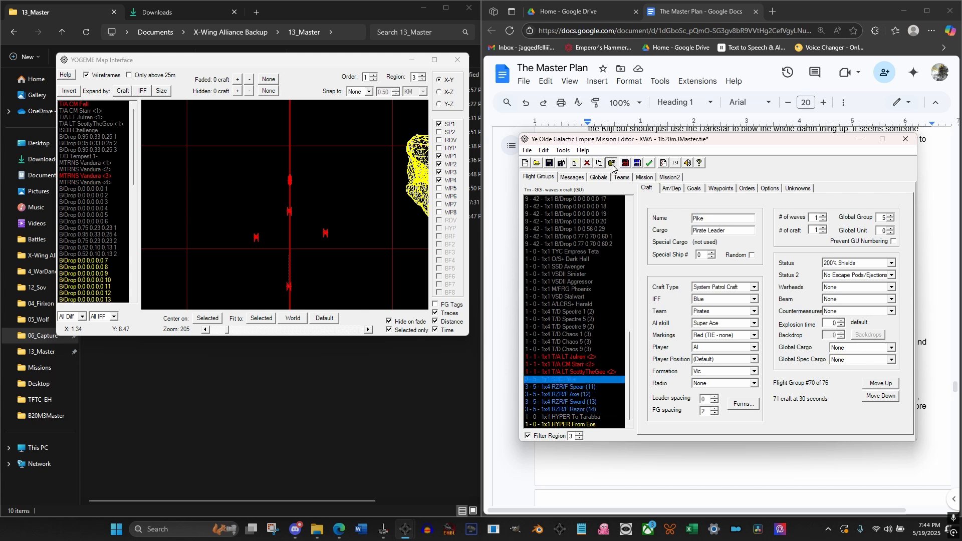
pyautogui.click(612, 164)
pyautogui.click(880, 383)
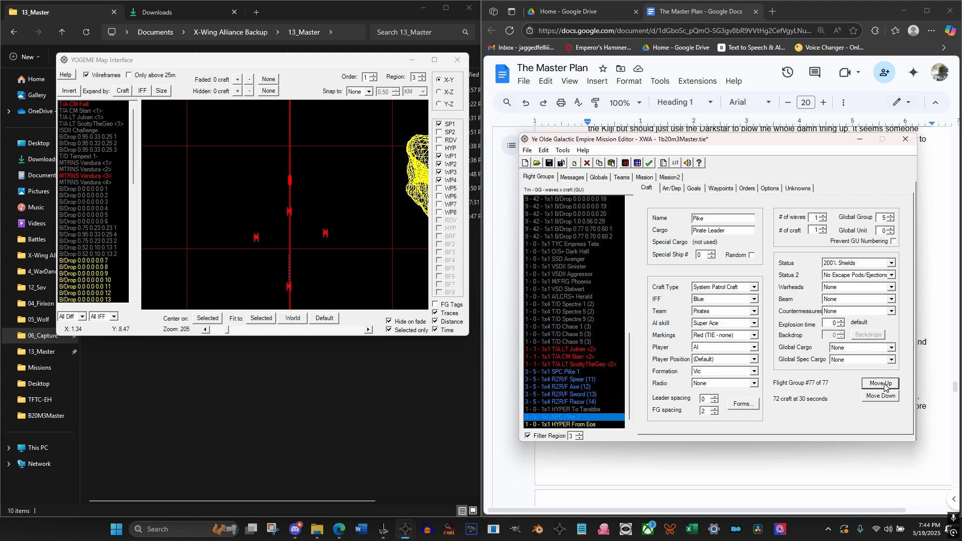
pyautogui.click(884, 384)
pyautogui.click(880, 383)
pyautogui.click(881, 383)
pyautogui.click(880, 383)
pyautogui.click(881, 384)
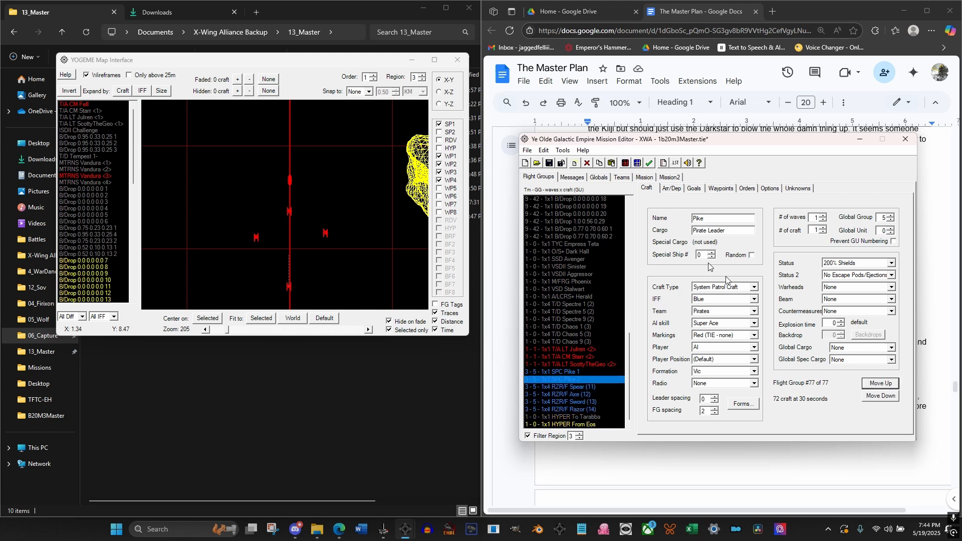
# Rename the SPC Pike copy to Lance and start replacing the word Leader in its cargo text
pyautogui.moveTo(713, 219); pyautogui.dragTo(659, 219)
pyautogui.write('Lance')
pyautogui.moveTo(728, 229); pyautogui.dragTo(708, 230)
pyautogui.write('L')
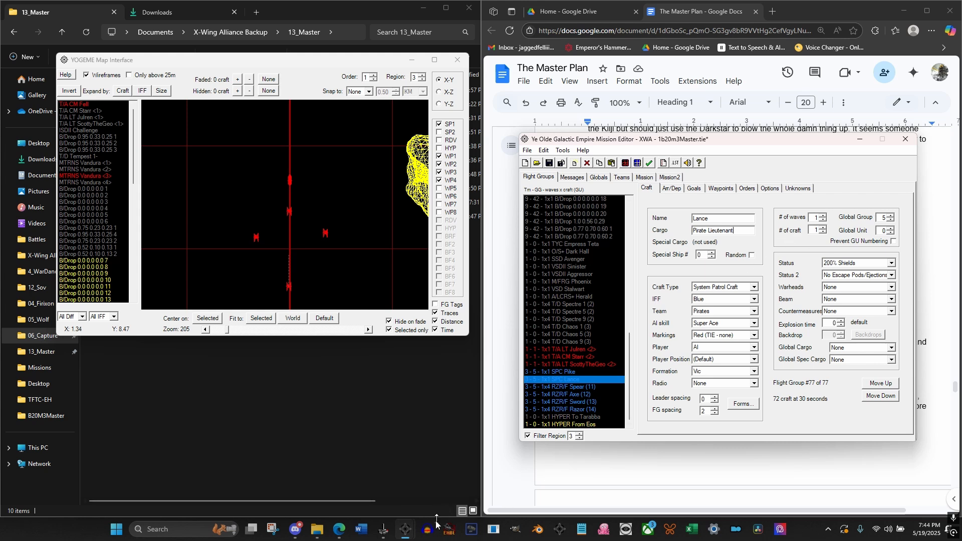
# In The Master Plan document, add the word Lieutenant on a new line below the pilot list, and return to the mission editor
pyautogui.moveTo(340, 534)
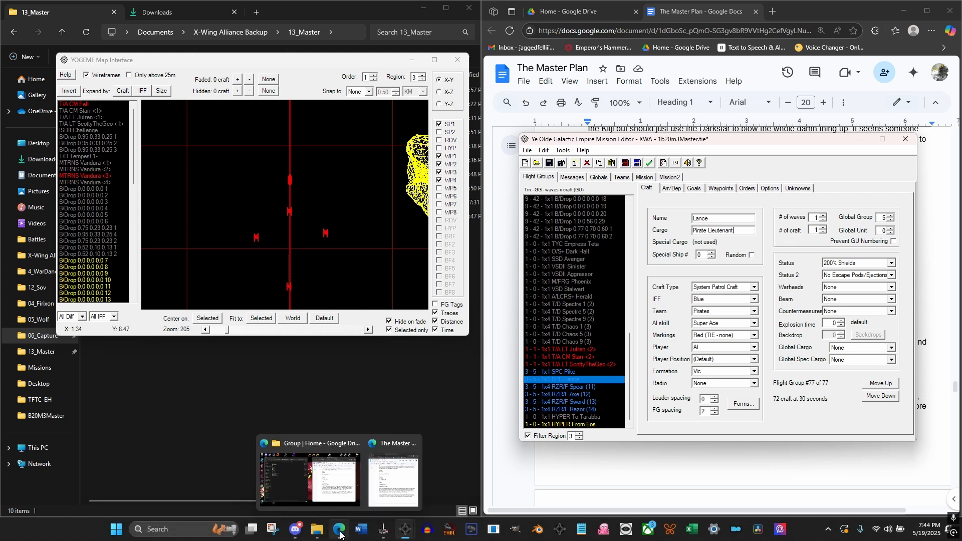
pyautogui.click(394, 478)
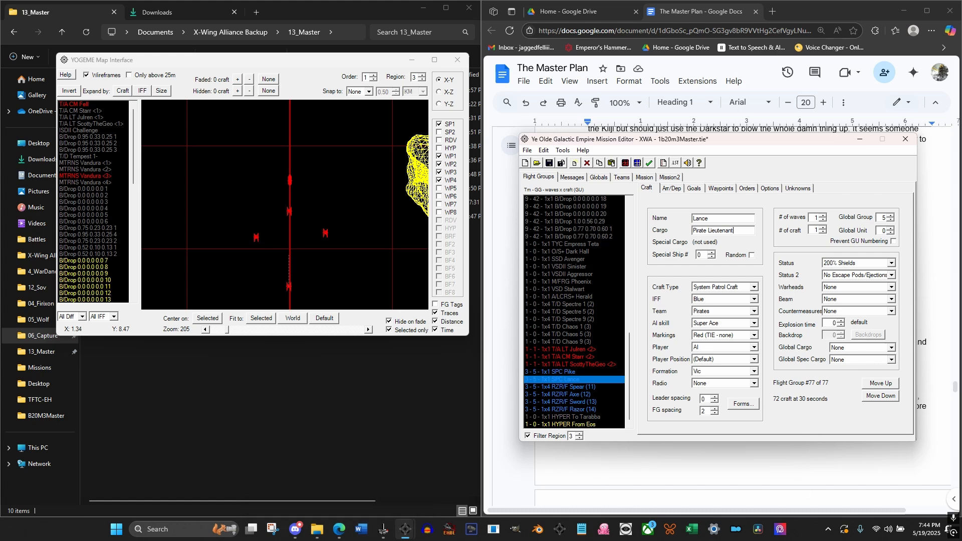
pyautogui.click(688, 273)
pyautogui.click(684, 254)
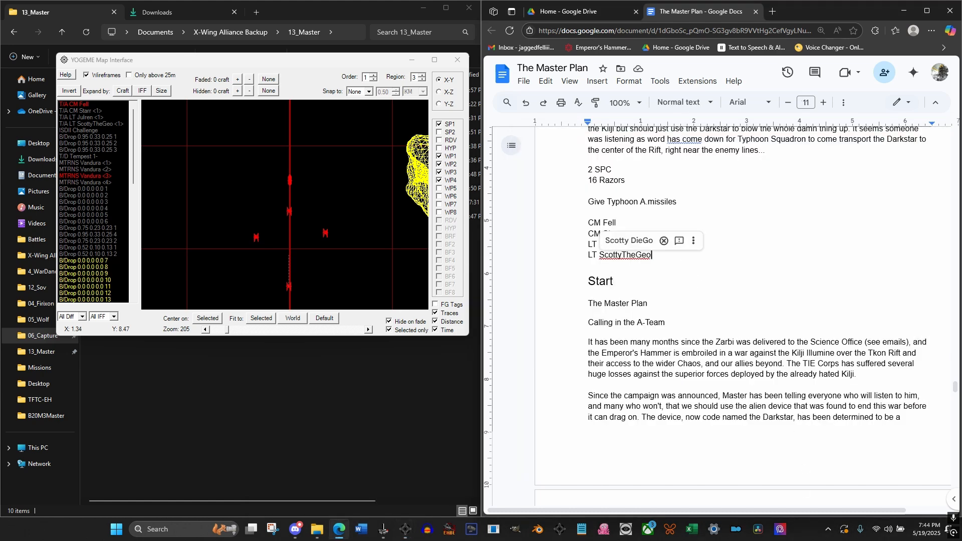
pyautogui.press('Return')
pyautogui.press('Return')
pyautogui.write('l')
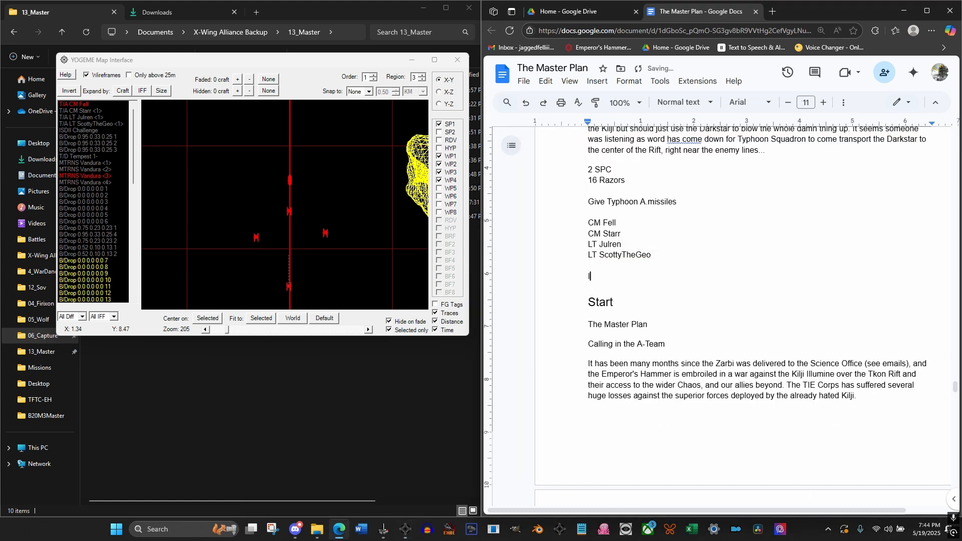
pyautogui.write('ieutenant')
pyautogui.click(610, 276)
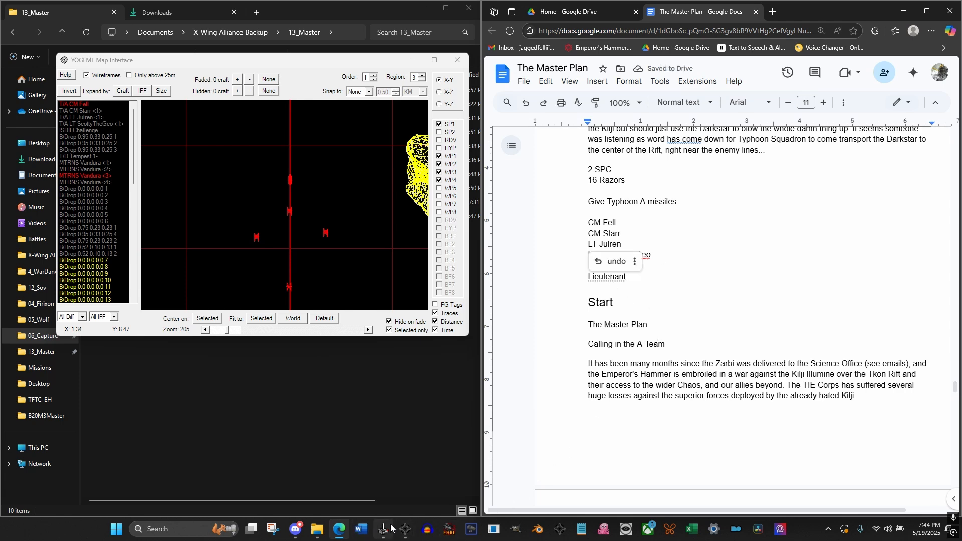
pyautogui.moveTo(403, 530)
pyautogui.click(376, 490)
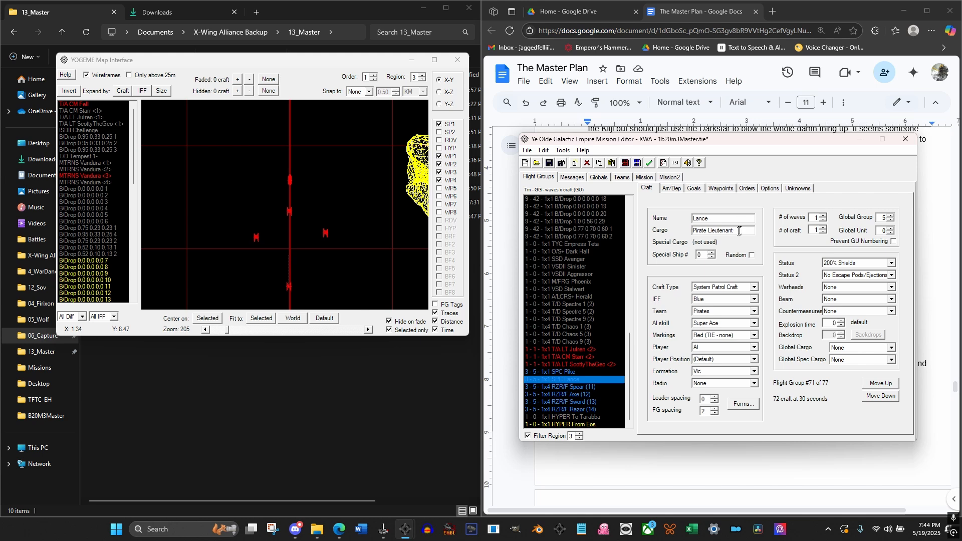
# Set the AI skill of the SPC Pike and SPC Lance flight groups to Officer
pyautogui.click(576, 403)
pyautogui.click(573, 386)
pyautogui.click(571, 379)
pyautogui.click(575, 394)
pyautogui.click(579, 404)
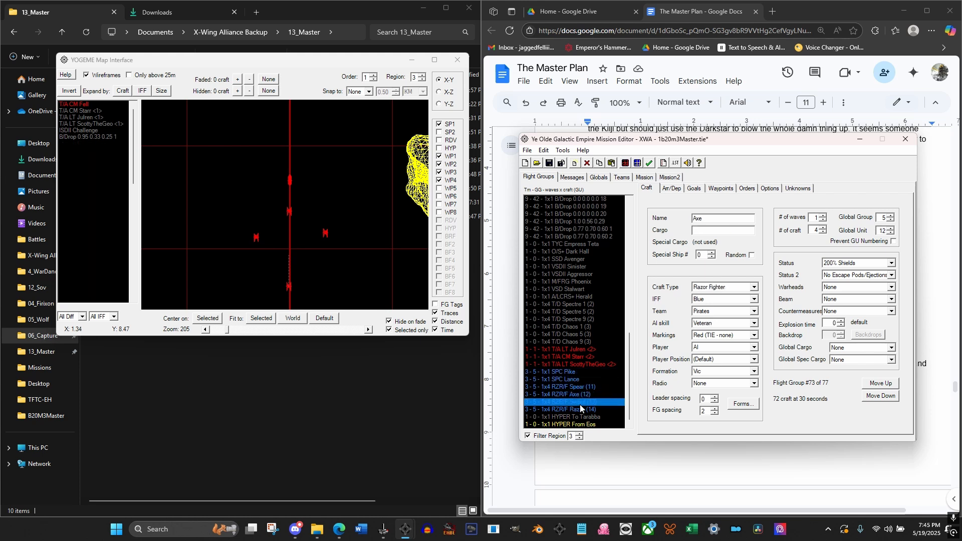
pyautogui.click(573, 381)
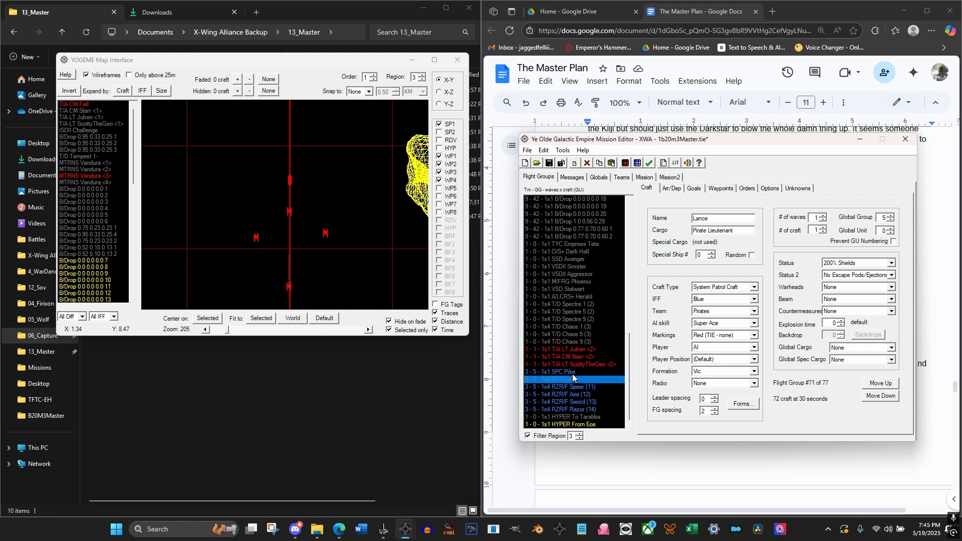
pyautogui.click(572, 372)
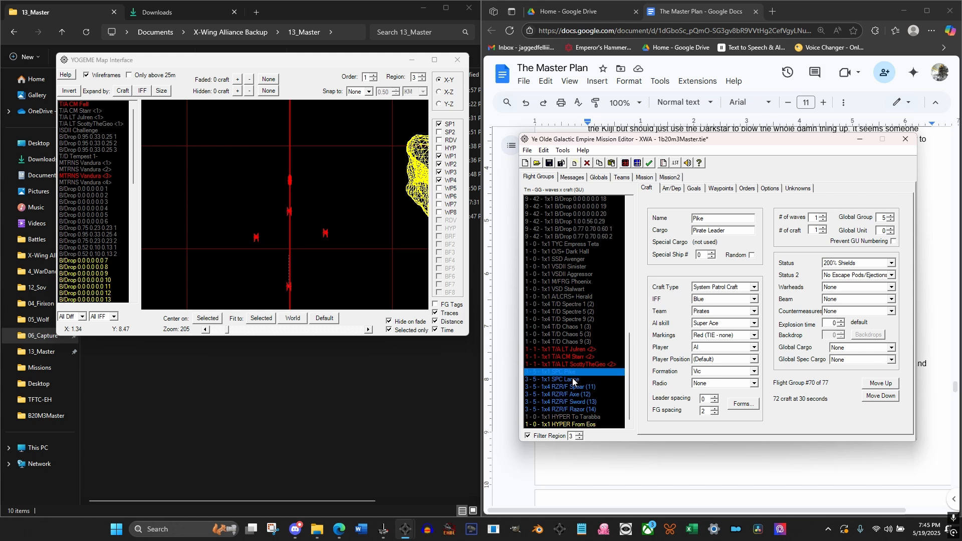
pyautogui.keyDown('ctrl'); pyautogui.click(573, 382); pyautogui.keyUp('ctrl')
pyautogui.click(738, 325)
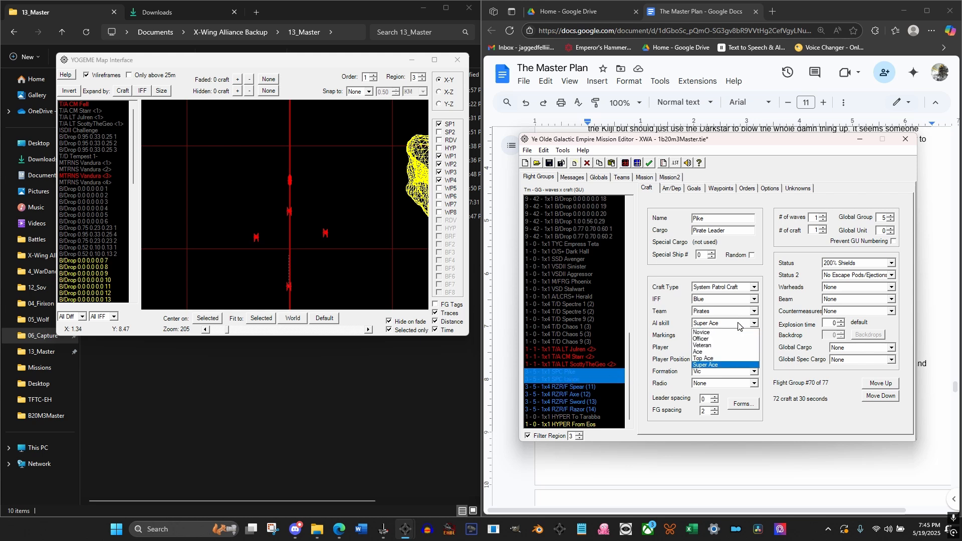
pyautogui.click(707, 338)
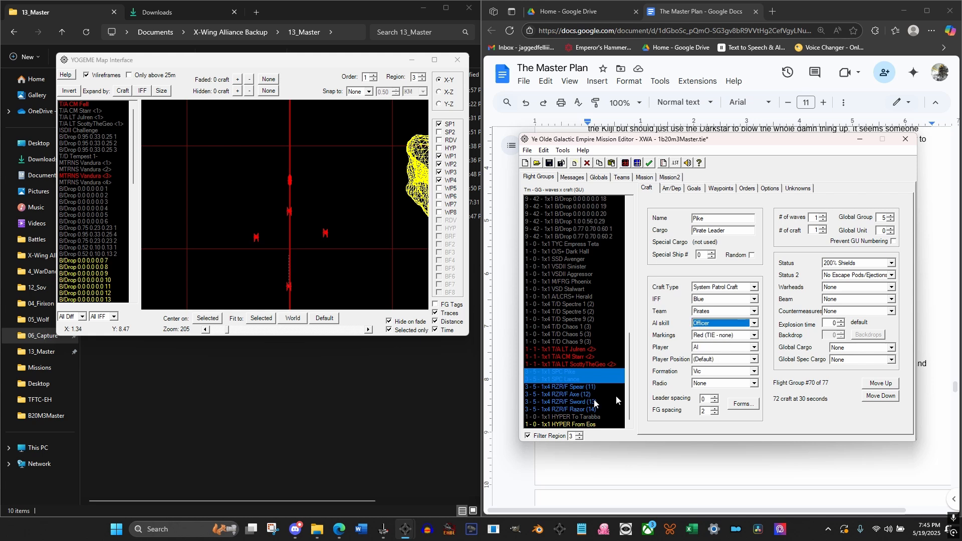
# Check the AI skill shared by the four RZR/F flight groups Spear, Axe, Sword and Razor
pyautogui.click(578, 387)
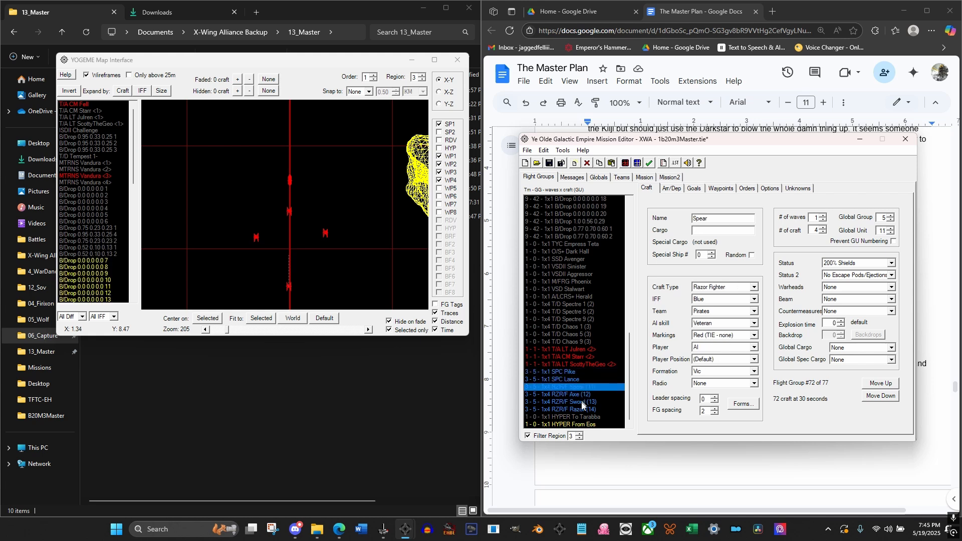
pyautogui.keyDown('shift'); pyautogui.click(589, 408); pyautogui.keyUp('shift')
pyautogui.click(722, 323)
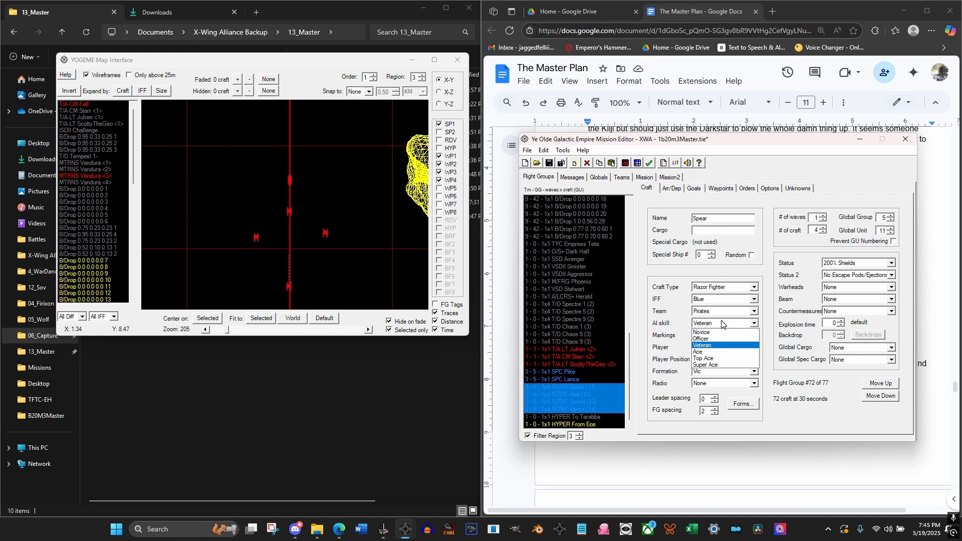
pyautogui.click(721, 323)
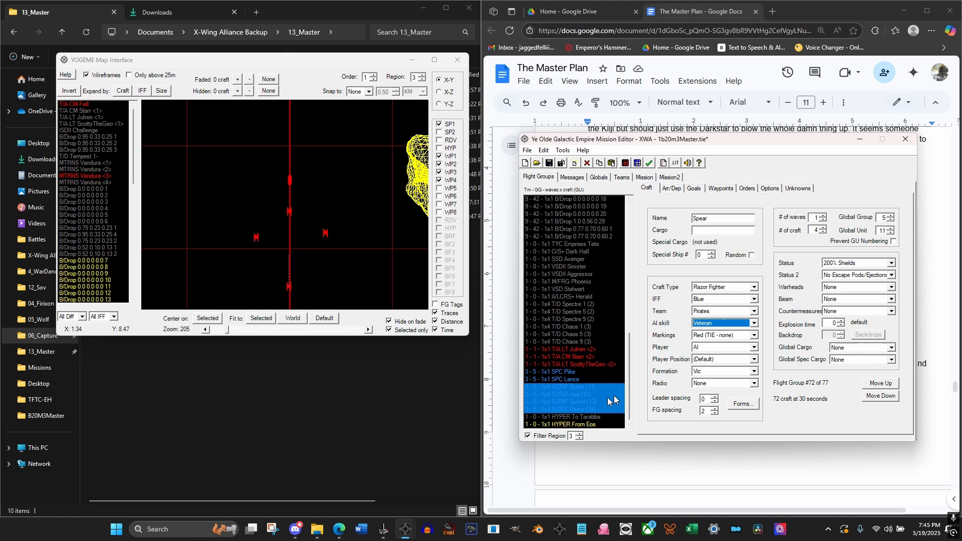
# Set the AI skill of SPC Pike and of SPC Lance to Veteran
pyautogui.click(566, 371)
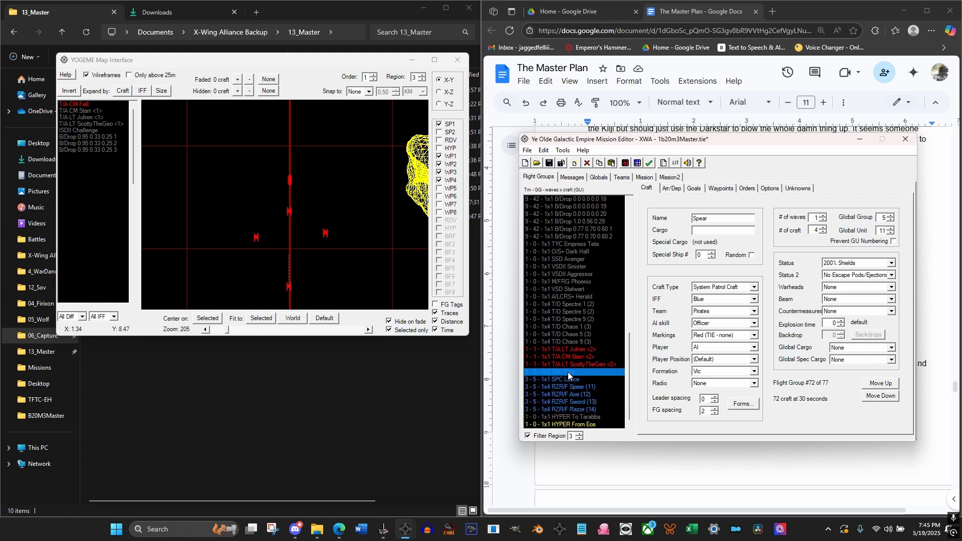
pyautogui.click(702, 320)
pyautogui.click(716, 345)
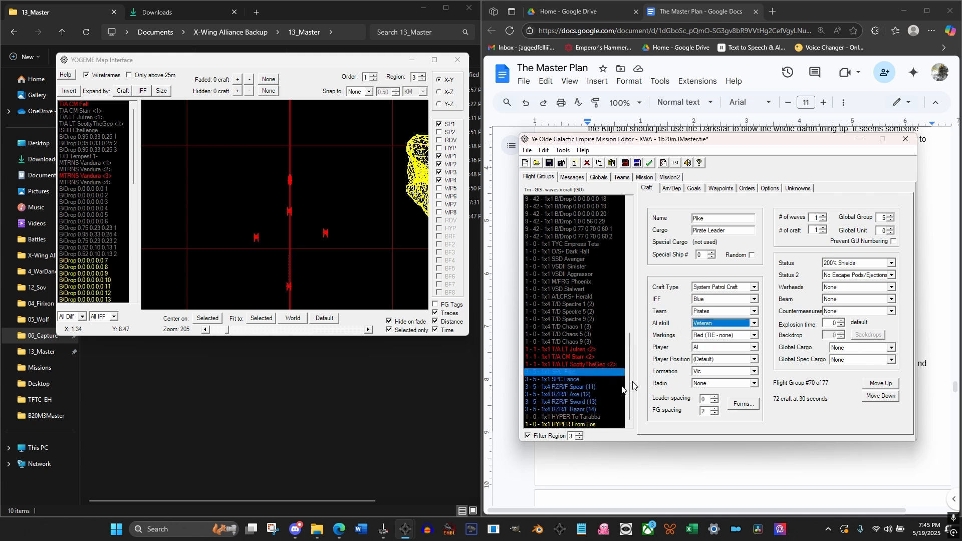
pyautogui.click(582, 380)
pyautogui.click(583, 388)
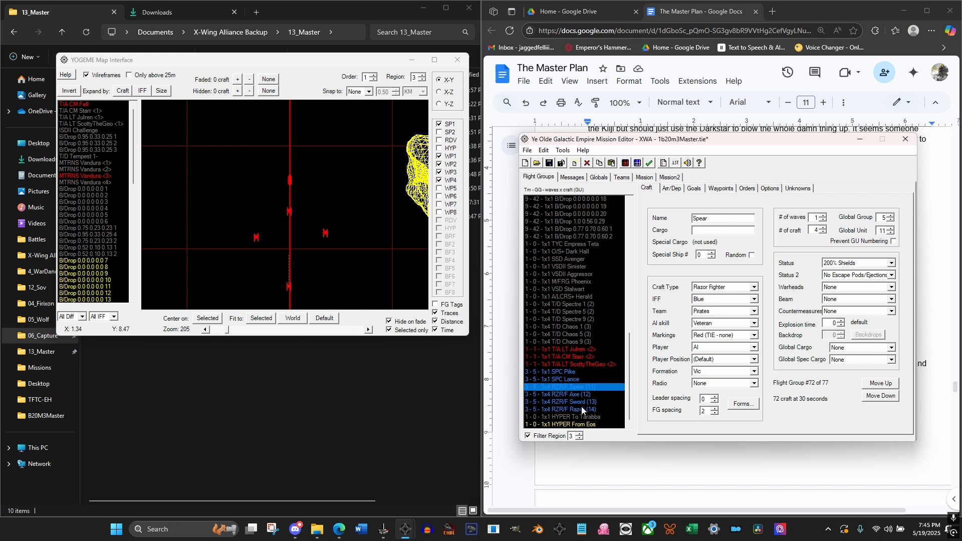
pyautogui.click(582, 408)
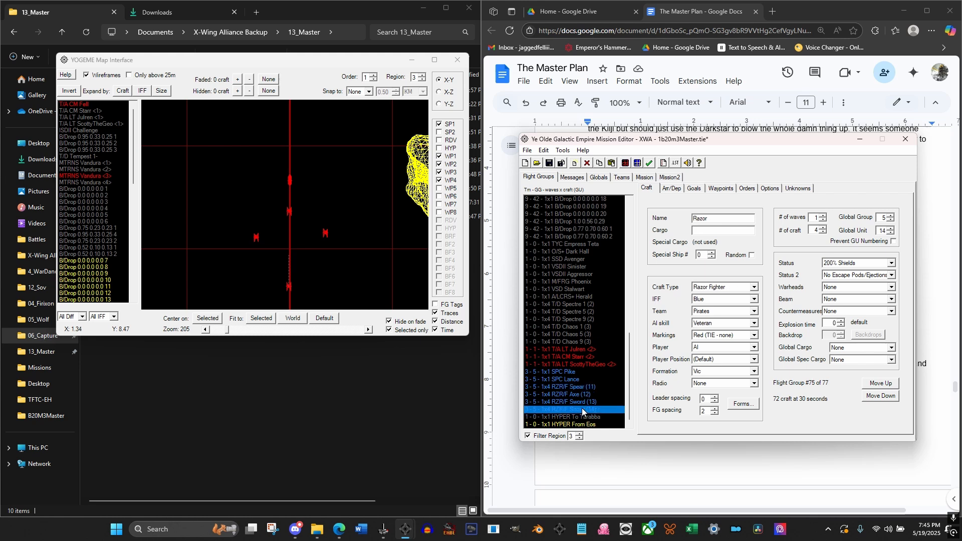
pyautogui.click(576, 379)
pyautogui.click(717, 324)
pyautogui.click(717, 346)
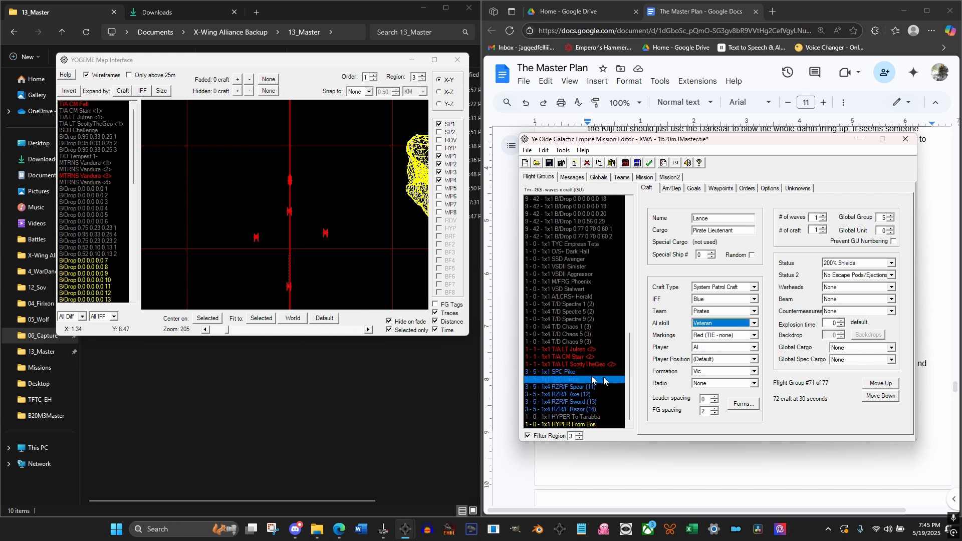
# For all six pirate flight groups from Pike to Razor, change region 3 Order 1 to Circle with 255 loops
pyautogui.click(569, 371)
pyautogui.click(746, 189)
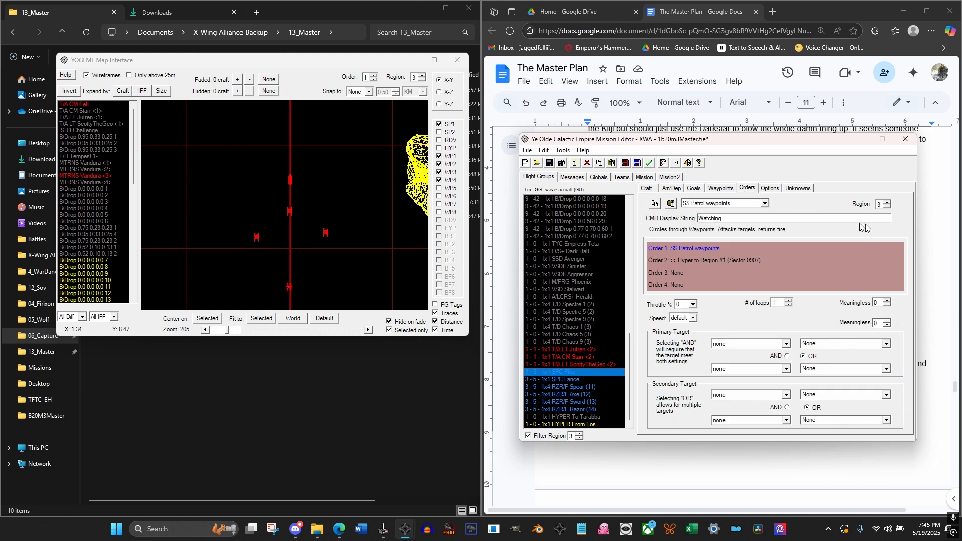
pyautogui.keyDown('shift'); pyautogui.click(588, 410); pyautogui.keyUp('shift')
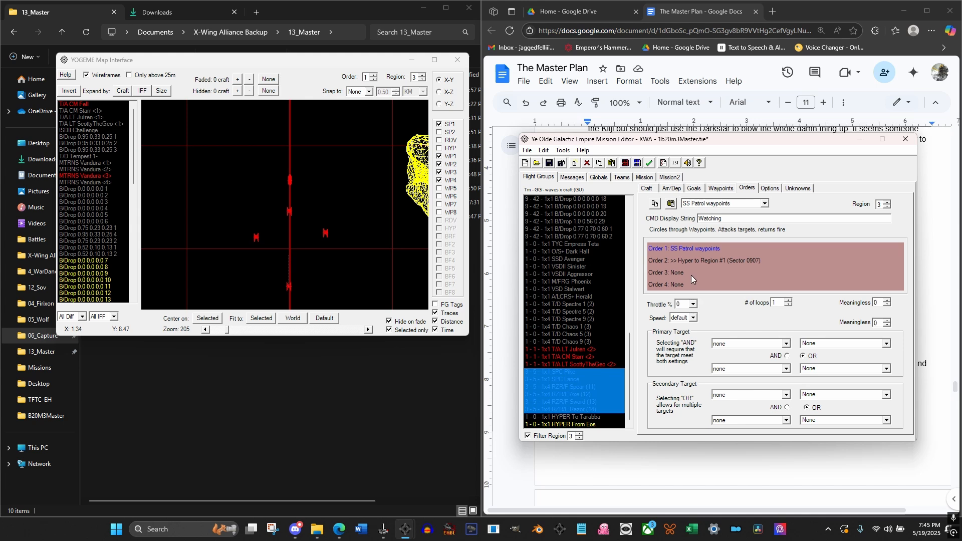
pyautogui.click(738, 203)
pyautogui.scroll(-4, 737, 214)
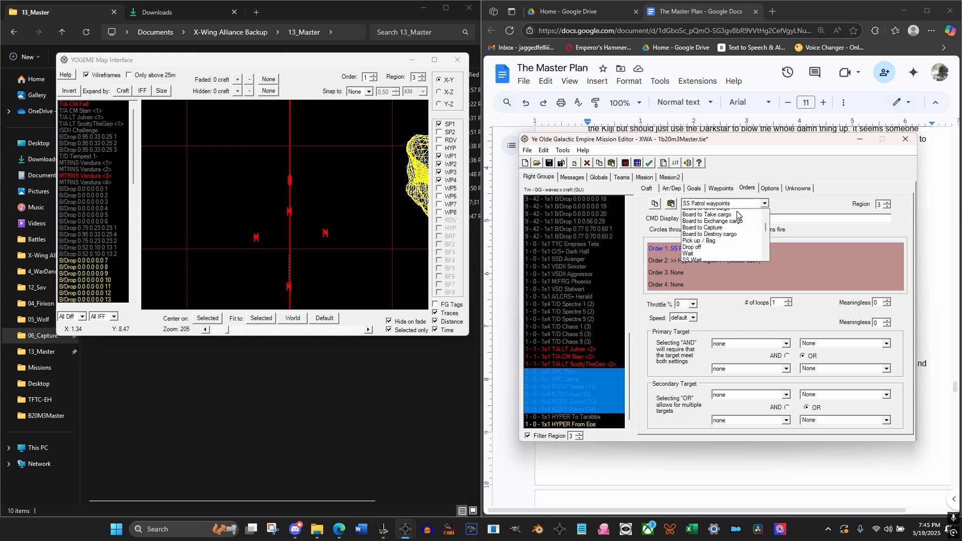
pyautogui.scroll(4, 737, 214)
pyautogui.click(713, 233)
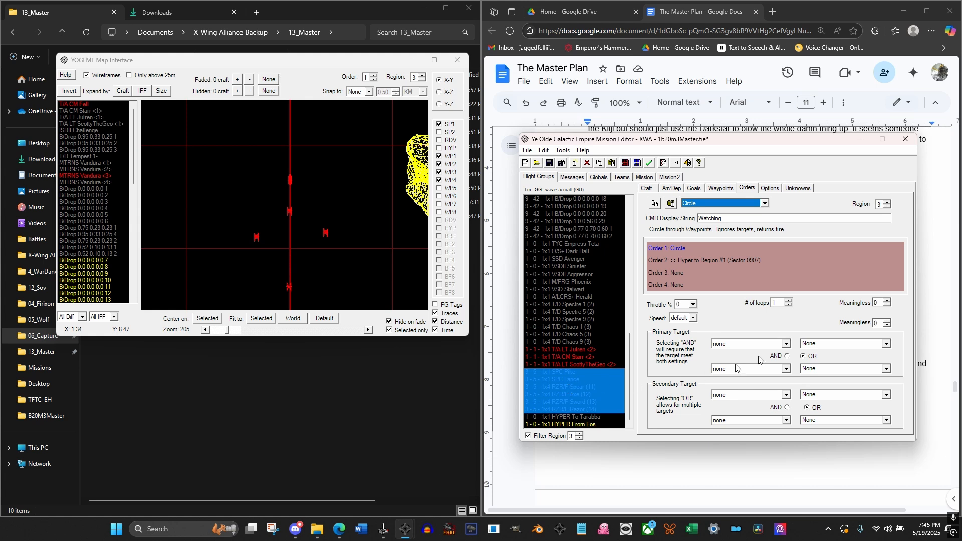
pyautogui.click(786, 302)
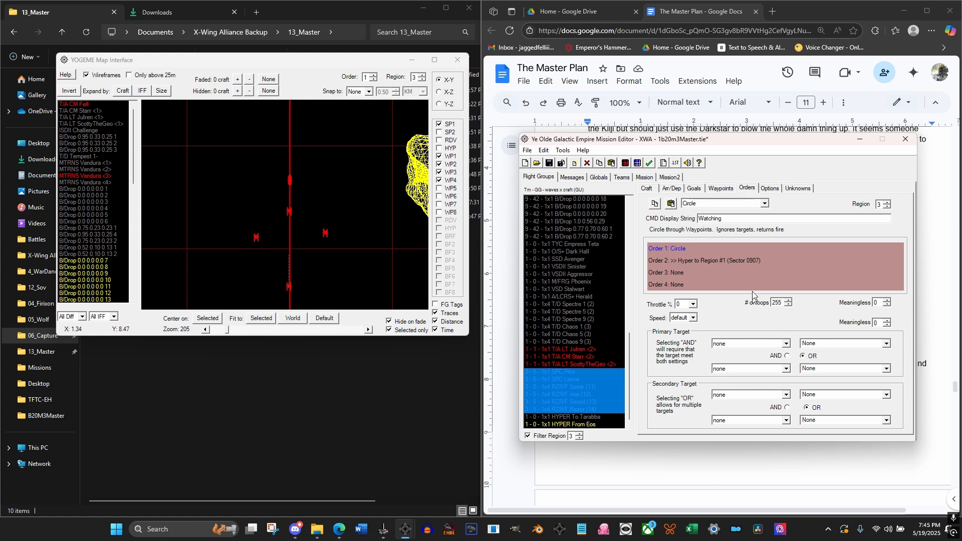
# Change region 3 Order 2 of all six pirate flight groups to Attack targets
pyautogui.click(576, 401)
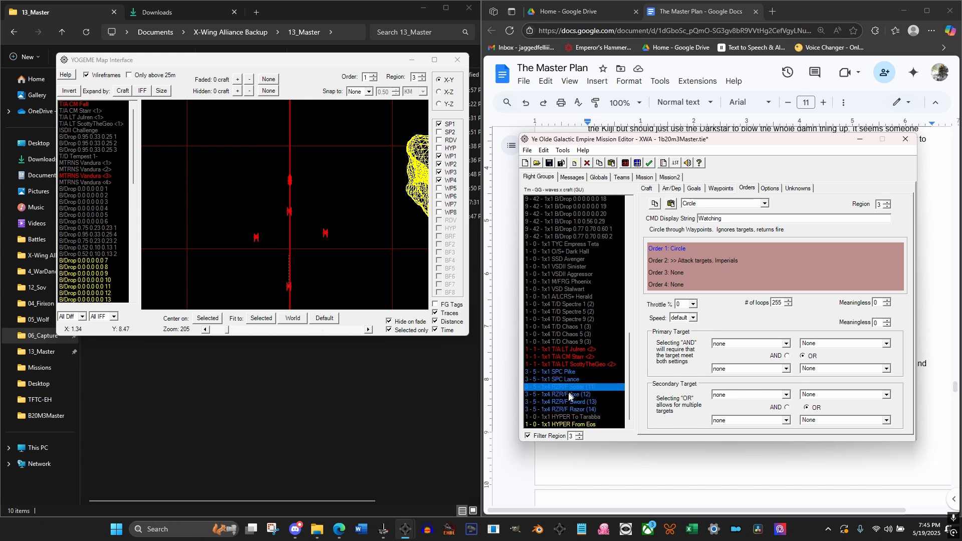
pyautogui.click(574, 372)
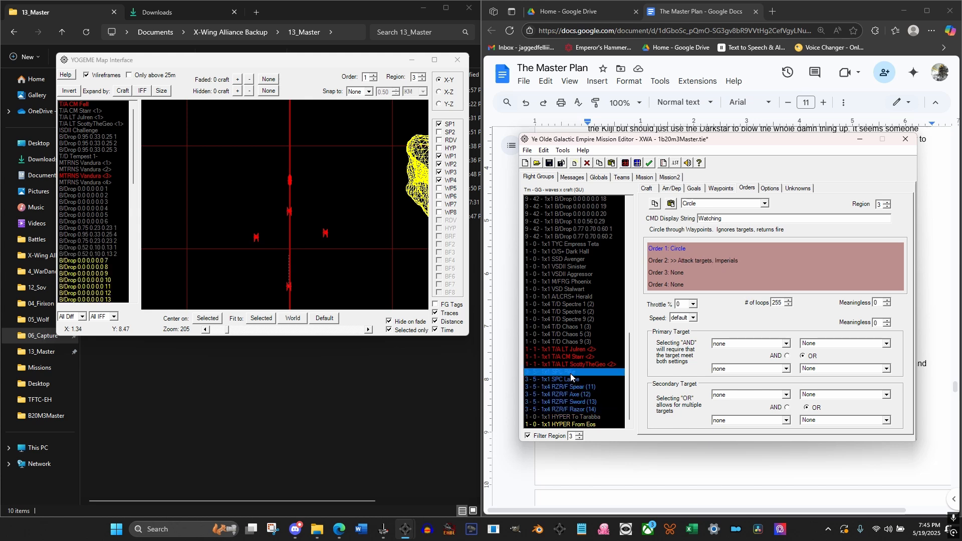
pyautogui.keyDown('shift'); pyautogui.click(573, 410); pyautogui.keyUp('shift')
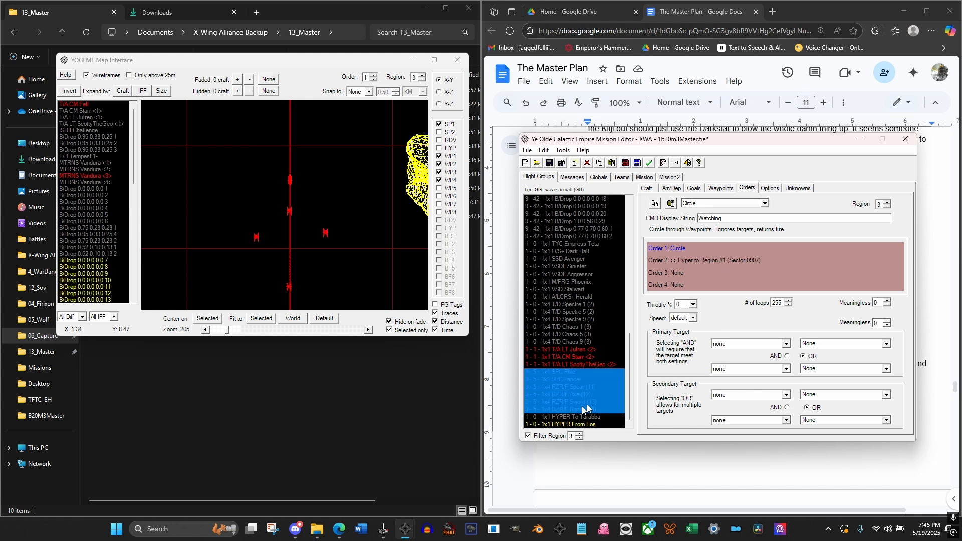
pyautogui.click(719, 262)
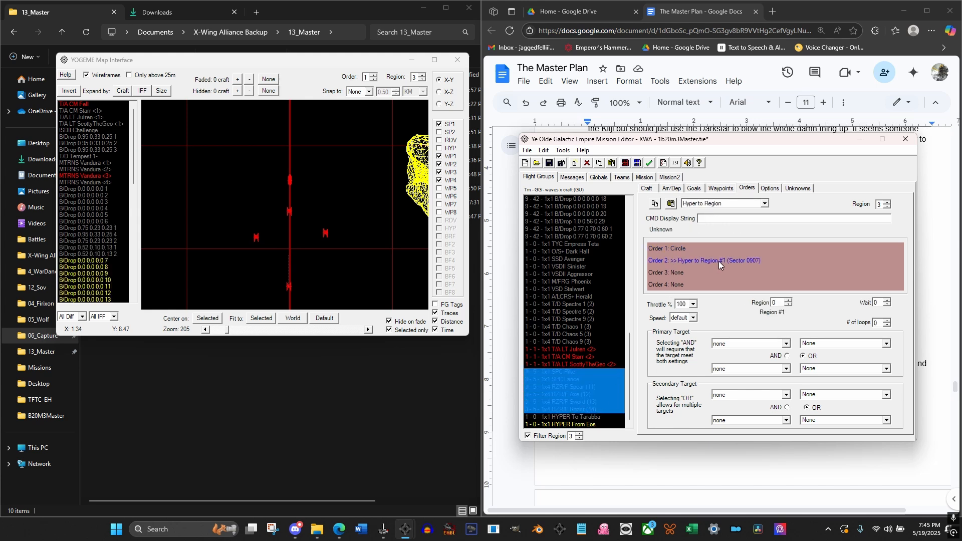
pyautogui.click(738, 203)
pyautogui.scroll(10, 739, 215)
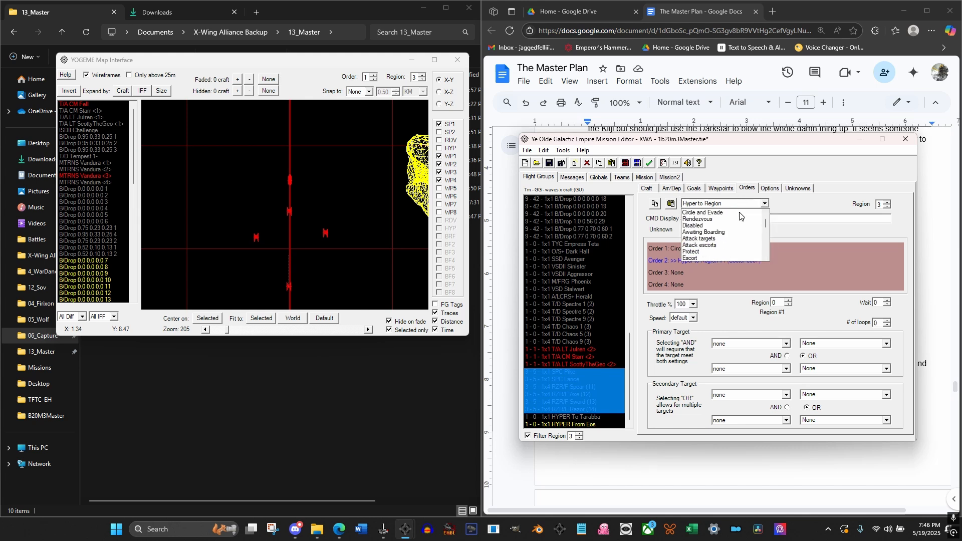
pyautogui.scroll(-1, 724, 241)
pyautogui.click(723, 244)
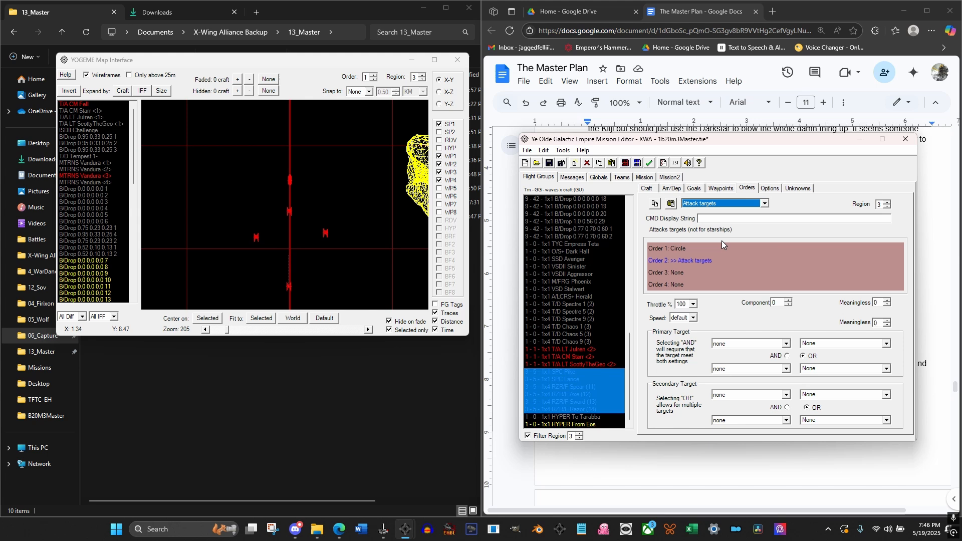
# Set the first primary target of the pirates' Attack targets order to IFF Imperial
pyautogui.click(784, 345)
pyautogui.click(746, 391)
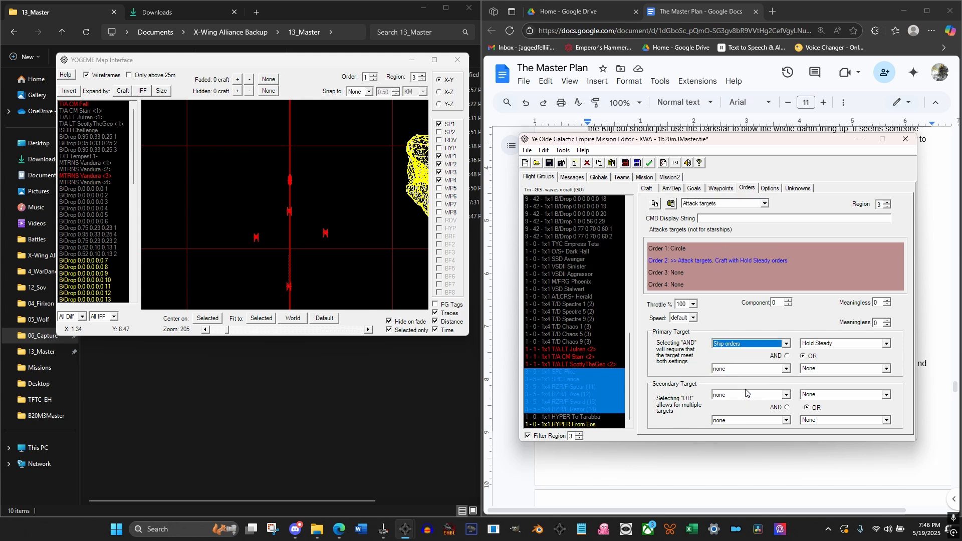
pyautogui.click(750, 346)
pyautogui.scroll(1, 746, 371)
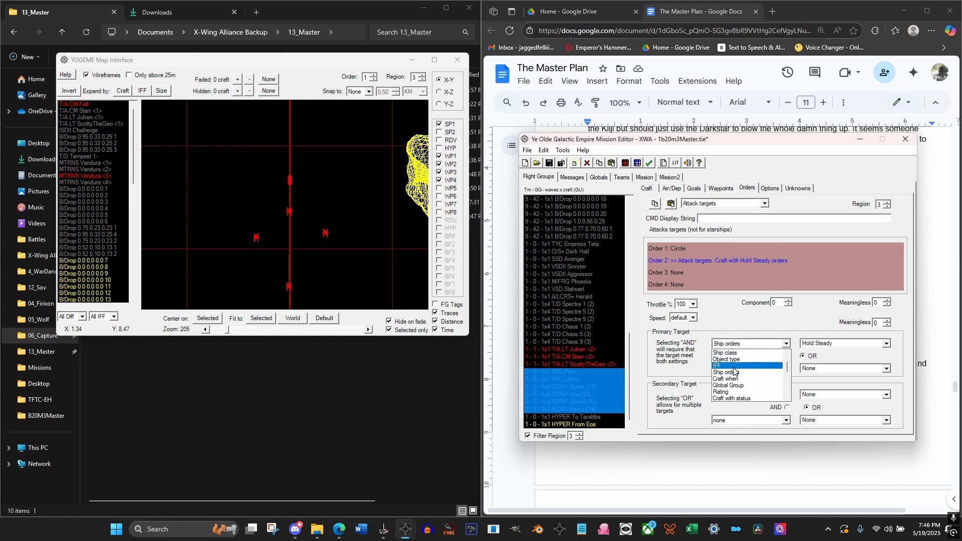
pyautogui.click(721, 360)
pyautogui.click(821, 344)
pyautogui.click(822, 361)
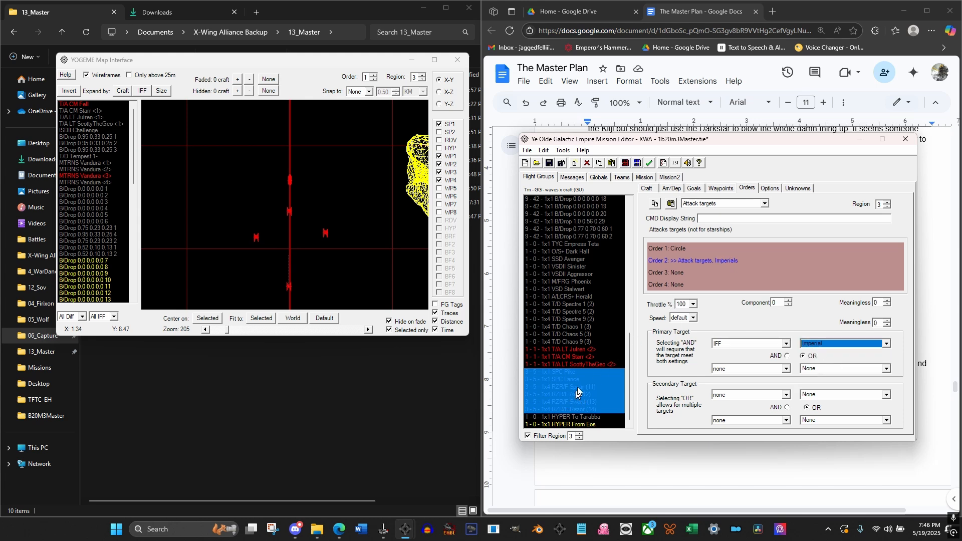
pyautogui.scroll(2, 629, 361)
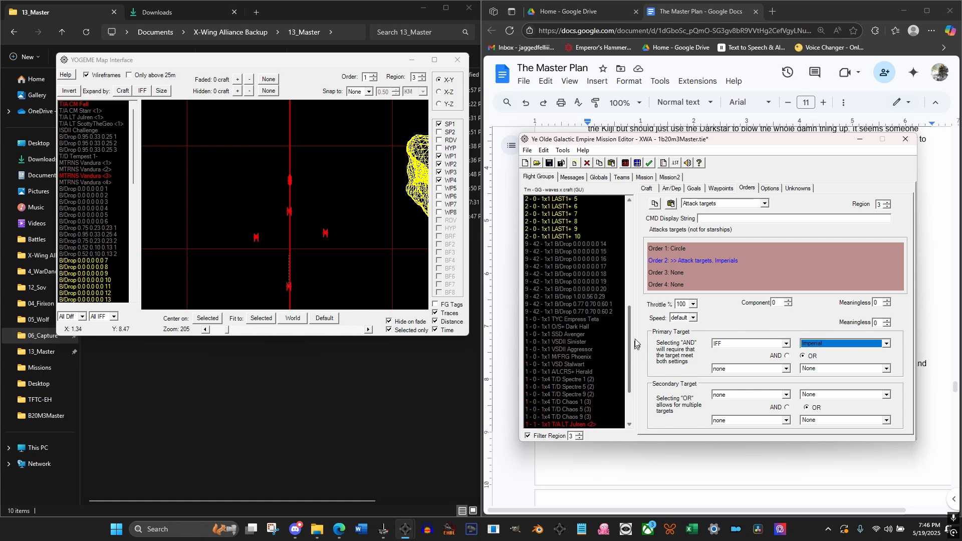
pyautogui.scroll(-2, 599, 389)
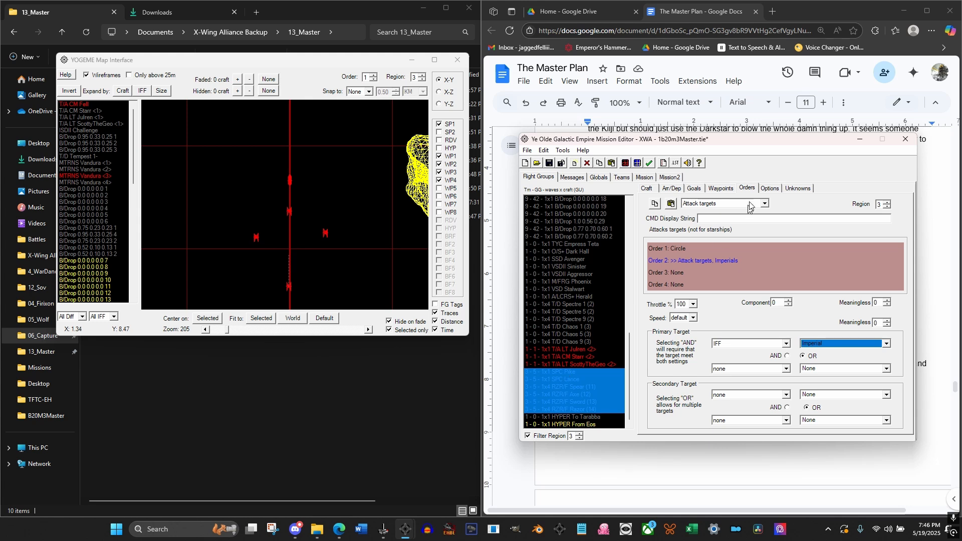
# For the six pirate flight groups, change the first skip condition of Order 2 in Region 3 to "be shown (message)"
pyautogui.click(770, 189)
pyautogui.click(872, 373)
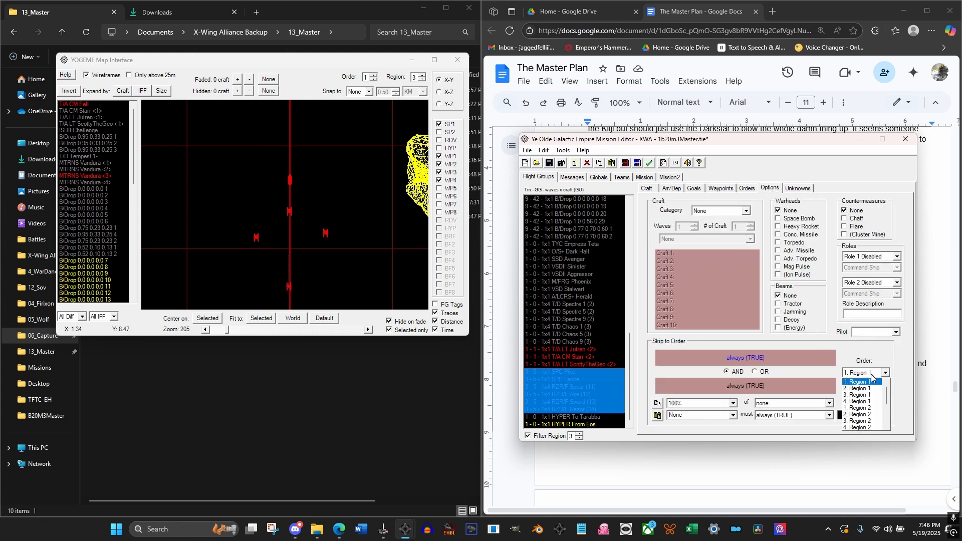
pyautogui.scroll(-2, 859, 401)
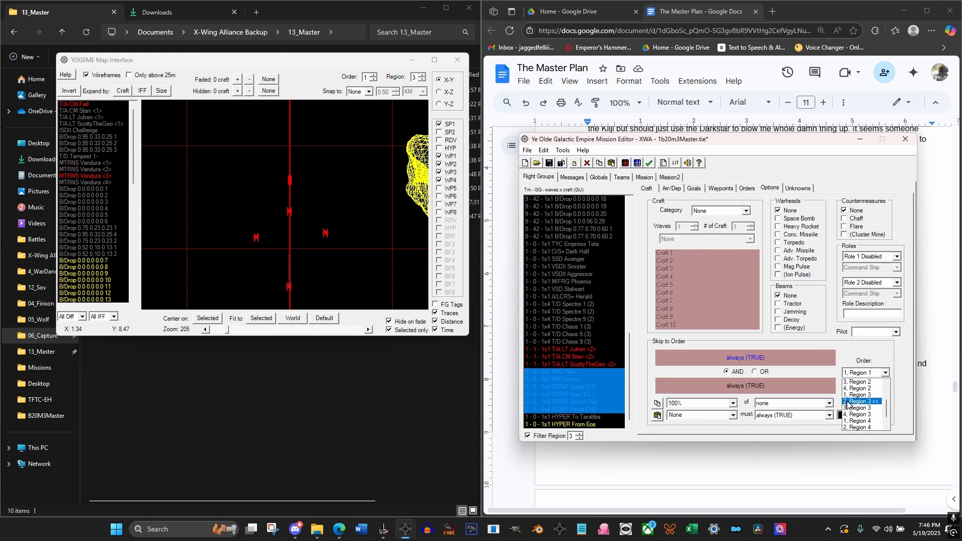
pyautogui.click(852, 402)
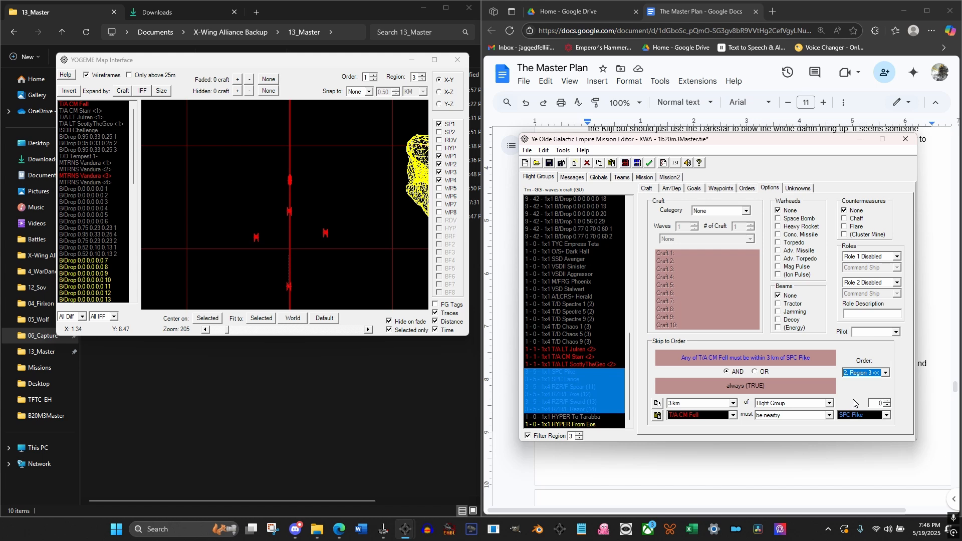
pyautogui.click(719, 405)
pyautogui.click(779, 406)
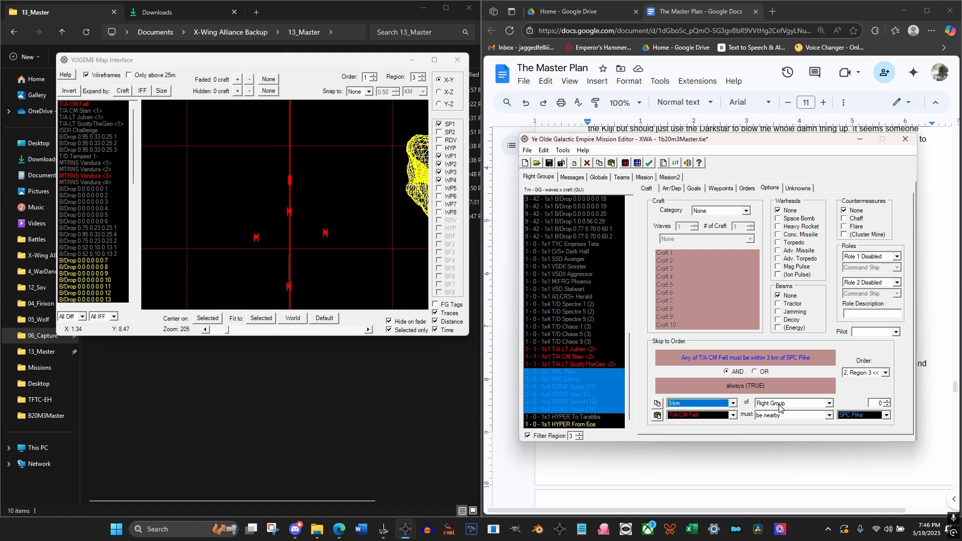
pyautogui.click(783, 416)
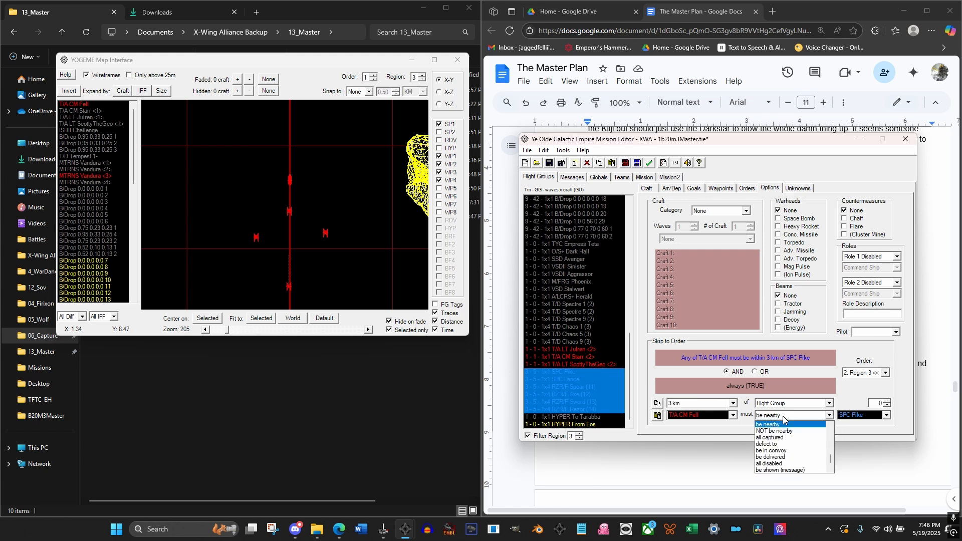
pyautogui.scroll(-4, 801, 441)
pyautogui.scroll(-3, 831, 454)
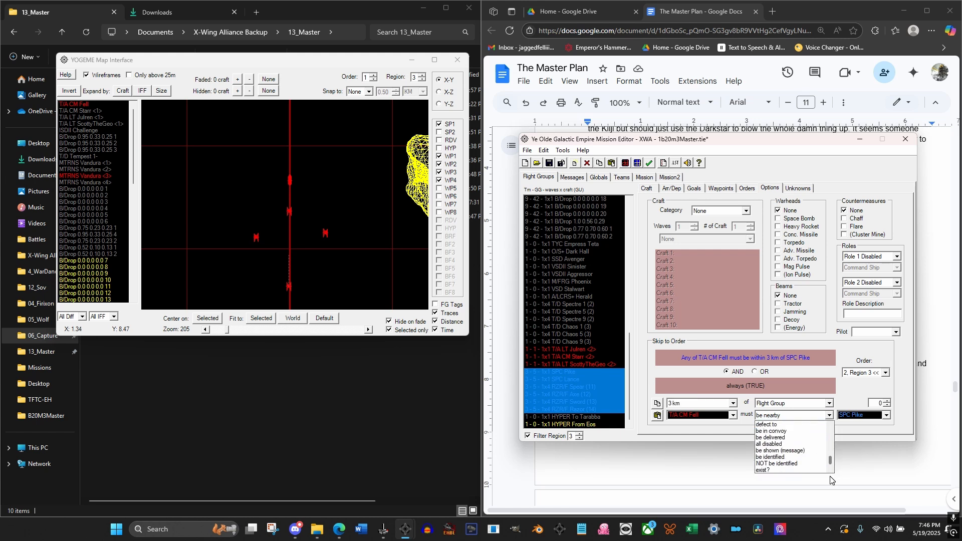
pyautogui.click(822, 450)
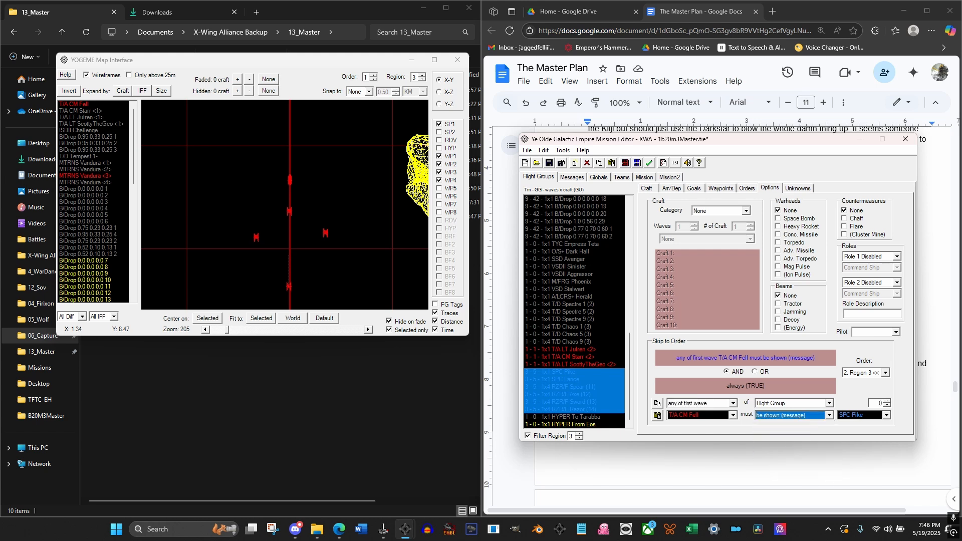
# Set the skip trigger's amount to 100% and its subject type to Message #
pyautogui.click(733, 404)
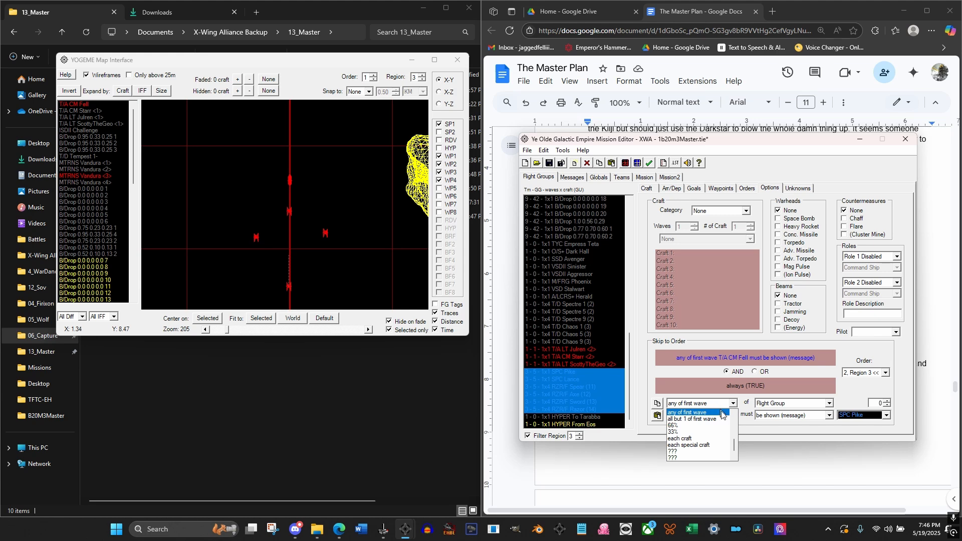
pyautogui.scroll(3, 735, 449)
pyautogui.click(687, 412)
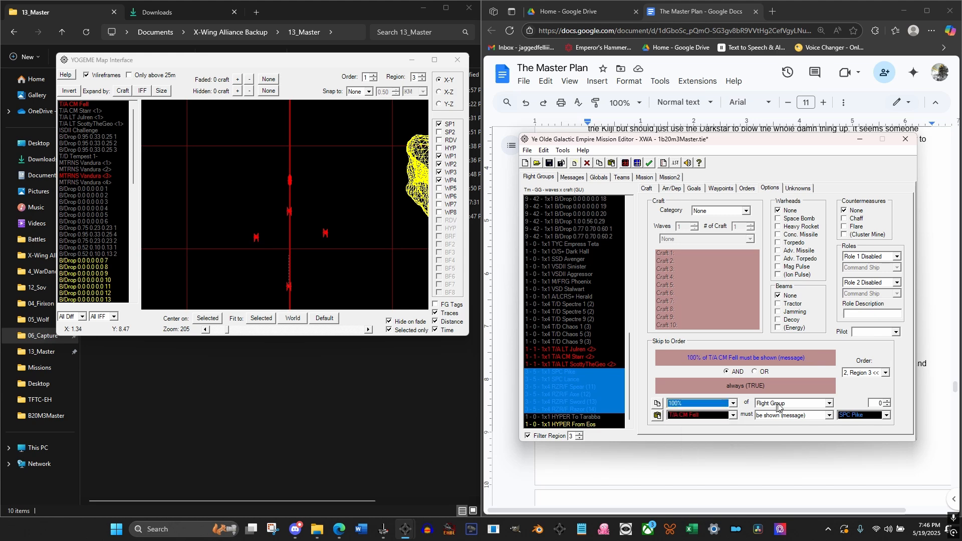
pyautogui.click(829, 403)
pyautogui.scroll(-2, 829, 429)
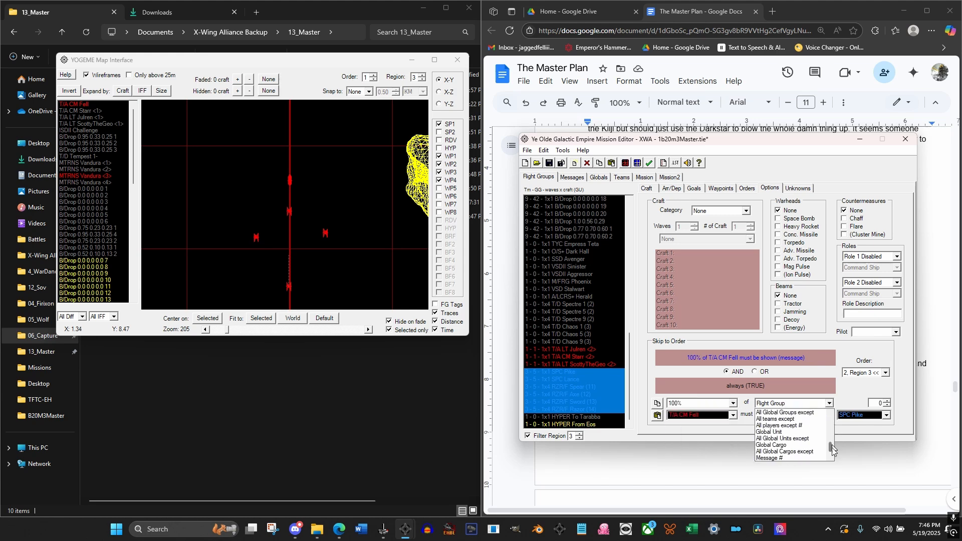
pyautogui.click(789, 459)
# Look up the pirates' "Power down or else!" line among the mission messages and make message #11 the skip trigger's message
pyautogui.click(572, 177)
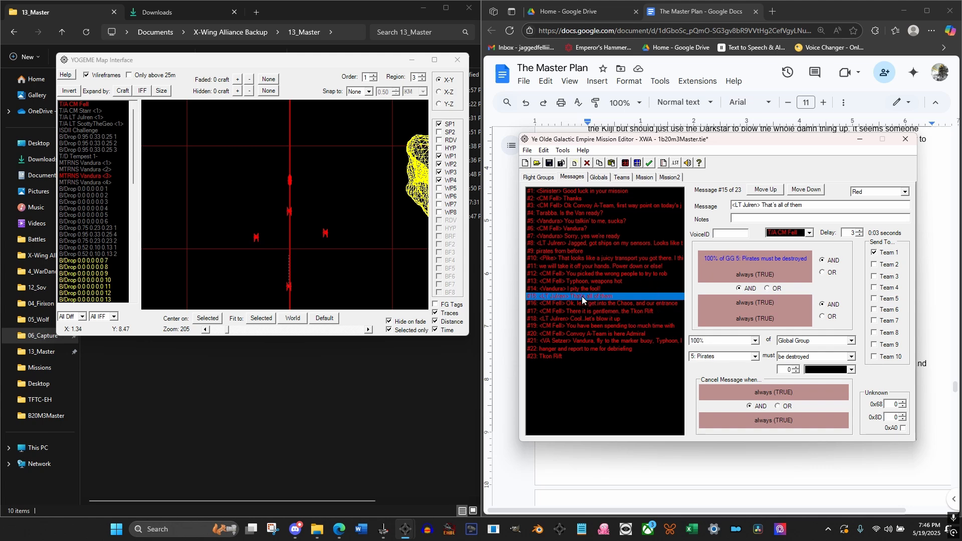
pyautogui.click(595, 266)
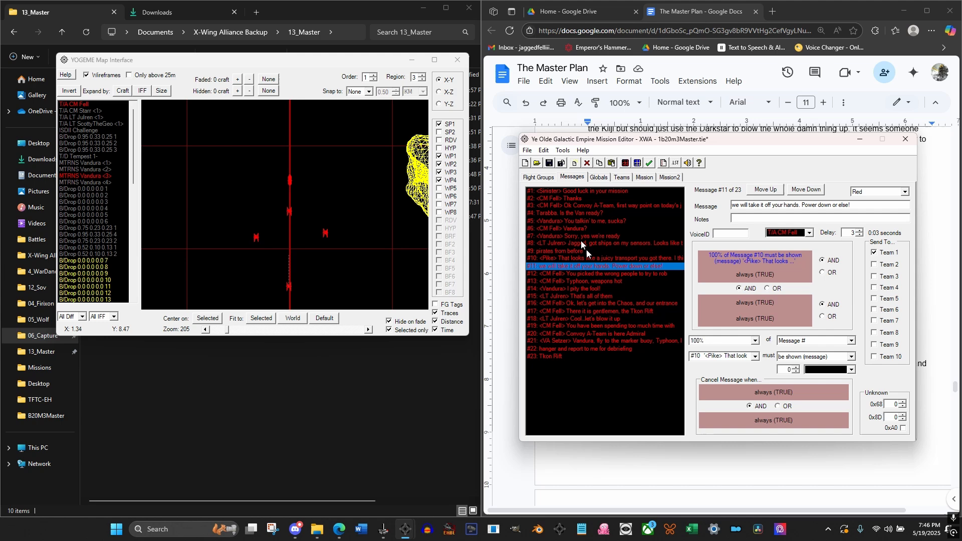
pyautogui.click(550, 178)
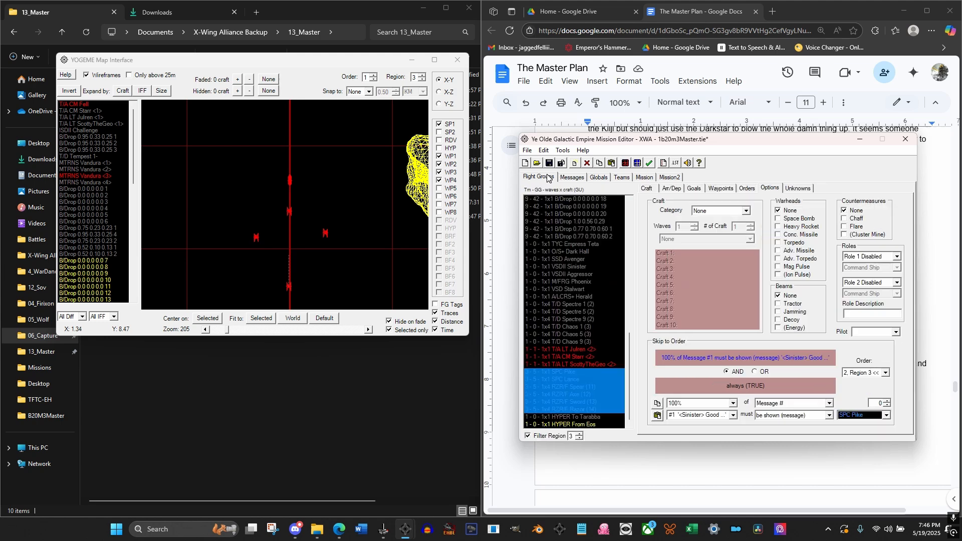
pyautogui.click(720, 419)
pyautogui.scroll(-2, 699, 451)
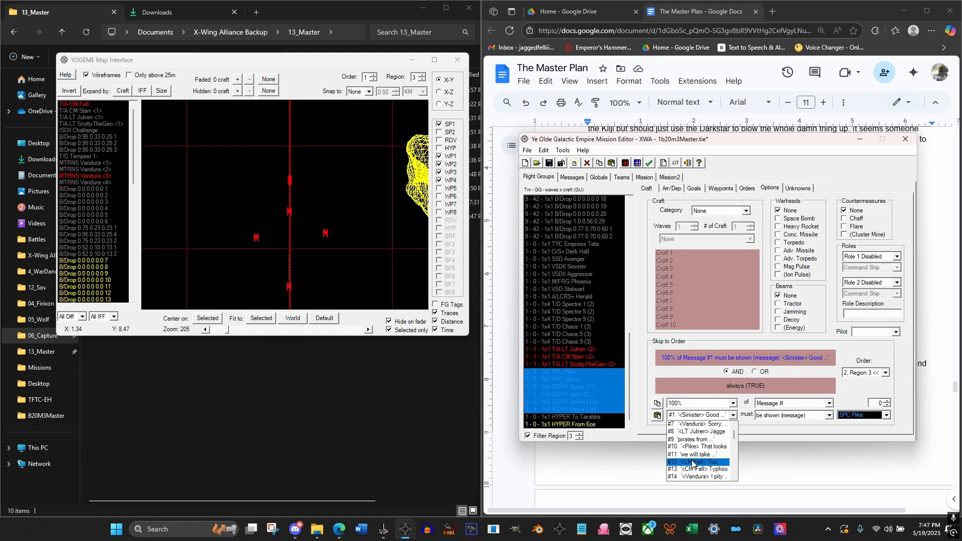
pyautogui.click(693, 454)
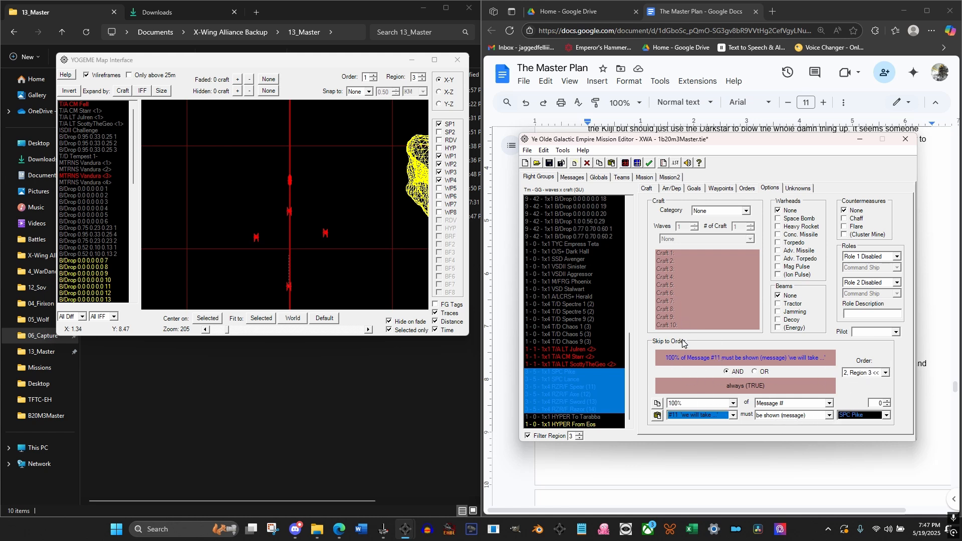
# Set the throttle of the Region 3 Circle order to 100% for all pirate flight groups from Pike to Razor
pyautogui.click(555, 373)
pyautogui.click(747, 189)
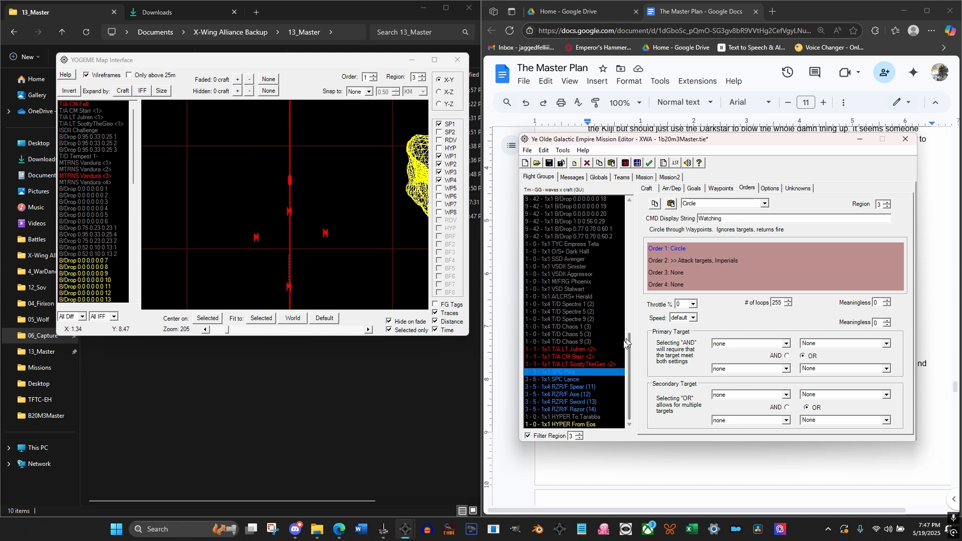
pyautogui.keyDown('shift'); pyautogui.click(582, 407); pyautogui.keyUp('shift')
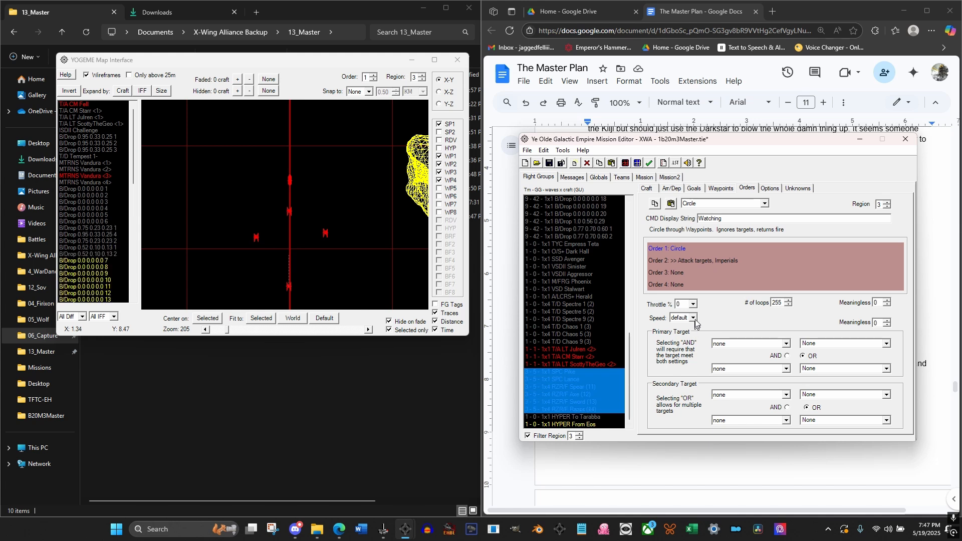
pyautogui.click(693, 304)
pyautogui.click(694, 358)
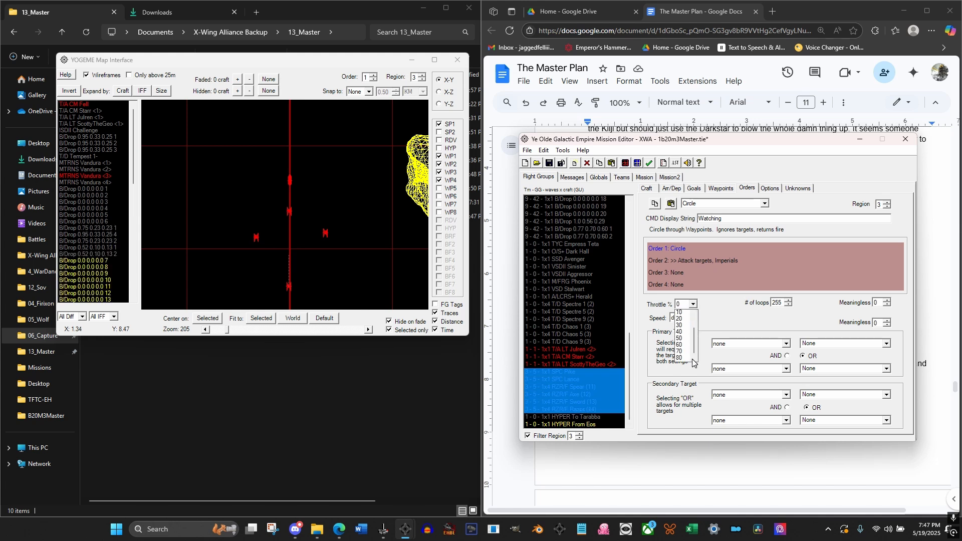
pyautogui.click(681, 359)
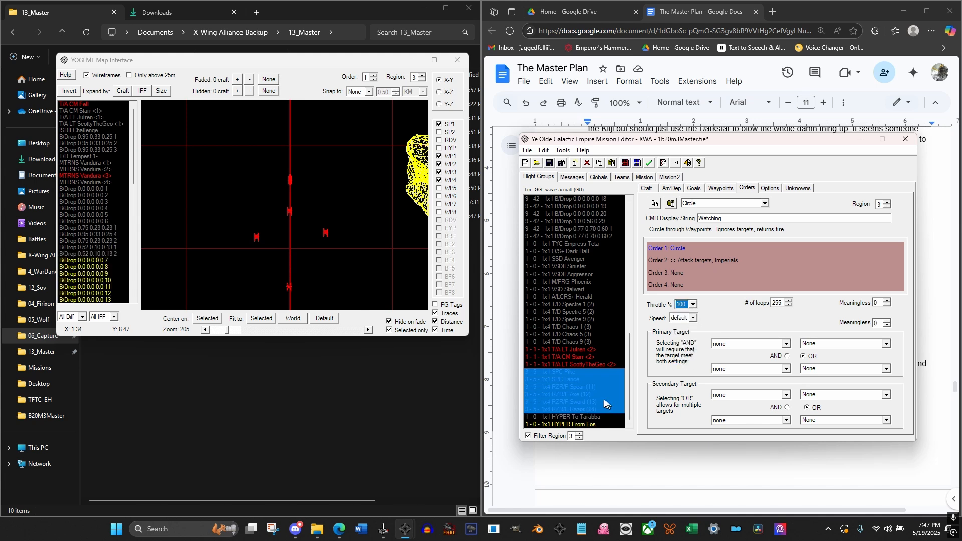
# Check RZR/F Axe's Attack targets order, and compare the start points and Order 1 waypoints of all six pirate flight groups
pyautogui.click(586, 394)
pyautogui.click(685, 260)
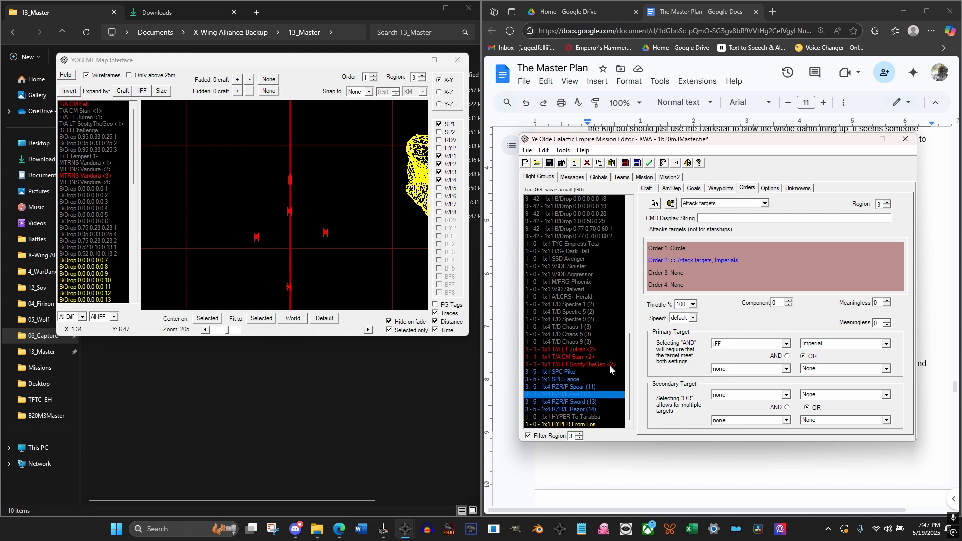
pyautogui.click(726, 189)
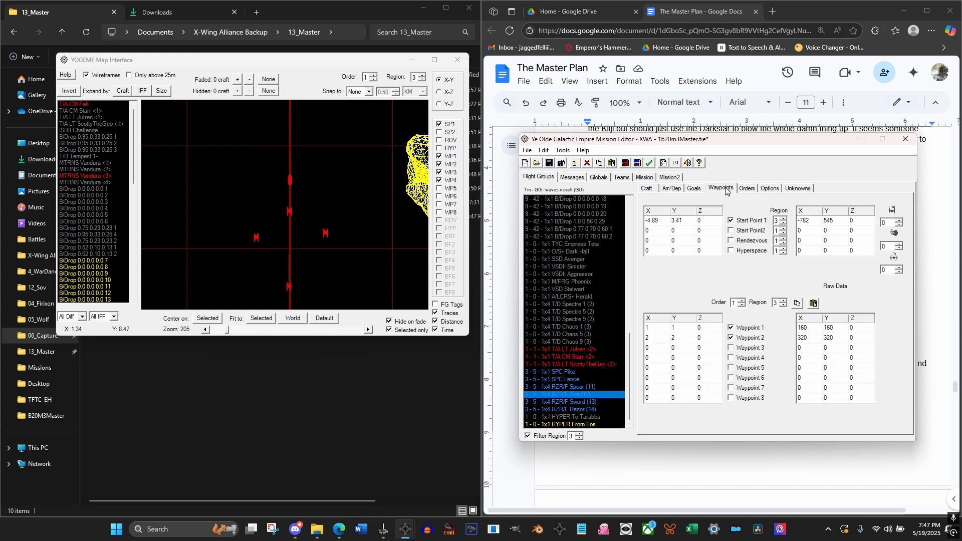
pyautogui.click(569, 372)
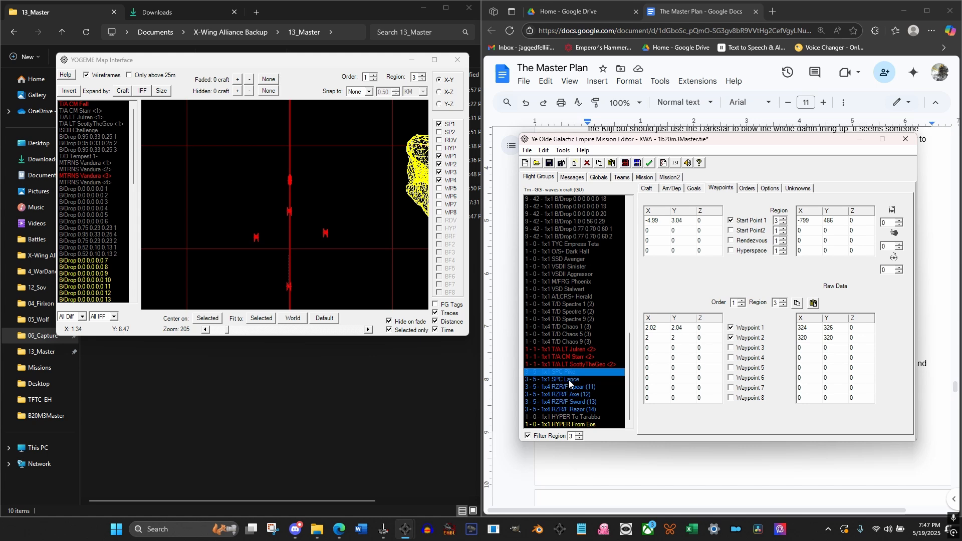
pyautogui.click(569, 379)
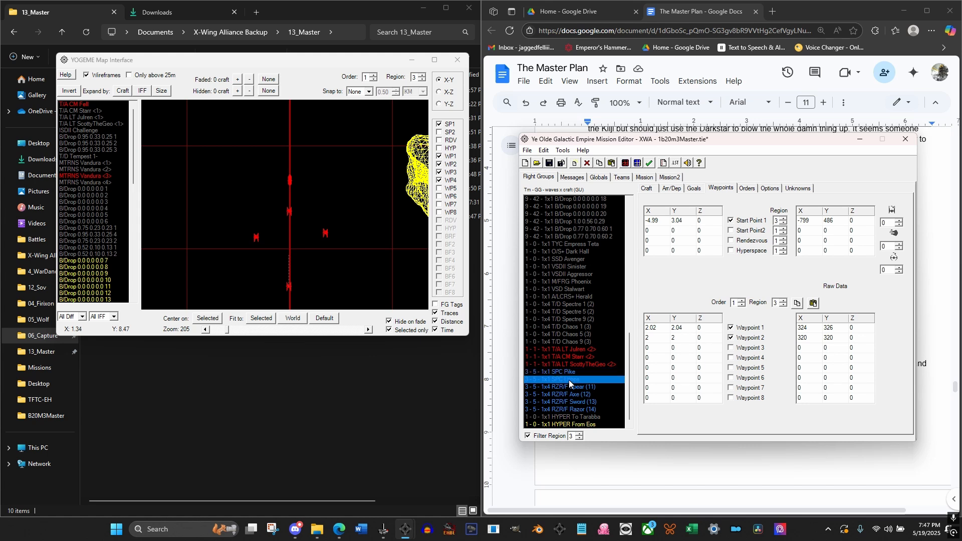
pyautogui.click(571, 387)
pyautogui.click(570, 402)
pyautogui.click(572, 409)
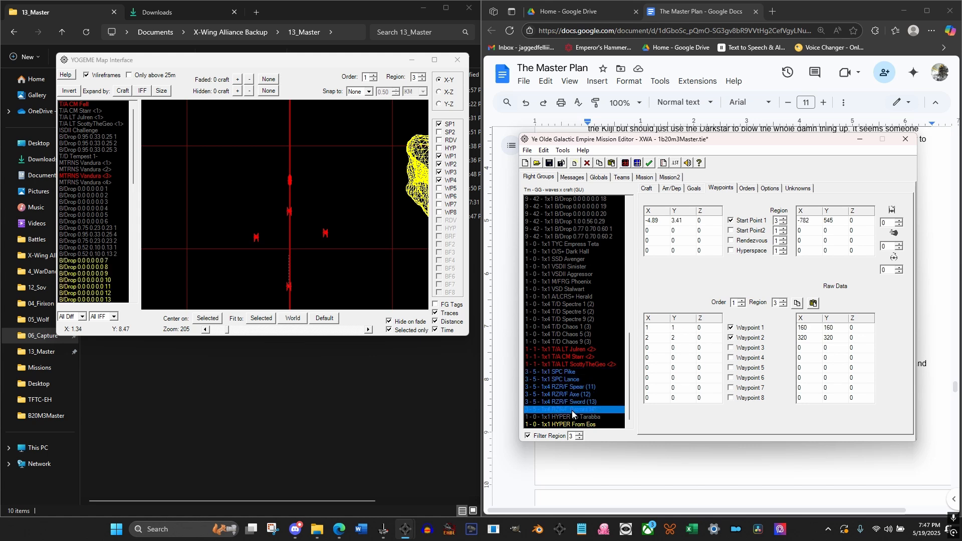
pyautogui.click(575, 402)
pyautogui.click(574, 395)
pyautogui.click(573, 387)
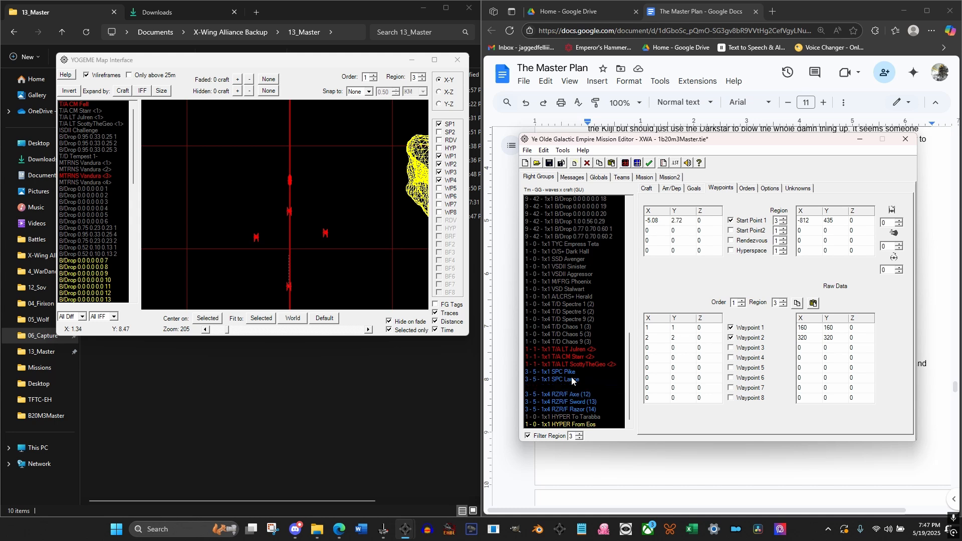
pyautogui.click(572, 380)
pyautogui.click(571, 373)
# Move SPC Pike's Waypoint 1 to about X -6.38, Y 3.64 and Waypoint 2 to about X -6.17, Y 5.16 on the map
pyautogui.click(359, 253)
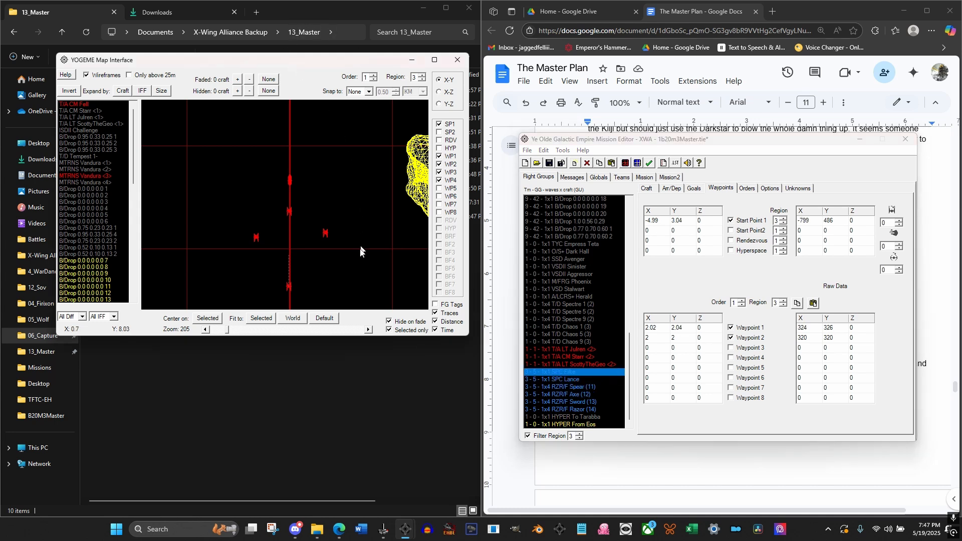
pyautogui.scroll(-15, 360, 253)
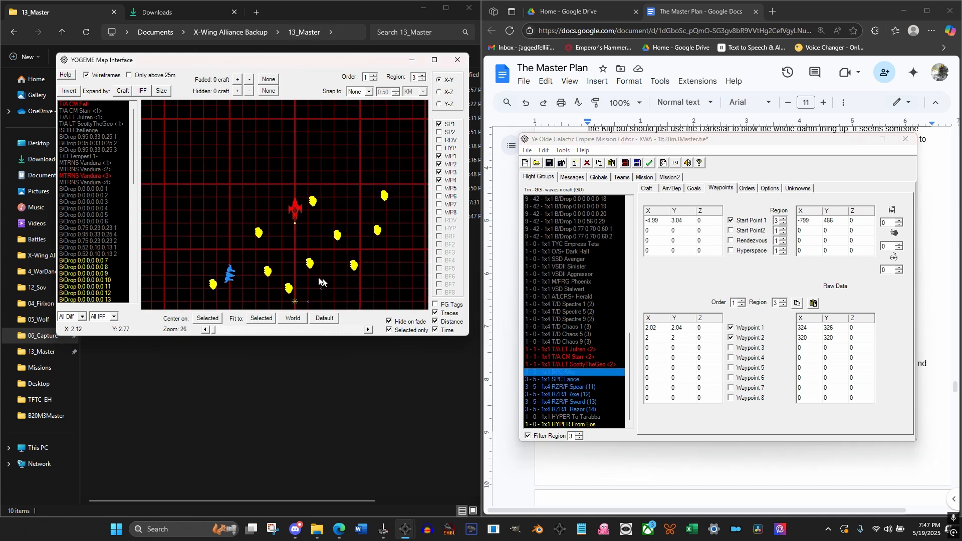
pyautogui.moveTo(276, 230); pyautogui.dragTo(308, 208)
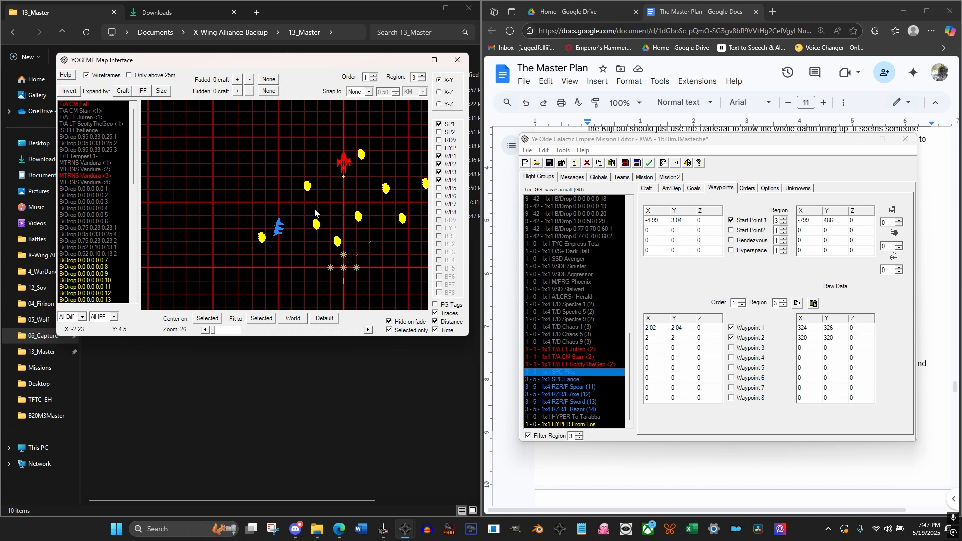
pyautogui.scroll(2, 315, 212)
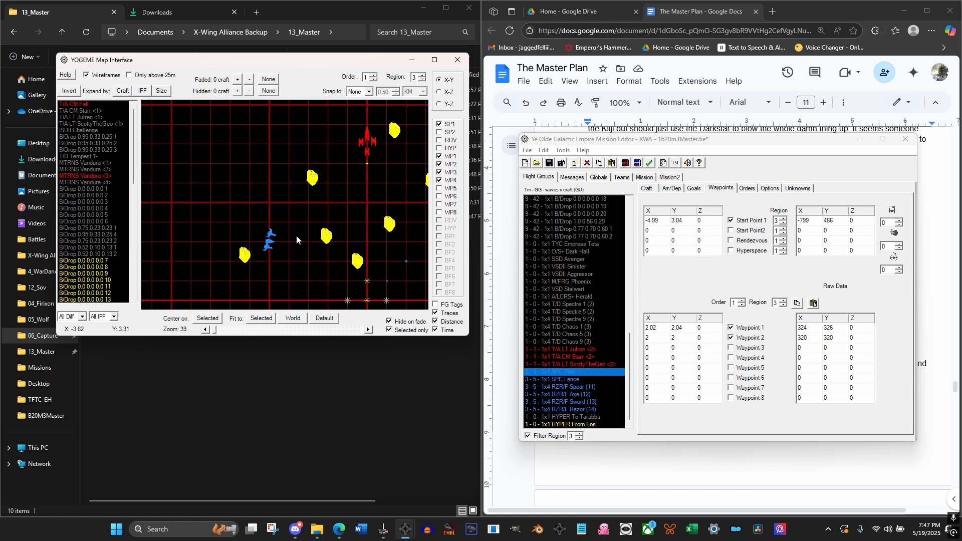
pyautogui.scroll(2, 280, 239)
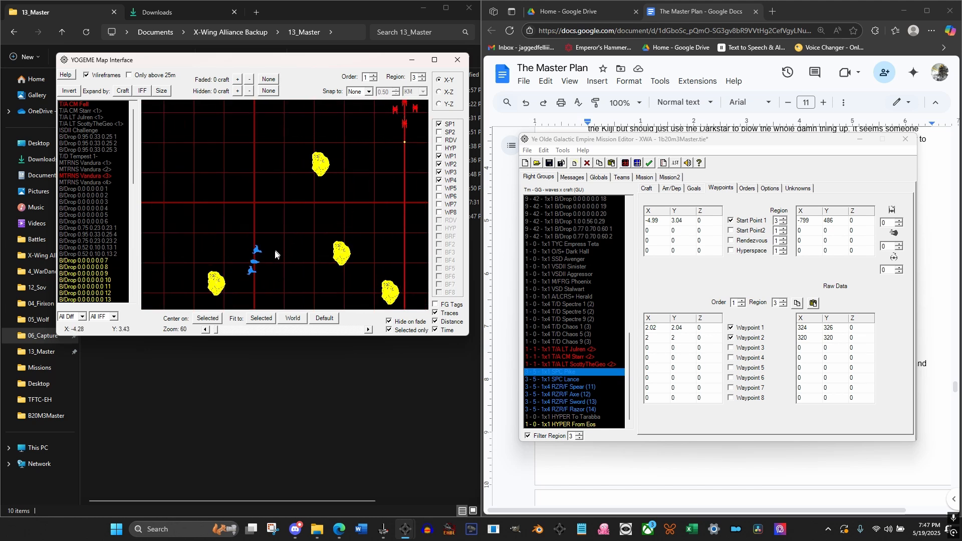
pyautogui.moveTo(280, 241); pyautogui.dragTo(237, 251)
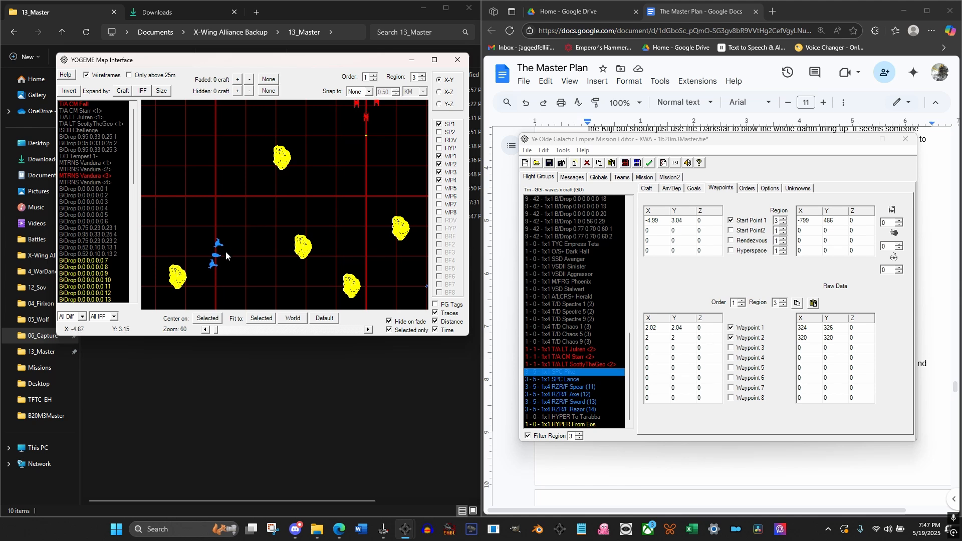
pyautogui.moveTo(248, 258)
pyautogui.mouseDown()
pyautogui.moveTo(271, 239)
pyautogui.moveTo(246, 288)
pyautogui.moveTo(264, 260)
pyautogui.mouseUp()
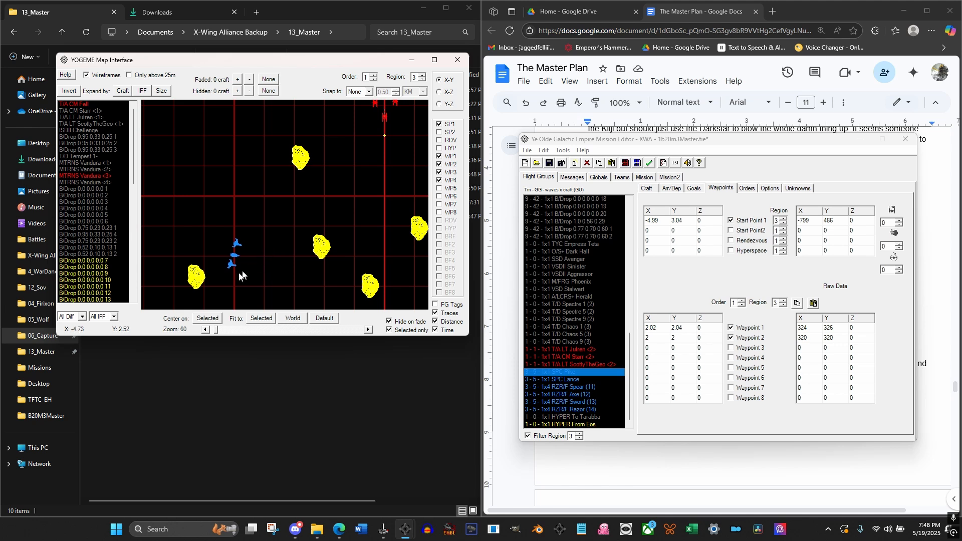
pyautogui.scroll(3, 261, 251)
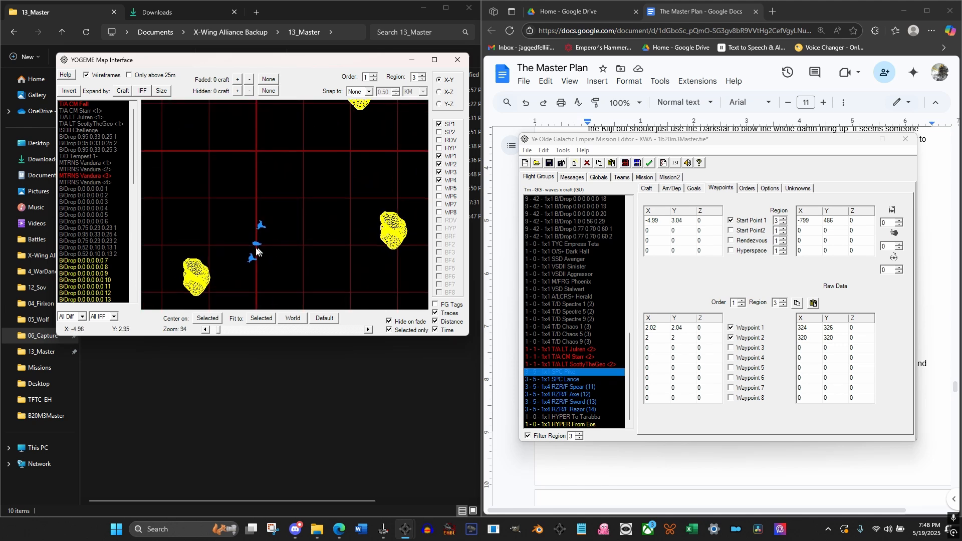
pyautogui.click(257, 244)
pyautogui.scroll(-5, 279, 240)
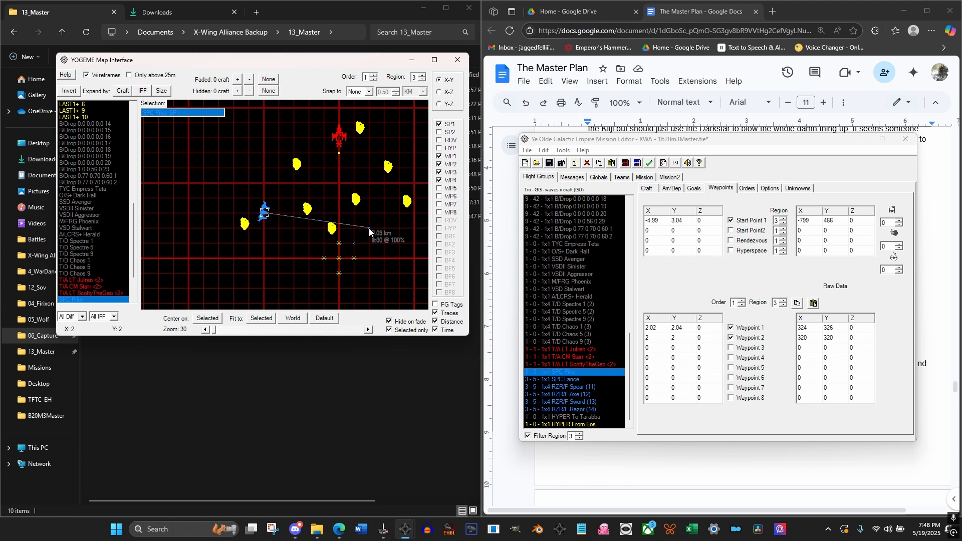
pyautogui.click(368, 228)
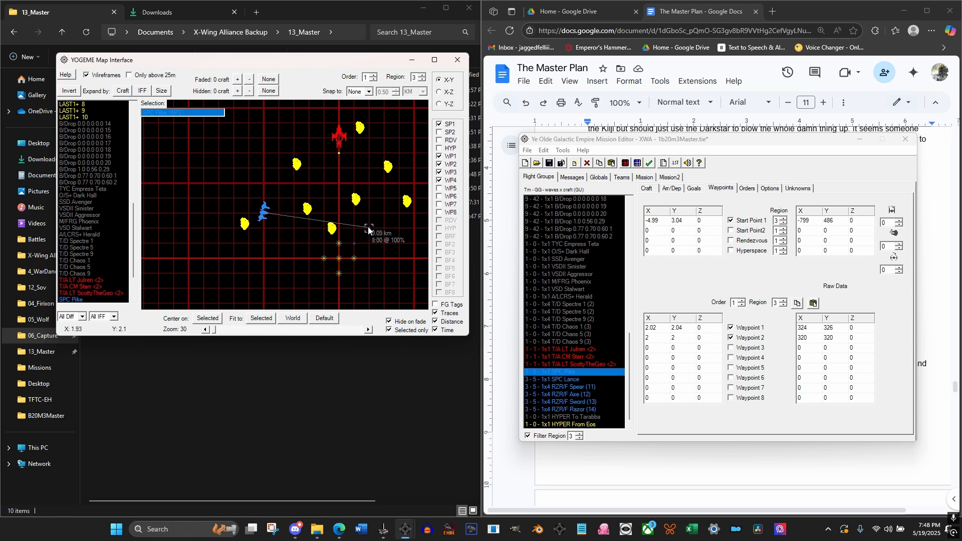
pyautogui.moveTo(368, 228); pyautogui.dragTo(246, 181)
pyautogui.moveTo(368, 226); pyautogui.dragTo(243, 203)
# Compare the heights of Pike's start point and route with the nearby asteroids in the X-Z and X-Y map views
pyautogui.scroll(5, 300, 228)
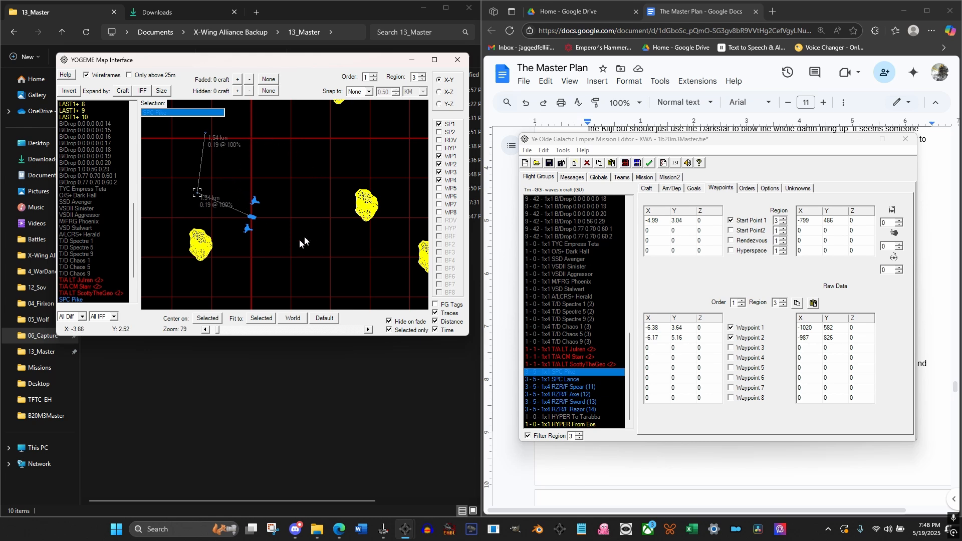
pyautogui.scroll(-3, 293, 217)
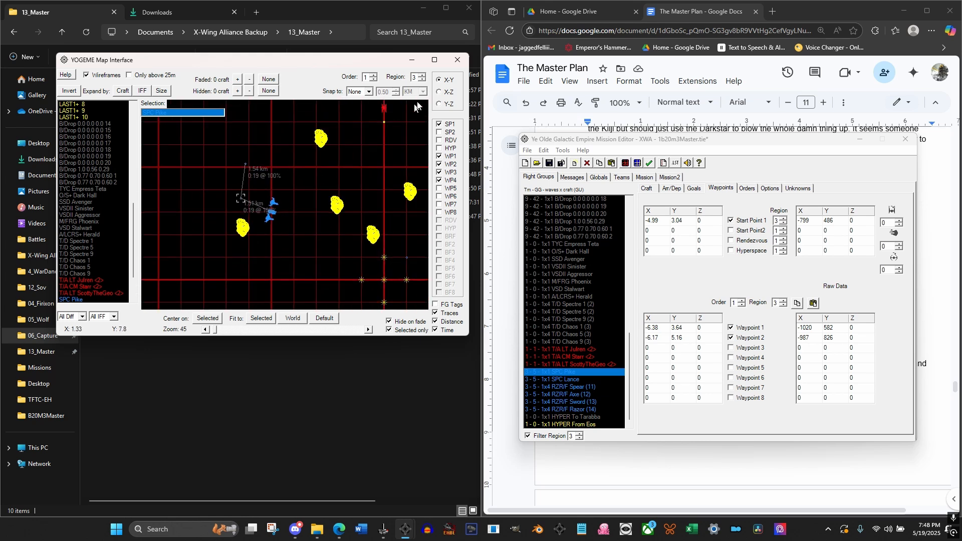
pyautogui.click(438, 93)
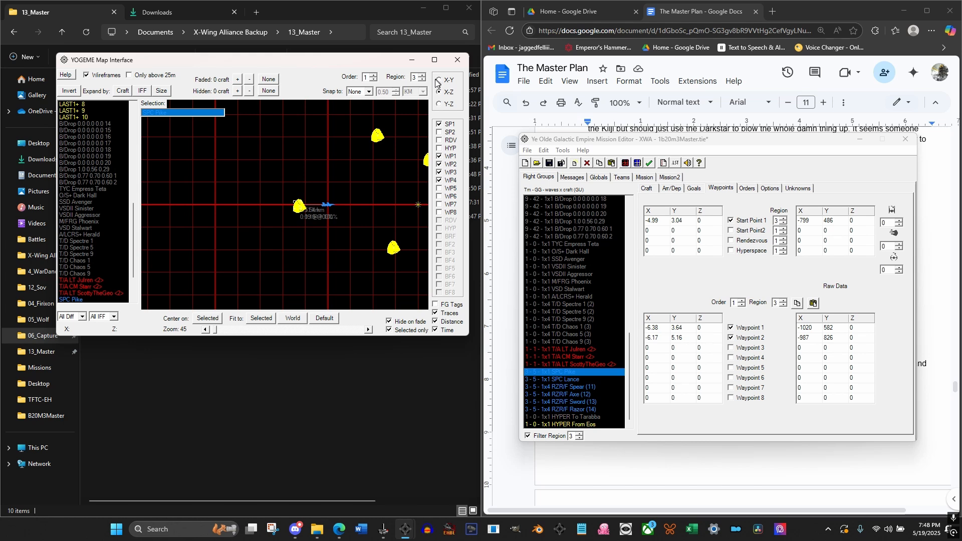
pyautogui.click(438, 82)
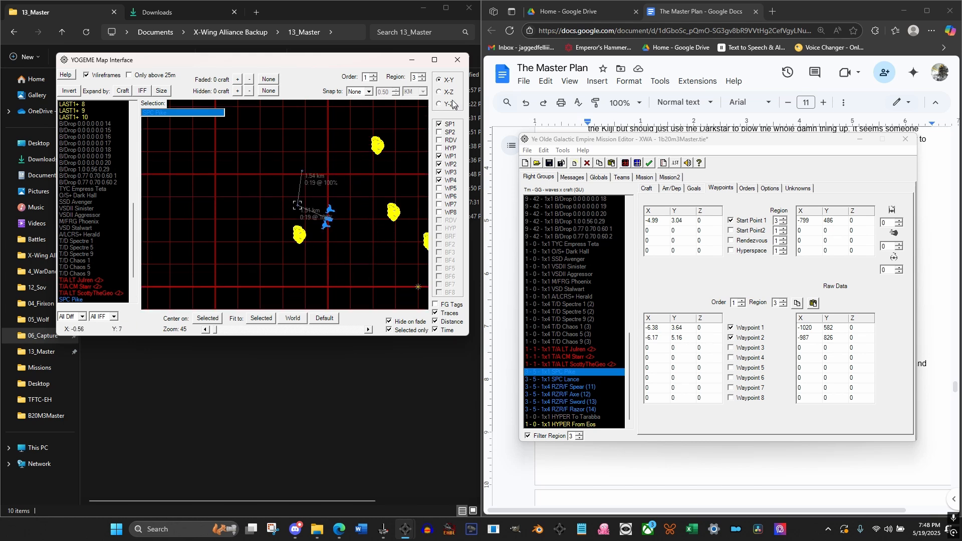
pyautogui.click(439, 93)
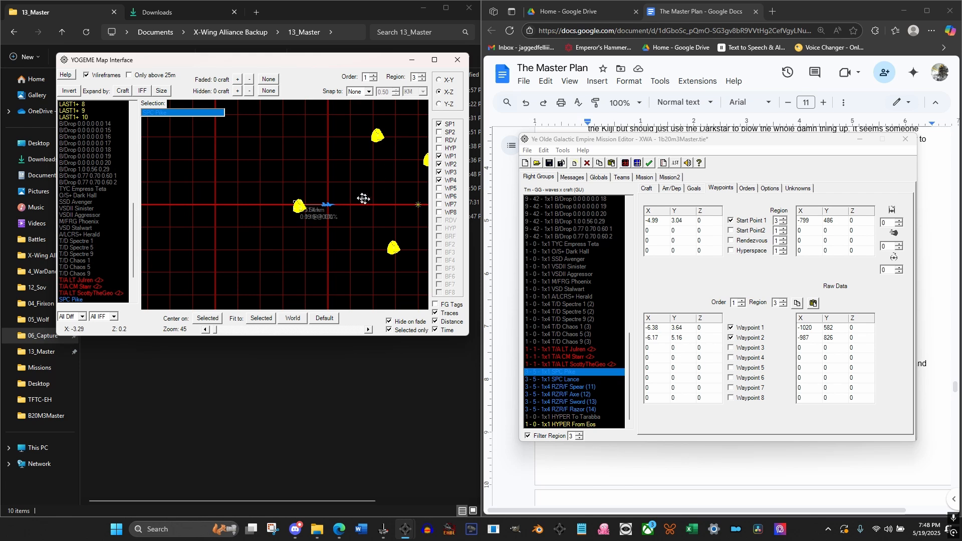
pyautogui.moveTo(362, 198); pyautogui.dragTo(270, 199)
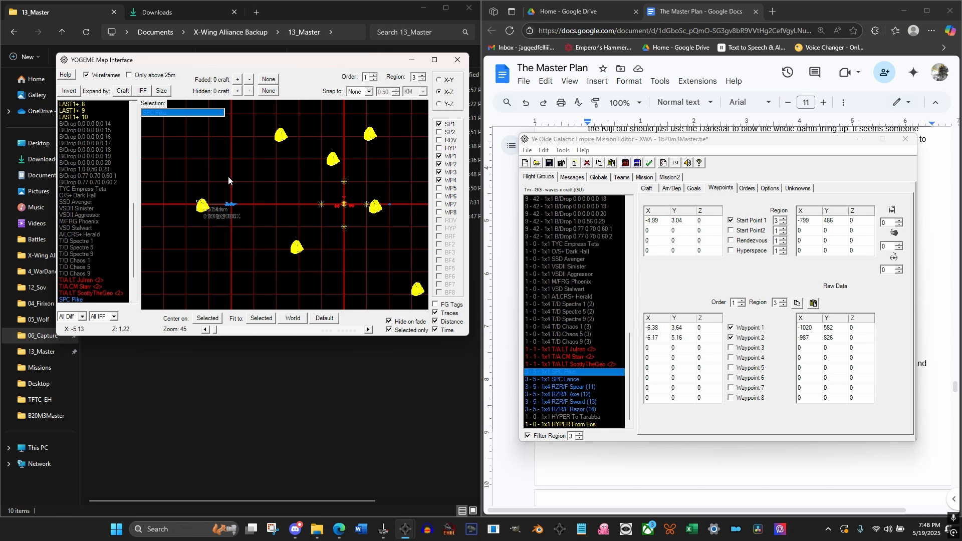
pyautogui.click(439, 80)
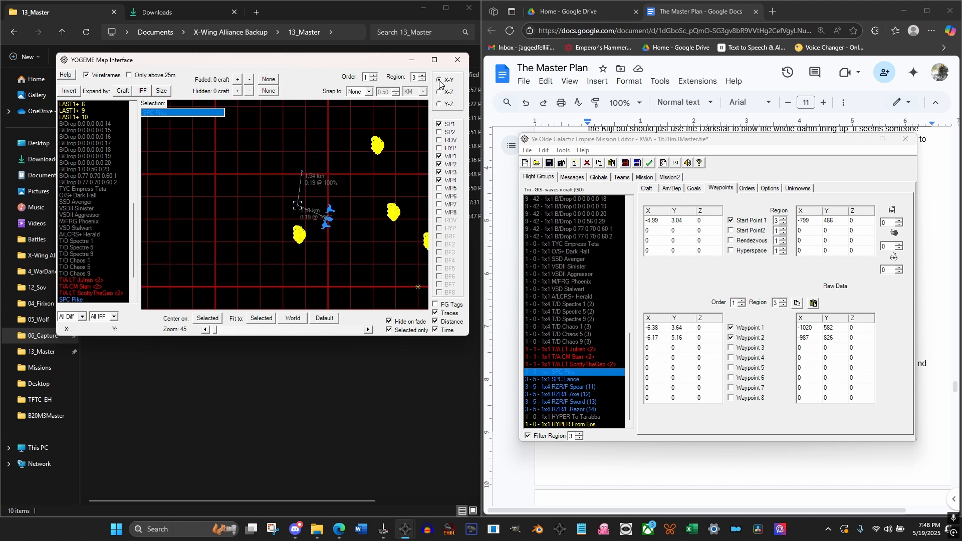
# For all six pirate groups, set Z to 1.5 for Start Point 1 and Waypoints 1 to 4, and enable Waypoints 3 and 4
pyautogui.click(568, 378)
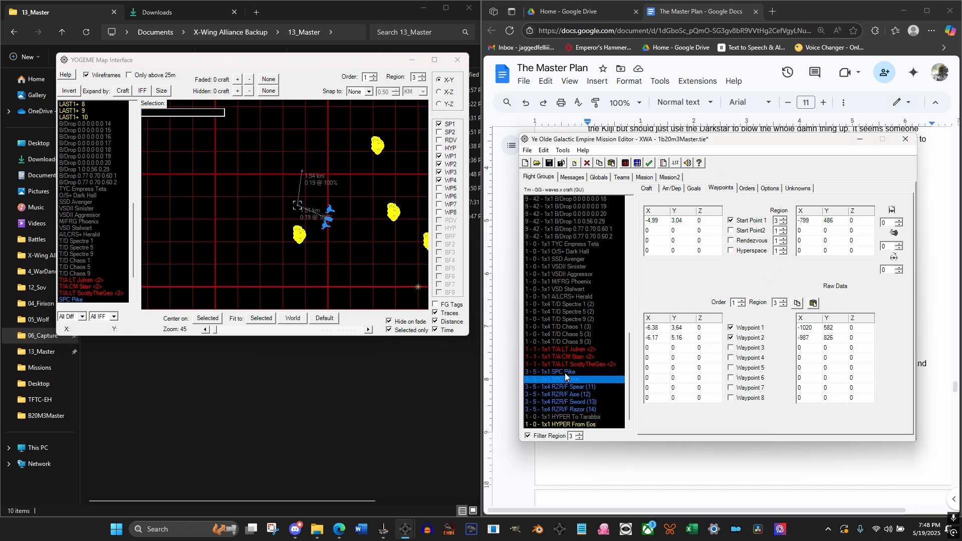
pyautogui.click(563, 372)
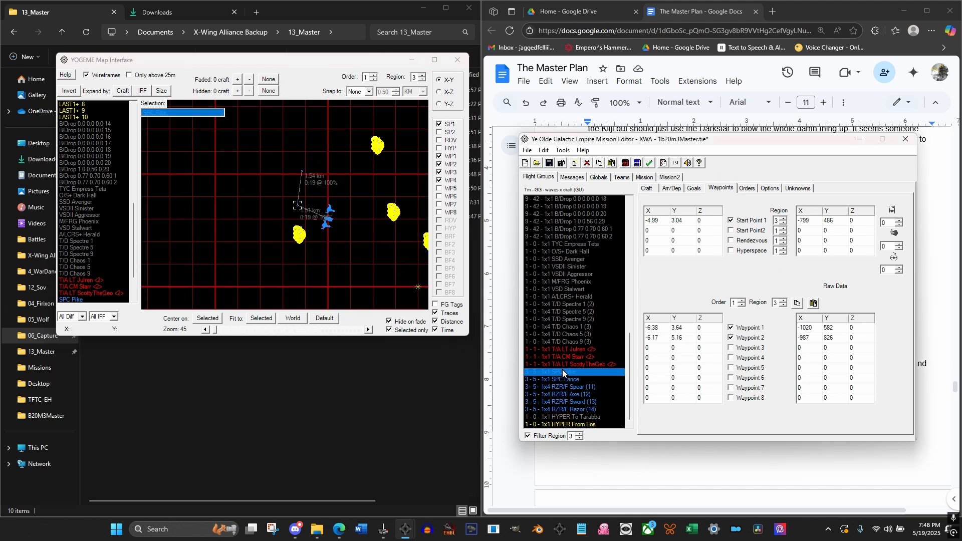
pyautogui.keyDown('shift'); pyautogui.click(578, 409); pyautogui.keyUp('shift')
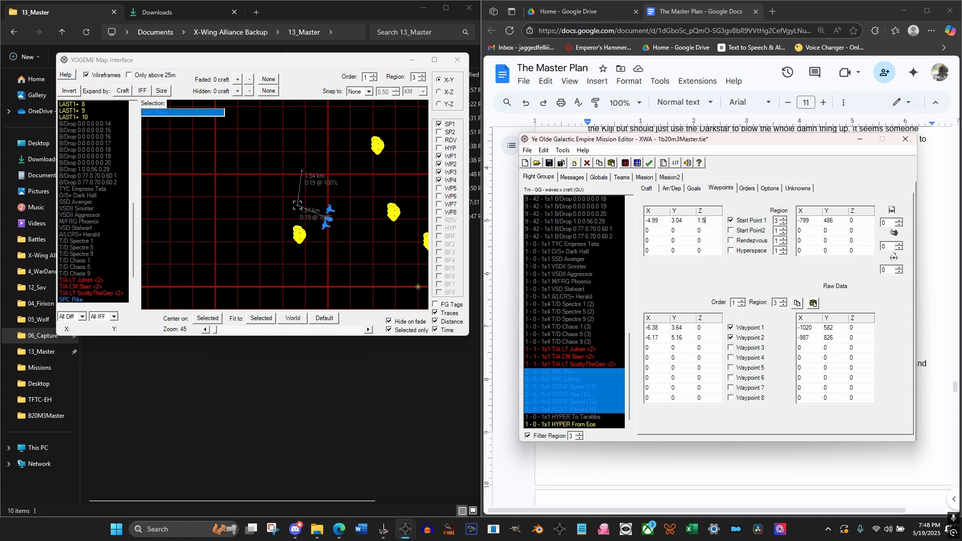
pyautogui.click(703, 330)
pyautogui.click(701, 338)
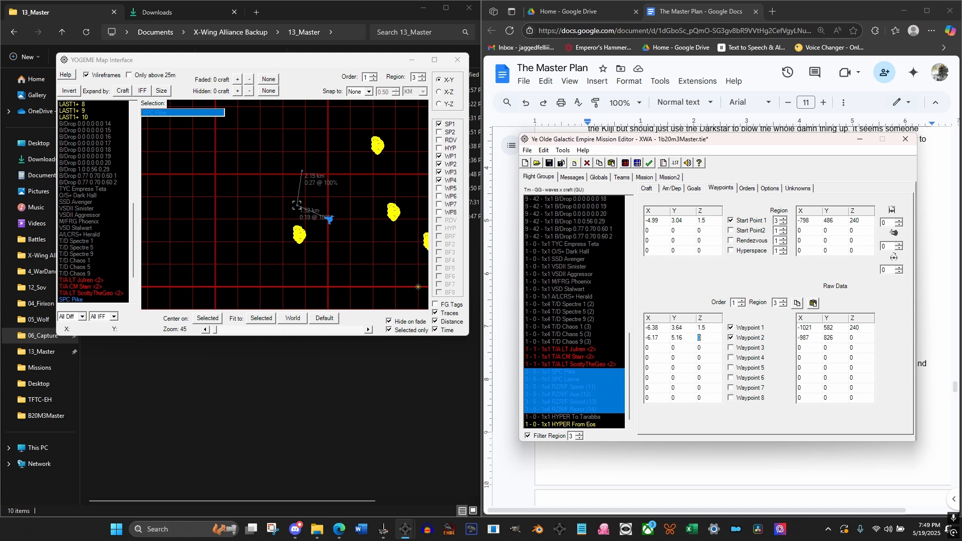
pyautogui.click(710, 348)
pyautogui.click(710, 357)
pyautogui.click(731, 348)
# Set Start Point 1 of all selected pirate groups to X -5 and Y 3
pyautogui.moveTo(357, 240); pyautogui.dragTo(321, 220)
pyautogui.click(653, 221)
pyautogui.write('-5')
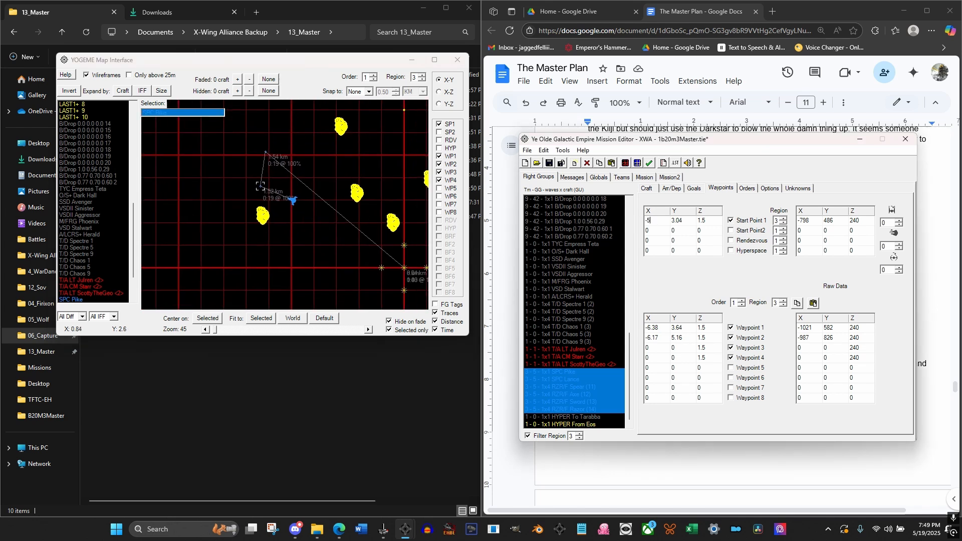
pyautogui.click(689, 218)
pyautogui.write('3')
pyautogui.click(651, 327)
# Move SPC Pike's Waypoint 1 to about X -6.94, Y 3.99 and Waypoint 2 to about X -8.52, Y 1.76 on the map
pyautogui.click(286, 182)
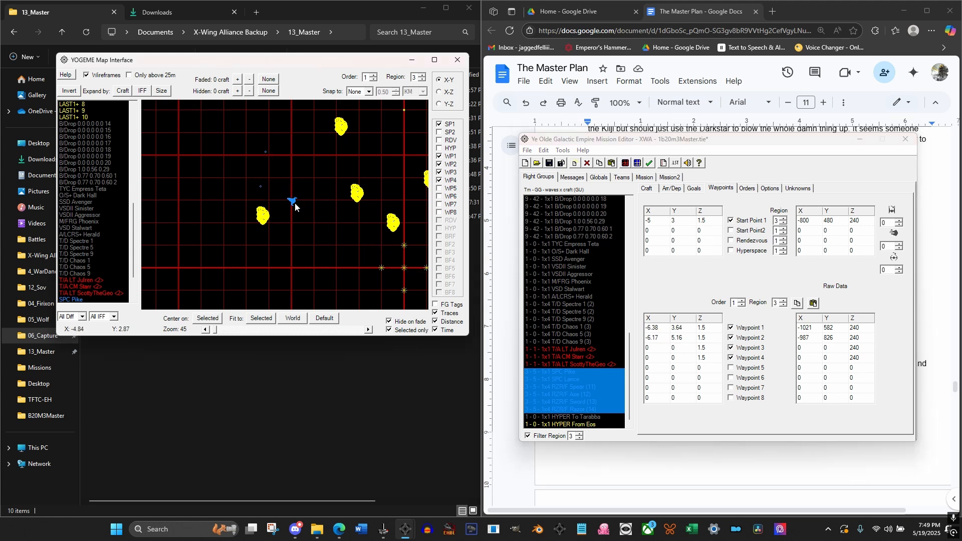
pyautogui.click(295, 205)
pyautogui.scroll(-2, 95, 259)
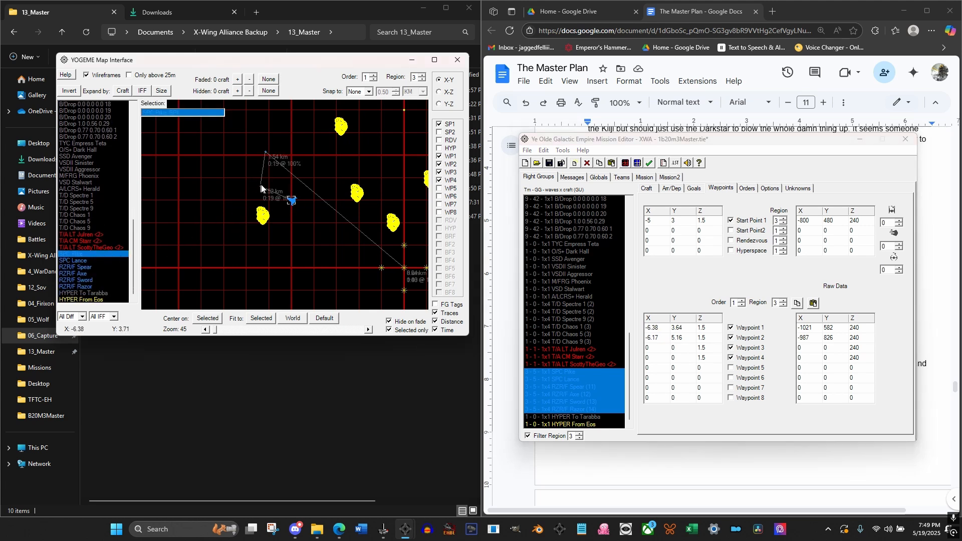
pyautogui.moveTo(262, 186); pyautogui.dragTo(248, 178)
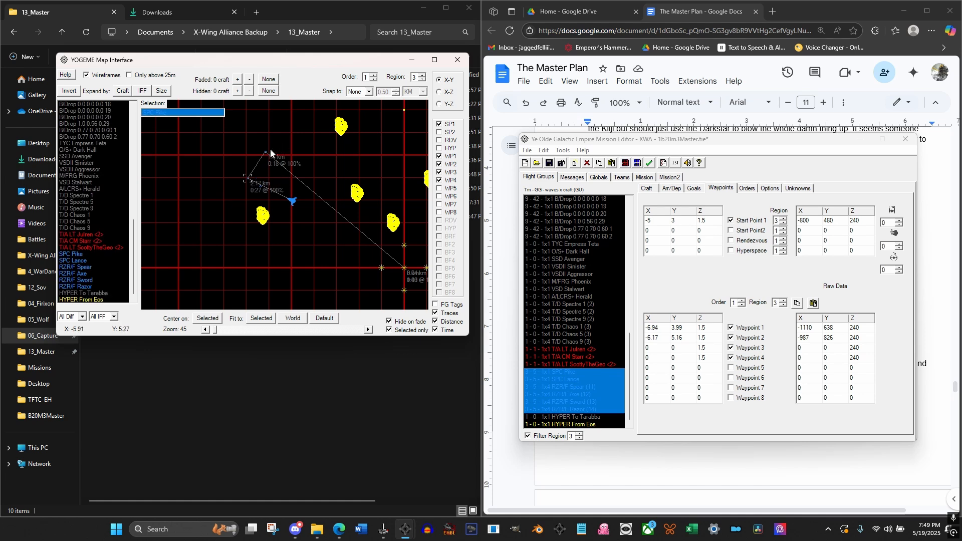
pyautogui.moveTo(265, 153)
pyautogui.mouseDown()
pyautogui.moveTo(224, 227)
pyautogui.moveTo(203, 218)
pyautogui.moveTo(221, 223)
pyautogui.moveTo(212, 228)
pyautogui.mouseUp()
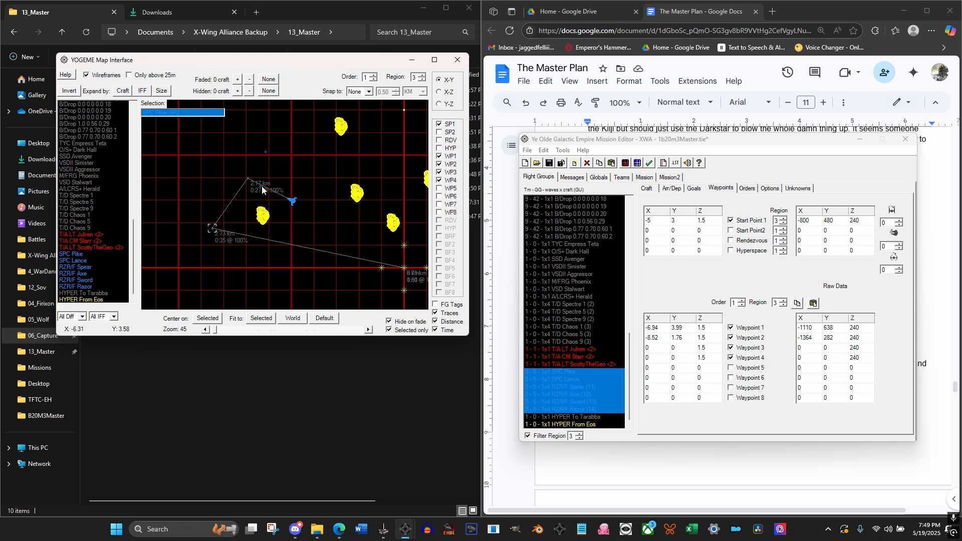
# Move SPC Pike's start point to about X -3.98, Y 2.02 and its Waypoint 1 to about X -6.44, Y 4.34
pyautogui.moveTo(291, 200)
pyautogui.mouseDown()
pyautogui.moveTo(320, 217)
pyautogui.moveTo(305, 221)
pyautogui.moveTo(316, 225)
pyautogui.mouseUp()
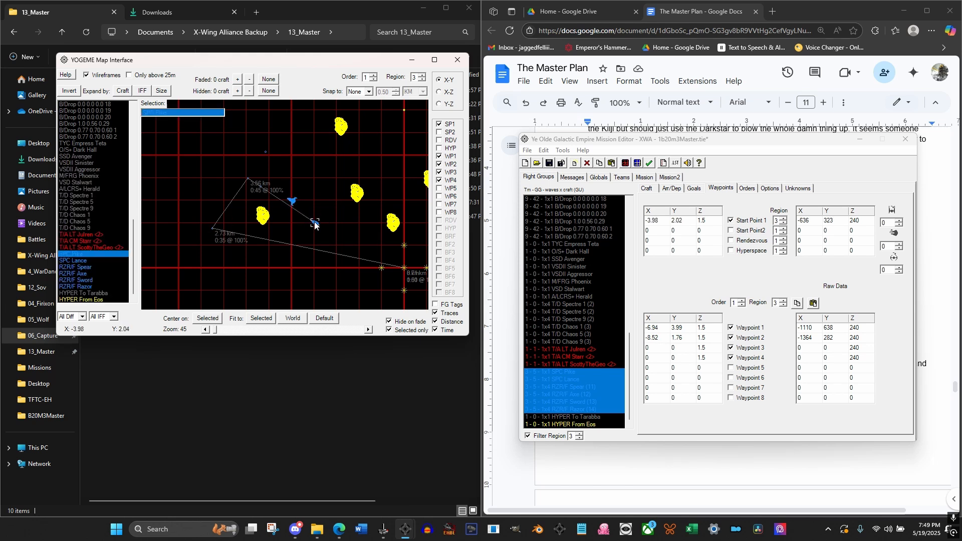
pyautogui.click(247, 179)
pyautogui.moveTo(248, 180); pyautogui.dragTo(260, 171)
pyautogui.scroll(-2, 366, 252)
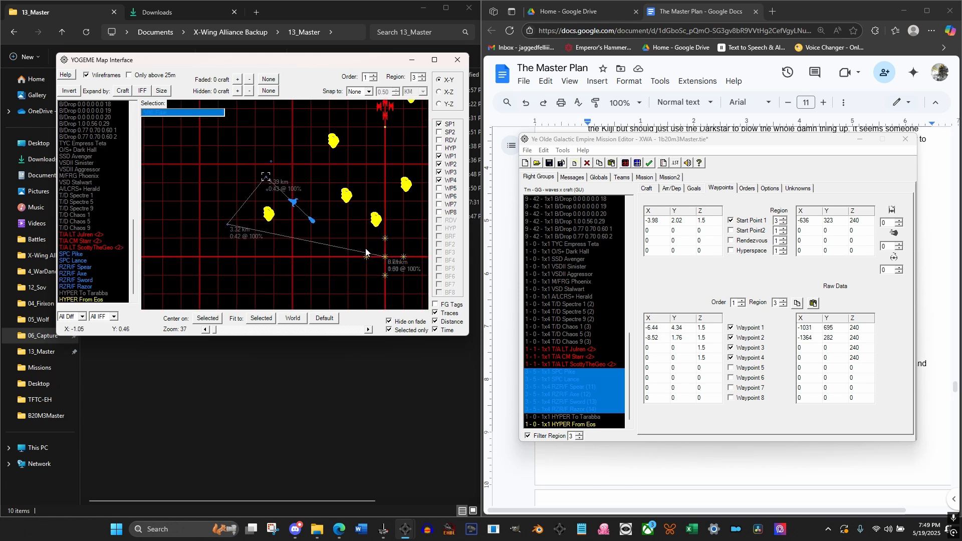
# Set the X coordinate of Waypoint 3 to -3 and of Waypoint 4 to -4
pyautogui.click(655, 349)
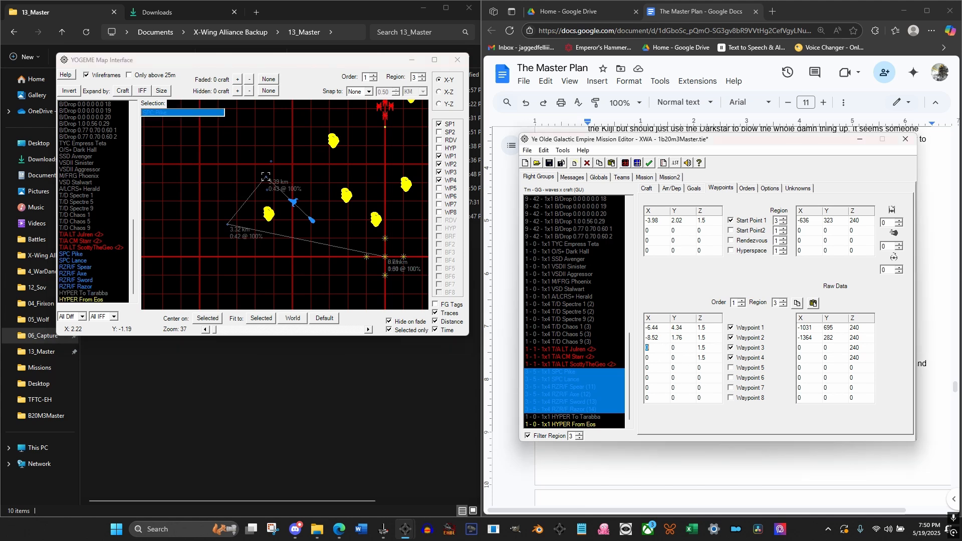
pyautogui.write('2')
pyautogui.press('Tab')
pyautogui.click(651, 358)
pyautogui.write('-4')
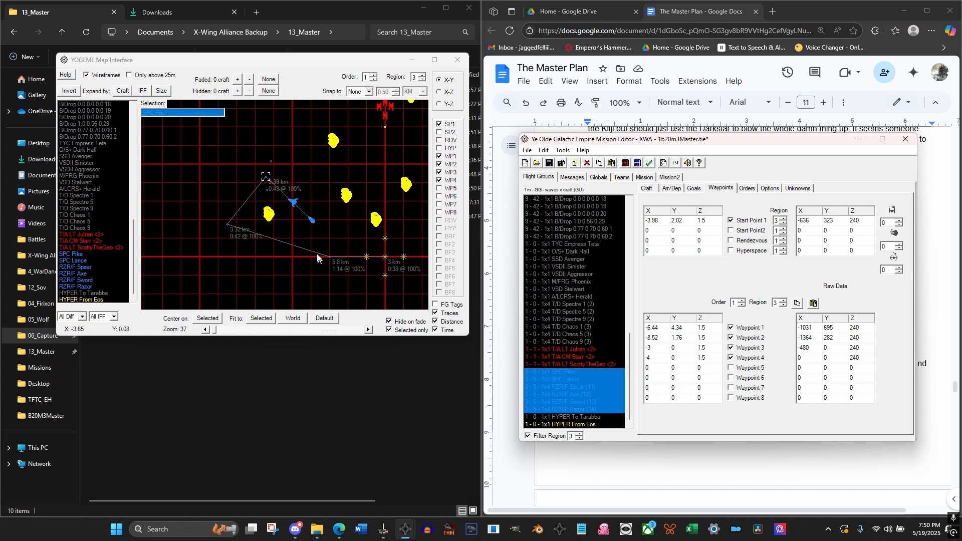
# Close SPC Pike's loop around the asteroid with Waypoint 3 at about X -6.3, Y 0.22 and Waypoint 4 at about X -3.95, Y 2
pyautogui.click(319, 232)
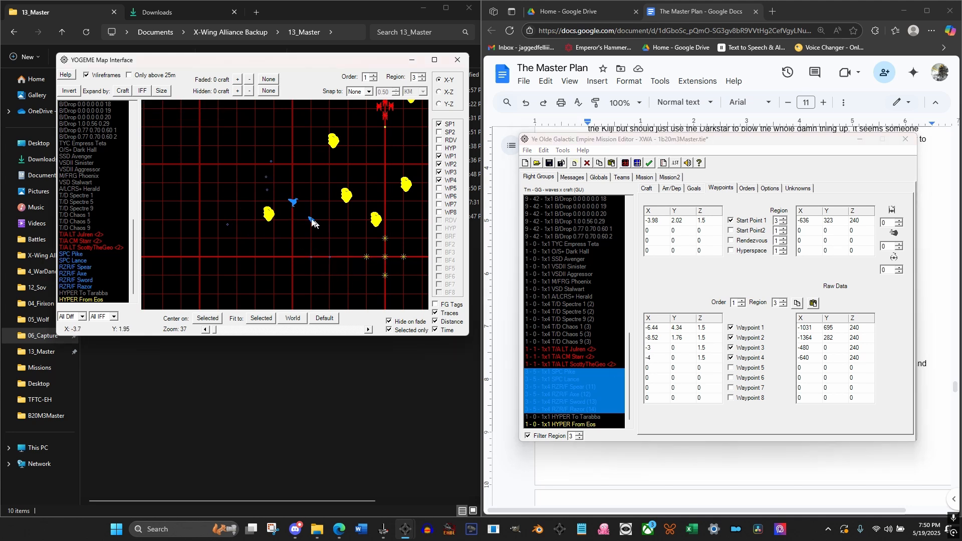
pyautogui.click(73, 255)
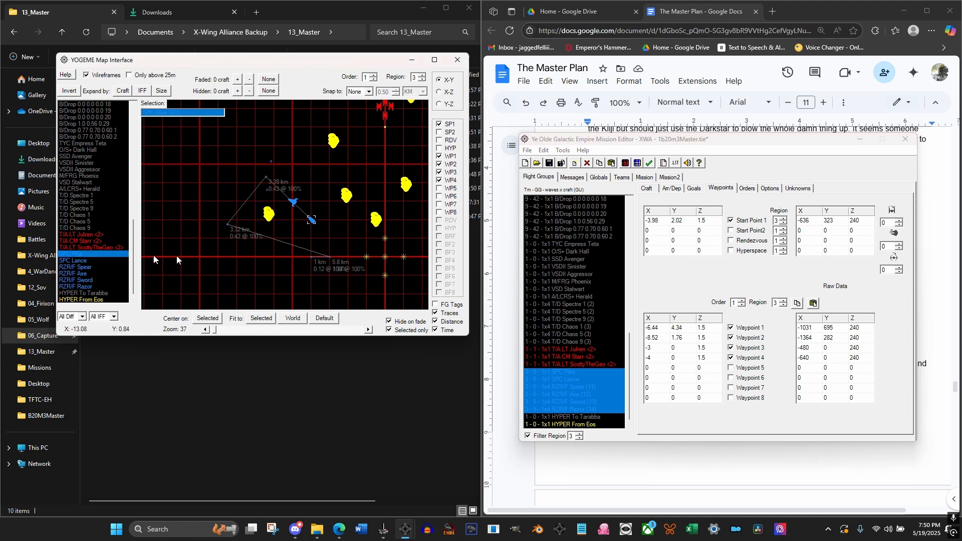
pyautogui.click(328, 257)
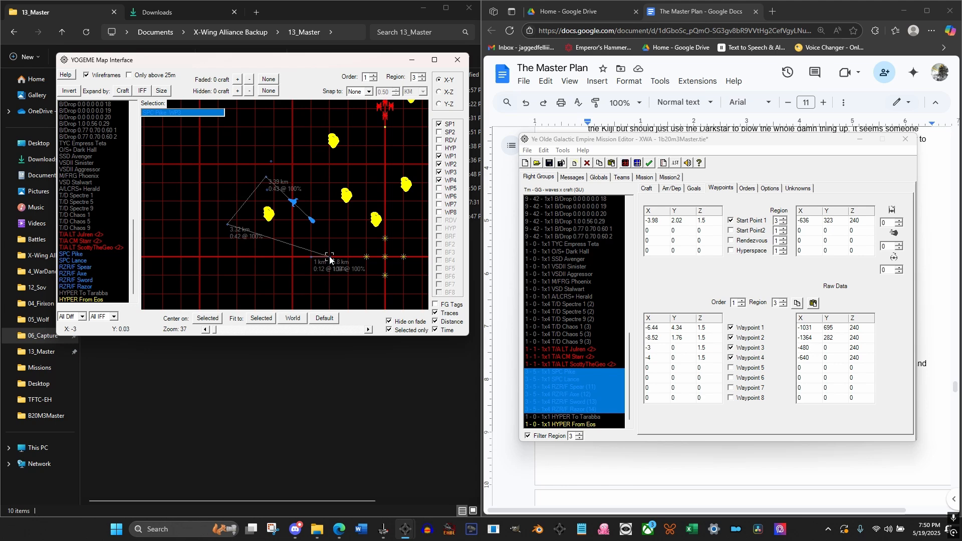
pyautogui.moveTo(330, 259); pyautogui.dragTo(312, 223)
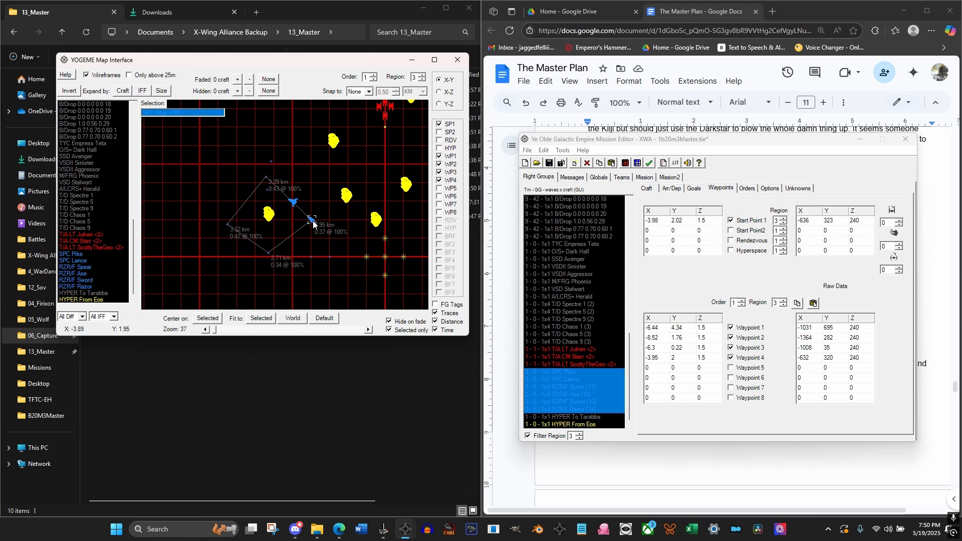
pyautogui.scroll(2, 278, 232)
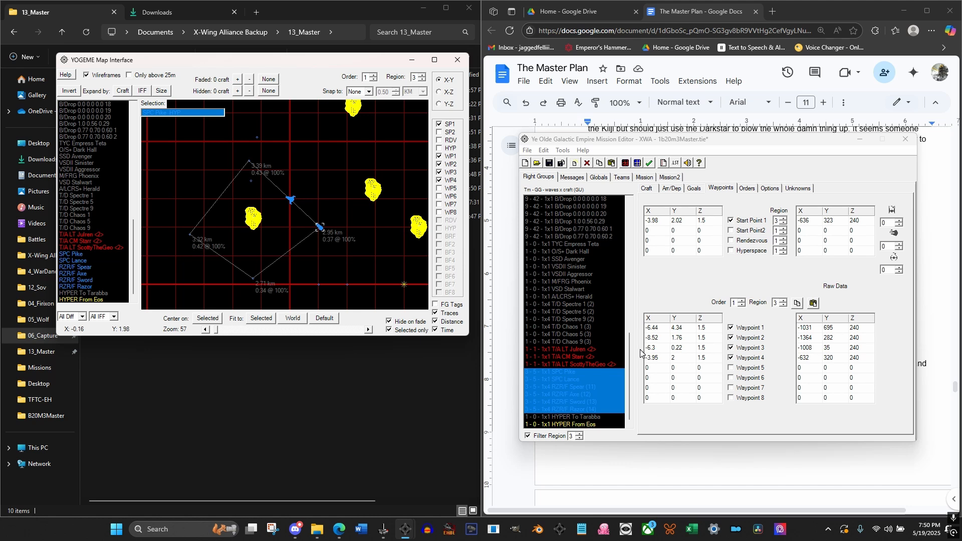
# Copy SPC Pike's order 1, region 3 waypoints to SPC Lance
pyautogui.click(798, 306)
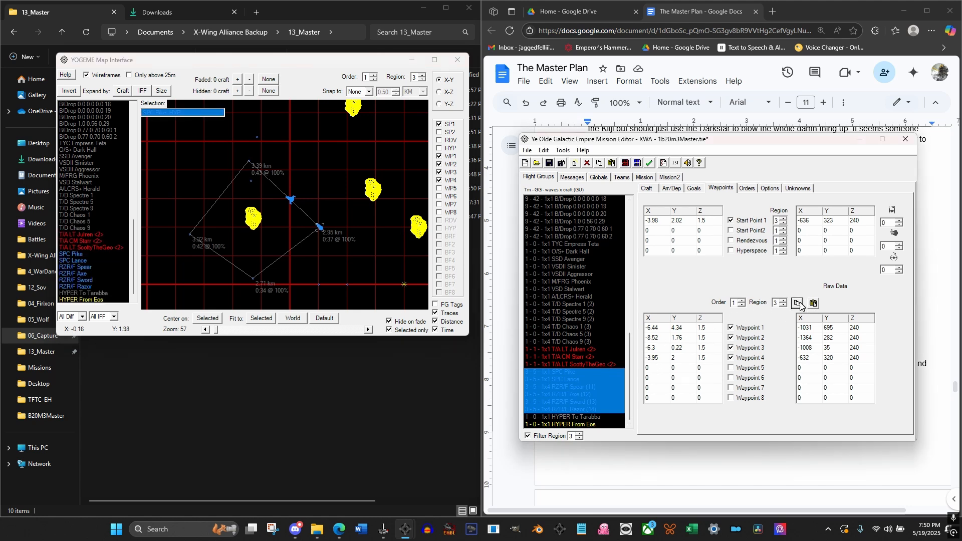
pyautogui.click(564, 378)
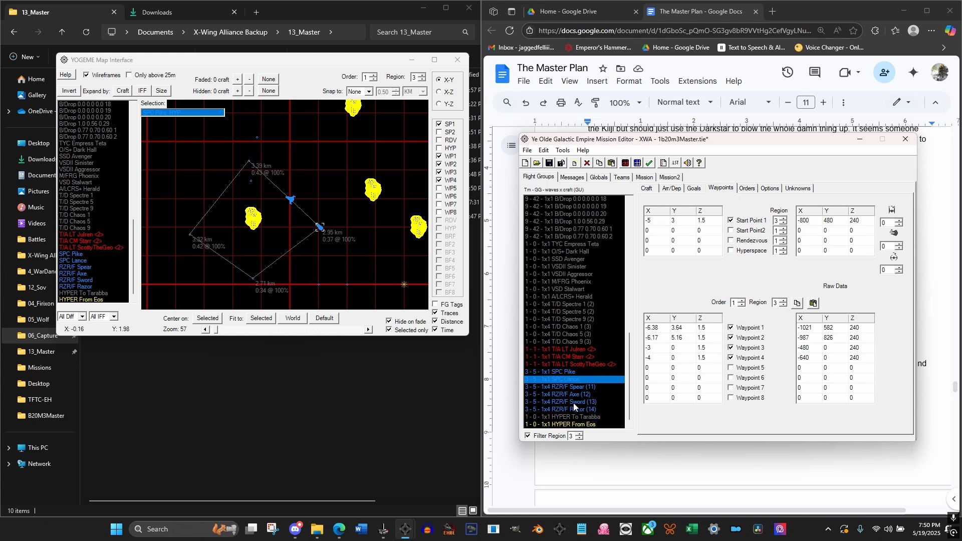
pyautogui.click(813, 302)
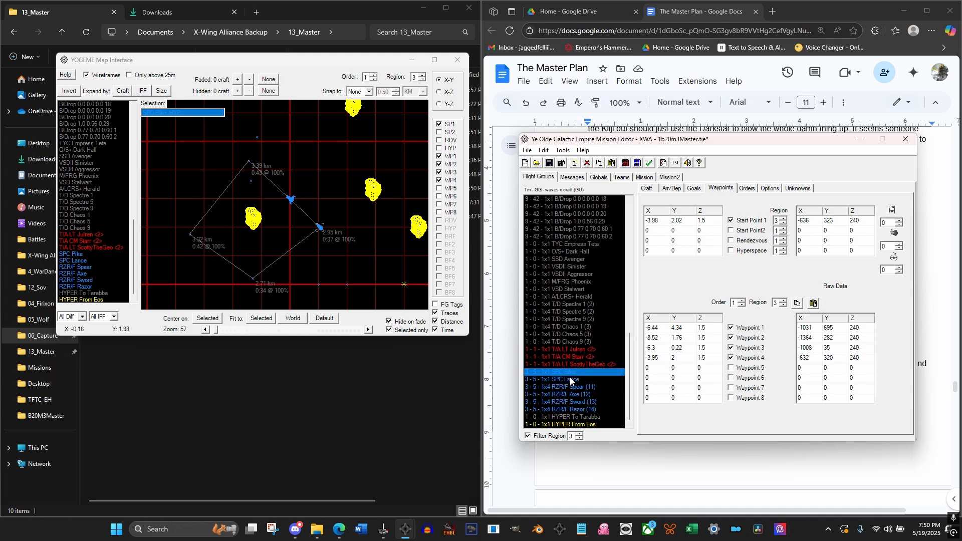
# Move SPC Lance's start point on the map to about X -7.16, Y 2.13
pyautogui.click(87, 261)
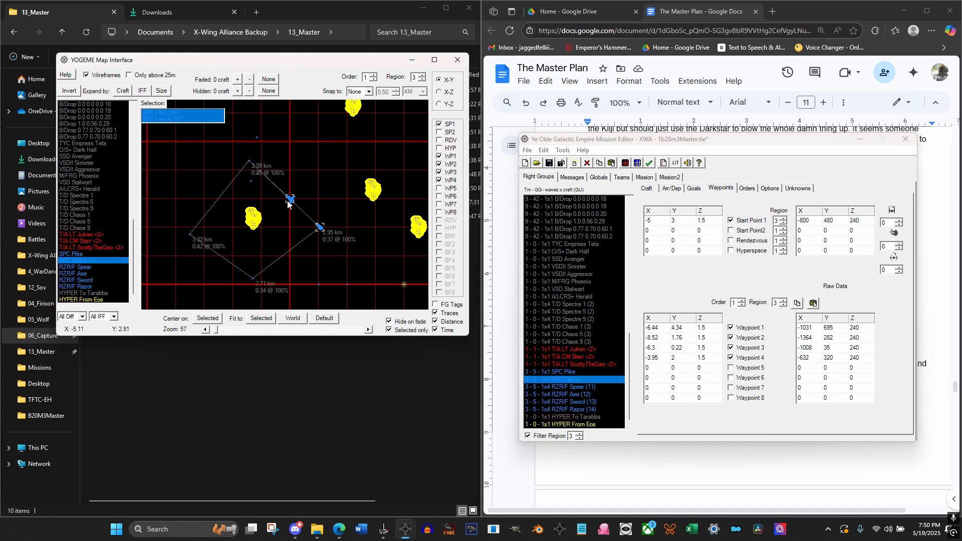
pyautogui.moveTo(290, 199); pyautogui.dragTo(253, 211)
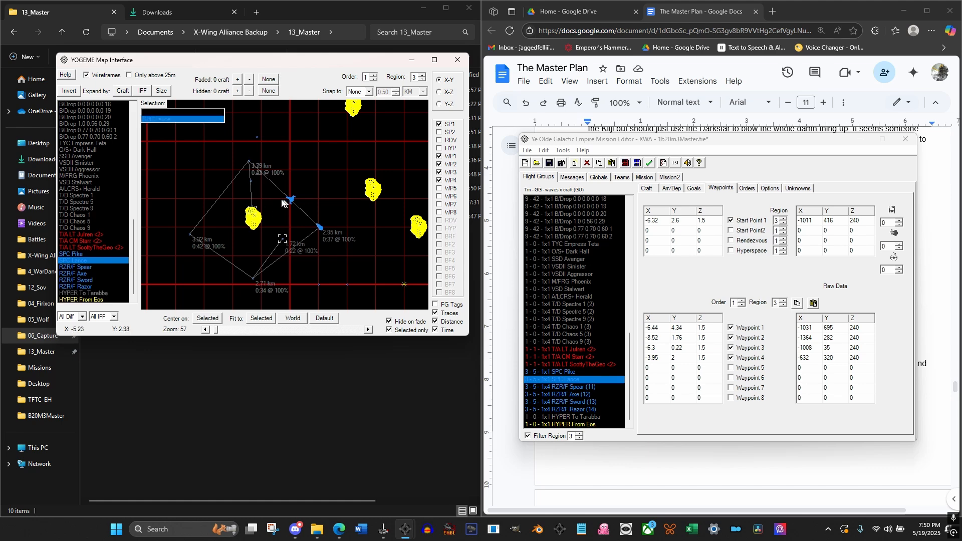
pyautogui.moveTo(254, 214); pyautogui.dragTo(292, 202)
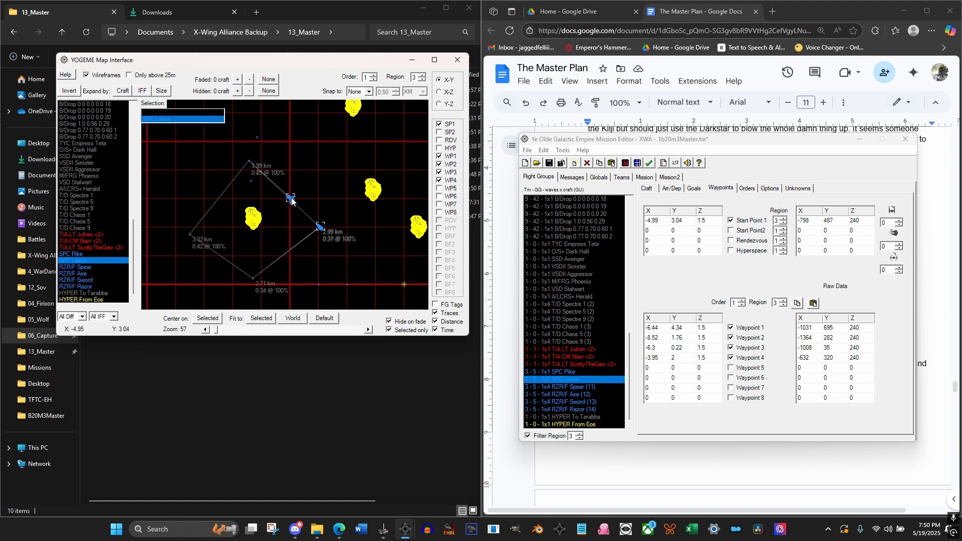
pyautogui.click(320, 194)
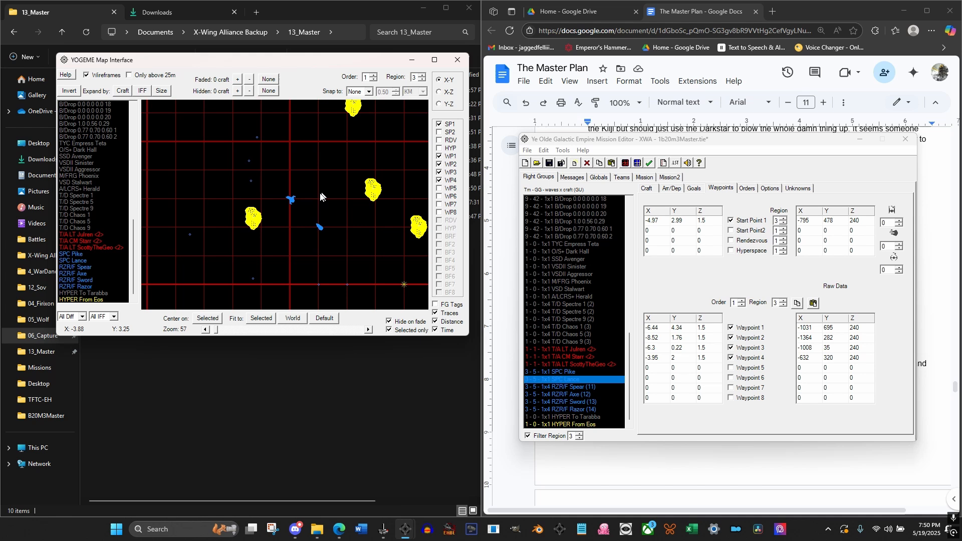
pyautogui.click(291, 201)
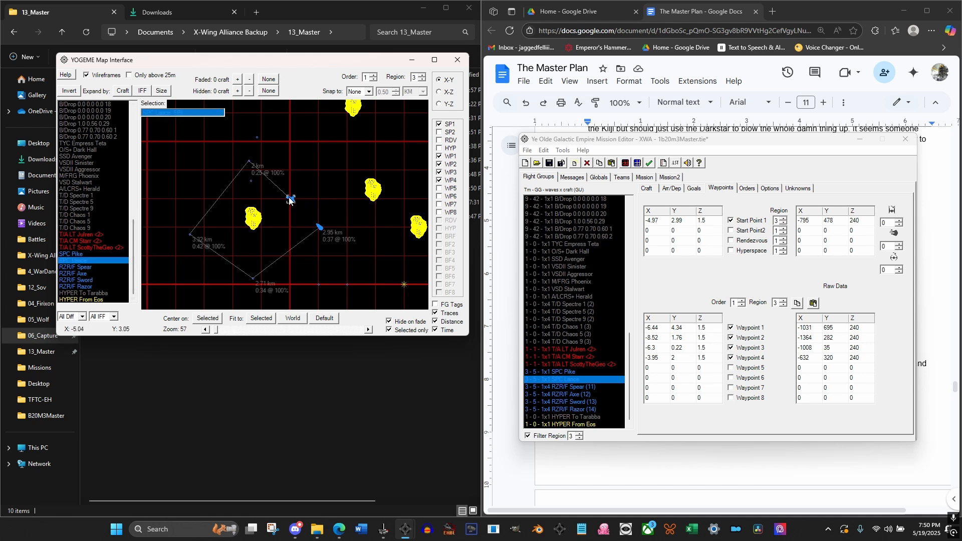
pyautogui.moveTo(291, 200)
pyautogui.mouseDown()
pyautogui.moveTo(241, 211)
pyautogui.moveTo(228, 223)
pyautogui.mouseUp()
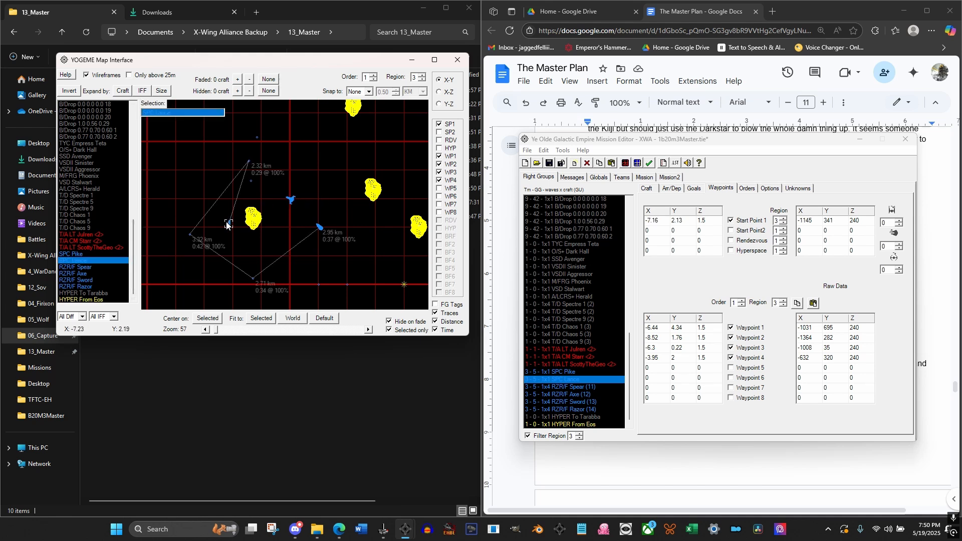
pyautogui.click(250, 162)
pyautogui.click(77, 260)
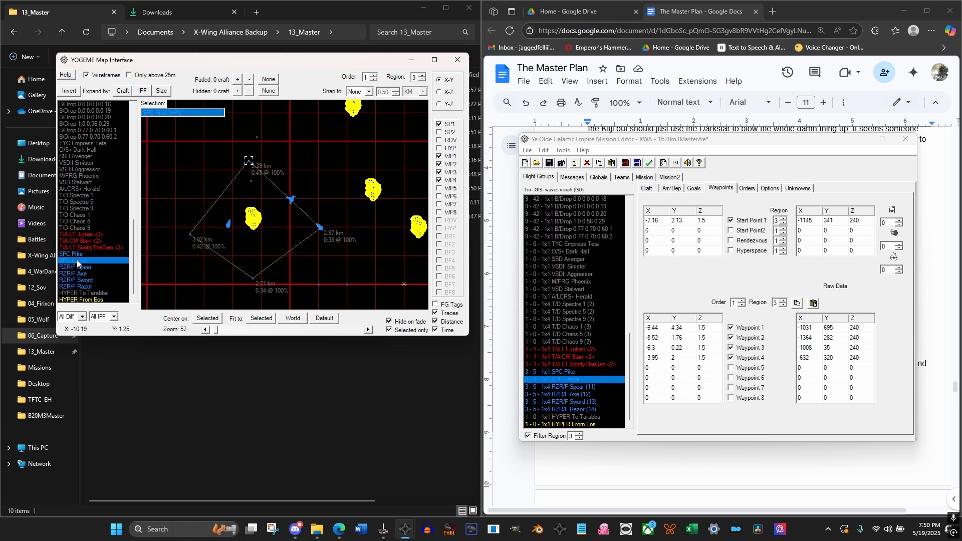
pyautogui.click(269, 151)
pyautogui.click(230, 221)
pyautogui.click(248, 161)
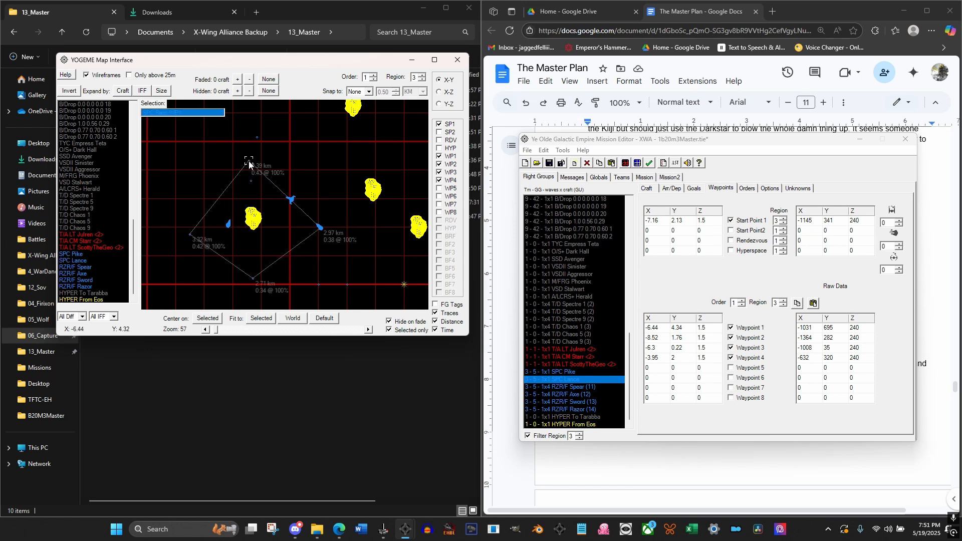
pyautogui.click(229, 223)
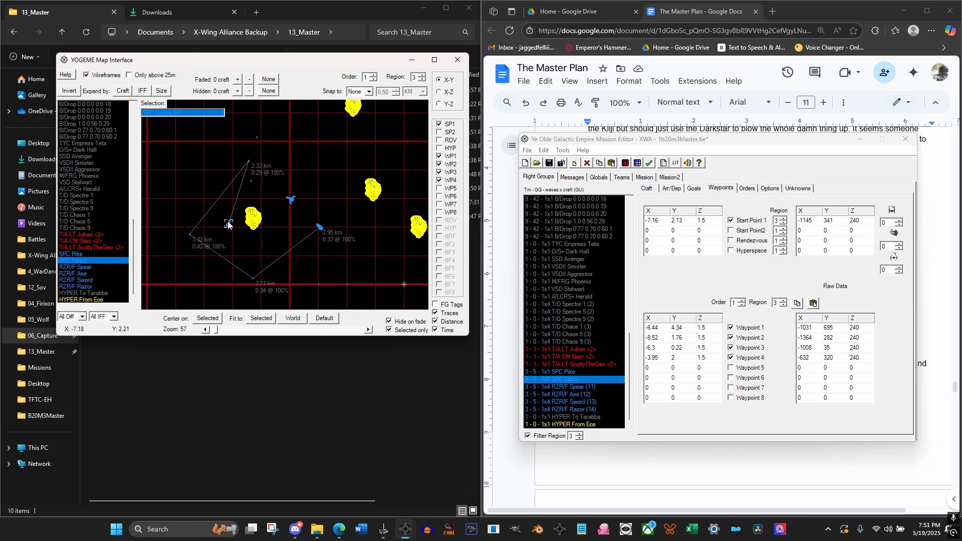
# Offset SPC Lance's Waypoint 1 to X -6 and place it below the asteroid at about X -6.26, Y 0.18
pyautogui.click(653, 328)
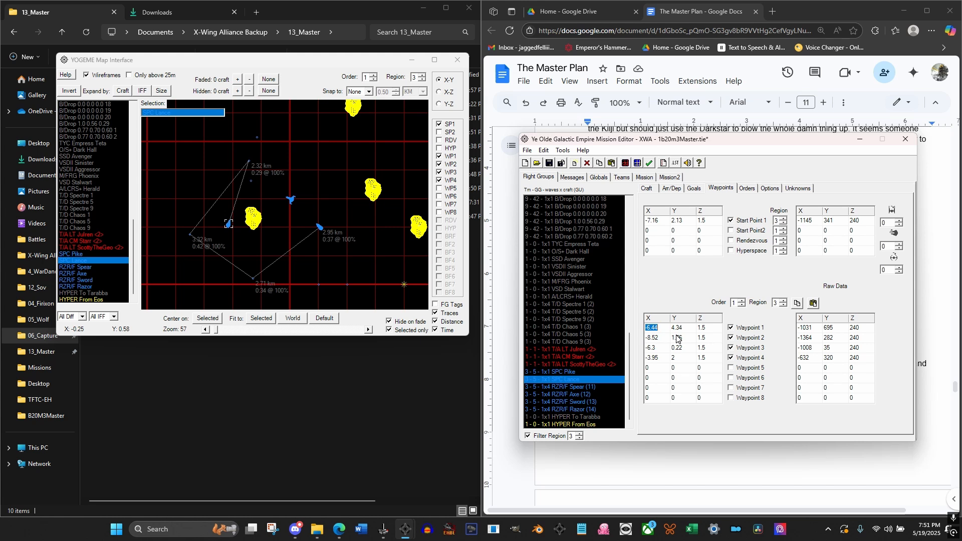
pyautogui.write('-6')
pyautogui.click(329, 187)
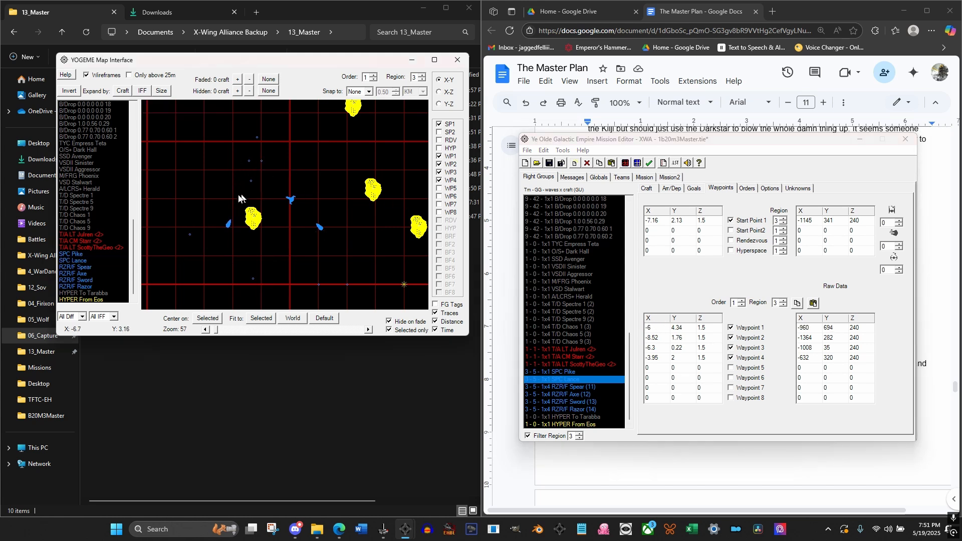
pyautogui.click(229, 224)
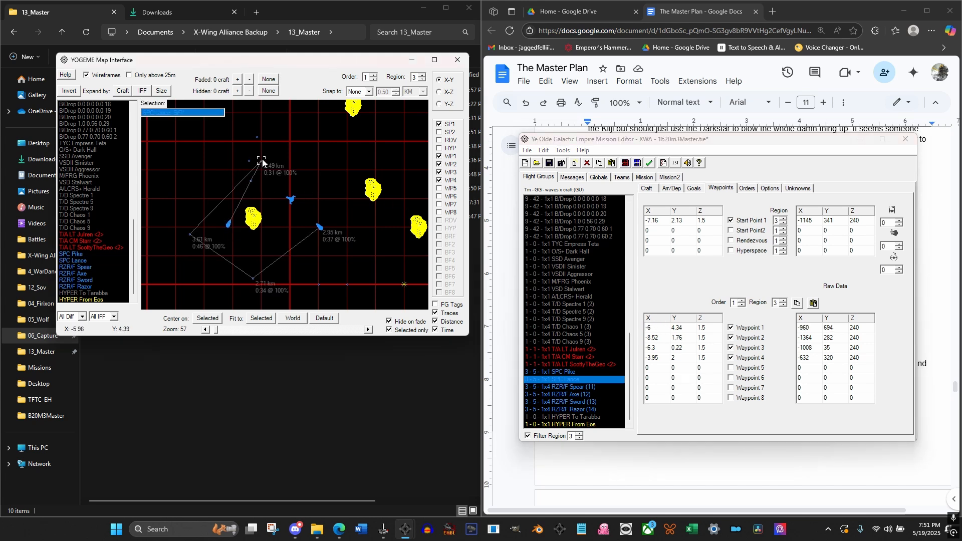
pyautogui.moveTo(261, 161); pyautogui.dragTo(254, 280)
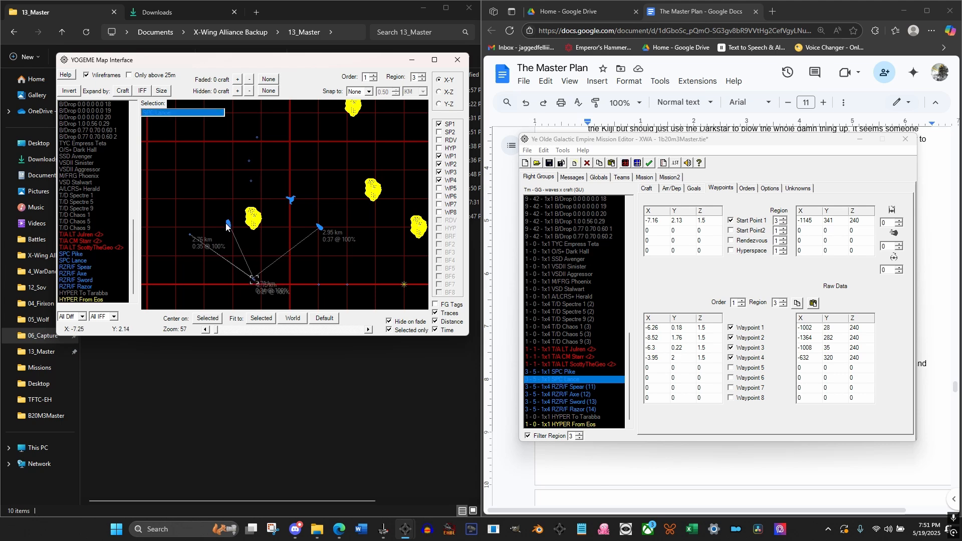
# Move SPC Lance's start point to about X -8.54, Y 2.01 and its Waypoint 2 to about X -3.98, Y 1.99
pyautogui.moveTo(227, 226); pyautogui.dragTo(189, 229)
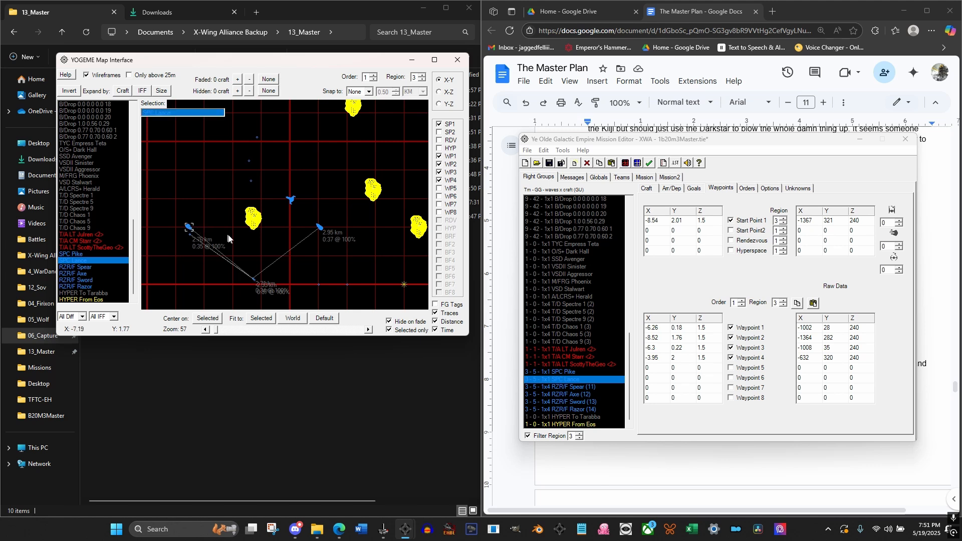
pyautogui.click(663, 339)
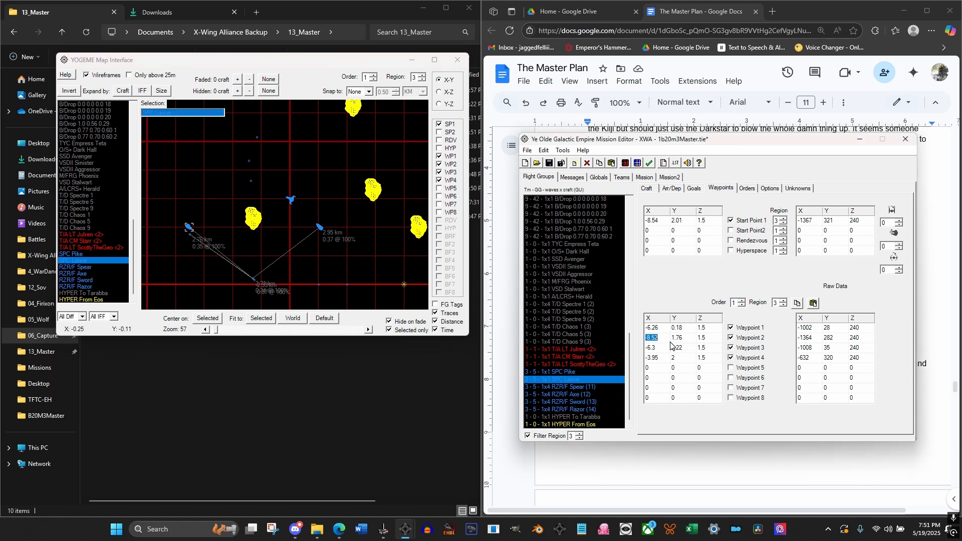
pyautogui.write('8-8')
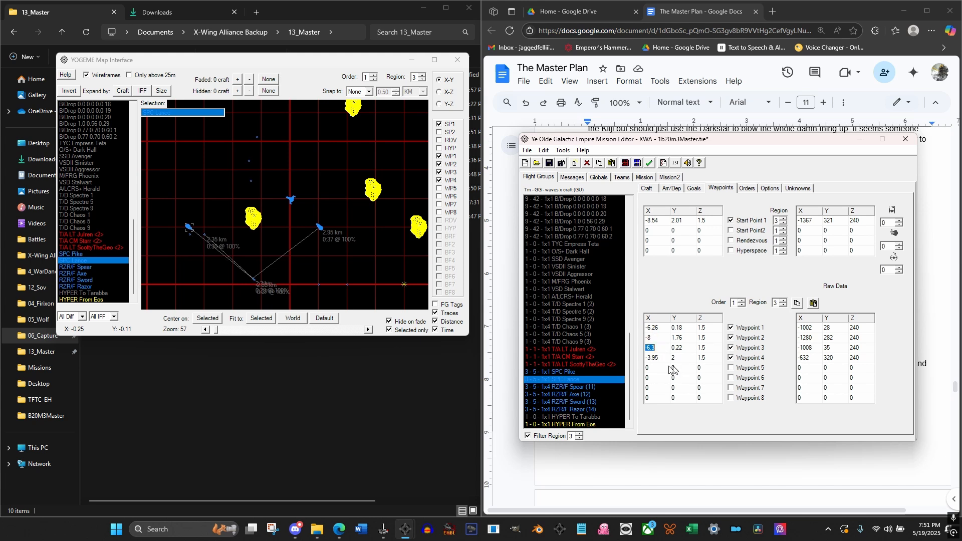
pyautogui.click(204, 236)
pyautogui.moveTo(204, 235)
pyautogui.mouseDown()
pyautogui.moveTo(321, 248)
pyautogui.moveTo(320, 230)
pyautogui.mouseUp()
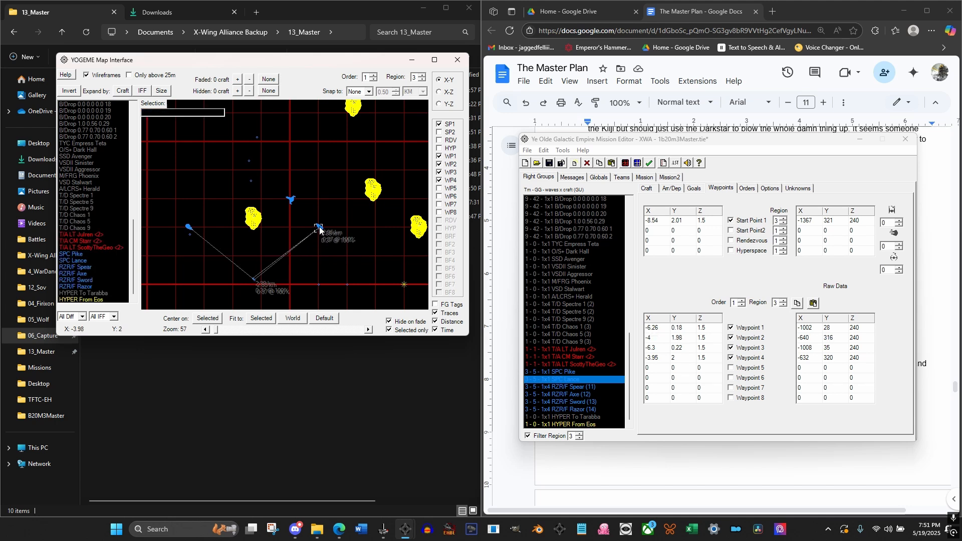
# Set SPC Lance's Waypoint 3 X coordinate to -6, and place the waypoint above the asteroid at about X -6.46, Y 4.41
pyautogui.click(651, 347)
pyautogui.write('-')
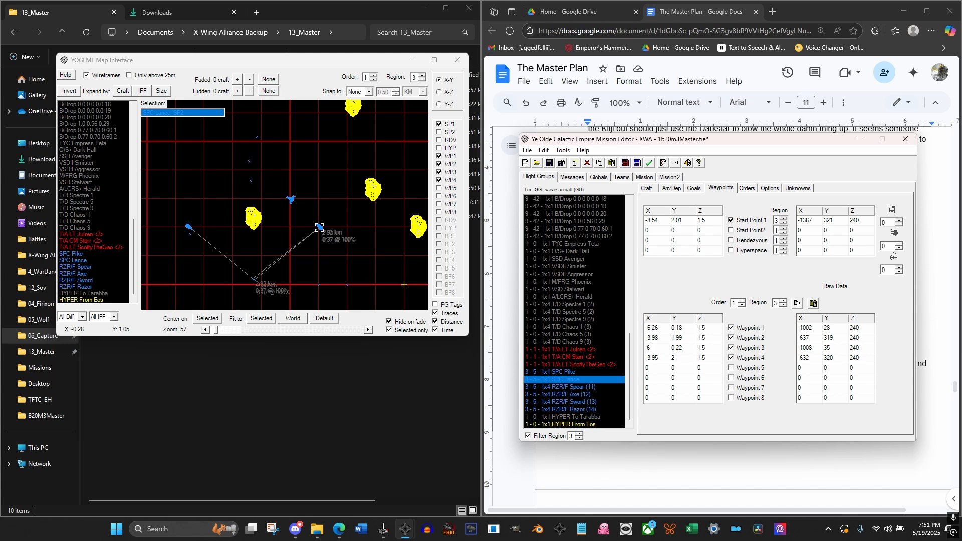
pyautogui.press('Return')
pyautogui.moveTo(261, 279)
pyautogui.mouseDown()
pyautogui.moveTo(316, 213)
pyautogui.moveTo(311, 191)
pyautogui.mouseUp()
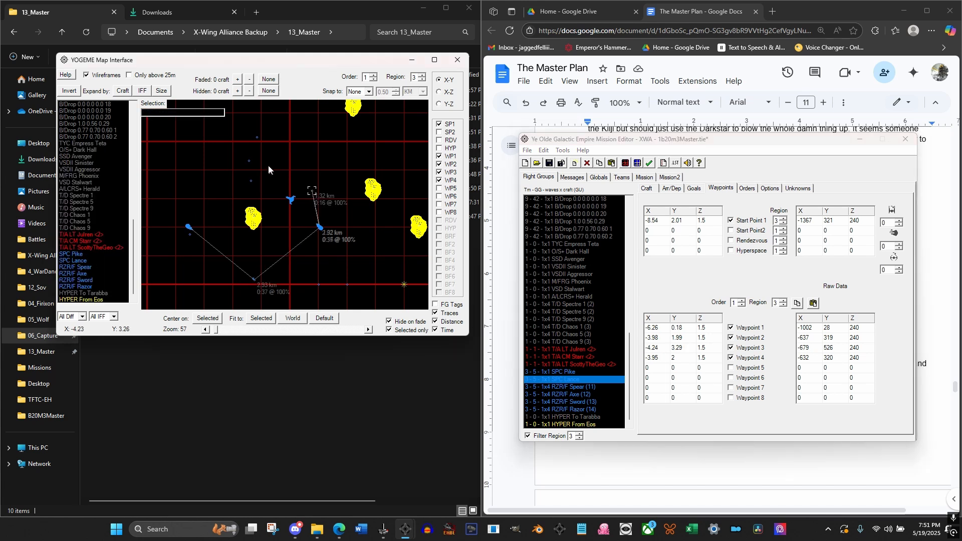
pyautogui.moveTo(255, 162); pyautogui.dragTo(249, 160)
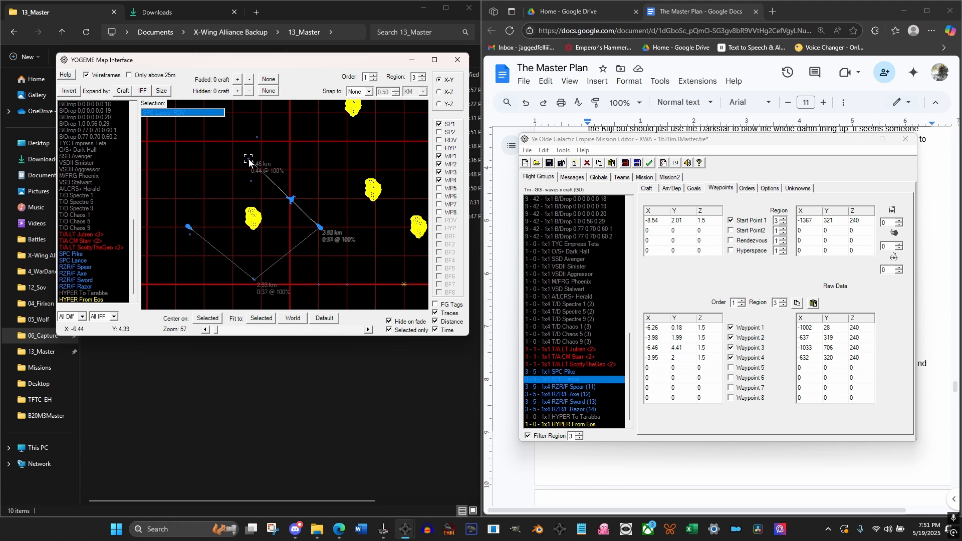
# Set SPC Lance's Waypoint 4 X coordinate to -3, and close the loop by placing the waypoint at about X -8.56, Y 2.04
pyautogui.click(651, 357)
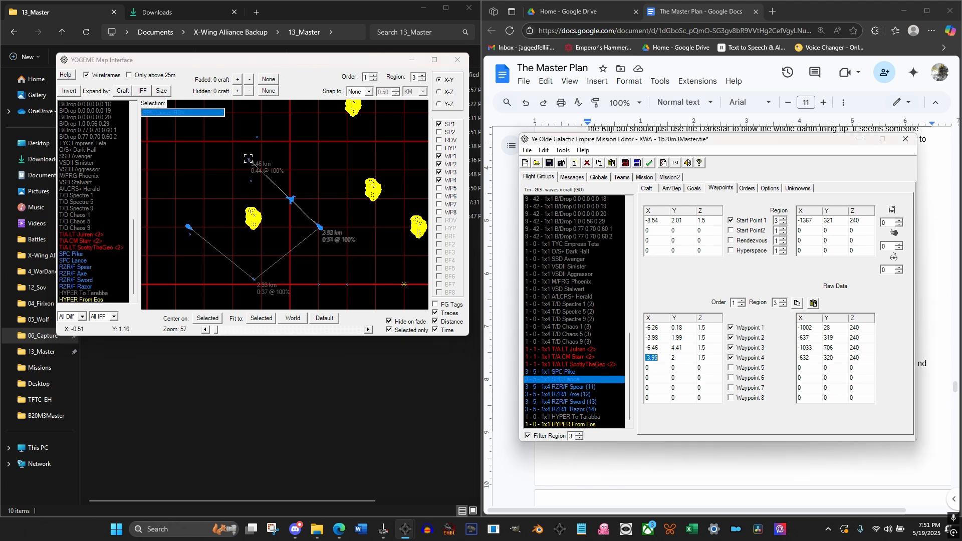
pyautogui.write('-3')
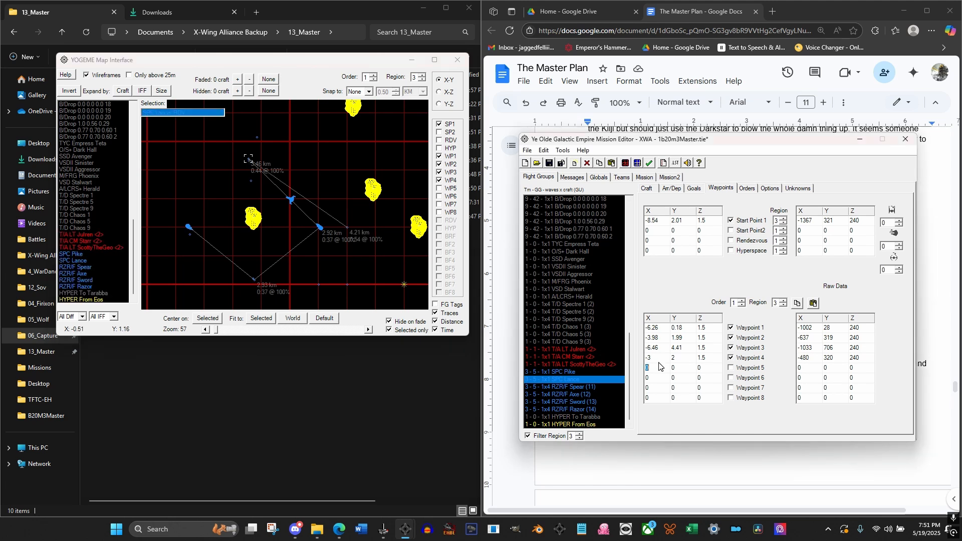
pyautogui.press('Return')
pyautogui.click(347, 228)
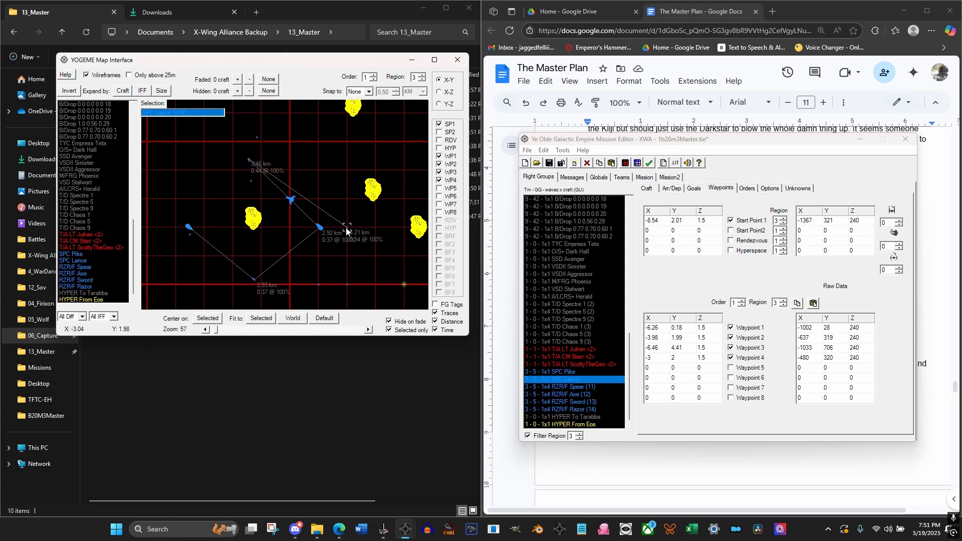
pyautogui.moveTo(189, 225); pyautogui.dragTo(187, 227)
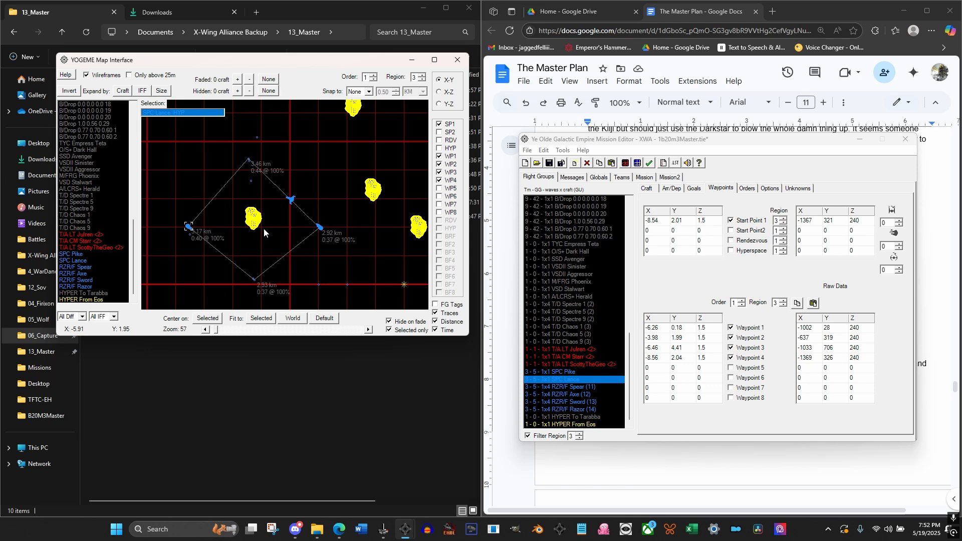
# Move the start points of RZR/F Spear, Axe, Sword and Razor together to about X -6.46, Y 4.33 in the X-Y view
pyautogui.click(441, 93)
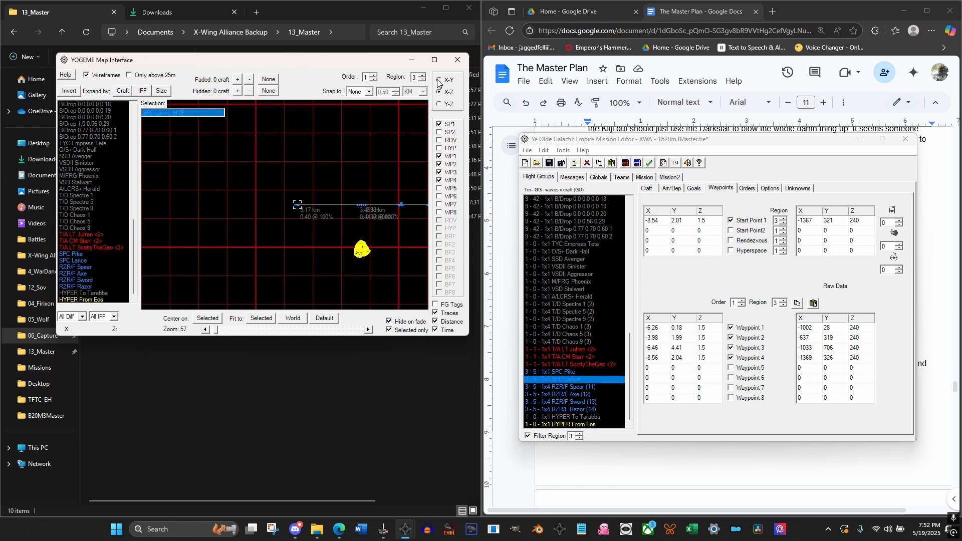
pyautogui.click(438, 81)
pyautogui.moveTo(352, 237); pyautogui.dragTo(273, 242)
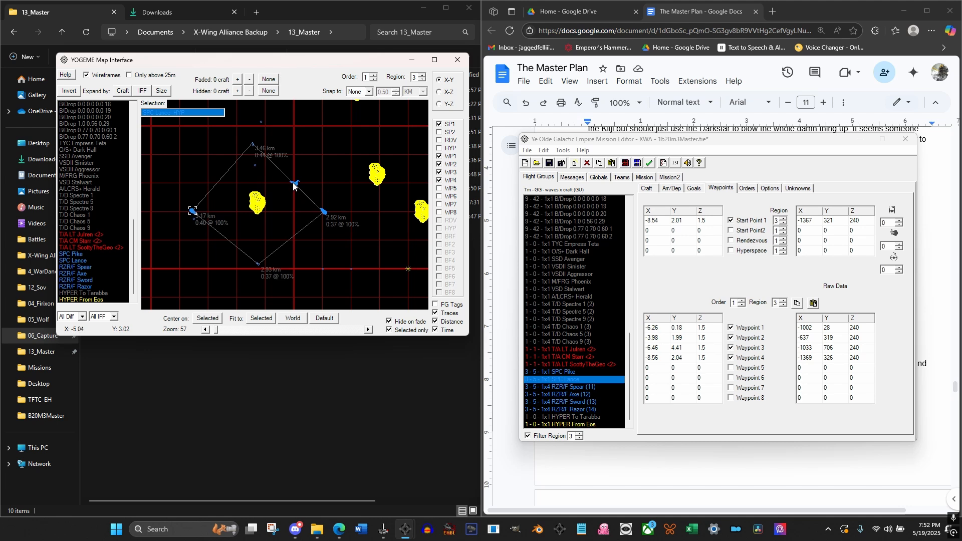
pyautogui.click(573, 387)
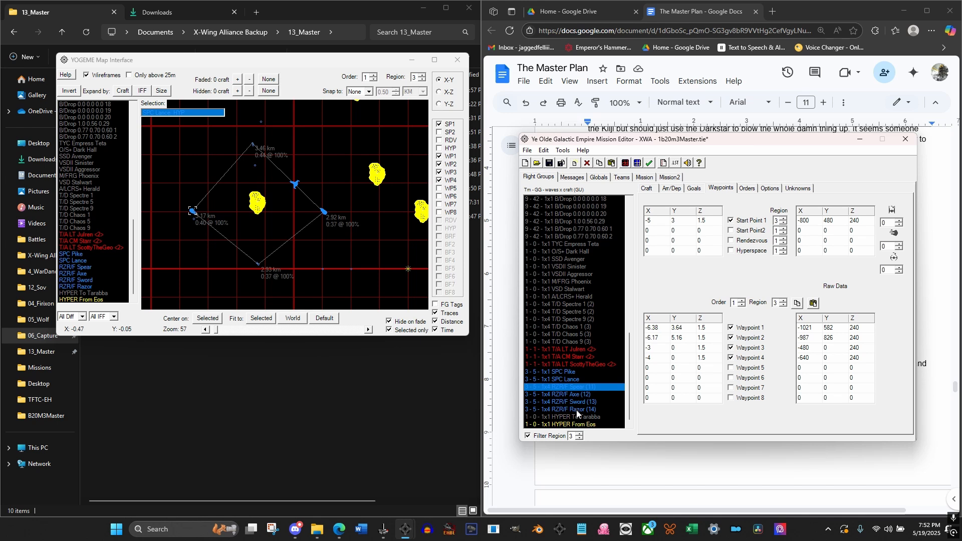
pyautogui.keyDown('shift'); pyautogui.click(576, 409); pyautogui.keyUp('shift')
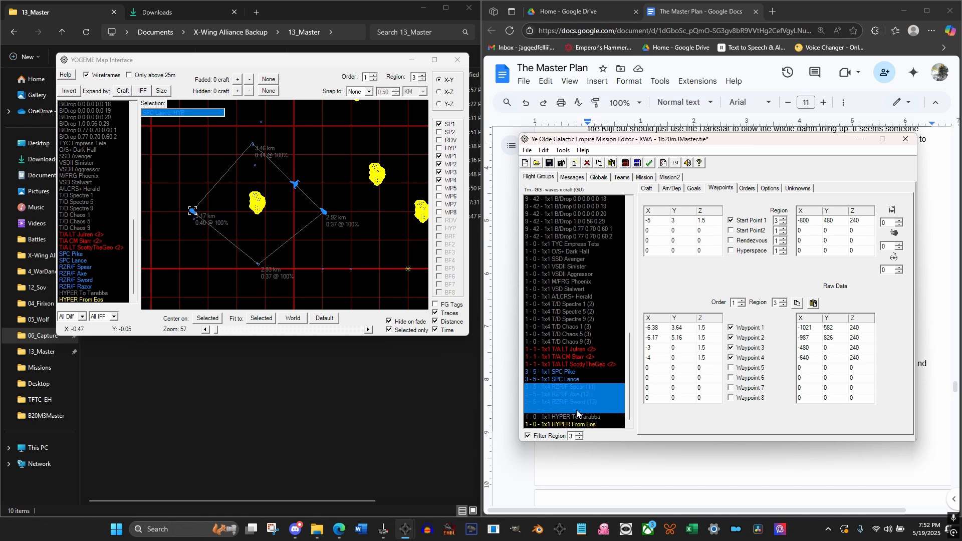
pyautogui.click(85, 269)
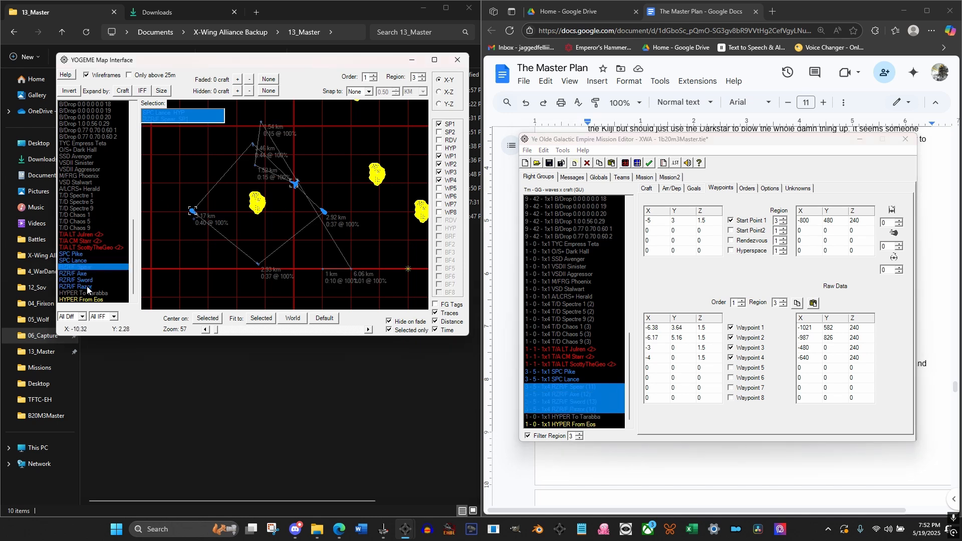
pyautogui.keyDown('shift'); pyautogui.click(87, 286); pyautogui.keyUp('shift')
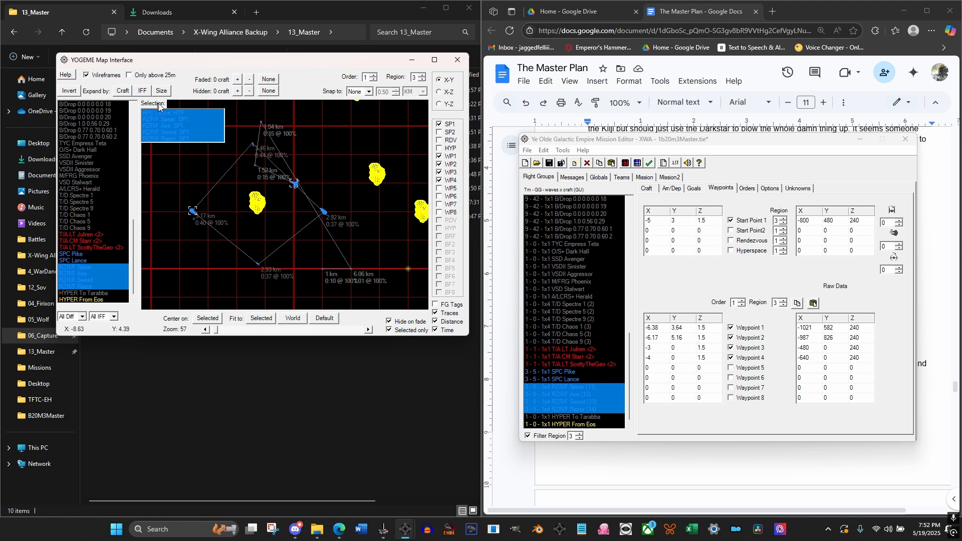
pyautogui.click(168, 119)
pyautogui.click(168, 121)
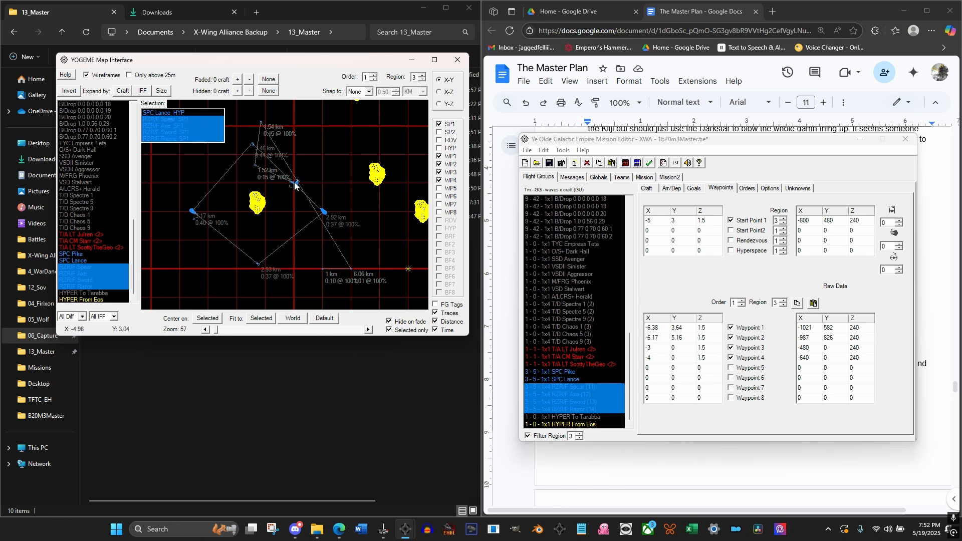
pyautogui.moveTo(295, 183); pyautogui.dragTo(253, 146)
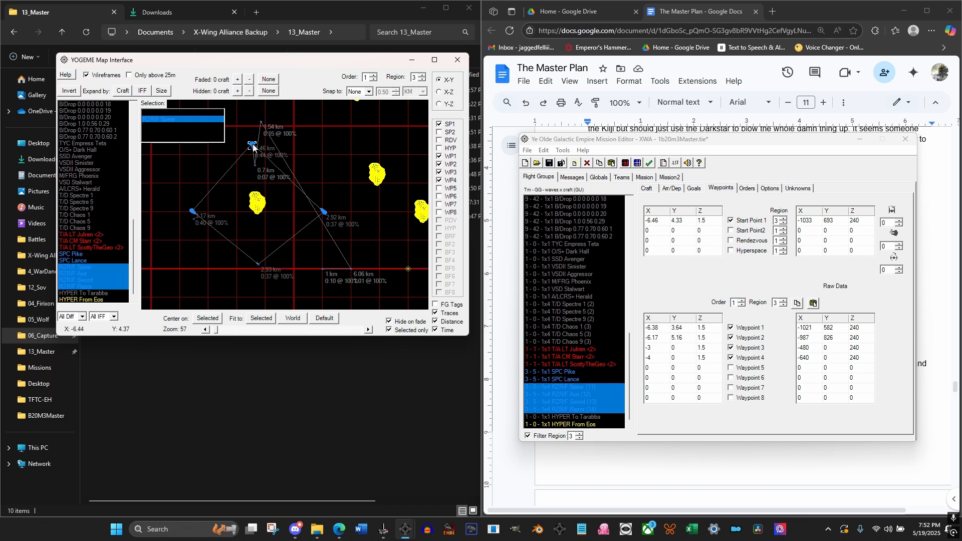
pyautogui.click(93, 274)
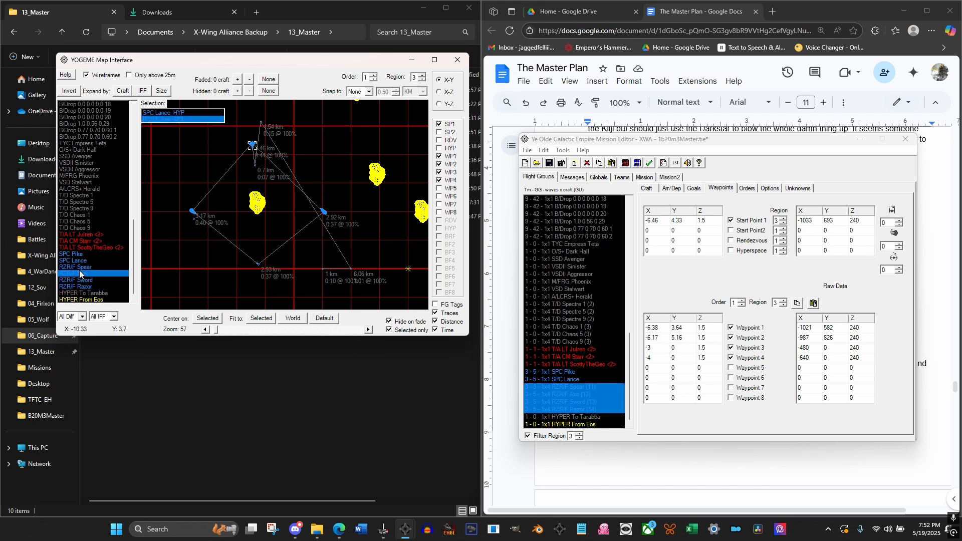
# Set the Z coordinate of RZR/F Spear's Start Point 1 and Waypoints 1 to 4 to 2
pyautogui.click(79, 268)
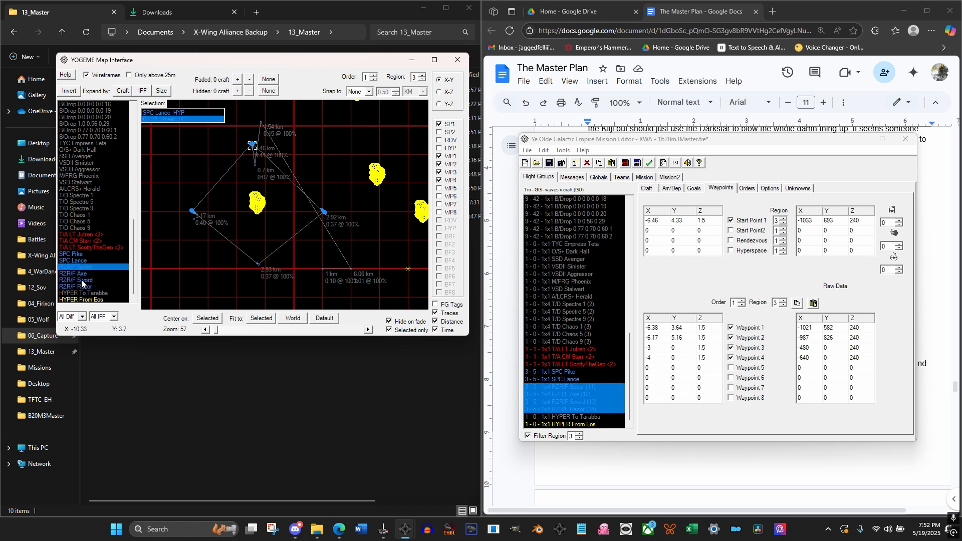
pyautogui.click(253, 222)
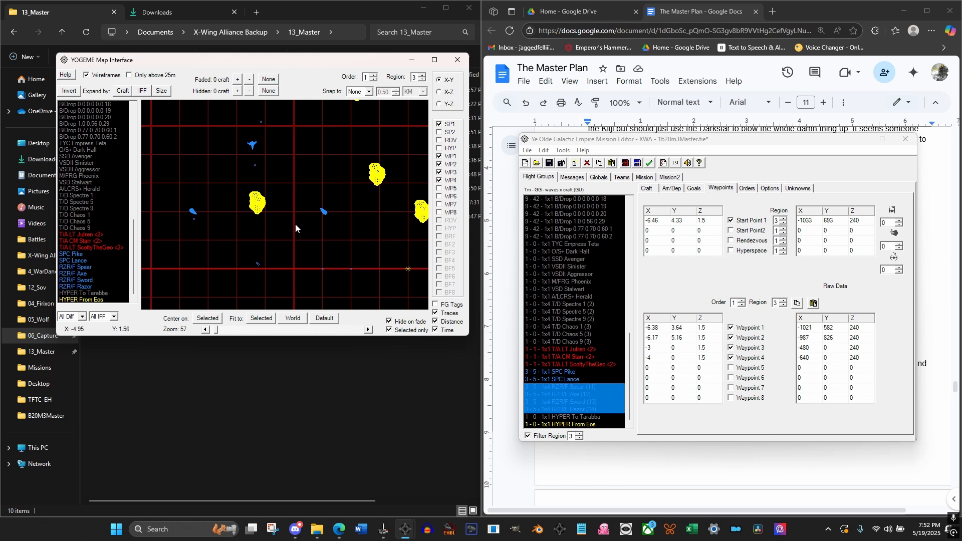
pyautogui.click(573, 389)
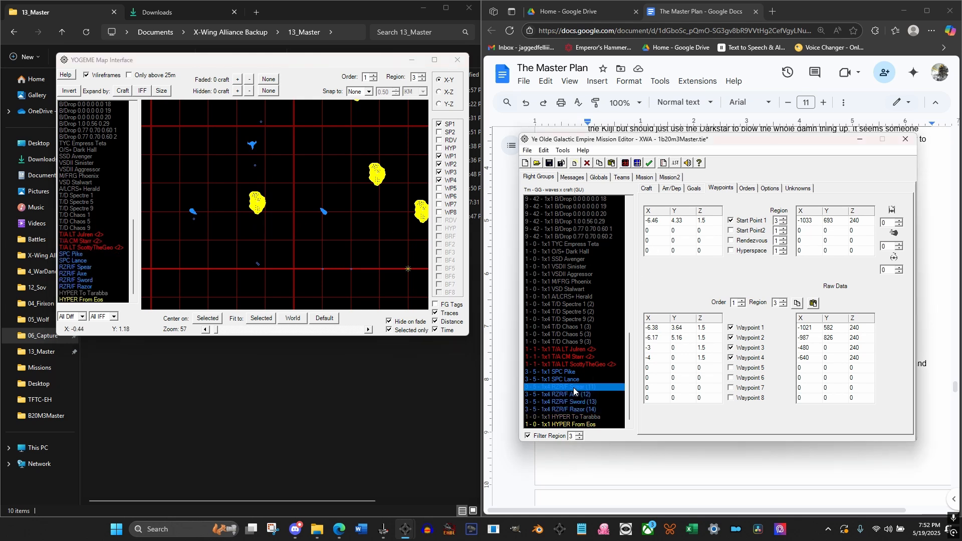
pyautogui.click(570, 396)
pyautogui.click(573, 387)
pyautogui.doubleClick(713, 222)
pyautogui.write('2')
pyautogui.doubleClick(711, 328)
pyautogui.write('2')
pyautogui.doubleClick(711, 338)
pyautogui.write('2')
pyautogui.doubleClick(713, 348)
pyautogui.write('2')
pyautogui.doubleClick(712, 358)
pyautogui.write('2')
# Set the Z coordinate of RZR/F Axe's Start Point 1 and Waypoints 1 to 4 to 2
pyautogui.click(575, 395)
pyautogui.doubleClick(716, 221)
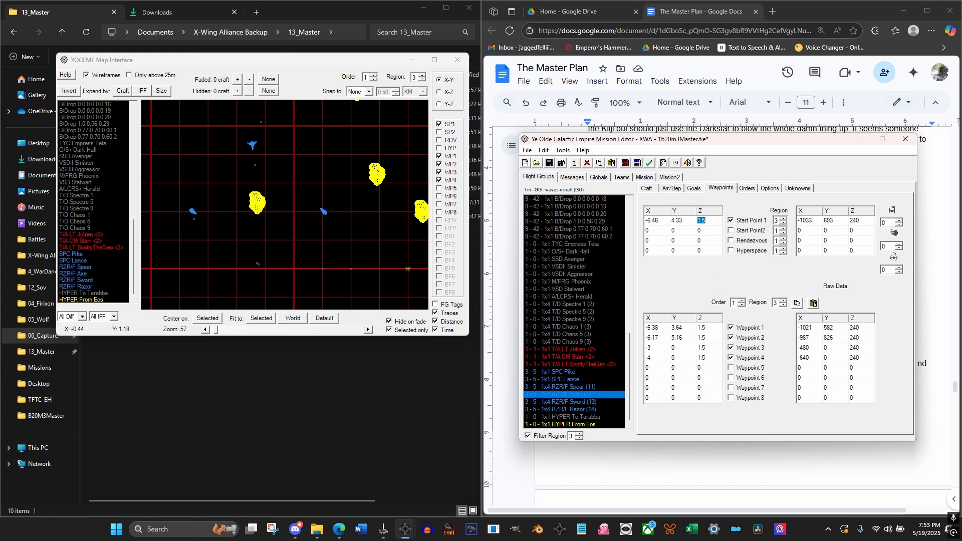
pyautogui.write('2')
pyautogui.doubleClick(712, 328)
pyautogui.write('2')
pyautogui.doubleClick(711, 338)
pyautogui.write('2')
pyautogui.doubleClick(712, 348)
pyautogui.write('2')
pyautogui.doubleClick(712, 359)
pyautogui.write('2')
# Set the Z coordinate of RZR/F Sword's Start Point 1 and Waypoints 1 to 4 to 1
pyautogui.click(587, 401)
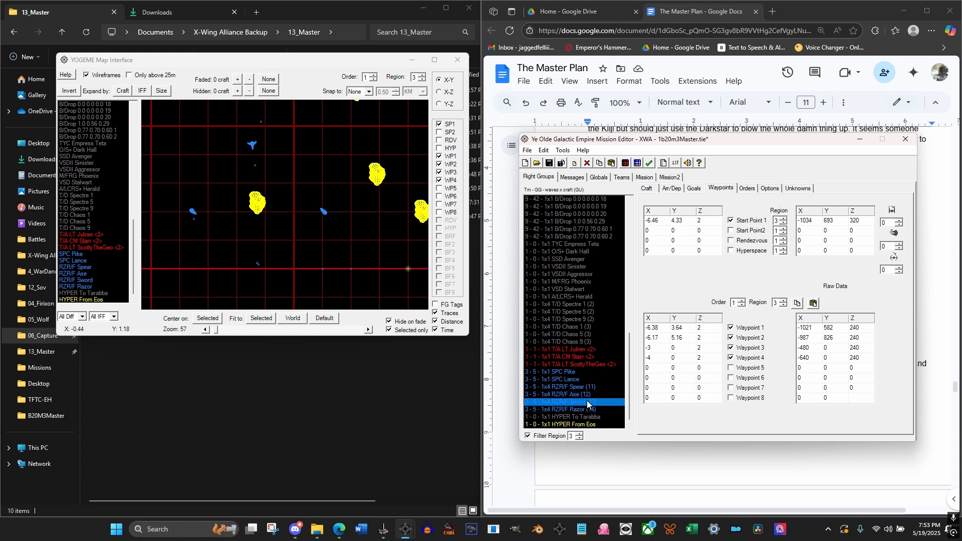
pyautogui.click(708, 329)
pyautogui.write('1')
pyautogui.click(709, 339)
pyautogui.write('1')
pyautogui.click(709, 349)
pyautogui.write('1')
# Set the Z coordinate of RZR/F Razor's Start Point 1 and Waypoints 1 to 4 to 1
pyautogui.click(592, 411)
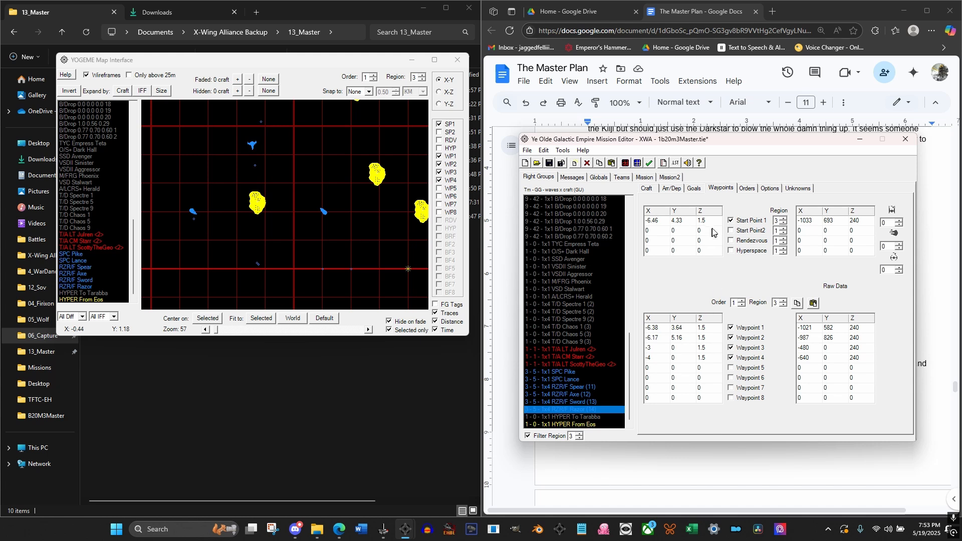
pyautogui.click(713, 222)
pyautogui.write('1')
pyautogui.click(710, 328)
pyautogui.write('1')
pyautogui.click(709, 339)
pyautogui.write('1')
pyautogui.click(709, 349)
pyautogui.write('1')
pyautogui.click(709, 359)
pyautogui.write('1')
pyautogui.click(674, 347)
# Move RZR/F Axe's start point below the asteroid, near SPC Lance's Waypoint 1, in the X-Y view
pyautogui.click(581, 403)
pyautogui.click(572, 387)
pyautogui.click(569, 379)
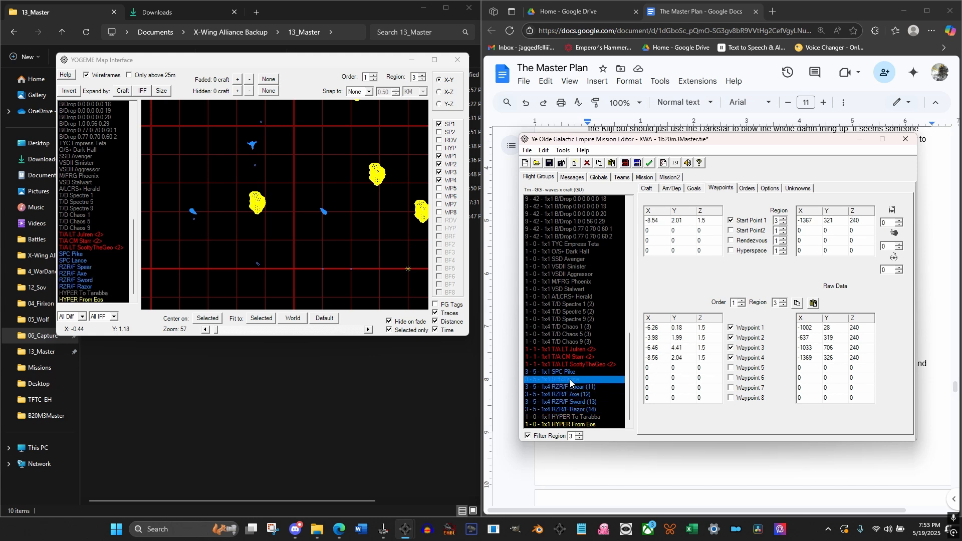
pyautogui.click(573, 387)
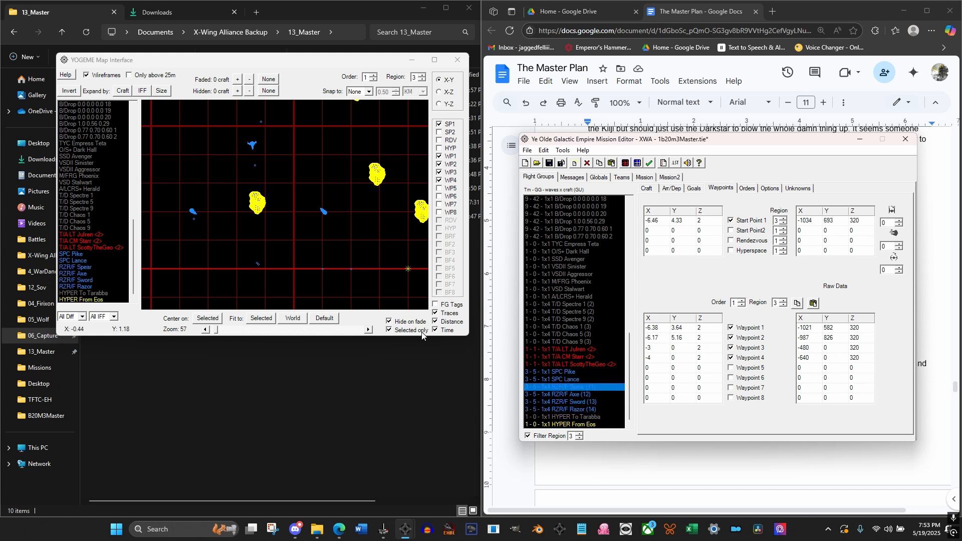
pyautogui.click(325, 251)
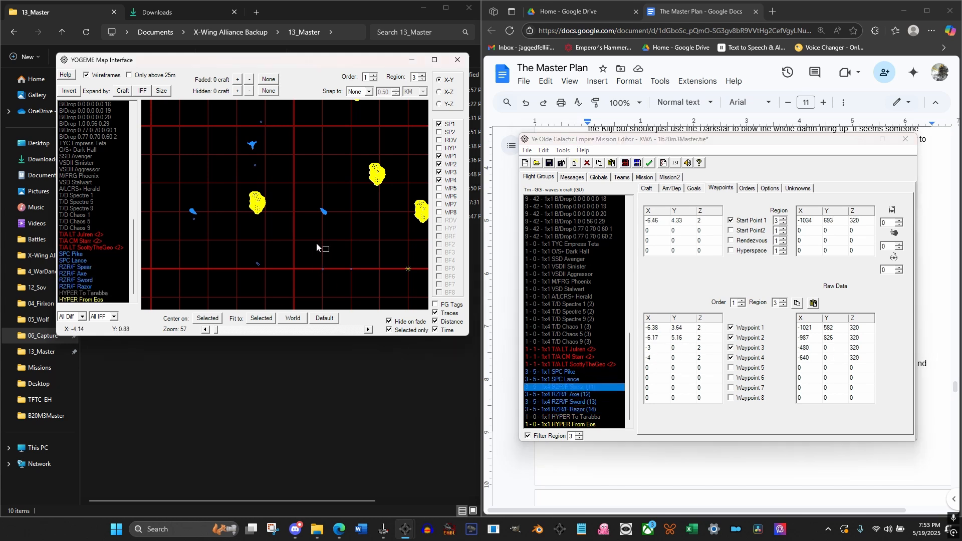
pyautogui.click(84, 268)
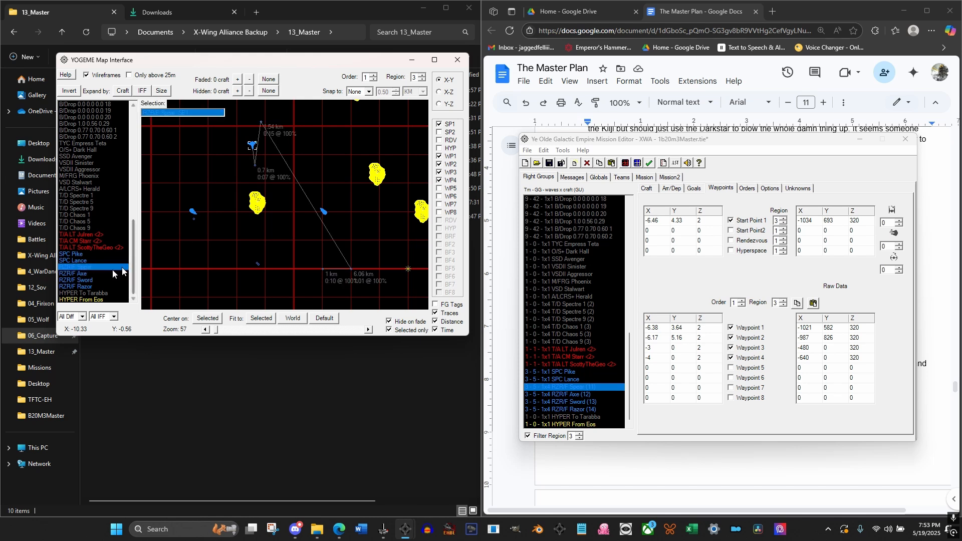
pyautogui.click(81, 272)
pyautogui.click(86, 249)
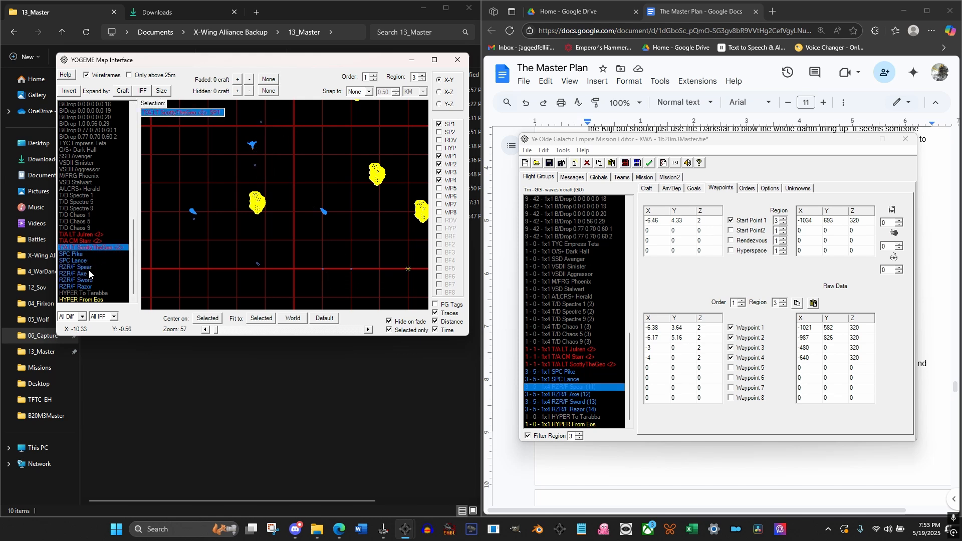
pyautogui.click(89, 273)
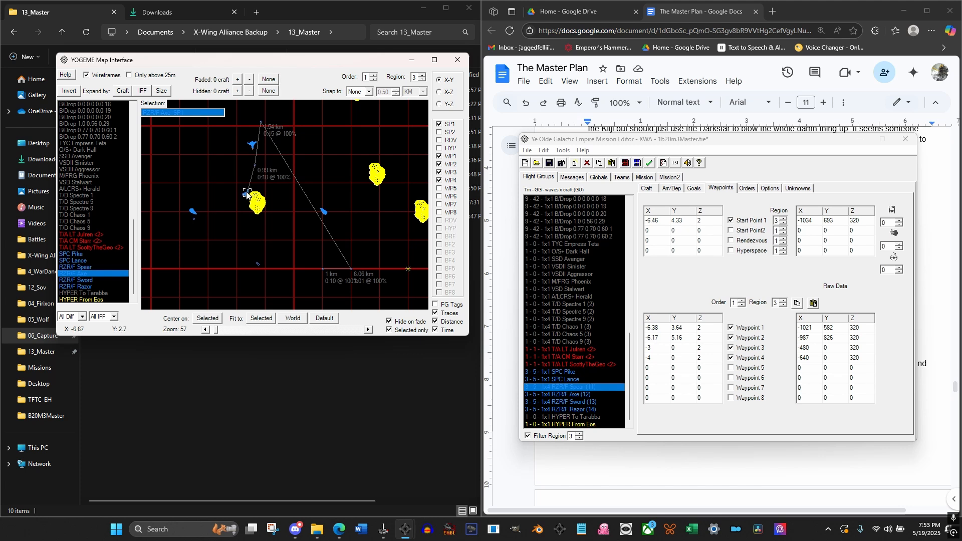
pyautogui.moveTo(247, 195); pyautogui.dragTo(257, 267)
# Move RZR/F Spear's Waypoint 1 to about X -8.54, Y 2.02 and its Waypoint 2 to about X -6.17, Y -0.02
pyautogui.click(249, 146)
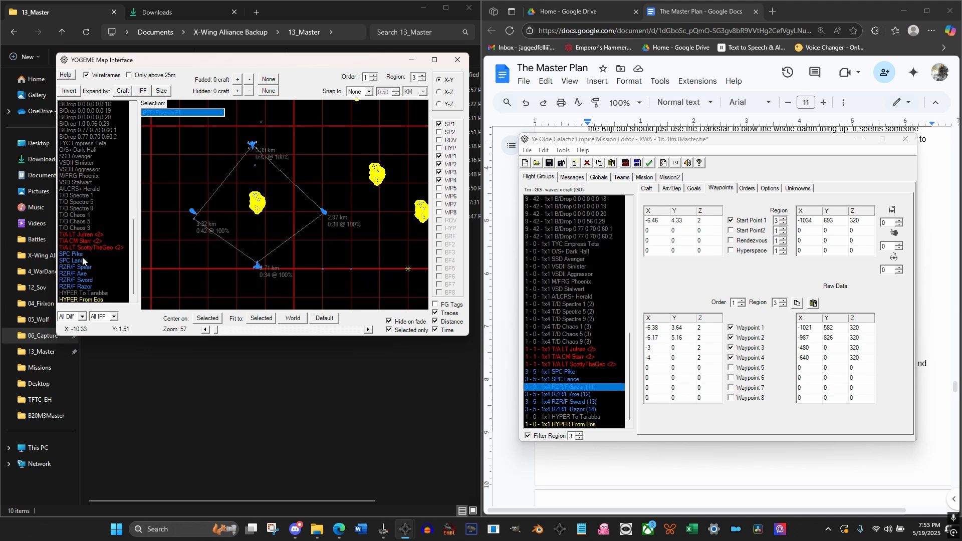
pyautogui.click(82, 267)
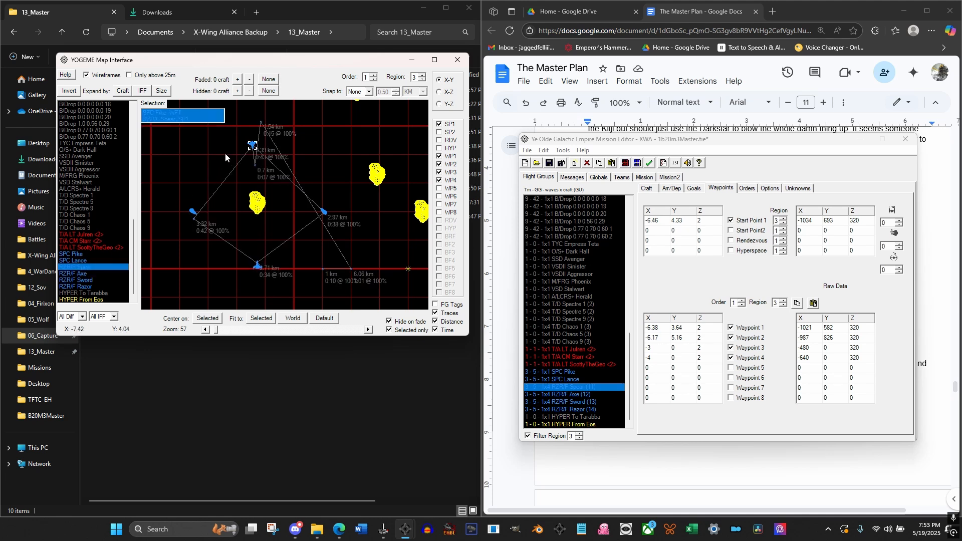
pyautogui.click(252, 146)
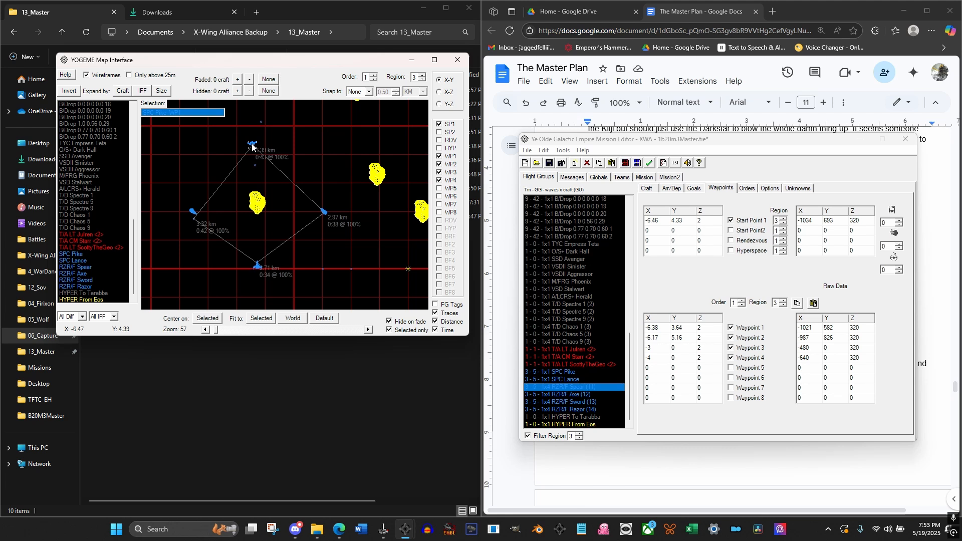
pyautogui.moveTo(252, 146)
pyautogui.mouseDown()
pyautogui.moveTo(263, 125)
pyautogui.moveTo(254, 143)
pyautogui.mouseUp()
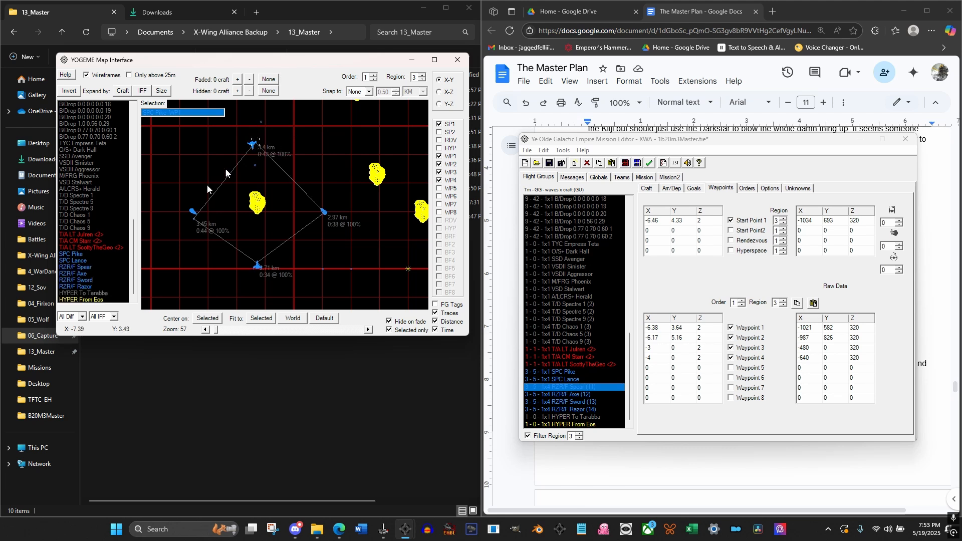
pyautogui.click(73, 267)
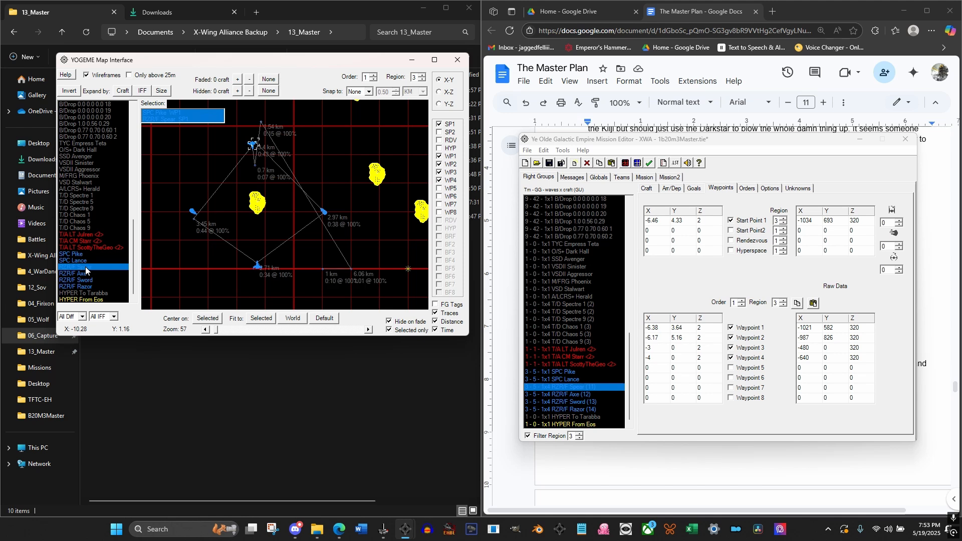
pyautogui.moveTo(251, 169); pyautogui.dragTo(206, 187)
pyautogui.moveTo(197, 221); pyautogui.dragTo(192, 211)
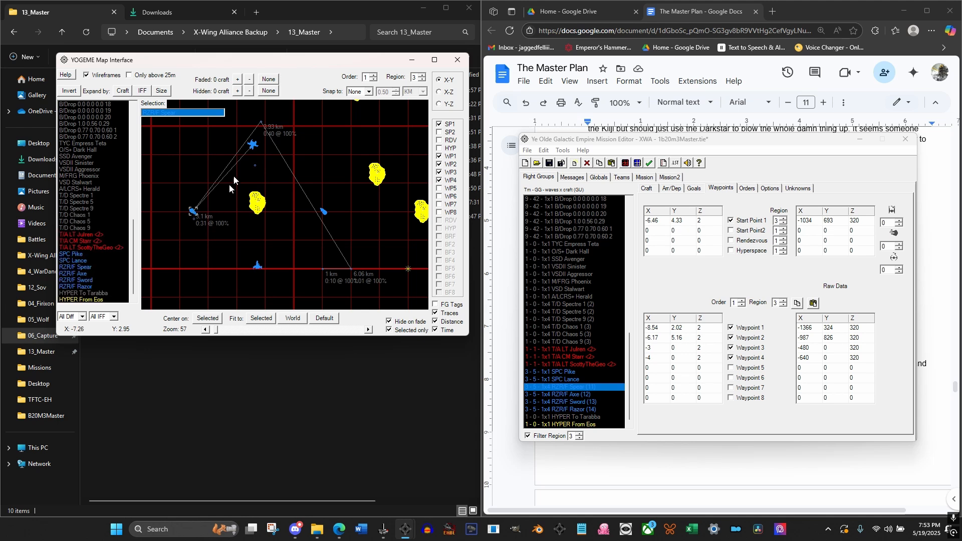
pyautogui.click(260, 123)
pyautogui.rightClick(256, 270)
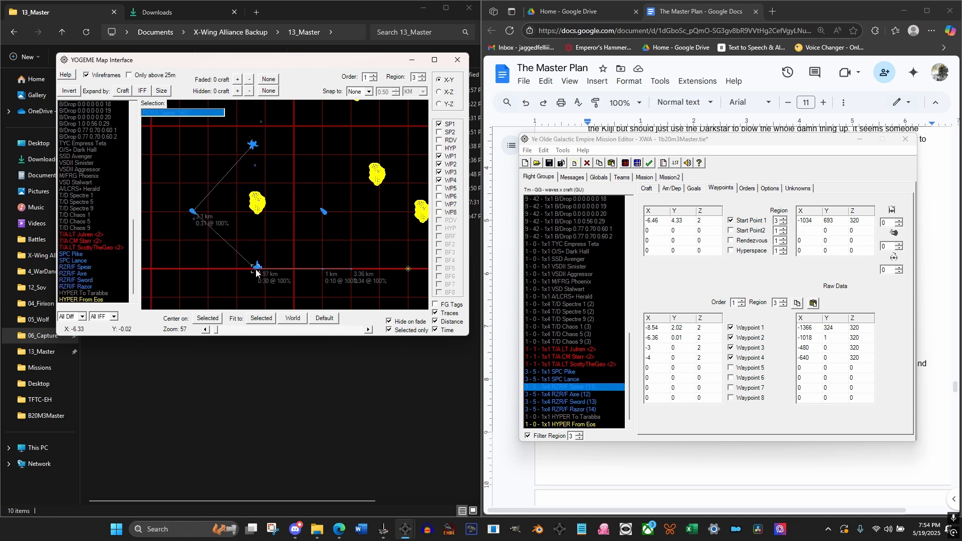
pyautogui.moveTo(256, 270); pyautogui.dragTo(261, 270)
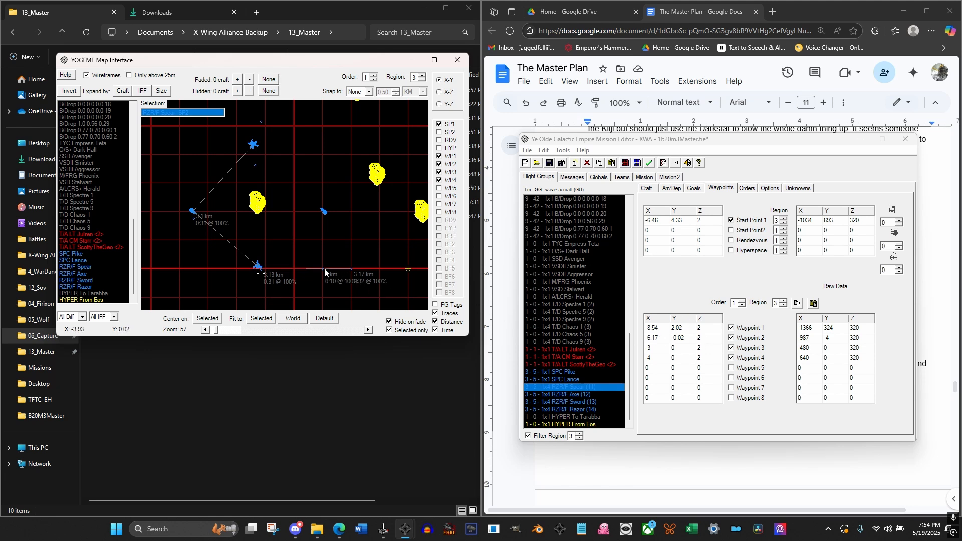
# Move RZR/F Spear's Waypoint 4 to about X -2.89, Y 2.3
pyautogui.moveTo(324, 269); pyautogui.dragTo(294, 151)
pyautogui.moveTo(369, 181); pyautogui.dragTo(355, 203)
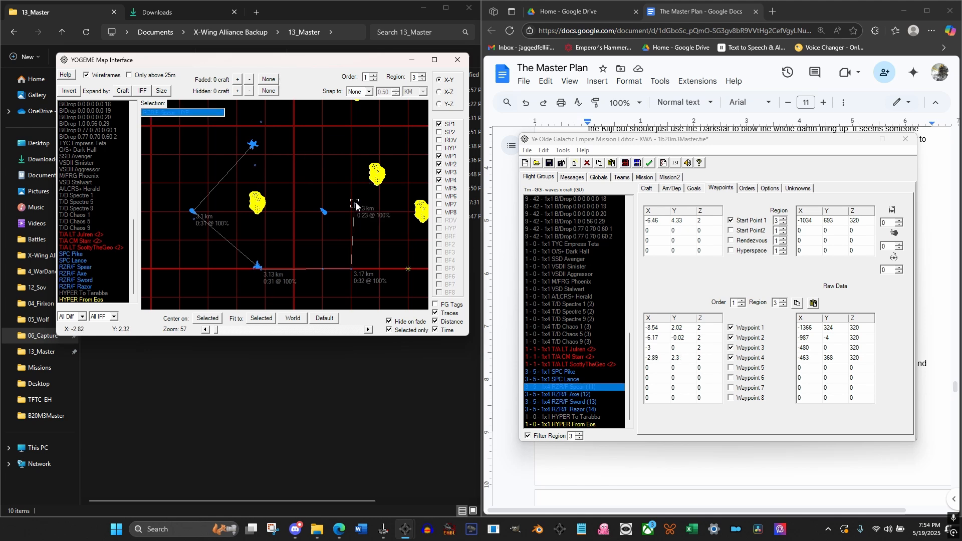
pyautogui.click(322, 270)
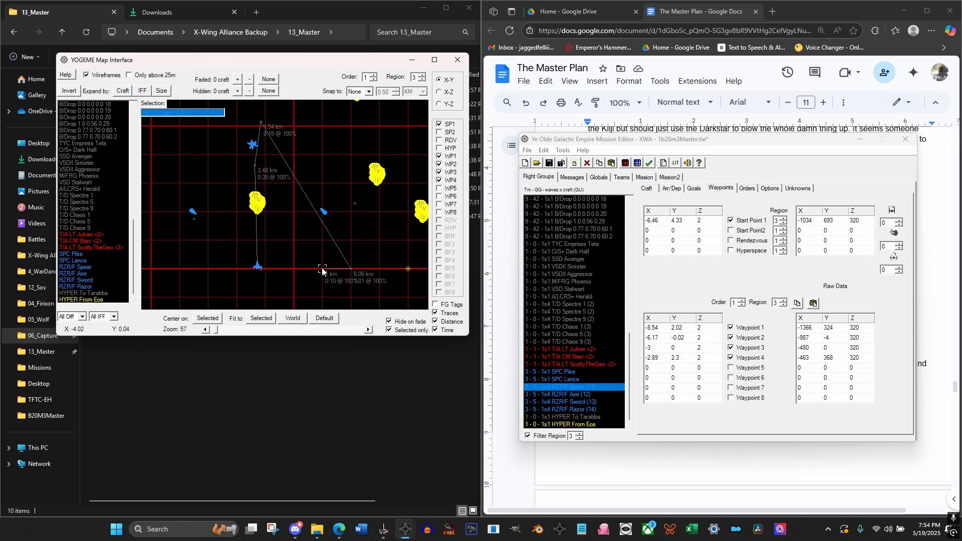
pyautogui.click(253, 144)
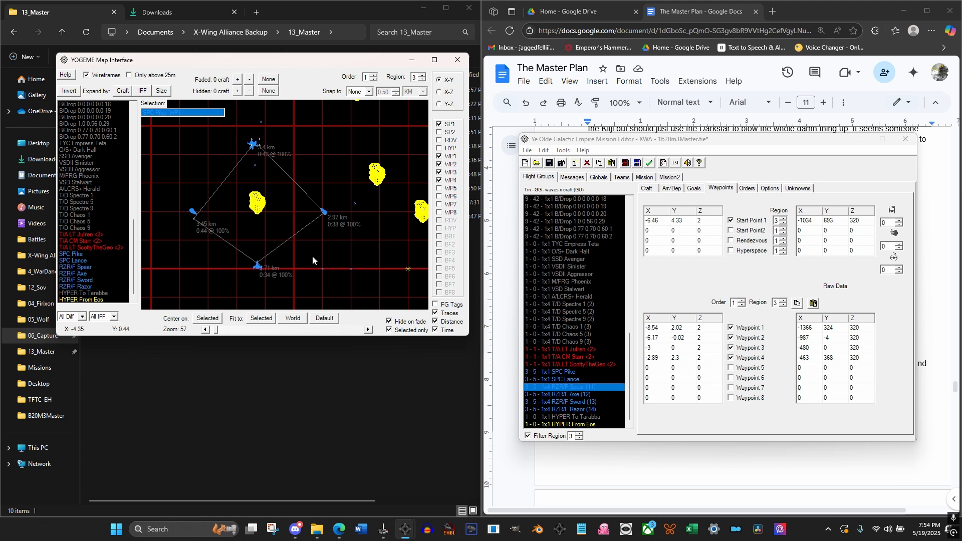
pyautogui.click(81, 266)
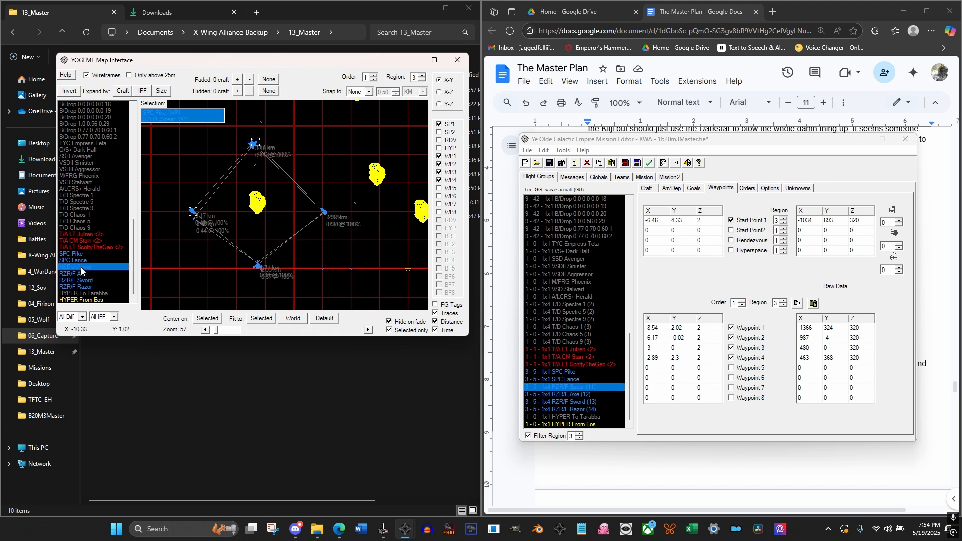
pyautogui.click(323, 269)
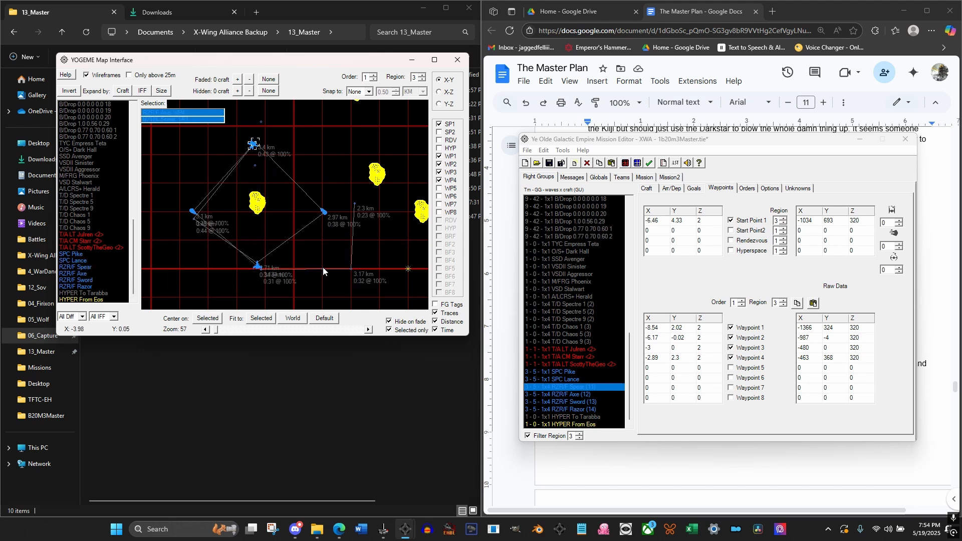
pyautogui.click(322, 269)
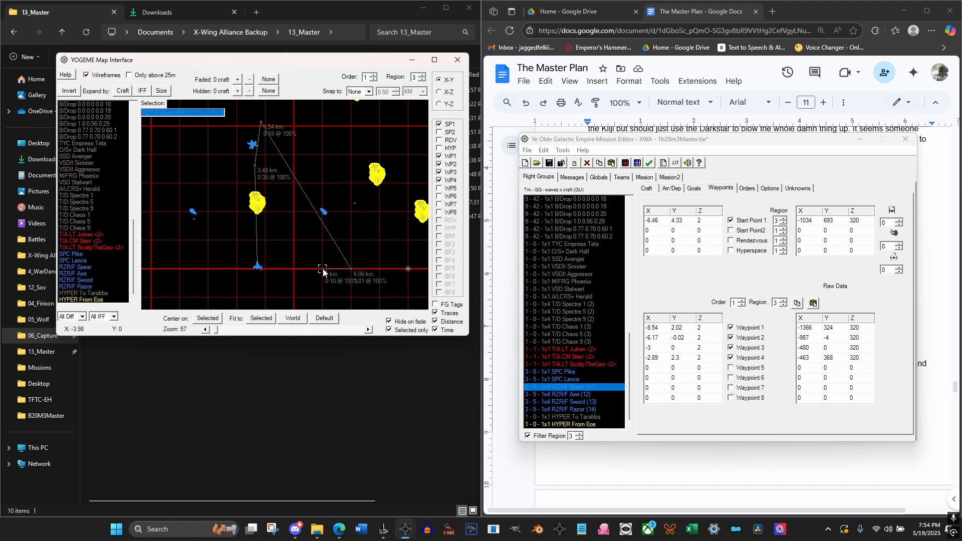
pyautogui.click(87, 266)
# Set RZR/F Spear's Waypoint 3 Y to 1, place that waypoint at about X -4, Y 2.04, and close the loop with Waypoint 4 at about X -6.51, Y 4.32
pyautogui.click(571, 379)
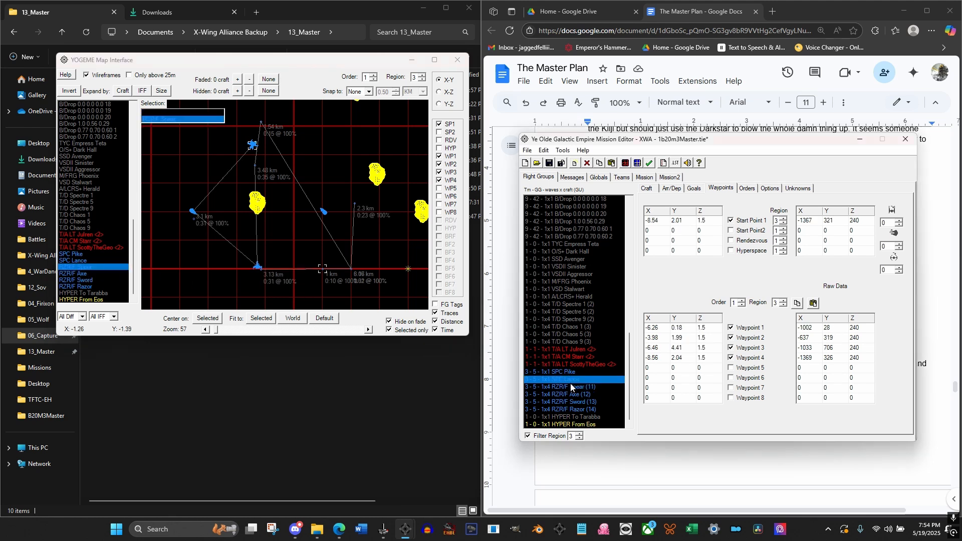
pyautogui.click(571, 386)
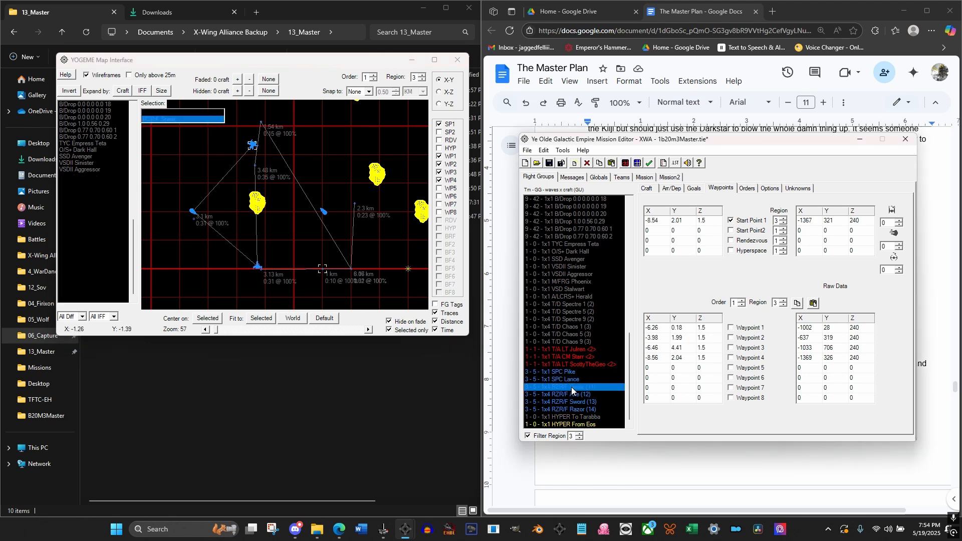
pyautogui.click(681, 347)
pyautogui.write('1')
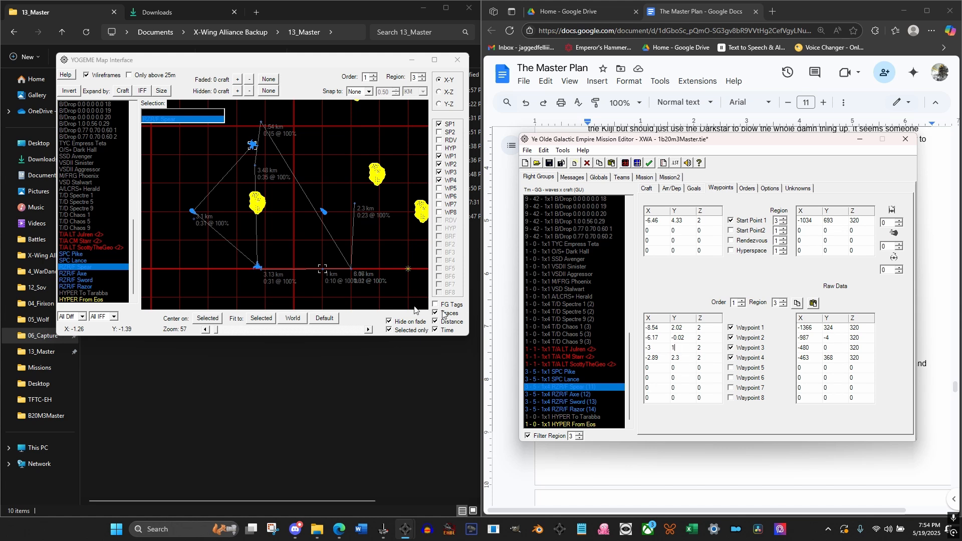
pyautogui.click(267, 238)
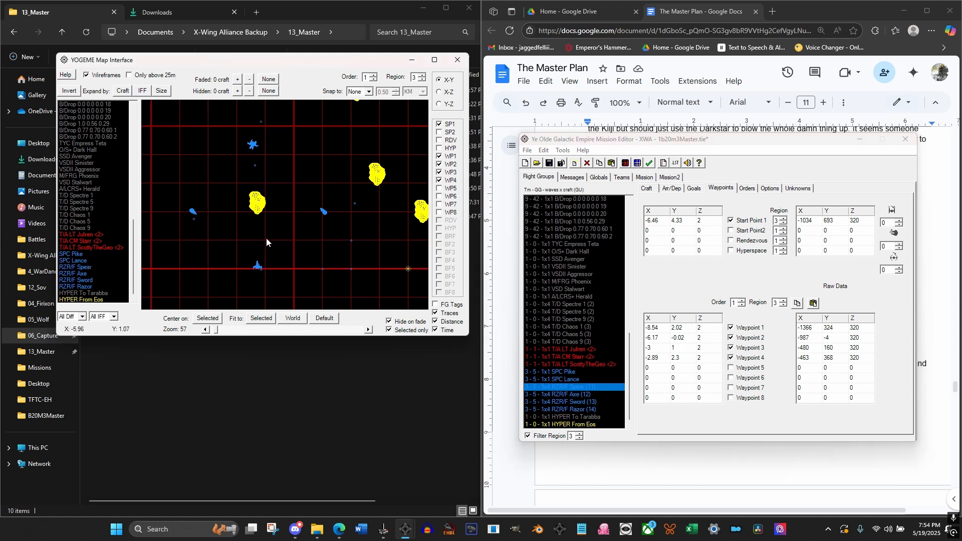
pyautogui.click(79, 266)
pyautogui.click(350, 241)
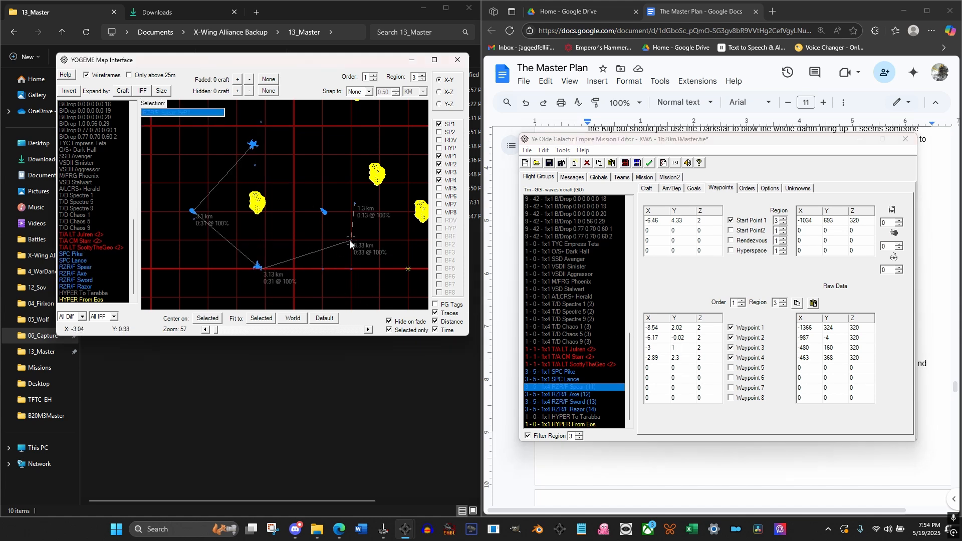
pyautogui.moveTo(350, 242); pyautogui.dragTo(253, 147)
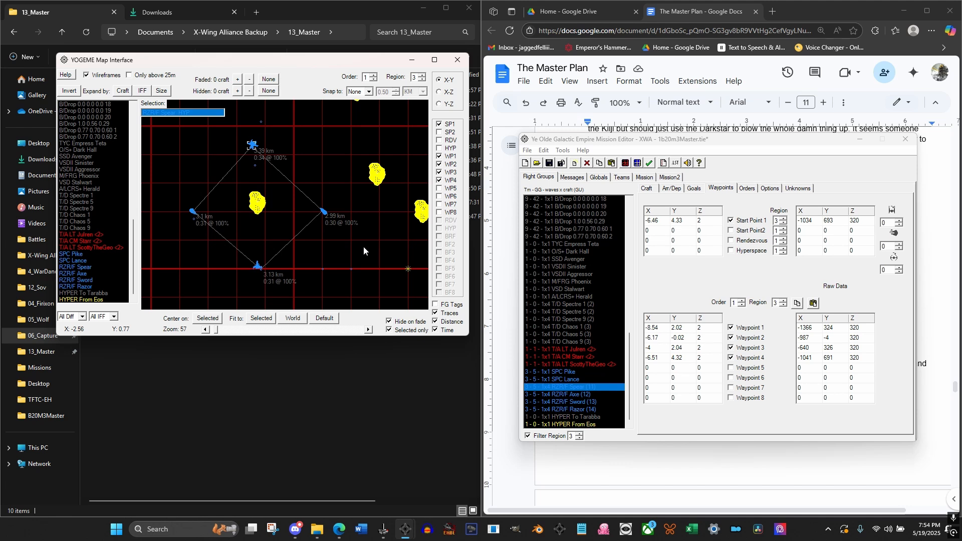
# Copy RZR/F Spear's Order 1, Region 3 waypoints to RZR/F Sword
pyautogui.click(571, 402)
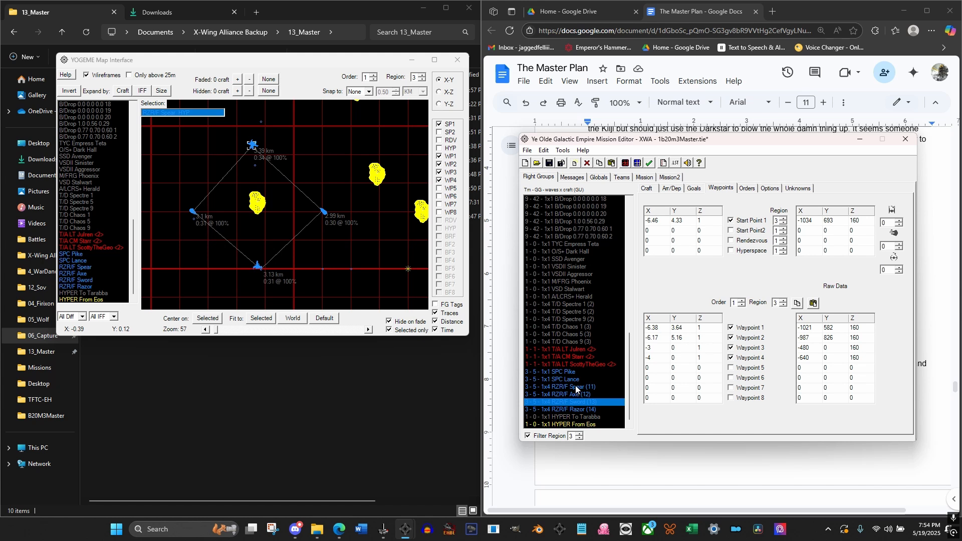
pyautogui.click(576, 388)
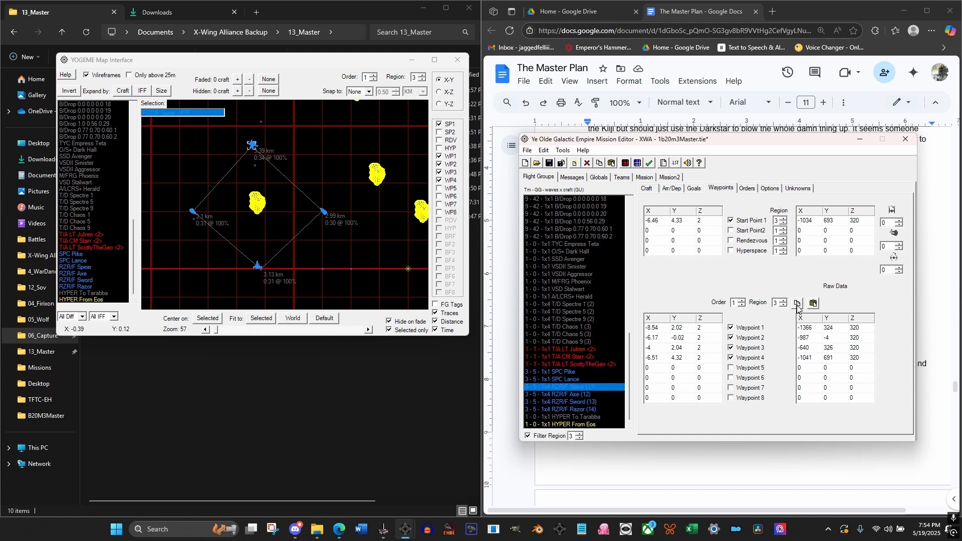
pyautogui.click(796, 303)
pyautogui.click(582, 402)
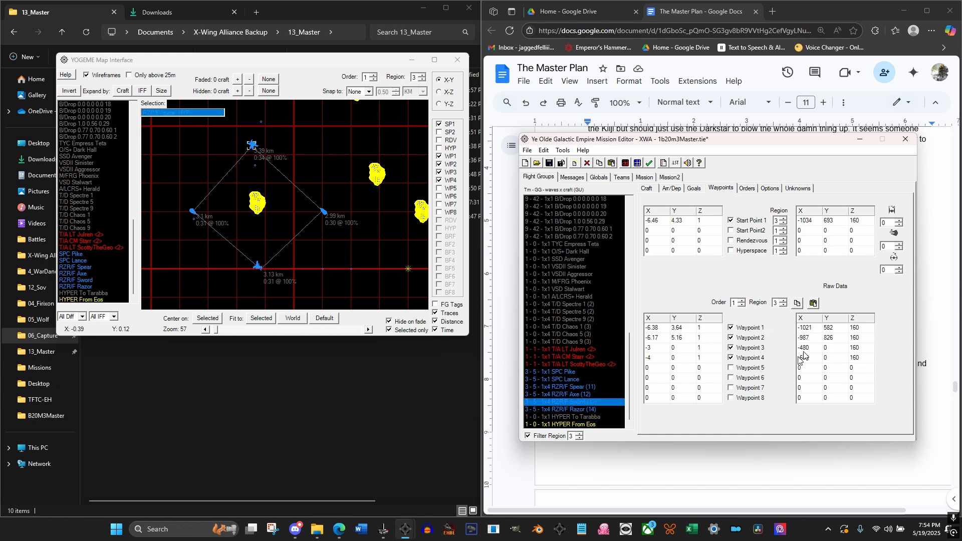
pyautogui.click(812, 303)
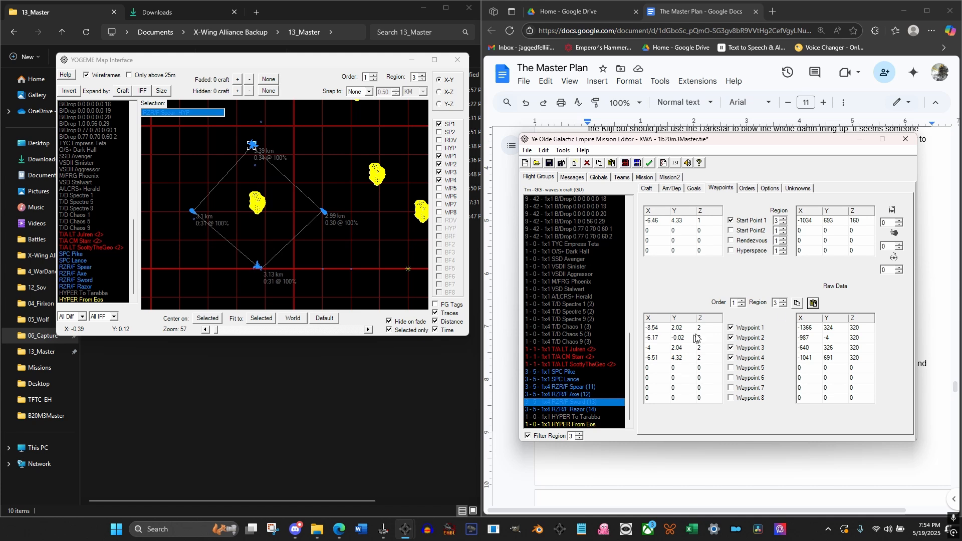
# Set the Z of RZR/F Sword's Waypoints 1 through 4 to 1
pyautogui.write('1')
pyautogui.press('Down')
pyautogui.write('1')
pyautogui.press('Down')
pyautogui.write('1')
pyautogui.press('Down')
pyautogui.write('1')
# Set the Start Point 1 Y of RZR/F Axe and RZR/F Razor to 0
pyautogui.click(579, 394)
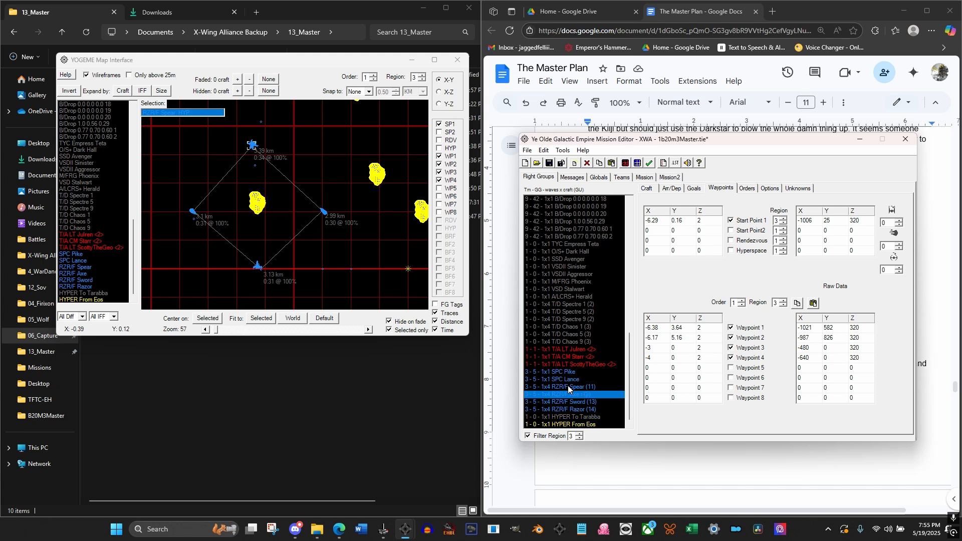
pyautogui.click(568, 387)
pyautogui.click(575, 394)
pyautogui.click(578, 409)
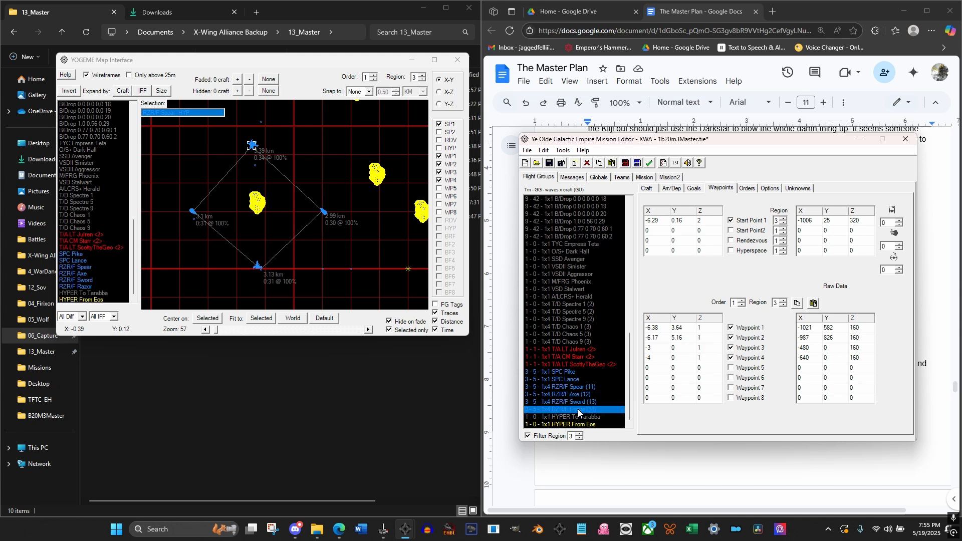
pyautogui.click(579, 395)
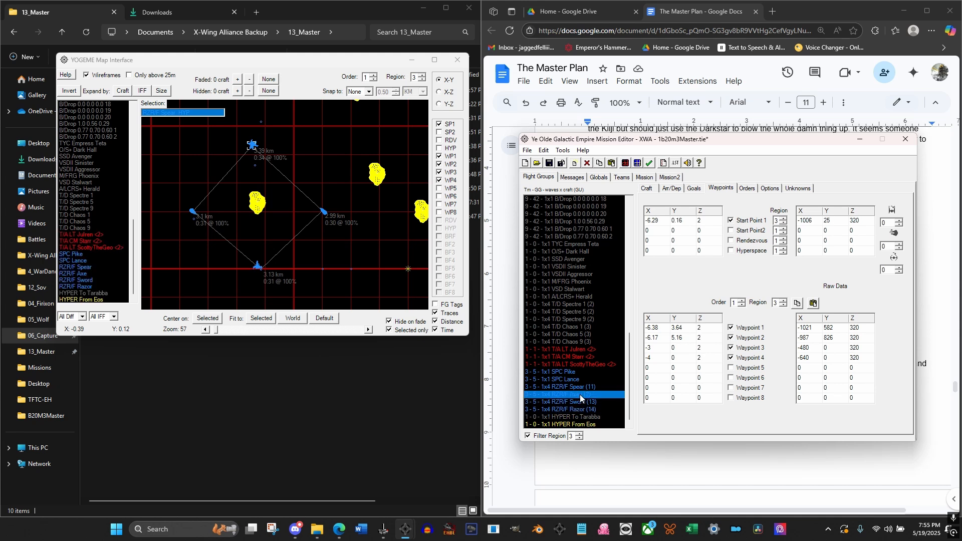
pyautogui.click(677, 220)
pyautogui.click(580, 409)
pyautogui.click(677, 220)
pyautogui.write('0')
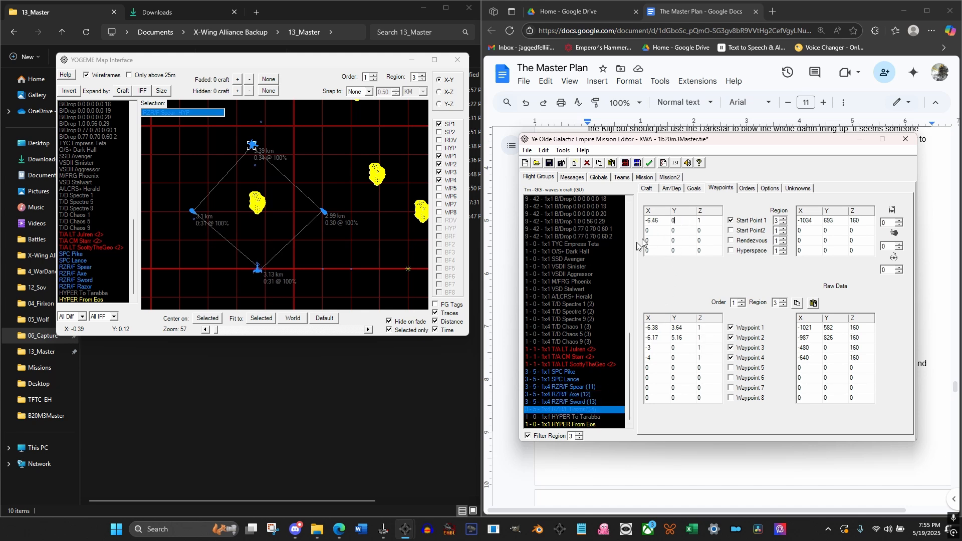
pyautogui.click(571, 401)
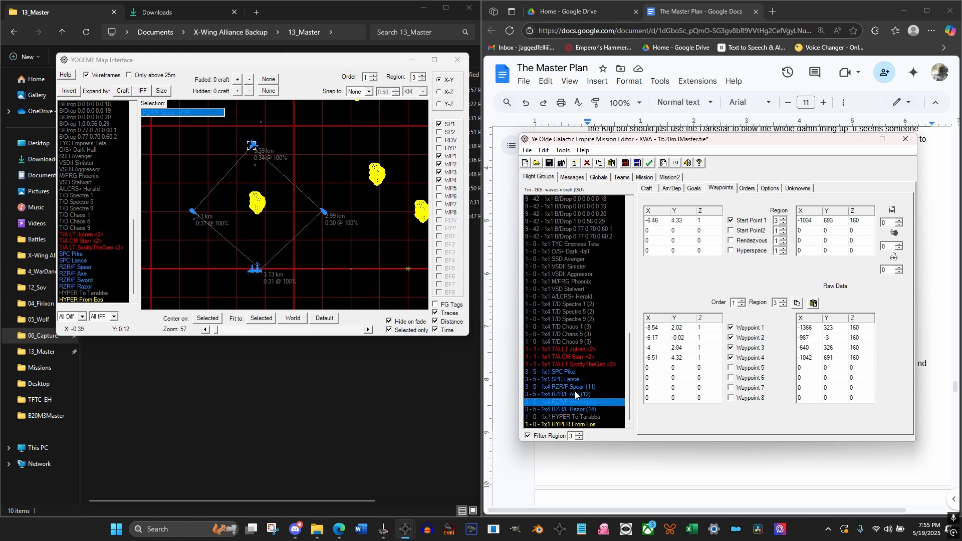
pyautogui.click(576, 410)
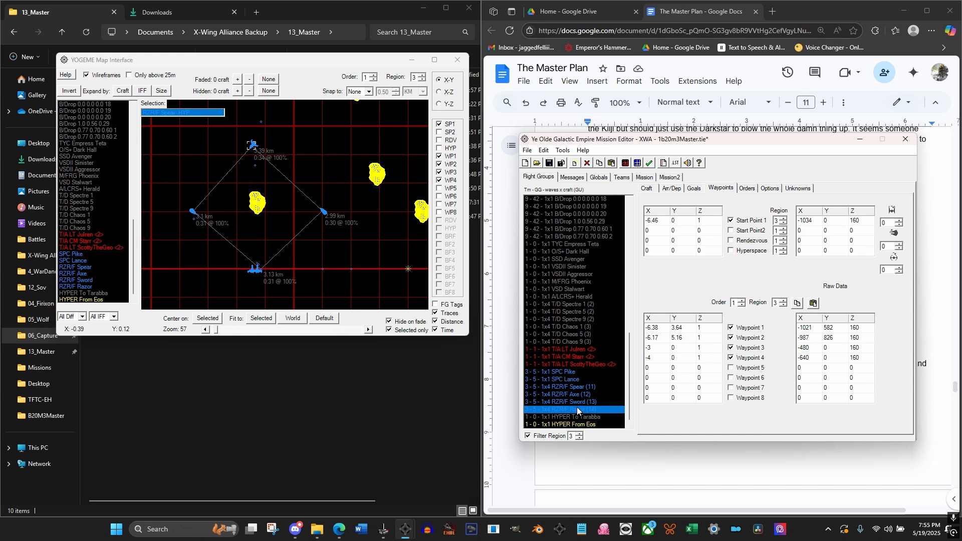
pyautogui.click(581, 394)
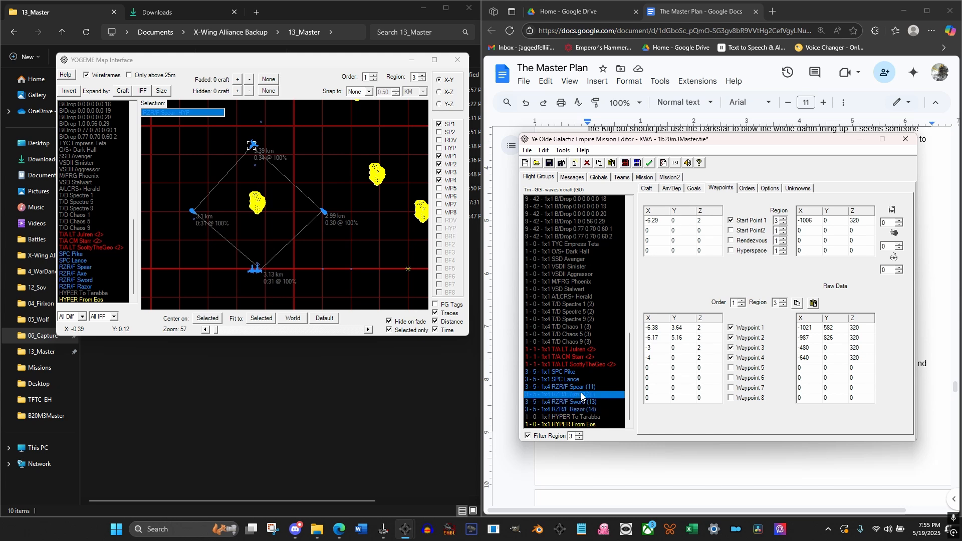
# Move RZR/F Axe's Waypoints 1–4 to about (-4.01, 2.06), (-6.4, 4.39), (-8.6, 1.93) and (-6.44, -0.06)
pyautogui.click(581, 387)
pyautogui.click(575, 395)
pyautogui.click(84, 275)
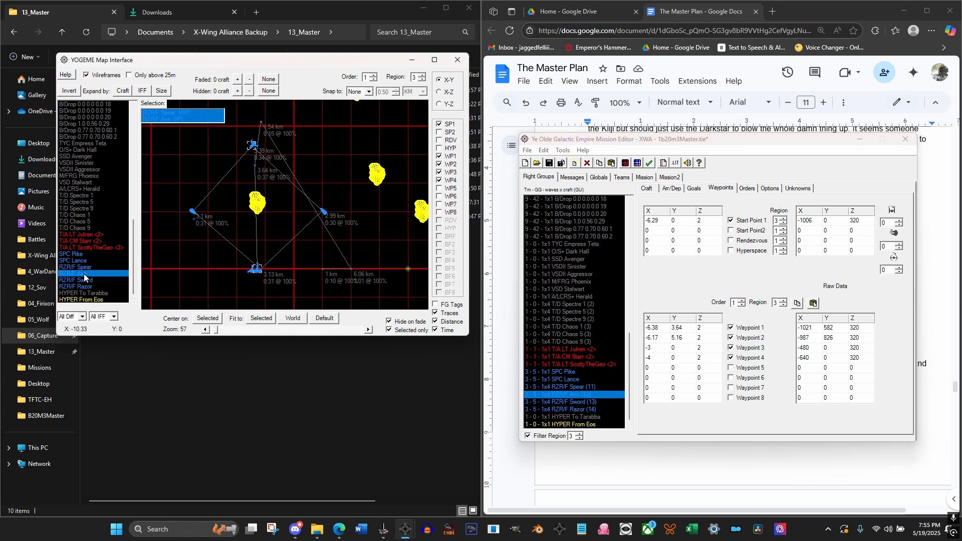
pyautogui.click(254, 167)
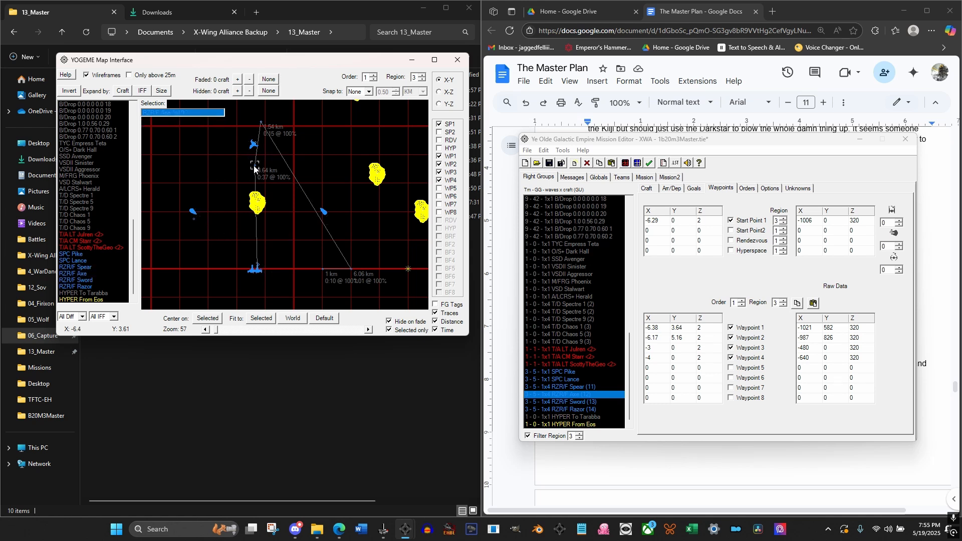
pyautogui.moveTo(254, 166); pyautogui.dragTo(323, 212)
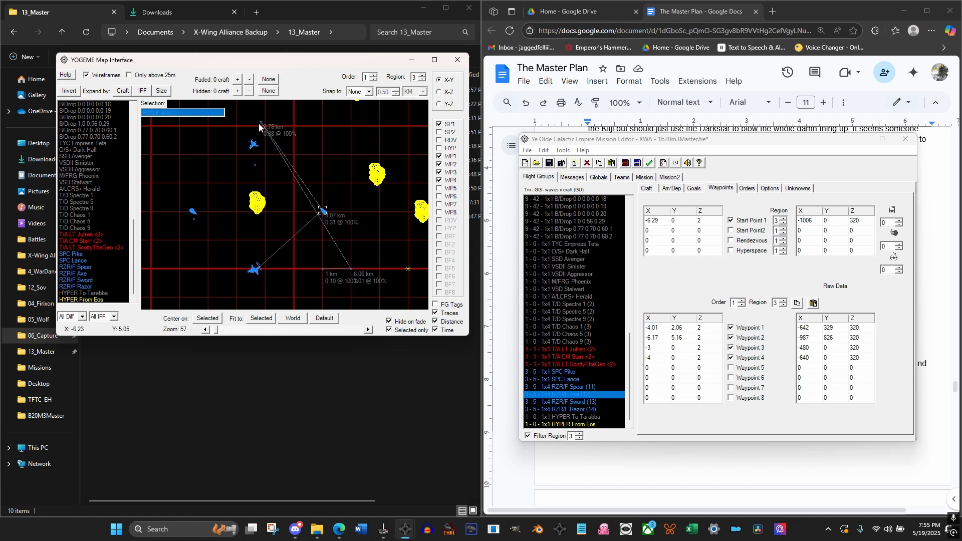
pyautogui.moveTo(260, 123); pyautogui.dragTo(255, 144)
pyautogui.moveTo(351, 267); pyautogui.dragTo(192, 212)
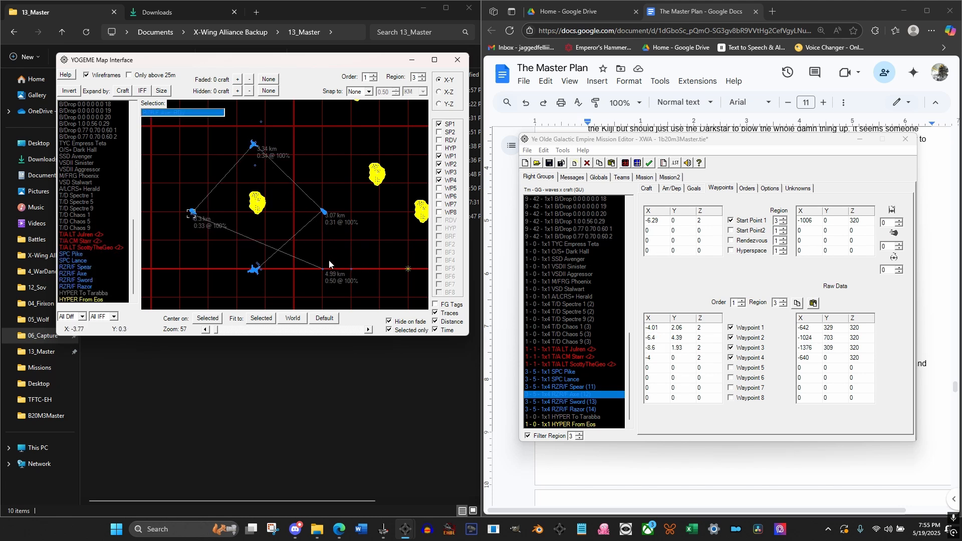
pyautogui.moveTo(322, 271); pyautogui.dragTo(253, 272)
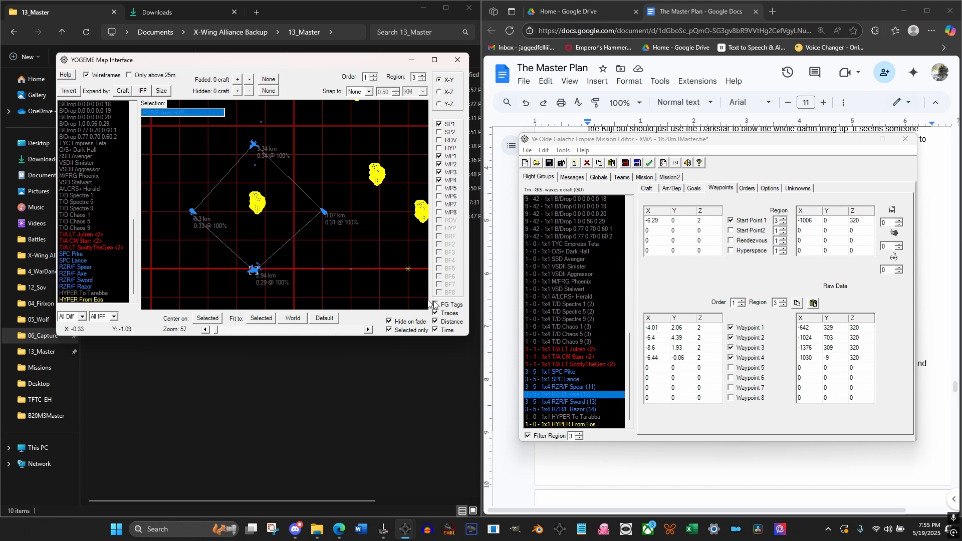
# Copy RZR/F Axe's Order 1, Region 3 waypoints to RZR/F Razor
pyautogui.click(797, 303)
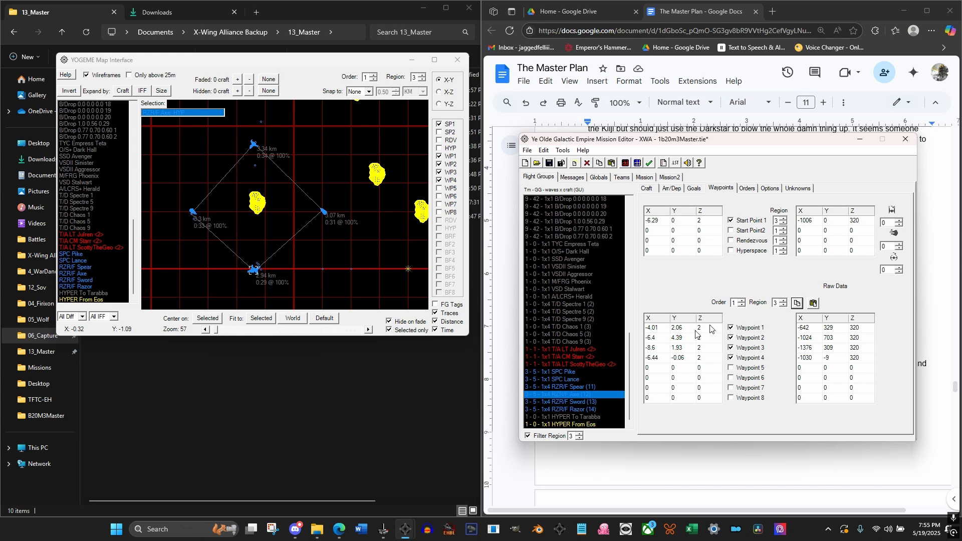
pyautogui.click(576, 409)
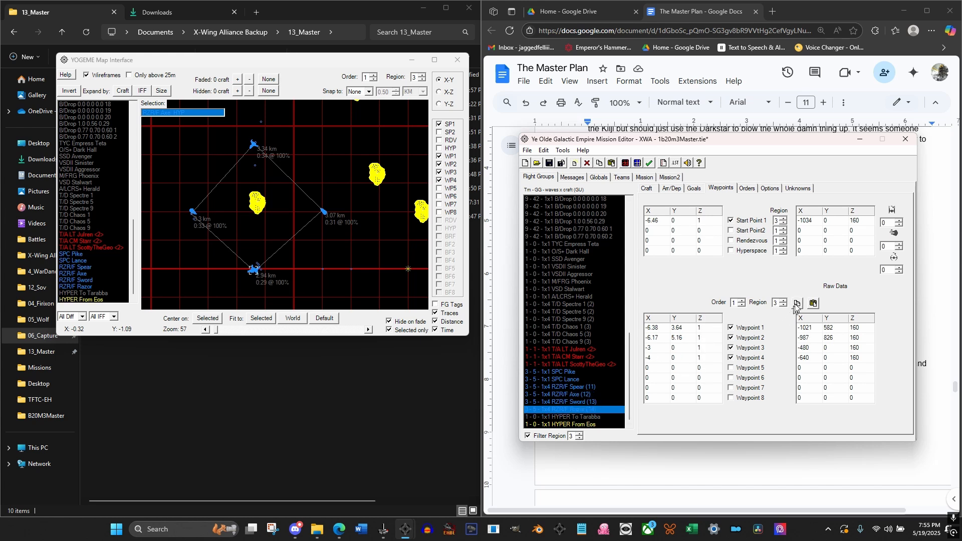
pyautogui.click(813, 304)
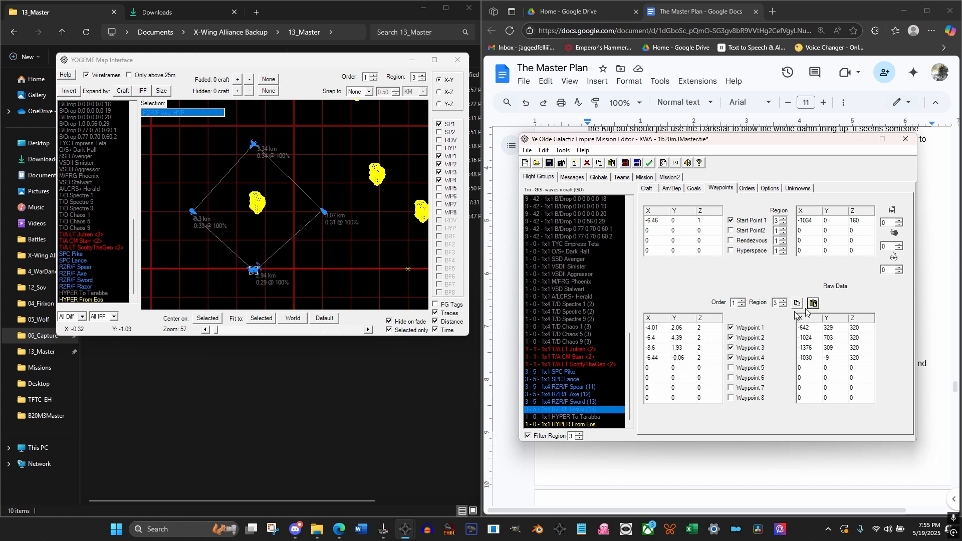
# Set the Z of RZR/F Razor's Waypoints 1 through 4 to 1
pyautogui.click(701, 328)
pyautogui.write('1')
pyautogui.click(705, 339)
pyautogui.write('1')
pyautogui.click(707, 348)
pyautogui.write('1')
pyautogui.click(707, 358)
pyautogui.write('1')
# Inspect the region 3 patrol layout on the map in the X-Z and X-Y views
pyautogui.click(313, 258)
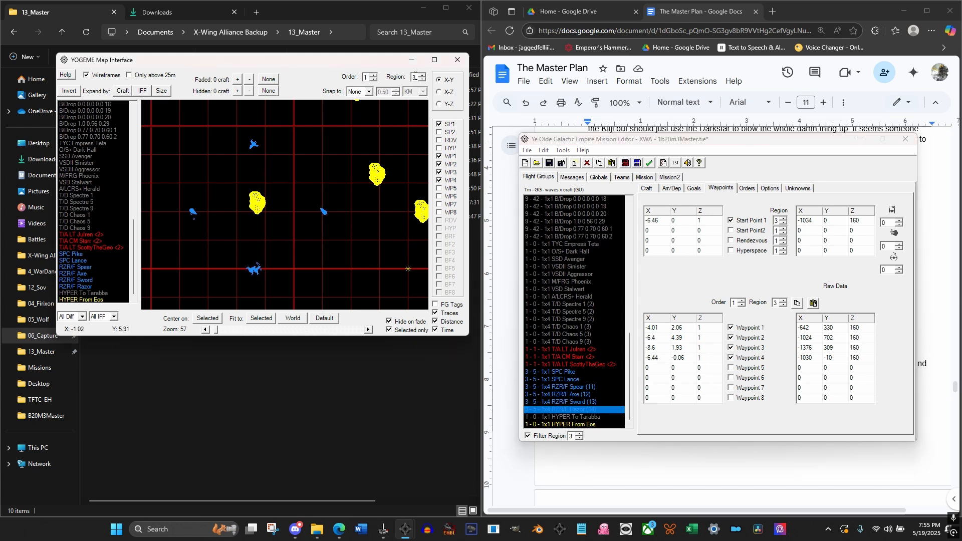
pyautogui.click(439, 92)
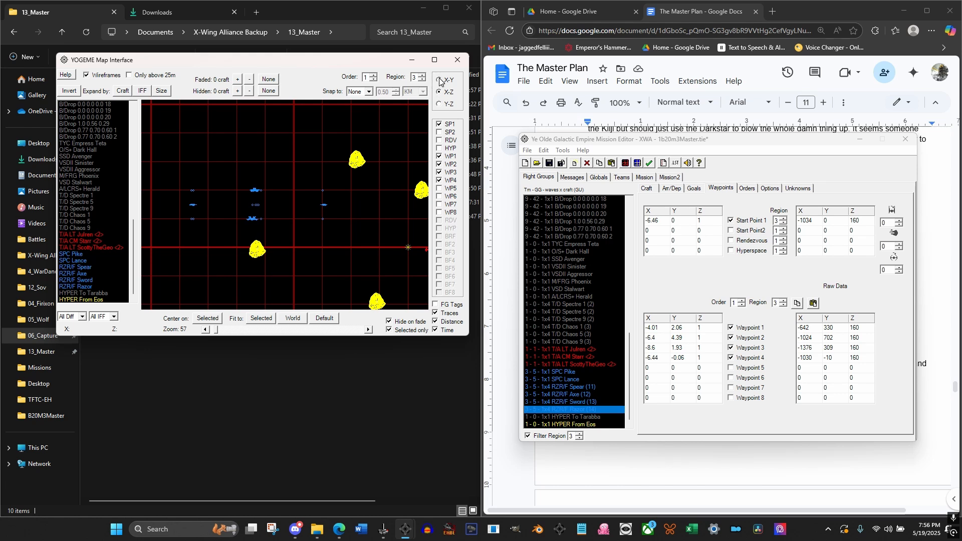
pyautogui.click(439, 82)
pyautogui.scroll(-4, 330, 196)
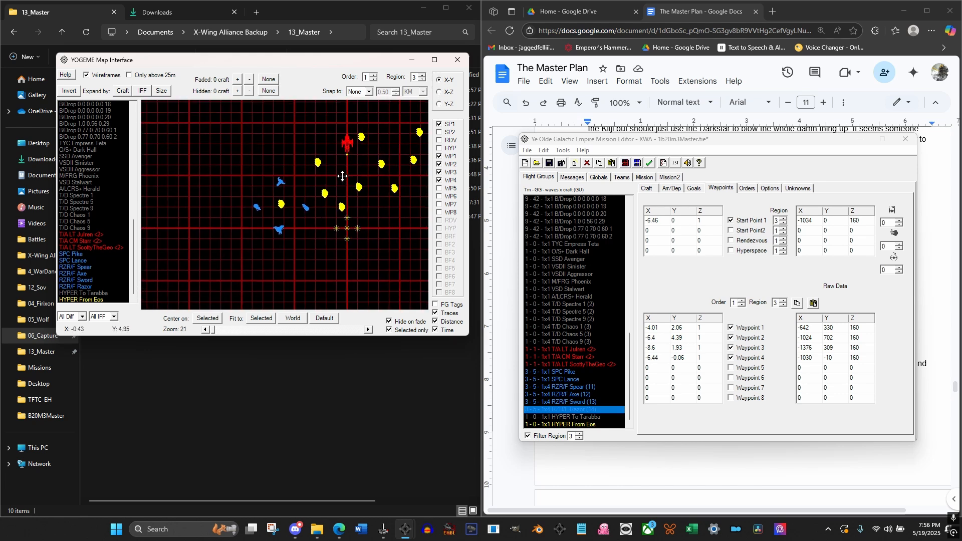
pyautogui.moveTo(342, 176); pyautogui.dragTo(146, 230)
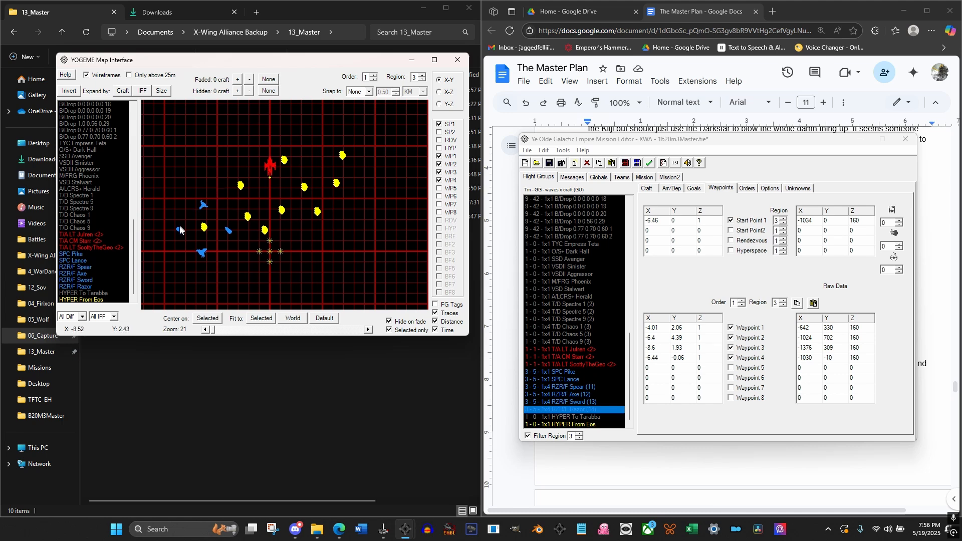
pyautogui.scroll(3, 252, 196)
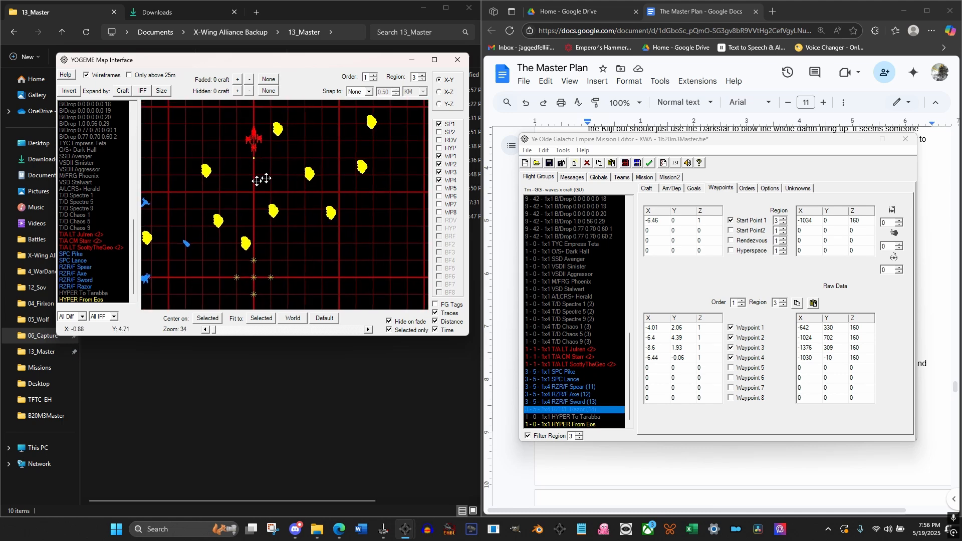
pyautogui.moveTo(257, 181); pyautogui.dragTo(328, 181)
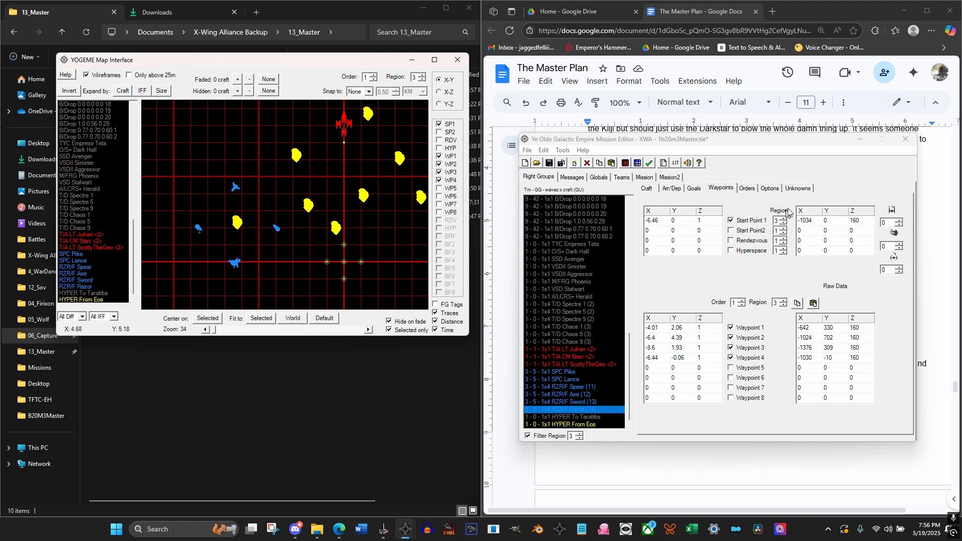
# Review the region 3 orders of RZR/F Razor, RZR/F Axe, SPC Lance and SPC Pike
pyautogui.click(754, 190)
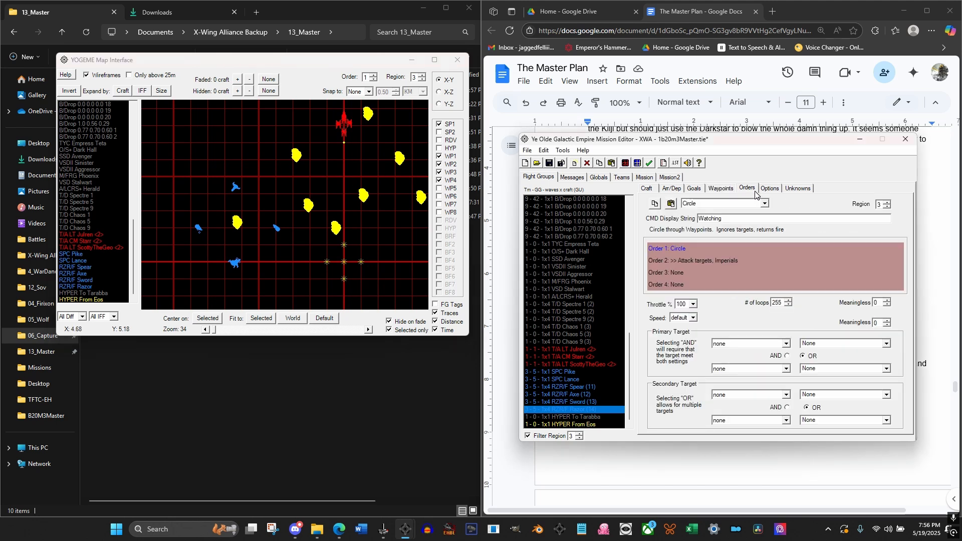
pyautogui.click(702, 260)
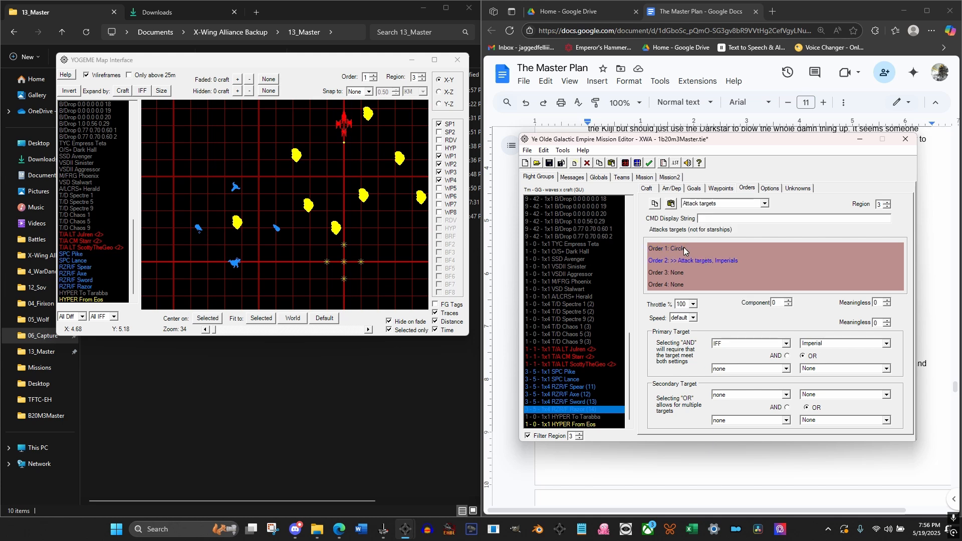
pyautogui.click(685, 249)
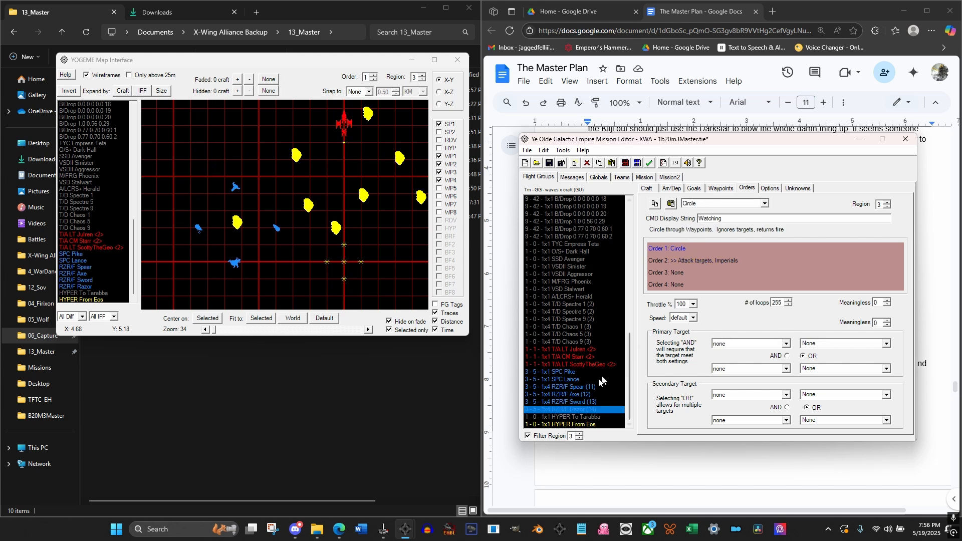
pyautogui.click(574, 394)
pyautogui.click(567, 379)
pyautogui.click(566, 372)
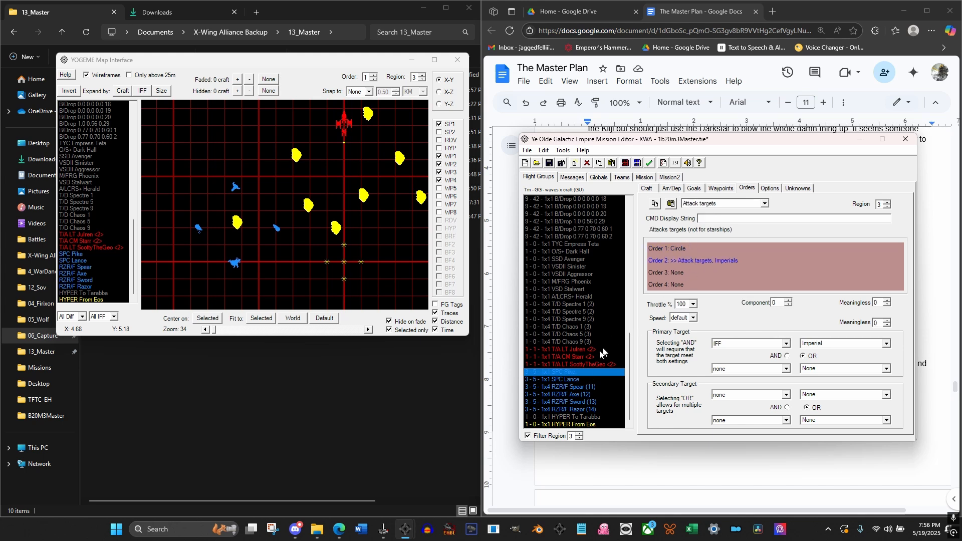
# Save the mission and dismiss the validation results
pyautogui.click(569, 402)
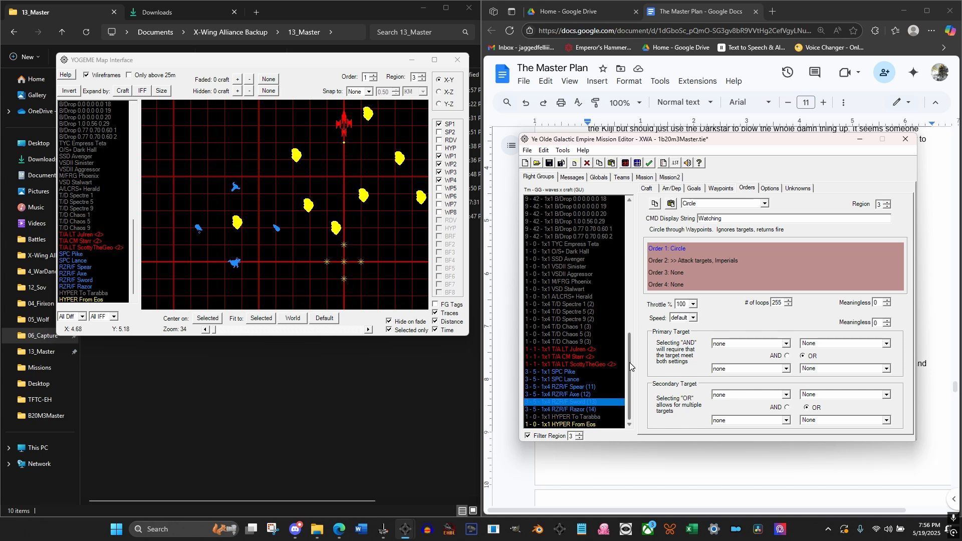
pyautogui.click(550, 162)
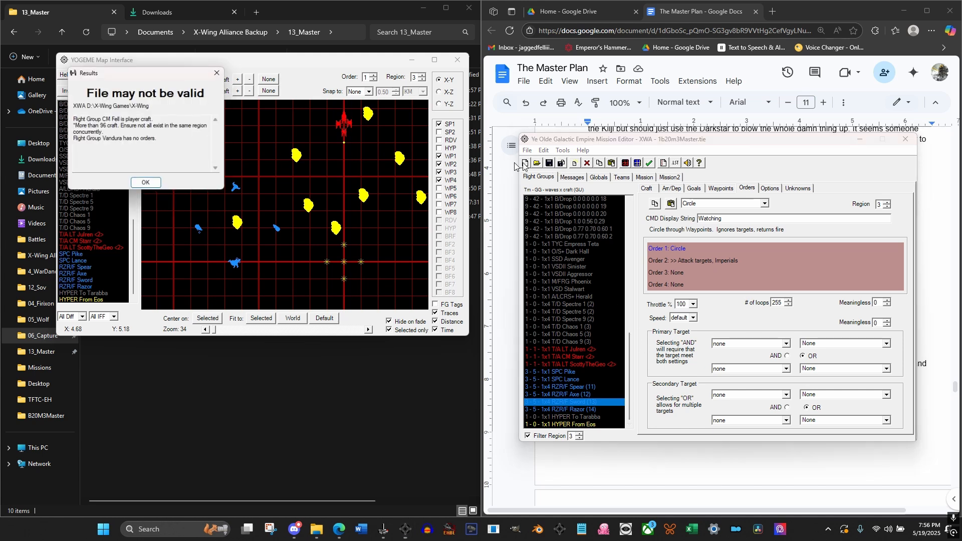
pyautogui.click(145, 185)
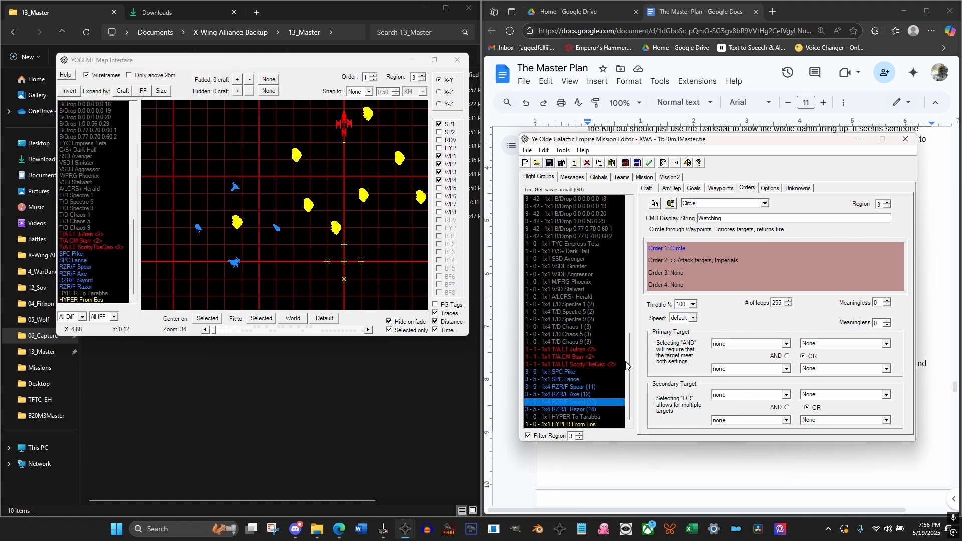
# Clear Order 1 and Order 2 of MTRNS Vandura <3> in region 3
pyautogui.scroll(4, 633, 325)
pyautogui.scroll(10, 633, 331)
pyautogui.click(555, 244)
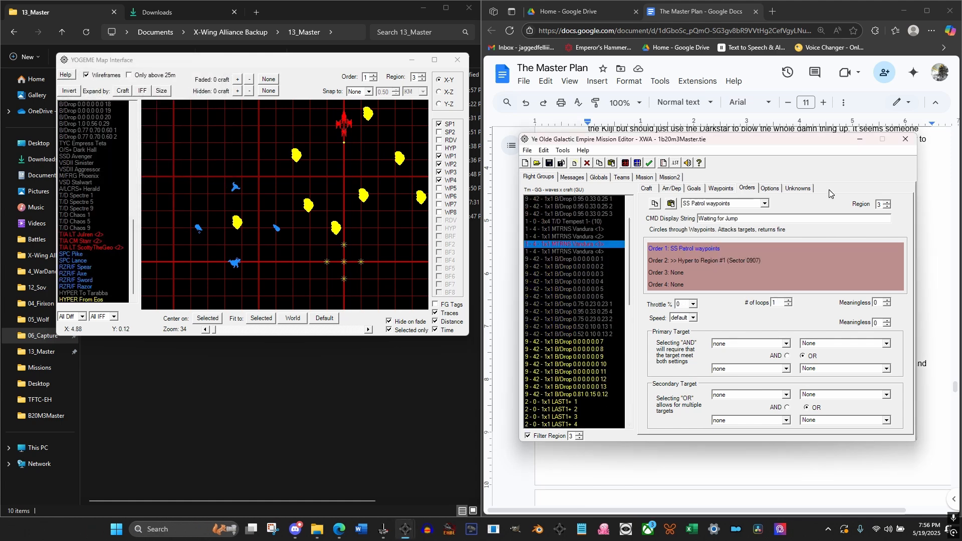
pyautogui.click(770, 188)
pyautogui.click(759, 189)
pyautogui.click(678, 276)
pyautogui.doubleClick(692, 261)
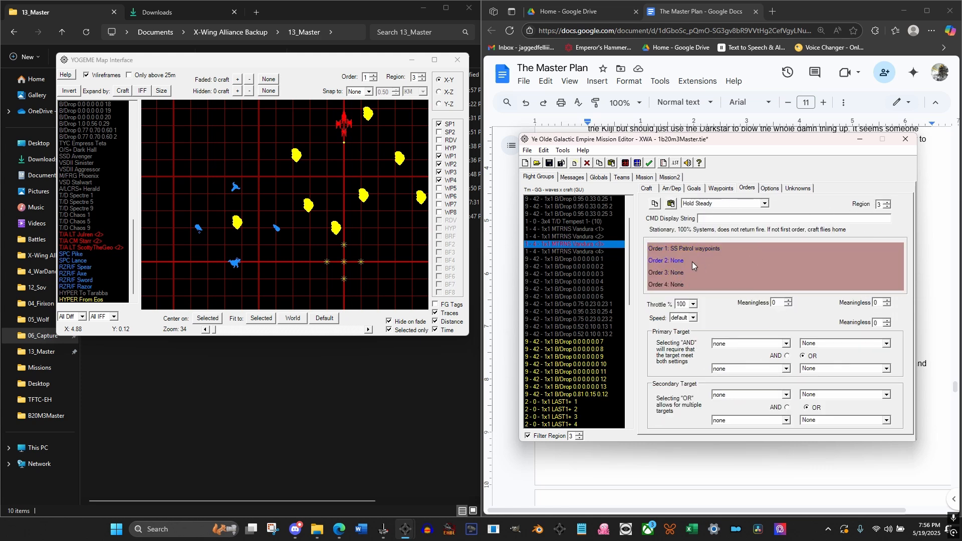
pyautogui.doubleClick(696, 248)
# Set MTRNS Vandura <3>'s Order 1 in region 3 to Circle with 255 loops
pyautogui.click(770, 188)
pyautogui.click(747, 189)
pyautogui.click(717, 204)
pyautogui.click(709, 225)
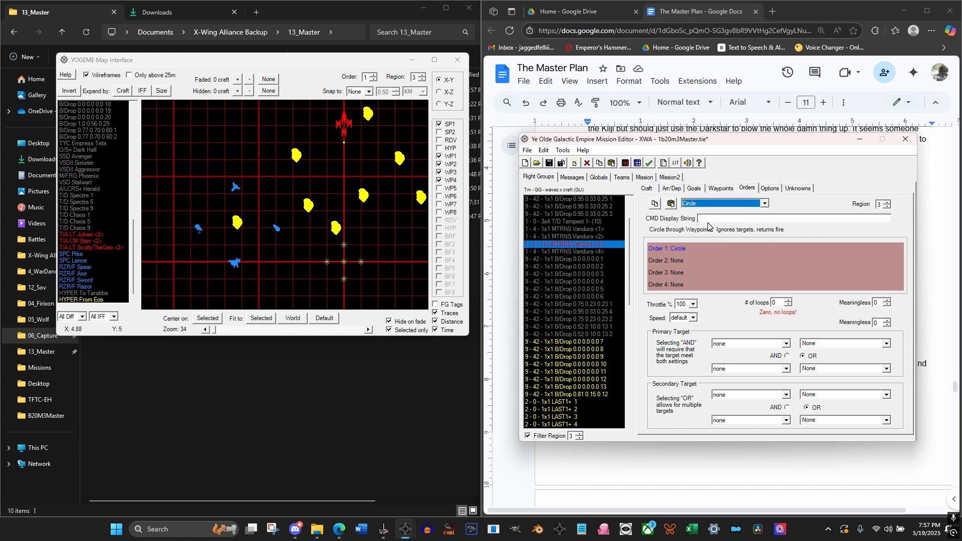
pyautogui.write('255')
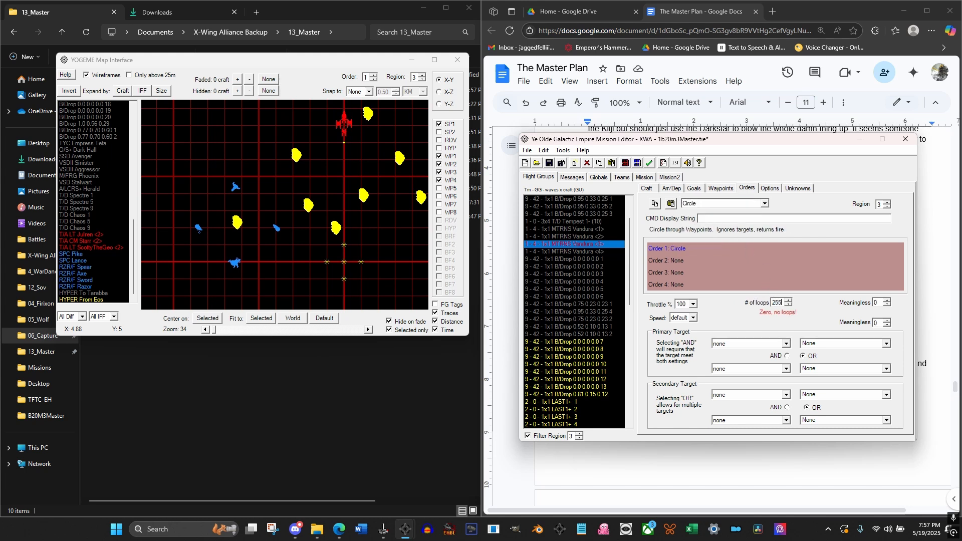
pyautogui.click(676, 256)
pyautogui.click(678, 249)
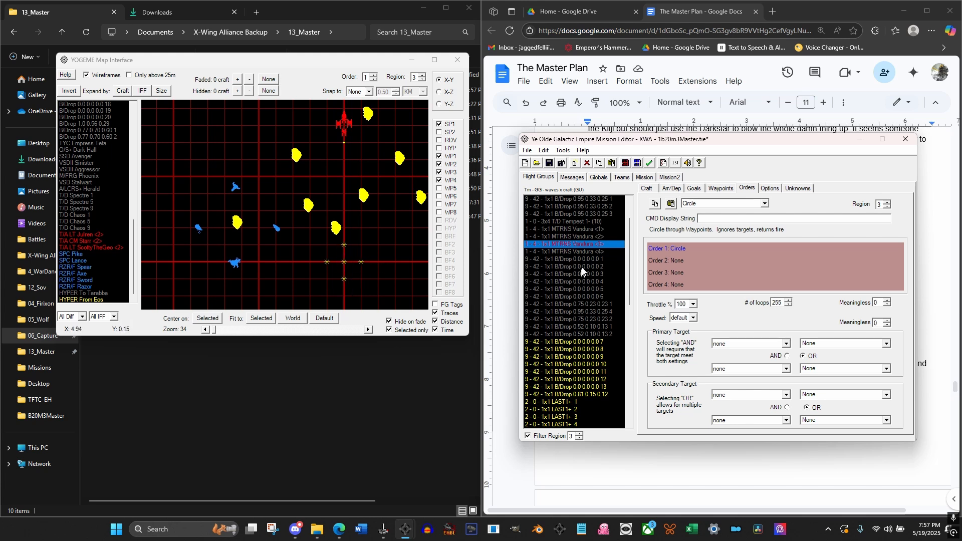
# Generate a hyper buoy pair from Tarabba to Edge of Rift
pyautogui.click(561, 151)
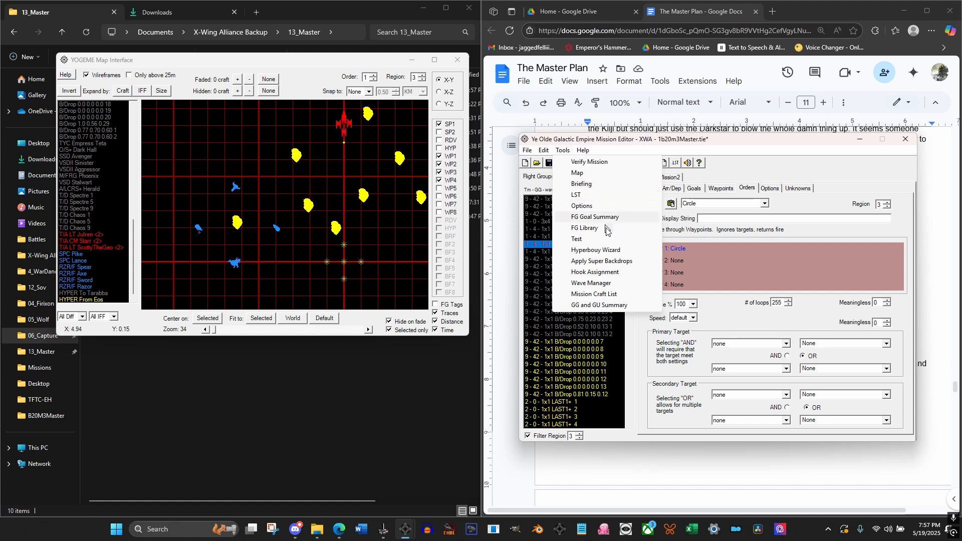
pyautogui.click(606, 251)
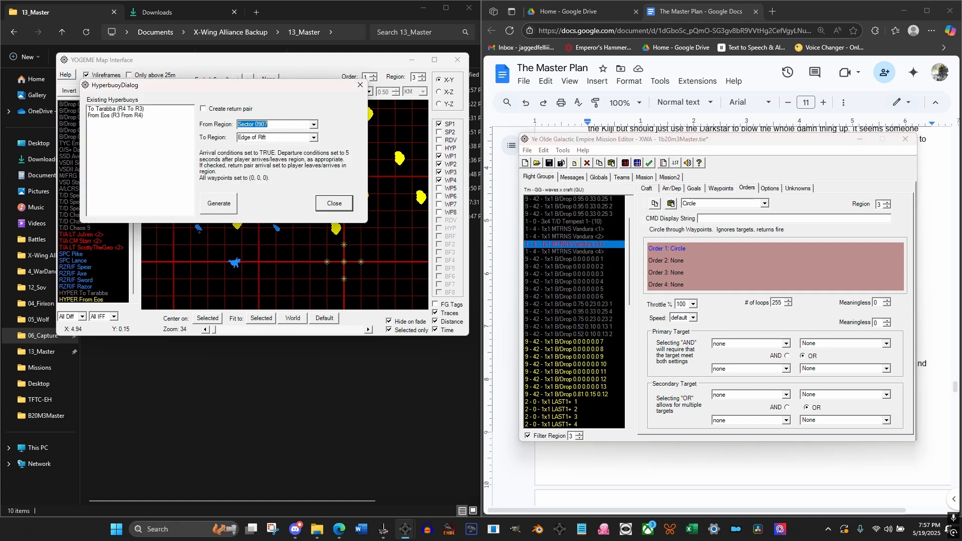
pyautogui.click(313, 125)
pyautogui.click(286, 146)
pyautogui.click(313, 137)
pyautogui.click(299, 154)
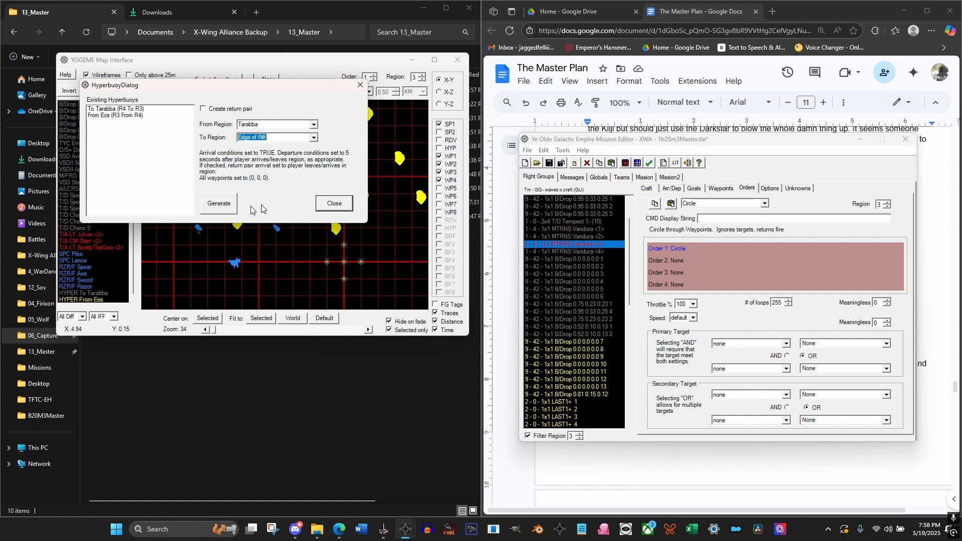
pyautogui.click(219, 206)
pyautogui.click(333, 204)
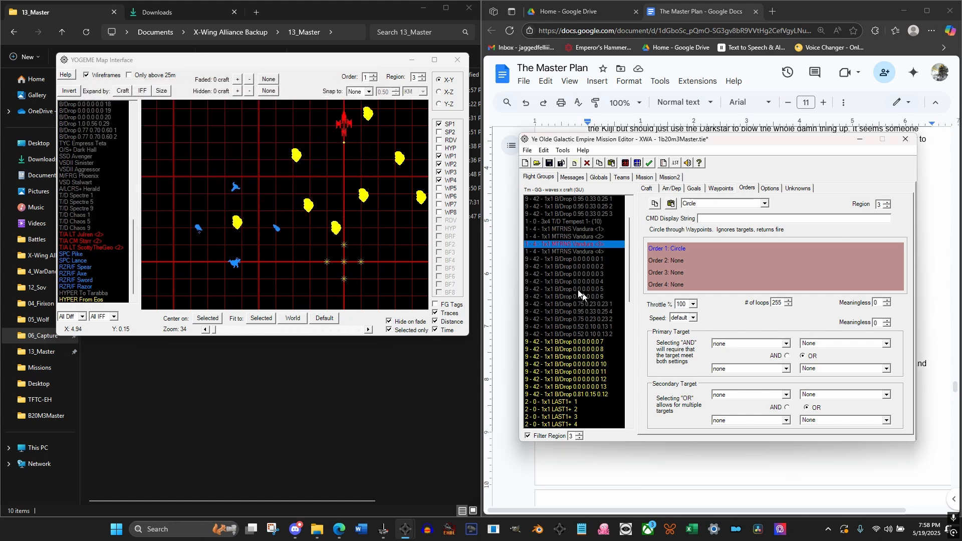
# Set the IFF of the HYPER To Edge of Rift and HYPER From Tarabba buoys to Yellow
pyautogui.scroll(-12, 604, 286)
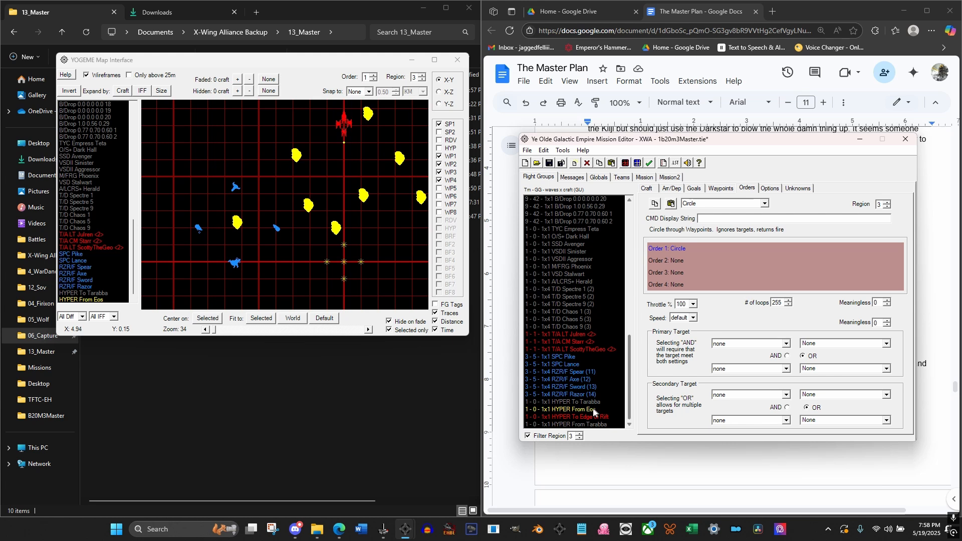
pyautogui.click(584, 416)
pyautogui.keyDown('shift'); pyautogui.click(585, 424); pyautogui.keyUp('shift')
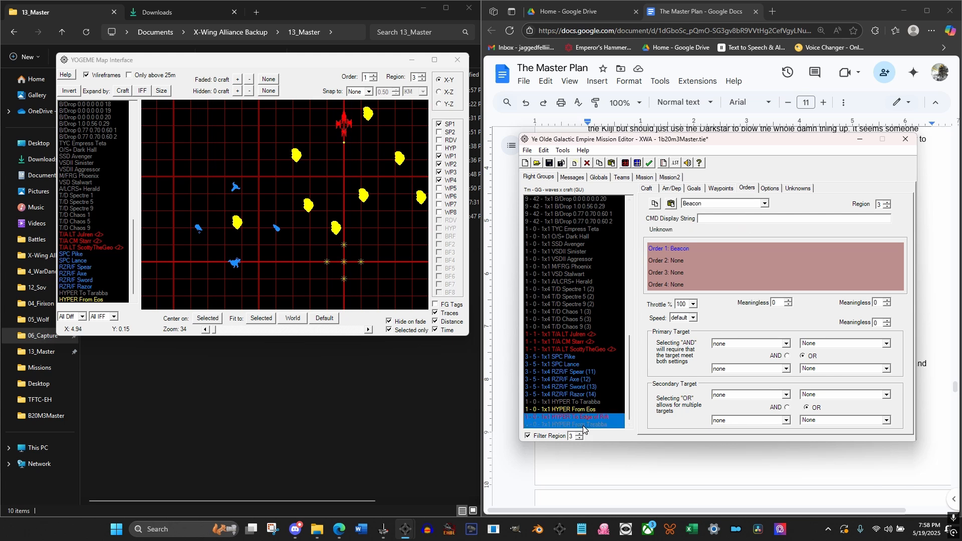
pyautogui.click(645, 189)
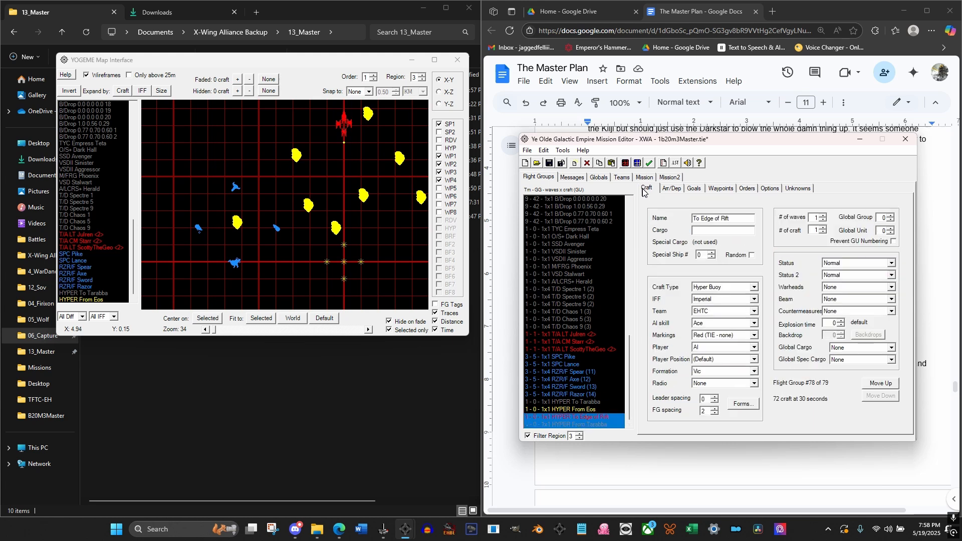
pyautogui.click(729, 301)
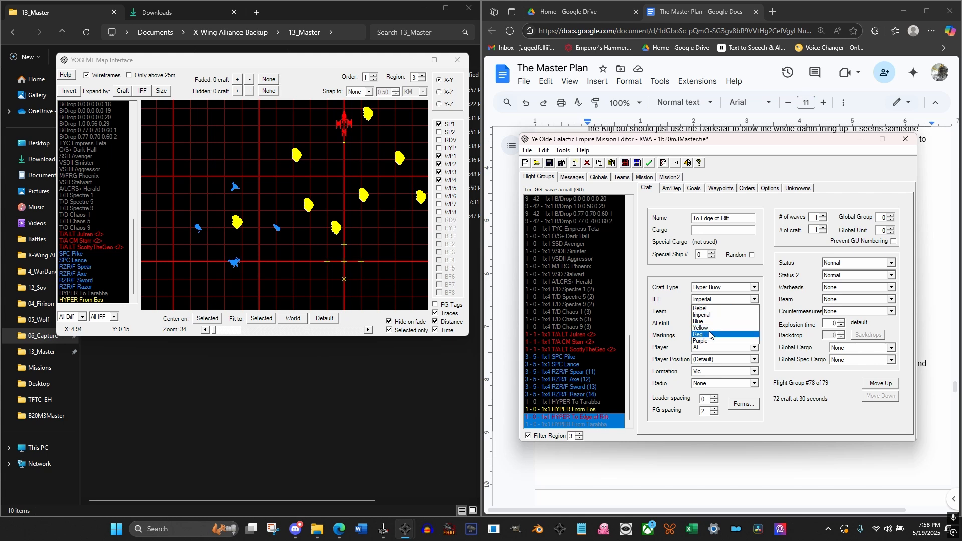
pyautogui.click(711, 328)
pyautogui.click(581, 417)
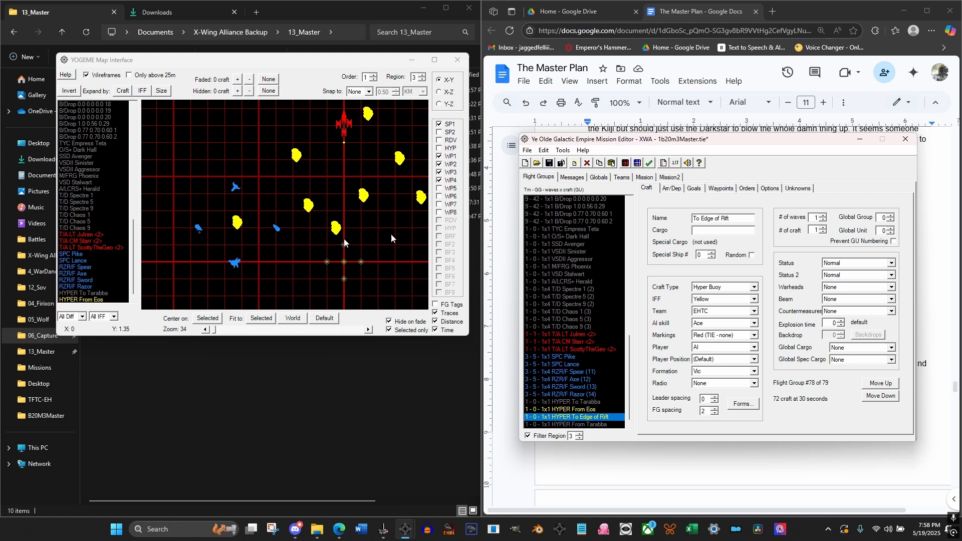
# Enable Waypoints 1 through 4 for Order 1 of MTRNS Vandura <3> in region 3
pyautogui.click(740, 191)
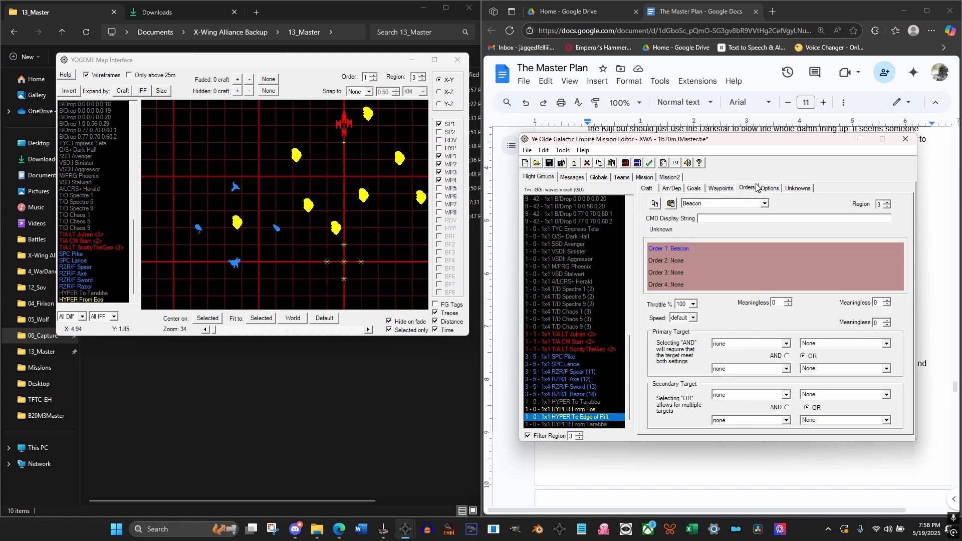
pyautogui.scroll(6, 590, 319)
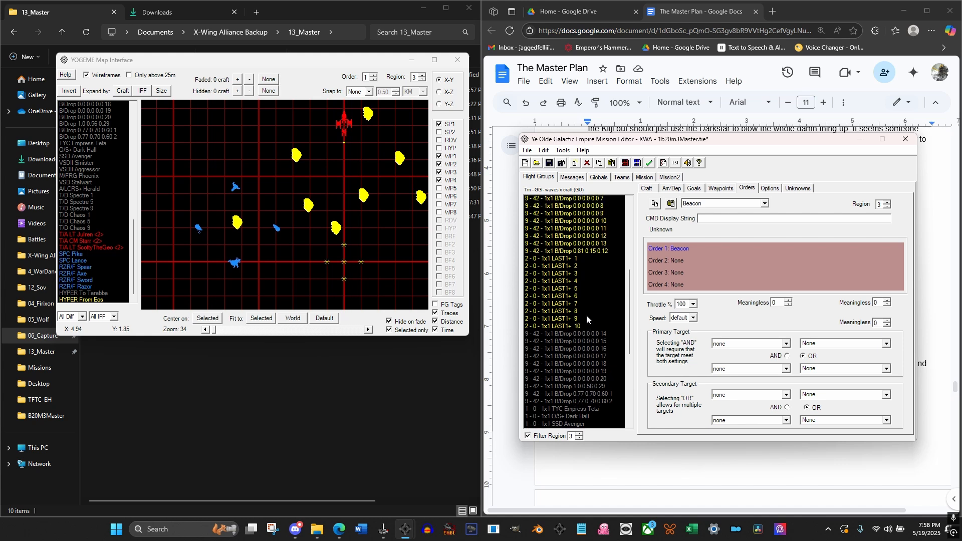
pyautogui.scroll(4, 587, 319)
pyautogui.click(593, 282)
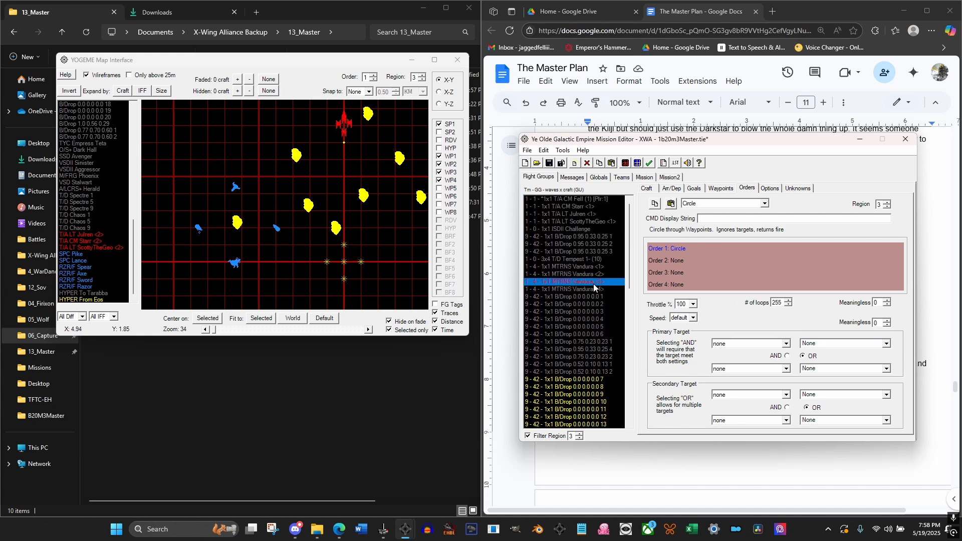
pyautogui.click(719, 193)
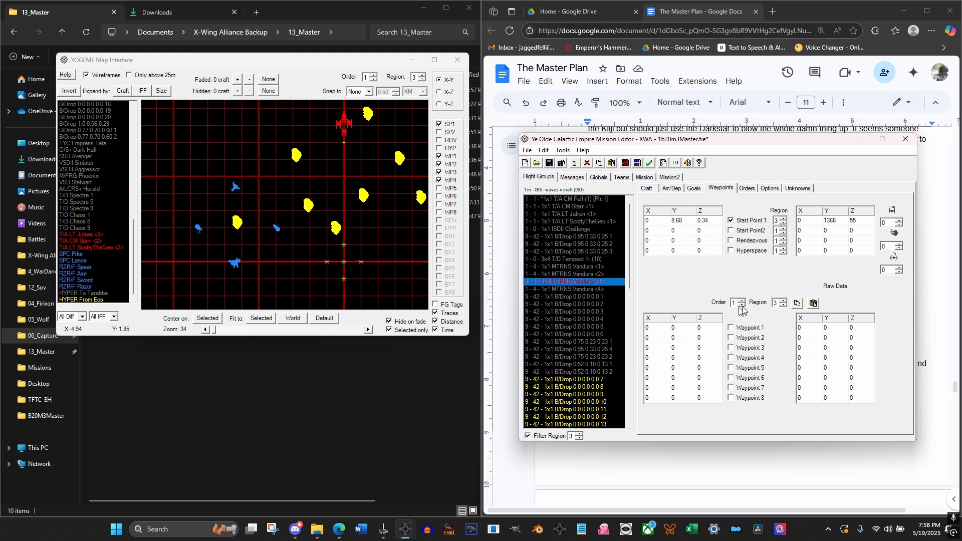
pyautogui.click(732, 328)
pyautogui.click(732, 339)
pyautogui.click(731, 348)
pyautogui.click(731, 358)
# Set MTRNS Vandura <3>'s Waypoint 1 X to 0.5, Waypoint 2 Y to -0.5, Waypoint 3 X to -0.5 and Waypoint 4 Y to 0.5
pyautogui.click(647, 328)
pyautogui.write('.5')
pyautogui.press('Return')
pyautogui.press('Tab')
pyautogui.click(661, 348)
pyautogui.click(684, 358)
# Examine MTRNS Vandura <3>'s start point and route on the region 3 map relative to the asteroids
pyautogui.scroll(6, 98, 214)
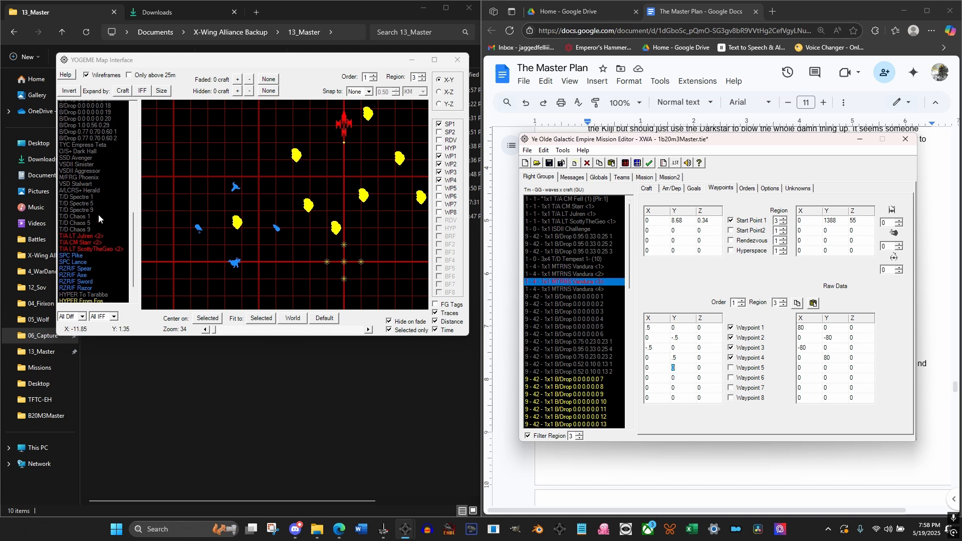
pyautogui.scroll(8, 98, 214)
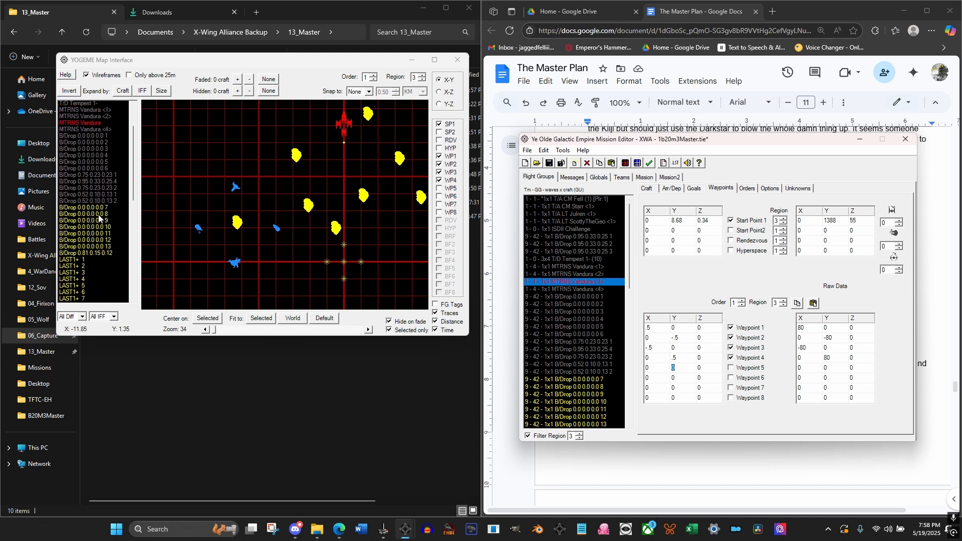
pyautogui.click(86, 175)
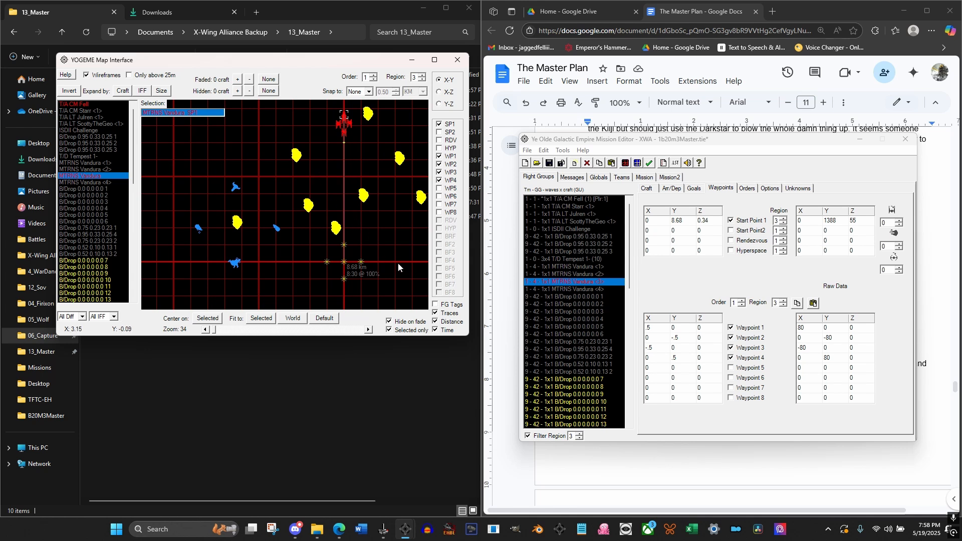
pyautogui.moveTo(383, 278); pyautogui.dragTo(371, 255)
pyautogui.scroll(-2, 370, 256)
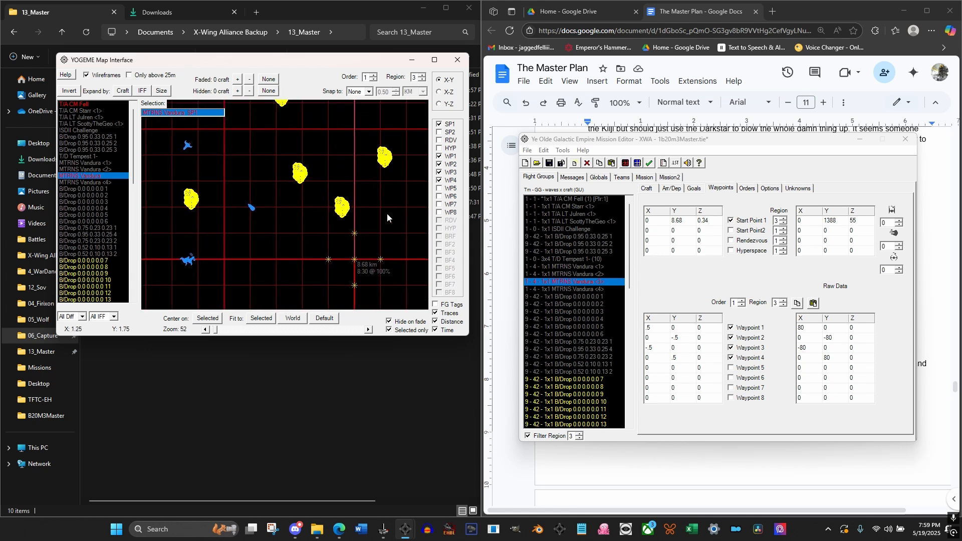
pyautogui.moveTo(387, 212); pyautogui.dragTo(332, 245)
pyautogui.moveTo(338, 210); pyautogui.dragTo(326, 232)
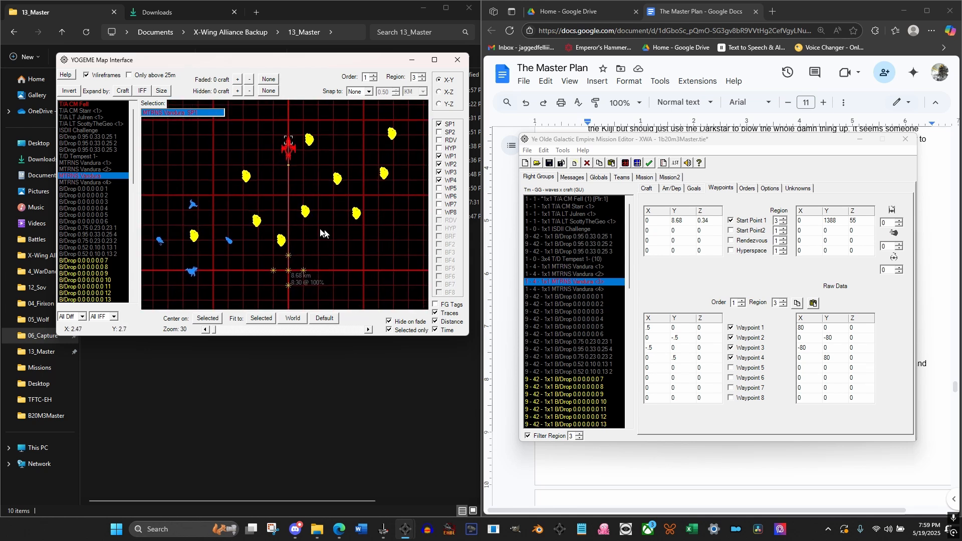
pyautogui.moveTo(629, 239); pyautogui.dragTo(621, 385)
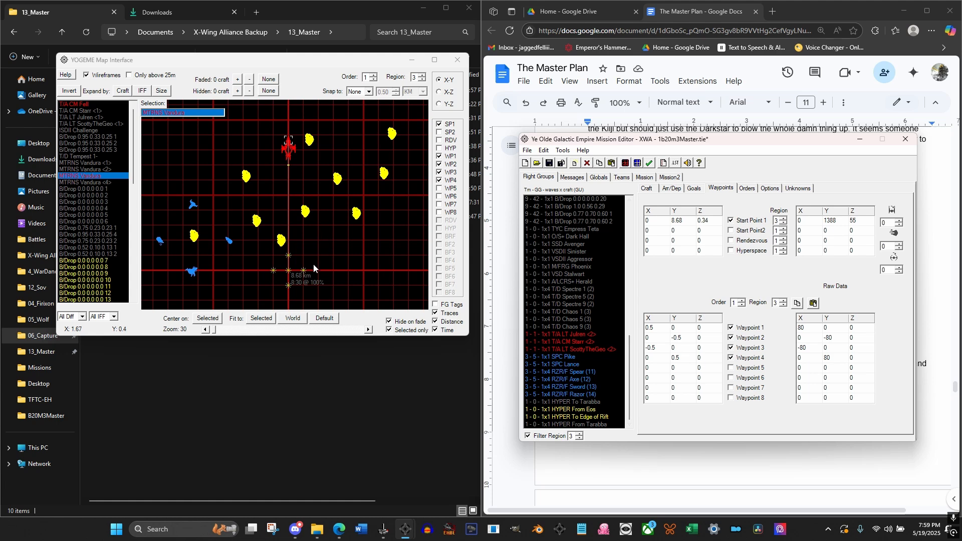
# Move the start point of asteroid LAST1+ 9 away from the centre route to about X -1.1, Y 1.5
pyautogui.click(283, 241)
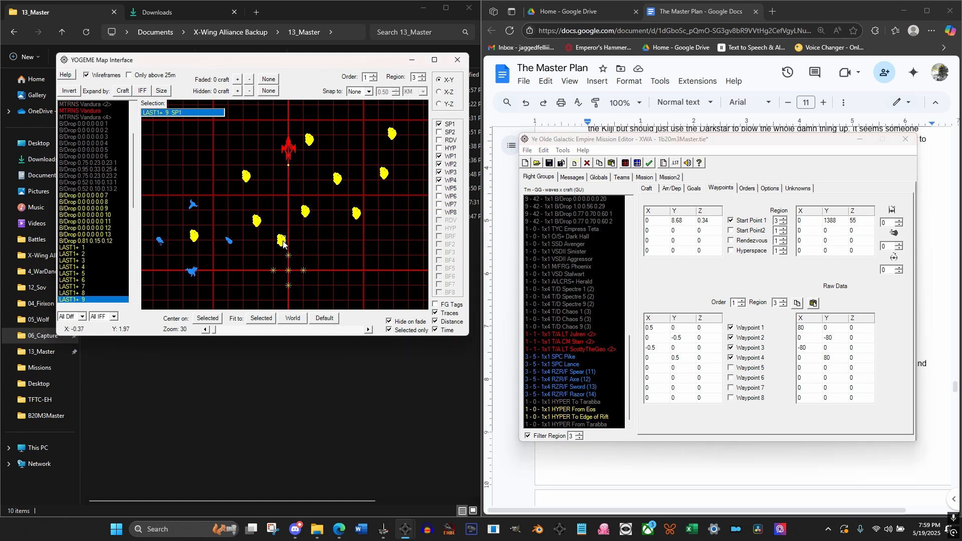
pyautogui.moveTo(279, 244); pyautogui.dragTo(275, 248)
pyautogui.moveTo(275, 247); pyautogui.dragTo(272, 252)
pyautogui.scroll(2, 310, 216)
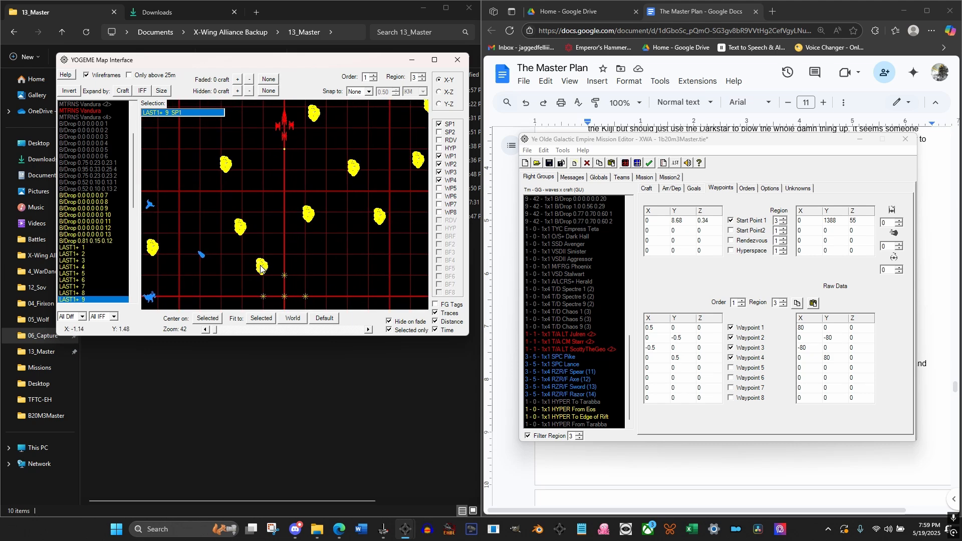
pyautogui.scroll(-3, 303, 246)
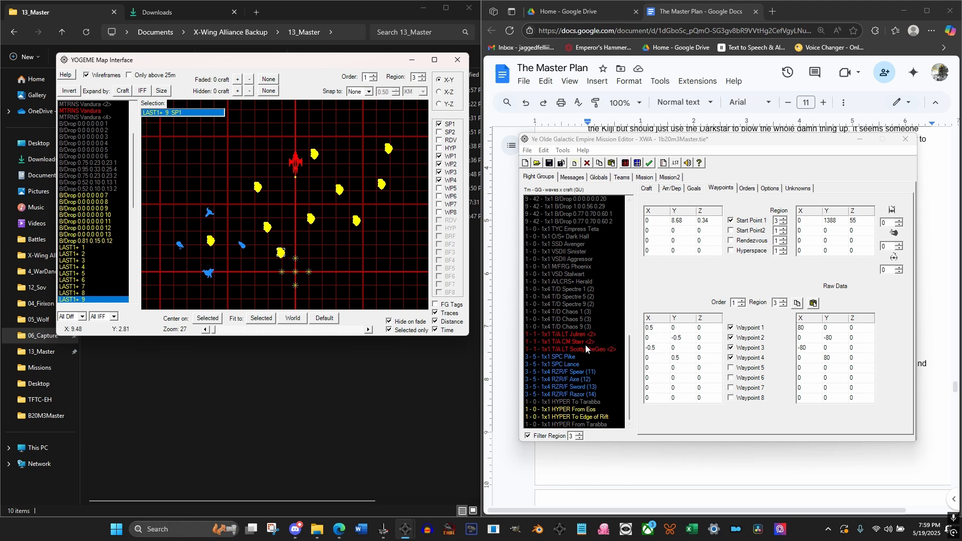
# Open the arrival and departure conditions of the HYPER To Tarabba buoy
pyautogui.moveTo(629, 336); pyautogui.dragTo(627, 372)
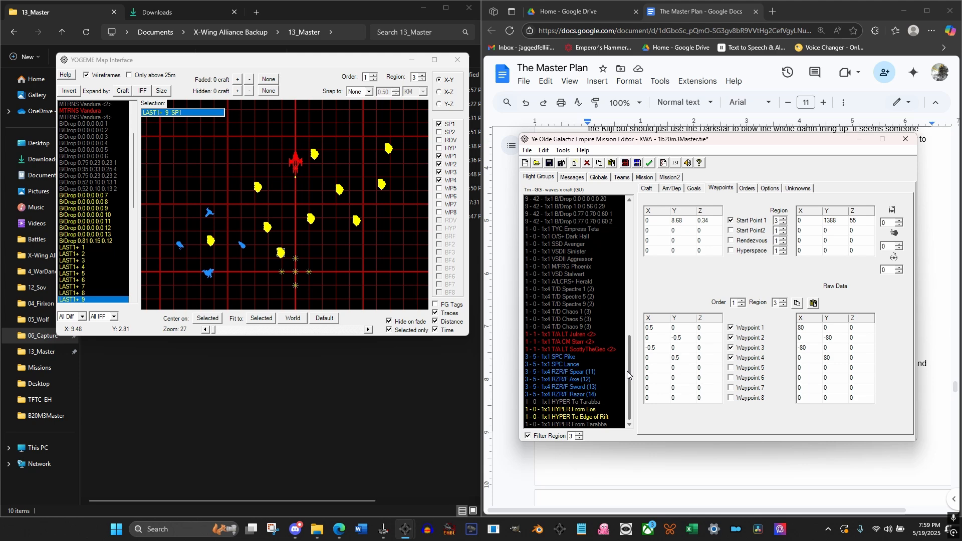
pyautogui.click(587, 403)
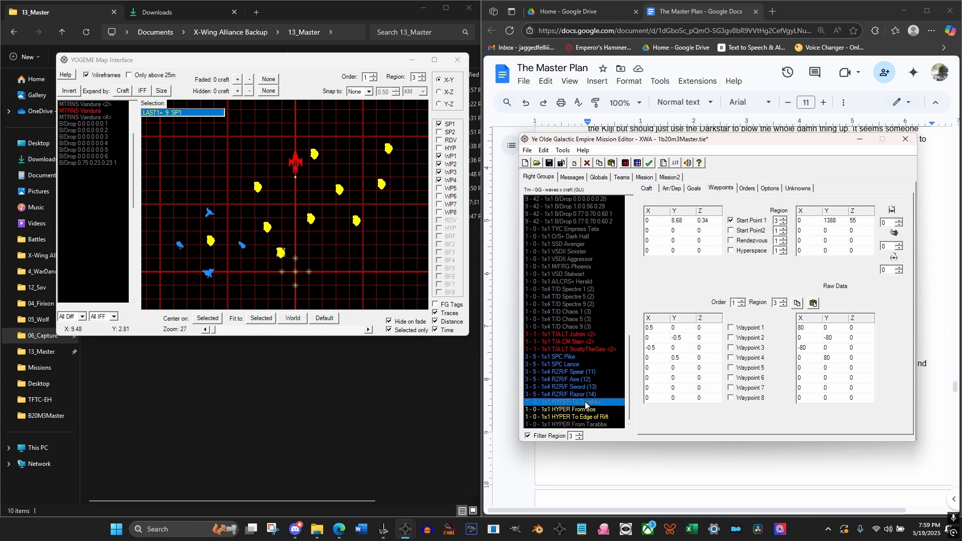
pyautogui.click(681, 191)
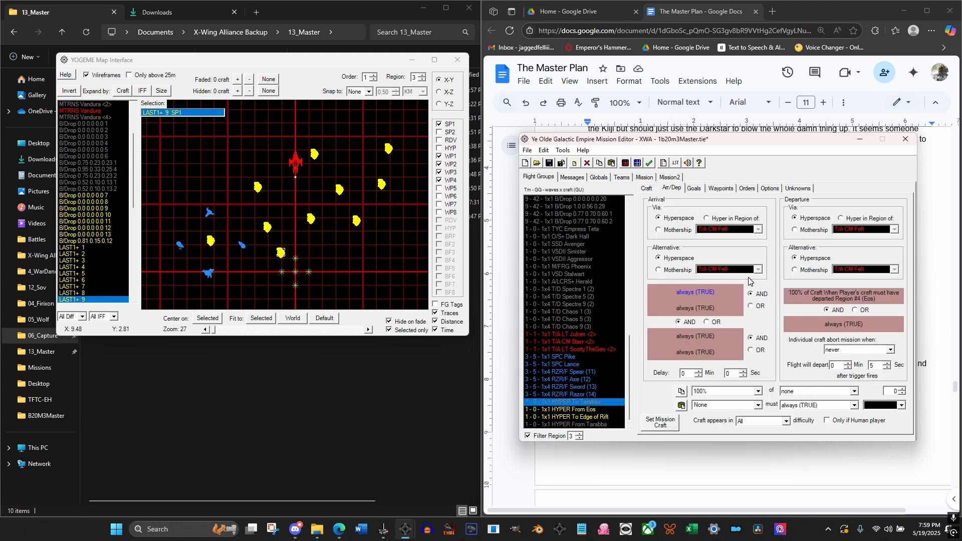
# Review the text and triggers of mission messages #3 through #7 to find the cue for the Tarabba buoy
pyautogui.click(572, 178)
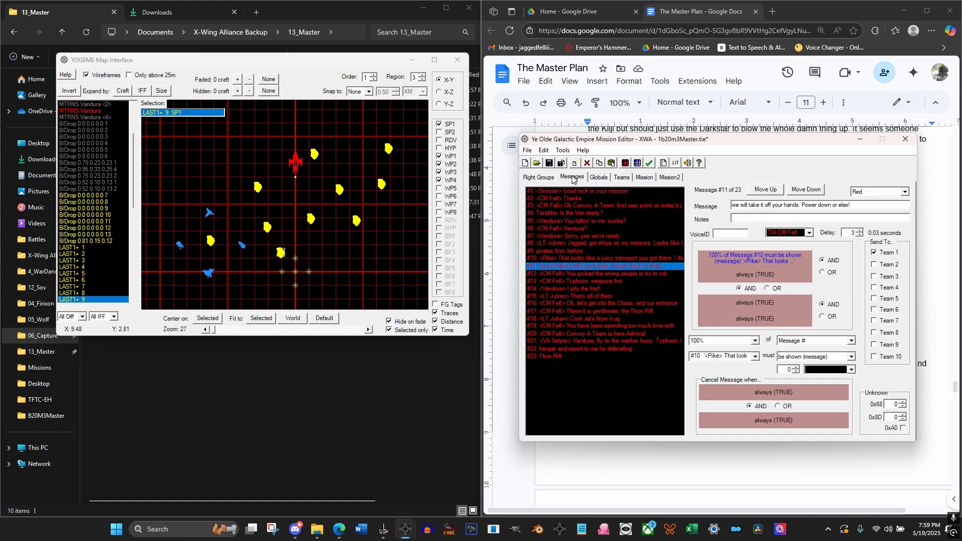
pyautogui.click(617, 206)
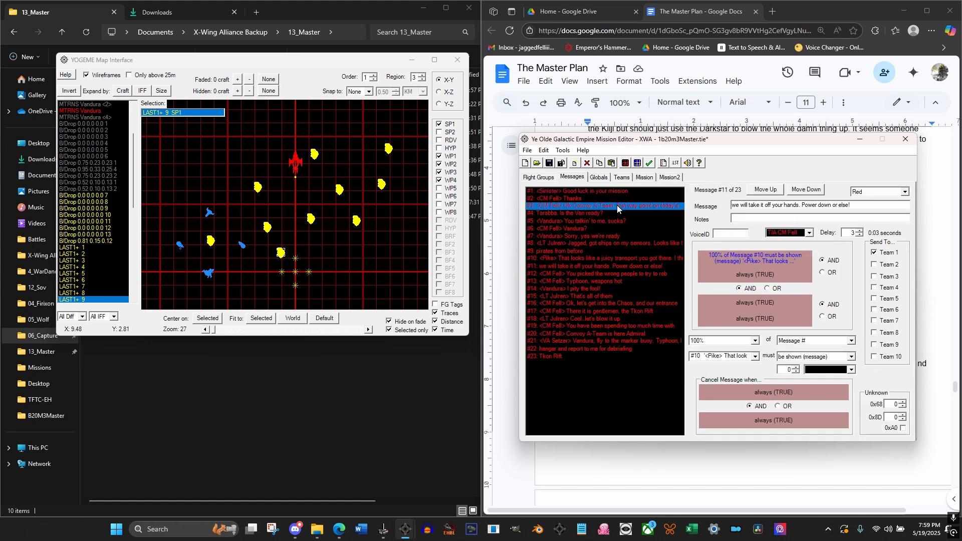
pyautogui.click(585, 215)
pyautogui.click(596, 222)
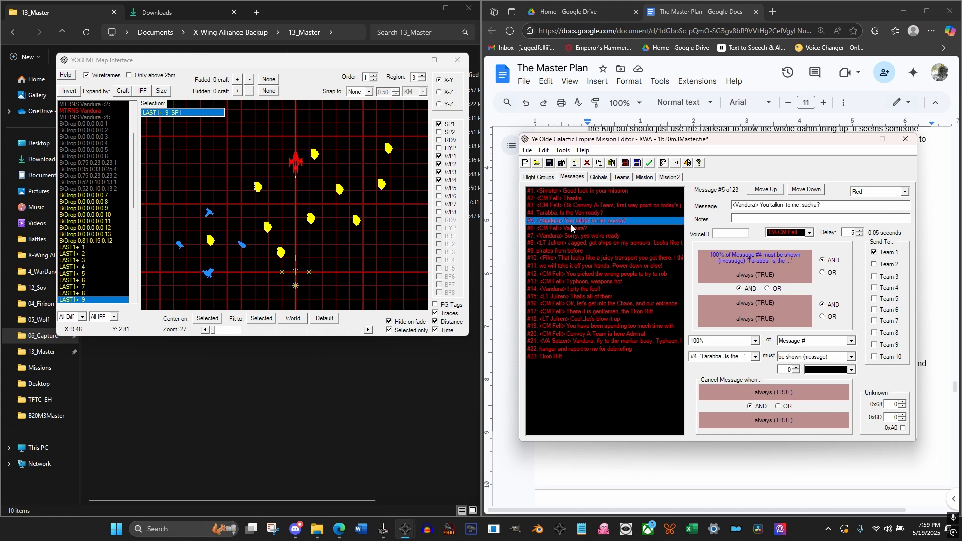
pyautogui.click(576, 229)
pyautogui.click(602, 236)
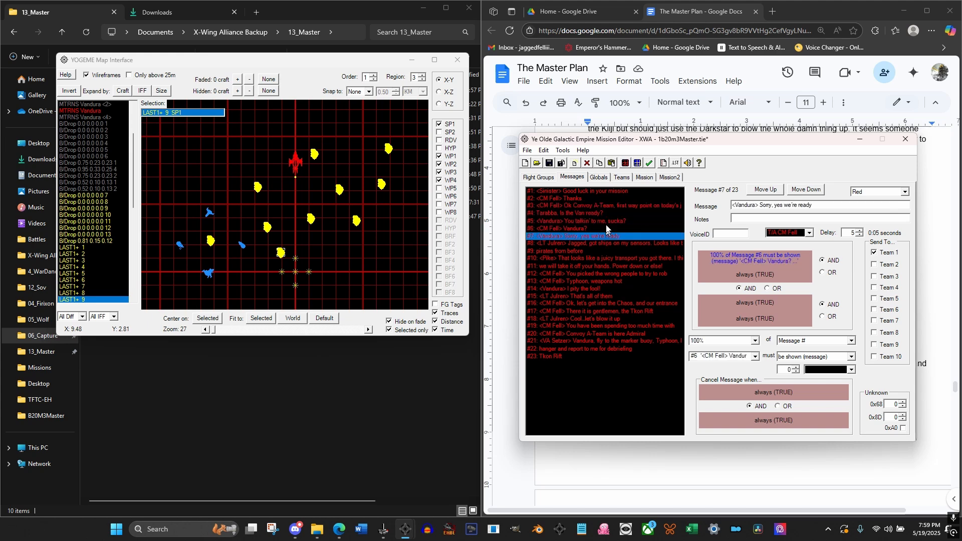
pyautogui.click(571, 230)
pyautogui.click(575, 221)
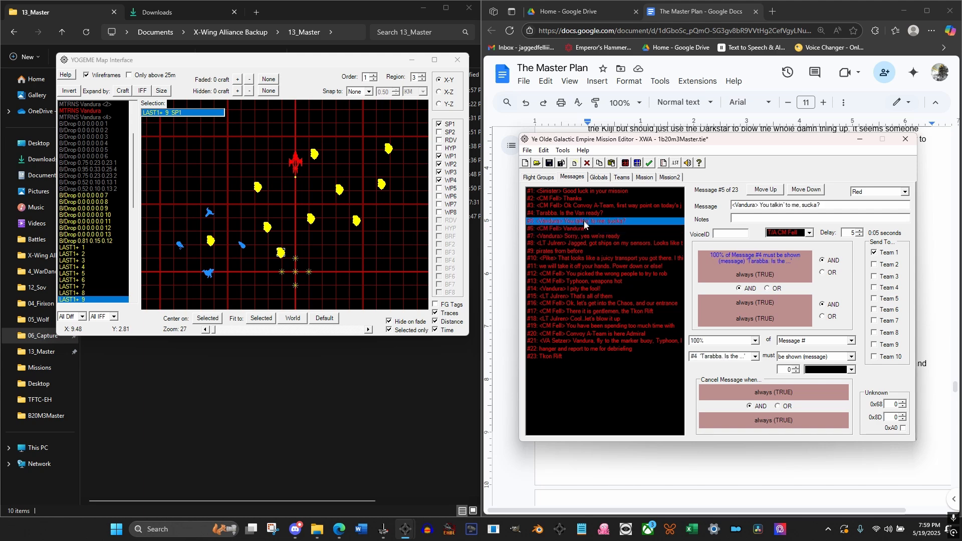
pyautogui.click(575, 229)
pyautogui.click(586, 237)
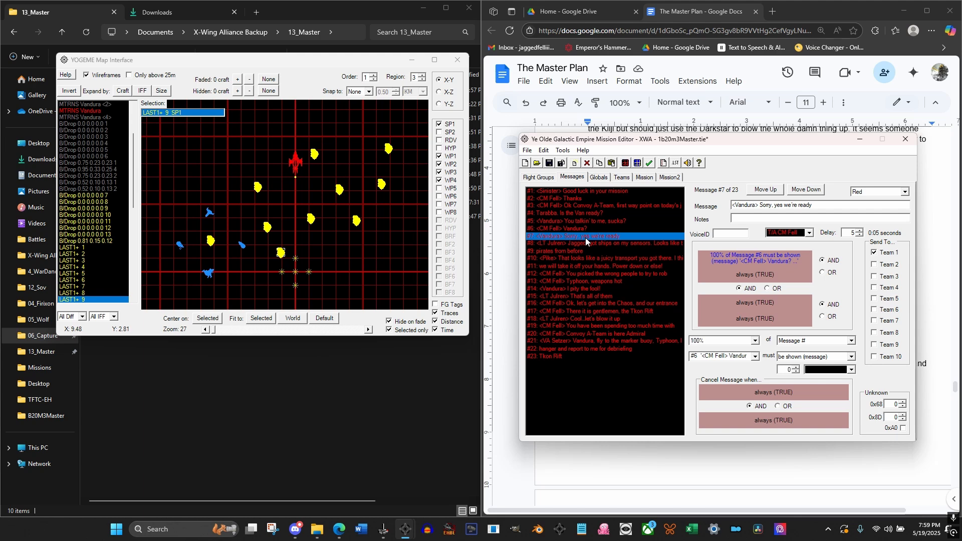
# Set the HYPER To Tarabba buoy's first arrival condition to 100% of Message #7 must be shown (message)
pyautogui.click(546, 178)
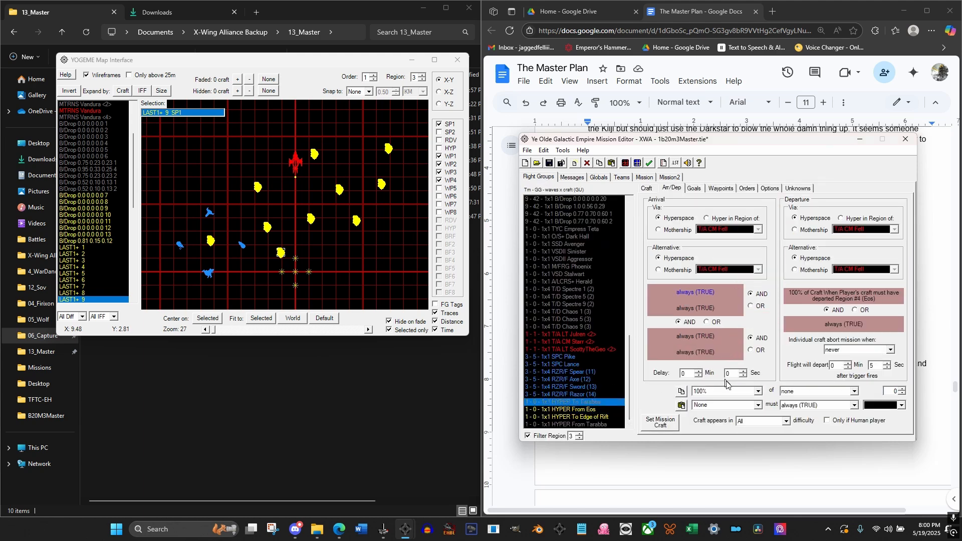
pyautogui.click(804, 392)
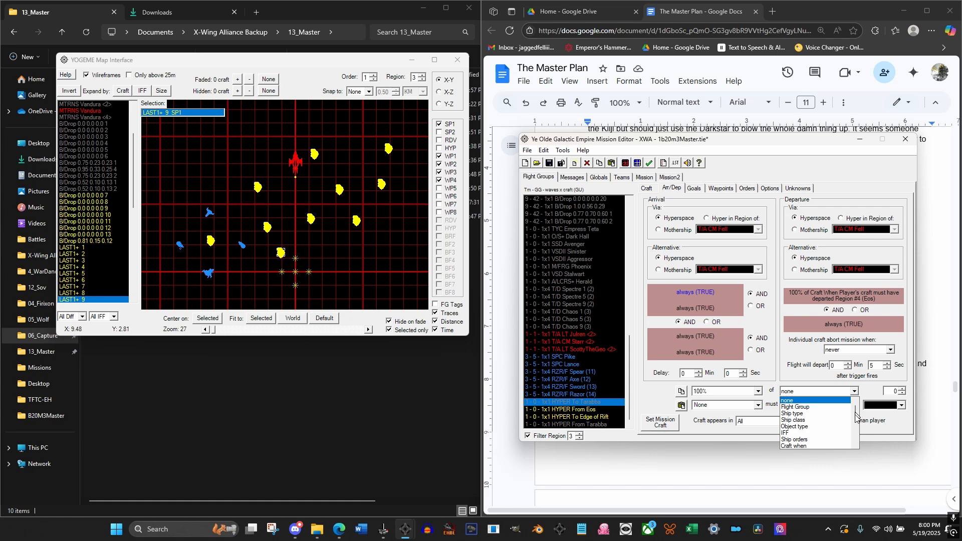
pyautogui.moveTo(855, 414); pyautogui.dragTo(847, 450)
pyautogui.click(816, 446)
pyautogui.click(737, 406)
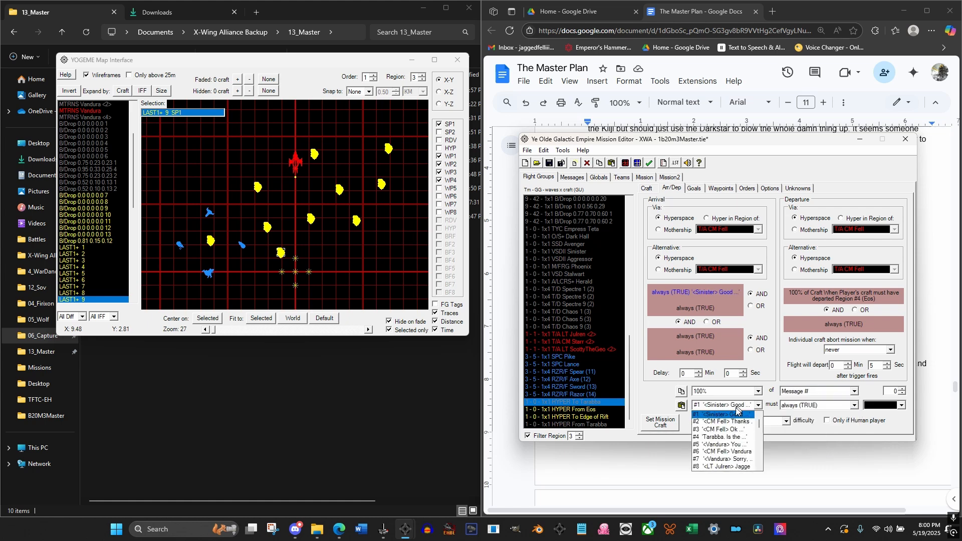
pyautogui.click(727, 459)
pyautogui.click(824, 410)
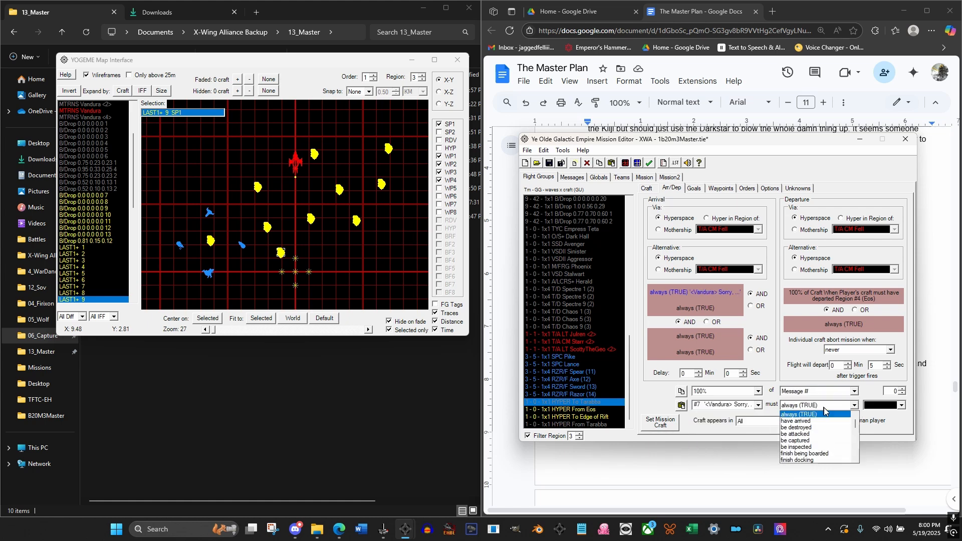
pyautogui.moveTo(855, 425); pyautogui.dragTo(857, 464)
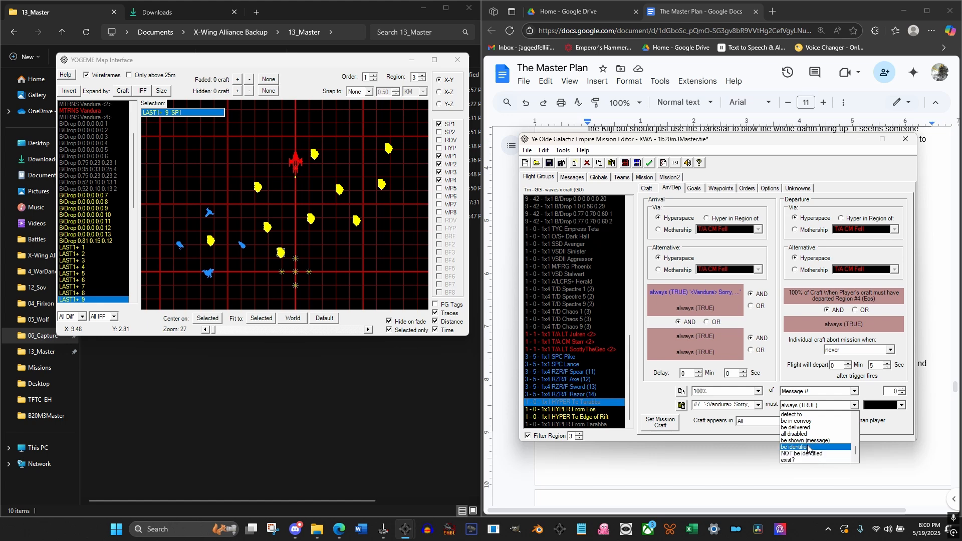
pyautogui.click(804, 440)
# Check the HYPER From Eos and To Edge of Rift buoy conditions, and review messages #15 and #16 for the Edge of Rift cue
pyautogui.click(582, 409)
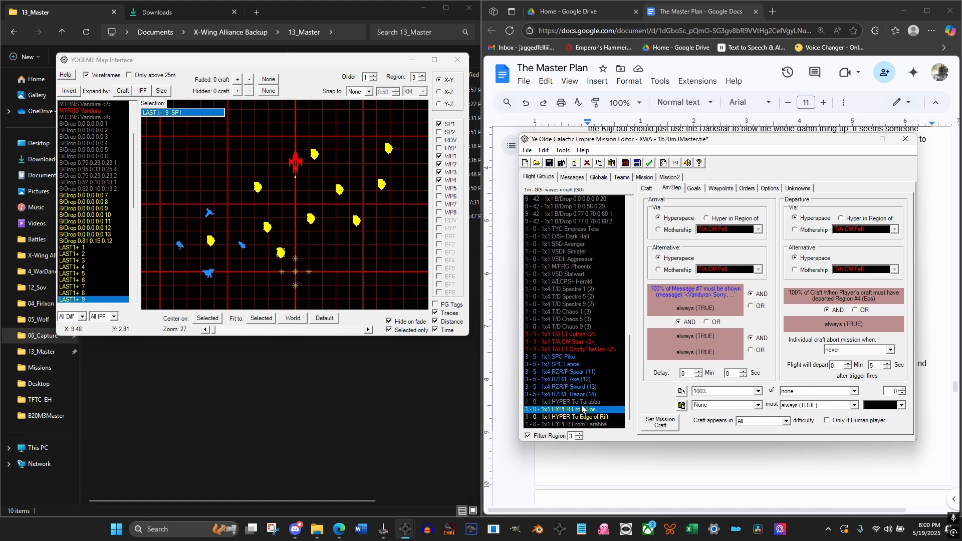
pyautogui.click(597, 418)
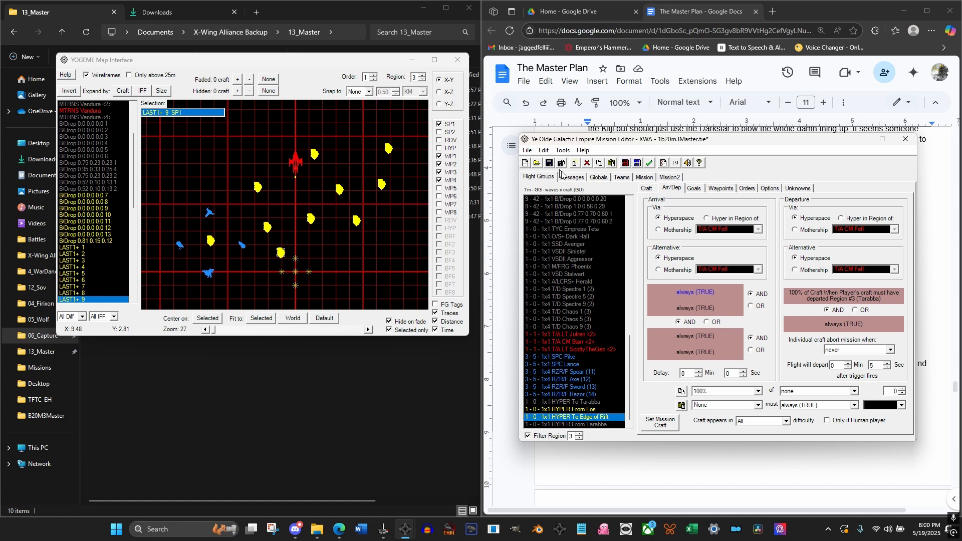
pyautogui.click(577, 178)
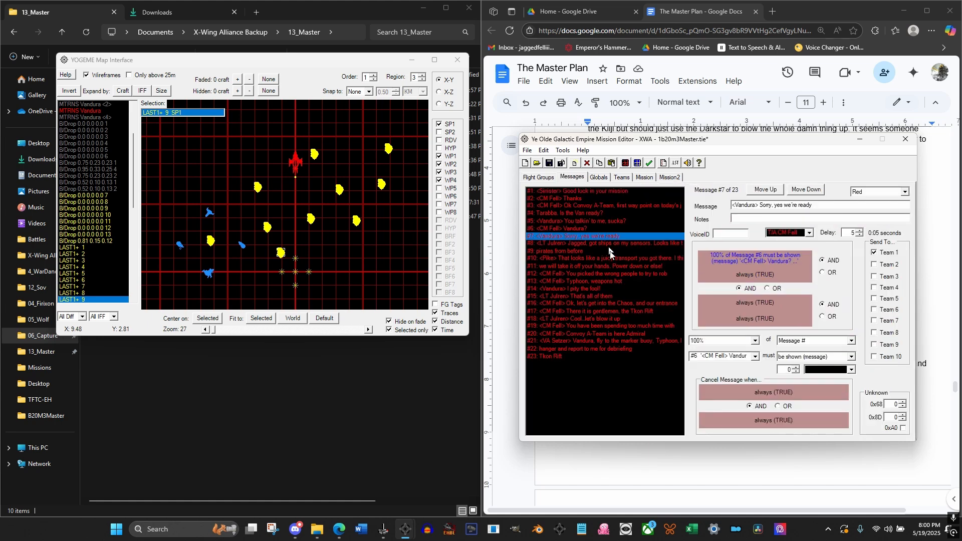
pyautogui.click(585, 295)
pyautogui.click(625, 303)
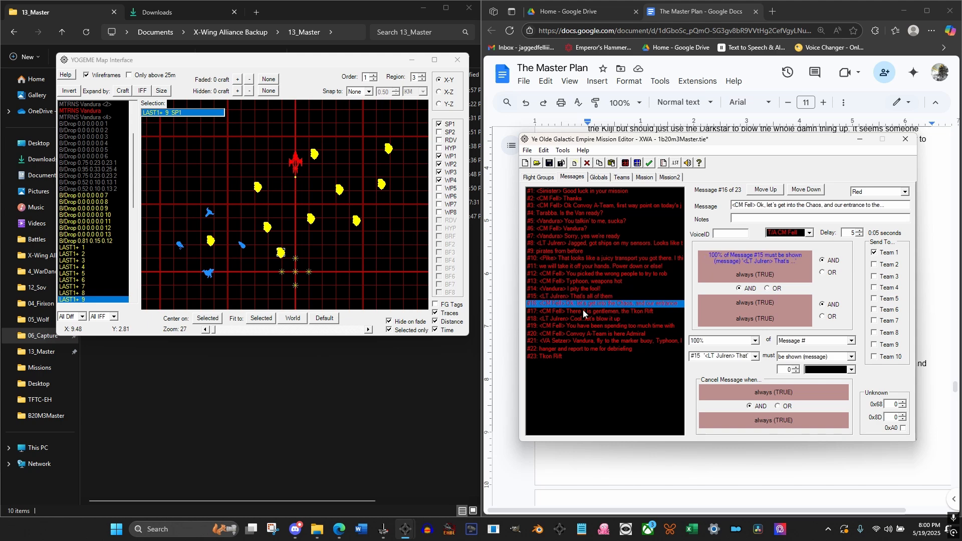
# Set the HYPER To Edge of Rift buoy's first arrival condition to 100% of Message #16 must be shown (message)
pyautogui.click(541, 179)
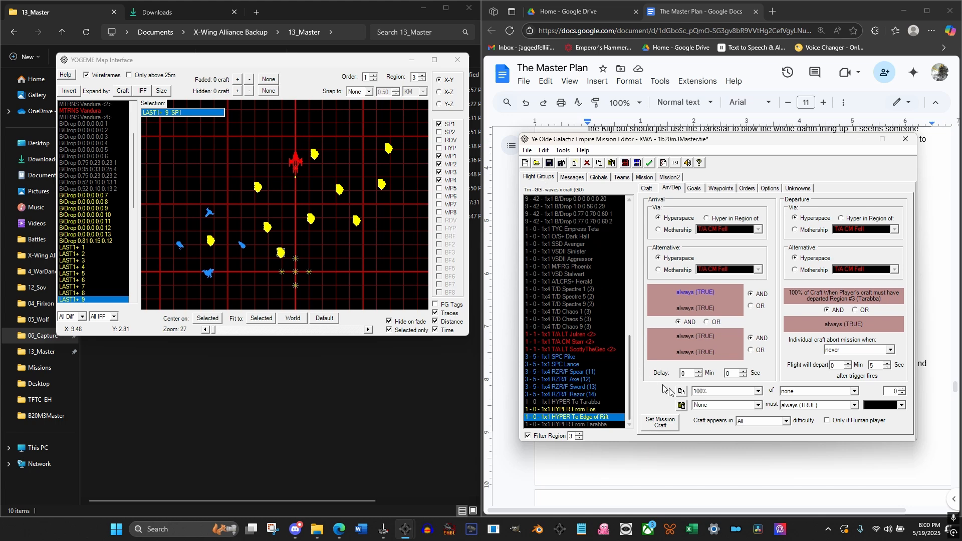
pyautogui.click(798, 393)
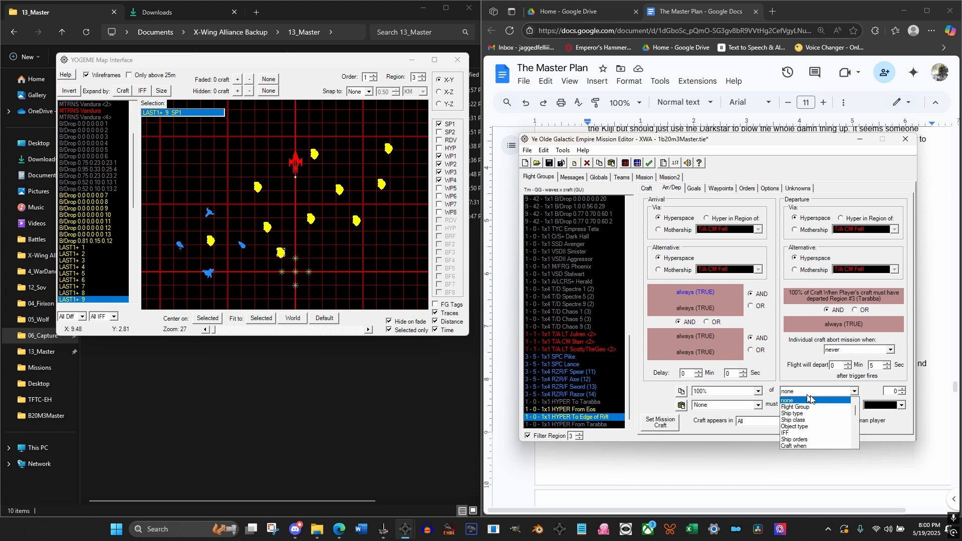
pyautogui.scroll(-5, 812, 423)
pyautogui.click(803, 446)
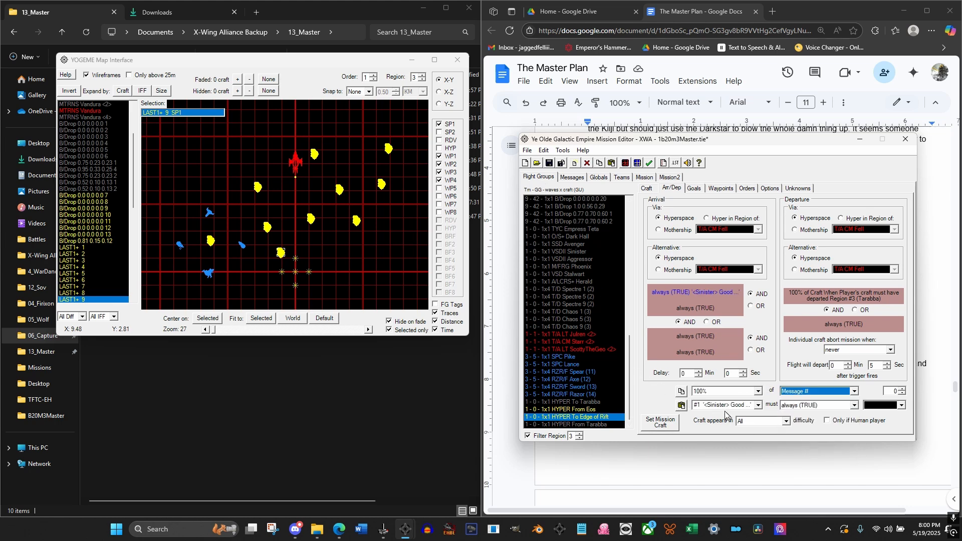
pyautogui.click(727, 405)
pyautogui.scroll(-2, 721, 441)
pyautogui.scroll(-2, 720, 449)
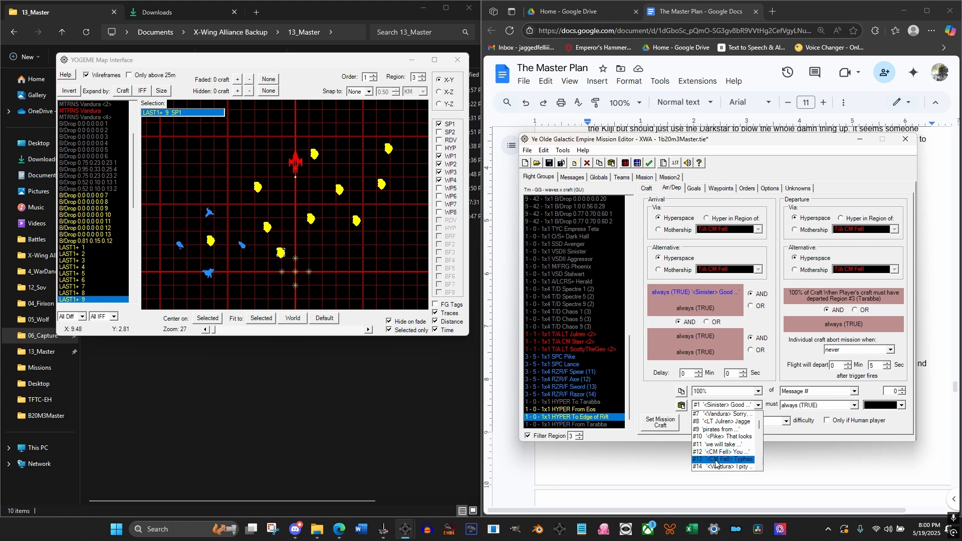
pyautogui.click(714, 459)
pyautogui.click(817, 405)
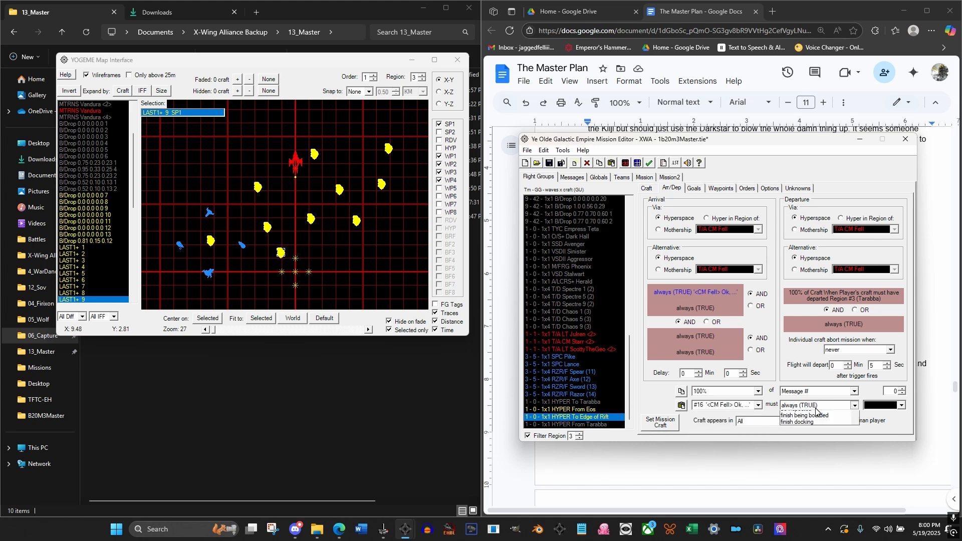
pyautogui.scroll(-5, 826, 440)
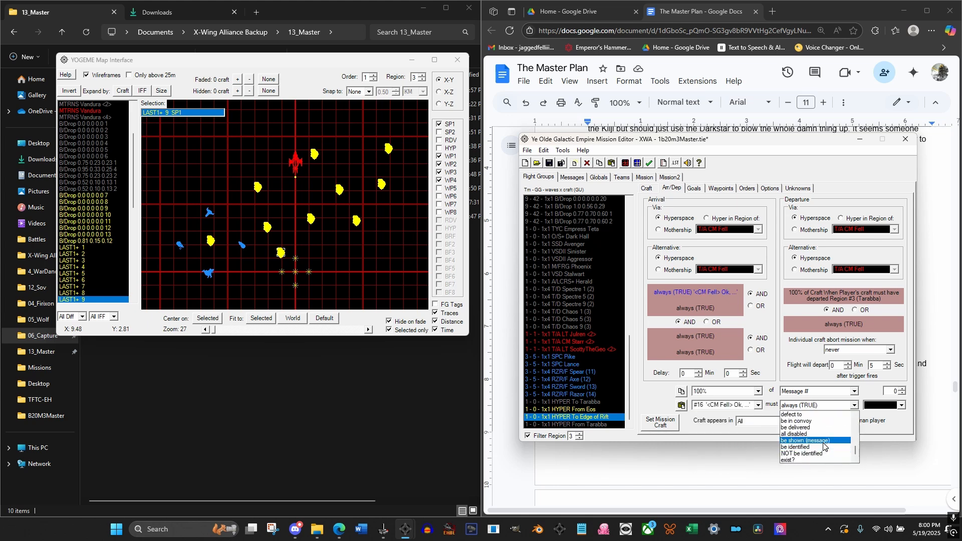
pyautogui.click(807, 440)
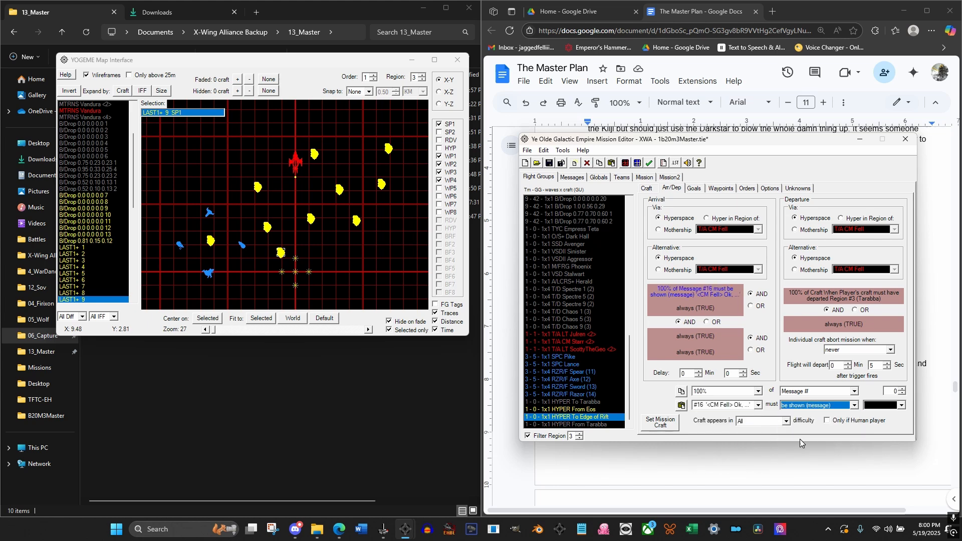
# Check the conditions of the HYPER From Tarabba and From Eos buoys, and show region 2 in both the flight group list and the map
pyautogui.click(582, 424)
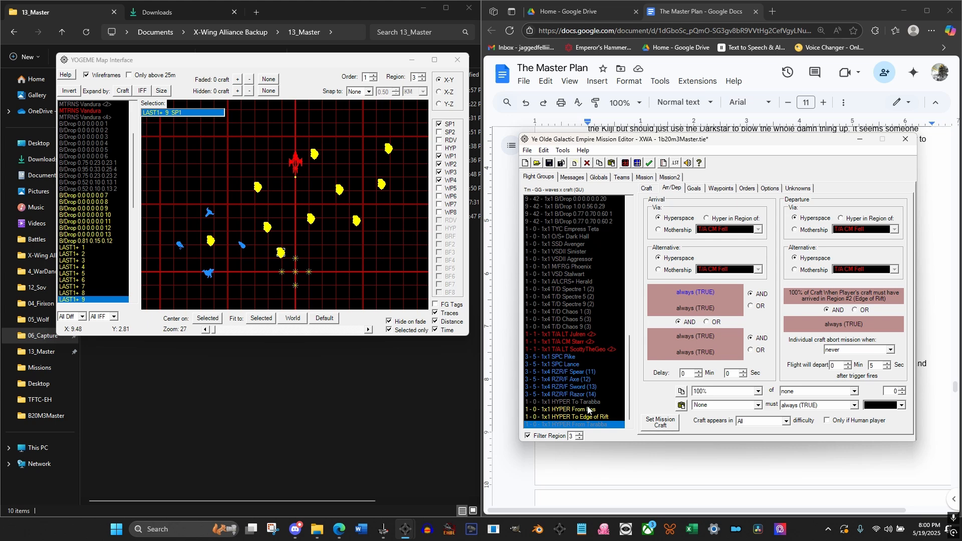
pyautogui.click(565, 409)
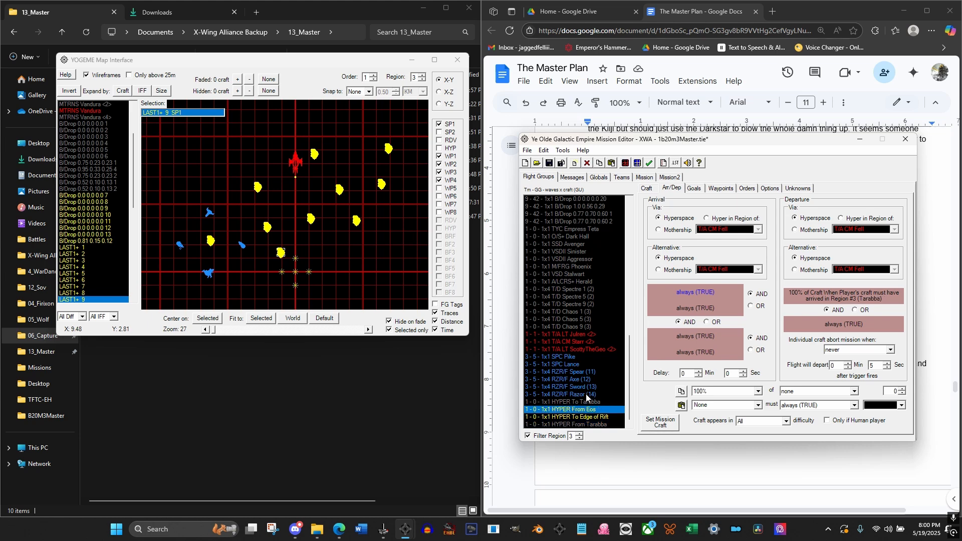
pyautogui.click(579, 434)
pyautogui.click(579, 439)
pyautogui.click(579, 438)
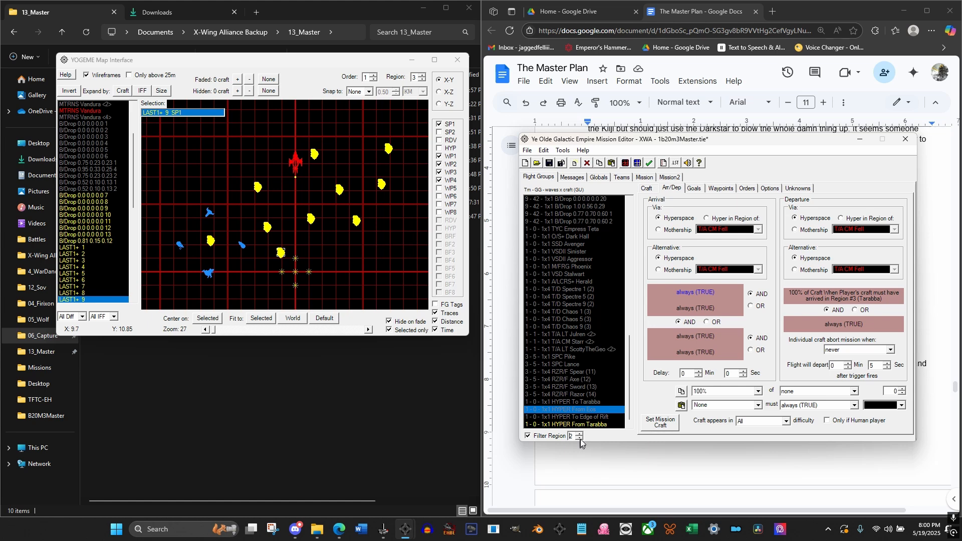
pyautogui.click(424, 83)
pyautogui.click(424, 81)
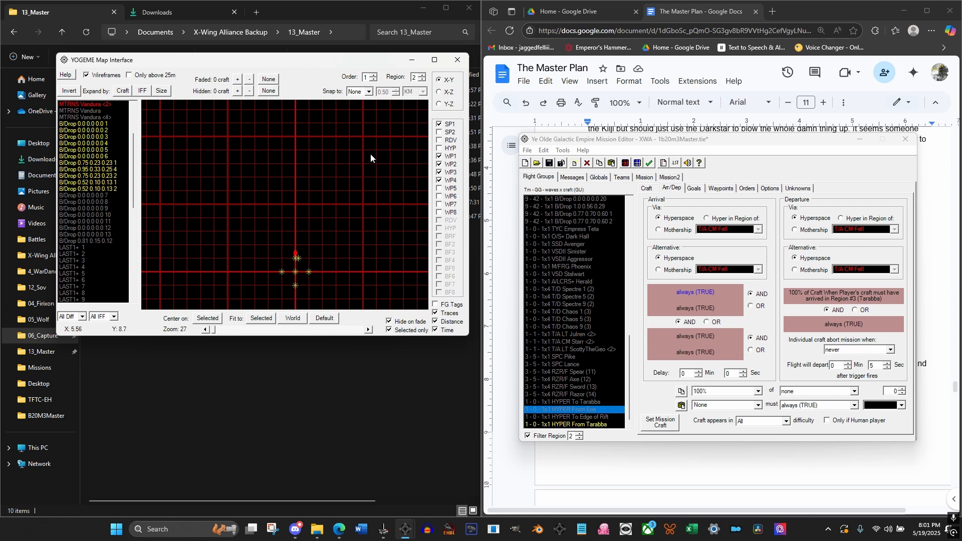
pyautogui.moveTo(629, 357); pyautogui.dragTo(626, 217)
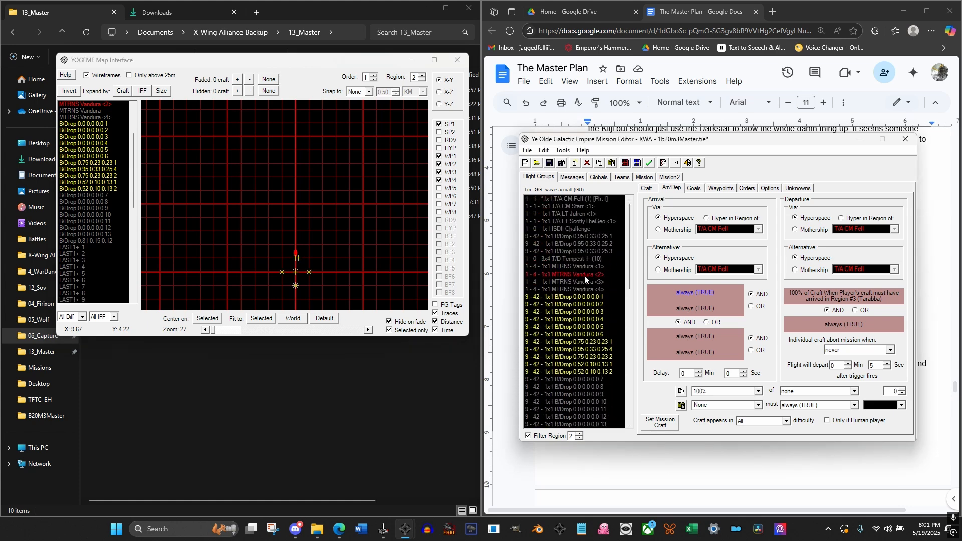
pyautogui.scroll(1, 301, 260)
pyautogui.click(320, 249)
pyautogui.moveTo(320, 249); pyautogui.dragTo(278, 196)
pyautogui.scroll(2, 278, 197)
pyautogui.moveTo(305, 153); pyautogui.dragTo(327, 176)
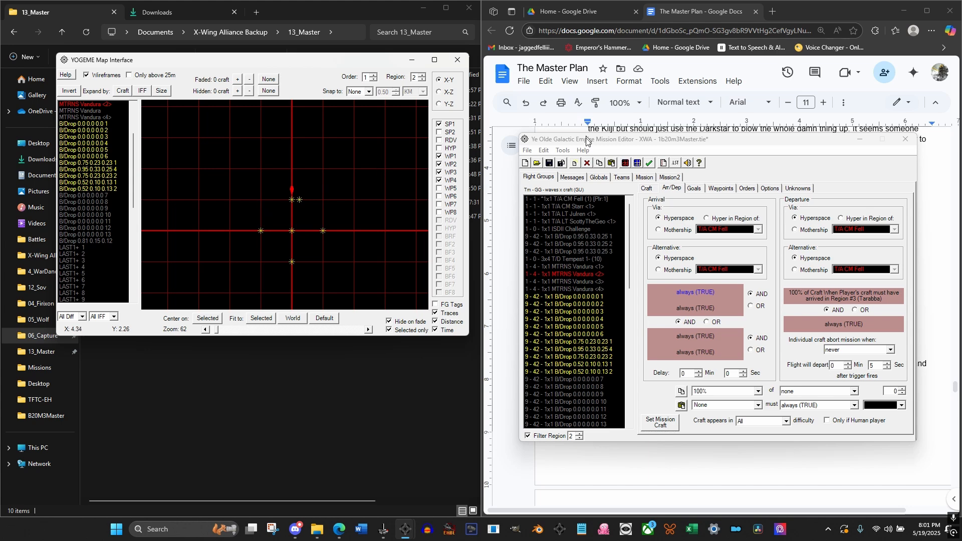
# Review the craft settings of the coloured region 2 backdrops and the start point of B/Drop 0.95 0.33 0.25 4
pyautogui.click(648, 188)
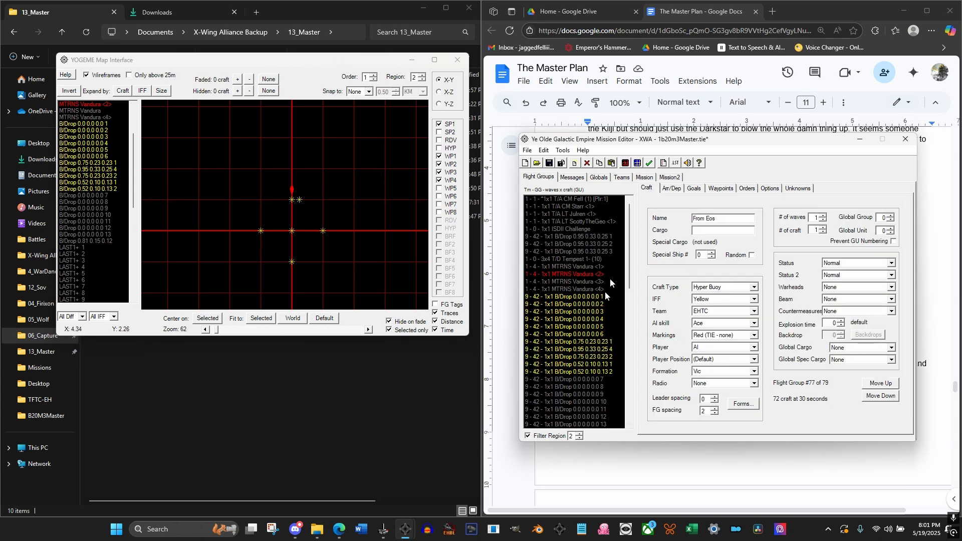
pyautogui.click(603, 372)
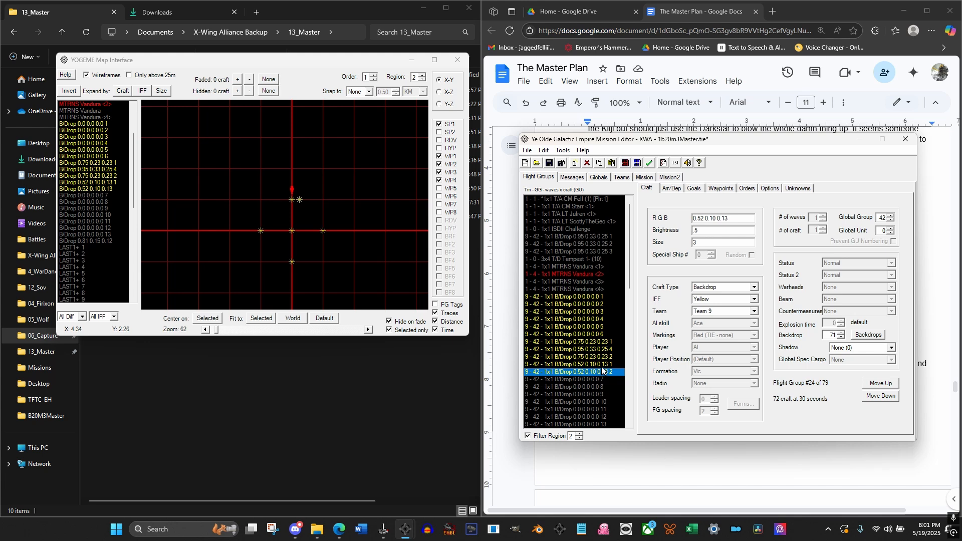
pyautogui.click(604, 365)
pyautogui.click(605, 356)
pyautogui.click(607, 349)
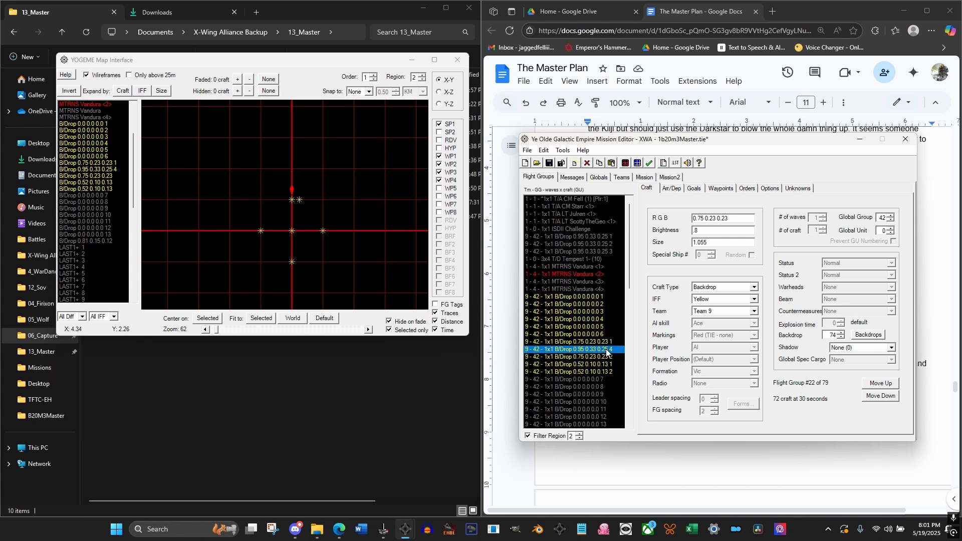
pyautogui.click(608, 342)
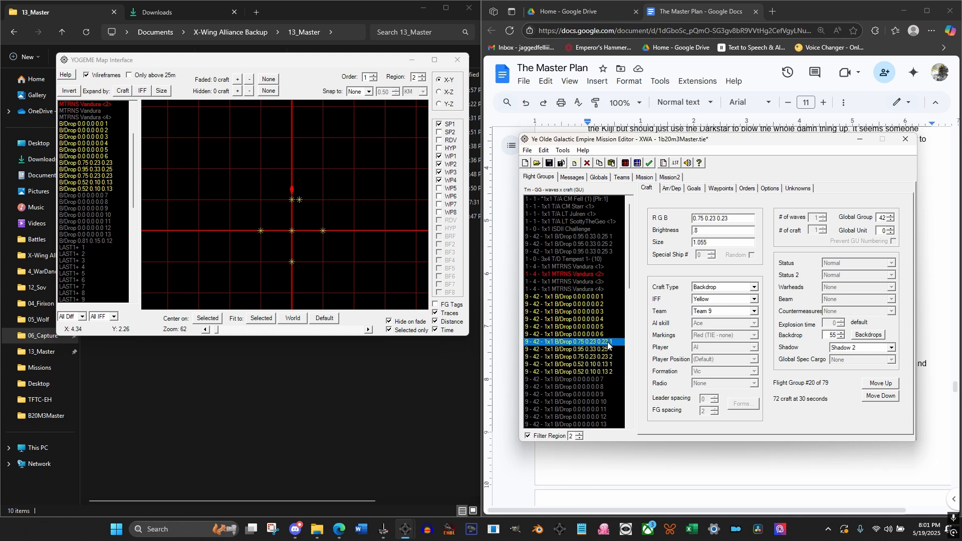
pyautogui.click(603, 350)
pyautogui.click(603, 344)
pyautogui.click(600, 350)
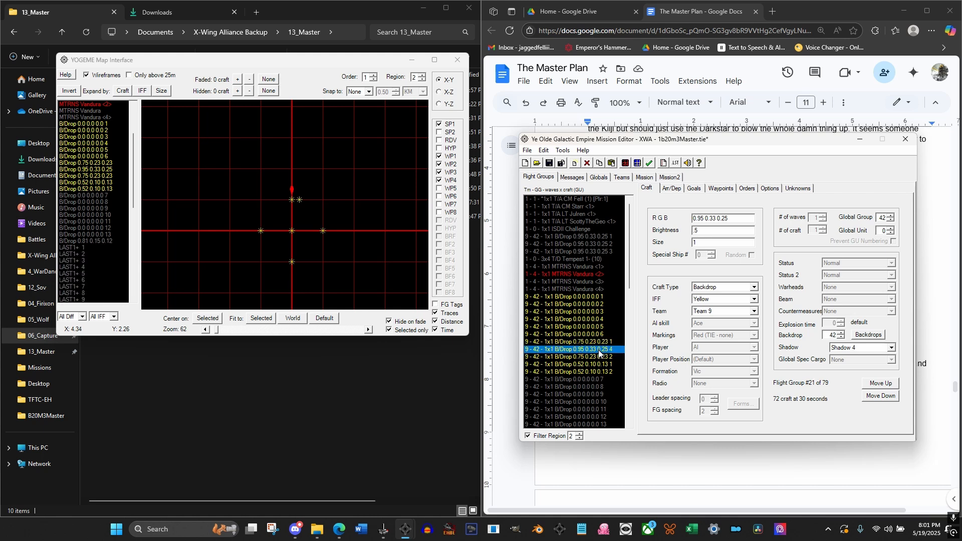
pyautogui.click(721, 194)
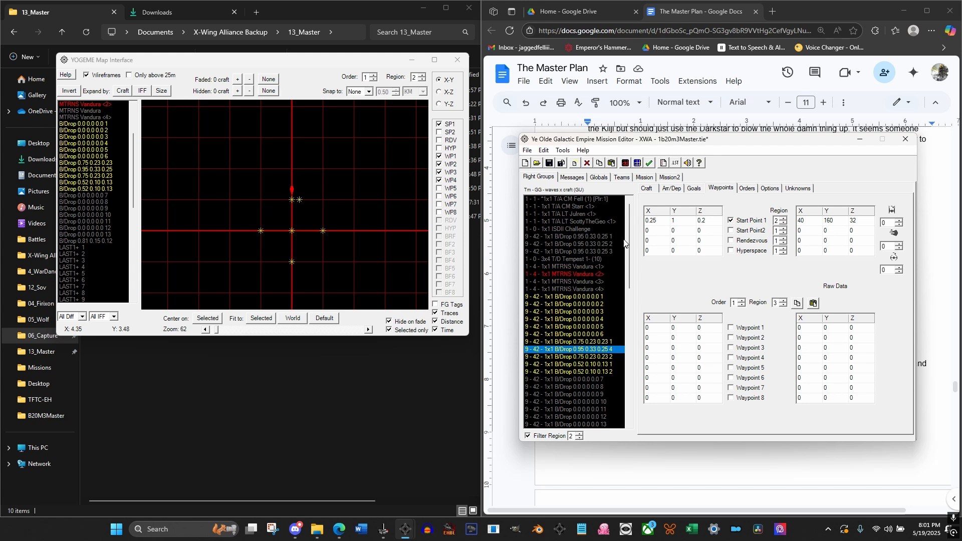
# Set Order 1 of the player's T/A flight group in region 3 to Hyper to Region #1, and select Order 2
pyautogui.click(585, 199)
pyautogui.click(747, 188)
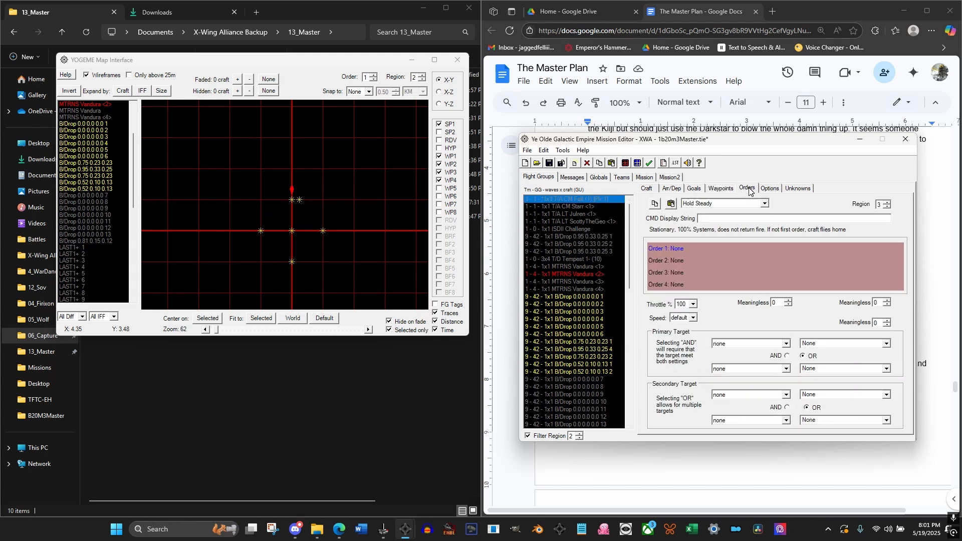
pyautogui.click(731, 204)
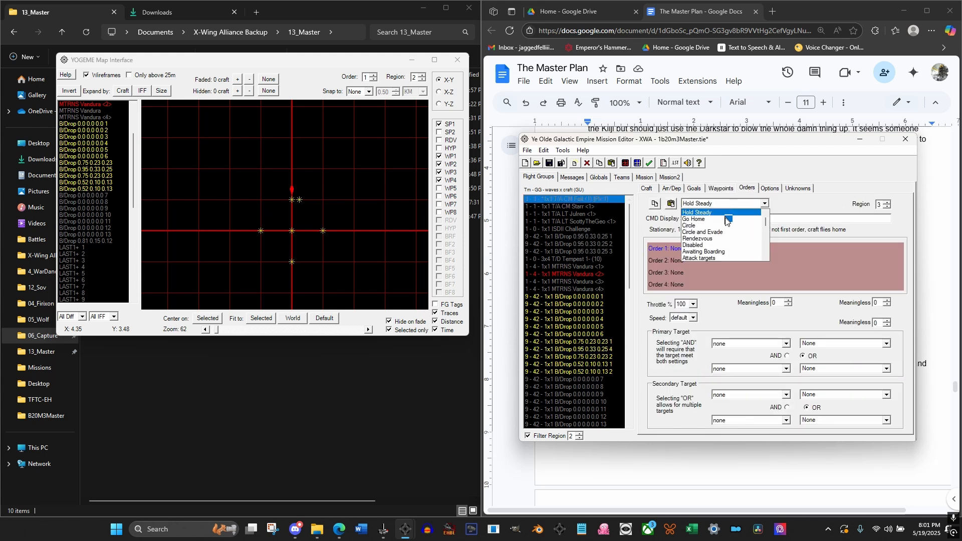
pyautogui.press('Down')
pyautogui.press('Down')
pyautogui.press('Down')
pyautogui.press('Down')
pyautogui.press('Down')
pyautogui.press('Down')
pyautogui.press('Down')
pyautogui.press('Down')
pyautogui.press('Down')
pyautogui.press('Down')
pyautogui.press('Down')
pyautogui.press('Down')
pyautogui.press('Down')
pyautogui.press('Down')
pyautogui.press('Down')
pyautogui.press('Down')
pyautogui.press('Down')
pyautogui.press('Down')
pyautogui.press('Down')
pyautogui.press('Down')
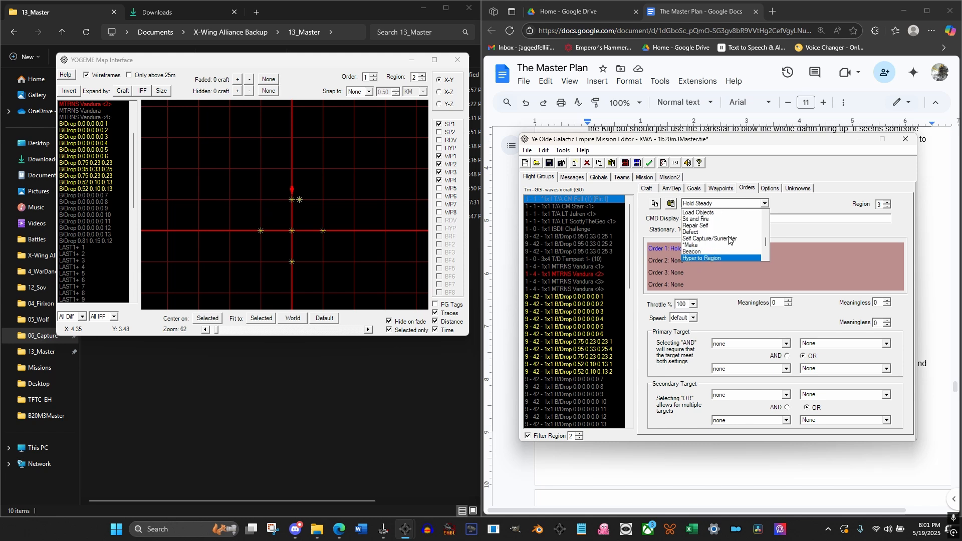
pyautogui.click(720, 255)
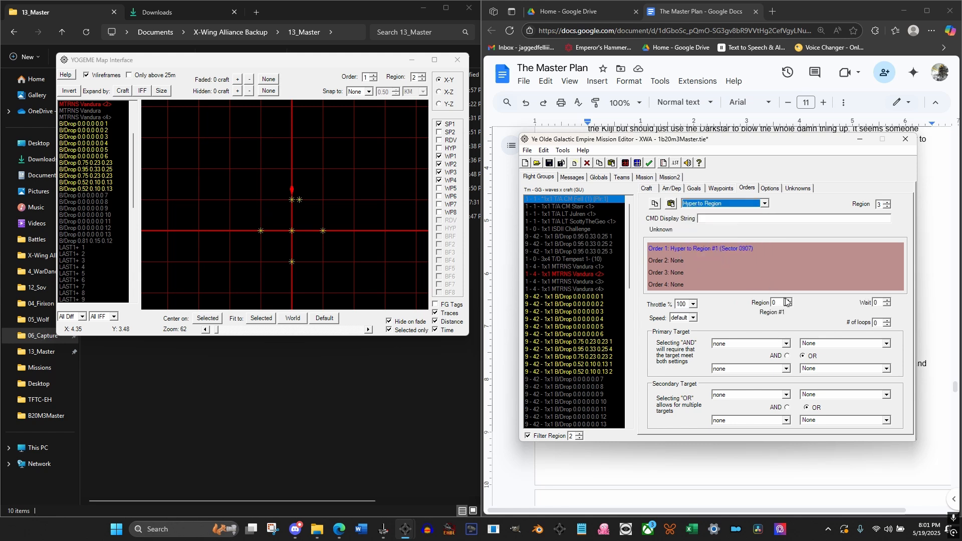
pyautogui.click(679, 261)
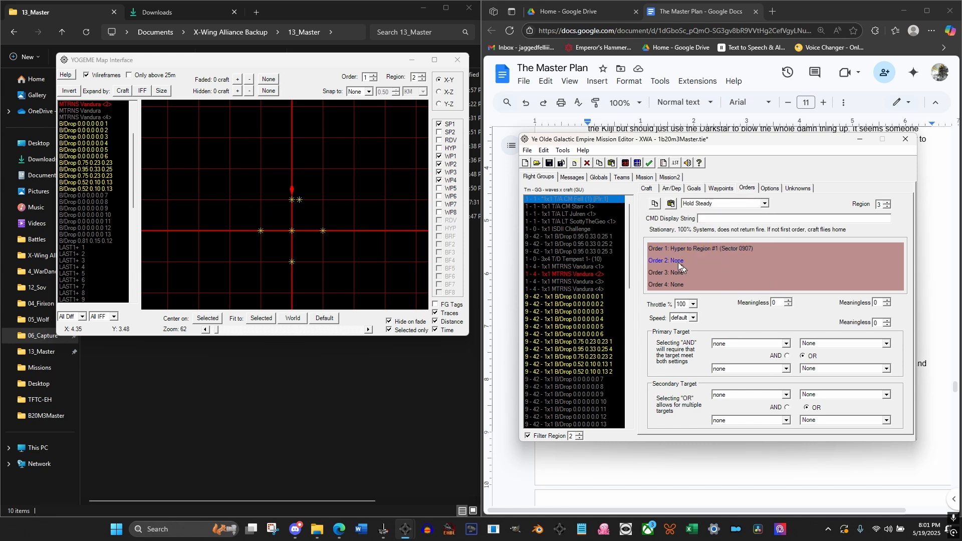
# Set Order 1 of the player's T/A flight group in region 2 to Hyper to Region #1, and select Order 2
pyautogui.click(315, 65)
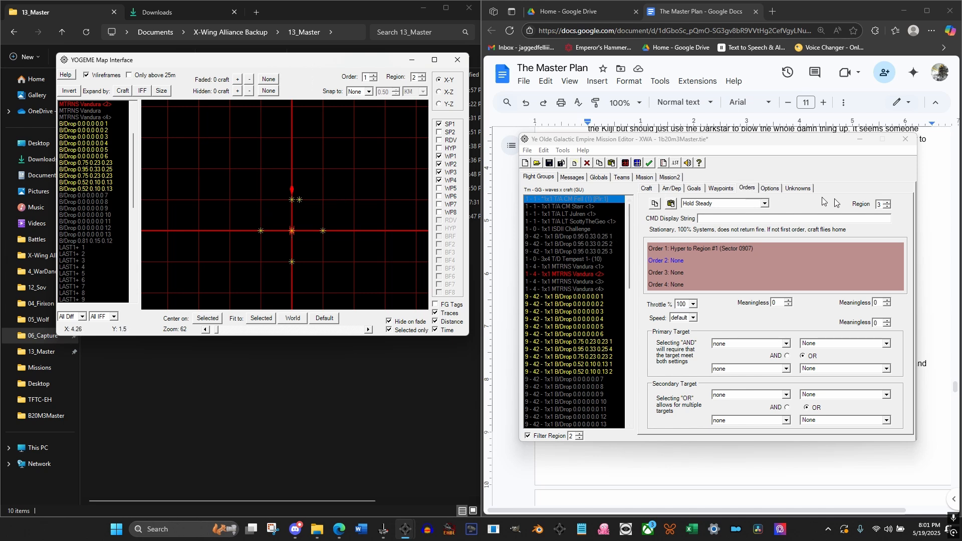
pyautogui.click(887, 208)
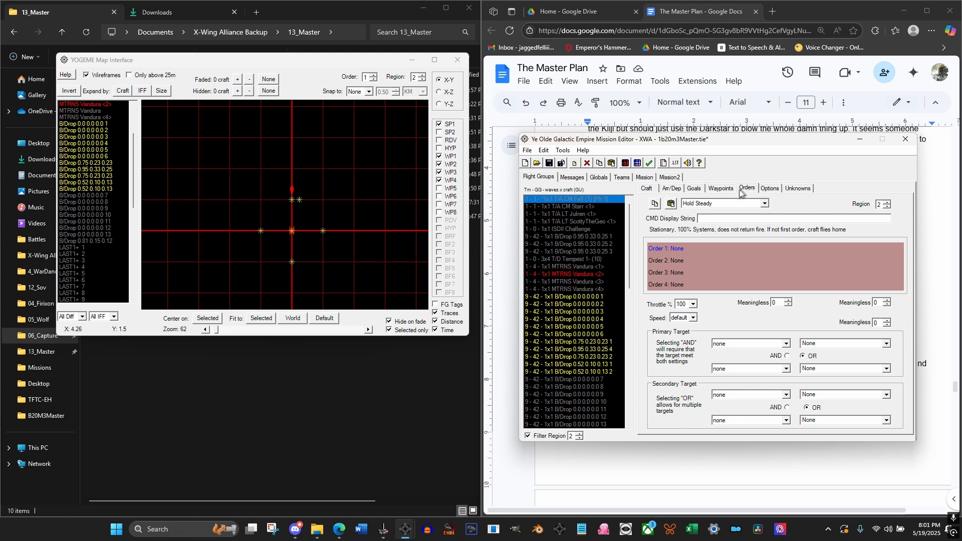
pyautogui.click(712, 205)
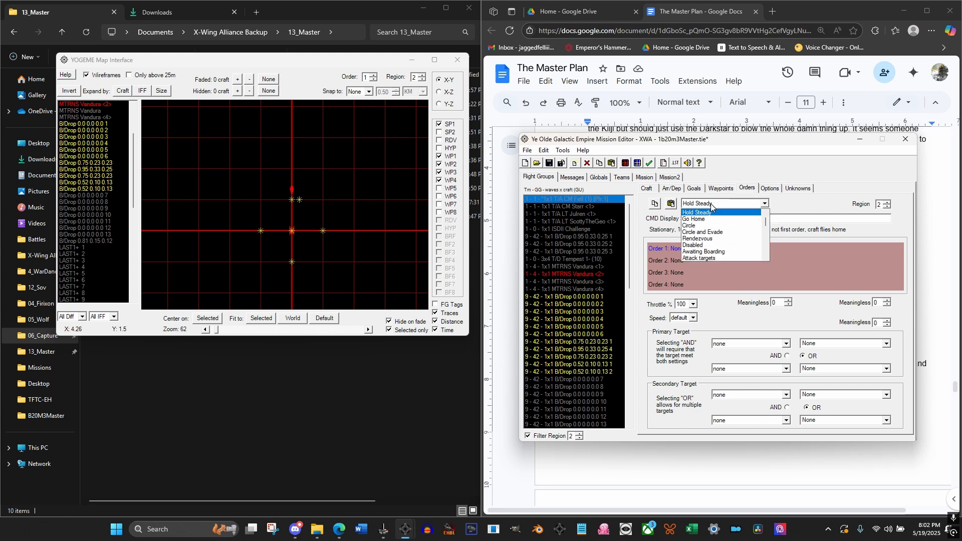
pyautogui.press('h')
pyautogui.press('h')
pyautogui.press('h')
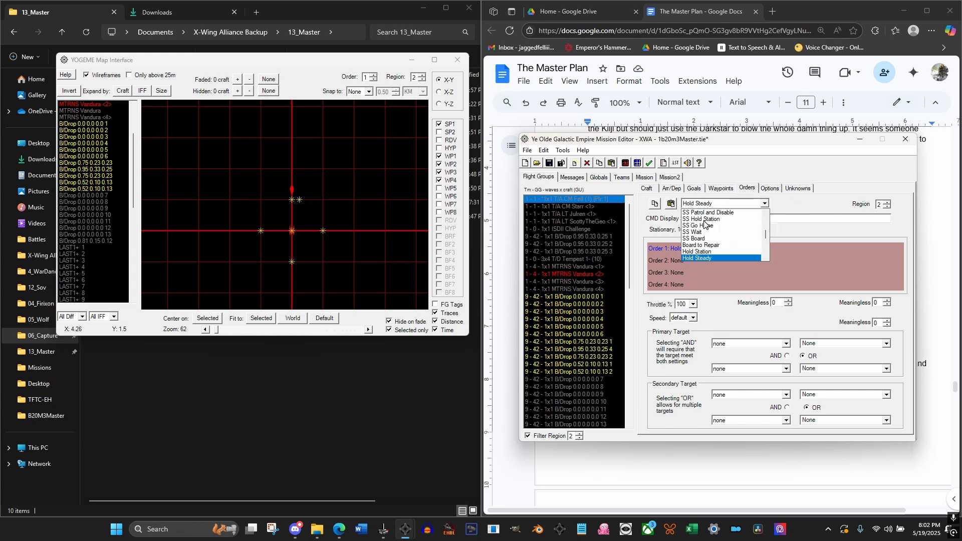
pyautogui.click(705, 258)
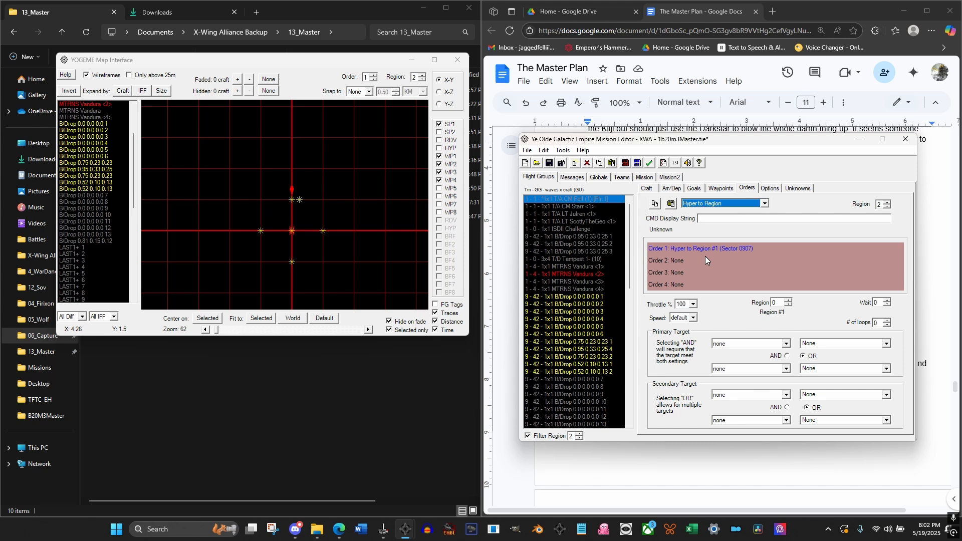
pyautogui.click(675, 260)
# Set the Y coordinate of Waypoint 1 for Order 1 in region 3 to 1, and select the MTRNS Vandura craft on the map
pyautogui.click(727, 190)
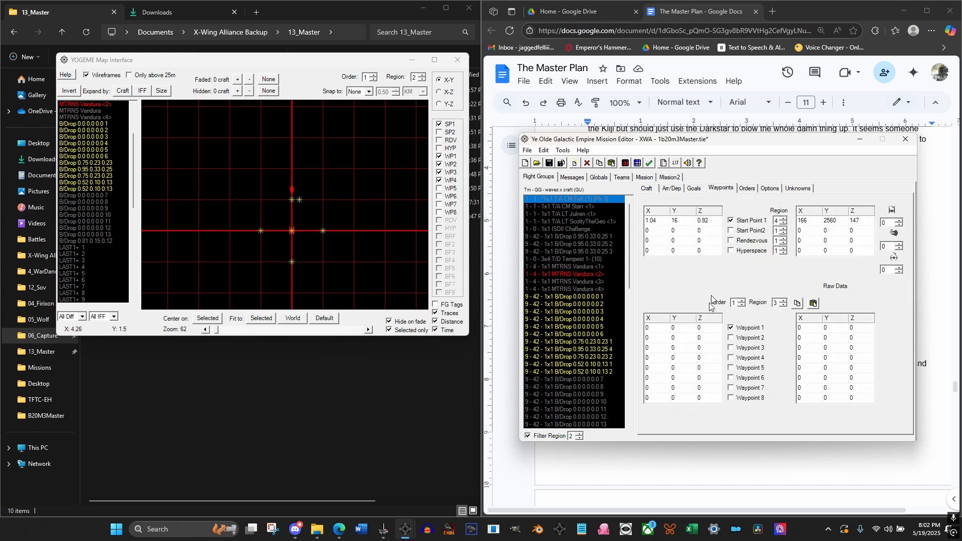
pyautogui.doubleClick(673, 328)
pyautogui.write('1')
pyautogui.press('Down')
pyautogui.click(302, 60)
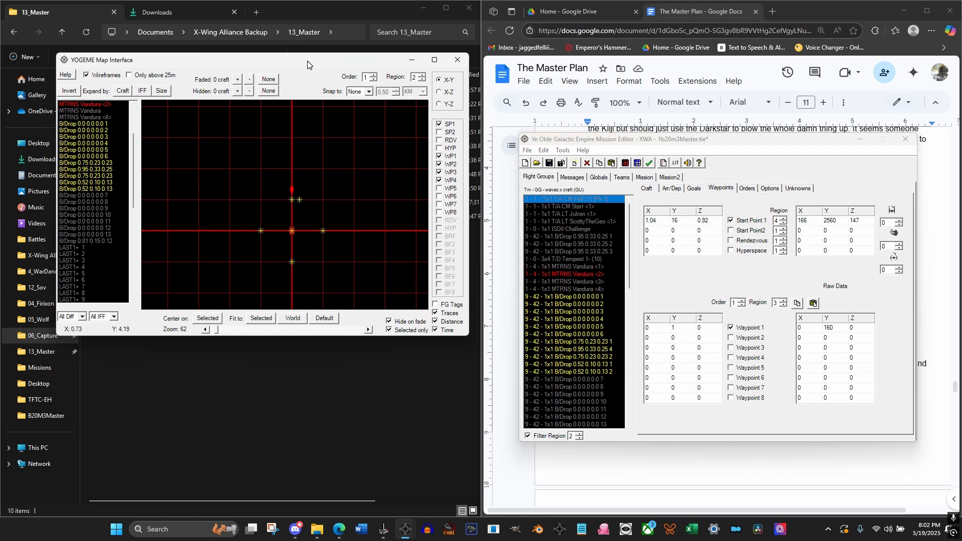
pyautogui.click(292, 190)
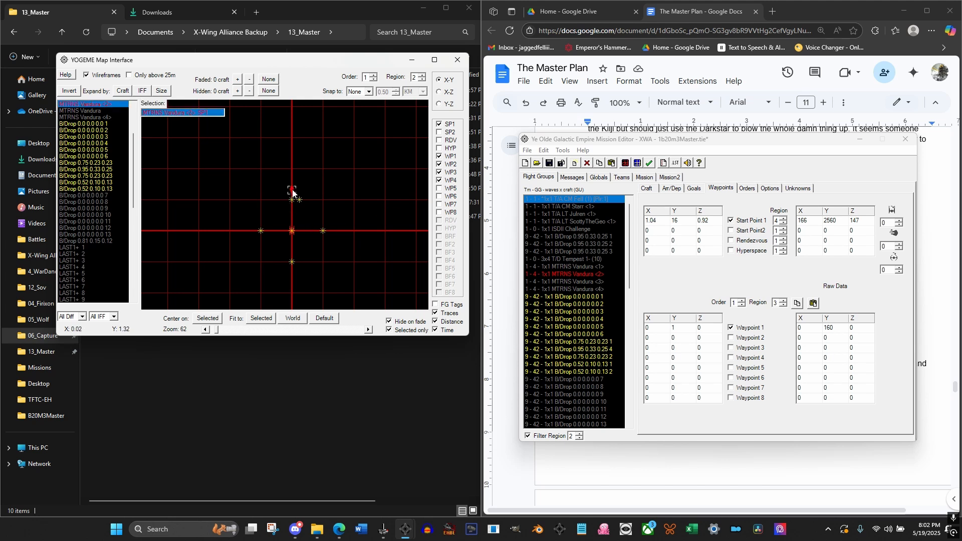
pyautogui.scroll(2, 292, 190)
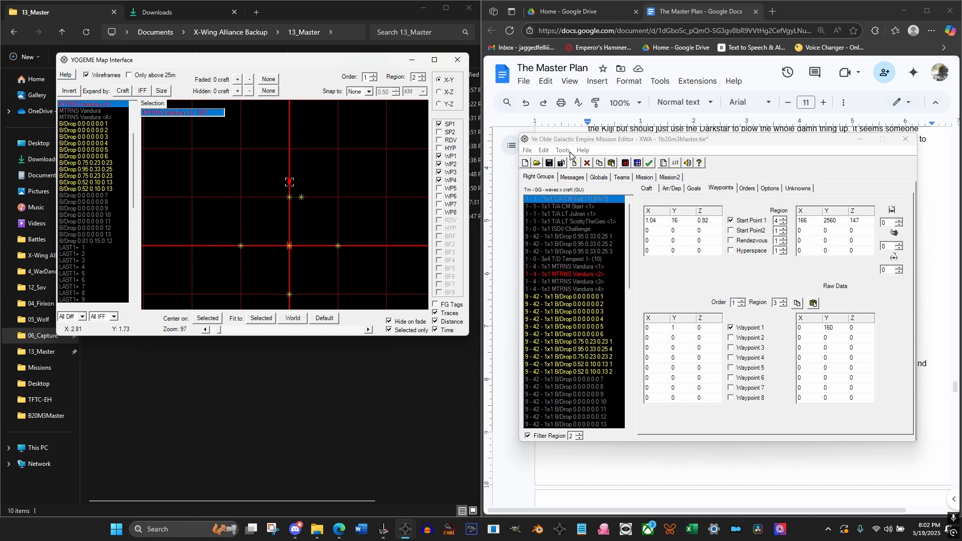
# Check message #19, and generate hyper buoys from Edge of Rift to Sector 0907 without a return pair
pyautogui.click(582, 179)
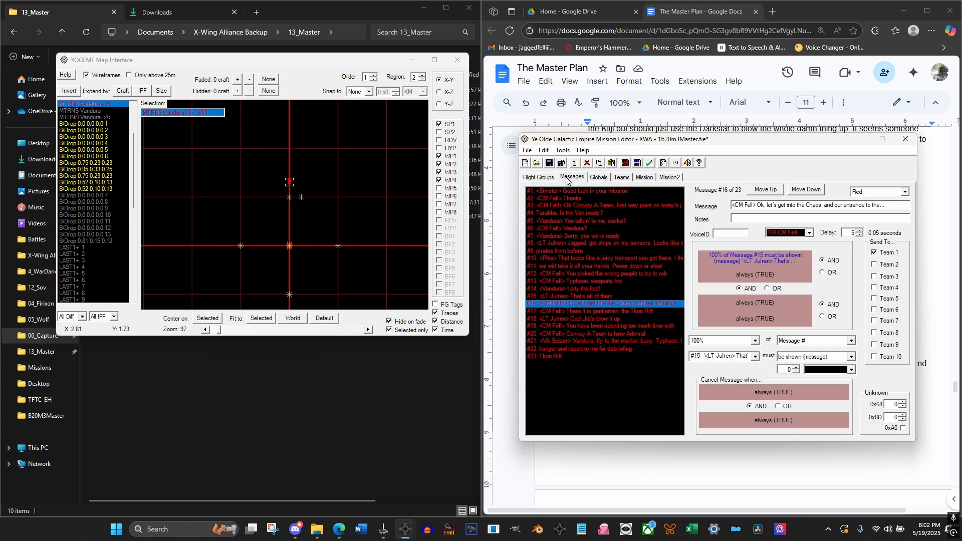
pyautogui.click(629, 326)
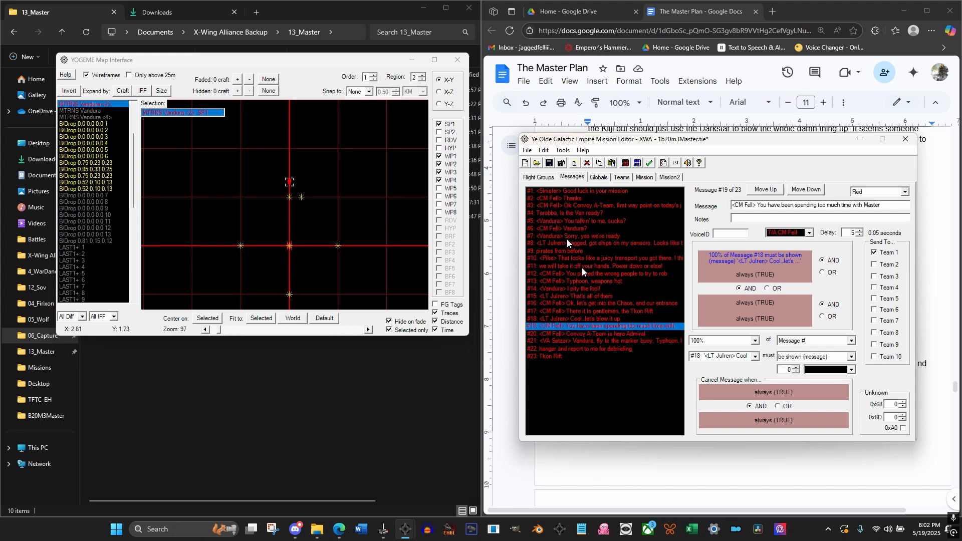
pyautogui.click(538, 178)
pyautogui.click(563, 150)
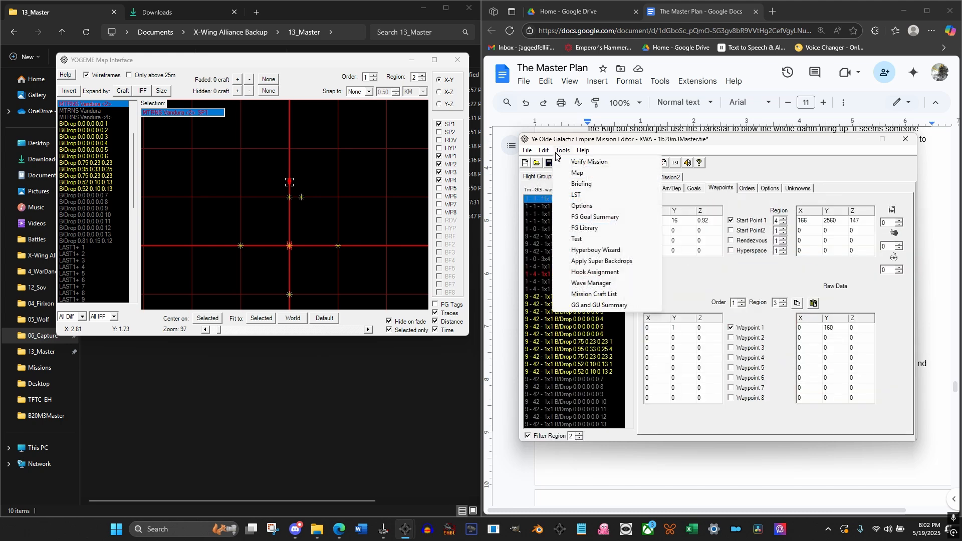
pyautogui.click(594, 252)
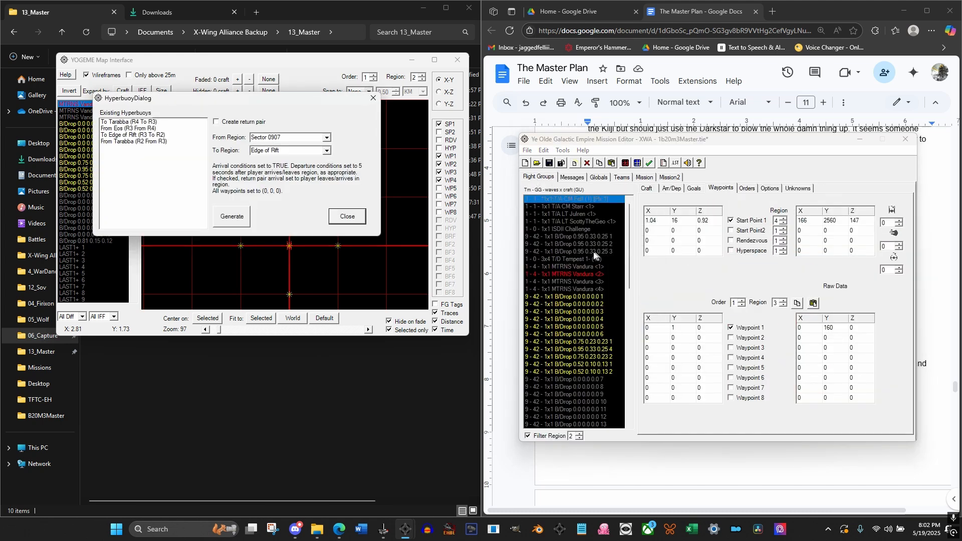
pyautogui.click(326, 137)
pyautogui.click(310, 152)
pyautogui.click(326, 150)
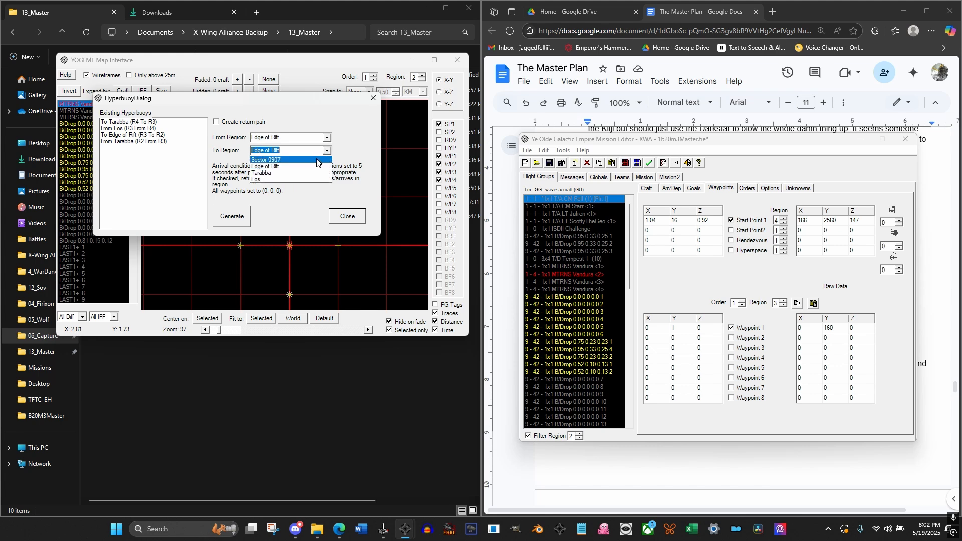
pyautogui.click(317, 160)
pyautogui.click(238, 221)
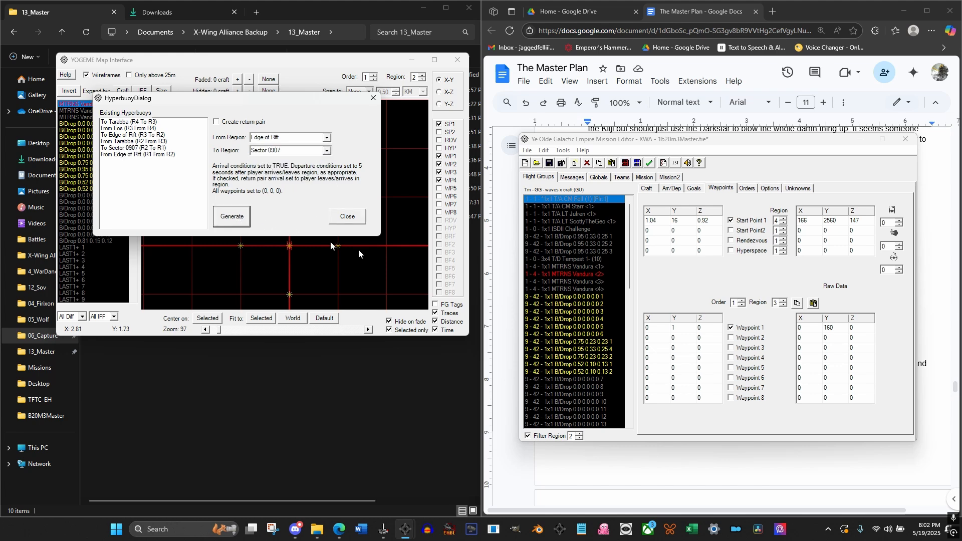
pyautogui.click(582, 268)
pyautogui.click(344, 218)
# Set the IFF of the new HYPER To Sector 0907 buoy to Yellow
pyautogui.moveTo(629, 236); pyautogui.dragTo(625, 378)
pyautogui.click(572, 416)
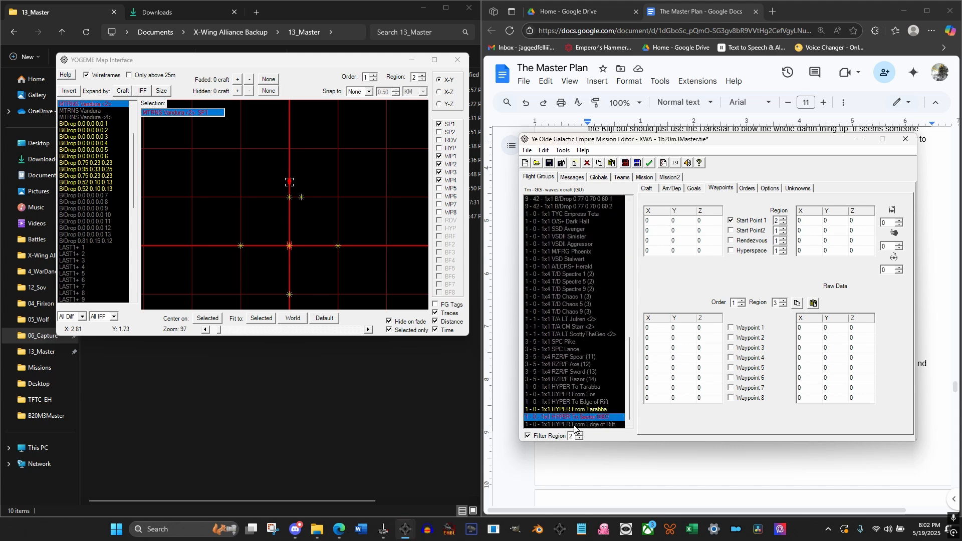
pyautogui.keyDown('shift'); pyautogui.click(574, 425); pyautogui.keyUp('shift')
pyautogui.click(645, 189)
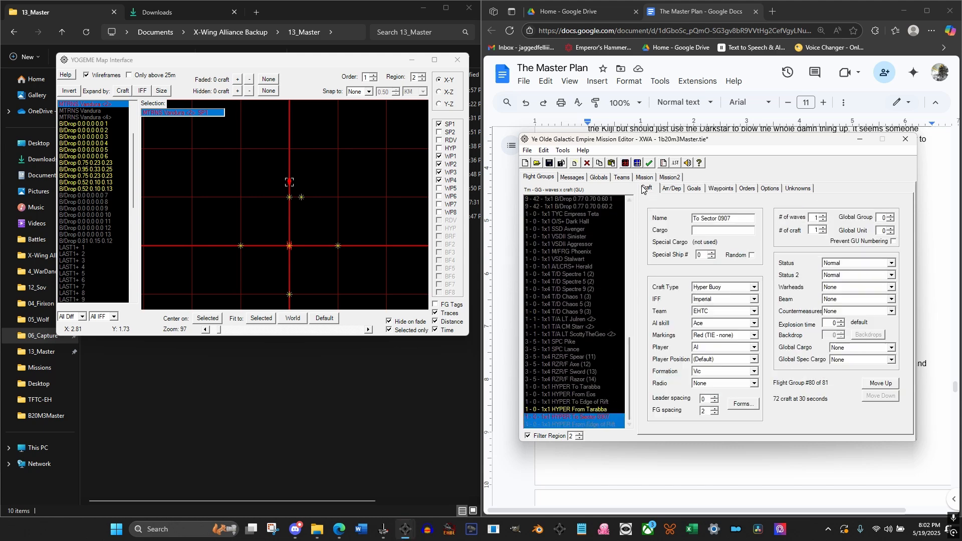
pyautogui.click(725, 301)
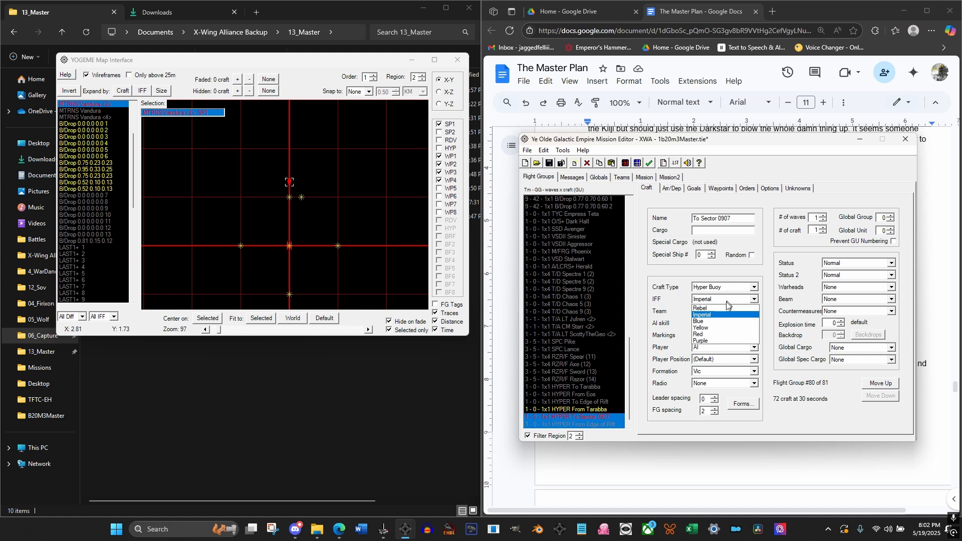
pyautogui.click(715, 328)
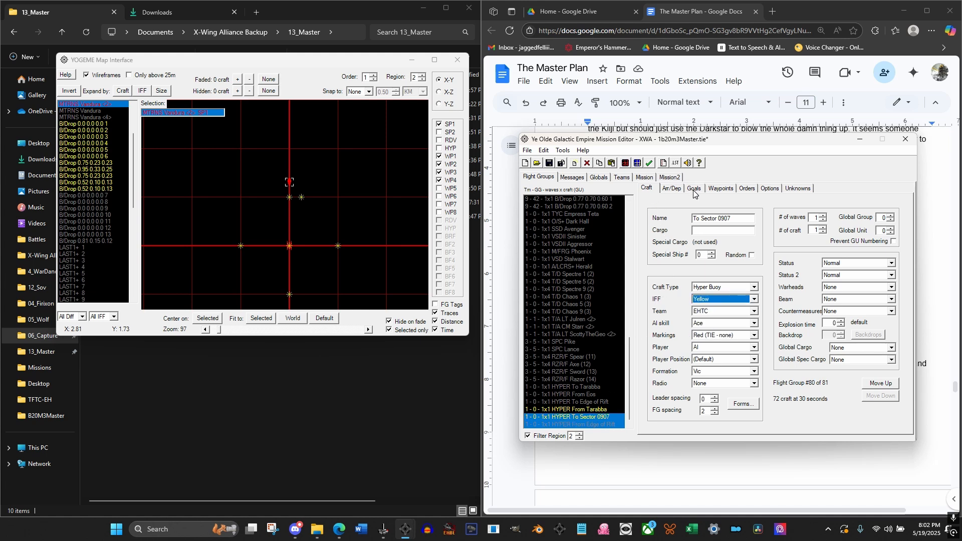
# Set the first arrival condition of the HYPER To Sector 0907 buoy to 100% of Message #19 must be shown (message)
pyautogui.click(676, 189)
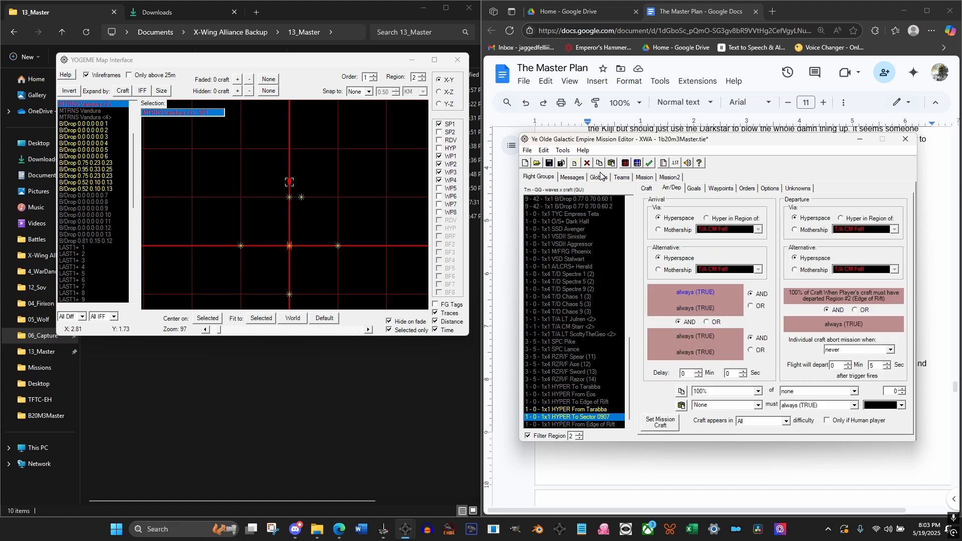
pyautogui.click(579, 179)
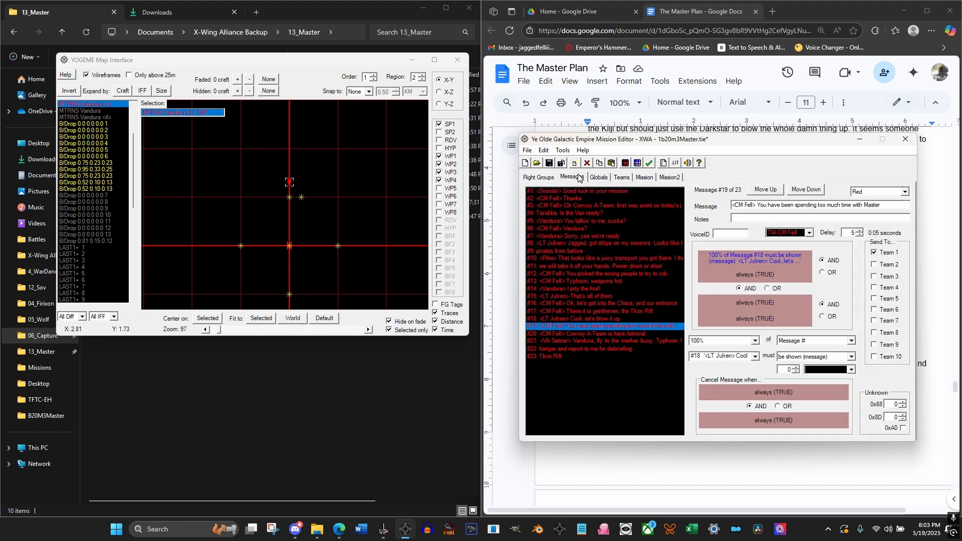
pyautogui.click(539, 178)
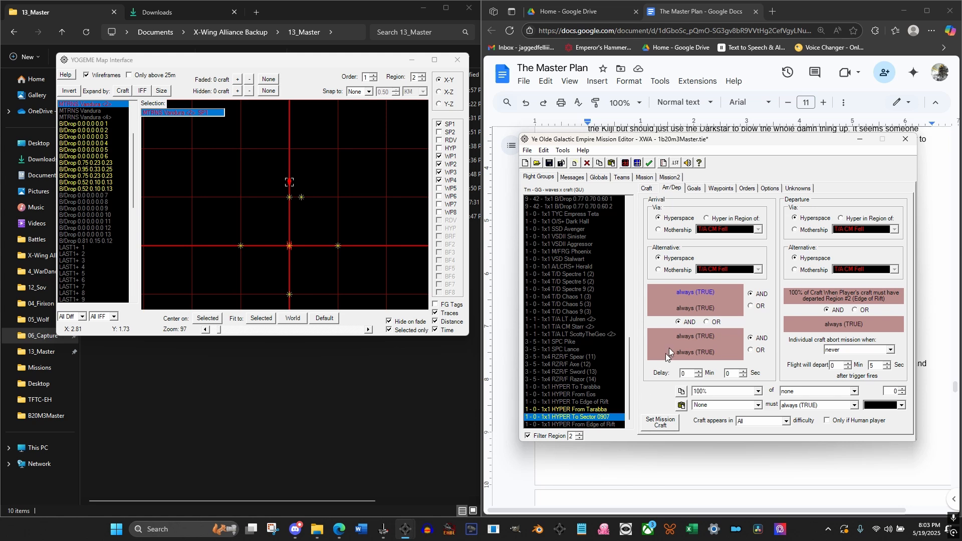
pyautogui.click(800, 393)
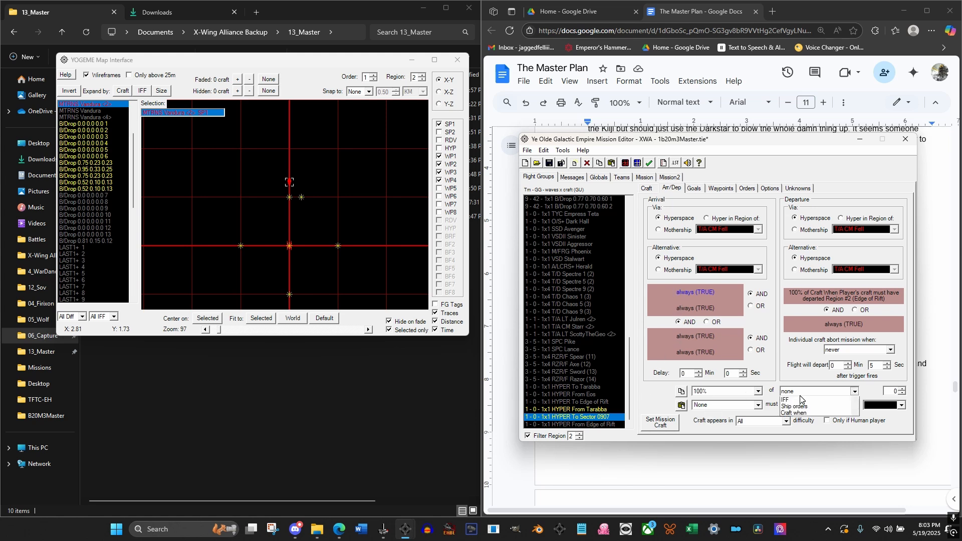
pyautogui.moveTo(855, 408); pyautogui.dragTo(854, 452)
pyautogui.click(830, 448)
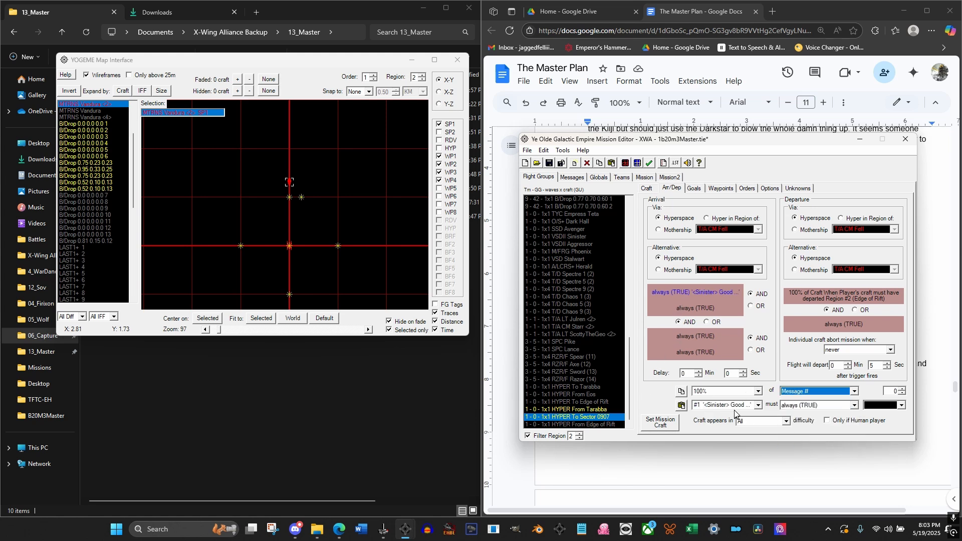
pyautogui.click(735, 410)
pyautogui.moveTo(761, 416)
pyautogui.mouseDown()
pyautogui.moveTo(761, 456)
pyautogui.moveTo(759, 417)
pyautogui.mouseUp()
pyautogui.scroll(-4, 735, 449)
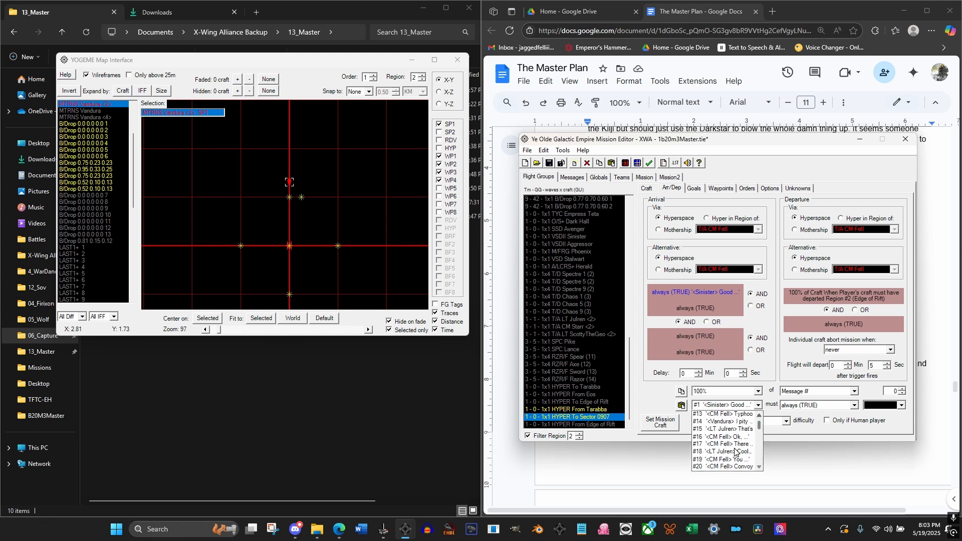
pyautogui.click(724, 459)
pyautogui.click(811, 406)
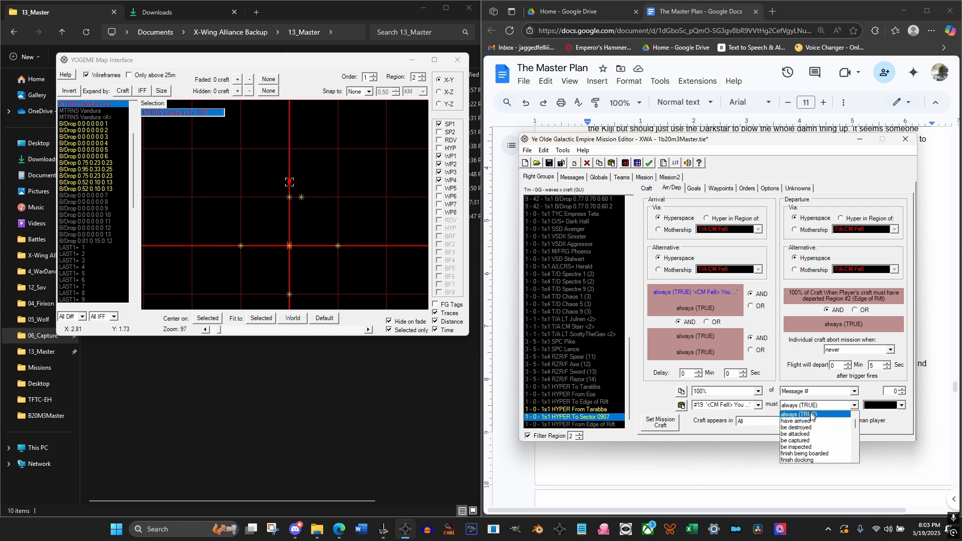
pyautogui.scroll(-6, 812, 426)
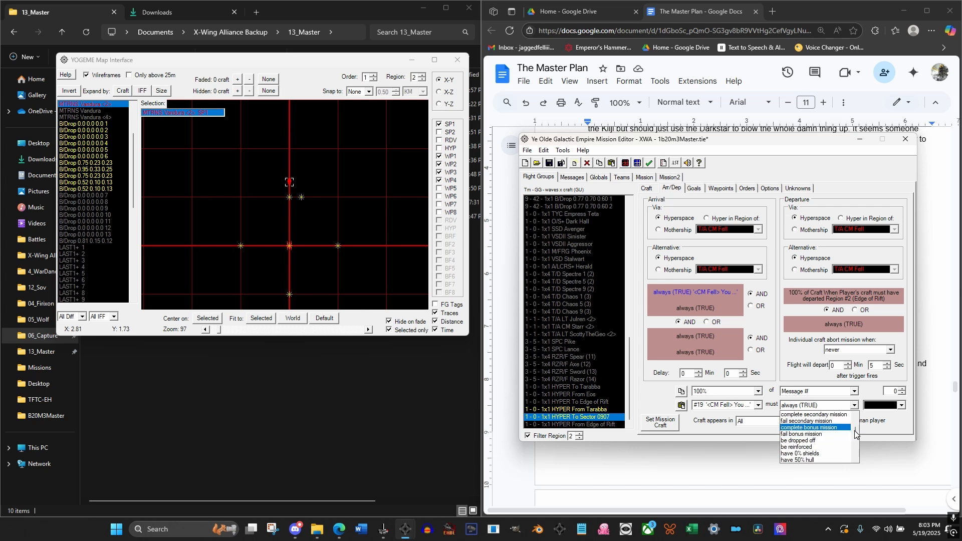
pyautogui.scroll(-5, 855, 434)
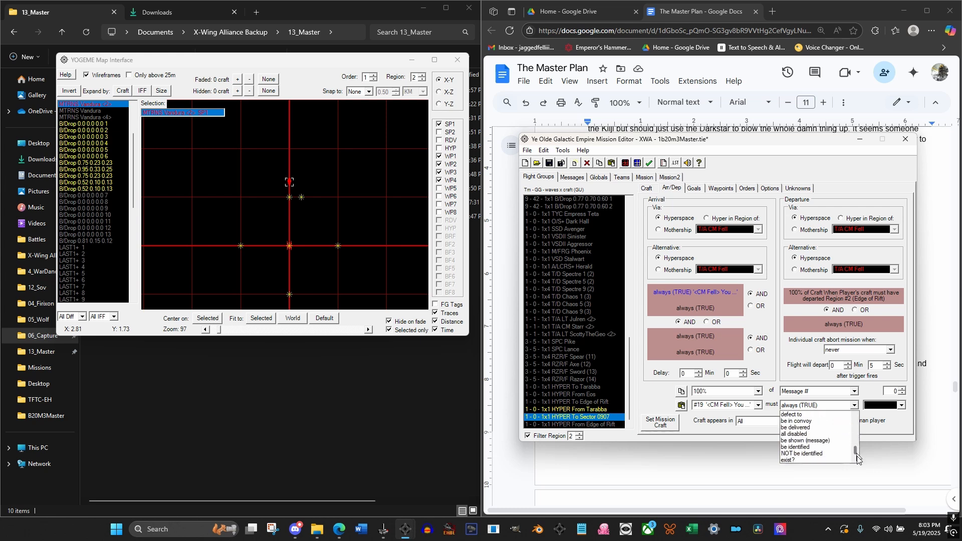
pyautogui.click(826, 440)
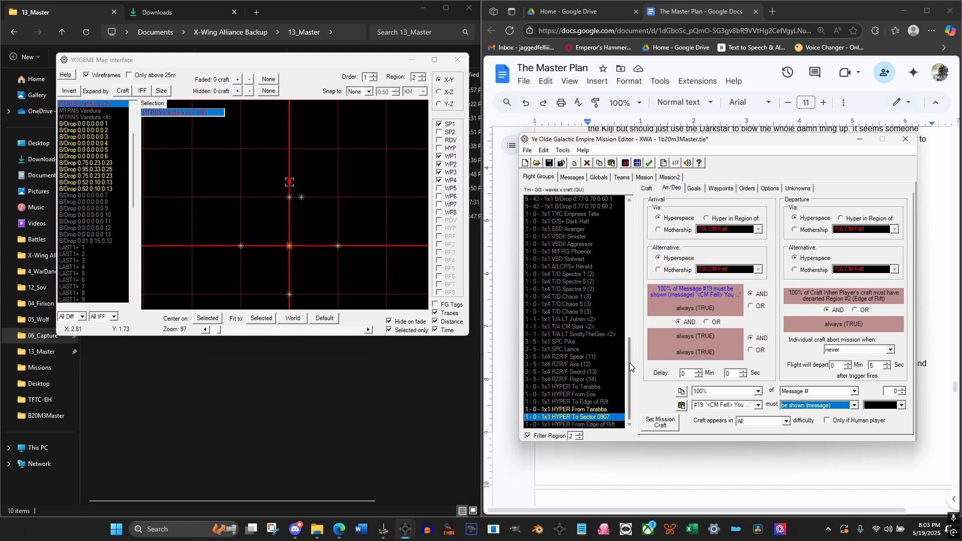
# Compare the conditions of the HYPER From Tarabba and HYPER To Sector 0907 buoys, and save the mission
pyautogui.click(603, 409)
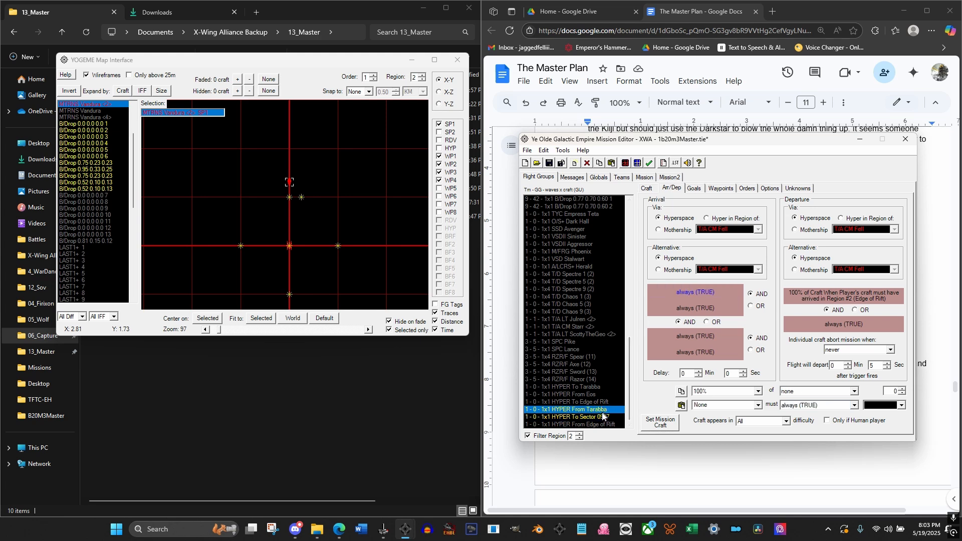
pyautogui.click(600, 417)
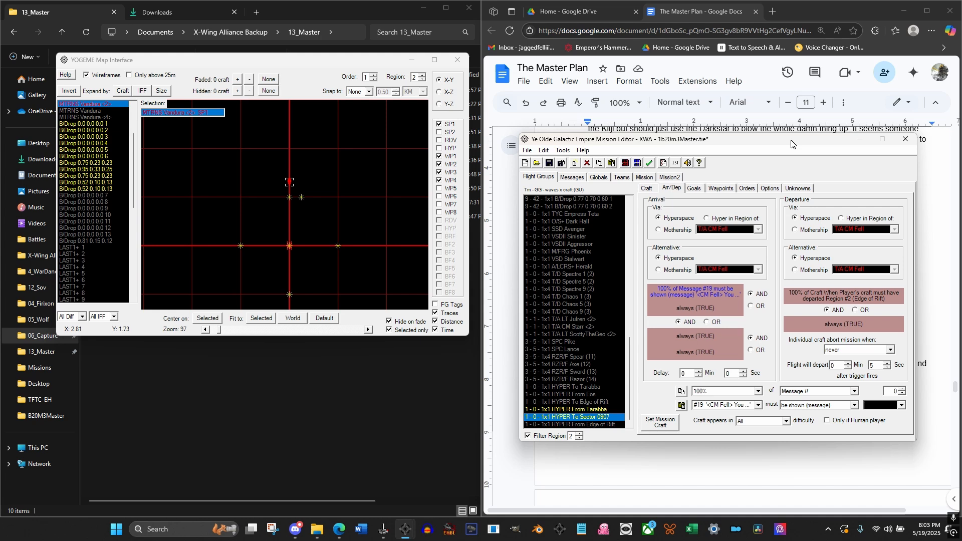
pyautogui.click(549, 163)
pyautogui.click(185, 224)
pyautogui.click(527, 151)
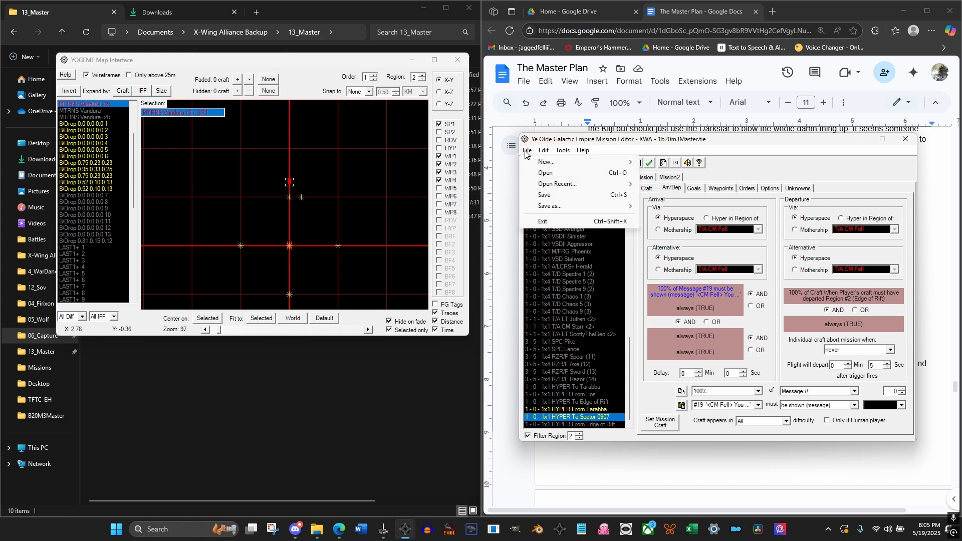
pyautogui.click(527, 151)
pyautogui.click(527, 151)
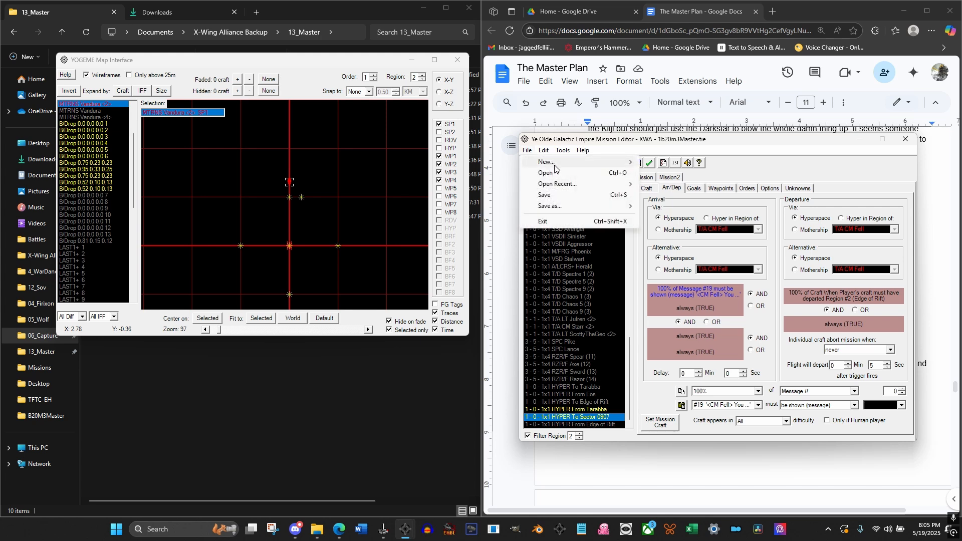
pyautogui.moveTo(554, 167)
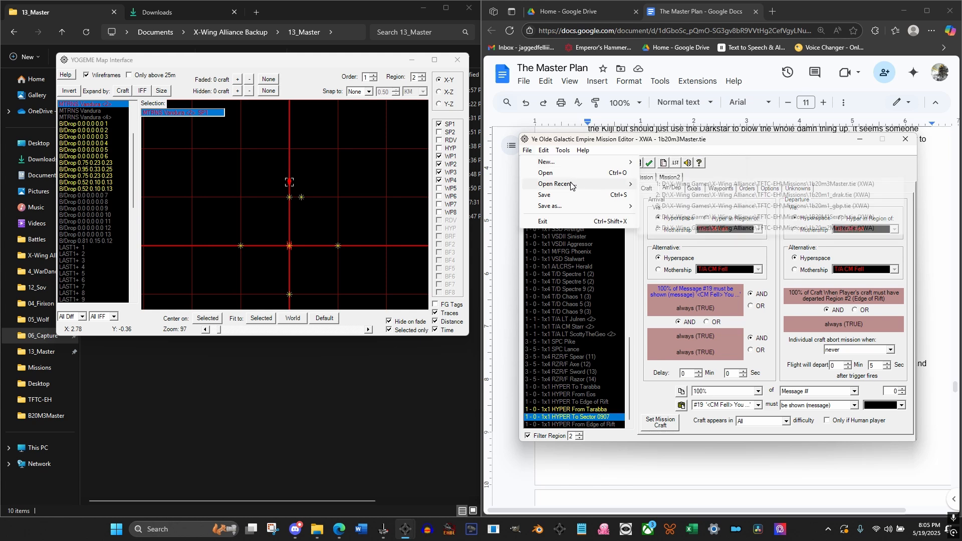
pyautogui.click(531, 152)
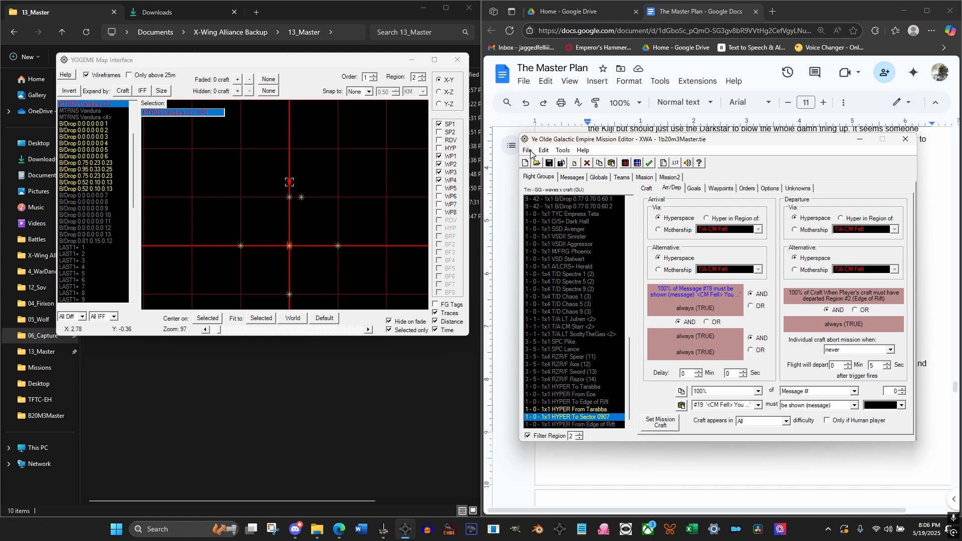
# Open the Emperor's Hammer Imperial University in a new browser tab, and look through the IWATS course list for mission design courses
pyautogui.click(772, 11)
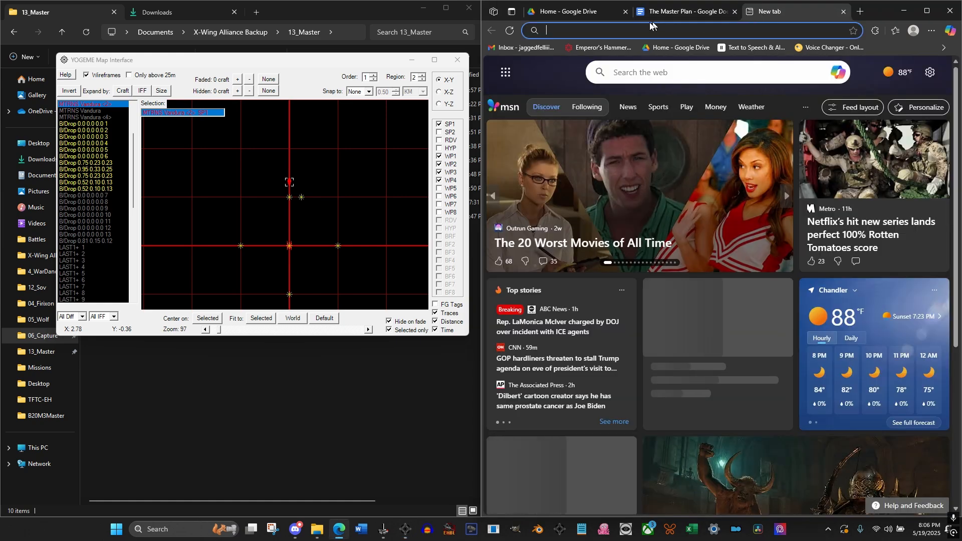
pyautogui.click(601, 47)
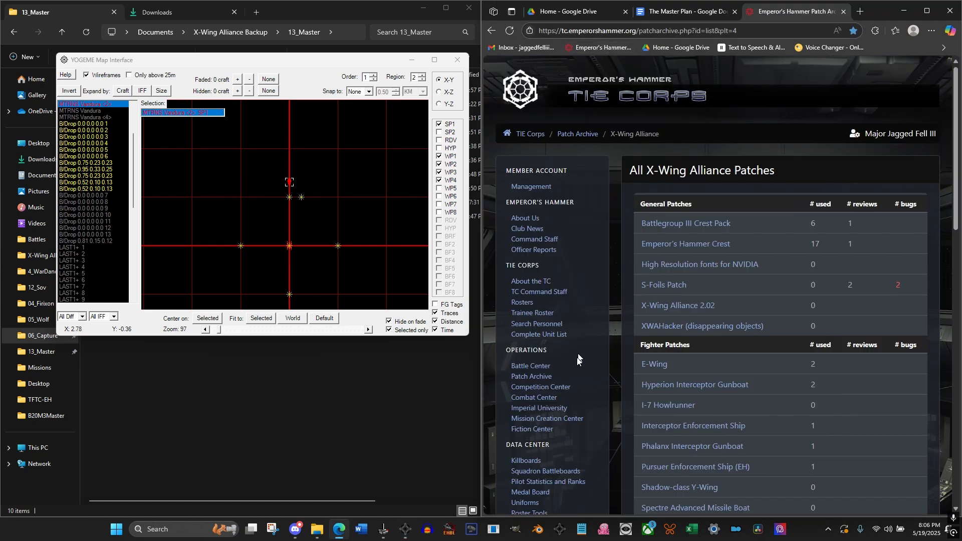
pyautogui.click(544, 406)
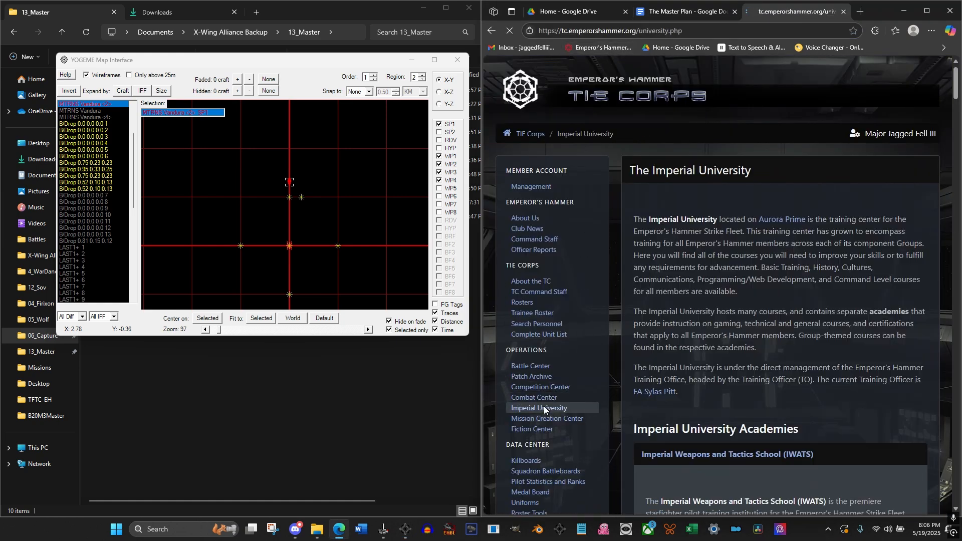
pyautogui.scroll(-5, 760, 253)
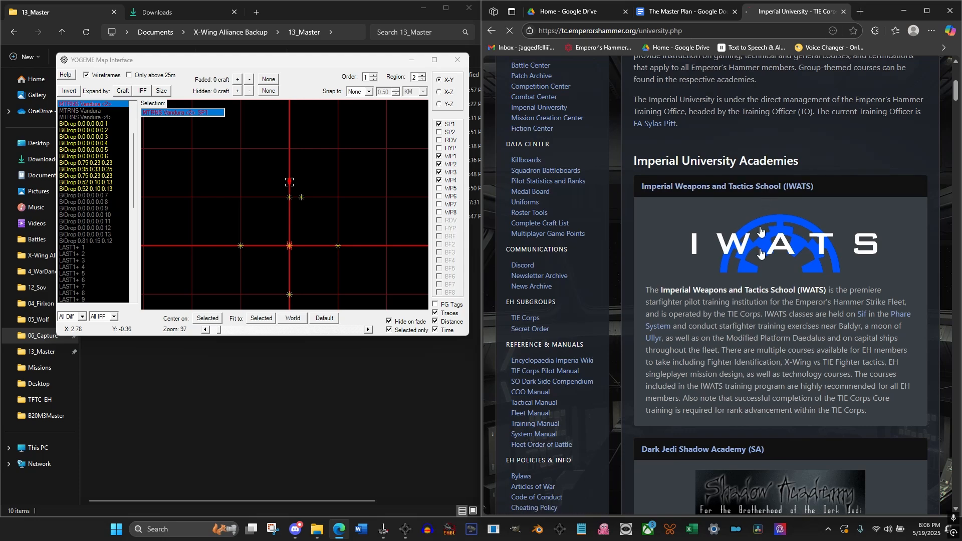
pyautogui.scroll(-15, 759, 321)
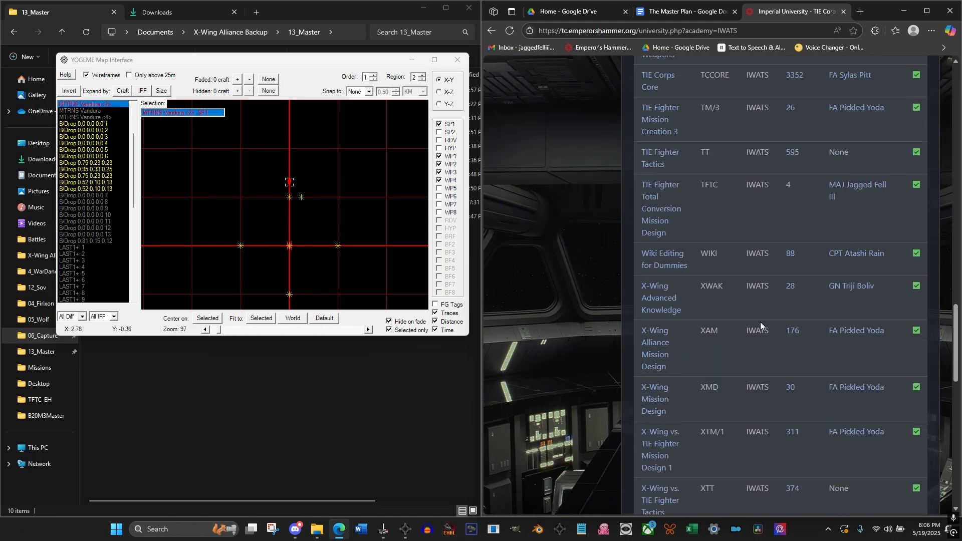
pyautogui.scroll(-6, 761, 322)
pyautogui.scroll(2, 730, 303)
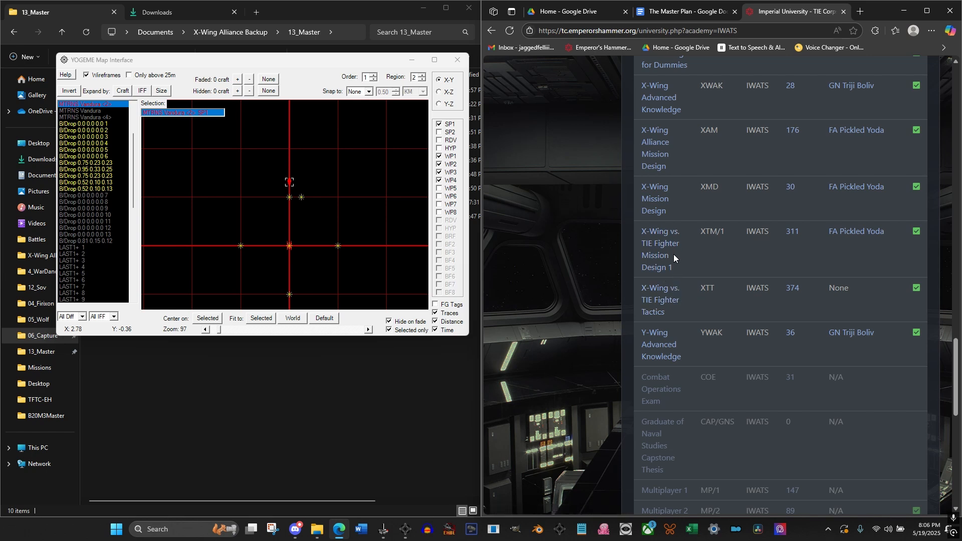
# Open the X-Wing vs. TIE Fighter Mission Design 1 course and its external course notes site
pyautogui.click(659, 258)
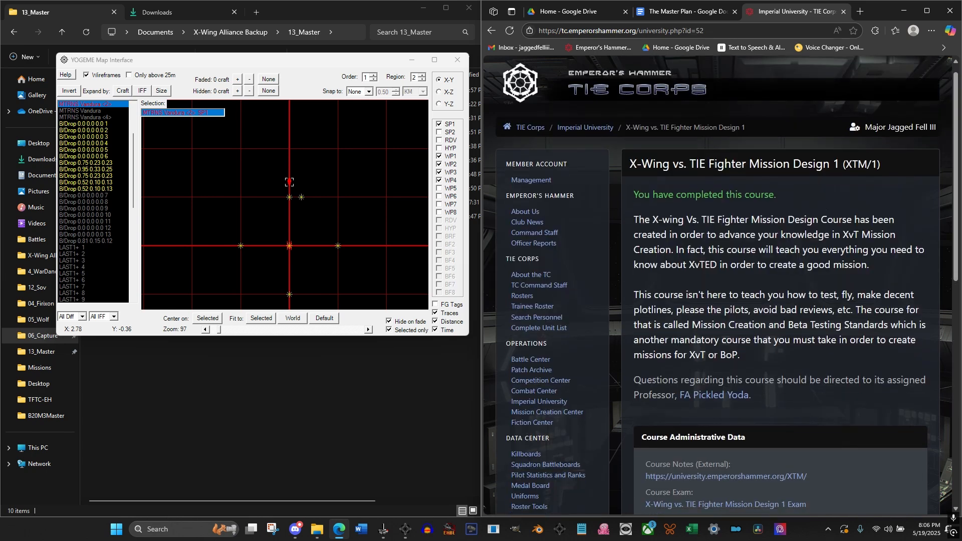
pyautogui.scroll(-5, 739, 338)
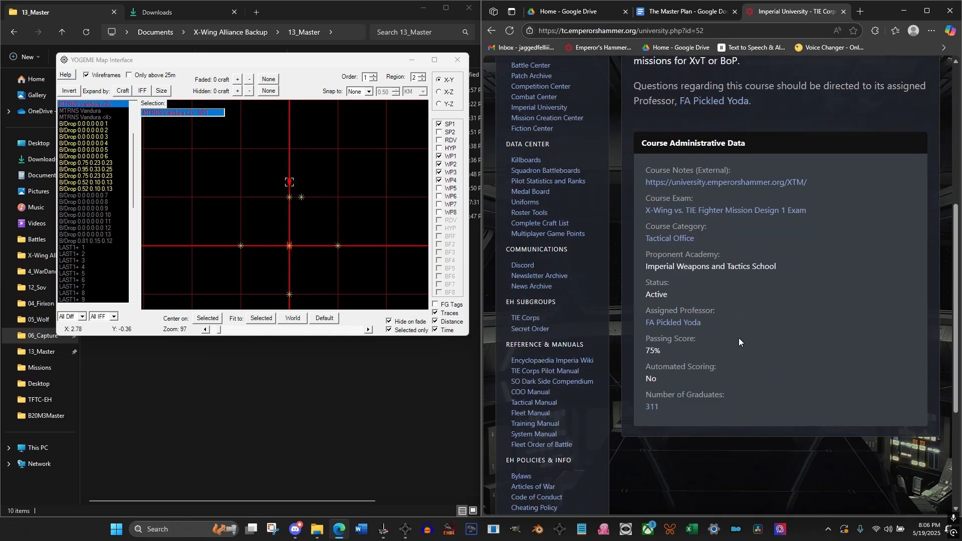
pyautogui.click(722, 183)
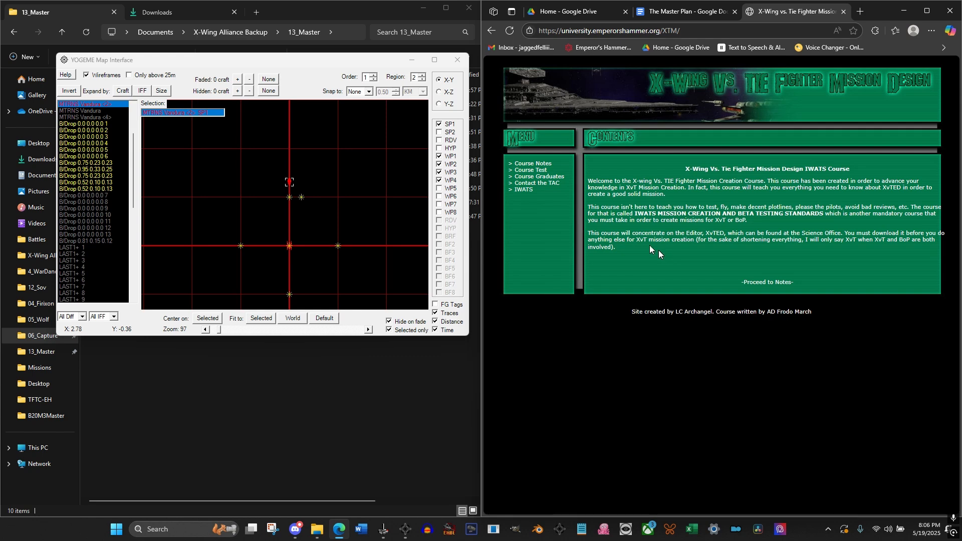
# Read the course notes' introduction and the Description and Debriefing topic, and return to the Where to Begin? outline
pyautogui.click(546, 164)
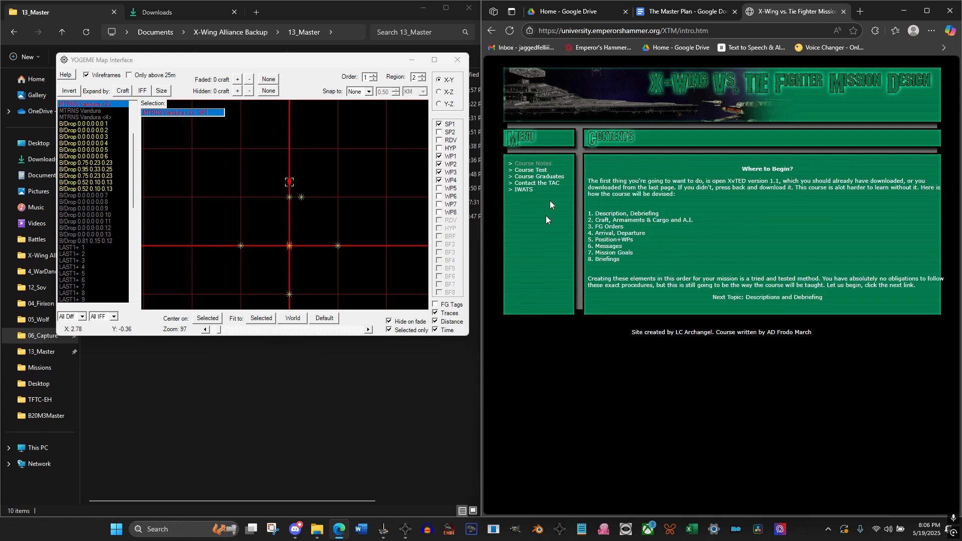
pyautogui.click(747, 296)
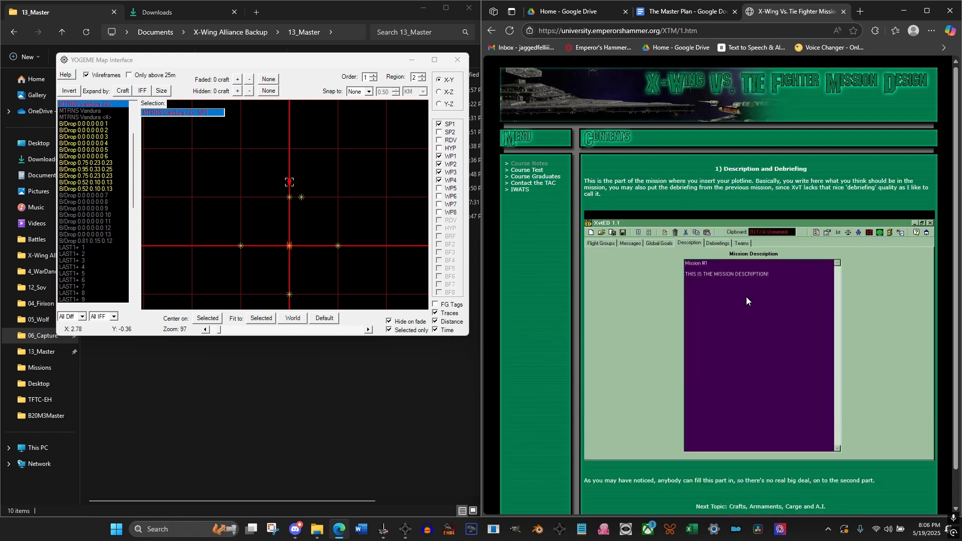
pyautogui.scroll(-1, 800, 341)
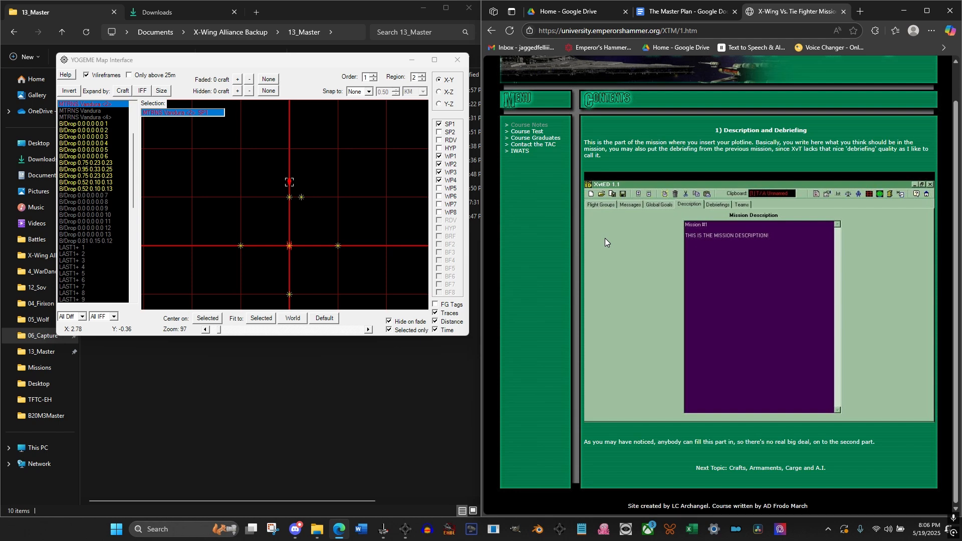
pyautogui.scroll(1, 605, 242)
pyautogui.click(530, 165)
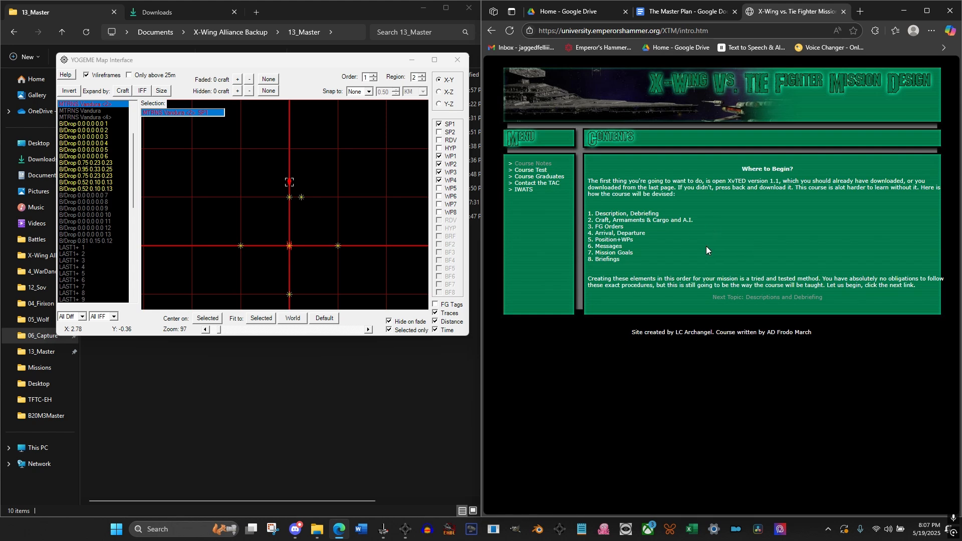
# Return to The Master Plan document, and bring the mission editor with 1b20m3Master.tie back to the front
pyautogui.click(697, 14)
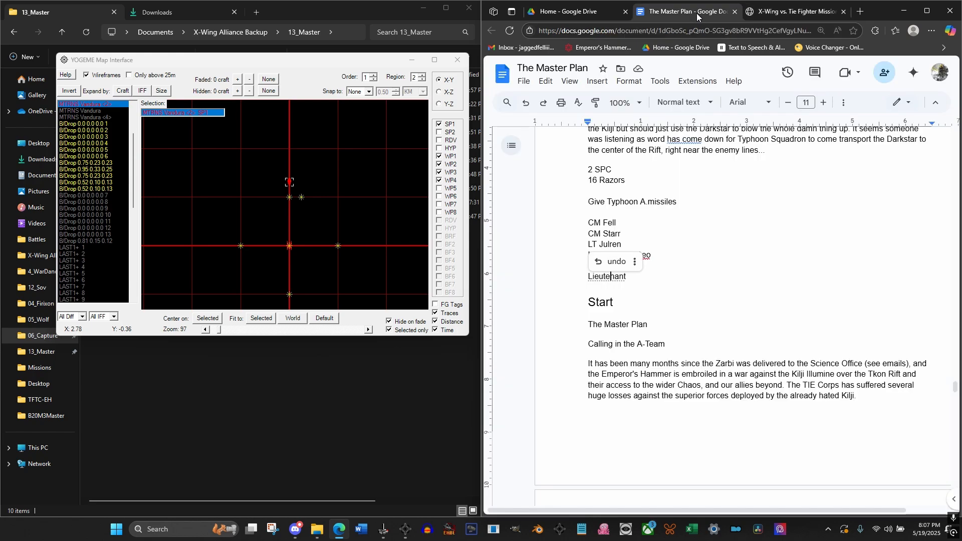
pyautogui.moveTo(405, 529)
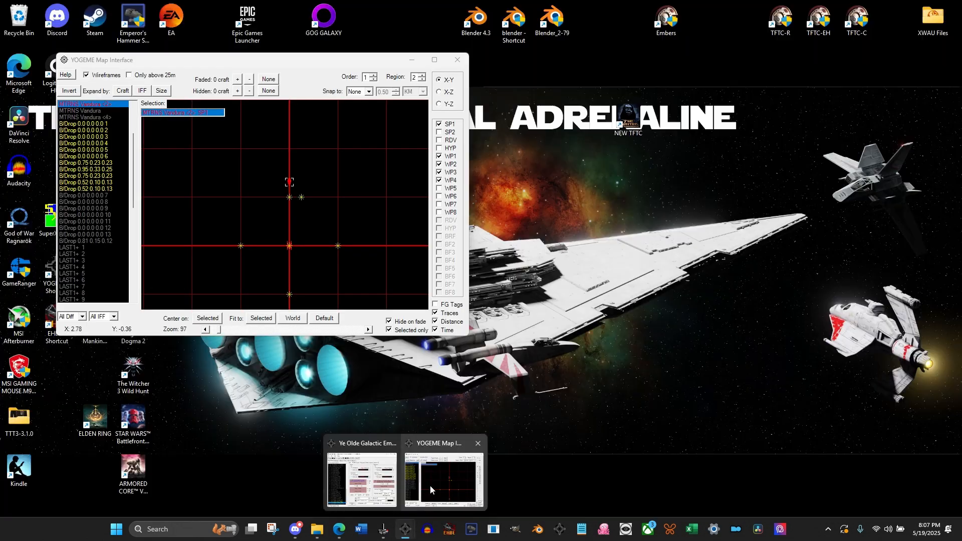
pyautogui.click(430, 486)
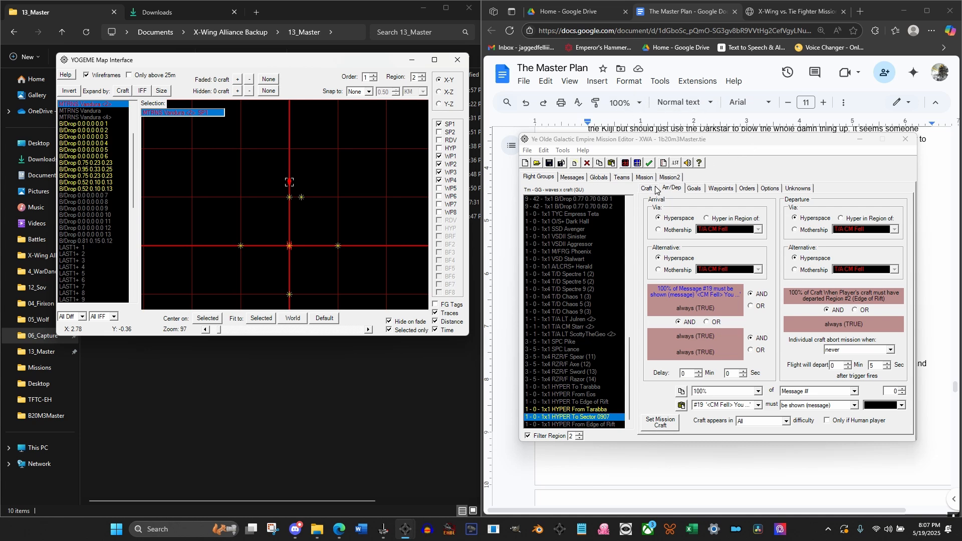
pyautogui.click(735, 144)
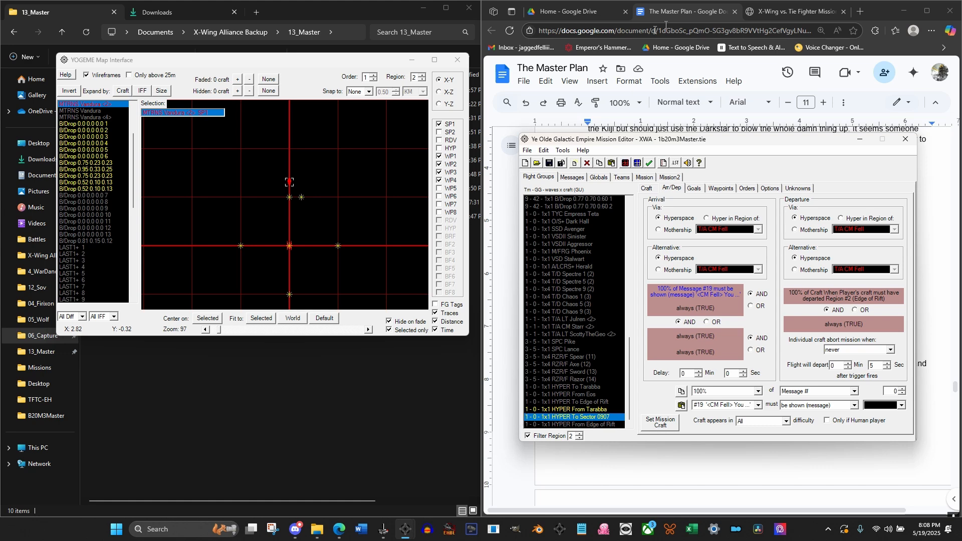
# Reopen the Emperor's Hammer site in the course notes' browser tab, and open the X-Wing vs. TIE Fighter list in the Patch Archive
pyautogui.click(790, 10)
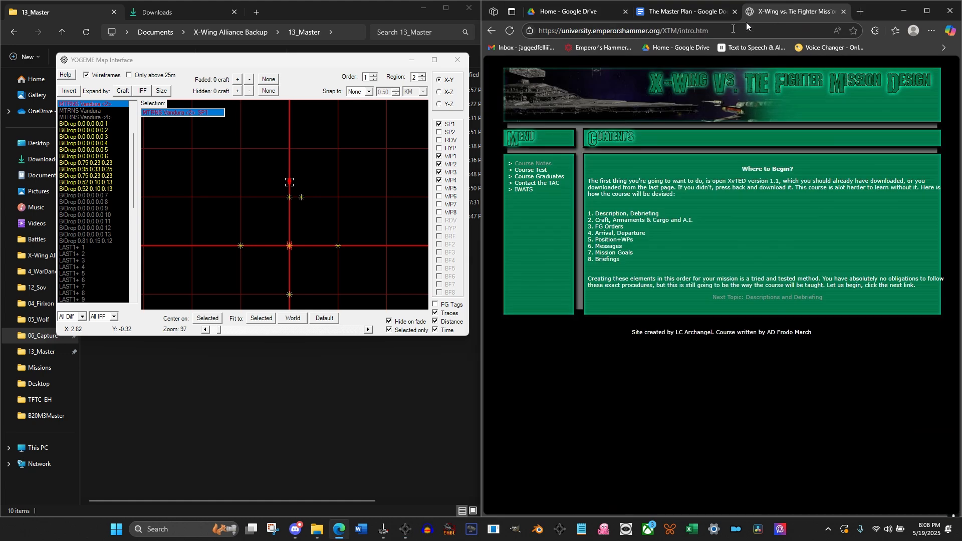
pyautogui.click(588, 47)
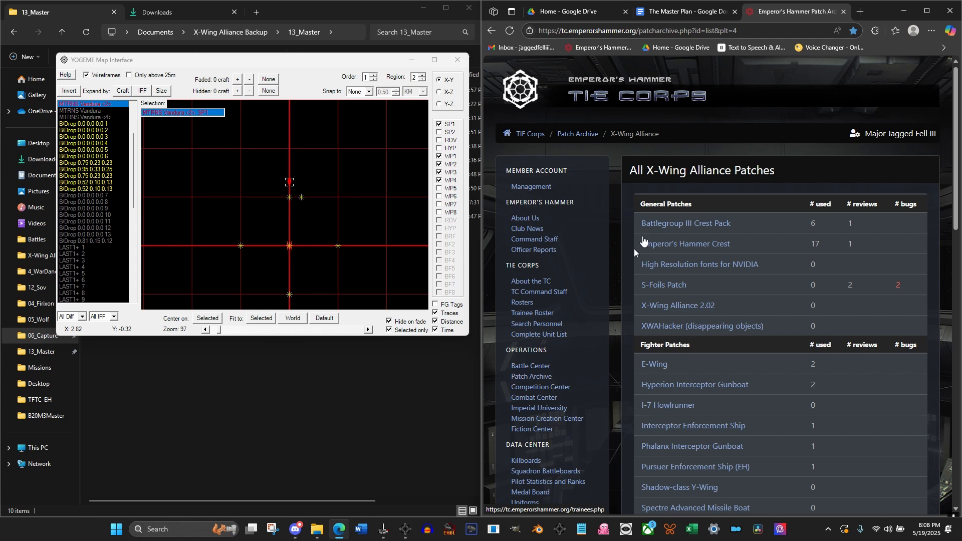
pyautogui.click(576, 135)
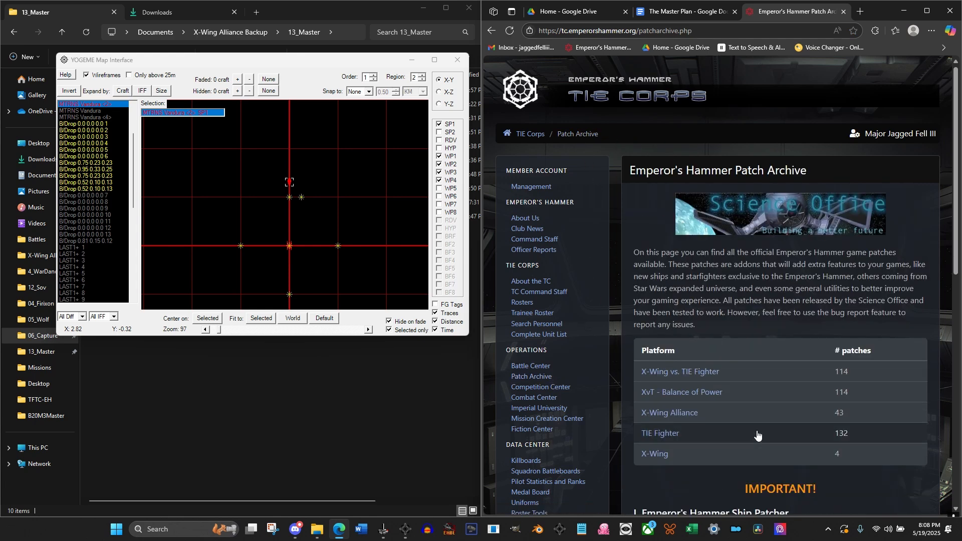
pyautogui.click(695, 371)
pyautogui.scroll(-20, 695, 377)
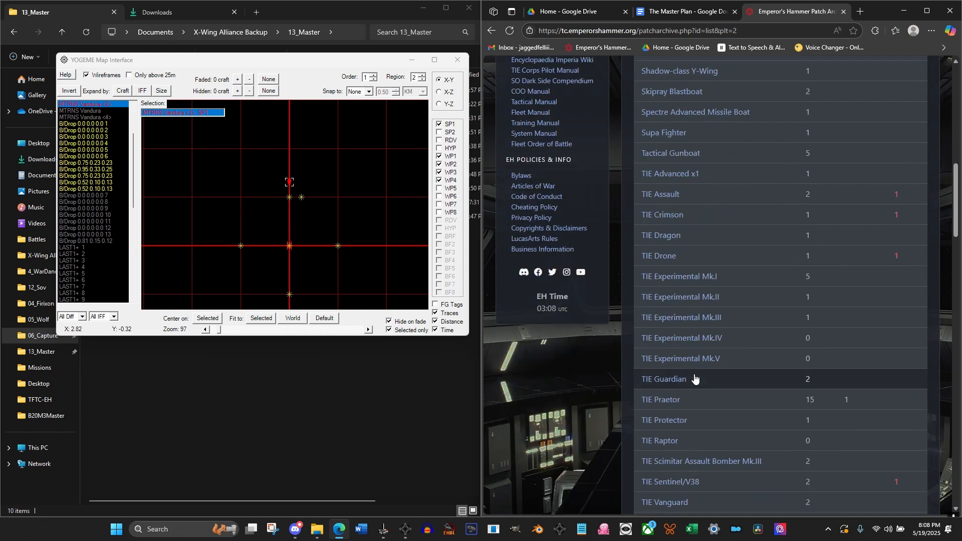
pyautogui.scroll(16, 694, 378)
pyautogui.scroll(3, 694, 377)
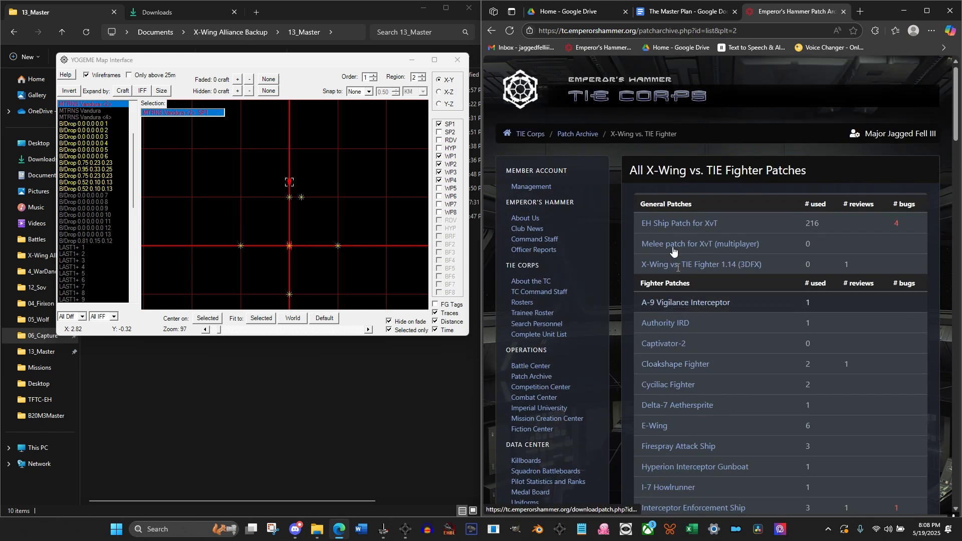
pyautogui.click(591, 142)
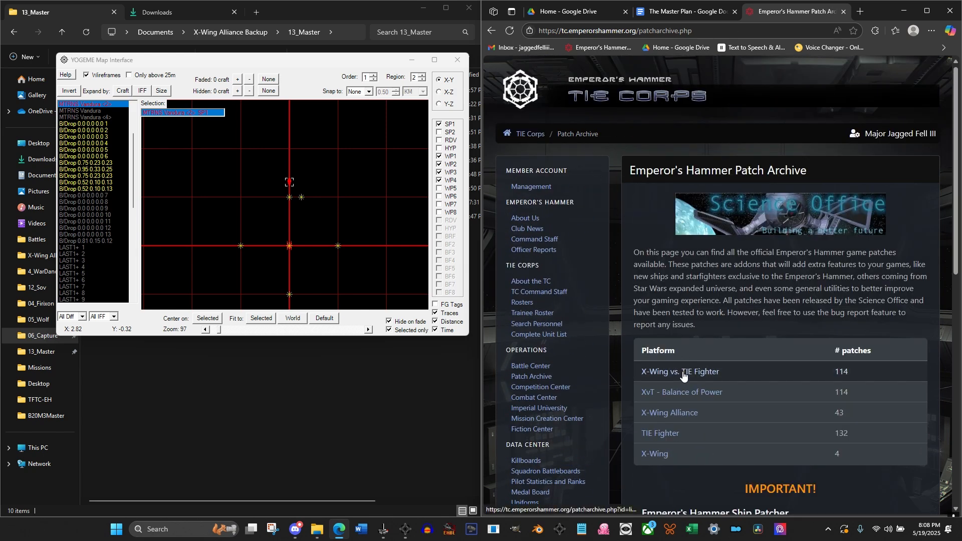
pyautogui.click(684, 372)
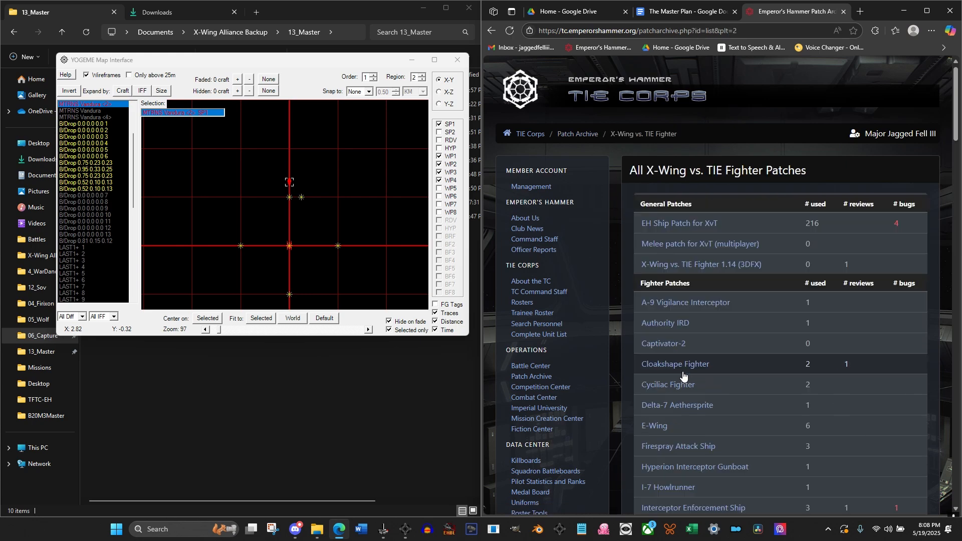
# Examine the X-Wing vs. TIE Fighter patch list across the fighter, transport, freighter, capship and platform categories
pyautogui.scroll(-20, 729, 373)
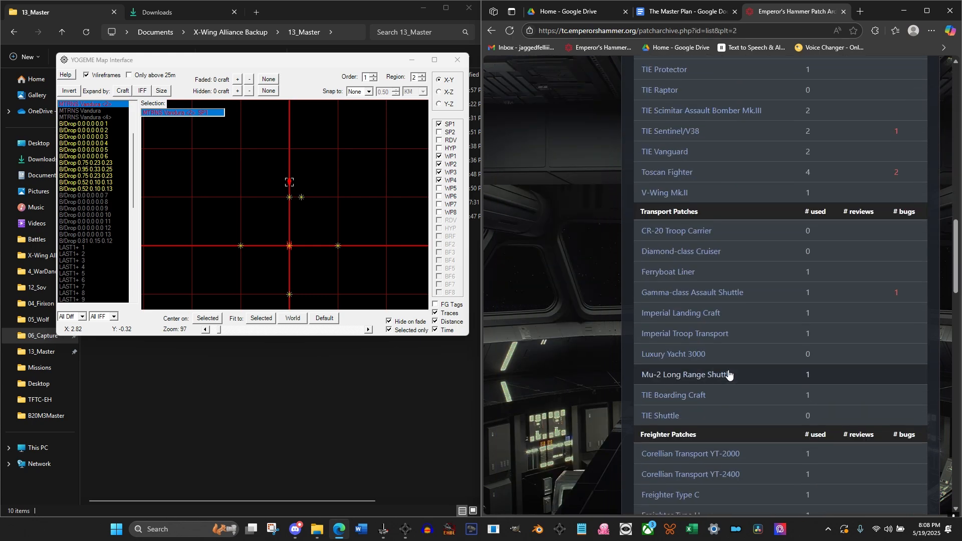
pyautogui.scroll(-15, 729, 373)
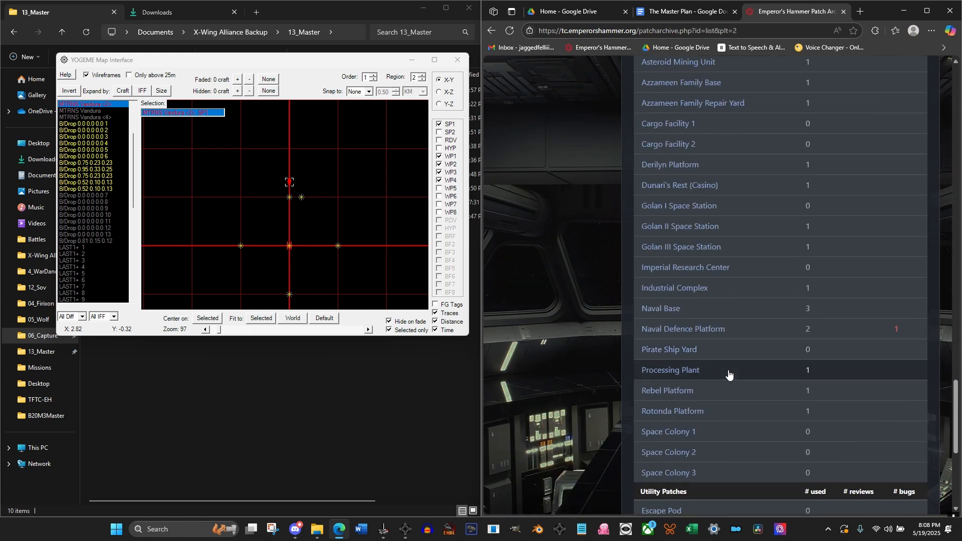
pyautogui.scroll(12, 729, 373)
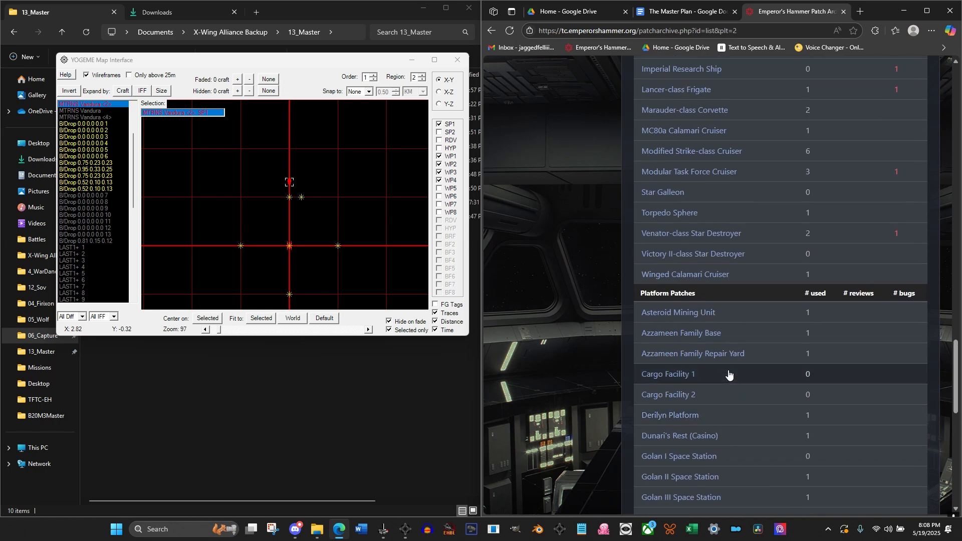
pyautogui.scroll(3, 729, 375)
pyautogui.scroll(10, 729, 374)
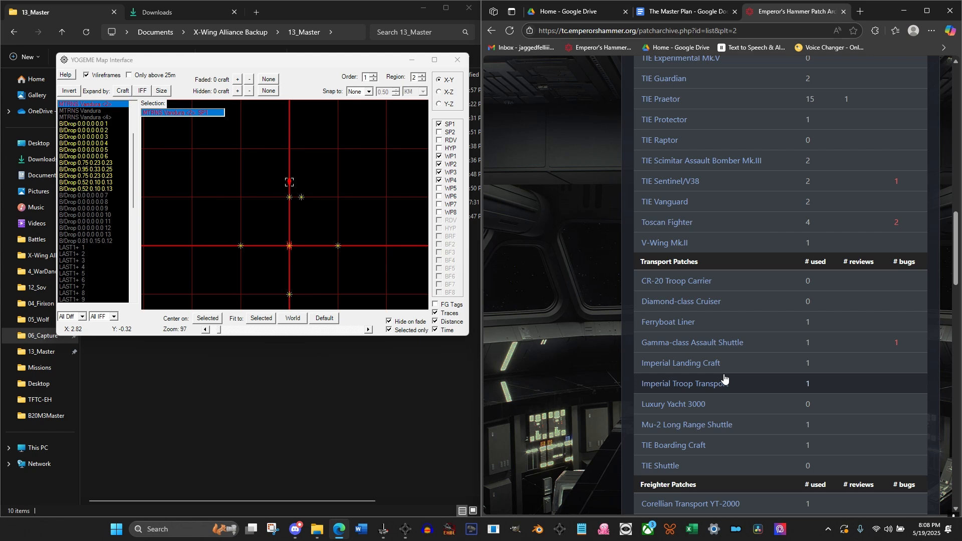
pyautogui.scroll(12, 724, 379)
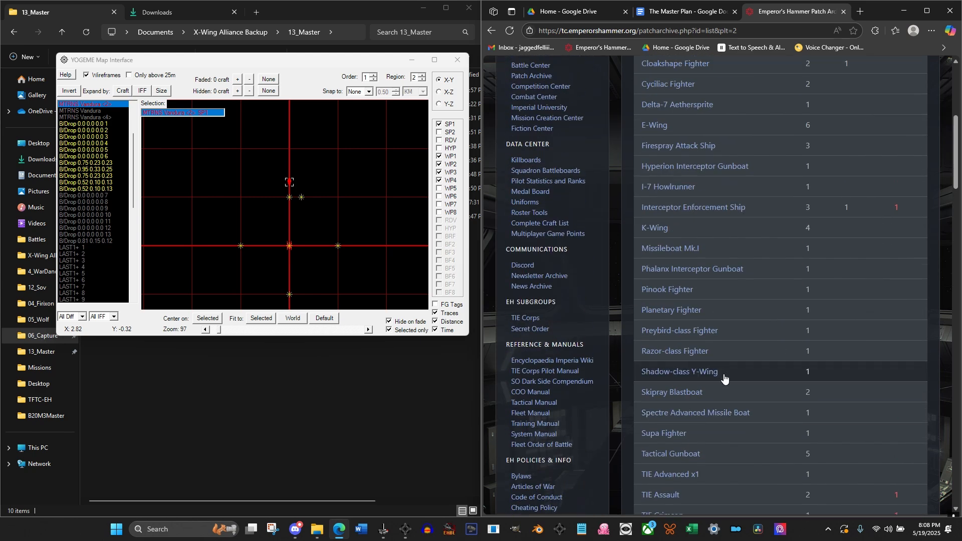
pyautogui.scroll(5, 724, 377)
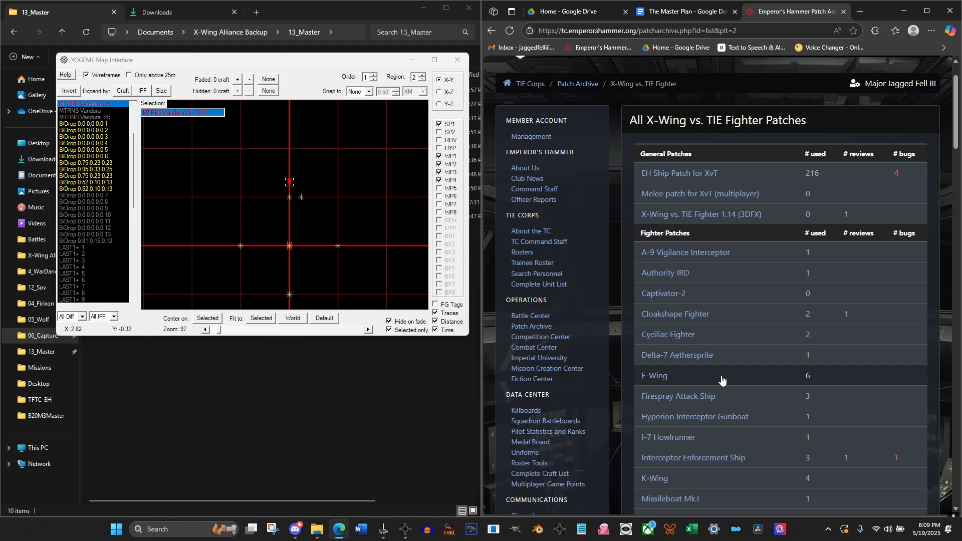
pyautogui.scroll(-4, 721, 380)
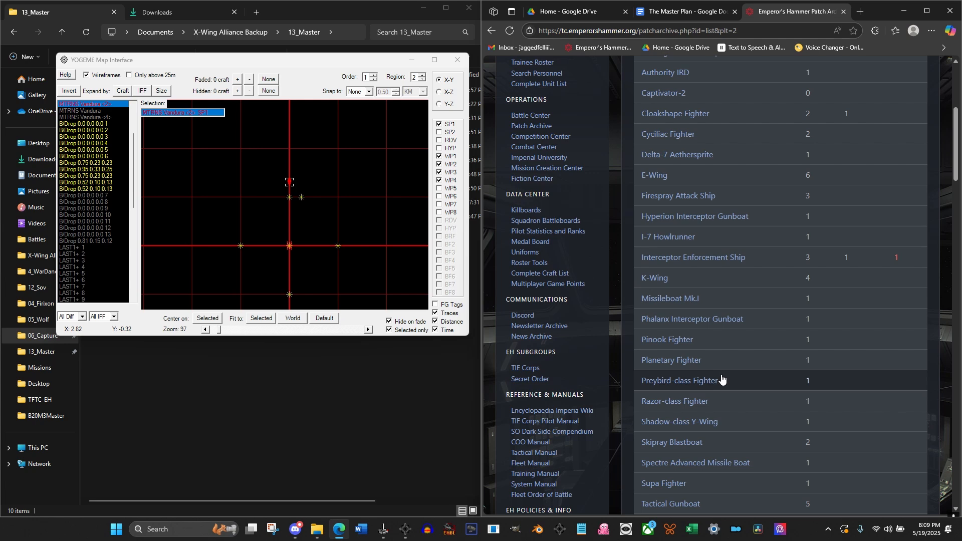
pyautogui.scroll(-5, 721, 379)
pyautogui.scroll(-5, 722, 380)
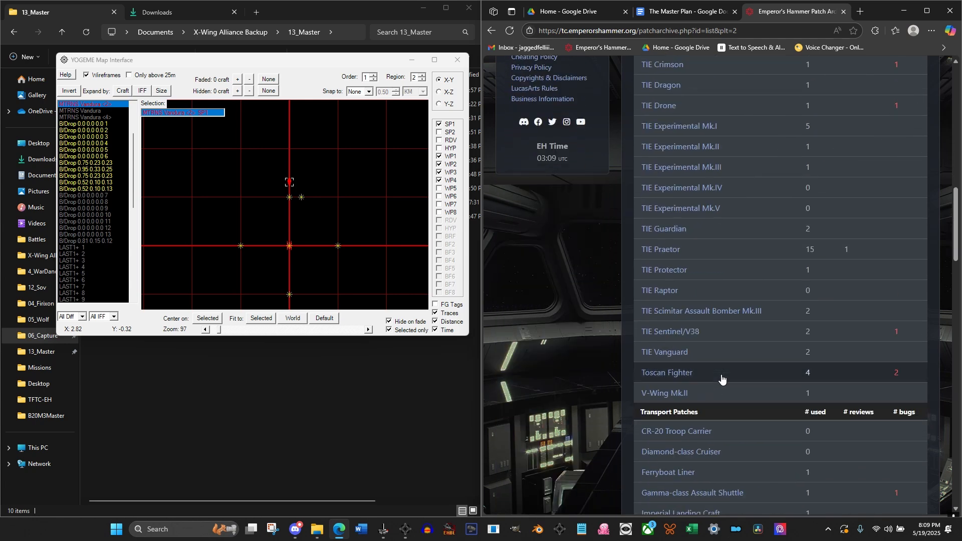
pyautogui.scroll(-15, 722, 380)
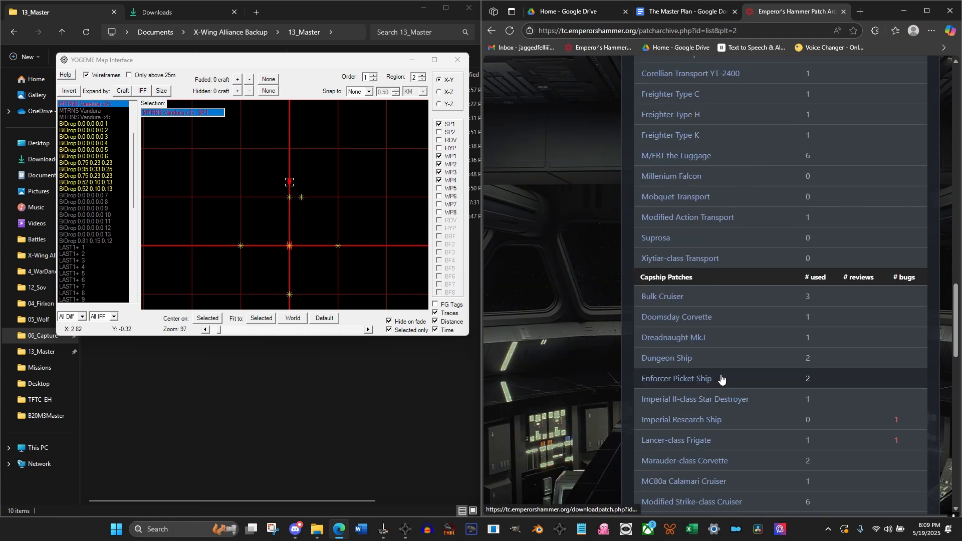
pyautogui.scroll(20, 721, 379)
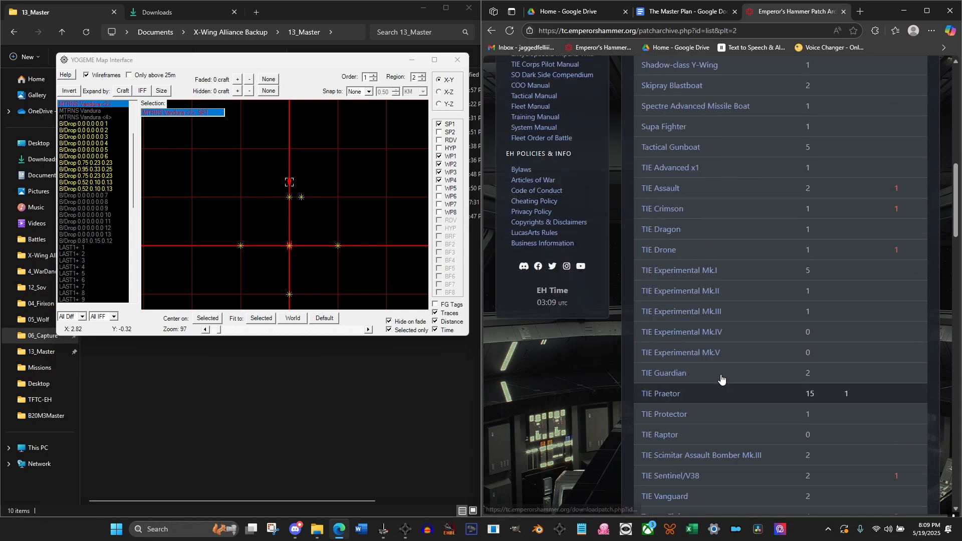
pyautogui.scroll(4, 722, 380)
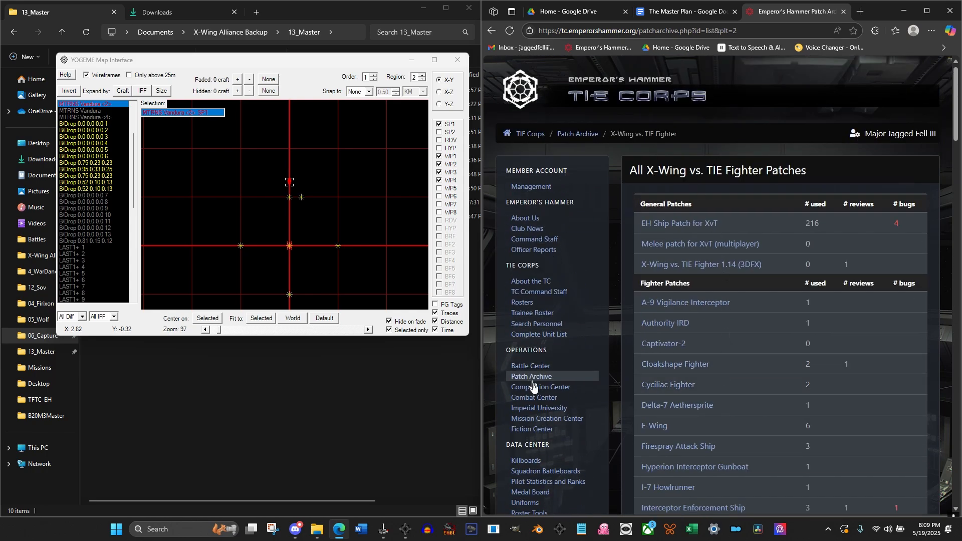
# Open the Imperial University and look through its active and inactive course lists for the OPTing course
pyautogui.click(548, 411)
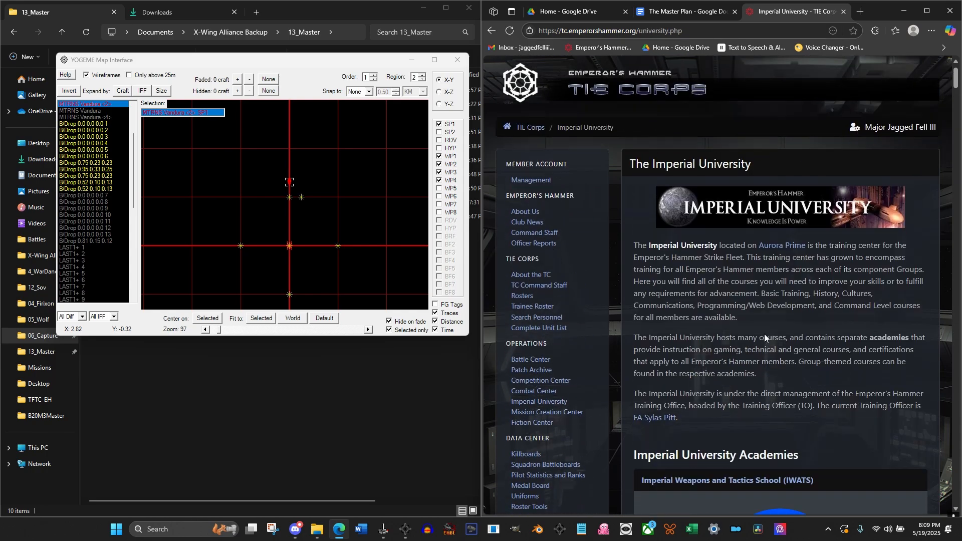
pyautogui.scroll(-10, 764, 333)
pyautogui.scroll(-20, 765, 335)
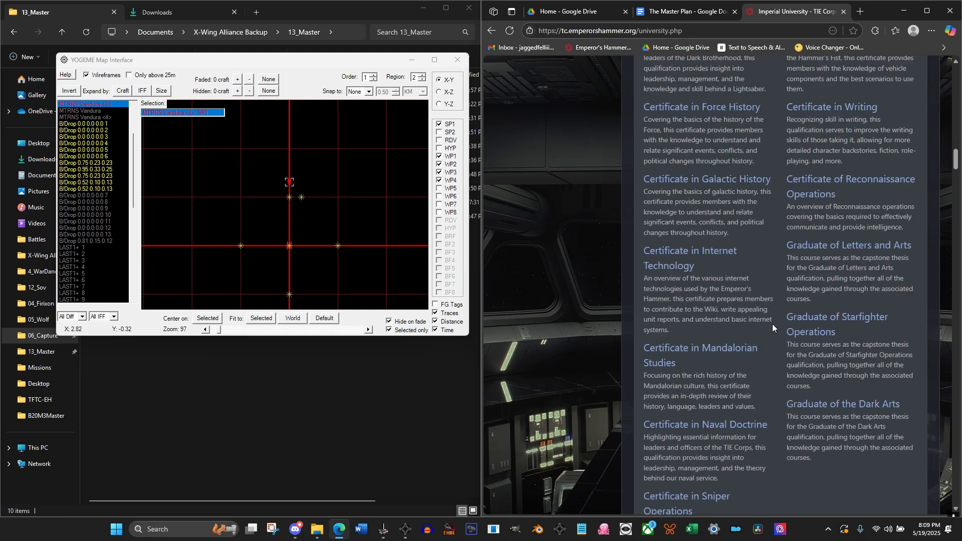
pyautogui.scroll(-20, 776, 332)
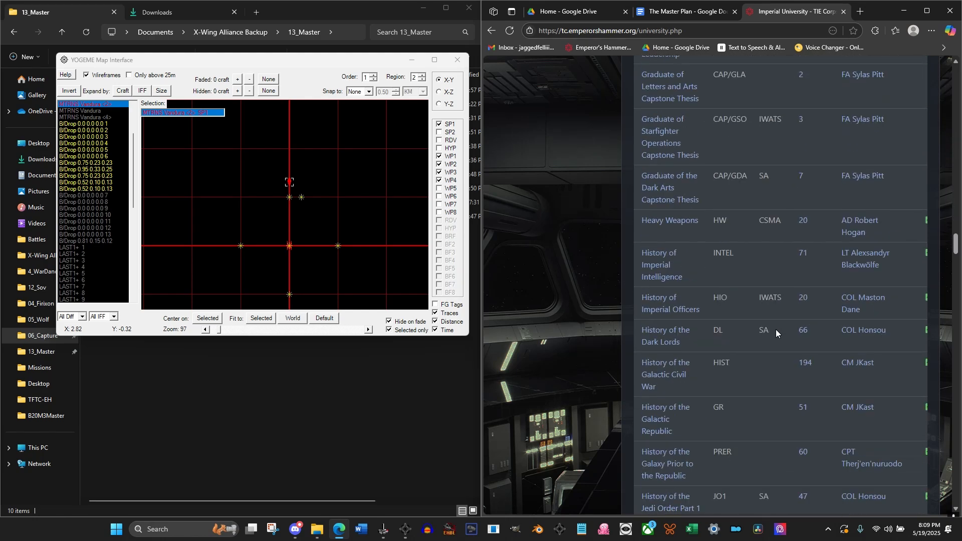
pyautogui.scroll(-20, 775, 331)
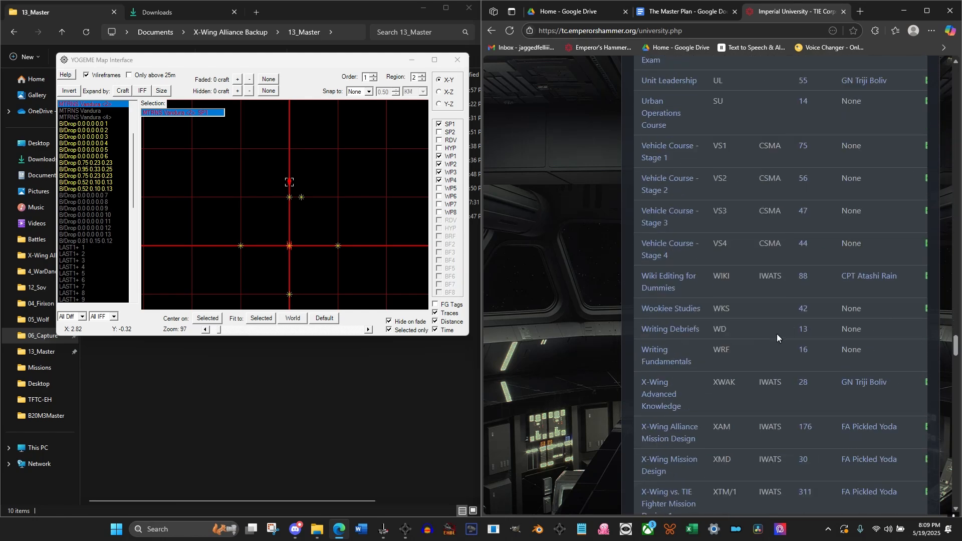
pyautogui.middleClick(777, 334)
pyautogui.scroll(-20, 752, 367)
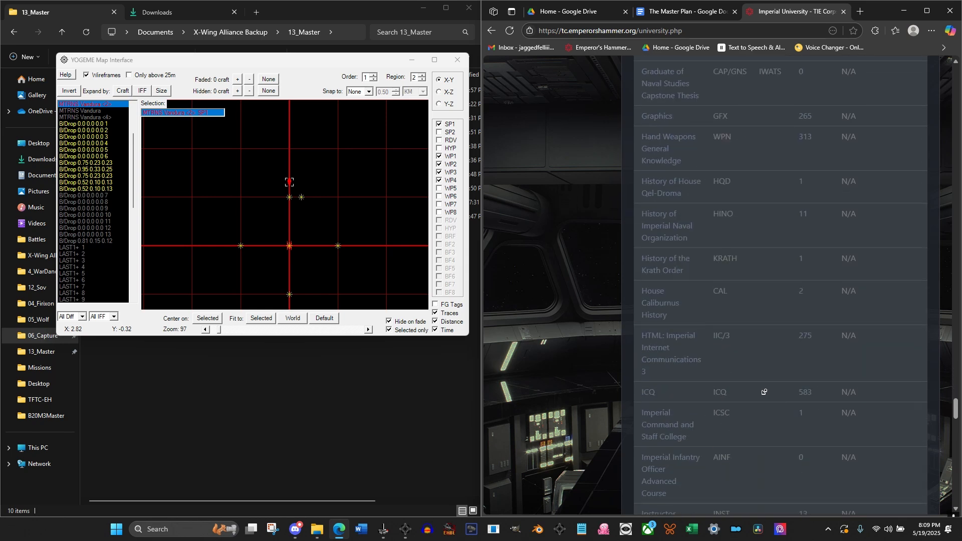
pyautogui.middleClick(765, 382)
pyautogui.scroll(-6, 766, 320)
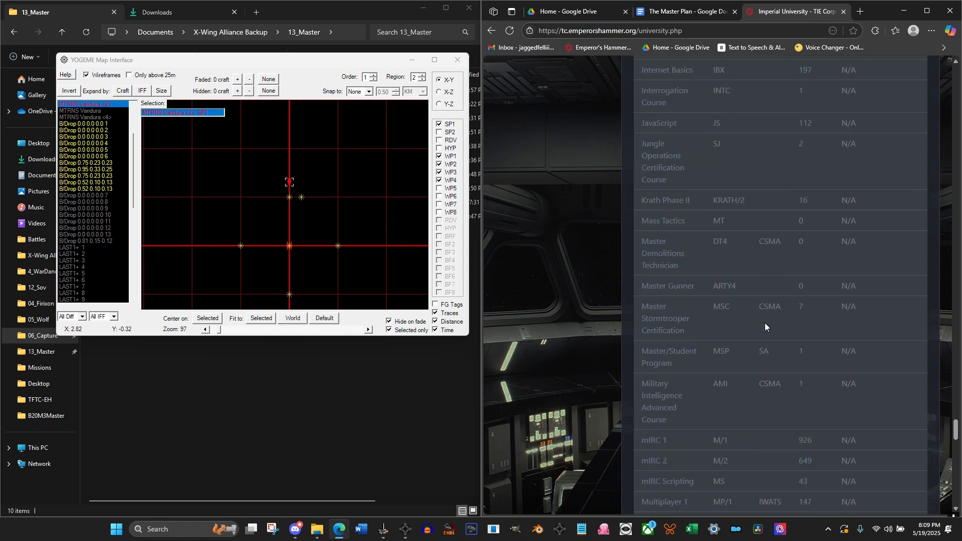
pyautogui.scroll(-7, 760, 336)
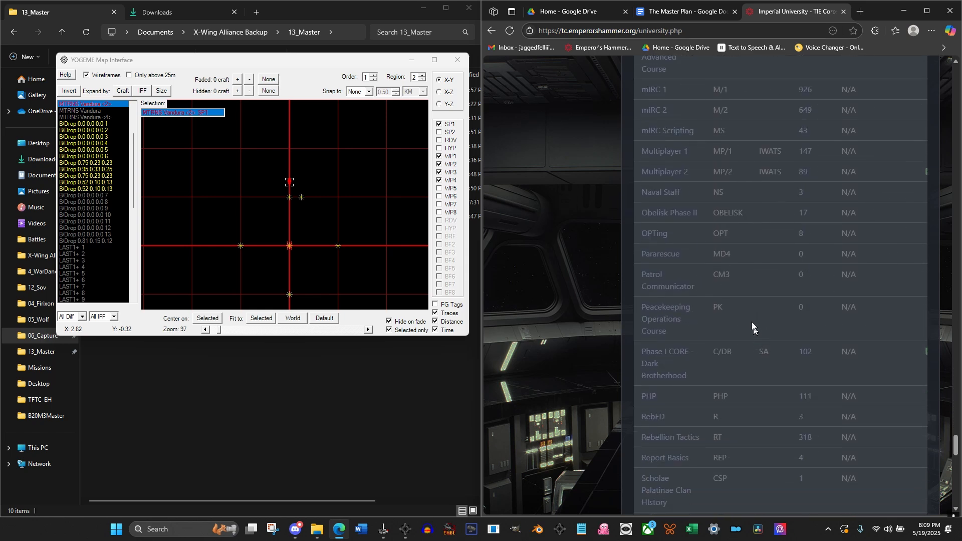
# Open the inactive OPTing course, follow its external course notes link, and go to the notes' Introduction
pyautogui.click(654, 233)
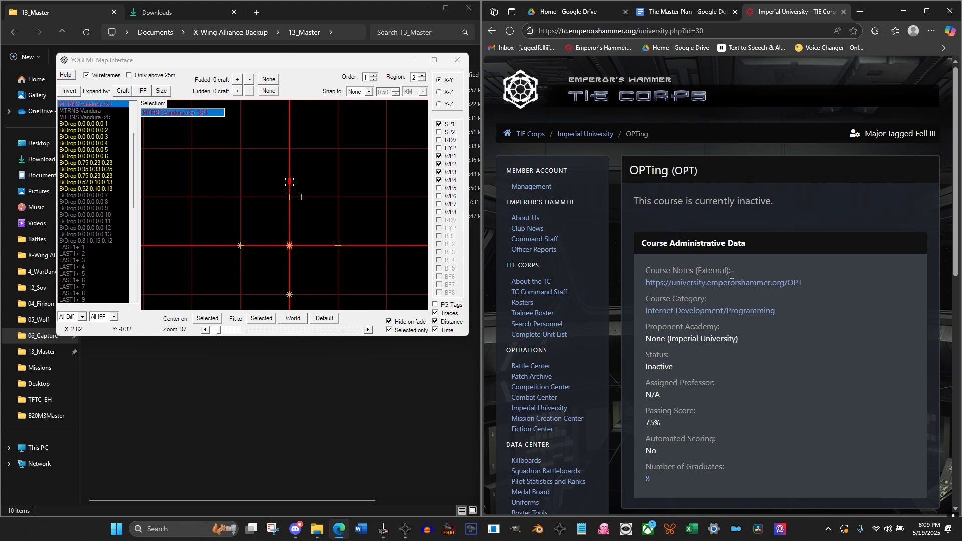
pyautogui.click(787, 288)
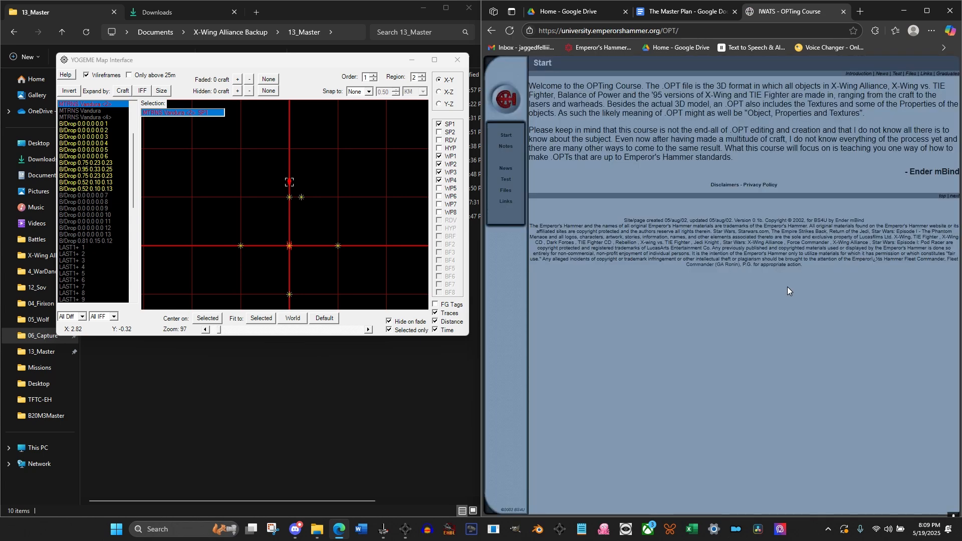
pyautogui.click(506, 146)
# Read the OPTing notes' Introduction, covering the What to OPT?, Why OPT? and How to start OPTing? topics
pyautogui.scroll(-5, 749, 289)
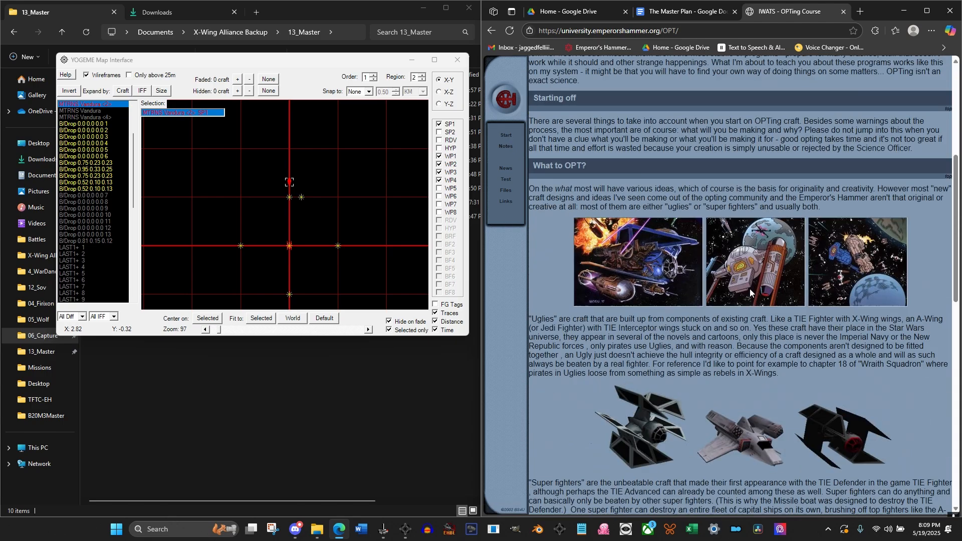
pyautogui.scroll(-9, 749, 289)
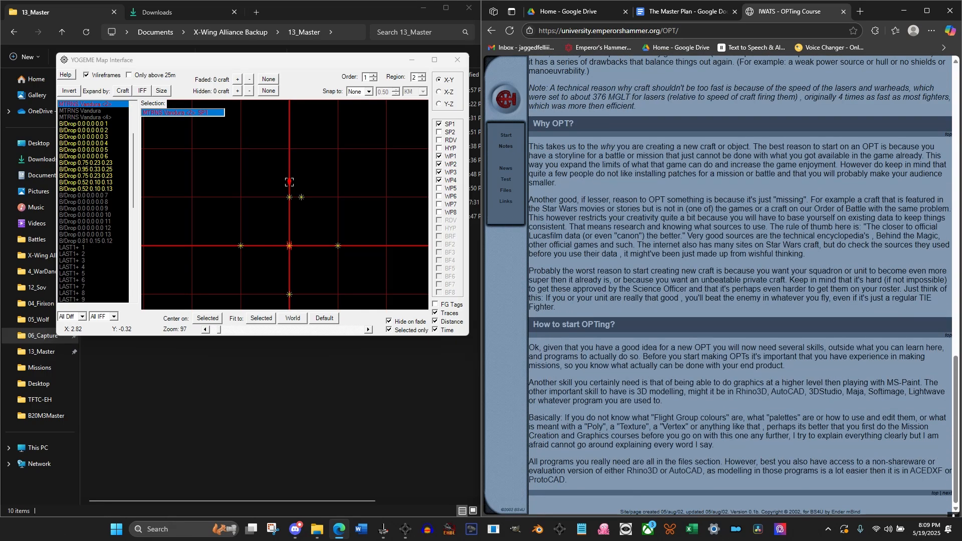
pyautogui.scroll(14, 752, 357)
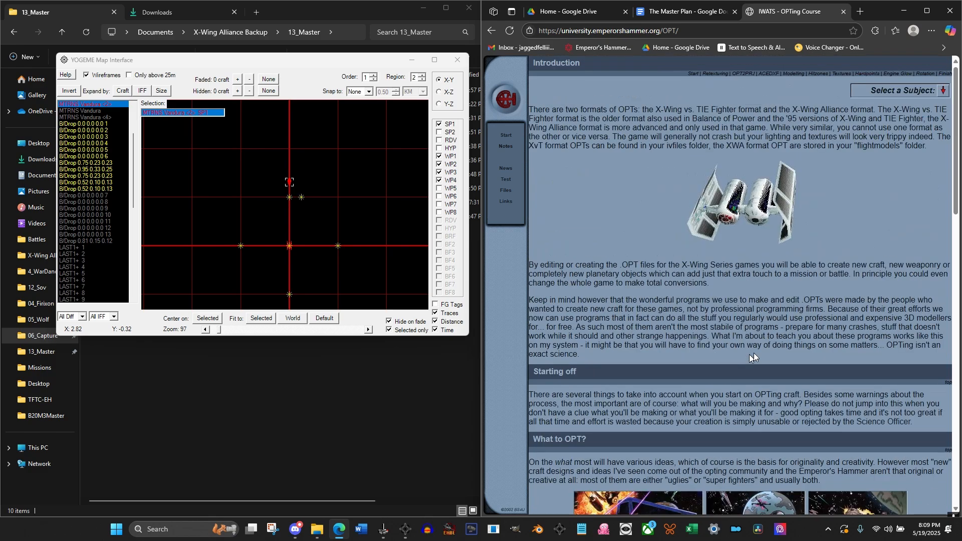
pyautogui.click(943, 93)
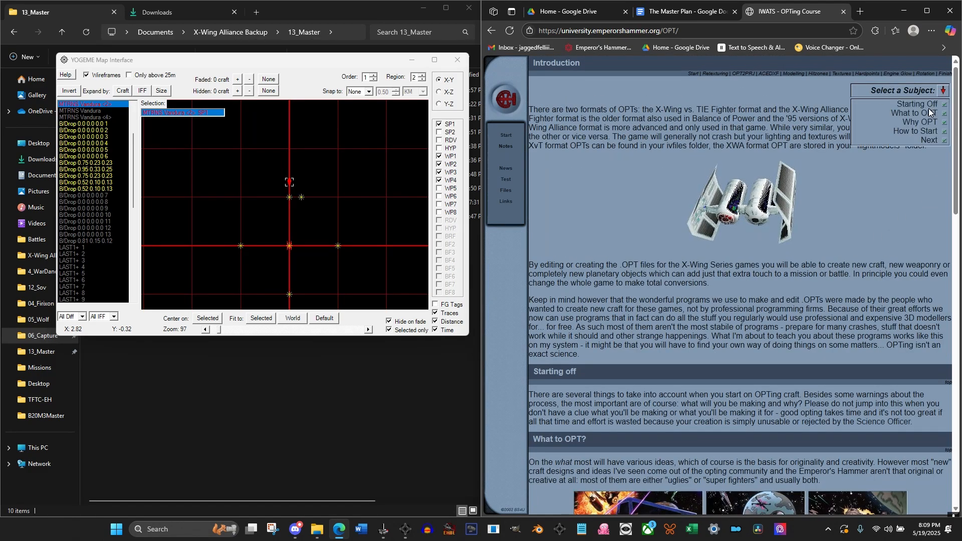
pyautogui.click(926, 114)
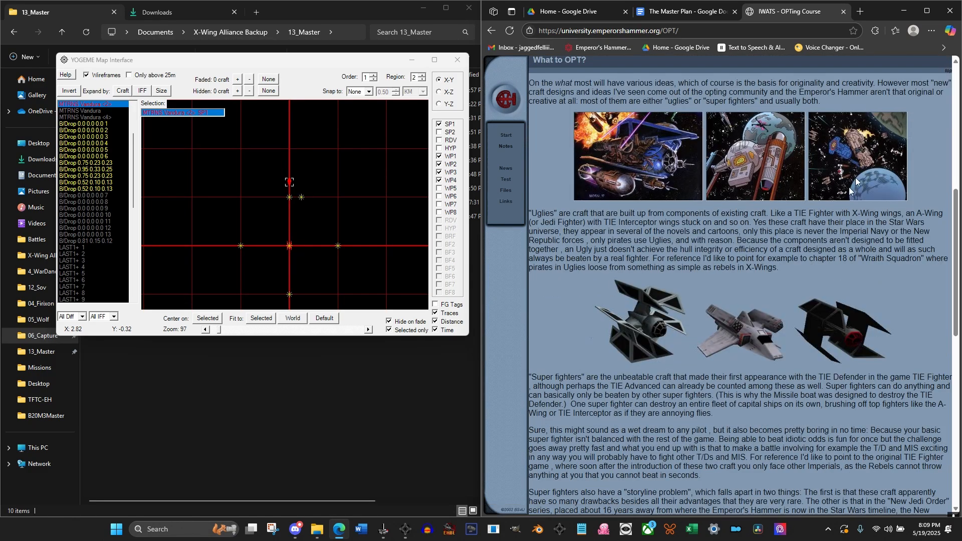
pyautogui.scroll(6, 837, 225)
pyautogui.scroll(-15, 818, 264)
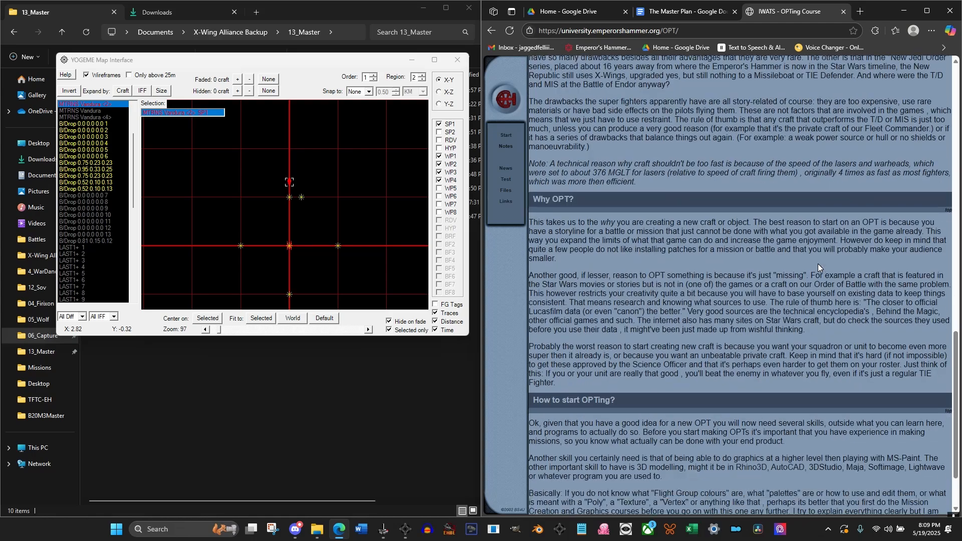
pyautogui.scroll(15, 817, 264)
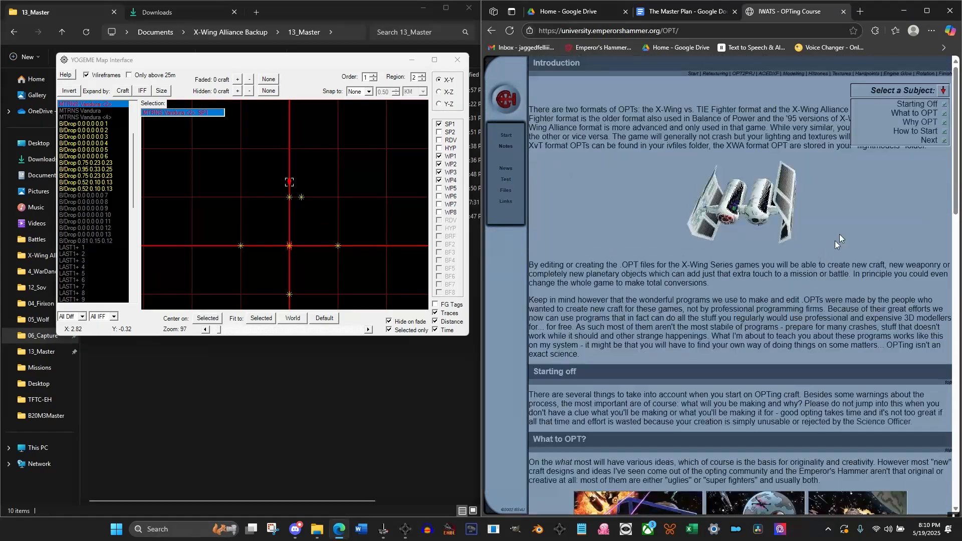
pyautogui.click(917, 131)
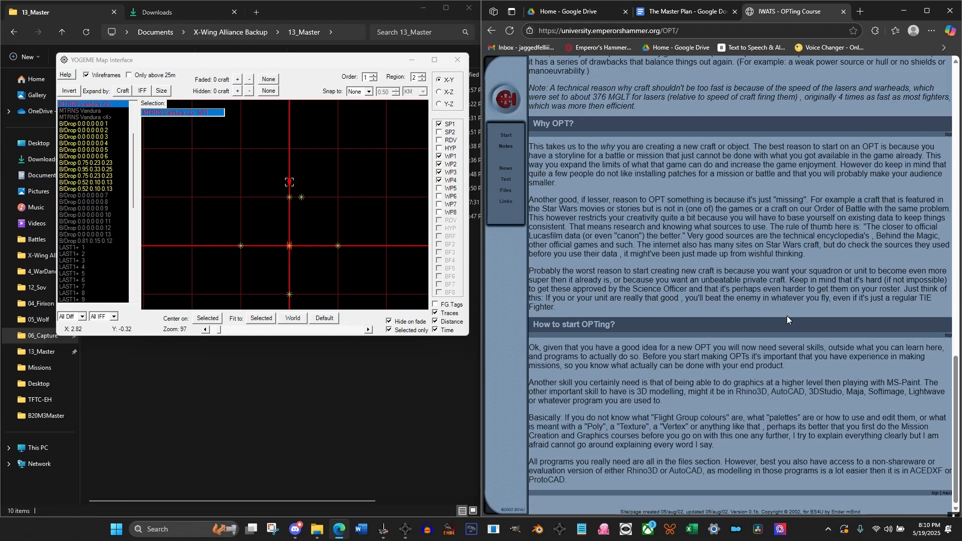
pyautogui.scroll(10, 787, 320)
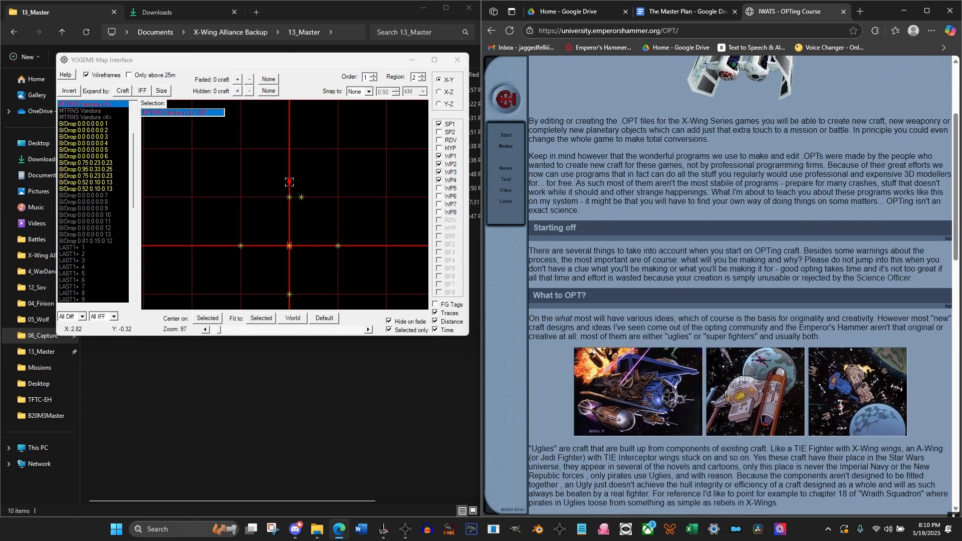
pyautogui.scroll(3, 804, 300)
# Open the Retexturing Craft chapter of the OPTing notes and read its instructions for using XTR
pyautogui.click(933, 142)
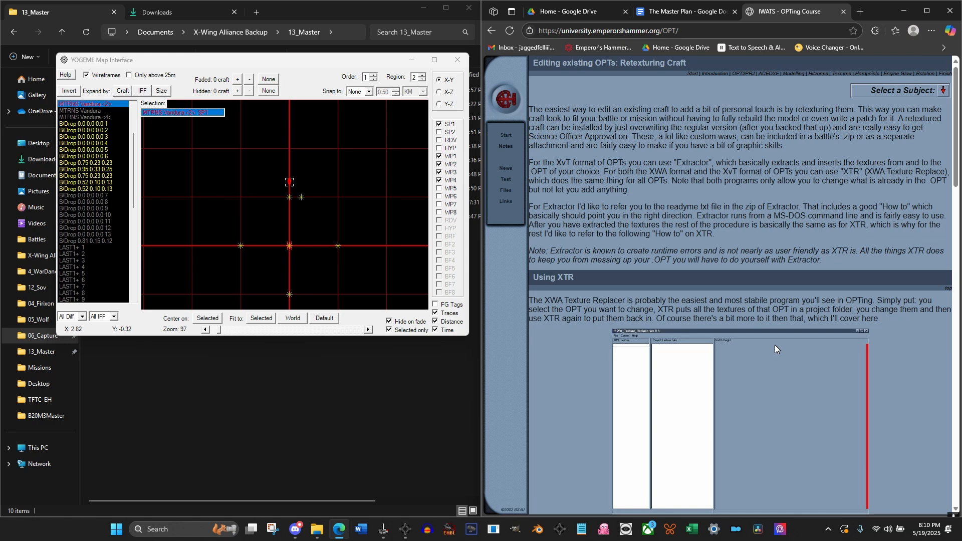
pyautogui.scroll(-8, 729, 361)
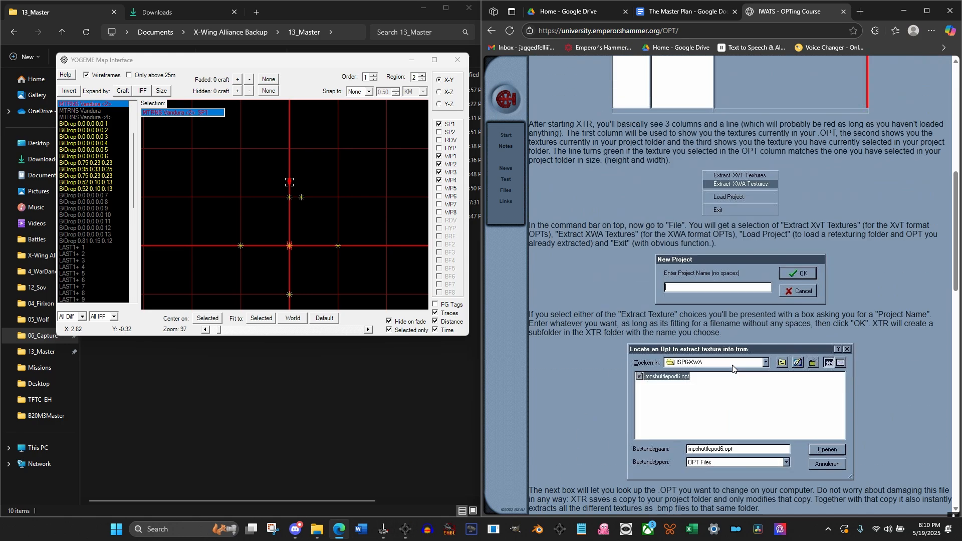
pyautogui.scroll(-15, 732, 369)
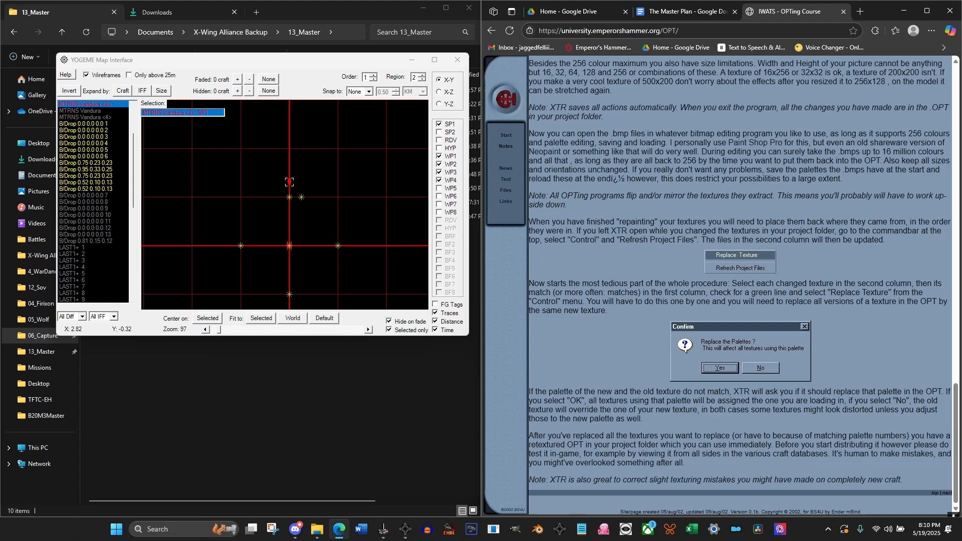
pyautogui.scroll(12, 650, 244)
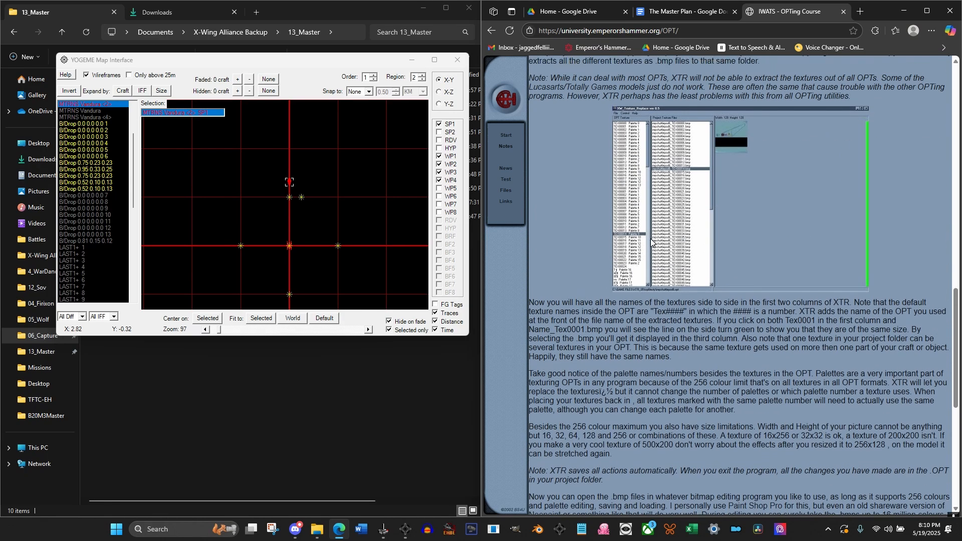
pyautogui.scroll(10, 650, 243)
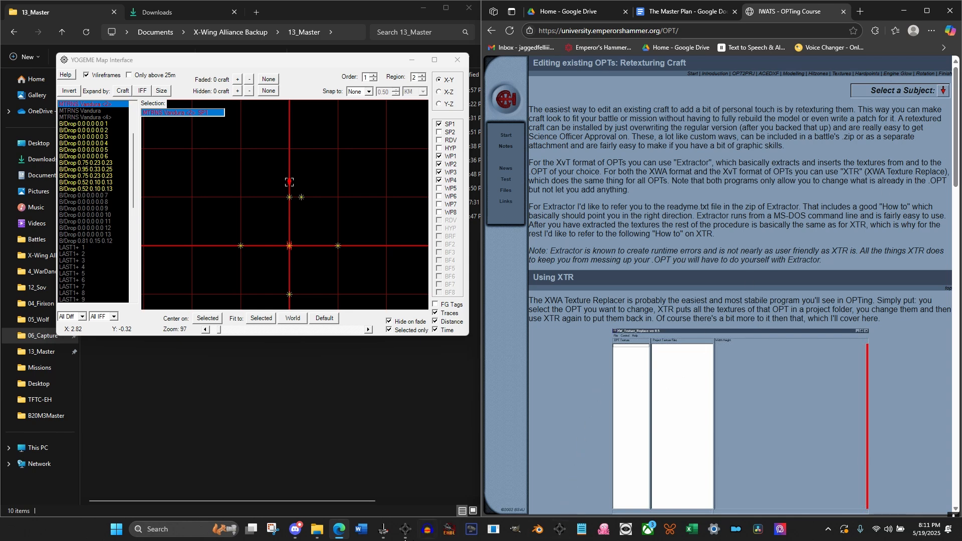
# Switch back to the mission editor and set Start Point 1 Y of the HYPER To Sector 0907 buoy to 2
pyautogui.moveTo(404, 530)
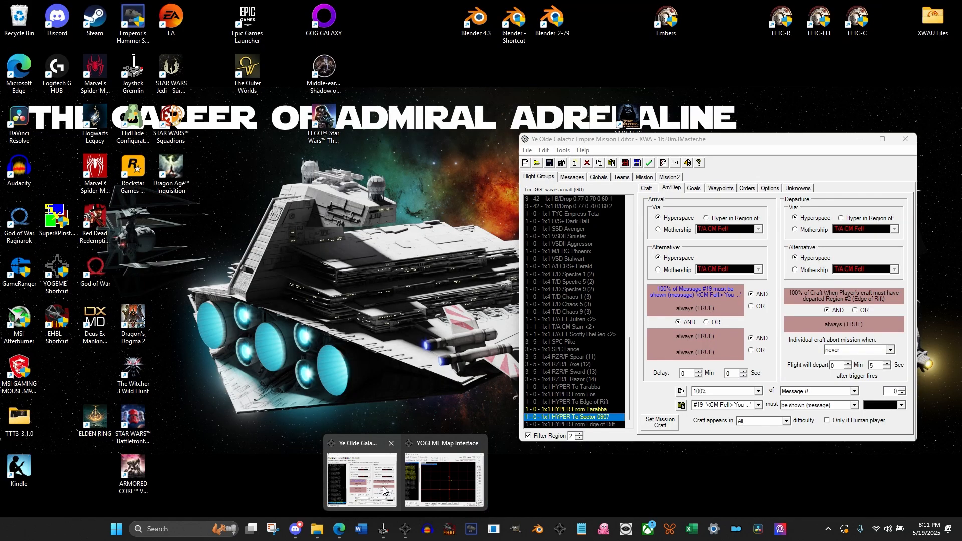
pyautogui.click(383, 489)
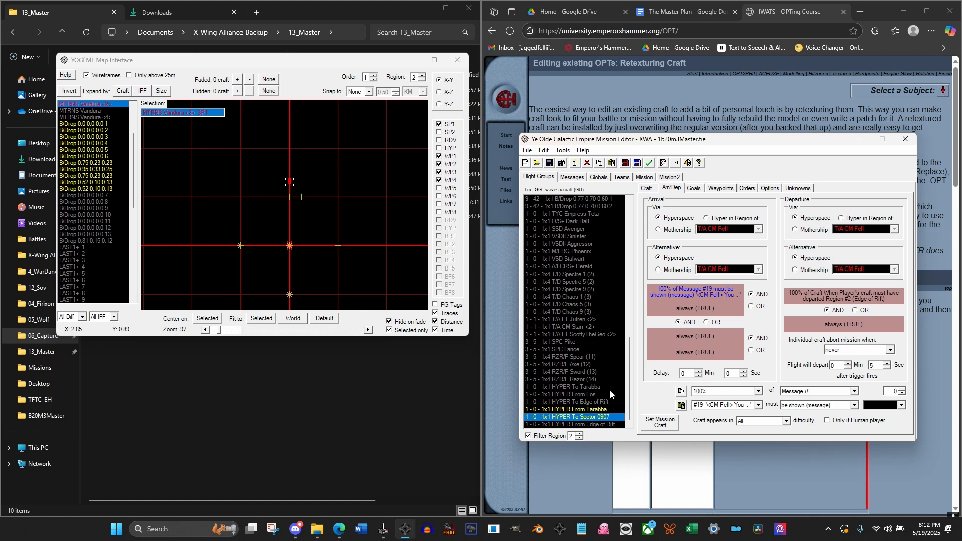
pyautogui.click(729, 188)
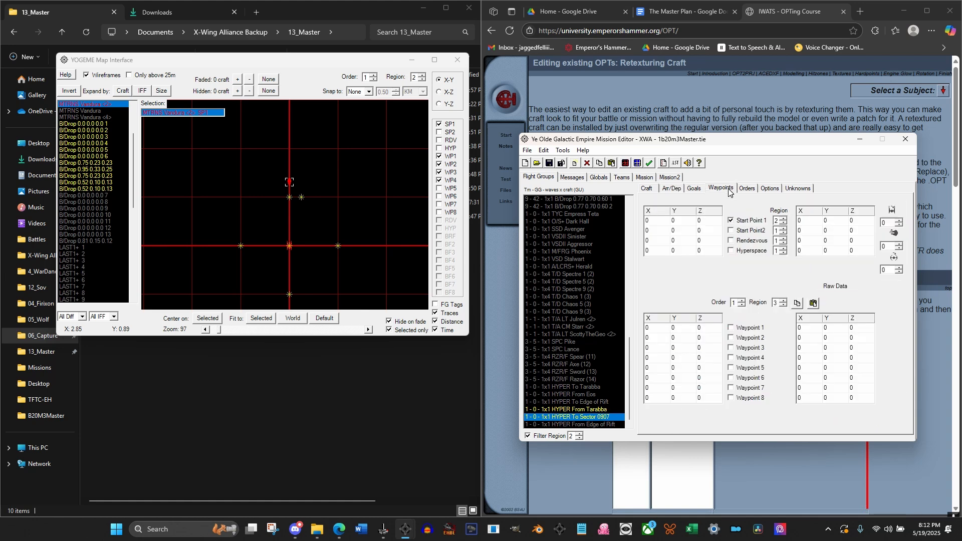
pyautogui.click(679, 220)
pyautogui.write('2')
pyautogui.press('Return')
# Close the mission map and reopen it to refresh the craft positions, showing region 2
pyautogui.click(312, 125)
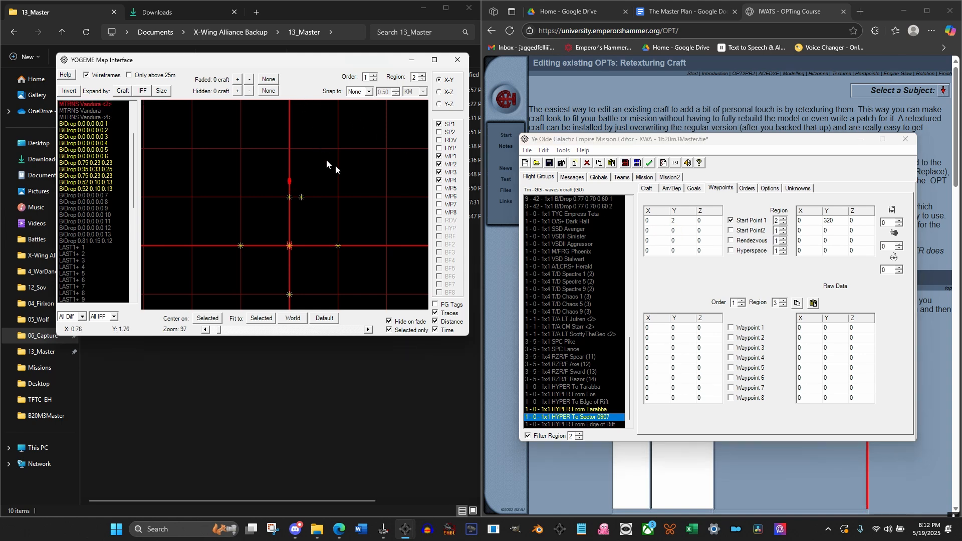
pyautogui.click(593, 401)
pyautogui.click(592, 416)
pyautogui.scroll(-3, 276, 203)
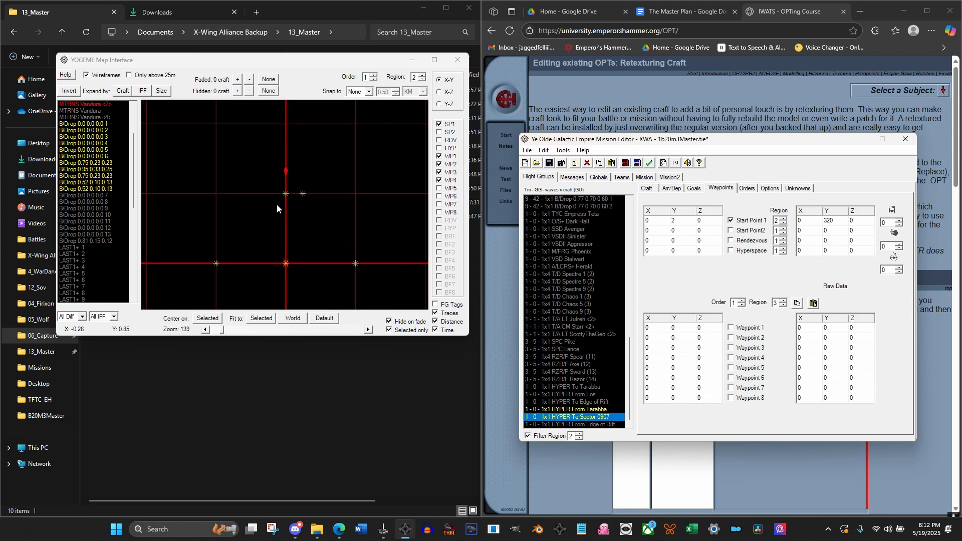
pyautogui.moveTo(309, 170); pyautogui.dragTo(289, 204)
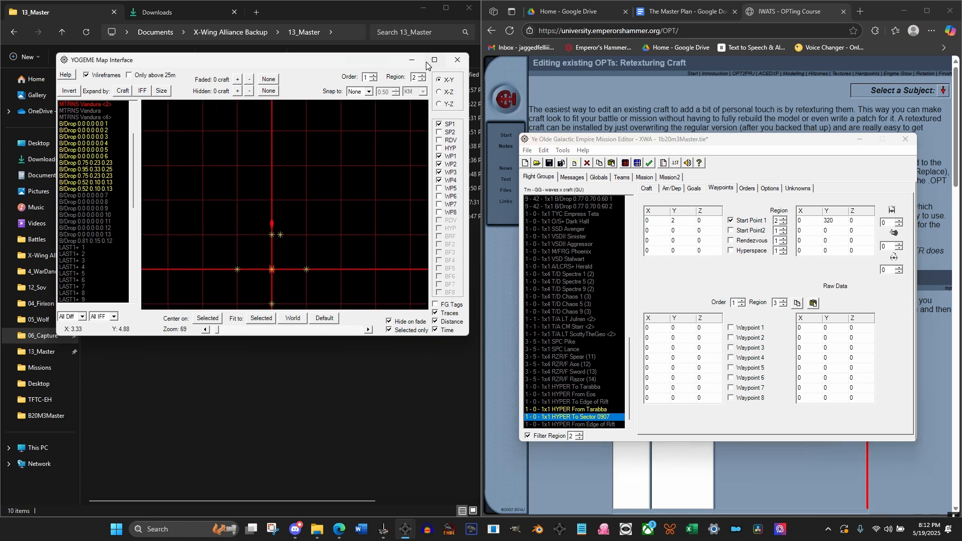
pyautogui.click(456, 61)
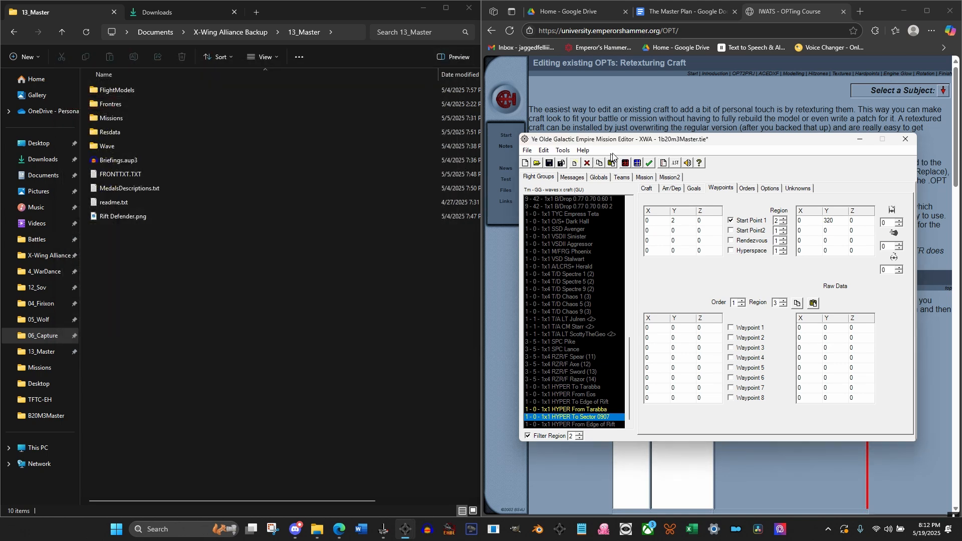
pyautogui.click(626, 164)
pyautogui.click(382, 36)
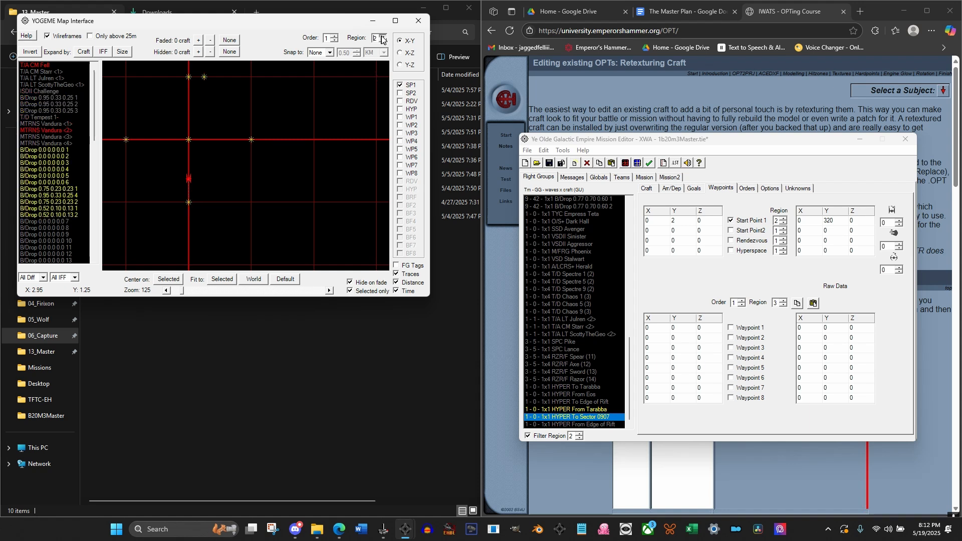
# Move the MTRNS Vandura <2> transport's start point in region 2 down the map to about Y -0.22
pyautogui.moveTo(279, 140); pyautogui.dragTo(346, 224)
pyautogui.moveTo(299, 177); pyautogui.dragTo(291, 199)
pyautogui.click(254, 145)
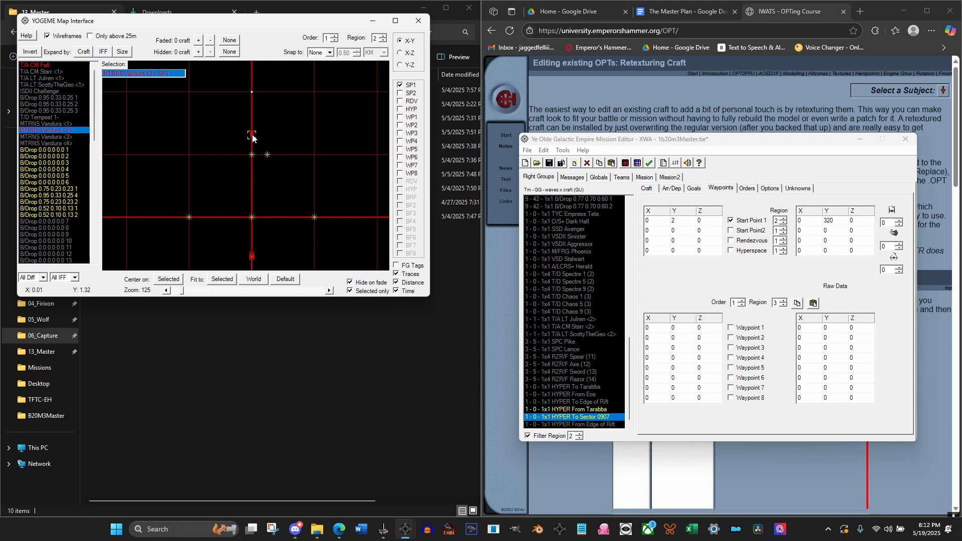
pyautogui.moveTo(260, 149); pyautogui.dragTo(253, 234)
# Select the MTRNS Vandura <2> flight group in the mission editor and display its region 2 orders
pyautogui.scroll(17, 583, 295)
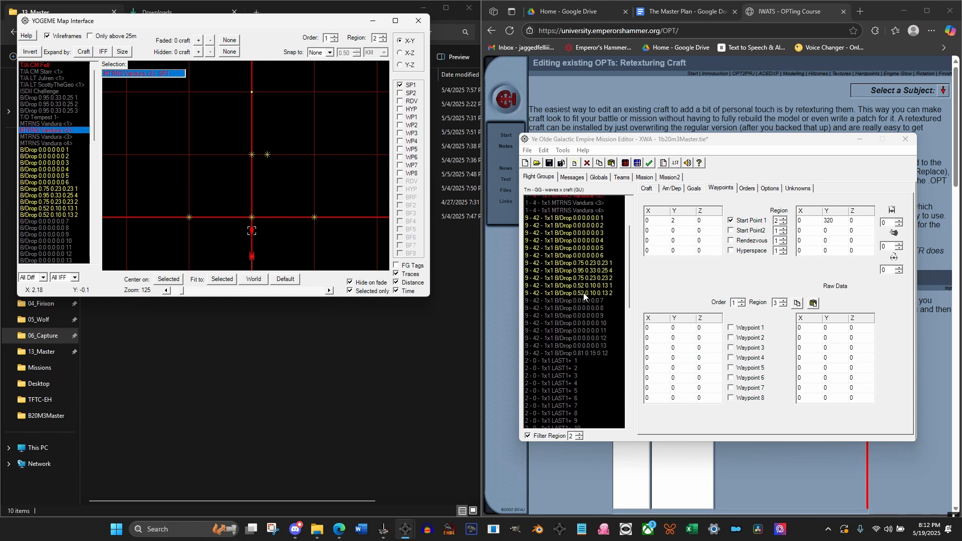
pyautogui.click(585, 275)
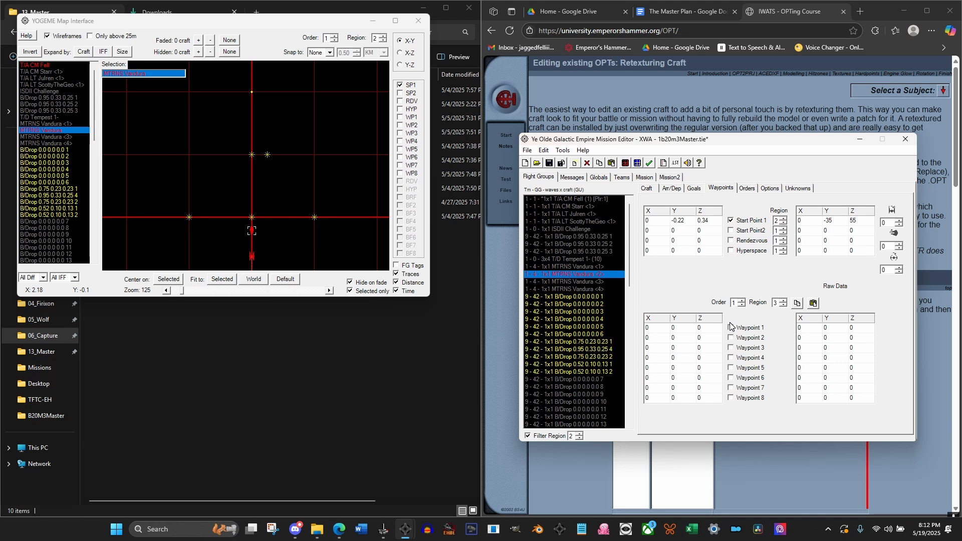
pyautogui.click(747, 189)
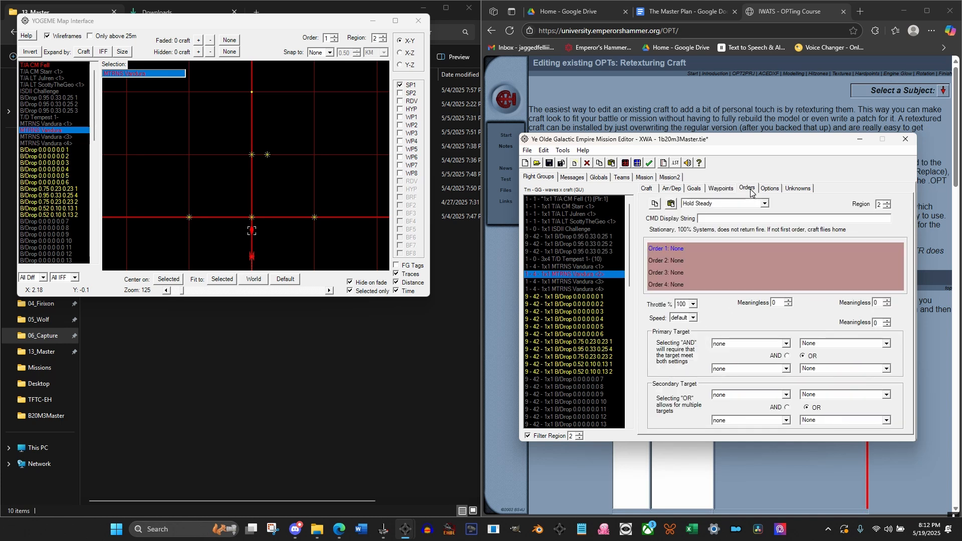
# Set Order 1 of the MTRNS Vandura <2> transport in region 2 to Circle with 255 loops
pyautogui.click(715, 203)
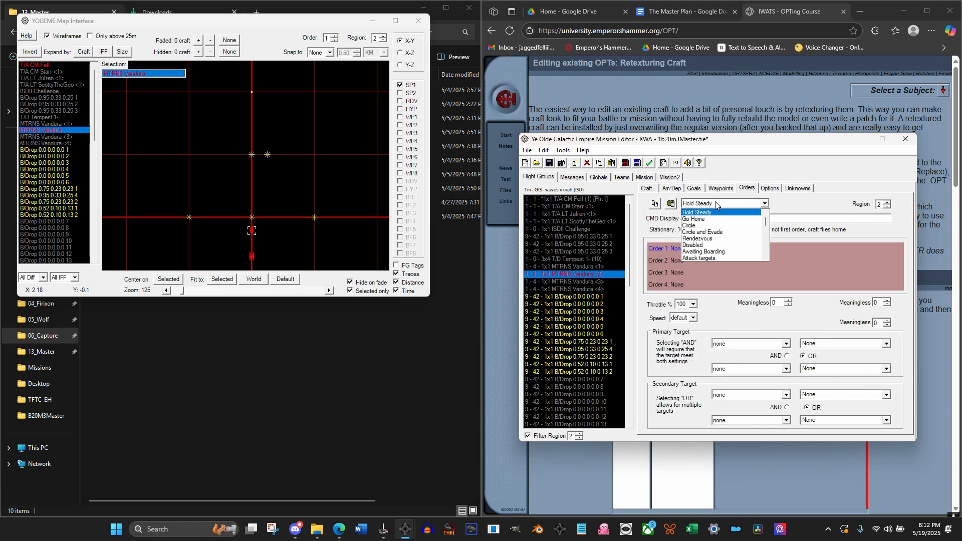
pyautogui.click(702, 226)
pyautogui.click(777, 303)
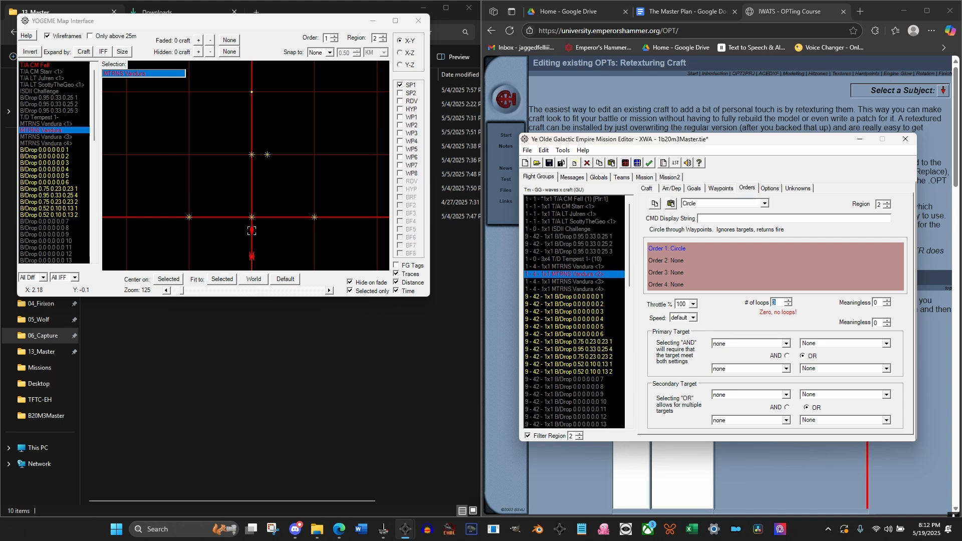
pyautogui.write('255')
pyautogui.click(674, 260)
# Set the transport's Order 1 Waypoint 1 to X 0.5, Y 2 and Waypoint 2 to X 0, Y 2.5
pyautogui.click(721, 189)
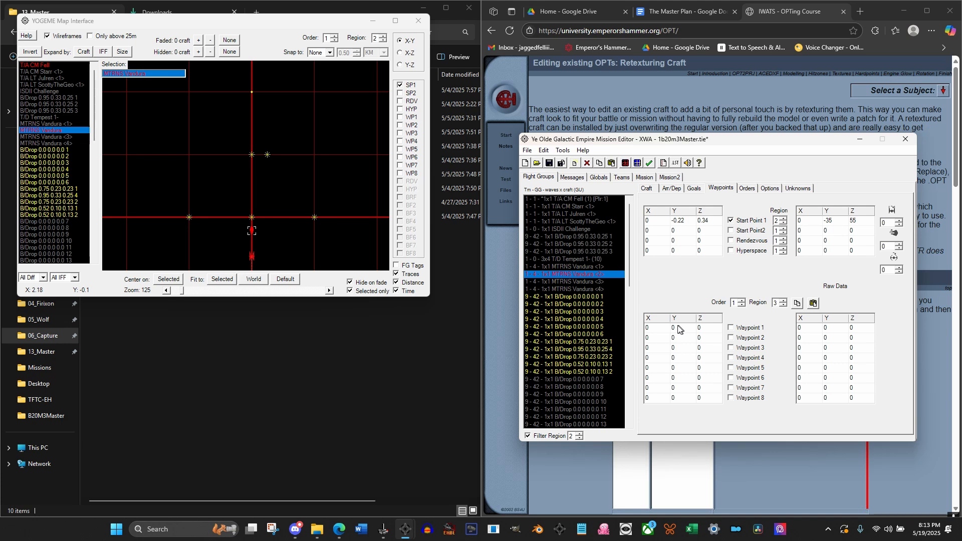
pyautogui.click(647, 328)
pyautogui.write('.5')
pyautogui.press('Tab')
pyautogui.write('2')
pyautogui.press('Tab')
pyautogui.press('Tab')
pyautogui.press('Tab')
pyautogui.write('2.5')
# Set the transport's Waypoint 3 to X -0.5, Y 2 and Waypoint 4 to X 0, Y 1.5
pyautogui.press('Tab')
pyautogui.press('Tab')
pyautogui.write('-.5')
pyautogui.press('Tab')
pyautogui.write('2')
pyautogui.press('Tab')
pyautogui.press('Tab')
pyautogui.press('Tab')
pyautogui.write('1.5')
pyautogui.press('Tab')
# Enable Waypoints 1 through 4 for the MTRNS Vandura <2> transport
pyautogui.click(730, 327)
pyautogui.click(730, 337)
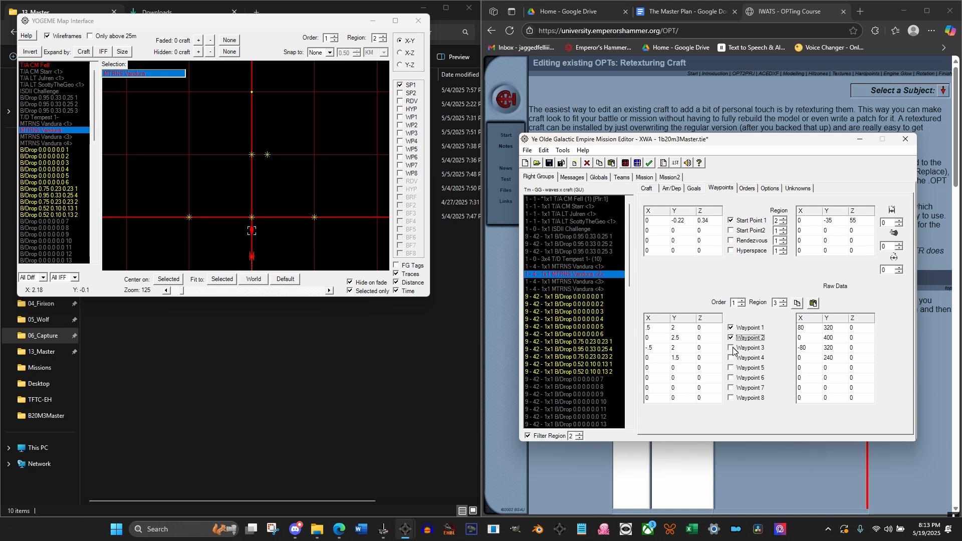
pyautogui.click(731, 347)
pyautogui.click(731, 357)
# Compare the region 2 orders of MTRNS Vandura <1> with those of MTRNS Vandura <2>
pyautogui.click(602, 267)
pyautogui.click(747, 188)
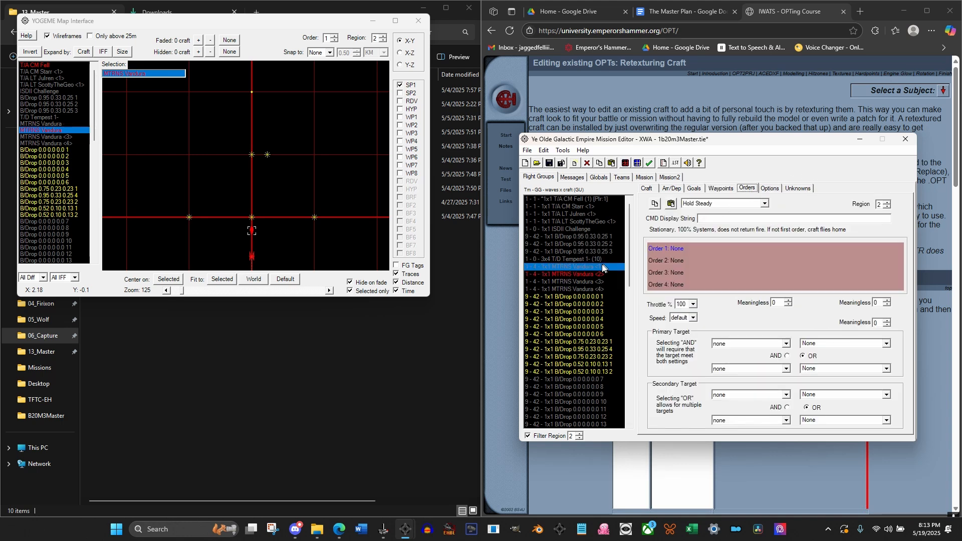
pyautogui.click(581, 274)
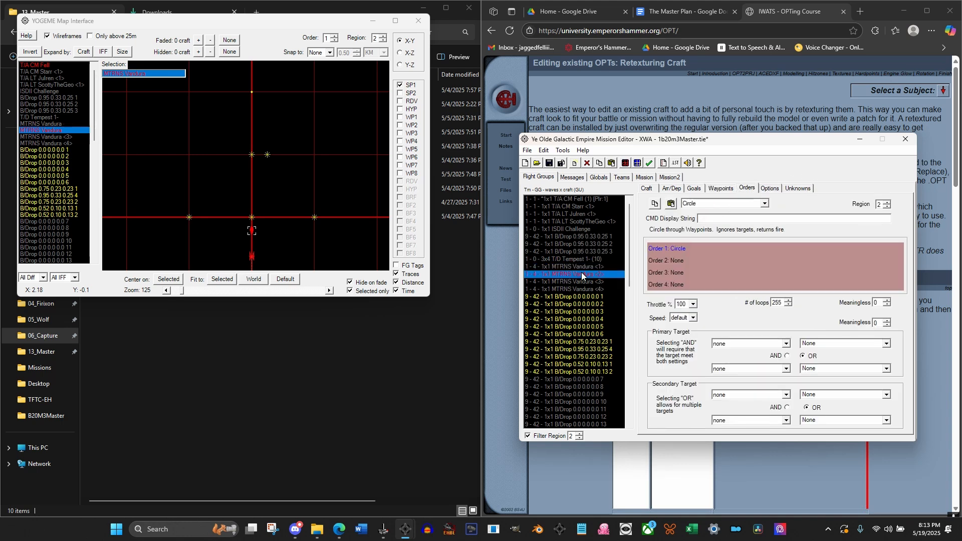
pyautogui.moveTo(630, 280); pyautogui.dragTo(621, 212)
# Filter the flight groups to region 3 and duplicate the first of the three T/A escort groups numbered <2>
pyautogui.click(579, 438)
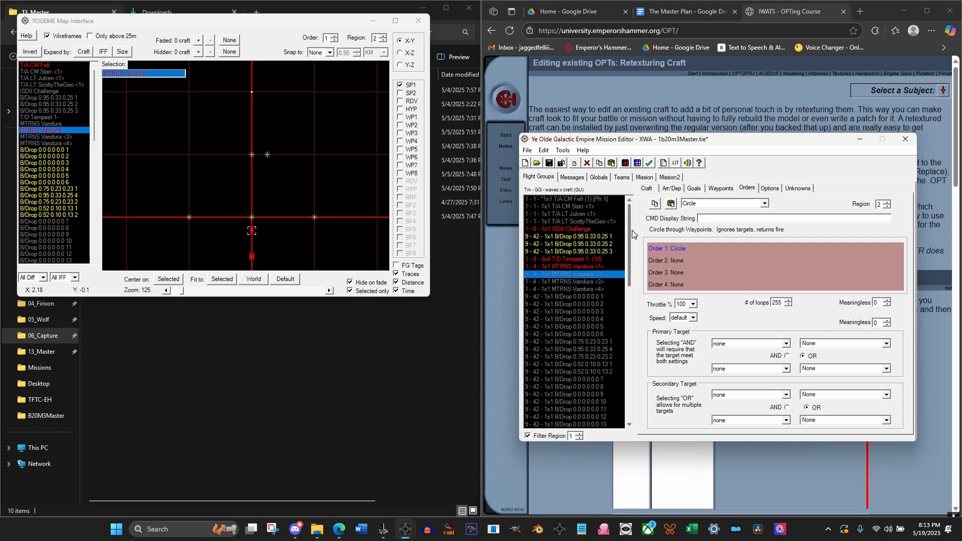
pyautogui.scroll(-4, 629, 271)
pyautogui.moveTo(630, 270); pyautogui.dragTo(646, 407)
pyautogui.click(578, 434)
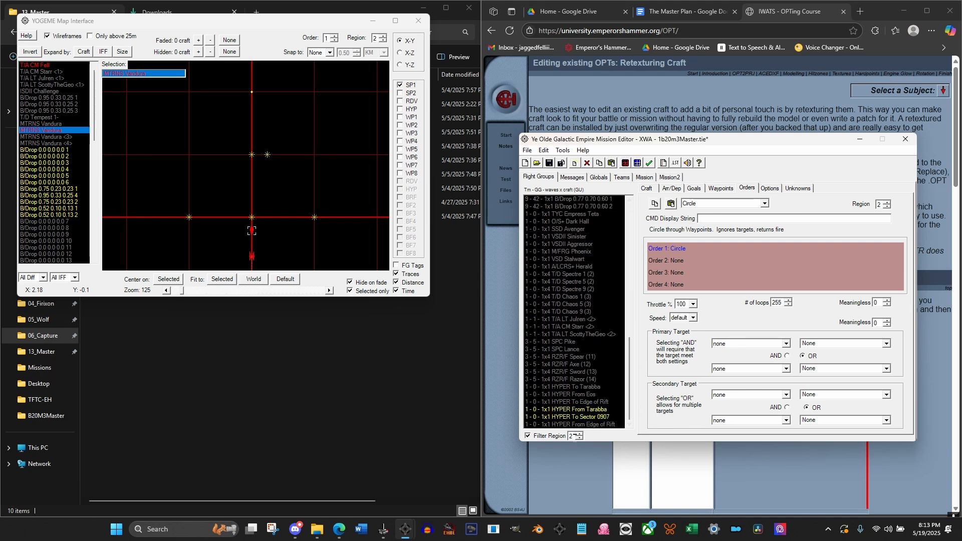
pyautogui.click(579, 433)
pyautogui.click(582, 319)
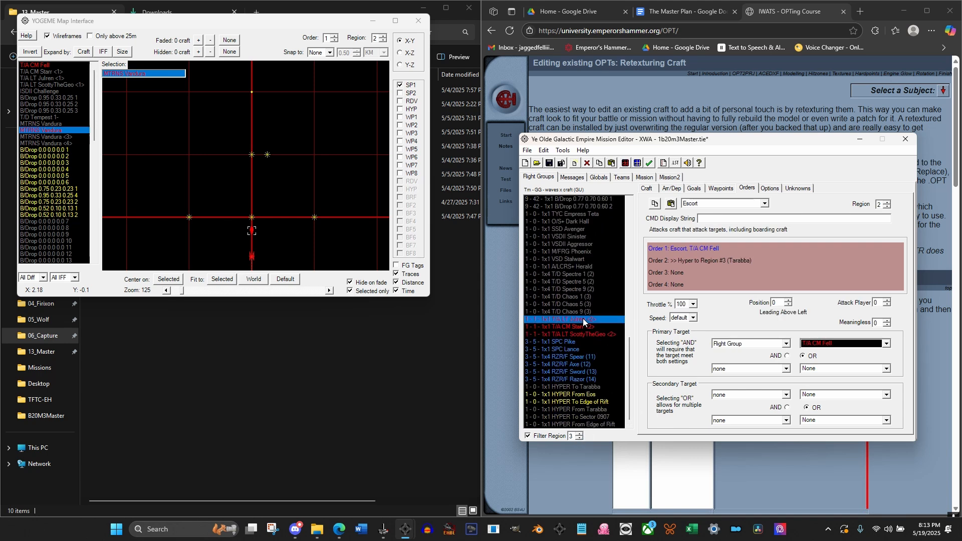
pyautogui.click(599, 164)
pyautogui.click(612, 164)
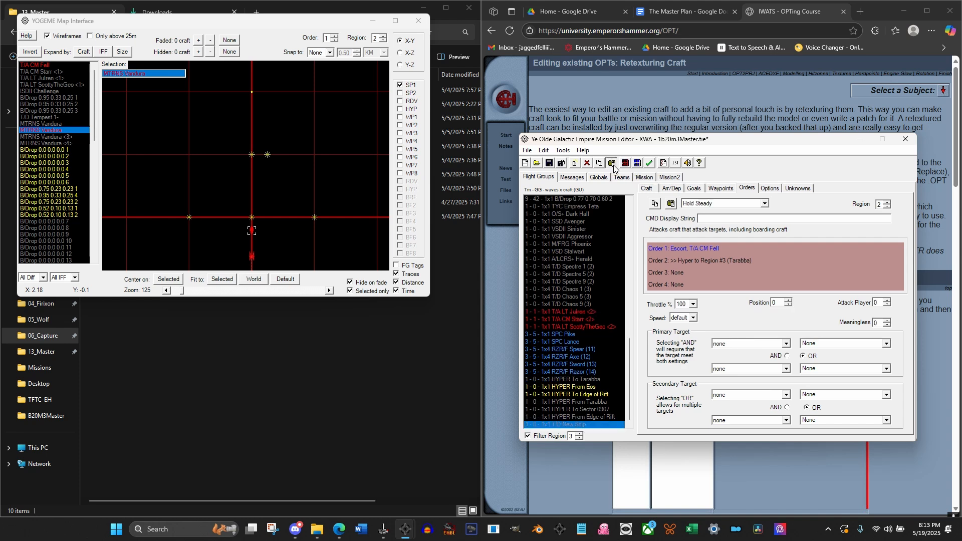
# Duplicate the second and third T/A escort groups numbered <2> as well
pyautogui.click(573, 319)
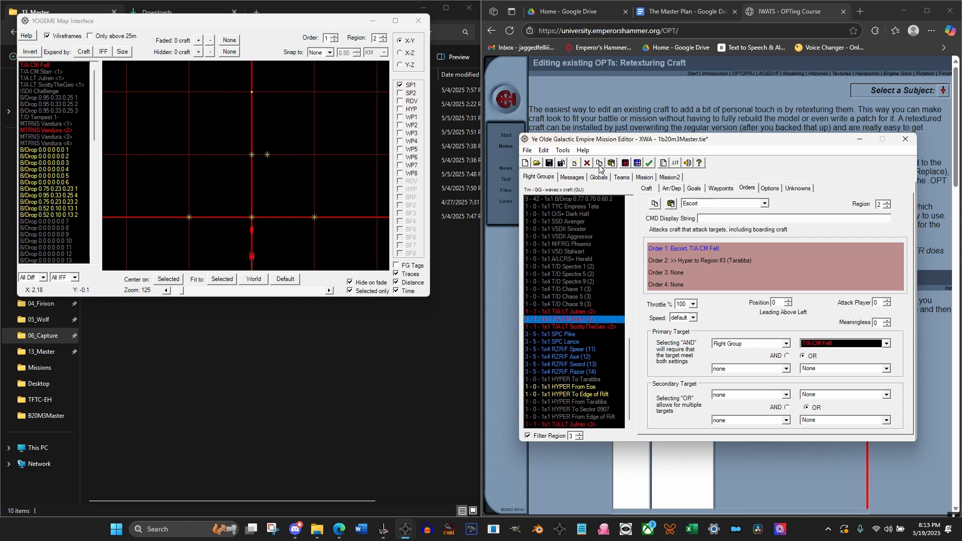
pyautogui.click(612, 166)
pyautogui.click(596, 319)
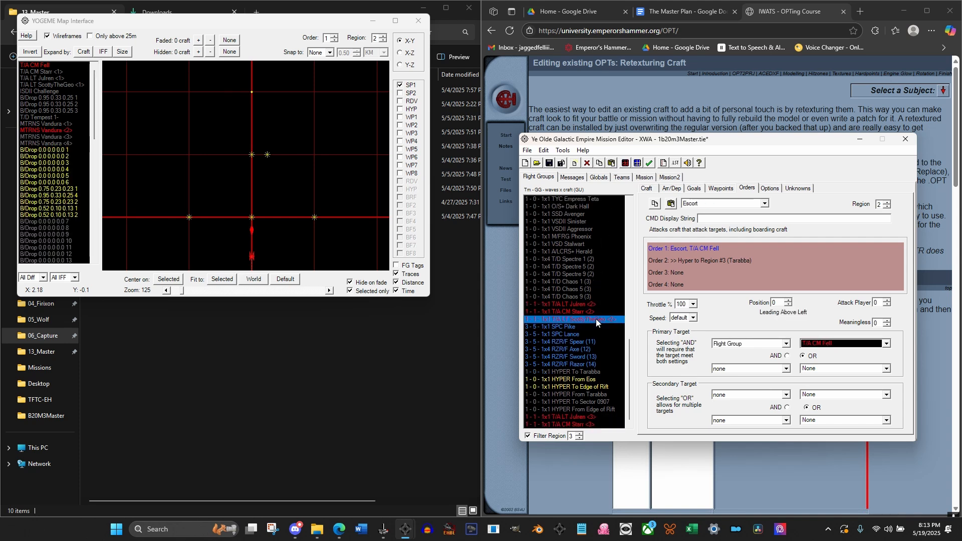
pyautogui.click(600, 164)
pyautogui.click(611, 163)
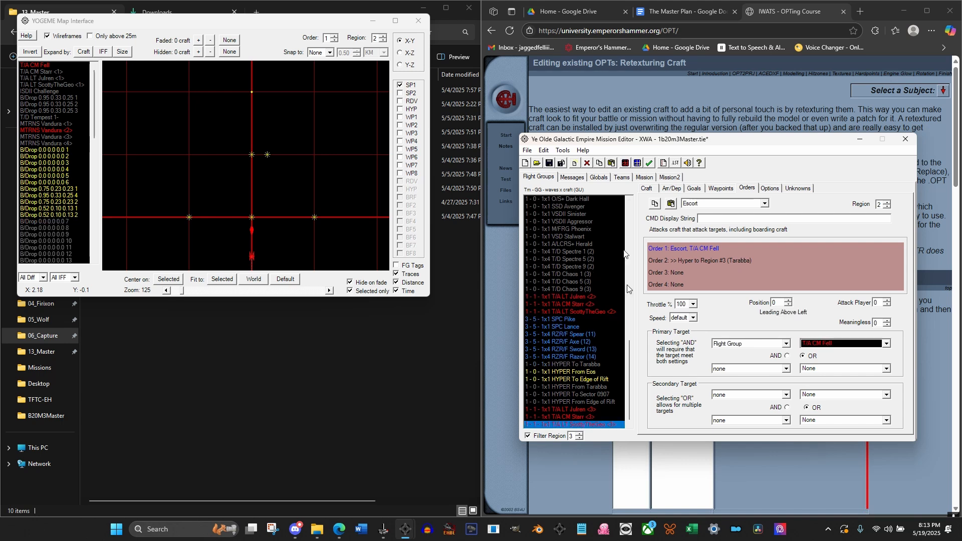
# Set the Start Point 1 region of the three copied T/A groups to 2 and filter the flight groups to region 2
pyautogui.click(578, 411)
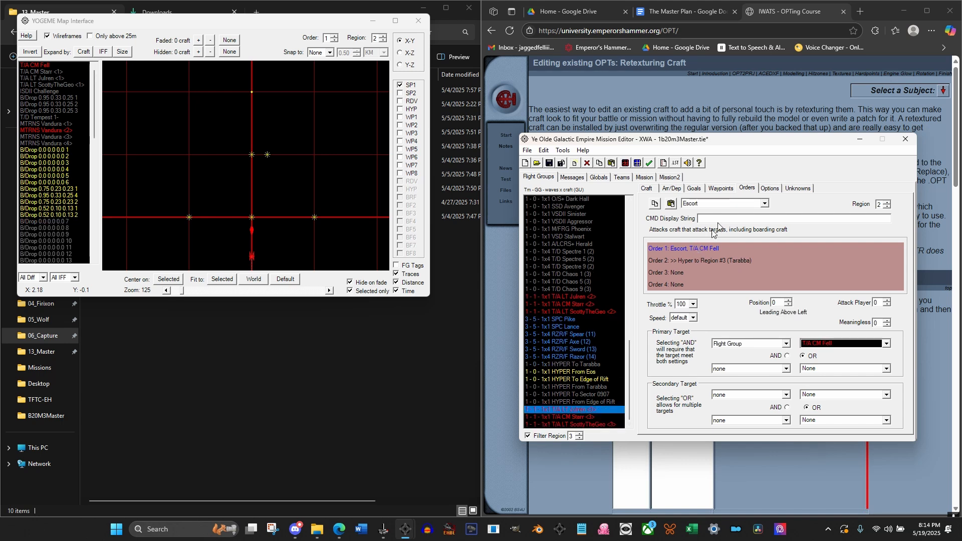
pyautogui.keyDown('shift'); pyautogui.click(596, 425); pyautogui.keyUp('shift')
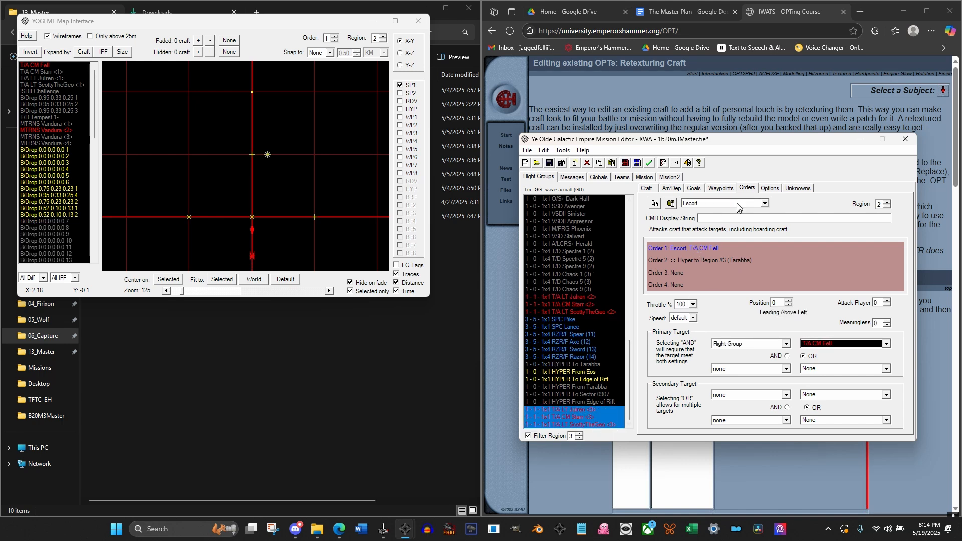
pyautogui.click(722, 189)
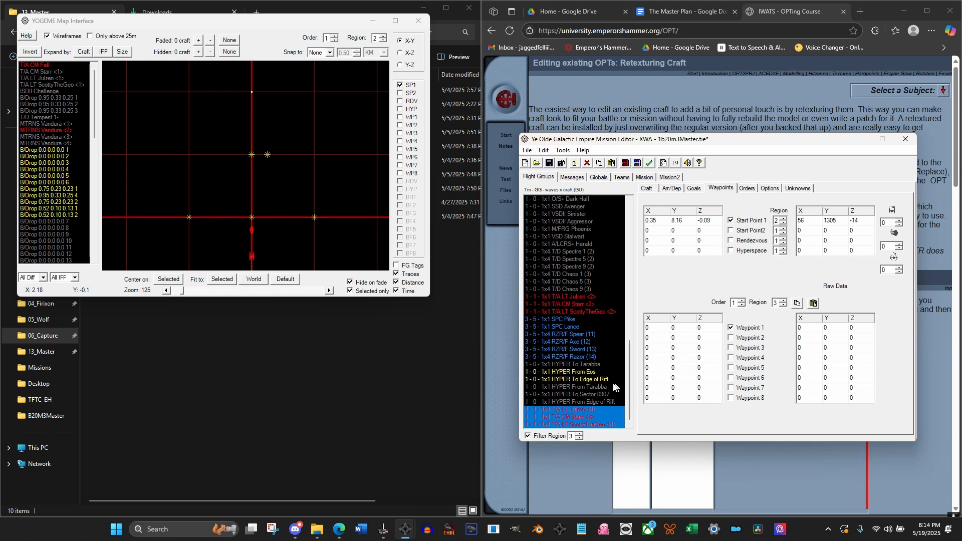
pyautogui.click(576, 395)
pyautogui.click(579, 439)
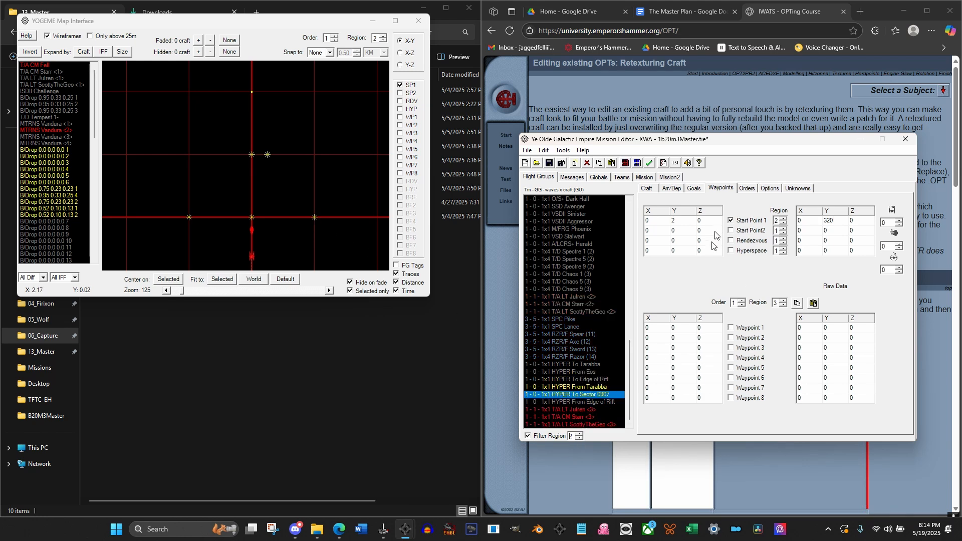
# Set the Start Point 1 Y of the three copied T/A groups to 0
pyautogui.click(584, 410)
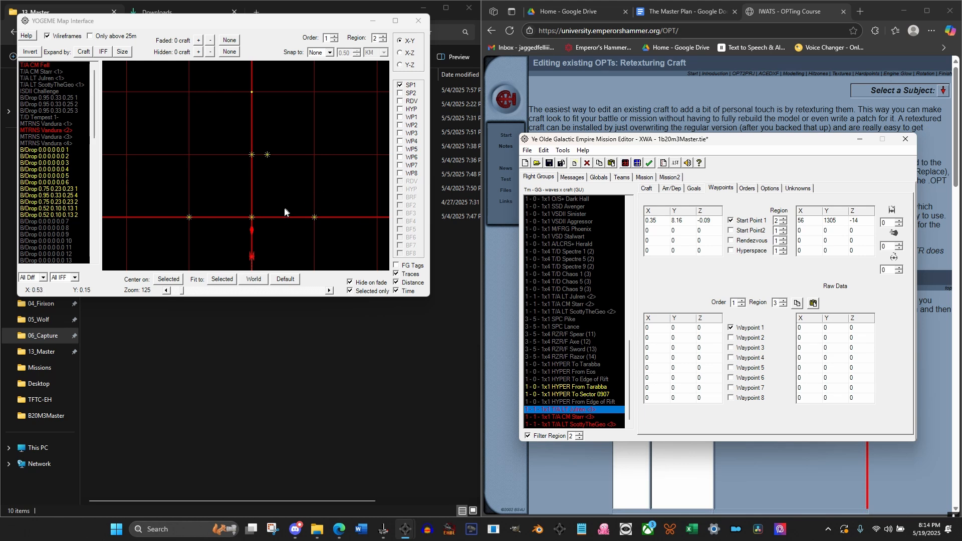
pyautogui.keyDown('shift'); pyautogui.click(577, 427); pyautogui.keyUp('shift')
pyautogui.doubleClick(679, 221)
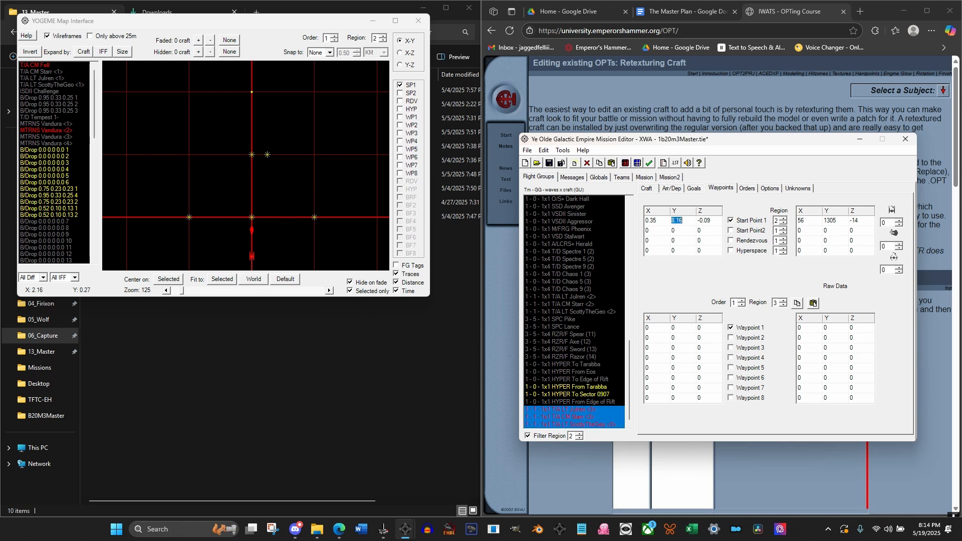
pyautogui.write('0')
pyautogui.click(577, 397)
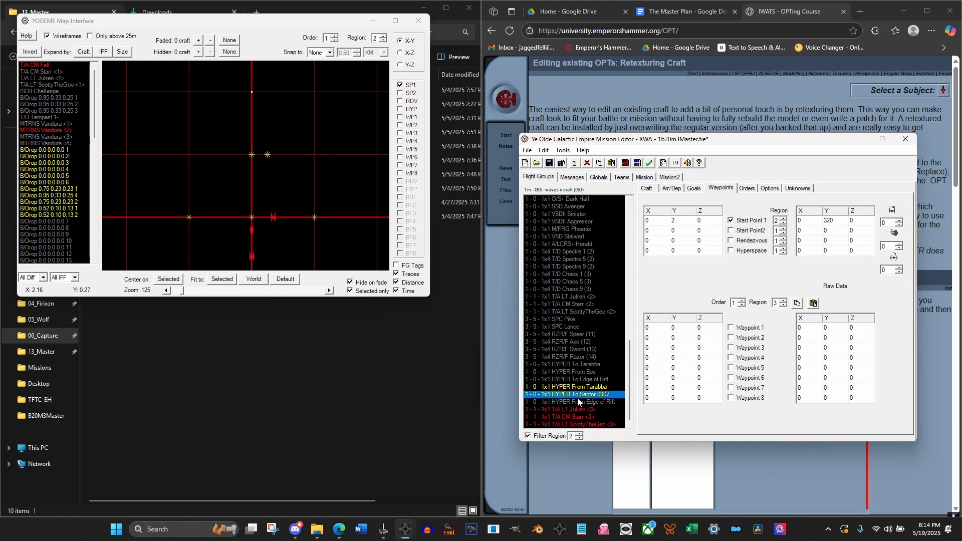
pyautogui.click(563, 410)
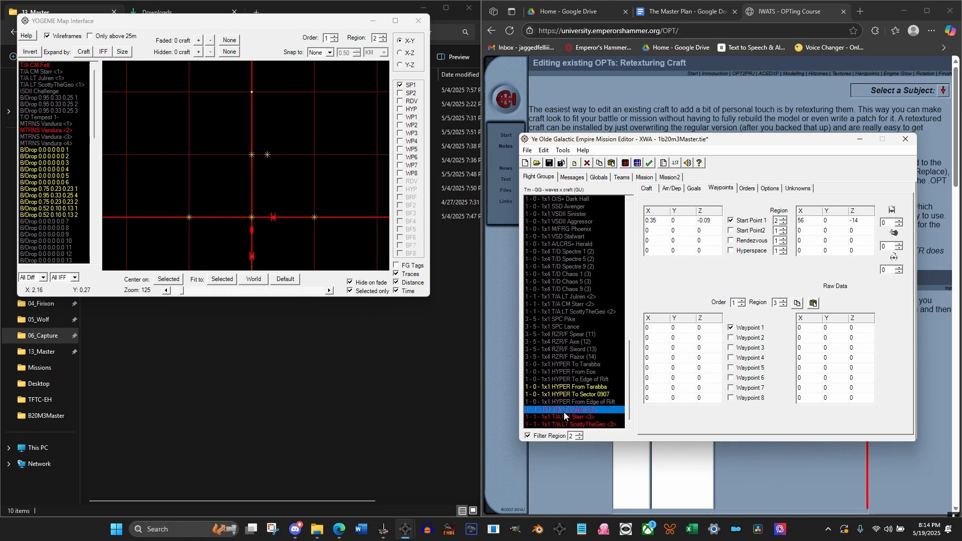
# Spread the three copied T/A groups around the player's craft on the map, at about (-0.2, -0.45), (0.2, -0.4) and (0, -0.7)
pyautogui.click(252, 256)
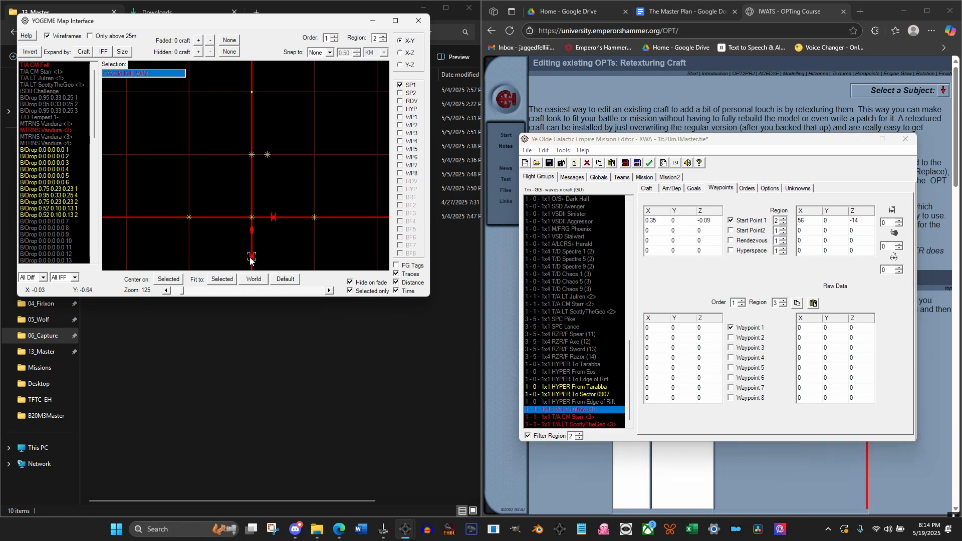
pyautogui.moveTo(90, 133); pyautogui.dragTo(48, 248)
pyautogui.click(47, 248)
pyautogui.click(280, 248)
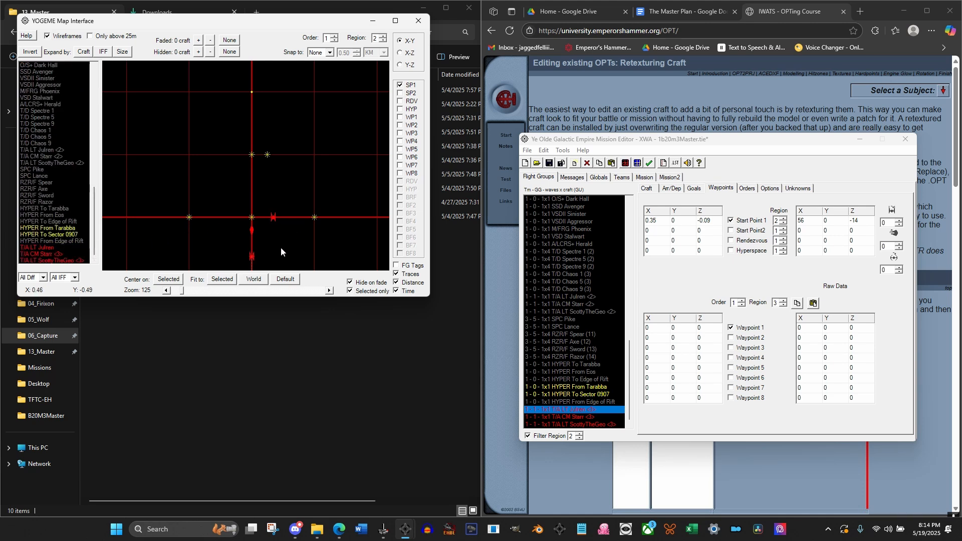
pyautogui.click(273, 216)
pyautogui.moveTo(275, 220)
pyautogui.mouseDown()
pyautogui.moveTo(262, 248)
pyautogui.moveTo(241, 247)
pyautogui.mouseUp()
pyautogui.moveTo(274, 219)
pyautogui.mouseDown()
pyautogui.moveTo(269, 249)
pyautogui.moveTo(249, 264)
pyautogui.moveTo(274, 243)
pyautogui.mouseUp()
pyautogui.click(273, 219)
pyautogui.click(215, 233)
pyautogui.click(247, 245)
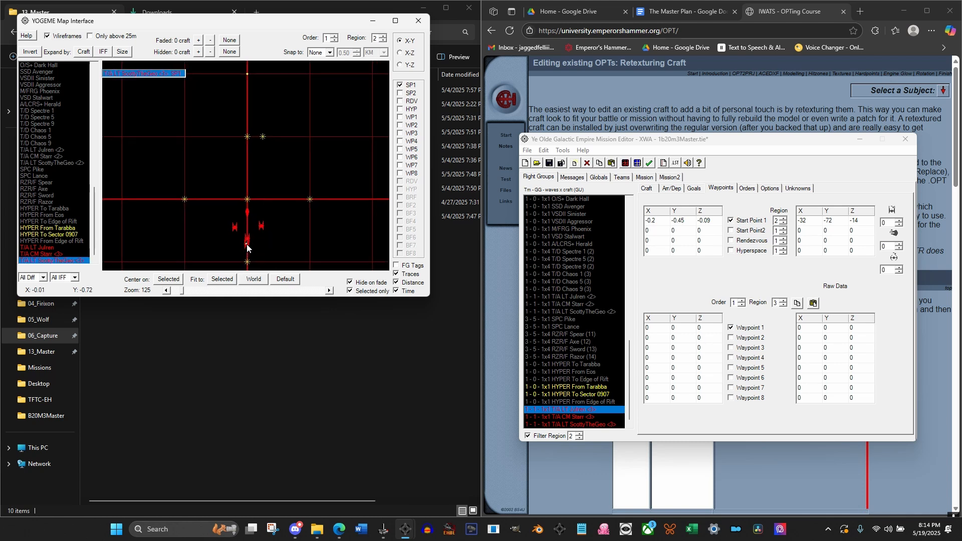
pyautogui.click(55, 254)
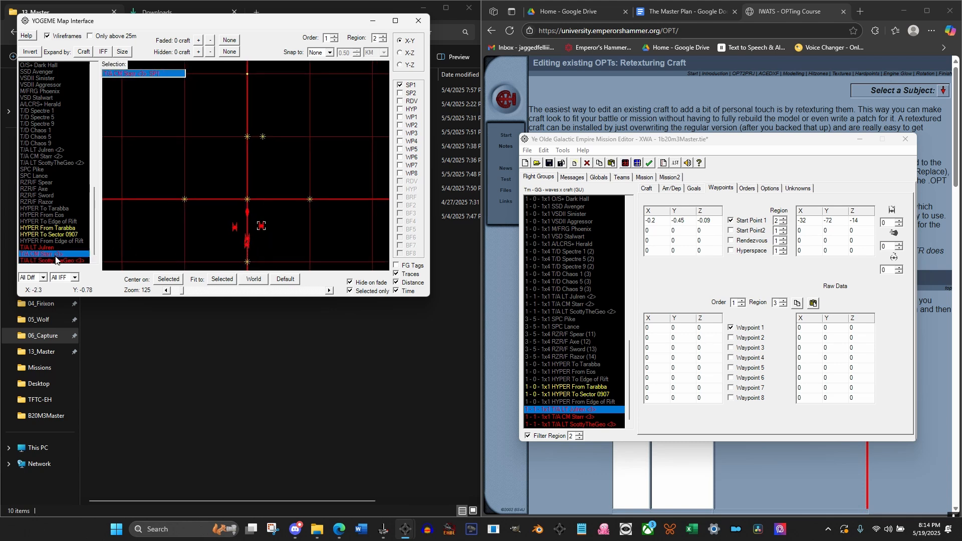
pyautogui.click(56, 261)
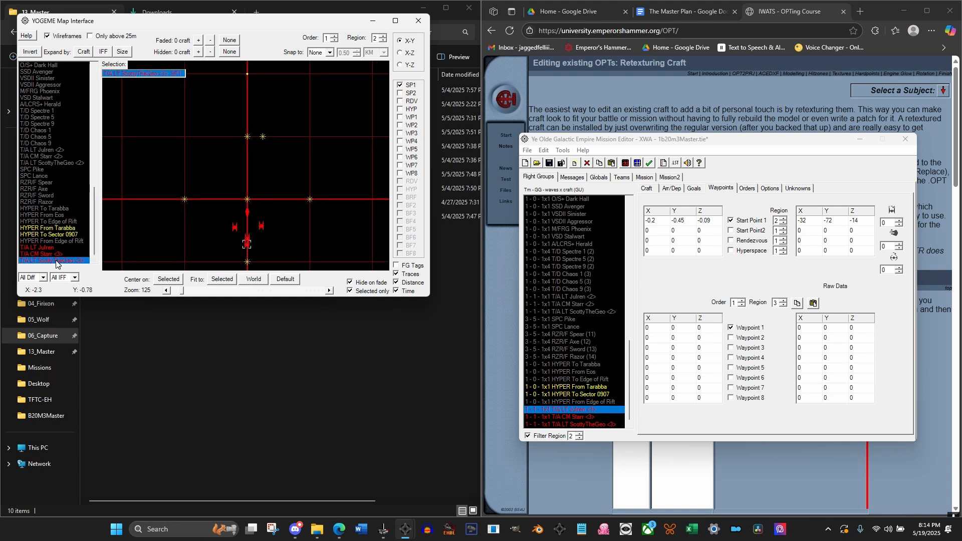
pyautogui.click(227, 225)
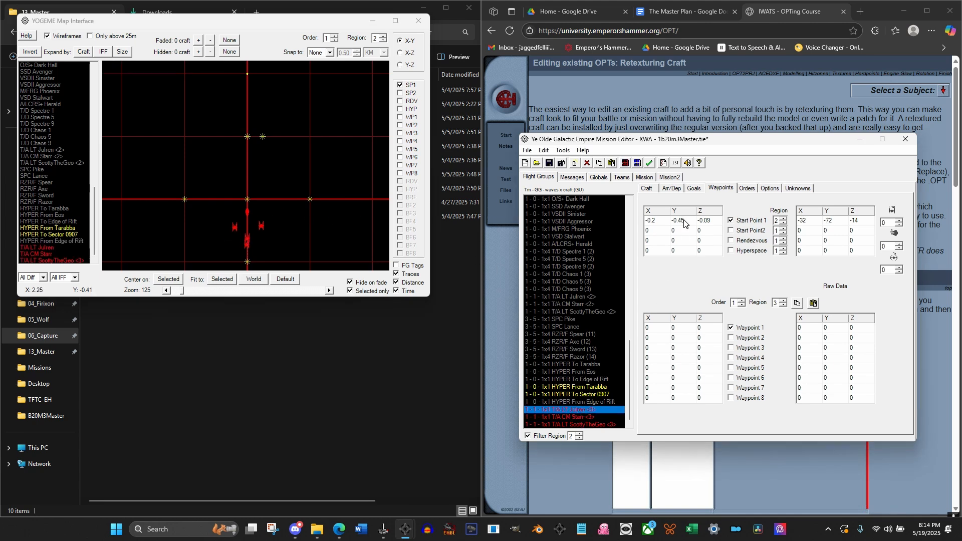
# Change the arrival condition of the three copied T/A groups so the player's craft must have arrived in region Edge of Rift
pyautogui.click(673, 188)
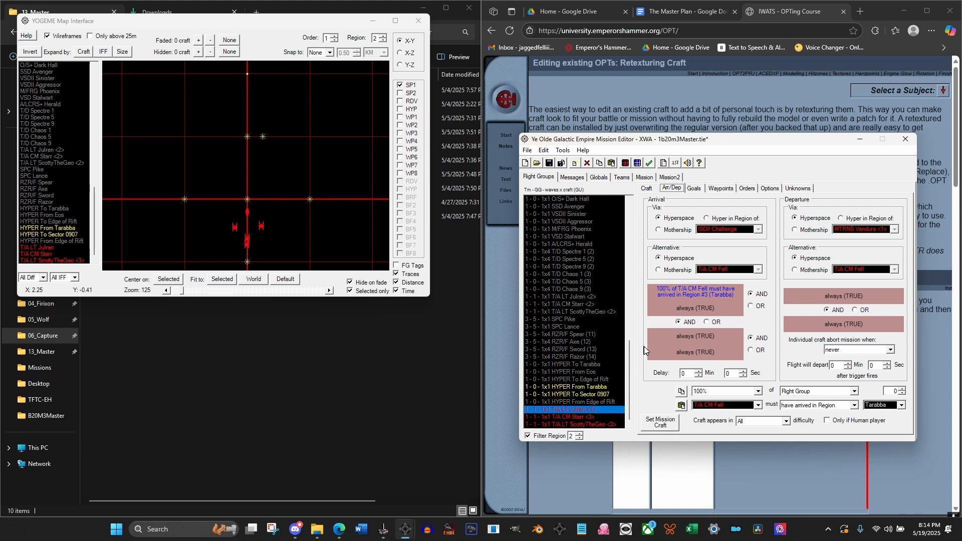
pyautogui.click(882, 408)
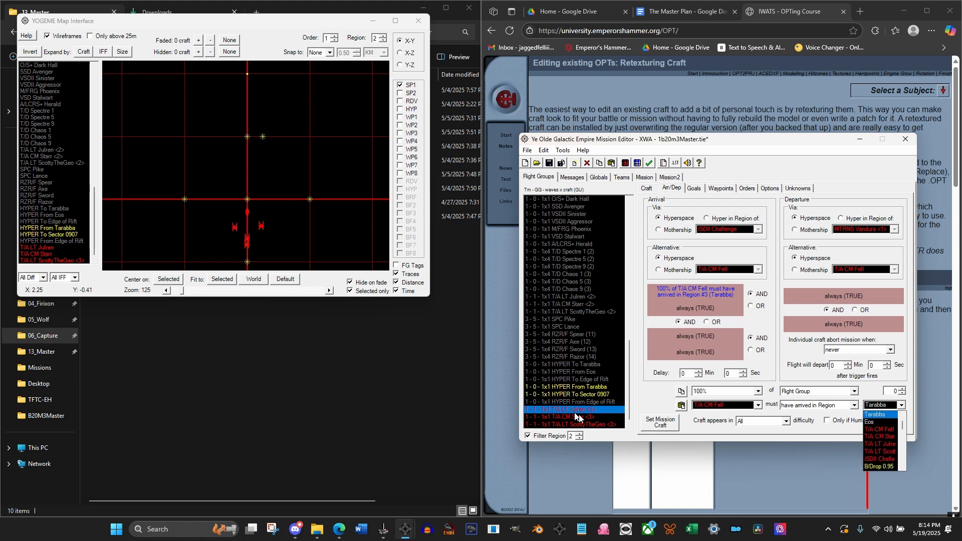
pyautogui.click(598, 426)
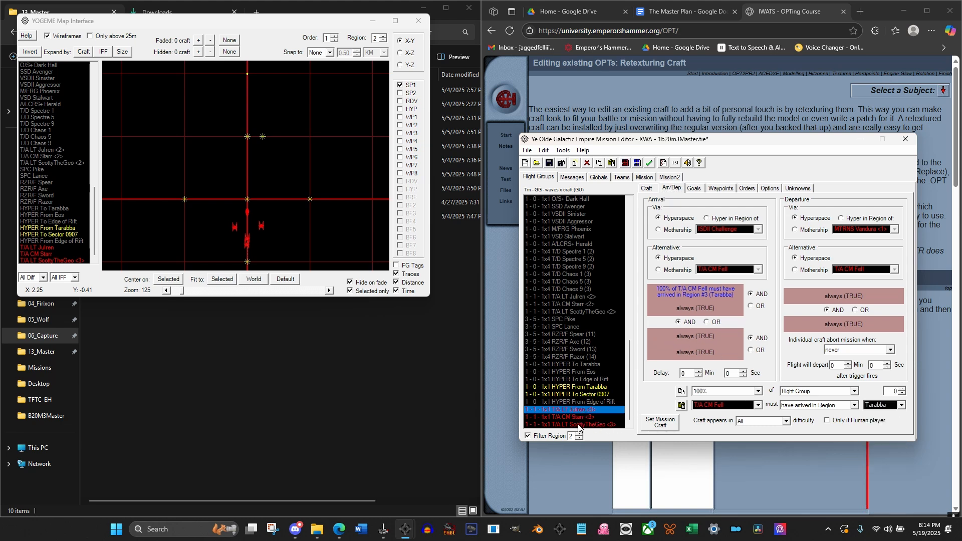
pyautogui.keyDown('shift'); pyautogui.click(581, 426); pyautogui.keyUp('shift')
pyautogui.click(883, 405)
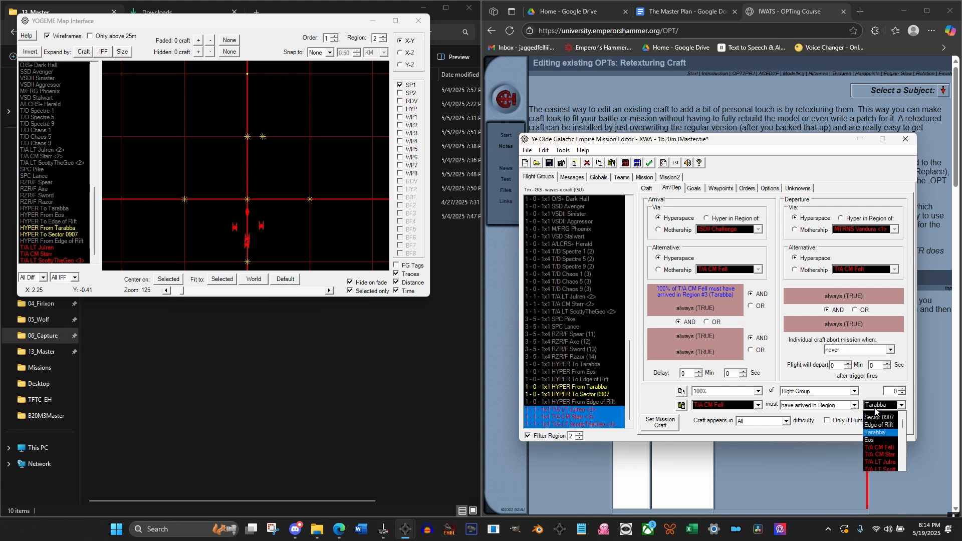
pyautogui.click(880, 425)
# Copy the arrival condition of MTRNS Vandura <3> to MTRNS Vandura <2> and change its region to Edge of Rift
pyautogui.scroll(15, 581, 300)
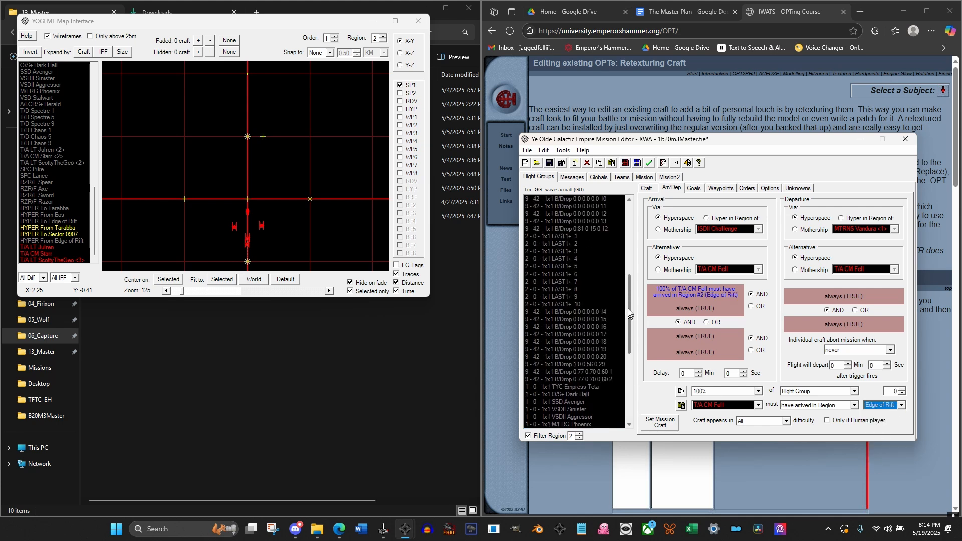
pyautogui.click(568, 274)
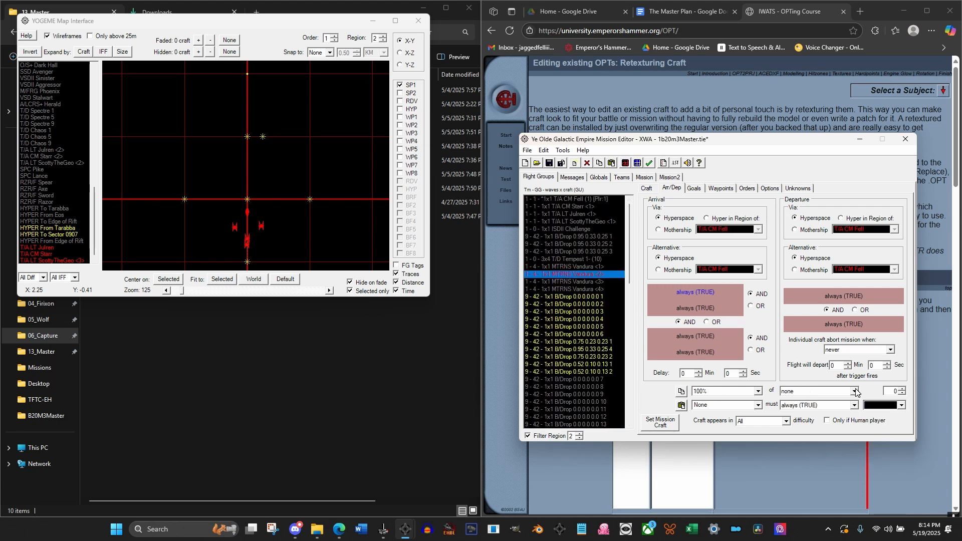
pyautogui.click(579, 266)
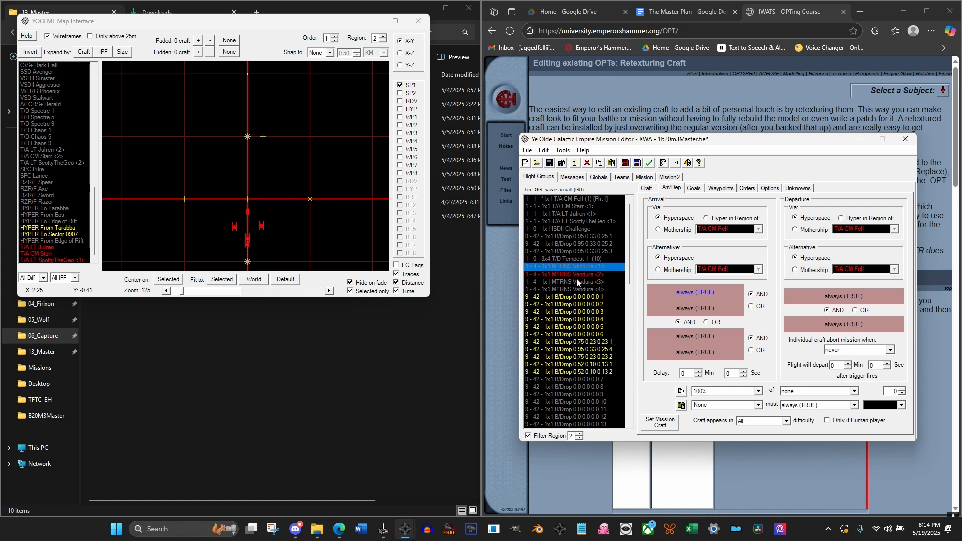
pyautogui.click(576, 281)
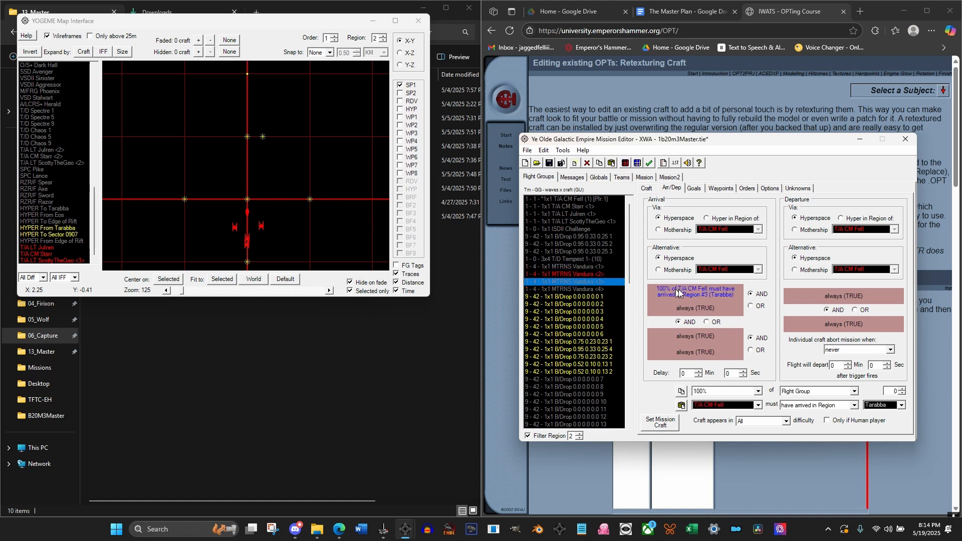
pyautogui.click(575, 274)
pyautogui.doubleClick(707, 288)
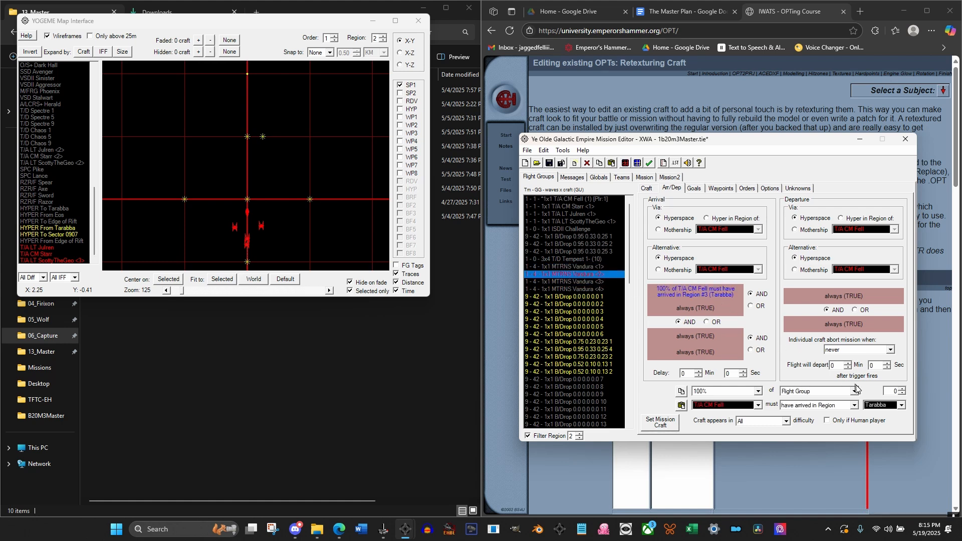
pyautogui.click(874, 407)
pyautogui.scroll(1, 877, 418)
pyautogui.click(881, 435)
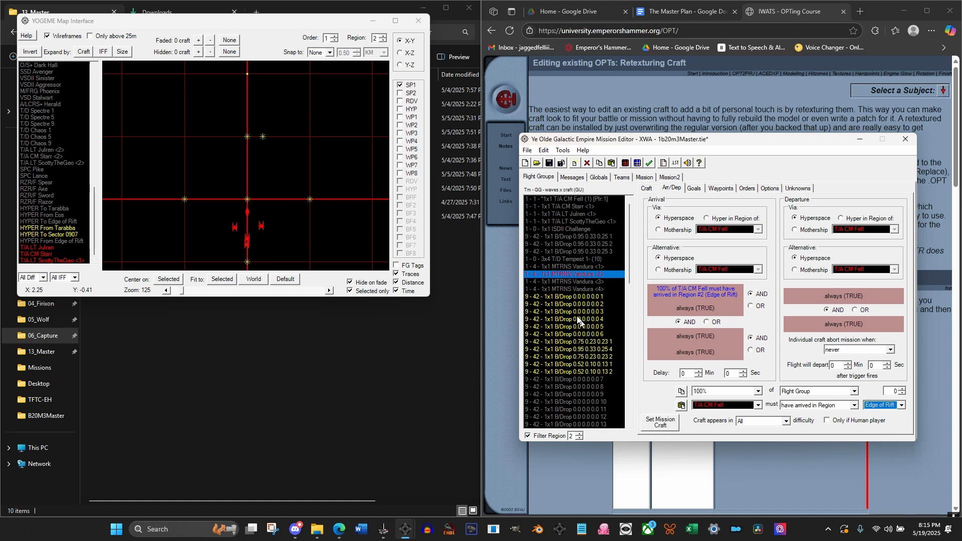
# Filter the flight groups to region 1 and duplicate each of the three T/A groups numbered <3>
pyautogui.click(576, 282)
pyautogui.click(579, 275)
pyautogui.click(579, 438)
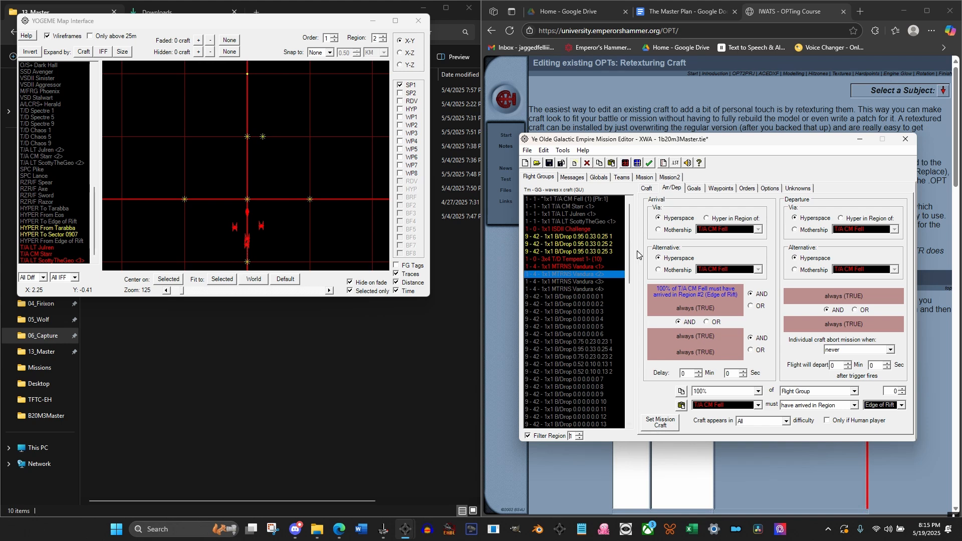
pyautogui.moveTo(636, 250); pyautogui.dragTo(637, 396)
pyautogui.click(580, 416)
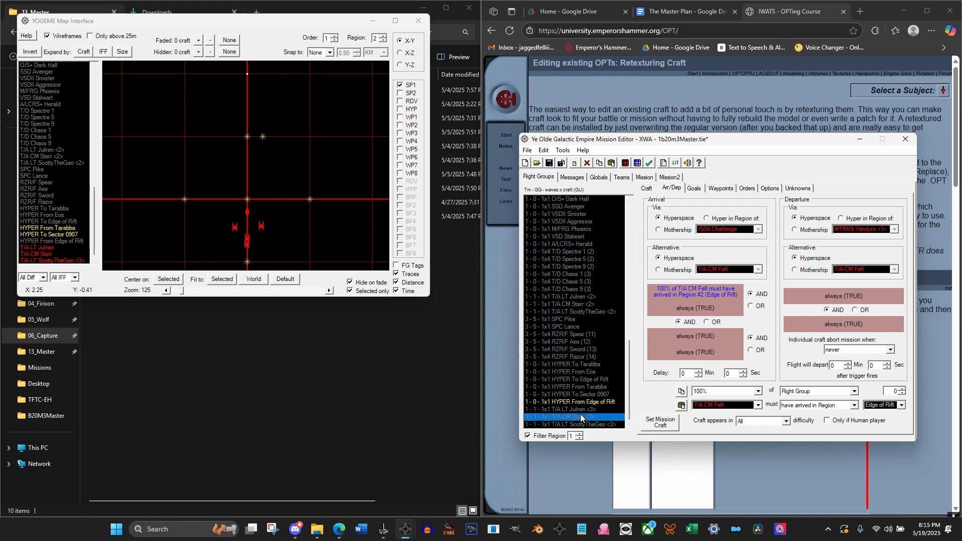
pyautogui.click(582, 409)
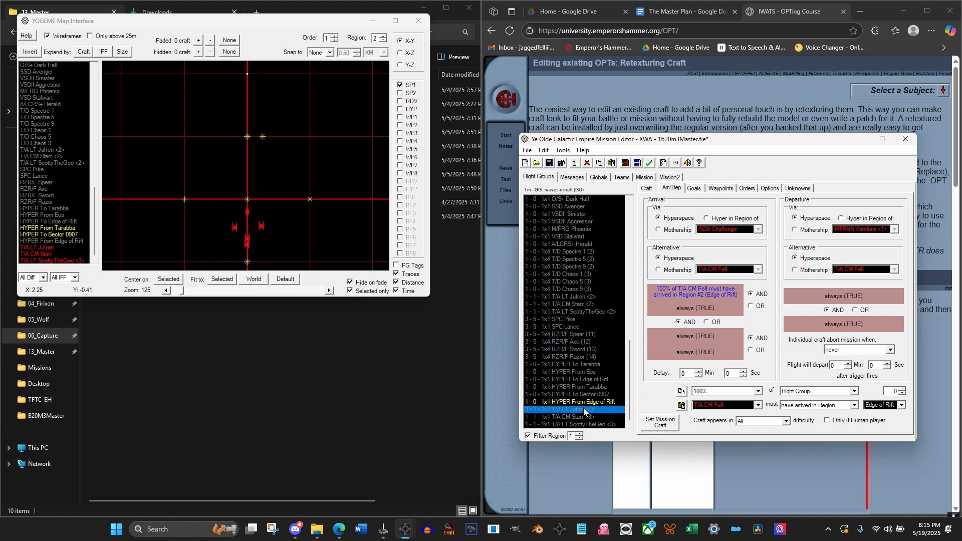
pyautogui.click(612, 164)
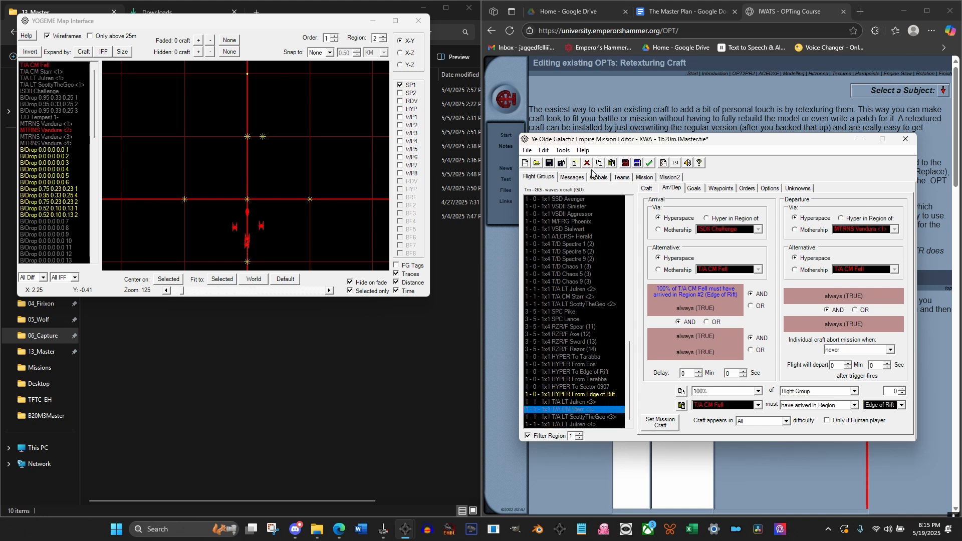
pyautogui.click(599, 164)
pyautogui.click(611, 164)
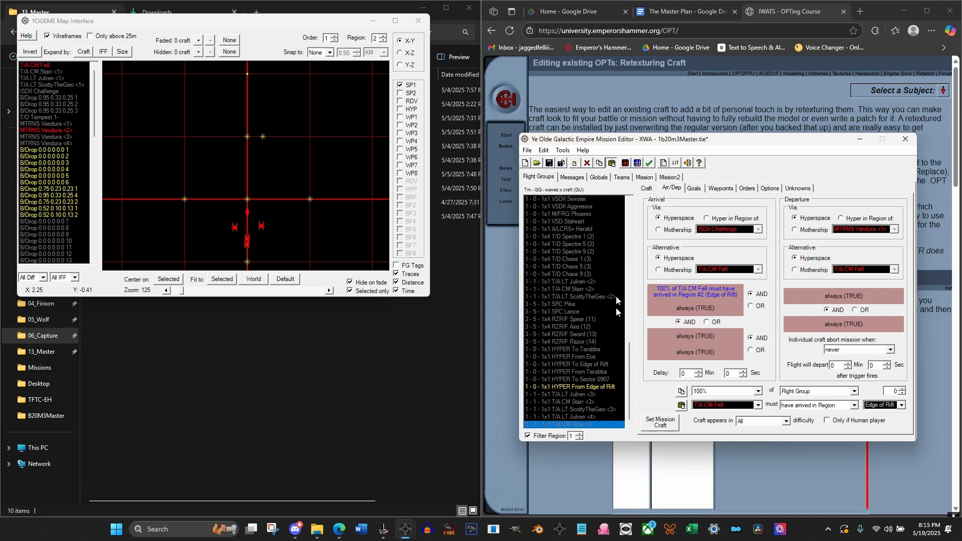
pyautogui.click(580, 410)
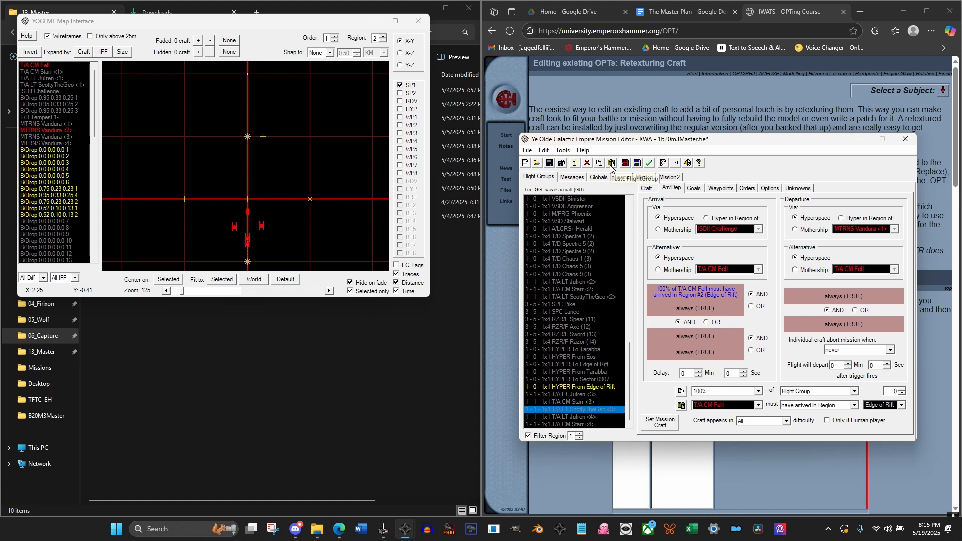
pyautogui.click(611, 165)
# Set the Start Point 1 region of the three new T/A copies numbered <4> to 1
pyautogui.click(574, 411)
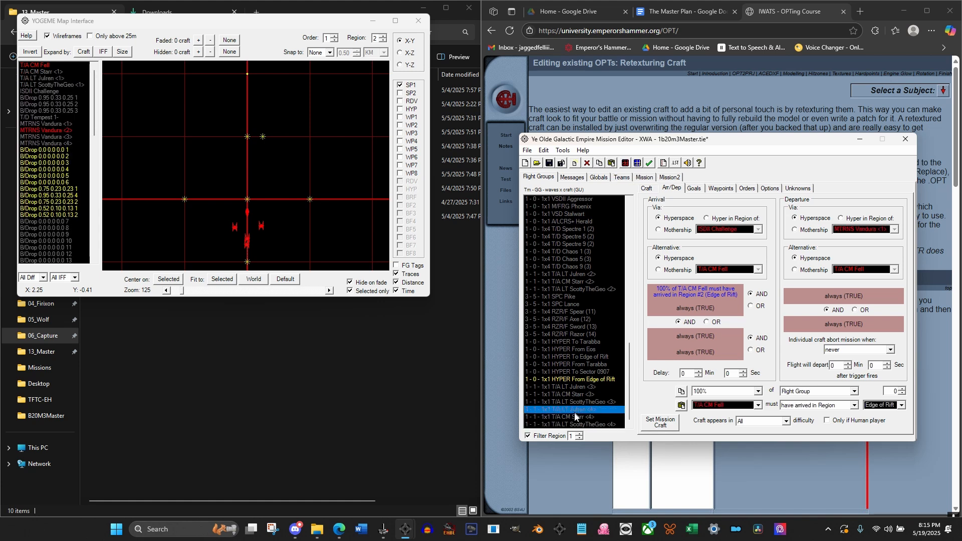
pyautogui.keyDown('shift'); pyautogui.click(599, 425); pyautogui.keyUp('shift')
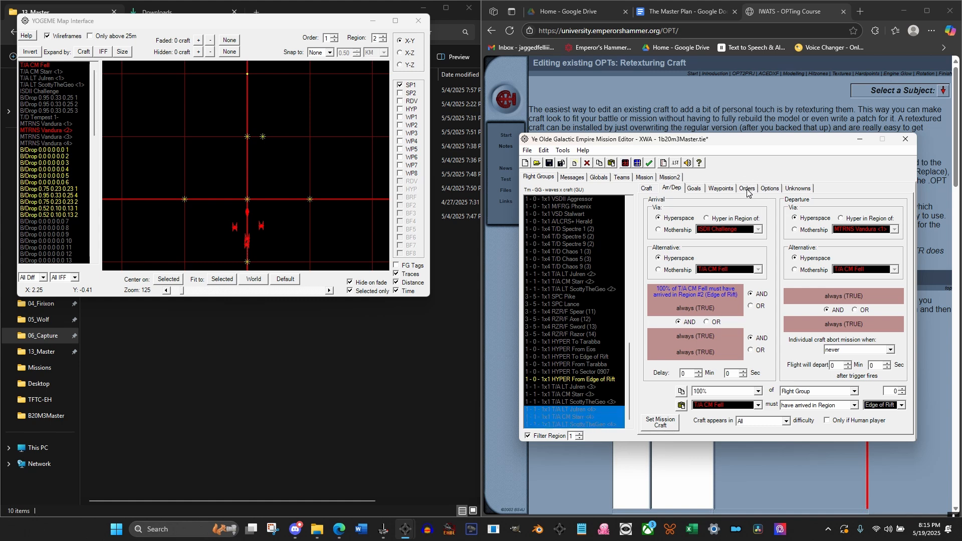
pyautogui.click(732, 191)
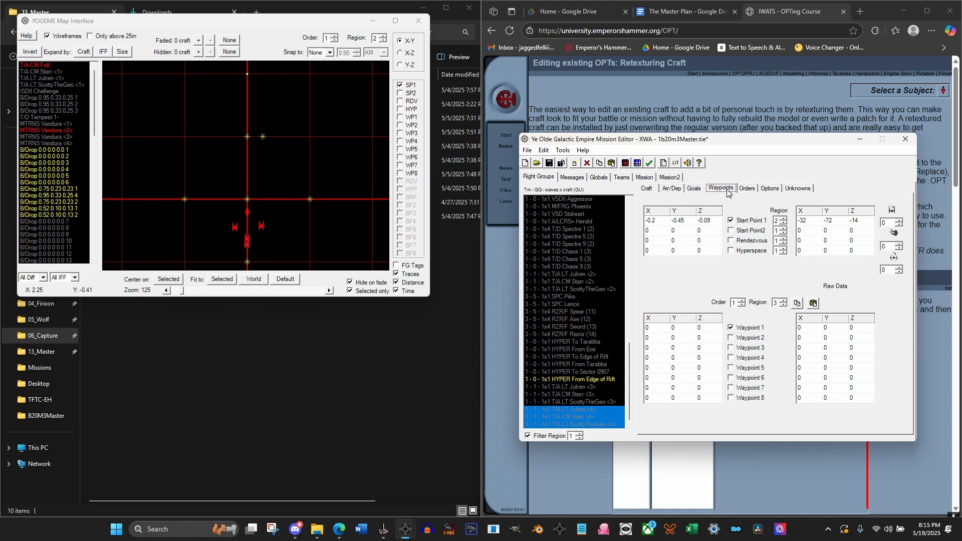
pyautogui.click(783, 224)
pyautogui.click(585, 410)
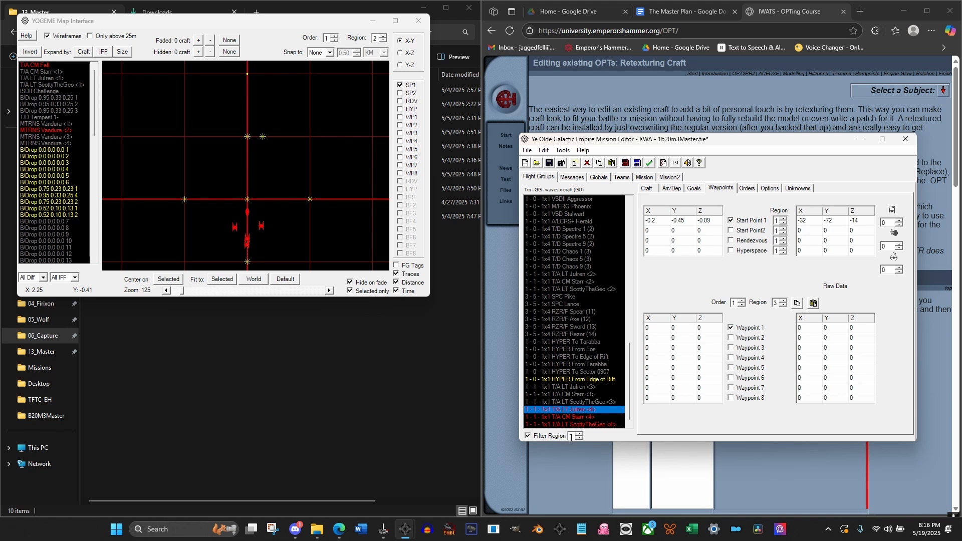
# Filter the flight groups to region 2 and clear Order 2, the hyper to Tarabba, for the three T/A <3> groups
pyautogui.click(580, 434)
pyautogui.click(590, 388)
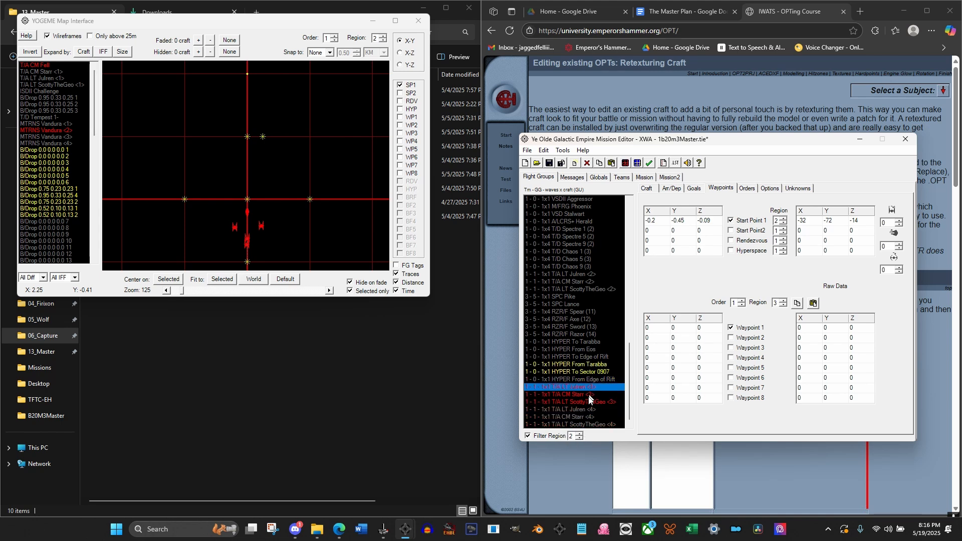
pyautogui.keyDown('shift'); pyautogui.click(587, 403); pyautogui.keyUp('shift')
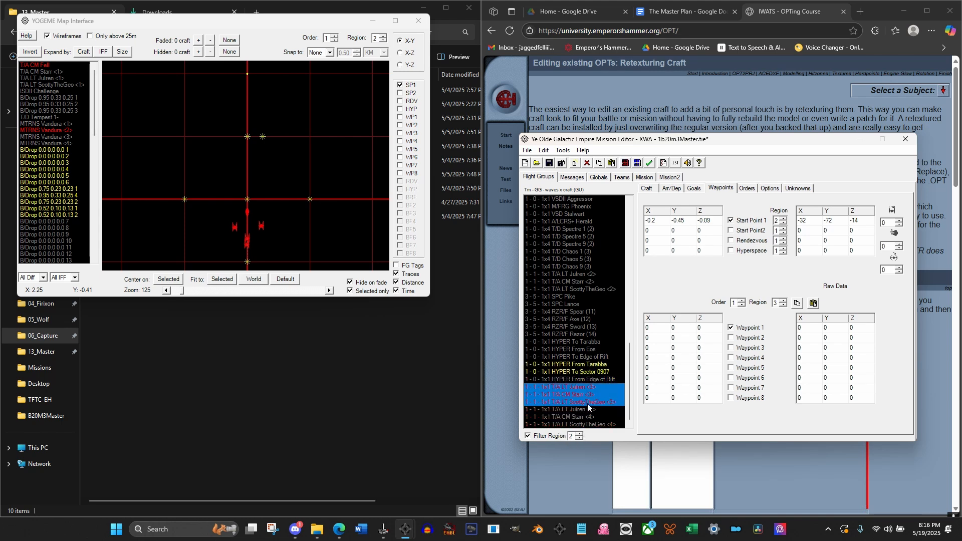
pyautogui.click(748, 189)
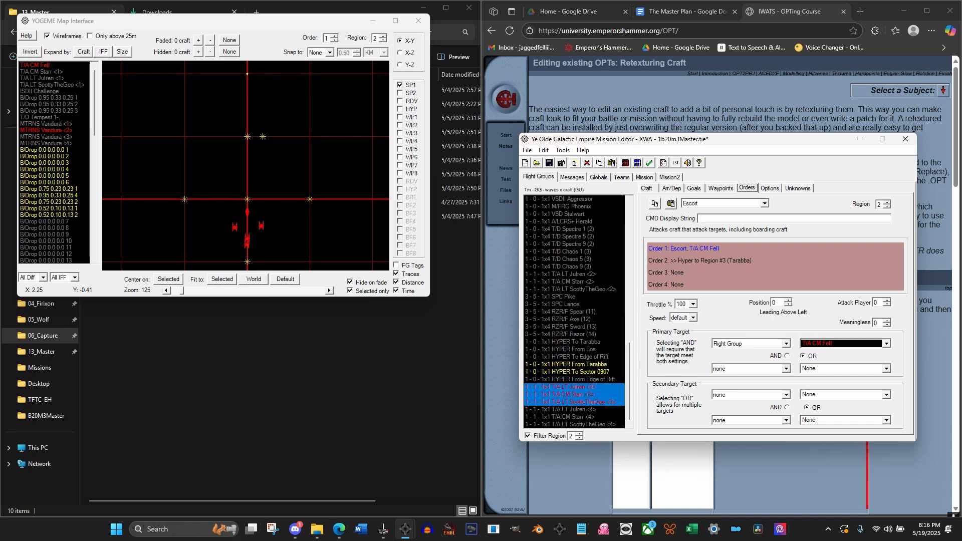
pyautogui.rightClick(680, 273)
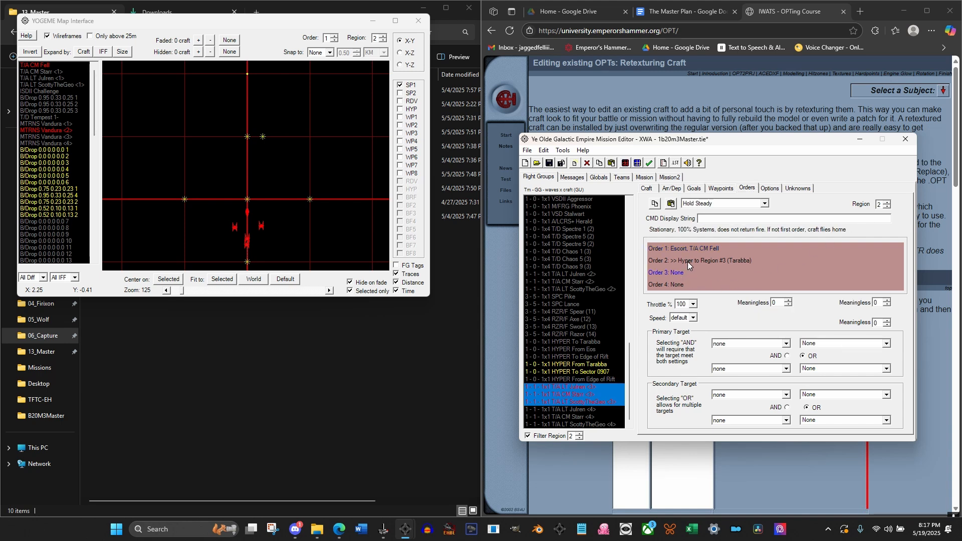
pyautogui.doubleClick(688, 262)
# Examine the map positions of T/A CM Fell and the MTRNS Vandura craft, comparing the layouts across the regions
pyautogui.click(590, 410)
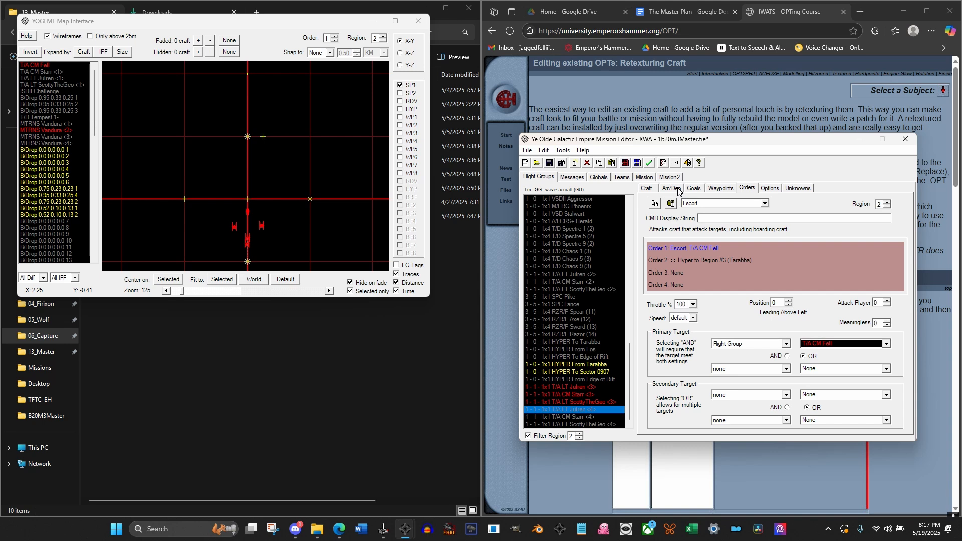
pyautogui.click(44, 124)
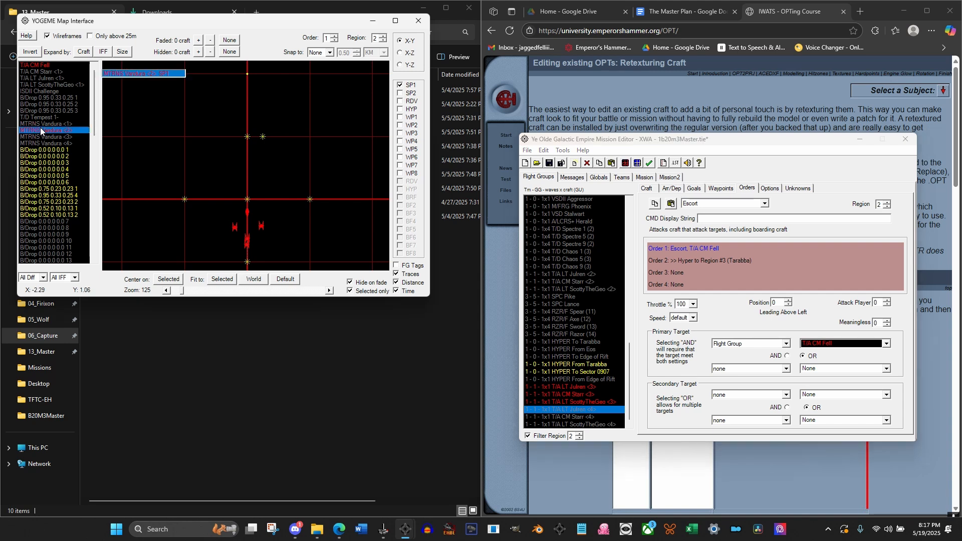
pyautogui.click(45, 143)
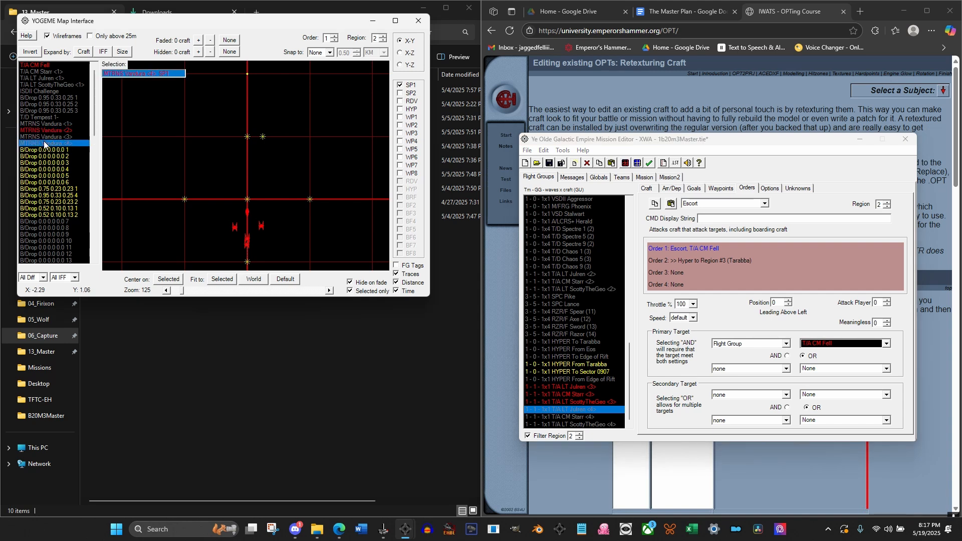
pyautogui.click(45, 136)
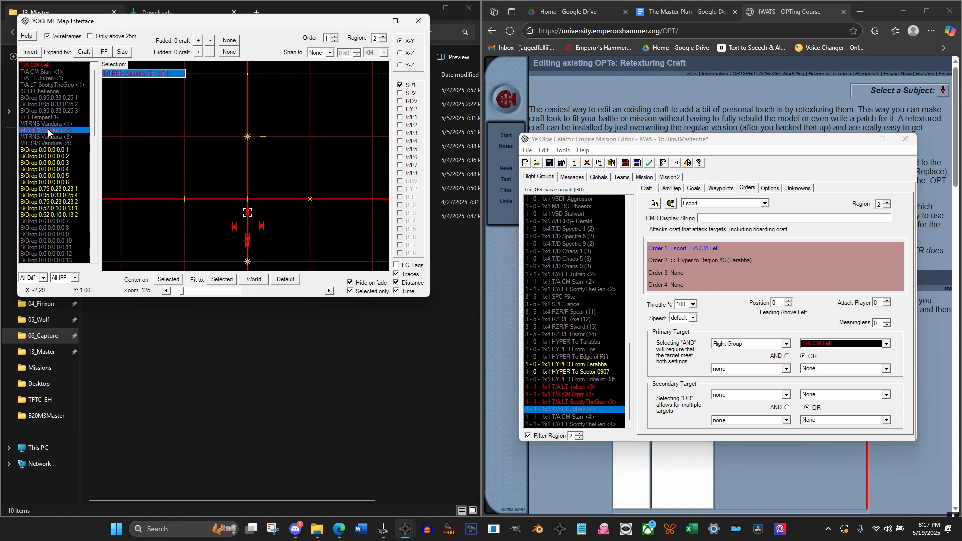
pyautogui.click(28, 66)
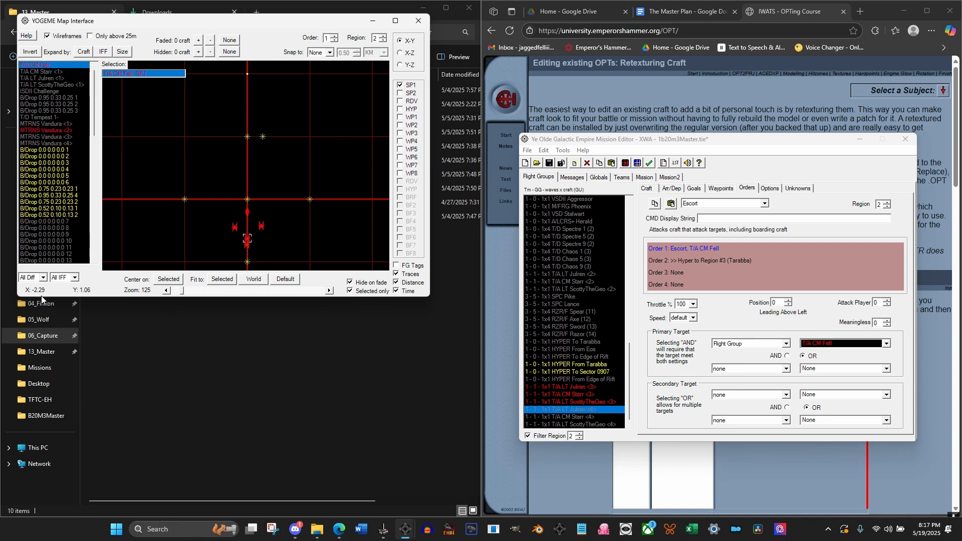
pyautogui.click(384, 41)
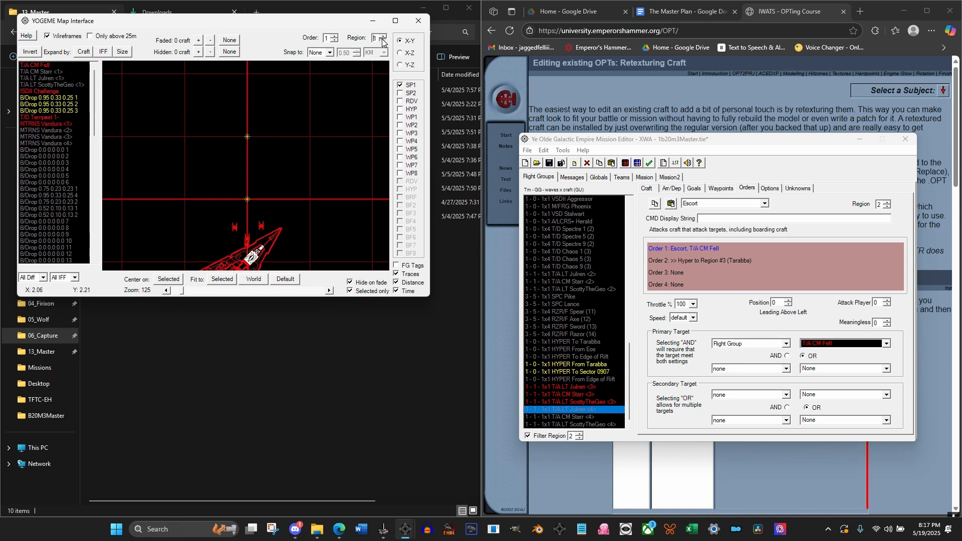
pyautogui.click(384, 40)
pyautogui.click(385, 40)
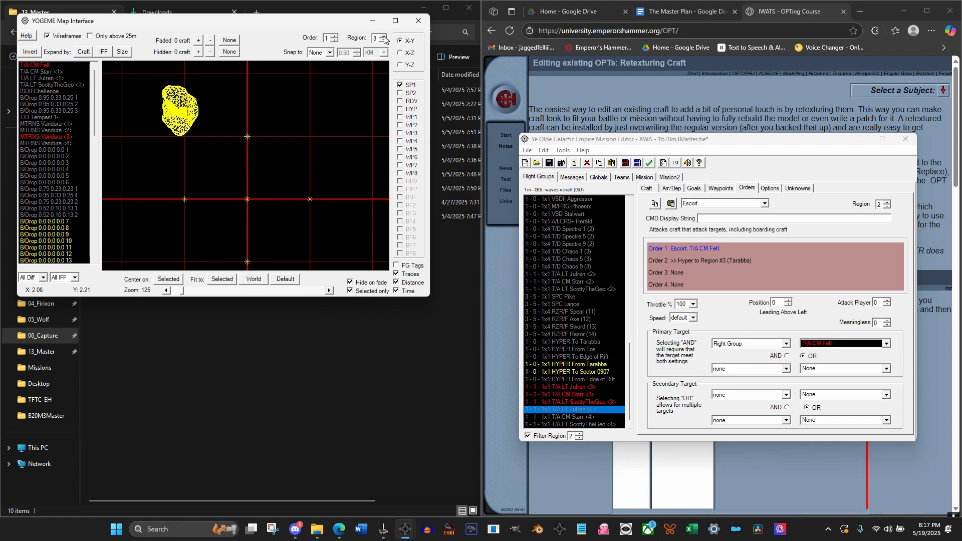
pyautogui.click(384, 40)
pyautogui.click(384, 41)
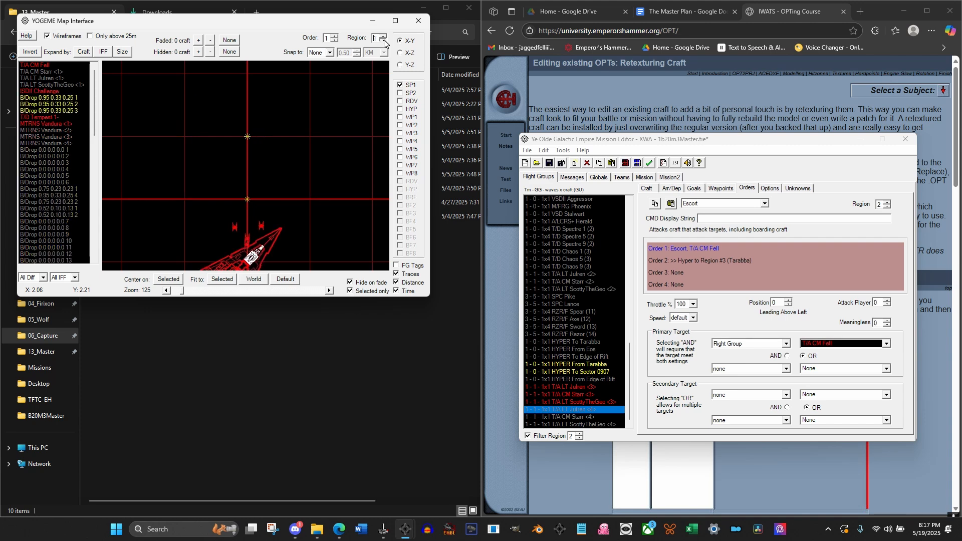
pyautogui.click(385, 38)
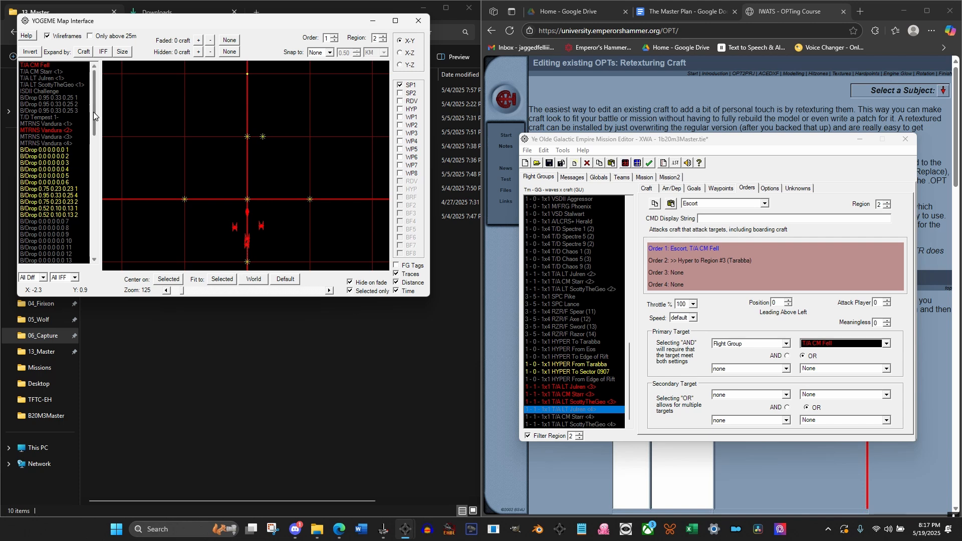
pyautogui.moveTo(94, 122)
pyautogui.mouseDown()
pyautogui.moveTo(93, 253)
pyautogui.moveTo(87, 114)
pyautogui.mouseUp()
# Review the T/A <3> groups' region 2 orders, switch the orders to region 1, and check the T/A <4> groups' start points
pyautogui.moveTo(564, 401)
pyautogui.mouseDown()
pyautogui.moveTo(578, 358)
pyautogui.moveTo(570, 387)
pyautogui.mouseUp()
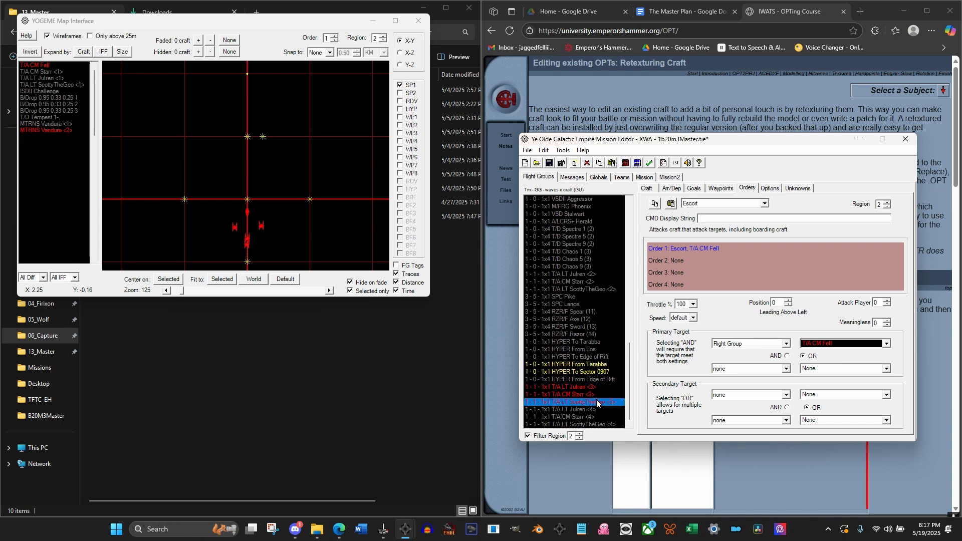
pyautogui.click(598, 402)
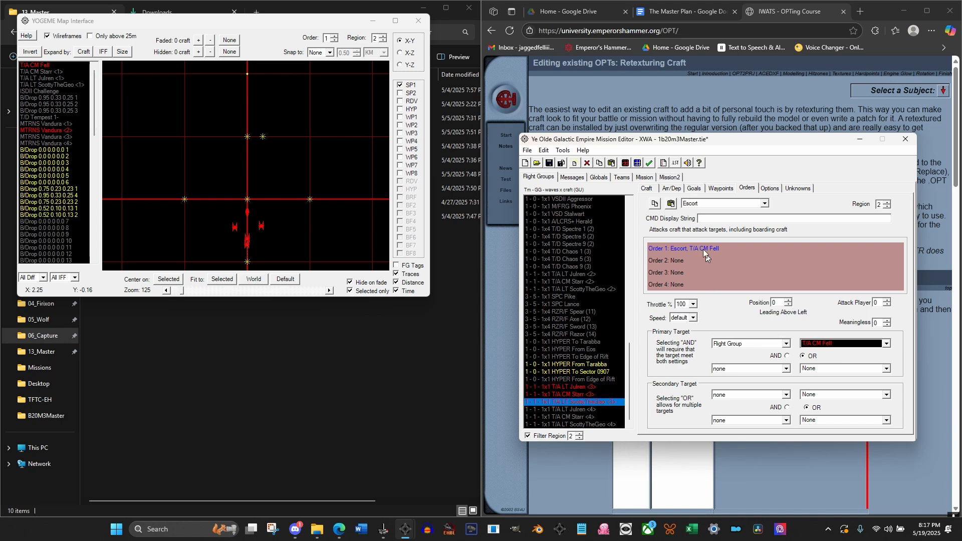
pyautogui.click(887, 207)
pyautogui.click(573, 410)
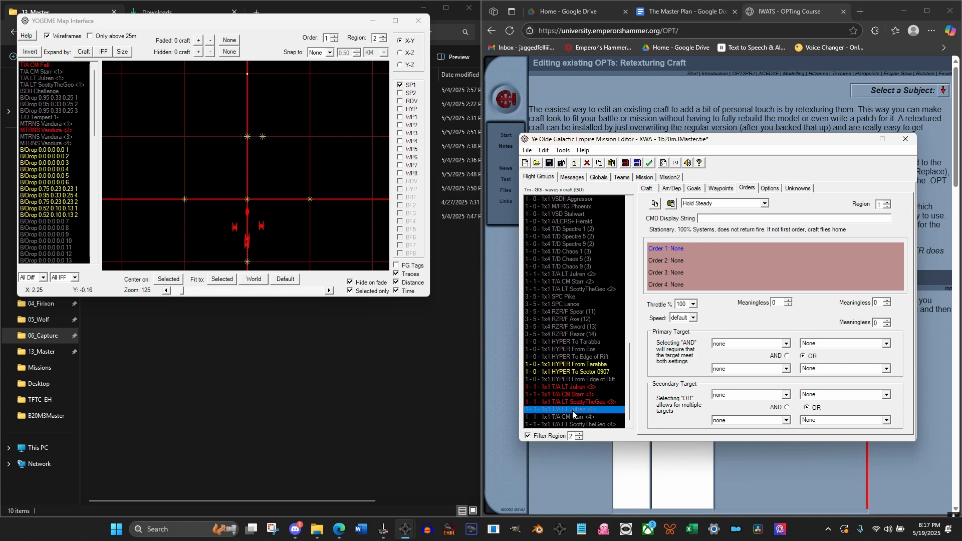
pyautogui.click(720, 189)
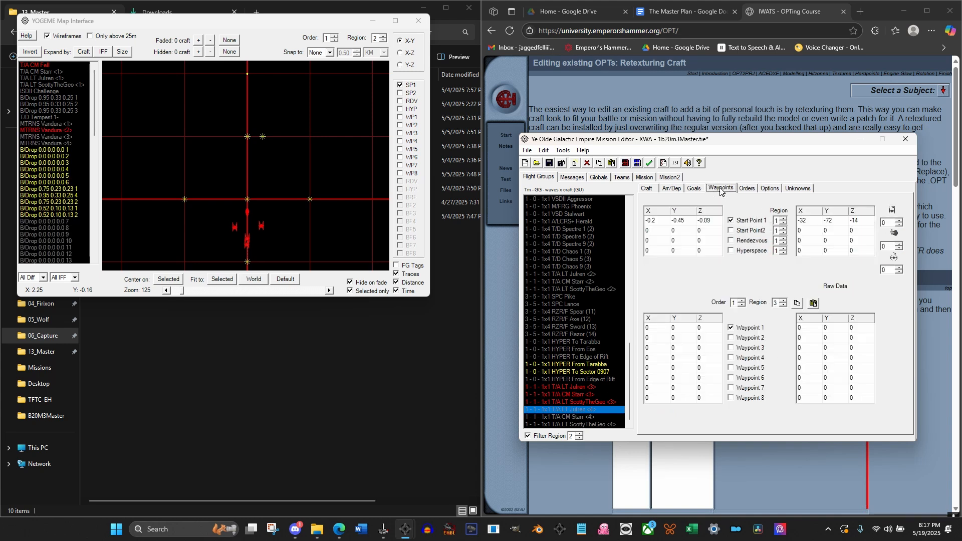
pyautogui.click(582, 425)
pyautogui.click(582, 417)
pyautogui.click(582, 409)
# Set region 1 Order 1 of the first T/A <4> group to Escort with Flight Group T/A CM Fell as the primary target
pyautogui.click(744, 190)
pyautogui.click(720, 204)
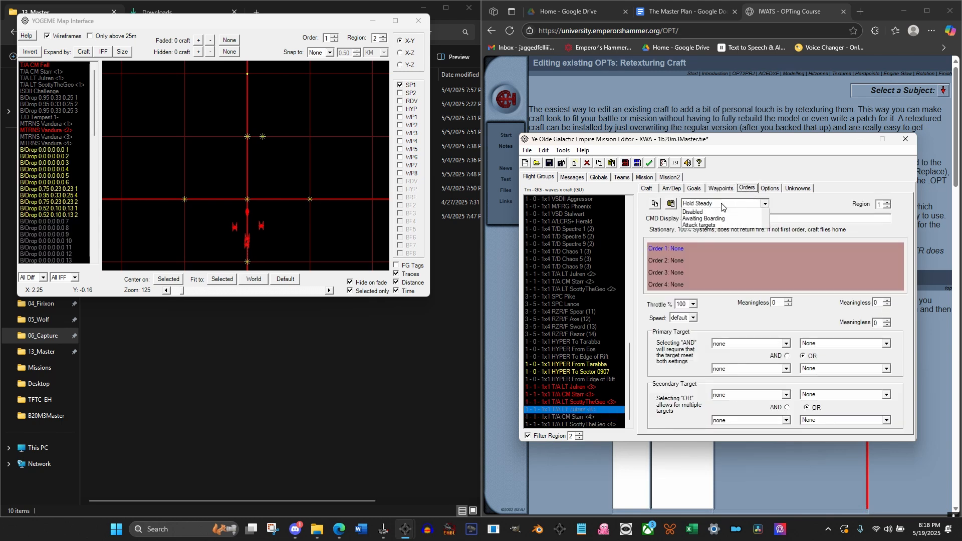
pyautogui.scroll(-3, 717, 241)
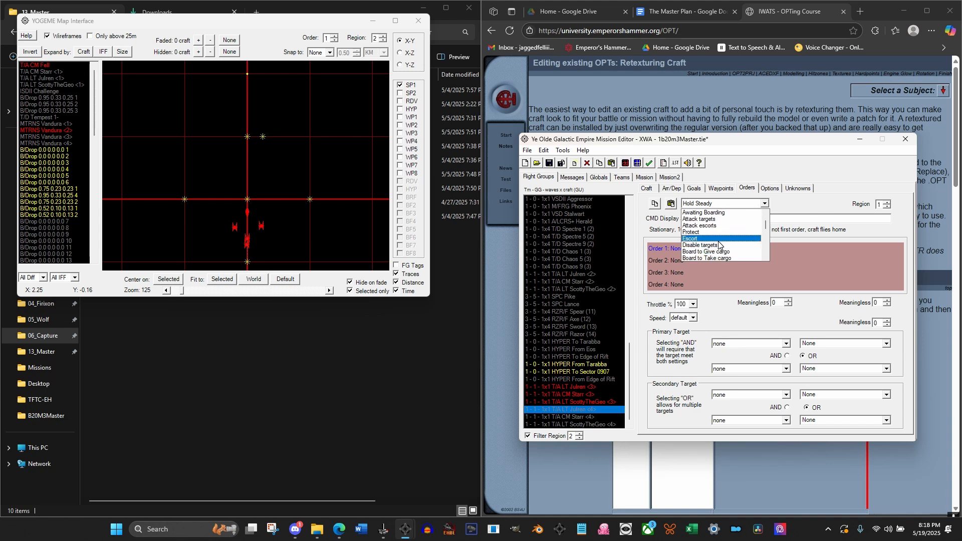
pyautogui.scroll(1, 718, 242)
pyautogui.click(706, 257)
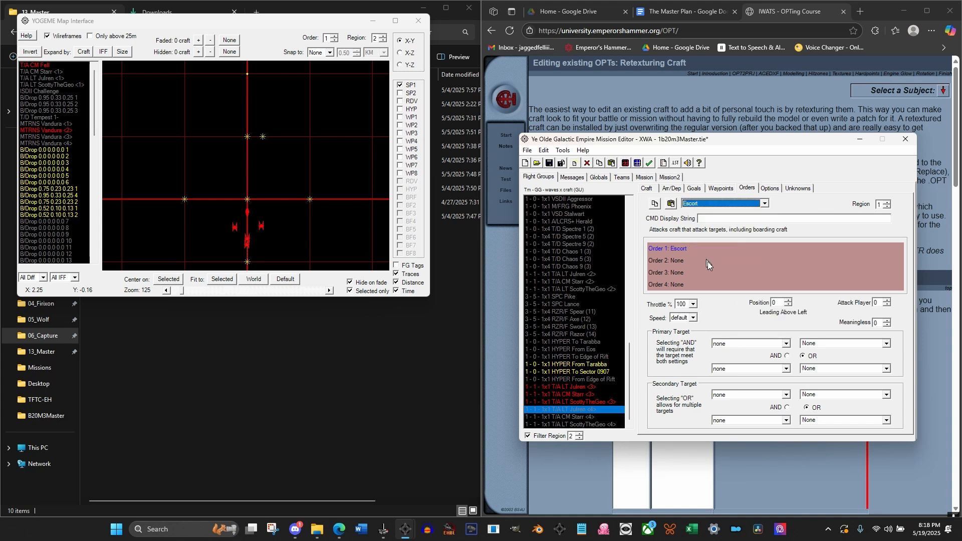
pyautogui.click(750, 344)
pyautogui.click(742, 357)
pyautogui.click(836, 344)
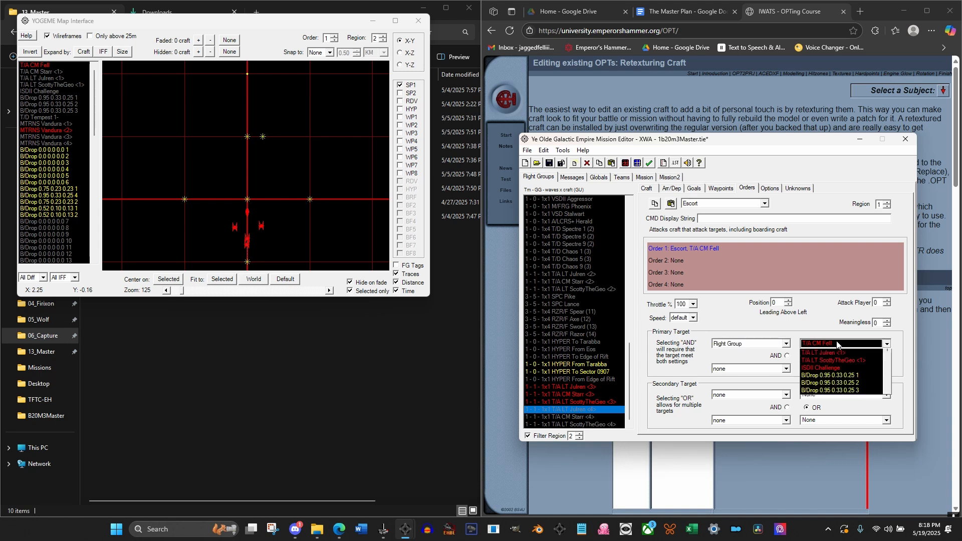
pyautogui.click(837, 344)
# Copy the region 1 Escort T/A CM Fell order into Order 1 of the other two T/A <4> groups
pyautogui.click(579, 416)
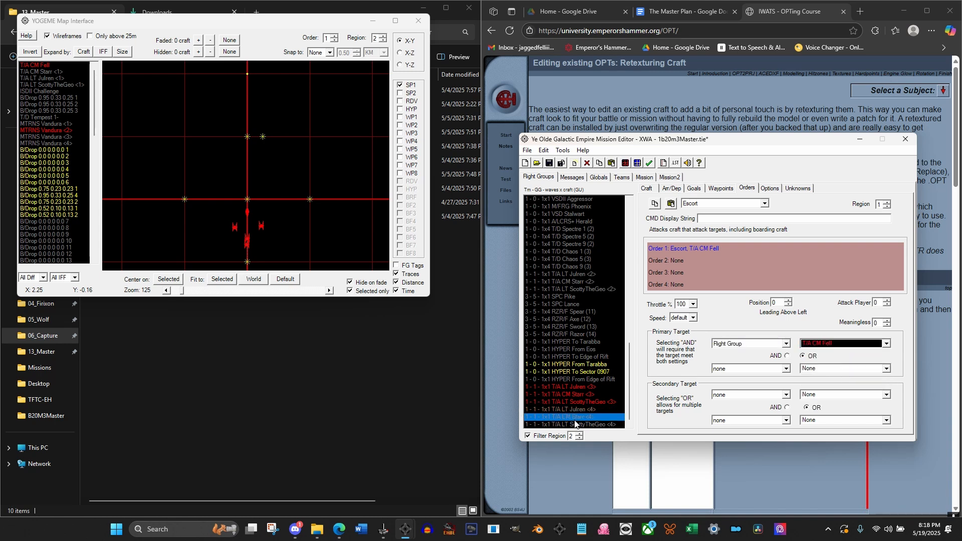
pyautogui.click(578, 410)
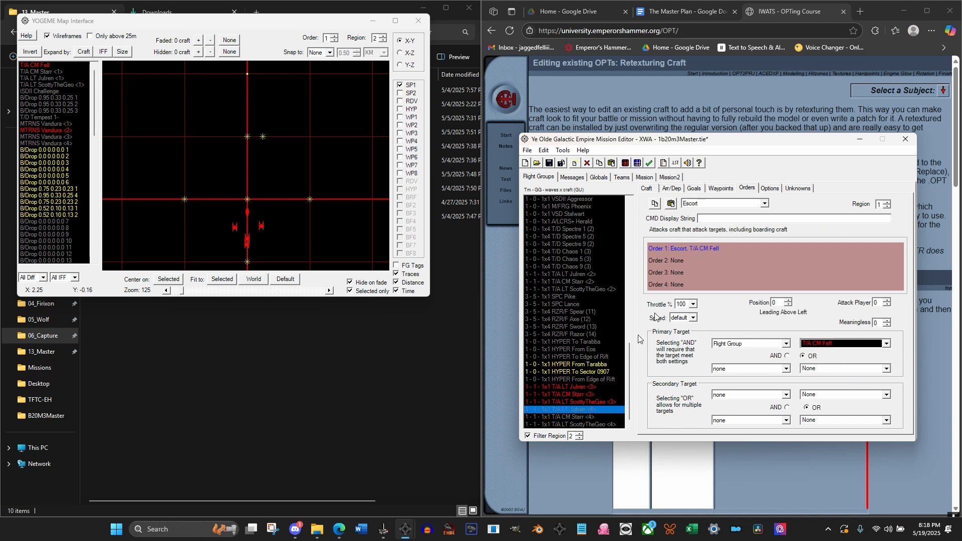
pyautogui.click(582, 416)
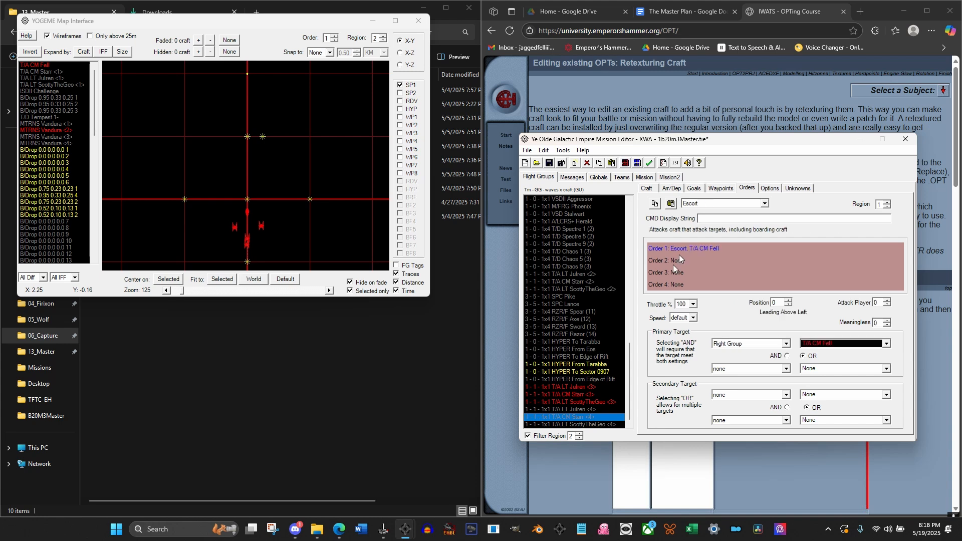
pyautogui.click(584, 424)
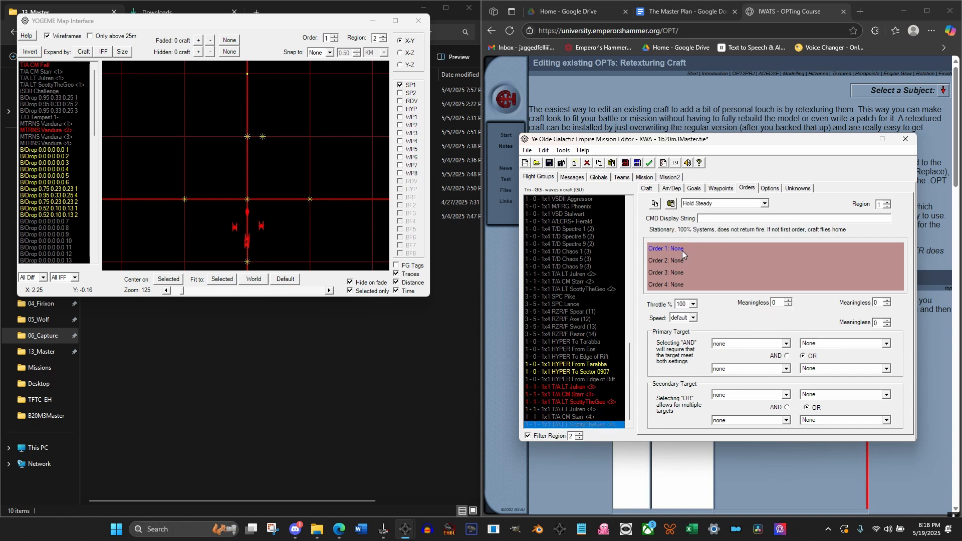
pyautogui.doubleClick(681, 250)
pyautogui.click(575, 409)
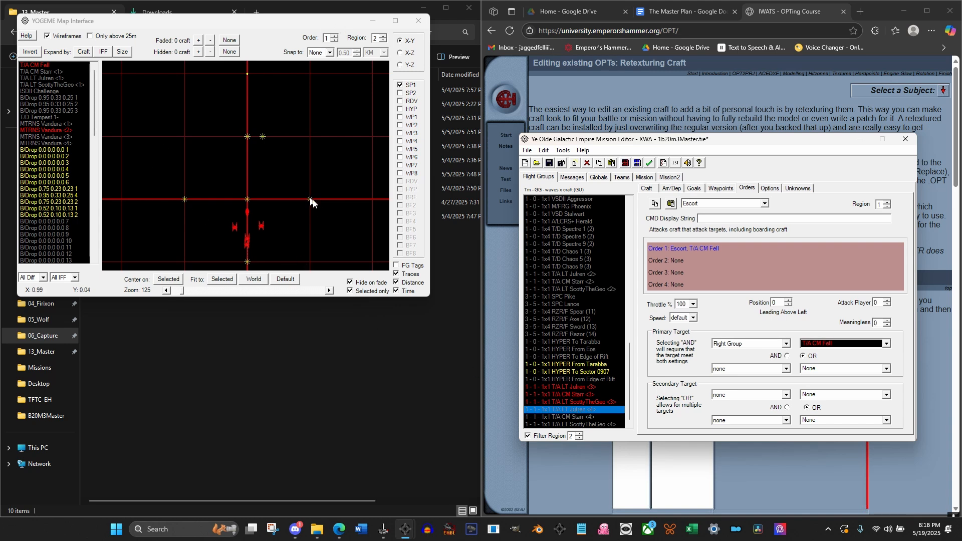
# Check the arrival and departure conditions of HYPER To Sector 0907 and HYPER From Edge of Rift, filtering the flight groups to region 1
pyautogui.click(595, 373)
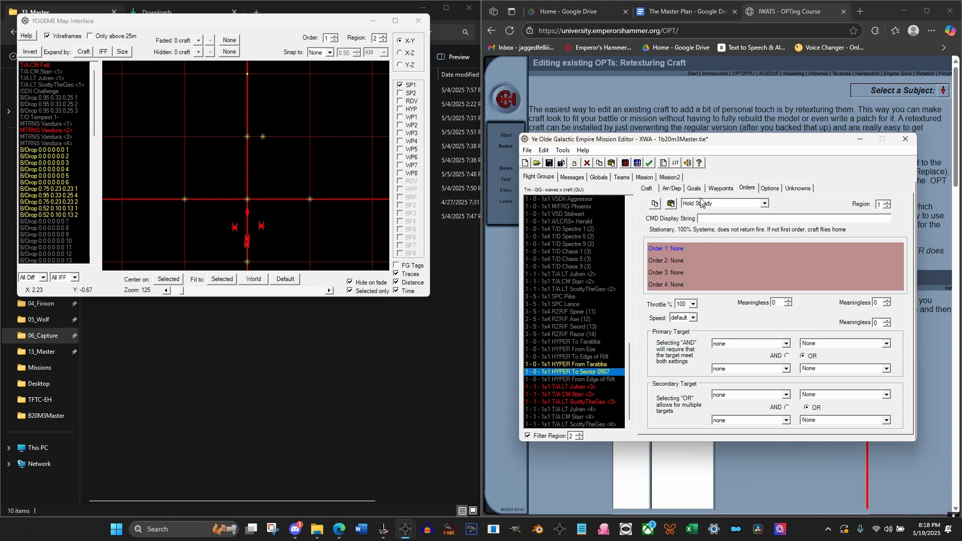
pyautogui.click(671, 189)
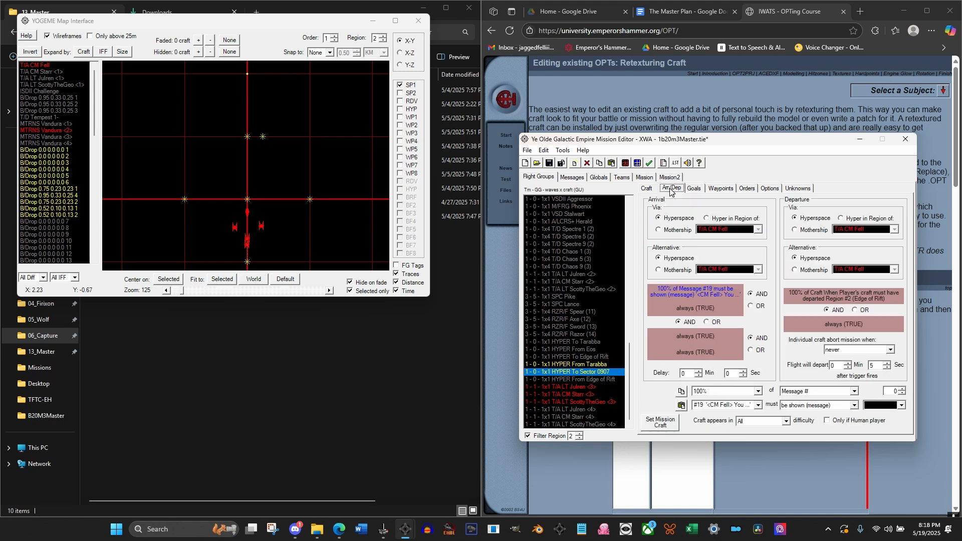
pyautogui.click(579, 438)
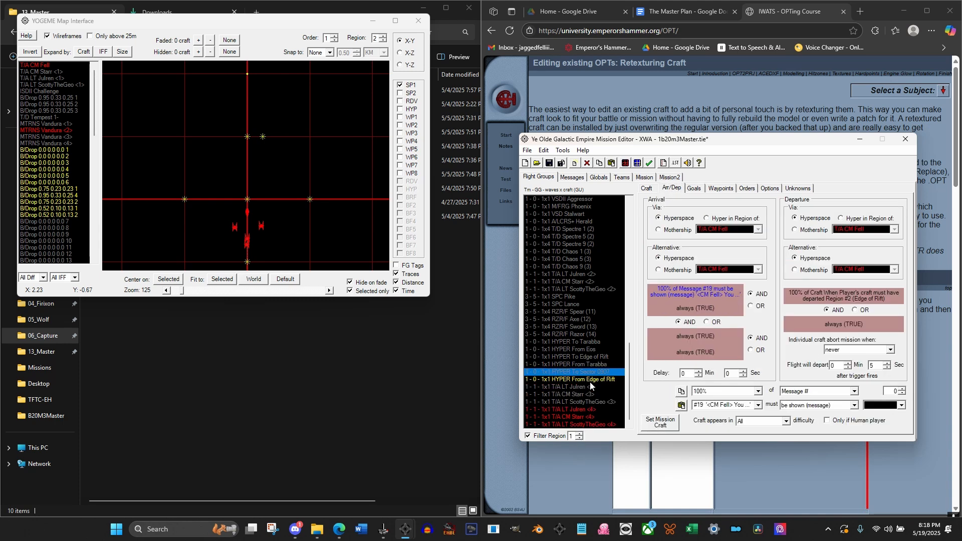
pyautogui.click(590, 380)
# Change the arrival trigger of the three T/A <4> groups to T/A CM Fell having arrived in region Sector 0907, checking individual groups
pyautogui.click(582, 410)
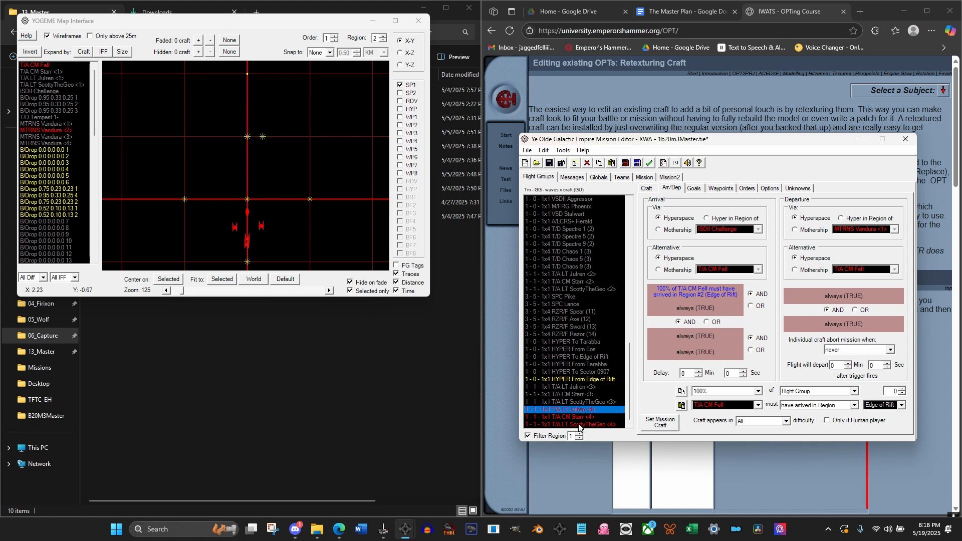
pyautogui.keyDown('shift'); pyautogui.click(579, 425); pyautogui.keyUp('shift')
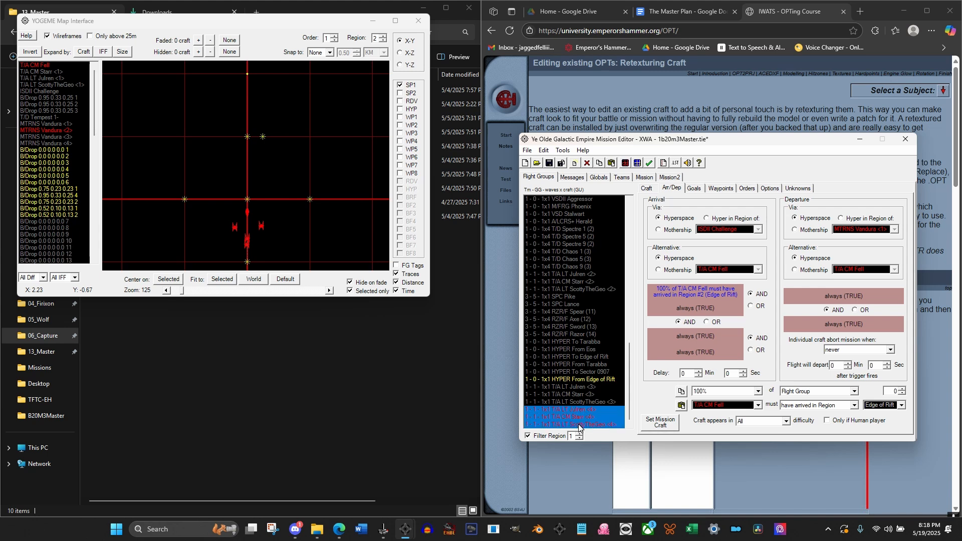
pyautogui.click(892, 407)
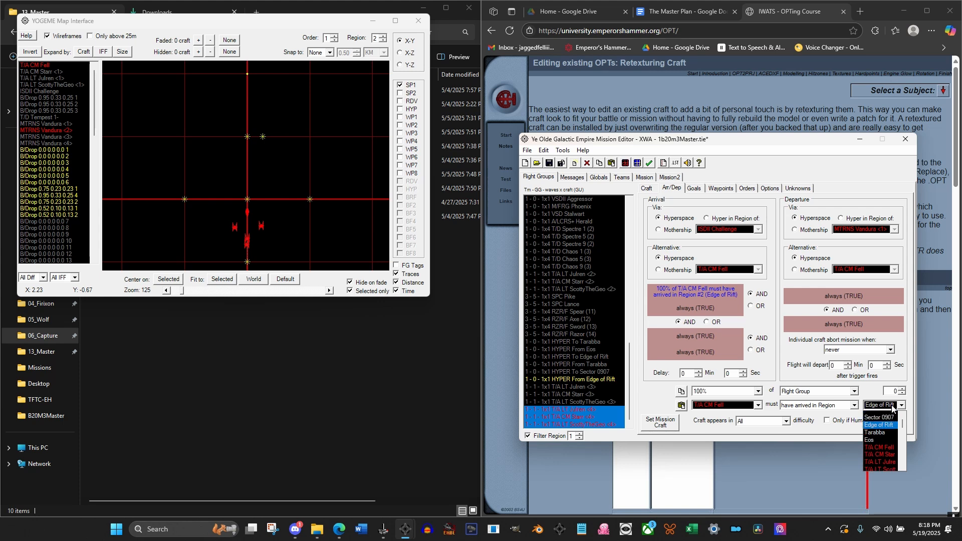
pyautogui.click(883, 424)
pyautogui.click(587, 394)
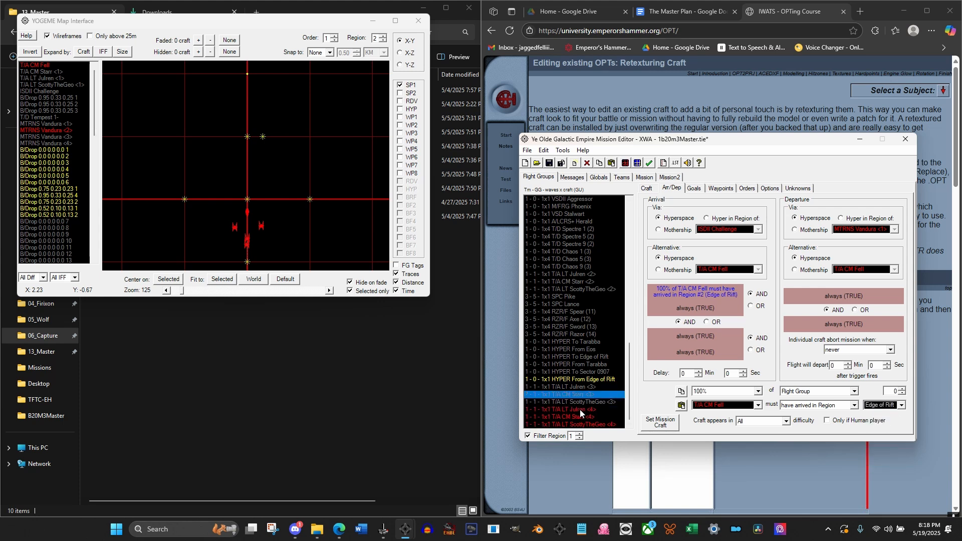
pyautogui.click(580, 410)
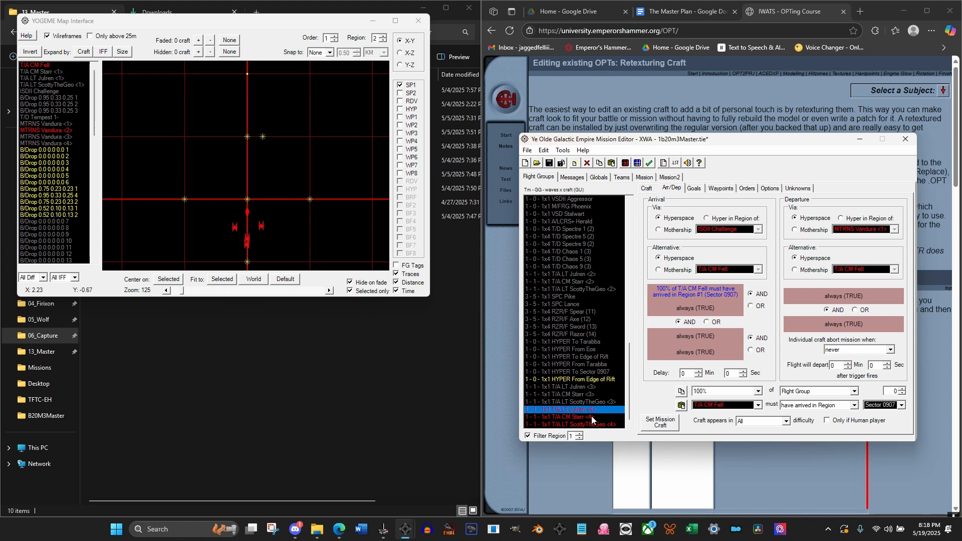
pyautogui.click(595, 425)
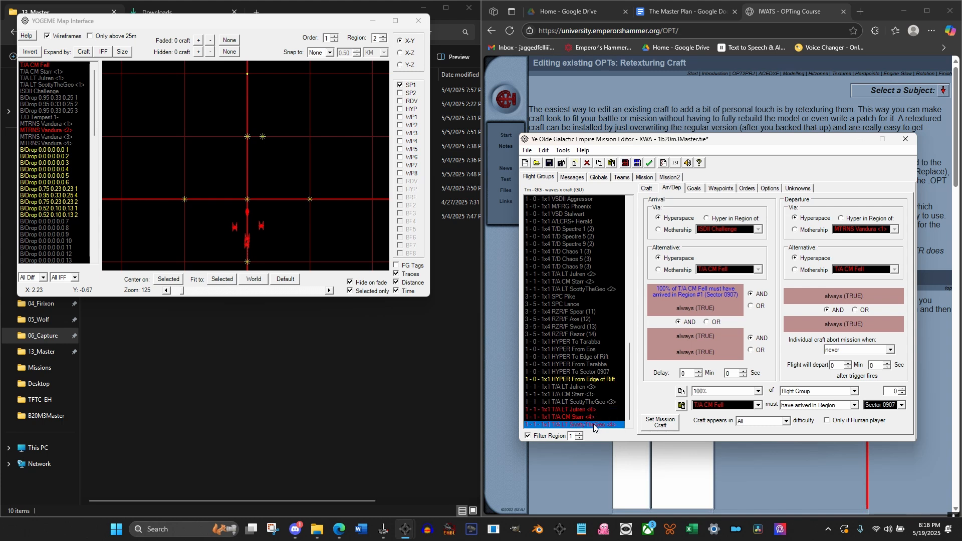
# Review the craft settings of the three T/A <4> groups individually and recheck their arrival conditions
pyautogui.click(592, 411)
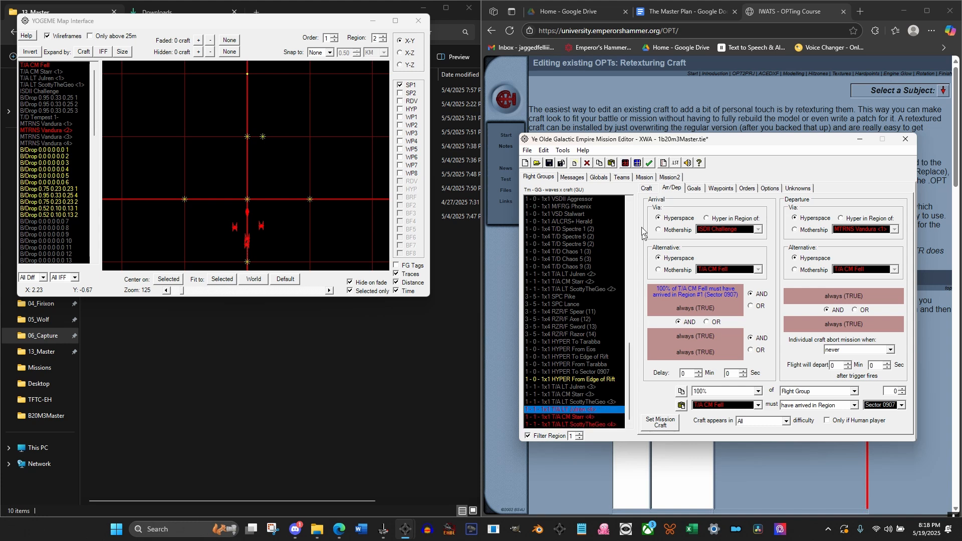
pyautogui.click(647, 188)
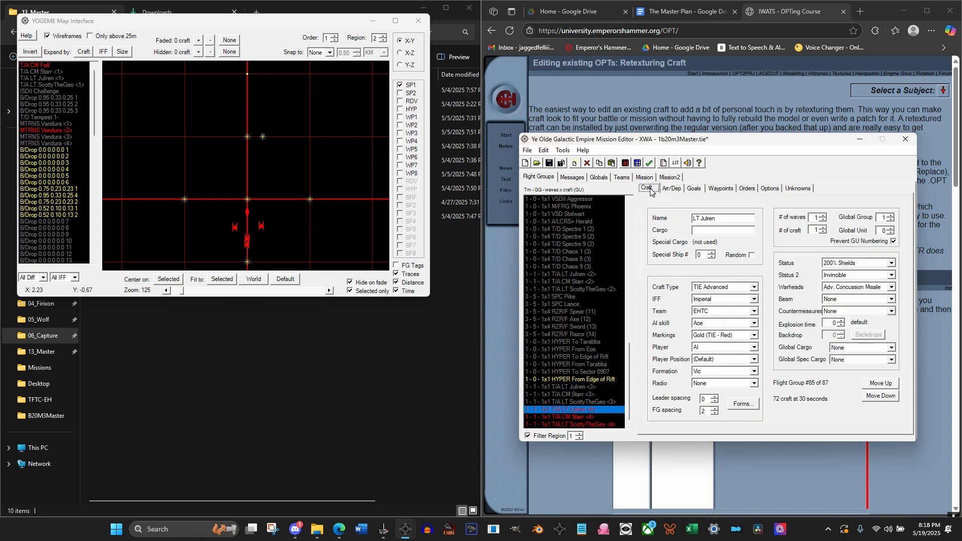
pyautogui.click(560, 424)
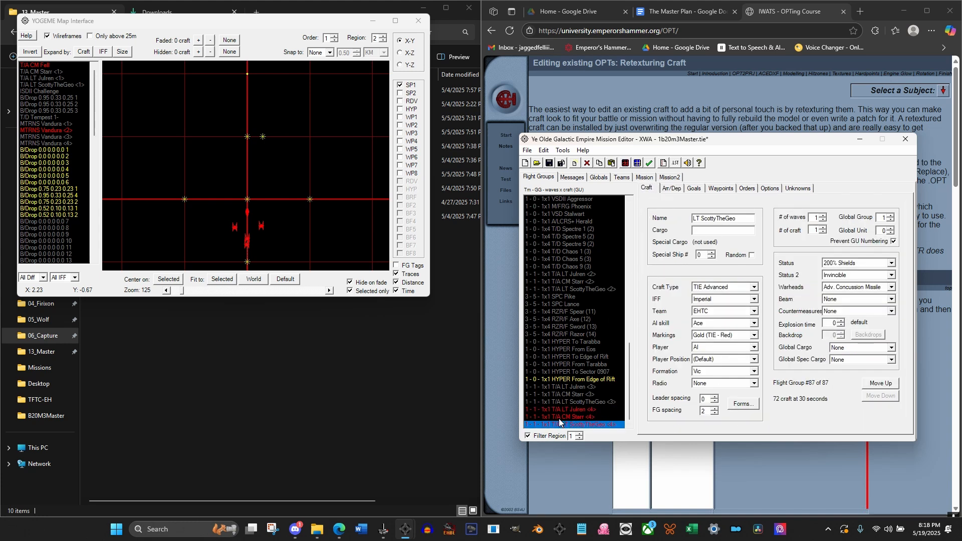
pyautogui.click(528, 410)
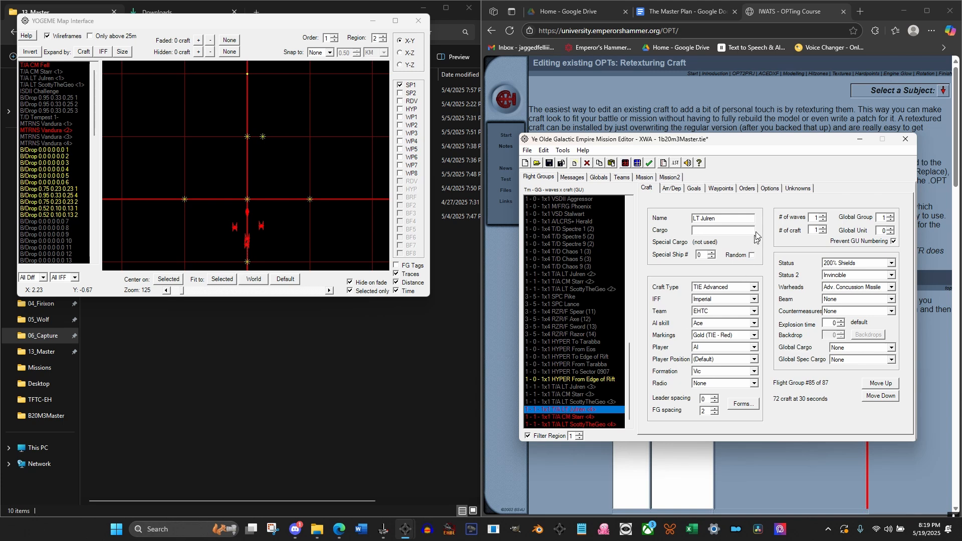
pyautogui.moveTo(722, 219); pyautogui.dragTo(693, 219)
pyautogui.click(588, 409)
pyautogui.click(599, 402)
pyautogui.click(594, 410)
pyautogui.click(573, 410)
pyautogui.click(891, 234)
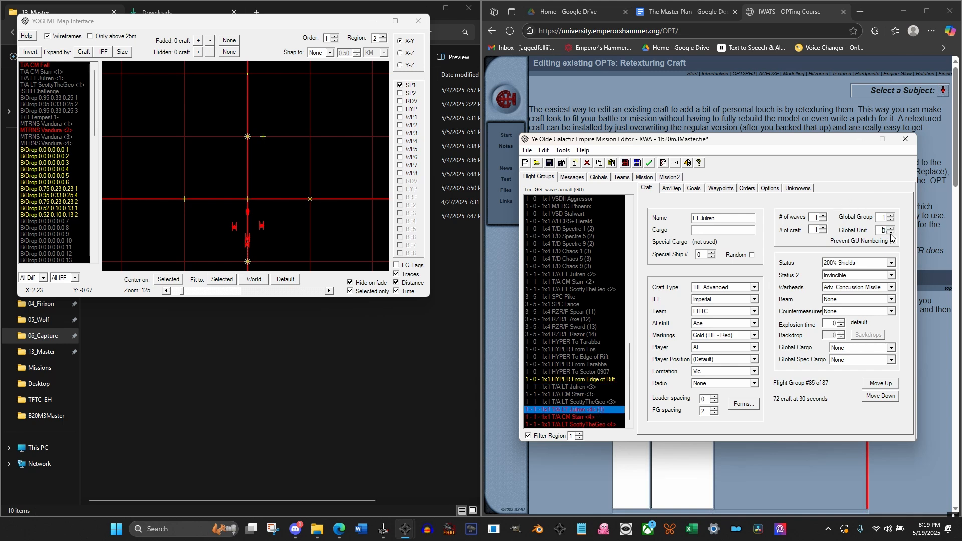
pyautogui.click(570, 417)
pyautogui.click(571, 410)
pyautogui.click(678, 189)
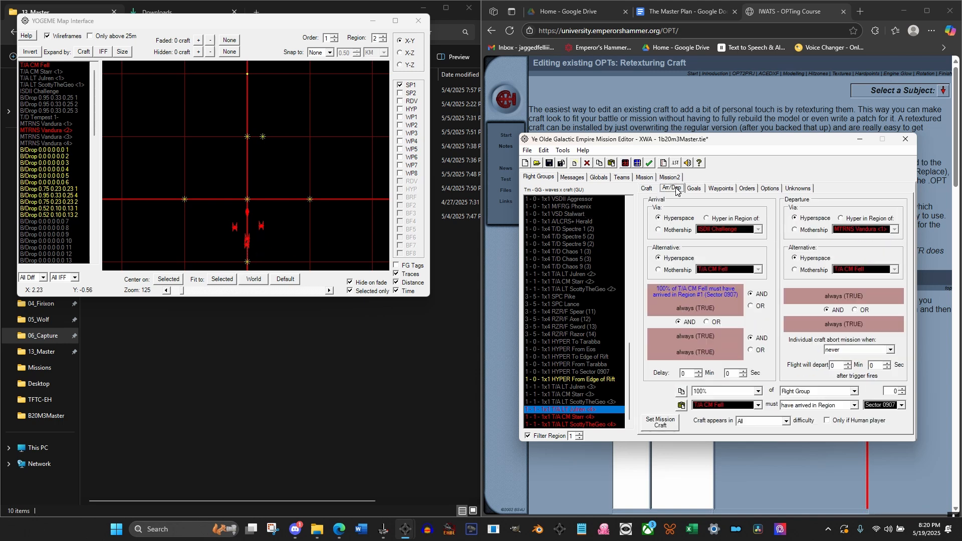
pyautogui.click(590, 417)
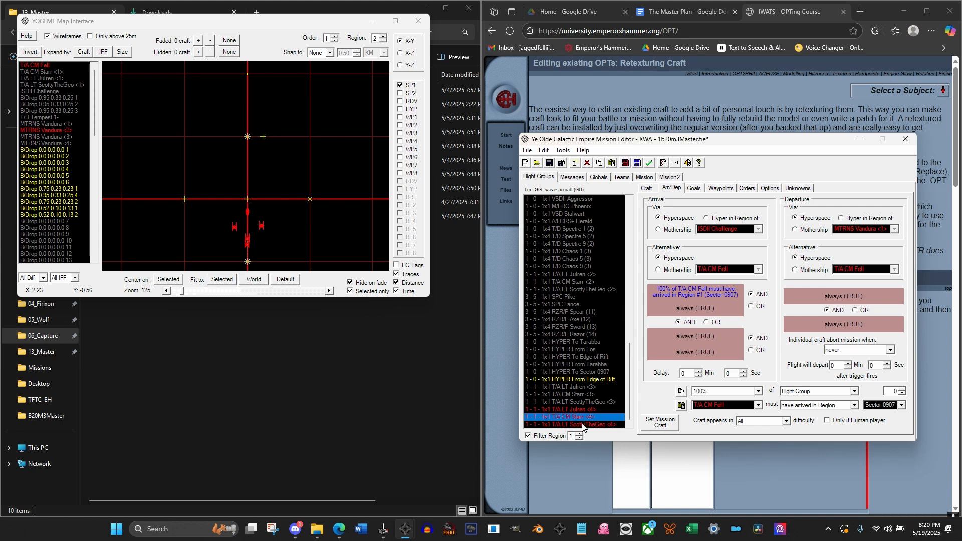
# Change the arrival trigger of MTRNS Vandura <1> to T/A CM Fell having arrived in region Sector 0907
pyautogui.scroll(1, 575, 390)
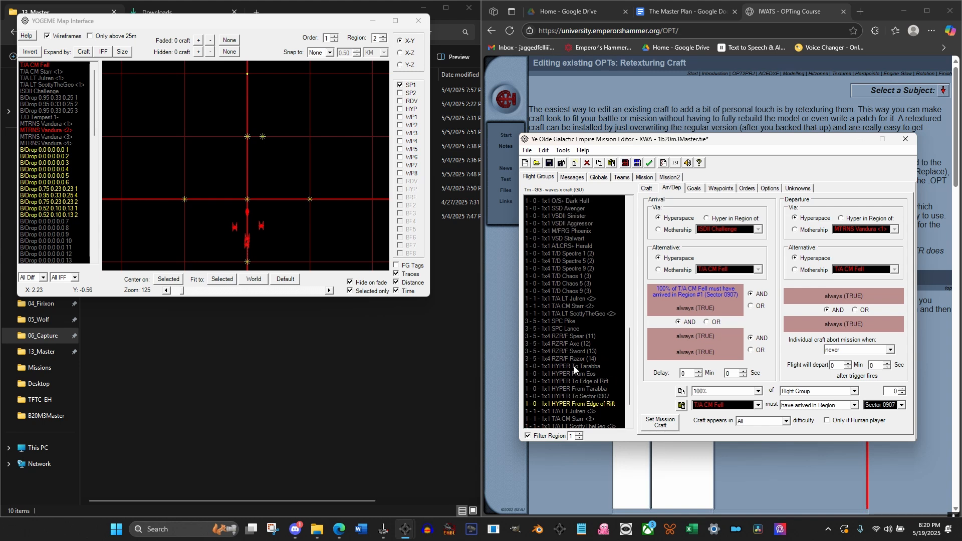
pyautogui.scroll(15, 573, 365)
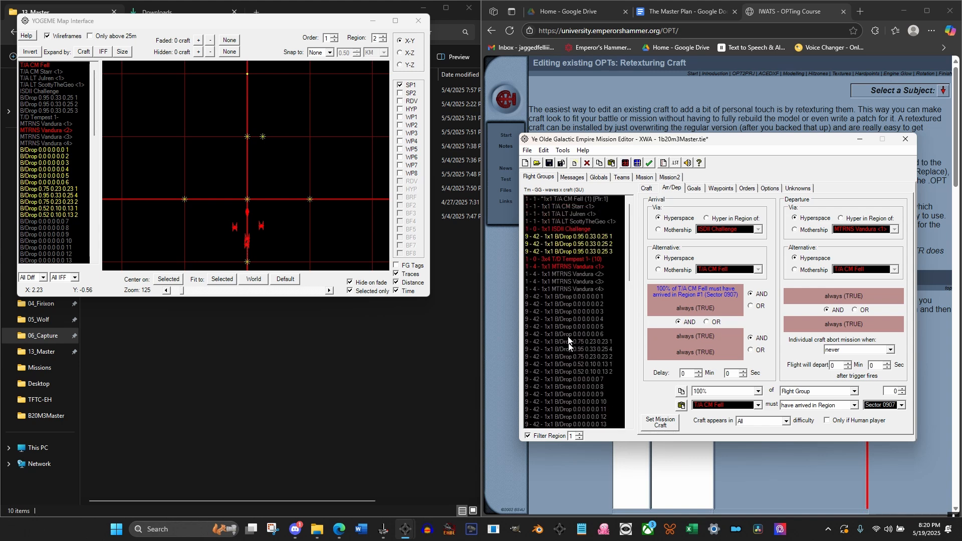
pyautogui.click(570, 271)
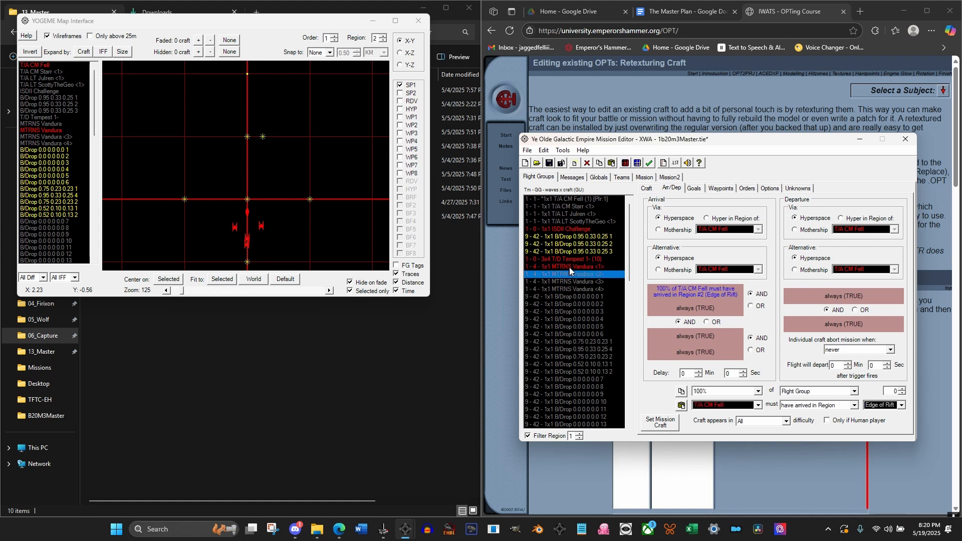
pyautogui.press('Up')
pyautogui.click(879, 405)
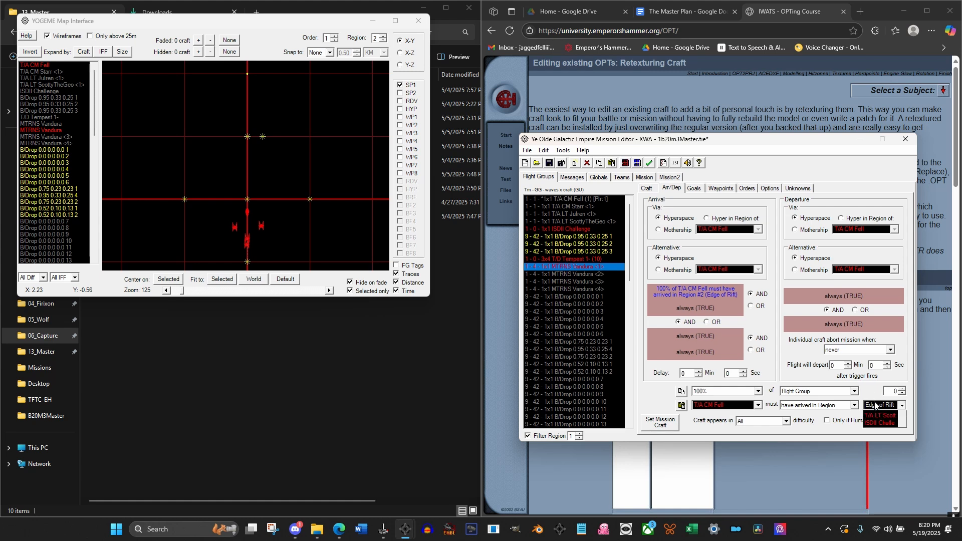
pyautogui.click(880, 423)
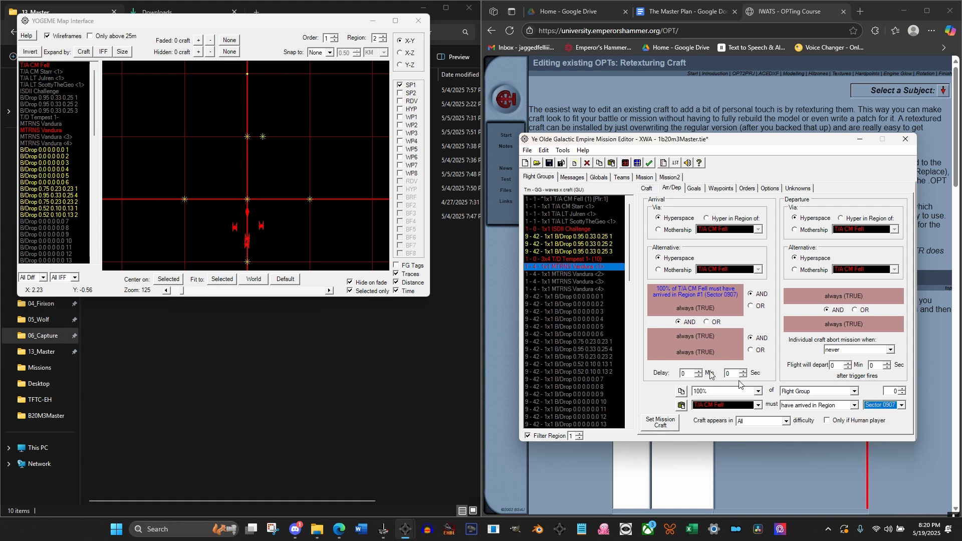
pyautogui.click(568, 268)
# Show region 1 on the map and move the HYPER From Edge of Rift start point to the open area southeast of ISDII Challenge
pyautogui.click(381, 42)
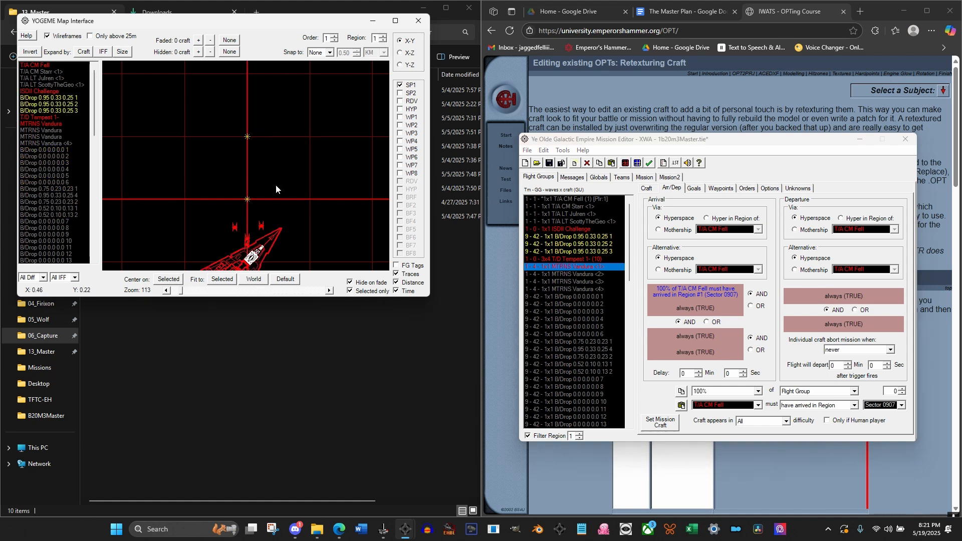
pyautogui.scroll(-5, 276, 185)
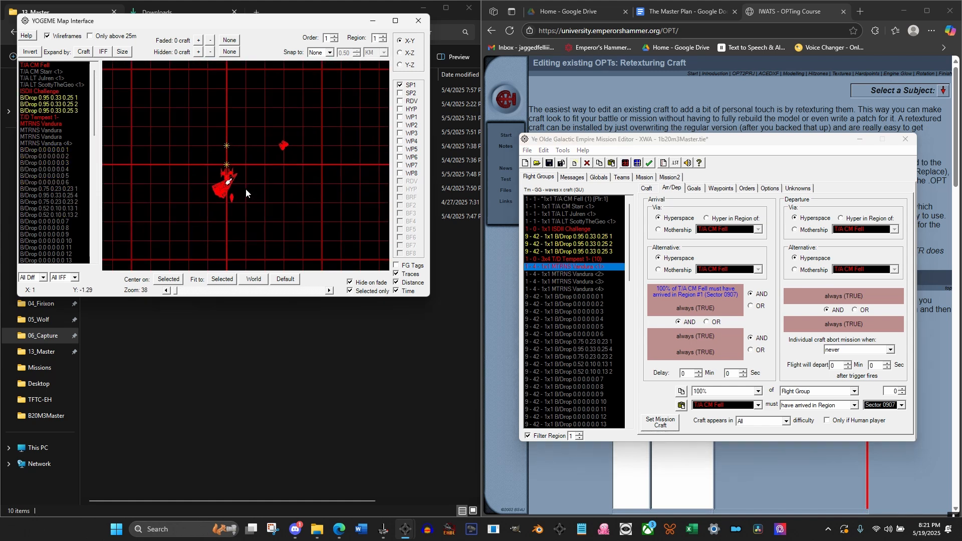
pyautogui.scroll(-2, 246, 188)
pyautogui.moveTo(261, 199); pyautogui.dragTo(252, 176)
pyautogui.scroll(4, 239, 188)
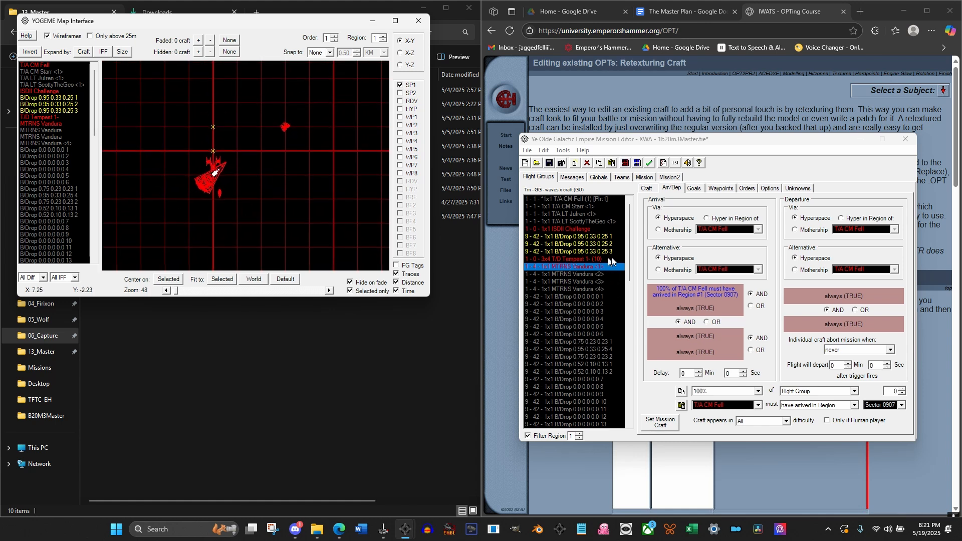
pyautogui.moveTo(627, 254); pyautogui.dragTo(633, 410)
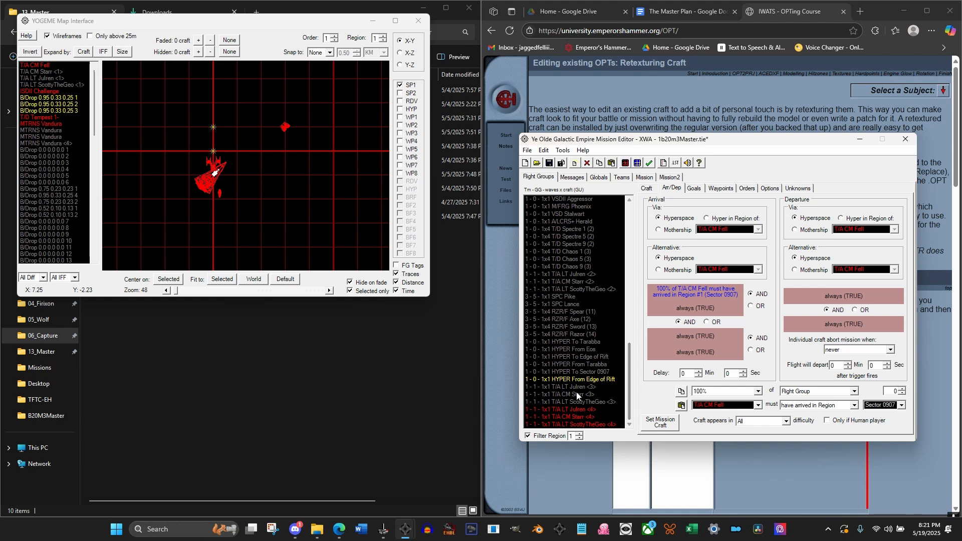
pyautogui.scroll(-15, 84, 195)
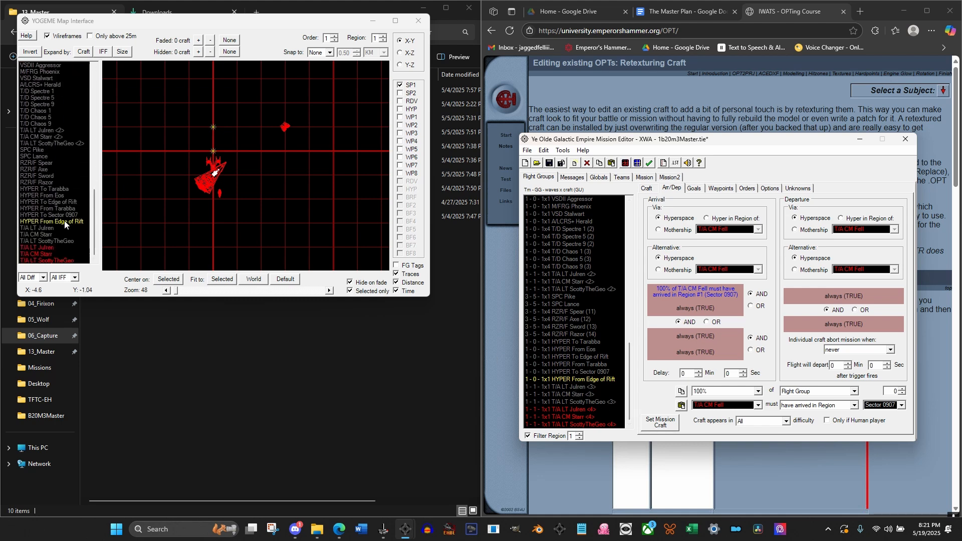
pyautogui.click(65, 220)
pyautogui.moveTo(253, 197); pyautogui.dragTo(222, 226)
pyautogui.moveTo(180, 179); pyautogui.dragTo(255, 150)
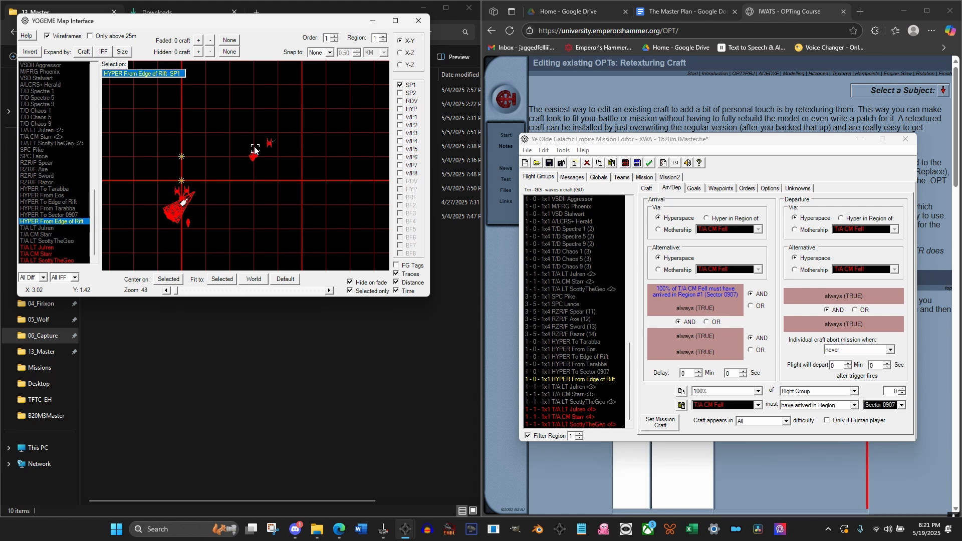
pyautogui.moveTo(254, 146); pyautogui.dragTo(255, 229)
# Display the region 1 Order 1 waypoints of T/A CM Fell and enable Waypoint 1
pyautogui.click(722, 188)
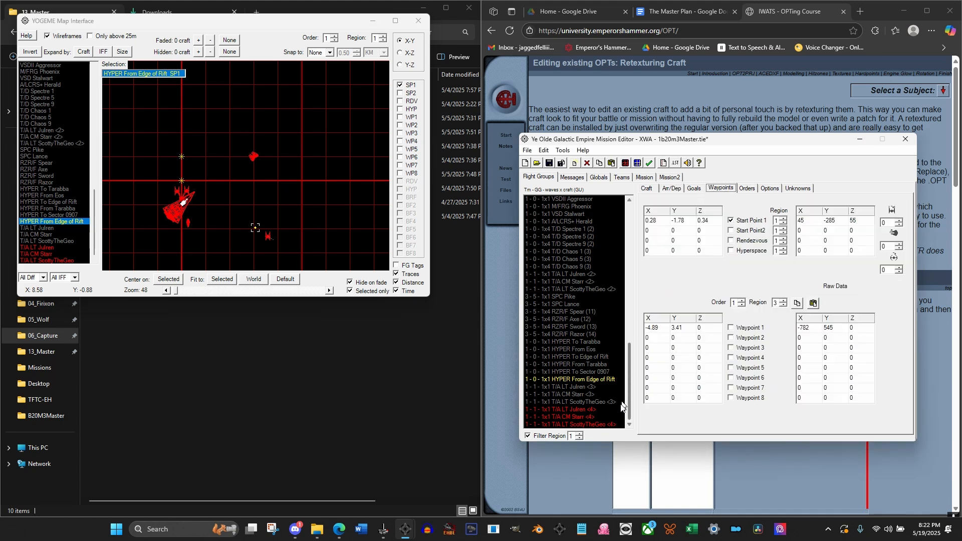
pyautogui.moveTo(627, 384); pyautogui.dragTo(617, 233)
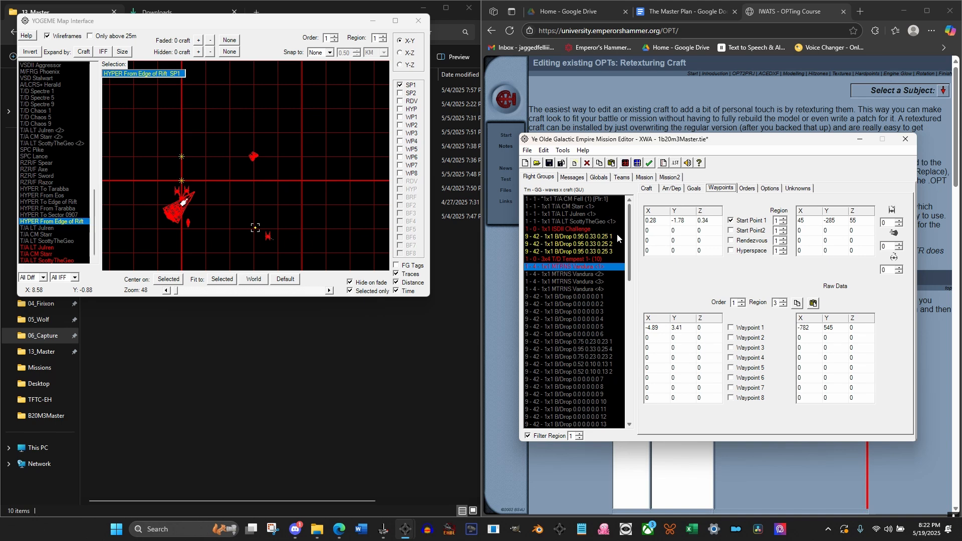
pyautogui.click(577, 230)
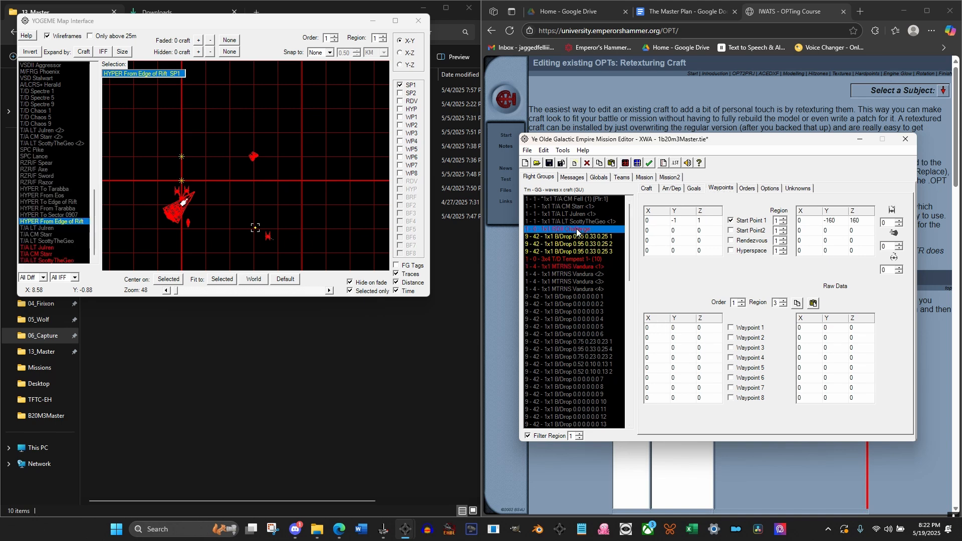
pyautogui.click(579, 200)
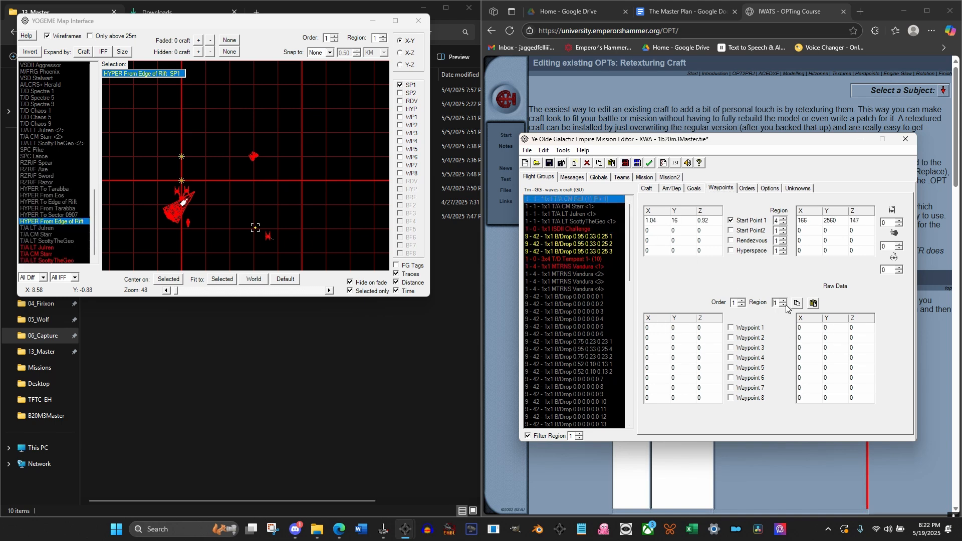
pyautogui.click(732, 330)
pyautogui.click(731, 327)
pyautogui.moveTo(631, 235); pyautogui.dragTo(630, 234)
pyautogui.click(698, 328)
pyautogui.click(731, 328)
# Move the region 1 start point of MTRNS Vandura <1> on the map to about X 4.42, Y -2.81
pyautogui.click(186, 224)
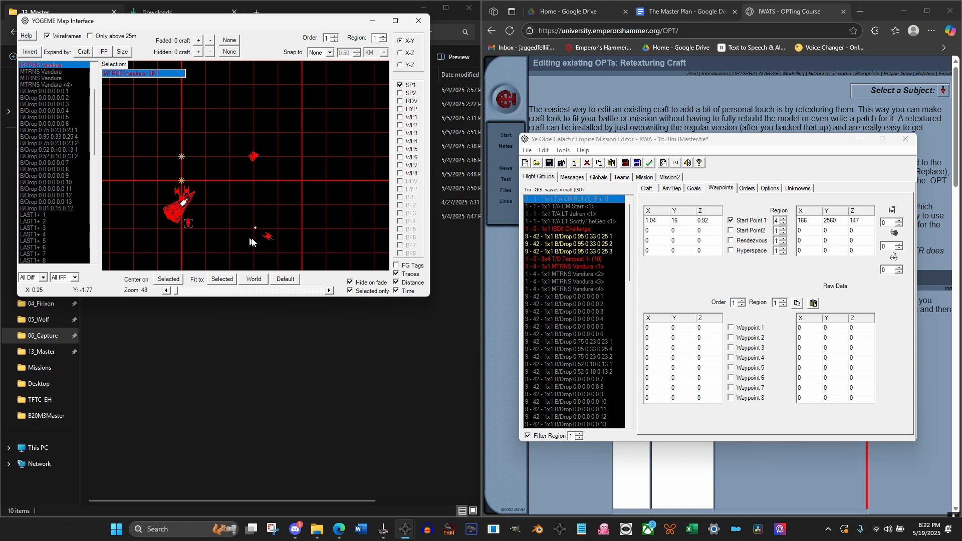
pyautogui.moveTo(250, 238); pyautogui.dragTo(290, 244)
pyautogui.scroll(2, 287, 232)
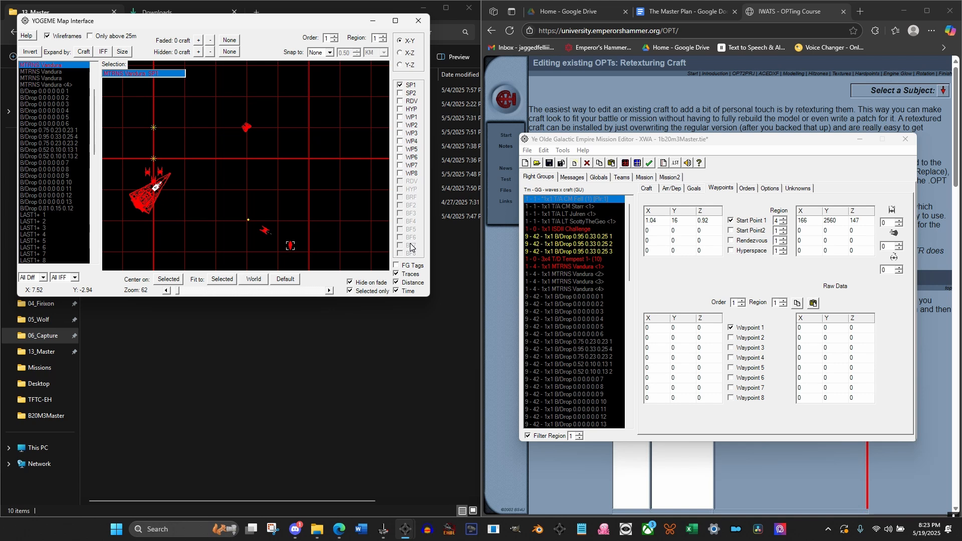
# Enable Waypoints 1 through 4 in region 1 Order 1 of MTRNS Vandura <1>
pyautogui.click(580, 267)
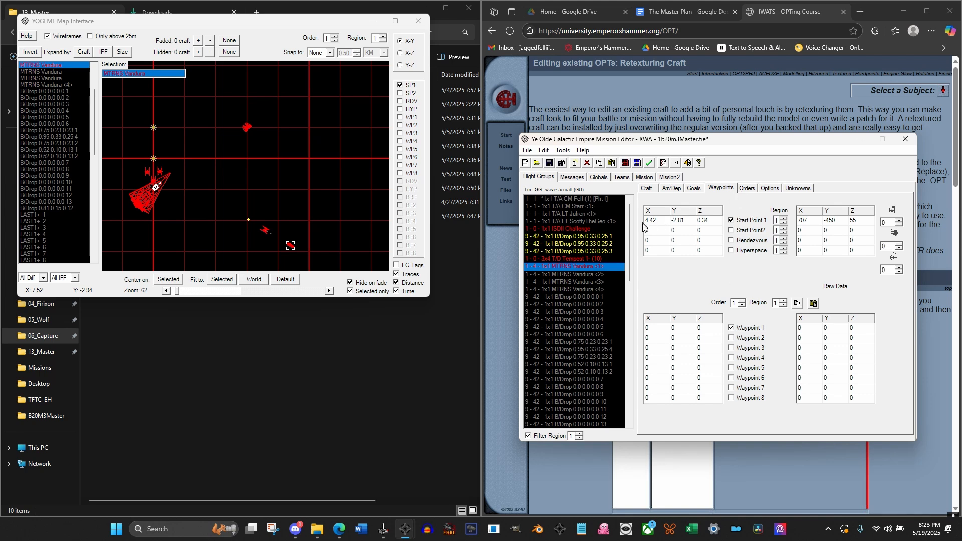
pyautogui.click(731, 339)
pyautogui.click(732, 347)
pyautogui.click(732, 358)
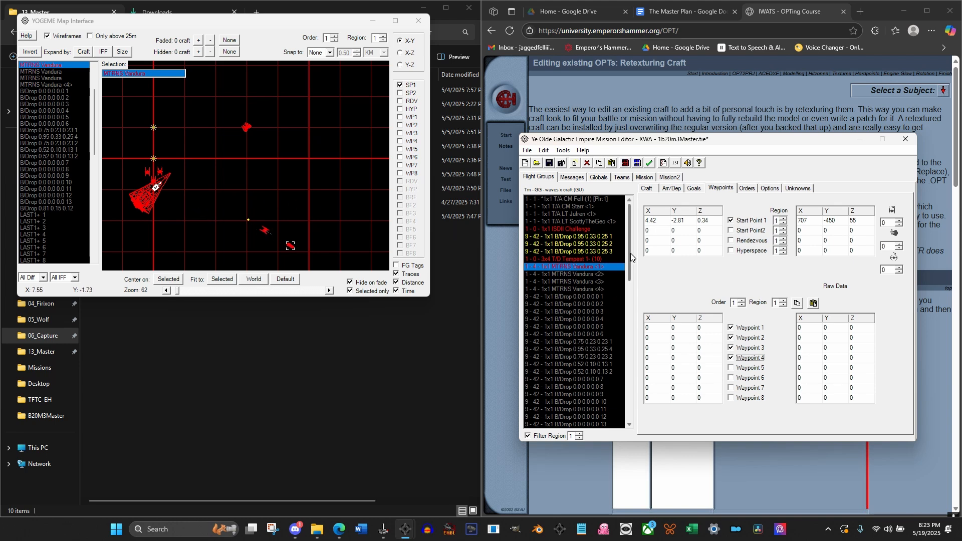
# Enable Waypoint 1 in region 1 Order 1 for all three T/A <4> groups and check individual groups
pyautogui.scroll(-18, 585, 381)
pyautogui.click(585, 409)
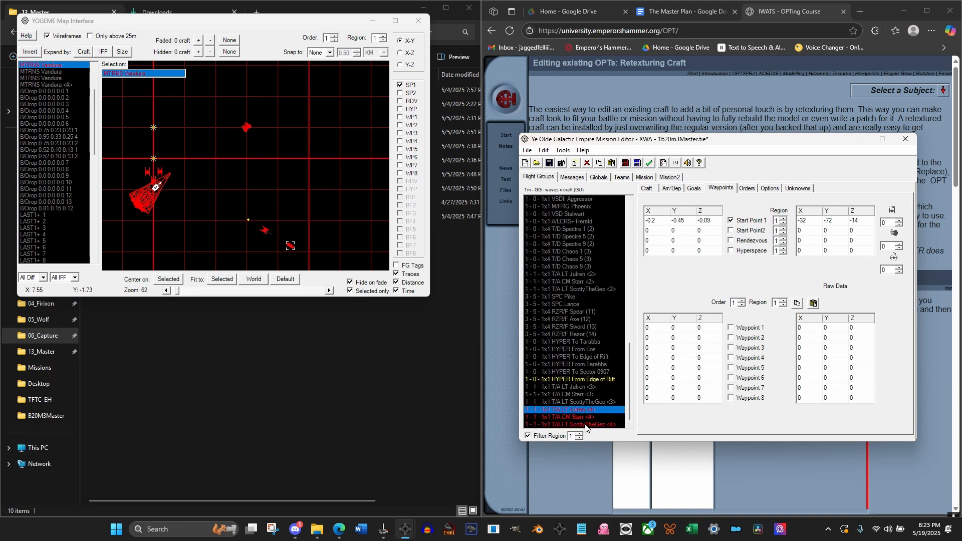
pyautogui.keyDown('shift'); pyautogui.click(586, 425); pyautogui.keyUp('shift')
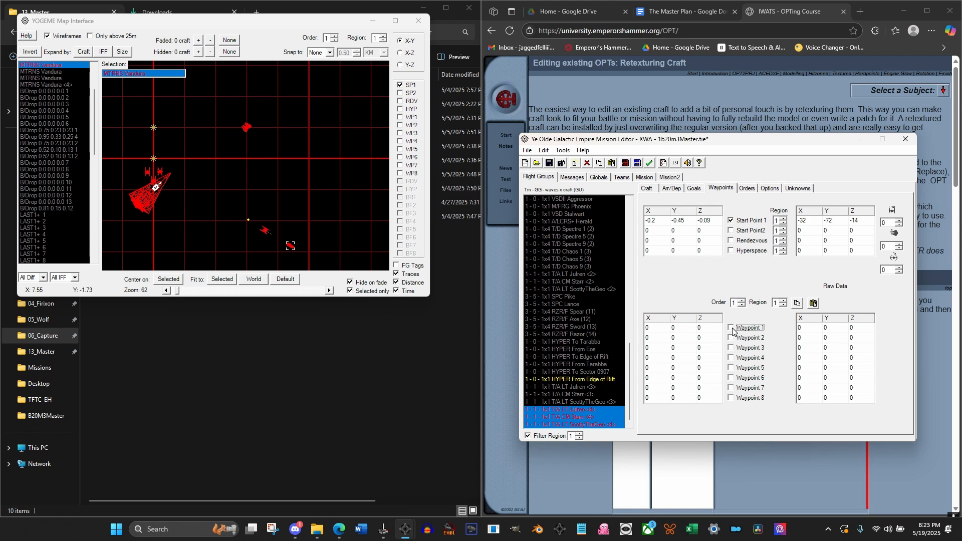
pyautogui.click(572, 410)
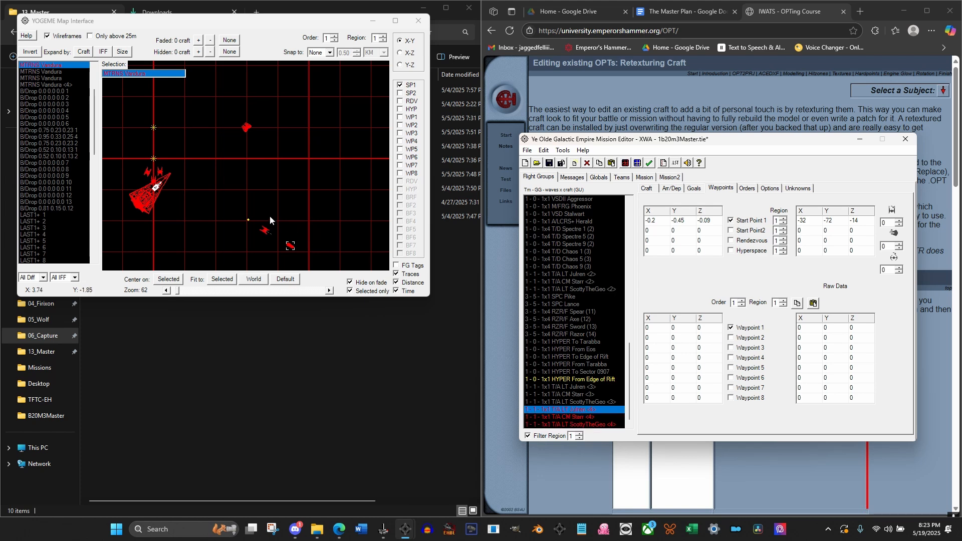
pyautogui.click(581, 417)
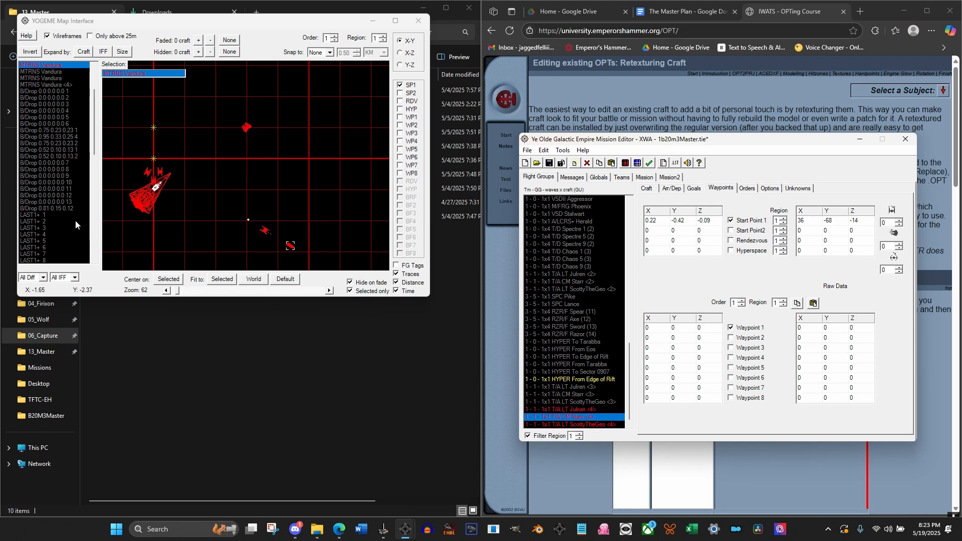
# Move the three T/A <4> start points on the map to around MTRNS Vandura <1>, placing the second group at about X 4.24, Y -2.04
pyautogui.scroll(-7, 78, 216)
pyautogui.scroll(-9, 82, 216)
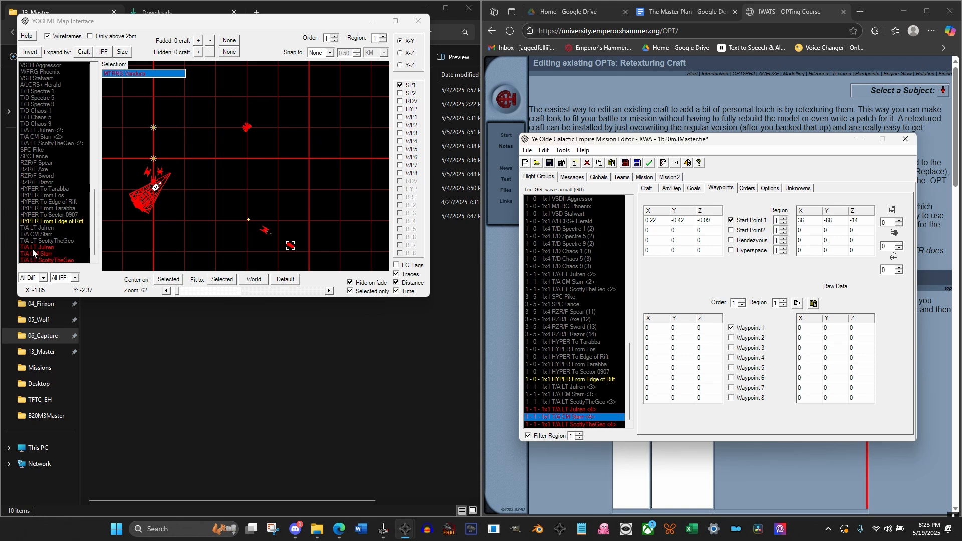
pyautogui.click(32, 248)
pyautogui.moveTo(150, 173)
pyautogui.mouseDown()
pyautogui.moveTo(278, 246)
pyautogui.moveTo(267, 249)
pyautogui.mouseUp()
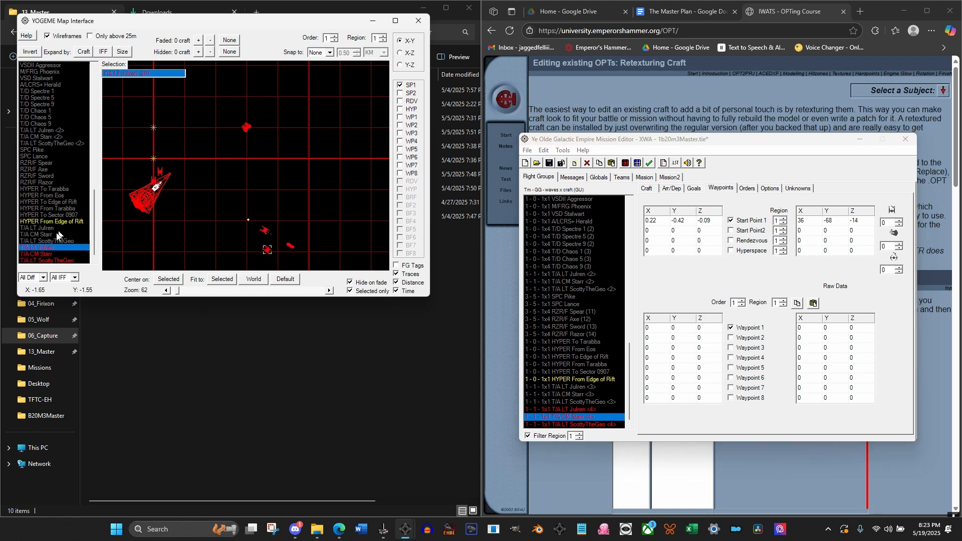
pyautogui.click(40, 253)
pyautogui.moveTo(161, 173); pyautogui.dragTo(286, 223)
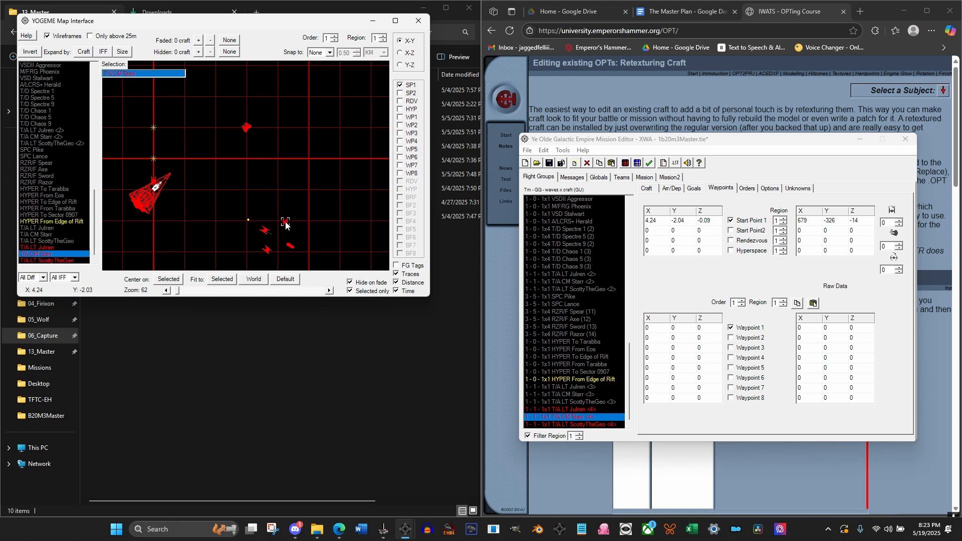
pyautogui.click(40, 261)
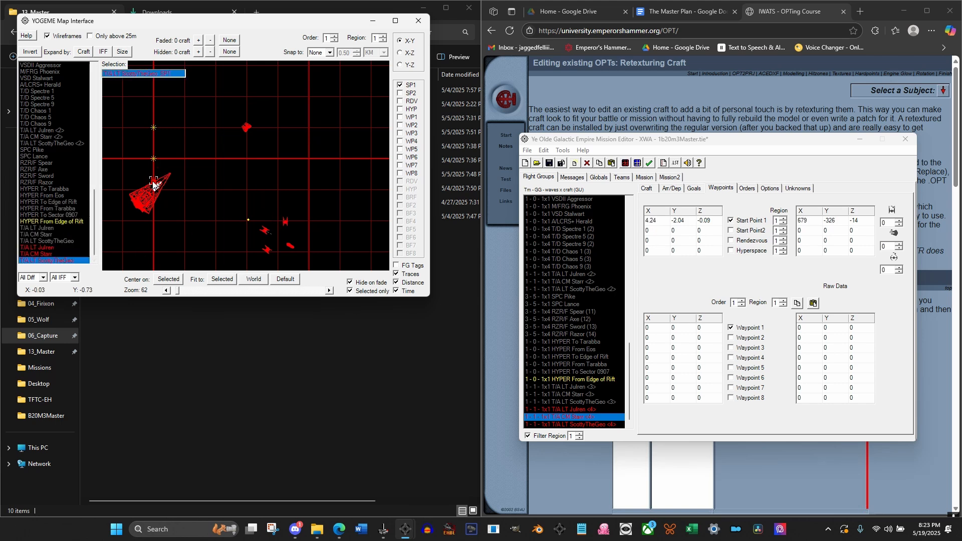
pyautogui.moveTo(264, 240); pyautogui.dragTo(289, 247)
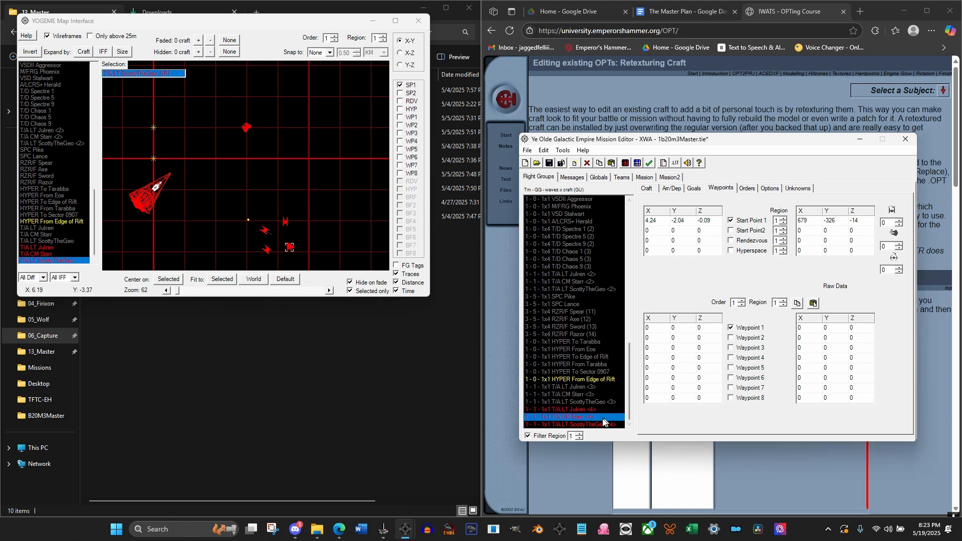
# Reload the map and move the start points of MTRNS Vandura <1> to about X 4.64, Y -2.59, and the first T/A <4> group to about X 3.62, Y -2.99
pyautogui.click(594, 426)
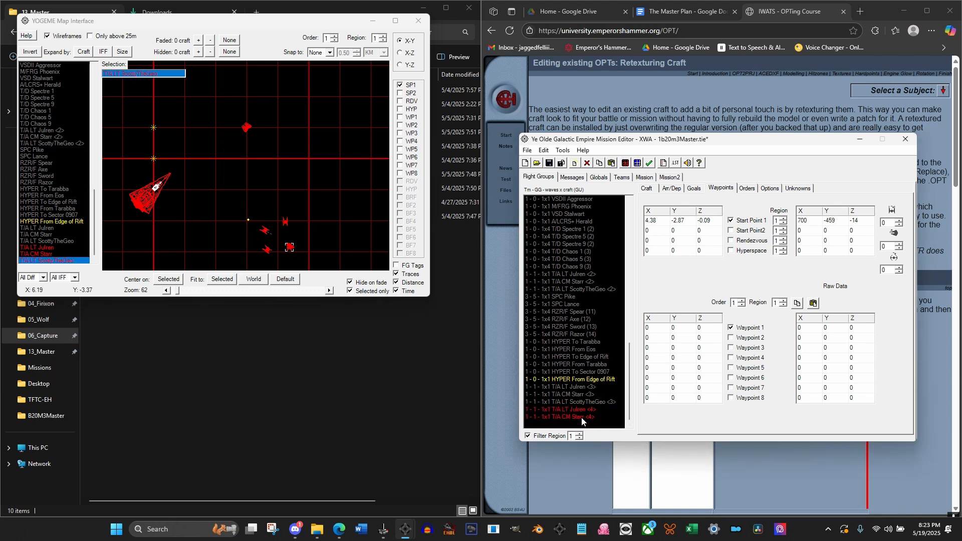
pyautogui.click(582, 417)
pyautogui.click(581, 410)
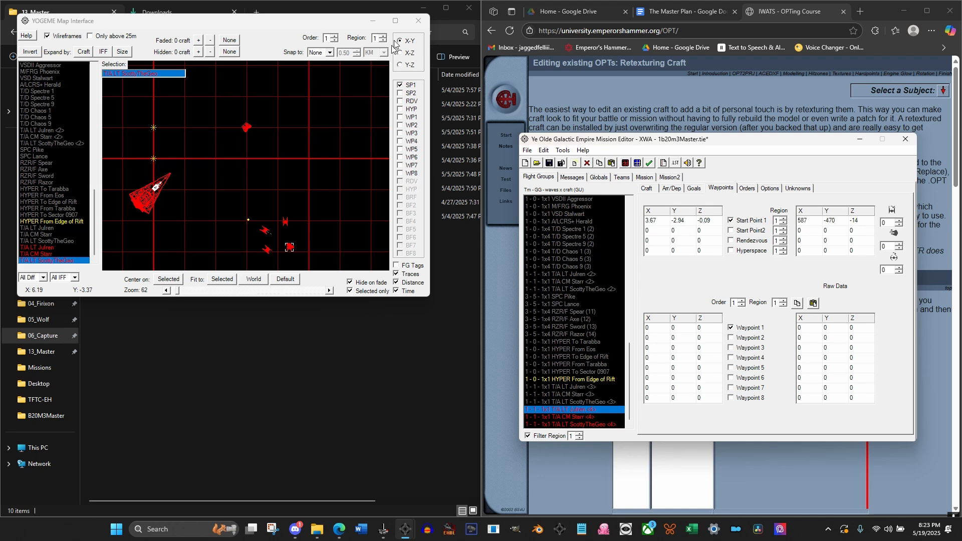
pyautogui.click(415, 18)
pyautogui.click(625, 163)
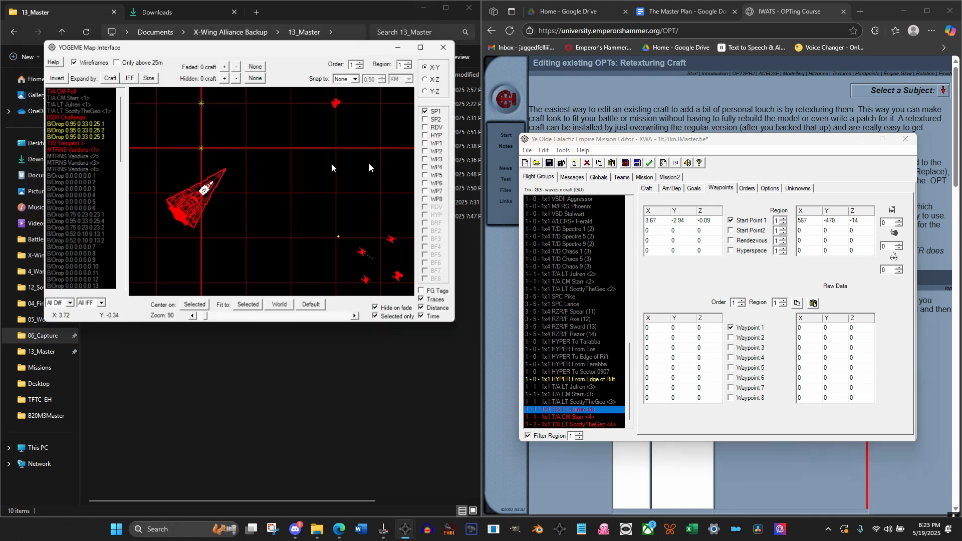
pyautogui.moveTo(334, 201); pyautogui.dragTo(299, 177)
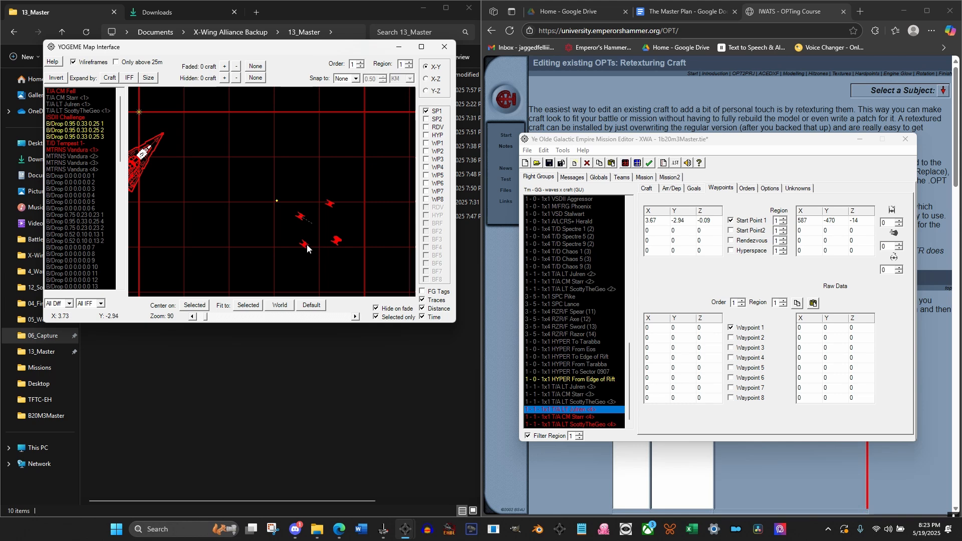
pyautogui.moveTo(304, 248); pyautogui.dragTo(351, 231)
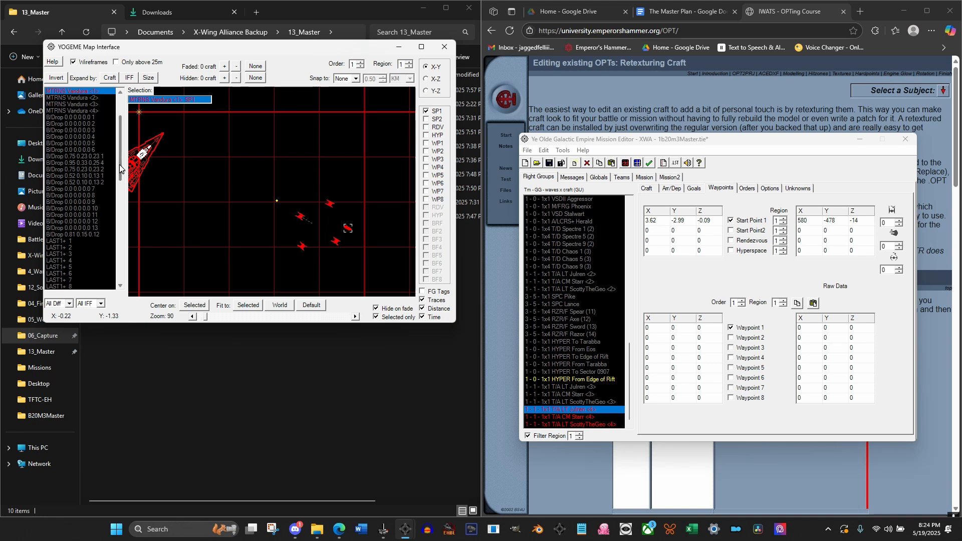
# Select ISDII Challenge on the map and display Waypoints 1 through 8 to show its route
pyautogui.scroll(3, 106, 122)
pyautogui.click(66, 116)
pyautogui.scroll(-3, 283, 193)
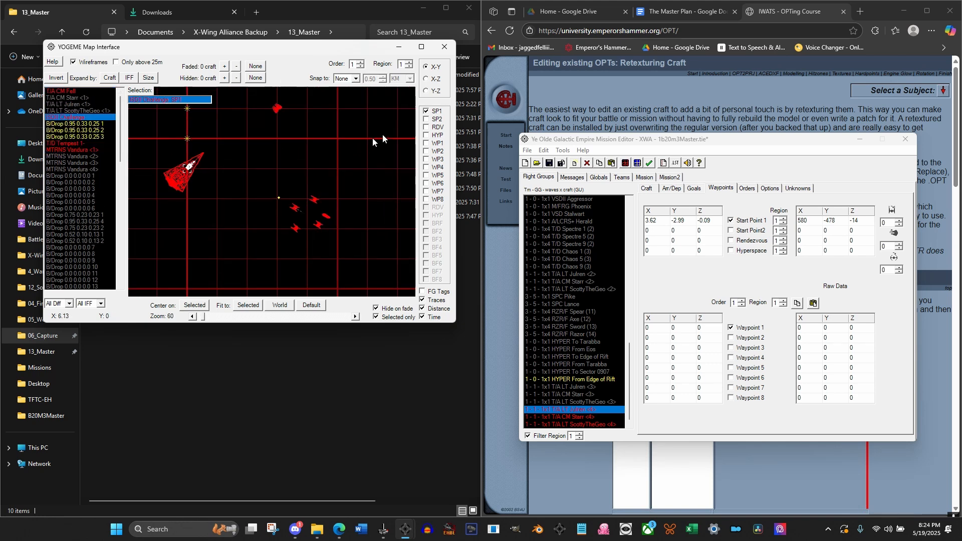
pyautogui.click(427, 143)
pyautogui.click(427, 151)
pyautogui.click(426, 159)
pyautogui.click(427, 167)
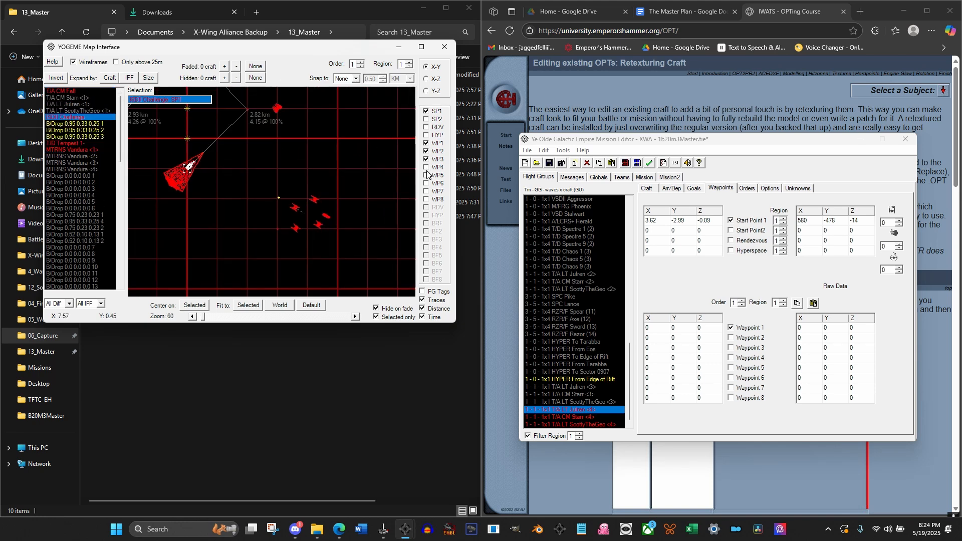
pyautogui.click(427, 175)
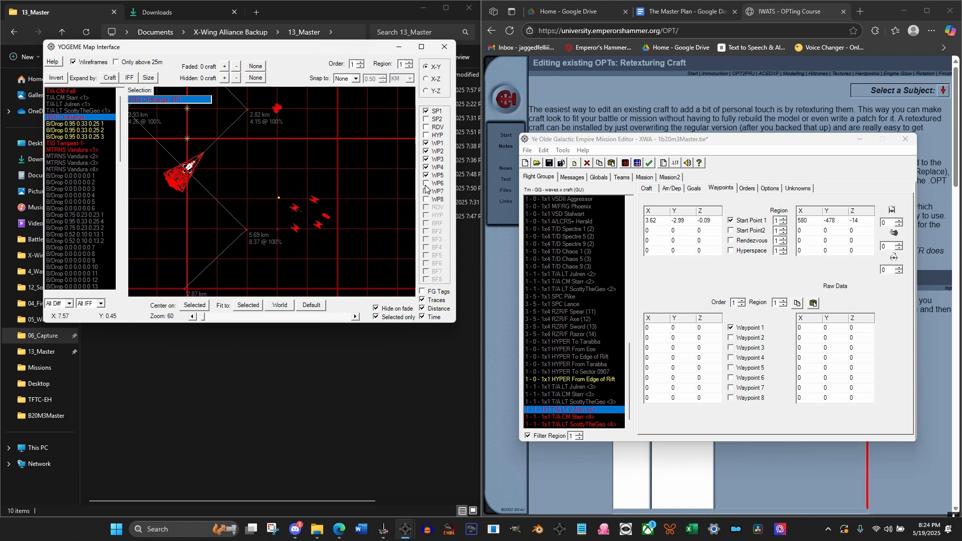
pyautogui.click(427, 183)
pyautogui.click(427, 192)
pyautogui.click(426, 200)
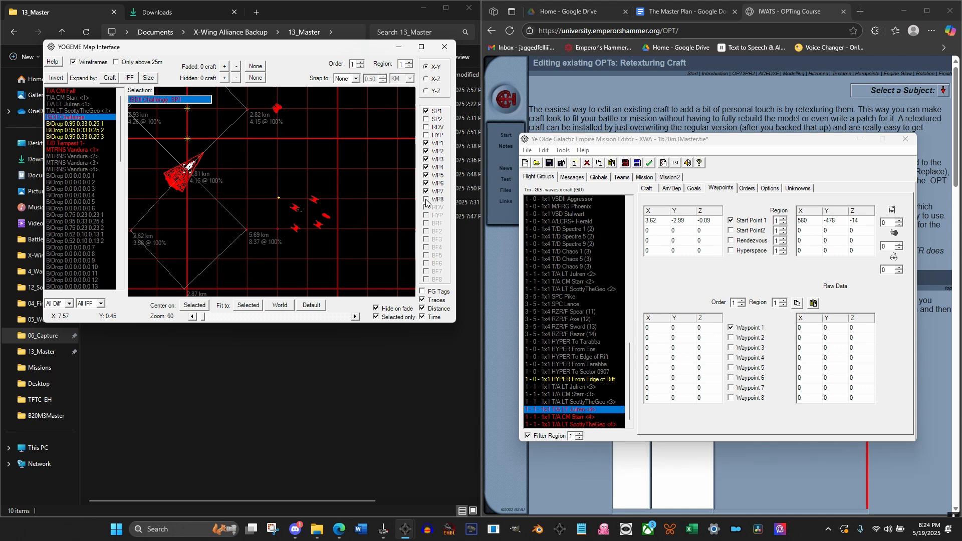
# Examine the route of ISDII Challenge in the X-Y, X-Z and Y-Z map views, with MTRNS Vandura <1> selected in the editor
pyautogui.click(425, 79)
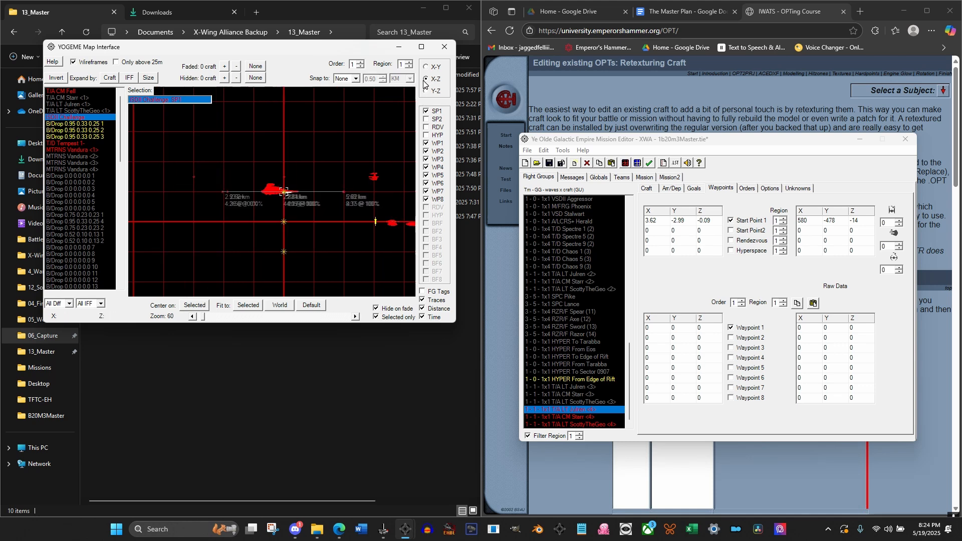
pyautogui.click(425, 67)
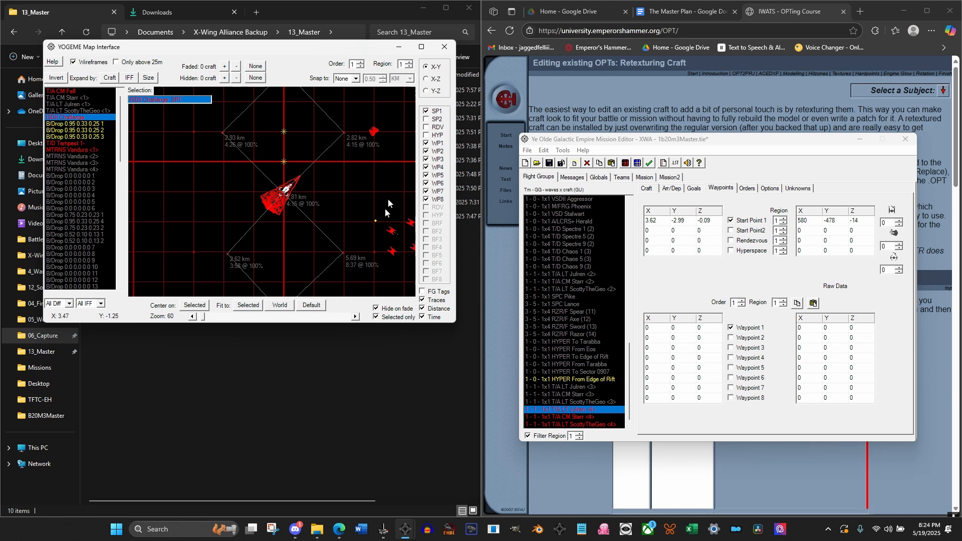
pyautogui.moveTo(324, 199); pyautogui.dragTo(272, 233)
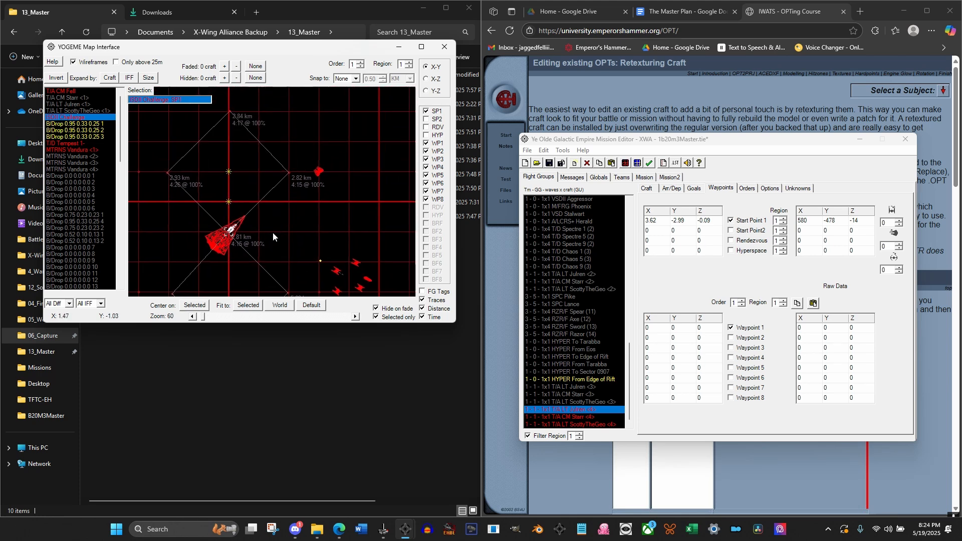
pyautogui.scroll(-2, 272, 232)
pyautogui.scroll(2, 273, 231)
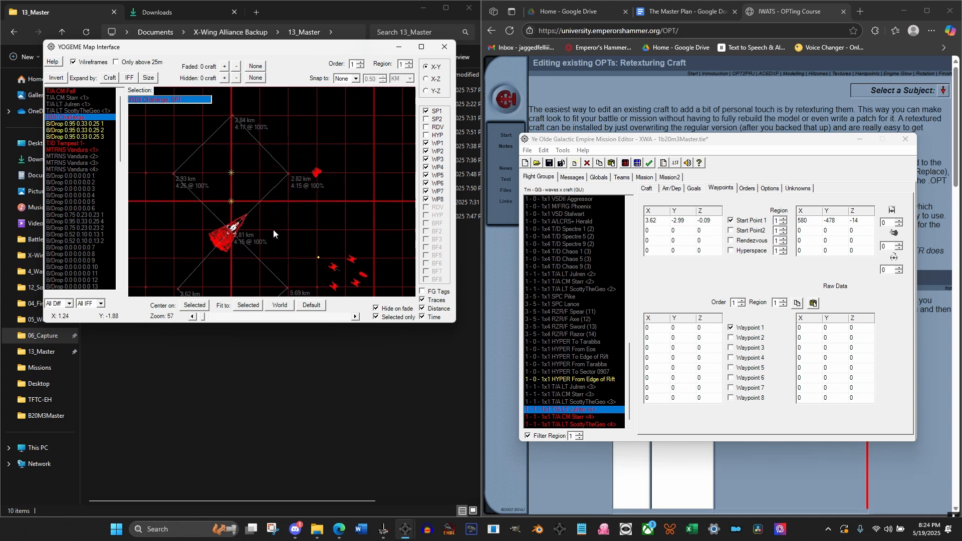
pyautogui.scroll(1, 587, 283)
pyautogui.scroll(20, 587, 284)
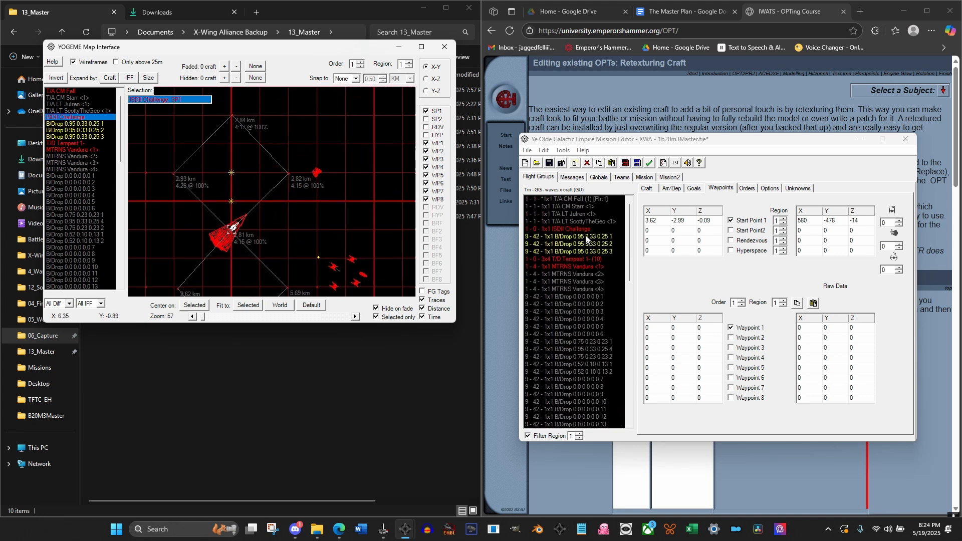
pyautogui.click(579, 267)
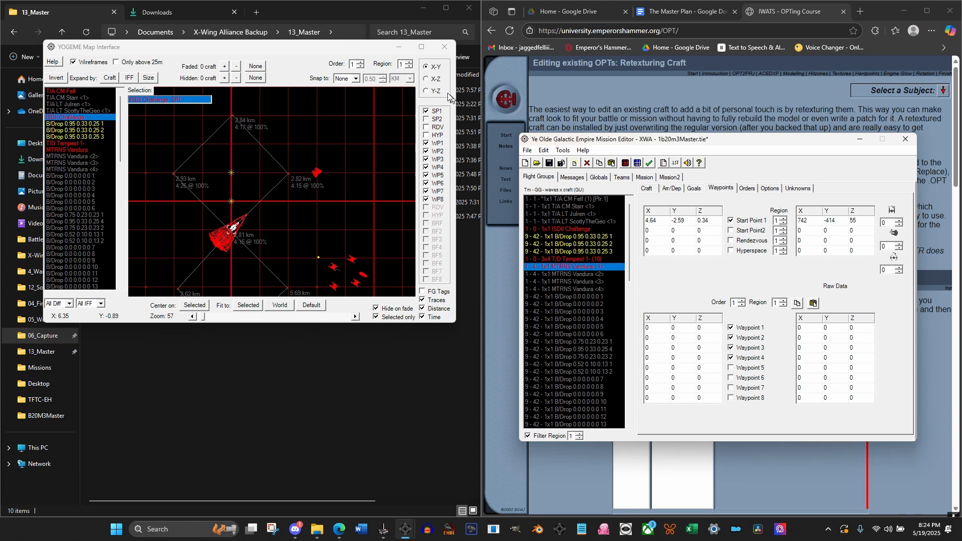
pyautogui.click(431, 79)
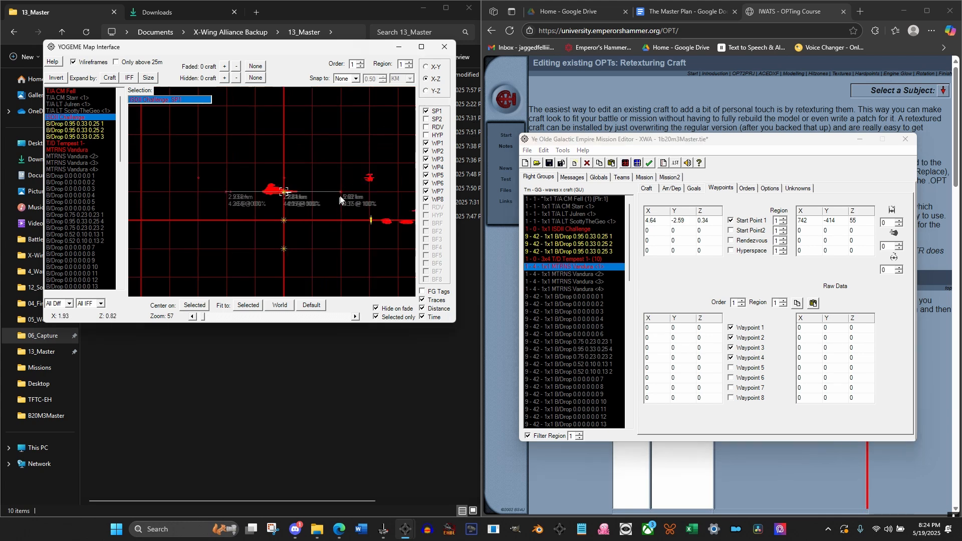
pyautogui.click(426, 67)
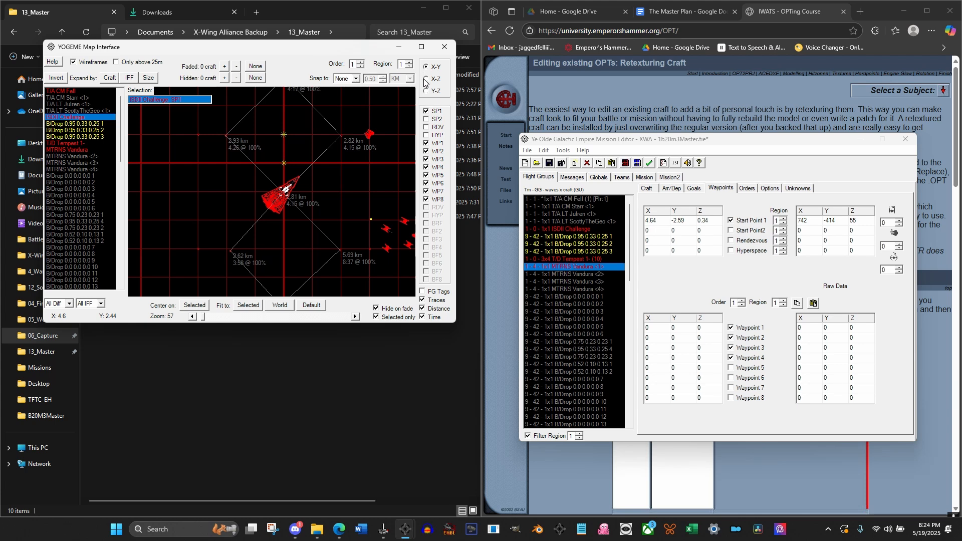
pyautogui.click(426, 78)
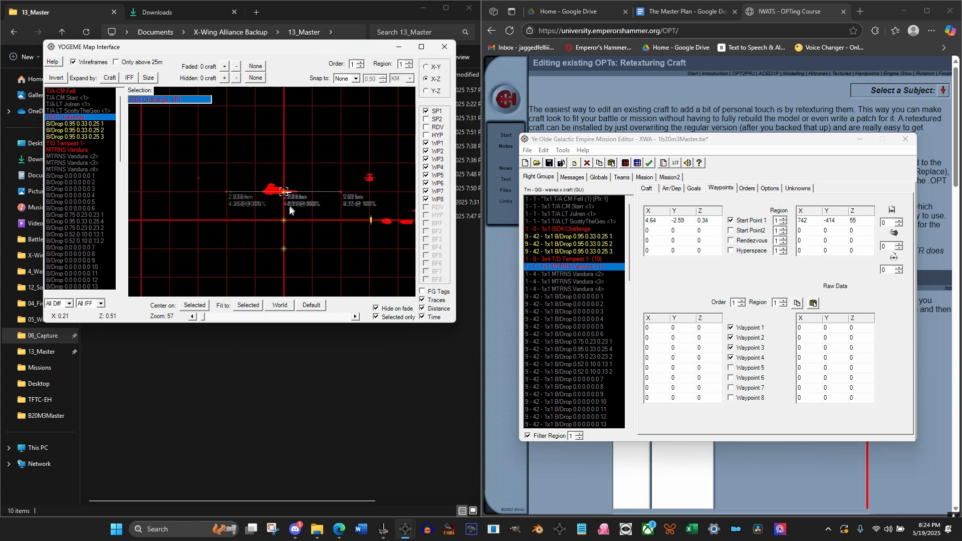
pyautogui.click(426, 90)
pyautogui.click(427, 79)
pyautogui.click(426, 67)
pyautogui.moveTo(355, 171); pyautogui.dragTo(306, 201)
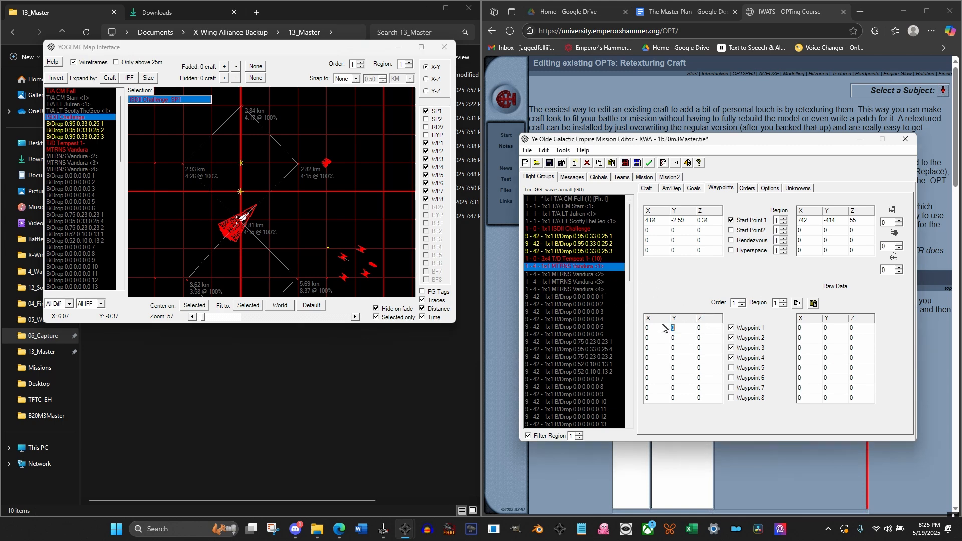
# Set MTRNS Vandura <1>'s region 1 Order 1 waypoints: Waypoint 1 X 1, Waypoint 2 Y 1, Waypoint 3 X -1, Waypoint 4 Y -1
pyautogui.click(647, 327)
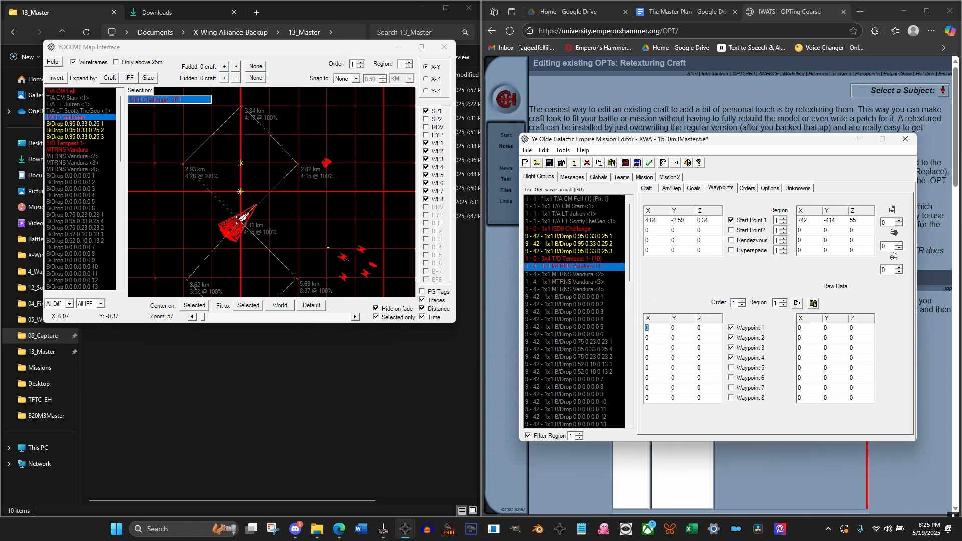
pyautogui.write('1')
pyautogui.click(674, 338)
pyautogui.write('1')
pyautogui.click(647, 348)
pyautogui.write('-1')
pyautogui.click(674, 358)
pyautogui.write('-1')
pyautogui.click(684, 369)
pyautogui.click(579, 260)
pyautogui.click(577, 267)
# Compare the displayed waypoint route with the positions of the surrounding craft in the X-Z, Y-Z and X-Y map views
pyautogui.click(427, 79)
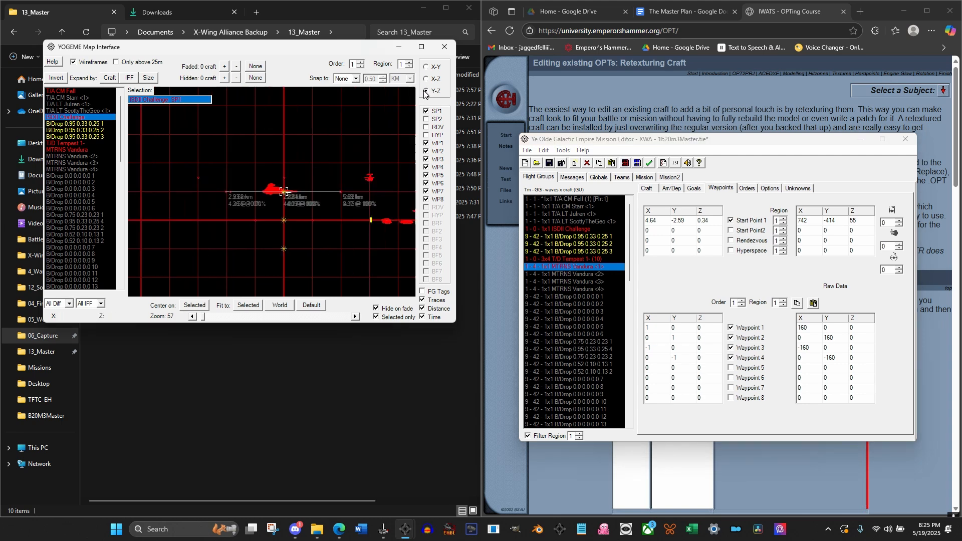
pyautogui.click(428, 89)
pyautogui.click(426, 66)
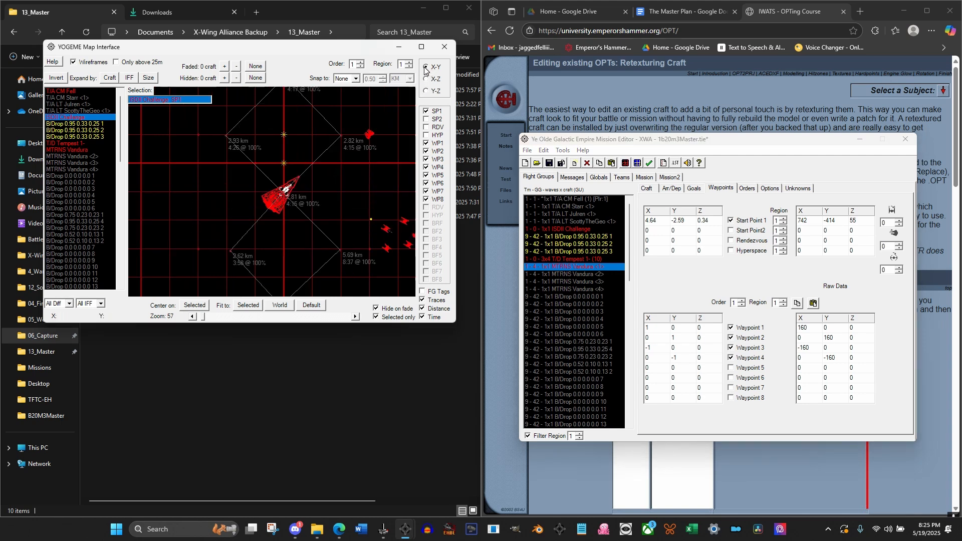
pyautogui.scroll(-5, 344, 189)
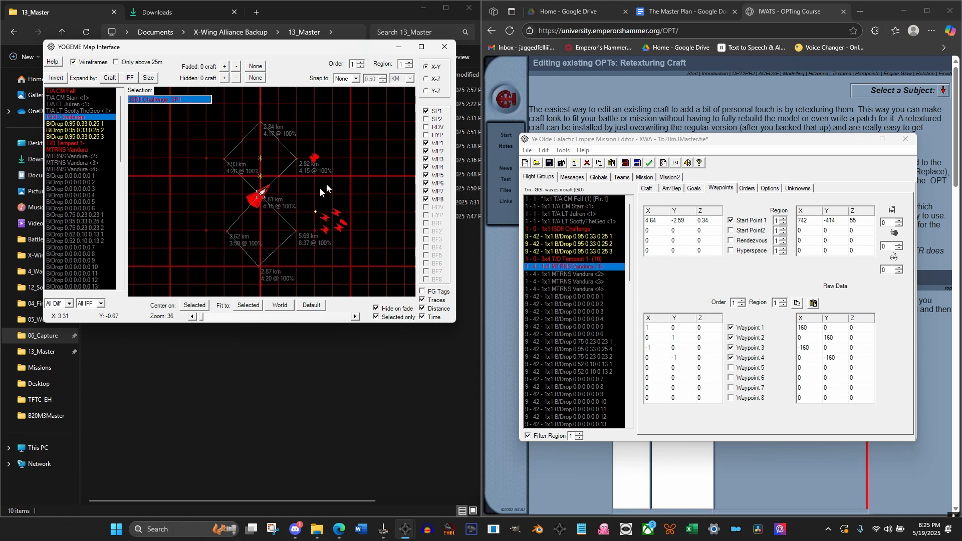
pyautogui.click(425, 79)
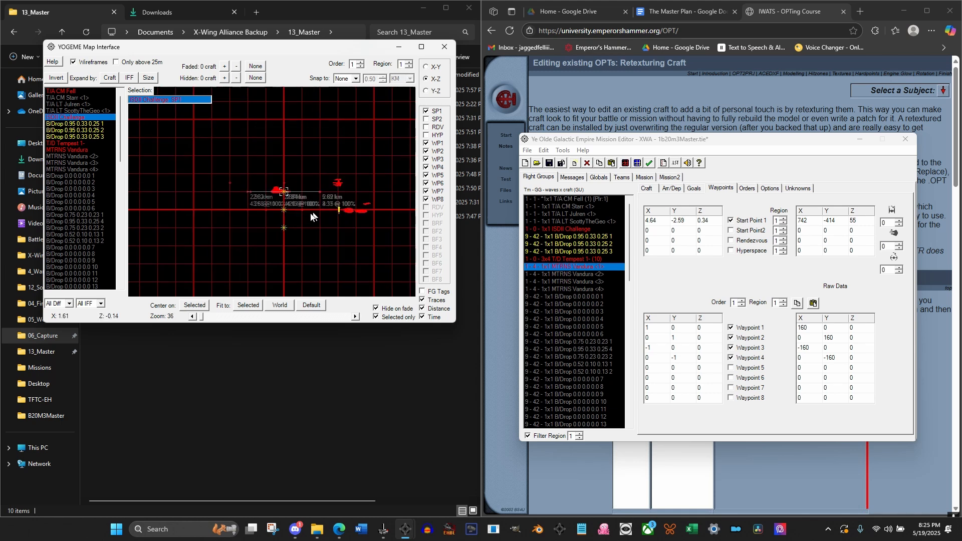
pyautogui.click(426, 92)
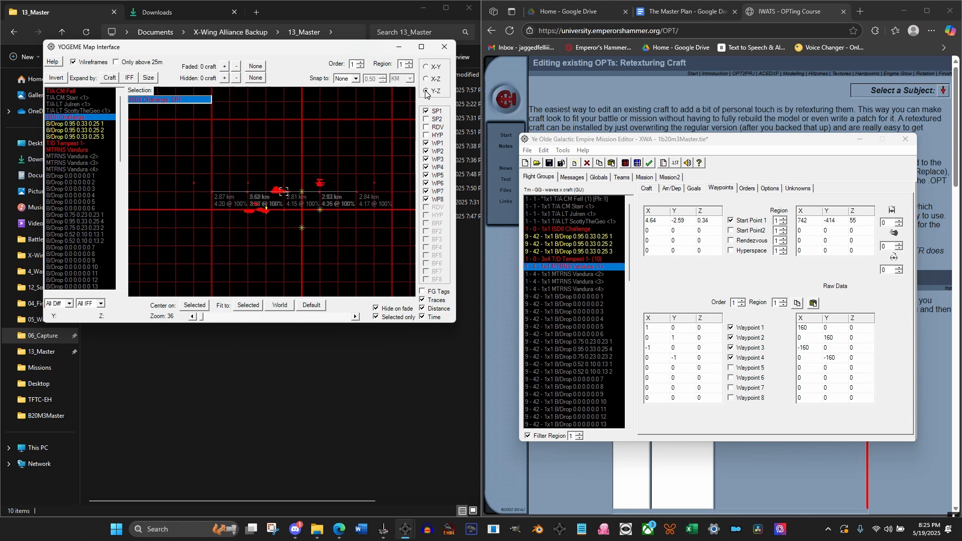
pyautogui.click(427, 80)
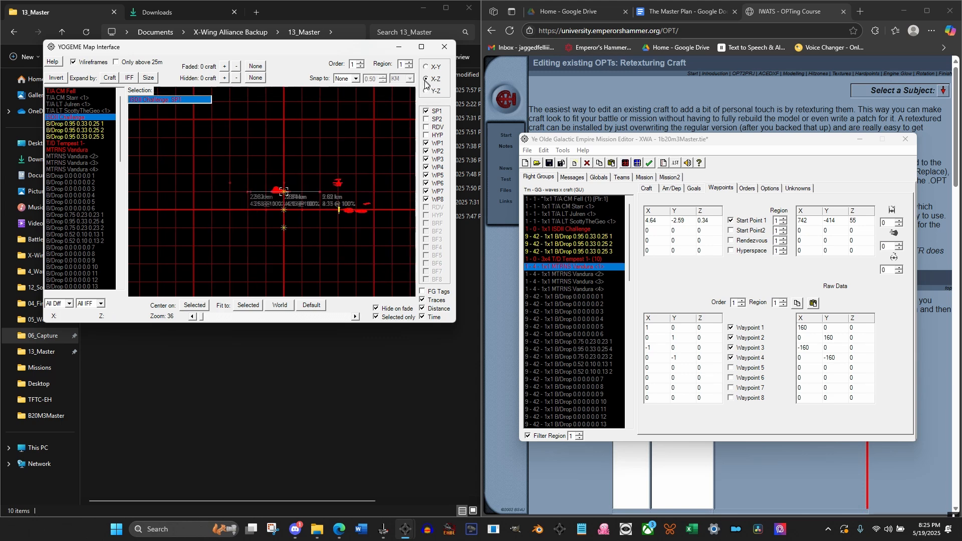
pyautogui.click(426, 92)
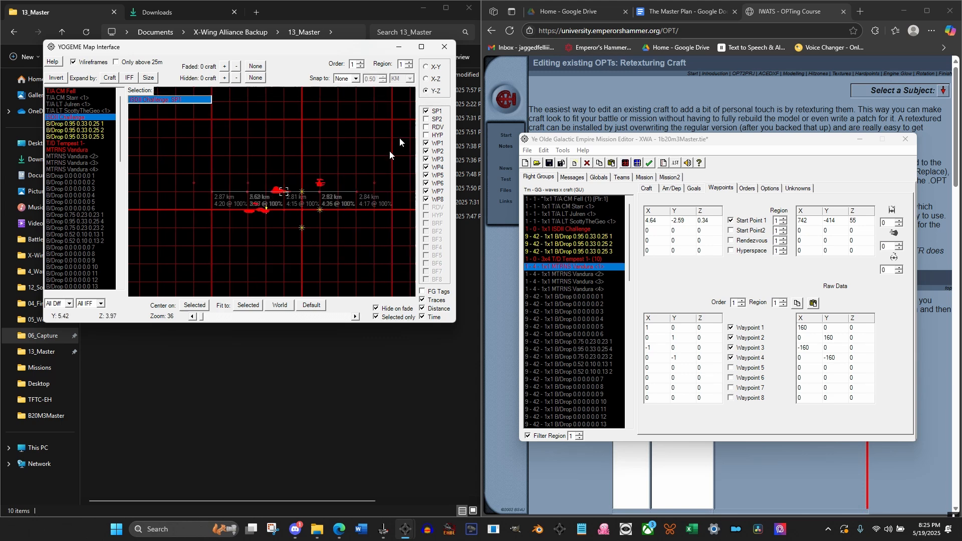
pyautogui.click(426, 67)
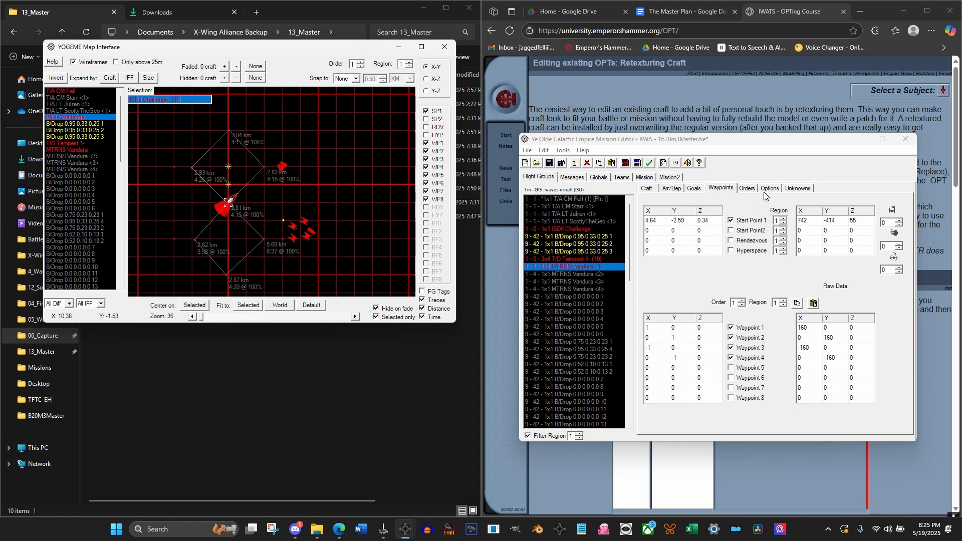
# Set region 1 Order 1 of MTRNS Vandura <1> to Circle with 255 loops and check it against the orders of T/D Tempest 1
pyautogui.click(748, 189)
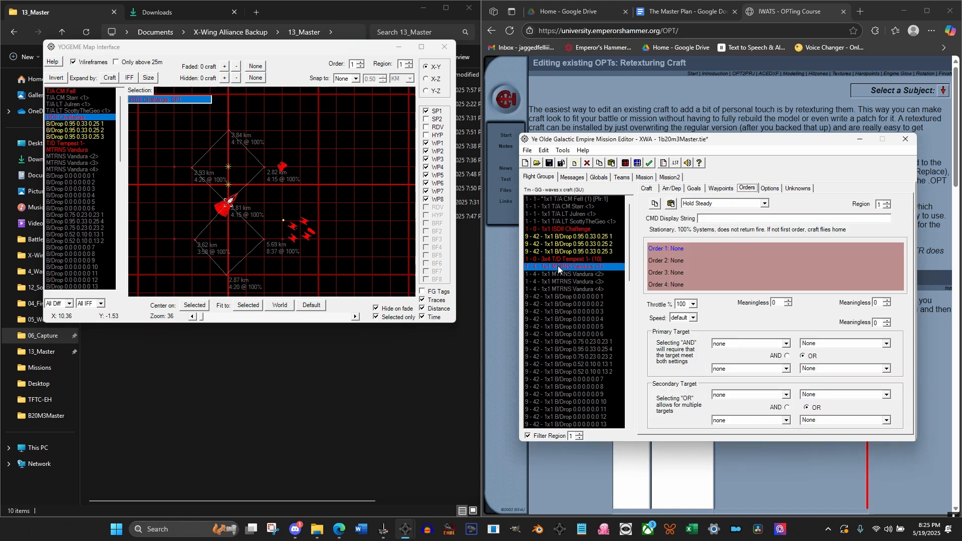
pyautogui.click(701, 204)
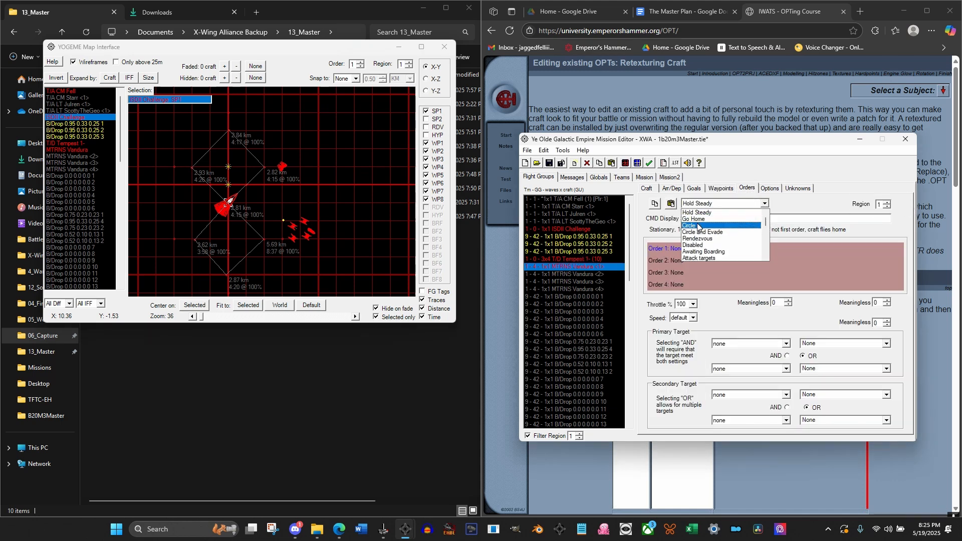
pyautogui.click(698, 226)
pyautogui.click(774, 304)
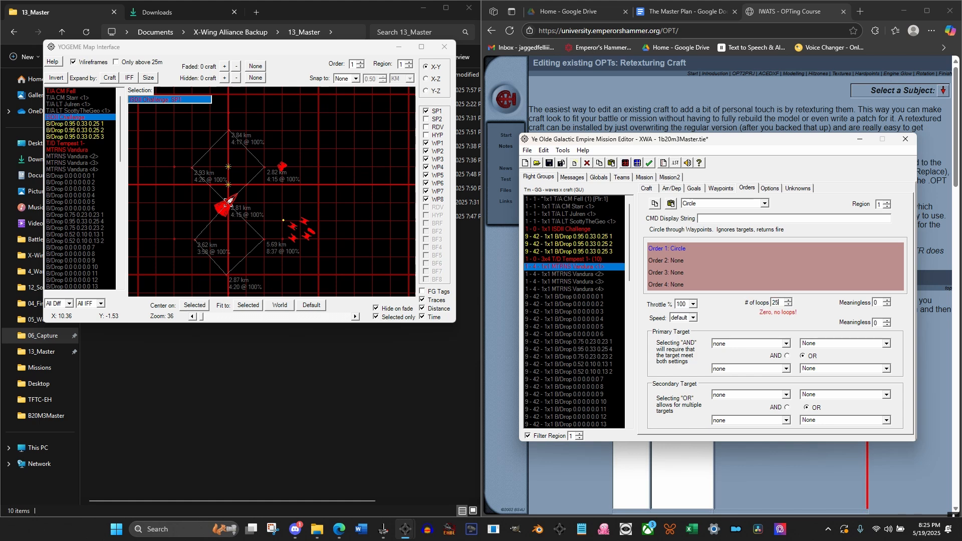
pyautogui.write('5')
pyautogui.click(578, 282)
pyautogui.click(576, 260)
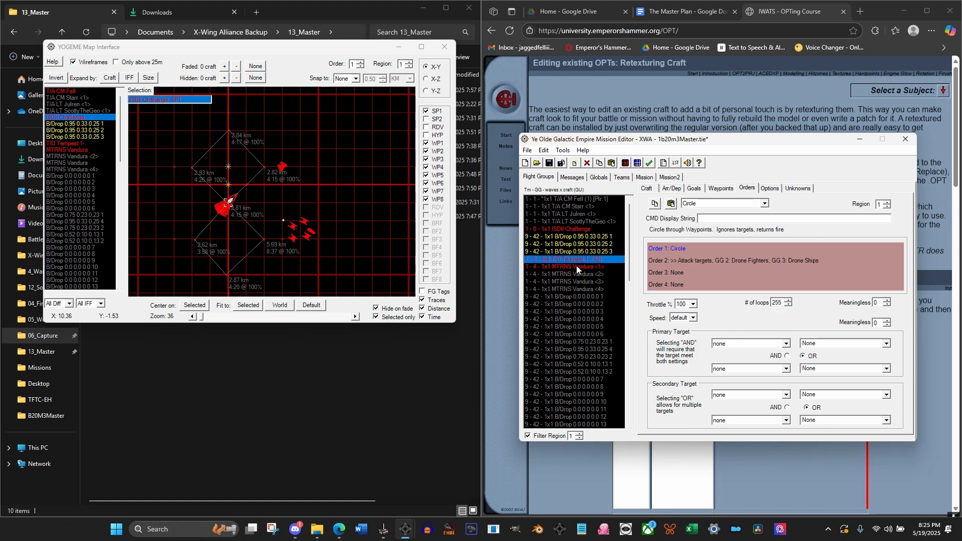
pyautogui.click(576, 267)
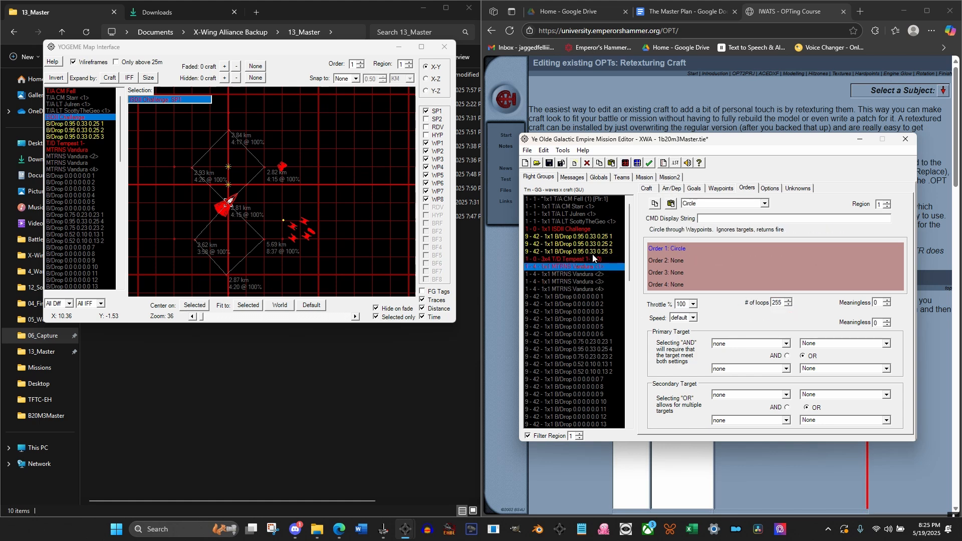
# Review the region 1 orders of the three T/A <4> groups
pyautogui.moveTo(629, 241); pyautogui.dragTo(630, 377)
pyautogui.click(574, 409)
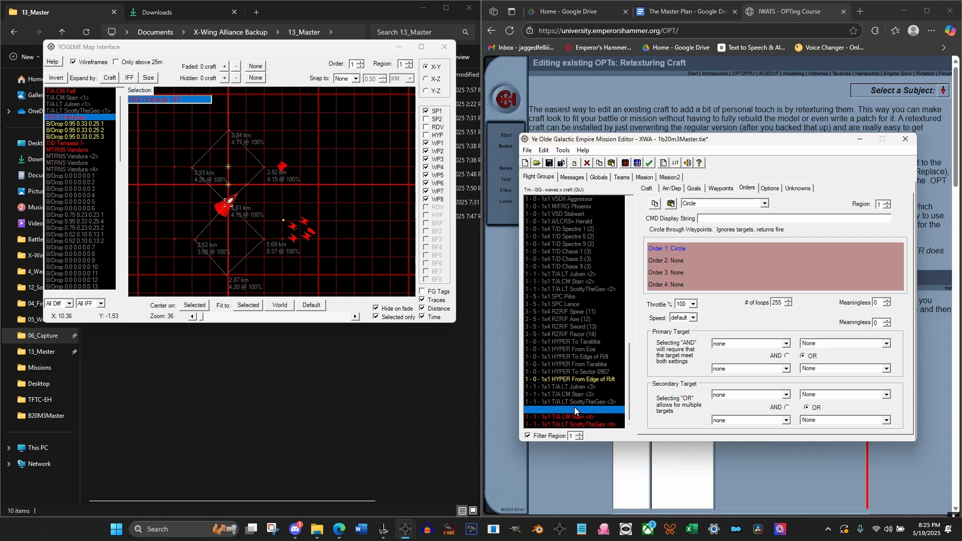
pyautogui.click(574, 417)
pyautogui.click(574, 425)
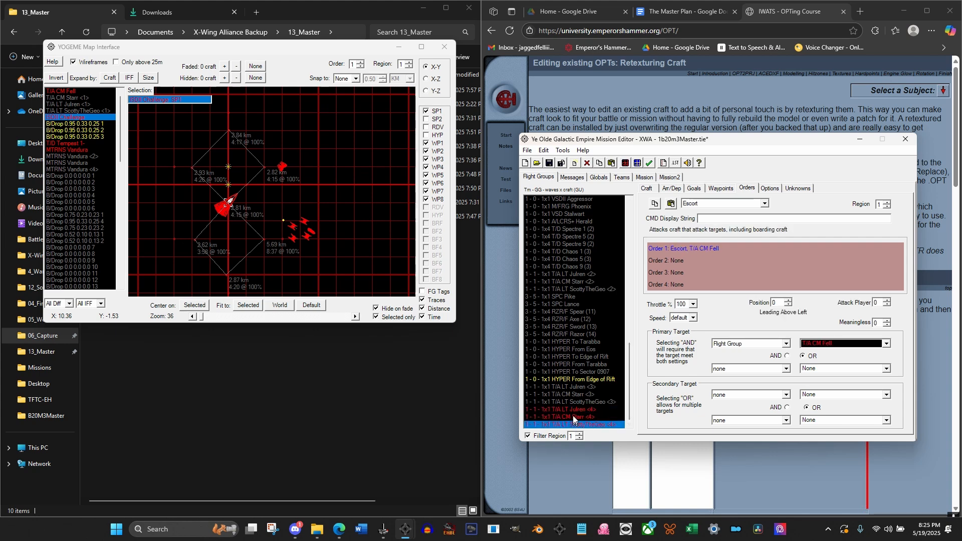
# Review the craft settings and arrival/departure conditions of the last T/A <4> flight group, and look through the flight group list
pyautogui.click(646, 188)
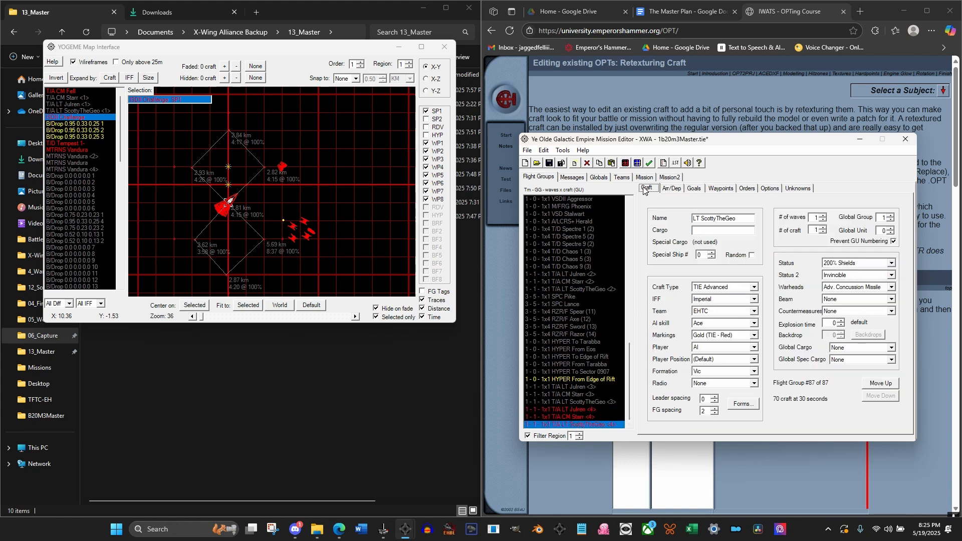
pyautogui.click(671, 189)
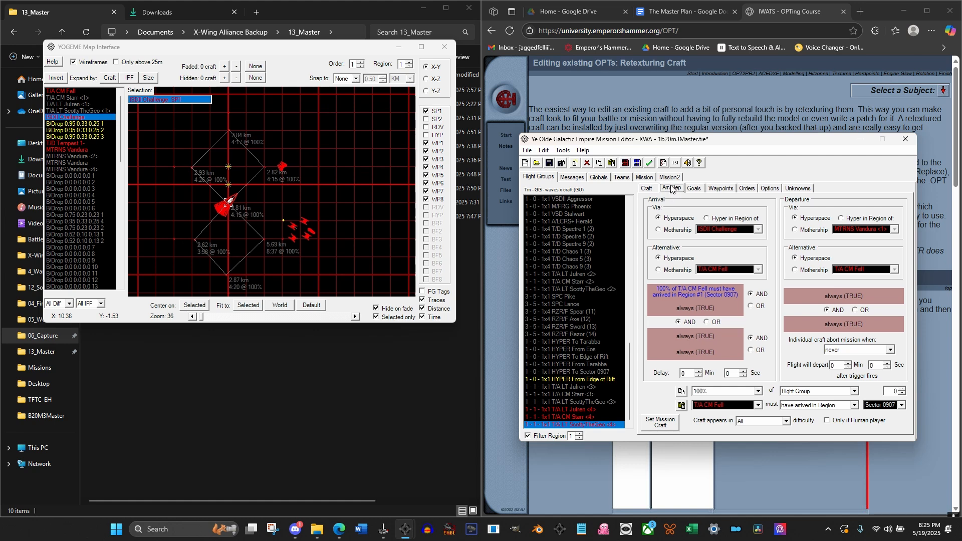
pyautogui.click(642, 189)
pyautogui.moveTo(630, 380); pyautogui.dragTo(631, 242)
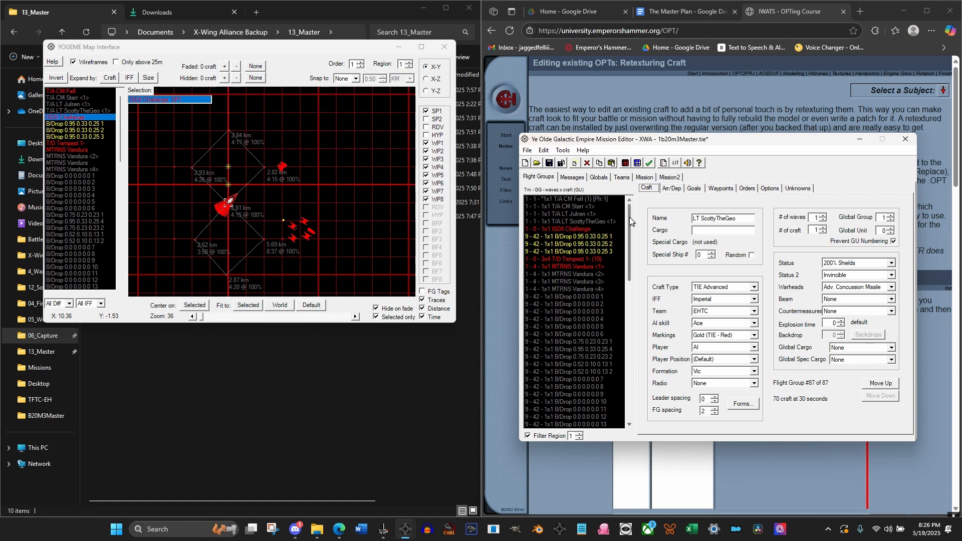
pyautogui.moveTo(629, 218); pyautogui.dragTo(635, 372)
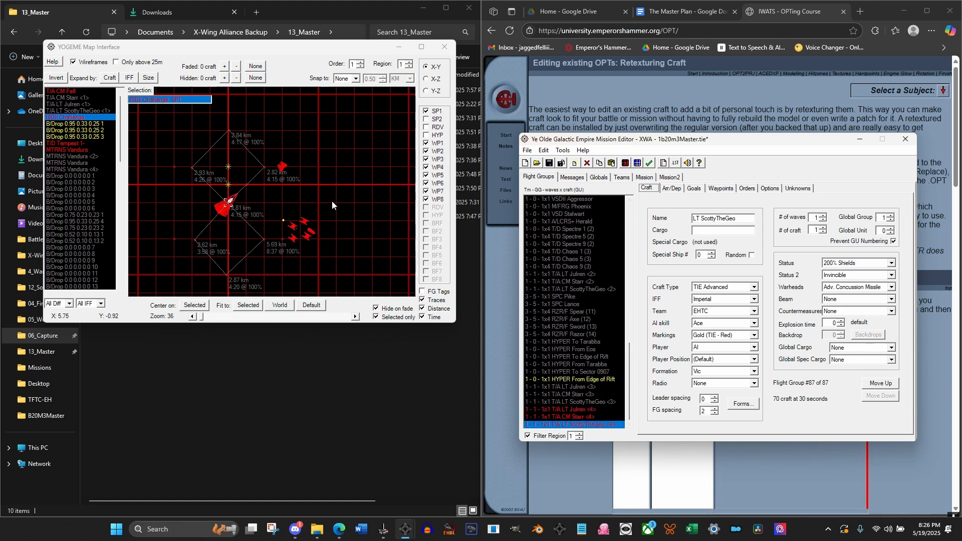
# Examine the region 1 X-Y map around the waypoint route and nearby craft at a wider scale
pyautogui.scroll(-3, 331, 200)
pyautogui.scroll(-5, 332, 200)
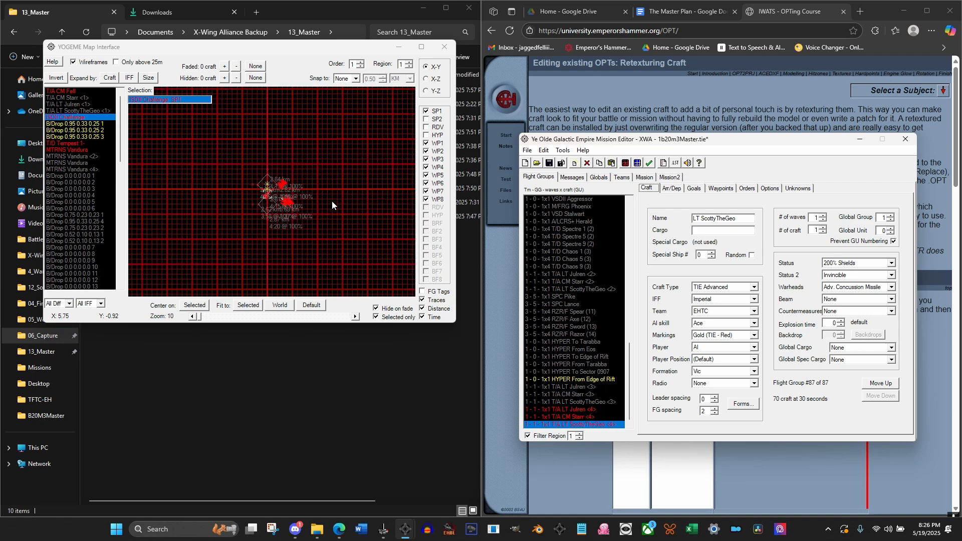
pyautogui.moveTo(333, 161); pyautogui.dragTo(329, 54)
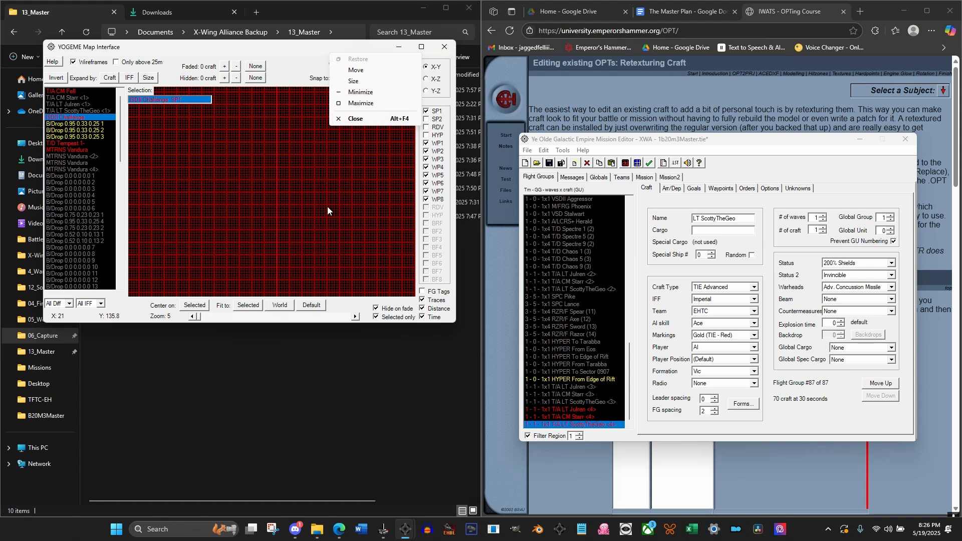
pyautogui.moveTo(328, 225); pyautogui.dragTo(320, 140)
pyautogui.moveTo(321, 265); pyautogui.dragTo(274, 171)
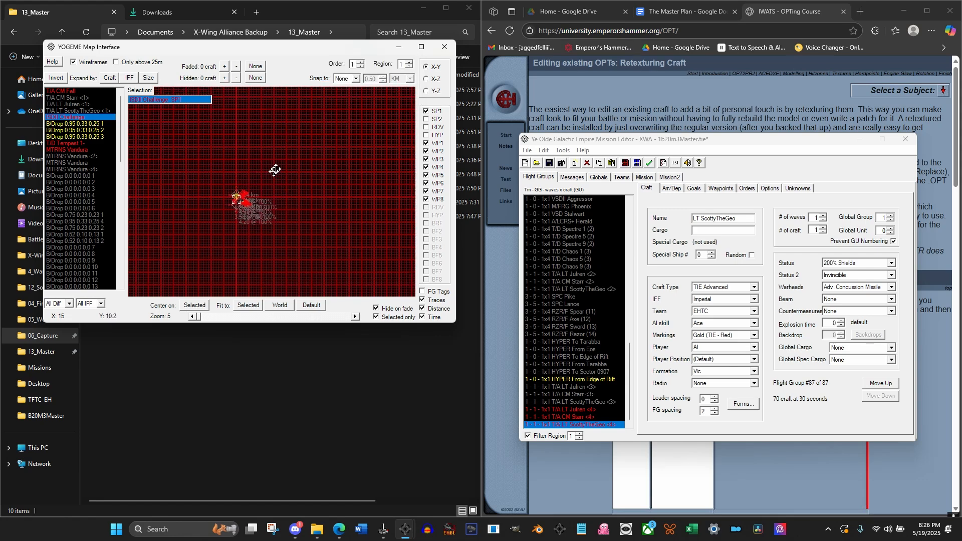
pyautogui.scroll(2, 274, 175)
pyautogui.scroll(1, 276, 182)
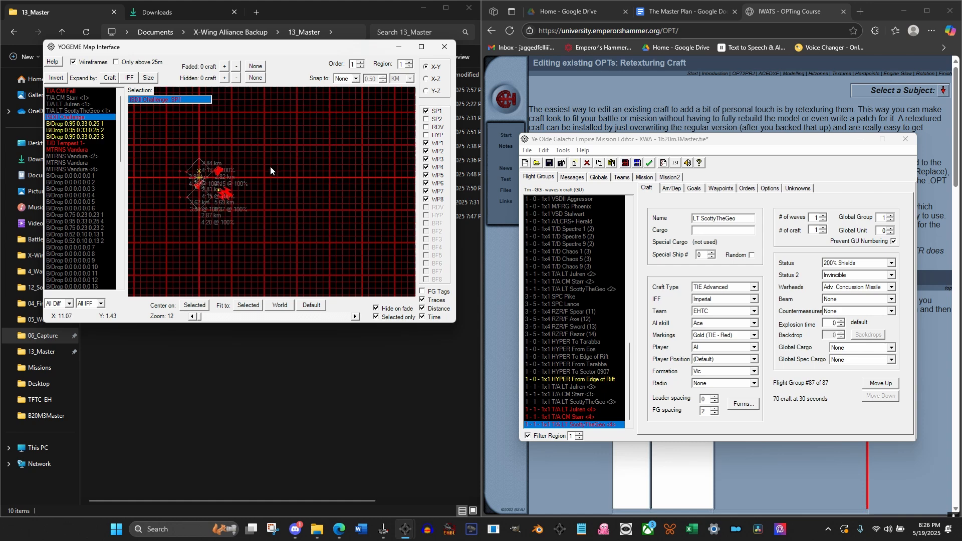
pyautogui.moveTo(270, 166); pyautogui.dragTo(359, 148)
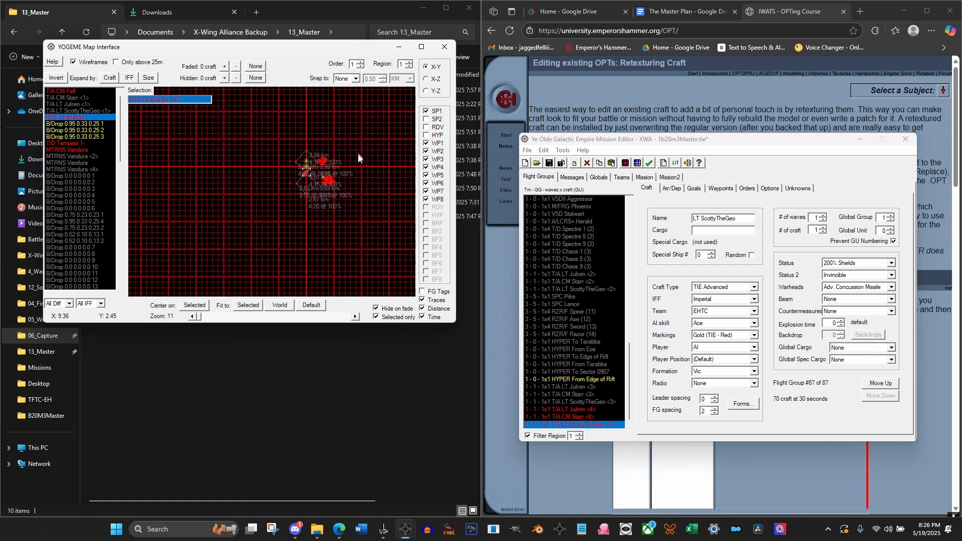
pyautogui.moveTo(369, 181); pyautogui.dragTo(340, 174)
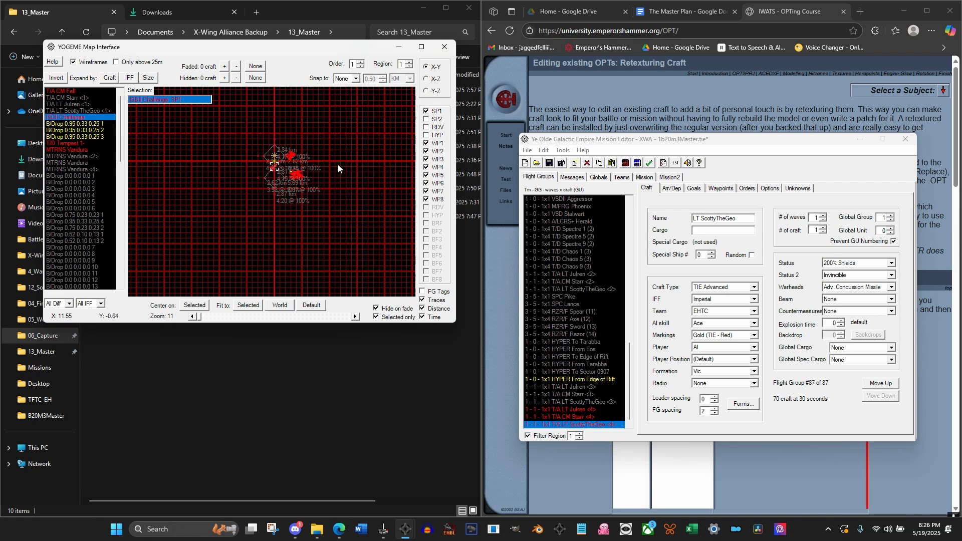
# Maximize the map and inspect the space surrounding the region 1 craft and route, closing the map when finished
pyautogui.click(422, 47)
pyautogui.scroll(-2, 420, 331)
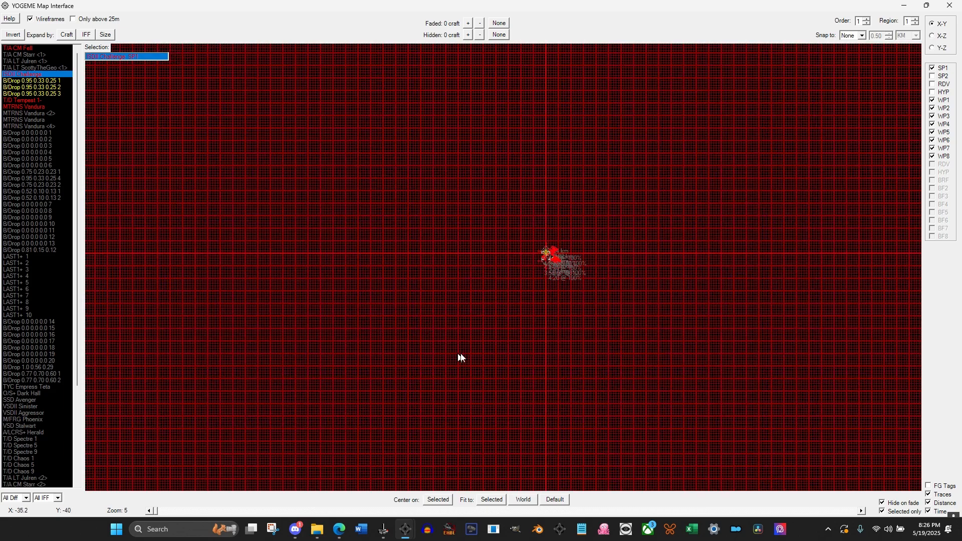
pyautogui.moveTo(495, 358); pyautogui.dragTo(423, 212)
pyautogui.moveTo(488, 300); pyautogui.dragTo(485, 279)
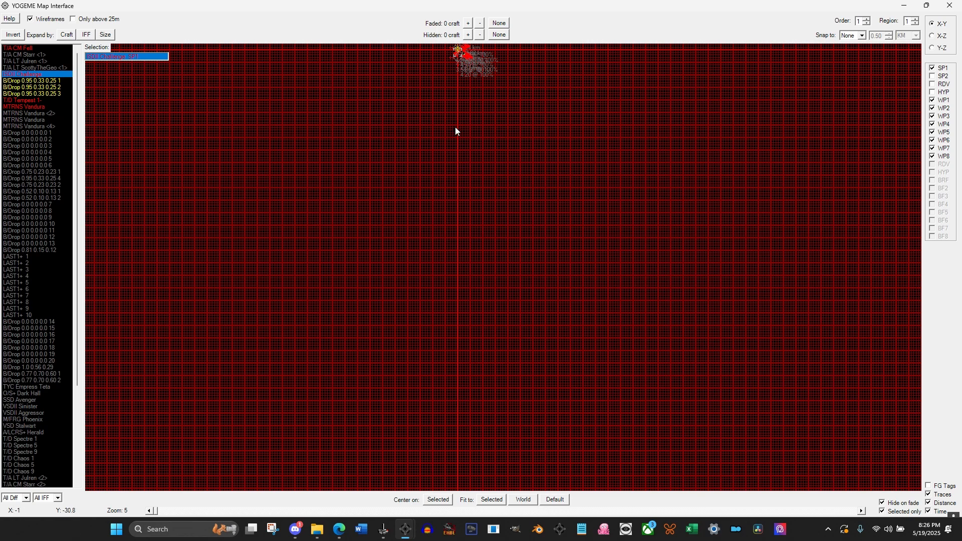
pyautogui.moveTo(455, 129); pyautogui.dragTo(457, 230)
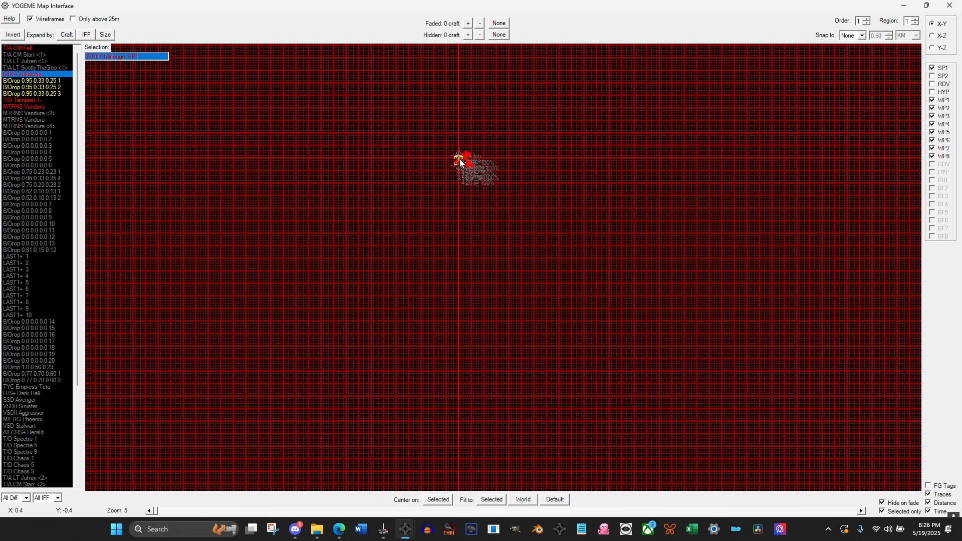
pyautogui.moveTo(462, 453); pyautogui.dragTo(446, 387)
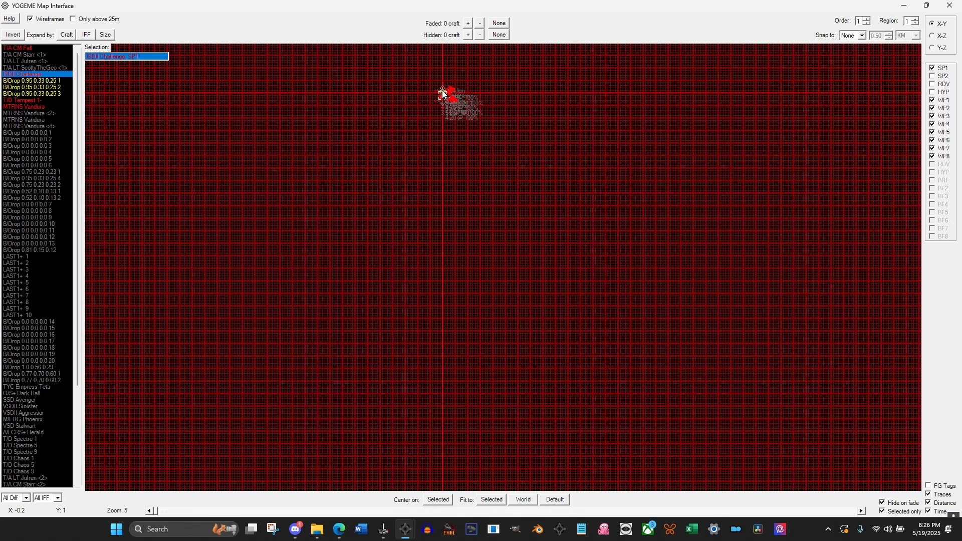
pyautogui.moveTo(512, 133); pyautogui.dragTo(509, 221)
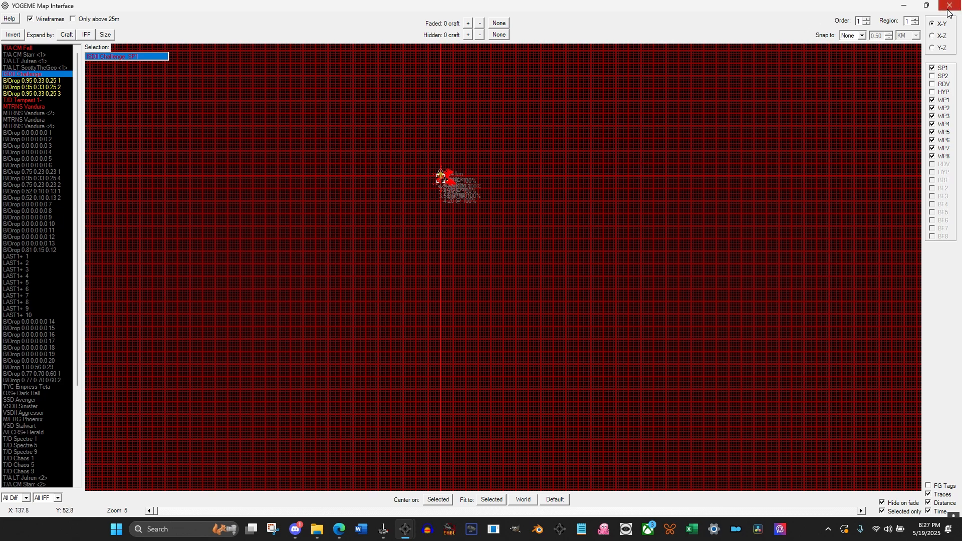
pyautogui.scroll(5, 480, 193)
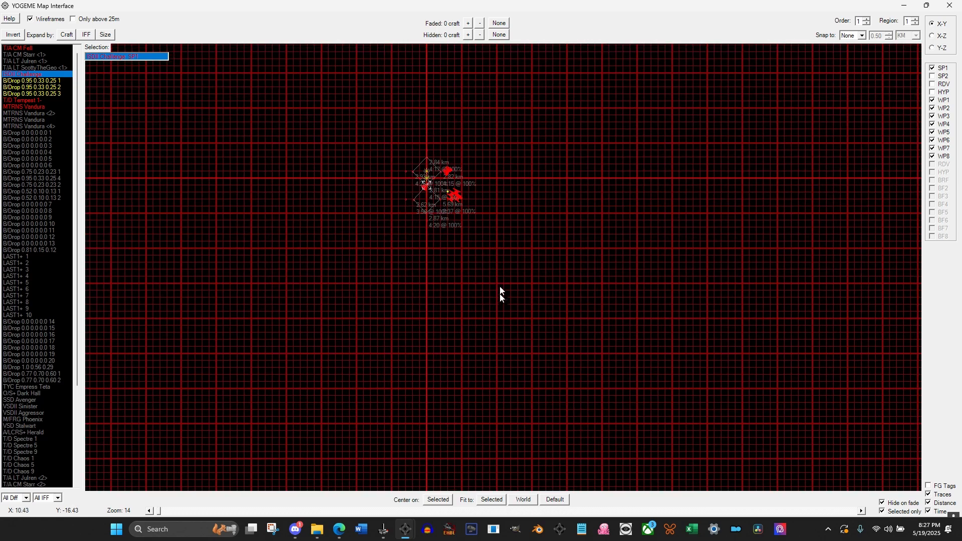
pyautogui.scroll(4, 478, 246)
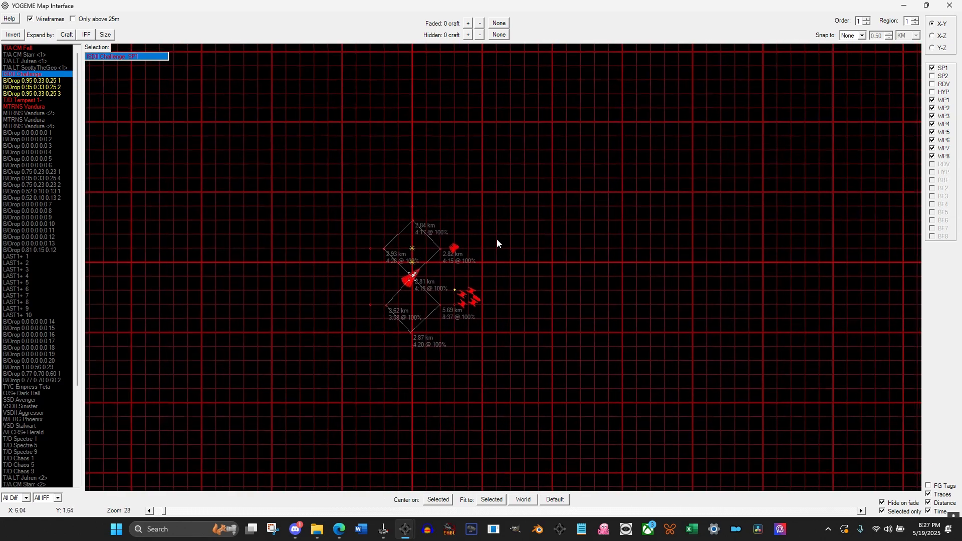
pyautogui.moveTo(519, 276); pyautogui.dragTo(545, 234)
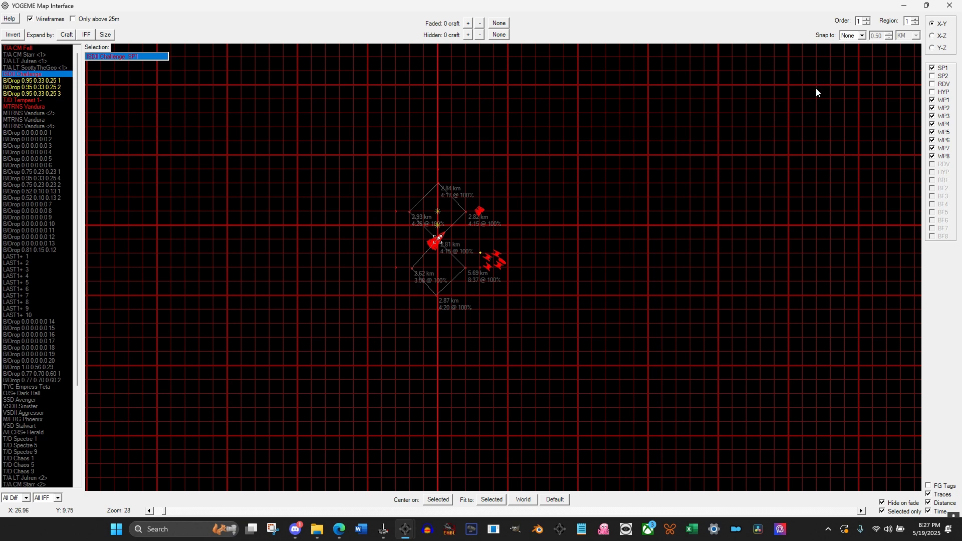
pyautogui.click(949, 6)
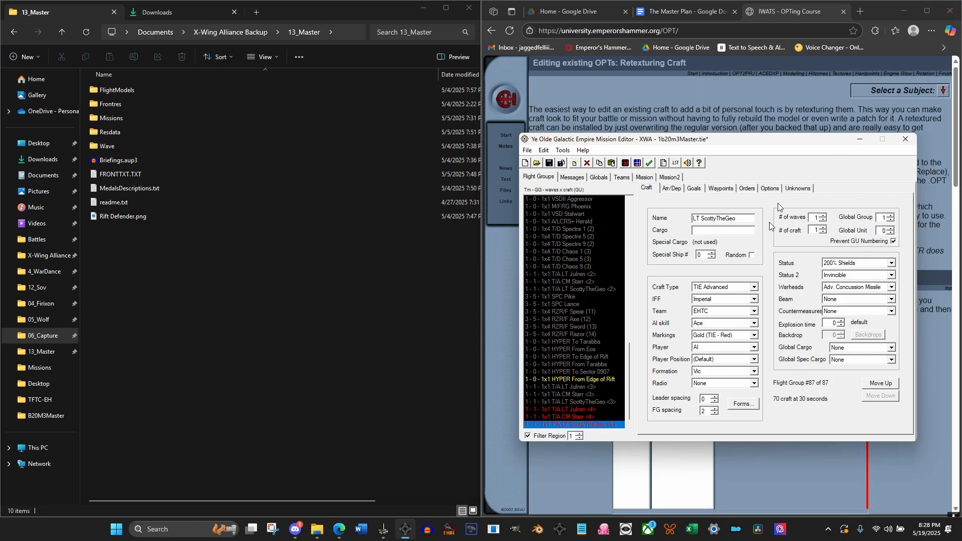
# Look over the region 1 flight groups and save the 1b20m3Master mission
pyautogui.moveTo(627, 375); pyautogui.dragTo(622, 194)
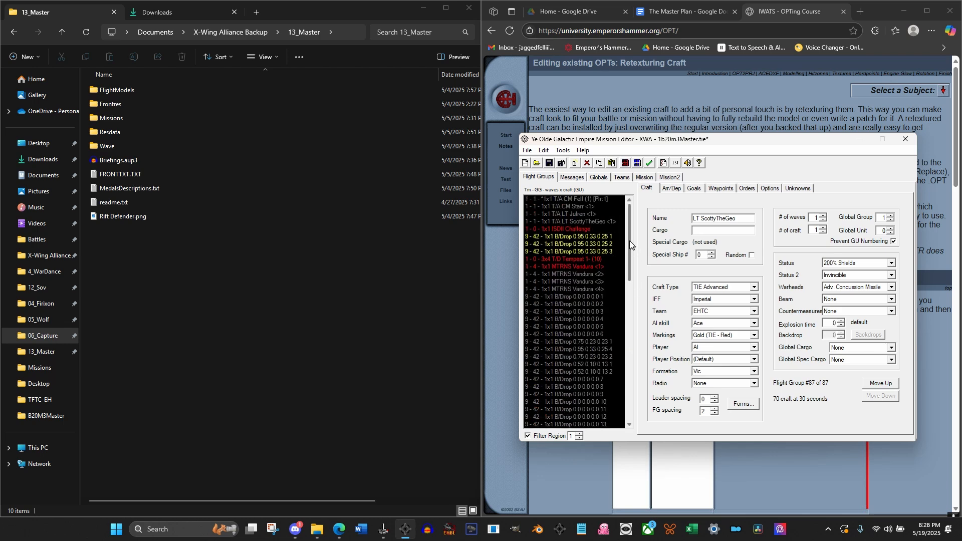
pyautogui.moveTo(629, 240)
pyautogui.mouseDown()
pyautogui.moveTo(633, 384)
pyautogui.moveTo(625, 231)
pyautogui.moveTo(632, 384)
pyautogui.moveTo(625, 232)
pyautogui.moveTo(626, 253)
pyautogui.moveTo(625, 245)
pyautogui.mouseUp()
pyautogui.moveTo(625, 245); pyautogui.dragTo(624, 207)
pyautogui.moveTo(629, 214)
pyautogui.mouseDown()
pyautogui.moveTo(622, 266)
pyautogui.moveTo(627, 218)
pyautogui.mouseUp()
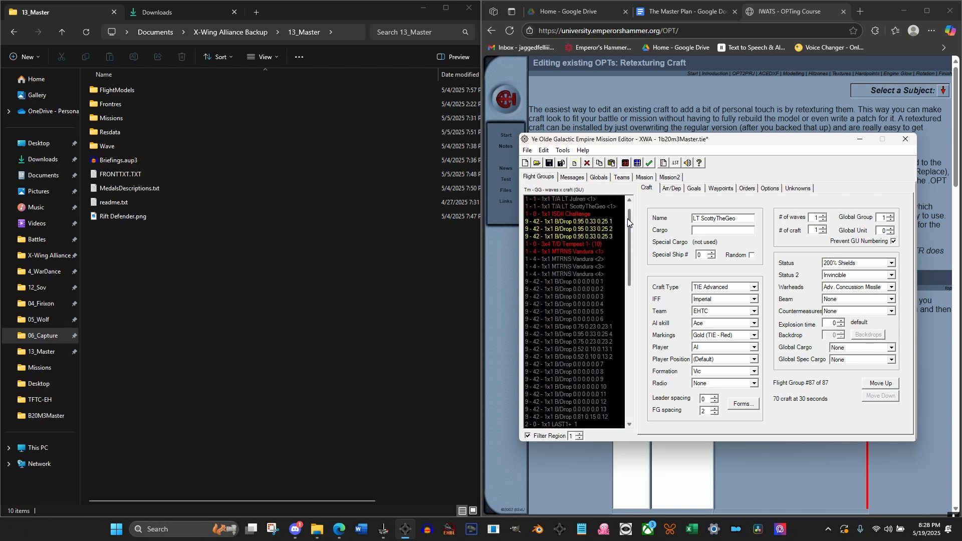
pyautogui.click(549, 163)
pyautogui.click(125, 172)
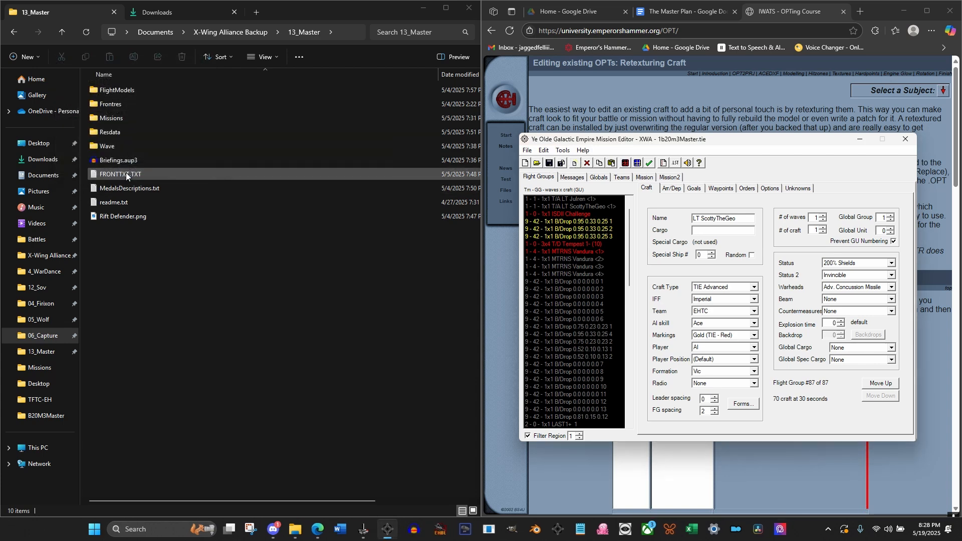
# Filter the flight groups to region 3 and display the craft settings of MTRNS Vandura <3>
pyautogui.moveTo(630, 230)
pyautogui.mouseDown()
pyautogui.moveTo(629, 389)
pyautogui.moveTo(630, 222)
pyautogui.mouseUp()
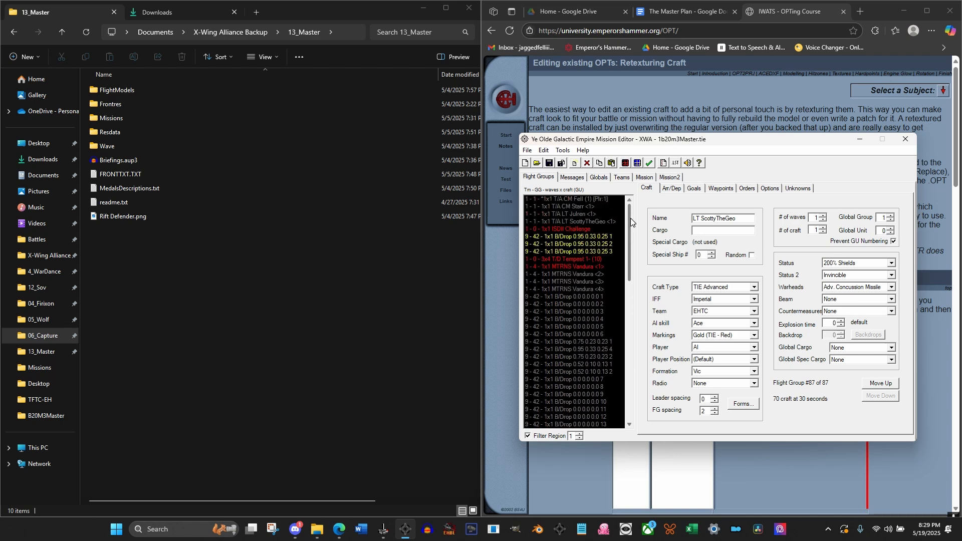
pyautogui.click(600, 178)
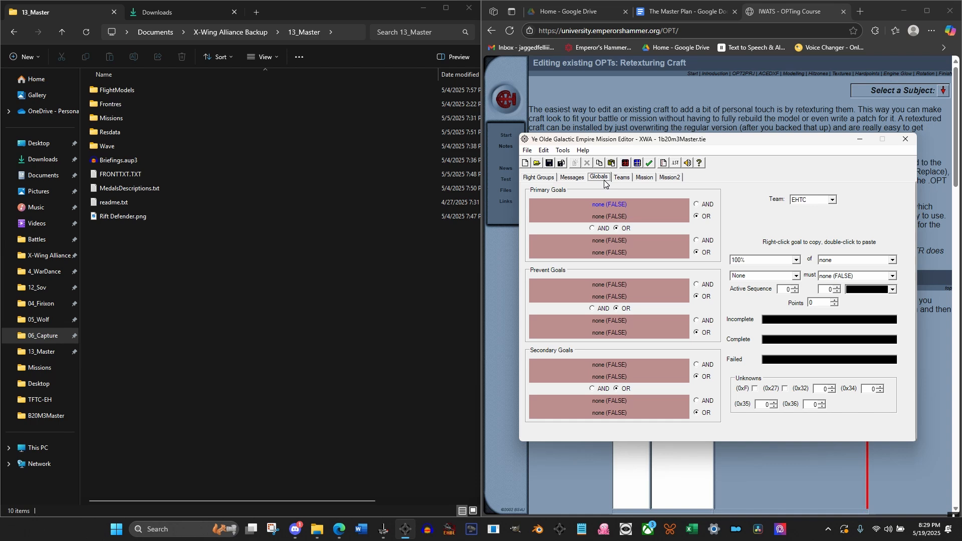
pyautogui.click(540, 178)
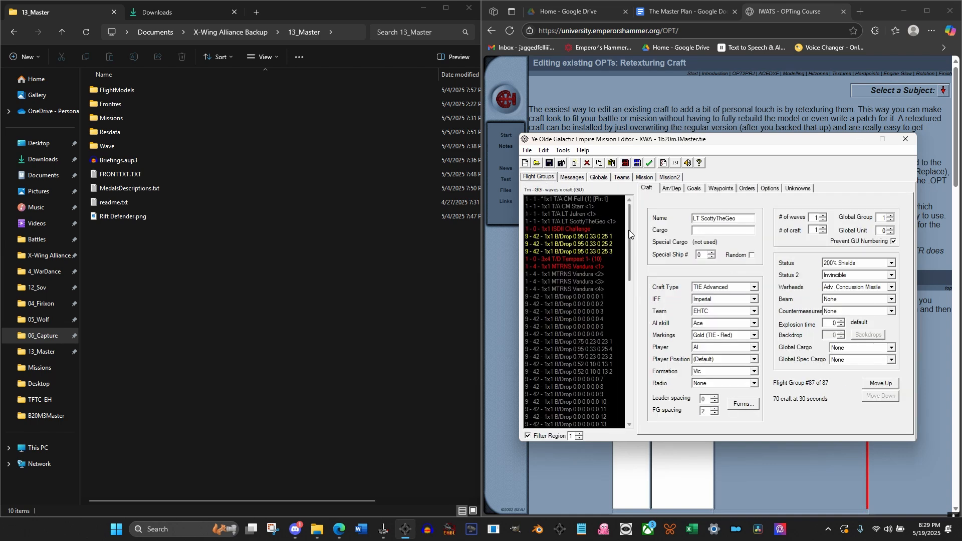
pyautogui.moveTo(630, 229); pyautogui.dragTo(628, 344)
pyautogui.click(579, 435)
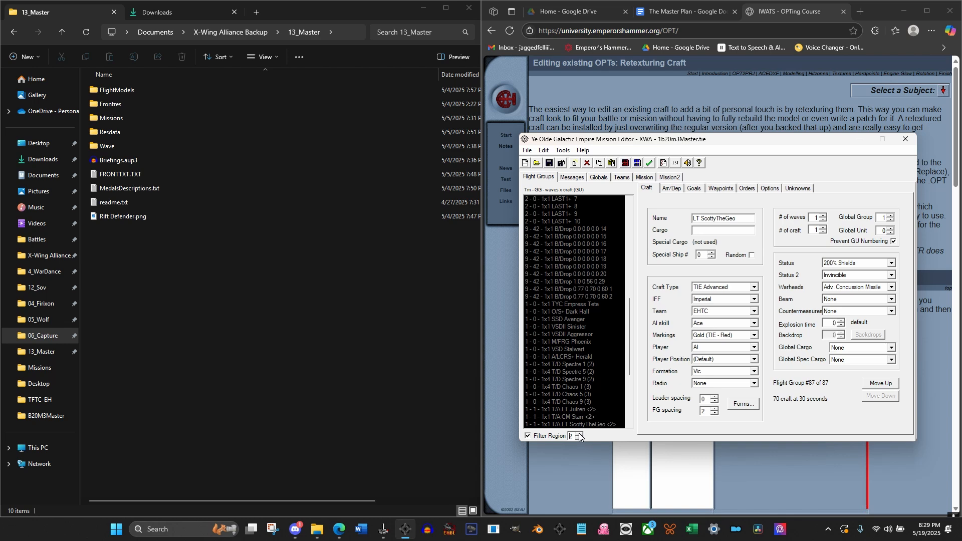
pyautogui.click(579, 433)
pyautogui.moveTo(630, 308); pyautogui.dragTo(630, 225)
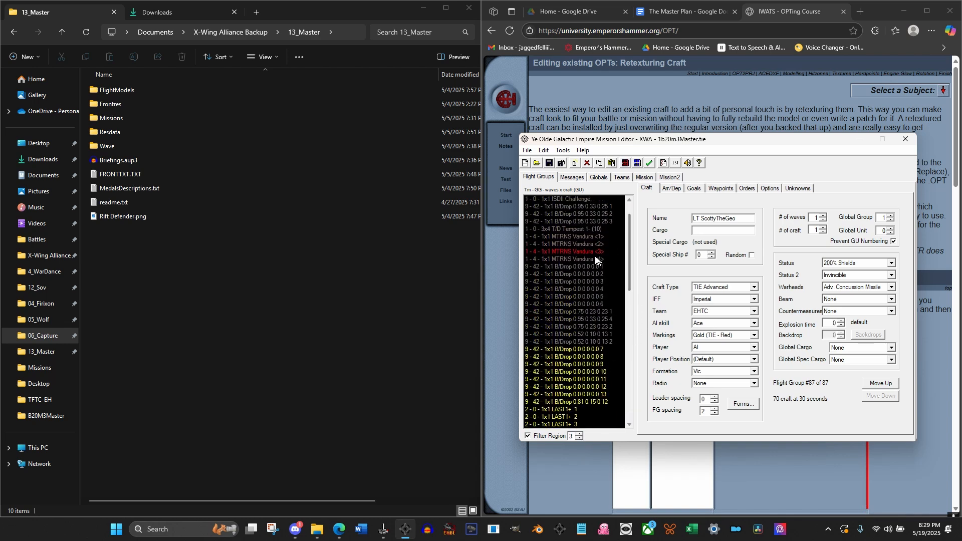
pyautogui.click(584, 252)
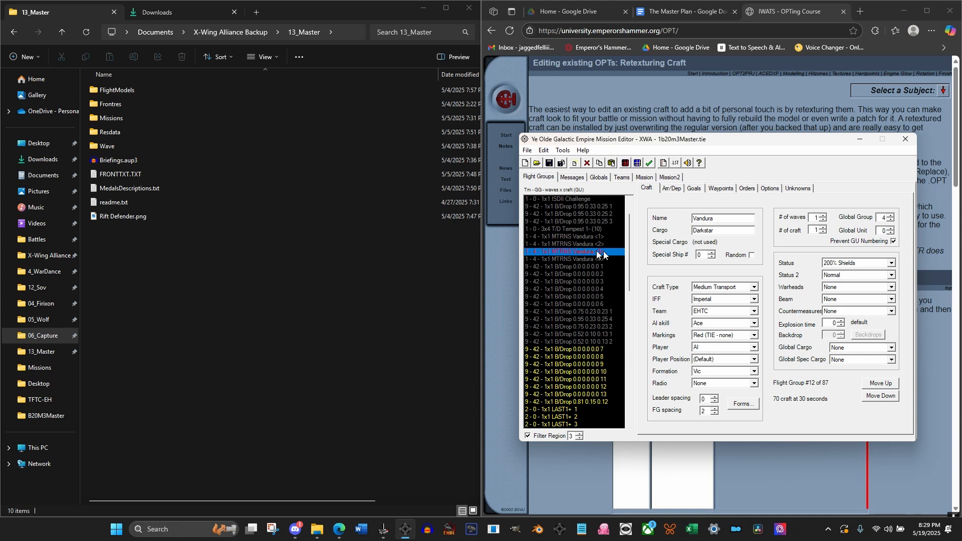
# Set team EHTC's first global Prevent goal to 100% of Flight Group MTRNS Vandura <3> must be destroyed
pyautogui.click(579, 176)
pyautogui.click(599, 178)
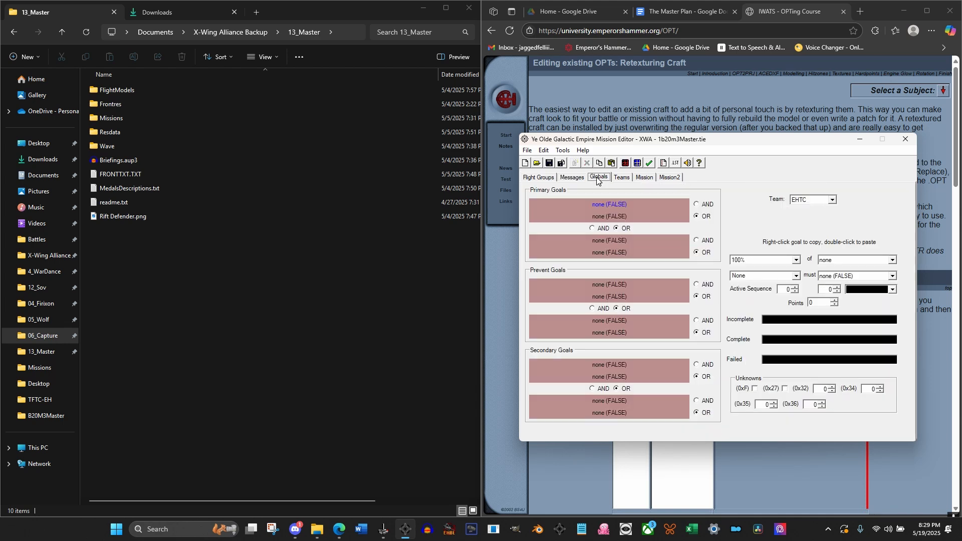
pyautogui.click(615, 289)
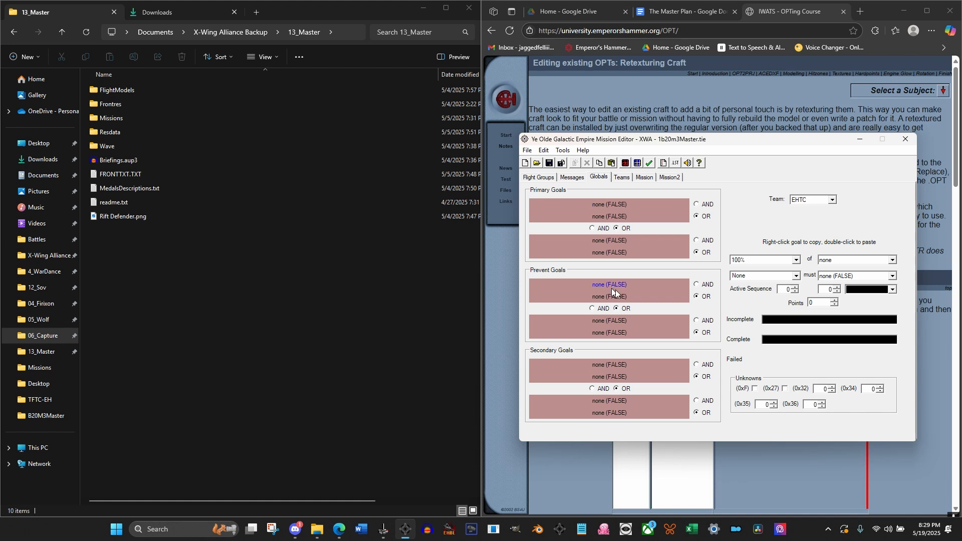
pyautogui.click(892, 259)
pyautogui.click(845, 279)
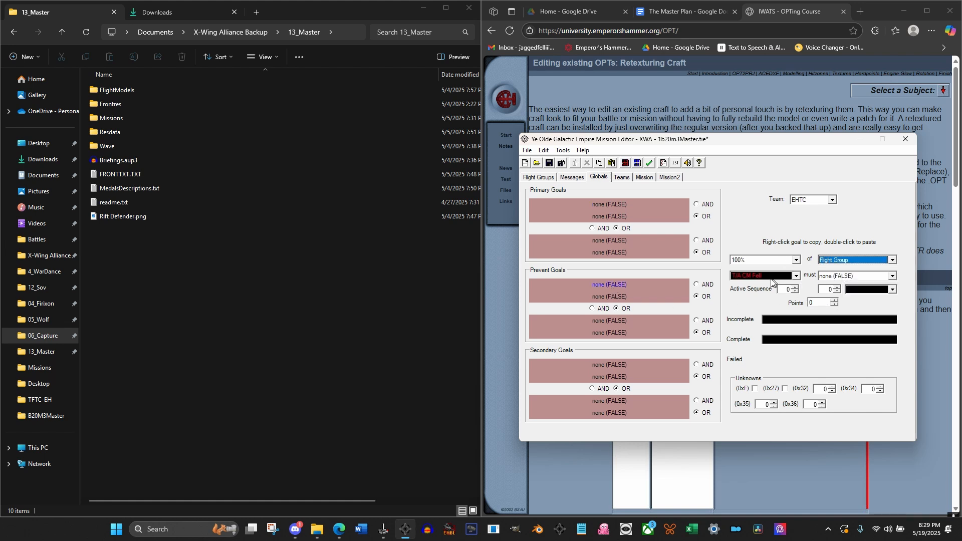
pyautogui.click(762, 277)
pyautogui.scroll(-5, 763, 284)
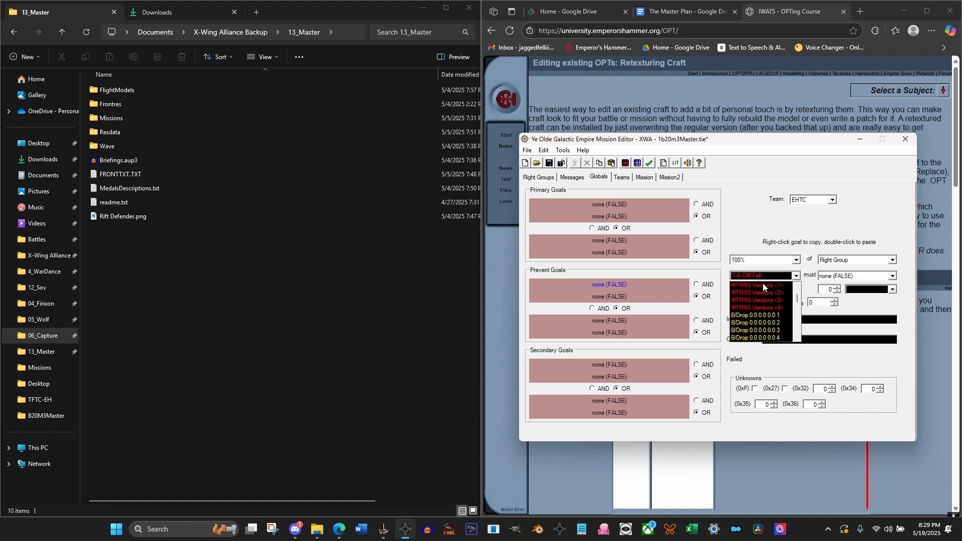
pyautogui.click(764, 299)
pyautogui.click(834, 279)
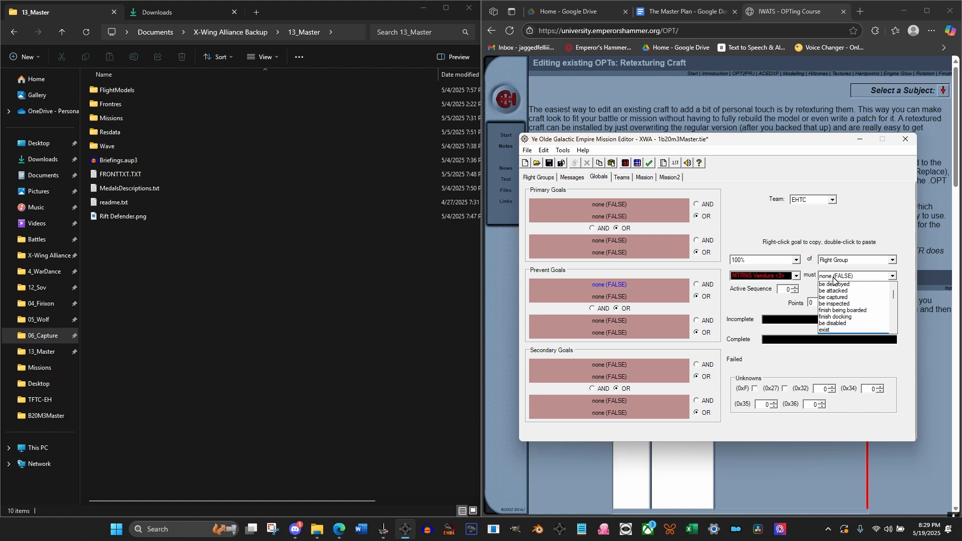
pyautogui.click(834, 298)
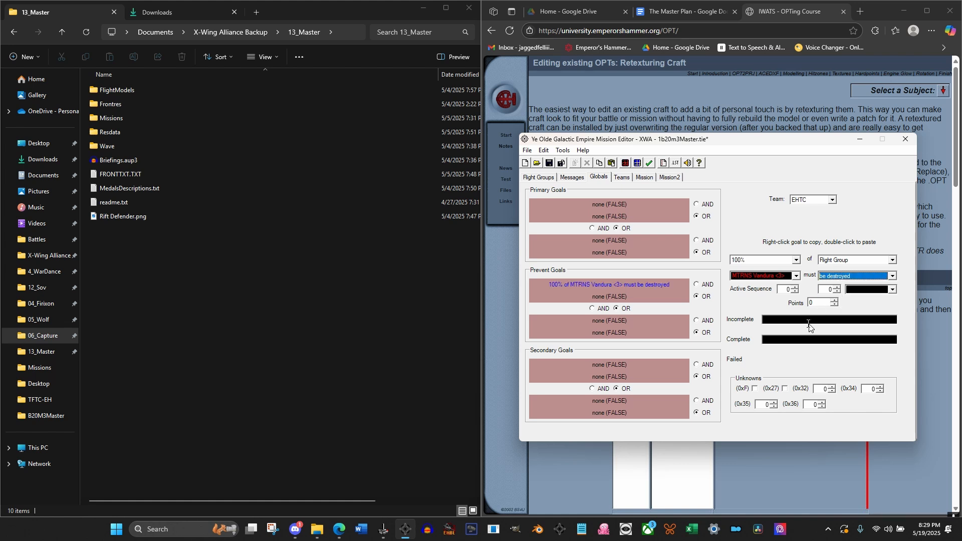
# Enter "Protect the Darkstar" as the Prevent goal's incomplete text and "Darkstar safe" as its complete text
pyautogui.write('Pr')
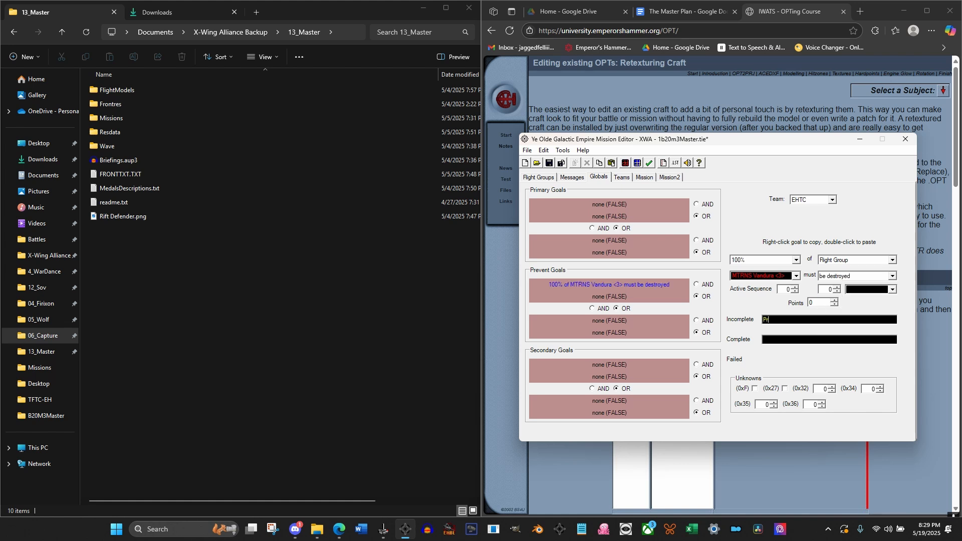
pyautogui.write('otyec')
pyautogui.press('BackSpace')
pyautogui.press('BackSpace')
pyautogui.press('BackSpace')
pyautogui.write('ect the Darkstar')
pyautogui.click(818, 337)
pyautogui.write('Darkstar safe')
# Review the region 3 flight groups, including MTRNS Vandura <3>, alongside the mission messages and the global Prevent goal
pyautogui.click(544, 179)
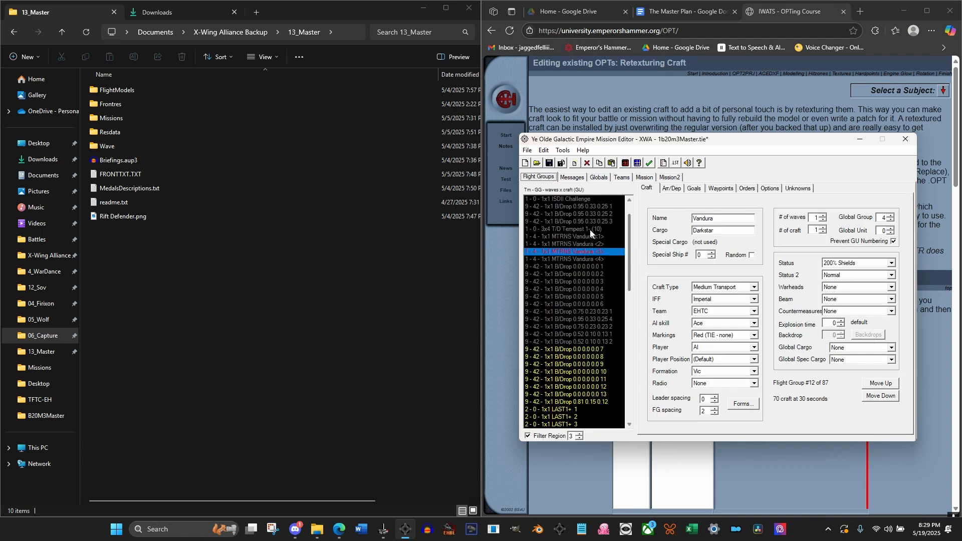
pyautogui.moveTo(629, 278); pyautogui.dragTo(630, 391)
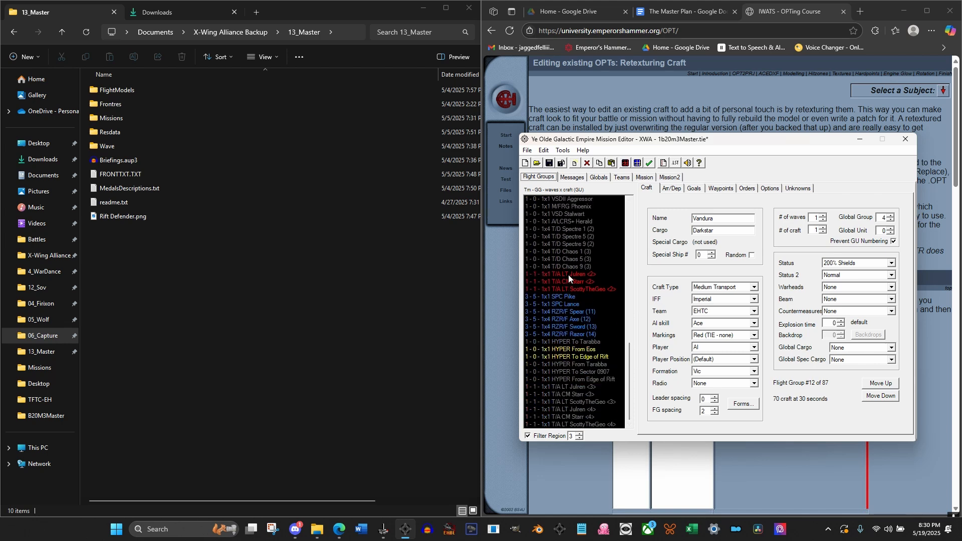
pyautogui.click(580, 179)
pyautogui.click(545, 178)
pyautogui.click(574, 274)
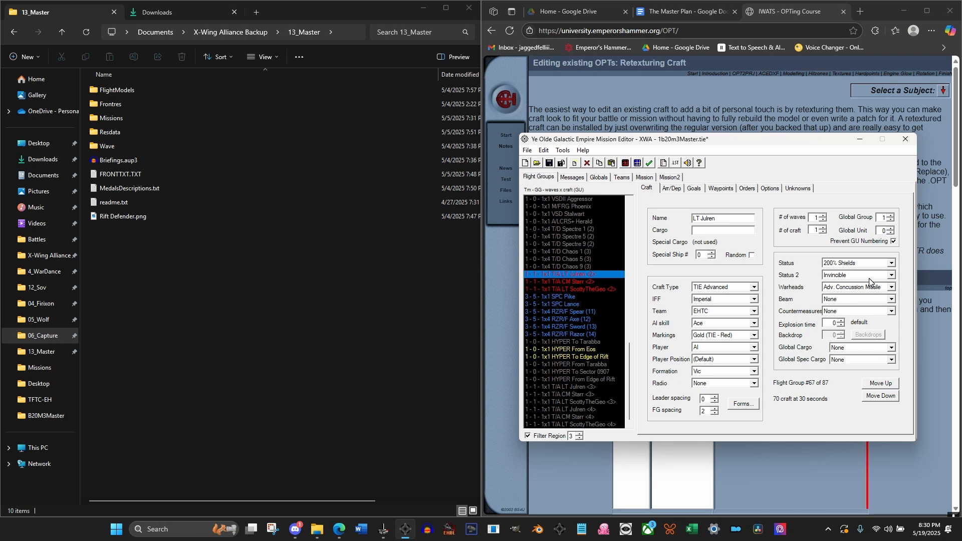
pyautogui.moveTo(629, 367); pyautogui.dragTo(627, 231)
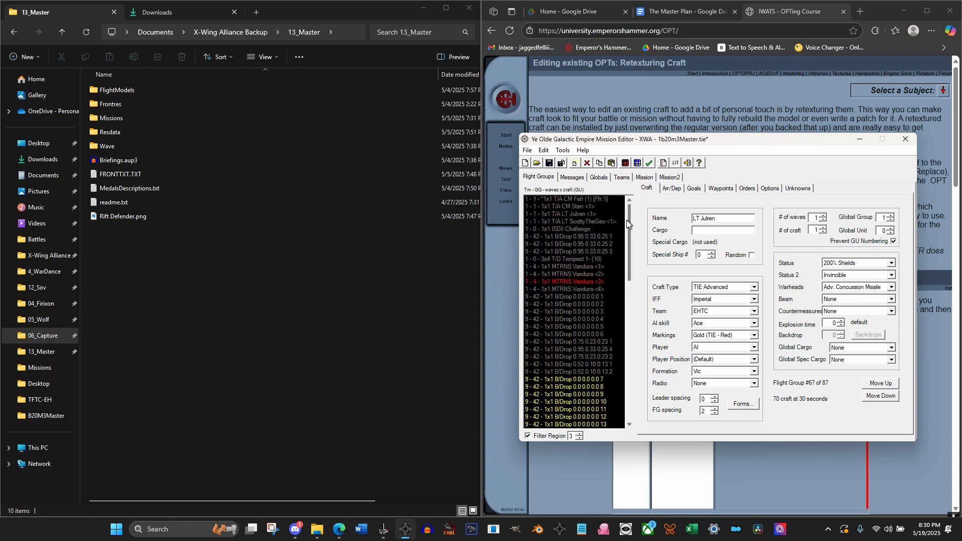
pyautogui.click(581, 282)
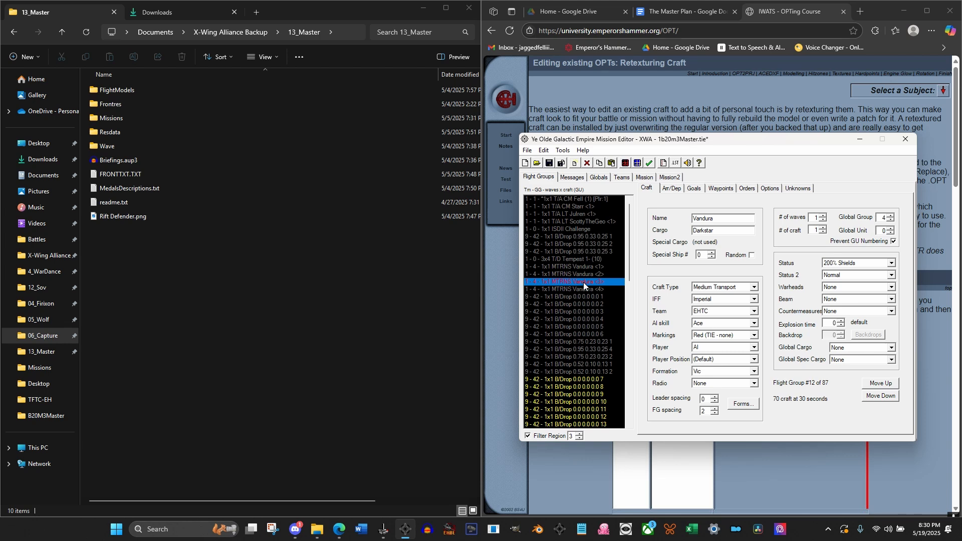
pyautogui.click(594, 179)
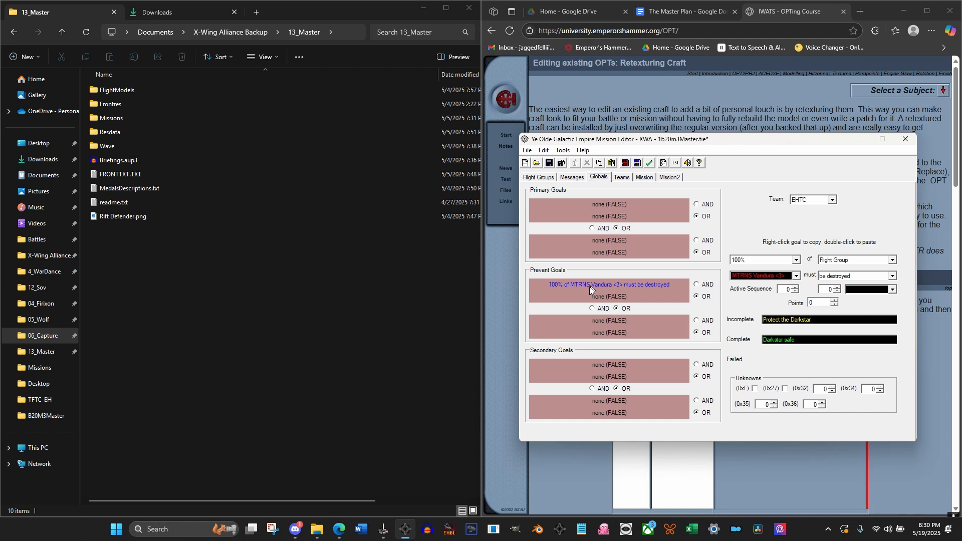
pyautogui.click(540, 177)
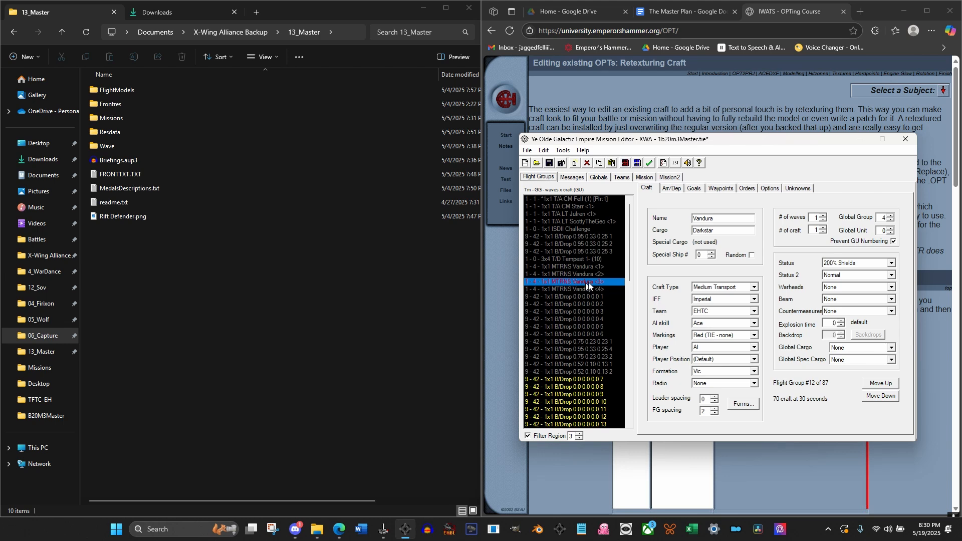
pyautogui.click(573, 179)
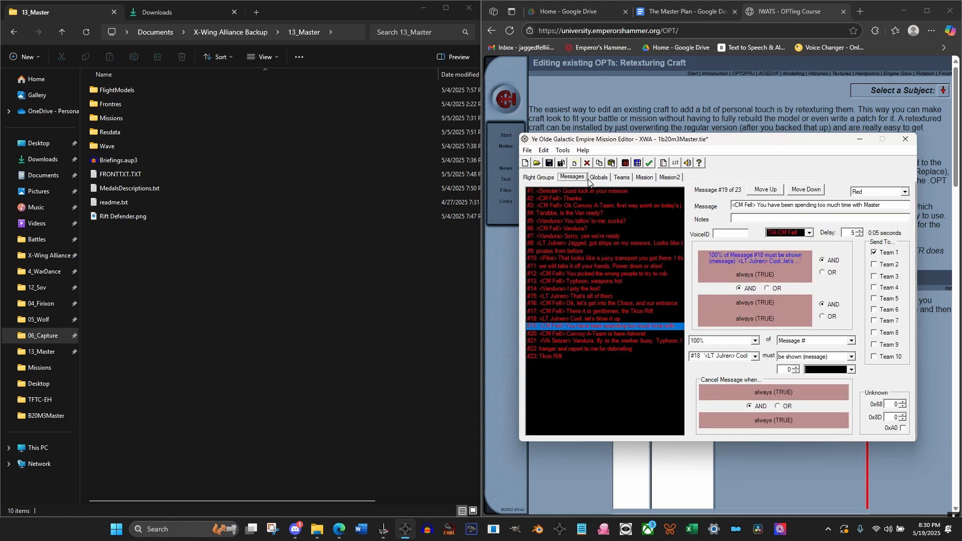
pyautogui.click(589, 179)
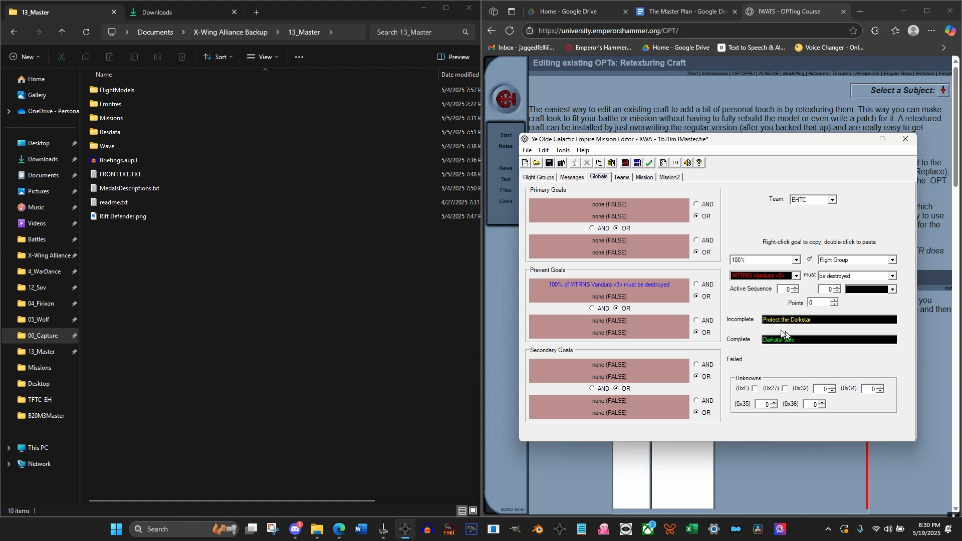
pyautogui.moveTo(790, 293)
# Check the pirate craft's global group and set EHTC's first Primary goal to 100% of Global Group 5: Pirates must be destroyed
pyautogui.click(539, 179)
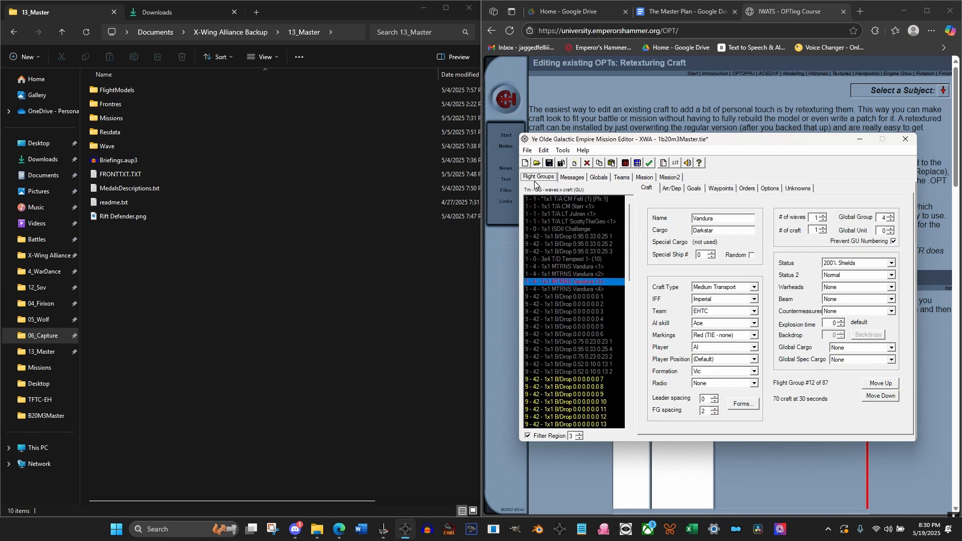
pyautogui.moveTo(630, 230); pyautogui.dragTo(630, 367)
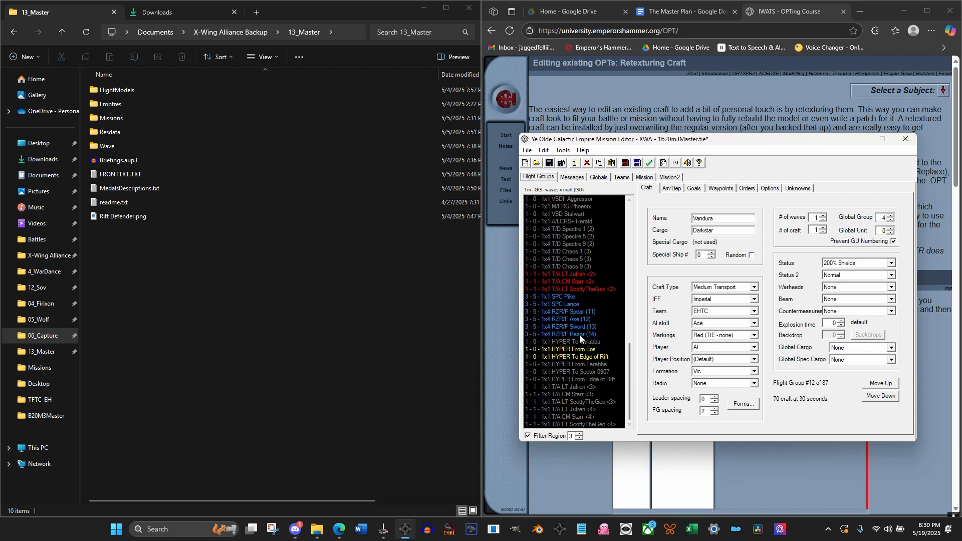
pyautogui.click(552, 296)
pyautogui.click(559, 333)
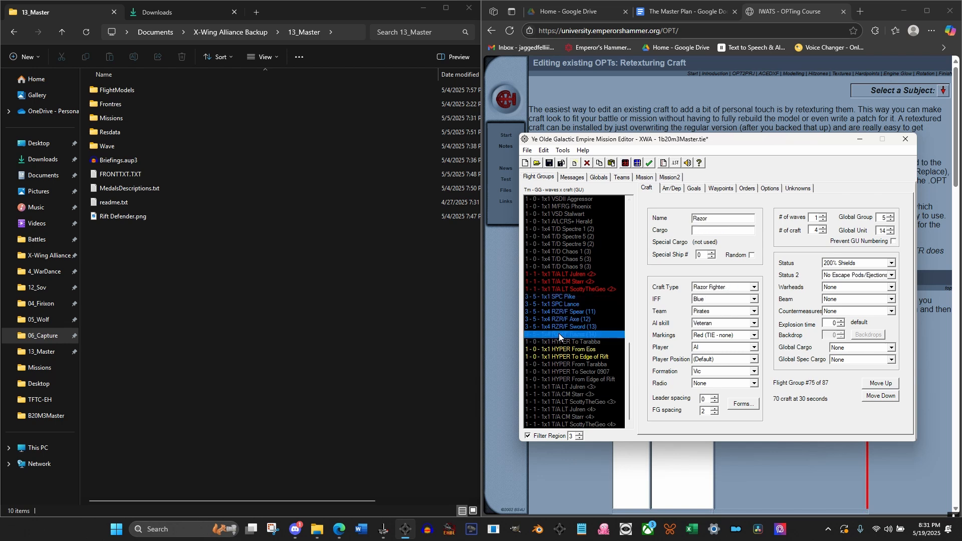
pyautogui.click(599, 178)
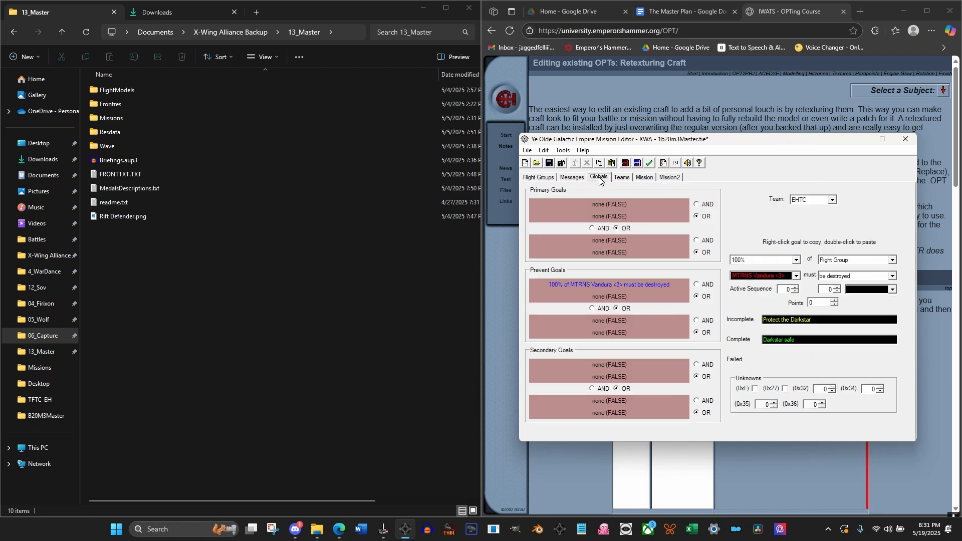
pyautogui.click(613, 204)
pyautogui.click(832, 261)
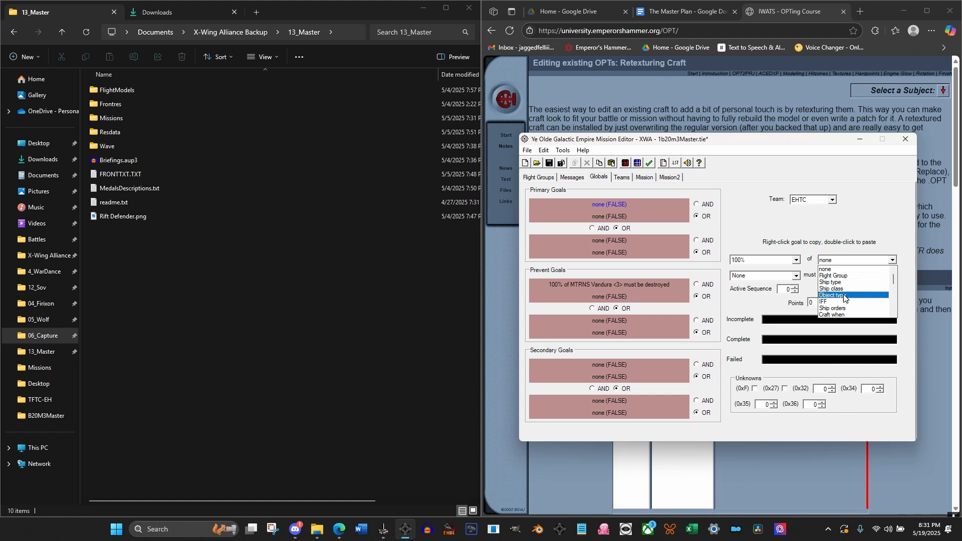
pyautogui.scroll(-1, 845, 298)
pyautogui.click(760, 275)
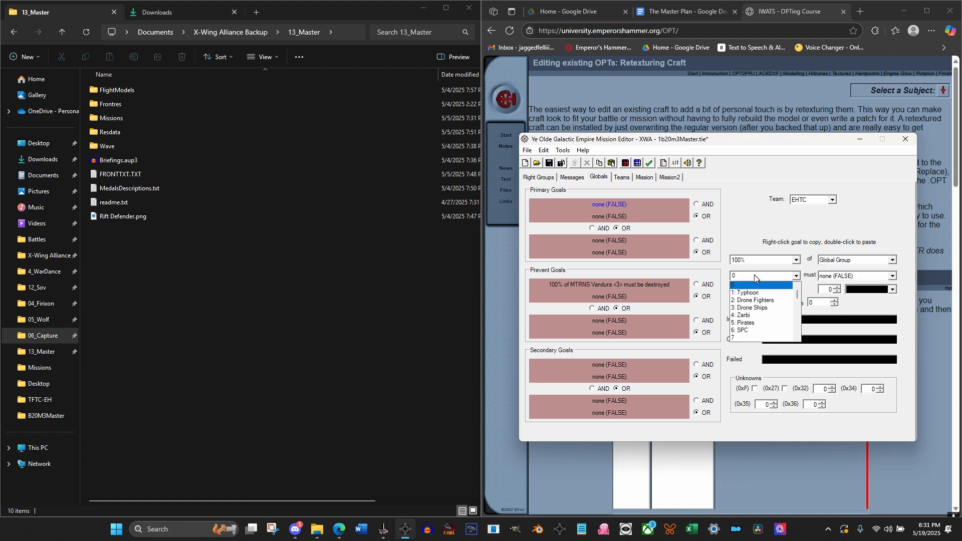
pyautogui.click(753, 320)
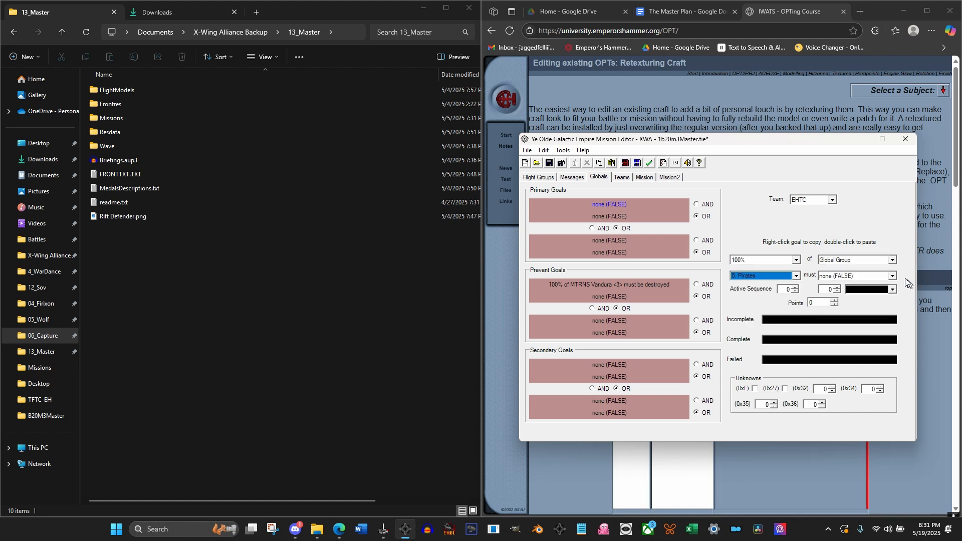
pyautogui.click(877, 276)
pyautogui.scroll(3, 871, 286)
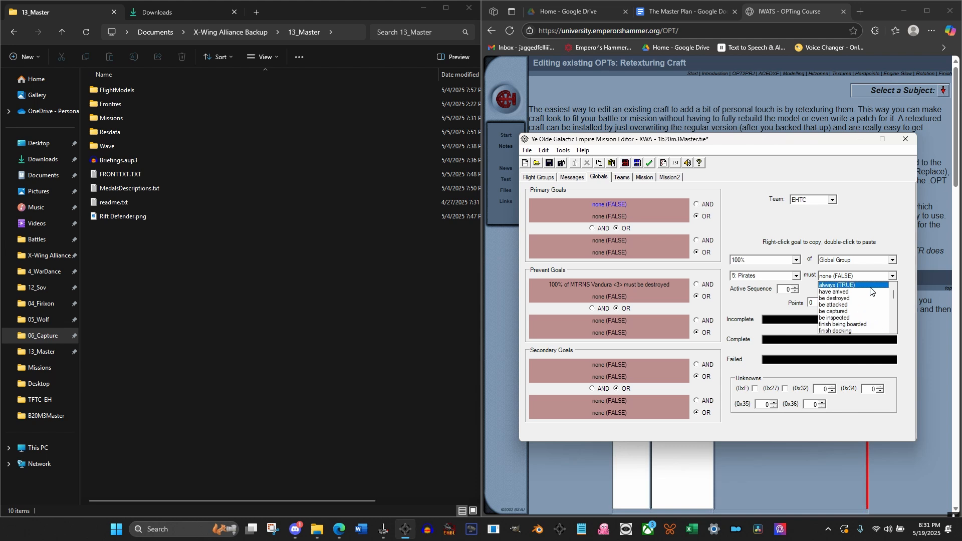
pyautogui.click(862, 297)
# Set the Primary goal texts: incomplete "Destroy those Pirates", complete "Dead tell no tales", failed "Destroy the pirates"
pyautogui.click(821, 319)
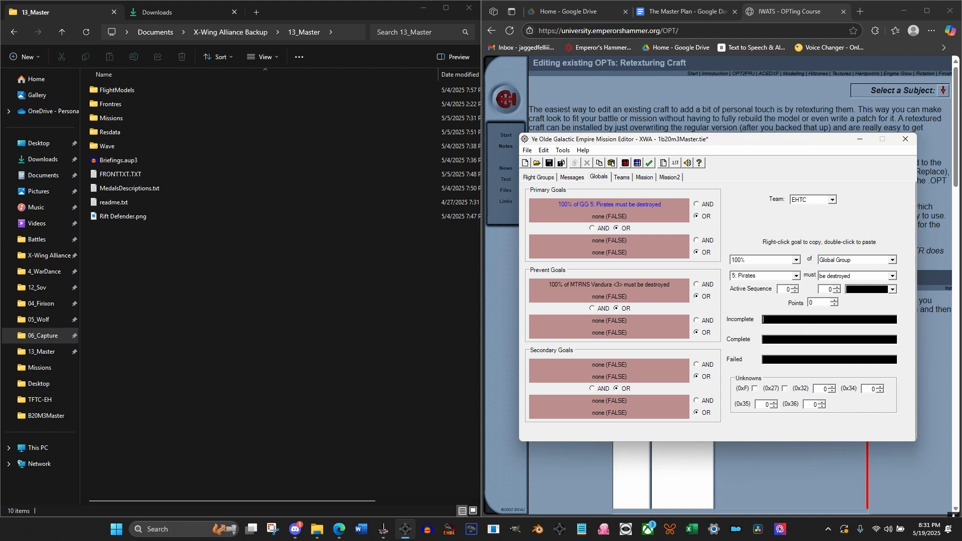
pyautogui.write('Destr')
pyautogui.write('oy thos')
pyautogui.write('e Pira')
pyautogui.write('Dead ')
pyautogui.write('tell no tales')
pyautogui.click(777, 357)
pyautogui.write('Se')
pyautogui.press('BackSpace')
pyautogui.write('Destroy the pirates')
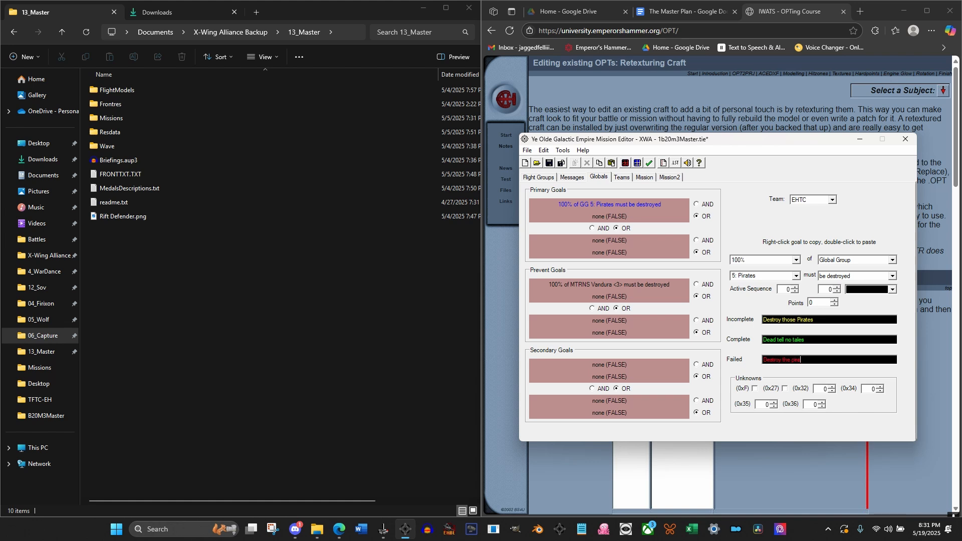
# Set the points for the pirates Primary goal to 1000
pyautogui.click(818, 341)
pyautogui.doubleClick(814, 301)
pyautogui.write('1000')
pyautogui.click(824, 339)
# Return to the start of the flight group list and filter it to region 4
pyautogui.click(539, 177)
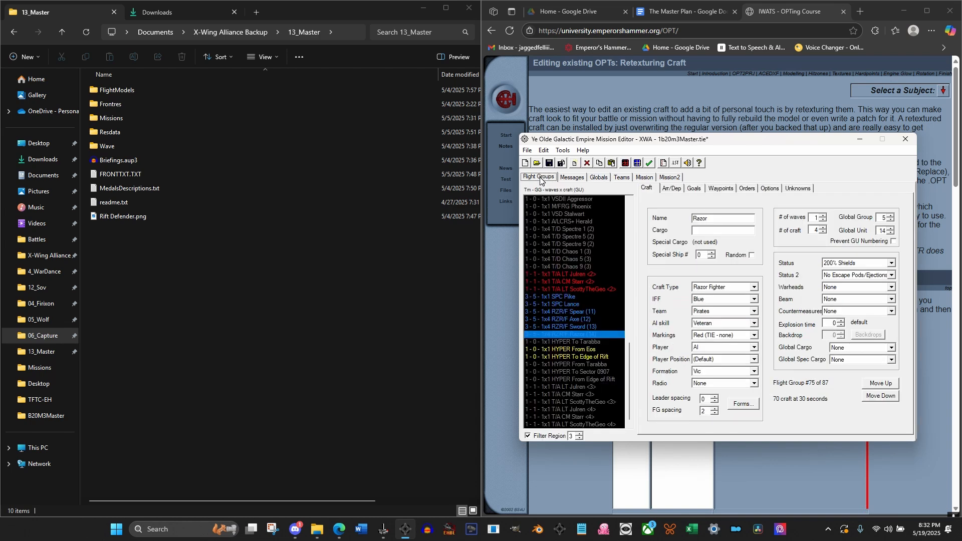
pyautogui.moveTo(631, 348); pyautogui.dragTo(630, 213)
pyautogui.click(579, 439)
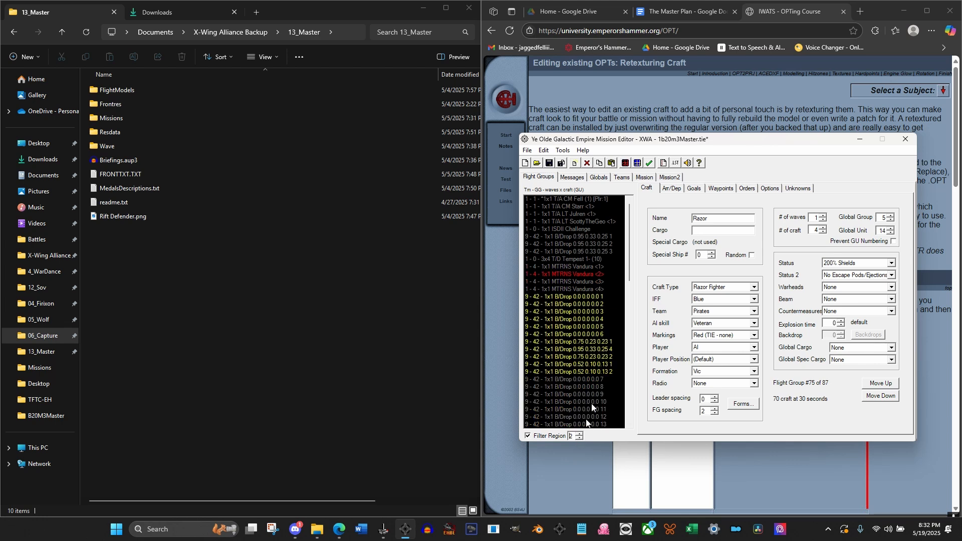
pyautogui.click(580, 433)
pyautogui.click(580, 433)
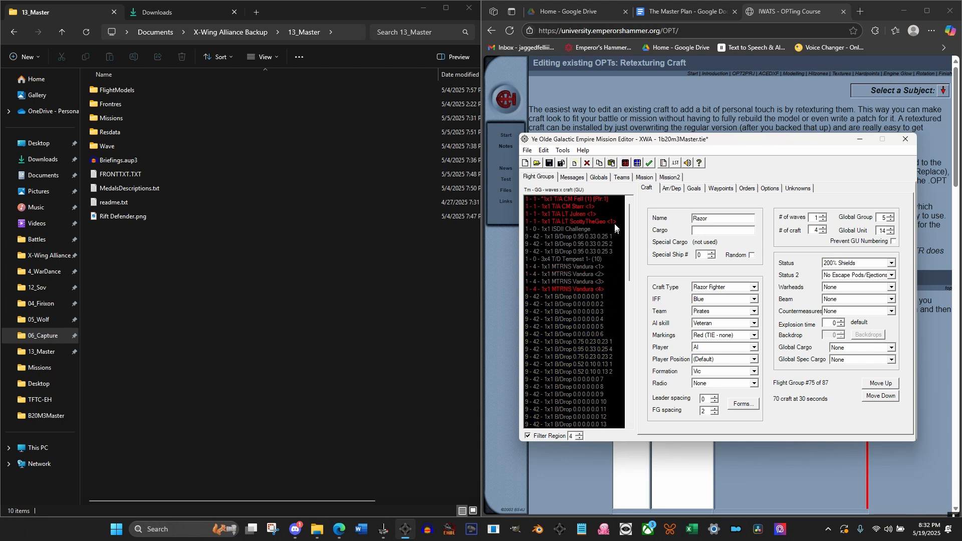
# Set Goal 1 of the player's T/A flight group to 100% must have arrived in Region Tarabba, with active sequence 1
pyautogui.click(586, 199)
pyautogui.click(671, 189)
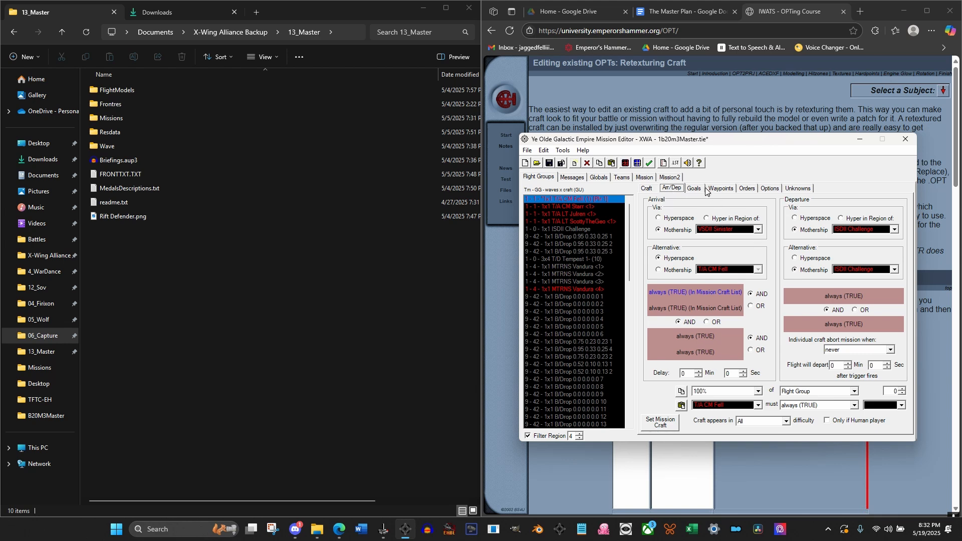
pyautogui.click(691, 190)
pyautogui.click(717, 364)
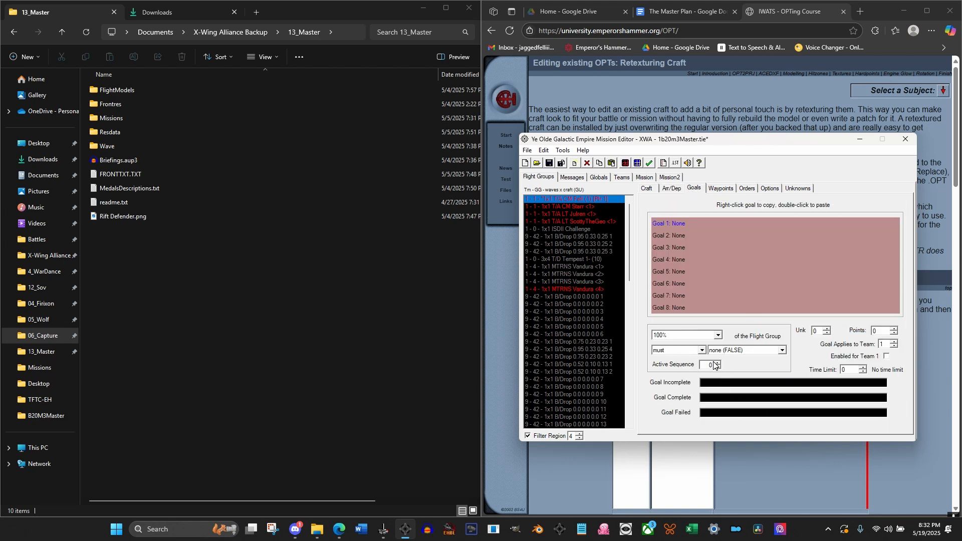
pyautogui.click(717, 349)
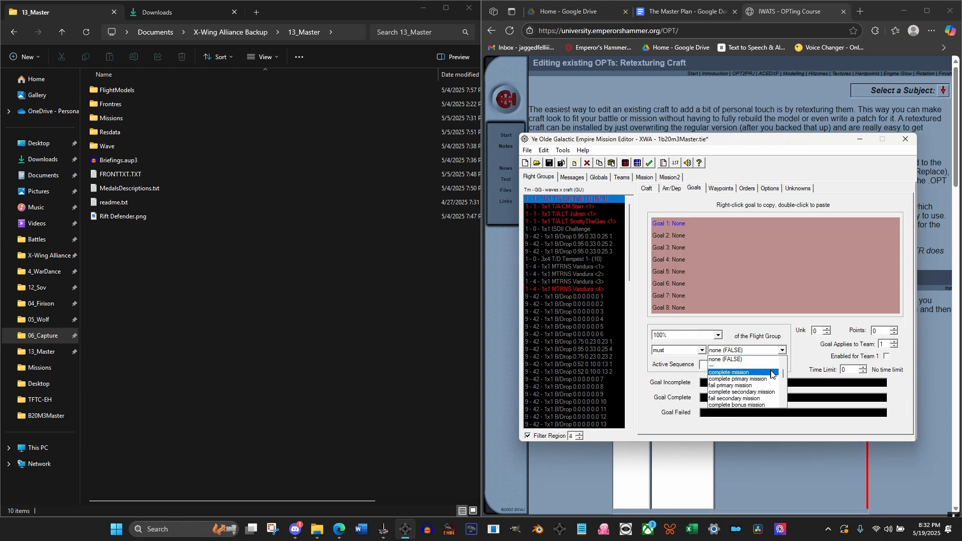
pyautogui.click(782, 373)
pyautogui.moveTo(781, 370); pyautogui.dragTo(787, 411)
pyautogui.scroll(2, 746, 379)
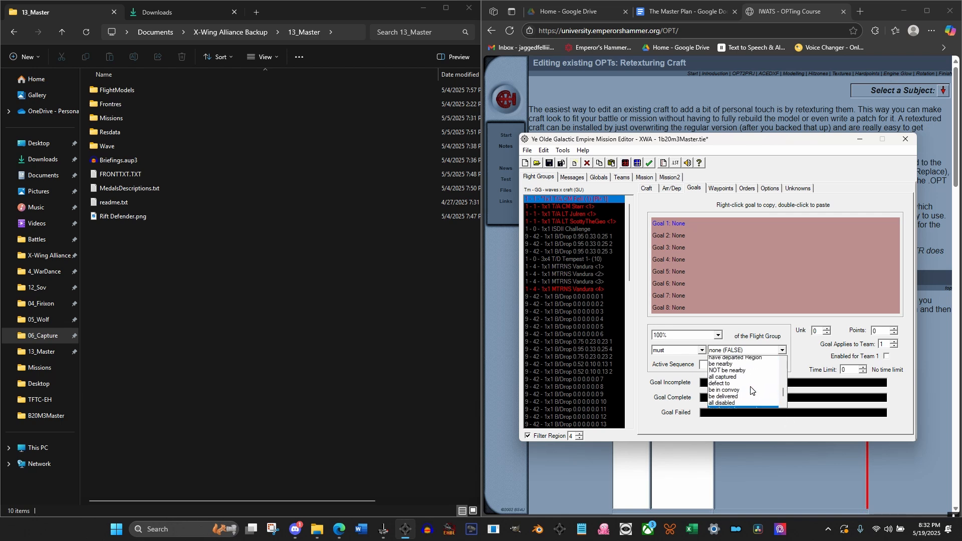
pyautogui.click(741, 365)
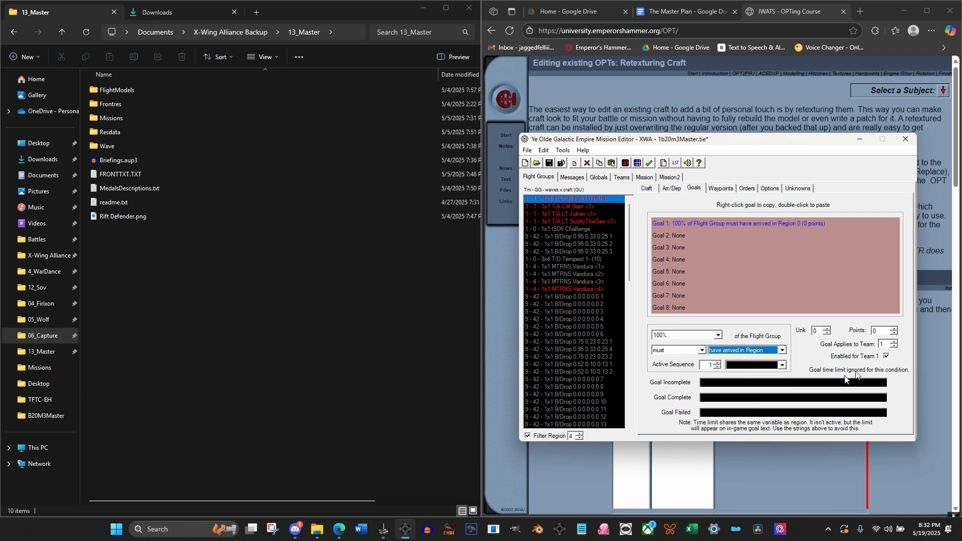
pyautogui.click(749, 369)
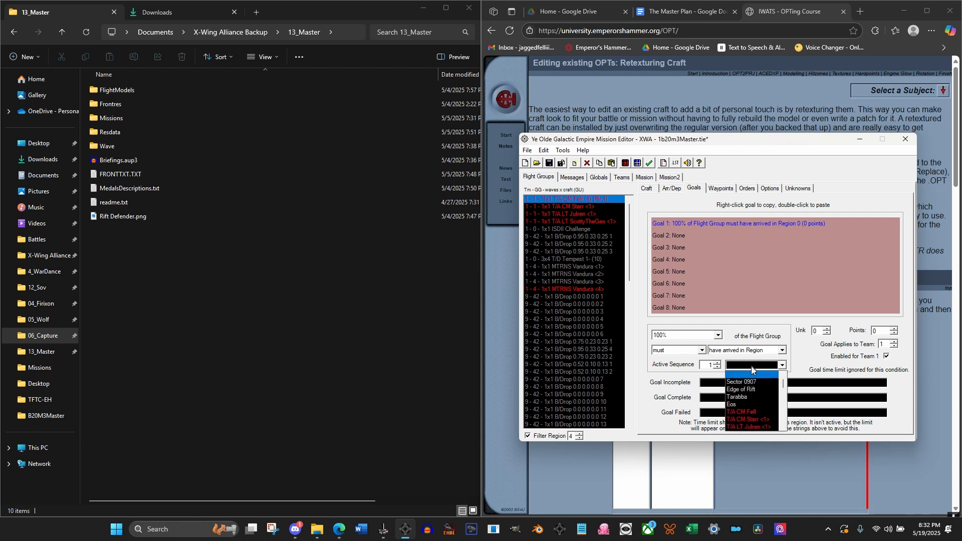
pyautogui.click(733, 397)
# Set Goal 1's texts: incomplete "Start your journey to the Rift", complete "Waypoint Reached", failed "Start your mission"
pyautogui.press('Tab')
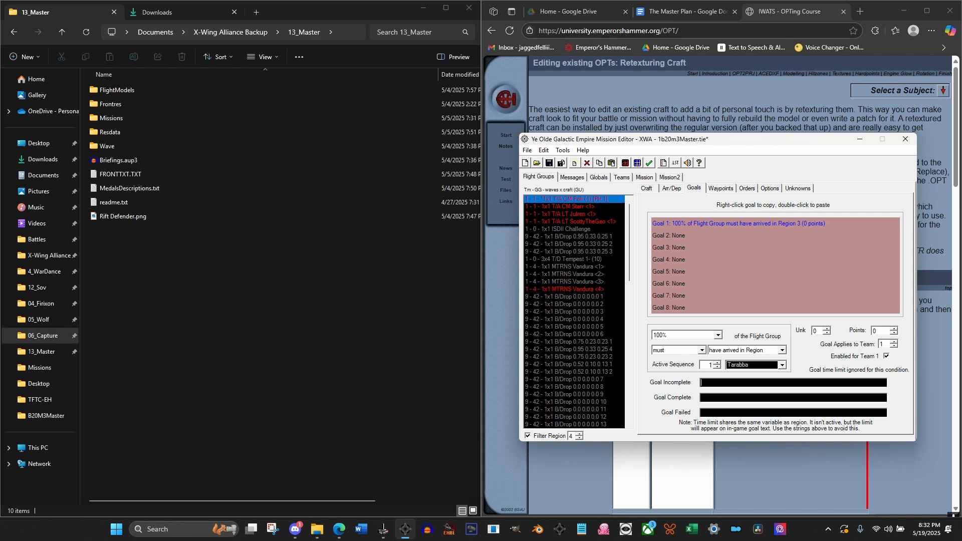
pyautogui.write('Start your journey to the Rift')
pyautogui.click(740, 399)
pyautogui.write('Waypoint ReachedStart your mission')
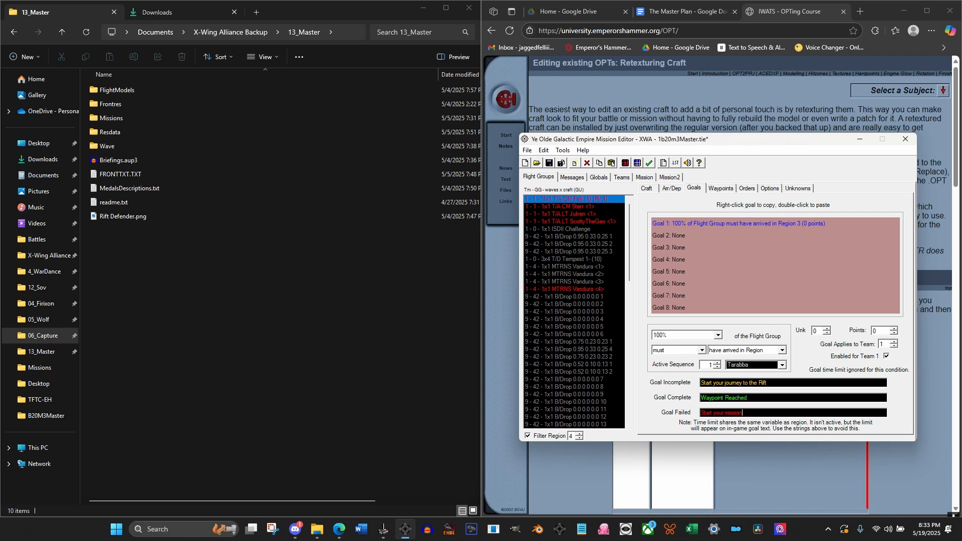
pyautogui.click(777, 382)
# Add a new flight group and assign its Start Point 1 to region 4
pyautogui.click(575, 163)
pyautogui.click(643, 189)
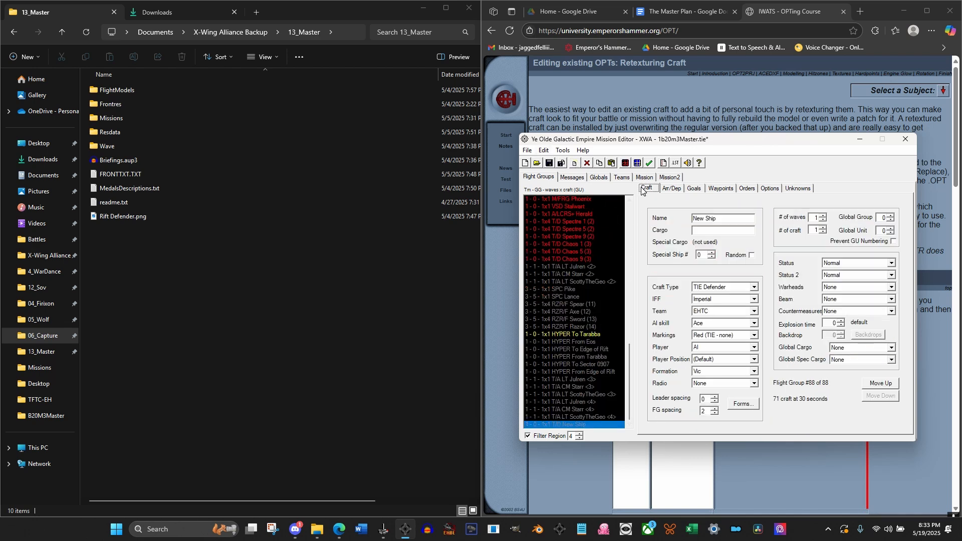
pyautogui.click(724, 189)
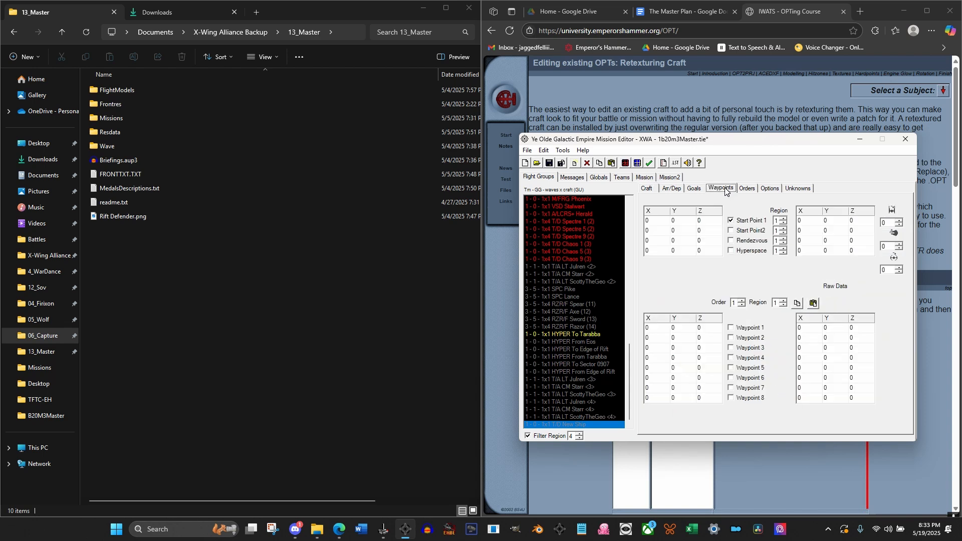
pyautogui.click(784, 218)
pyautogui.click(784, 218)
pyautogui.click(785, 218)
pyautogui.click(714, 219)
pyautogui.click(556, 409)
pyautogui.click(576, 425)
# Set the new flight group's craft type to M3-A Scyk +
pyautogui.click(650, 189)
pyautogui.click(754, 286)
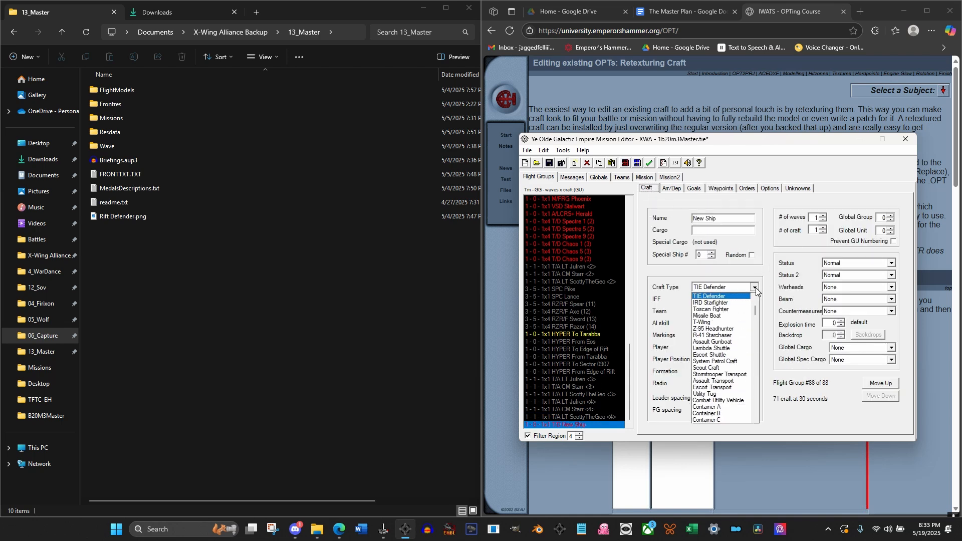
pyautogui.moveTo(757, 315); pyautogui.dragTo(756, 399)
pyautogui.click(708, 302)
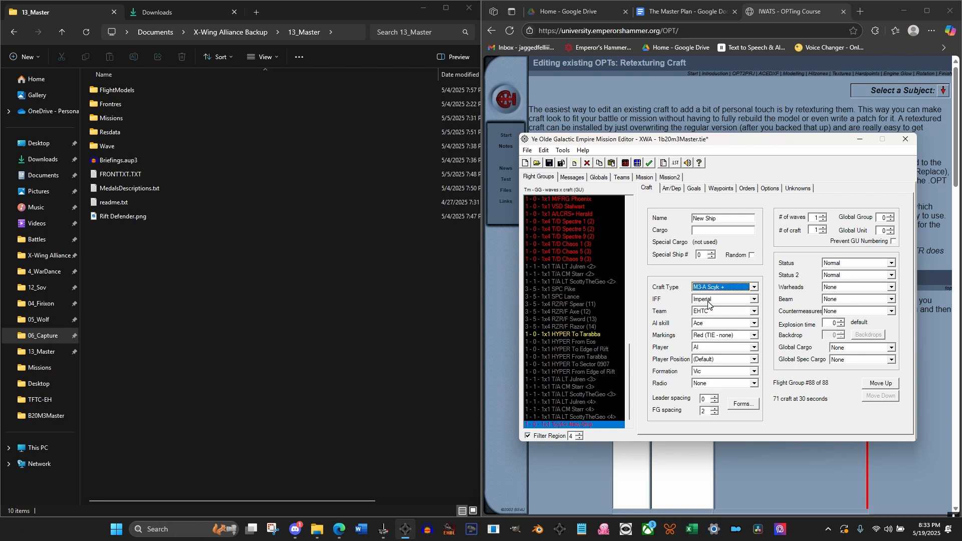
# Base the new flight group's first arrival trigger on a message number and check the message list for the "Typhoon, weapons hot" entry
pyautogui.click(676, 192)
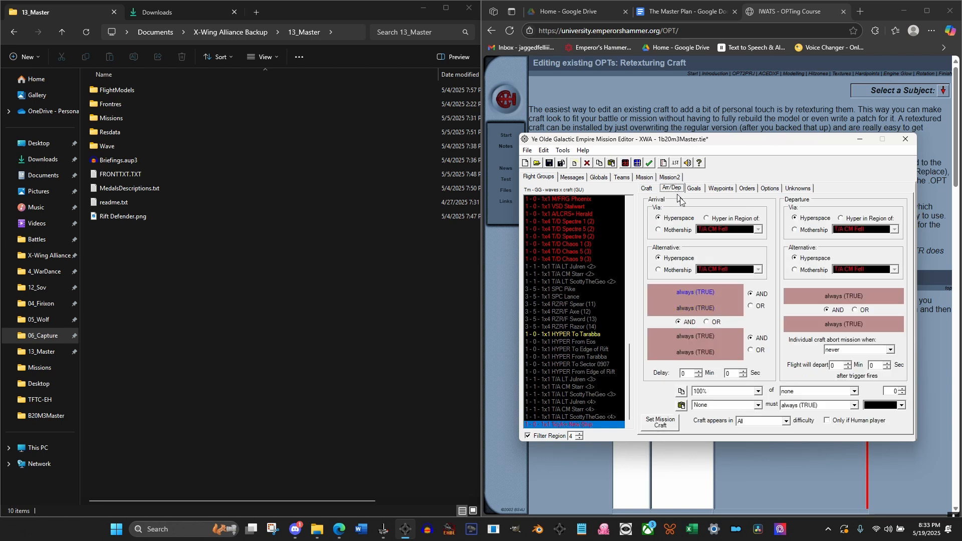
pyautogui.click(808, 394)
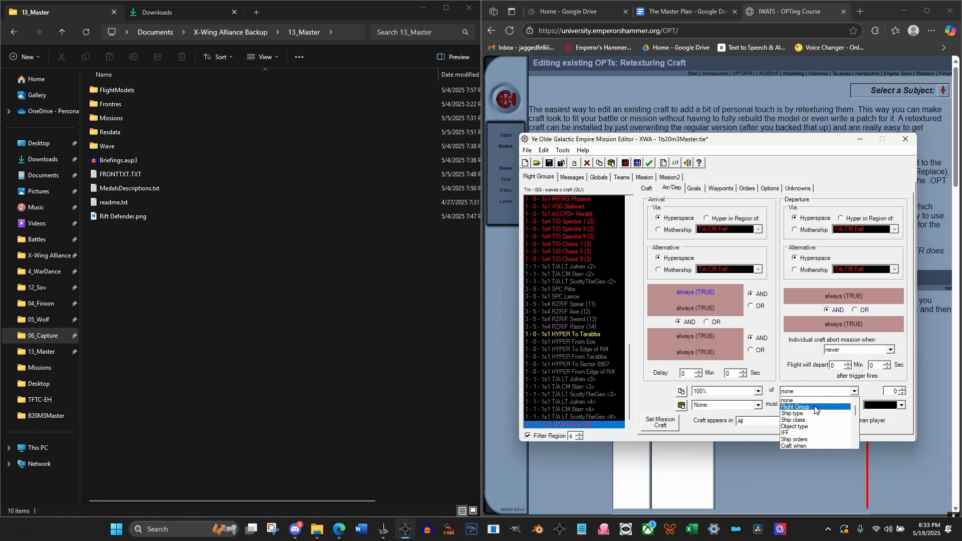
pyautogui.moveTo(856, 409); pyautogui.dragTo(849, 453)
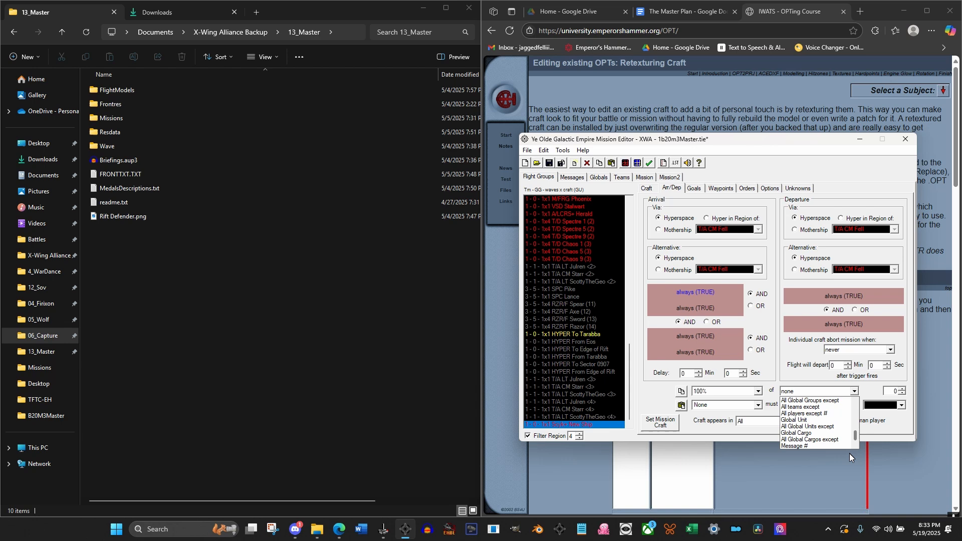
pyautogui.click(822, 446)
pyautogui.click(575, 177)
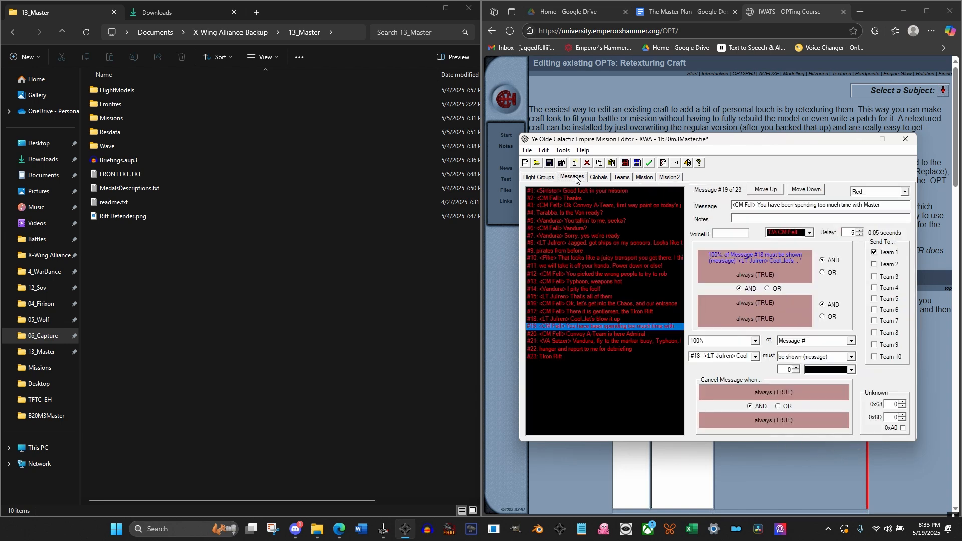
pyautogui.click(613, 282)
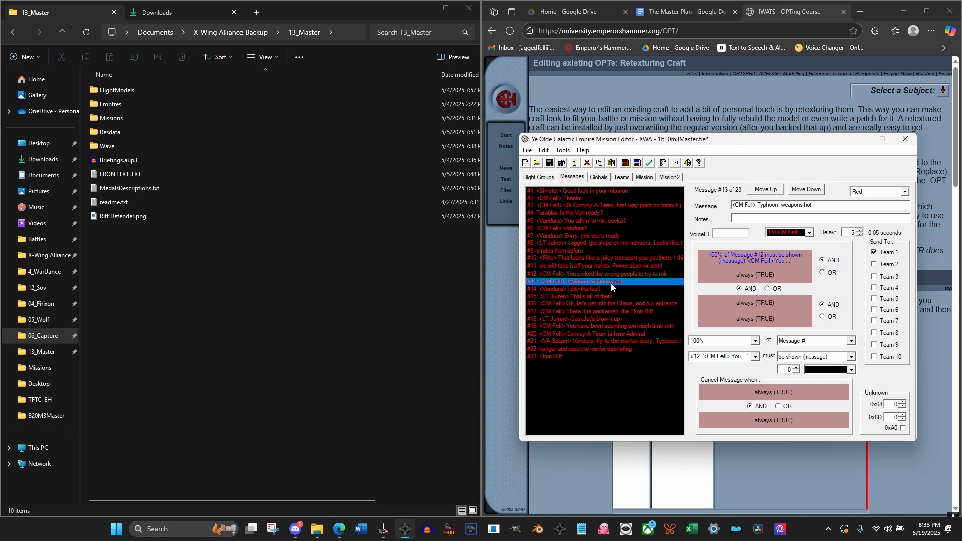
pyautogui.click(540, 178)
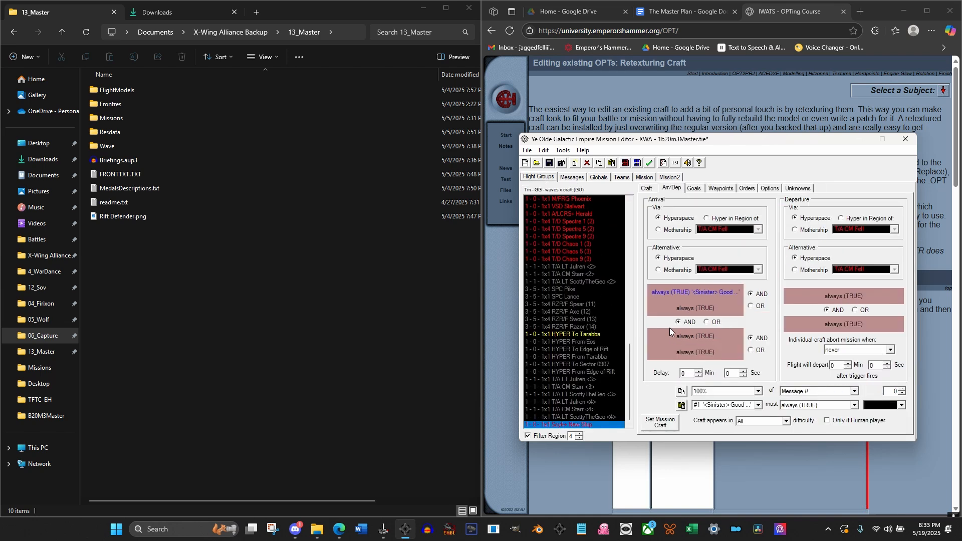
# Complete the new flight group's arrival trigger so that 100% of Message #13 must be shown
pyautogui.click(757, 405)
pyautogui.scroll(-2, 735, 433)
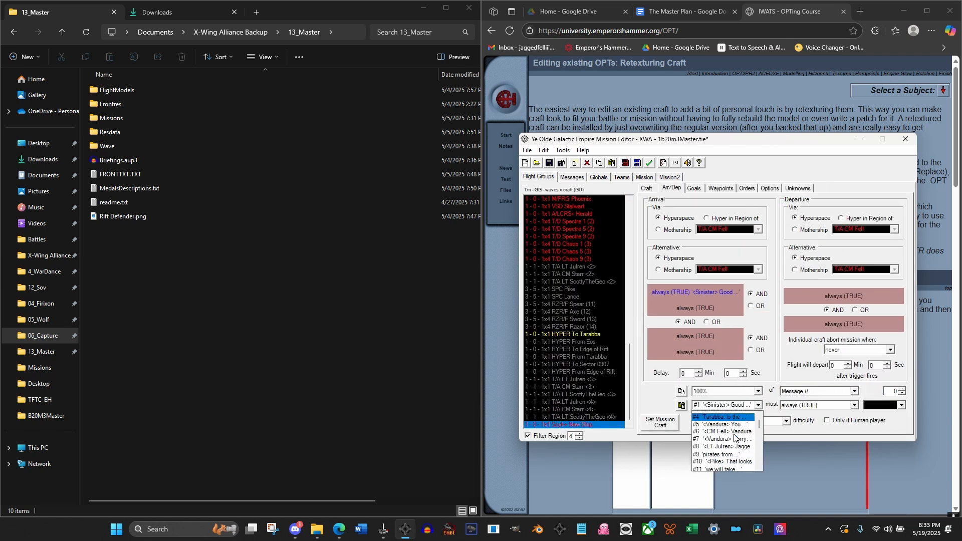
pyautogui.click(719, 458)
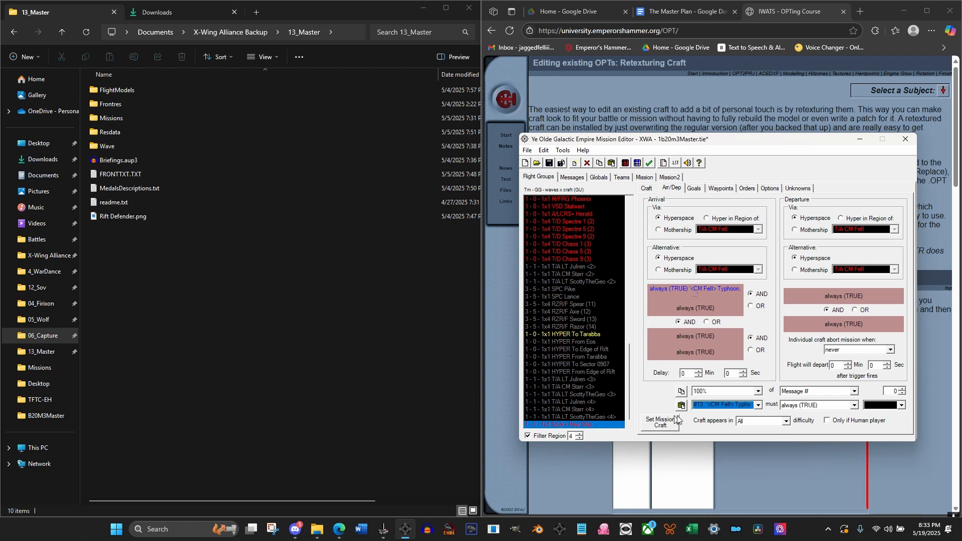
pyautogui.click(811, 406)
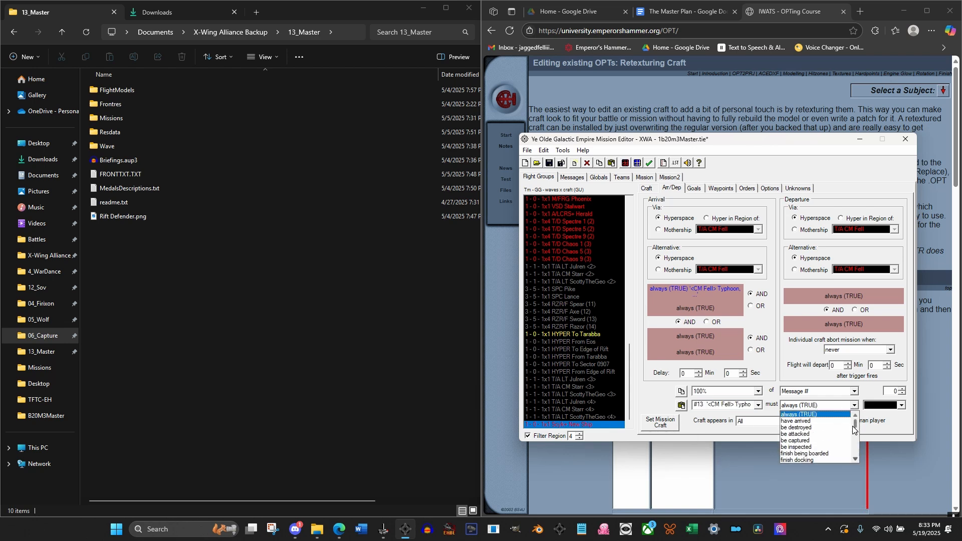
pyautogui.moveTo(855, 424); pyautogui.dragTo(858, 466)
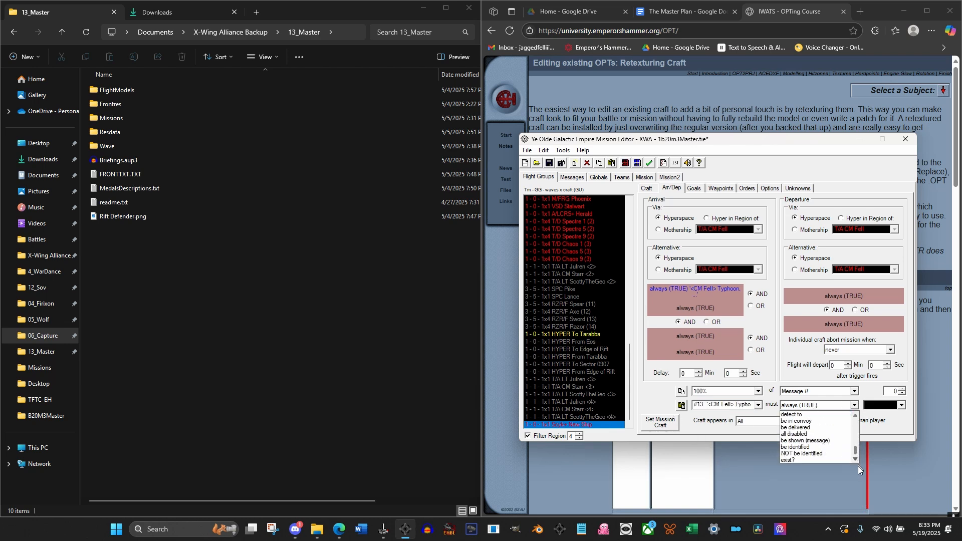
pyautogui.click(831, 441)
# Set Order 1 of the new M3-A Scyk + flight group in region 4 to Hold Station
pyautogui.click(746, 189)
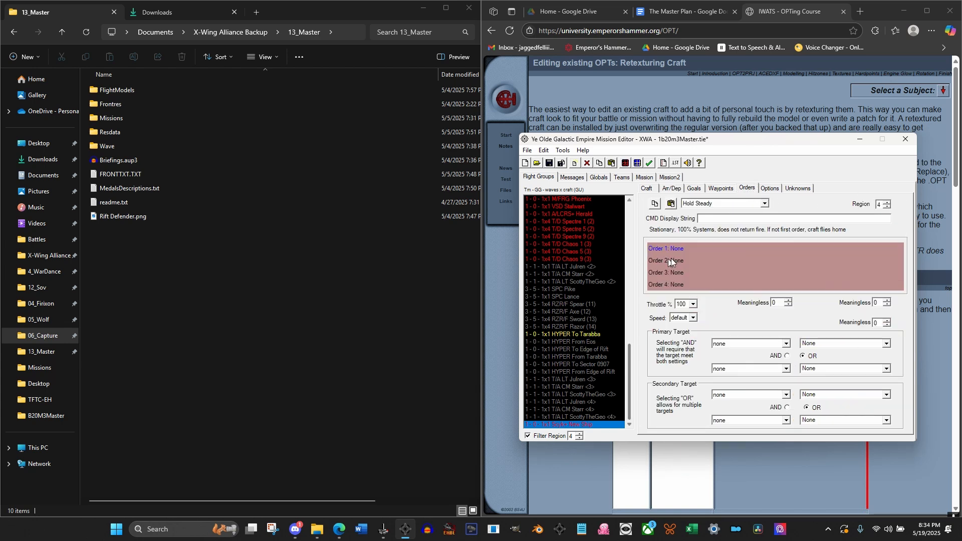
pyautogui.click(727, 203)
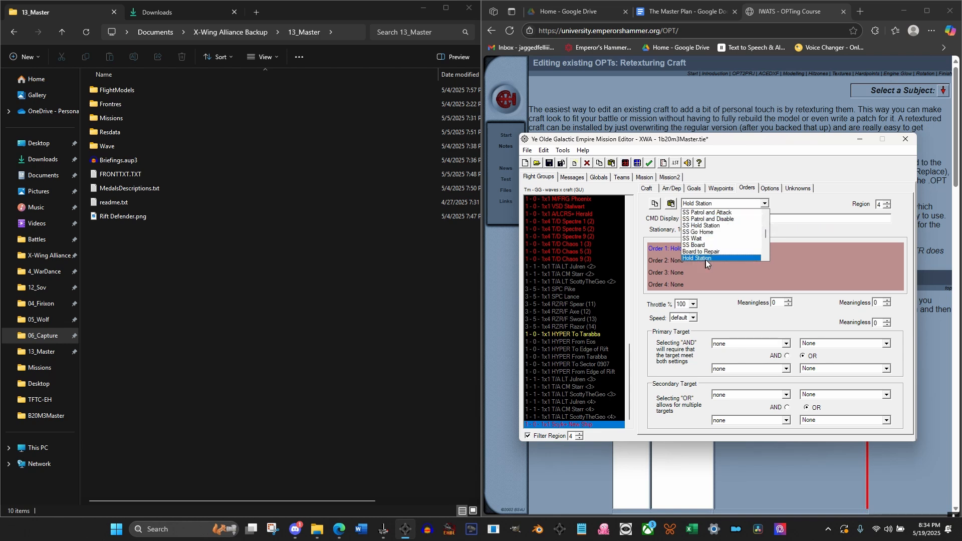
pyautogui.click(706, 258)
pyautogui.click(575, 418)
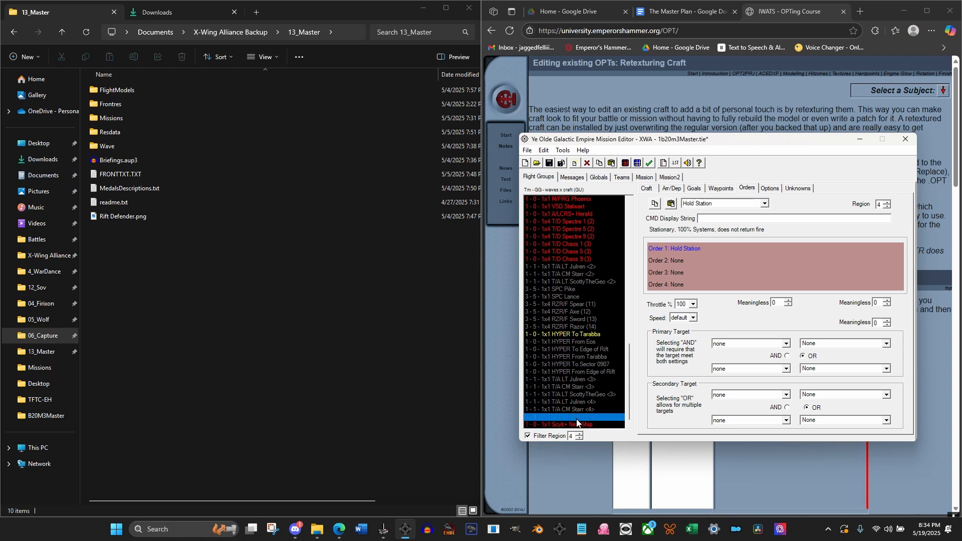
pyautogui.click(575, 425)
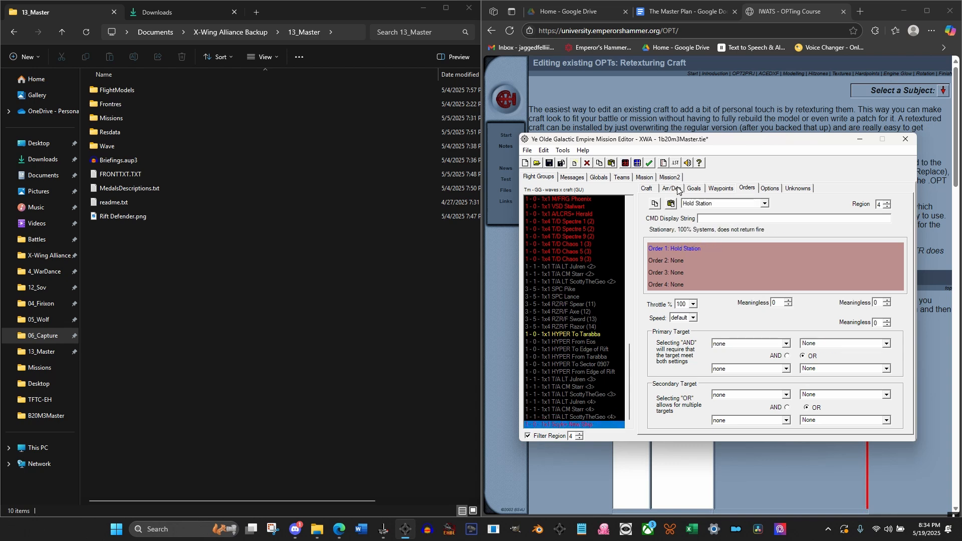
pyautogui.click(570, 418)
pyautogui.click(570, 424)
# Rename the new Scyk + flight group as Trigger
pyautogui.click(652, 190)
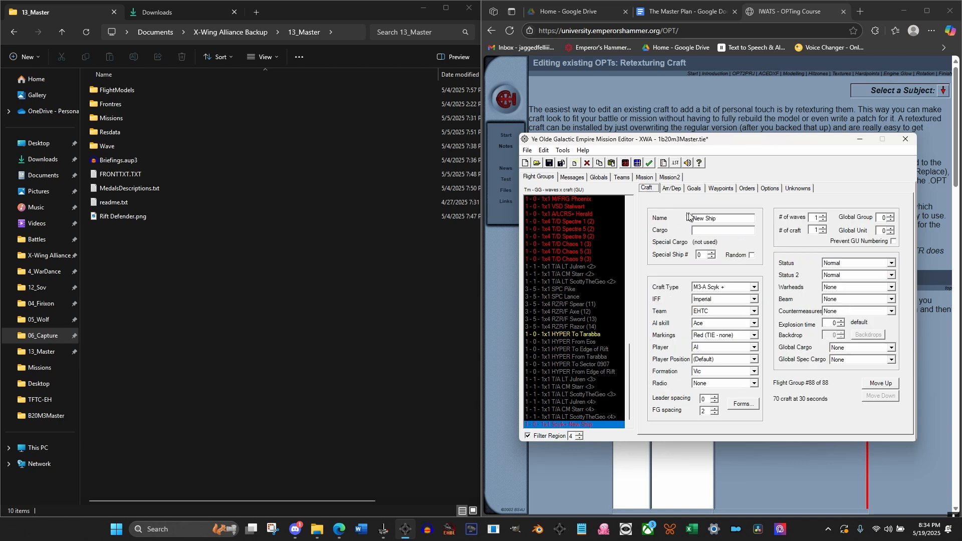
pyautogui.press('Tab')
pyautogui.write('Tr')
pyautogui.write('aggar')
pyautogui.click(555, 416)
pyautogui.click(572, 425)
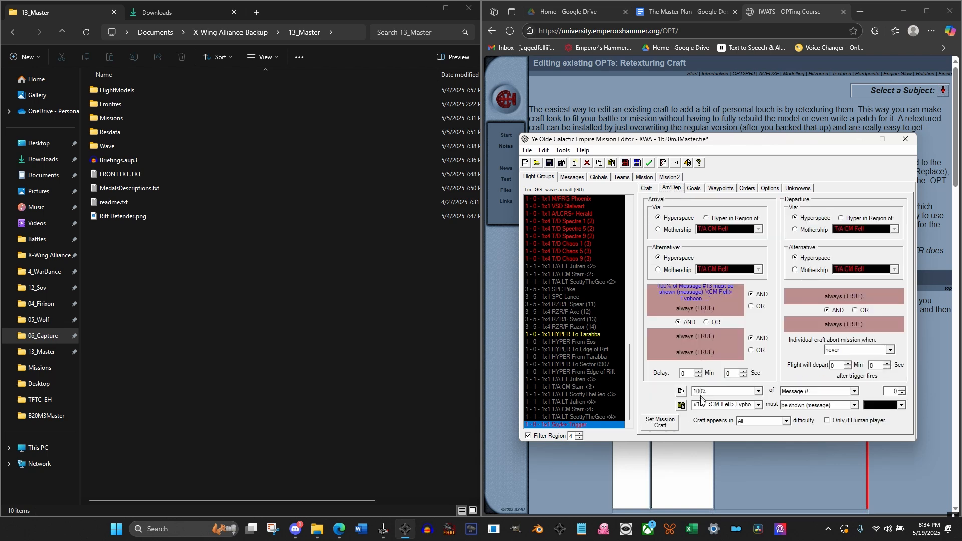
# Set Goal 1 of the Trigger flight group to 100% must have arrived, with active sequence 2
pyautogui.click(696, 189)
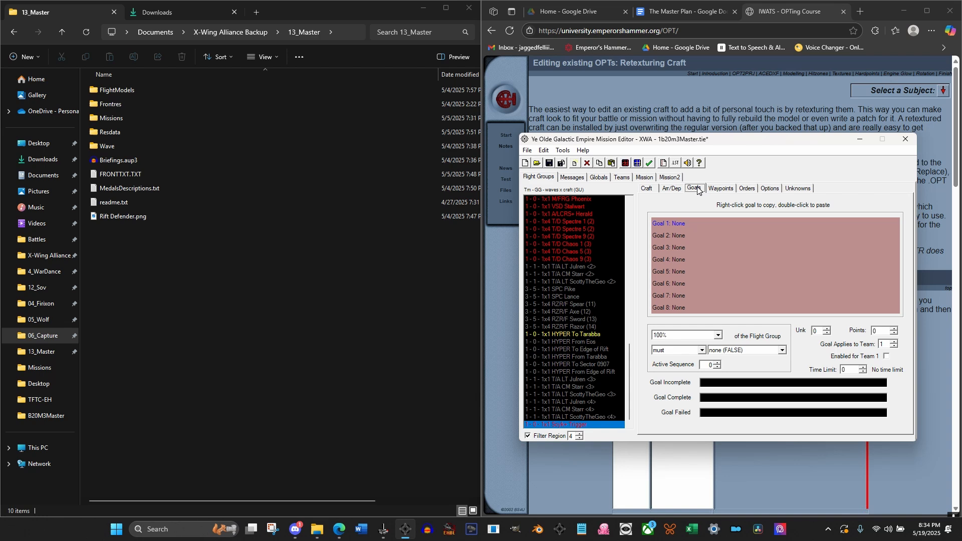
pyautogui.click(717, 363)
pyautogui.click(717, 362)
pyautogui.click(732, 354)
pyautogui.moveTo(783, 372); pyautogui.dragTo(782, 364)
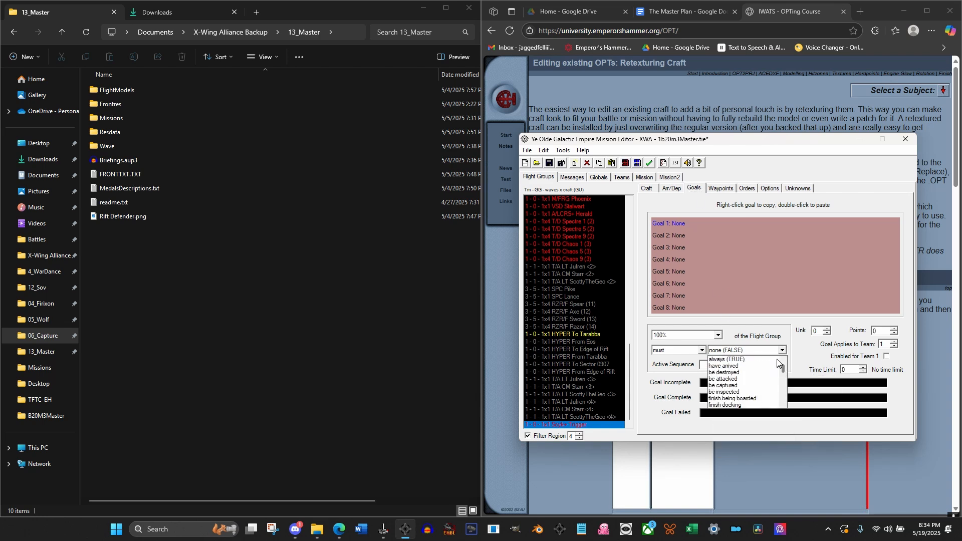
pyautogui.click(743, 365)
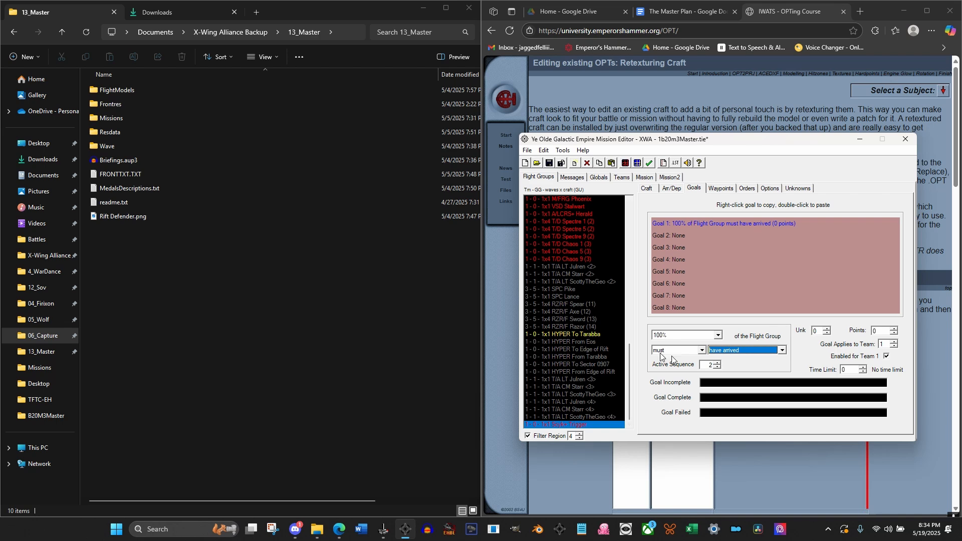
# Set Goal 1's texts: incomplete "Escort the Vandura to the Rift", complete "Kill those pirates", failed "Continue your mission"
pyautogui.click(722, 383)
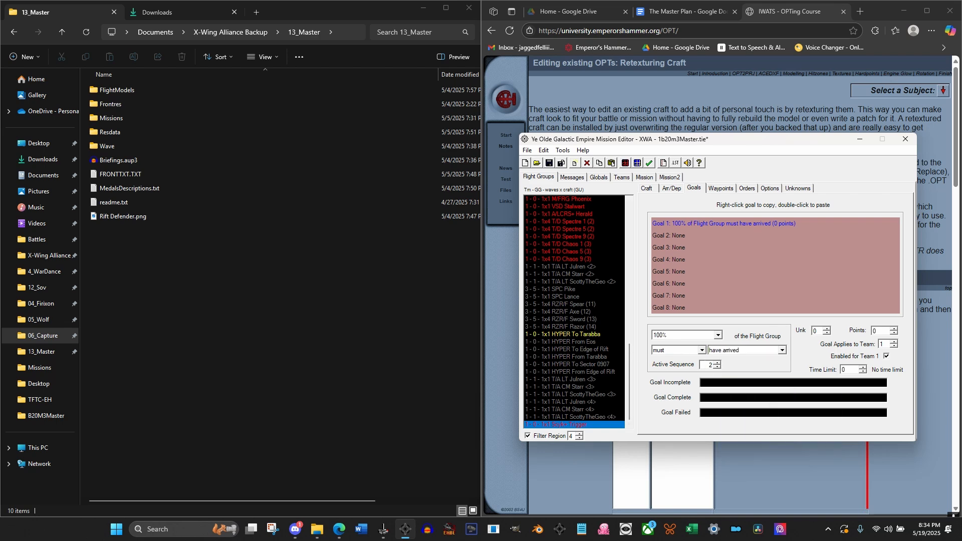
pyautogui.write('Excor th')
pyautogui.press('BackSpace')
pyautogui.press('BackSpace')
pyautogui.press('BackSpace')
pyautogui.write('scort the ')
pyautogui.write('Van')
pyautogui.write('dura ')
pyautogui.write('to the ')
pyautogui.write('Rigf')
pyautogui.write('Kill those ')
pyautogui.write('pirate')
pyautogui.write('Contin')
pyautogui.write('ue your mission')
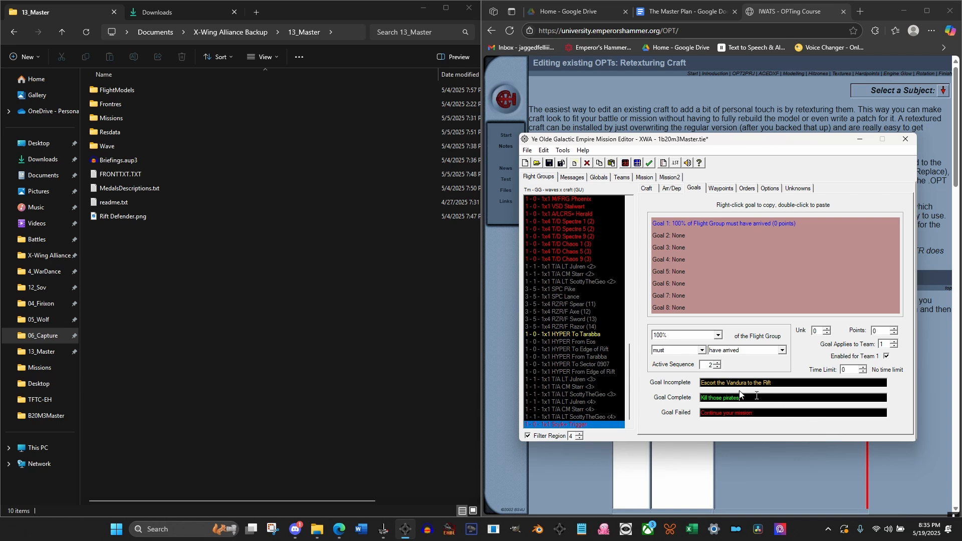
# Set the active sequence of the primary global goal to destroy the Pirates group to 3
pyautogui.click(594, 179)
pyautogui.click(582, 179)
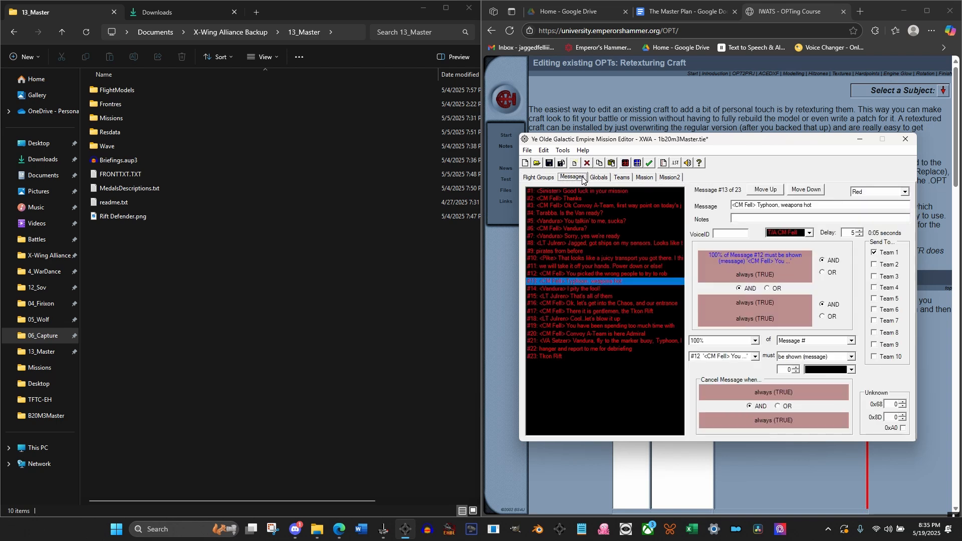
pyautogui.click(603, 178)
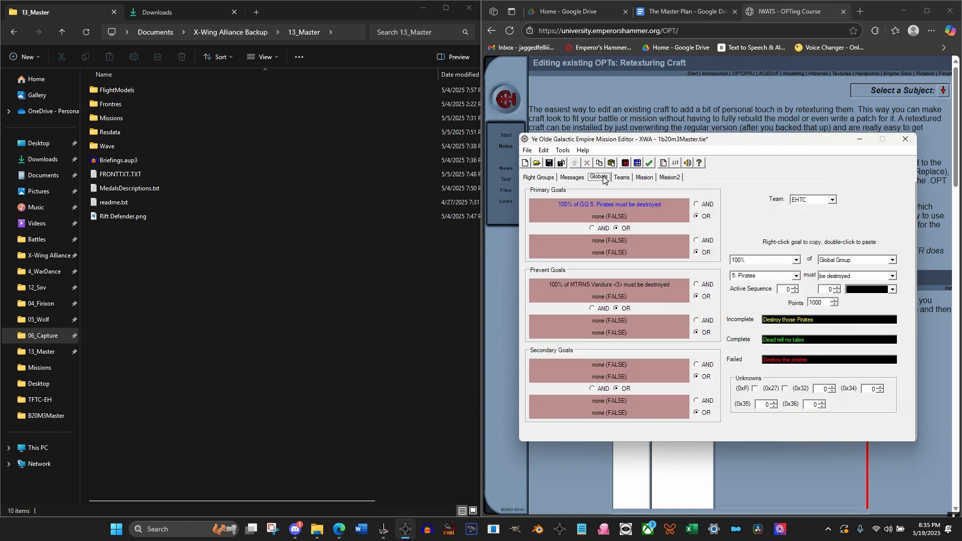
pyautogui.doubleClick(794, 287)
pyautogui.click(794, 288)
# Set Goal 2 of the player's T/A flight group to 100% must have arrived in Region, with active sequence 4, and open the region choices
pyautogui.click(554, 178)
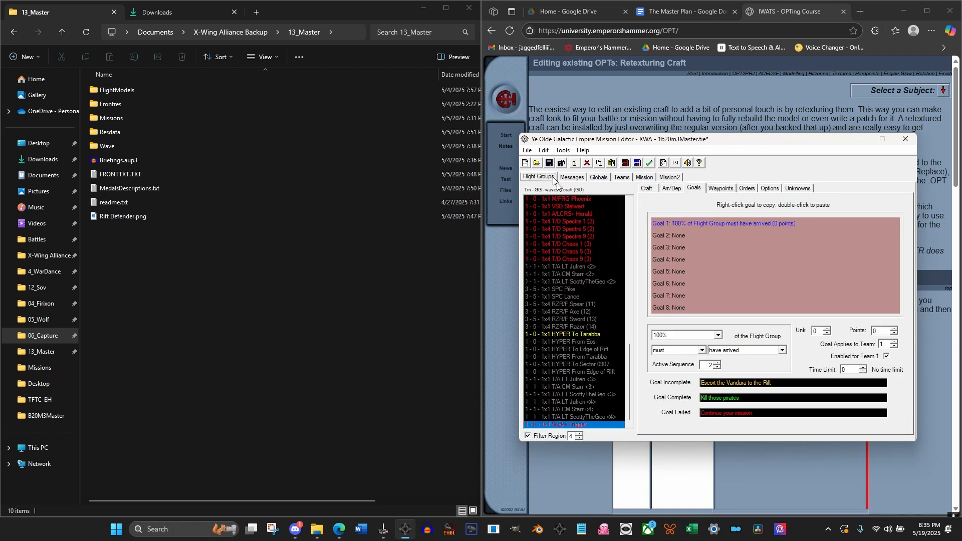
pyautogui.moveTo(630, 369); pyautogui.dragTo(626, 221)
pyautogui.click(590, 199)
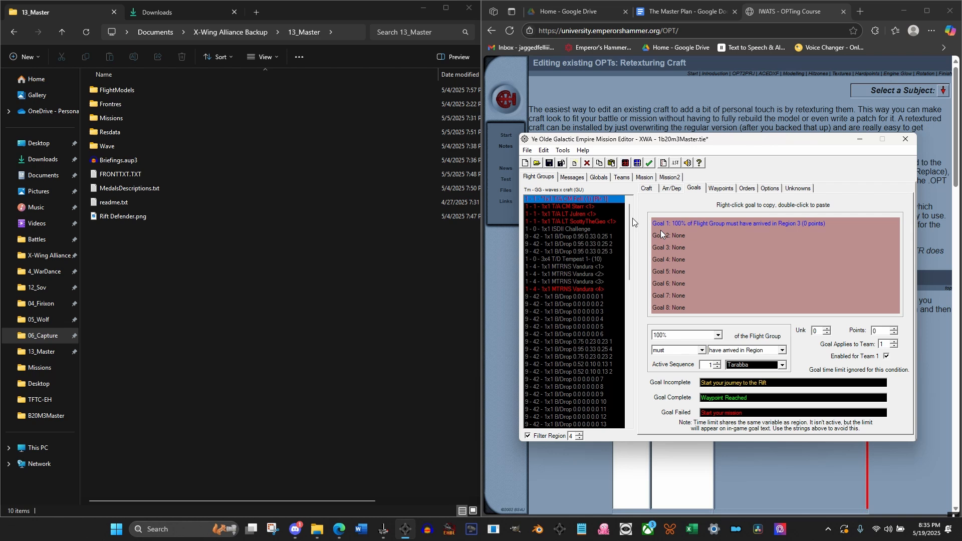
pyautogui.click(687, 234)
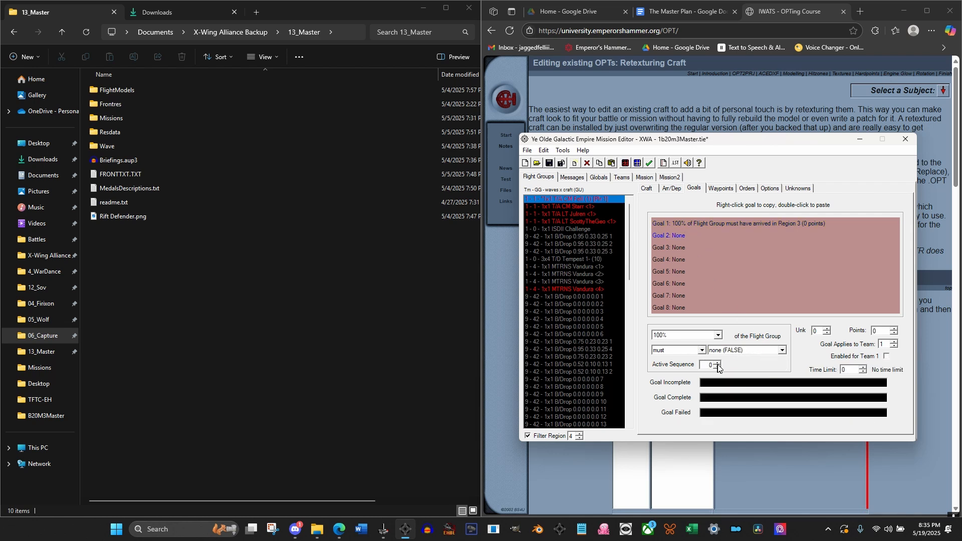
pyautogui.click(745, 351)
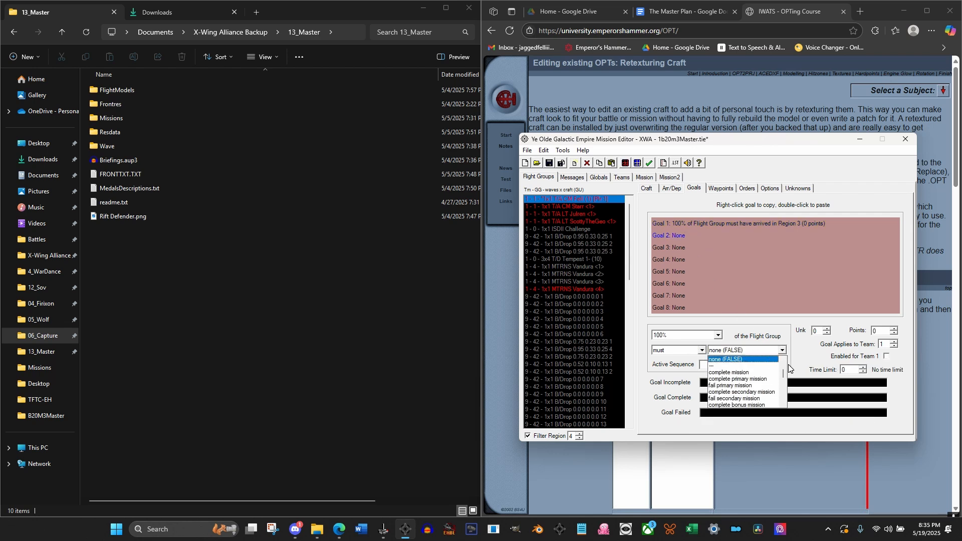
pyautogui.scroll(-5, 757, 386)
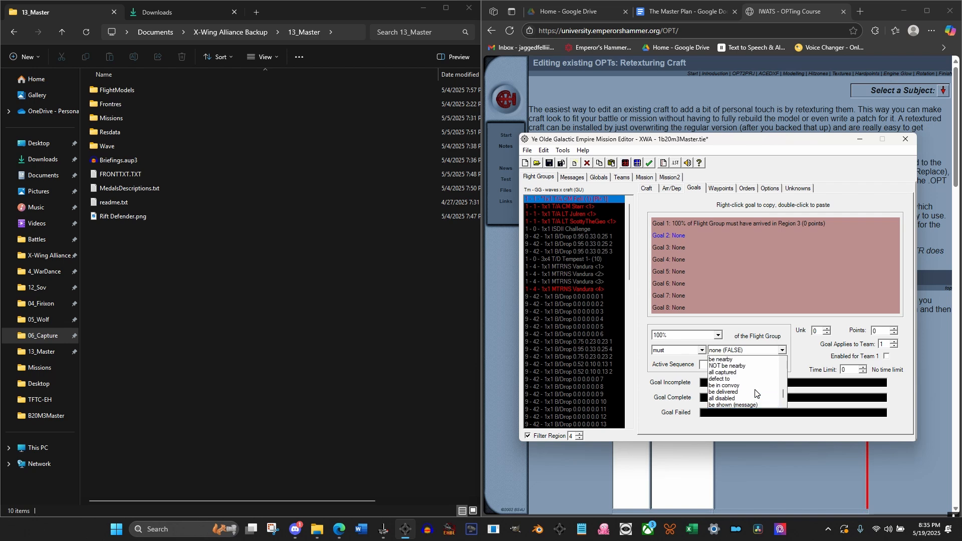
pyautogui.scroll(1, 756, 394)
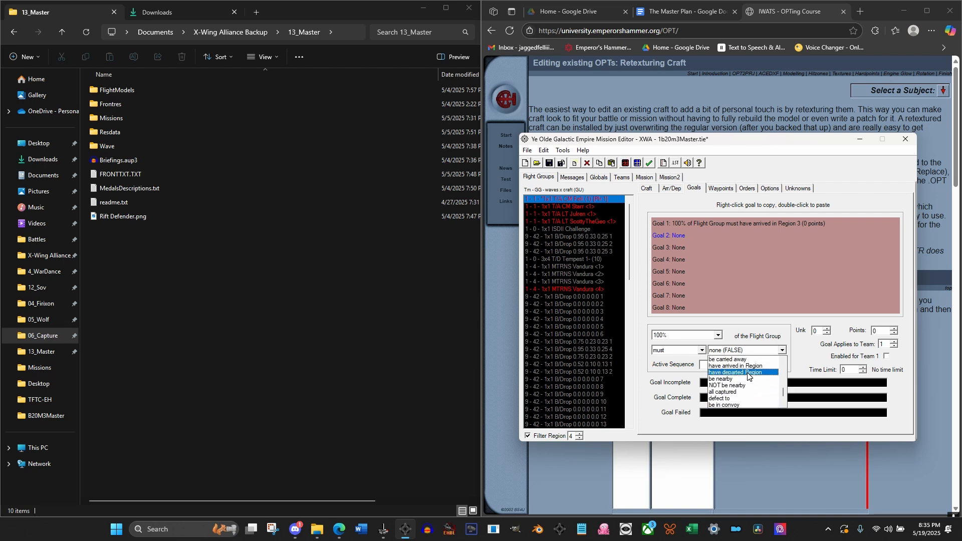
pyautogui.click(749, 366)
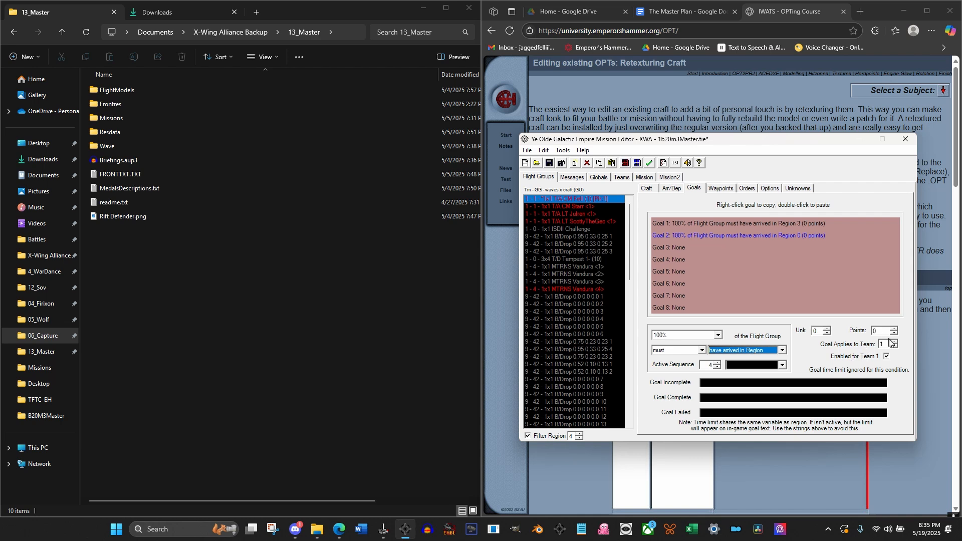
pyautogui.click(754, 366)
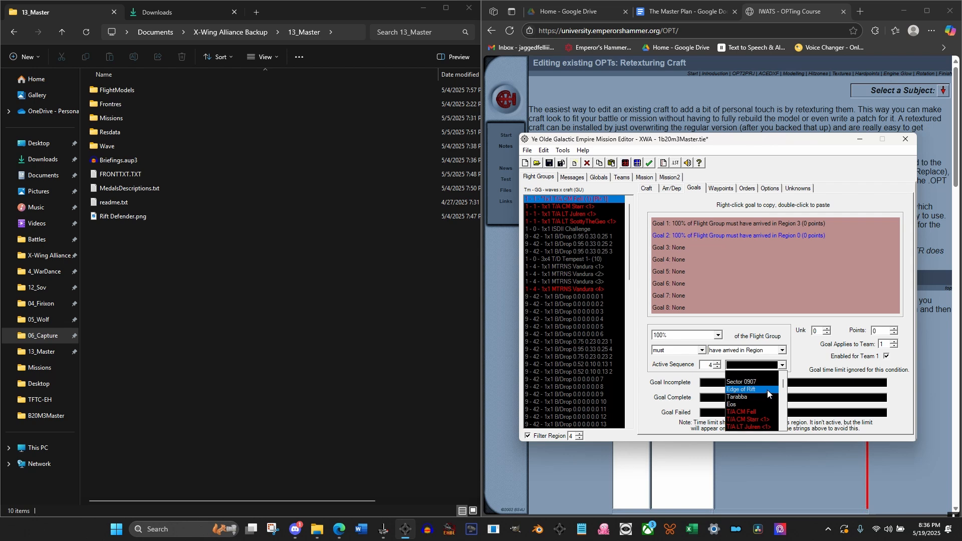
# Set Goal 2's region to Edge of Rift, its incomplete text to "Get the Darkstar to the edge of the Rift" and its complete text to "Almost there"
pyautogui.click(767, 390)
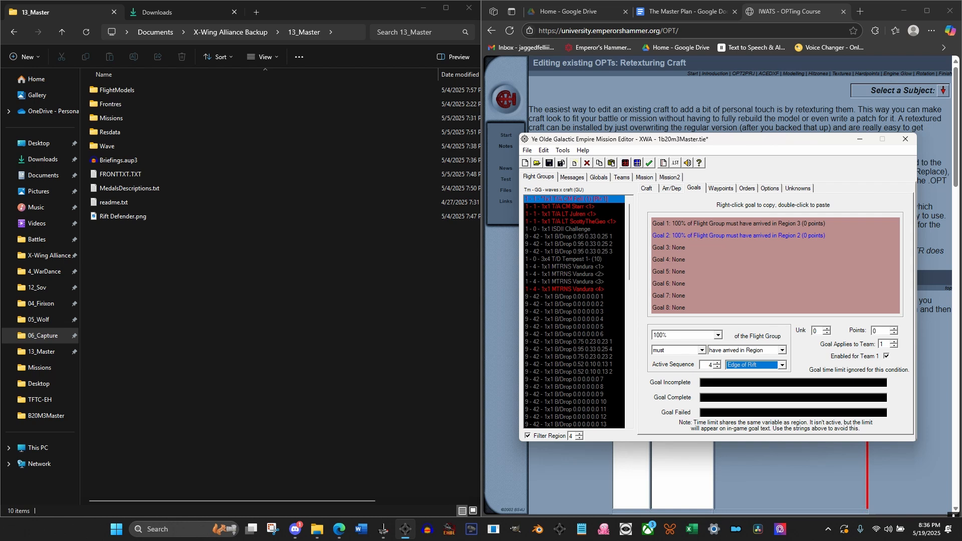
pyautogui.click(725, 384)
pyautogui.write('Get teh')
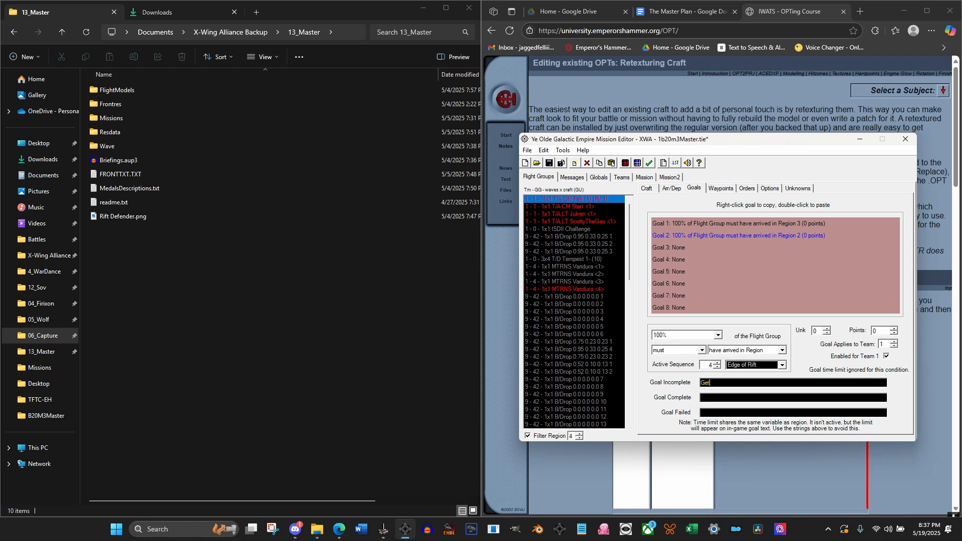
pyautogui.press('BackSpace')
pyautogui.press('BackSpace')
pyautogui.write('he Darkstar to the edge of ht')
pyautogui.press('BackSpace')
pyautogui.press('BackSpace')
pyautogui.write('the Rifh')
pyautogui.press('BackSpace')
pyautogui.press('Tab')
pyautogui.write('Almost there')
# Copy Goal 2's incomplete text into its failed text
pyautogui.moveTo(794, 383); pyautogui.dragTo(701, 381)
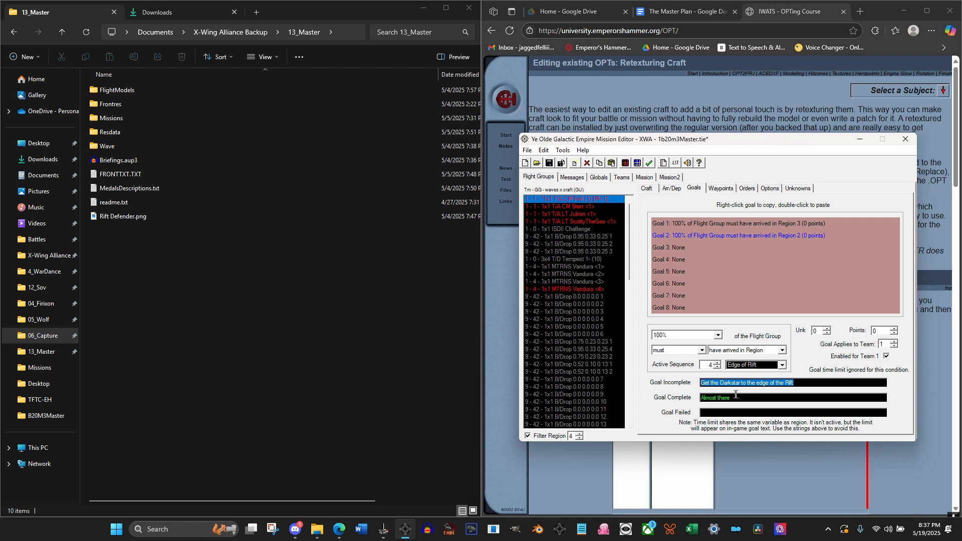
pyautogui.hotkey('ctrl', 'c')
pyautogui.press('Tab')
pyautogui.press('Tab')
pyautogui.hotkey('ctrl', 'v')
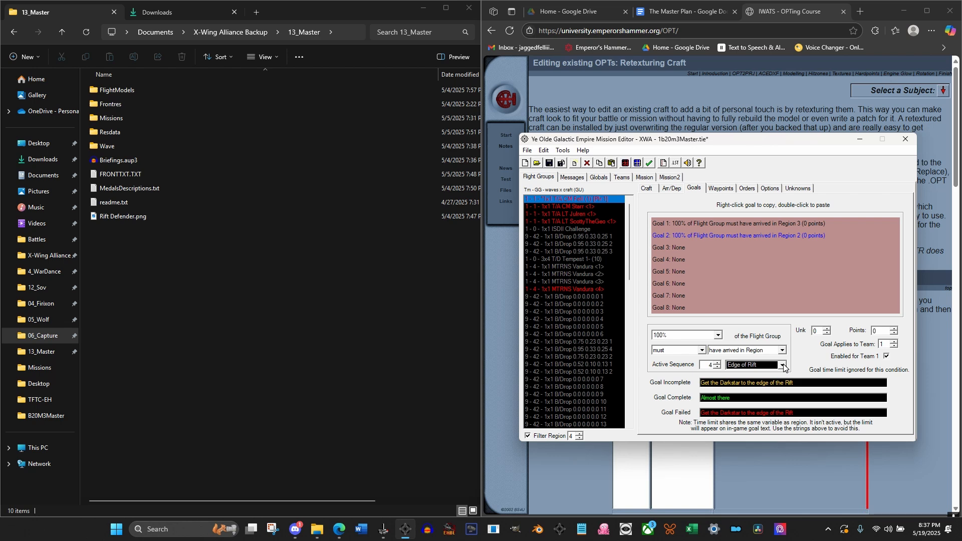
# Set Goal 3 to 100% must have arrived in Region Sector 0907, with active sequence 5
pyautogui.click(678, 246)
pyautogui.click(718, 366)
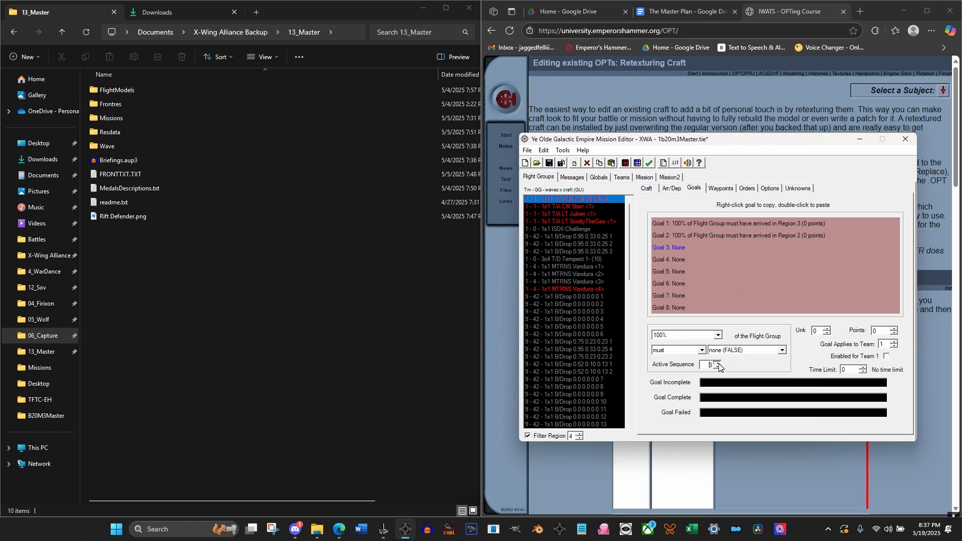
pyautogui.click(781, 350)
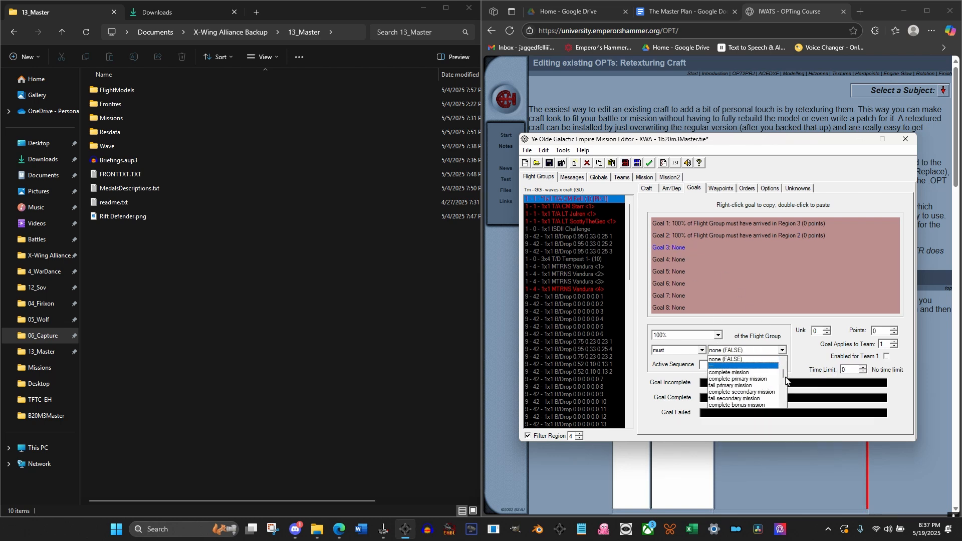
pyautogui.moveTo(785, 380); pyautogui.dragTo(760, 392)
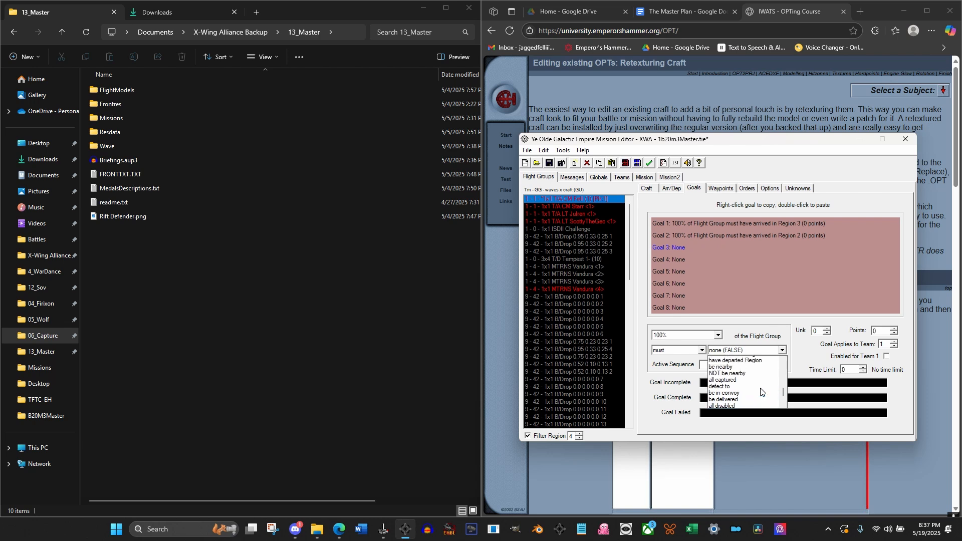
pyautogui.scroll(1, 760, 392)
pyautogui.click(742, 361)
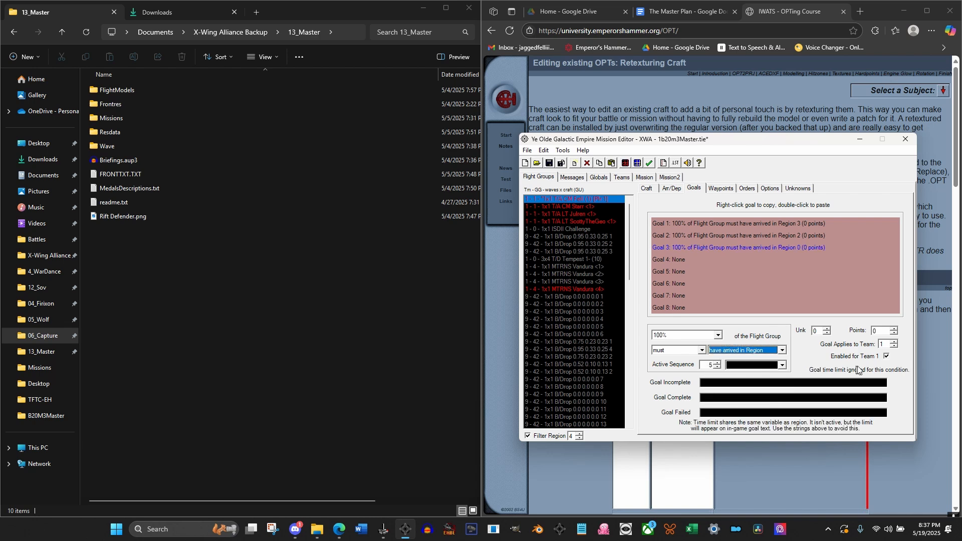
pyautogui.click(752, 365)
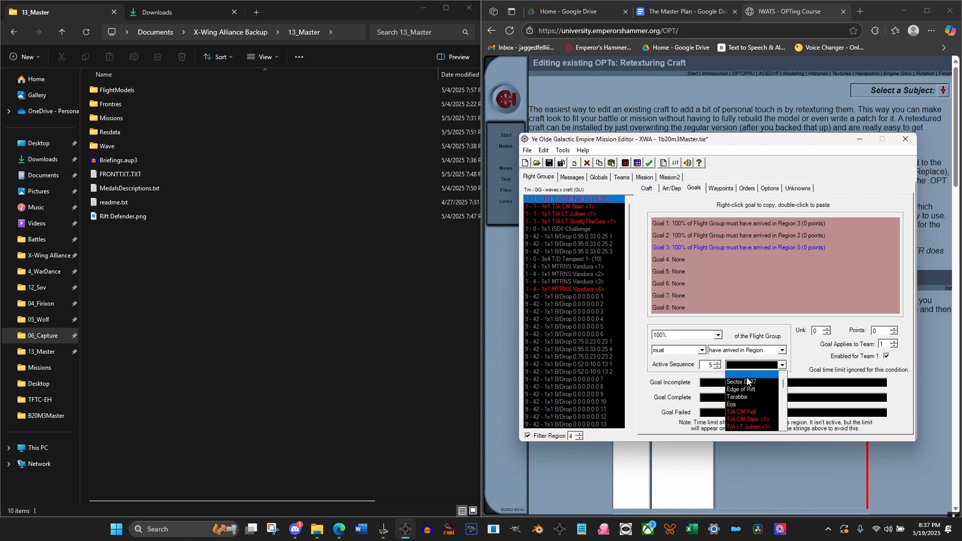
pyautogui.click(747, 381)
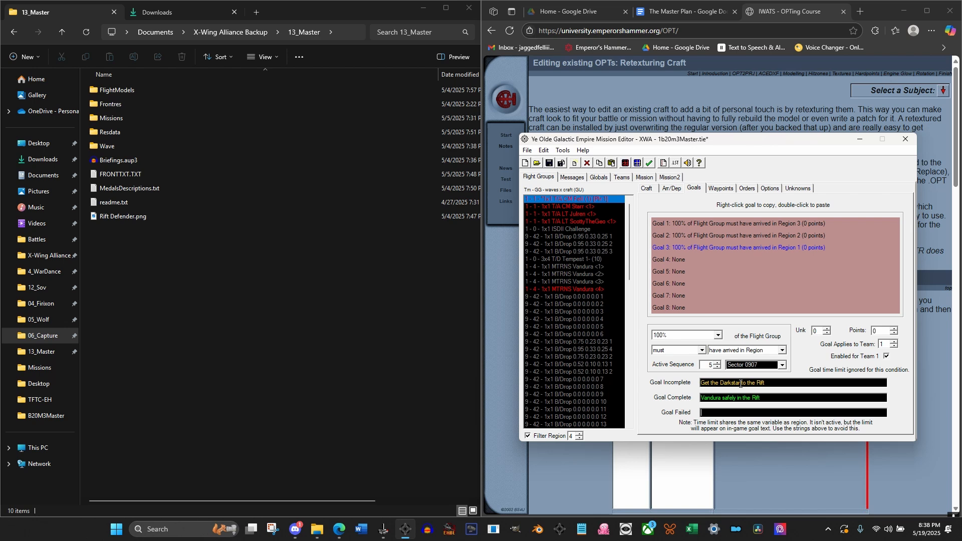
# Set Goal 3's texts: incomplete and failed "Get the Darkstar to the Rift", complete "Vandura safely in the Rift"
pyautogui.hotkey('ctrl', 'a')
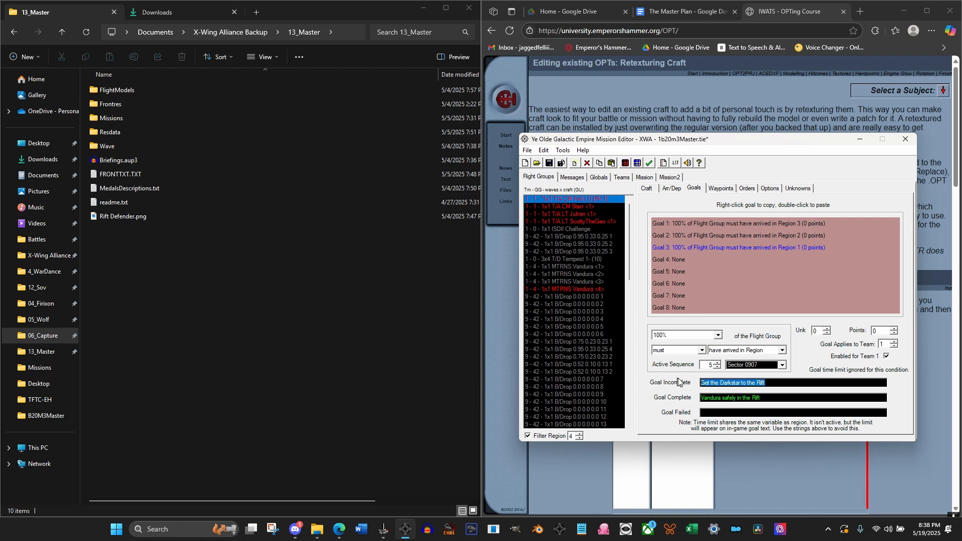
pyautogui.click(721, 412)
pyautogui.hotkey('ctrl', 'v')
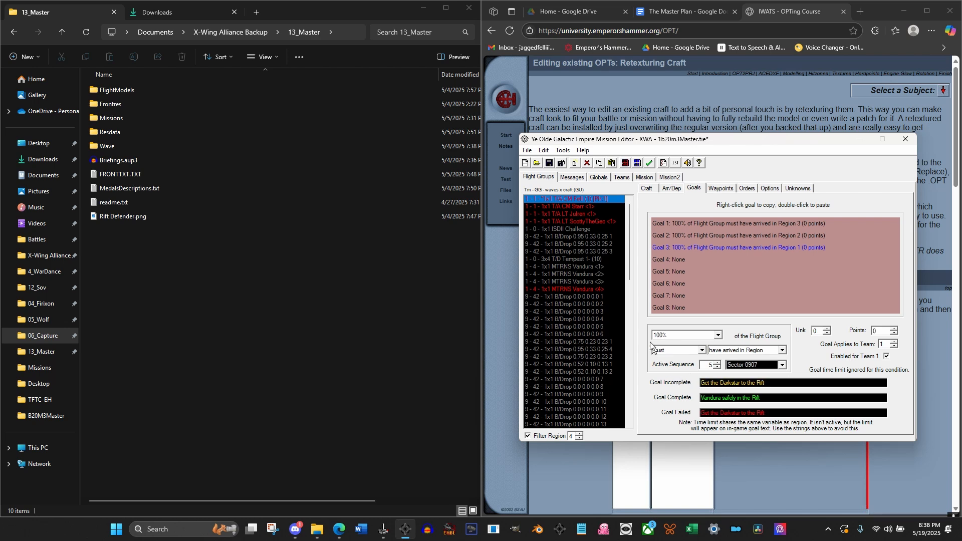
# Duplicate the Scyk Trigger flight group at the end of the list and review the copy's start point
pyautogui.click(629, 349)
pyautogui.moveTo(628, 344); pyautogui.dragTo(610, 413)
pyautogui.moveTo(629, 269); pyautogui.dragTo(627, 417)
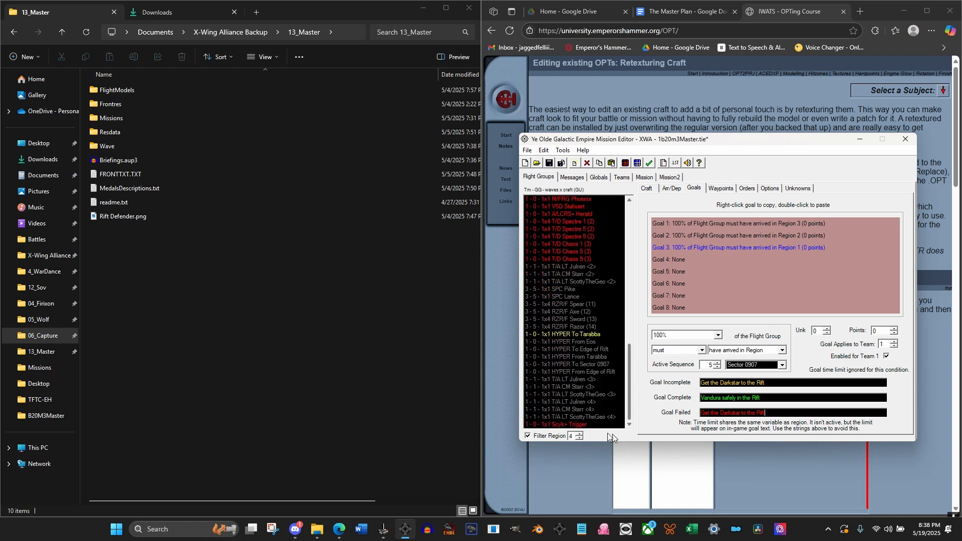
pyautogui.click(586, 425)
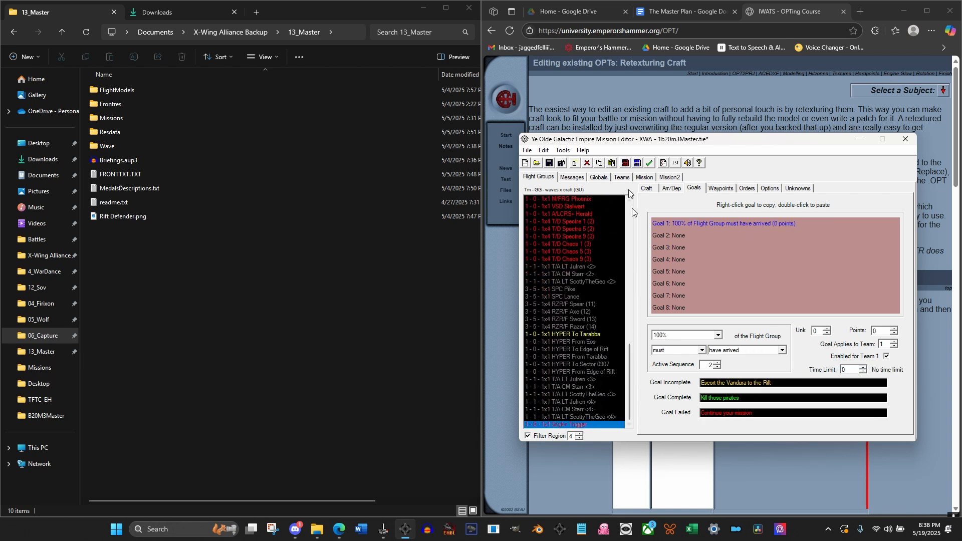
pyautogui.click(612, 164)
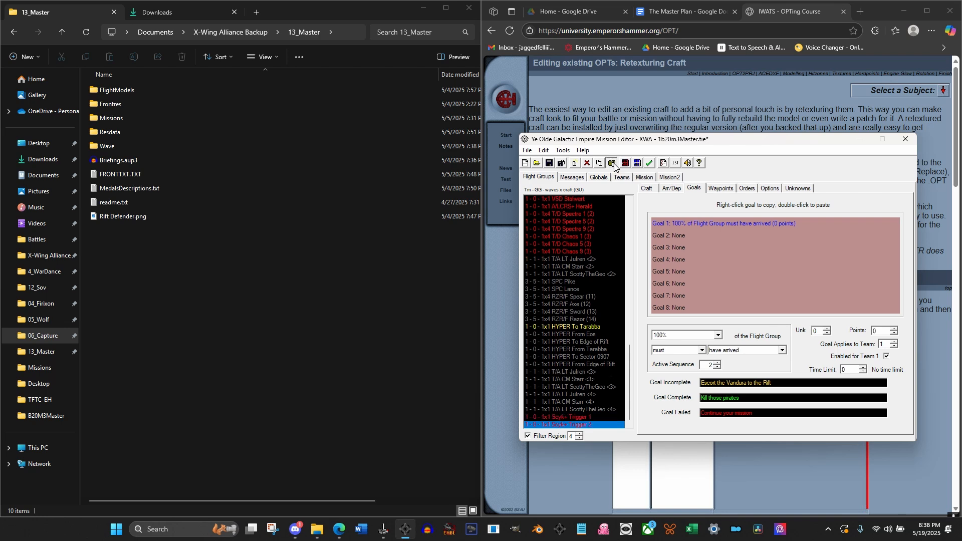
pyautogui.click(720, 188)
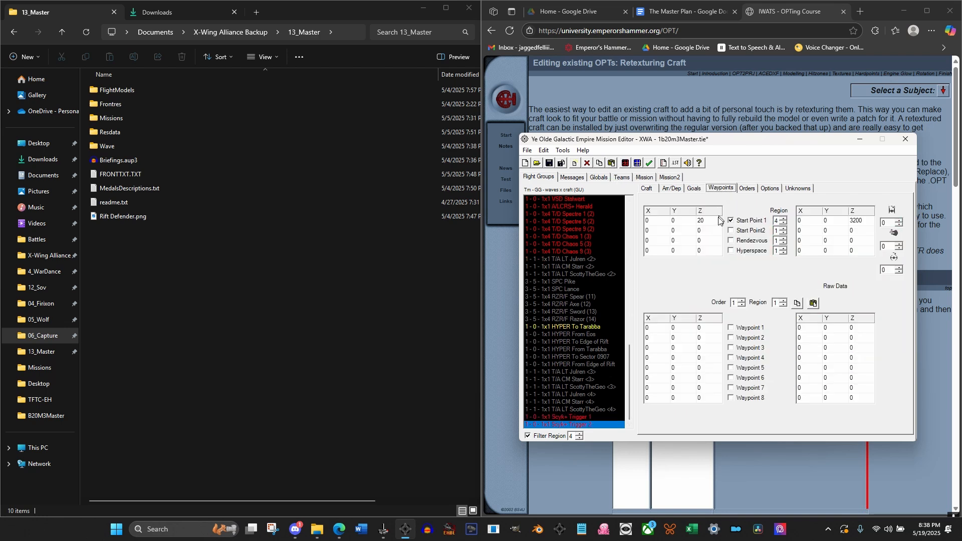
pyautogui.click(712, 220)
# Set the arrival condition of the second Scyk Trigger to message #22 must be shown, after checking the mission messages
pyautogui.click(581, 426)
pyautogui.click(669, 191)
pyautogui.click(578, 179)
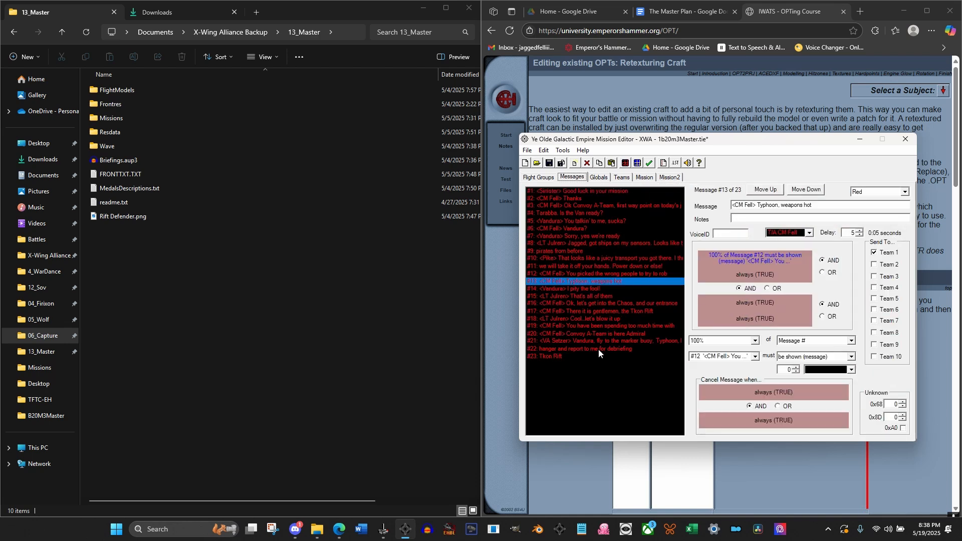
pyautogui.click(539, 176)
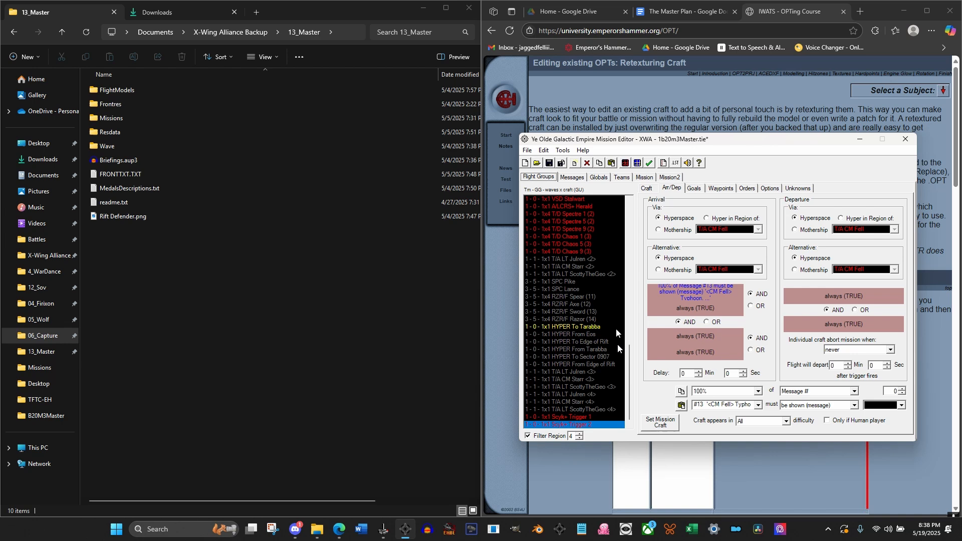
pyautogui.click(580, 418)
pyautogui.click(580, 424)
pyautogui.click(736, 408)
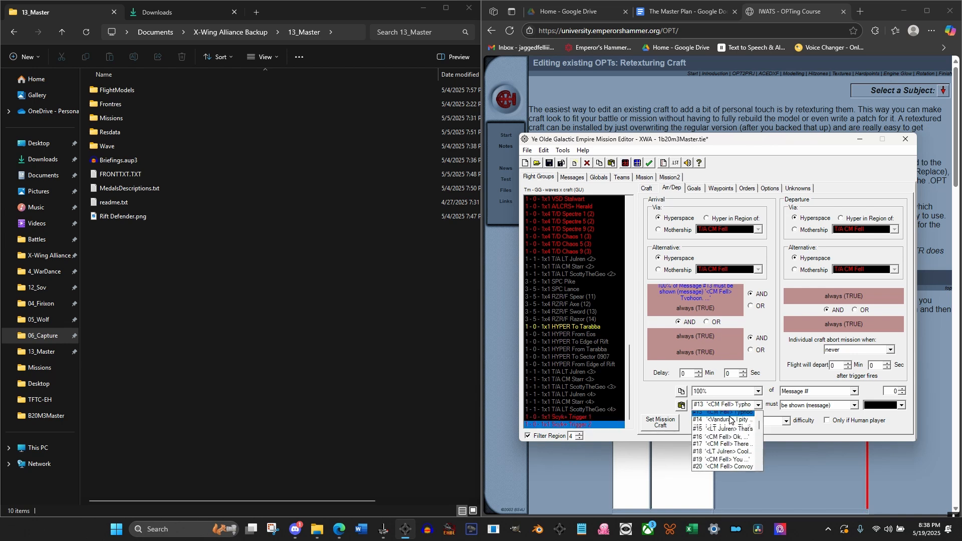
pyautogui.scroll(-3, 724, 431)
pyautogui.click(723, 415)
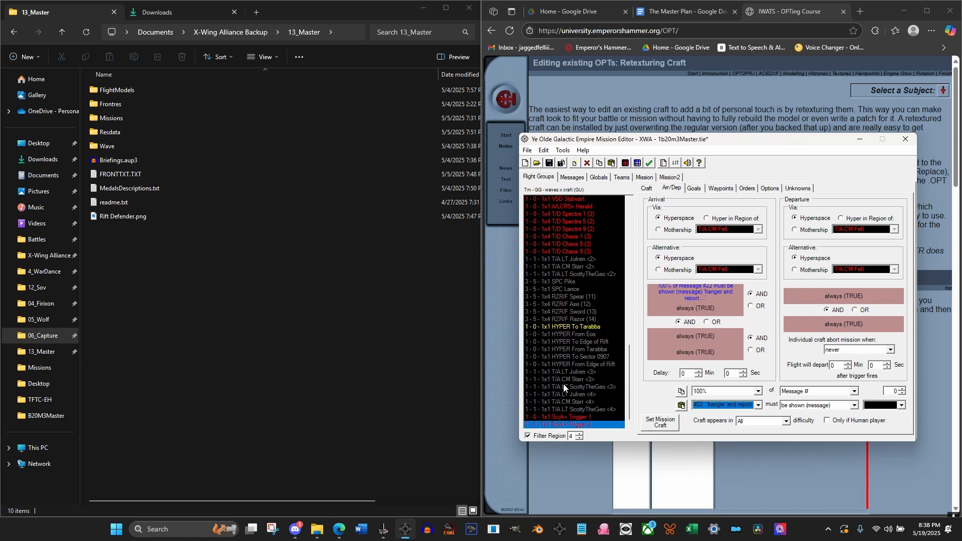
pyautogui.click(567, 387)
pyautogui.click(585, 425)
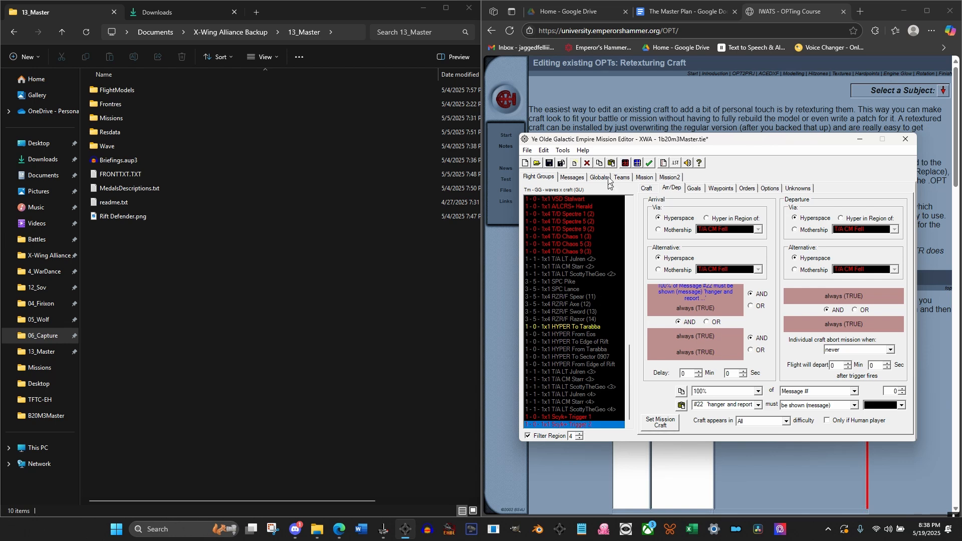
# Check the global goals' active sequence and set the active sequence of Goal 1 on the second Scyk Trigger to 6
pyautogui.click(572, 179)
pyautogui.click(598, 178)
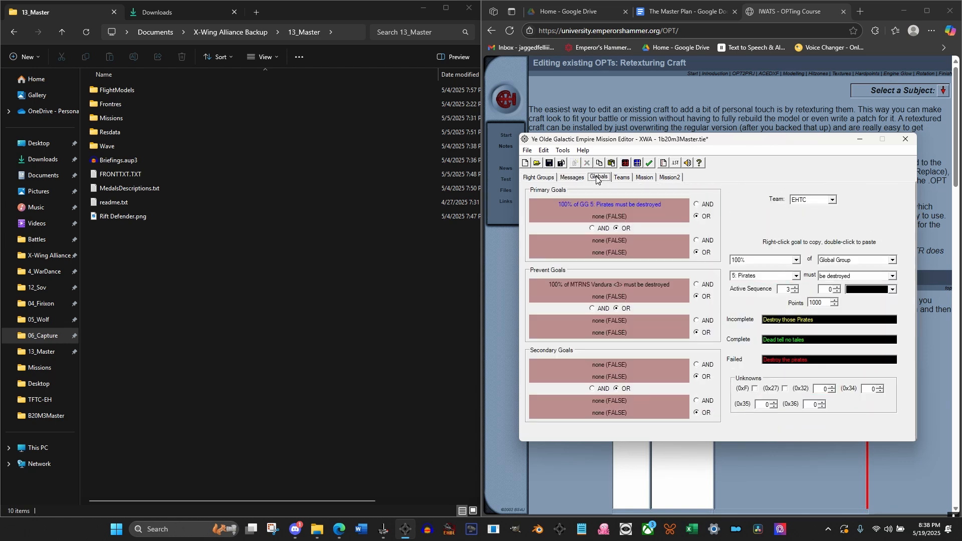
pyautogui.click(538, 177)
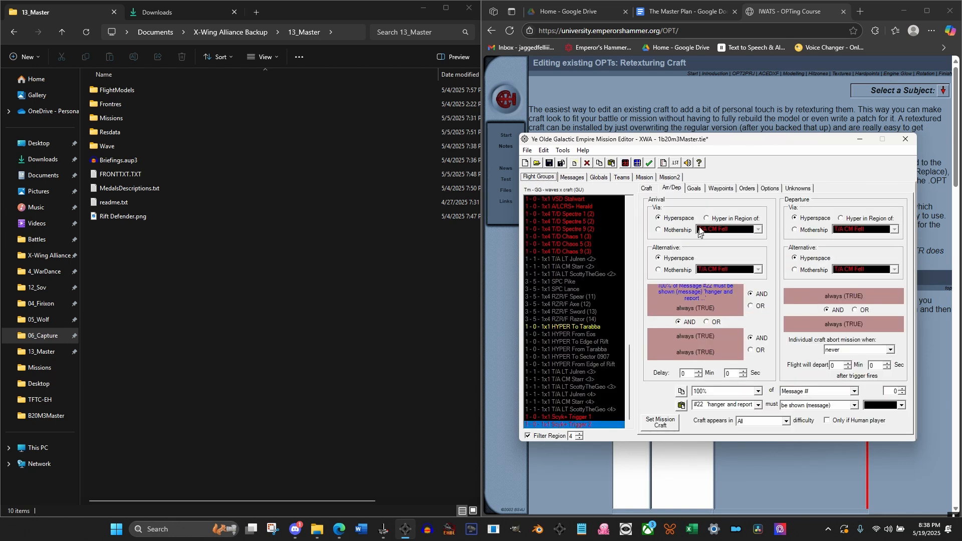
pyautogui.click(695, 191)
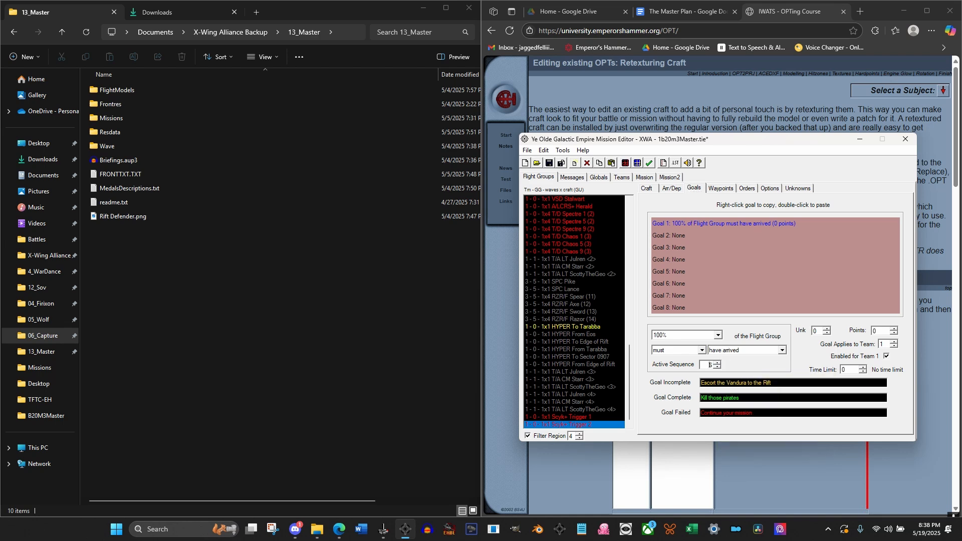
# Set Goal 1's texts: incomplete and failed "Report to" plus the VA's name, complete "Darkstar in position"
pyautogui.press('Tab')
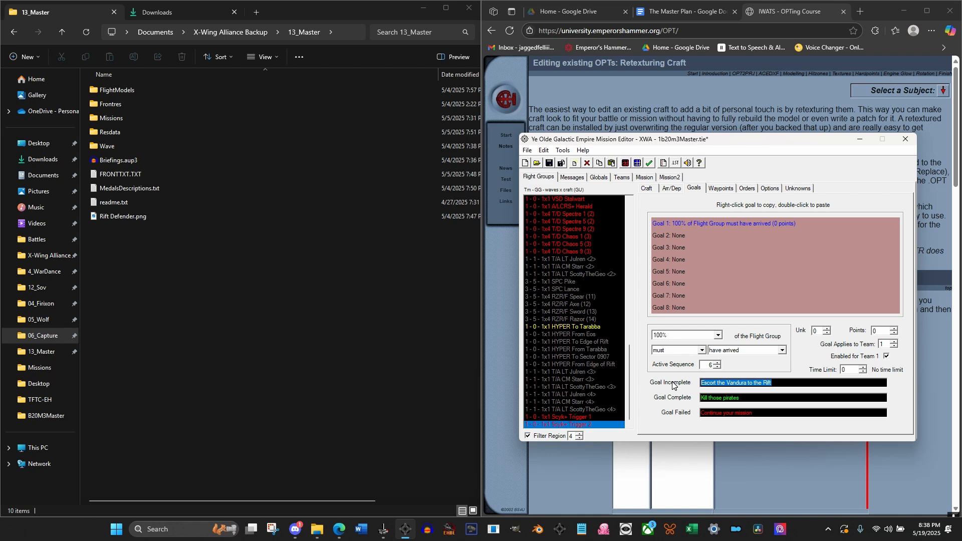
pyautogui.write('Report to VA Setzer')
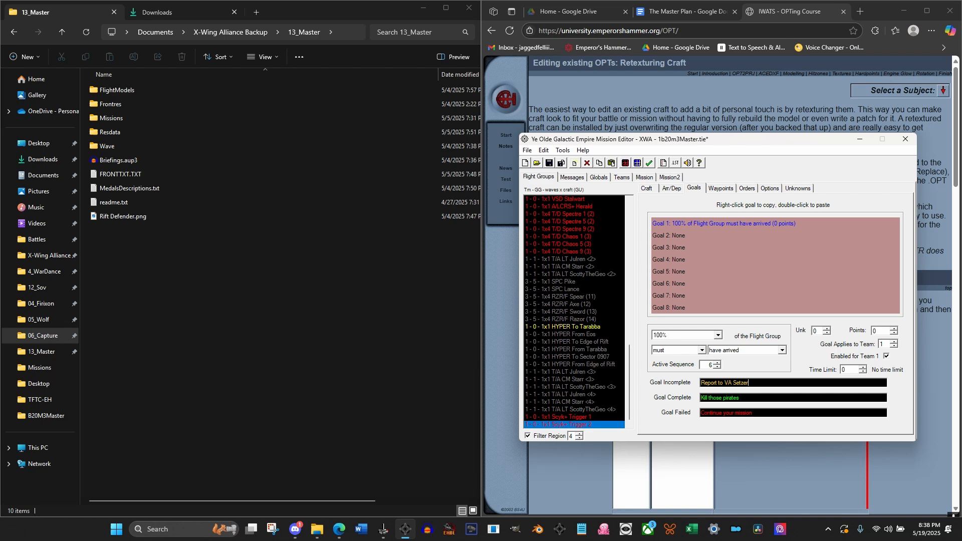
pyautogui.press('Tab')
pyautogui.write('D')
pyautogui.press('Tab')
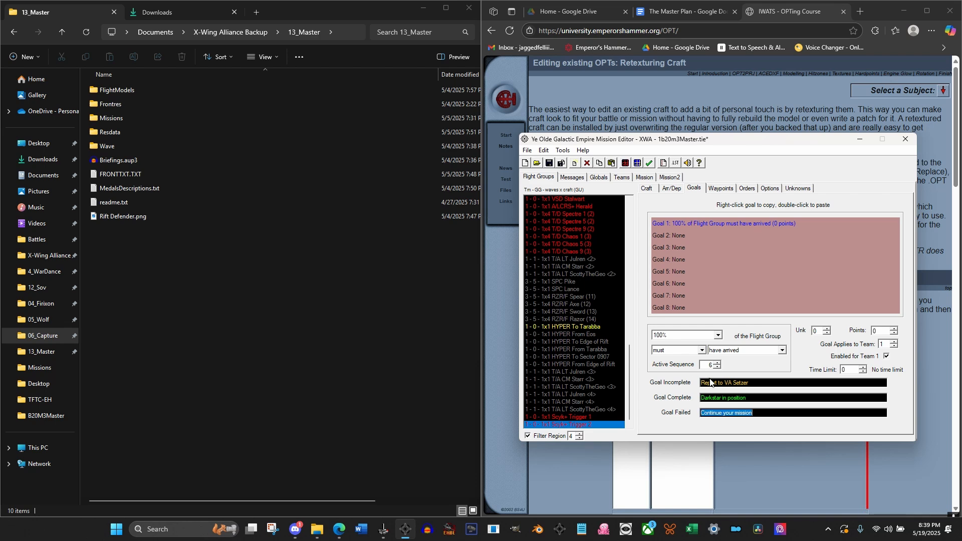
pyautogui.press('Tab')
pyautogui.hotkey('ctrl', 'c')
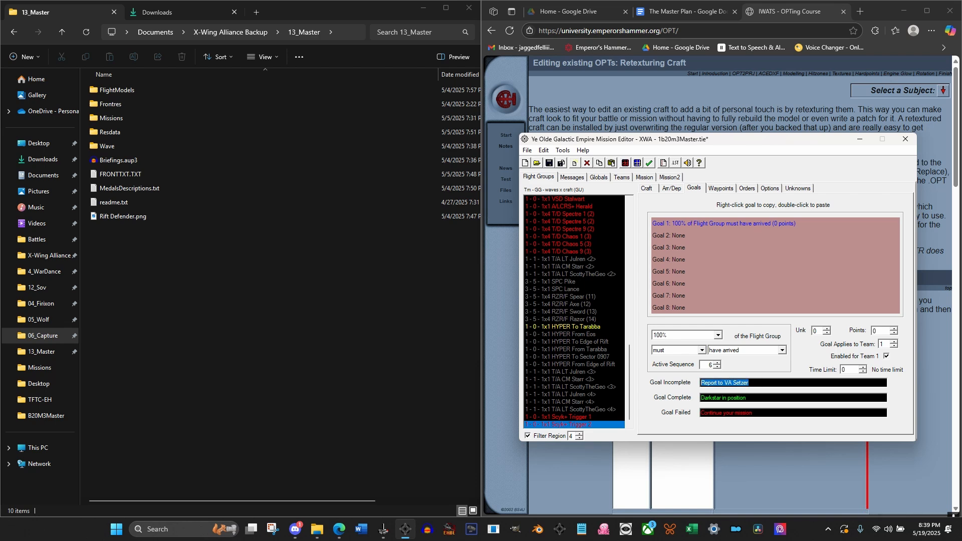
pyautogui.moveTo(759, 412); pyautogui.dragTo(658, 413)
pyautogui.hotkey('ctrl', 'v')
# Save the mission and dismiss the validation results
pyautogui.click(576, 402)
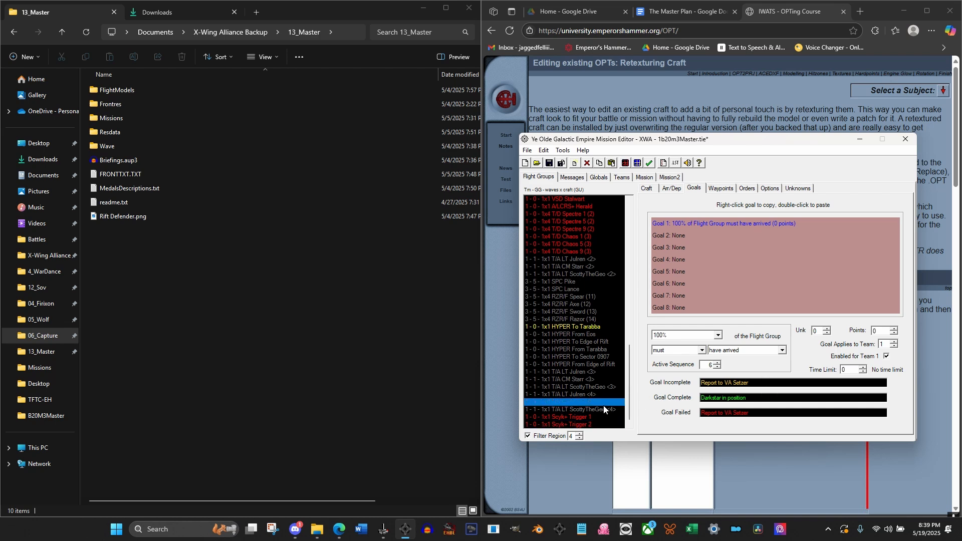
pyautogui.click(547, 168)
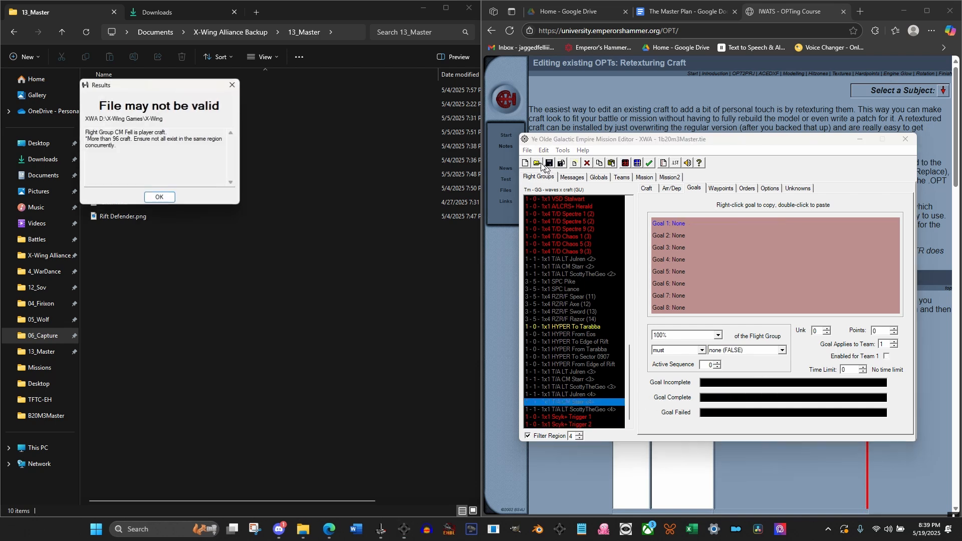
pyautogui.click(163, 201)
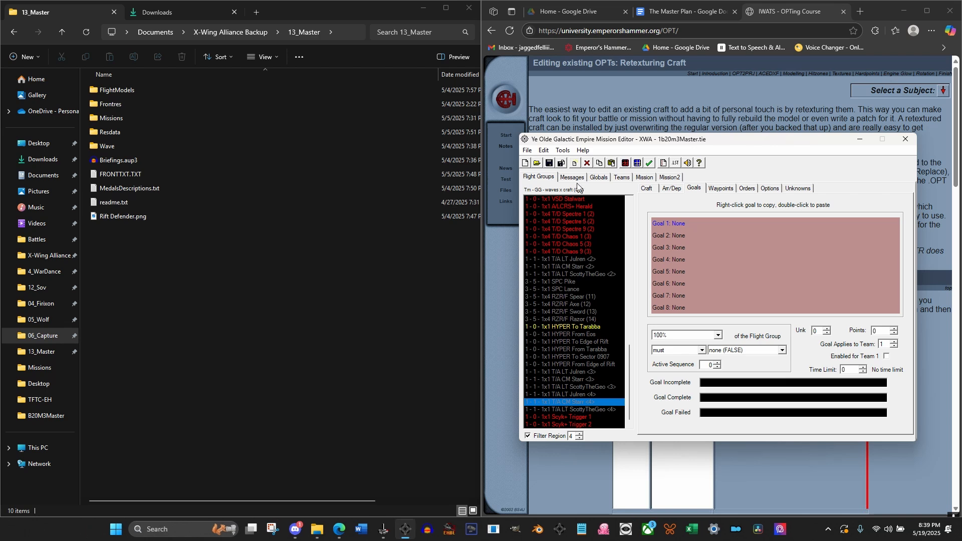
# Open the mission's briefing editor beside the mission window and show its text tags and briefing strings
pyautogui.click(563, 151)
pyautogui.click(563, 151)
pyautogui.click(637, 164)
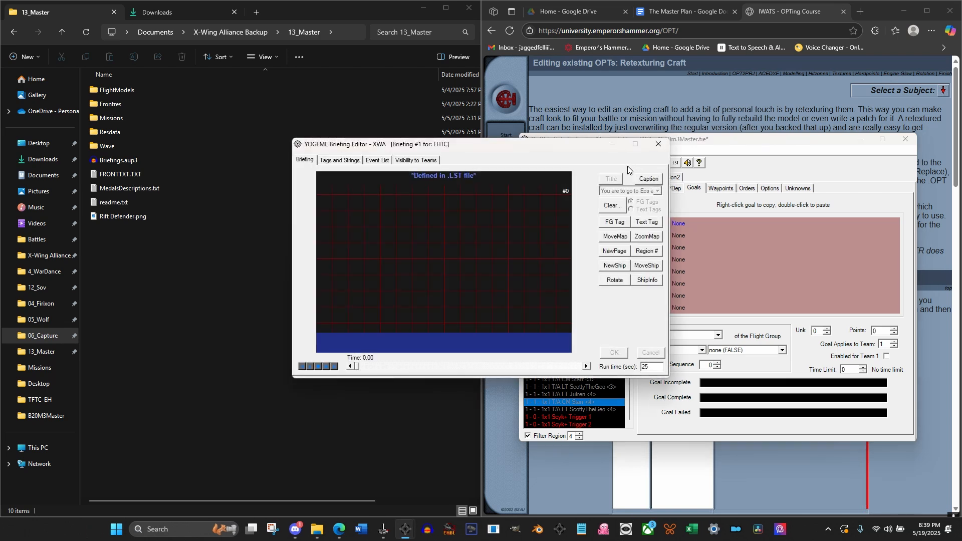
pyautogui.moveTo(549, 142); pyautogui.dragTo(789, 142)
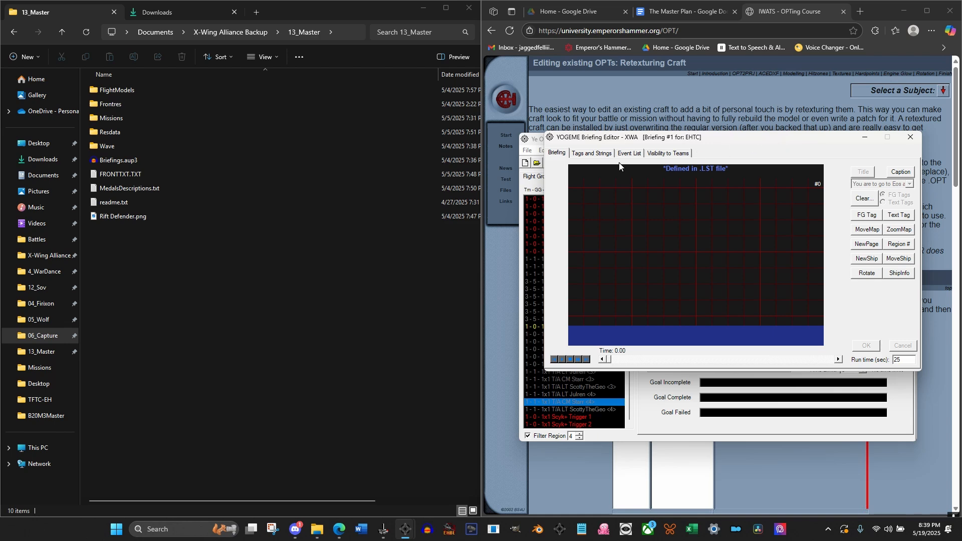
pyautogui.click(607, 154)
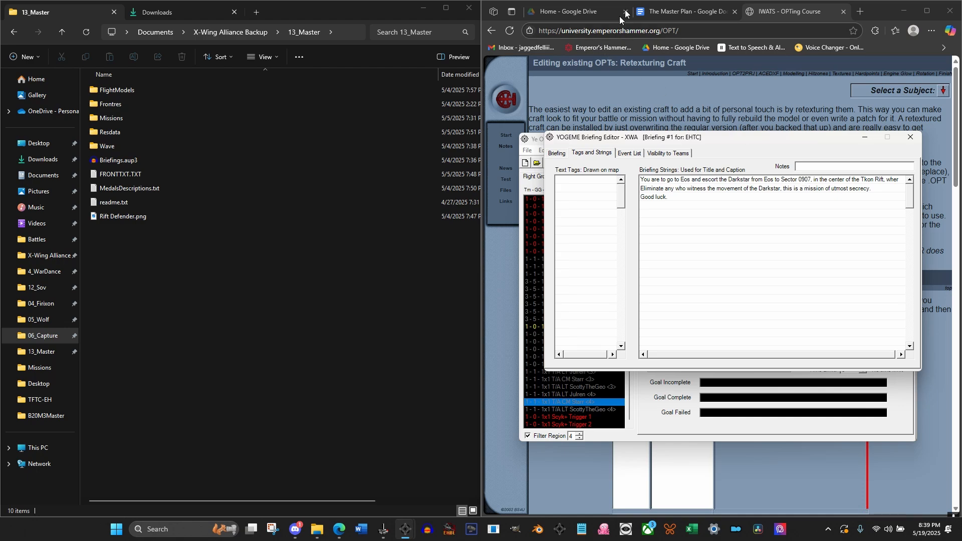
# Review mission M3's Animated briefing text in The Master Plan and look up the definition of "secrecy"
pyautogui.click(684, 15)
pyautogui.scroll(5, 704, 324)
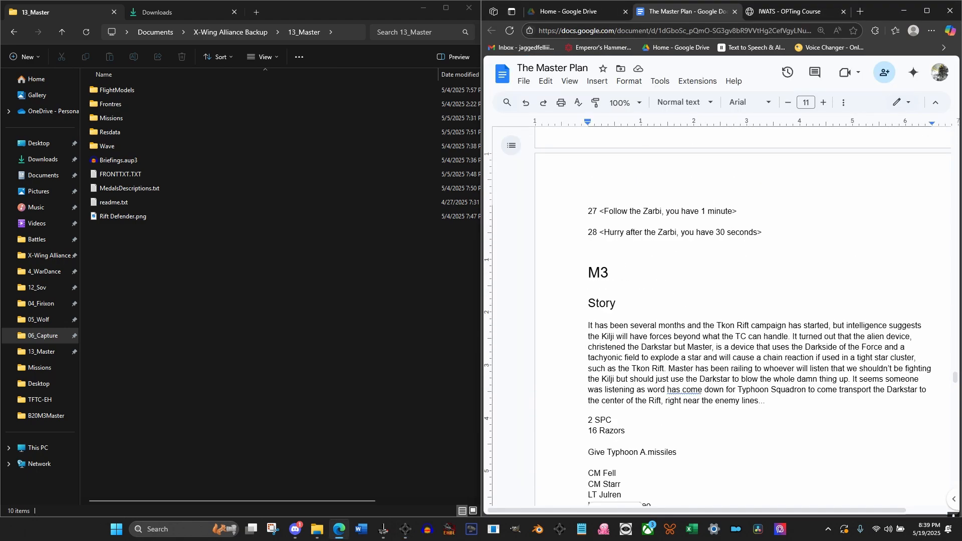
pyautogui.scroll(-12, 704, 325)
pyautogui.scroll(-9, 686, 303)
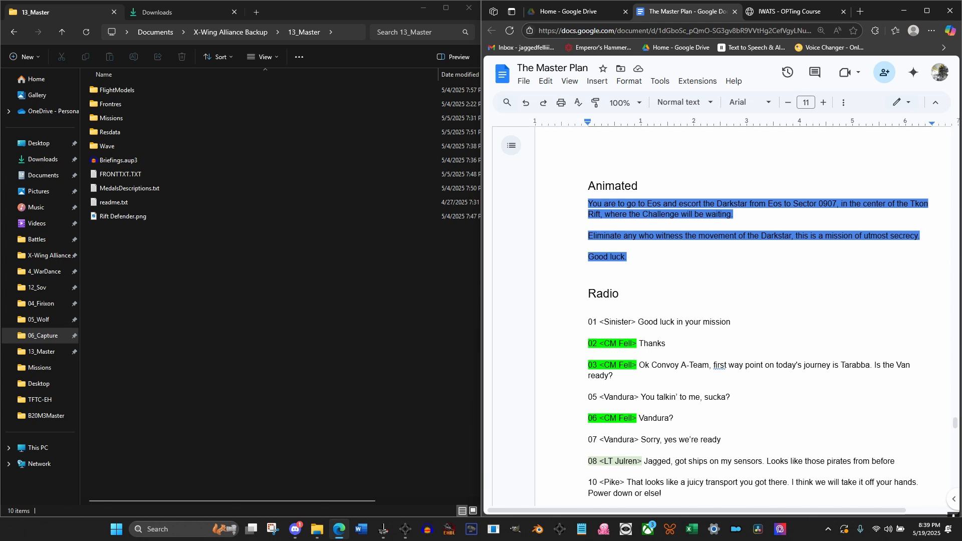
pyautogui.rightClick(906, 235)
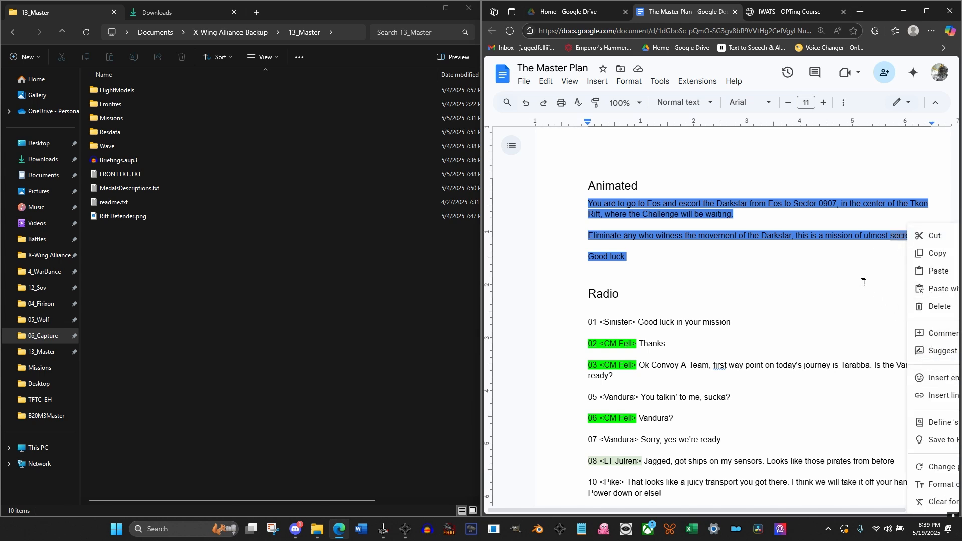
pyautogui.click(941, 425)
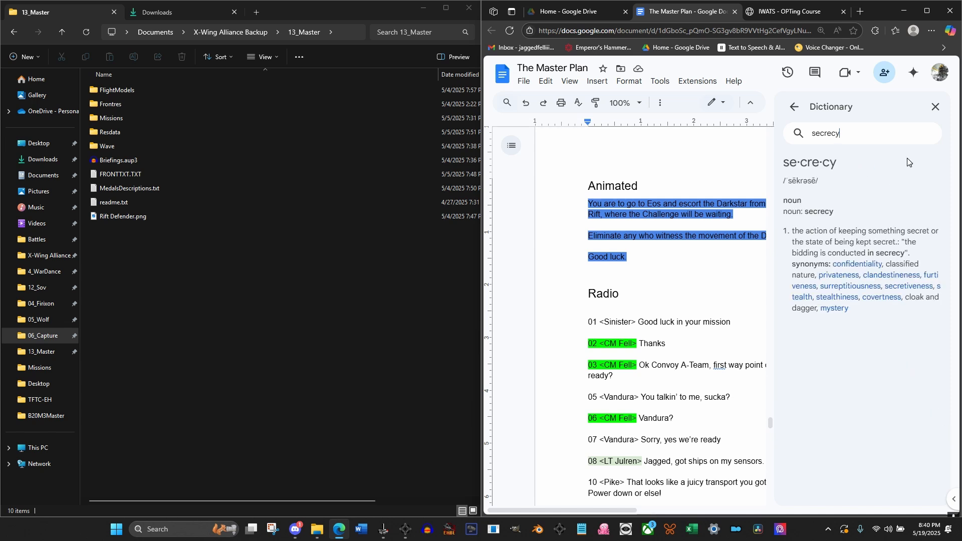
pyautogui.click(935, 106)
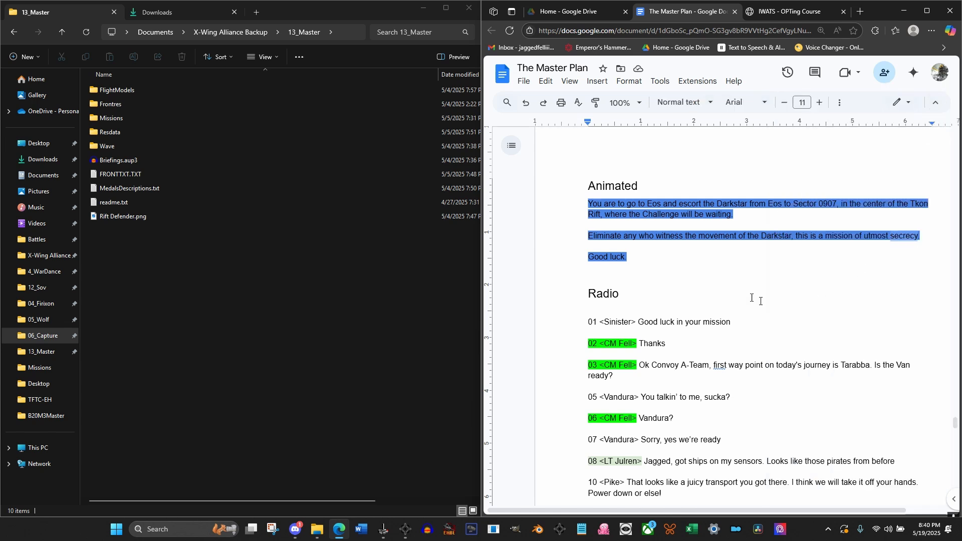
# Open the B20M3 sound folder inside the Frontend folder of 13_Master's Wave folder
pyautogui.doubleClick(124, 143)
pyautogui.doubleClick(108, 90)
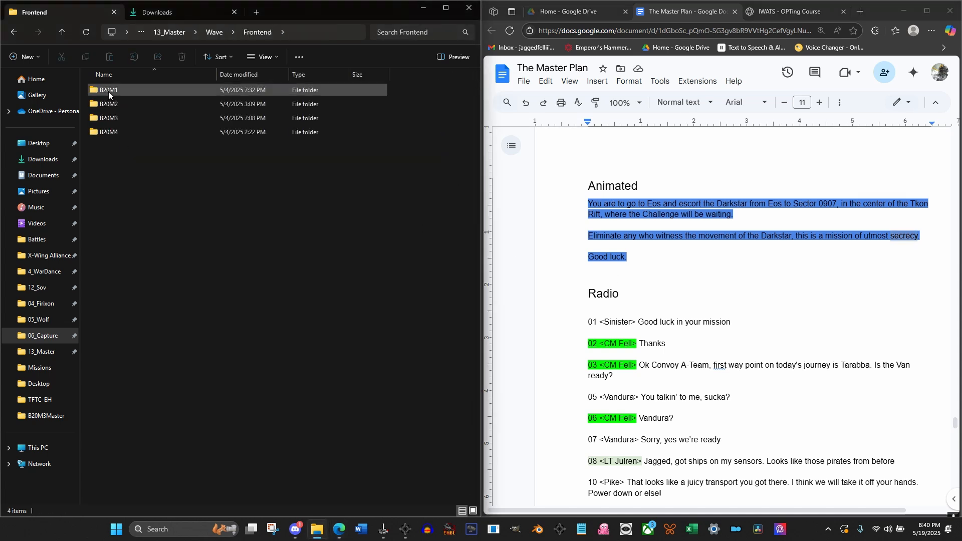
pyautogui.doubleClick(113, 133)
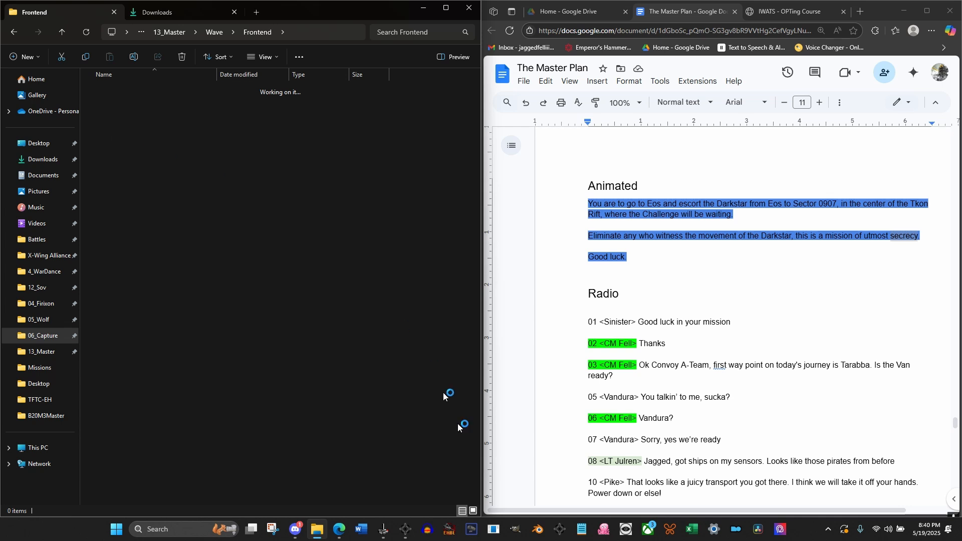
pyautogui.moveTo(394, 534)
pyautogui.click(255, 32)
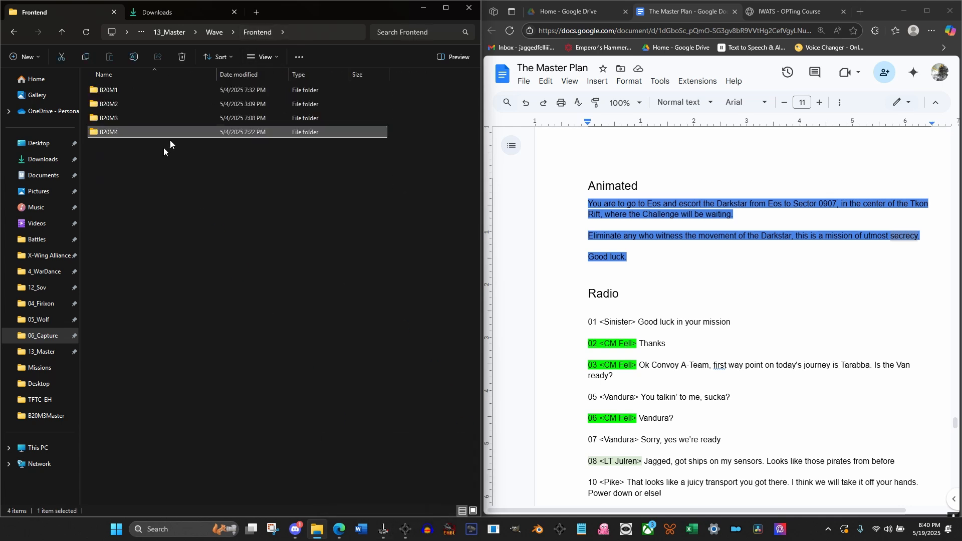
pyautogui.doubleClick(115, 122)
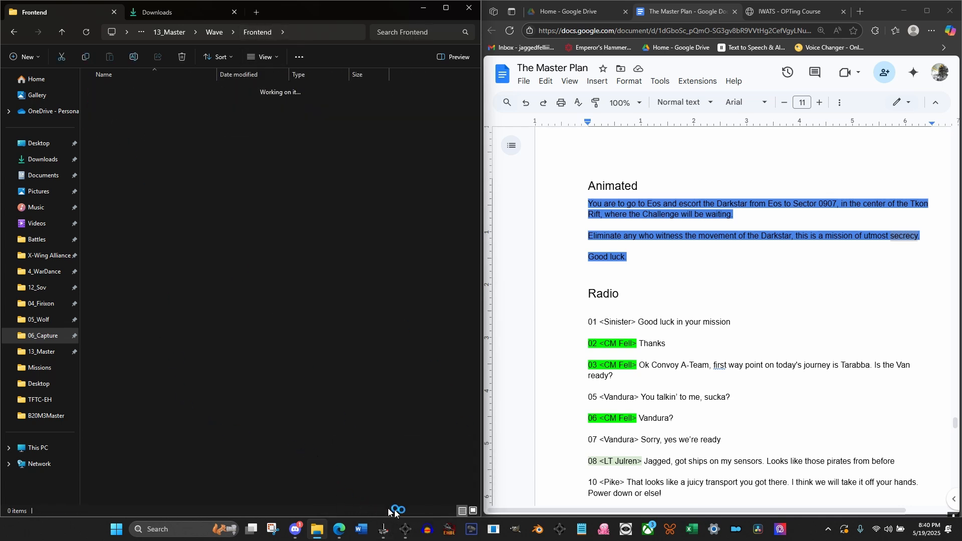
# In the briefing editor's event list, change the second event to Caption Text with the "You are to go to Eos" string
pyautogui.moveTo(407, 532)
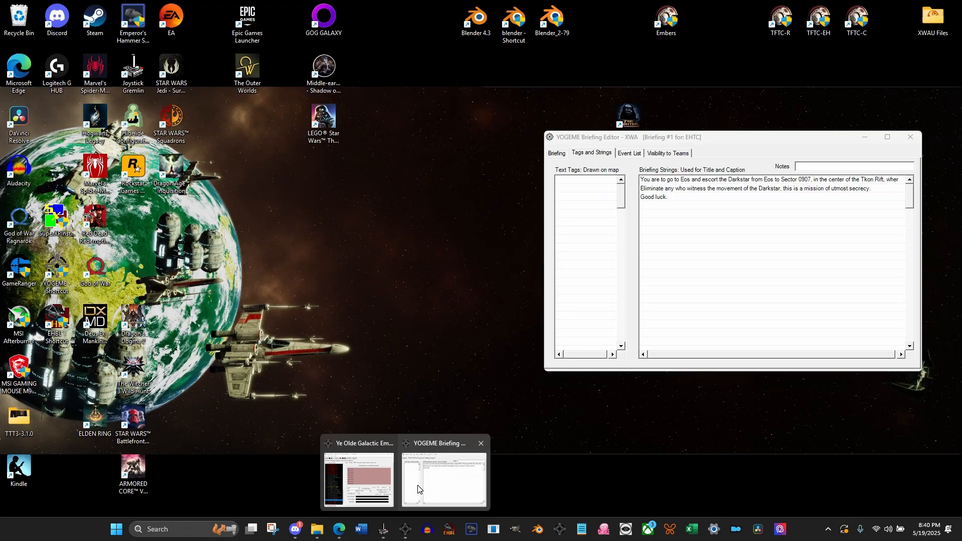
pyautogui.click(443, 476)
pyautogui.click(630, 153)
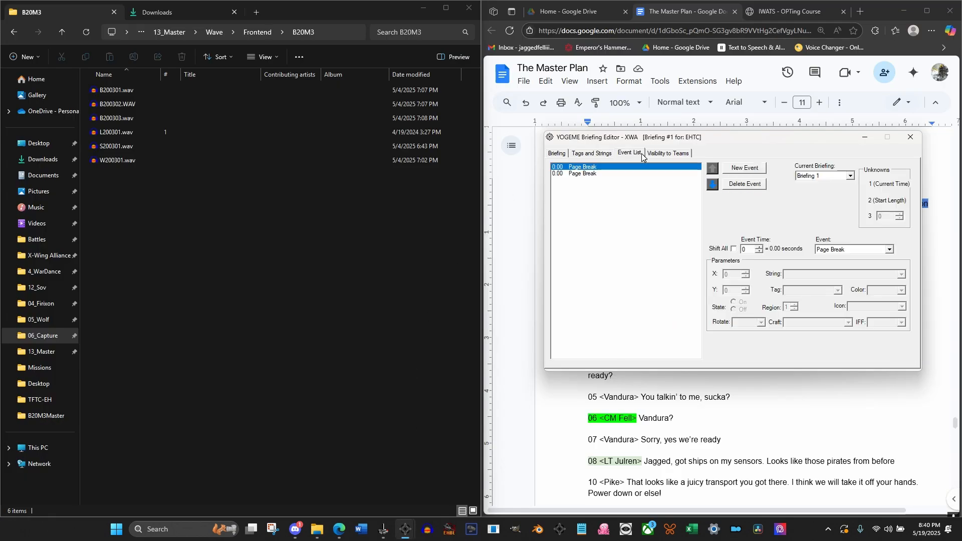
pyautogui.click(588, 174)
pyautogui.click(854, 249)
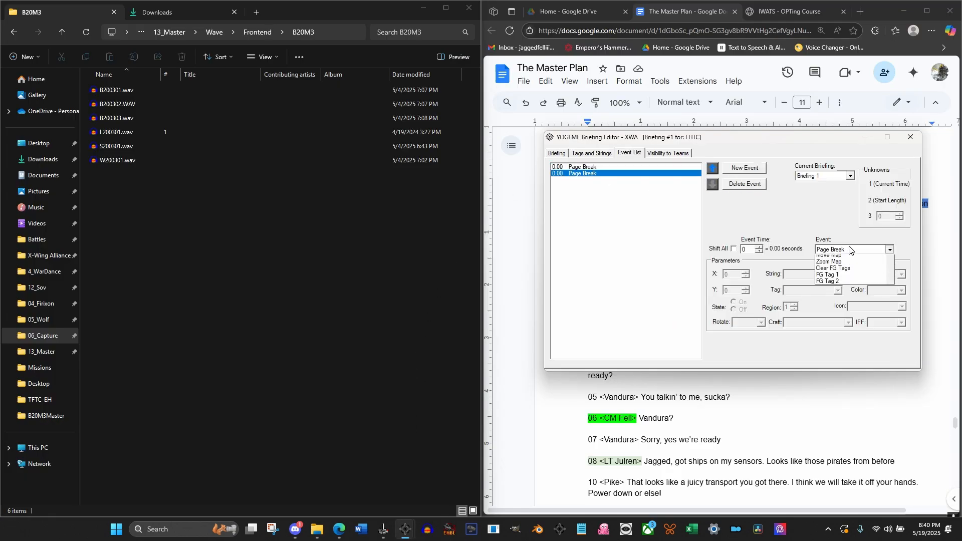
pyautogui.click(845, 270)
pyautogui.click(902, 274)
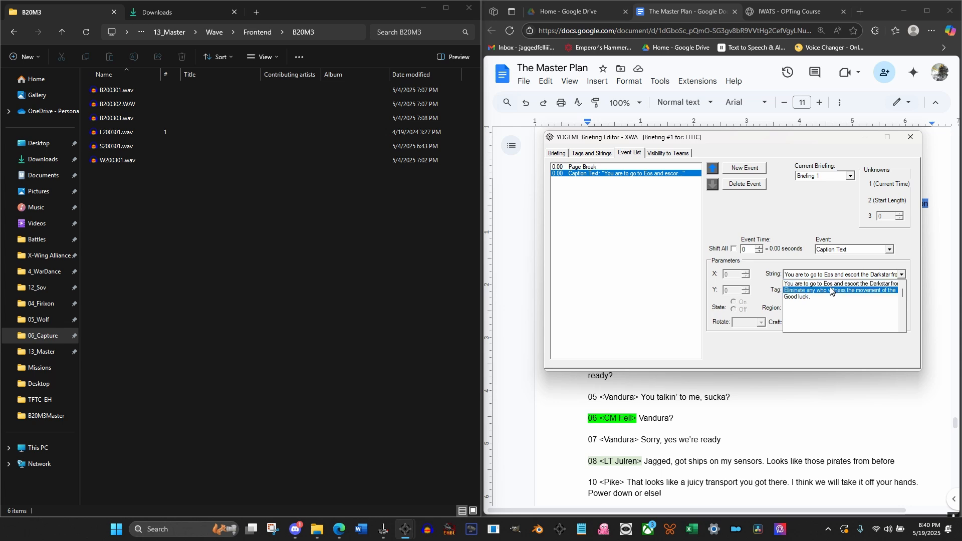
pyautogui.click(842, 282)
# Add a page break and a Caption Text event with the "Eliminate any who witness the movement" string
pyautogui.click(745, 168)
pyautogui.click(744, 168)
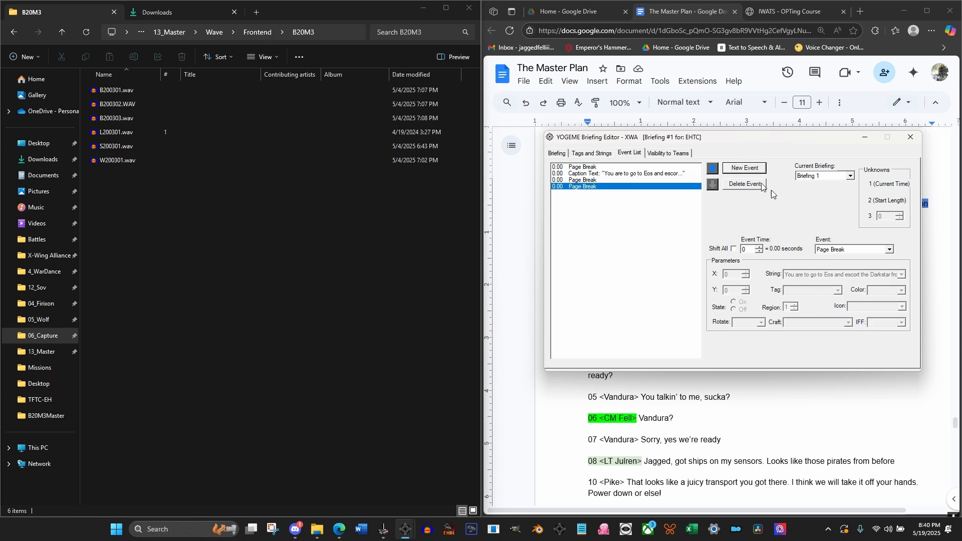
pyautogui.click(881, 250)
pyautogui.click(846, 271)
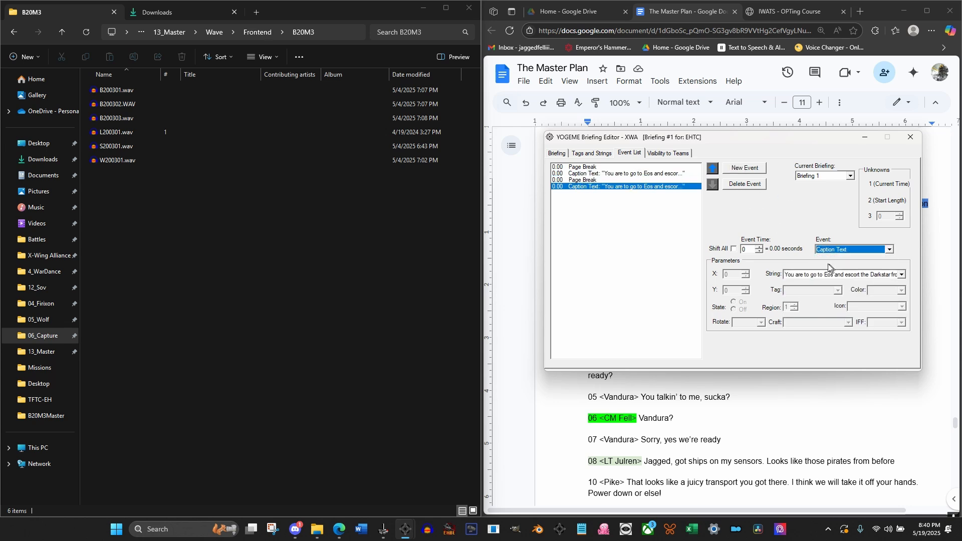
pyautogui.click(811, 275)
pyautogui.click(809, 290)
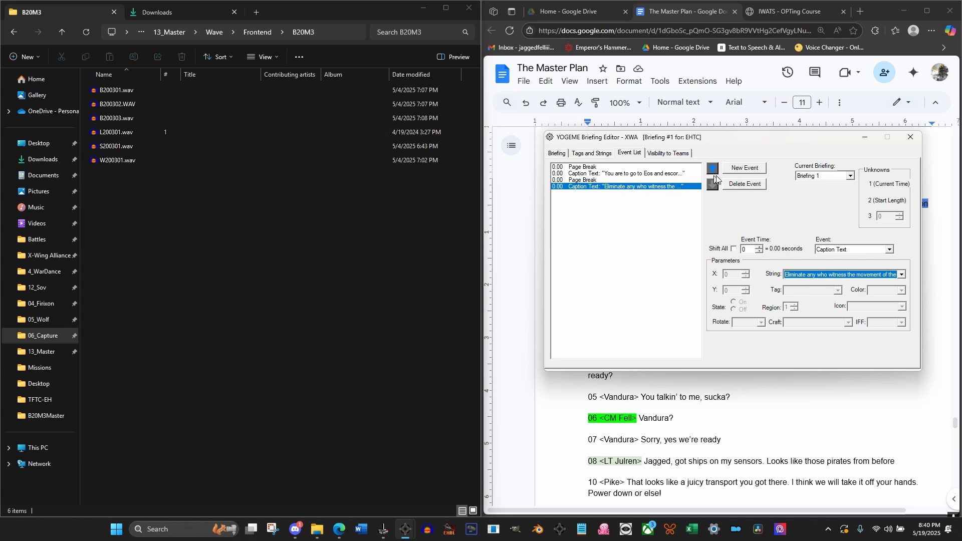
# Add another page break followed by a Caption Text event with the "Good luck." string
pyautogui.click(738, 170)
pyautogui.click(738, 170)
pyautogui.click(827, 249)
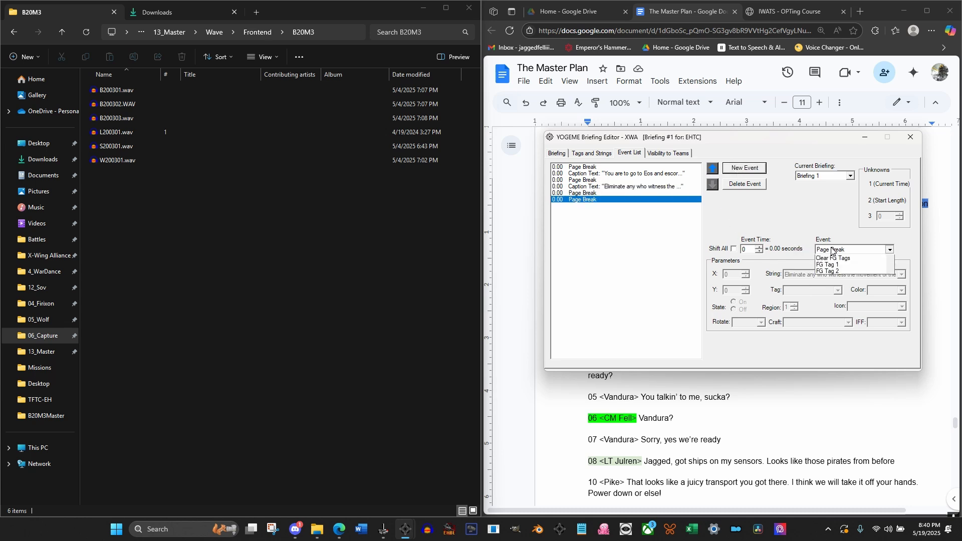
pyautogui.click(831, 272)
pyautogui.click(812, 274)
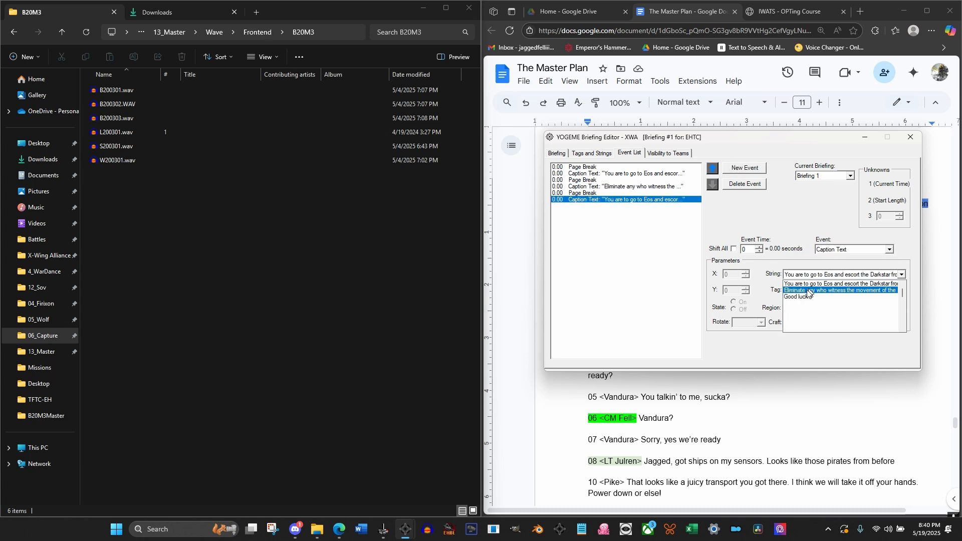
pyautogui.click(798, 303)
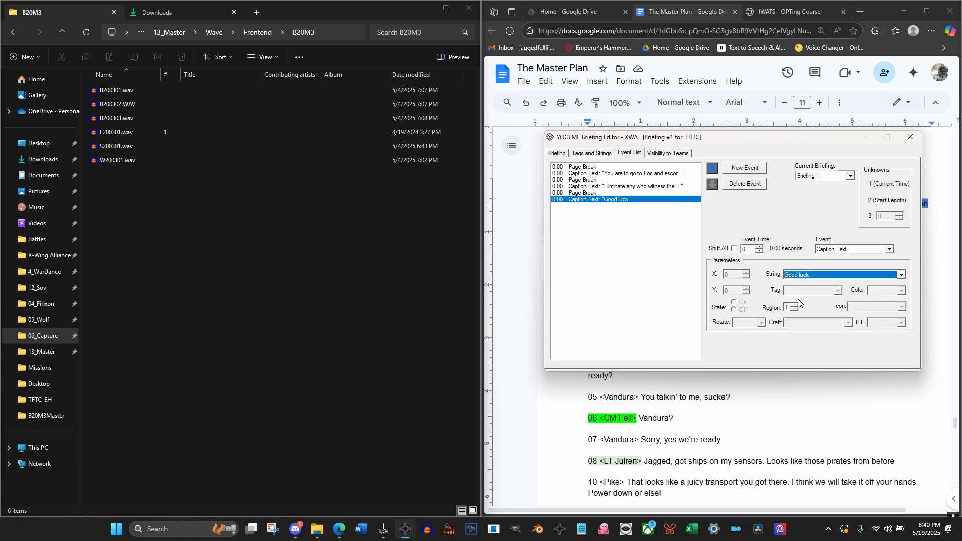
# Review the three caption events and check the length of the first caption's recording, B200301.wav, in Audacity
pyautogui.click(586, 173)
pyautogui.click(593, 187)
pyautogui.click(594, 200)
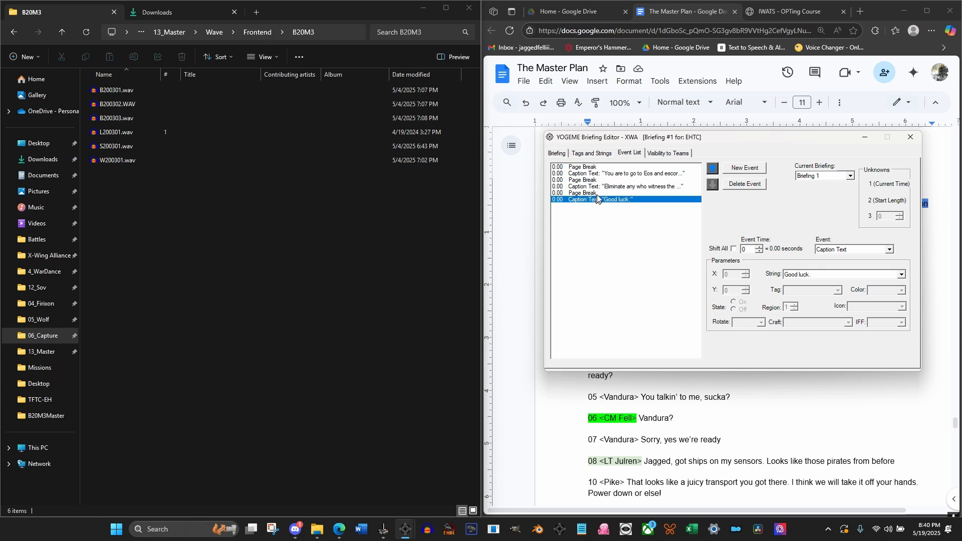
pyautogui.click(601, 187)
pyautogui.click(600, 174)
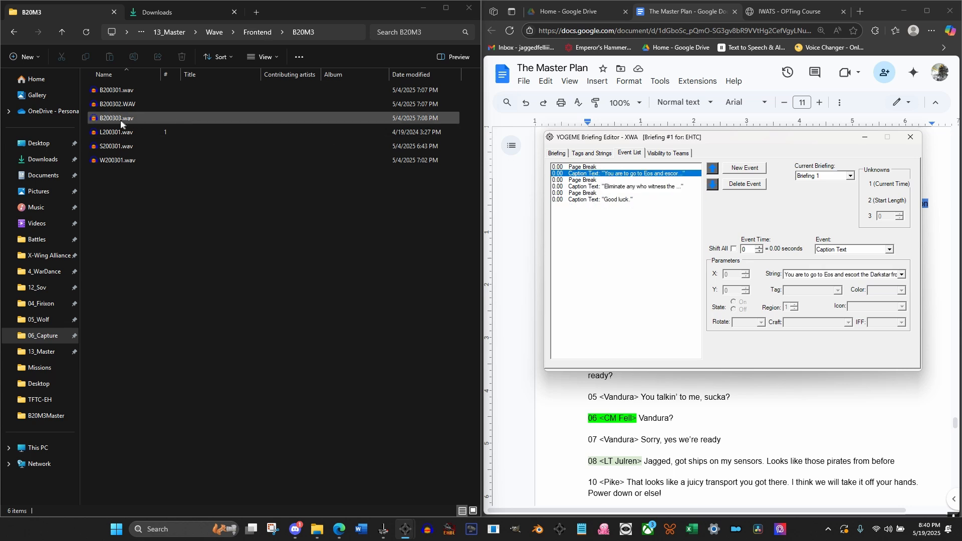
pyautogui.doubleClick(120, 91)
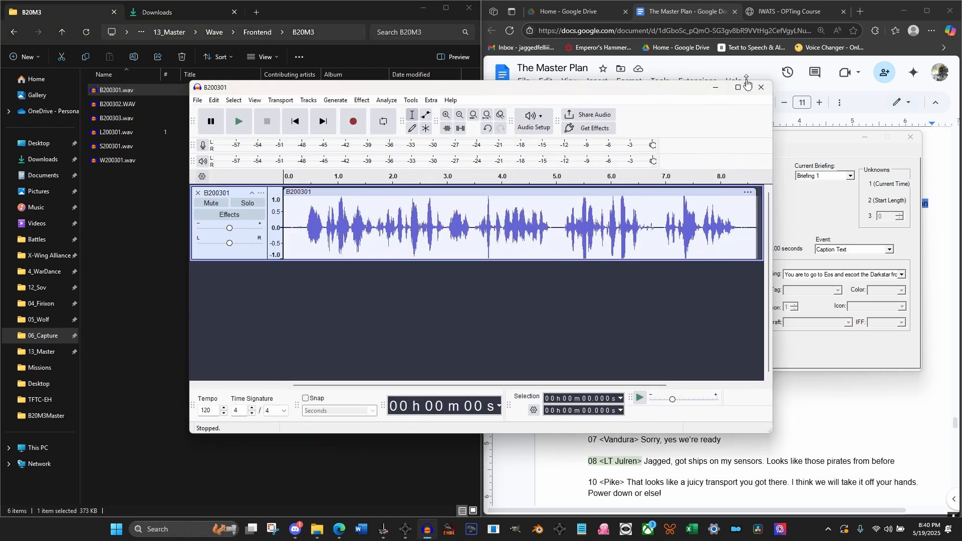
pyautogui.click(714, 92)
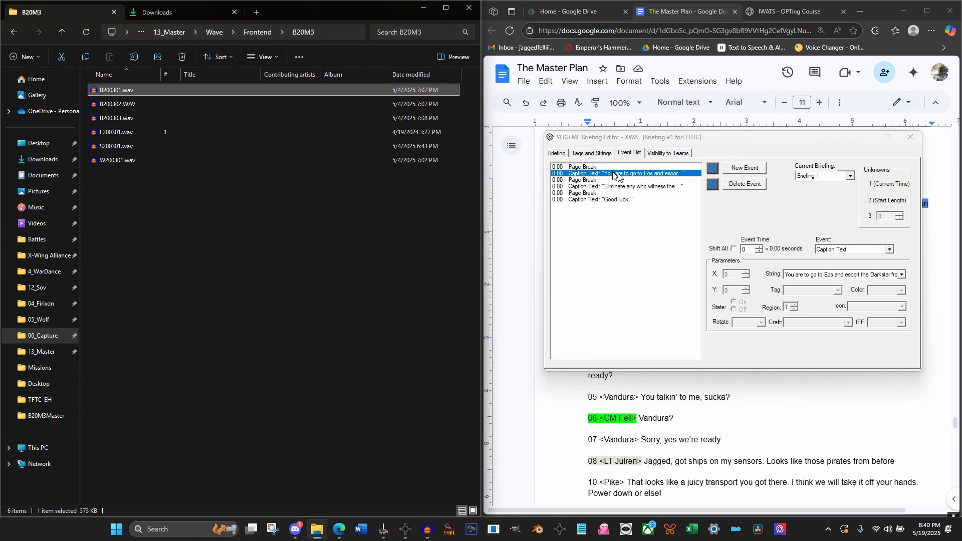
# Turn on Shift All and set the second page break's event time to 238 (9.52 seconds), moving the following events with it
pyautogui.click(591, 167)
pyautogui.click(584, 174)
pyautogui.click(582, 181)
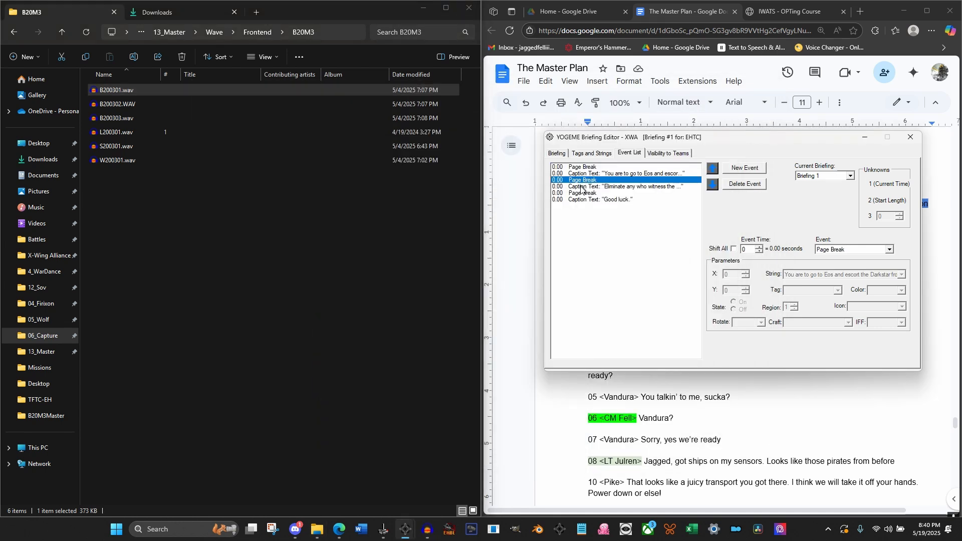
pyautogui.click(734, 249)
pyautogui.doubleClick(750, 250)
pyautogui.write('225')
pyautogui.click(587, 186)
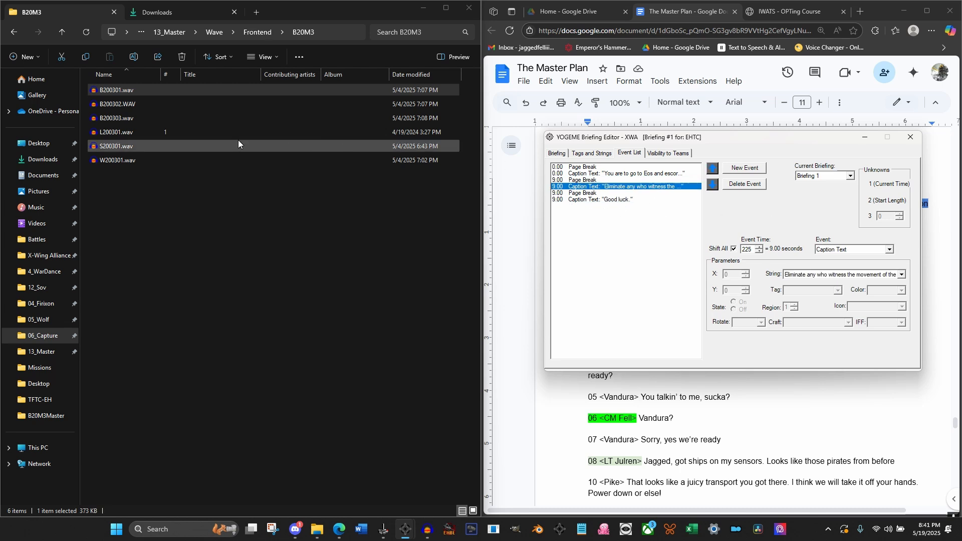
pyautogui.click(589, 181)
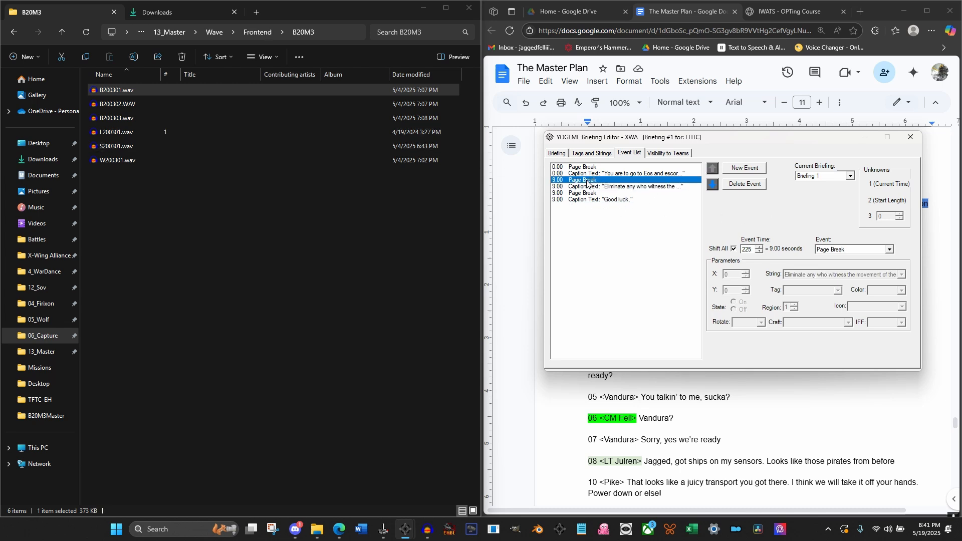
pyautogui.click(760, 247)
pyautogui.click(759, 247)
pyautogui.click(759, 247)
pyautogui.click(760, 247)
pyautogui.click(759, 247)
pyautogui.click(759, 247)
pyautogui.click(760, 247)
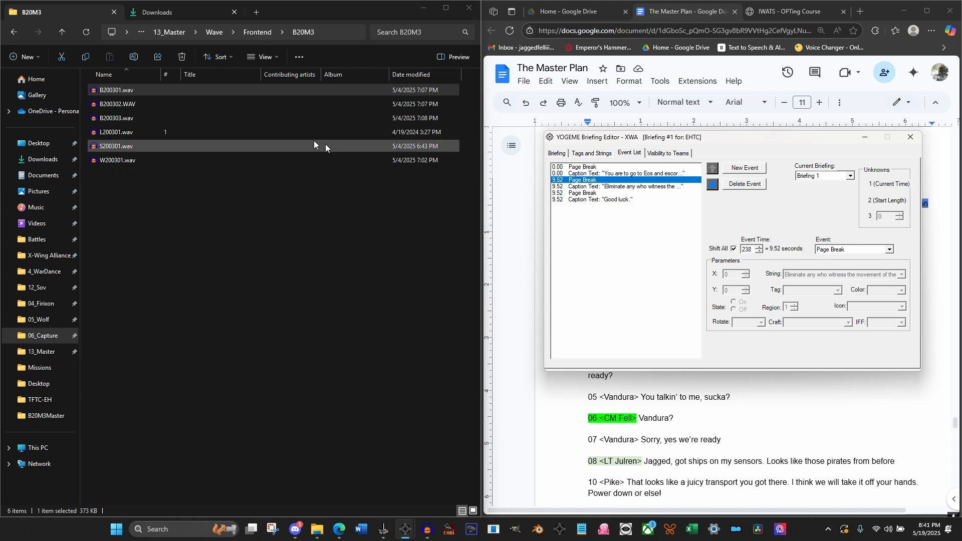
# Check the length of the second caption's recording, B200302.WAV, in Audacity and close it
pyautogui.click(128, 104)
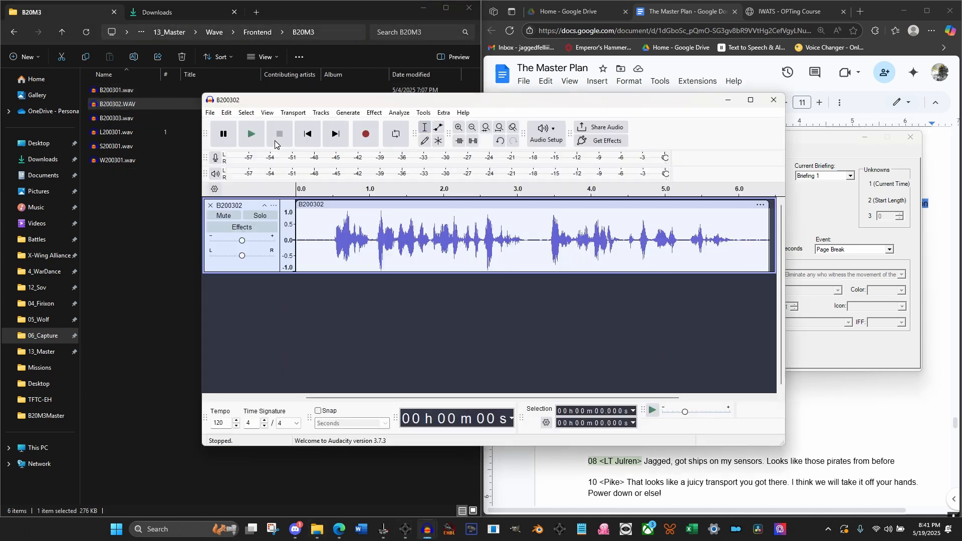
pyautogui.click(773, 99)
pyautogui.click(523, 276)
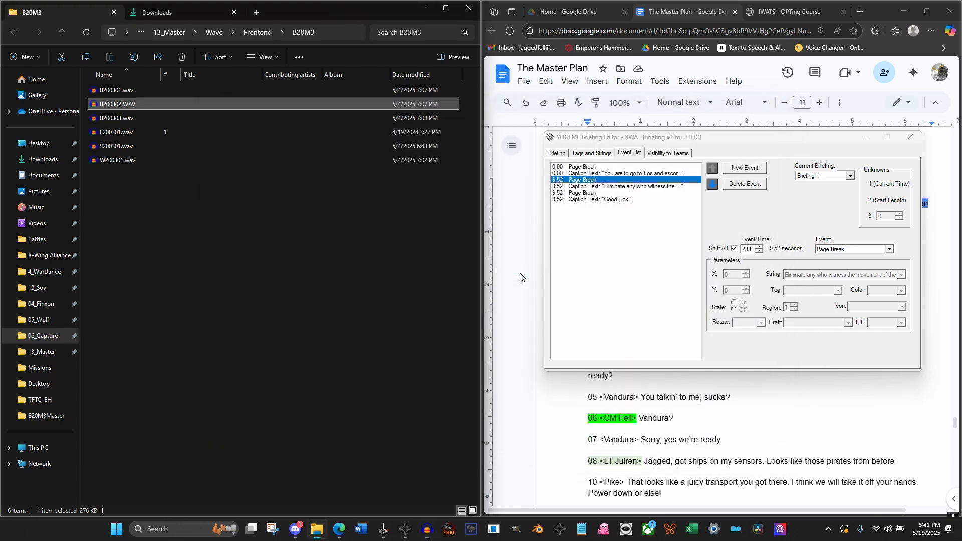
# Set the third page break's event time to 413 (16.52 seconds), shifting the "Good luck." caption along with it
pyautogui.click(614, 217)
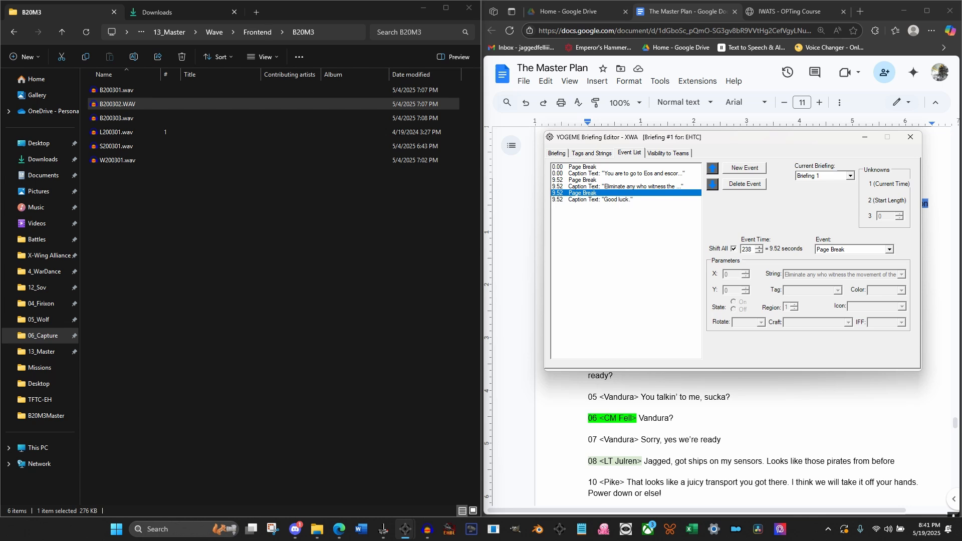
pyautogui.click(759, 247)
pyautogui.click(760, 247)
pyautogui.click(760, 246)
pyautogui.click(760, 247)
pyautogui.click(760, 246)
pyautogui.click(760, 247)
pyautogui.click(760, 247)
pyautogui.click(760, 246)
pyautogui.click(760, 246)
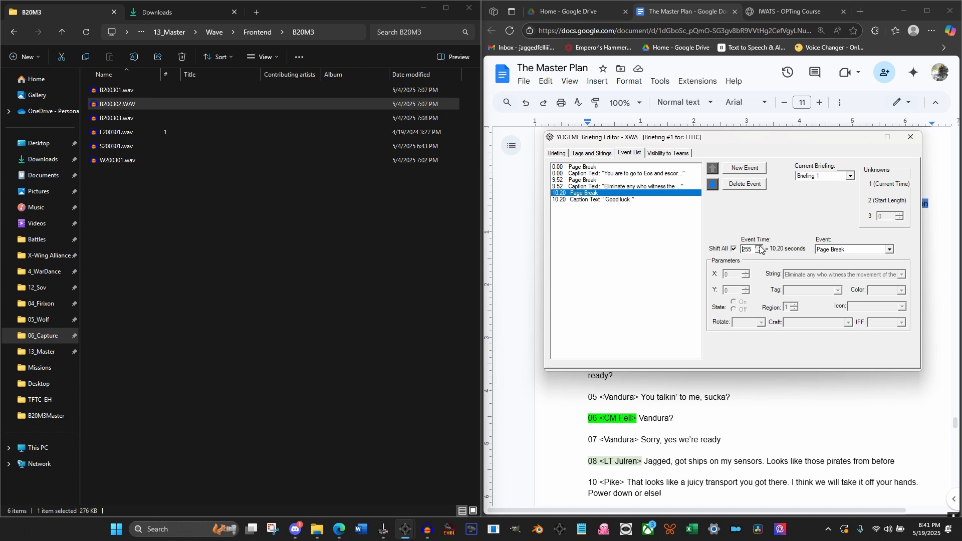
pyautogui.click(760, 247)
pyautogui.click(760, 246)
pyautogui.click(760, 246)
pyautogui.click(760, 247)
pyautogui.click(760, 247)
pyautogui.click(760, 247)
pyautogui.click(760, 246)
pyautogui.click(760, 246)
pyautogui.click(760, 247)
pyautogui.click(760, 246)
pyautogui.click(760, 246)
pyautogui.click(760, 247)
pyautogui.click(760, 247)
pyautogui.click(760, 246)
pyautogui.click(760, 247)
pyautogui.click(760, 247)
pyautogui.click(760, 246)
pyautogui.click(760, 246)
pyautogui.click(759, 247)
pyautogui.write('7')
pyautogui.press('Return')
pyautogui.doubleClick(747, 250)
pyautogui.write('425')
pyautogui.press('Return')
pyautogui.click(760, 252)
pyautogui.click(760, 252)
pyautogui.click(760, 252)
pyautogui.click(760, 252)
pyautogui.click(760, 252)
pyautogui.click(760, 252)
pyautogui.click(760, 252)
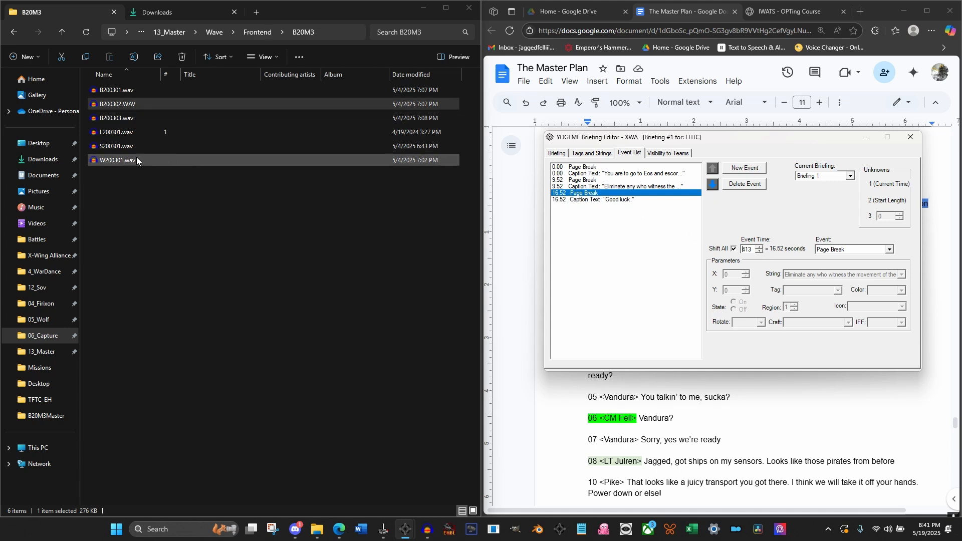
# Check the length of the B200303.wav recording in Audacity, close it and show the briefing's map preview
pyautogui.doubleClick(120, 119)
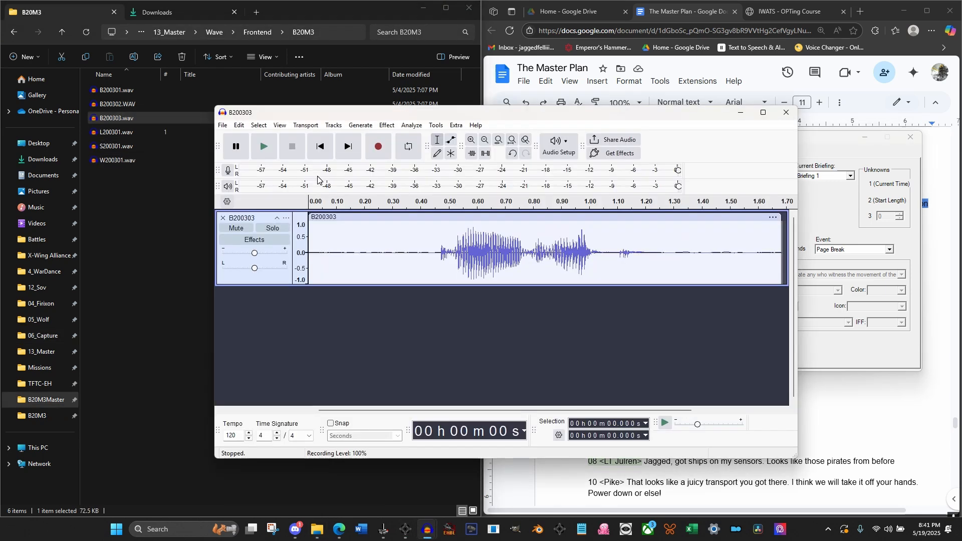
pyautogui.click(785, 113)
pyautogui.click(527, 285)
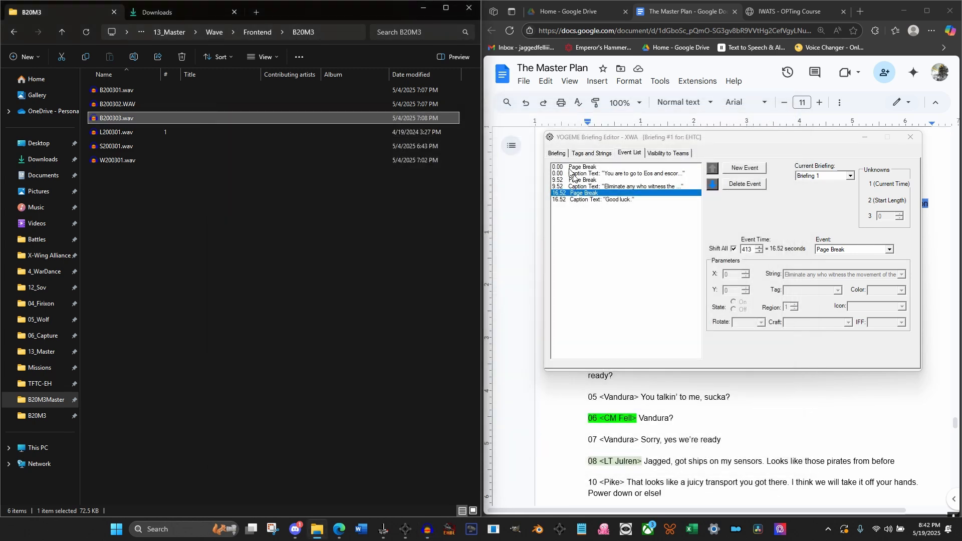
pyautogui.click(558, 154)
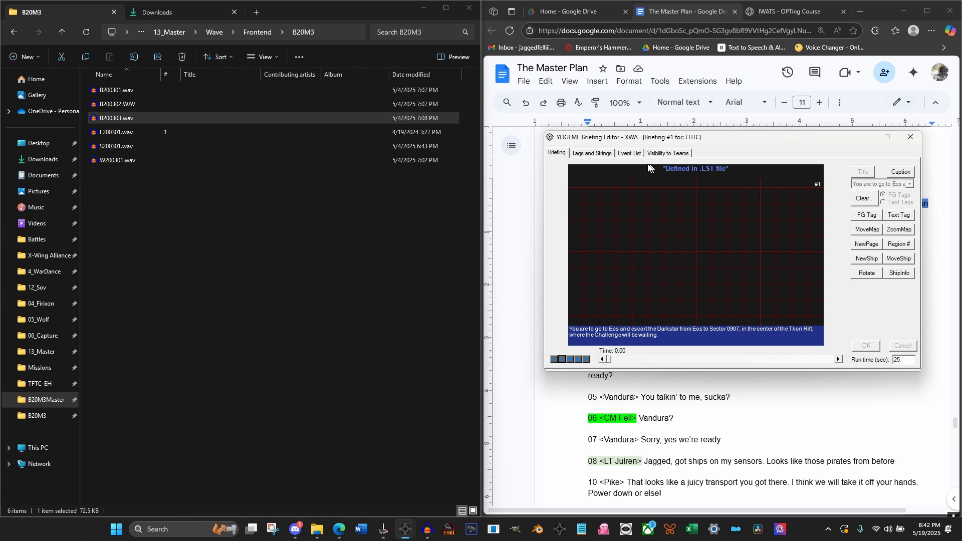
# Move the briefing editor off the script and add the map text tags "Eos", "Darkstar" and "CM Fell [(You)]"
pyautogui.click(626, 155)
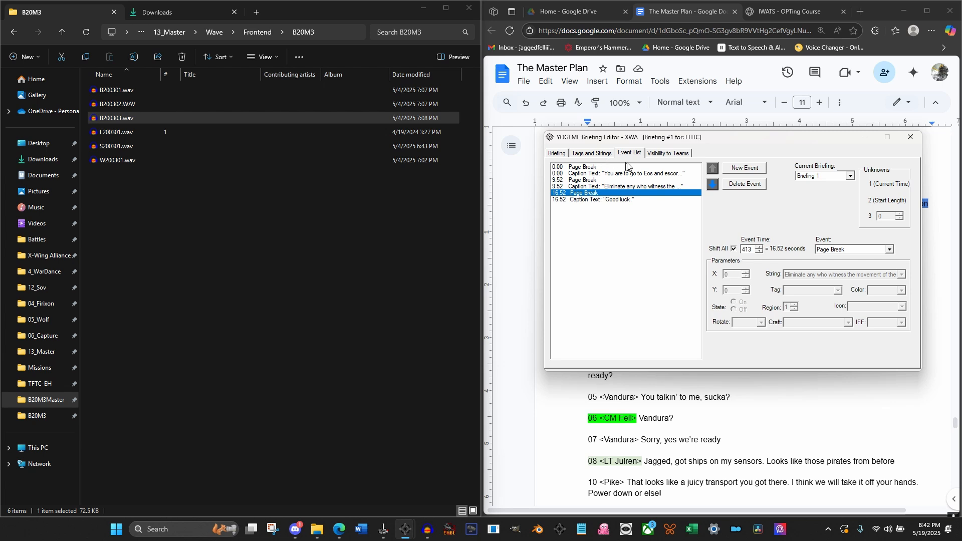
pyautogui.click(593, 156)
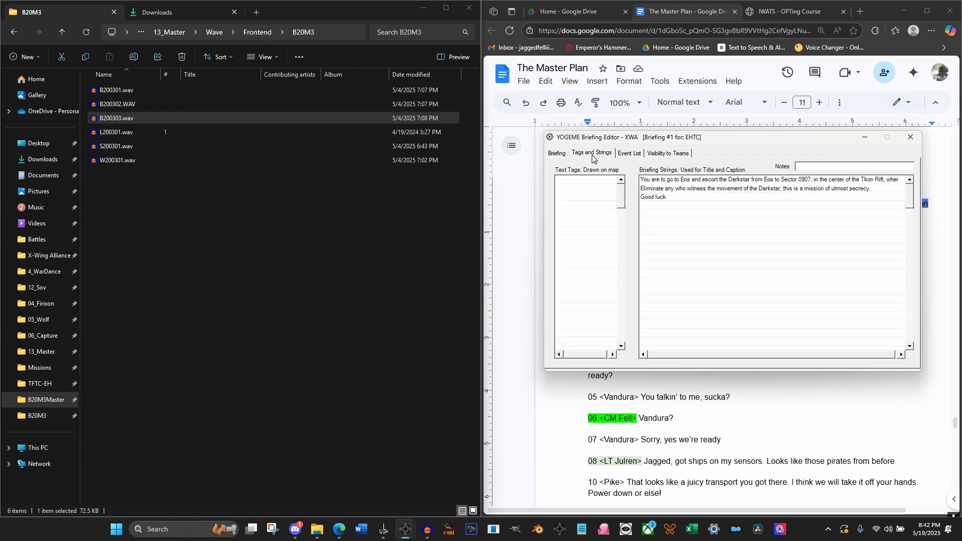
pyautogui.moveTo(725, 145); pyautogui.dragTo(296, 138)
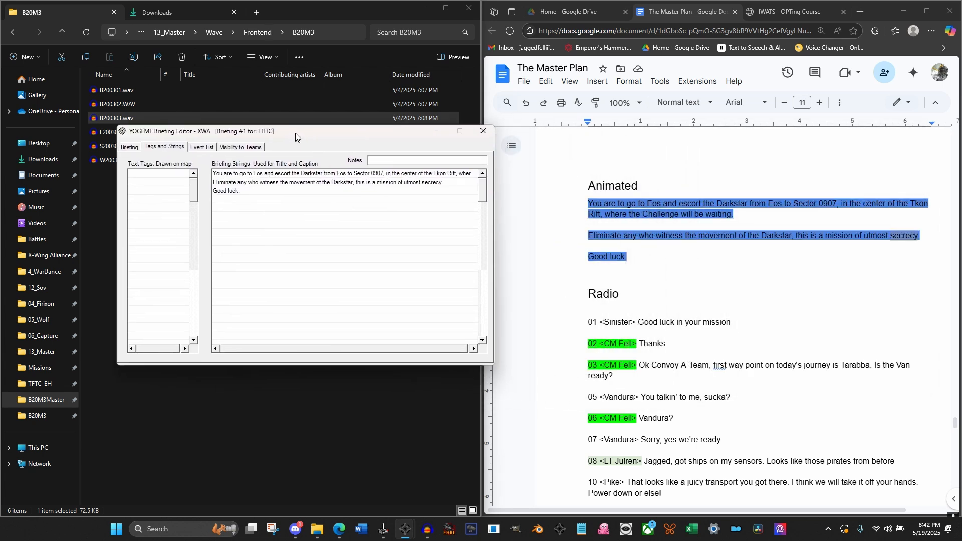
pyautogui.click(163, 175)
pyautogui.write('Eos')
pyautogui.press('Return')
pyautogui.write('Darkstar')
pyautogui.press('Return')
pyautogui.write('CM Fell [(You')
# Add the map text tags "0907", "Tkon Rift" and "Witnesses" below the existing ones
pyautogui.click(144, 199)
pyautogui.write('0909')
pyautogui.press('BackSpace')
pyautogui.write('7')
pyautogui.click(136, 208)
pyautogui.write('Tkon Rift')
pyautogui.press('Return')
pyautogui.write('Witnesses')
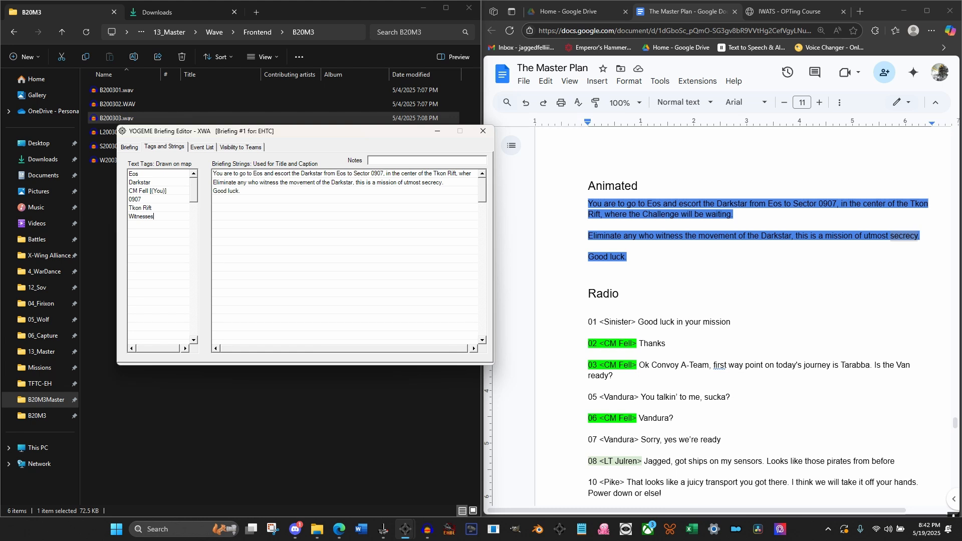
# Add the map text tags "Eliminate" and "Vandura" below "Witnesses"
pyautogui.press('Return')
pyautogui.write('Eliminate')
pyautogui.press('Return')
pyautogui.write('Vandure')
pyautogui.press('BackSpace')
pyautogui.write('a')
pyautogui.click(158, 250)
pyautogui.click(203, 148)
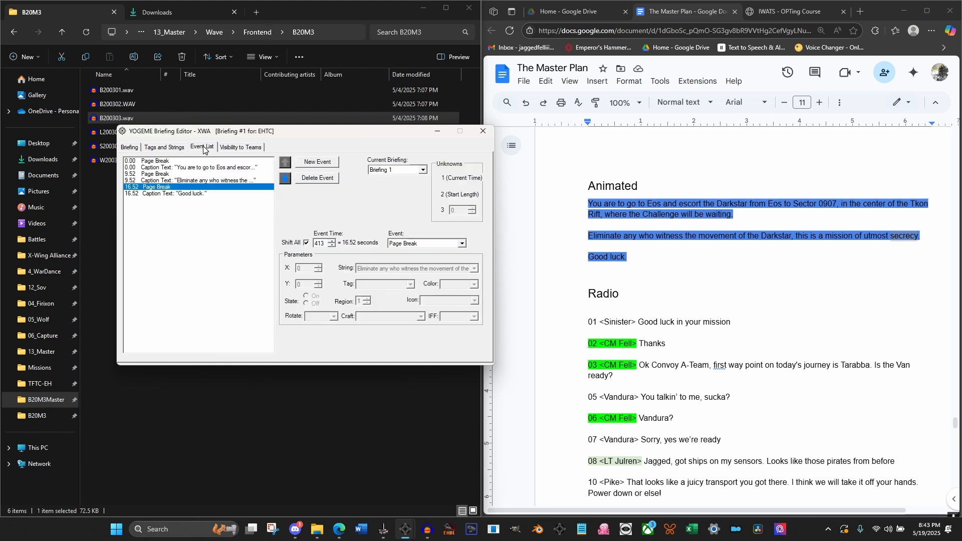
pyautogui.click(130, 148)
pyautogui.click(170, 147)
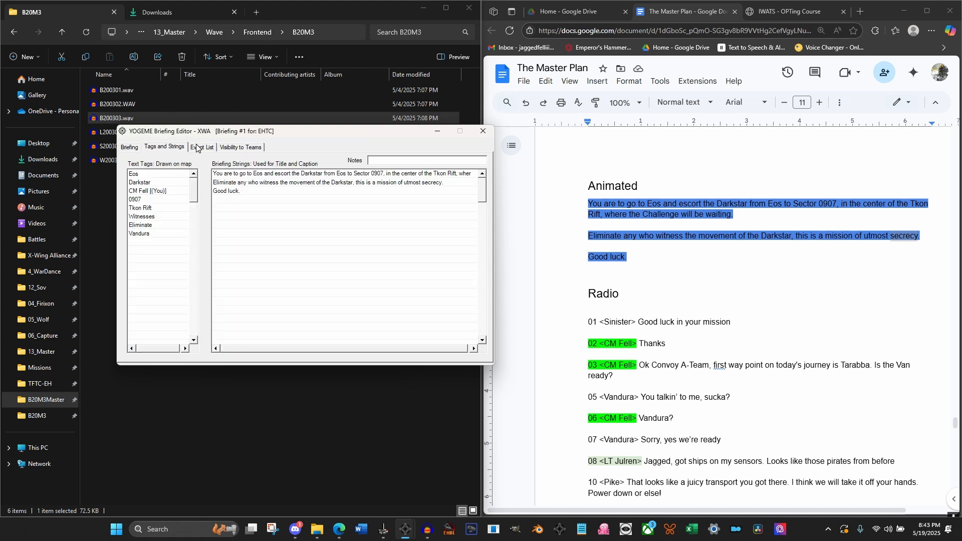
pyautogui.click(130, 148)
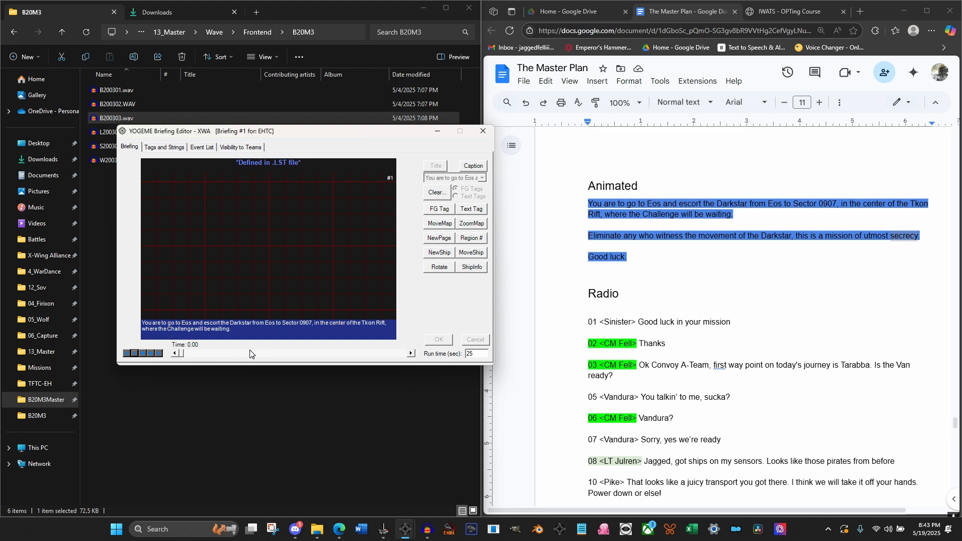
# Turn off Shift All and add a Switch to Region event for region 1 at 0.00 seconds after the first caption
pyautogui.click(201, 147)
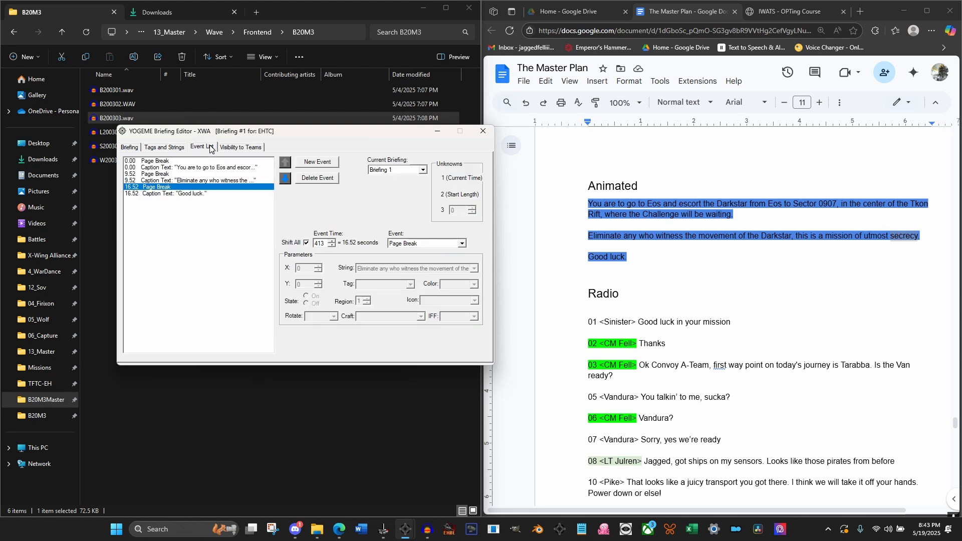
pyautogui.click(164, 168)
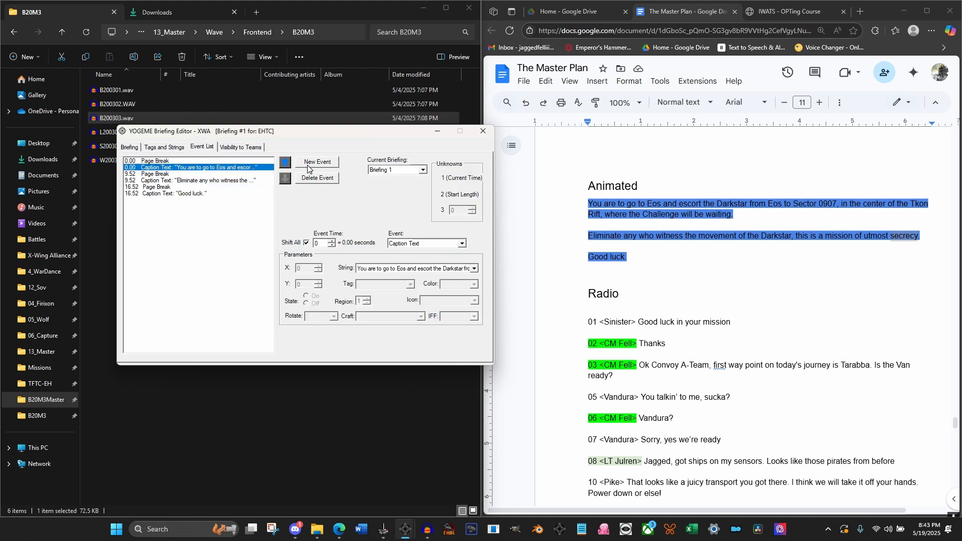
pyautogui.click(323, 163)
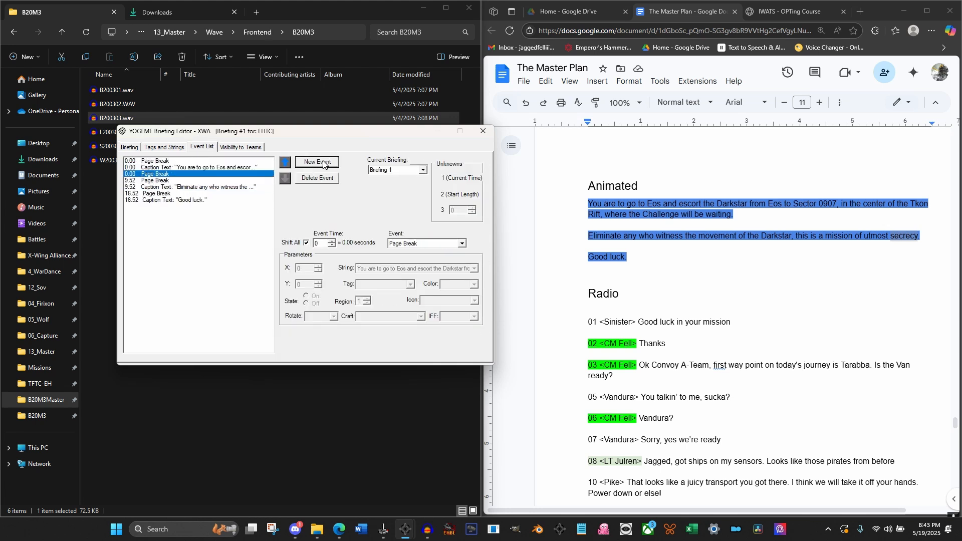
pyautogui.click(427, 244)
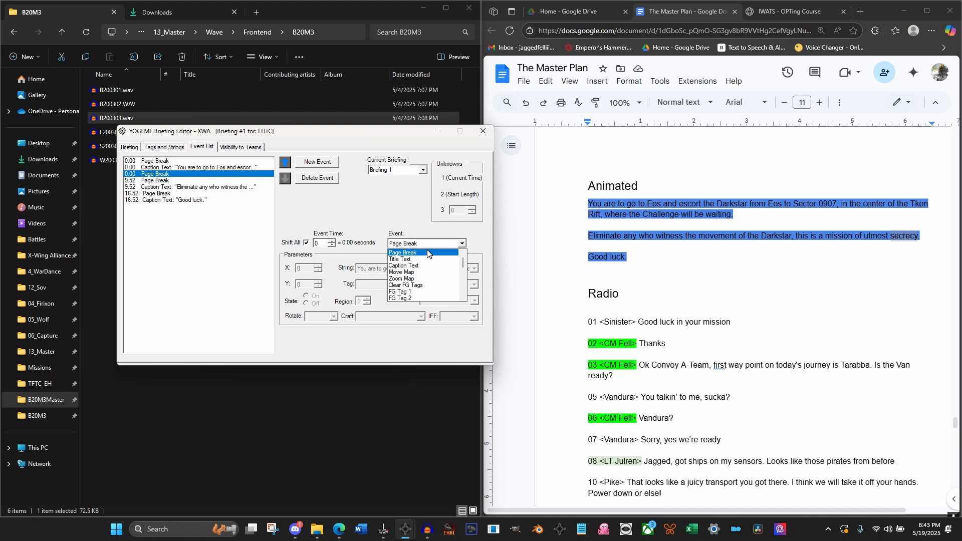
pyautogui.click(308, 244)
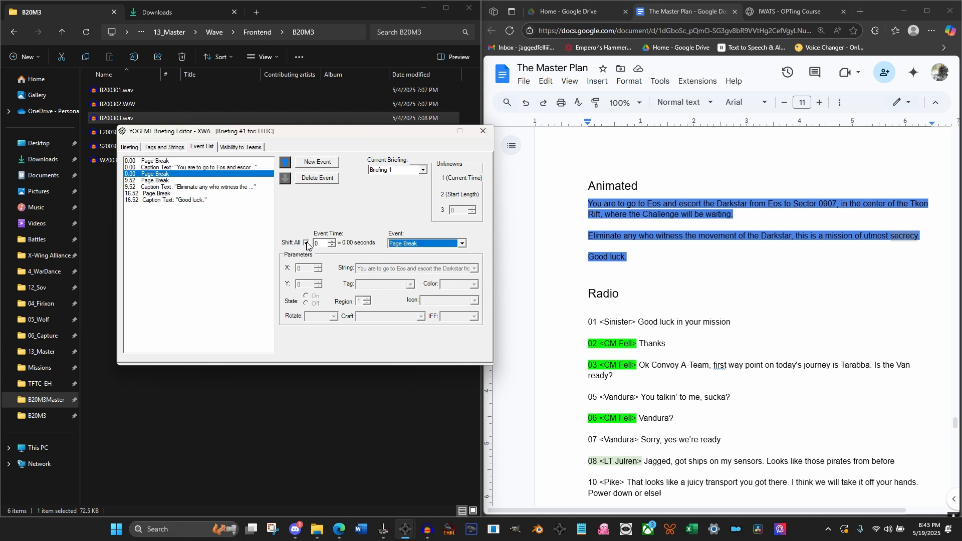
pyautogui.click(306, 243)
pyautogui.click(462, 243)
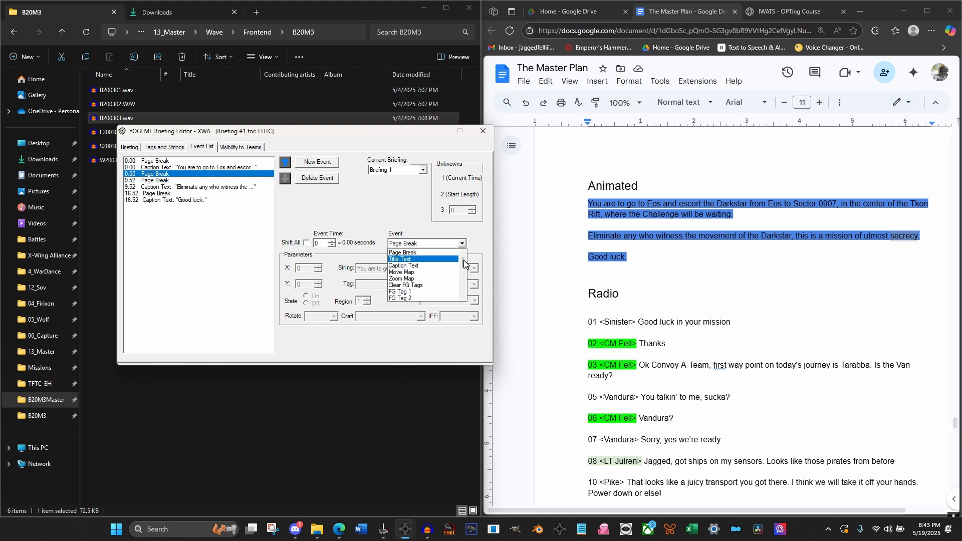
pyautogui.moveTo(463, 264); pyautogui.dragTo(461, 297)
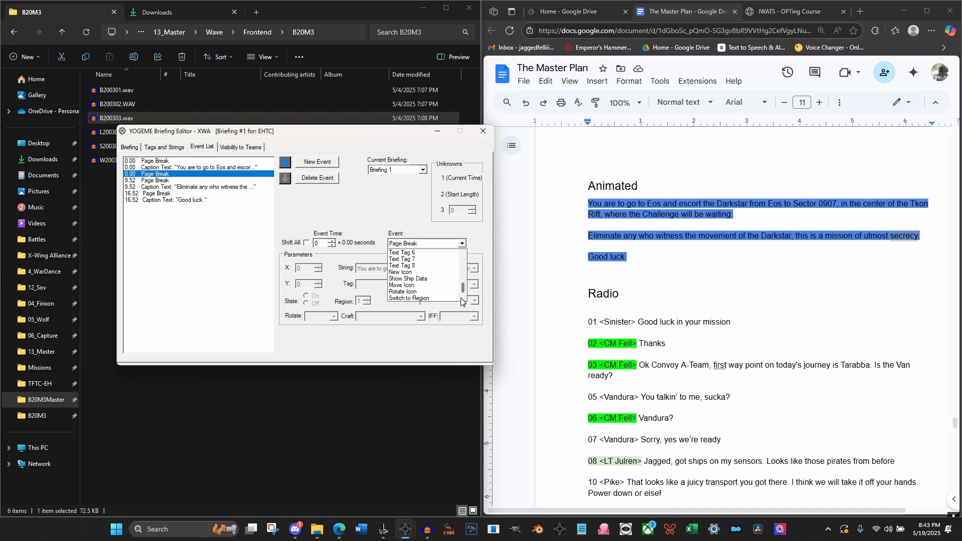
pyautogui.click(433, 295)
pyautogui.click(171, 168)
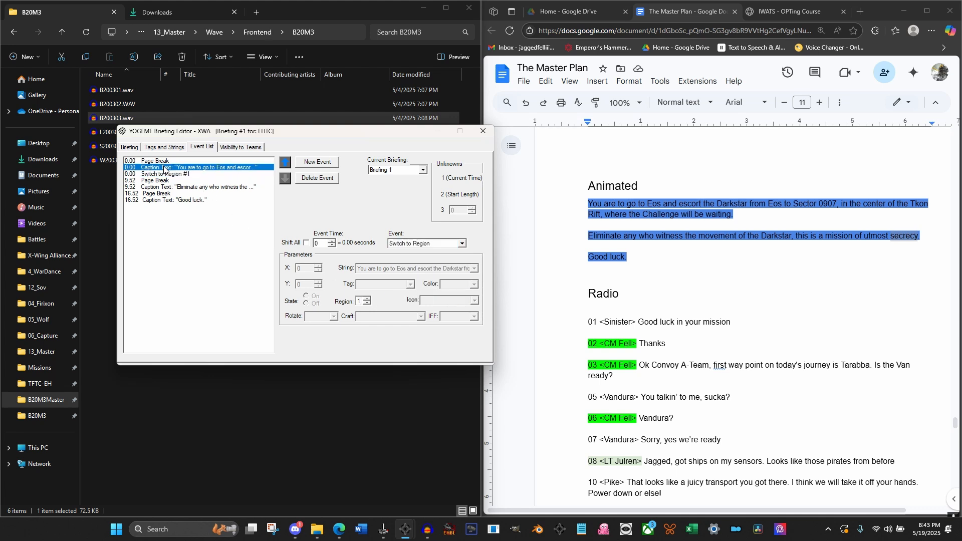
pyautogui.click(157, 175)
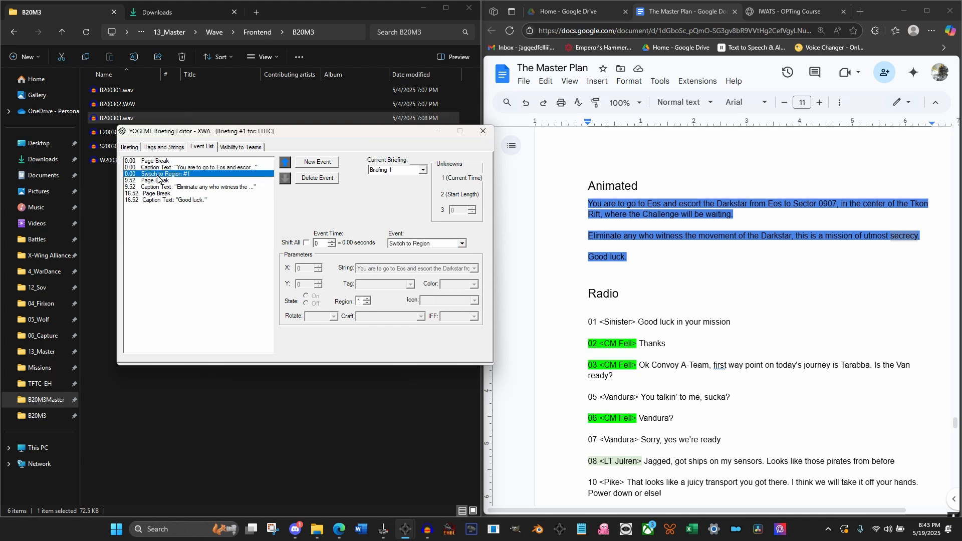
# Turn on Shift All and set the second page break's event time to 188 (7.52 seconds), moving the following events with it
pyautogui.click(158, 180)
pyautogui.click(307, 243)
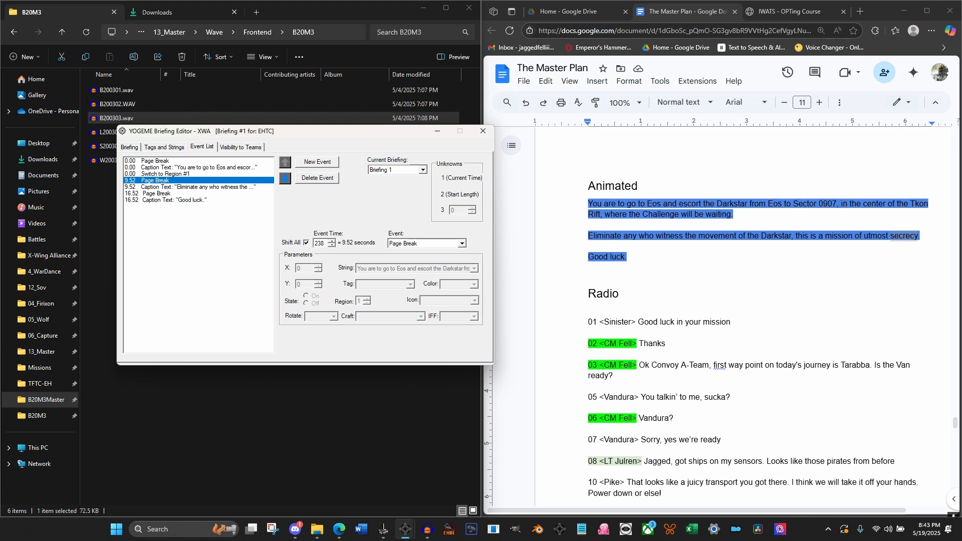
pyautogui.press('Tab')
pyautogui.write('22')
pyautogui.press('BackSpace')
pyautogui.write('00')
pyautogui.click(333, 245)
pyautogui.click(333, 245)
pyautogui.click(333, 245)
pyautogui.click(332, 245)
pyautogui.click(332, 245)
pyautogui.click(331, 245)
pyautogui.click(331, 245)
pyautogui.click(331, 246)
pyautogui.click(332, 246)
pyautogui.click(332, 246)
pyautogui.click(331, 245)
pyautogui.click(152, 175)
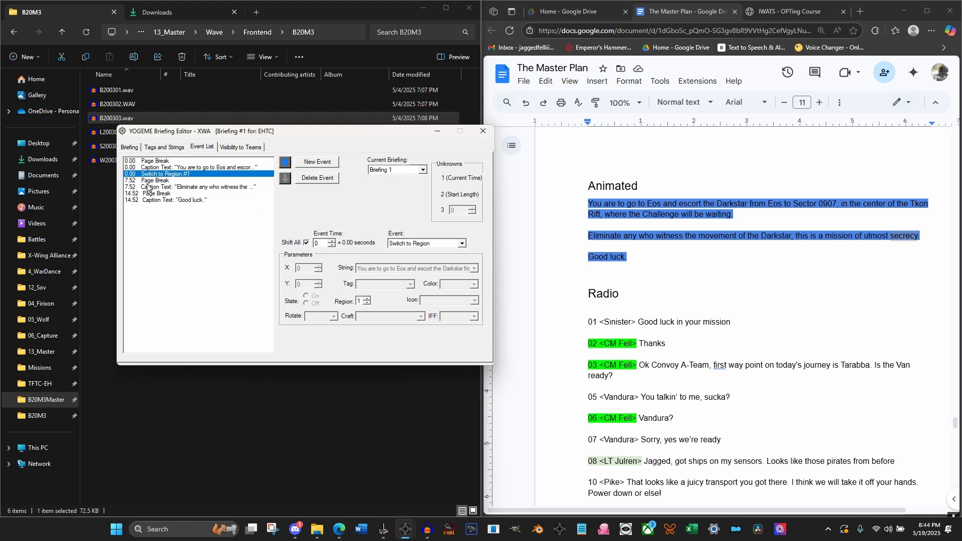
pyautogui.click(148, 186)
pyautogui.click(149, 180)
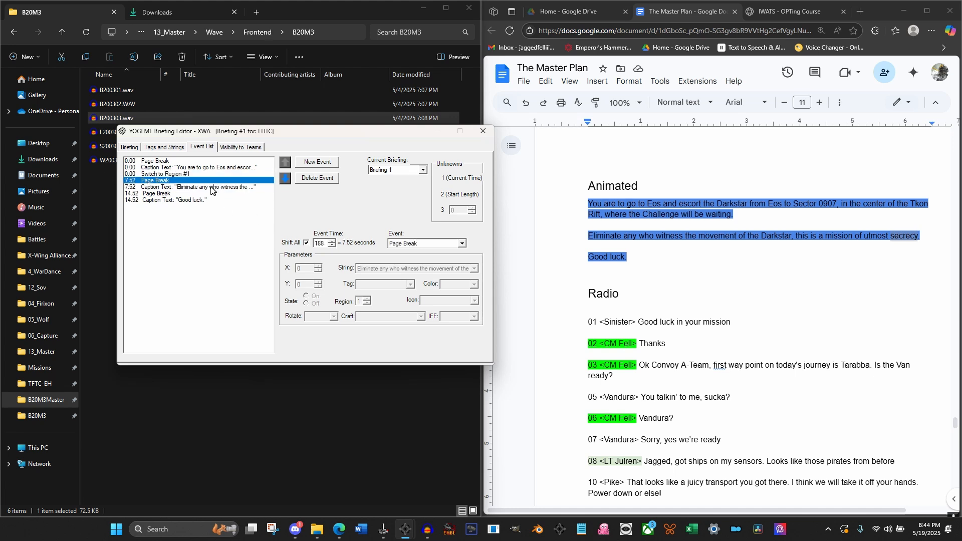
# Preview the region switch, turn off Shift All and set the Switch to Region event's time to 1 (0.04 seconds)
pyautogui.click(191, 174)
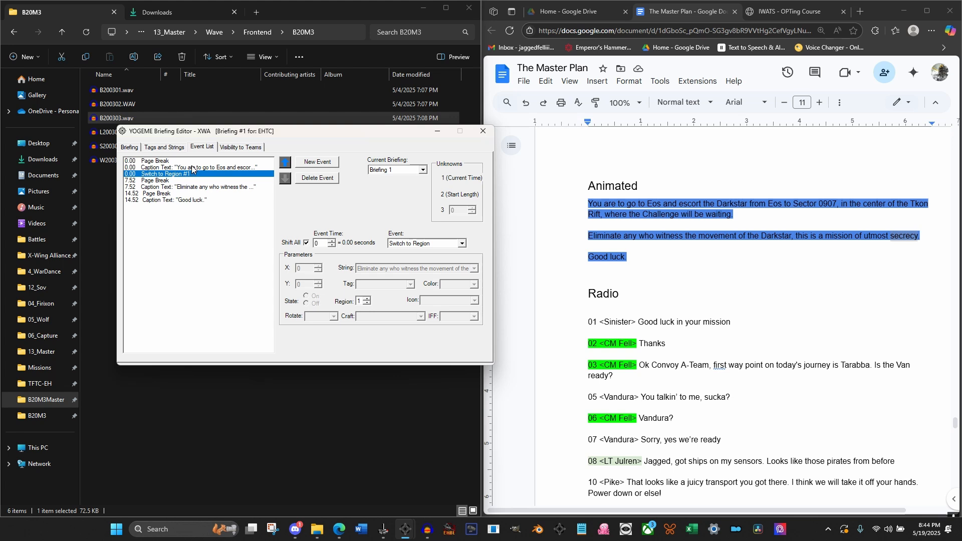
pyautogui.click(192, 169)
pyautogui.click(134, 147)
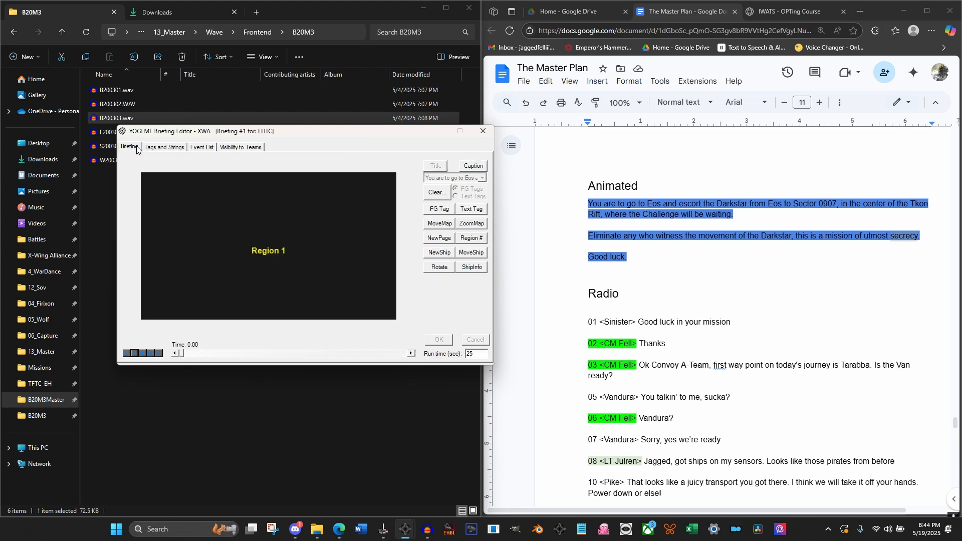
pyautogui.click(412, 354)
pyautogui.click(175, 354)
pyautogui.click(202, 147)
pyautogui.click(162, 173)
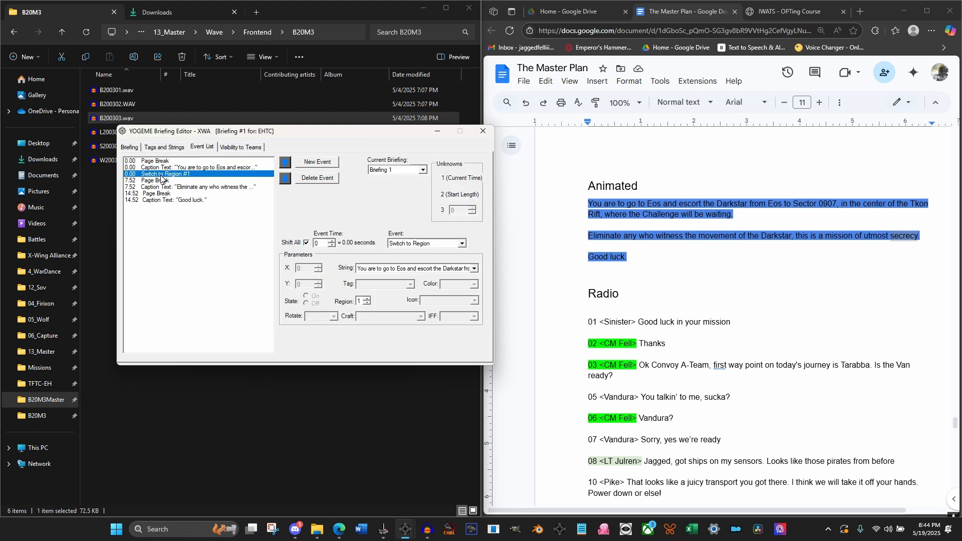
pyautogui.click(306, 243)
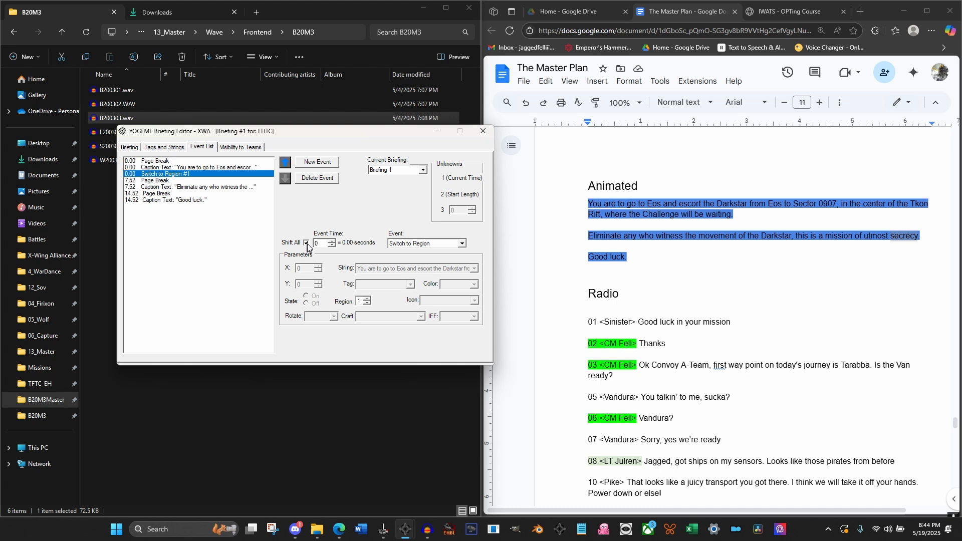
pyautogui.click(332, 242)
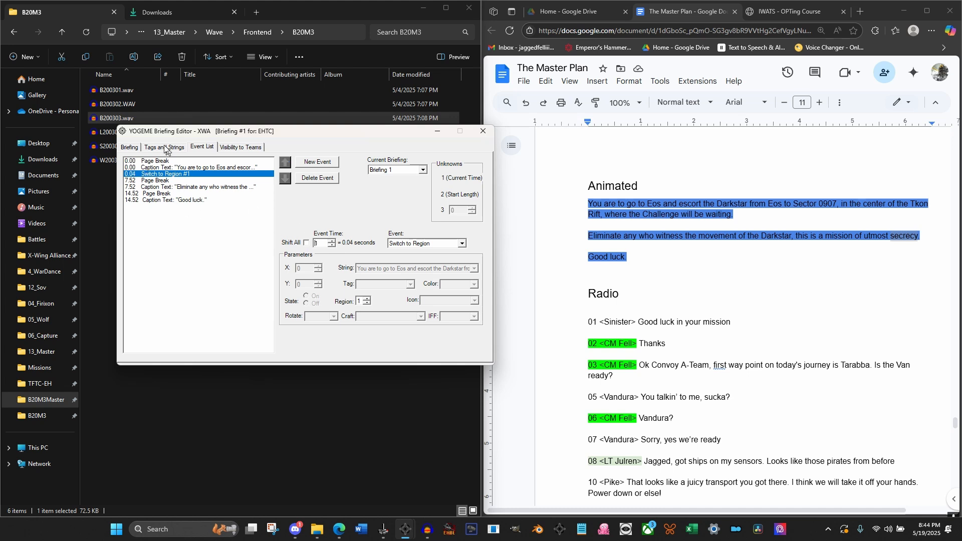
# Step the briefing preview forward from its start through the switch to region 1
pyautogui.click(131, 148)
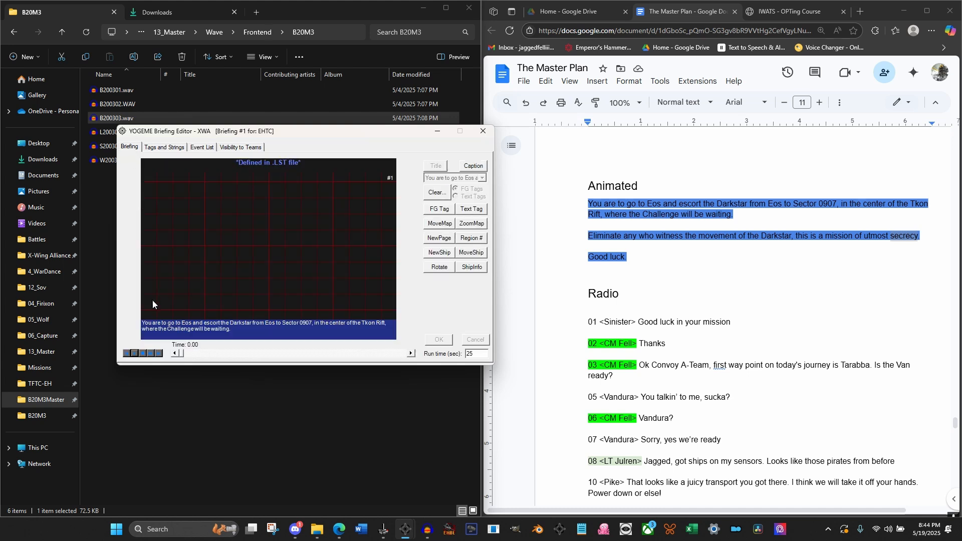
pyautogui.click(410, 354)
pyautogui.click(410, 354)
pyautogui.click(410, 354)
pyautogui.click(410, 354)
pyautogui.click(410, 354)
pyautogui.click(411, 354)
pyautogui.click(410, 353)
pyautogui.click(410, 354)
# Add a map text tag for the Challenge to the list of text tags
pyautogui.click(199, 147)
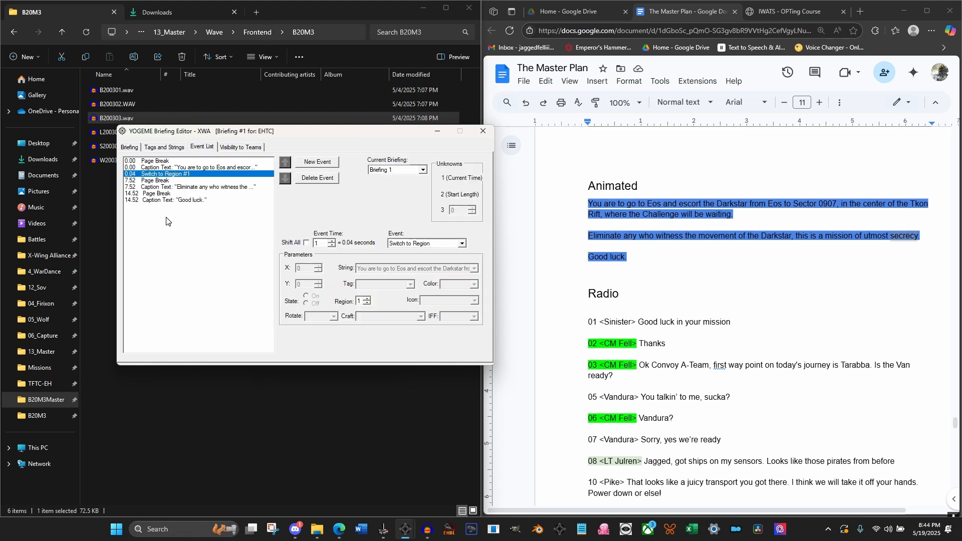
pyautogui.click(173, 147)
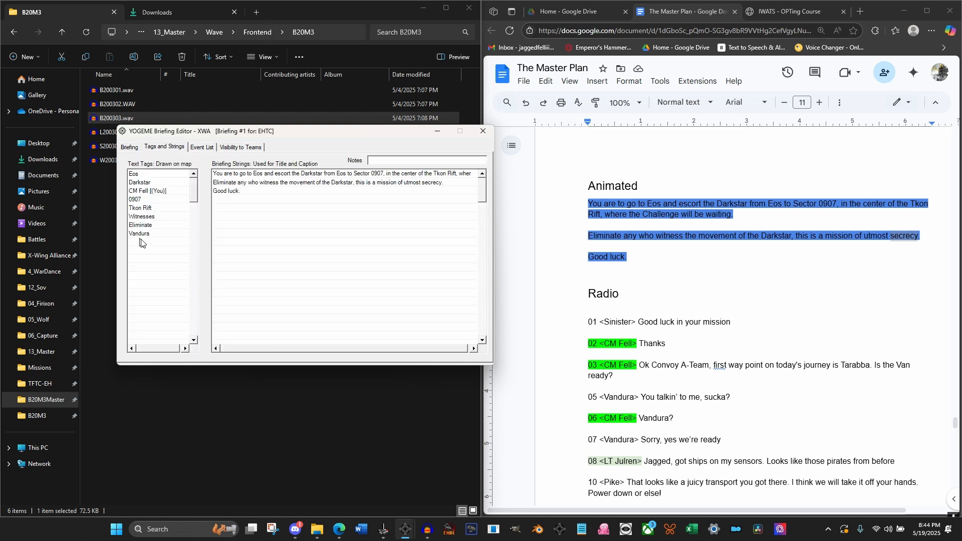
pyautogui.write('Challenge')
# At 0.52 seconds, place an Imperial Medium Transport as Icon #0 near the left edge of the map grid's horizontal centre line
pyautogui.click(131, 147)
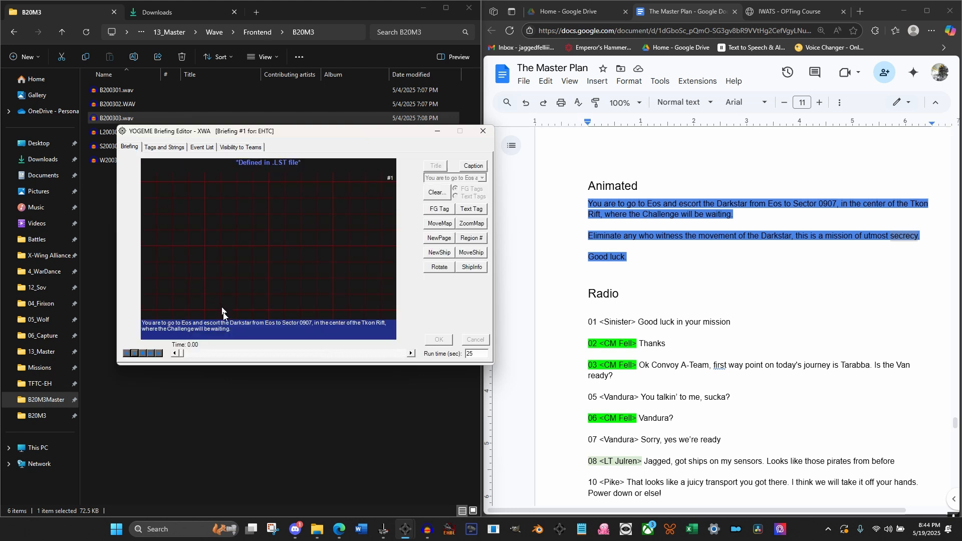
pyautogui.moveTo(184, 354); pyautogui.dragTo(191, 355)
pyautogui.click(448, 252)
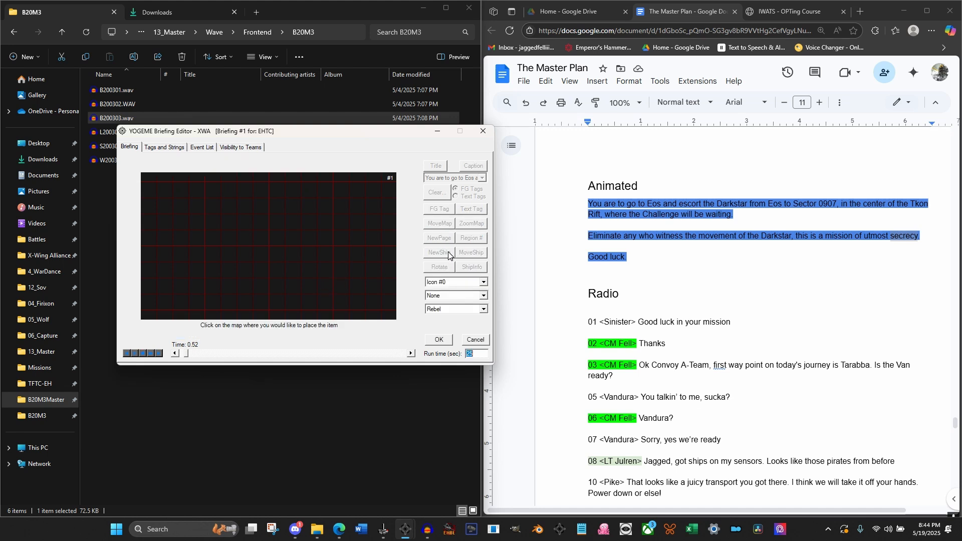
pyautogui.click(459, 295)
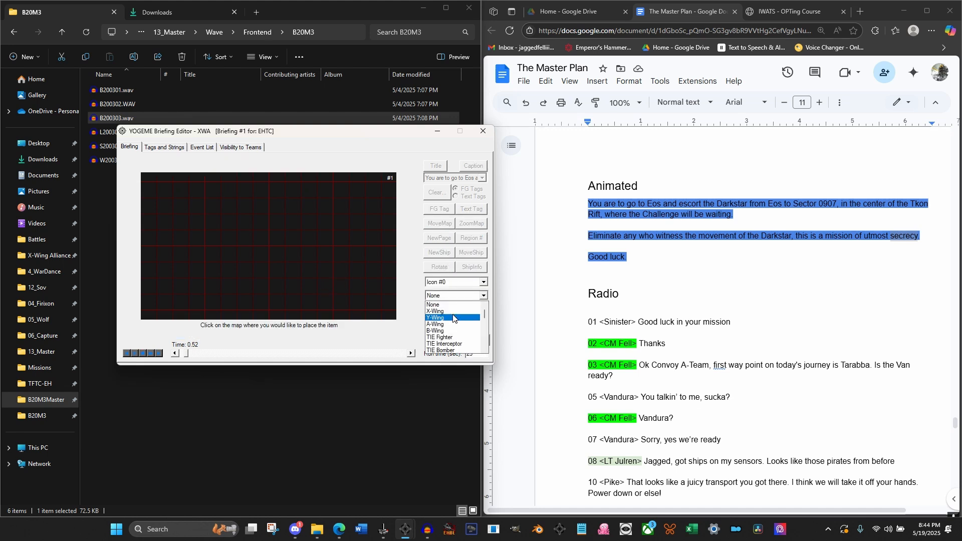
pyautogui.press('m')
pyautogui.press('m')
pyautogui.press('m')
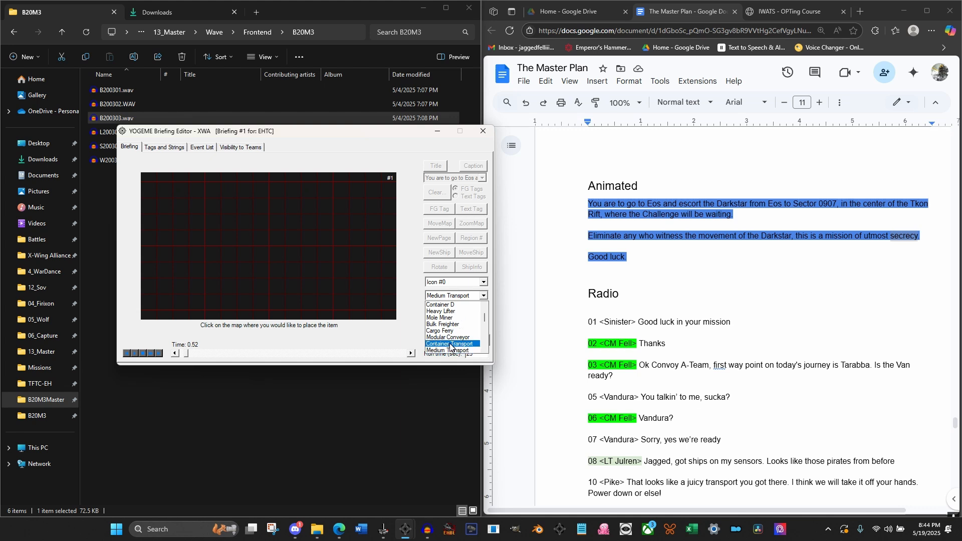
pyautogui.press('Return')
pyautogui.click(455, 310)
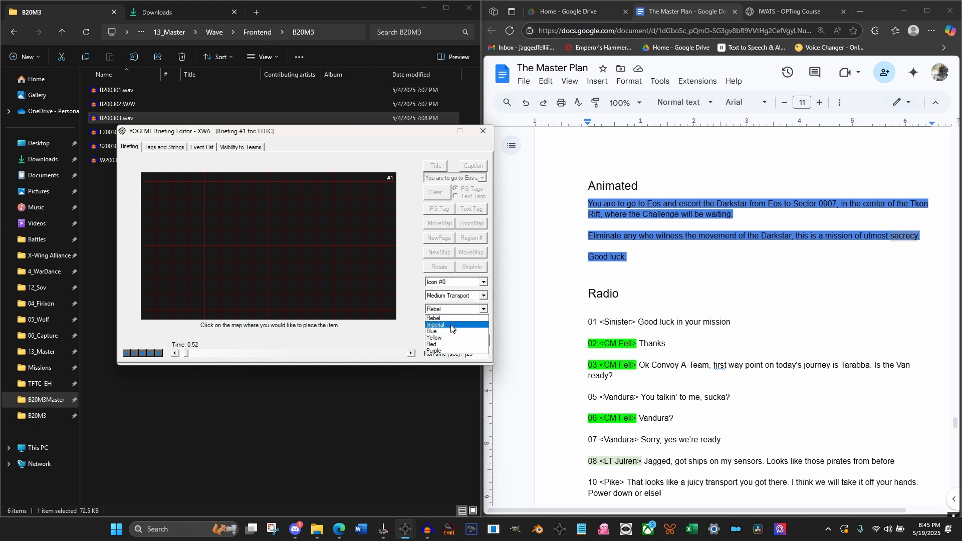
pyautogui.click(451, 324)
pyautogui.moveTo(152, 216); pyautogui.dragTo(171, 245)
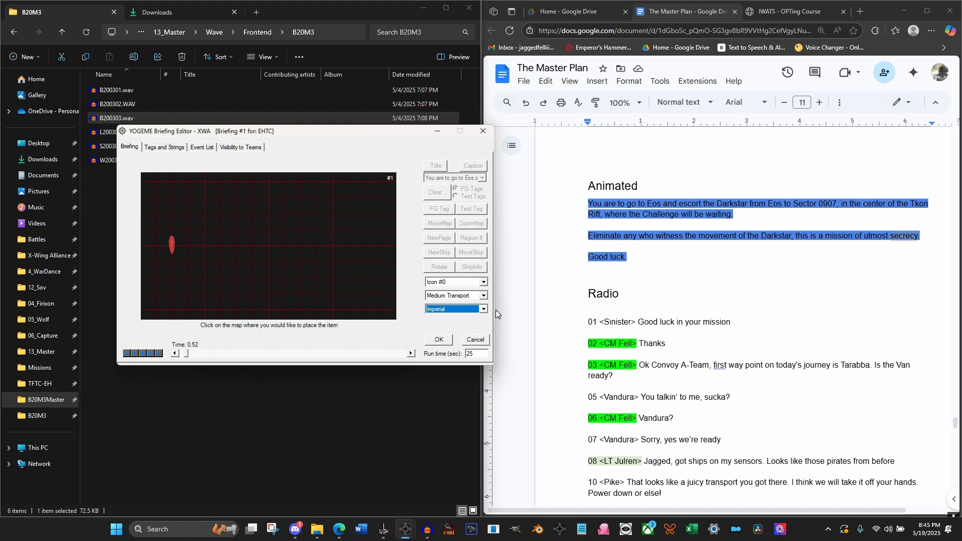
pyautogui.click(439, 339)
# Rotate Icon #0, the Medium Transport, to a horizontal orientation at 0.52 seconds
pyautogui.click(439, 267)
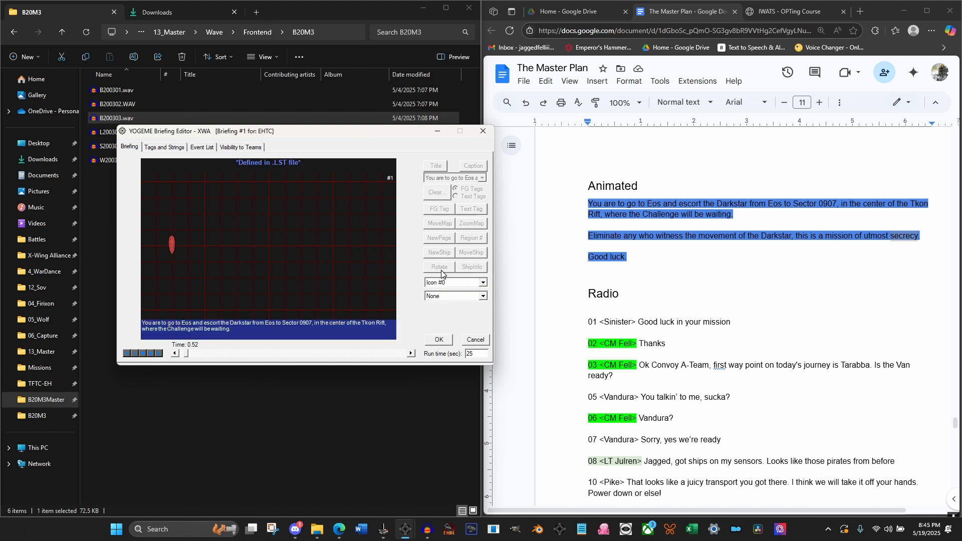
pyautogui.click(453, 295)
pyautogui.click(445, 313)
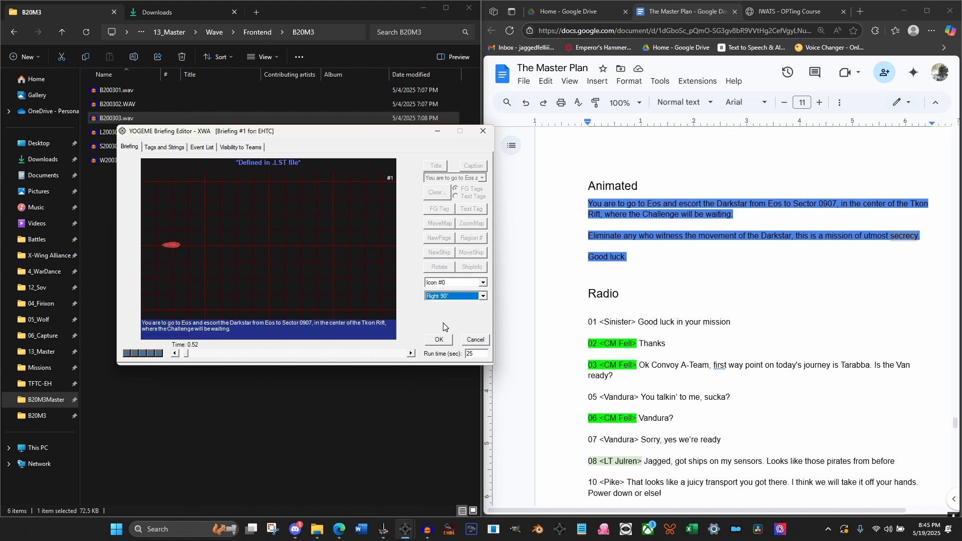
pyautogui.click(438, 340)
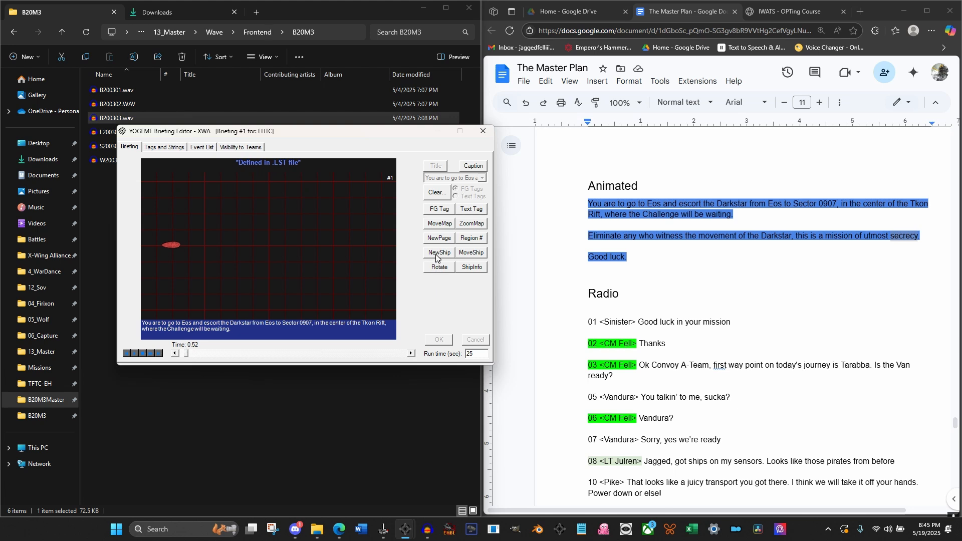
# Highlight Icon #0, the Medium Transport, with FG Tag #1 at 0.52 seconds
pyautogui.click(450, 209)
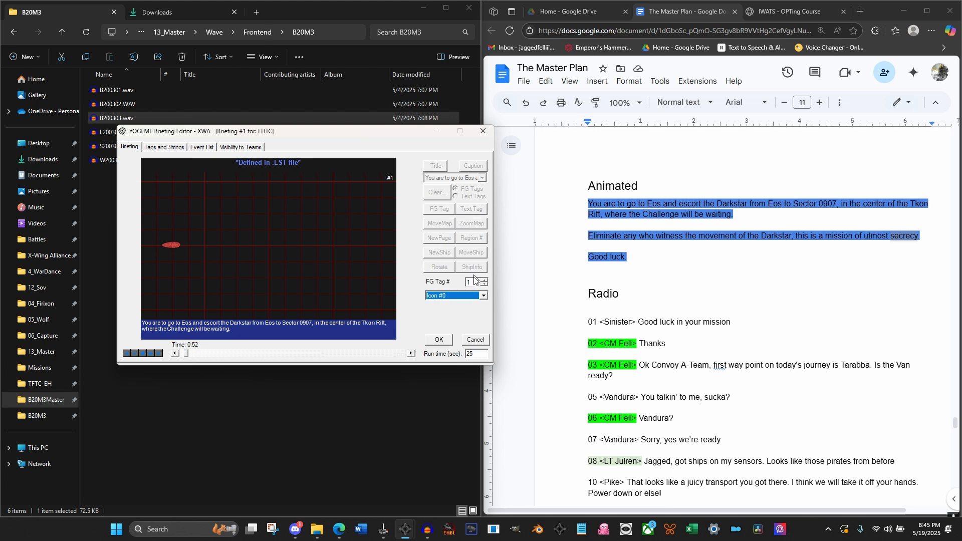
pyautogui.click(443, 341)
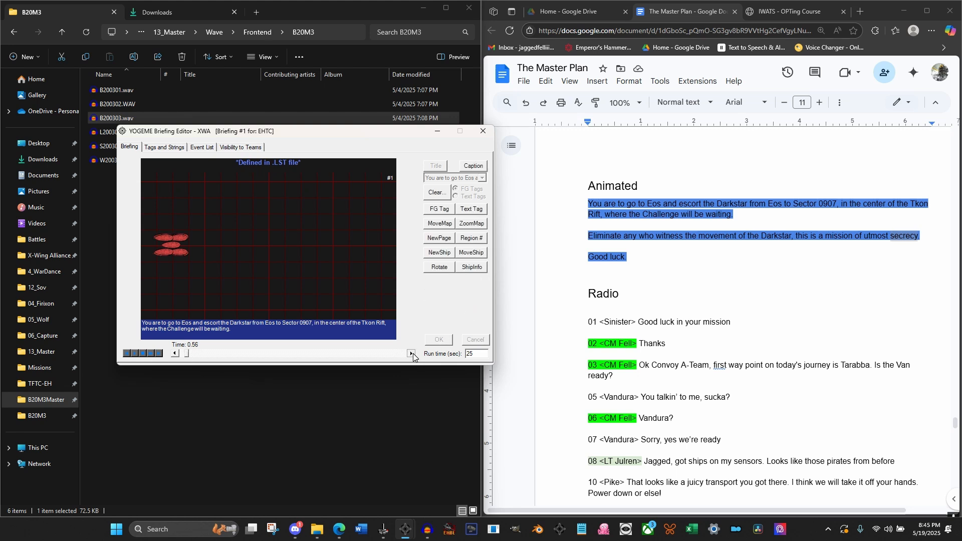
# At 1.00 seconds, place a red Vandura label as Text Tag #1 just above the Medium Transport on the map
pyautogui.click(412, 354)
pyautogui.click(411, 354)
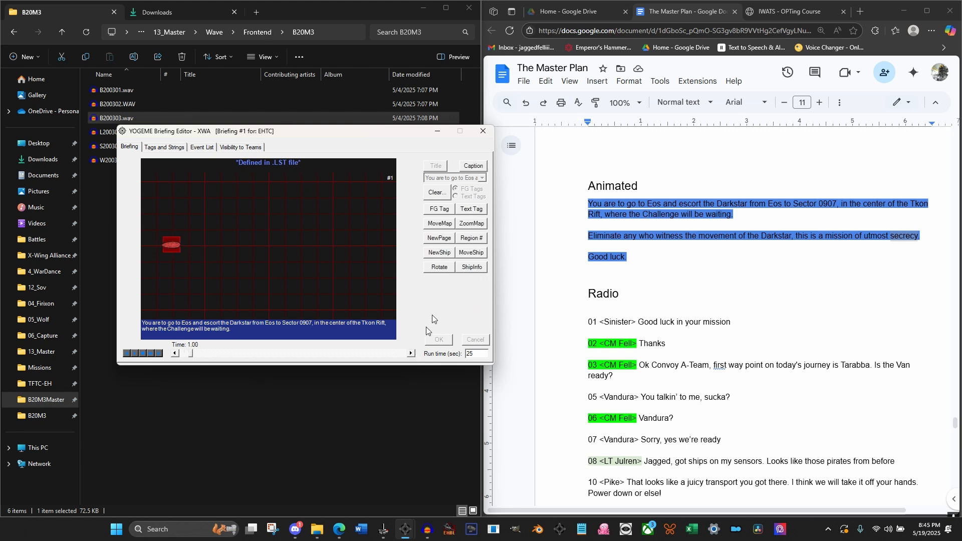
pyautogui.click(467, 210)
pyautogui.click(469, 296)
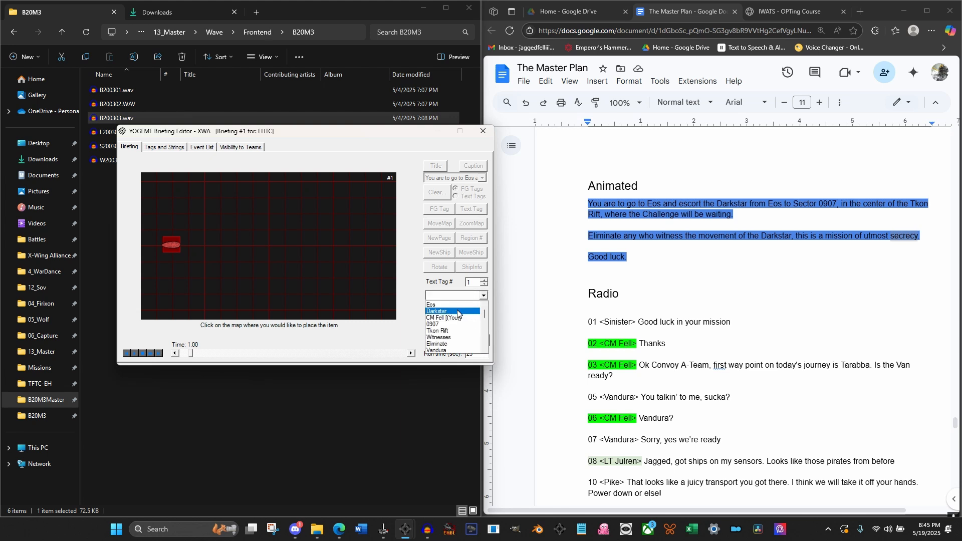
pyautogui.click(437, 350)
pyautogui.click(451, 309)
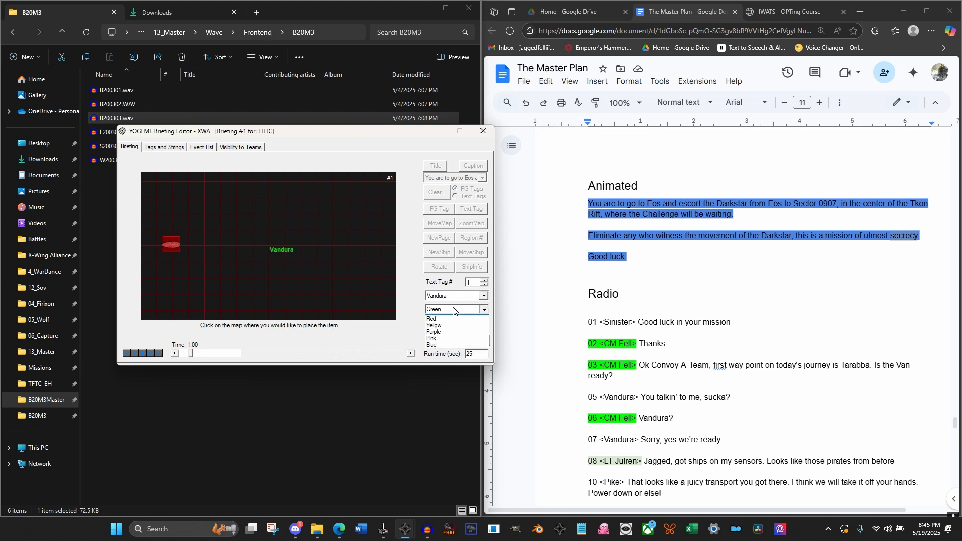
pyautogui.click(440, 326)
pyautogui.click(161, 224)
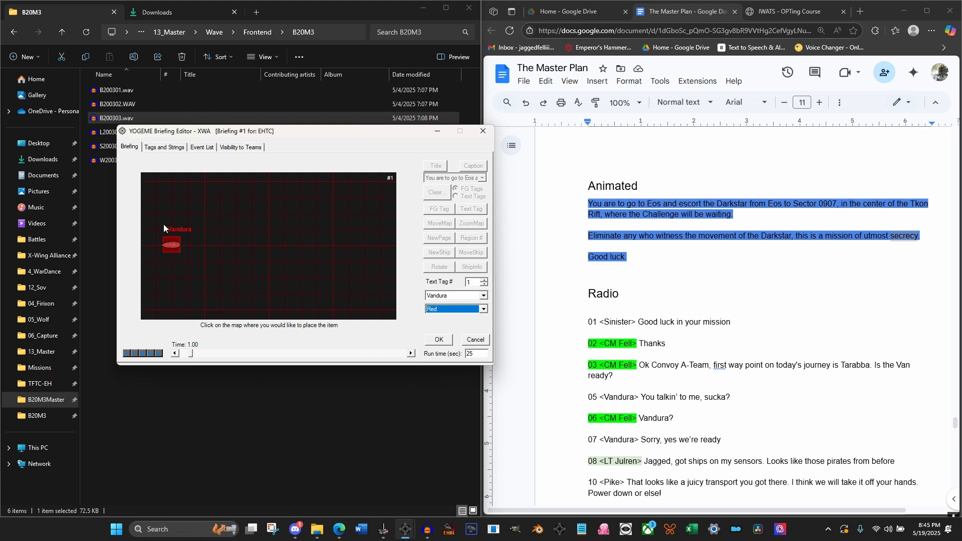
pyautogui.click(440, 339)
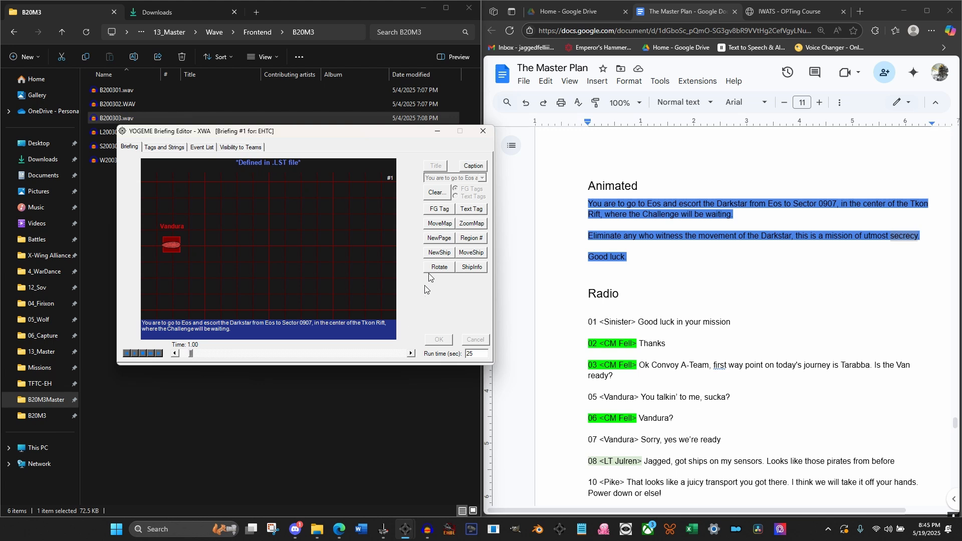
# At 1.00 seconds, place a red Darkstar label as Text Tag #2 just below the Medium Transport
pyautogui.click(473, 209)
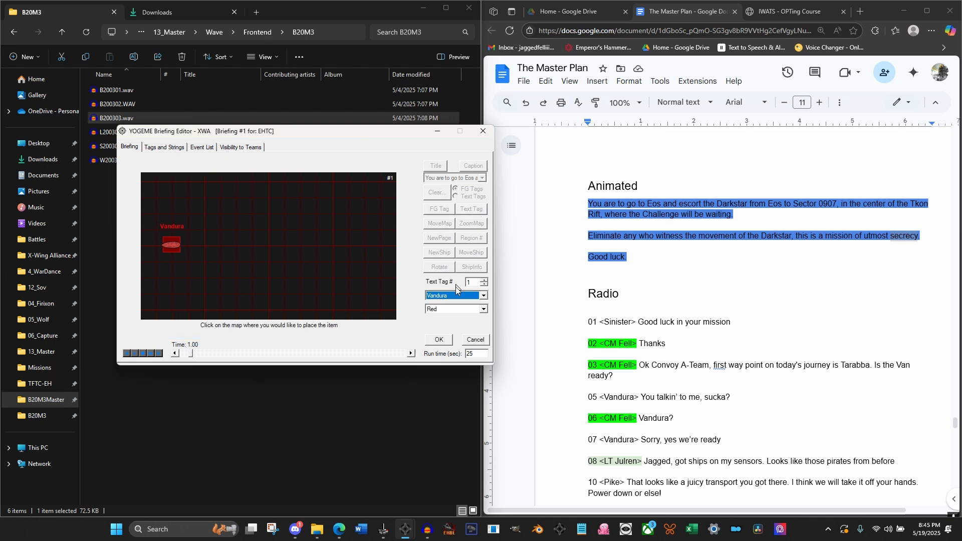
pyautogui.click(484, 279)
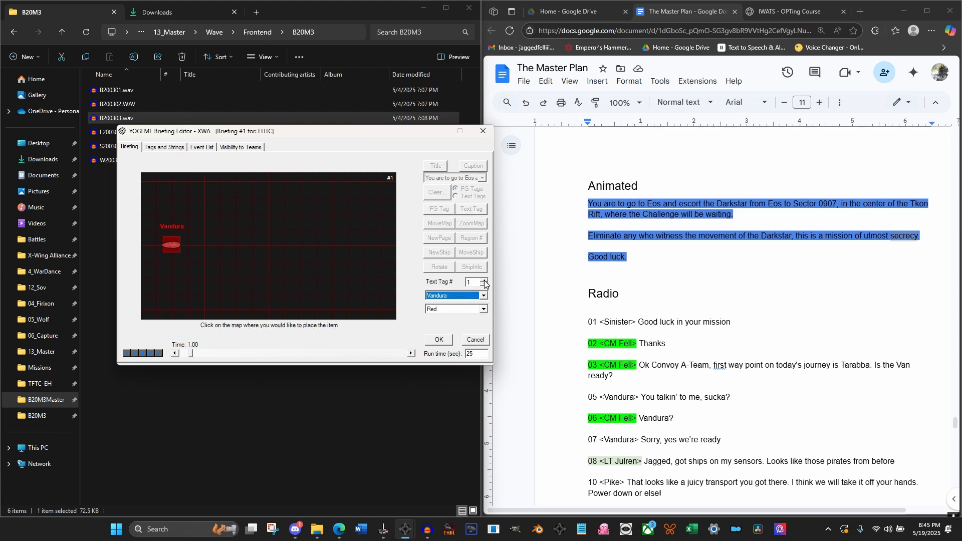
pyautogui.click(461, 297)
pyautogui.scroll(2, 451, 311)
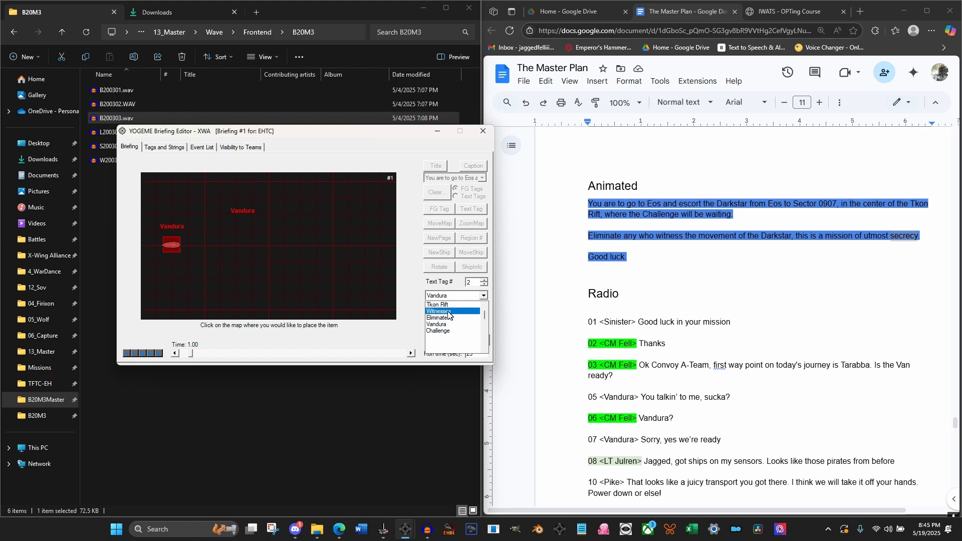
pyautogui.click(446, 305)
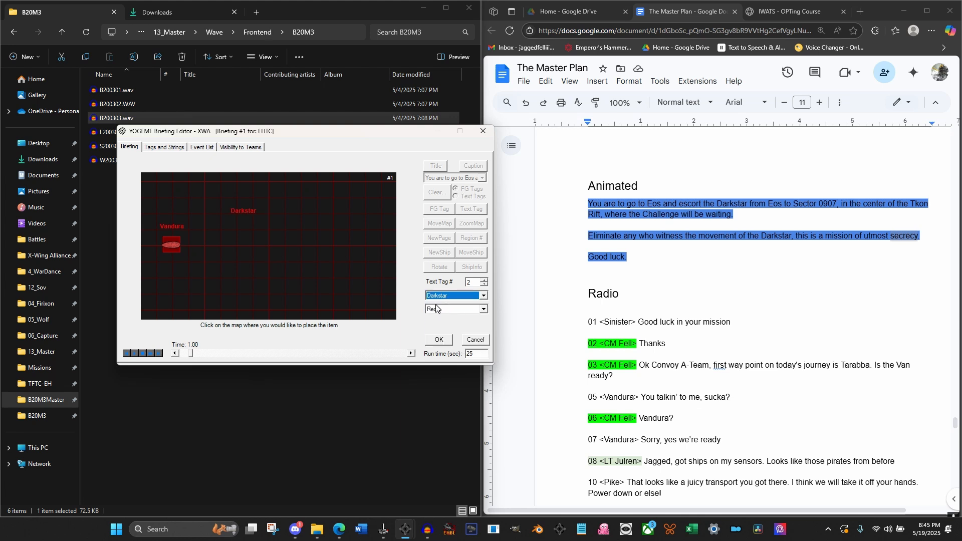
pyautogui.click(155, 260)
pyautogui.click(159, 260)
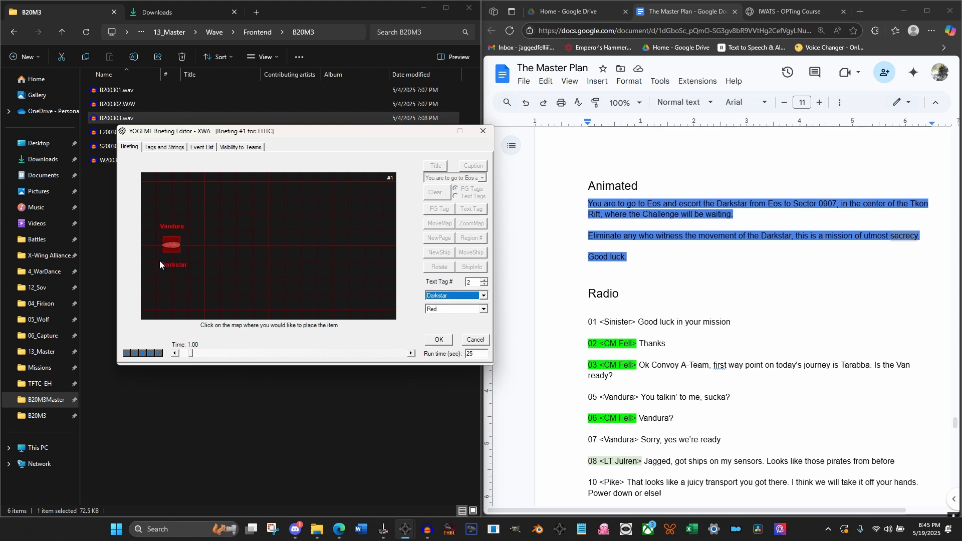
pyautogui.click(446, 341)
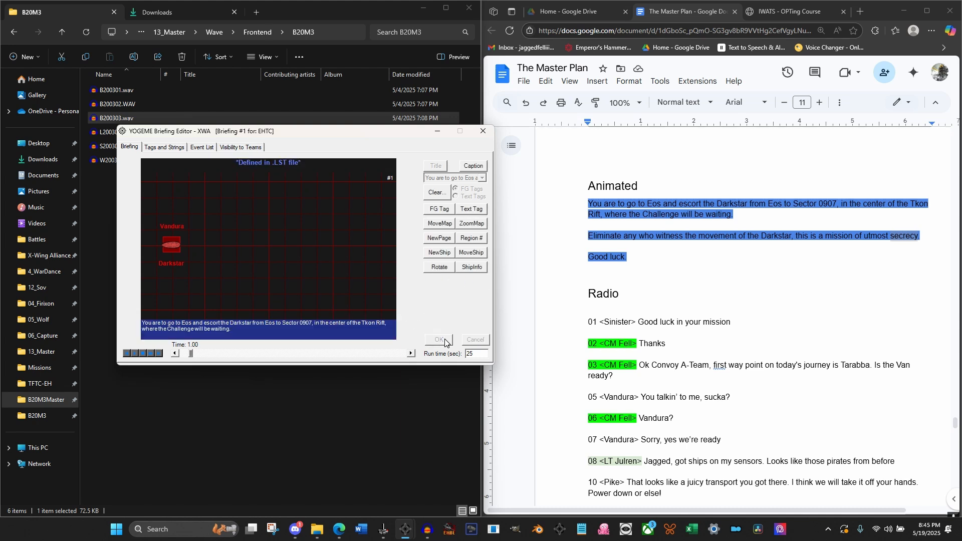
# At 2.00 seconds, place an Imperial TIE Advanced as Icon #1 on the horizontal centre line, ahead of the Medium Transport
pyautogui.click(412, 354)
pyautogui.click(438, 252)
pyautogui.click(453, 281)
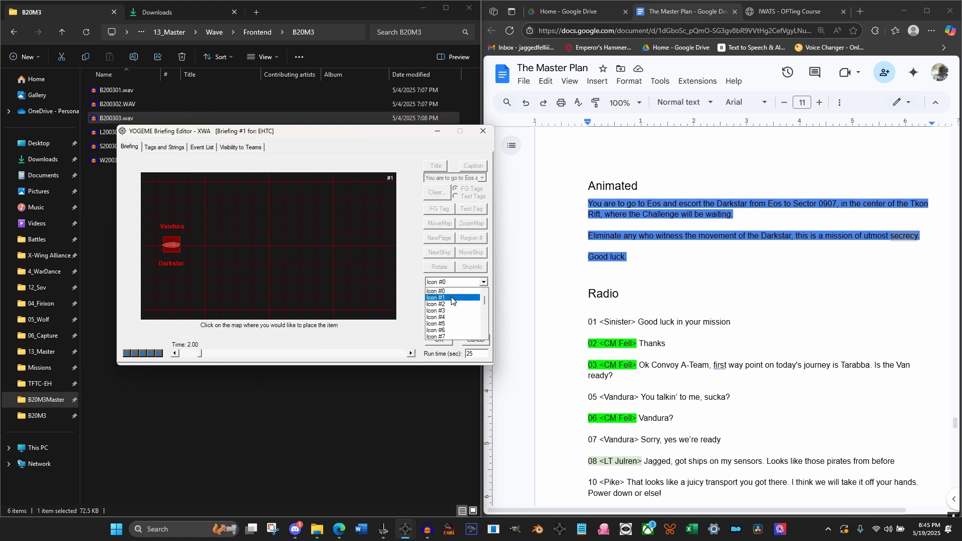
pyautogui.click(451, 300)
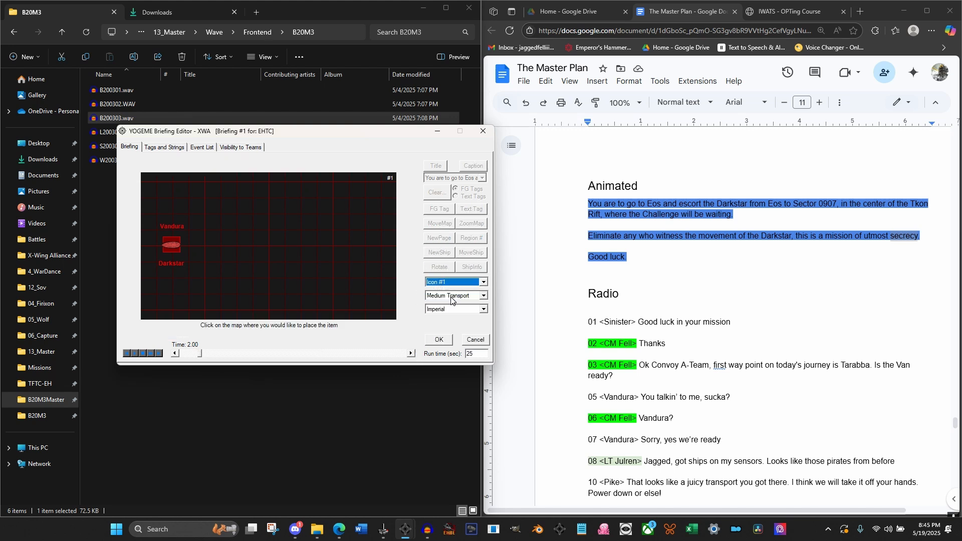
pyautogui.click(450, 296)
pyautogui.scroll(5, 449, 300)
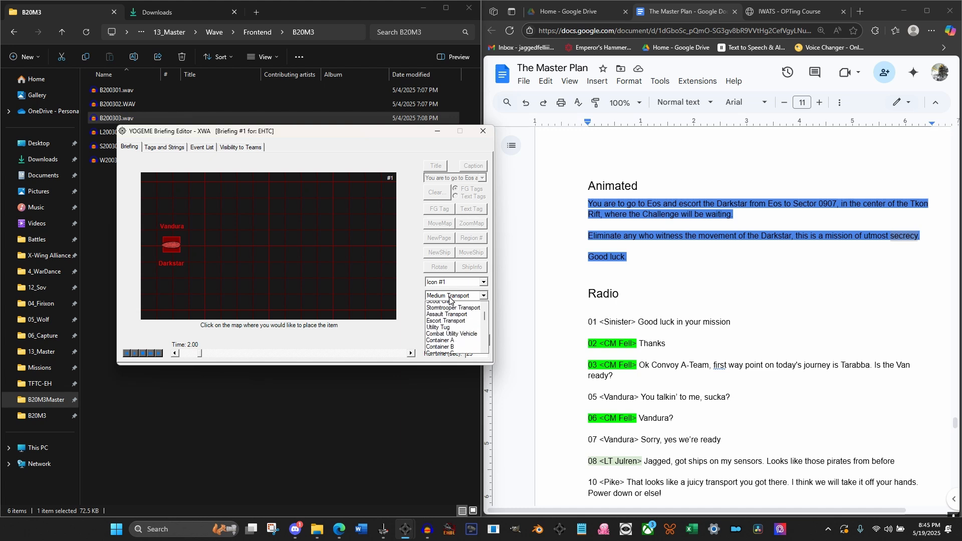
pyautogui.scroll(-2, 449, 321)
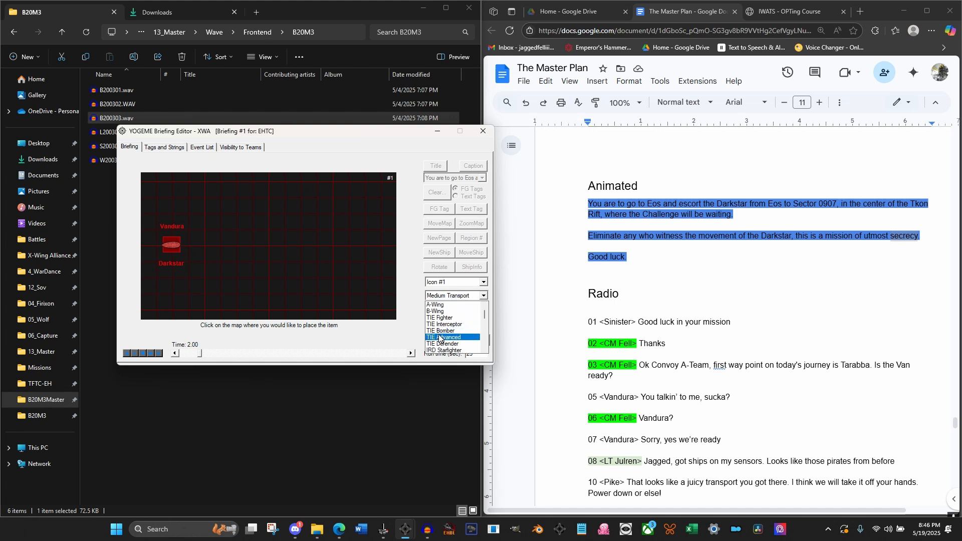
pyautogui.click(442, 320)
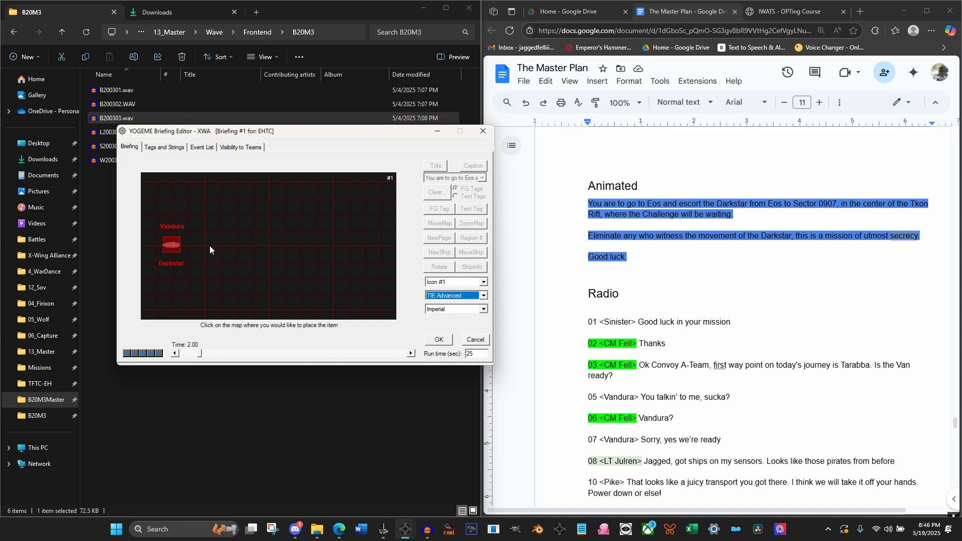
pyautogui.click(235, 245)
pyautogui.click(438, 339)
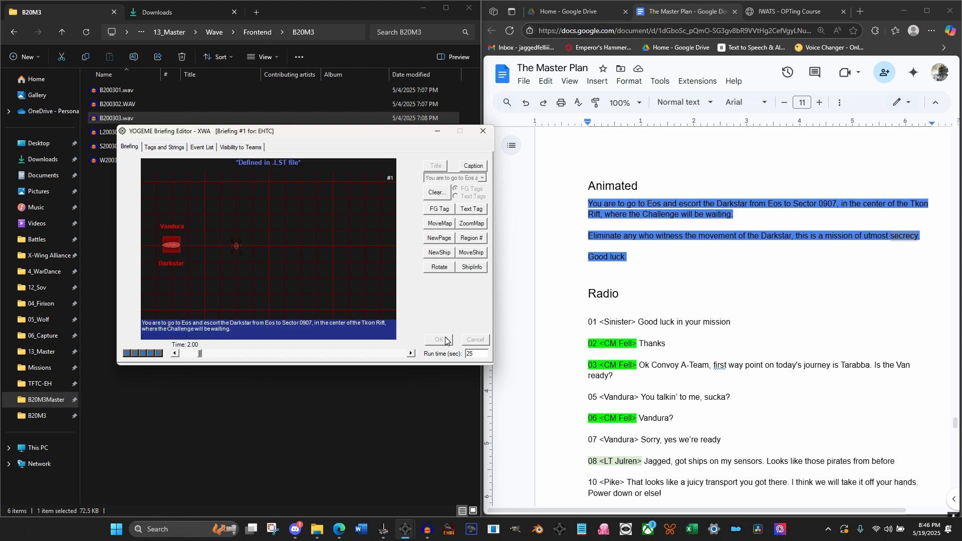
# Rotate Icon #1, the TIE Advanced, Right 90° at 2.00 seconds
pyautogui.click(440, 266)
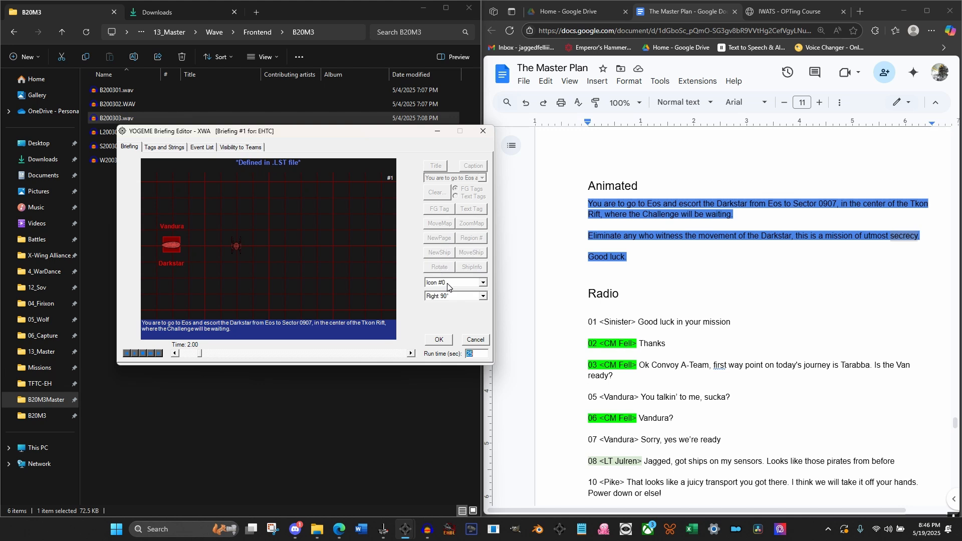
pyautogui.click(451, 283)
pyautogui.click(451, 299)
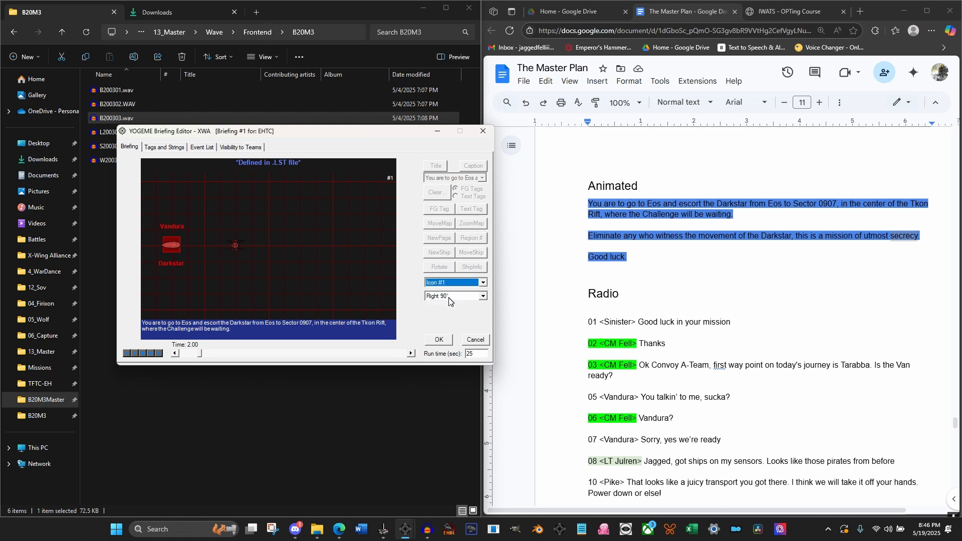
pyautogui.click(443, 340)
# Highlight Icon #1, the TIE Advanced, with FG Tag #2 at 2.00 seconds
pyautogui.click(448, 210)
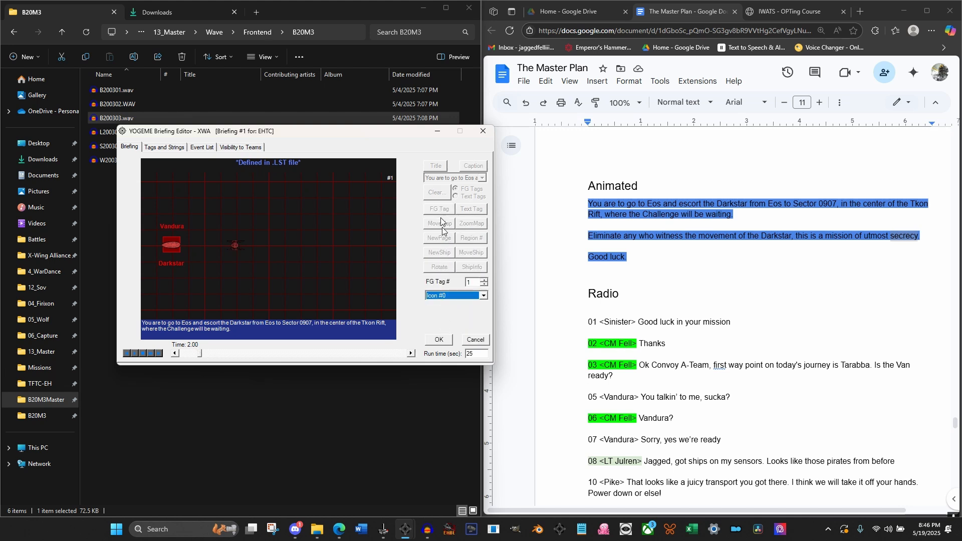
pyautogui.click(483, 279)
pyautogui.click(483, 295)
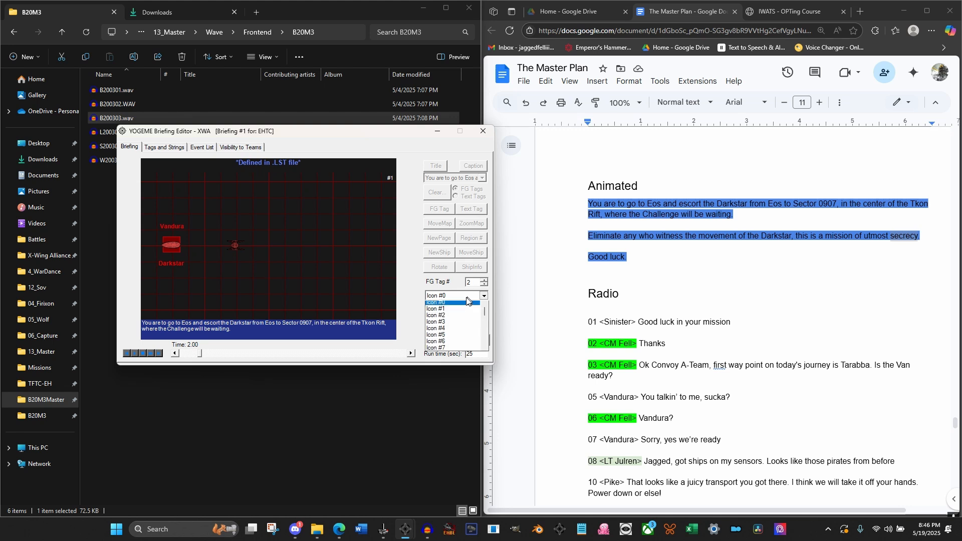
pyautogui.click(457, 315)
pyautogui.click(439, 340)
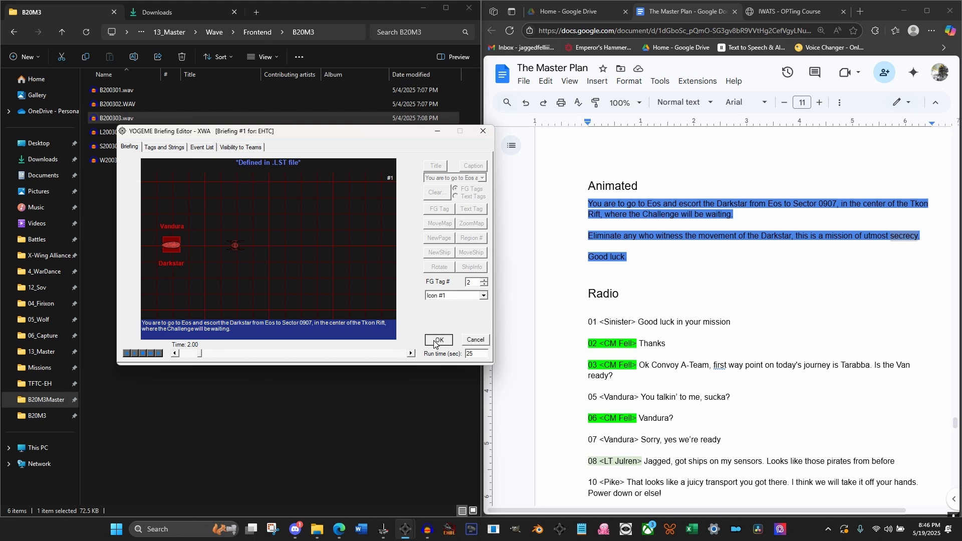
# At 2.52 seconds, place the player's red pilot label, marked (You), as Text Tag #3 just above the TIE Advanced
pyautogui.click(410, 353)
pyautogui.click(410, 353)
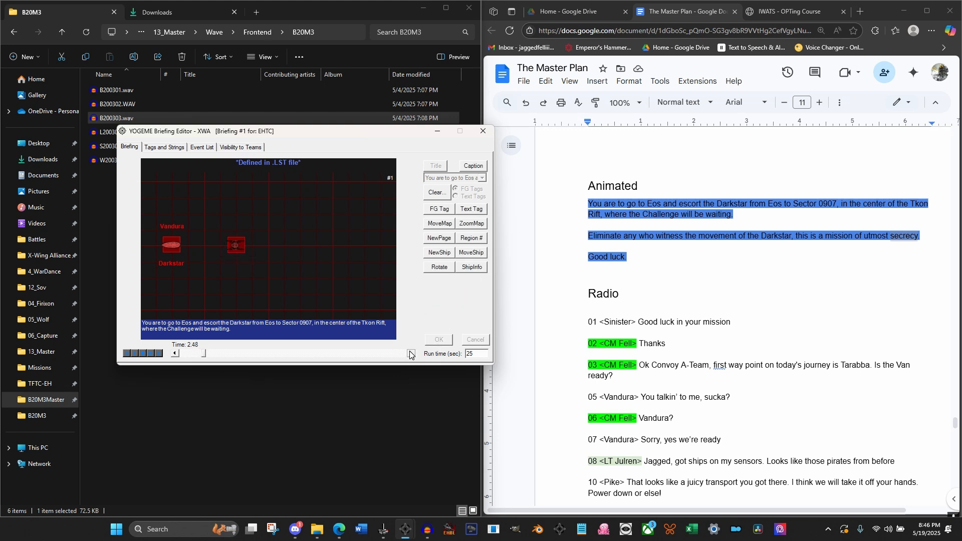
pyautogui.click(410, 353)
pyautogui.click(469, 209)
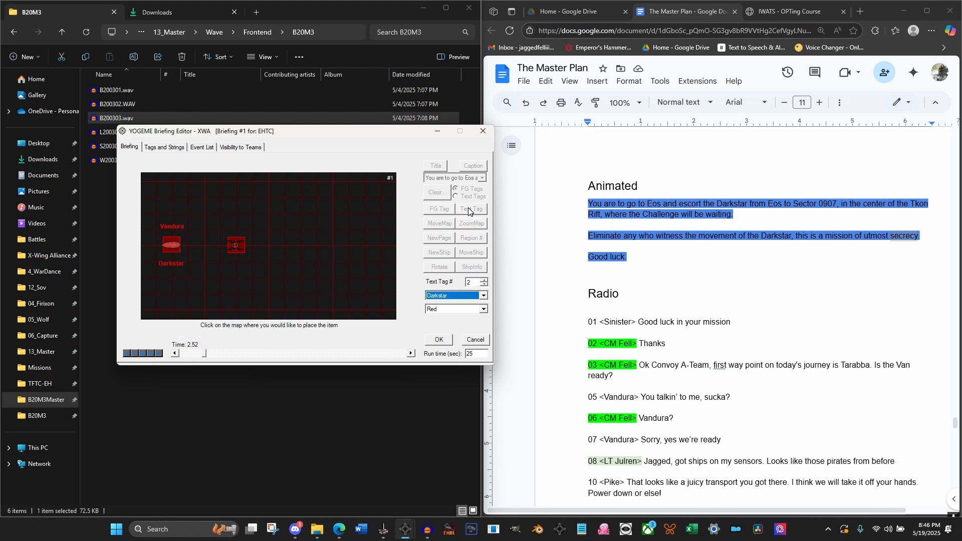
pyautogui.click(484, 279)
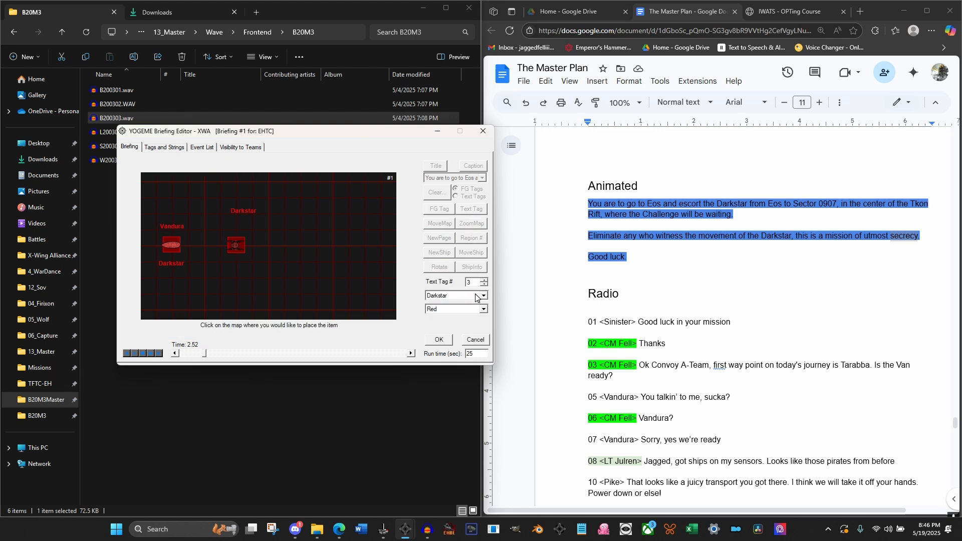
pyautogui.click(475, 295)
pyautogui.click(444, 311)
pyautogui.click(215, 223)
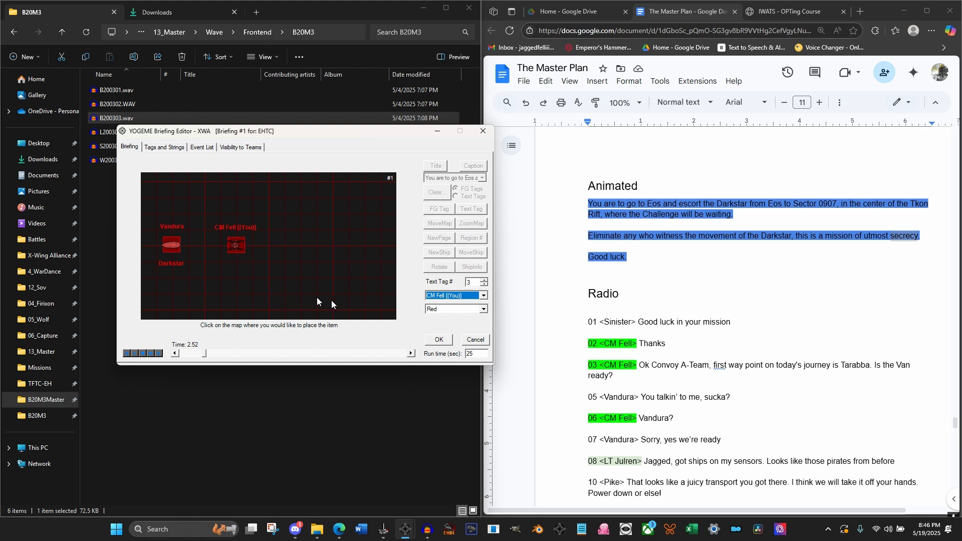
pyautogui.click(438, 341)
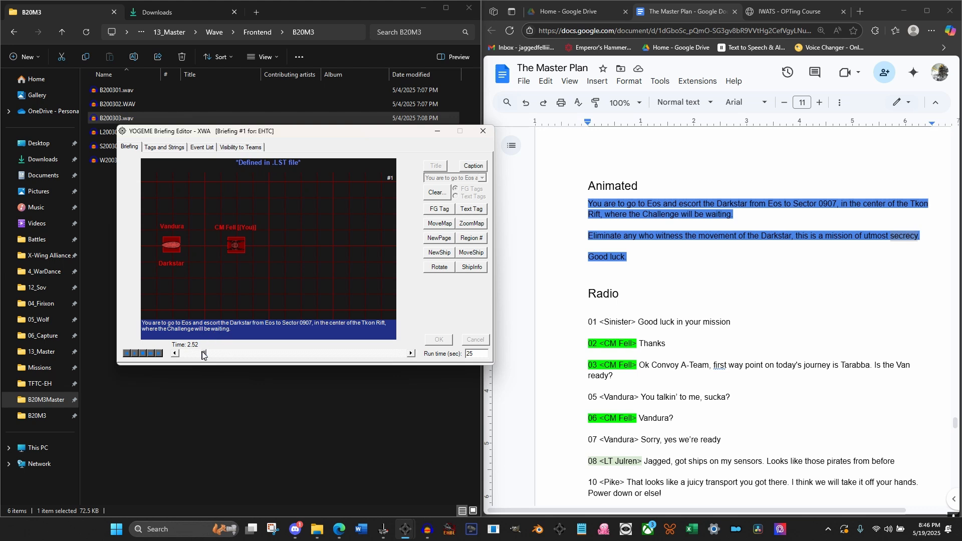
# Add map text tags for the wingmen in The Master Plan's pilot list, below the Challenge tag
pyautogui.moveTo(204, 354)
pyautogui.mouseDown()
pyautogui.moveTo(221, 353)
pyautogui.moveTo(201, 356)
pyautogui.moveTo(216, 361)
pyautogui.mouseUp()
pyautogui.click(170, 147)
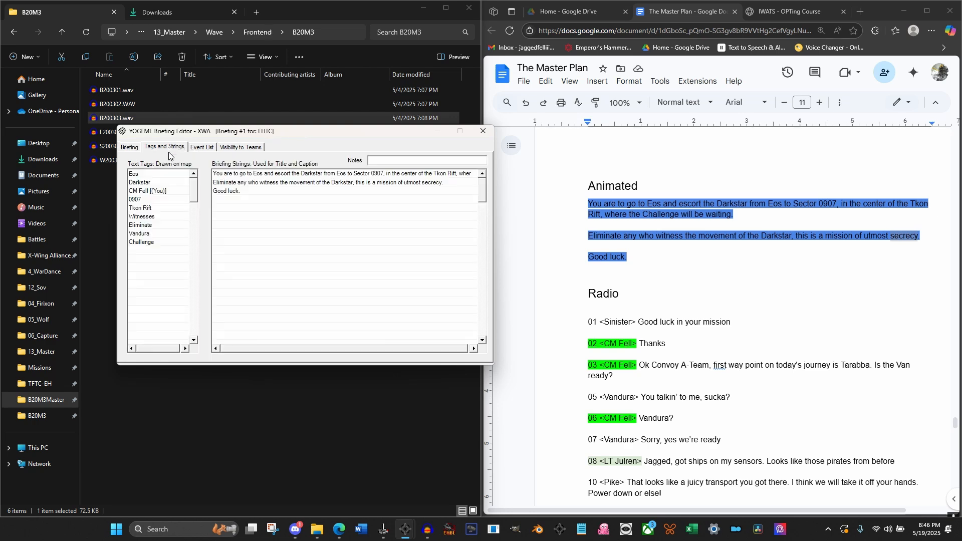
pyautogui.click(146, 248)
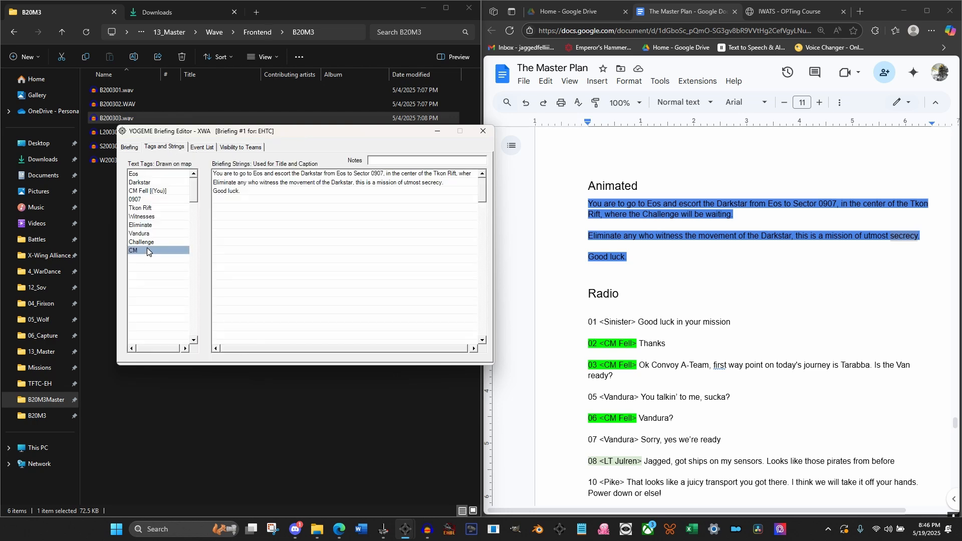
pyautogui.scroll(15, 696, 244)
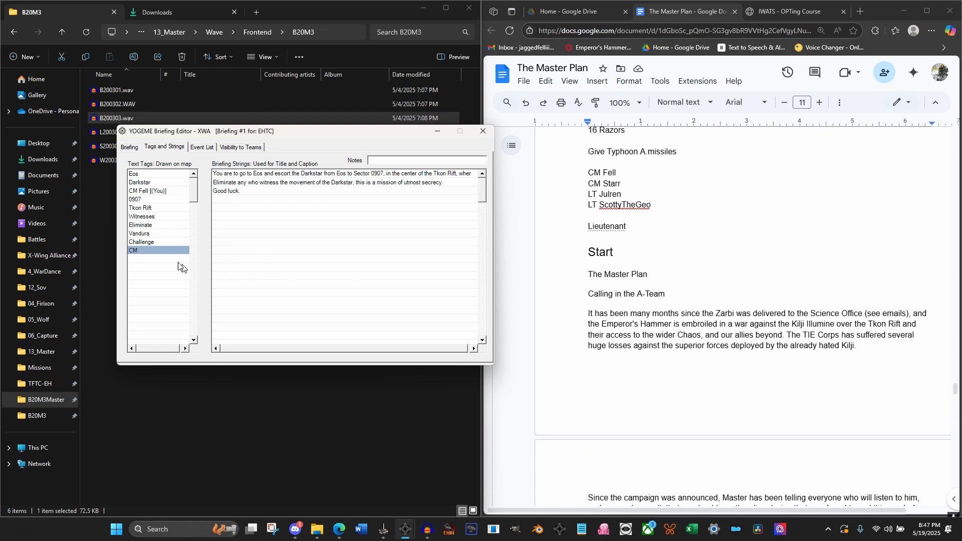
pyautogui.click(159, 251)
pyautogui.press('Return')
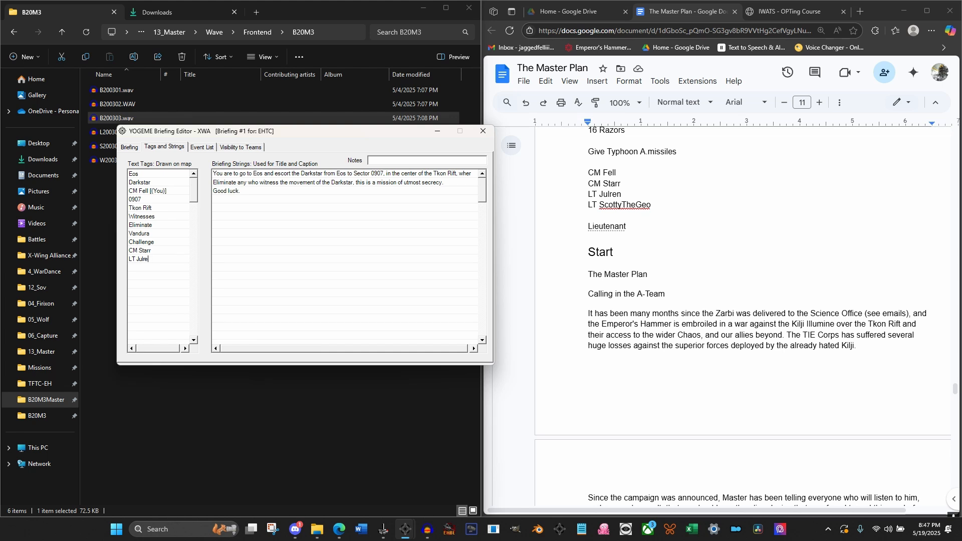
pyautogui.press('Return')
# At 4.00 seconds, place an Imperial TIE Advanced as Icon #2 on the map's upper left, above the existing ships
pyautogui.click(133, 147)
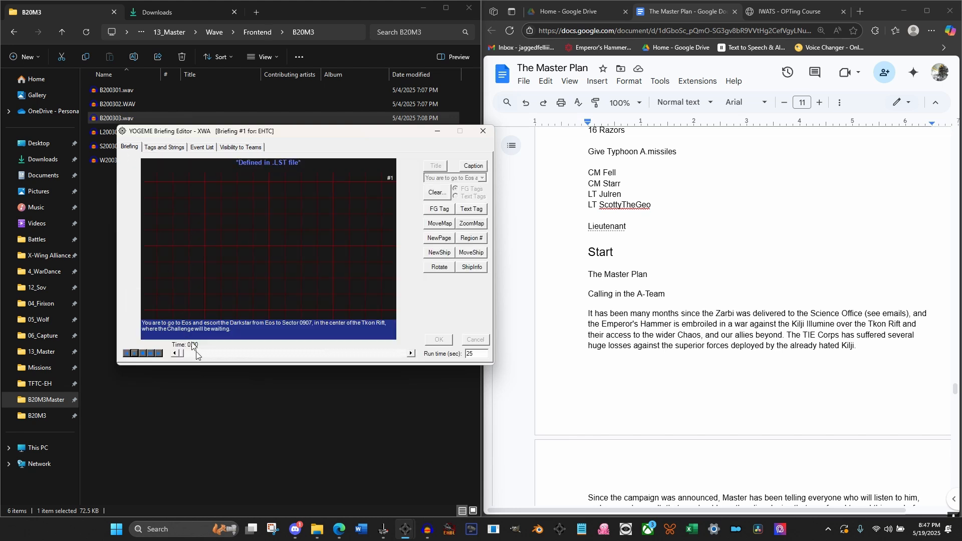
pyautogui.moveTo(183, 353); pyautogui.dragTo(216, 355)
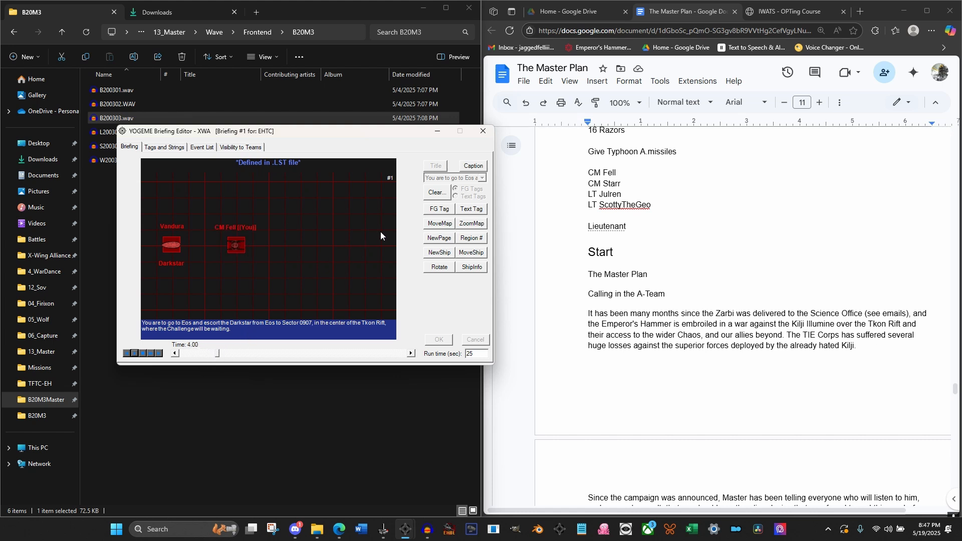
pyautogui.click(436, 253)
pyautogui.click(457, 283)
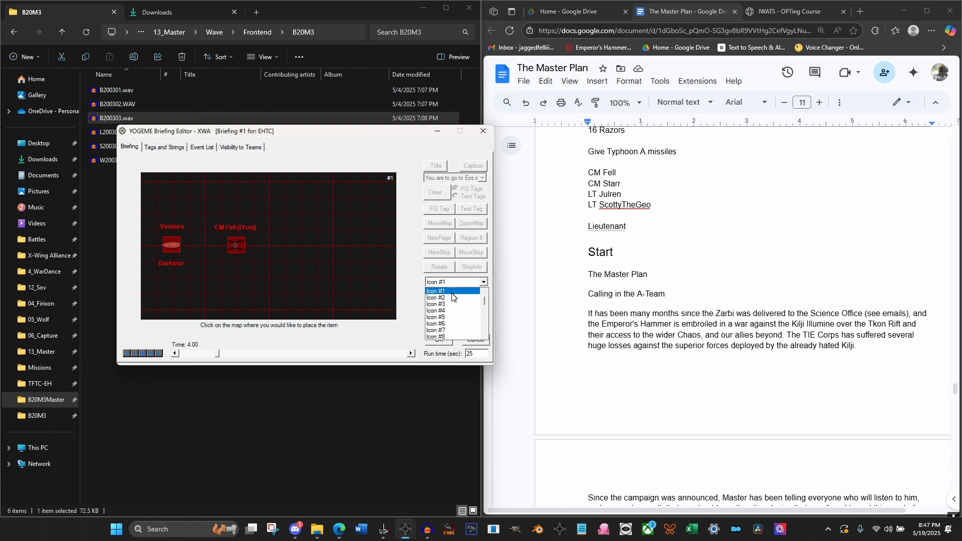
pyautogui.click(451, 299)
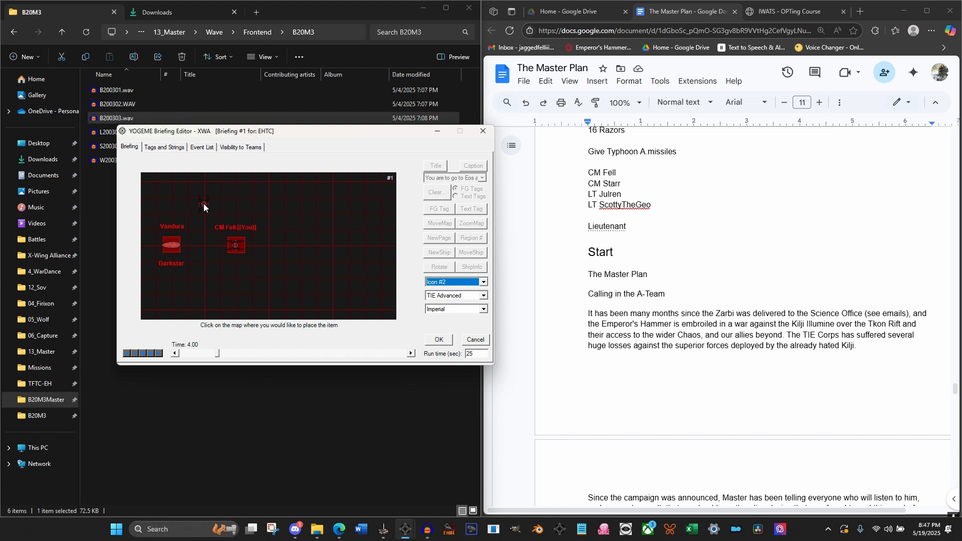
pyautogui.click(203, 203)
pyautogui.click(439, 340)
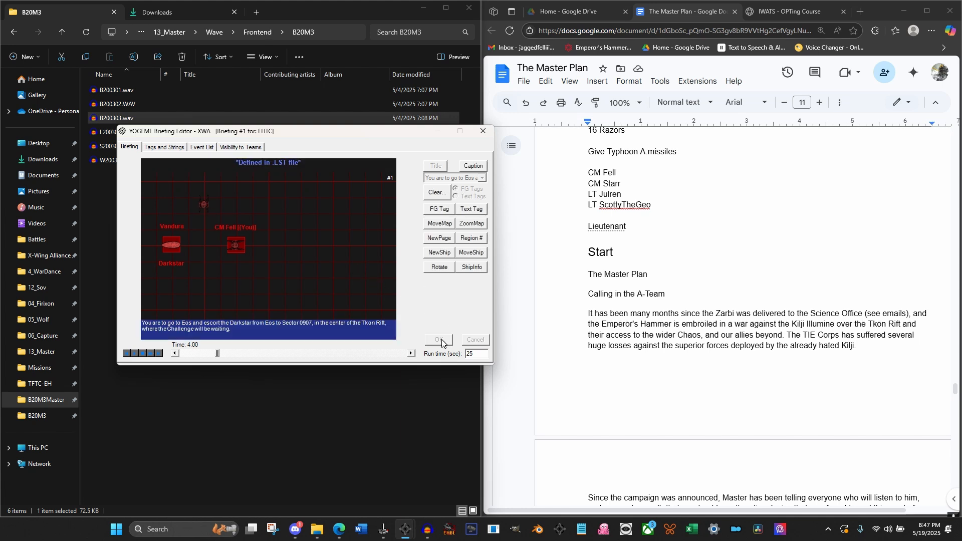
# Rotate Icon #2, the upper TIE Advanced, Right 90° at 4.00 seconds
pyautogui.click(441, 268)
pyautogui.click(456, 283)
pyautogui.click(453, 299)
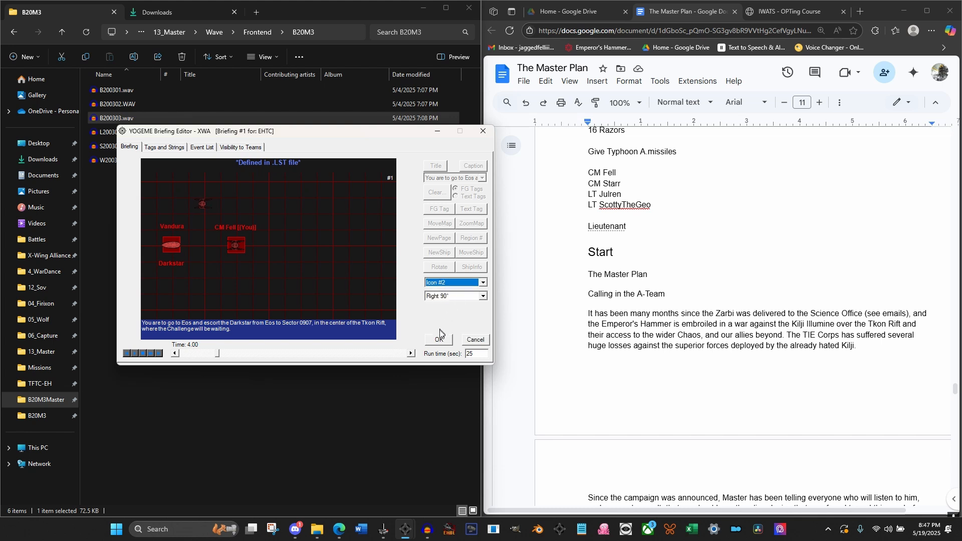
pyautogui.click(439, 340)
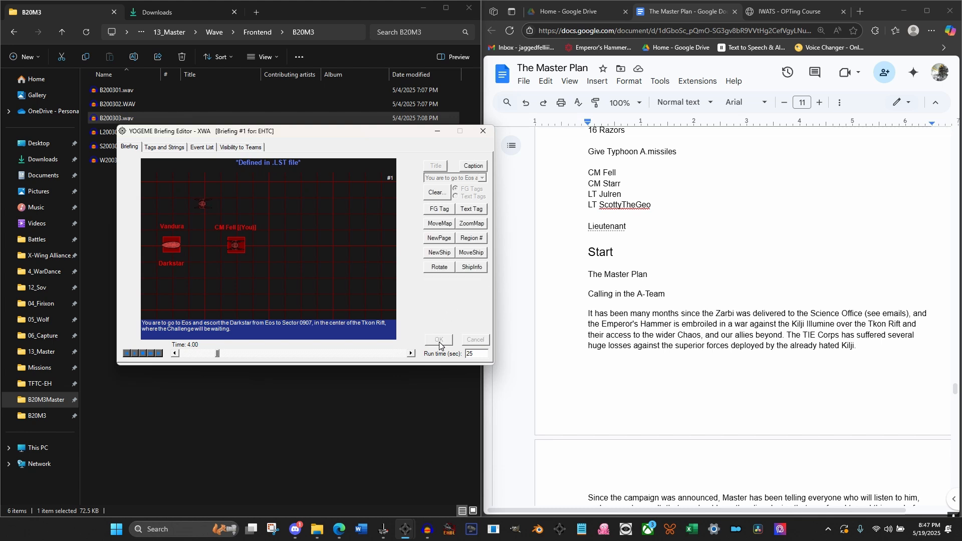
# Highlight Icon #2, the upper TIE Advanced, with FG Tag #3 at 4.00 seconds
pyautogui.click(438, 211)
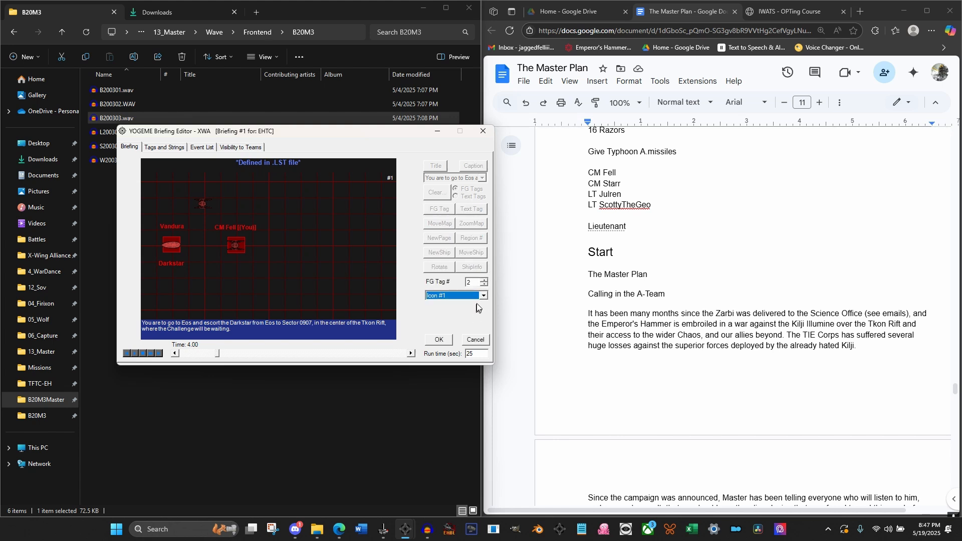
pyautogui.click(484, 285)
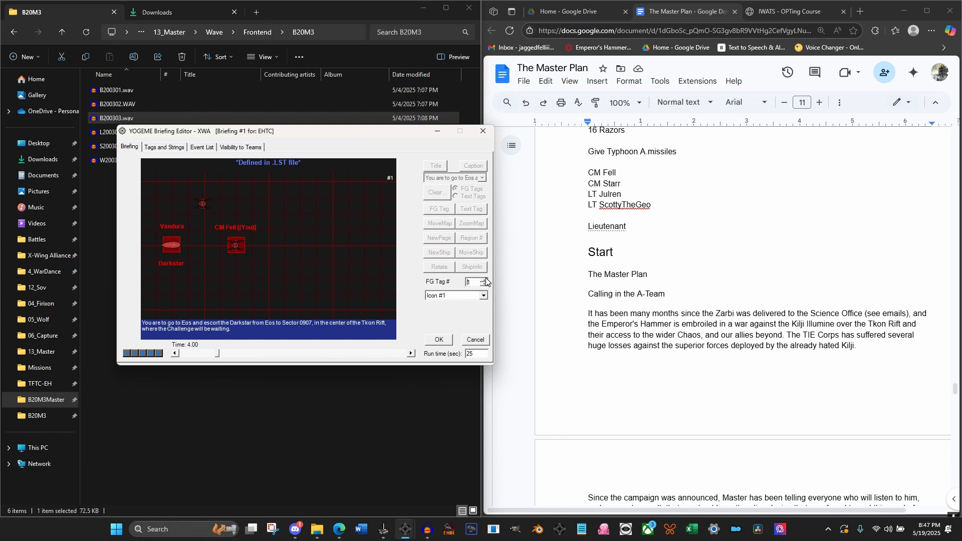
pyautogui.click(478, 295)
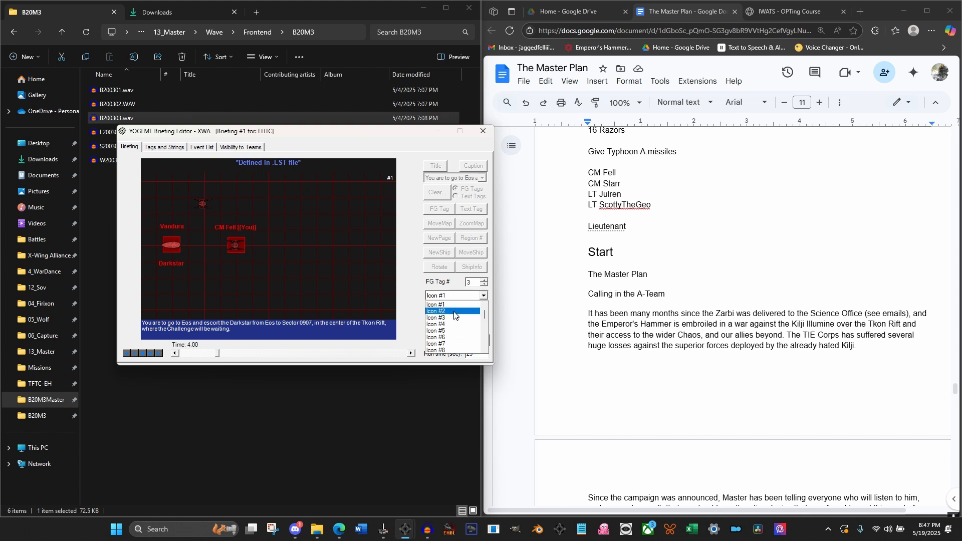
pyautogui.click(454, 317)
pyautogui.click(443, 341)
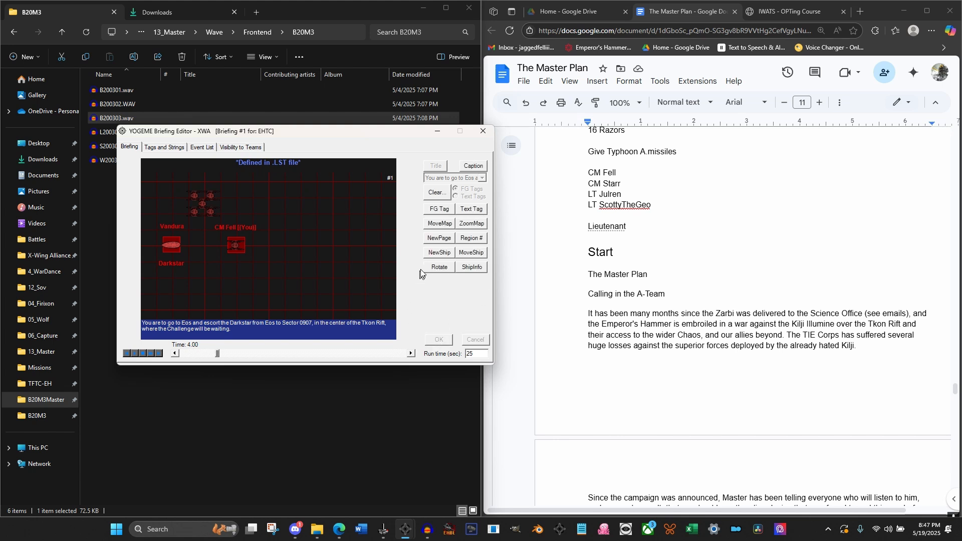
# At 4.00 seconds, place an Imperial TIE Advanced as Icon #3 below the convoy, mirroring the upper TIE Advanced
pyautogui.click(440, 256)
pyautogui.click(447, 282)
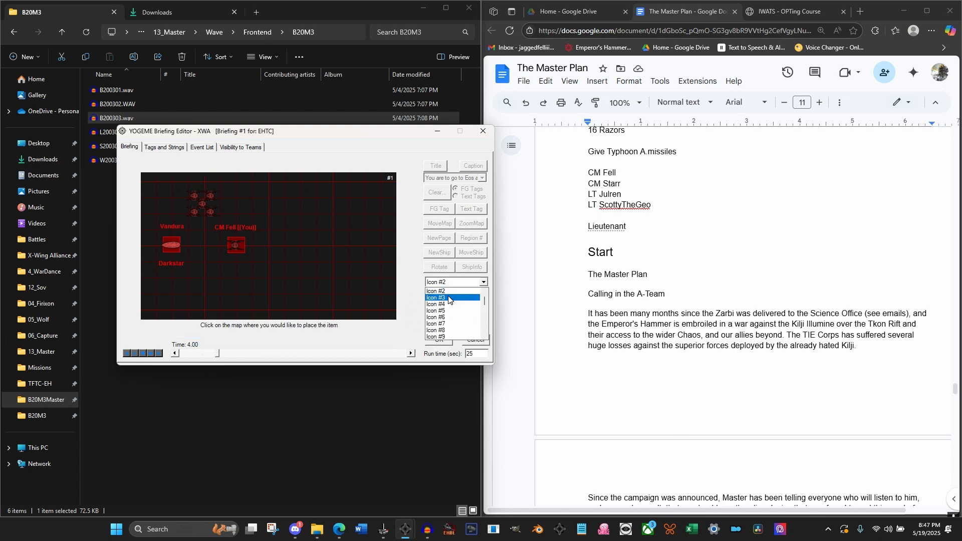
pyautogui.click(450, 301)
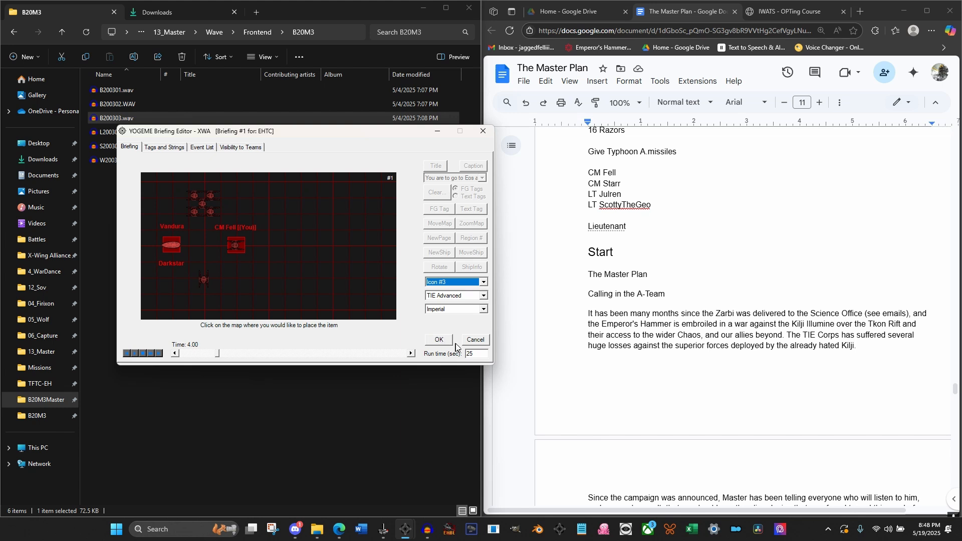
pyautogui.click(439, 340)
# Rotate Icon #3, the TIE Advanced below the convoy, Right 90° at 4.00 seconds
pyautogui.click(439, 266)
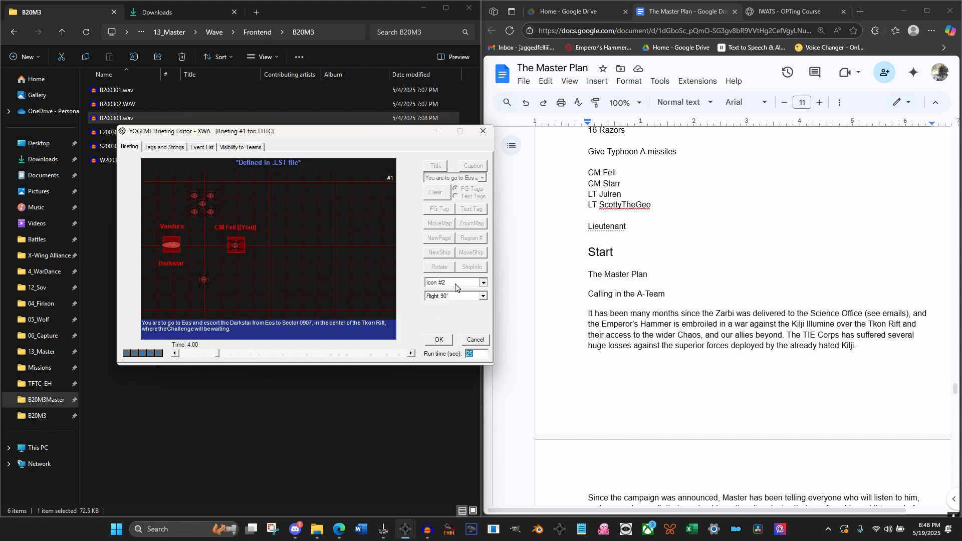
pyautogui.click(482, 283)
pyautogui.click(440, 329)
pyautogui.click(439, 340)
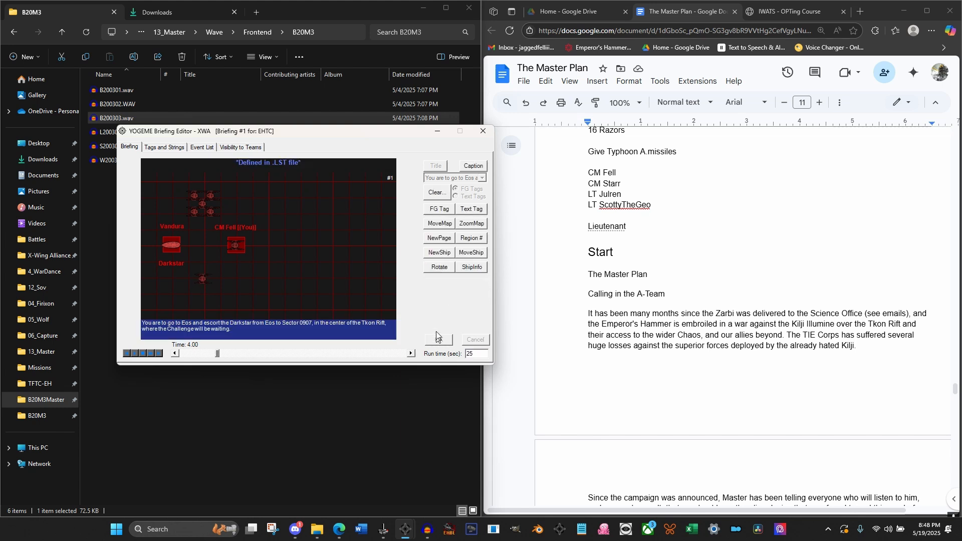
# Highlight Icon #3 with FG Tag #4 at 4.00 seconds
pyautogui.click(440, 209)
pyautogui.click(484, 280)
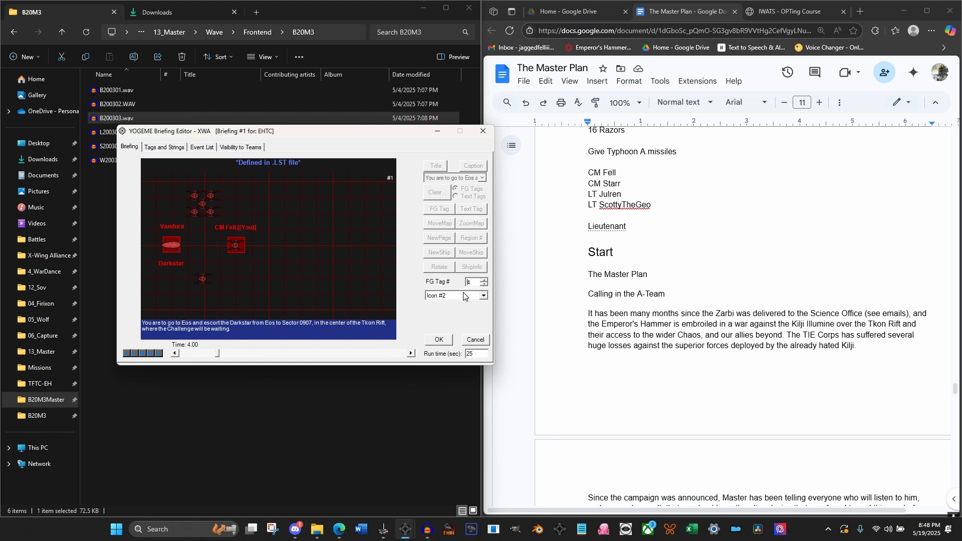
pyautogui.click(463, 296)
pyautogui.click(450, 312)
pyautogui.click(427, 341)
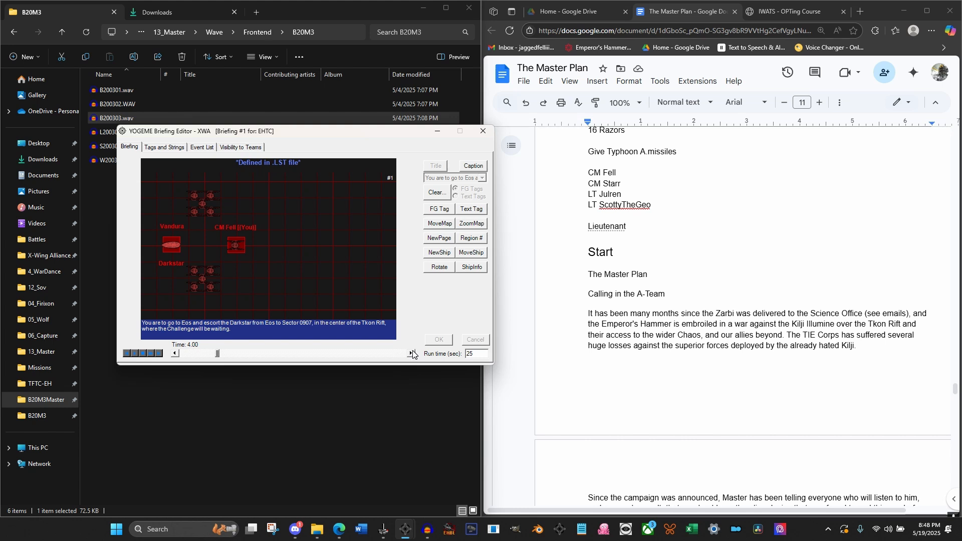
# At 4.00 seconds, place an Imperial TIE Advanced as Icon #4 in the map's lower-left corner, below the Darkstar label
pyautogui.click(439, 253)
pyautogui.click(454, 283)
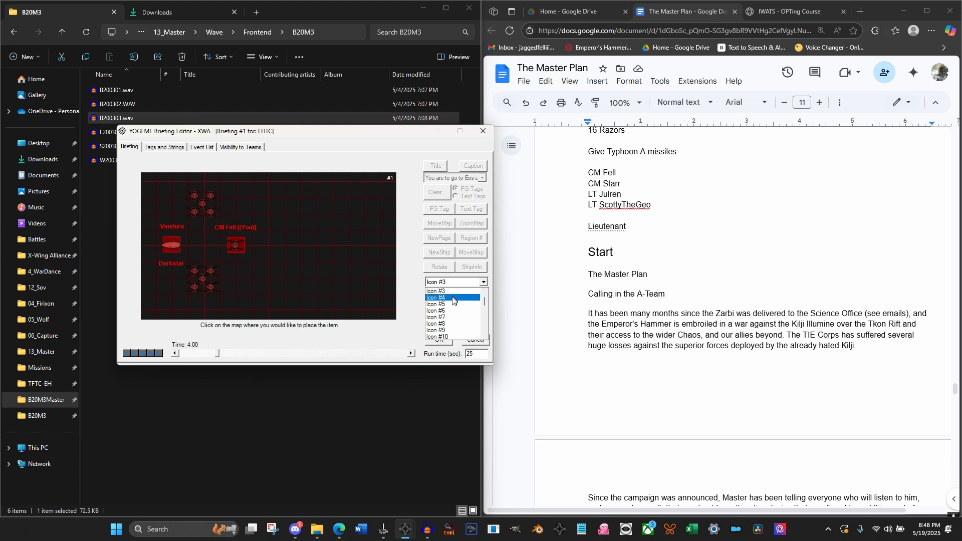
pyautogui.click(451, 302)
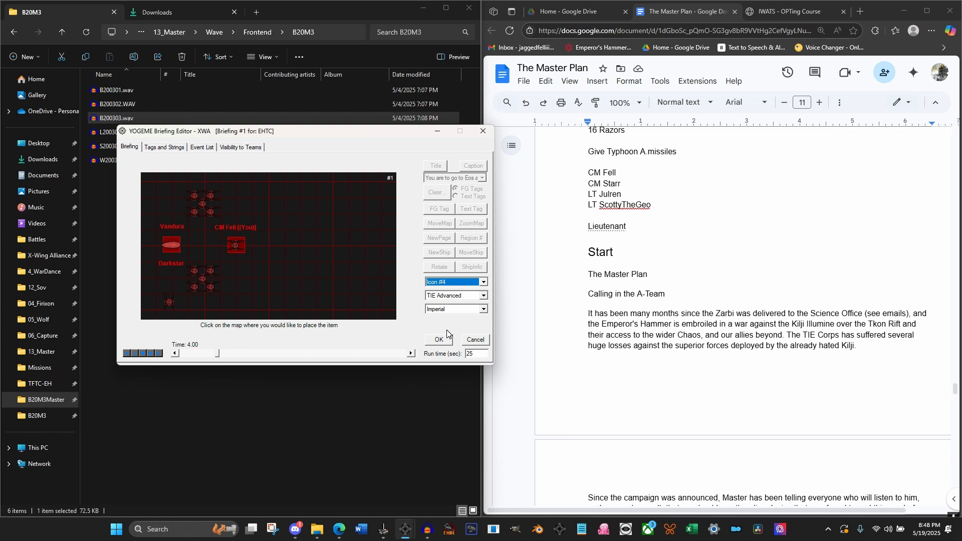
pyautogui.click(439, 340)
# Rotate Icon #4, the lower-left TIE Advanced, Right 90° at 4.00 seconds
pyautogui.click(439, 269)
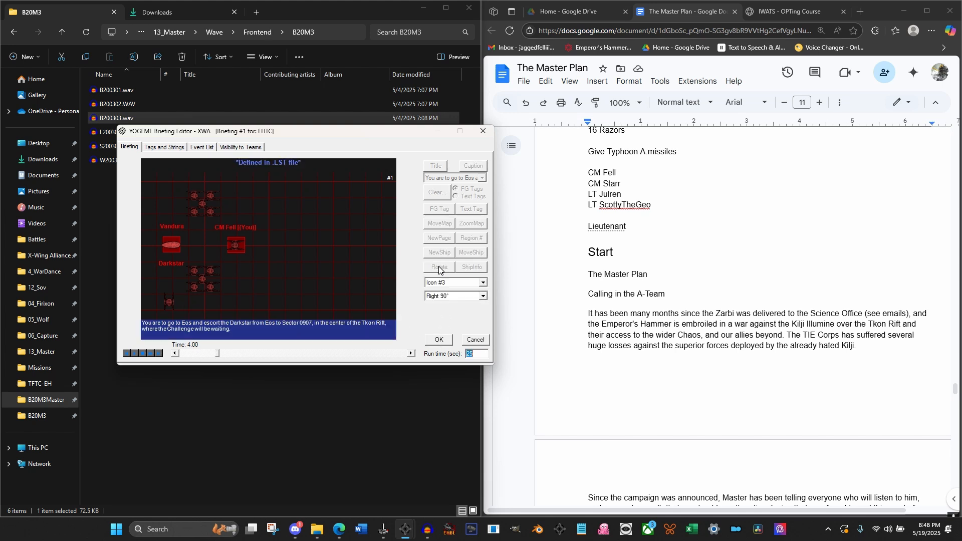
pyautogui.click(445, 282)
pyautogui.click(446, 295)
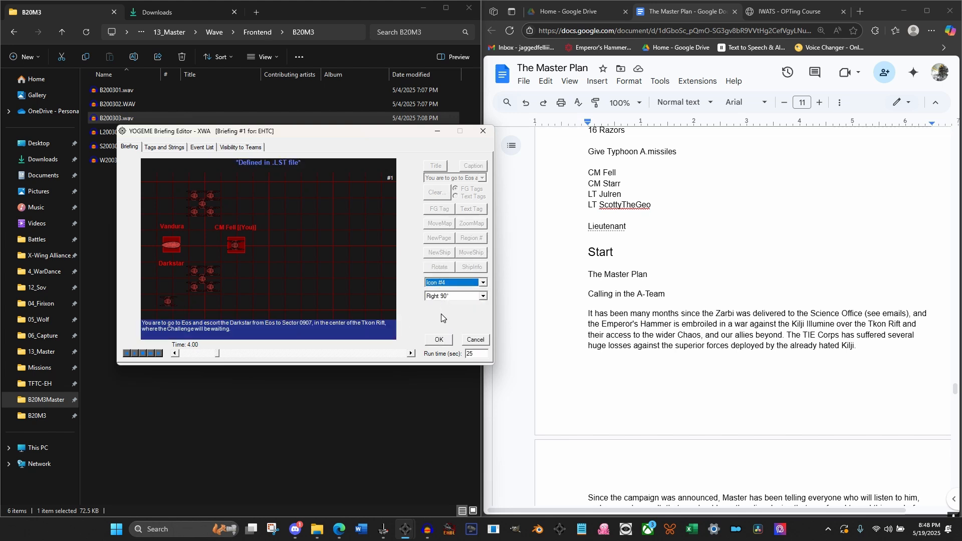
pyautogui.click(439, 341)
# Highlight Icon #4 with FG Tag #5 at 4.00 seconds
pyautogui.click(439, 209)
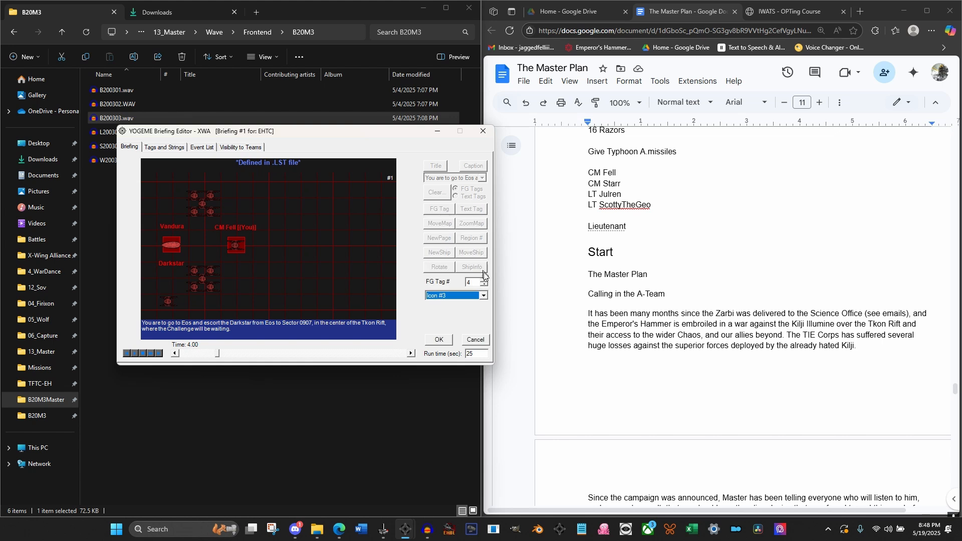
pyautogui.click(484, 279)
pyautogui.click(471, 295)
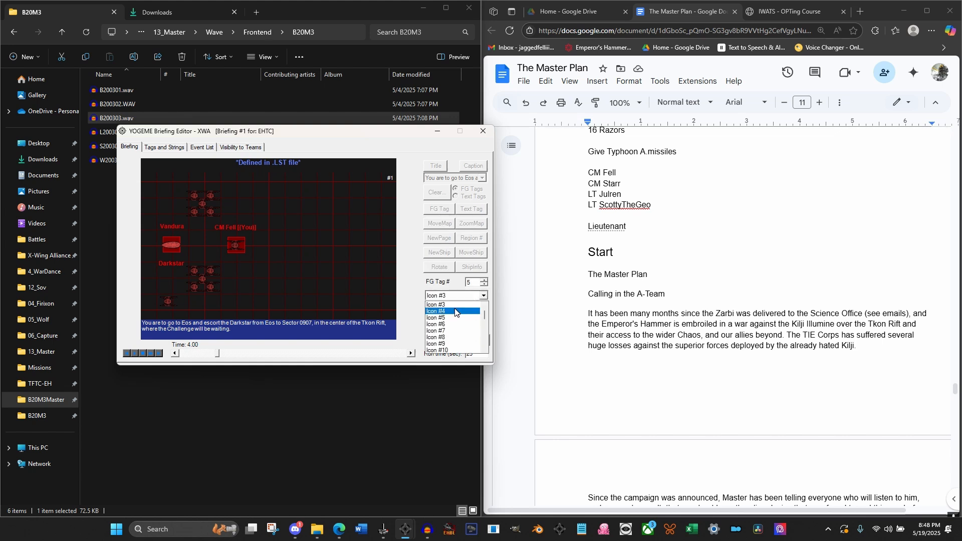
pyautogui.click(455, 311)
pyautogui.click(439, 340)
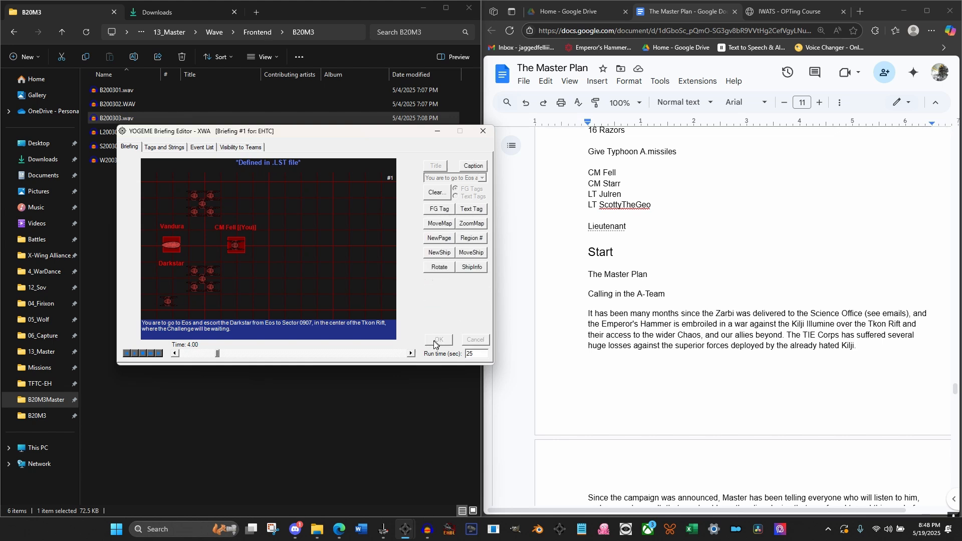
# At 4.52 seconds, place the first wingman's red pilot label as Text Tag #4 just above Icon #2, the upper TIE Advanced
pyautogui.click(411, 354)
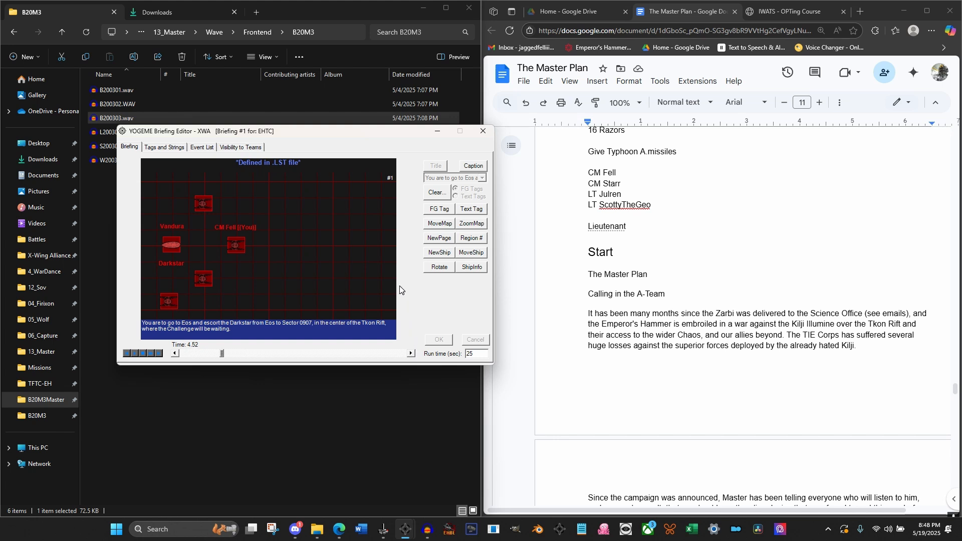
pyautogui.click(471, 209)
pyautogui.click(483, 279)
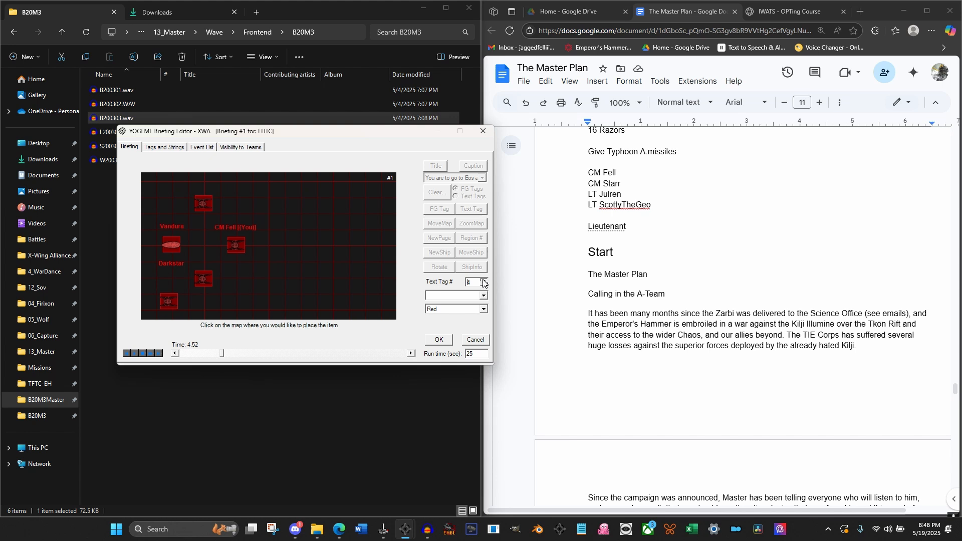
pyautogui.click(456, 297)
pyautogui.scroll(-2, 452, 325)
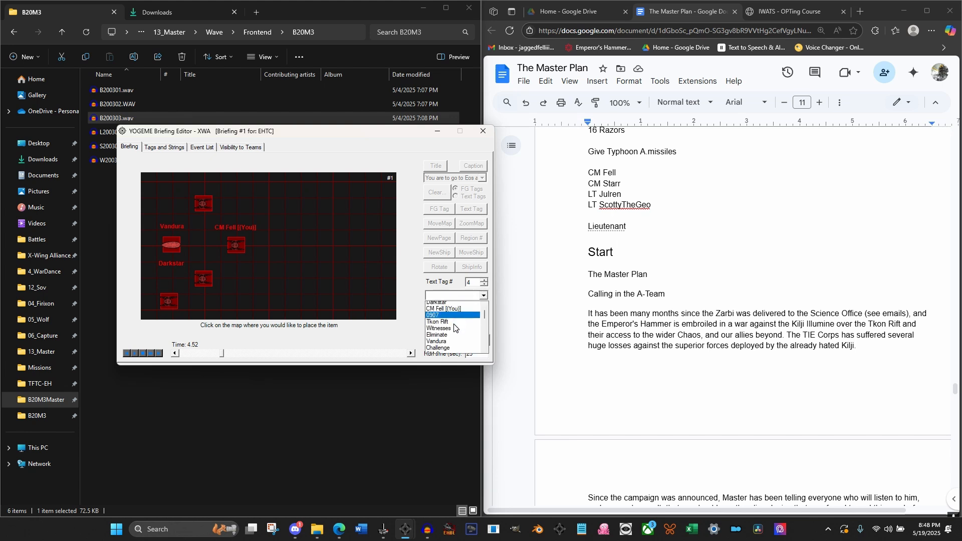
pyautogui.click(451, 325)
pyautogui.click(247, 216)
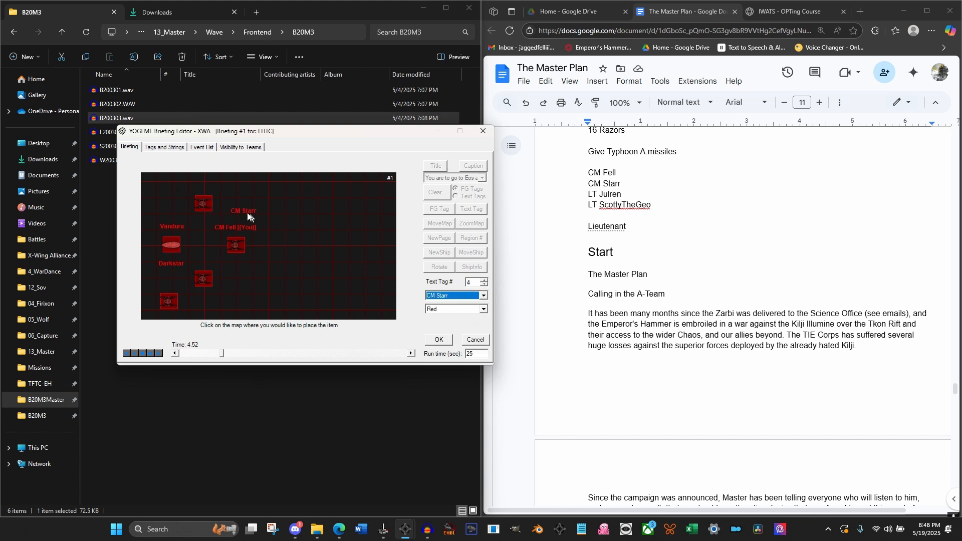
pyautogui.click(220, 199)
pyautogui.click(190, 184)
pyautogui.click(438, 340)
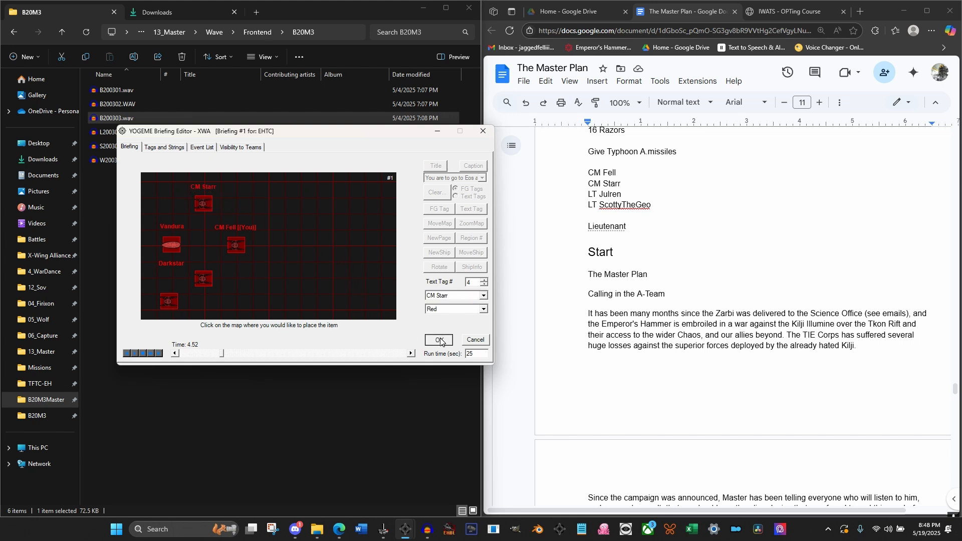
# At 4.52 seconds, place the second wingman's red pilot label as Text Tag #5 just above Icon #3
pyautogui.click(462, 212)
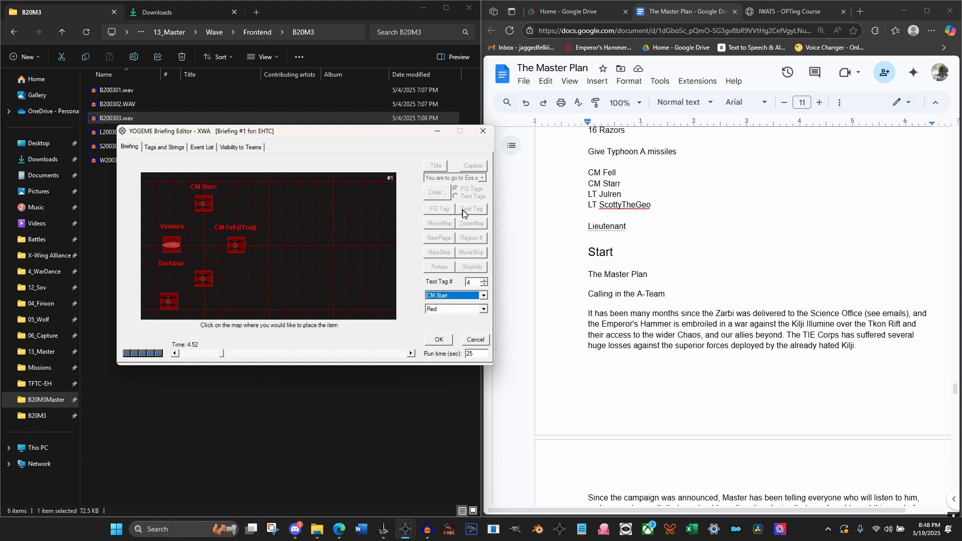
pyautogui.click(481, 280)
pyautogui.click(483, 296)
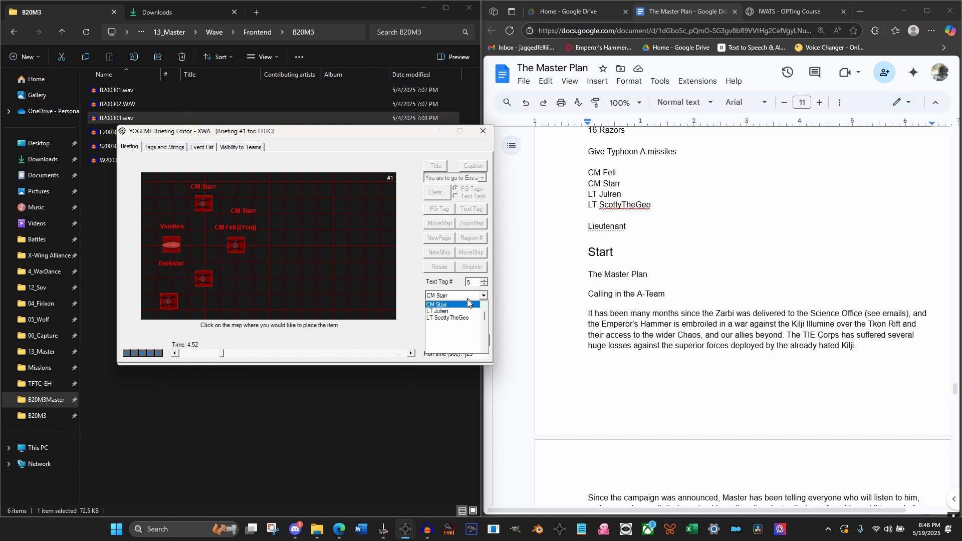
pyautogui.click(458, 312)
pyautogui.click(194, 258)
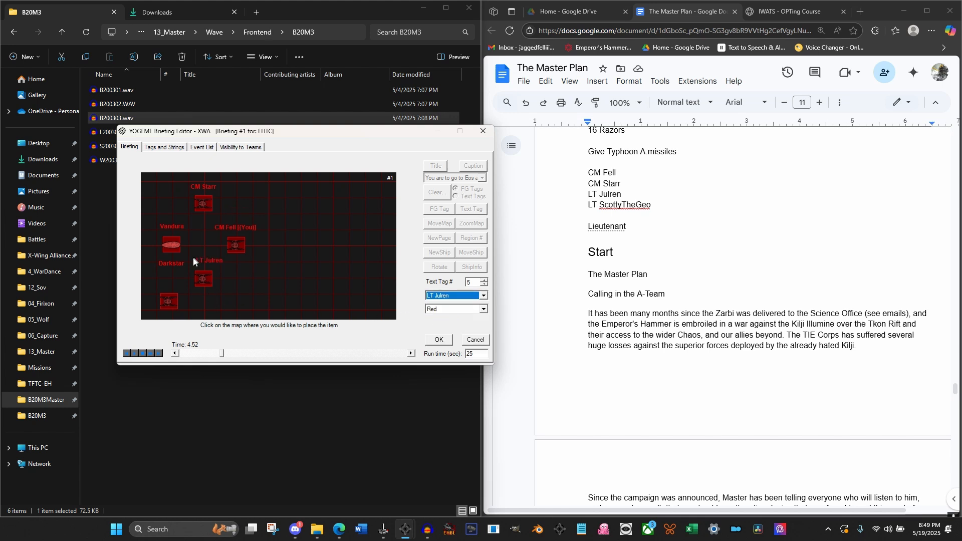
pyautogui.click(438, 339)
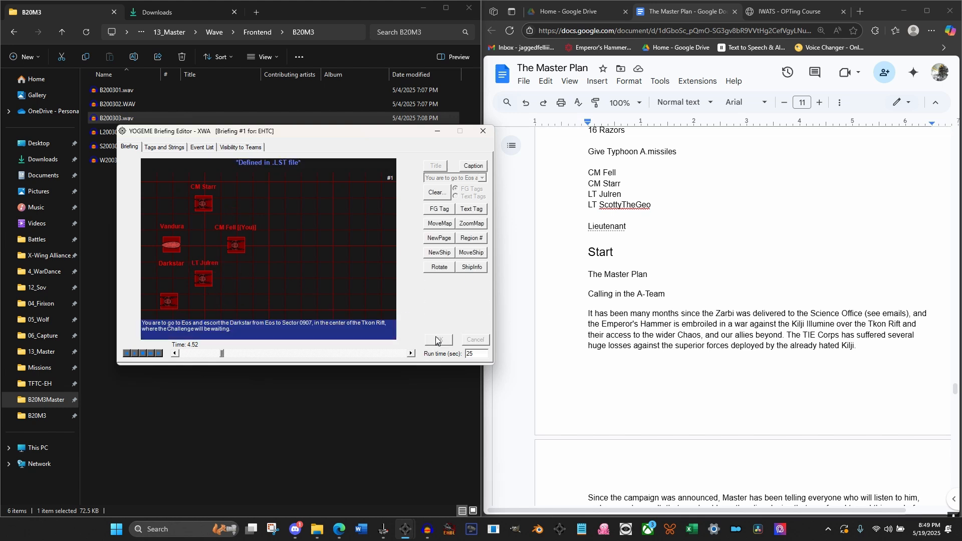
# At 4.52 seconds, place the third wingman's red pilot label as Text Tag #6 just below Icon #4, the lower-left TIE Advanced
pyautogui.click(471, 209)
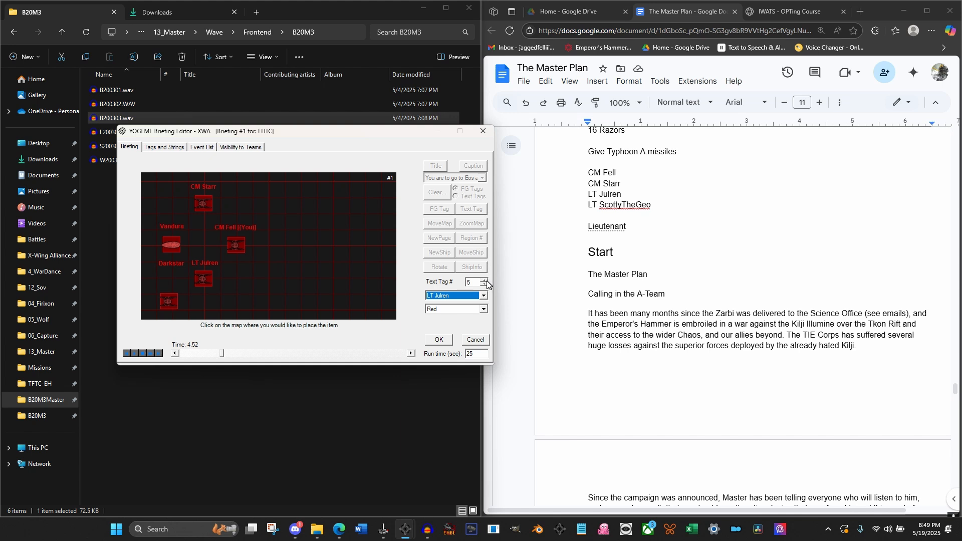
pyautogui.click(484, 279)
pyautogui.click(474, 295)
pyautogui.click(451, 315)
pyautogui.click(154, 283)
pyautogui.click(148, 311)
pyautogui.click(148, 312)
pyautogui.click(145, 311)
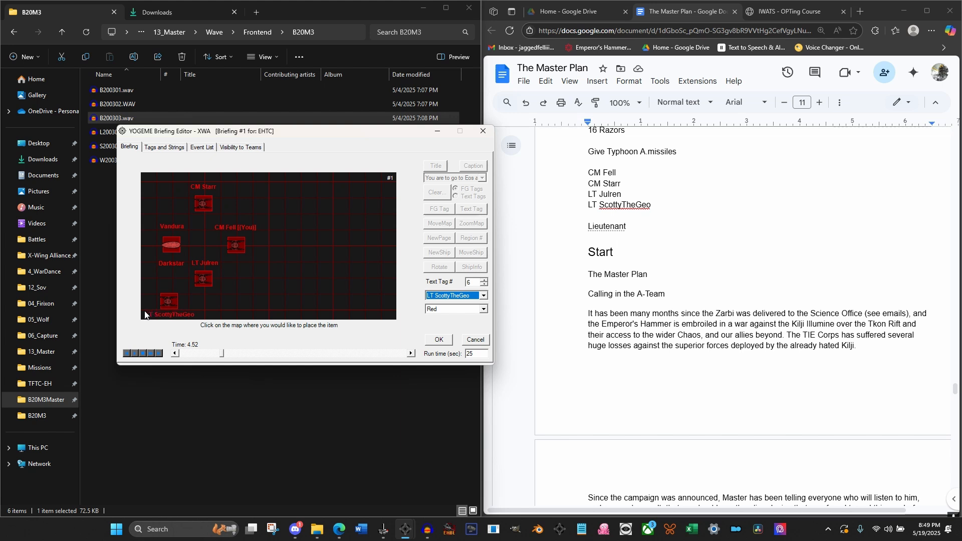
pyautogui.click(441, 342)
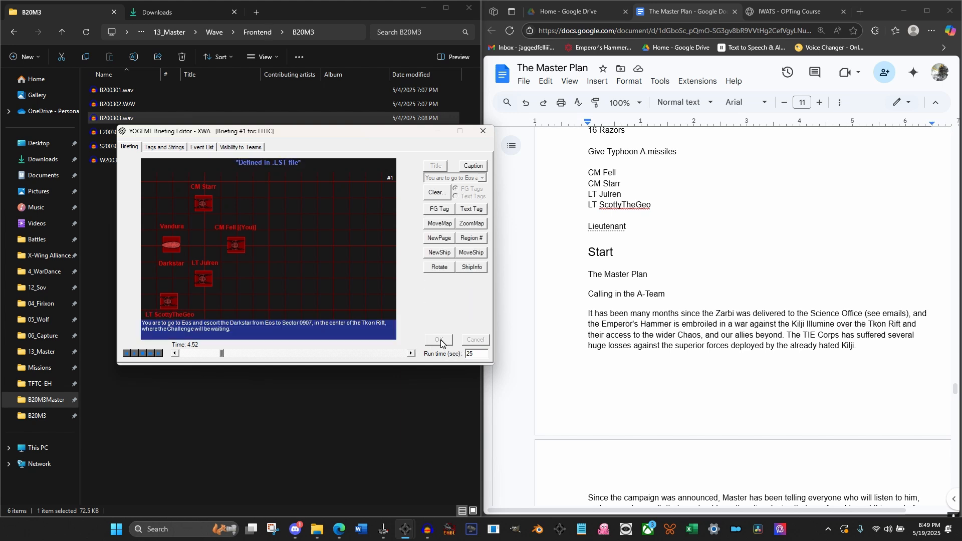
# At 6.00 seconds, place a yellow Hyper Buoy as Icon #5 near the map's right edge, level with the player's TIE Advanced
pyautogui.click(411, 354)
pyautogui.click(411, 354)
pyautogui.click(411, 354)
pyautogui.click(175, 353)
pyautogui.click(175, 353)
pyautogui.click(174, 354)
pyautogui.click(441, 252)
pyautogui.click(468, 284)
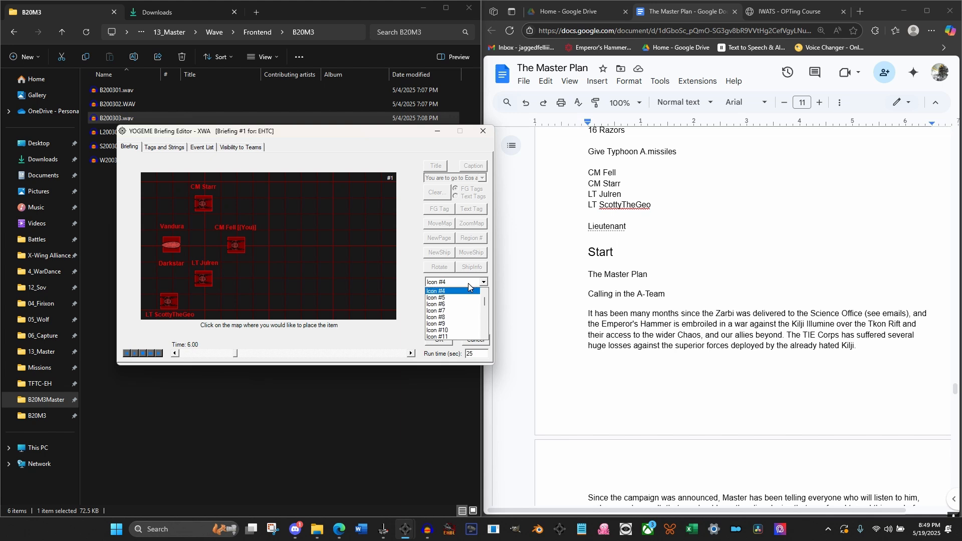
pyautogui.click(462, 299)
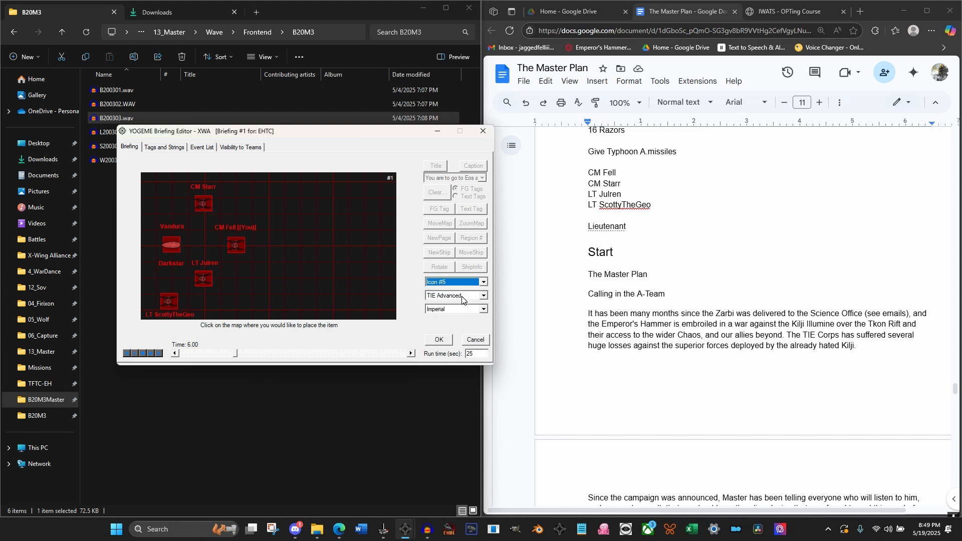
pyautogui.click(462, 297)
pyautogui.scroll(-5, 451, 331)
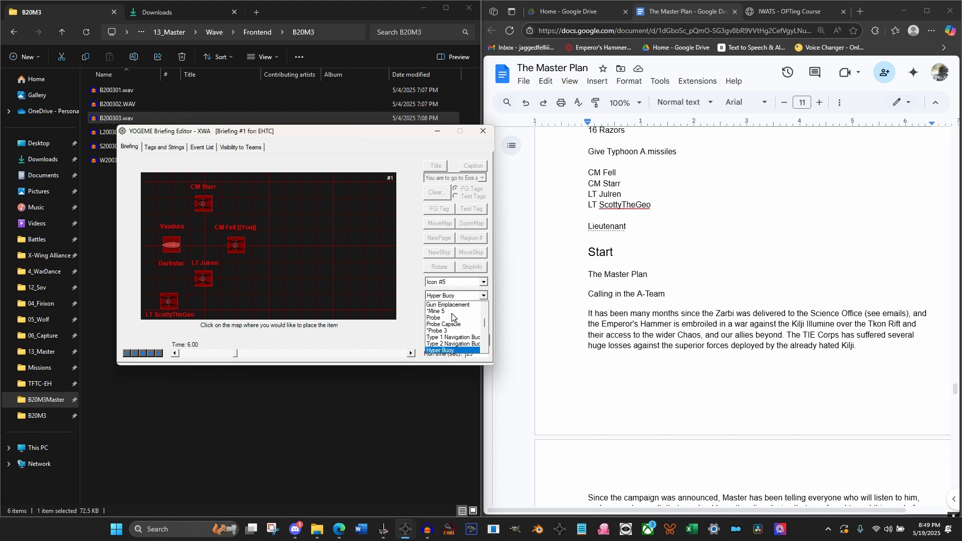
pyautogui.click(441, 350)
pyautogui.click(454, 310)
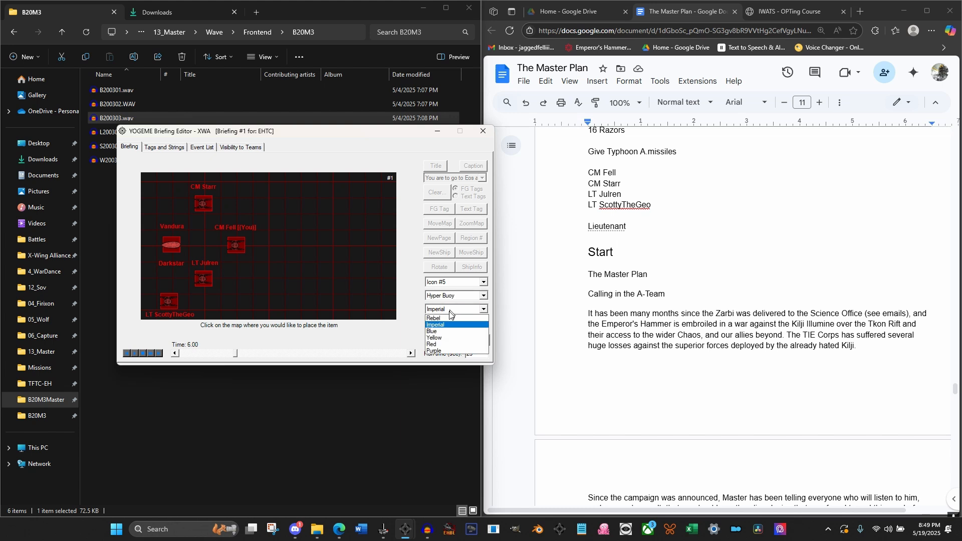
pyautogui.click(433, 327)
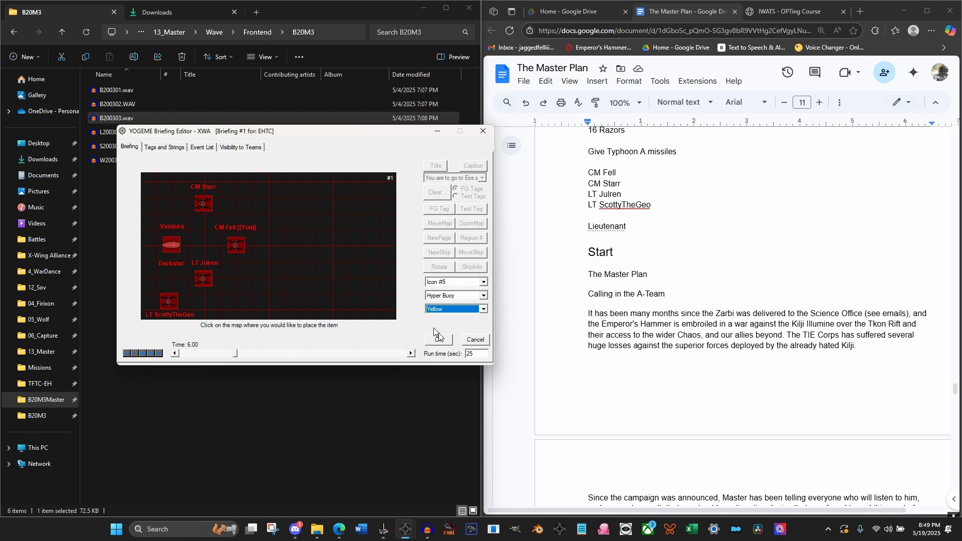
pyautogui.click(377, 245)
pyautogui.click(437, 341)
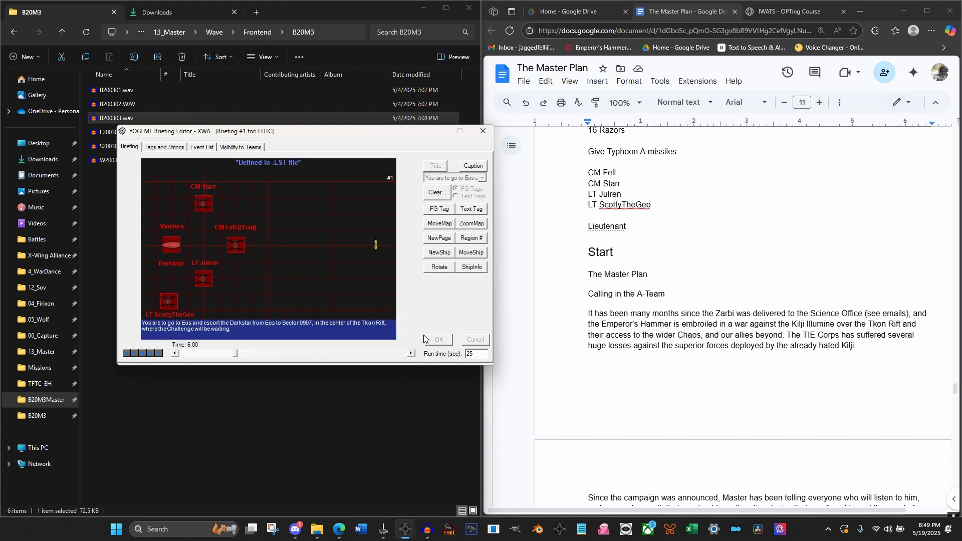
# At 6.00 seconds, add FG Tag #6 to Icon #5, the Hyper Buoy
pyautogui.click(441, 211)
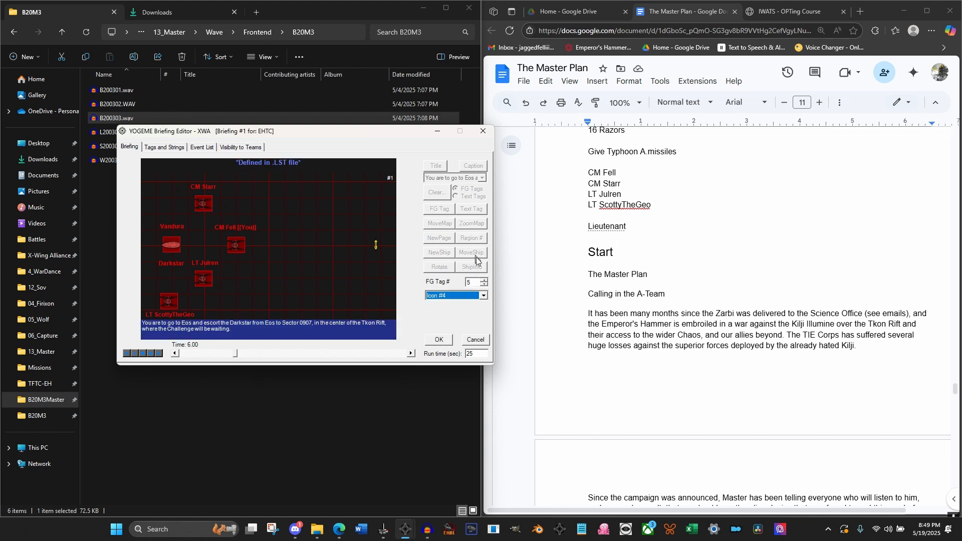
pyautogui.click(454, 297)
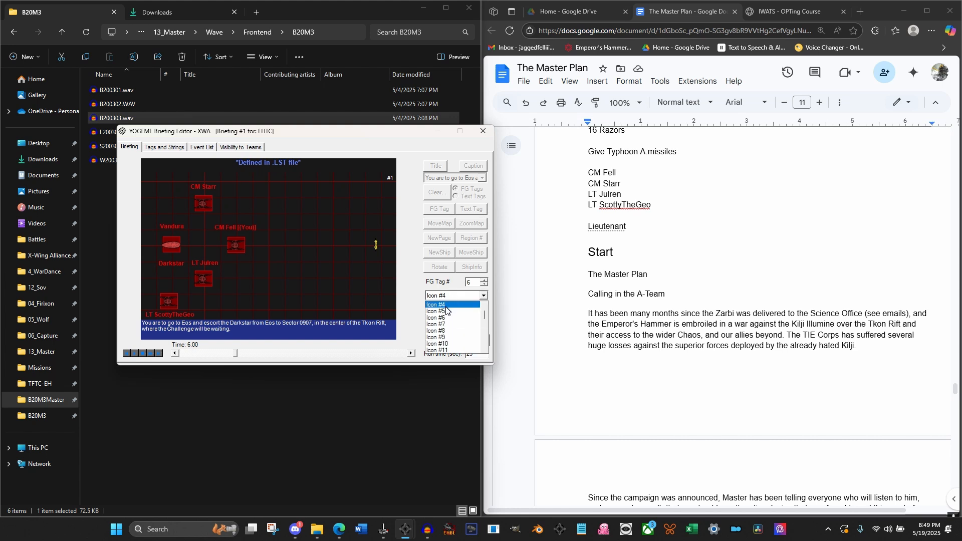
pyautogui.click(446, 330)
pyautogui.click(439, 340)
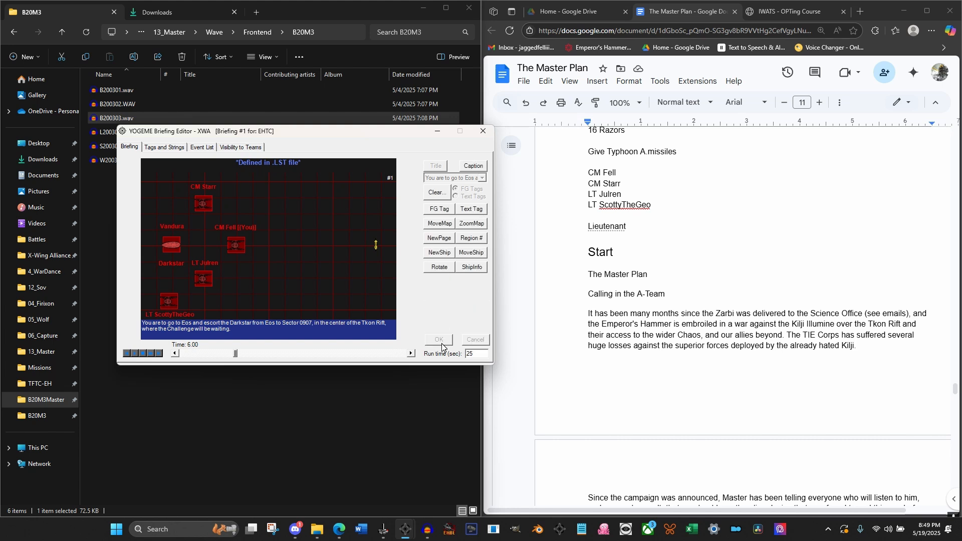
# At 6.52 seconds, place a yellow "0907" label as Text Tag #7 just below the Hyper Buoy
pyautogui.click(411, 353)
pyautogui.click(411, 353)
pyautogui.click(411, 354)
pyautogui.click(411, 353)
pyautogui.click(463, 215)
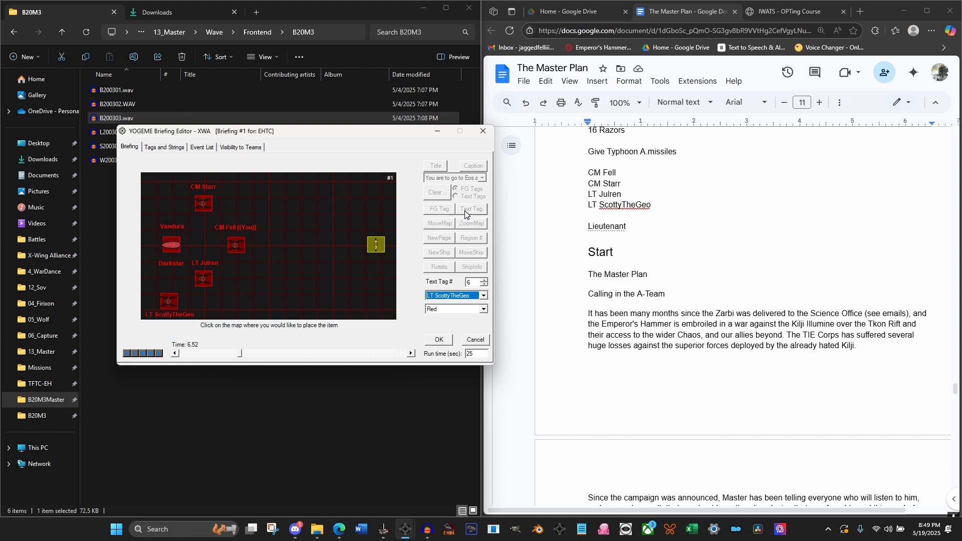
pyautogui.click(486, 282)
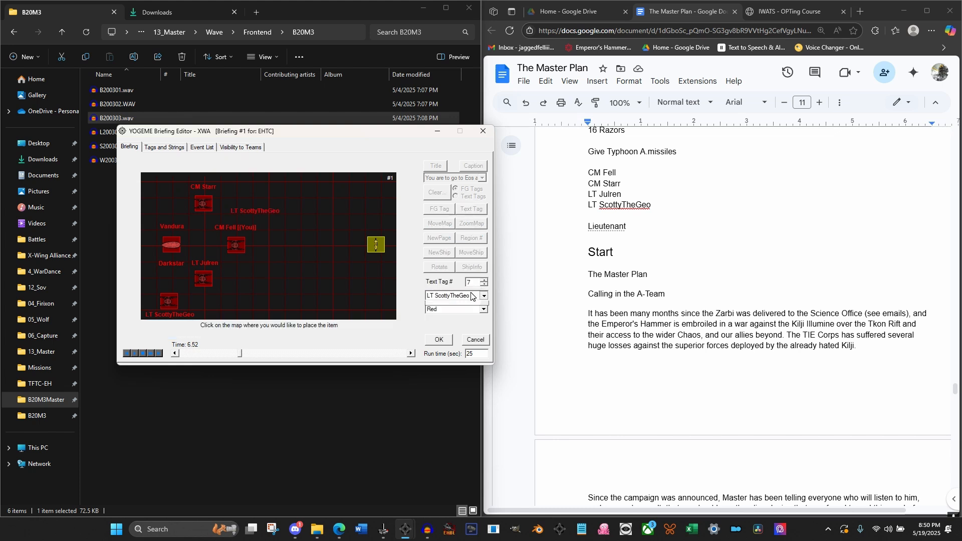
pyautogui.click(470, 296)
pyautogui.scroll(2, 452, 314)
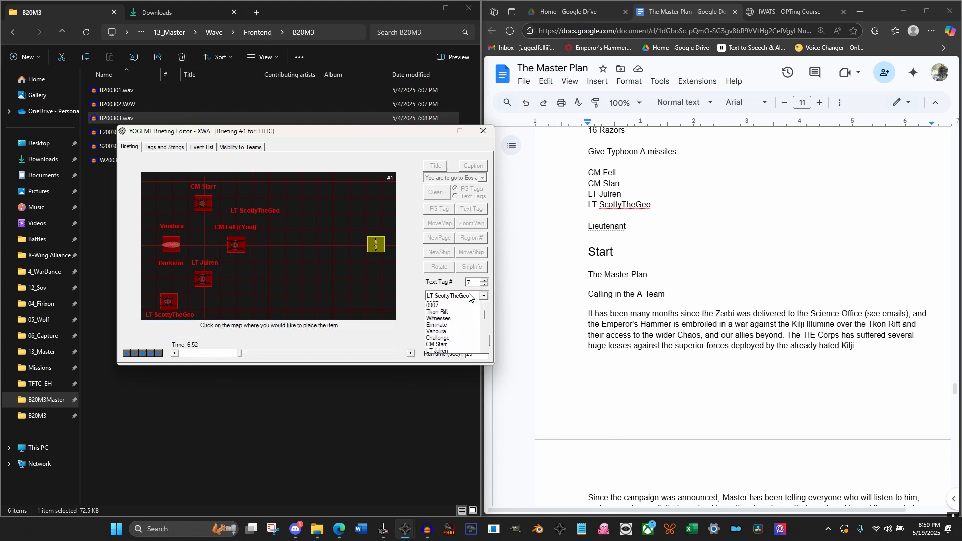
pyautogui.click(453, 311)
pyautogui.click(449, 309)
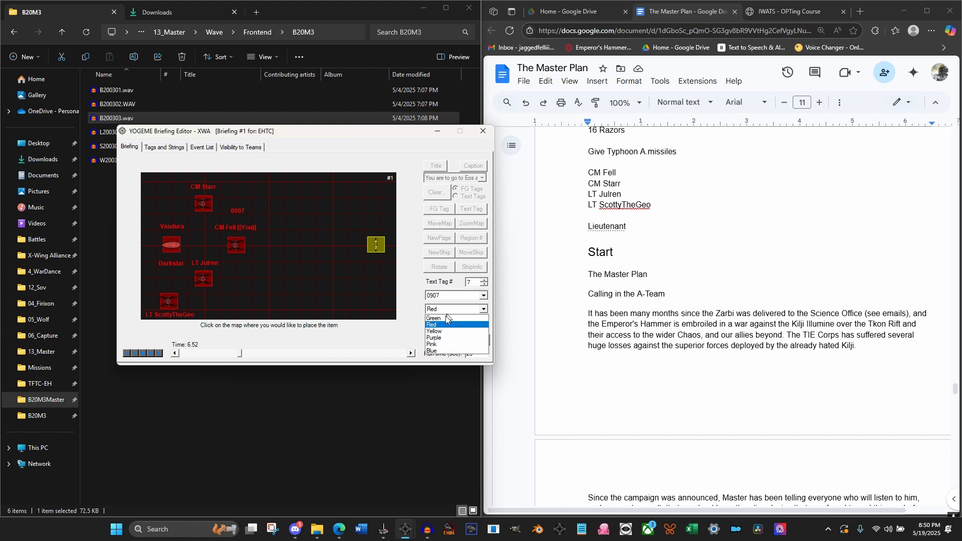
pyautogui.click(439, 329)
pyautogui.click(369, 222)
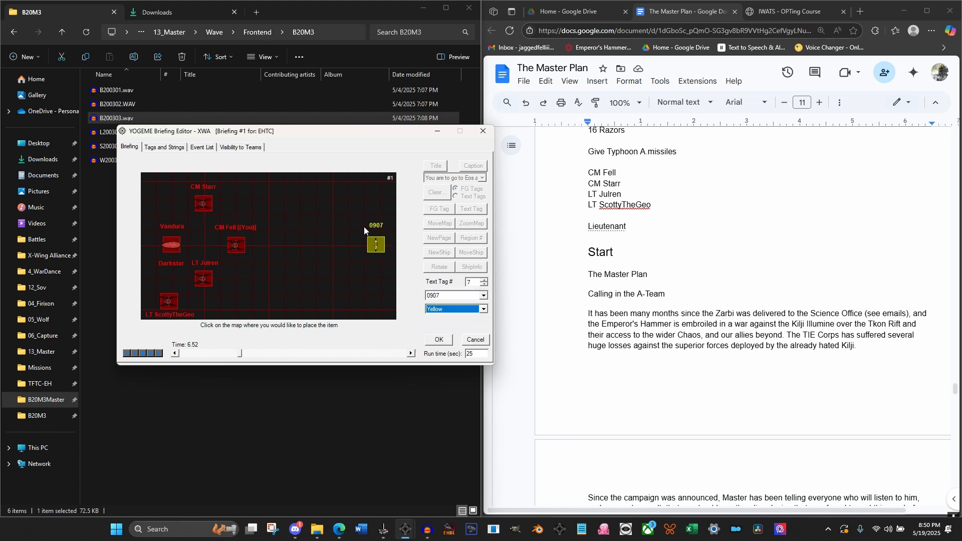
pyautogui.click(370, 258)
pyautogui.click(371, 257)
pyautogui.scroll(-7, 701, 280)
pyautogui.scroll(-4, 702, 301)
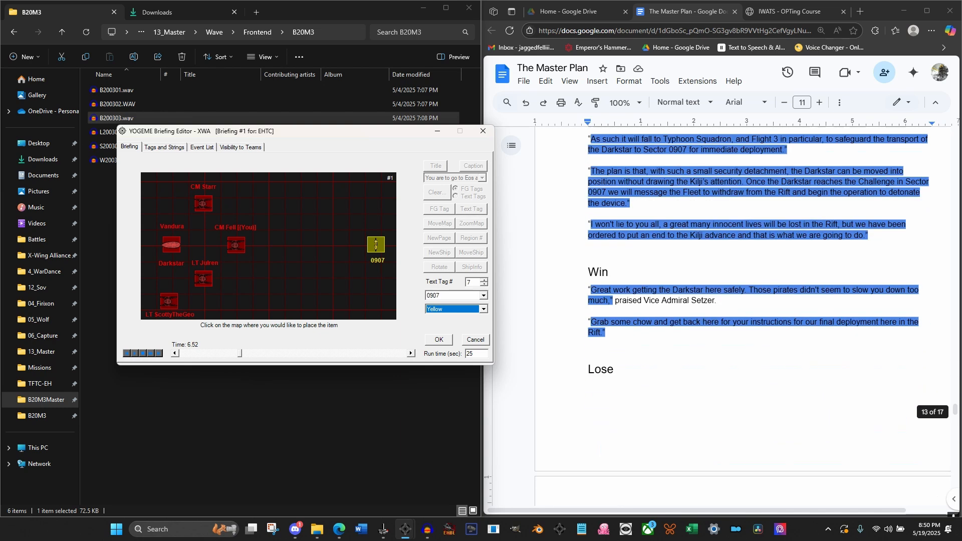
pyautogui.scroll(2, 701, 300)
pyautogui.scroll(-4, 701, 301)
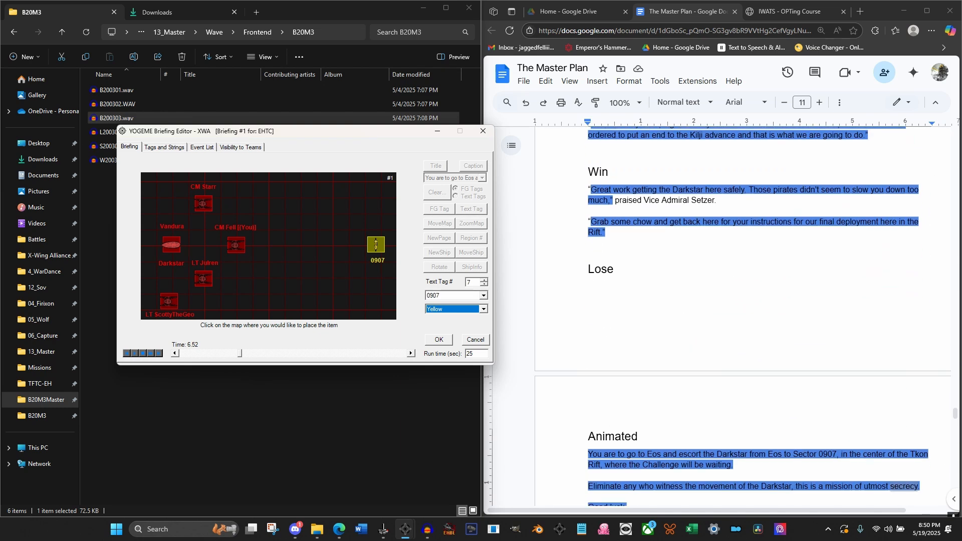
pyautogui.scroll(-2, 701, 300)
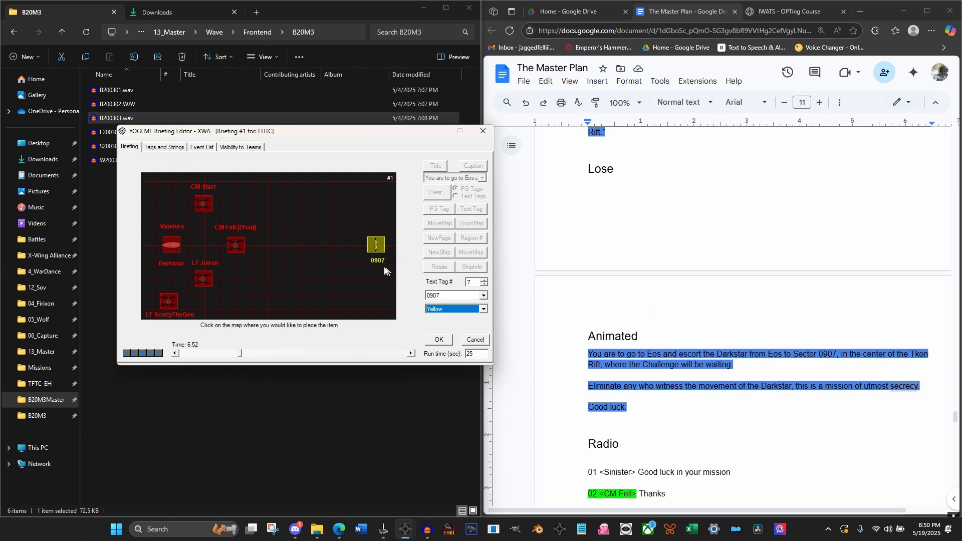
pyautogui.click(434, 338)
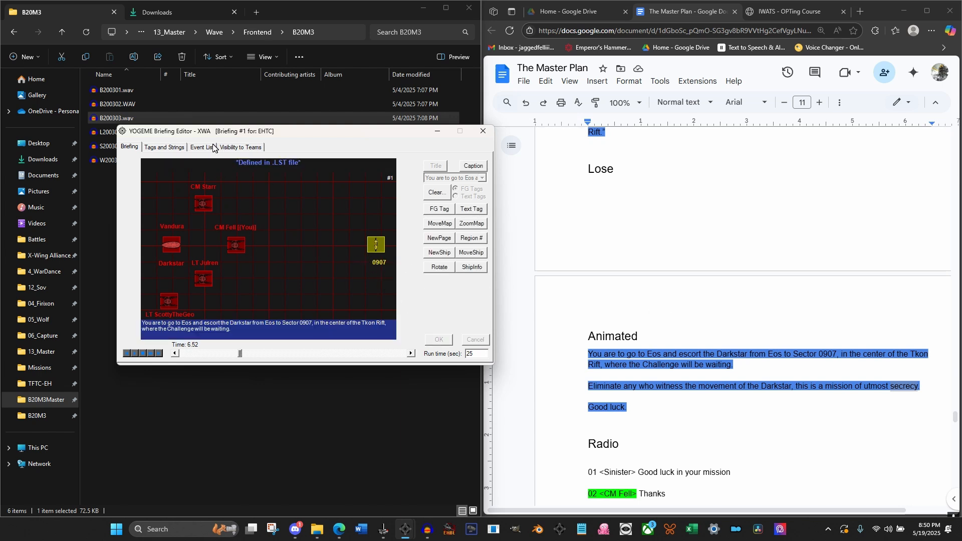
# Change the text tag string "0907" to "Sector 0907"
pyautogui.click(169, 146)
pyautogui.click(133, 199)
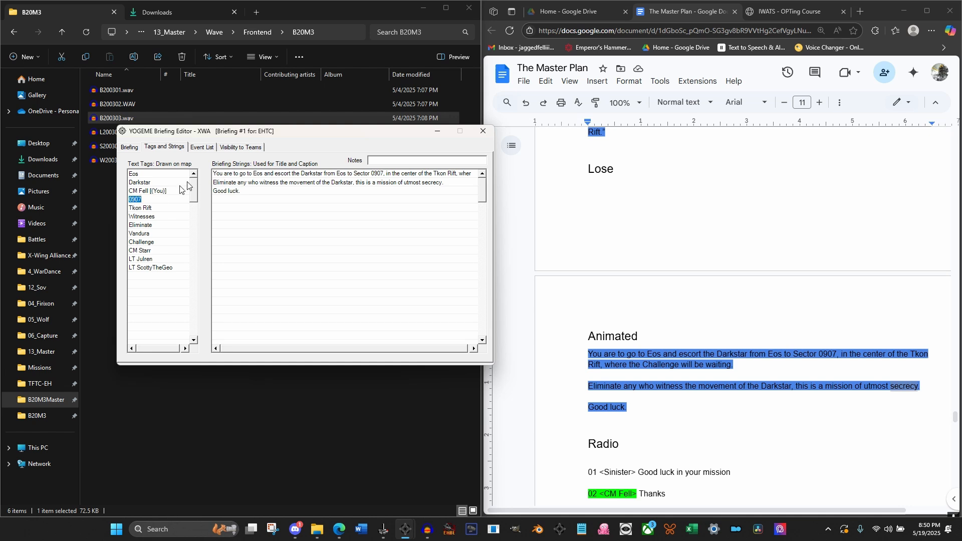
pyautogui.write('Sector')
pyautogui.click(151, 244)
# Delete the Text Tag 7 event at 6.52 seconds from the briefing's events
pyautogui.click(130, 147)
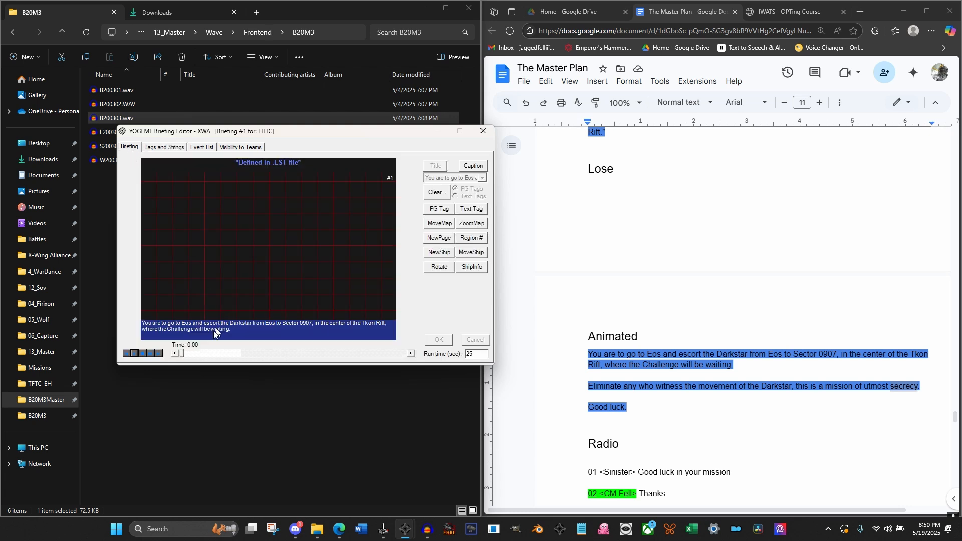
pyautogui.moveTo(182, 355); pyautogui.dragTo(237, 361)
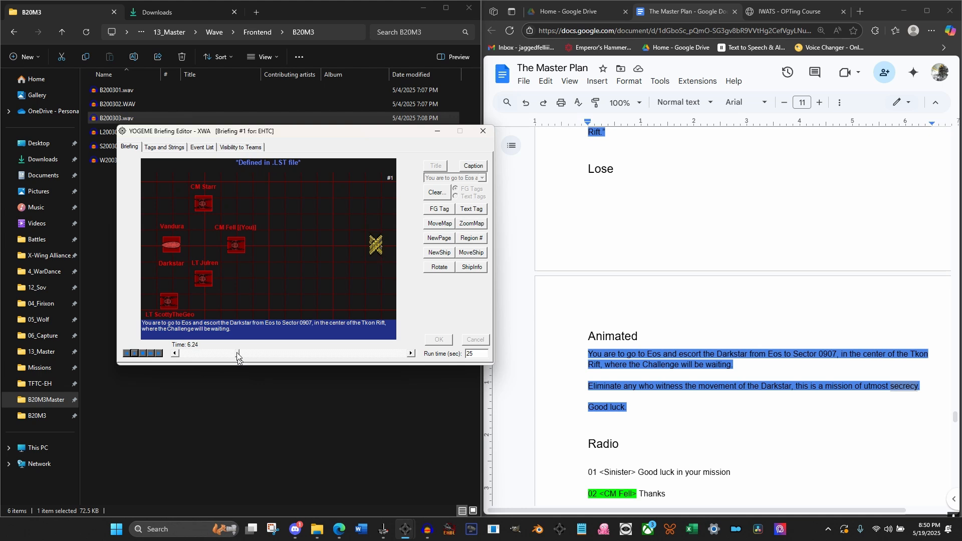
pyautogui.click(191, 147)
pyautogui.scroll(-1, 196, 336)
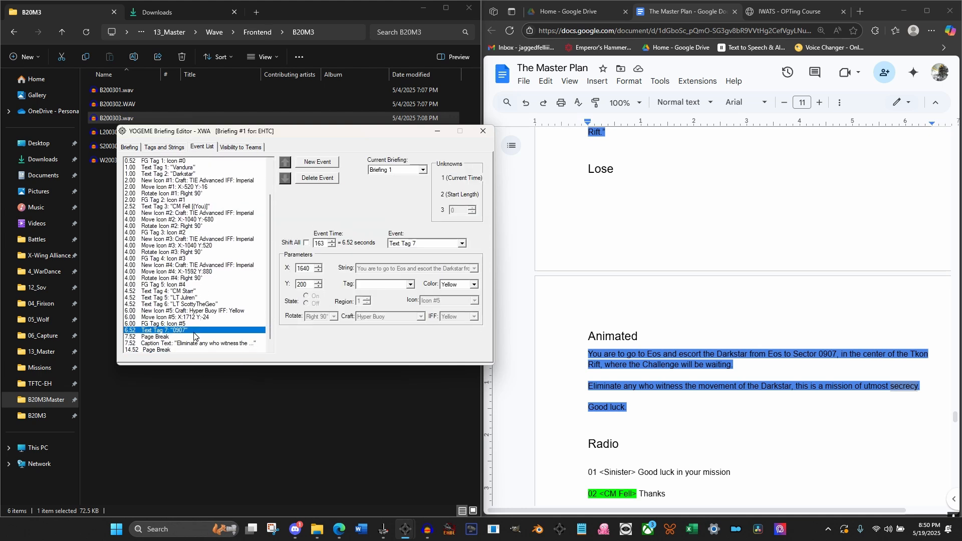
pyautogui.click(161, 334)
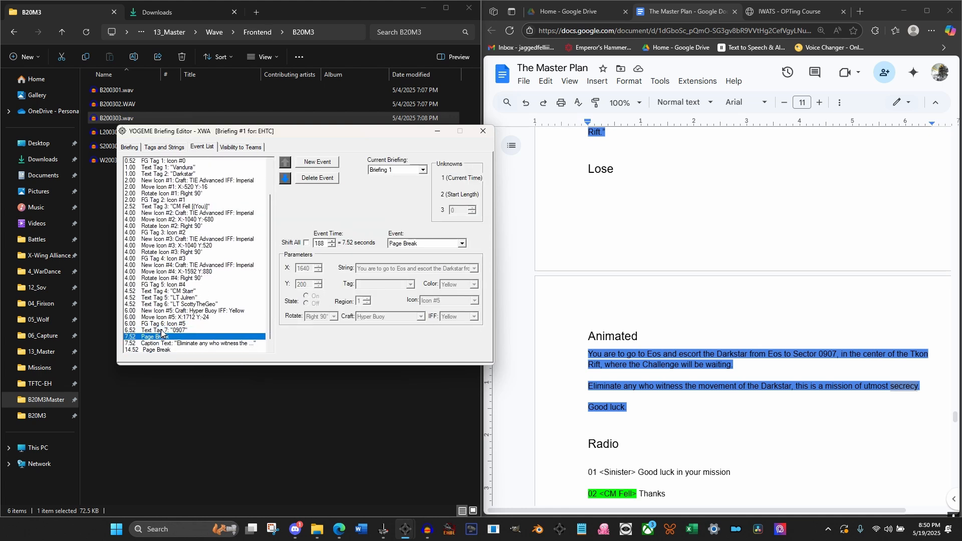
pyautogui.click(306, 181)
# At 6.52 seconds, place a yellow "Sector 0907" label as Text Tag #7 just below the Hyper Buoy
pyautogui.click(130, 147)
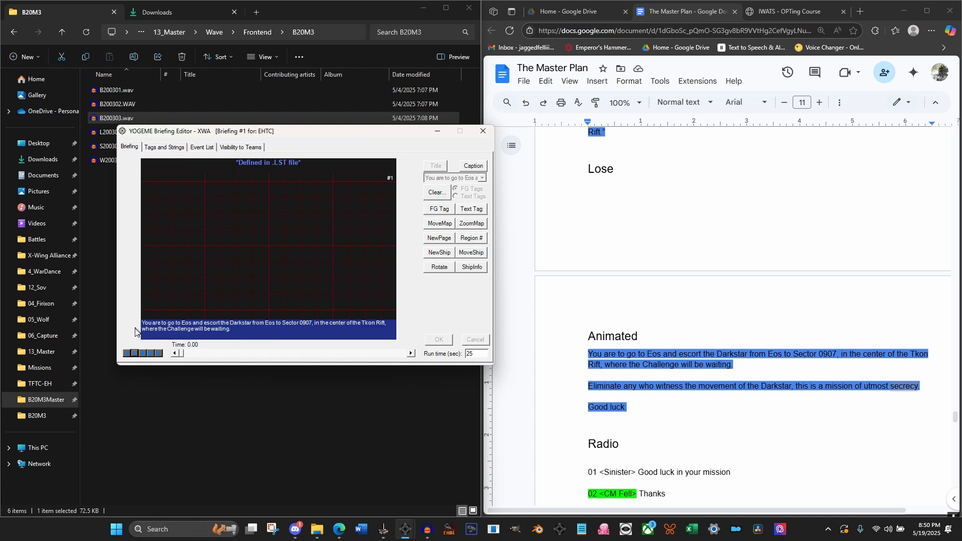
pyautogui.moveTo(181, 354); pyautogui.dragTo(237, 360)
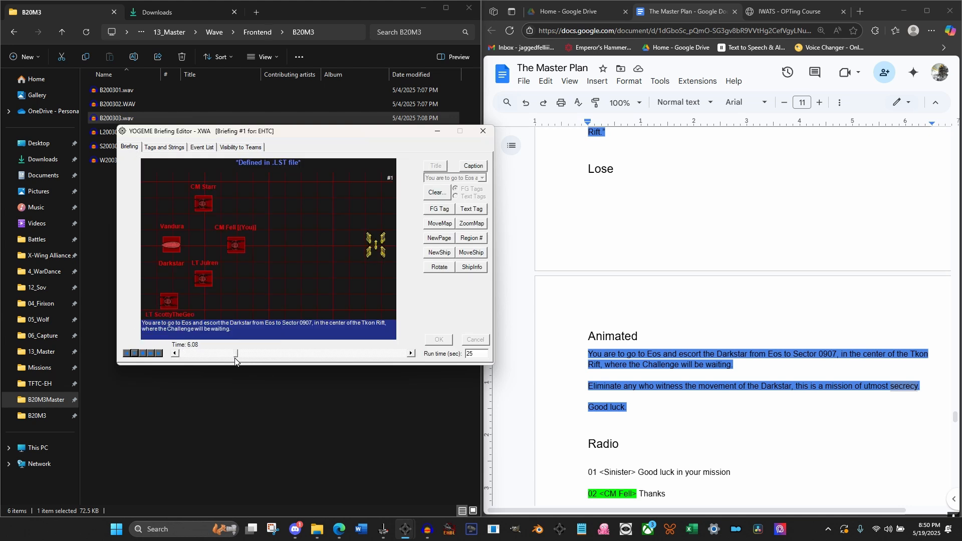
pyautogui.click(413, 356)
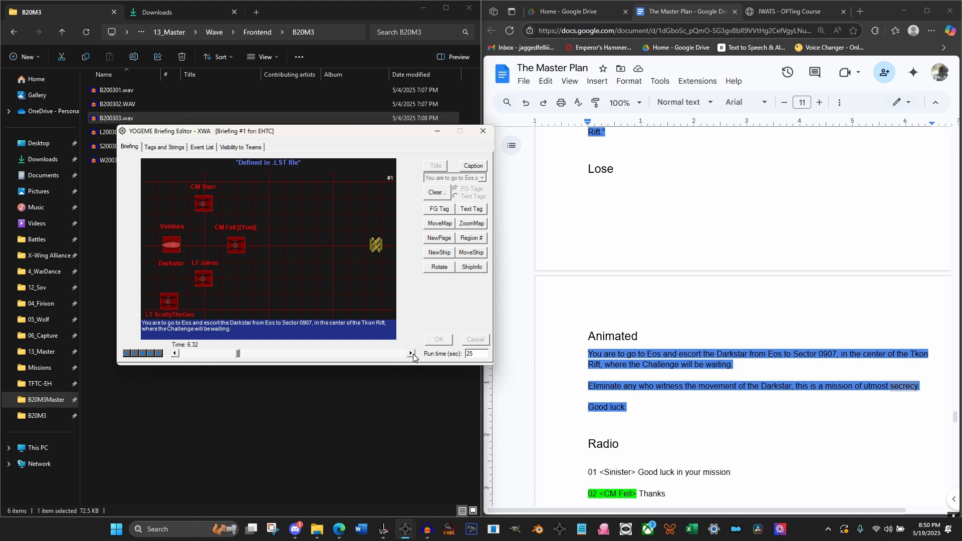
pyautogui.click(413, 356)
pyautogui.click(474, 210)
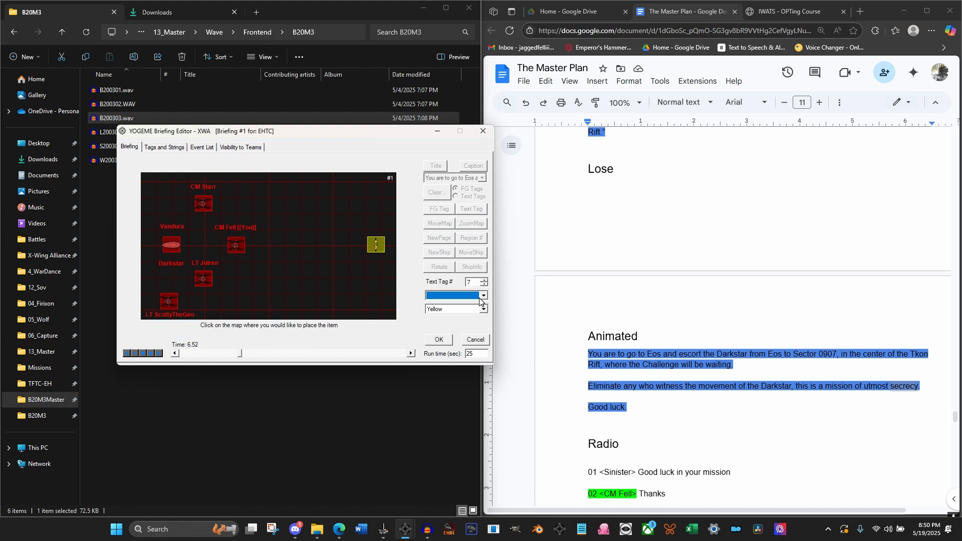
pyautogui.click(482, 295)
pyautogui.click(454, 325)
pyautogui.click(358, 257)
pyautogui.click(436, 340)
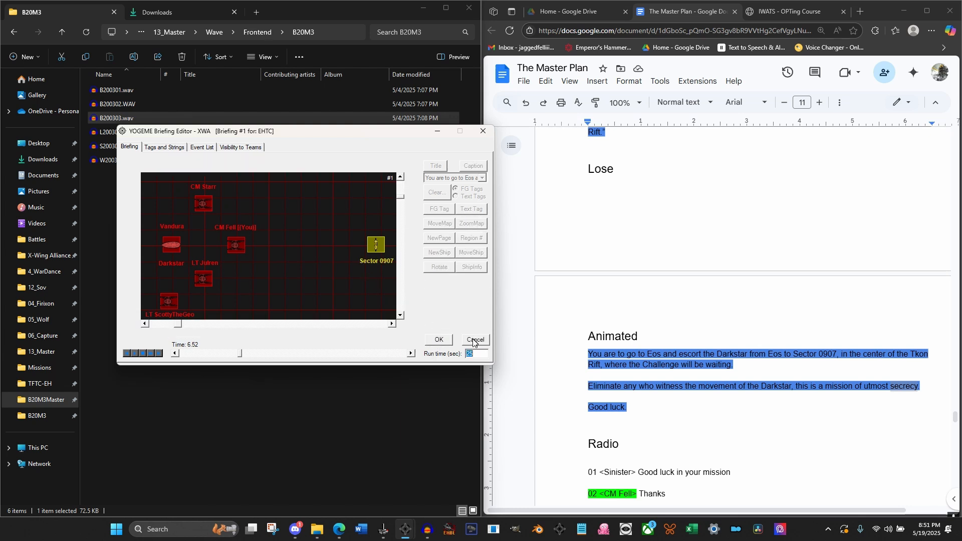
# At 6.52 seconds, place a yellow "Tkon Rift" label as Text Tag #8 directly beneath the Sector 0907 label
pyautogui.click(467, 210)
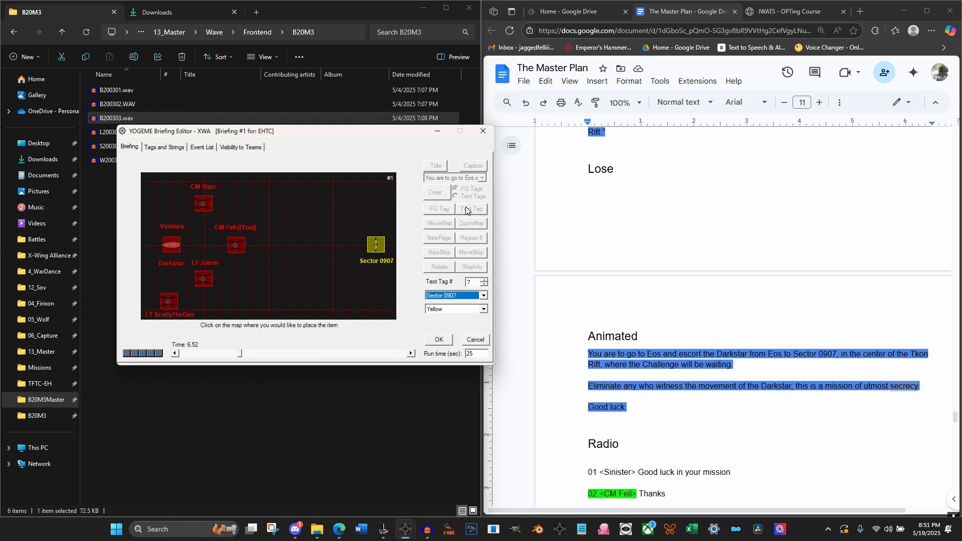
pyautogui.click(484, 279)
pyautogui.click(459, 296)
pyautogui.click(438, 311)
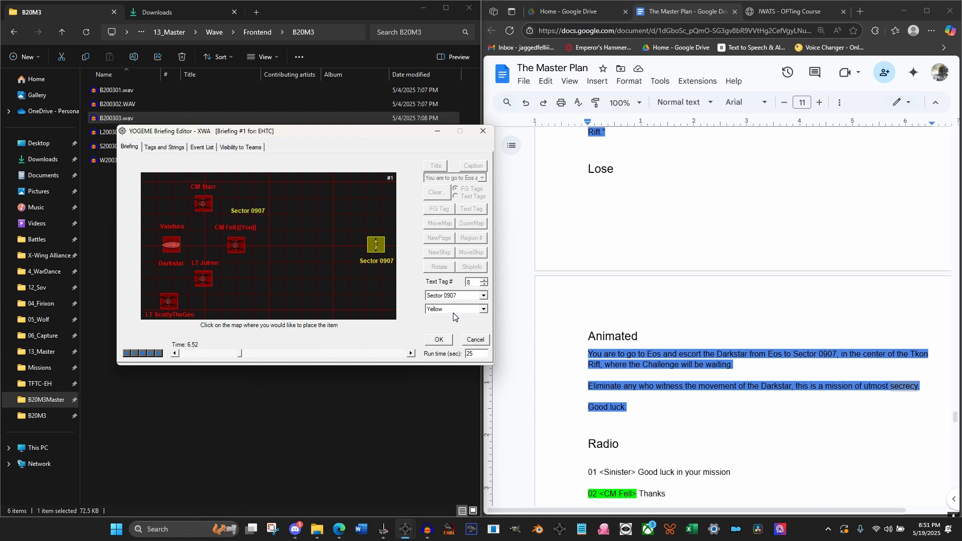
pyautogui.click(362, 270)
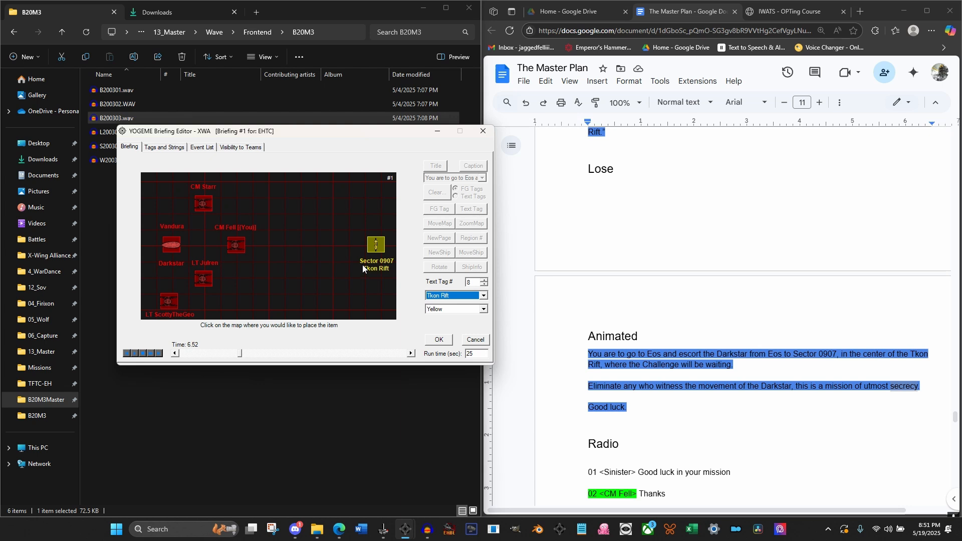
pyautogui.click(439, 343)
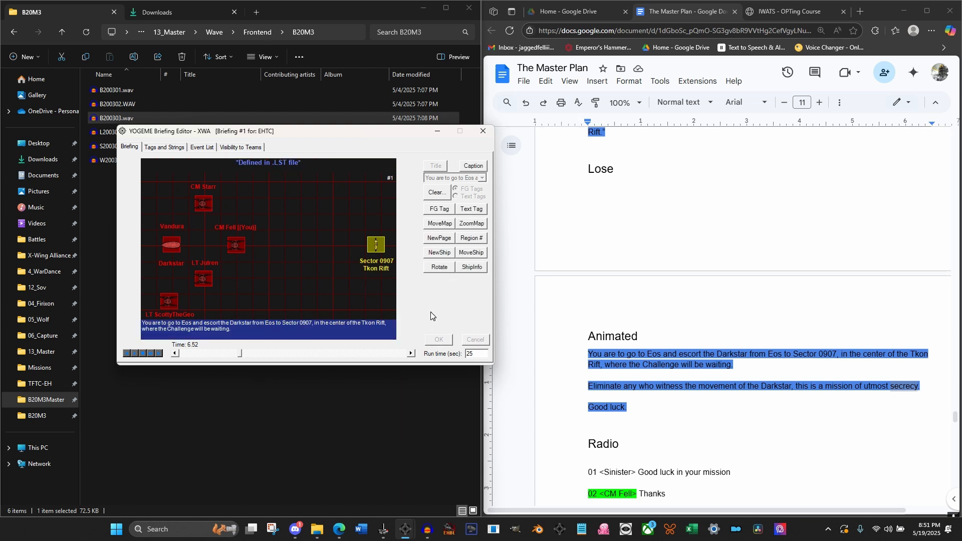
# At 8.00 seconds, clear all FG tags and text tags from the briefing map
pyautogui.click(412, 354)
pyautogui.click(411, 353)
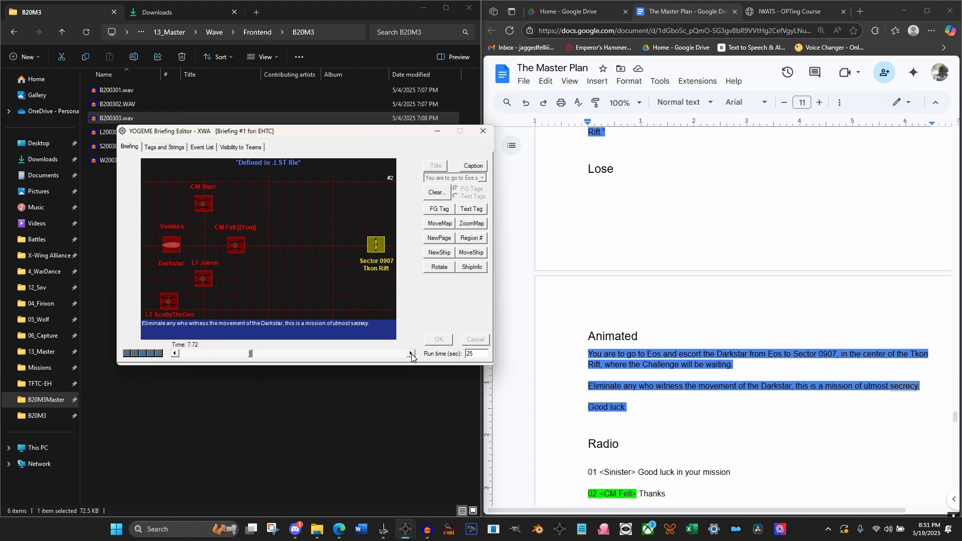
pyautogui.click(411, 354)
pyautogui.click(436, 193)
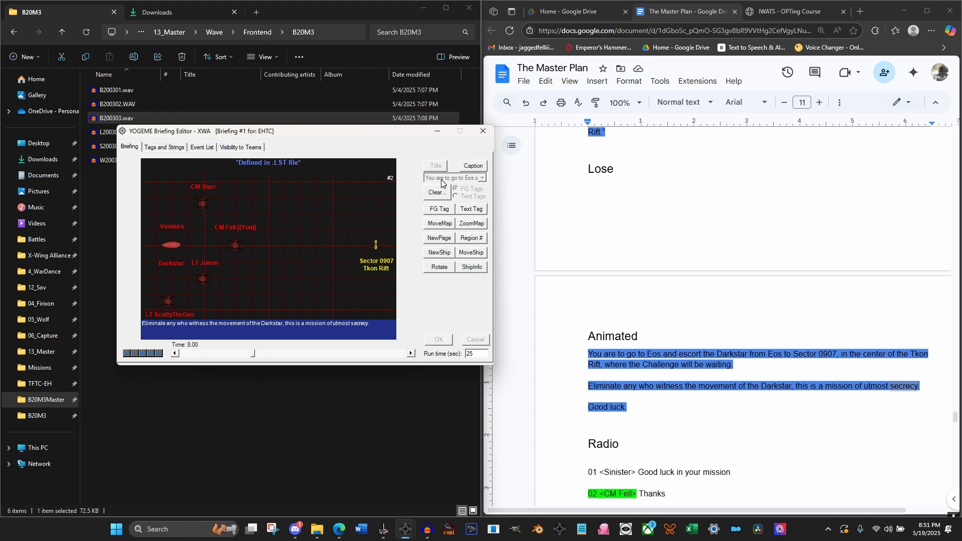
pyautogui.click(455, 196)
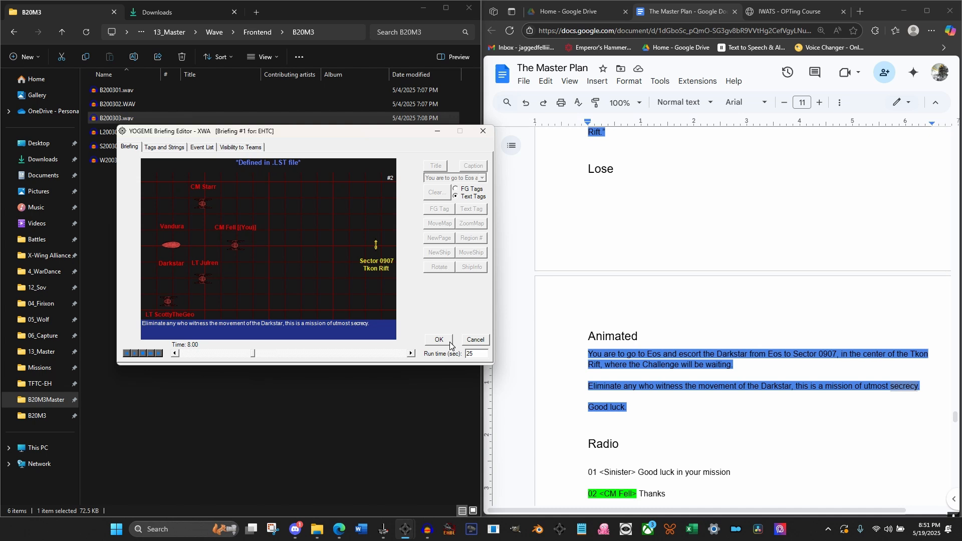
pyautogui.click(449, 341)
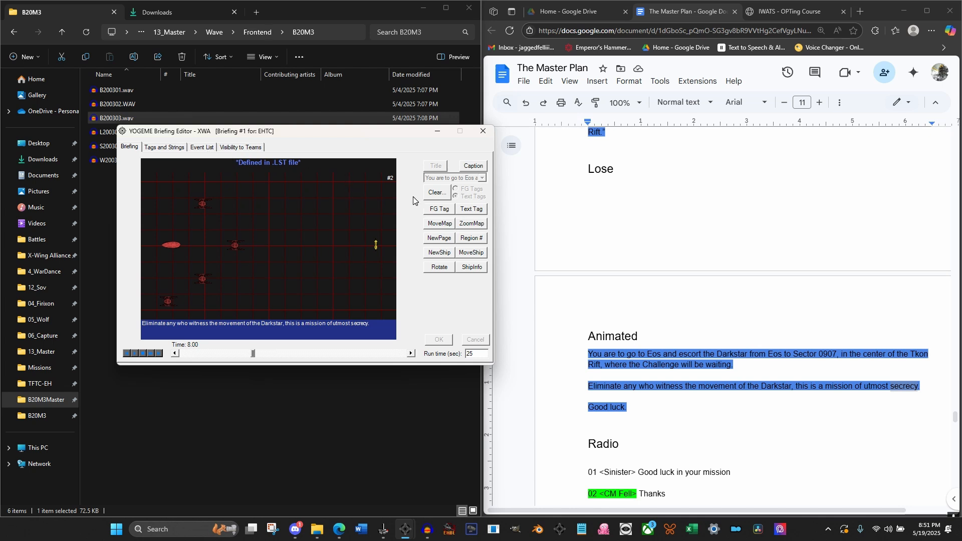
# At 8.00 seconds, add Icon #6 to the briefing map as a blue Razor Fighter above the Hyper Buoy
pyautogui.click(440, 252)
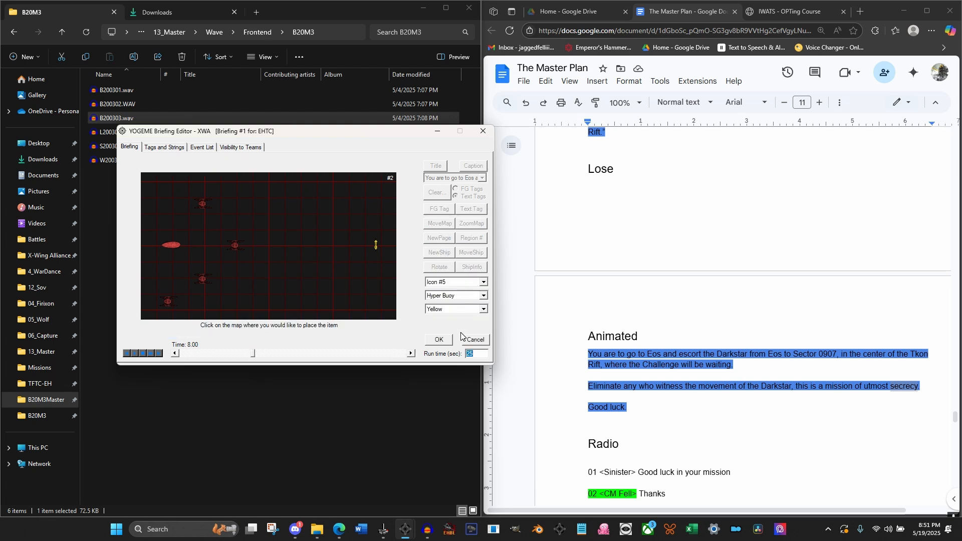
pyautogui.click(476, 282)
pyautogui.click(470, 301)
pyautogui.click(468, 296)
pyautogui.press('Down')
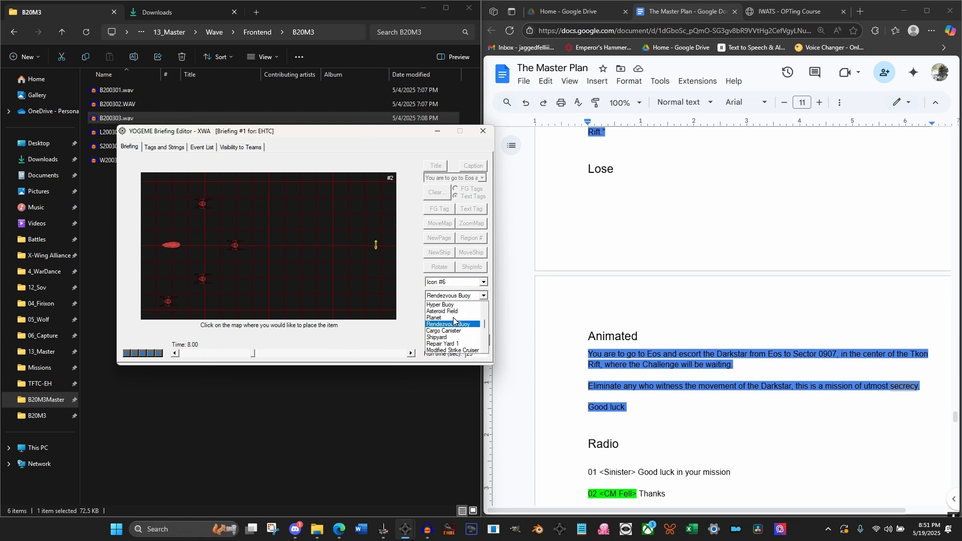
pyautogui.press('Down')
pyautogui.press('Down')
pyautogui.press('Down')
pyautogui.press('Down')
pyautogui.press('Down')
pyautogui.press('Down')
pyautogui.press('Down')
pyautogui.press('Down')
pyautogui.press('Down')
pyautogui.press('Down')
pyautogui.press('Down')
pyautogui.press('Down')
pyautogui.press('Down')
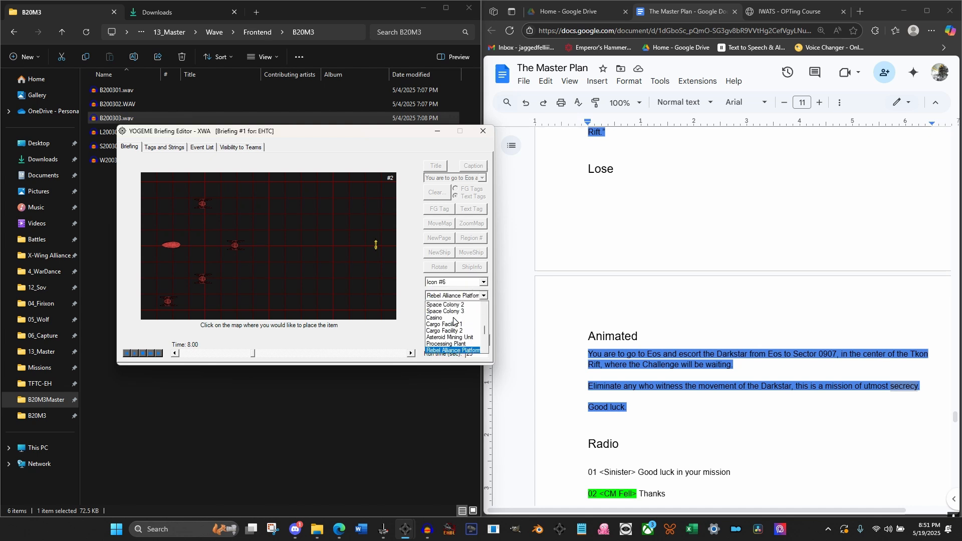
pyautogui.press('Down')
pyautogui.press('Down')
pyautogui.press('Down')
pyautogui.press('Down')
pyautogui.press('Down')
pyautogui.press('Down')
pyautogui.press('Down')
pyautogui.press('Down')
pyautogui.press('Down')
pyautogui.press('Down')
pyautogui.press('Down')
pyautogui.press('Down')
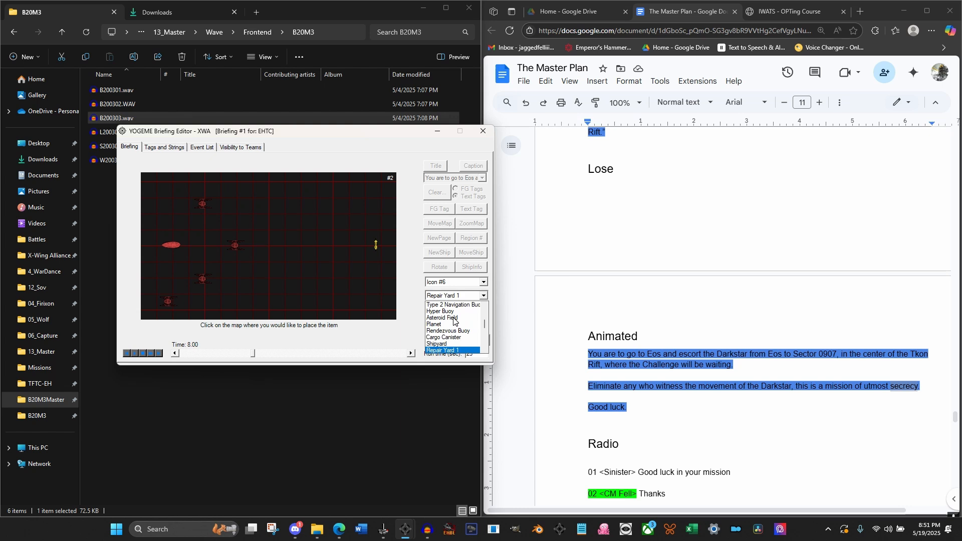
pyautogui.press('Return')
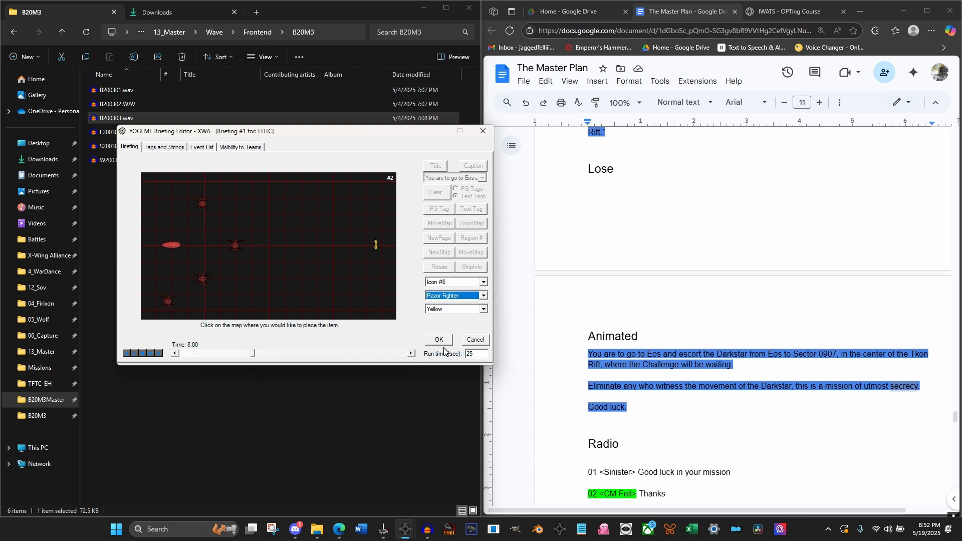
pyautogui.click(373, 212)
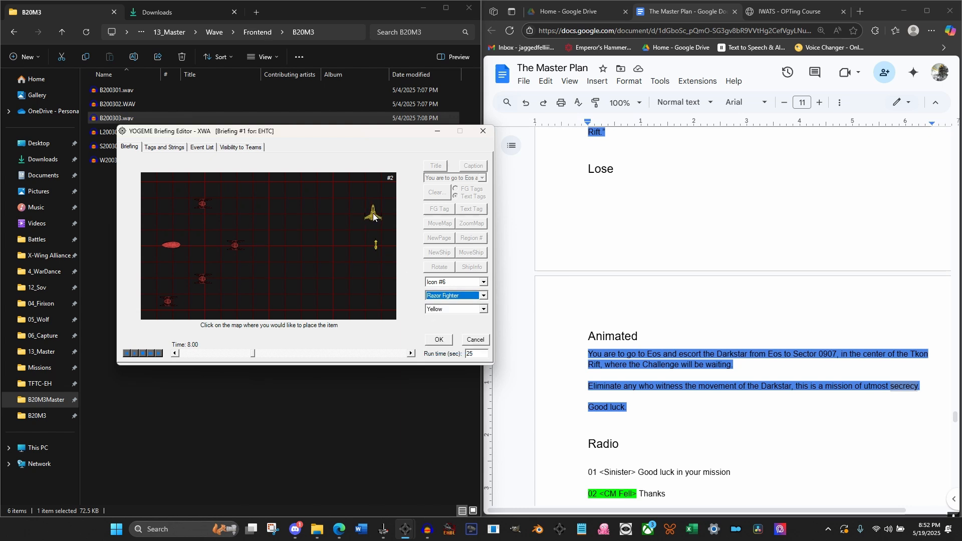
pyautogui.click(463, 309)
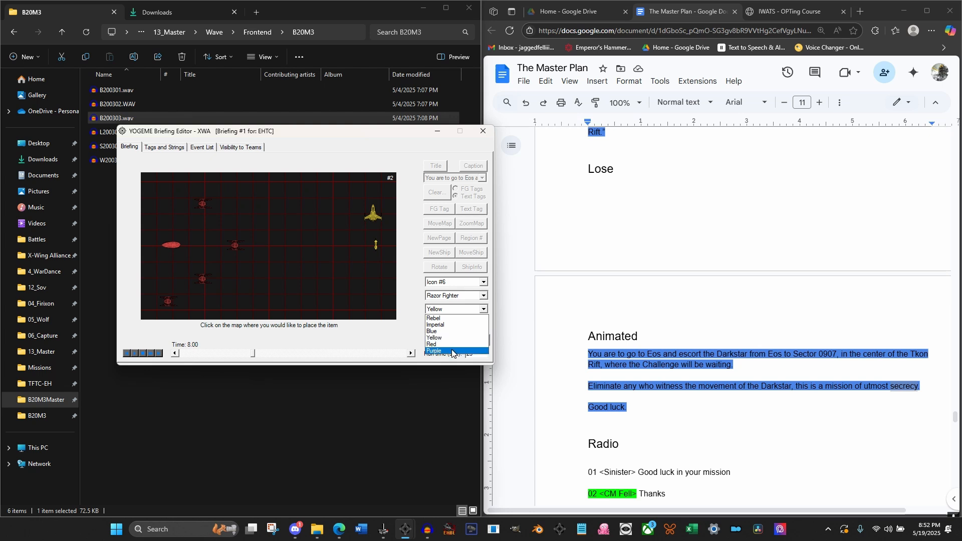
pyautogui.click(448, 333)
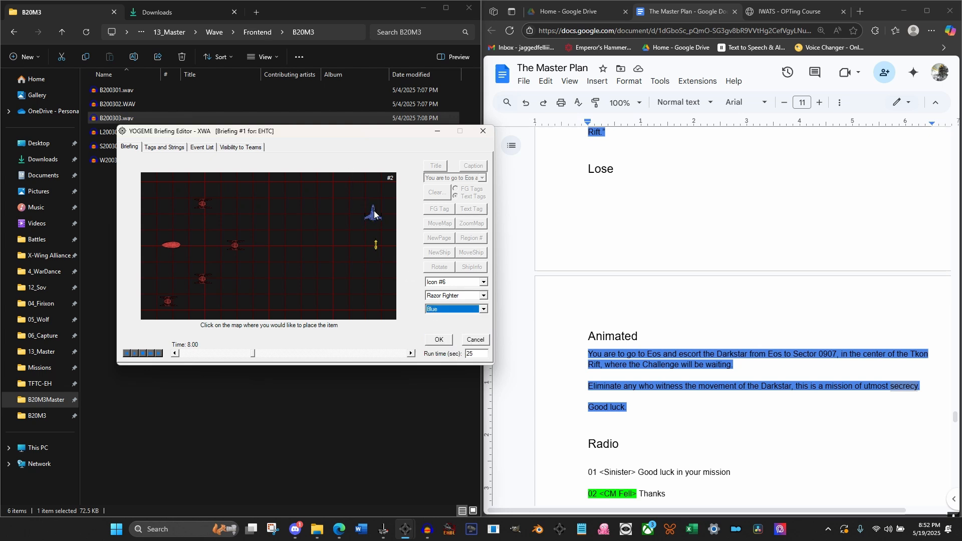
pyautogui.click(438, 340)
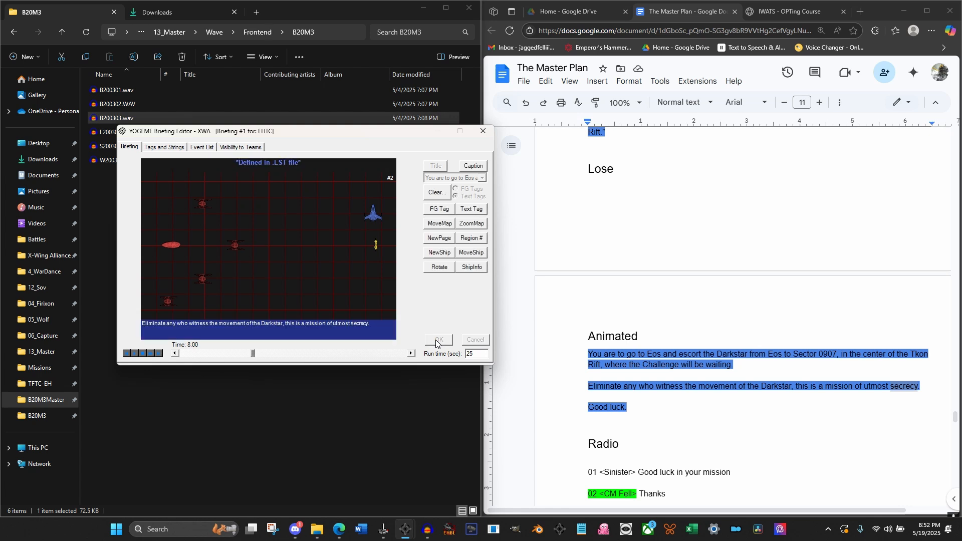
# At 8.00 seconds, rotate the Razor Fighter, Icon #6, Left 90°
pyautogui.click(441, 267)
pyautogui.click(447, 284)
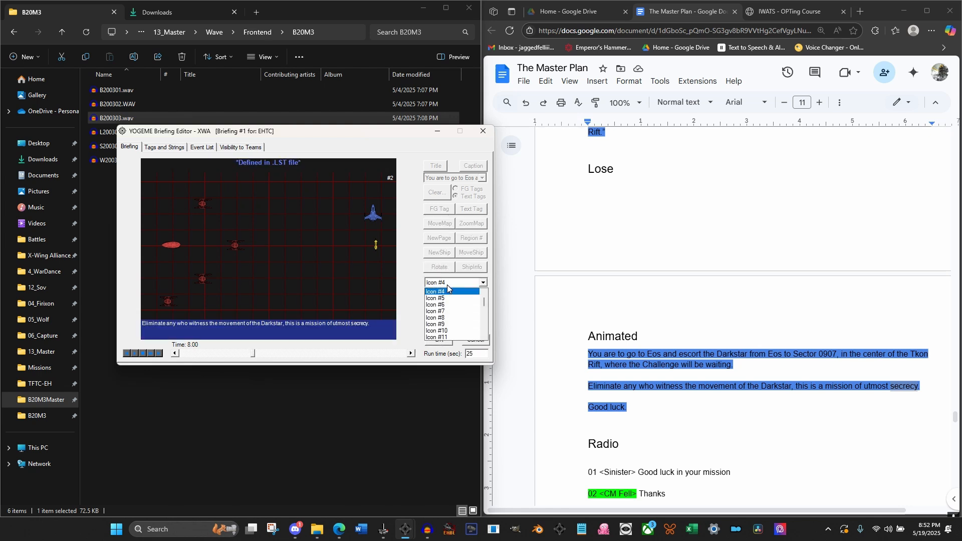
pyautogui.click(448, 310)
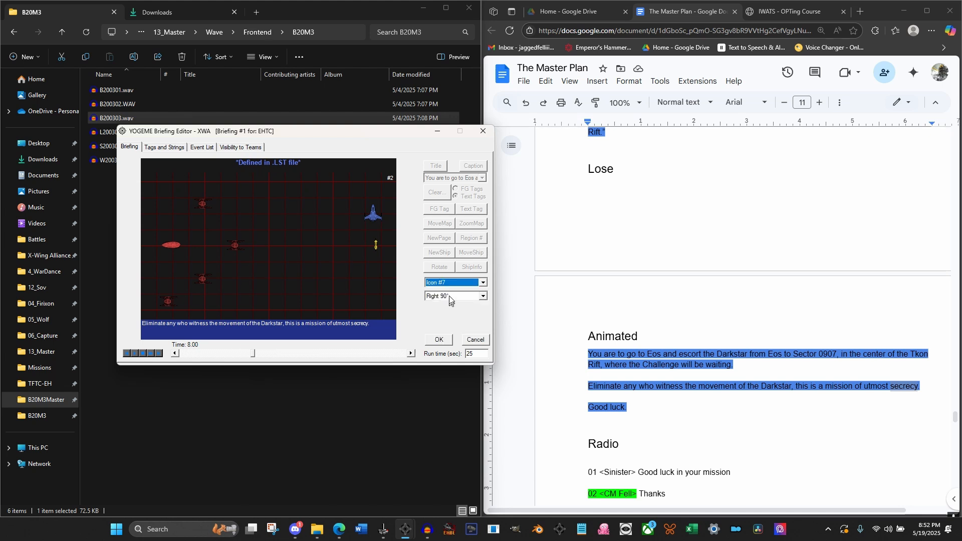
pyautogui.click(449, 282)
pyautogui.scroll(1, 448, 290)
pyautogui.click(447, 305)
pyautogui.click(450, 299)
pyautogui.click(450, 321)
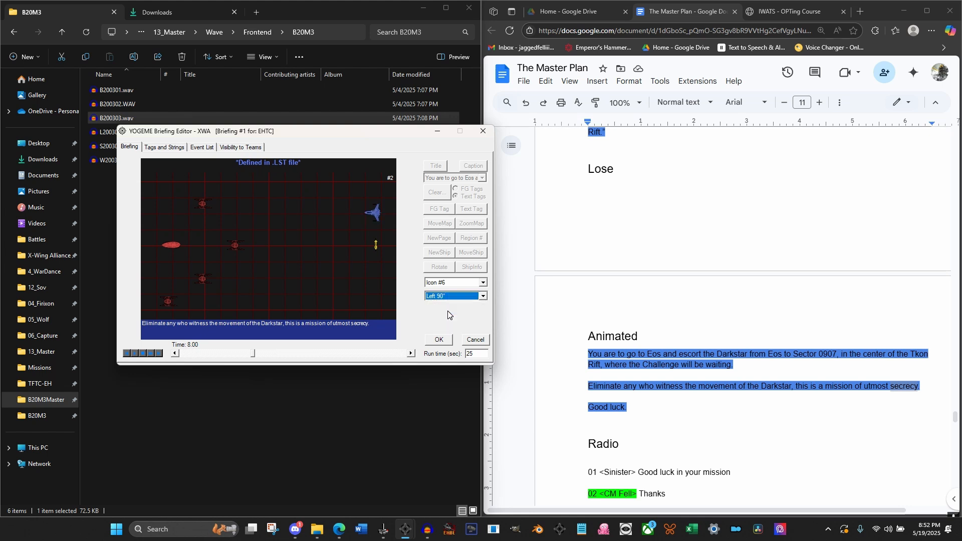
pyautogui.click(442, 344)
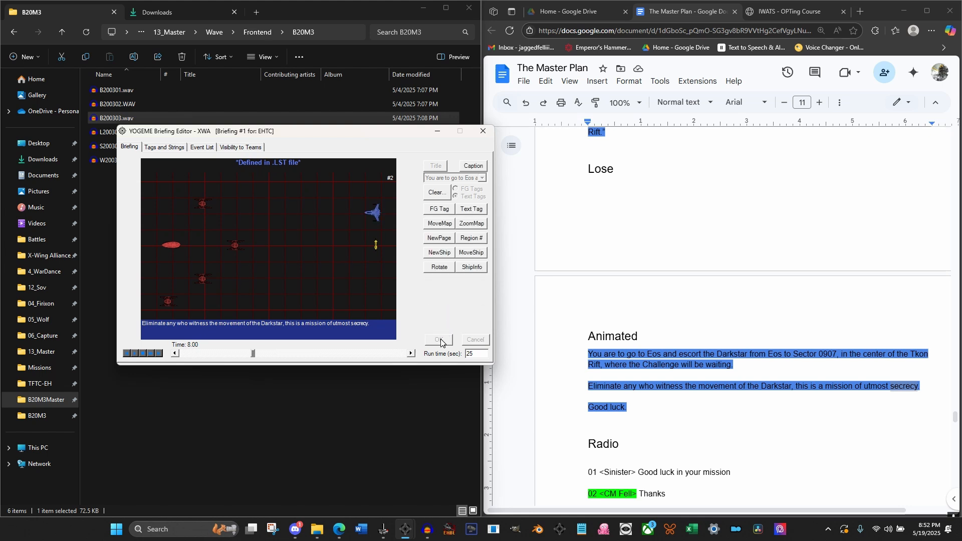
# At 8.00 seconds, add Icon #7 to the map as a blue System Patrol Craft below the Hyper Buoy
pyautogui.click(440, 253)
pyautogui.click(454, 296)
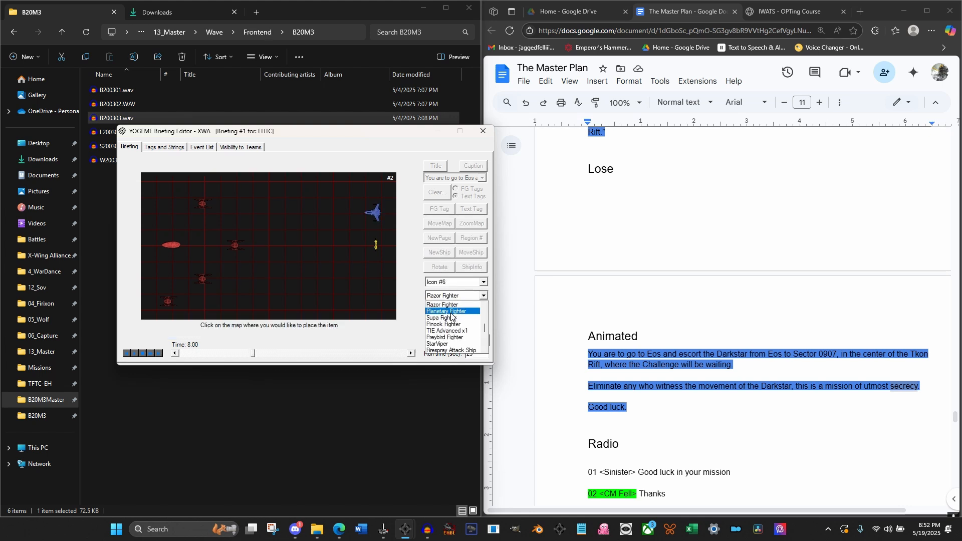
pyautogui.press('Down')
pyautogui.press('Down')
pyautogui.press('Down')
pyautogui.press('Down')
pyautogui.press('Down')
pyautogui.press('Down')
pyautogui.press('Down')
pyautogui.press('Down')
pyautogui.press('Down')
pyautogui.press('Down')
pyautogui.press('Down')
pyautogui.press('Down')
pyautogui.press('Down')
pyautogui.press('Down')
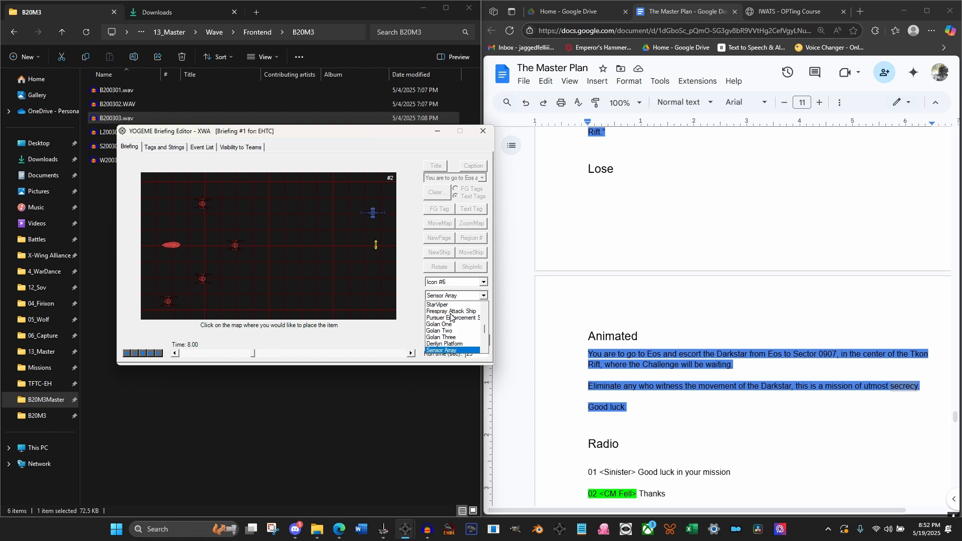
pyautogui.press('Down')
pyautogui.press('Down')
pyautogui.press('Down')
pyautogui.press('Down')
pyautogui.press('Down')
pyautogui.press('Down')
pyautogui.press('Down')
pyautogui.press('Down')
pyautogui.press('Down')
pyautogui.press('Down')
pyautogui.press('Down')
pyautogui.press('Down')
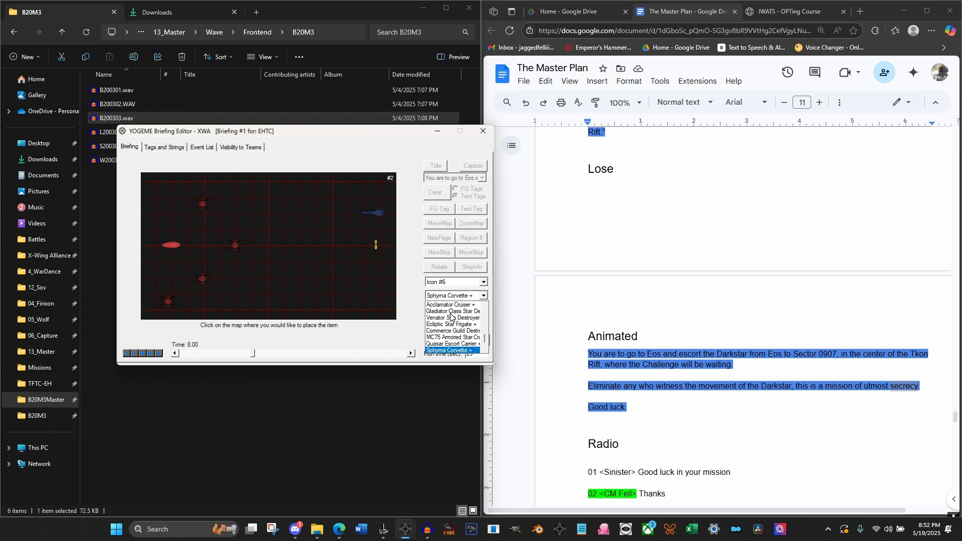
pyautogui.press('s')
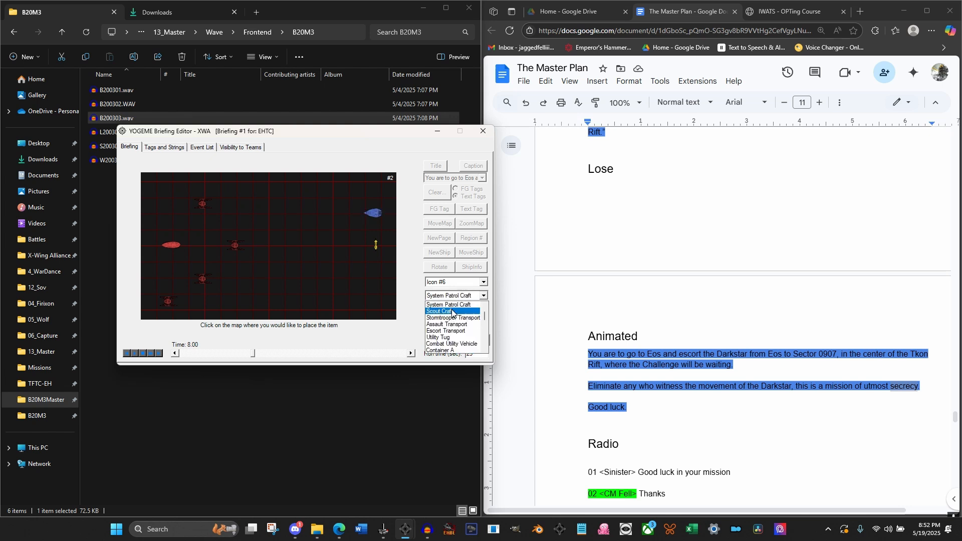
pyautogui.click(454, 306)
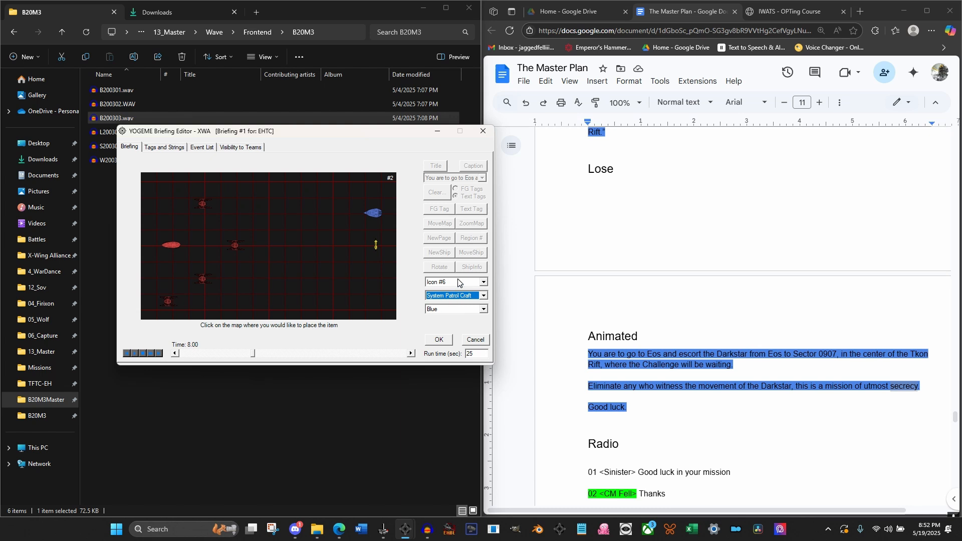
pyautogui.click(453, 282)
pyautogui.click(451, 299)
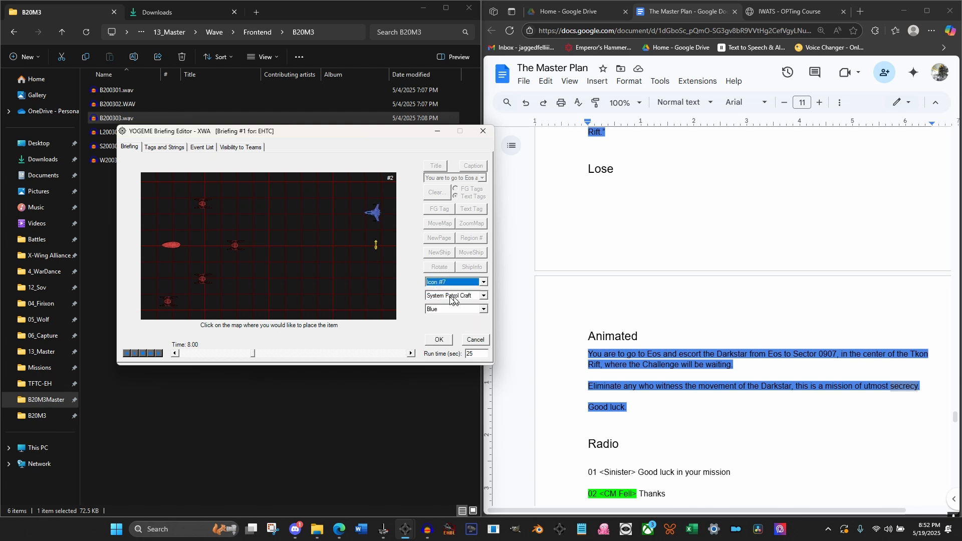
pyautogui.click(375, 268)
pyautogui.click(440, 339)
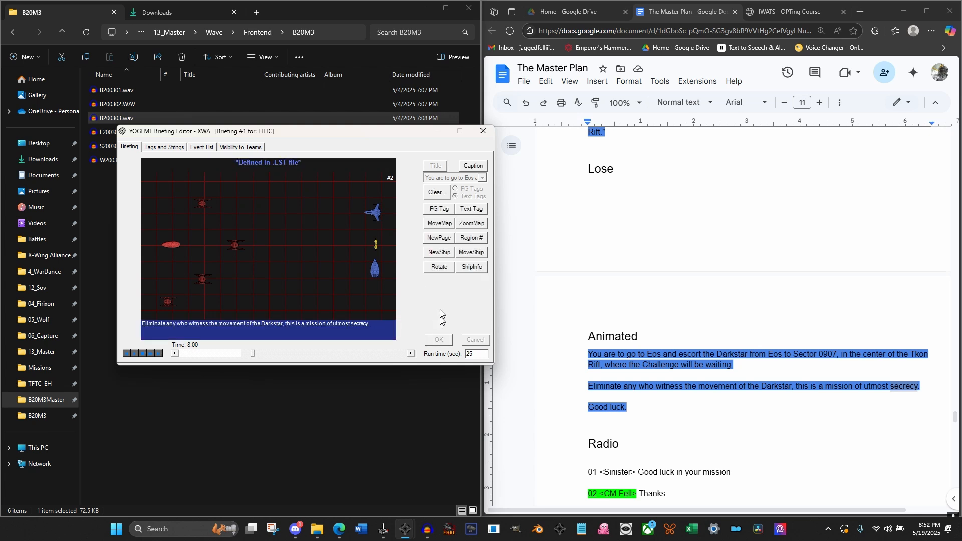
# At 8.00 seconds, rotate the System Patrol Craft, Icon #7, Left 90°
pyautogui.click(439, 267)
pyautogui.click(453, 296)
pyautogui.click(449, 307)
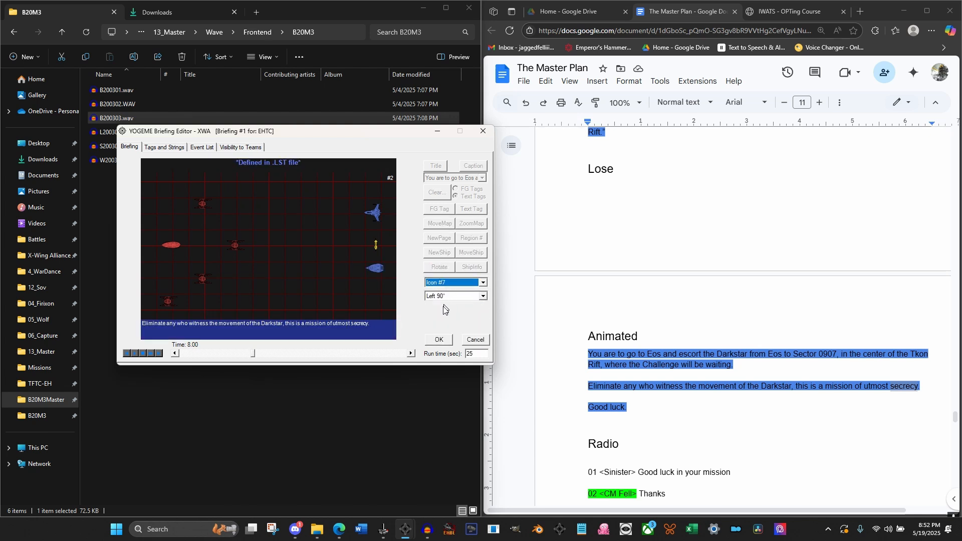
pyautogui.click(437, 340)
# In the event list, set X to 2500 for the 8.00-second Move Icon events of Icon #7 and Icon #6
pyautogui.click(206, 148)
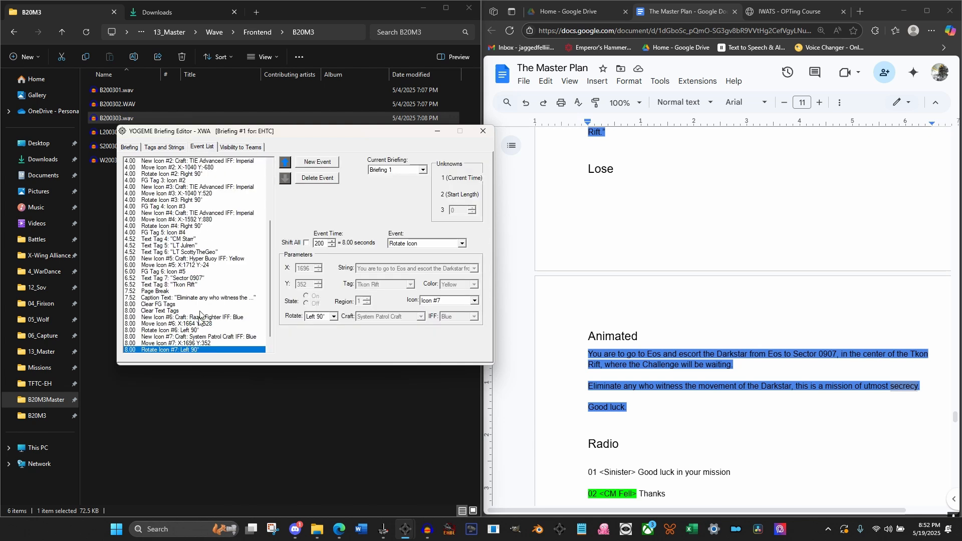
pyautogui.scroll(-2, 200, 319)
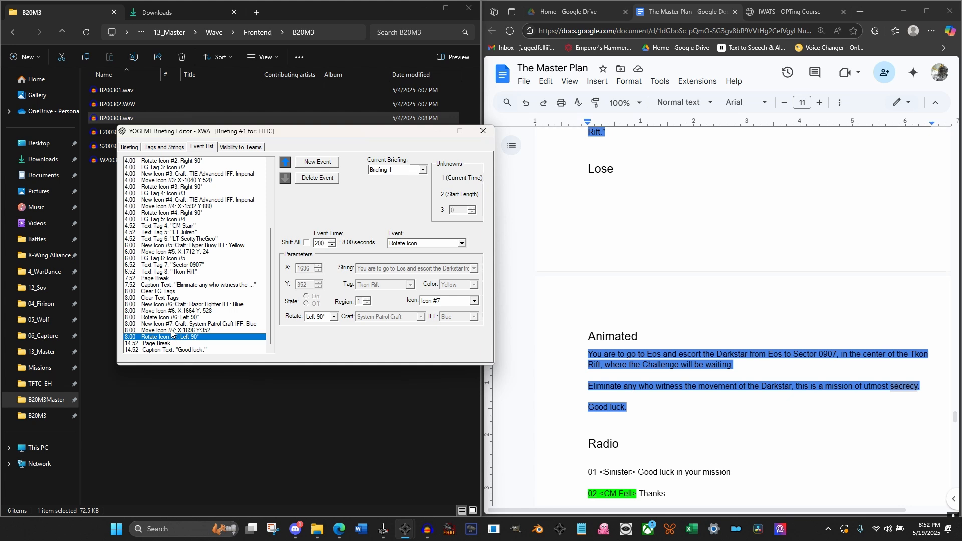
pyautogui.click(173, 330)
pyautogui.doubleClick(303, 269)
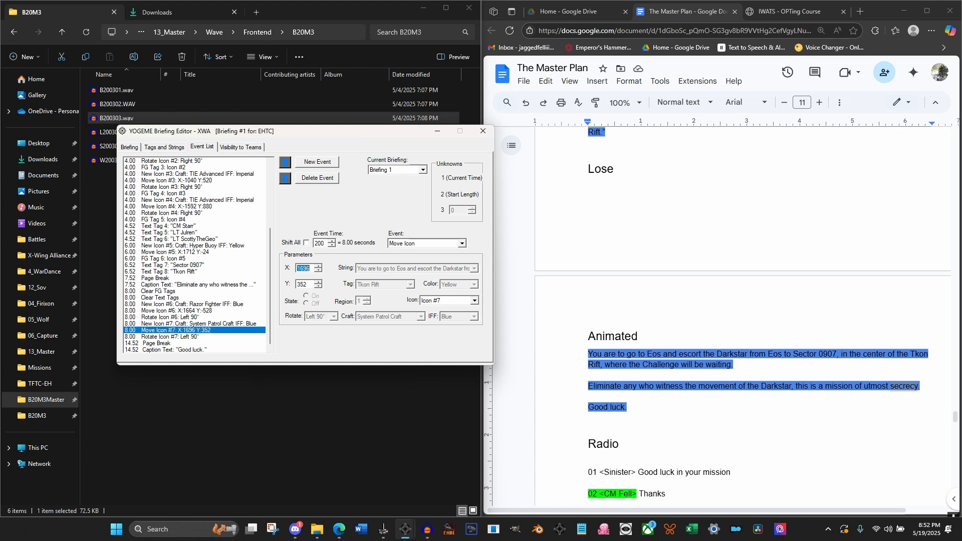
pyautogui.write('2500')
pyautogui.click(241, 310)
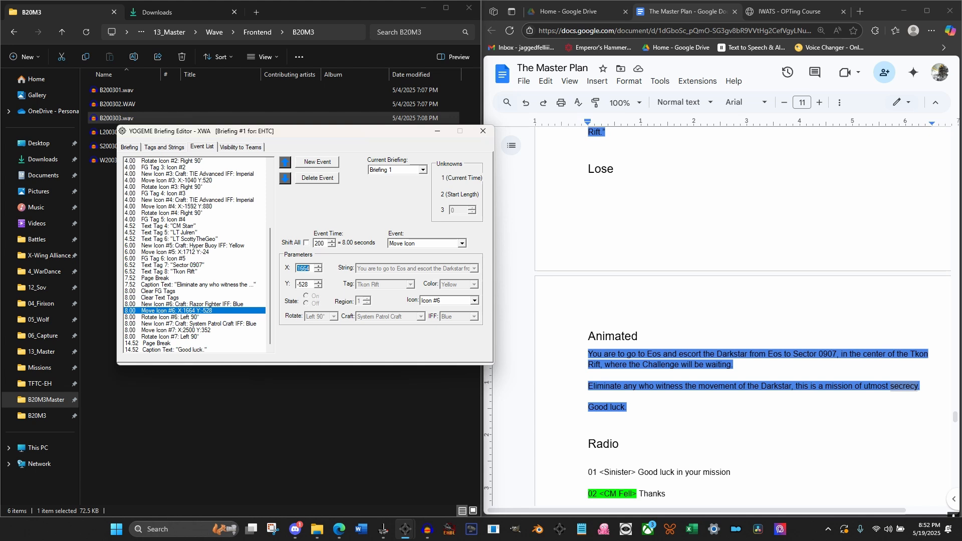
pyautogui.write('2500')
pyautogui.click(171, 323)
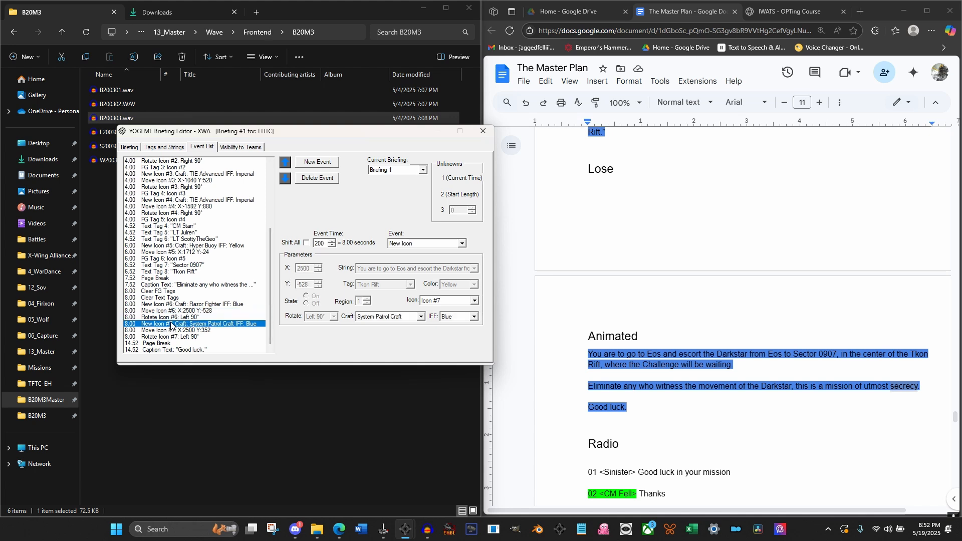
# At 8.04 seconds, move Icon #6 over 0.5 seconds to a point on the map above and left of the Hyper Buoy
pyautogui.click(130, 149)
pyautogui.moveTo(181, 353); pyautogui.dragTo(252, 354)
pyautogui.click(411, 353)
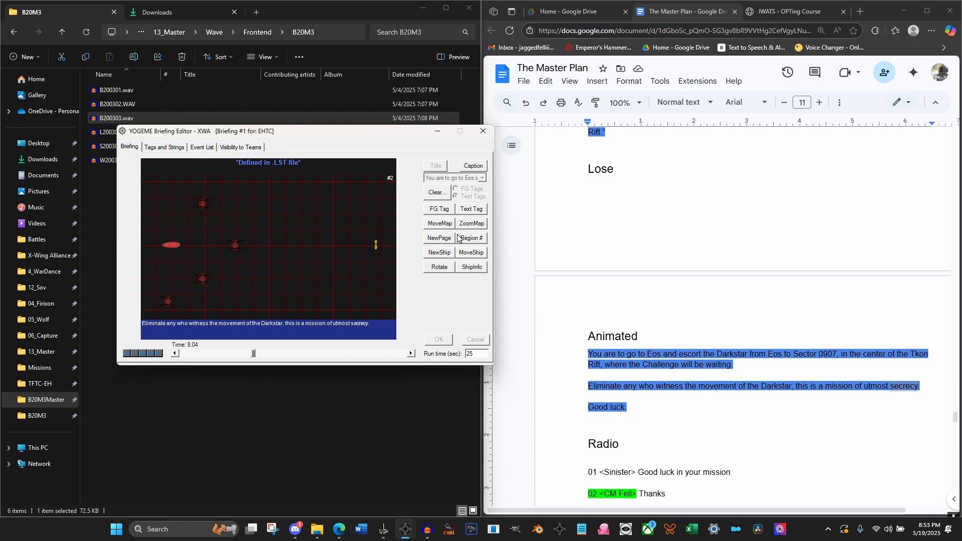
pyautogui.click(443, 253)
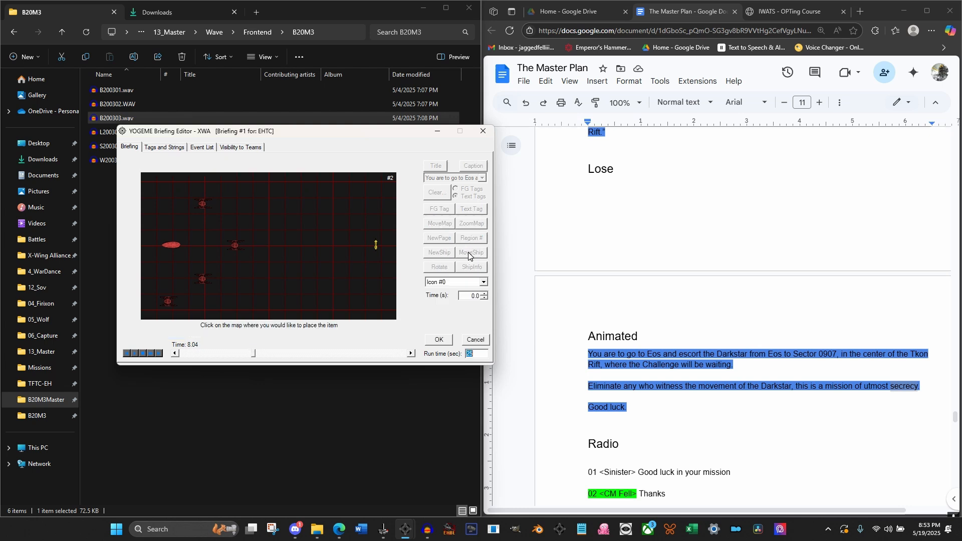
pyautogui.click(482, 283)
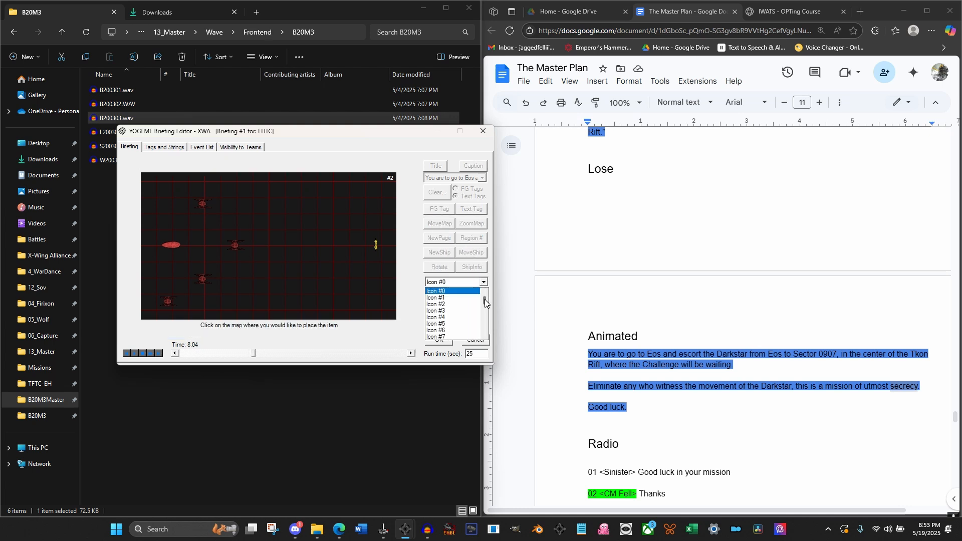
pyautogui.click(459, 332)
pyautogui.click(357, 212)
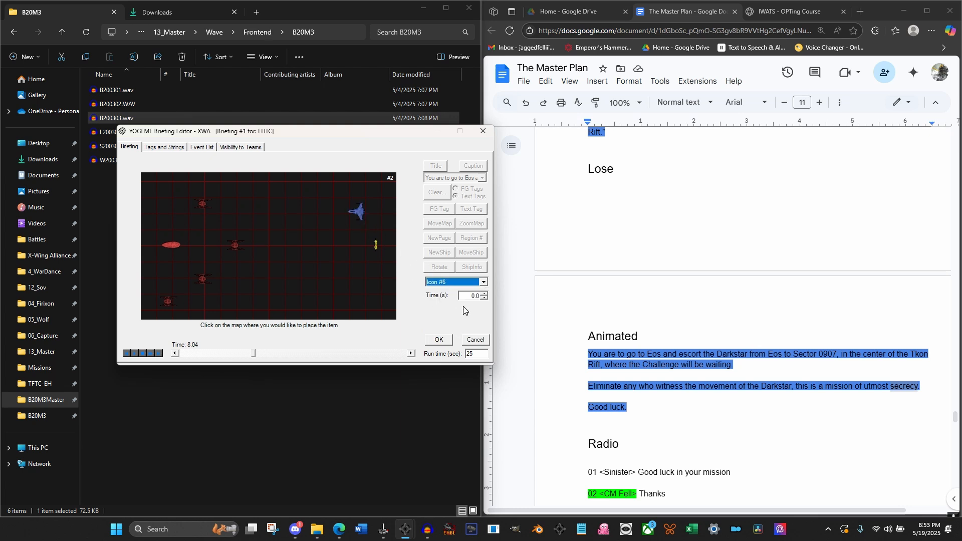
pyautogui.press('Tab')
pyautogui.write('.5')
pyautogui.click(347, 215)
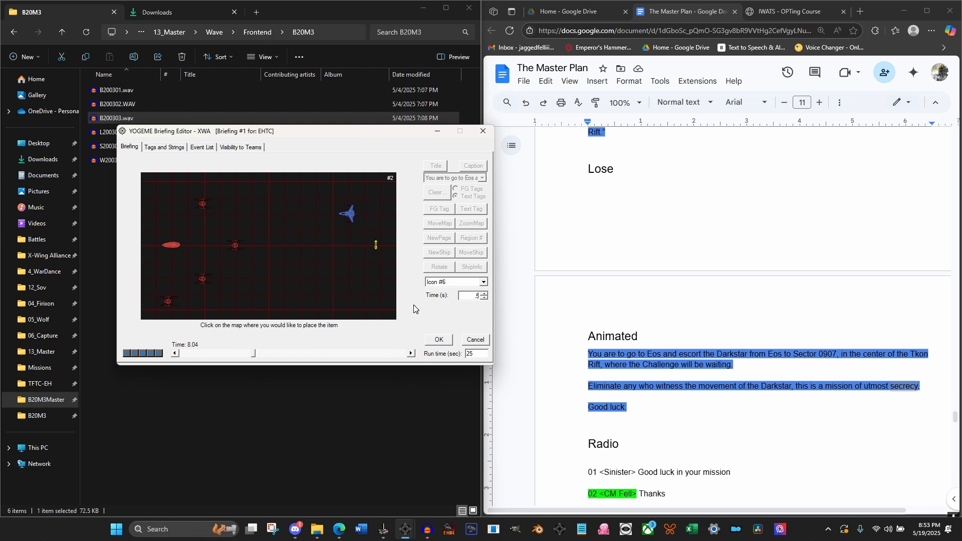
pyautogui.click(440, 341)
# At 8.20 seconds, move Icon #7 over 0.5 seconds to a point on the map below and left of the Hyper Buoy
pyautogui.click(463, 254)
pyautogui.click(477, 341)
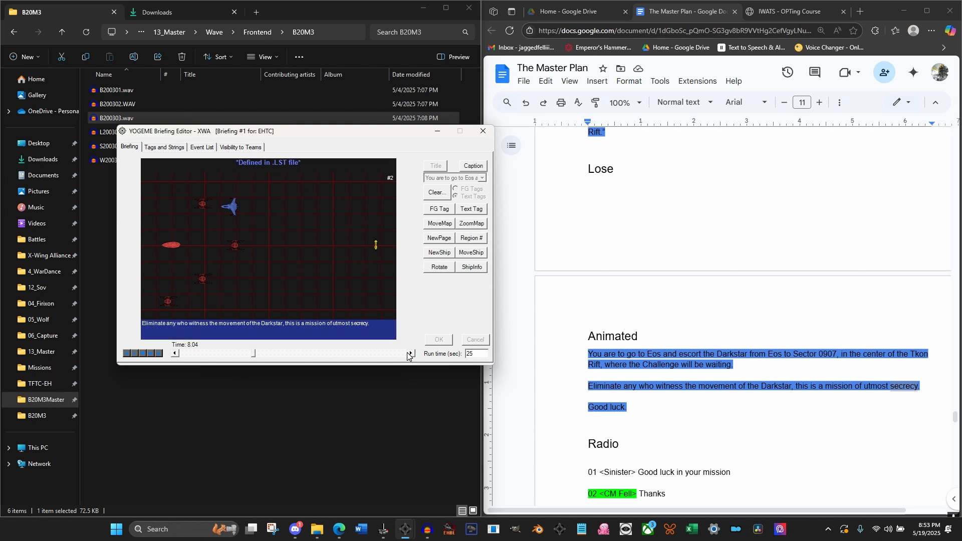
pyautogui.click(176, 354)
pyautogui.click(411, 352)
pyautogui.click(412, 353)
pyautogui.click(473, 254)
pyautogui.click(480, 281)
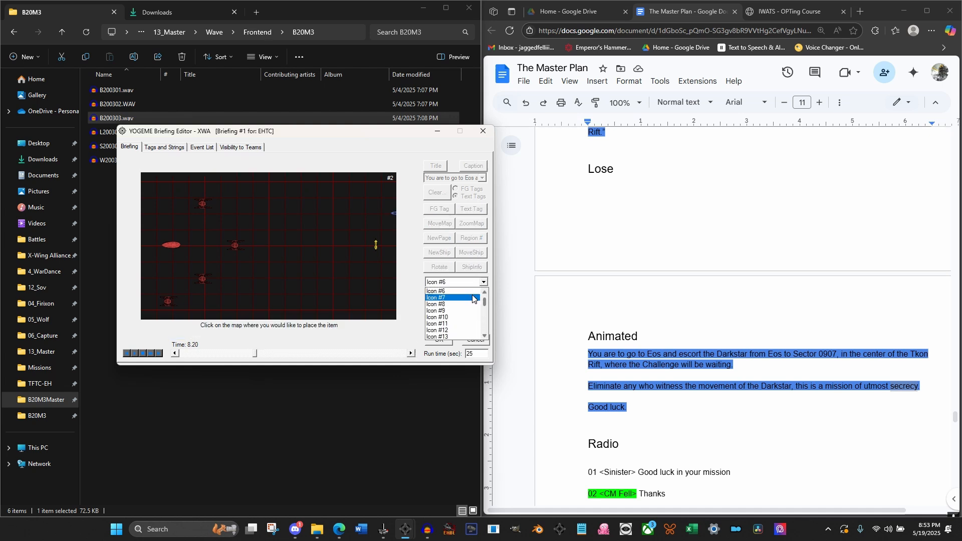
pyautogui.click(471, 301)
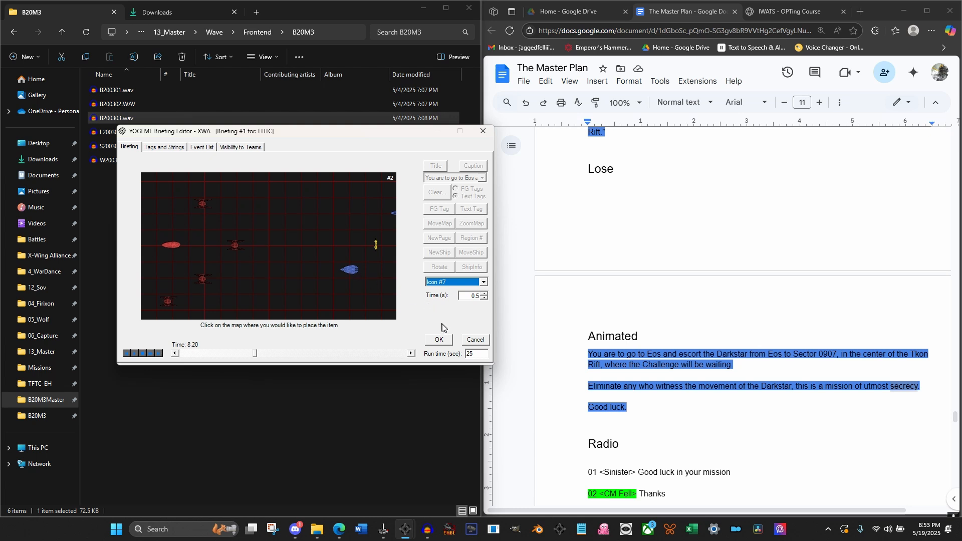
pyautogui.click(439, 340)
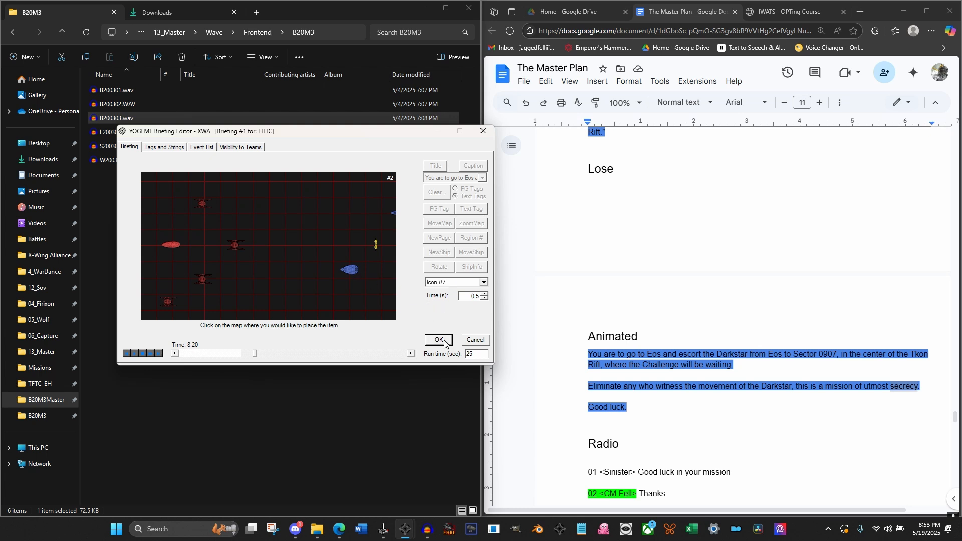
# Step the briefing timeline forward and back around 8.5 seconds to check how Icons #6 and #7 move onto the map
pyautogui.click(412, 354)
pyautogui.click(412, 354)
pyautogui.click(412, 354)
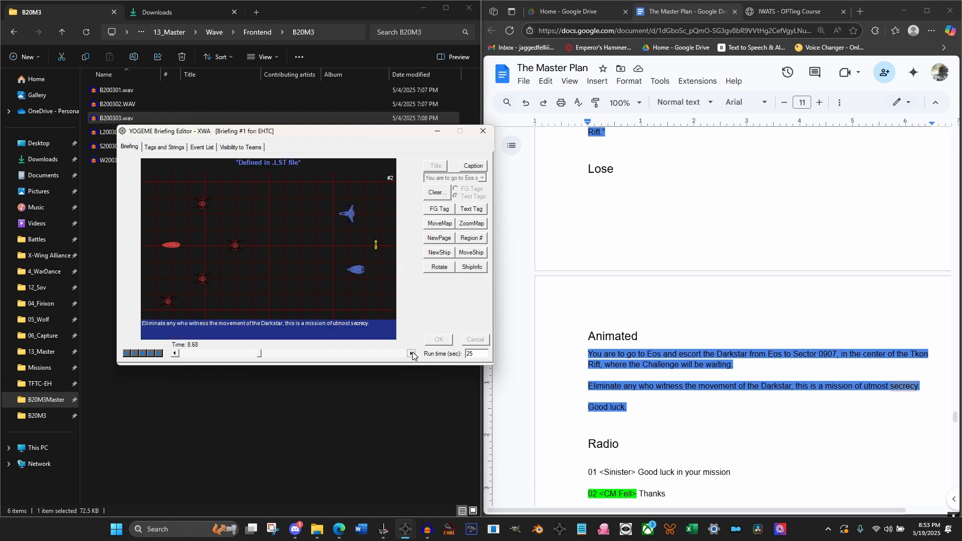
pyautogui.click(411, 353)
pyautogui.click(174, 353)
pyautogui.click(175, 354)
pyautogui.click(174, 353)
pyautogui.click(174, 353)
pyautogui.click(174, 353)
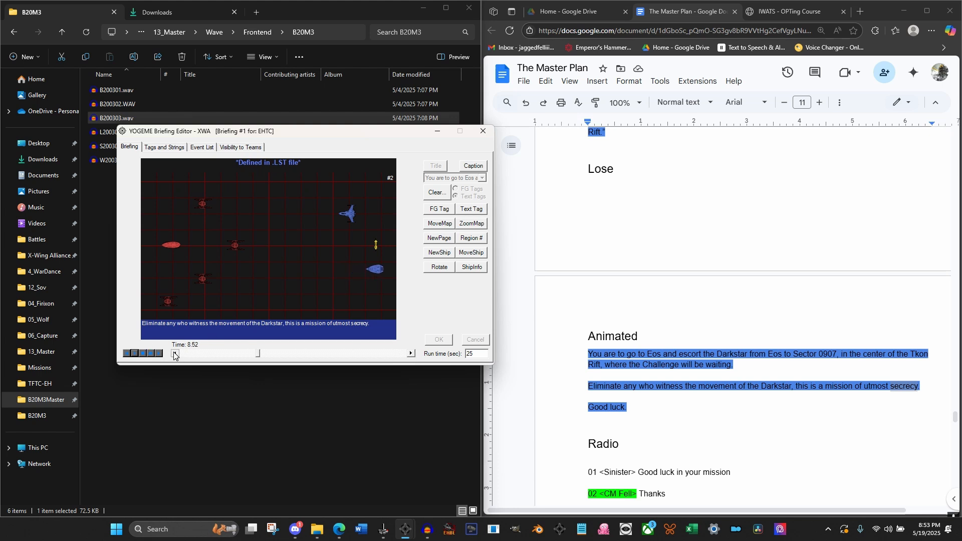
pyautogui.click(174, 353)
# At 8.56 seconds, add FG tag 1 to Icon #6, the upper blue ship
pyautogui.click(412, 354)
pyautogui.click(411, 354)
pyautogui.click(442, 213)
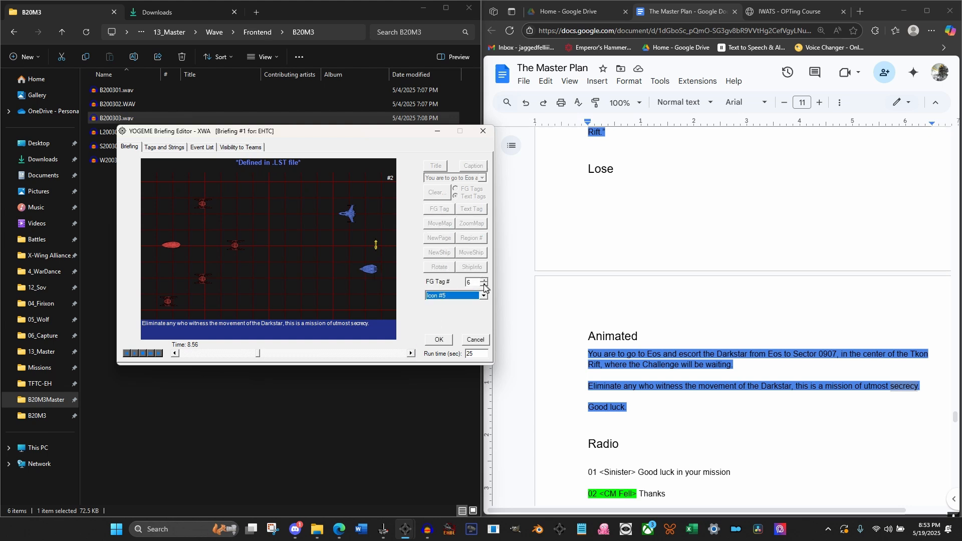
pyautogui.click(483, 285)
pyautogui.click(483, 296)
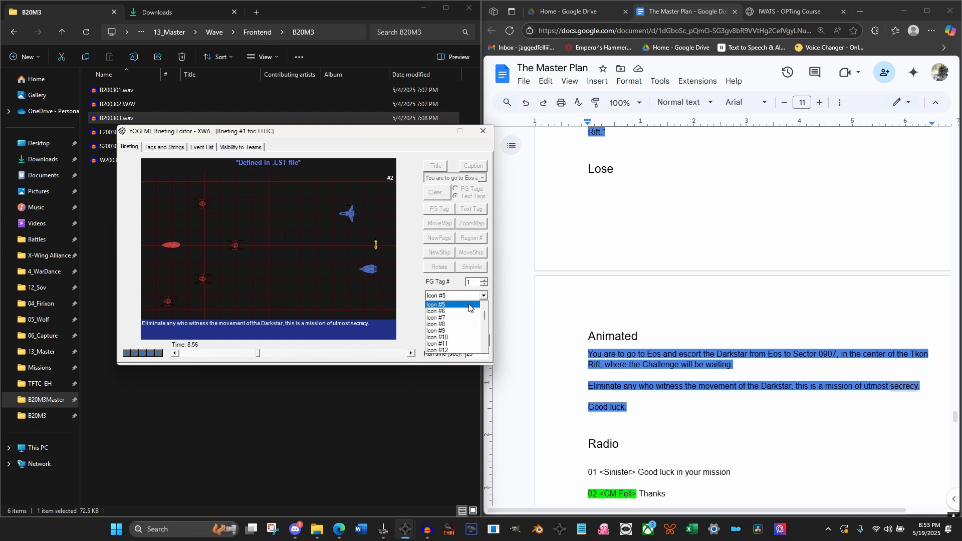
pyautogui.click(462, 315)
pyautogui.click(435, 342)
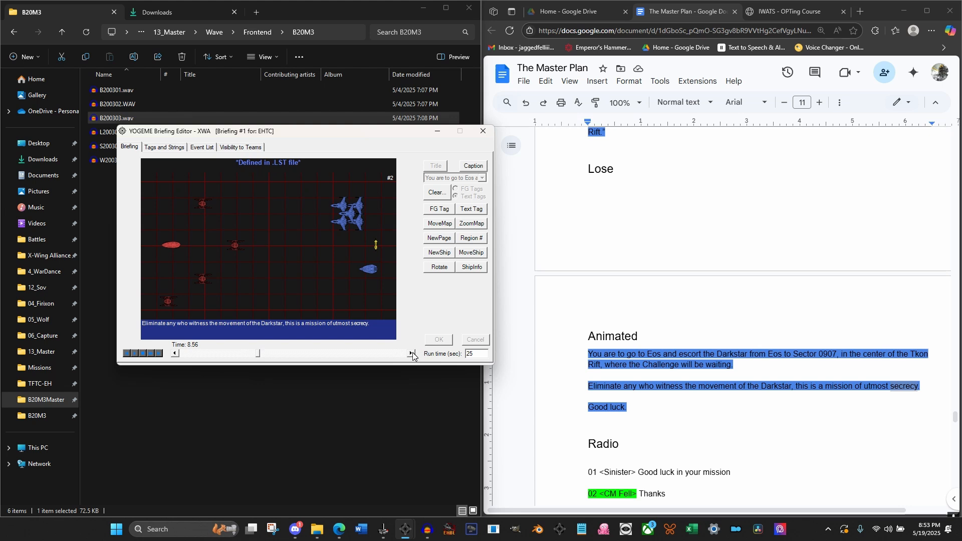
# At 8.72 seconds, add FG tag 2 to Icon #7, the lower blue ship
pyautogui.click(412, 353)
pyautogui.click(411, 354)
pyautogui.click(411, 354)
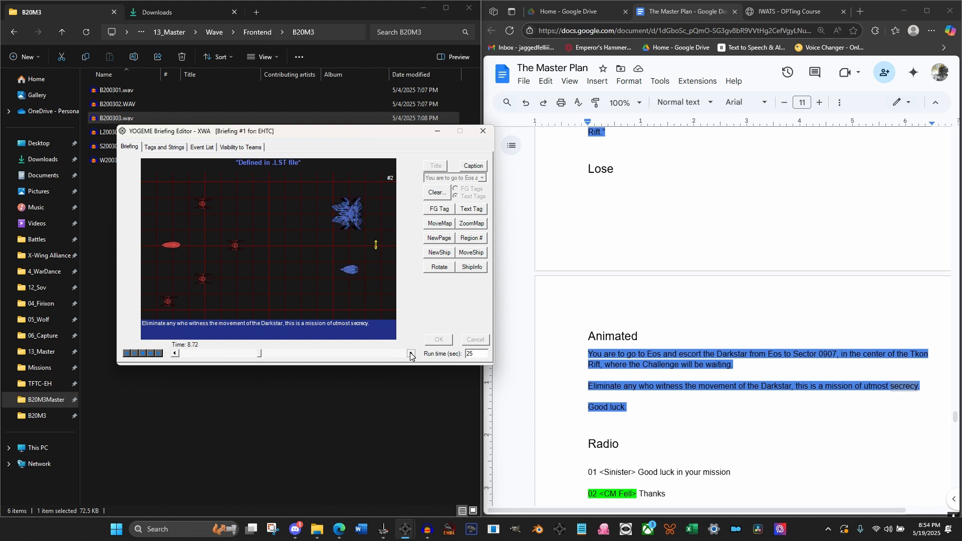
pyautogui.click(436, 210)
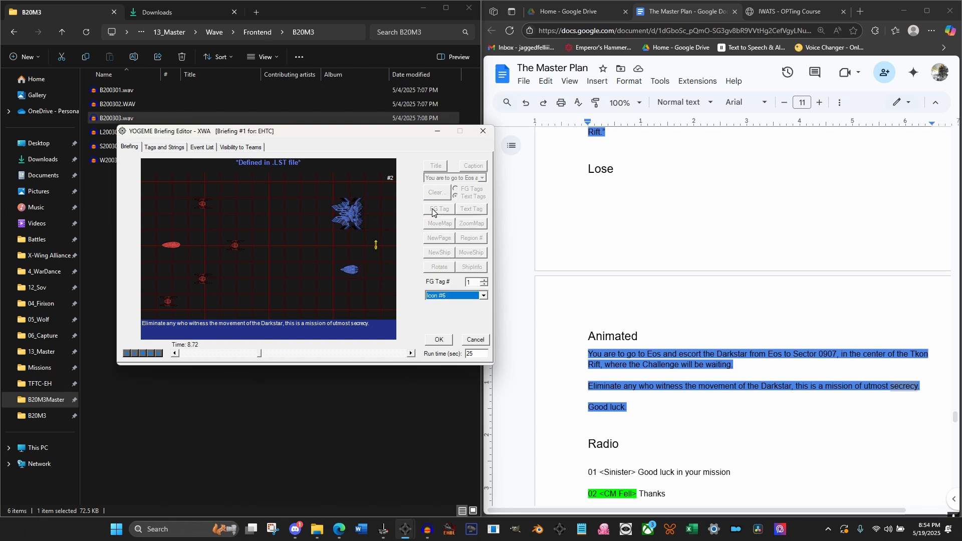
pyautogui.click(484, 280)
pyautogui.click(484, 296)
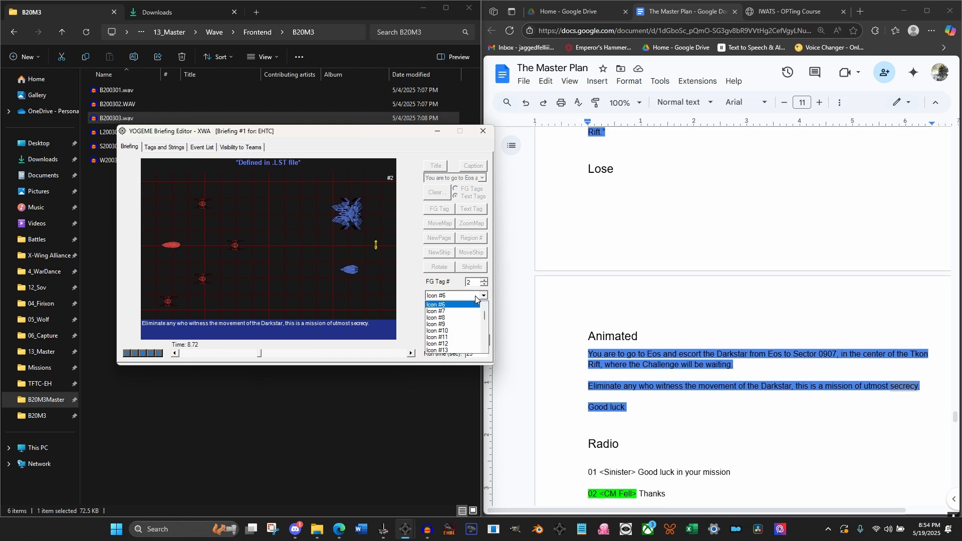
pyautogui.click(471, 306)
pyautogui.click(439, 339)
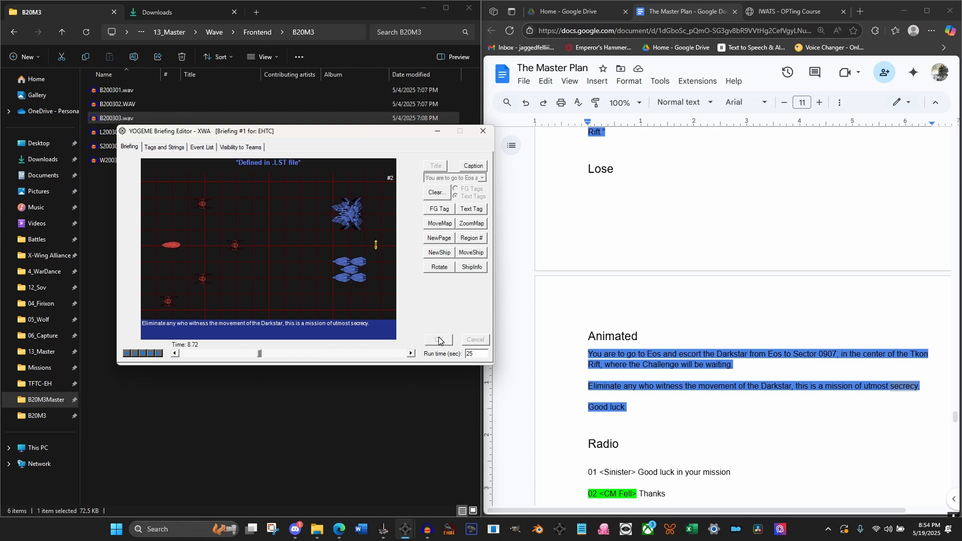
# At 9.24 seconds, set up text tag 1 with the text Witnesses in purple
pyautogui.click(411, 353)
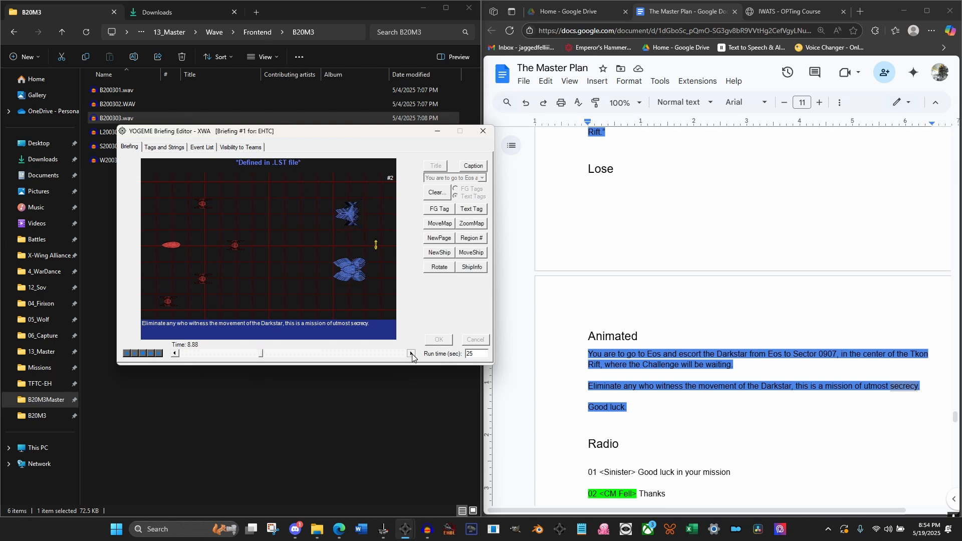
pyautogui.click(411, 353)
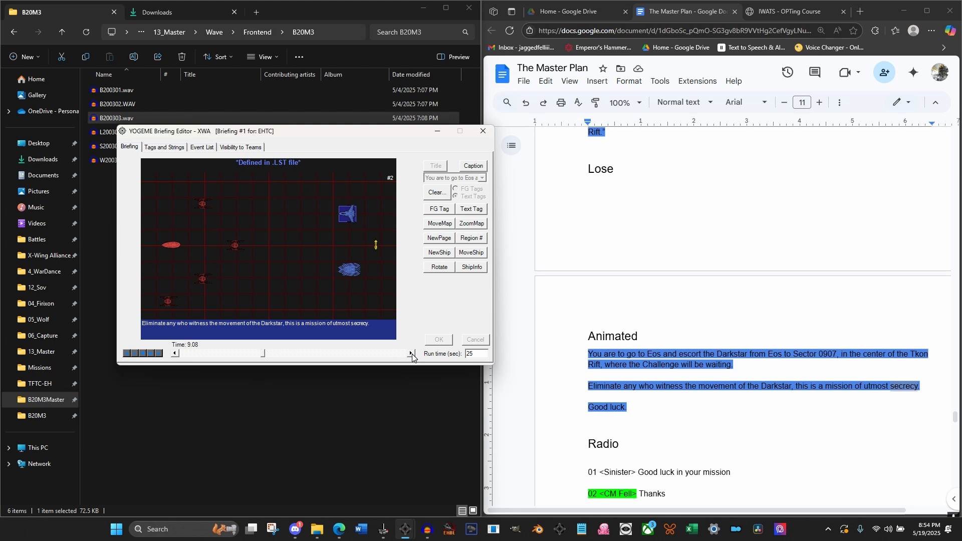
pyautogui.click(411, 354)
pyautogui.click(466, 211)
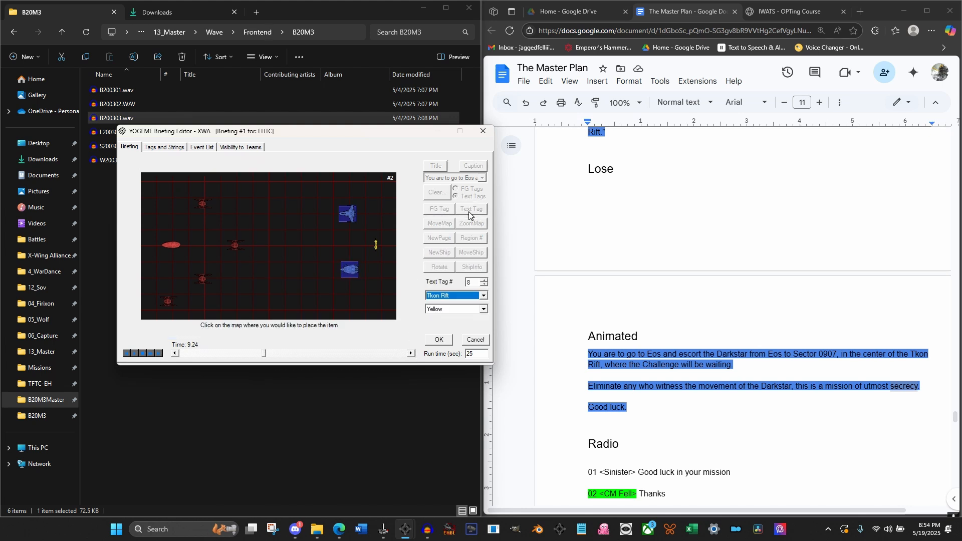
pyautogui.click(484, 285)
pyautogui.click(484, 285)
pyautogui.click(484, 285)
pyautogui.click(484, 285)
pyautogui.click(484, 285)
pyautogui.click(484, 285)
pyautogui.click(484, 284)
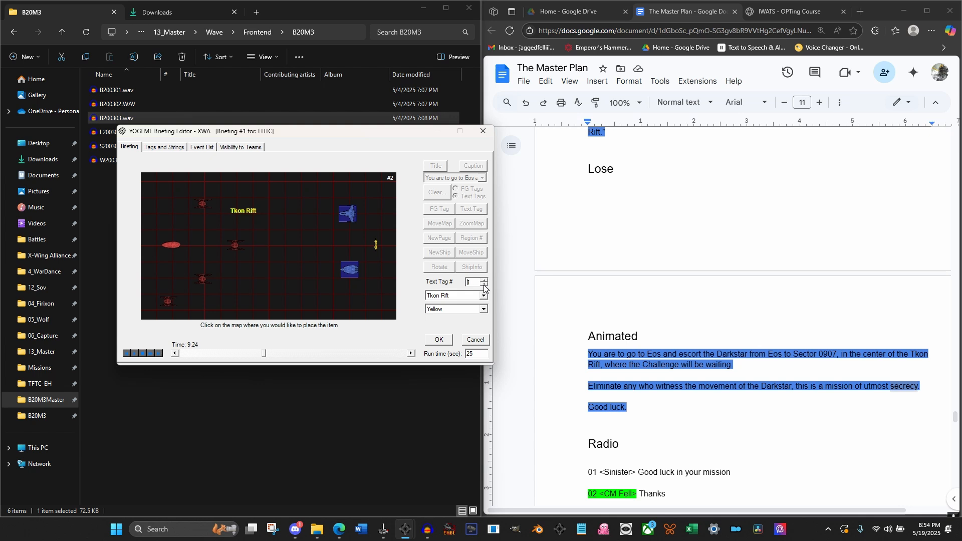
pyautogui.click(473, 296)
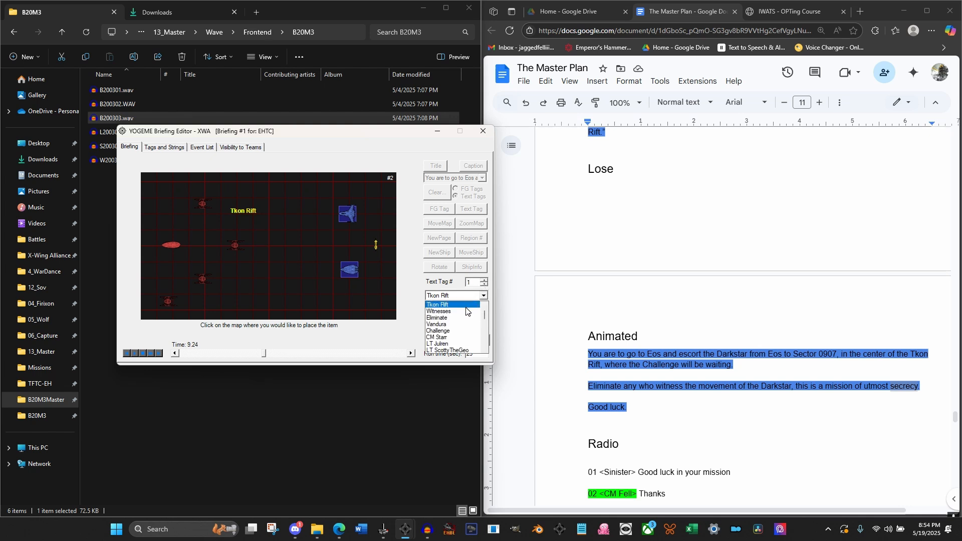
pyautogui.click(466, 311)
pyautogui.click(483, 309)
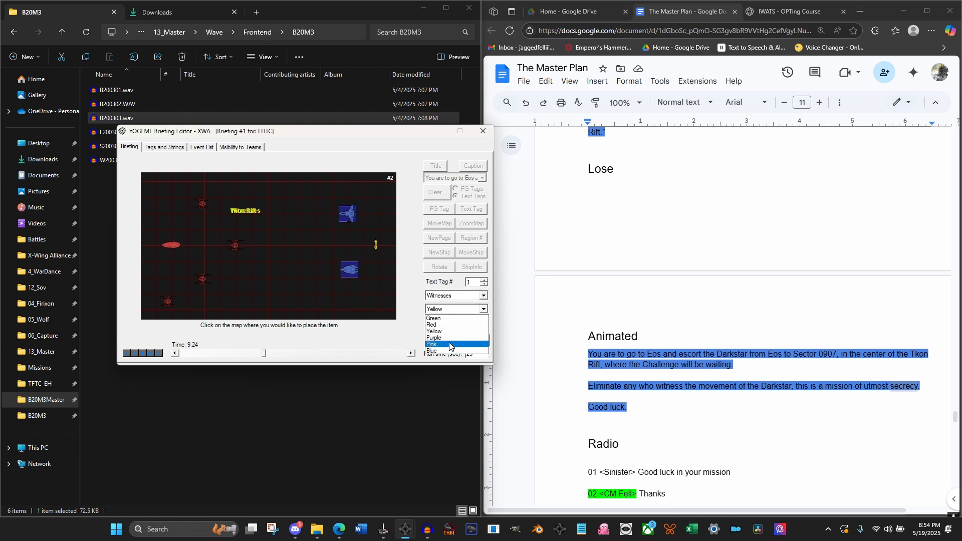
pyautogui.click(433, 337)
# Place the Witnesses tag between the two blue ships, just left of the Hyper Buoy, and apply it
pyautogui.click(307, 238)
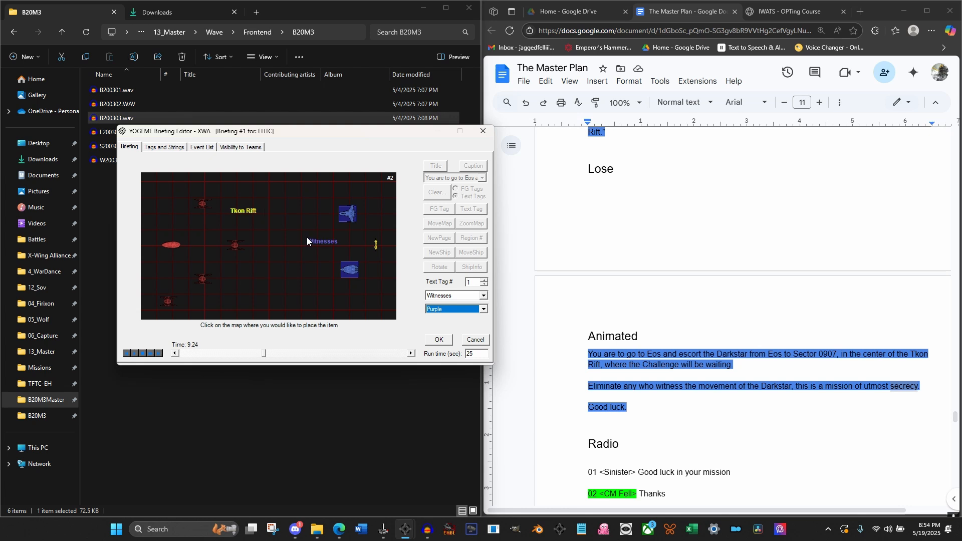
pyautogui.click(335, 243)
pyautogui.click(333, 242)
pyautogui.click(326, 241)
pyautogui.click(439, 339)
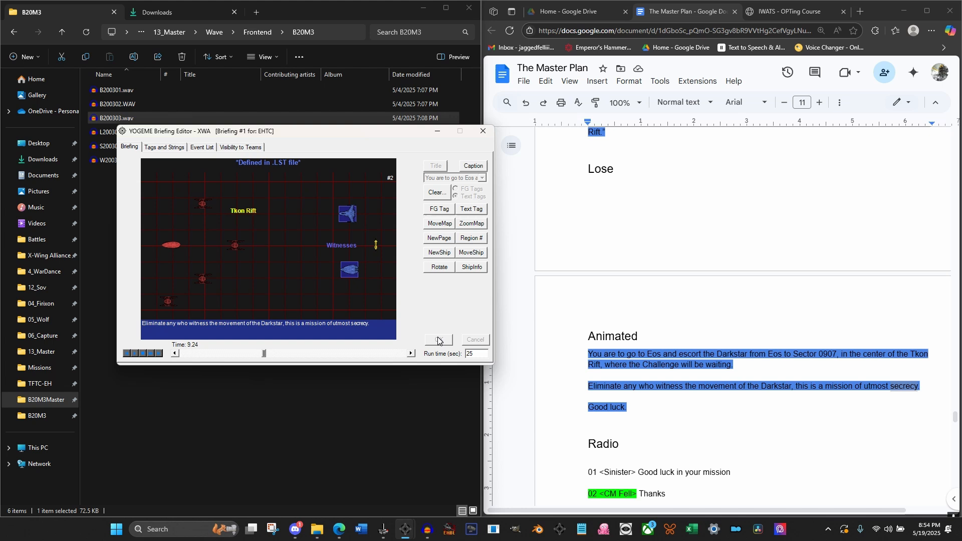
# Check the list of text tags, and bring the briefing timeline back to 9.40 seconds
pyautogui.click(174, 151)
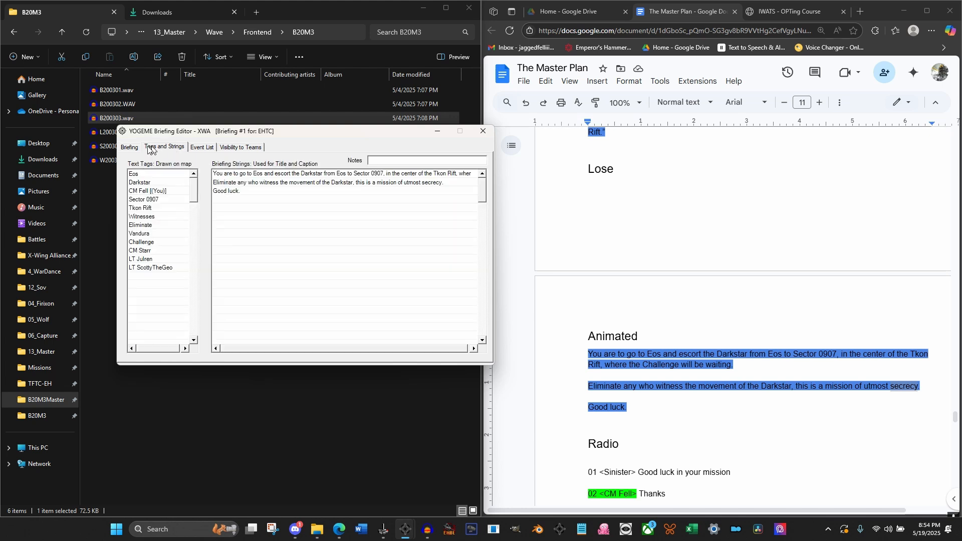
pyautogui.click(129, 148)
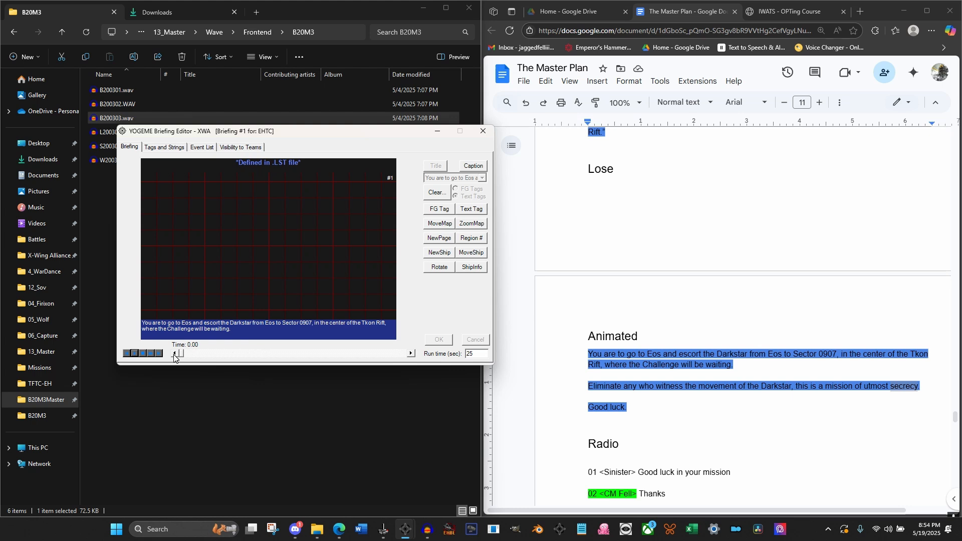
pyautogui.moveTo(181, 353); pyautogui.dragTo(265, 353)
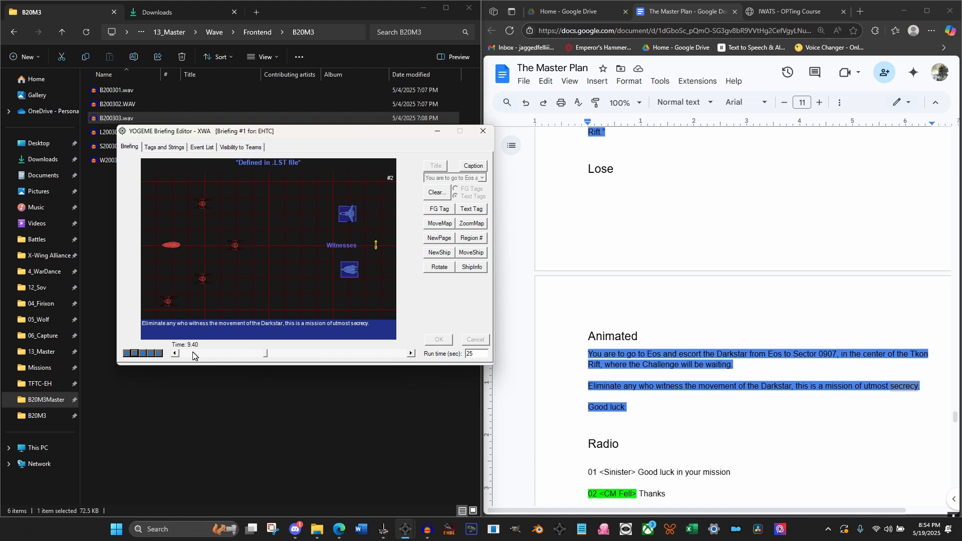
# Advance the briefing to 11.00 seconds and start text tag 2 with the text Eliminate
pyautogui.click(411, 354)
pyautogui.click(412, 353)
pyautogui.click(412, 353)
pyautogui.click(411, 354)
pyautogui.click(411, 354)
pyautogui.click(411, 354)
pyautogui.click(411, 353)
pyautogui.click(411, 353)
pyautogui.click(411, 354)
pyautogui.click(411, 353)
pyautogui.click(411, 354)
pyautogui.click(412, 354)
pyautogui.click(412, 354)
pyautogui.click(411, 353)
pyautogui.click(411, 354)
pyautogui.click(411, 354)
pyautogui.click(411, 354)
pyautogui.click(412, 354)
pyautogui.click(411, 354)
pyautogui.click(412, 354)
pyautogui.click(411, 353)
pyautogui.click(411, 354)
pyautogui.click(466, 211)
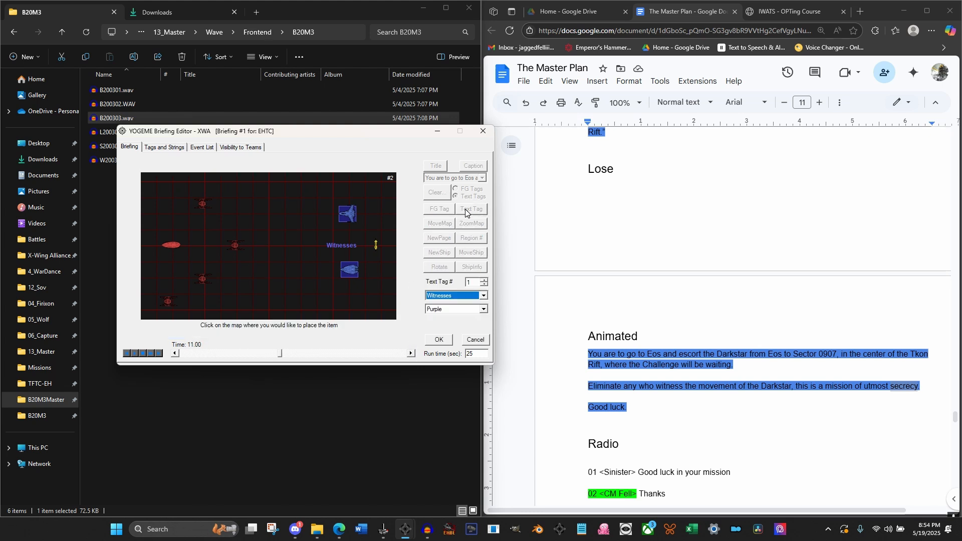
pyautogui.click(484, 279)
pyautogui.click(468, 297)
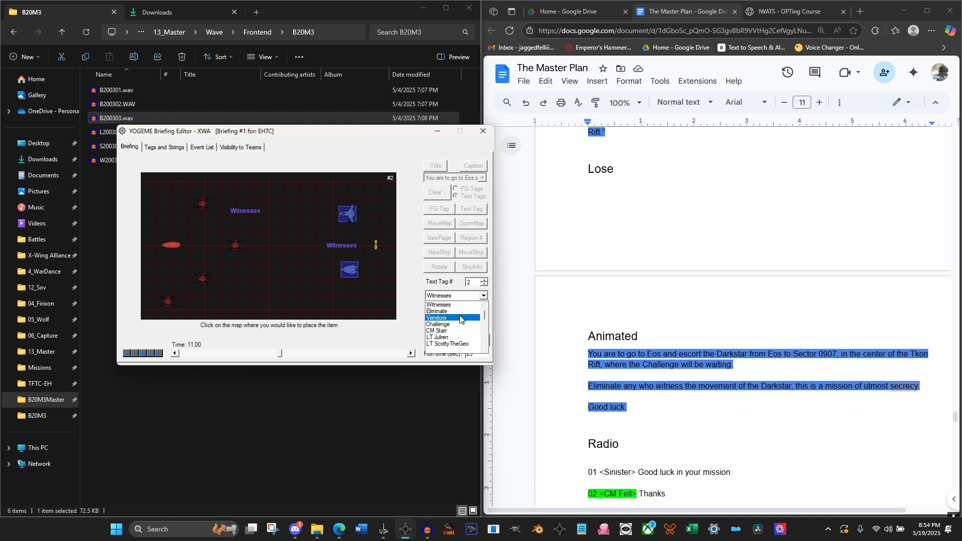
pyautogui.click(460, 313)
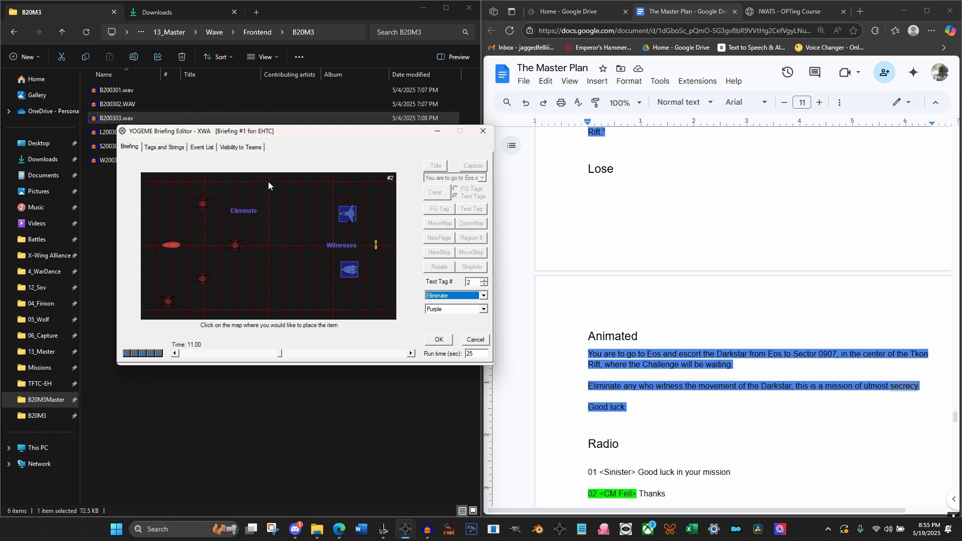
# Place the Eliminate tag above the upper blue ship, colour it red and apply it
pyautogui.click(299, 213)
pyautogui.click(450, 309)
pyautogui.click(444, 325)
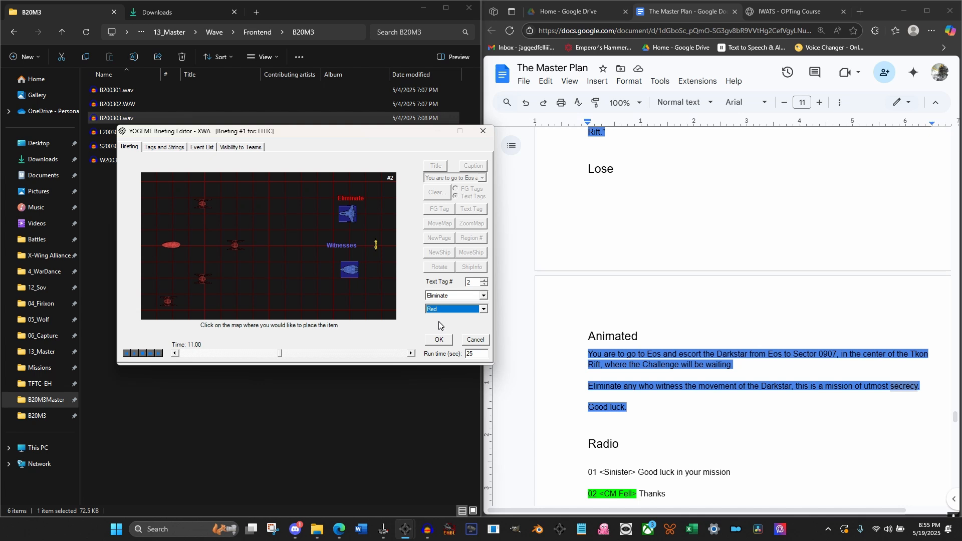
pyautogui.click(439, 339)
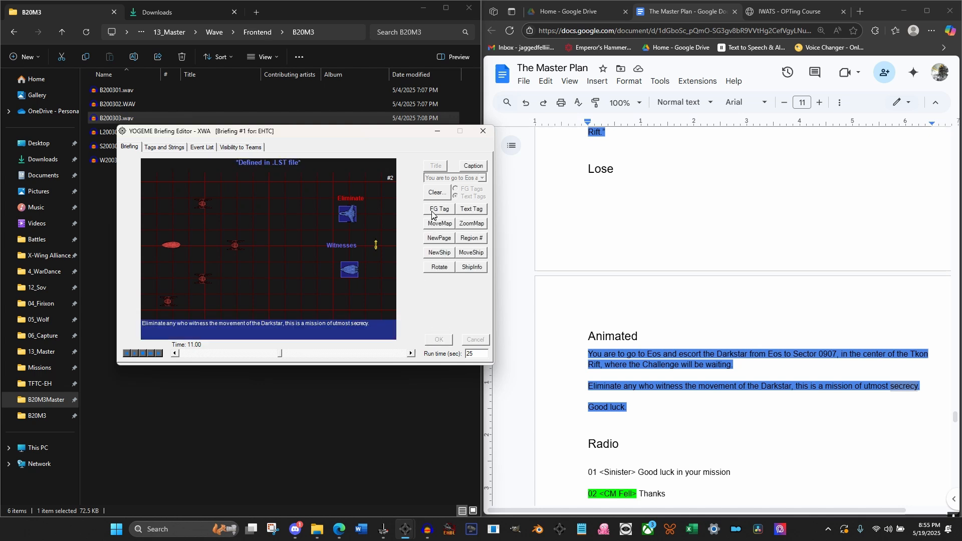
# At 11.00 seconds, add text tag 3 as a red Eliminate label below the lower blue ship
pyautogui.click(461, 211)
pyautogui.click(484, 280)
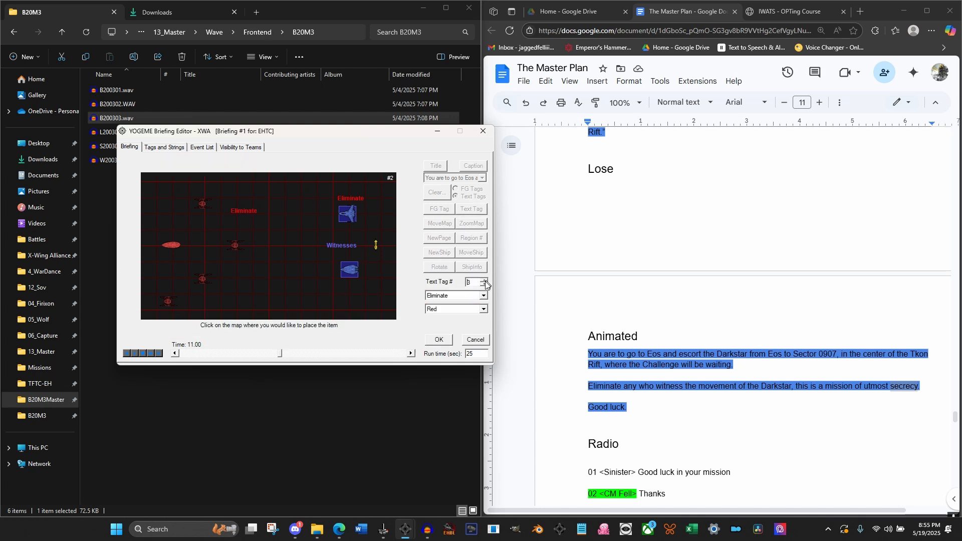
pyautogui.click(337, 282)
pyautogui.click(438, 339)
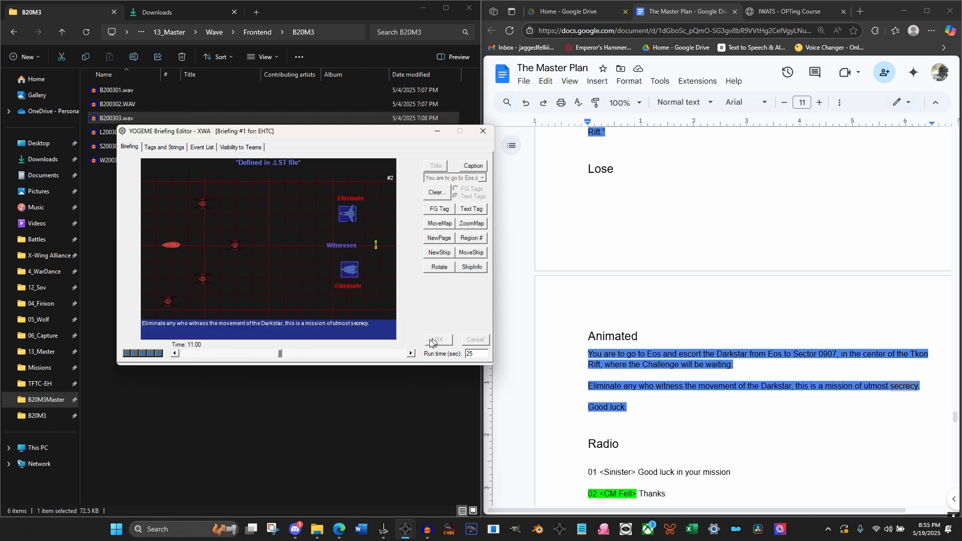
# At 12.00 seconds, move Icon #1 over 2 seconds to a point just above and left of the Witnesses tag
pyautogui.click(412, 353)
pyautogui.click(411, 353)
pyautogui.click(472, 254)
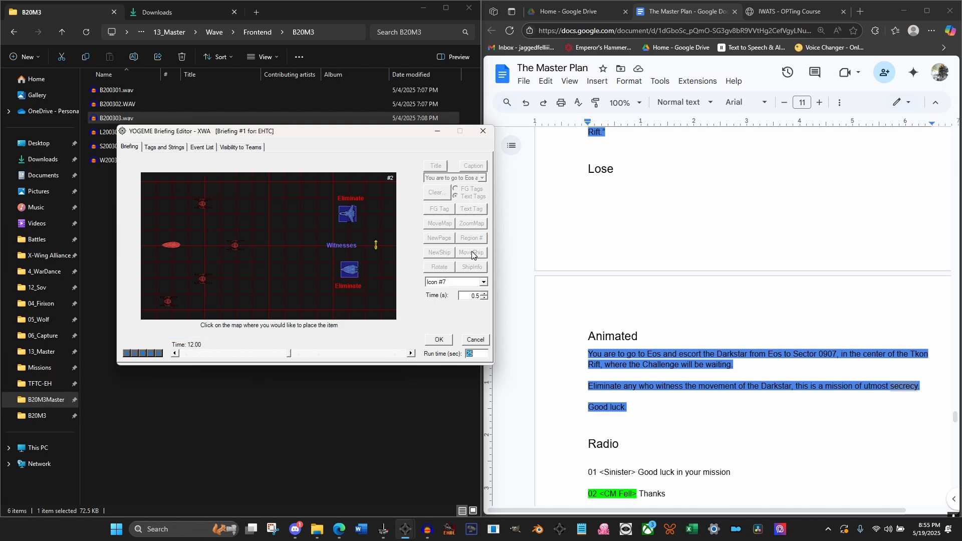
pyautogui.click(483, 282)
pyautogui.scroll(2, 444, 301)
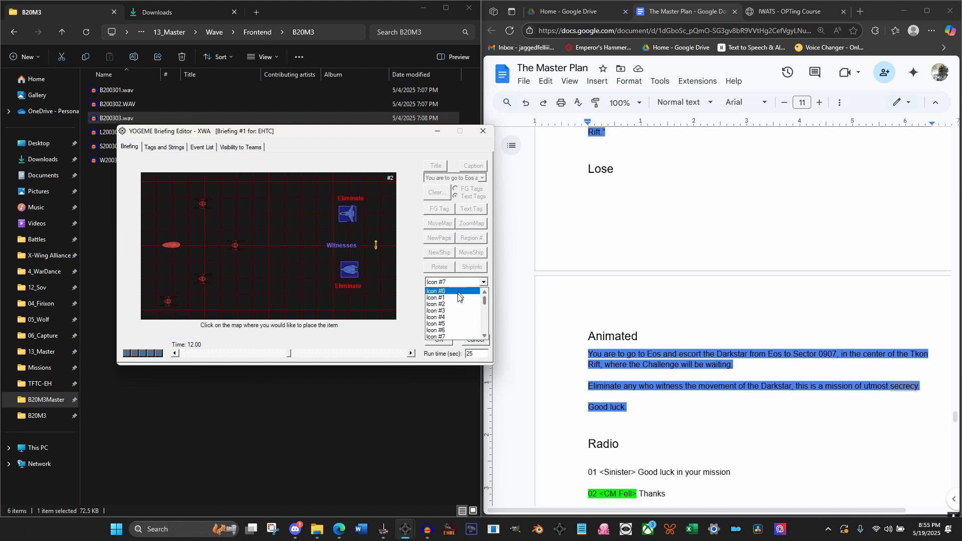
pyautogui.click(468, 293)
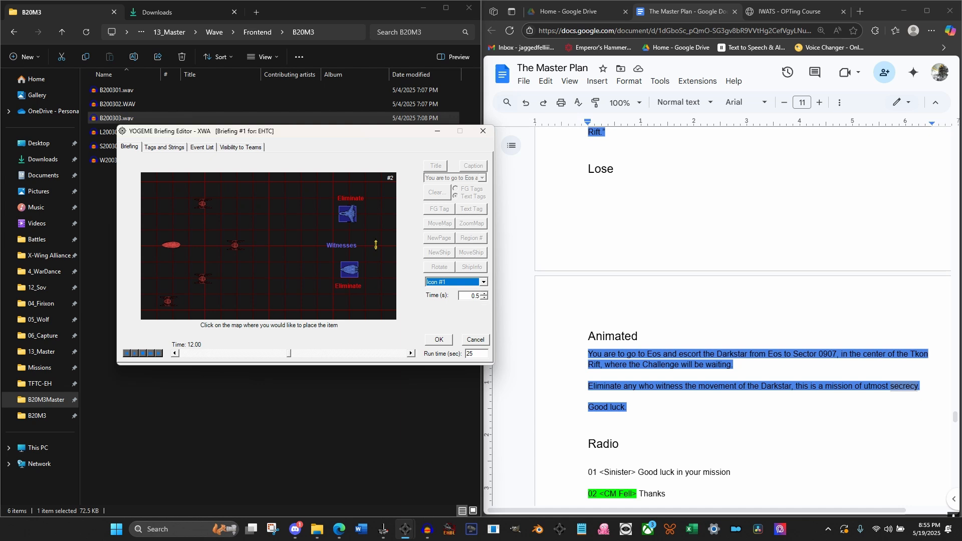
pyautogui.moveTo(470, 295); pyautogui.dragTo(506, 320)
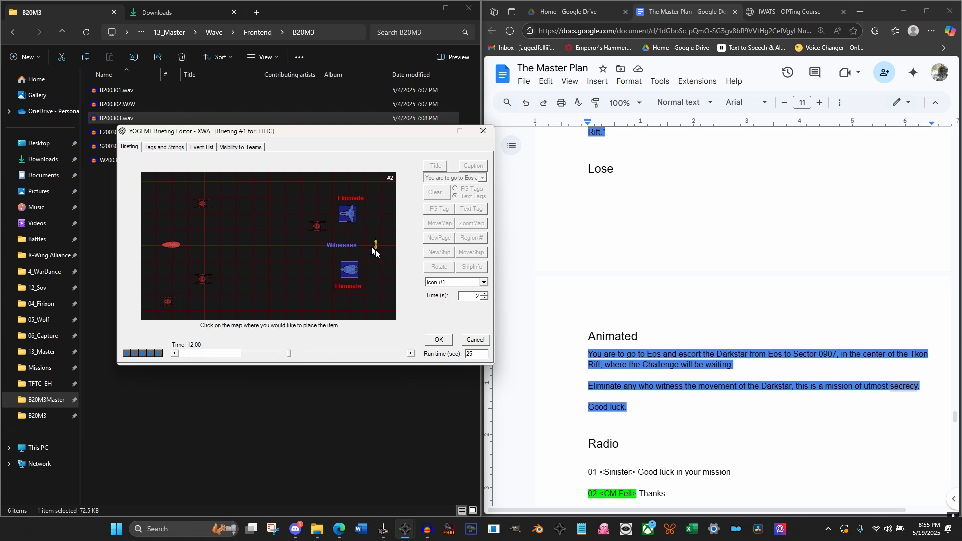
pyautogui.click(440, 340)
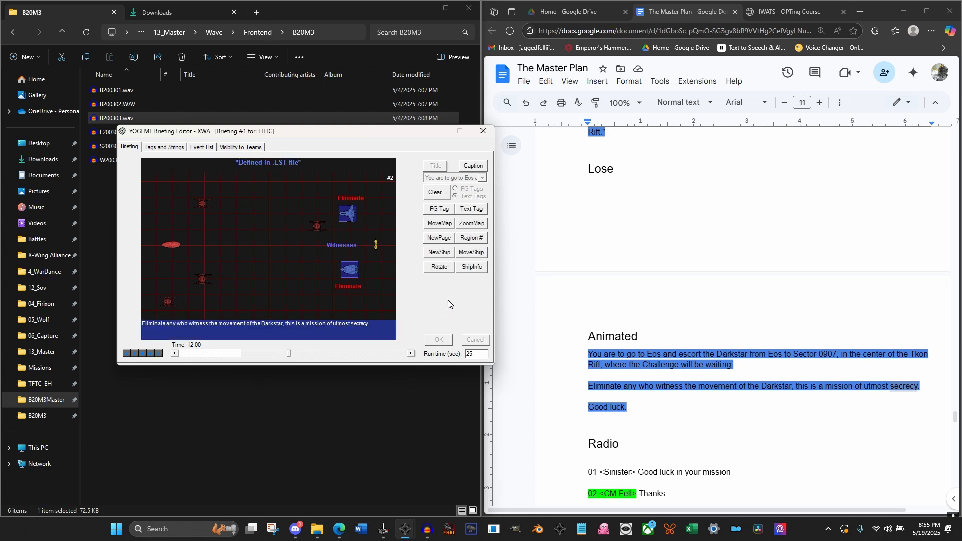
# At 12.00 seconds, move Icon #2 over 2 seconds to a point left of the upper Eliminate tag
pyautogui.click(465, 253)
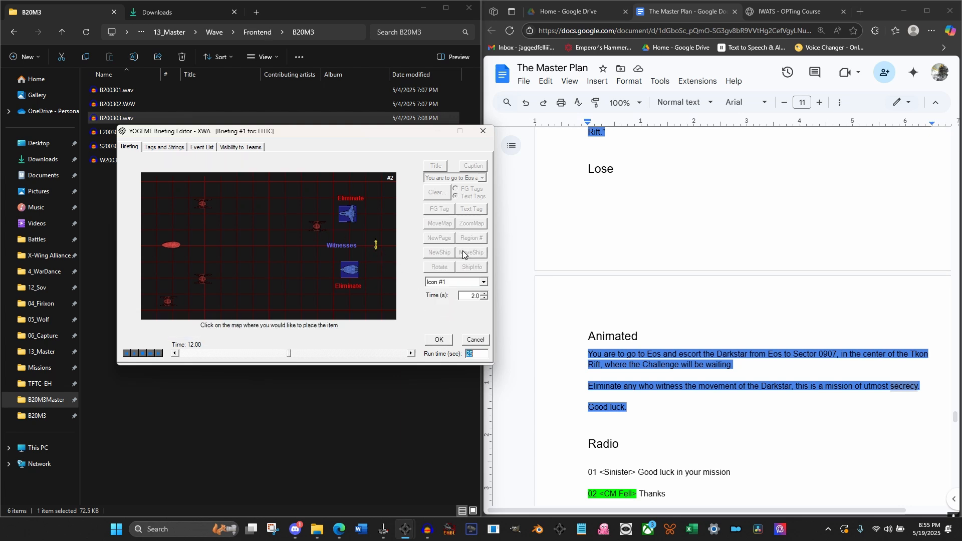
pyautogui.click(484, 284)
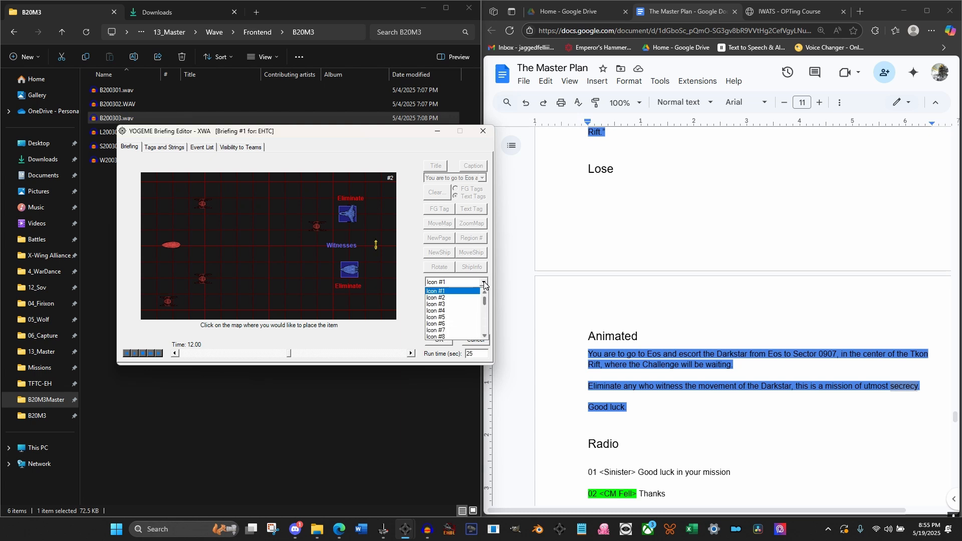
pyautogui.click(468, 298)
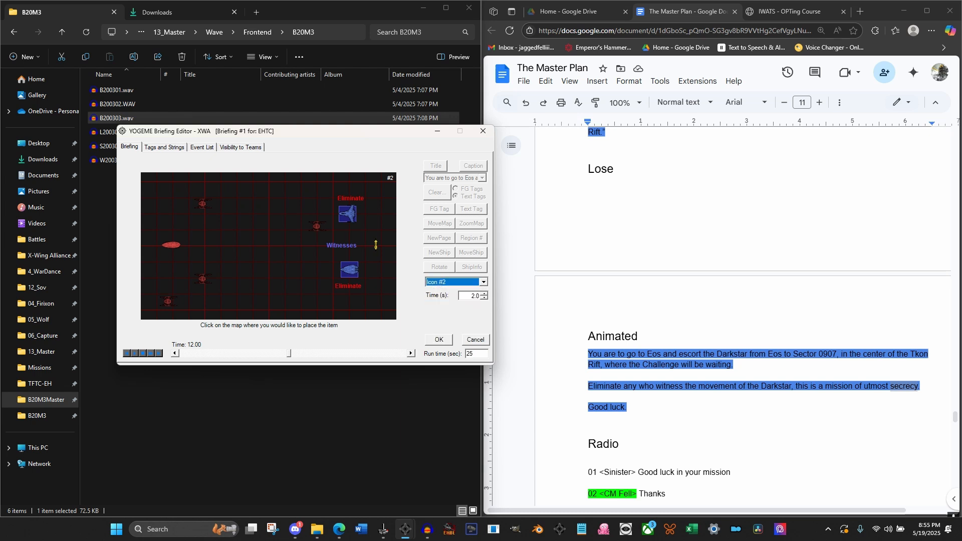
pyautogui.click(303, 200)
pyautogui.click(439, 340)
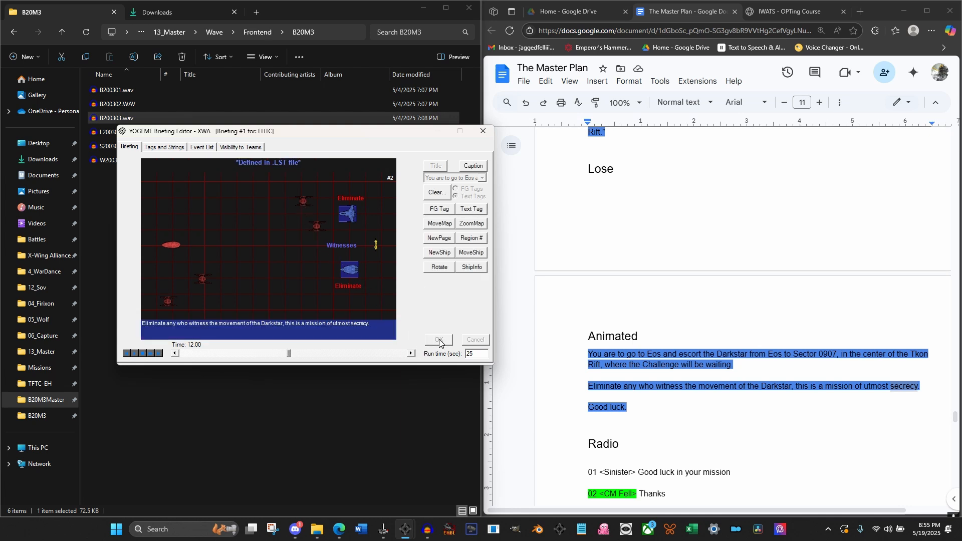
# At 12.00 seconds, move Icon #3 over 2 seconds to a point left of the lower blue ship
pyautogui.click(472, 252)
pyautogui.click(456, 297)
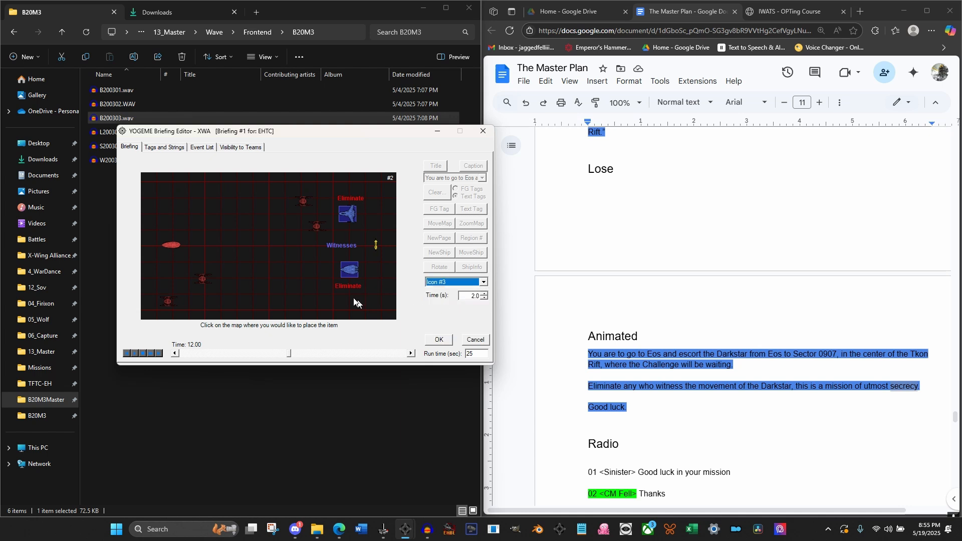
pyautogui.click(316, 269)
pyautogui.click(439, 339)
# At 12.00 seconds, move Icon #4 over 2 seconds to a point left of the lower Eliminate tag
pyautogui.click(471, 253)
pyautogui.click(472, 282)
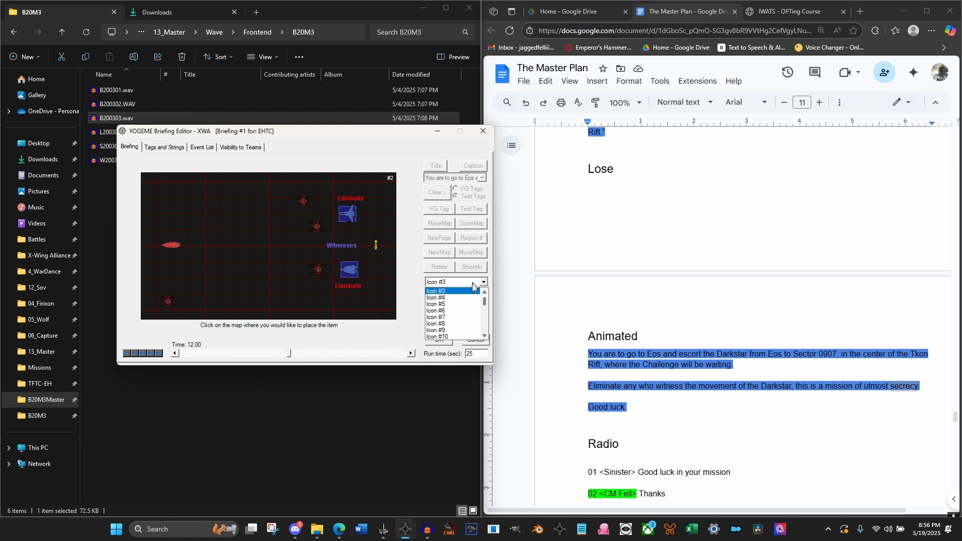
pyautogui.click(465, 299)
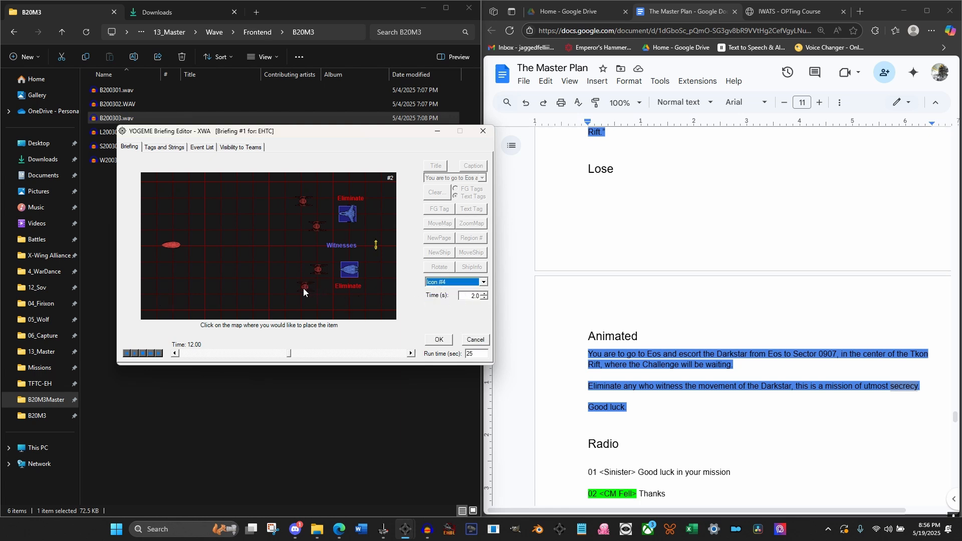
pyautogui.click(304, 287)
pyautogui.click(439, 339)
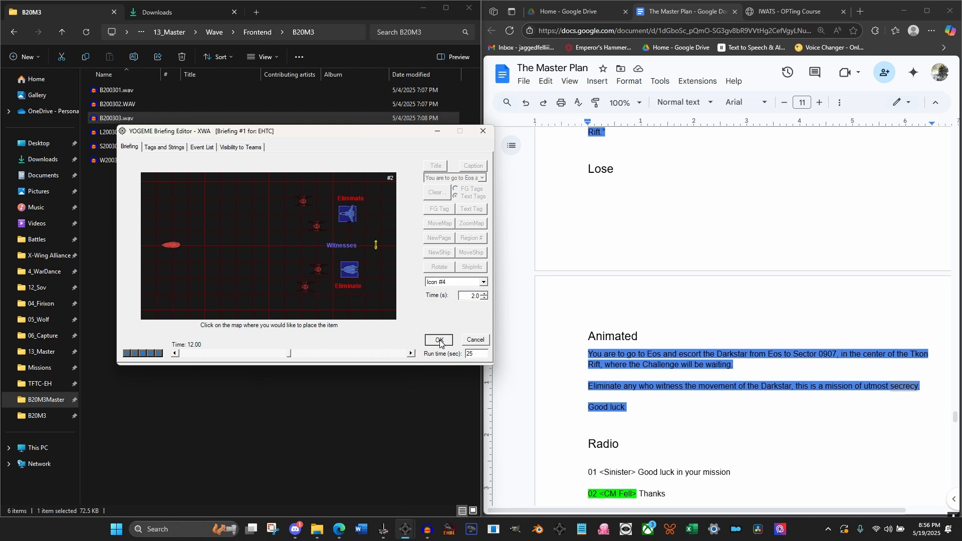
# At 13.68 seconds, clear all the text tags and the FG tags from the briefing map
pyautogui.click(411, 353)
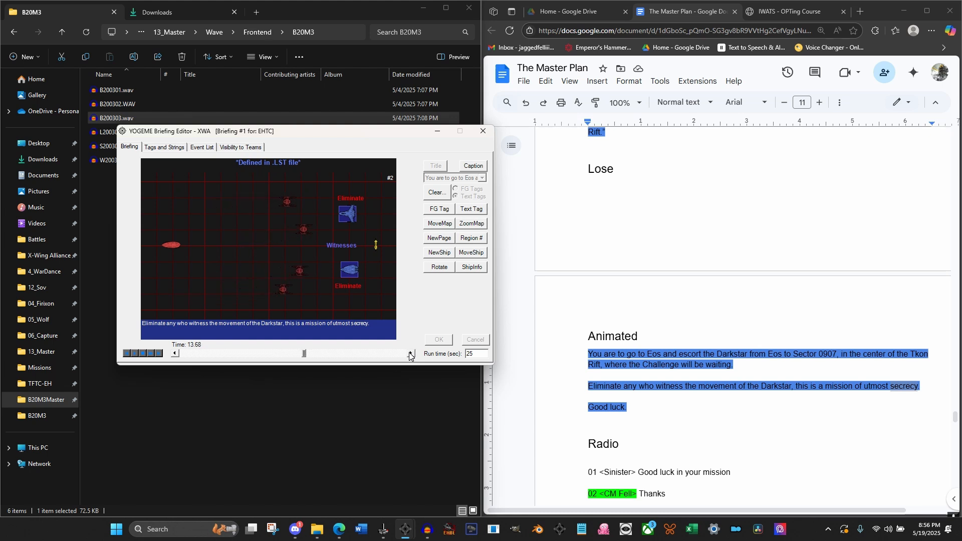
pyautogui.click(445, 195)
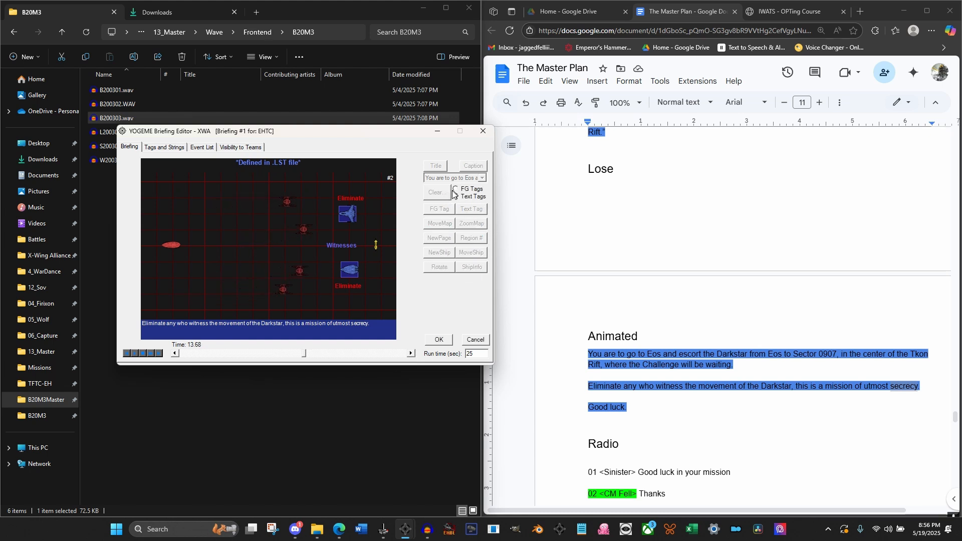
pyautogui.click(440, 339)
pyautogui.click(439, 192)
pyautogui.click(456, 189)
pyautogui.click(447, 339)
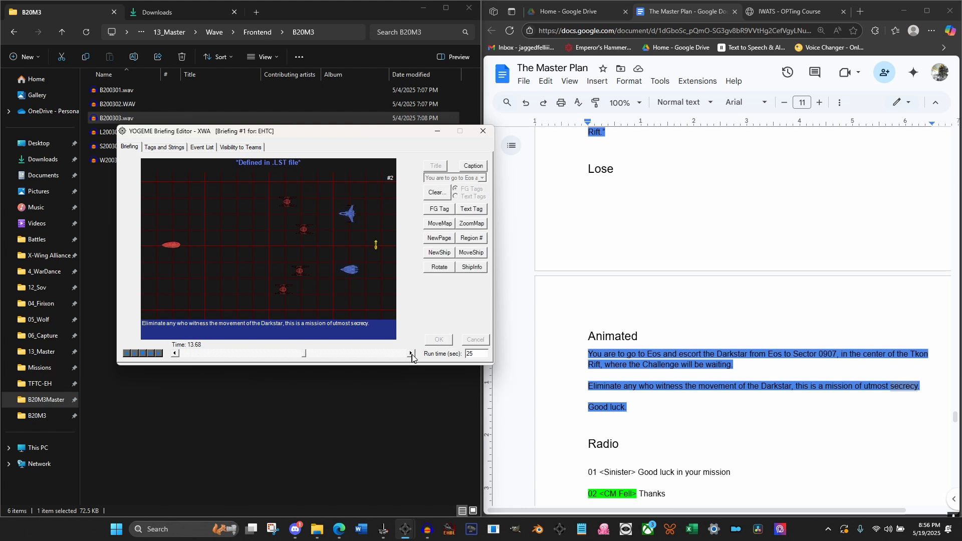
# At 14.28 seconds, move Icon #6 over 0 seconds to the map's right side, above the yellow buoy
pyautogui.click(411, 353)
pyautogui.click(176, 353)
pyautogui.click(177, 353)
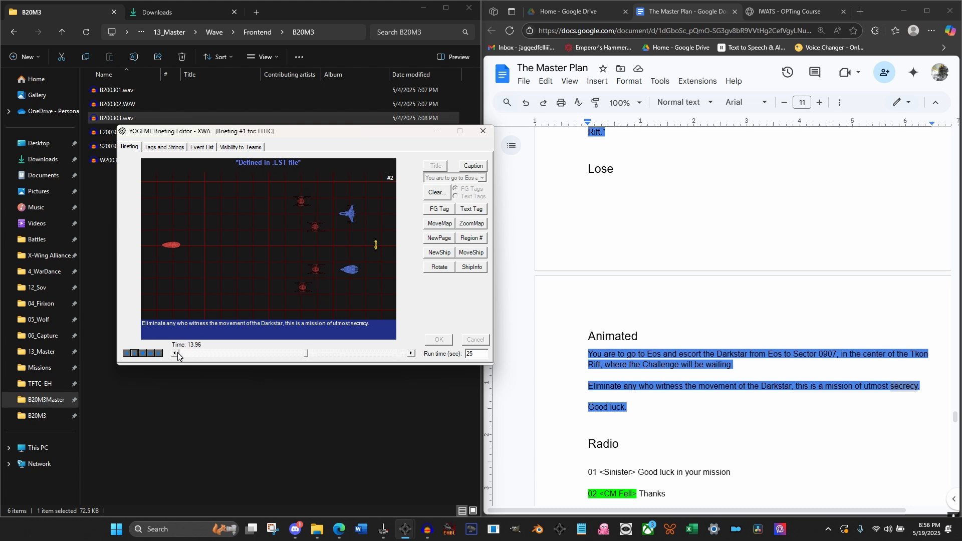
pyautogui.click(409, 354)
pyautogui.click(410, 354)
pyautogui.click(410, 353)
pyautogui.click(410, 354)
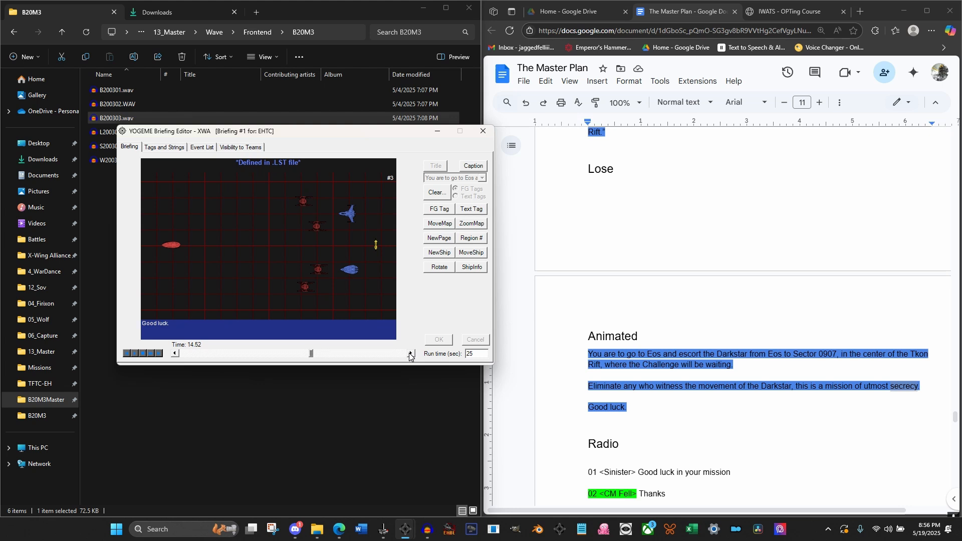
pyautogui.click(175, 353)
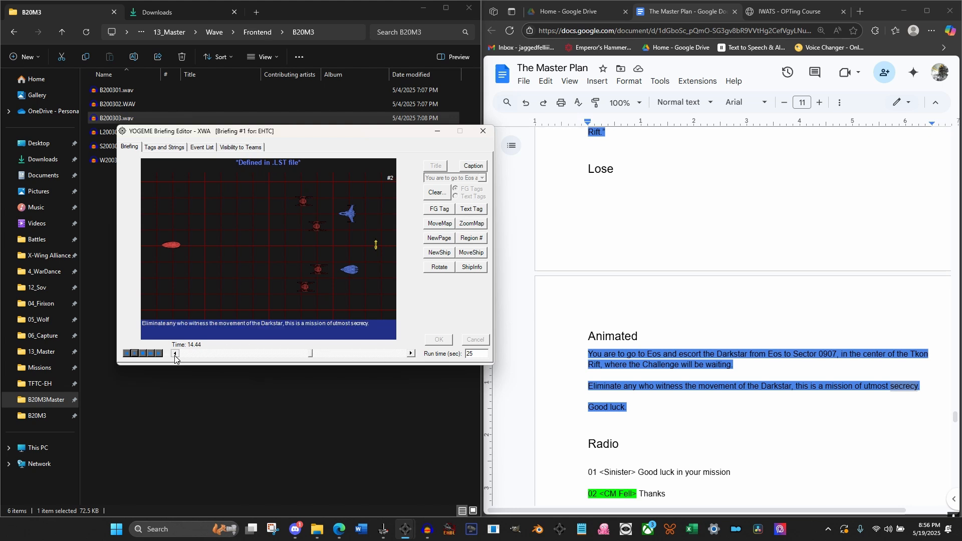
pyautogui.click(175, 354)
pyautogui.click(471, 253)
pyautogui.click(484, 282)
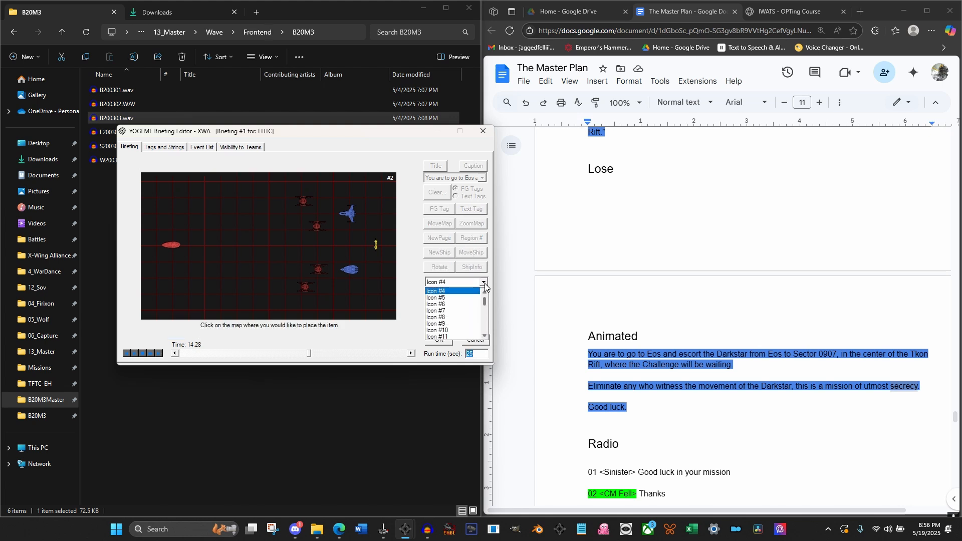
pyautogui.click(451, 304)
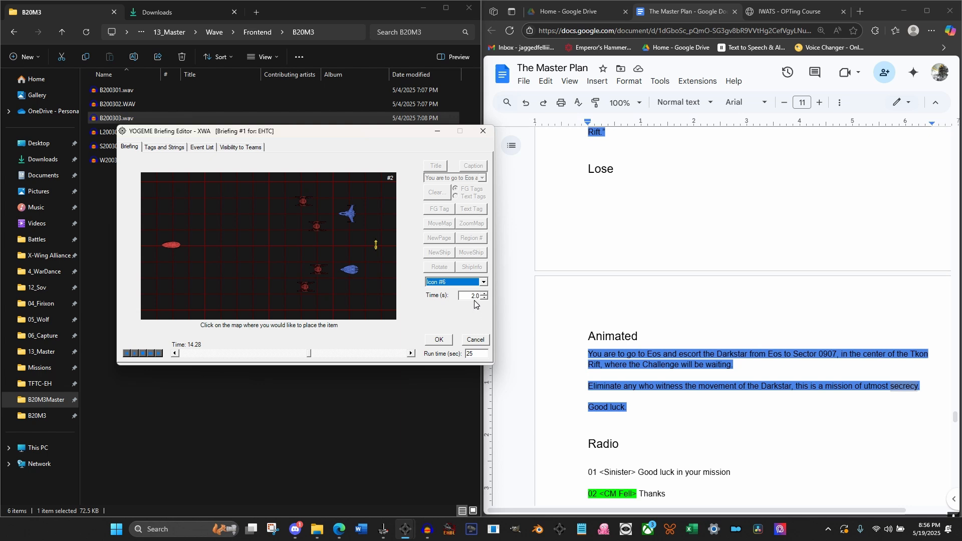
pyautogui.doubleClick(473, 296)
pyautogui.click(377, 211)
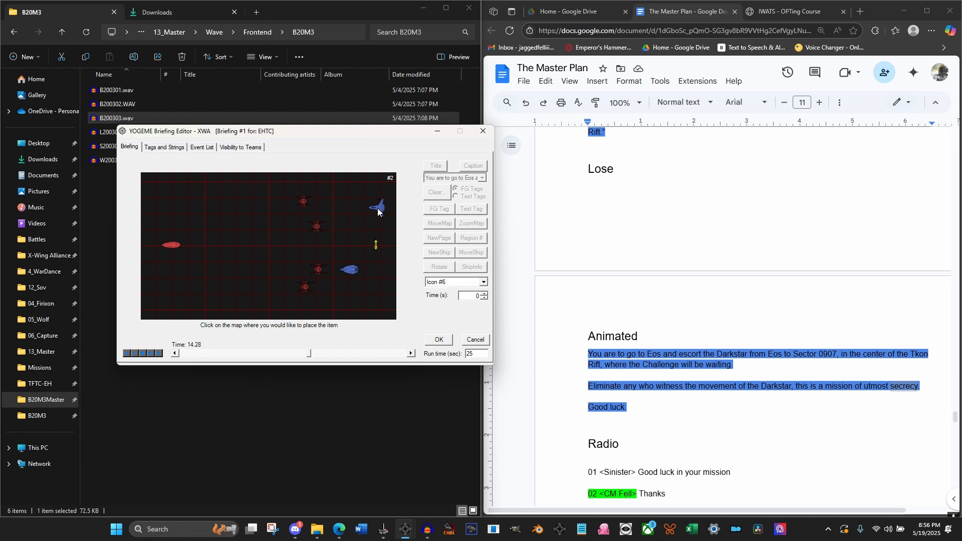
pyautogui.click(438, 340)
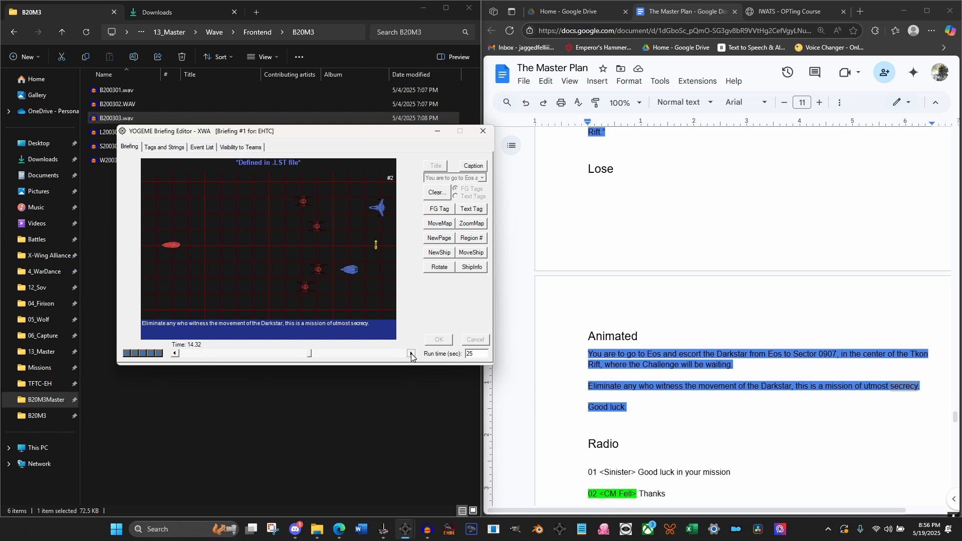
# At 14.52 seconds, move Icon #7 over 0 seconds to the map's right side, below the yellow buoy
pyautogui.click(412, 354)
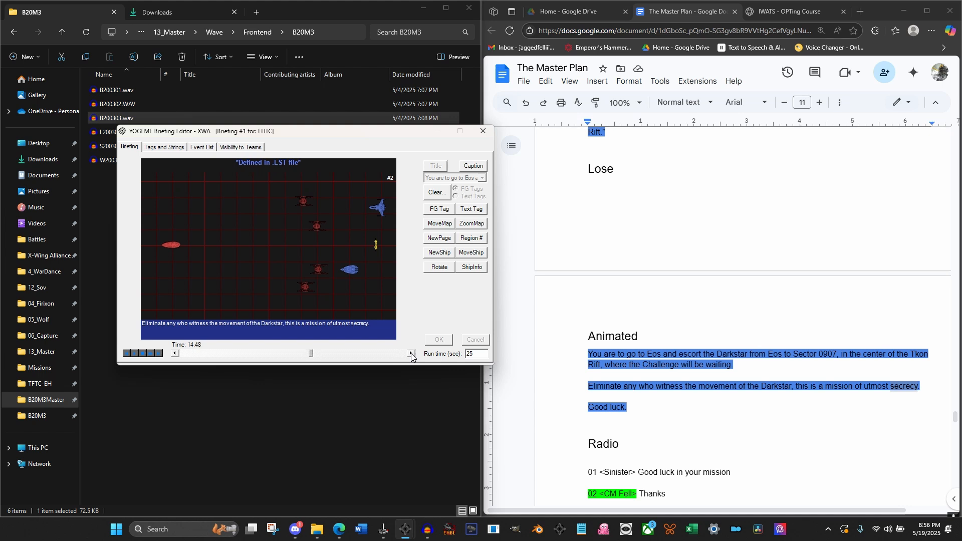
pyautogui.click(471, 252)
pyautogui.click(477, 282)
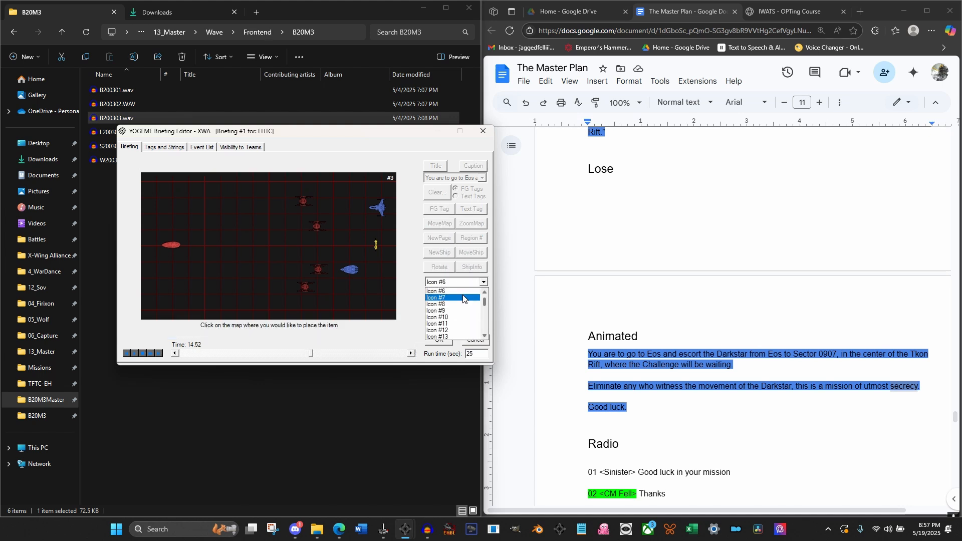
pyautogui.click(451, 297)
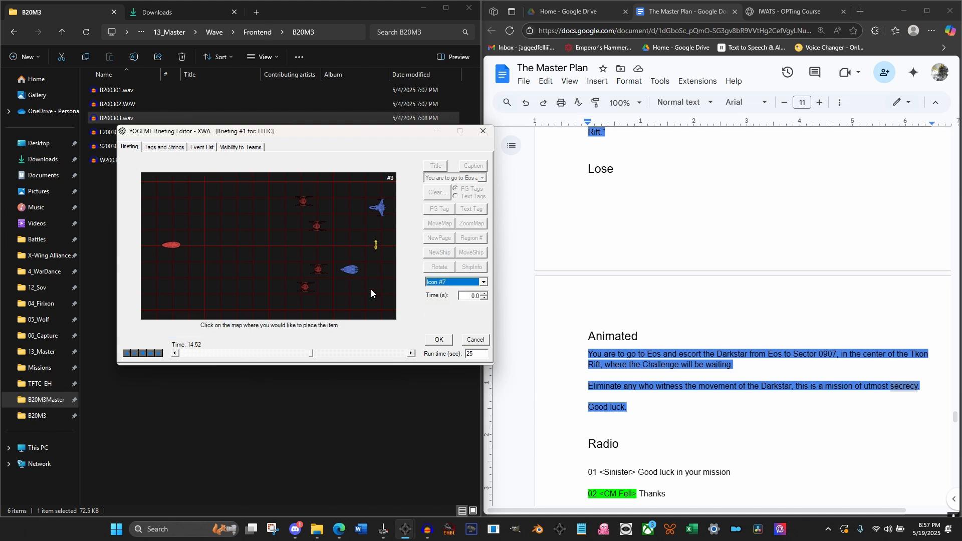
pyautogui.click(447, 343)
# In the event list, set the X coordinate of Icon #6's move at 14.28 seconds to 3000
pyautogui.click(211, 148)
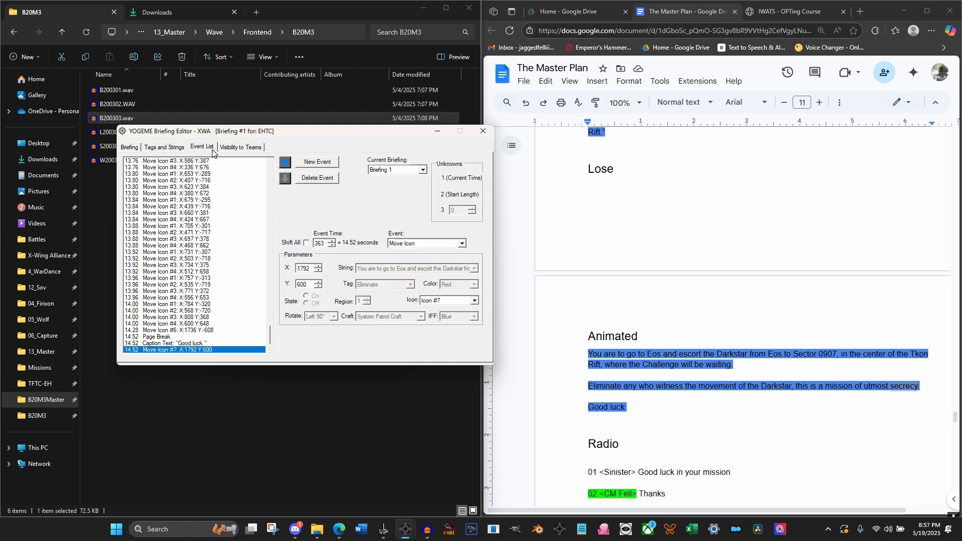
pyautogui.click(184, 344)
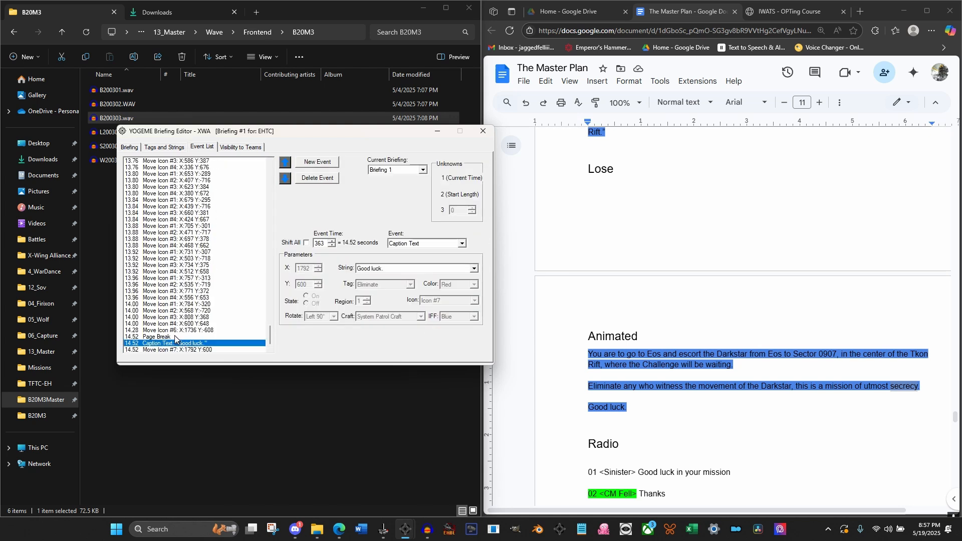
pyautogui.click(178, 331)
pyautogui.doubleClick(304, 269)
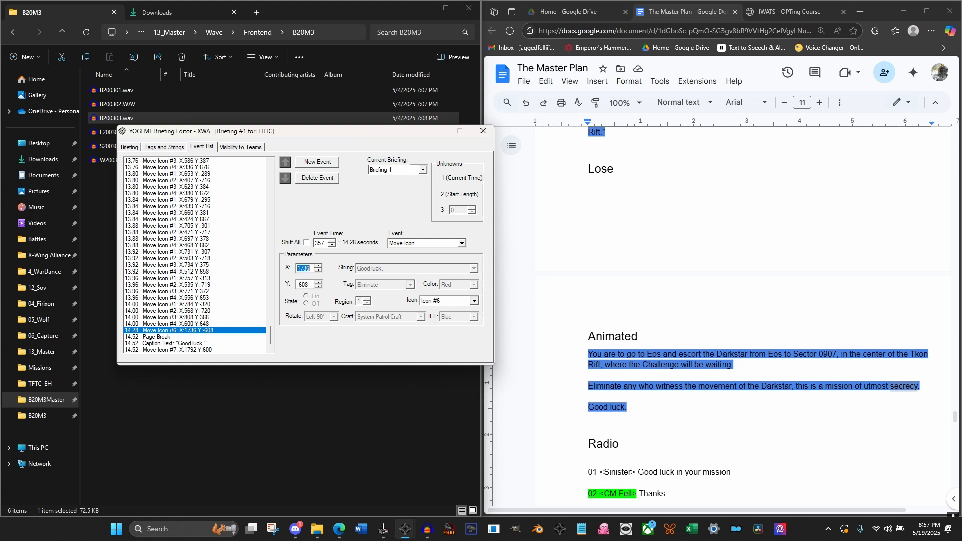
pyautogui.write('3000')
# Set the X coordinate of Icon #7's move at 14.52 seconds to 3000
pyautogui.click(191, 349)
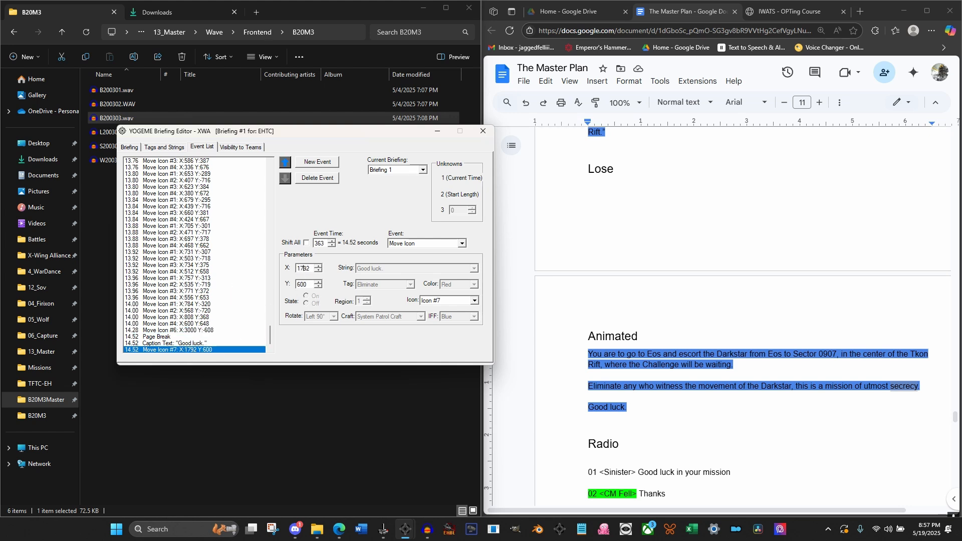
pyautogui.doubleClick(303, 269)
pyautogui.write('3000')
pyautogui.press('Return')
# Set the briefing's run time to 20 seconds and check the blue ships' exit around 14.5 seconds on the map
pyautogui.click(129, 147)
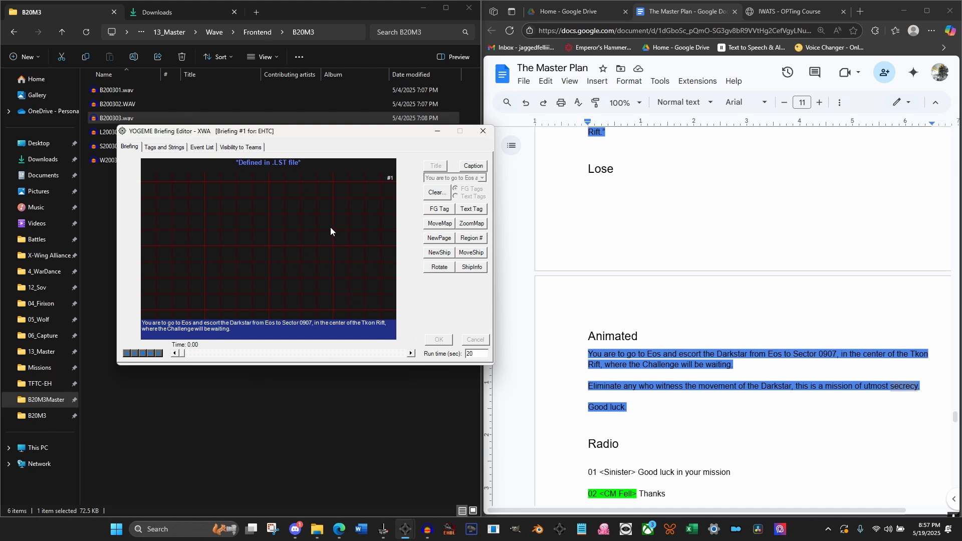
pyautogui.click(410, 353)
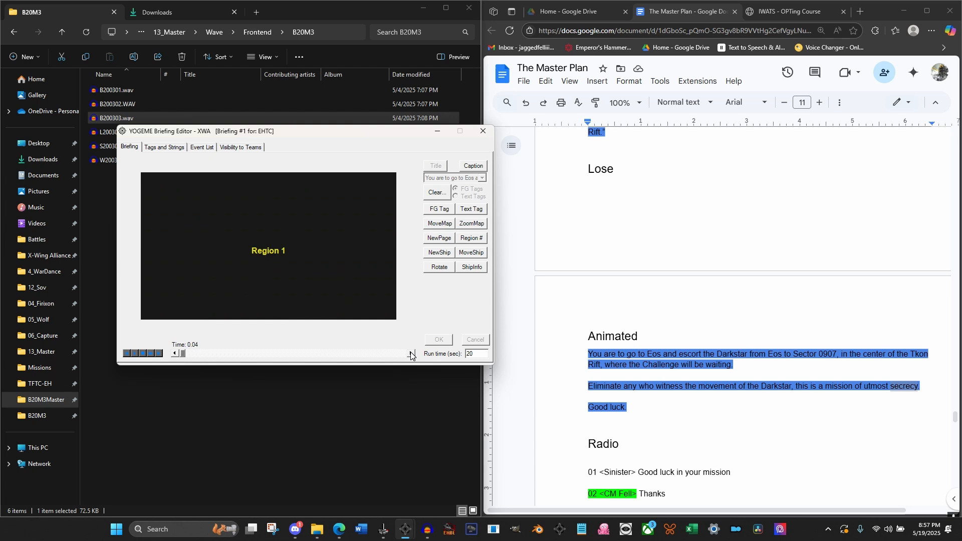
pyautogui.moveTo(182, 355); pyautogui.dragTo(344, 355)
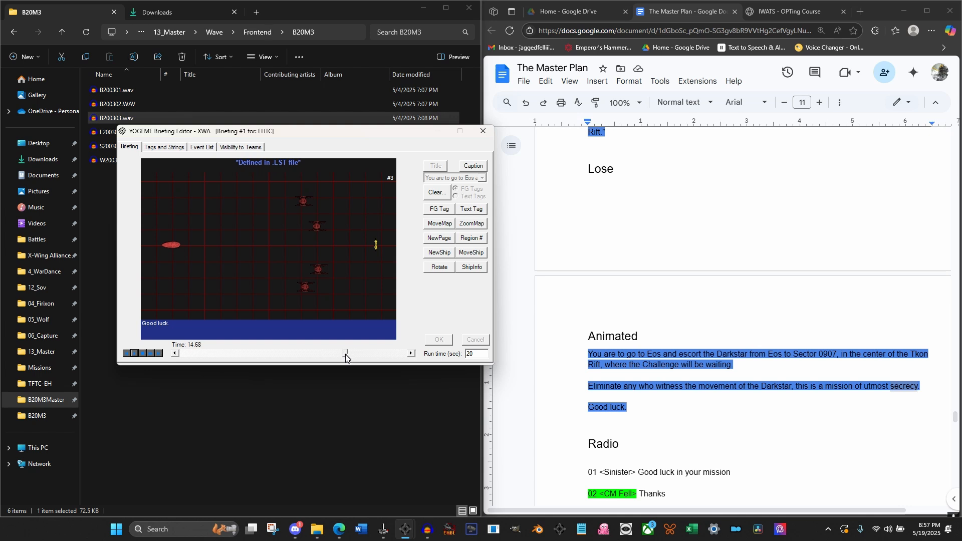
pyautogui.click(412, 354)
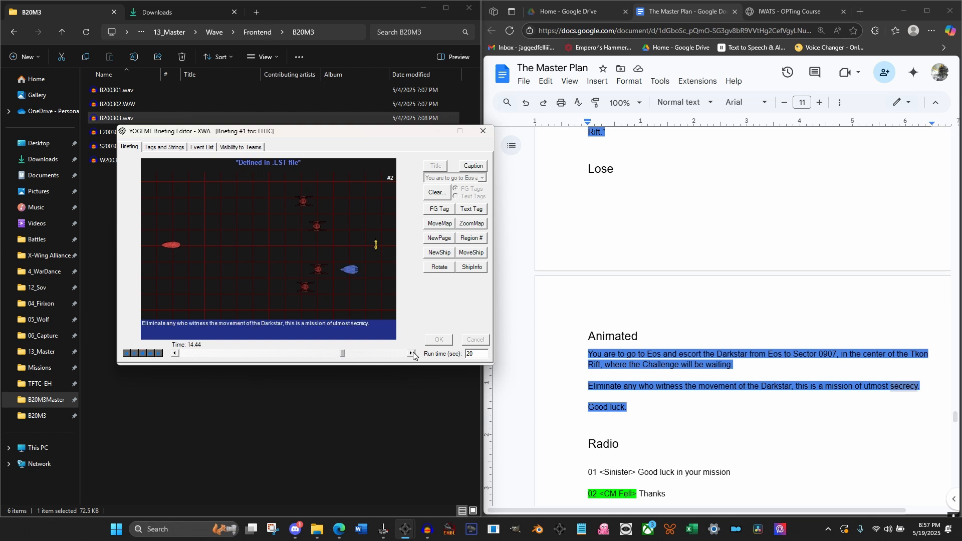
pyautogui.click(412, 353)
pyautogui.click(411, 354)
pyautogui.click(412, 354)
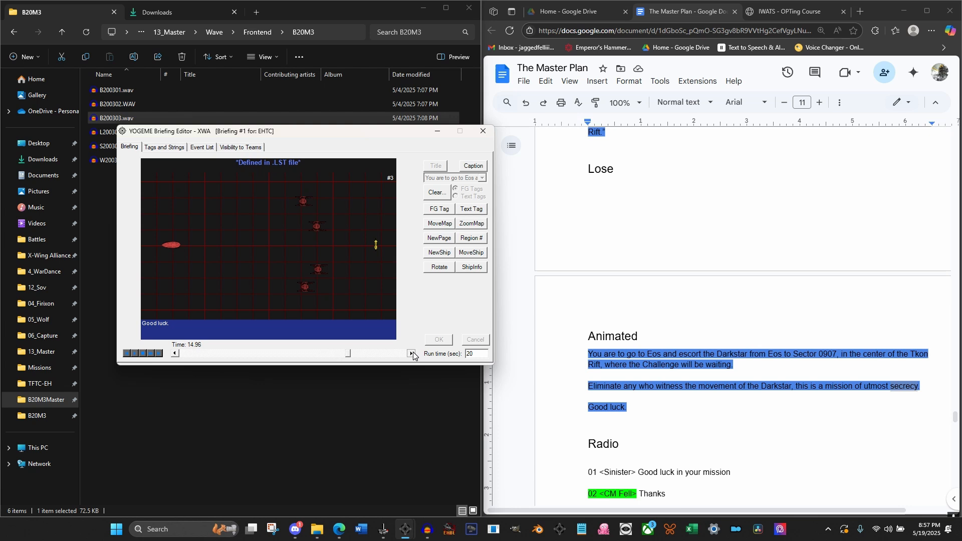
# At 16.00 seconds, move Icon #1 over 0.5 seconds onto the yellow buoy
pyautogui.click(412, 354)
pyautogui.click(412, 354)
pyautogui.click(411, 353)
pyautogui.click(412, 353)
pyautogui.click(412, 354)
pyautogui.click(476, 253)
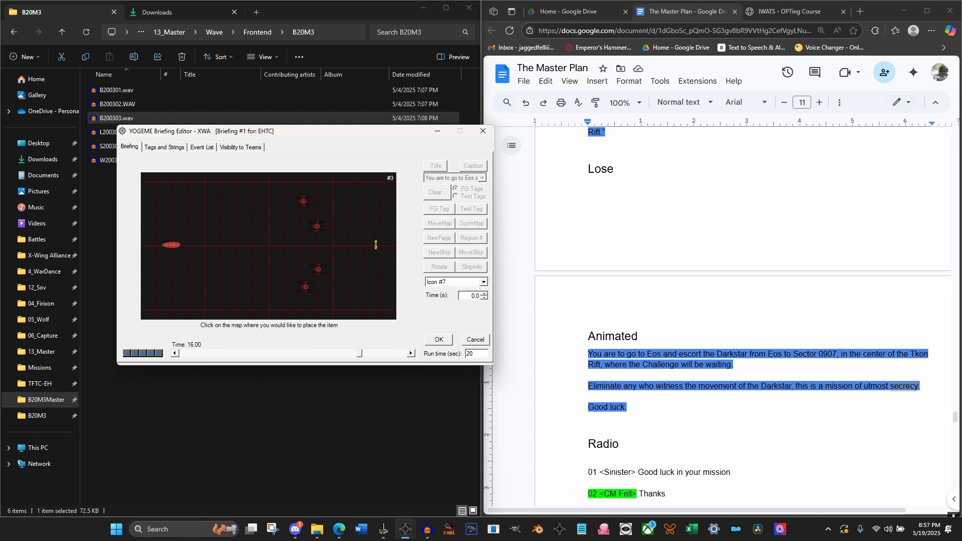
pyautogui.doubleClick(475, 295)
pyautogui.write('.5')
pyautogui.click(480, 283)
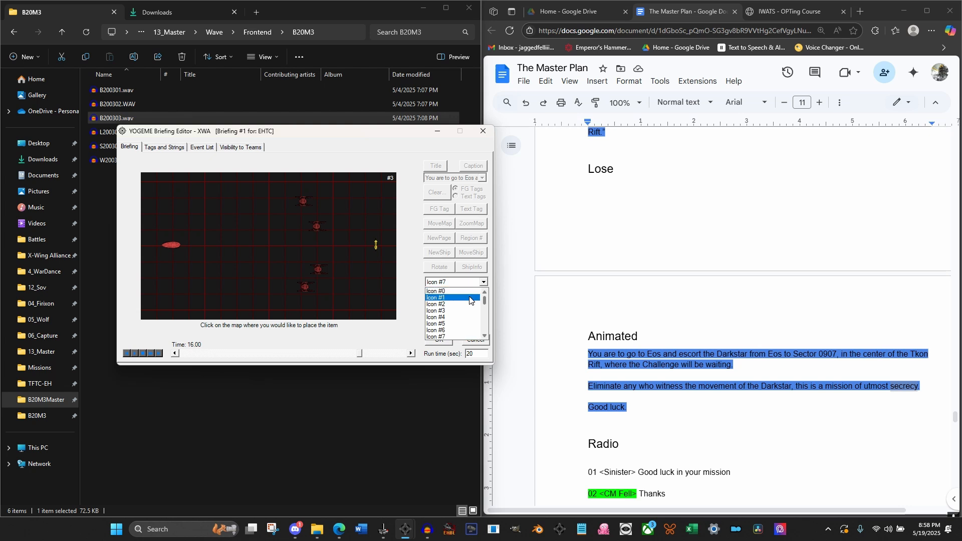
pyautogui.click(470, 299)
pyautogui.click(376, 245)
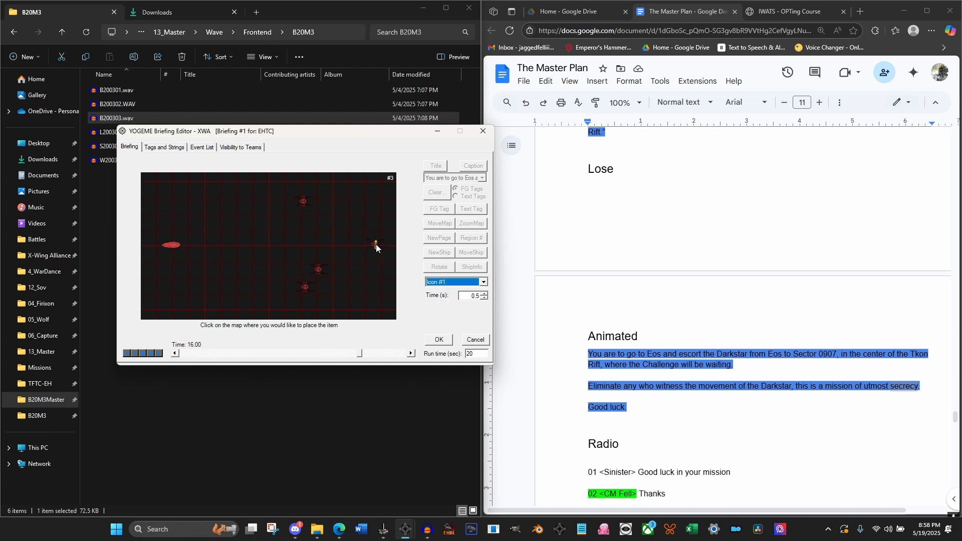
pyautogui.click(437, 340)
# At 16.16 seconds, move Icon #2 over 0.5 seconds onto the yellow buoy
pyautogui.click(409, 354)
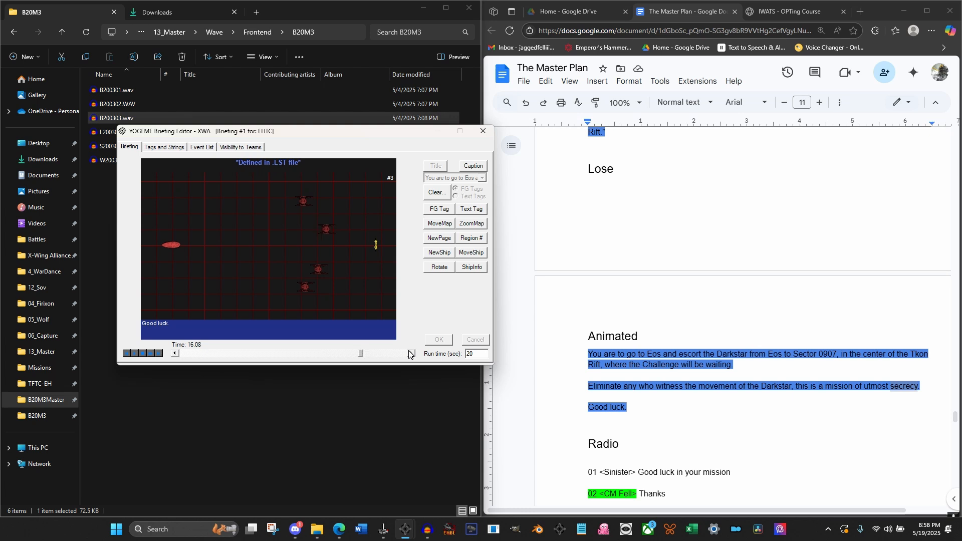
pyautogui.click(410, 353)
pyautogui.click(409, 353)
pyautogui.click(473, 254)
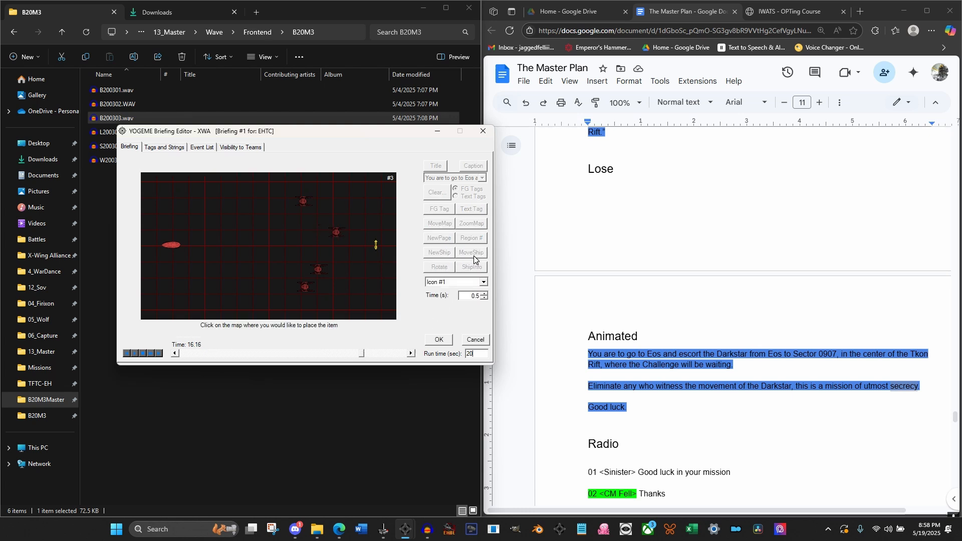
pyautogui.click(483, 282)
pyautogui.click(444, 296)
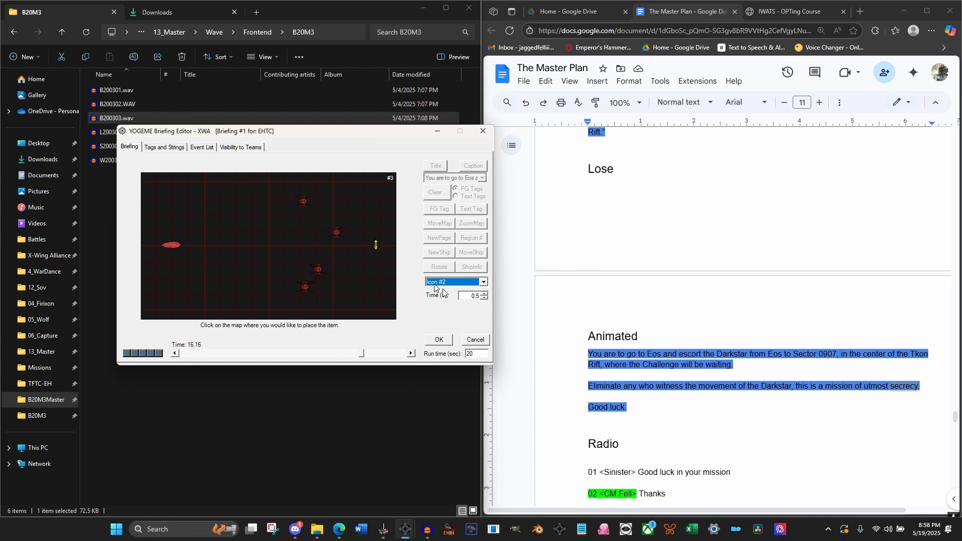
pyautogui.click(377, 245)
pyautogui.click(439, 340)
# At 16.32 seconds, move Icon #3 over 0.5 seconds onto the yellow buoy
pyautogui.click(411, 354)
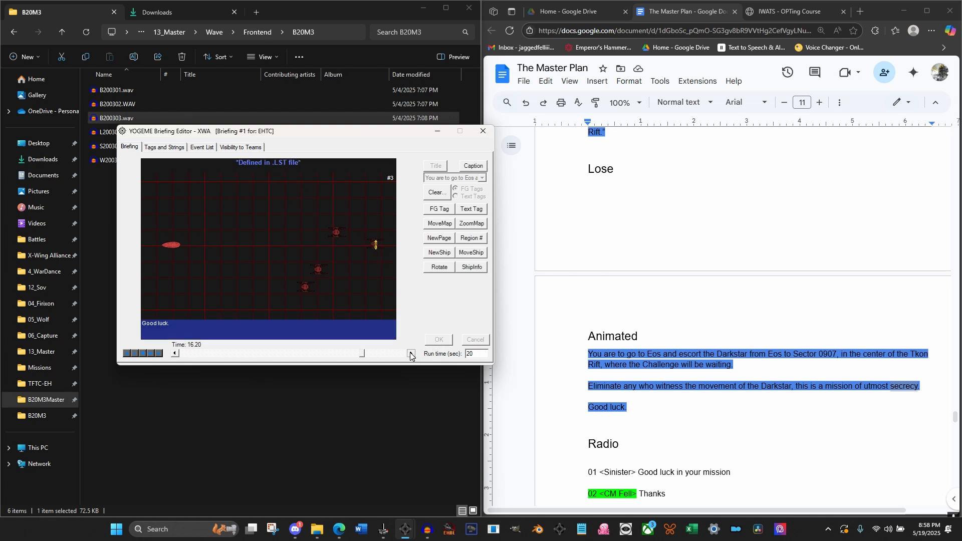
pyautogui.click(411, 353)
pyautogui.click(411, 354)
pyautogui.click(410, 353)
pyautogui.click(469, 256)
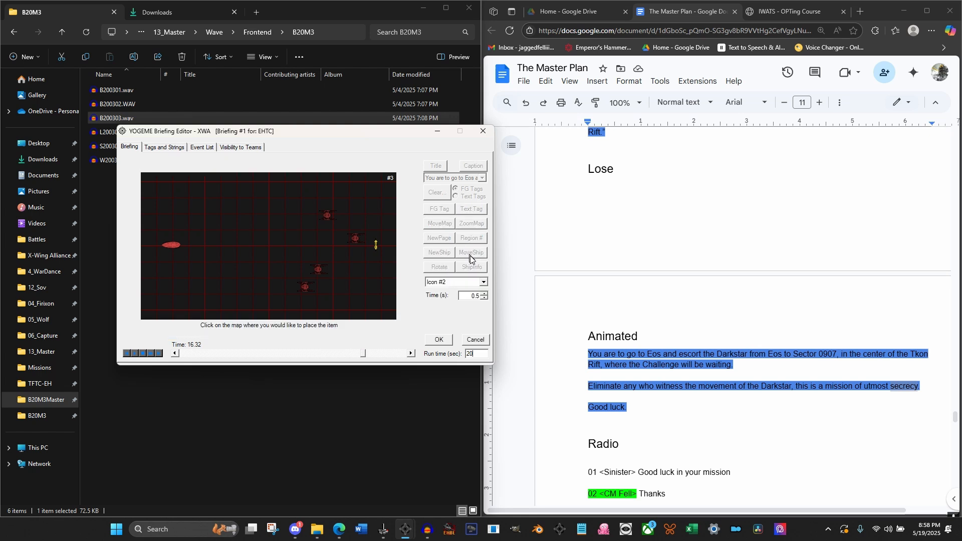
pyautogui.click(483, 282)
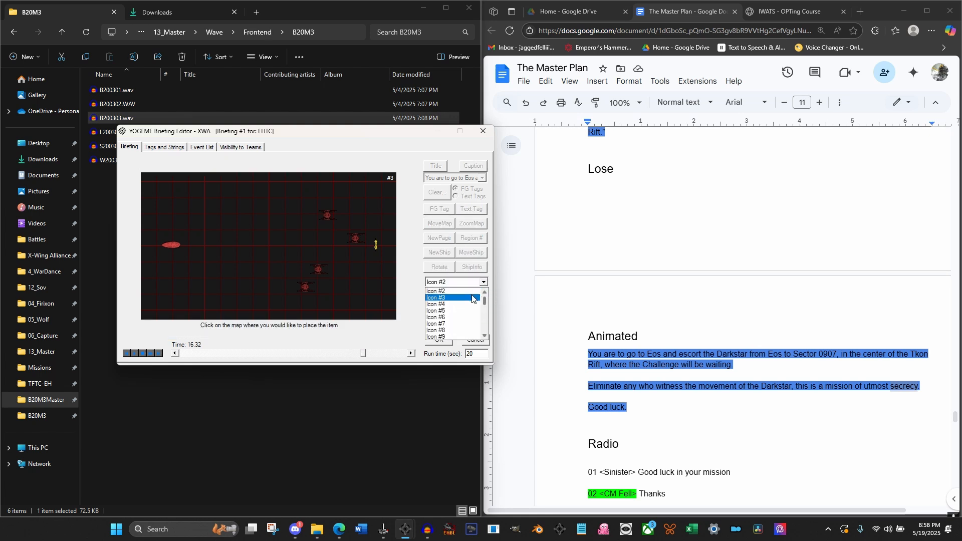
pyautogui.click(472, 298)
pyautogui.click(374, 242)
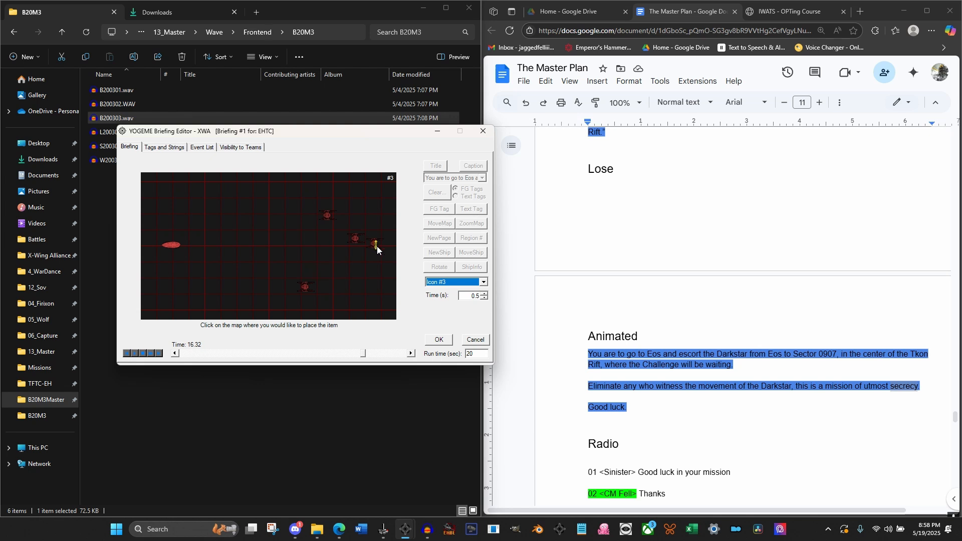
pyautogui.click(440, 339)
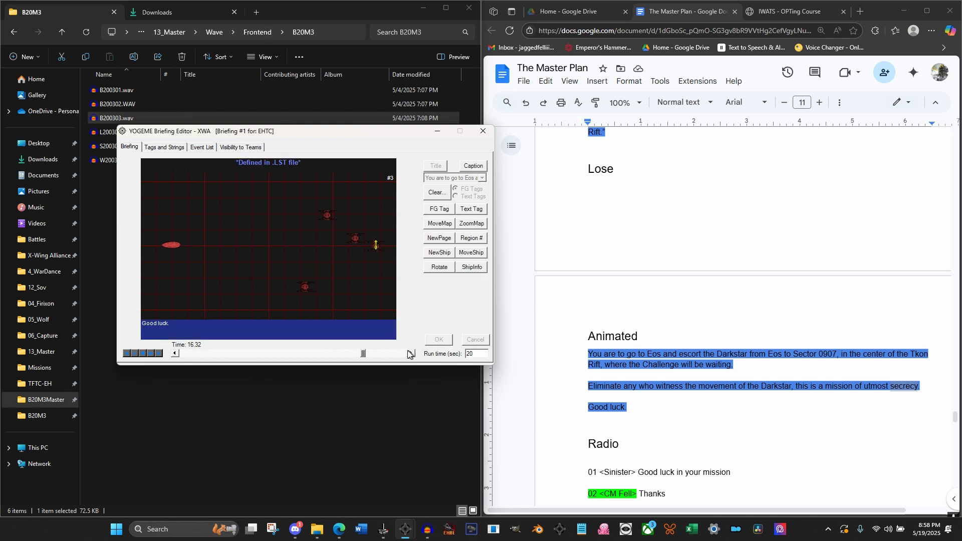
# At 16.48 seconds, move Icon #4 over 0.5 seconds onto the yellow buoy
pyautogui.click(412, 352)
pyautogui.click(412, 352)
pyautogui.click(413, 351)
pyautogui.click(412, 354)
pyautogui.click(470, 253)
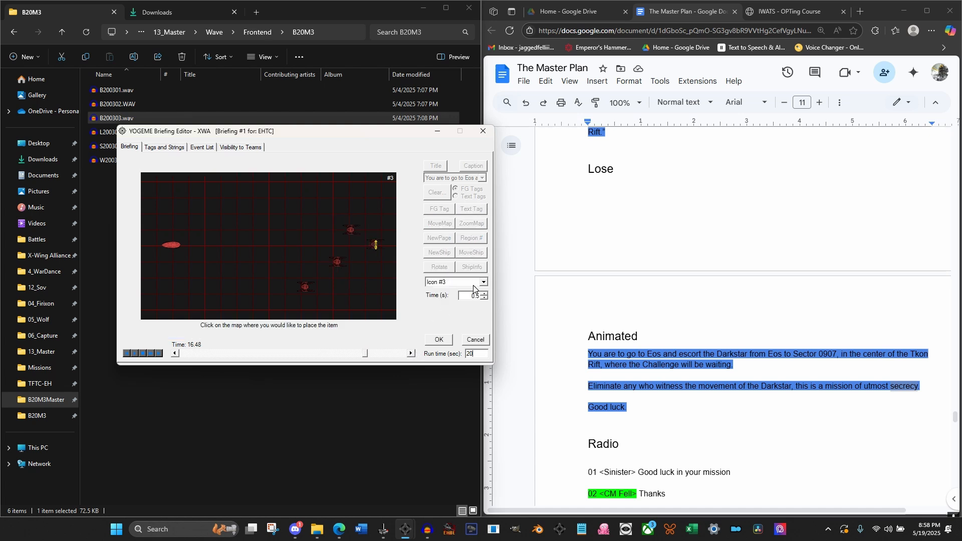
pyautogui.click(483, 282)
pyautogui.click(451, 308)
pyautogui.click(374, 243)
pyautogui.click(439, 339)
# Step through the briefing from about 15.4 seconds to examine the timing of the four escorts' departure to the buoy
pyautogui.click(411, 354)
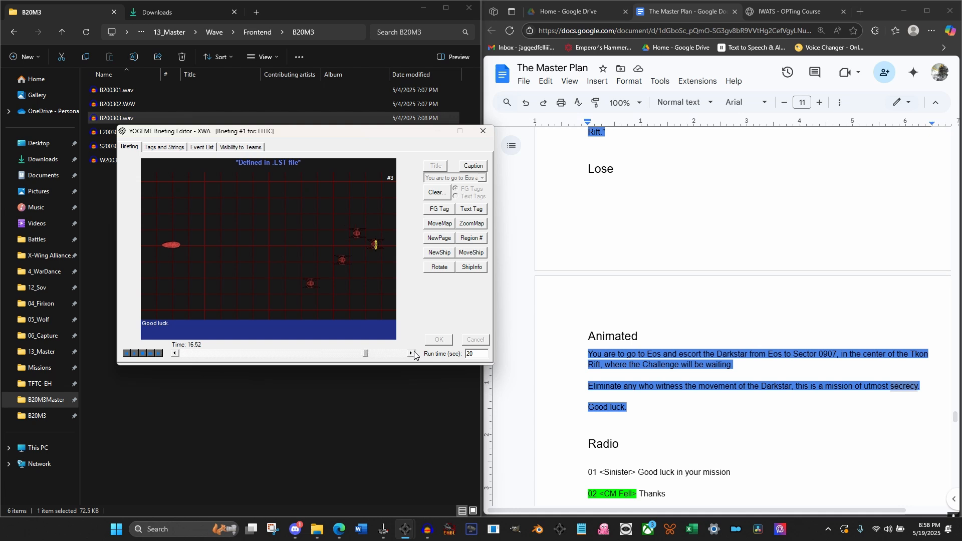
pyautogui.click(411, 353)
pyautogui.click(411, 353)
pyautogui.click(411, 353)
pyautogui.moveTo(367, 354); pyautogui.dragTo(354, 354)
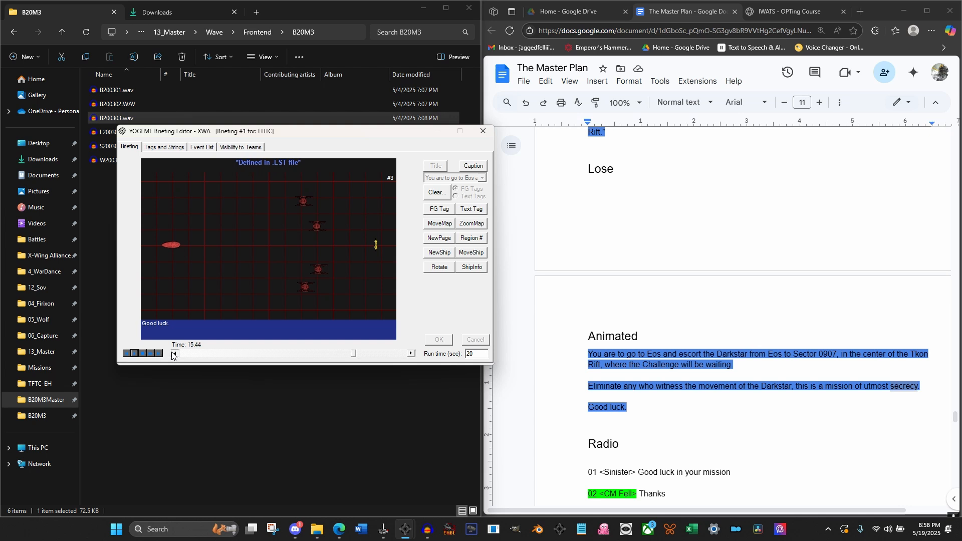
pyautogui.click(413, 355)
pyautogui.click(413, 356)
pyautogui.click(412, 355)
pyautogui.click(413, 356)
pyautogui.click(413, 355)
pyautogui.click(175, 354)
pyautogui.click(411, 353)
pyautogui.click(411, 354)
pyautogui.click(411, 354)
pyautogui.click(412, 354)
pyautogui.click(412, 354)
pyautogui.click(412, 354)
pyautogui.click(411, 353)
# At 15.56 seconds, move Icon #0 over 1.5 seconds onto the yellow buoy
pyautogui.click(176, 354)
pyautogui.click(176, 354)
pyautogui.click(411, 354)
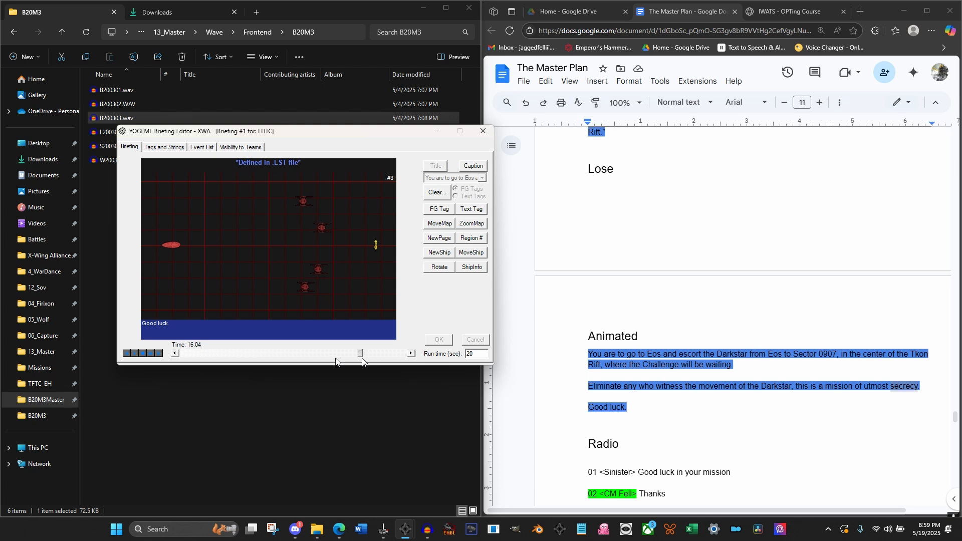
pyautogui.click(175, 354)
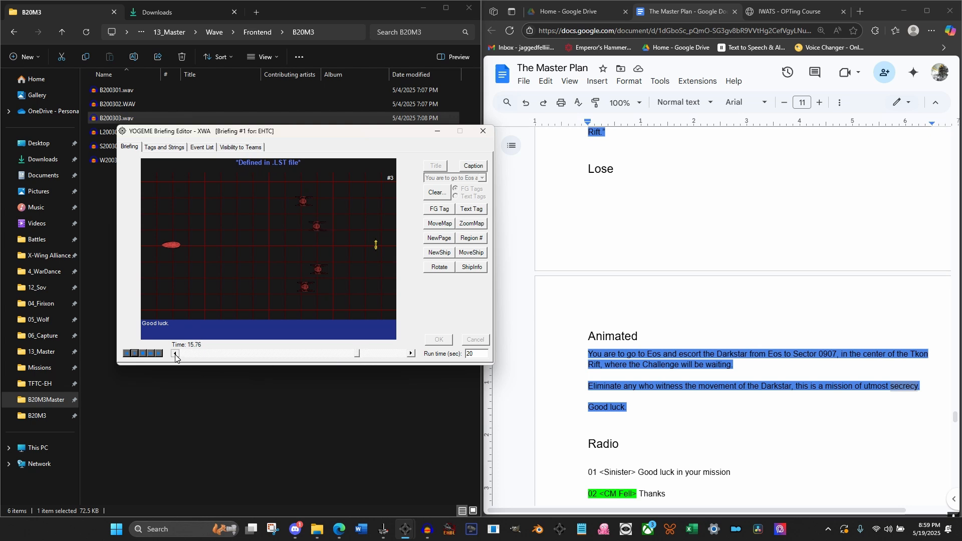
pyautogui.click(176, 354)
pyautogui.click(471, 252)
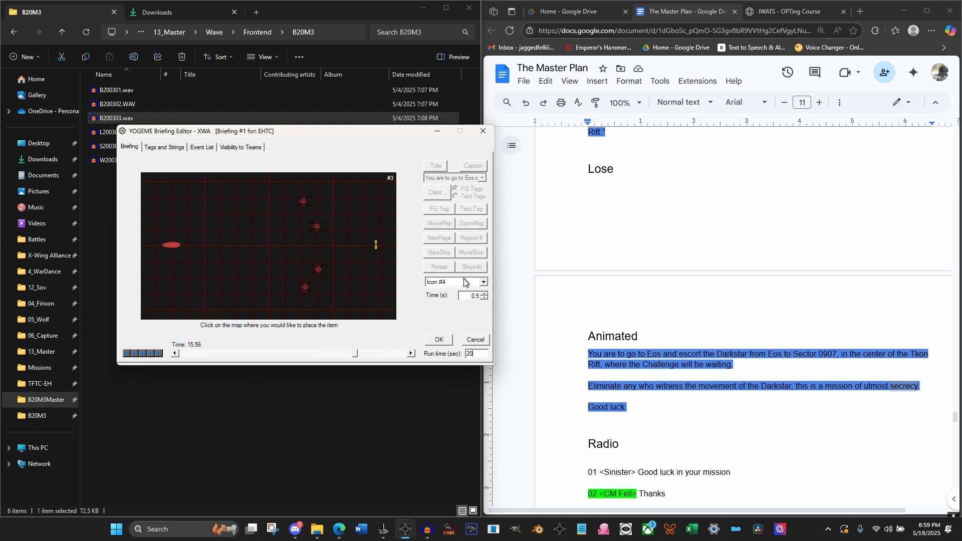
pyautogui.click(462, 282)
pyautogui.scroll(1, 459, 293)
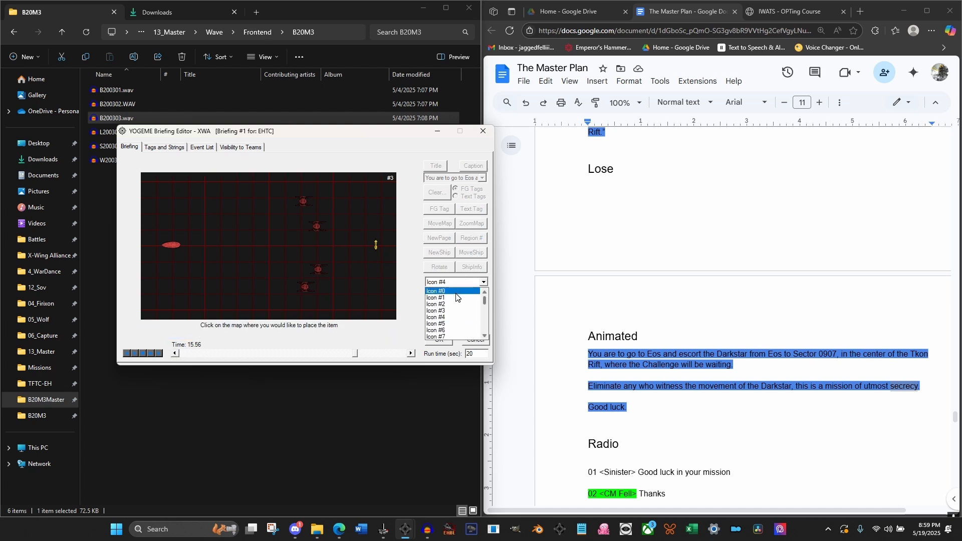
pyautogui.click(456, 291)
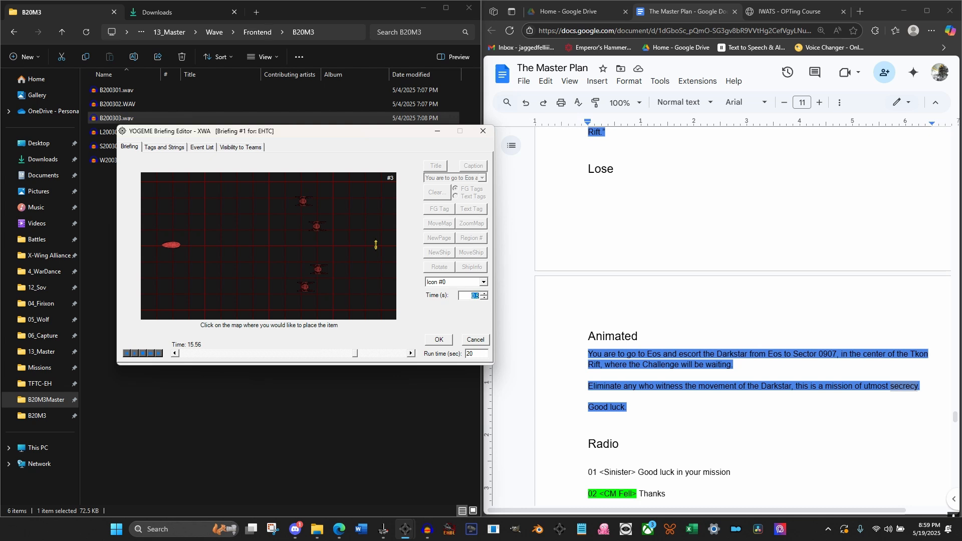
pyautogui.write('1.5')
pyautogui.click(375, 245)
pyautogui.click(432, 340)
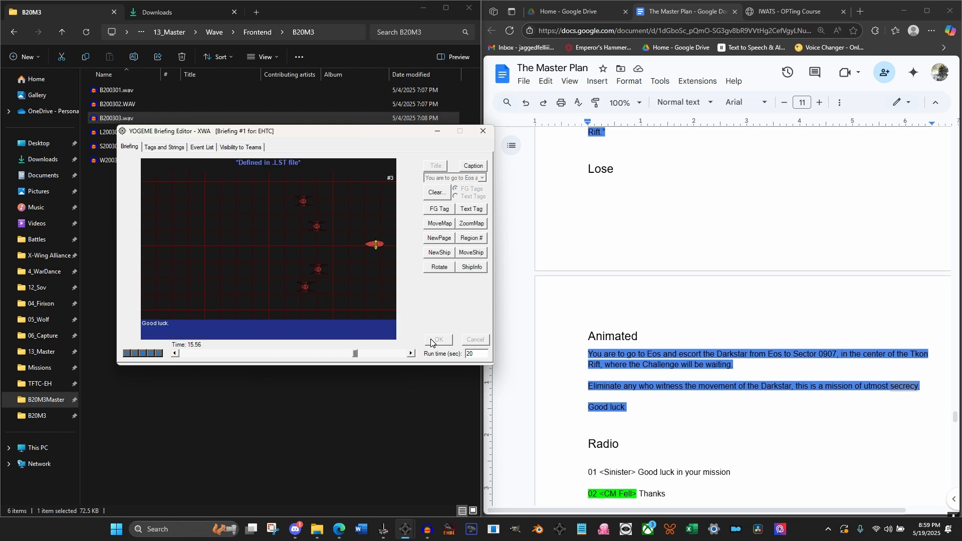
# Step through the map from 15.56 to 17.08 seconds to check the large red ship's run alongside the escorts
pyautogui.click(410, 353)
pyautogui.click(410, 354)
pyautogui.click(410, 353)
pyautogui.click(410, 353)
pyautogui.click(410, 354)
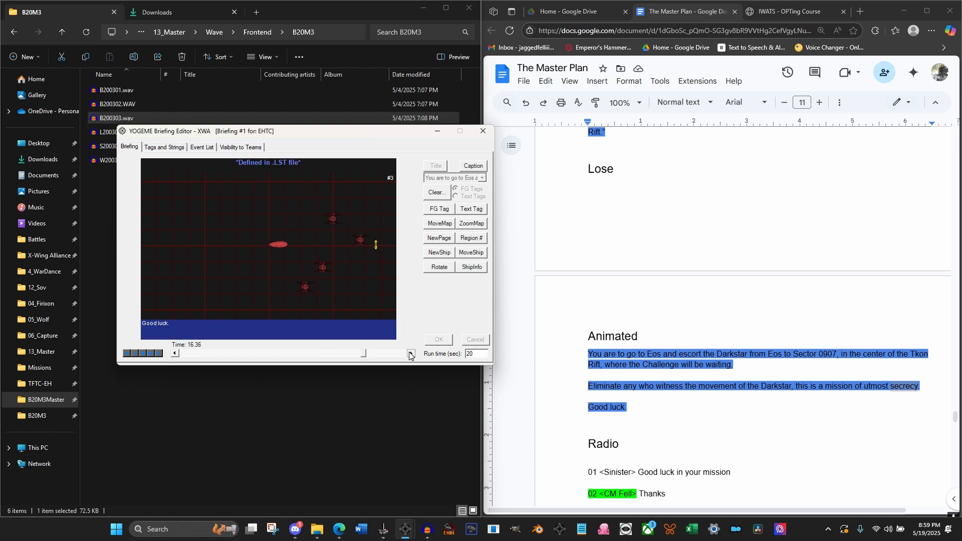
pyautogui.click(410, 353)
pyautogui.click(410, 353)
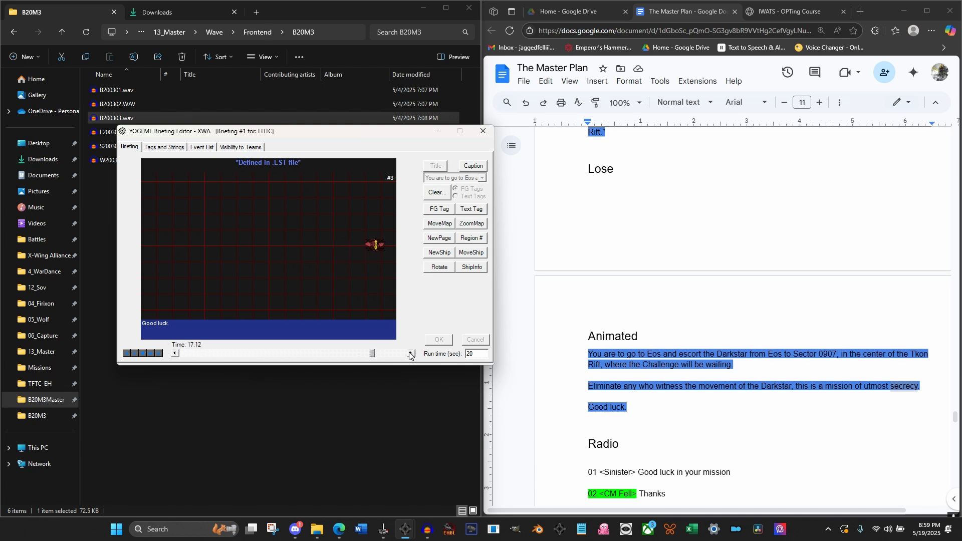
pyautogui.click(174, 353)
pyautogui.click(175, 353)
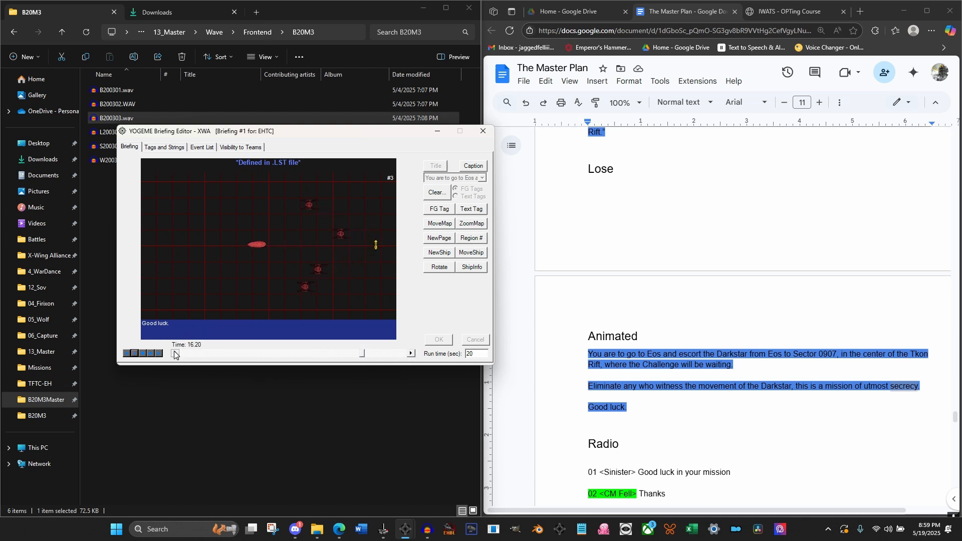
# Review the briefing's event list around Icon #7's removal at 14.52 seconds and Icon #0's departure at 15.56 seconds
pyautogui.click(200, 149)
pyautogui.scroll(11, 205, 301)
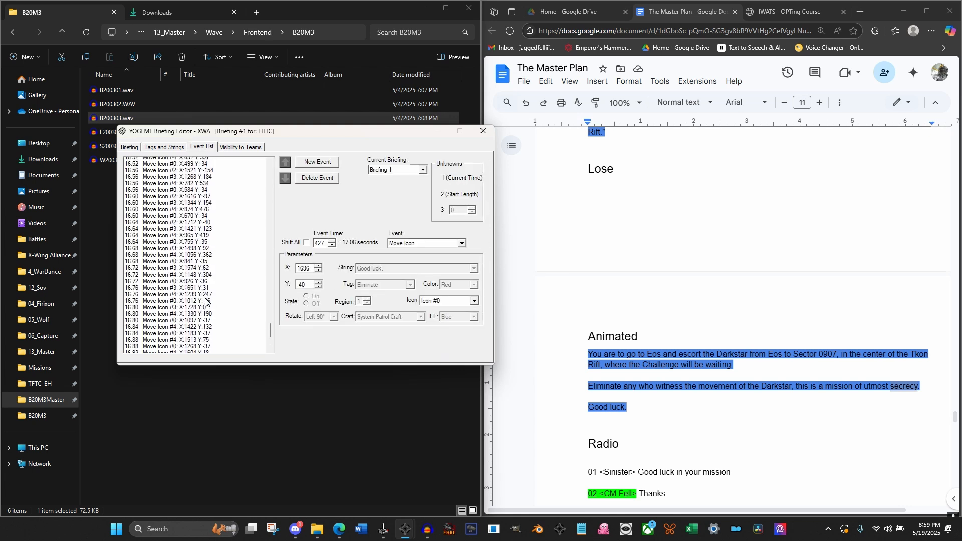
pyautogui.scroll(20, 205, 300)
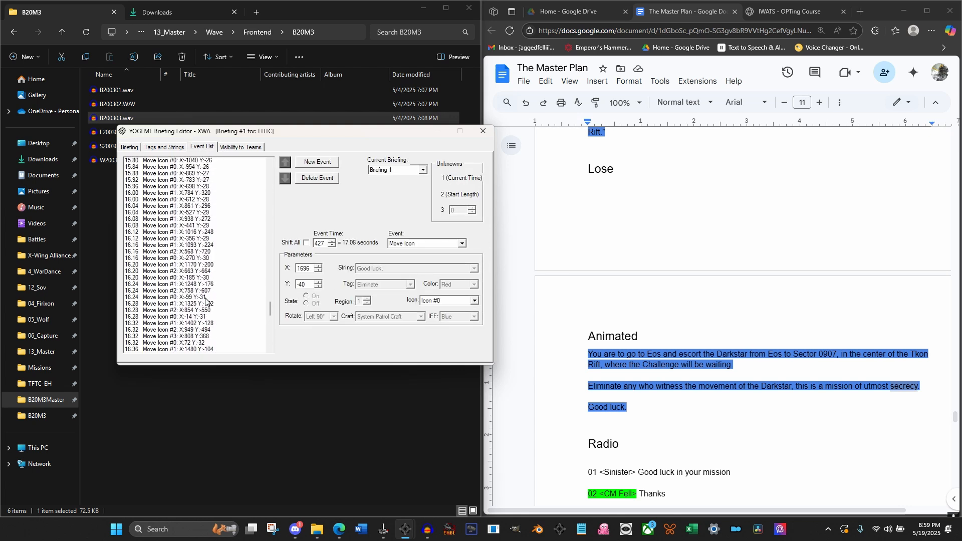
pyautogui.scroll(7, 206, 301)
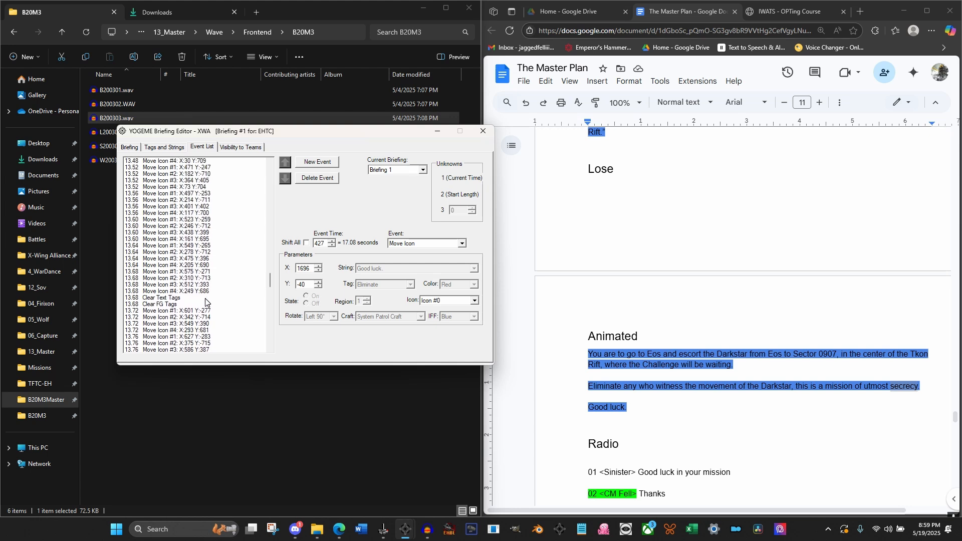
pyautogui.scroll(15, 205, 301)
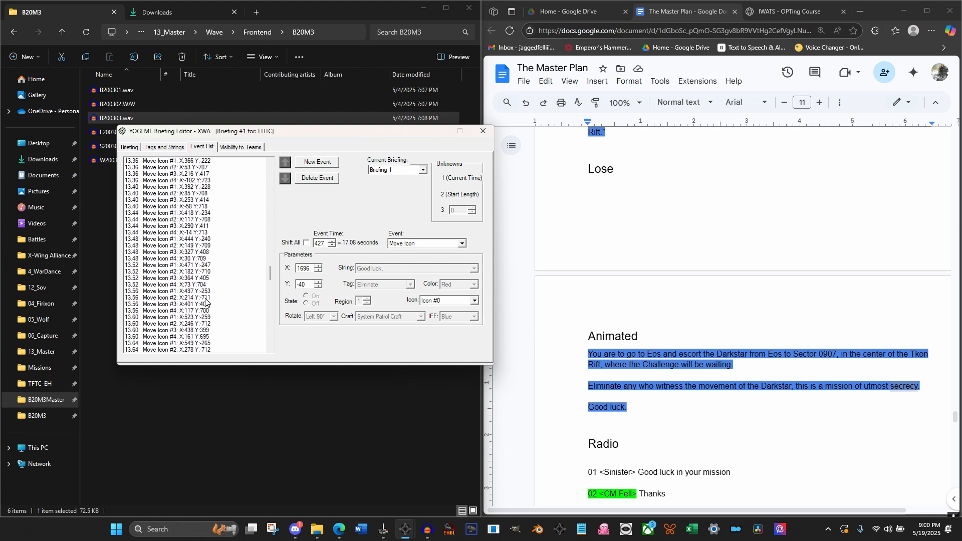
pyautogui.scroll(-11, 206, 300)
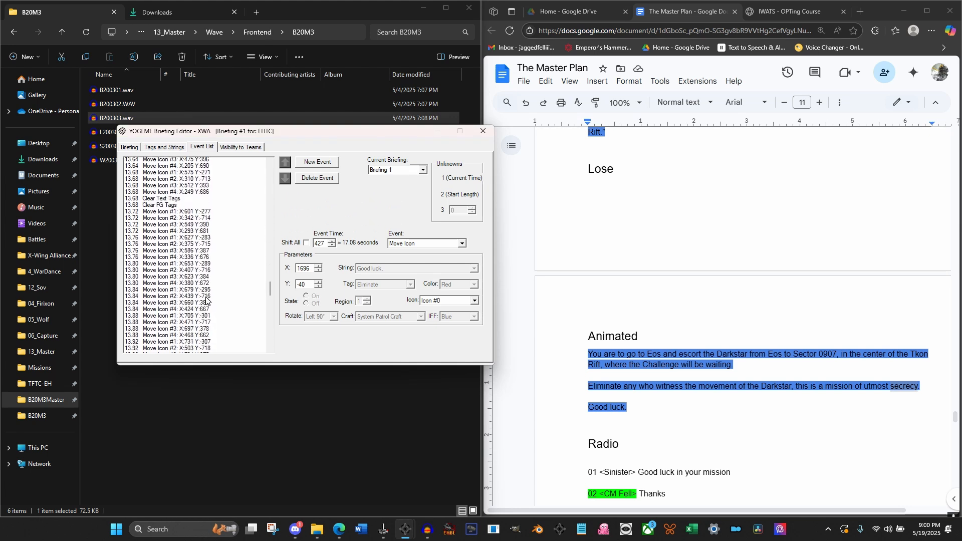
pyautogui.scroll(-7, 205, 300)
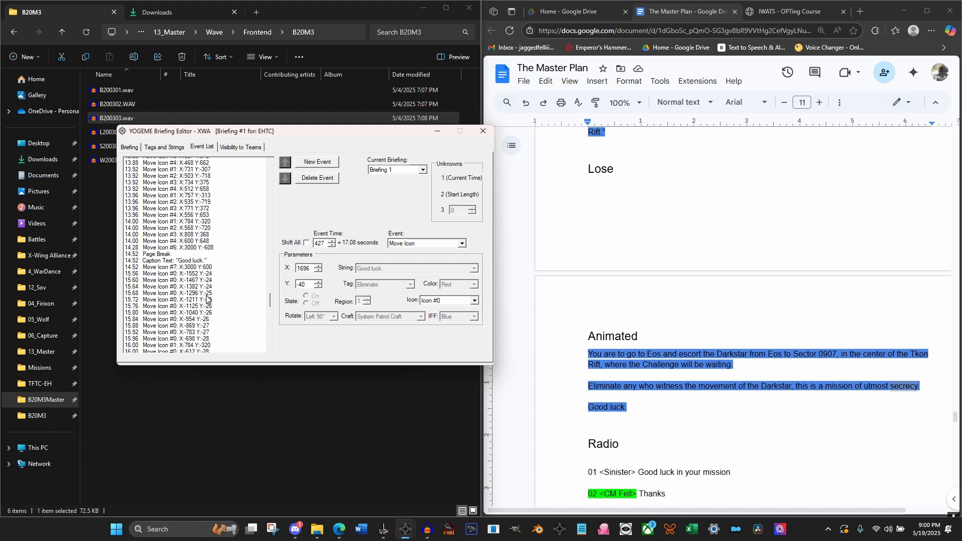
pyautogui.click(200, 268)
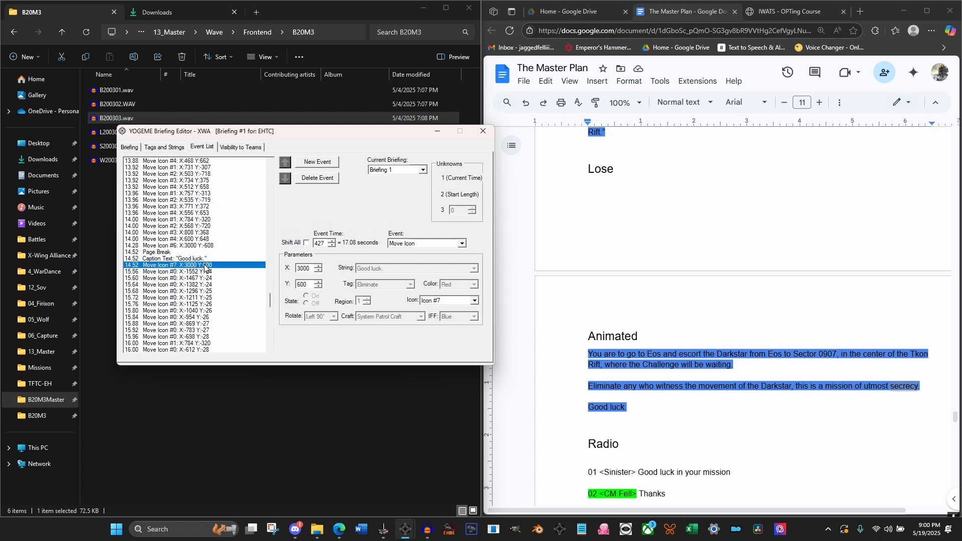
pyautogui.click(205, 271)
pyautogui.scroll(-4, 202, 291)
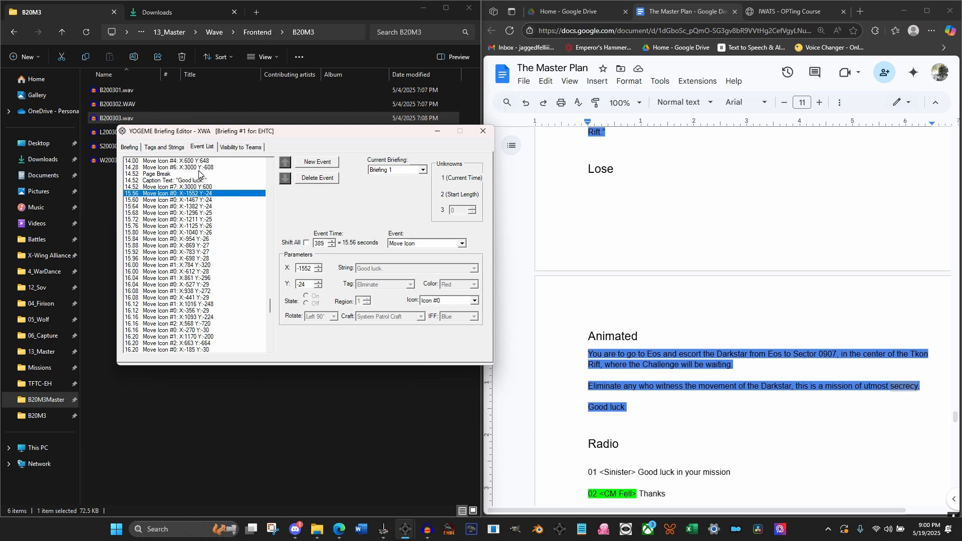
pyautogui.scroll(-2, 180, 215)
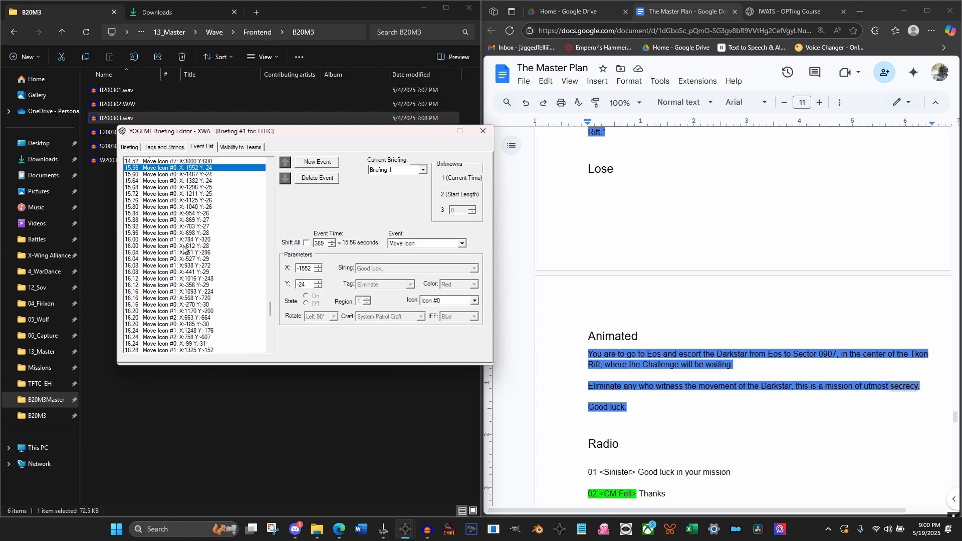
pyautogui.scroll(-3, 184, 249)
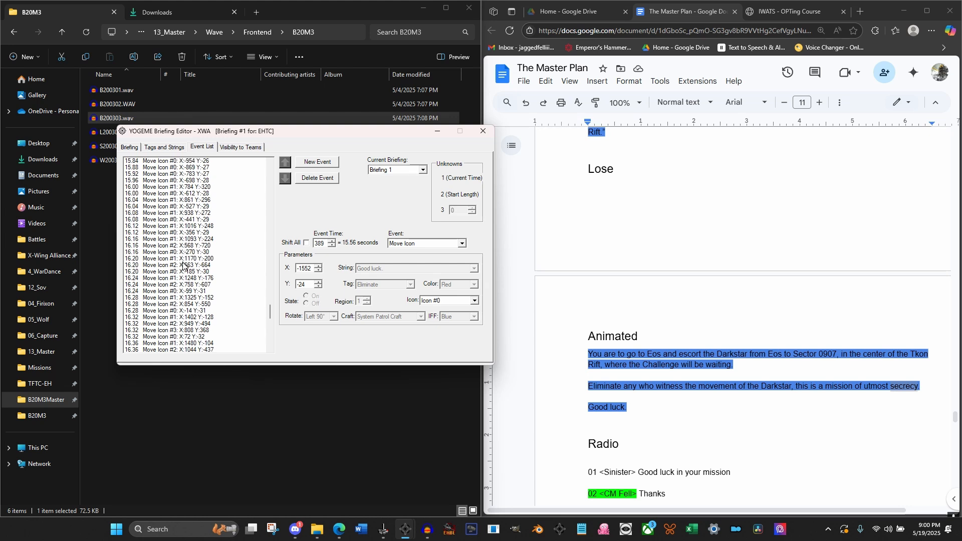
# Set the X coordinate of Icon #1's final move event, at 16.48 seconds, to 3000
pyautogui.click(189, 298)
pyautogui.scroll(-1, 193, 300)
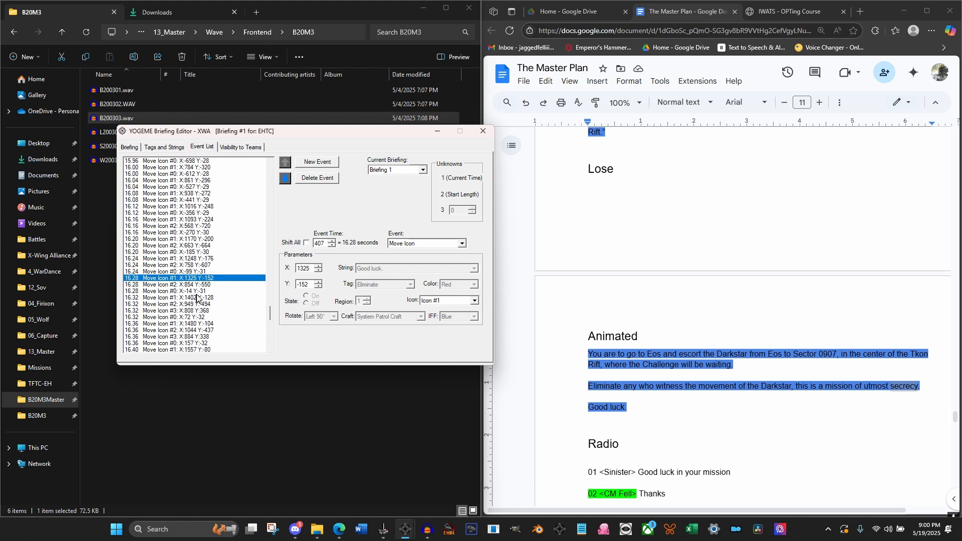
pyautogui.click(198, 298)
pyautogui.scroll(-3, 203, 317)
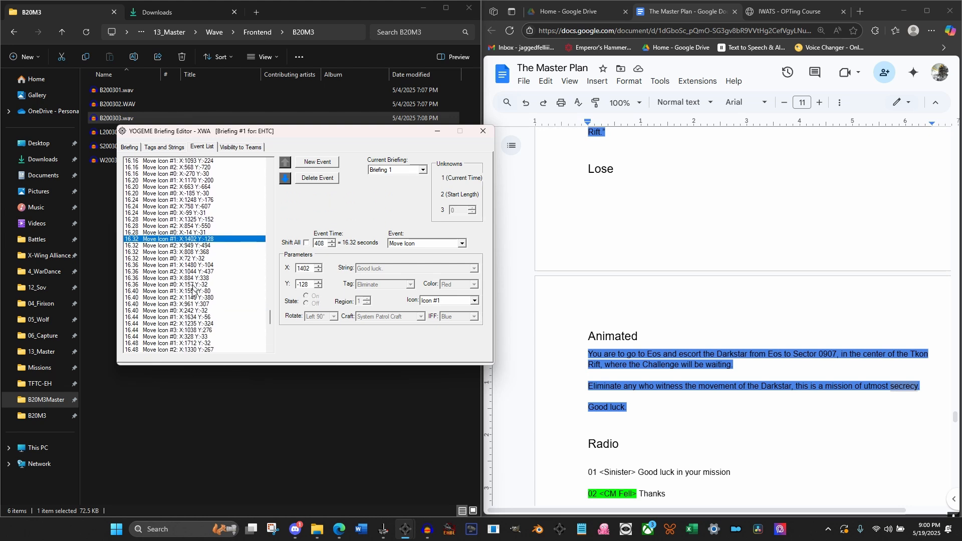
pyautogui.click(192, 293)
pyautogui.scroll(-2, 192, 293)
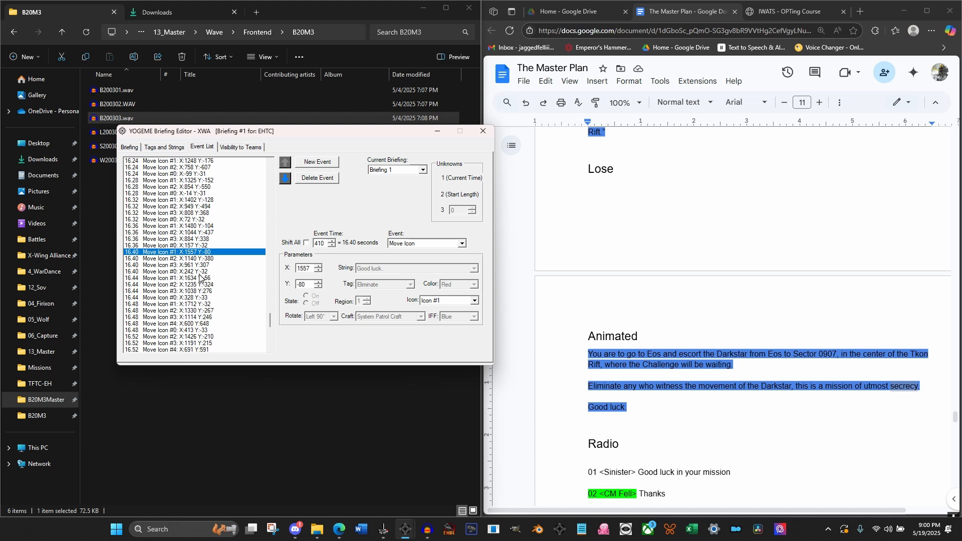
pyautogui.click(199, 279)
pyautogui.scroll(-3, 202, 296)
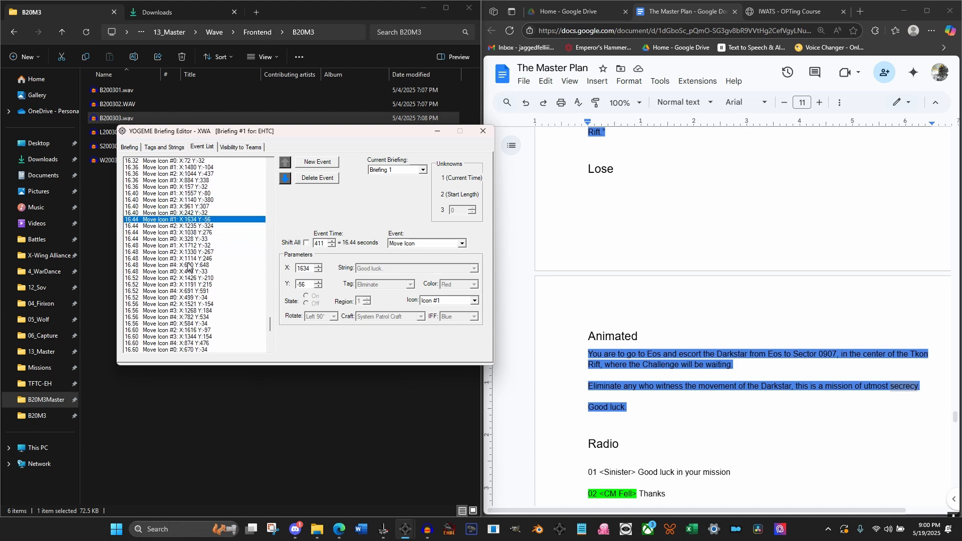
pyautogui.click(193, 246)
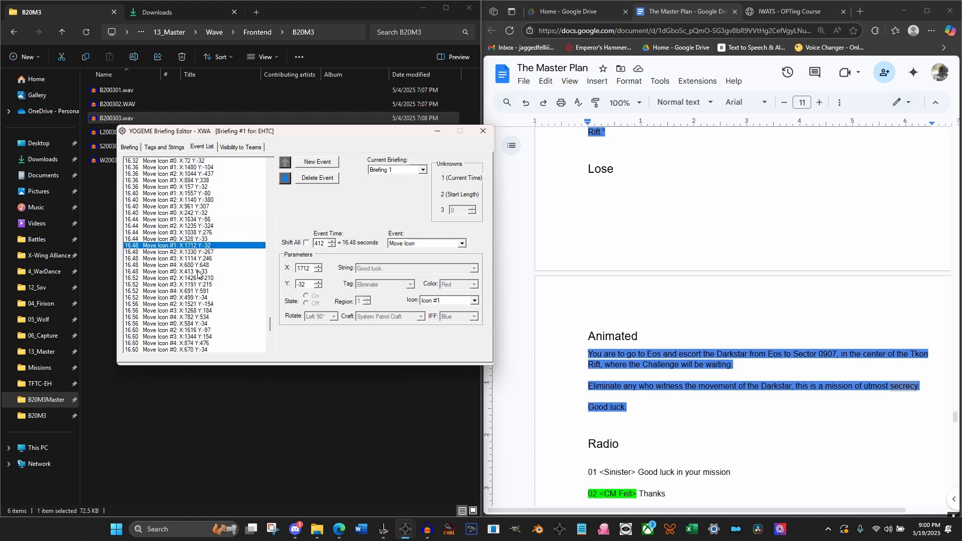
pyautogui.doubleClick(302, 269)
pyautogui.write('330')
# Set the X coordinate of Icon #2's final move event, at 16.64 seconds, to 3000
pyautogui.click(200, 252)
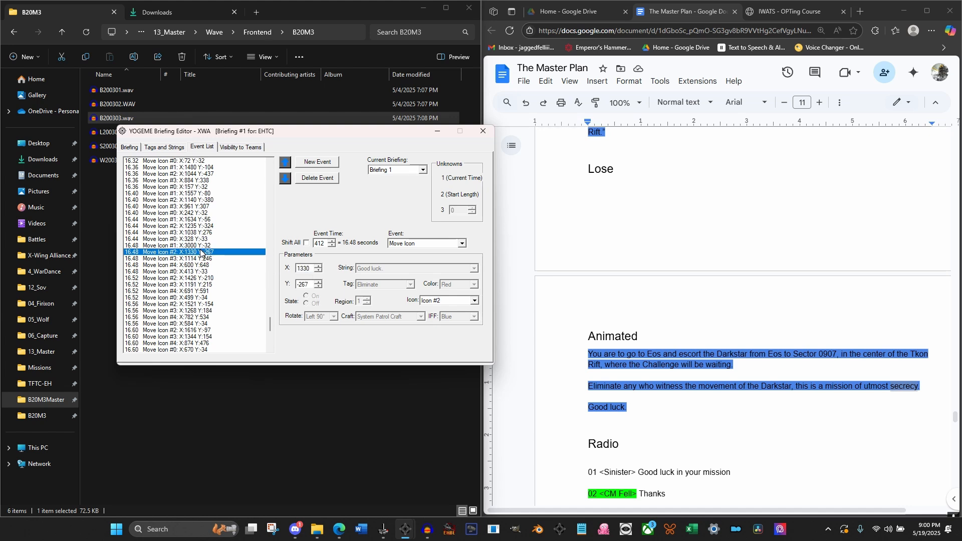
pyautogui.click(200, 279)
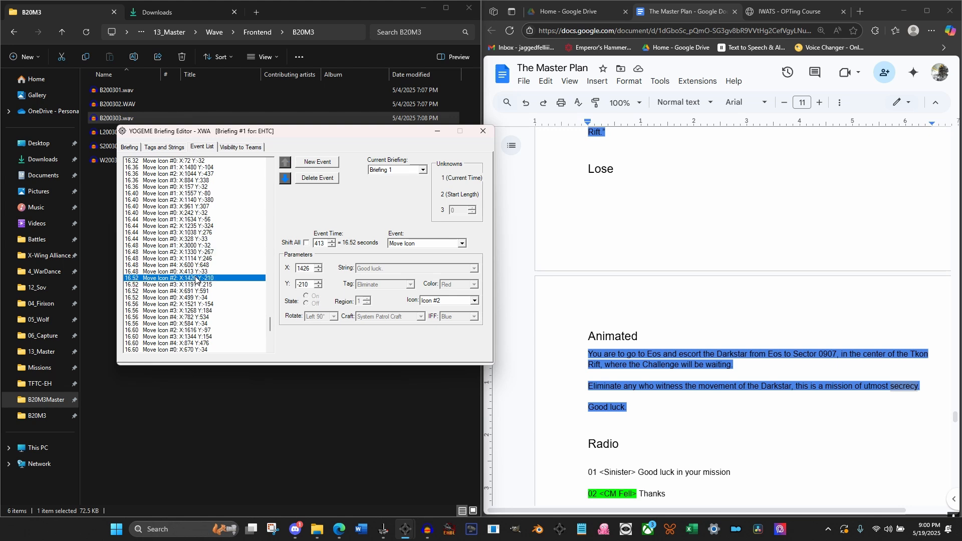
pyautogui.scroll(-2, 200, 296)
pyautogui.scroll(-1, 199, 295)
pyautogui.click(197, 293)
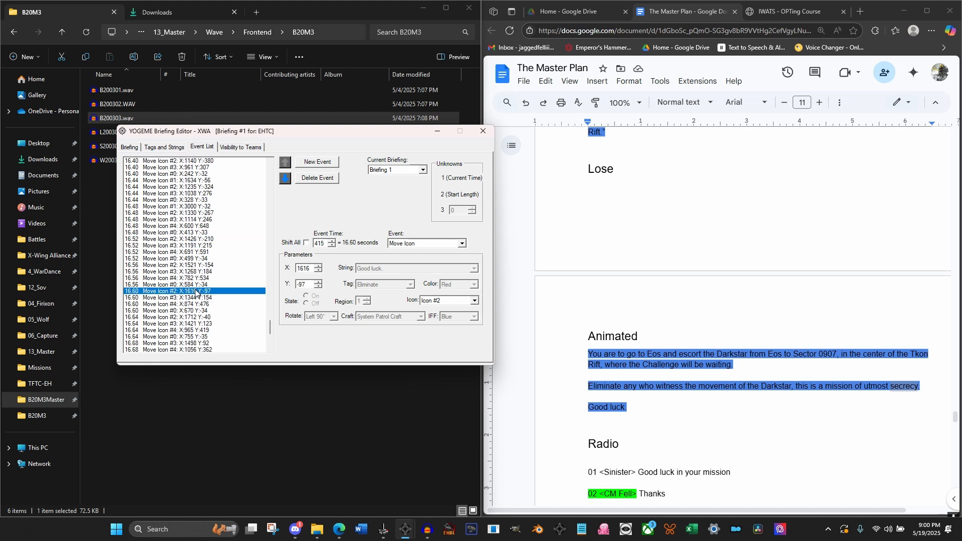
pyautogui.scroll(-1, 196, 290)
pyautogui.click(195, 297)
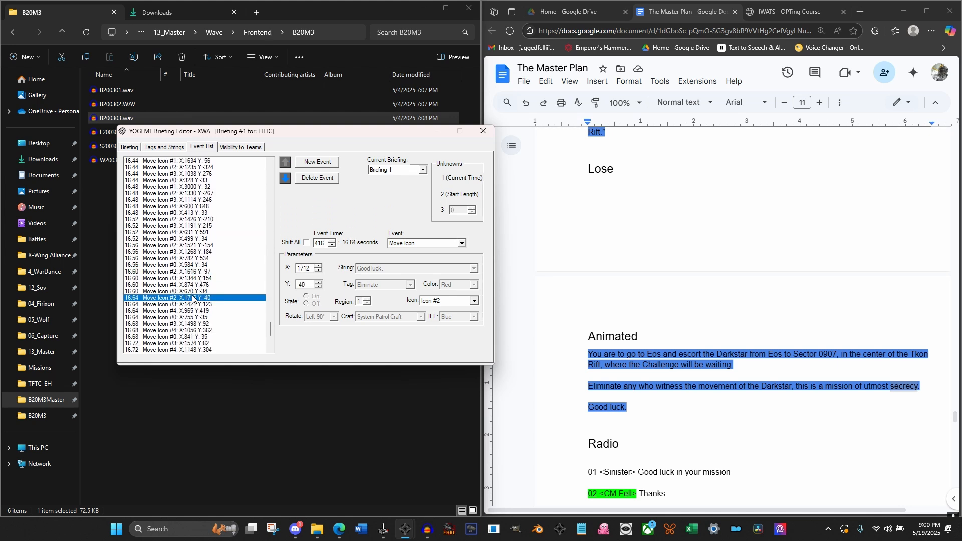
pyautogui.scroll(-1, 194, 298)
pyautogui.scroll(-1, 192, 298)
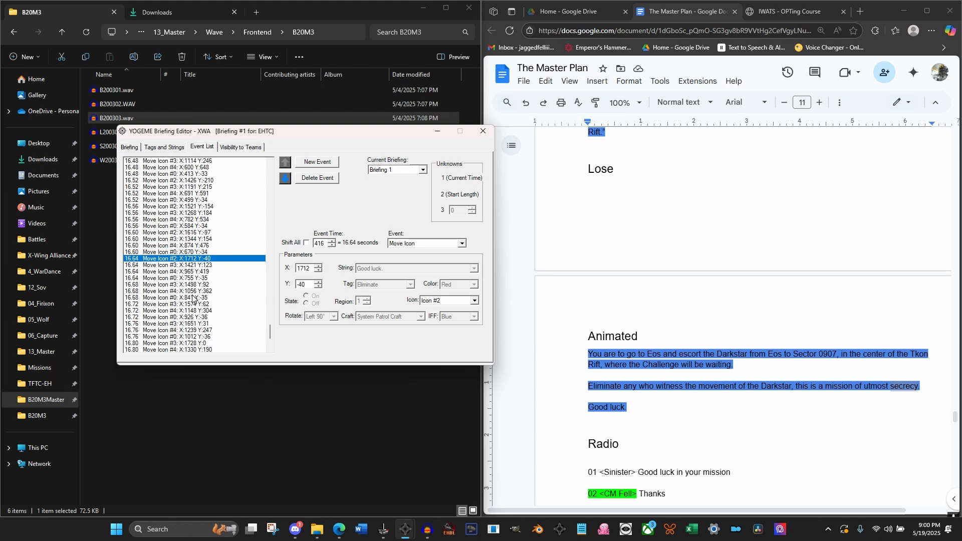
pyautogui.doubleClick(303, 268)
pyautogui.write('3000')
# Set the X coordinate of Icon #3's final move event, at 16.80 seconds, to 3000
pyautogui.click(181, 265)
pyautogui.scroll(-1, 204, 326)
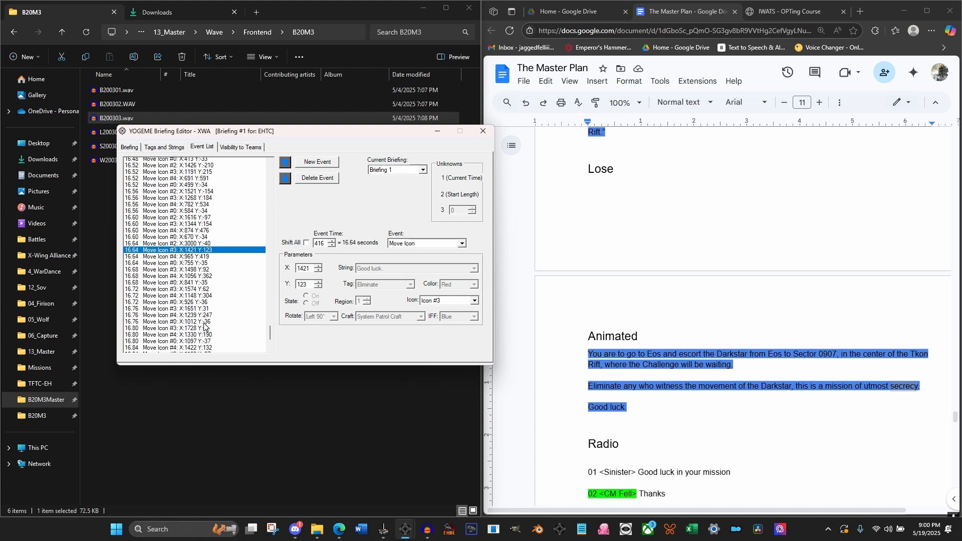
pyautogui.scroll(-1, 204, 326)
pyautogui.click(197, 324)
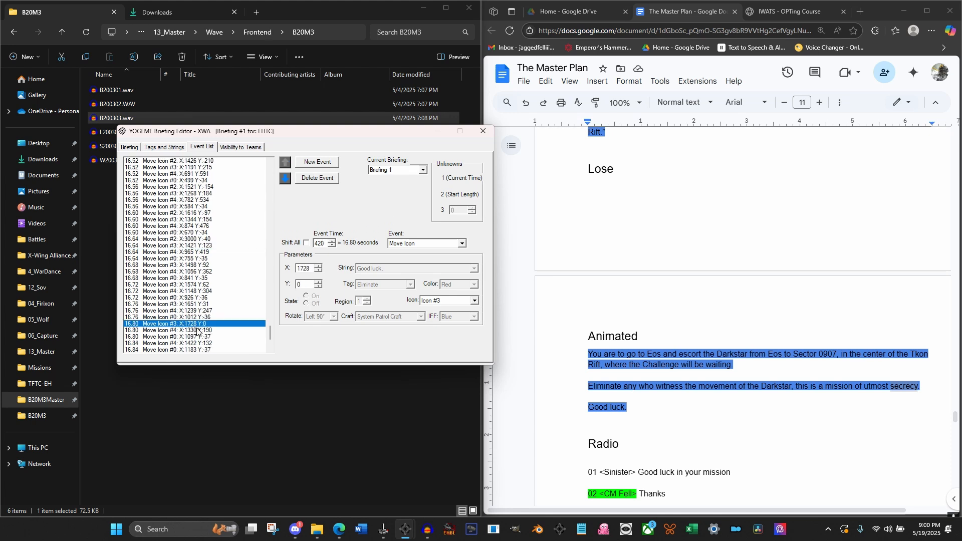
pyautogui.scroll(-1, 198, 331)
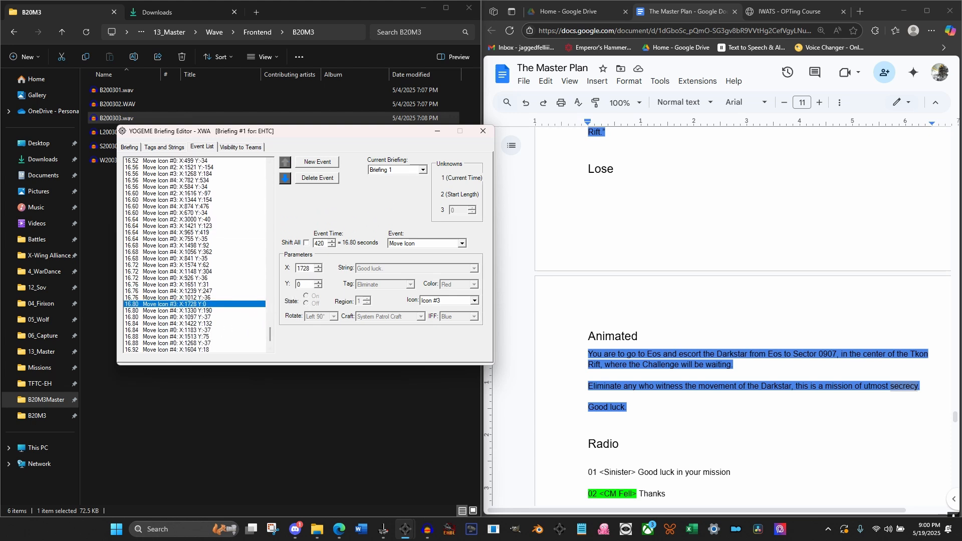
pyautogui.doubleClick(303, 269)
pyautogui.write('3000')
# Set the X coordinate of Icon #4's final move event, at 16.96 seconds, to 3000
pyautogui.click(185, 311)
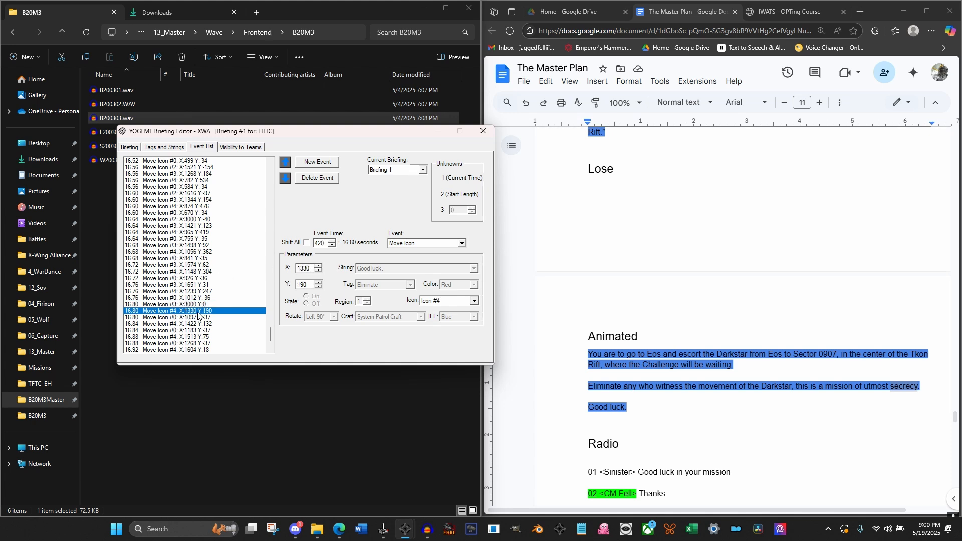
pyautogui.scroll(-2, 206, 331)
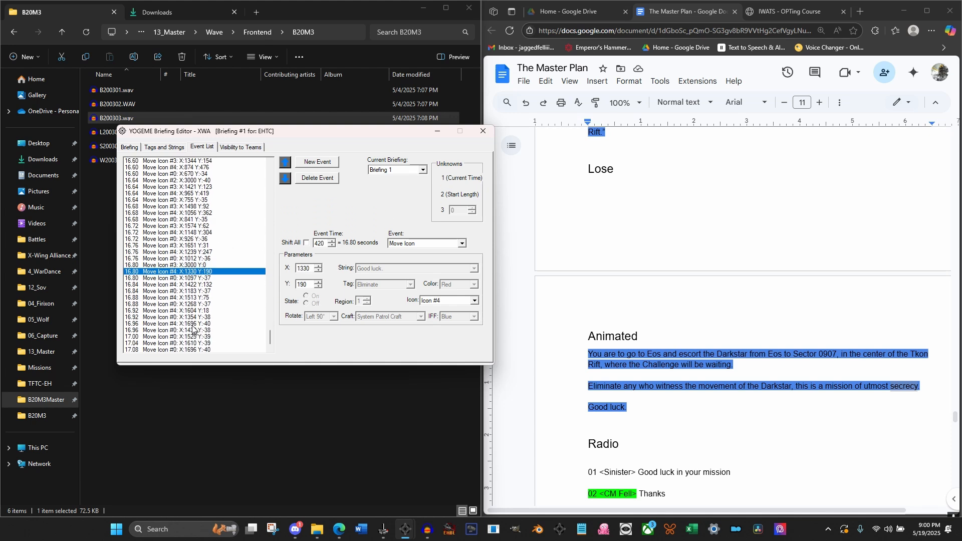
pyautogui.click(194, 324)
pyautogui.doubleClick(306, 268)
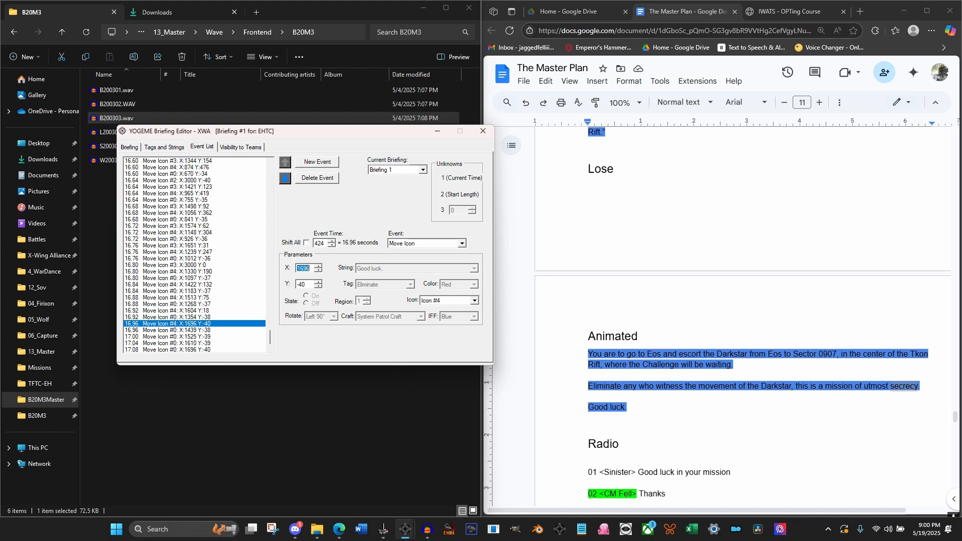
pyautogui.write('3000')
# Add a Switch to Region event at 17.08 seconds after Icon #0's final move, and try to set its region to 2
pyautogui.click(202, 350)
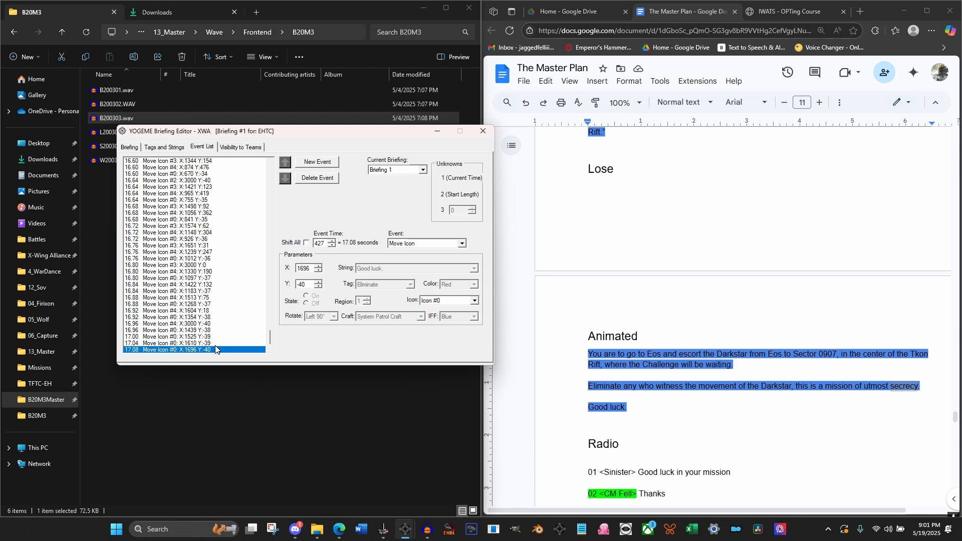
pyautogui.click(324, 163)
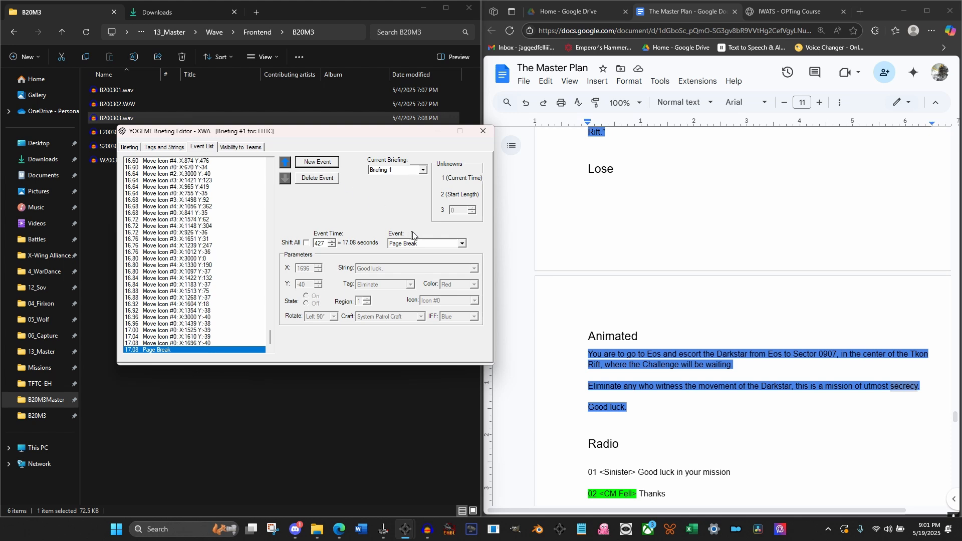
pyautogui.click(424, 245)
pyautogui.scroll(-3, 462, 269)
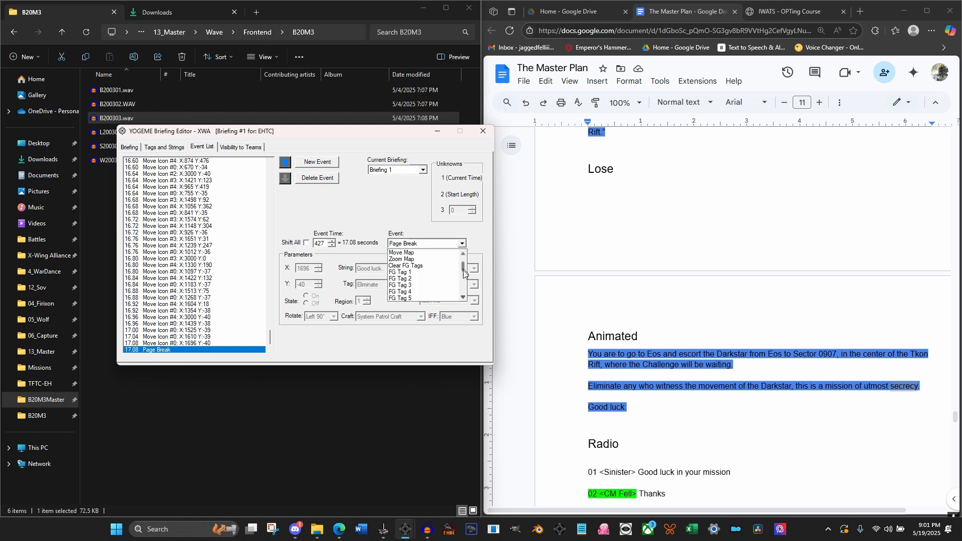
pyautogui.click(437, 299)
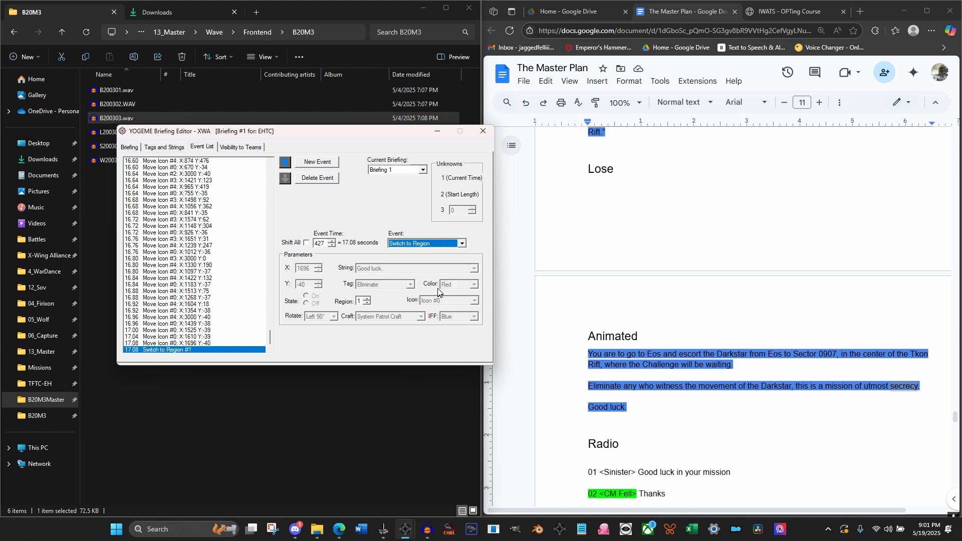
pyautogui.click(367, 299)
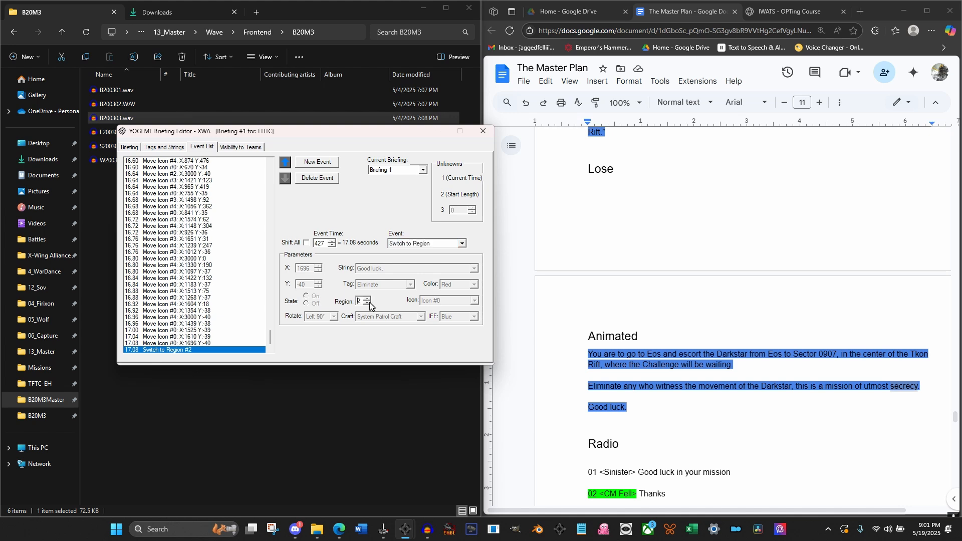
pyautogui.click(203, 343)
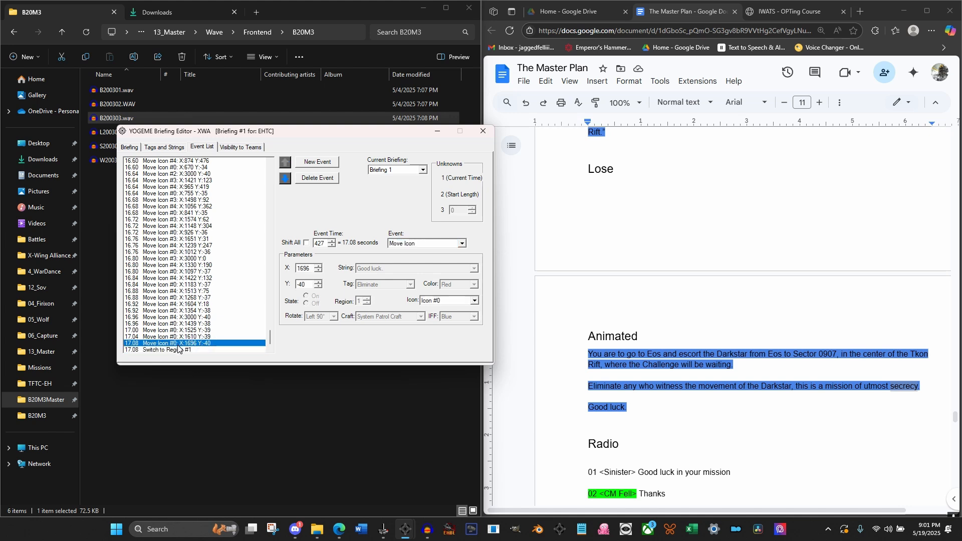
pyautogui.click(175, 349)
# Set the region of the opening Switch to Region event, at 0.04 seconds, to 4, and reselect the one at 17.08 seconds
pyautogui.moveTo(271, 335); pyautogui.dragTo(280, 171)
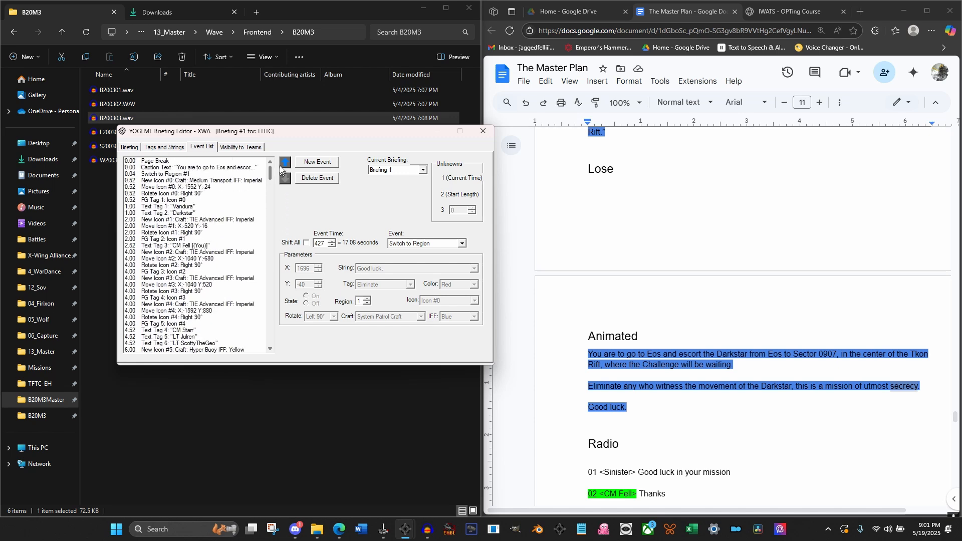
pyautogui.click(186, 173)
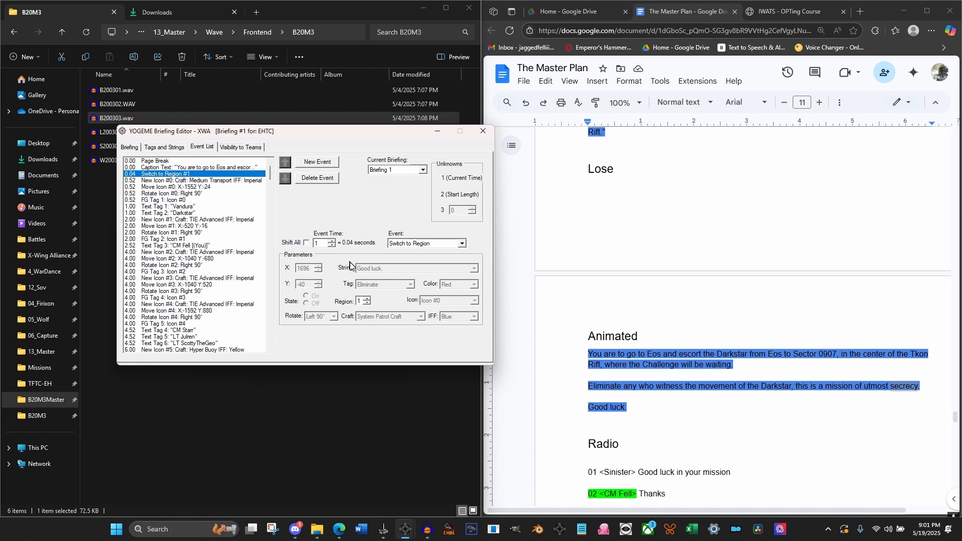
pyautogui.click(367, 298)
pyautogui.click(367, 298)
pyautogui.click(367, 298)
pyautogui.moveTo(269, 179); pyautogui.dragTo(270, 338)
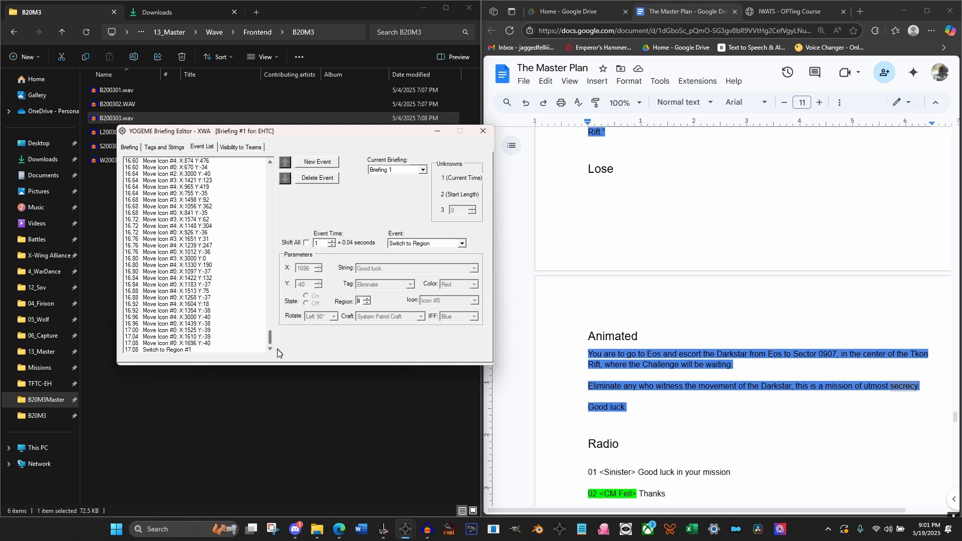
pyautogui.click(188, 350)
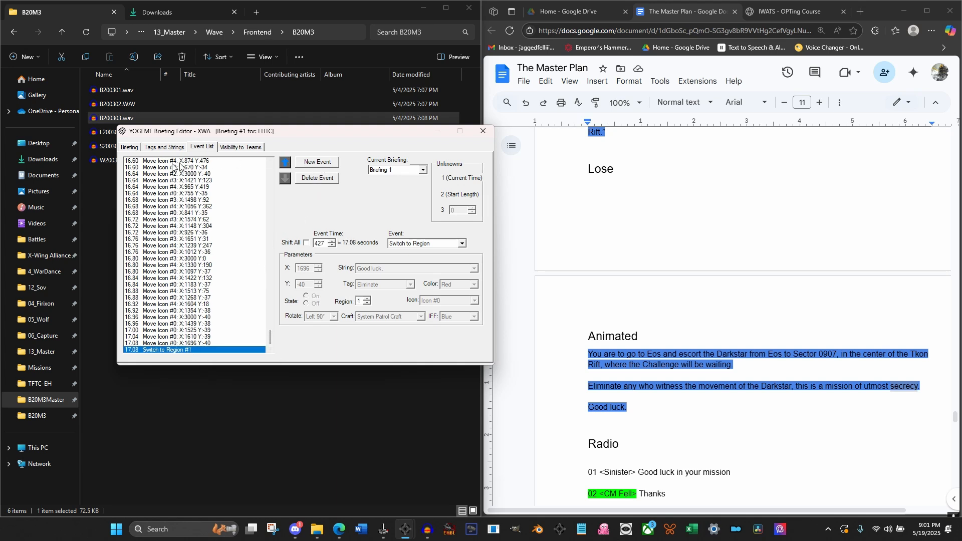
# Preview the briefing map around the region switch, stepping back and forth between 16.96 and 17.28 seconds
pyautogui.click(125, 148)
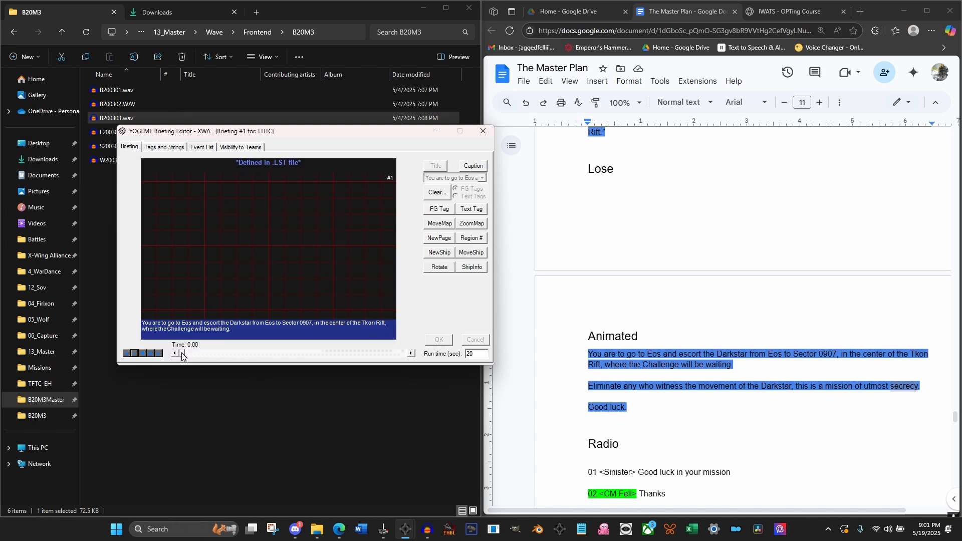
pyautogui.moveTo(182, 356); pyautogui.dragTo(373, 354)
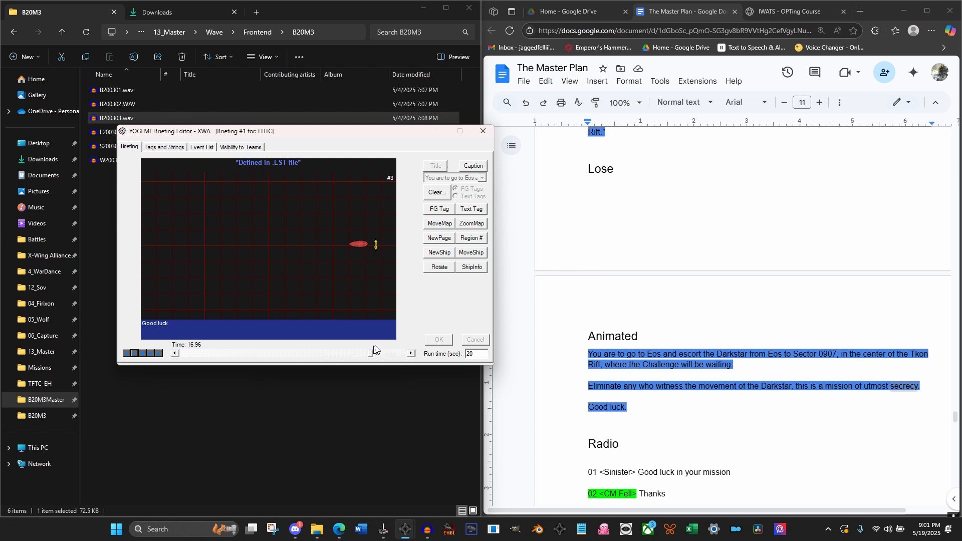
pyautogui.click(411, 353)
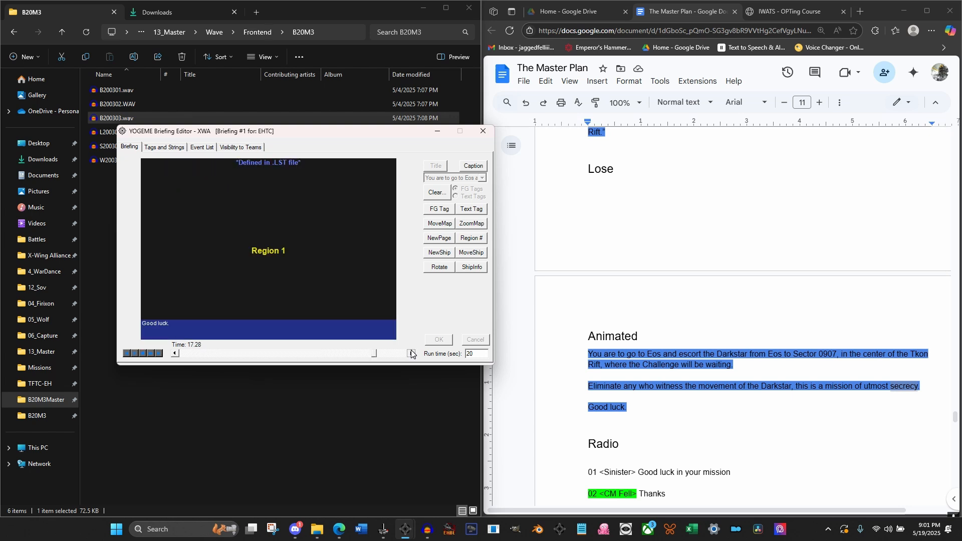
pyautogui.click(410, 350)
pyautogui.click(176, 356)
pyautogui.click(176, 354)
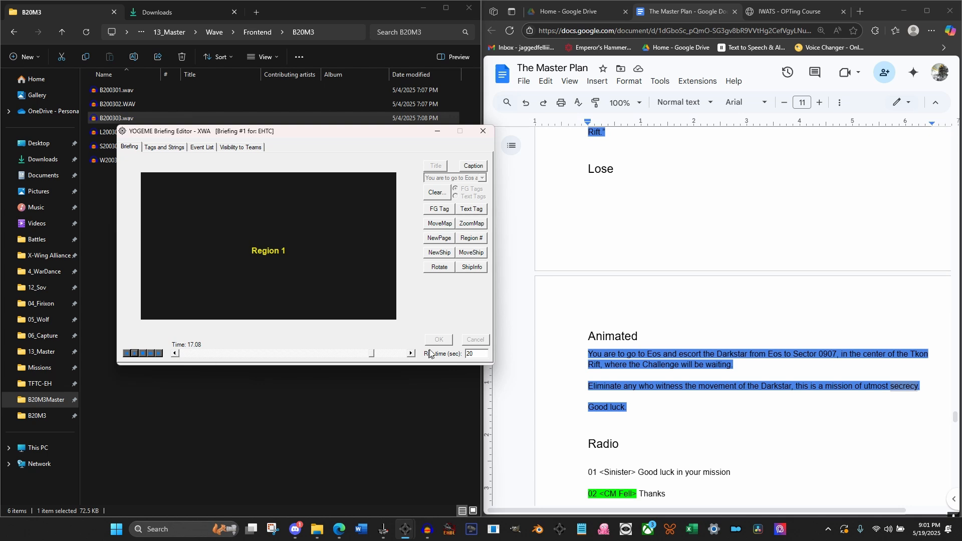
pyautogui.click(413, 353)
pyautogui.click(413, 353)
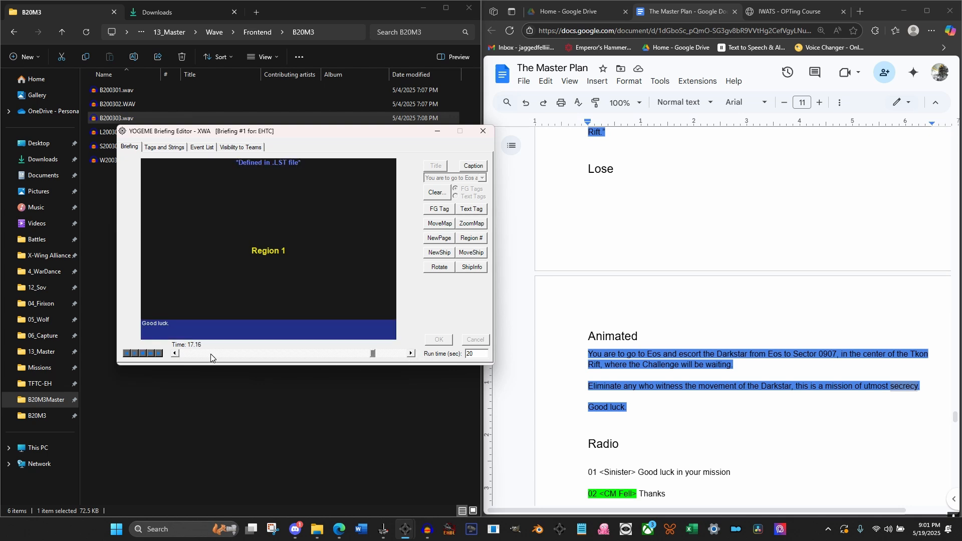
pyautogui.click(176, 353)
pyautogui.click(175, 354)
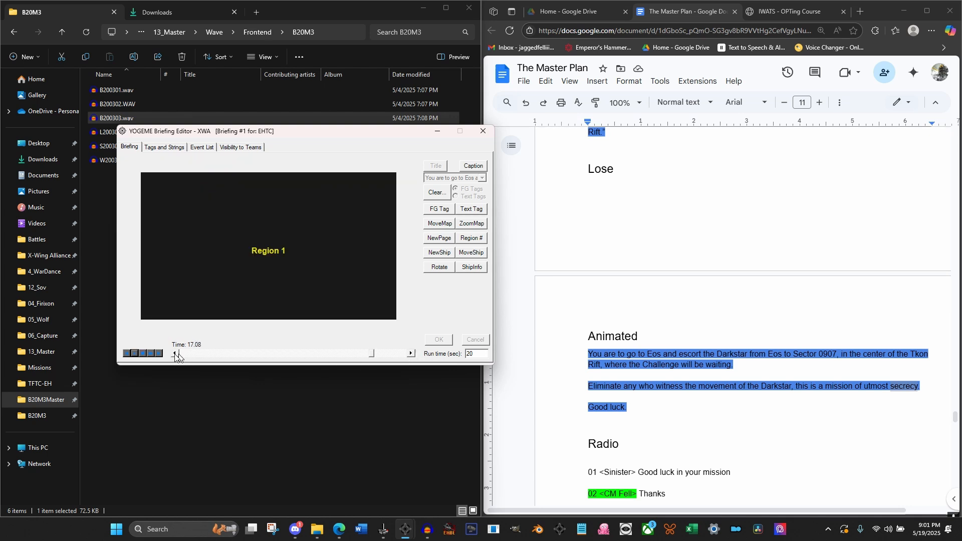
# At 17.12 seconds, place an Imperial II Star Destroyer with Imperial IFF as Icon #0 in the right part of the map
pyautogui.click(411, 354)
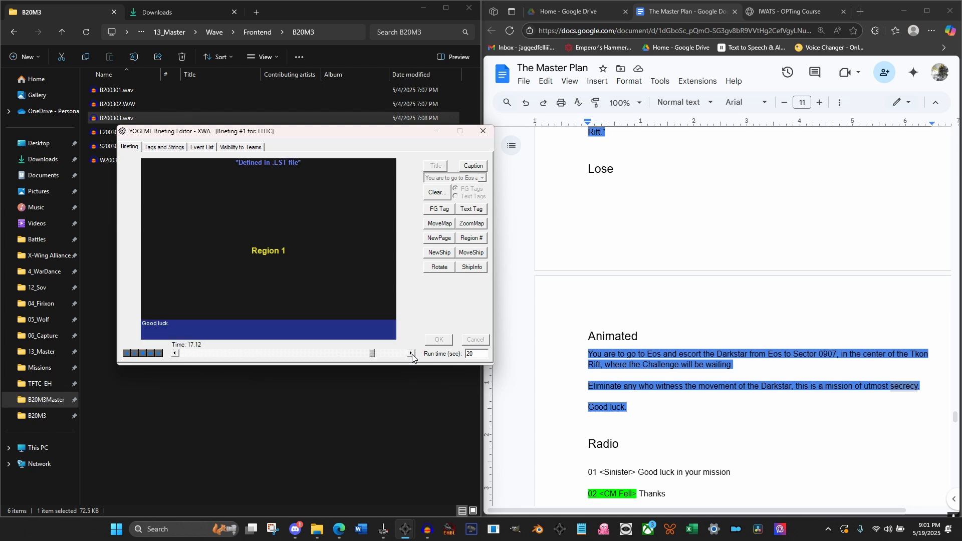
pyautogui.click(411, 354)
pyautogui.click(440, 253)
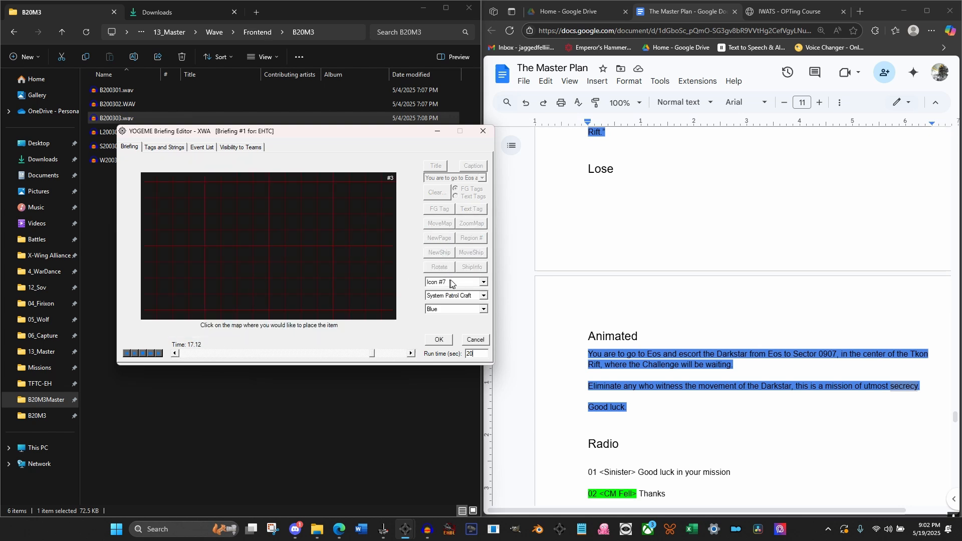
pyautogui.click(458, 282)
pyautogui.moveTo(485, 303); pyautogui.dragTo(485, 291)
pyautogui.click(438, 291)
pyautogui.click(459, 293)
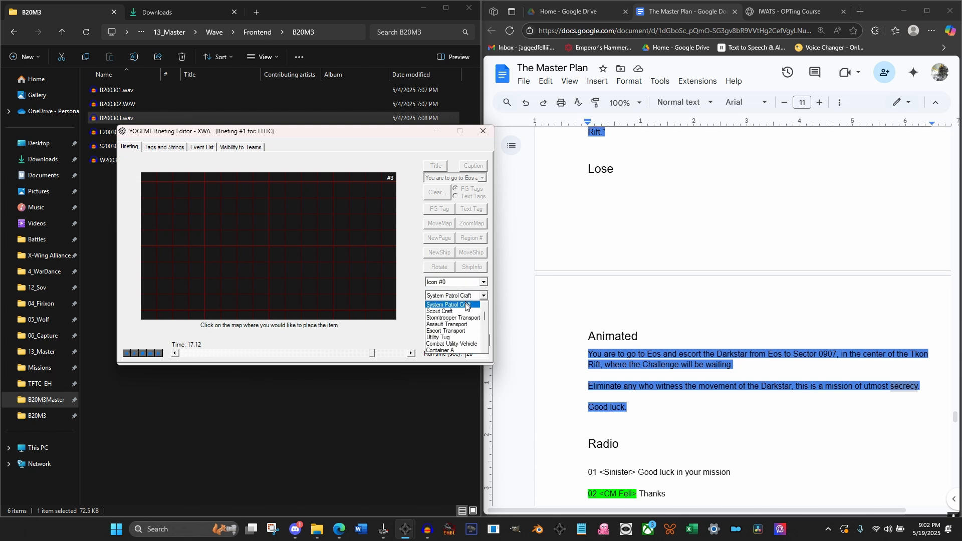
pyautogui.moveTo(485, 317); pyautogui.dragTo(485, 341)
pyautogui.click(464, 337)
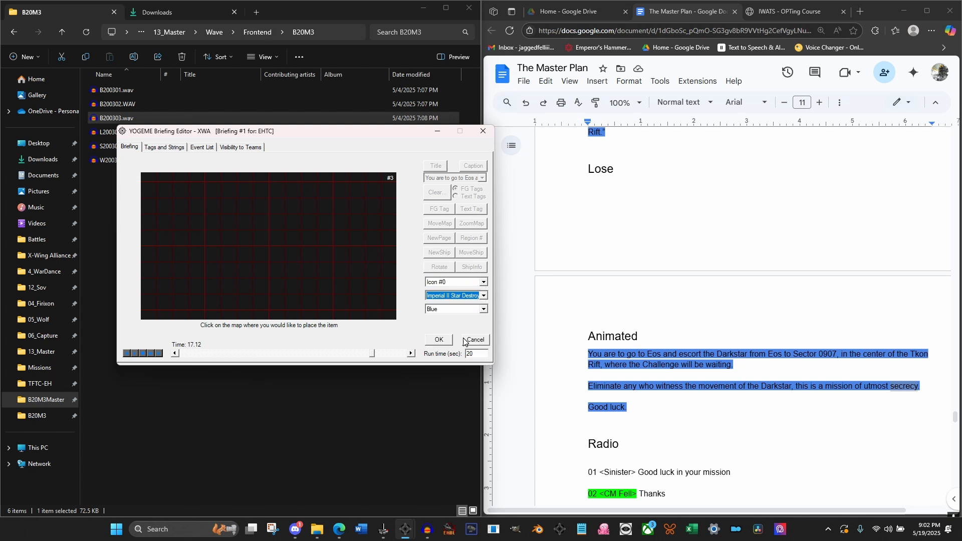
pyautogui.click(465, 309)
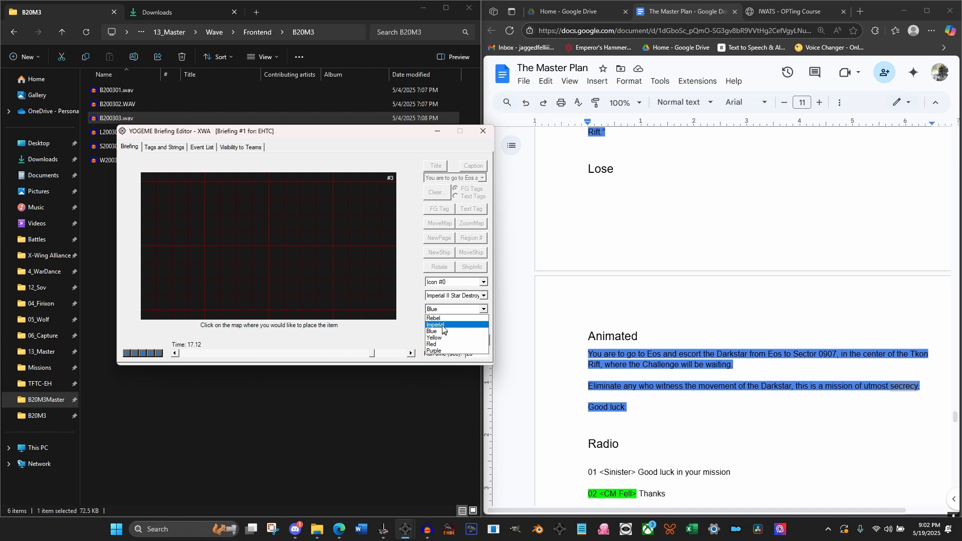
pyautogui.click(435, 325)
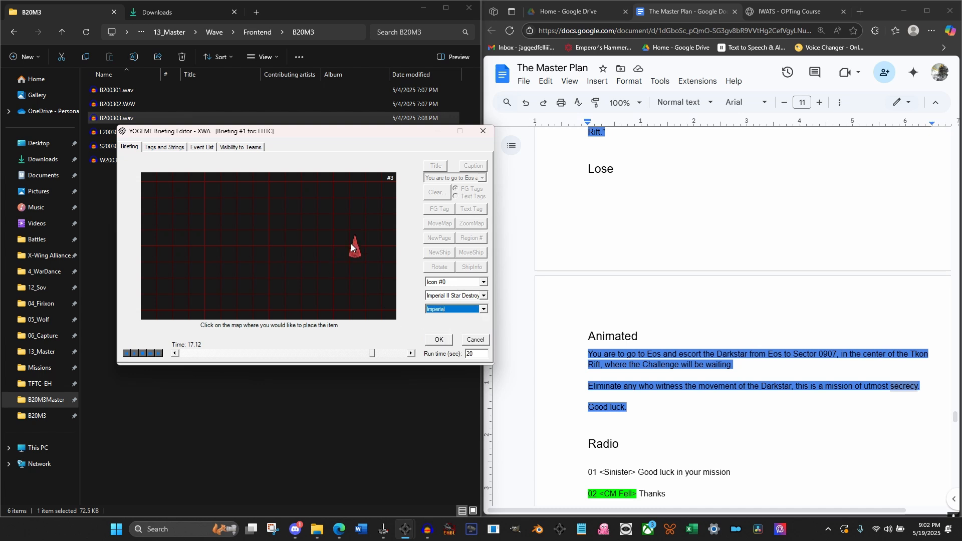
pyautogui.click(440, 340)
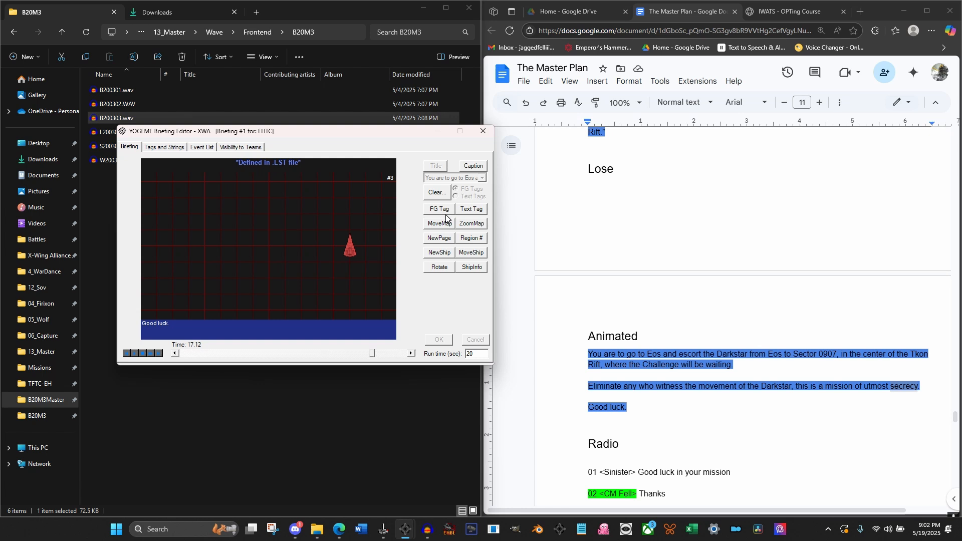
# Assign FG Tag 1 to Icon #0, the Star Destroyer, at 17.12 seconds
pyautogui.click(449, 209)
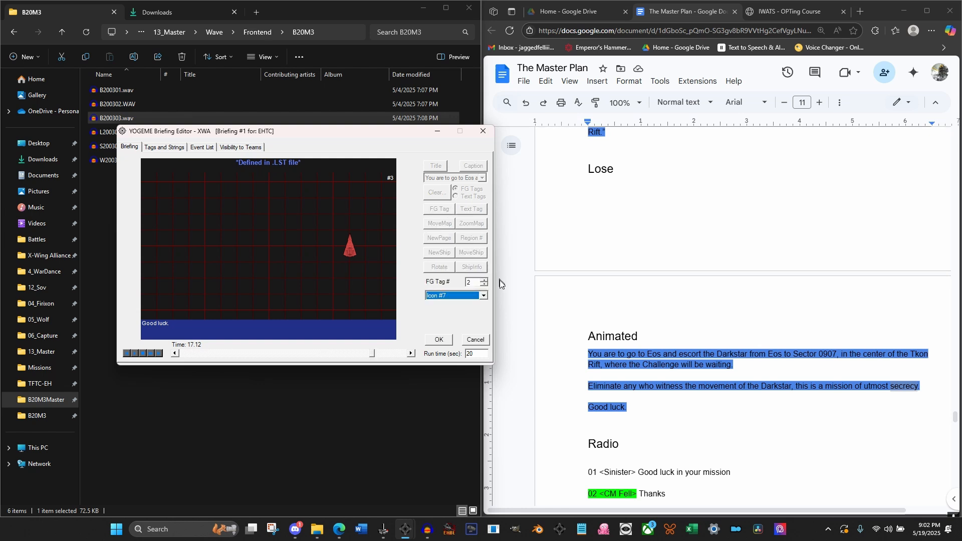
pyautogui.click(485, 285)
pyautogui.click(467, 296)
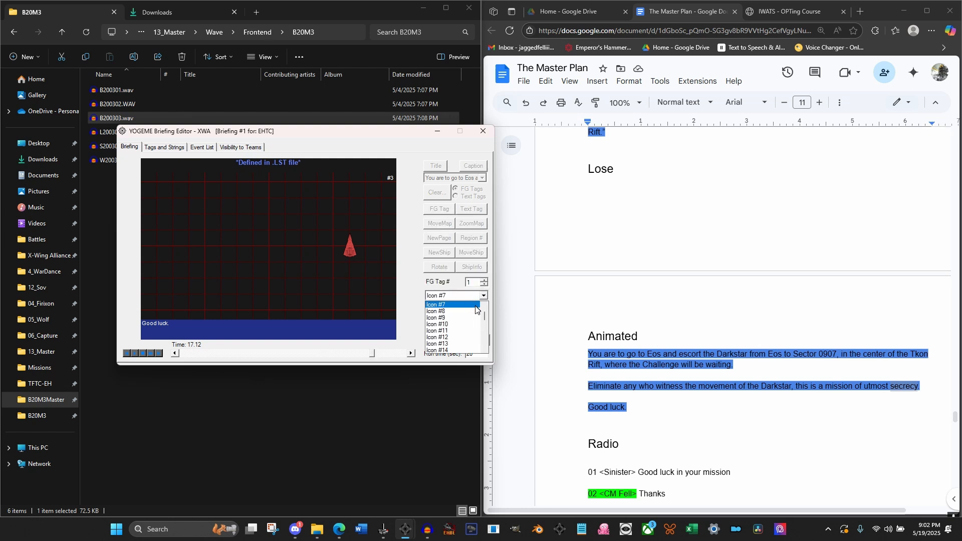
pyautogui.moveTo(484, 315); pyautogui.dragTo(484, 304)
pyautogui.click(463, 304)
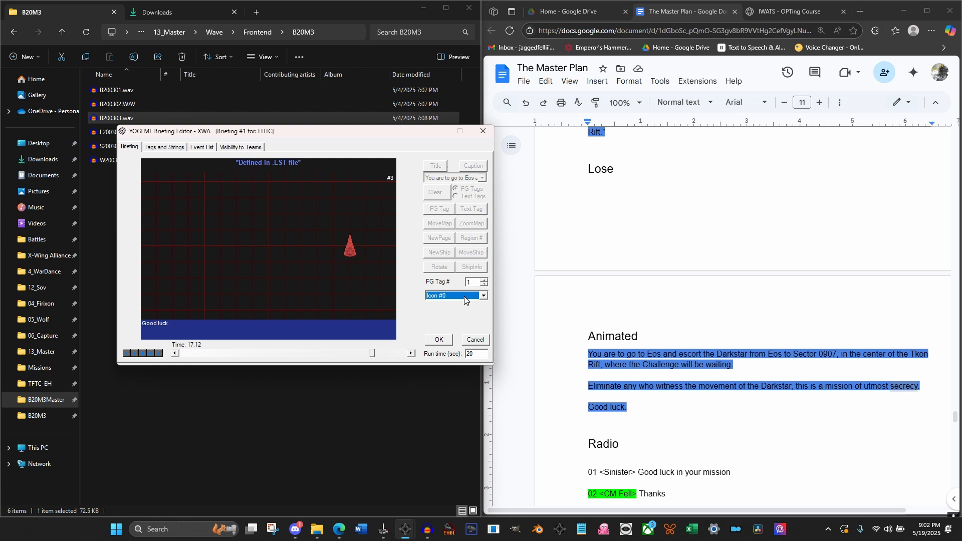
pyautogui.click(439, 341)
# At 17.60 seconds, add Text Tag 1 reading "Challenge" in red just below the Star Destroyer
pyautogui.click(411, 354)
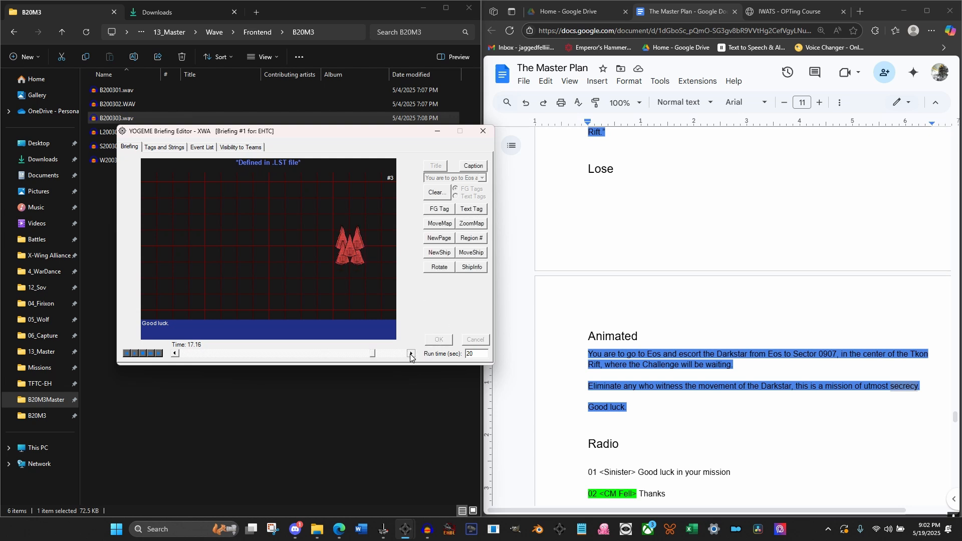
pyautogui.click(411, 353)
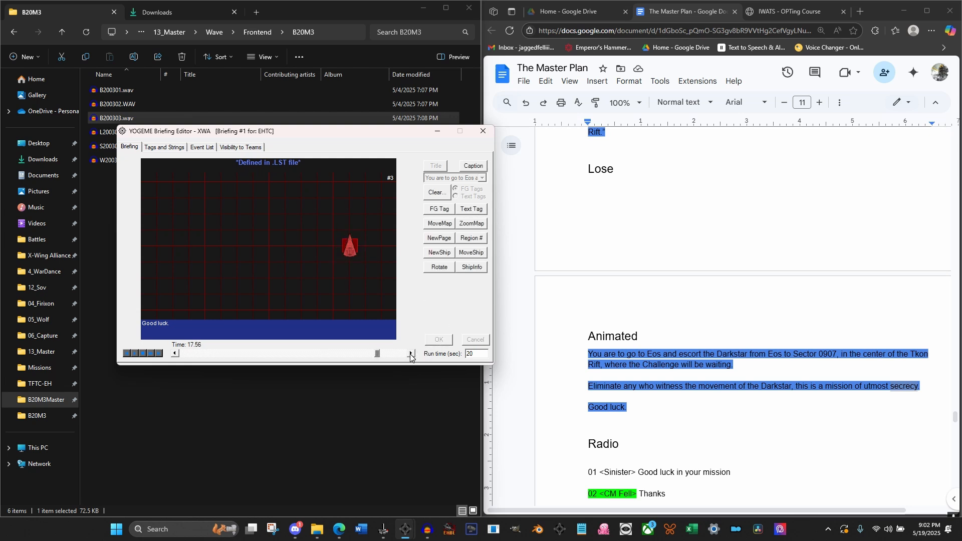
pyautogui.click(410, 354)
pyautogui.click(411, 354)
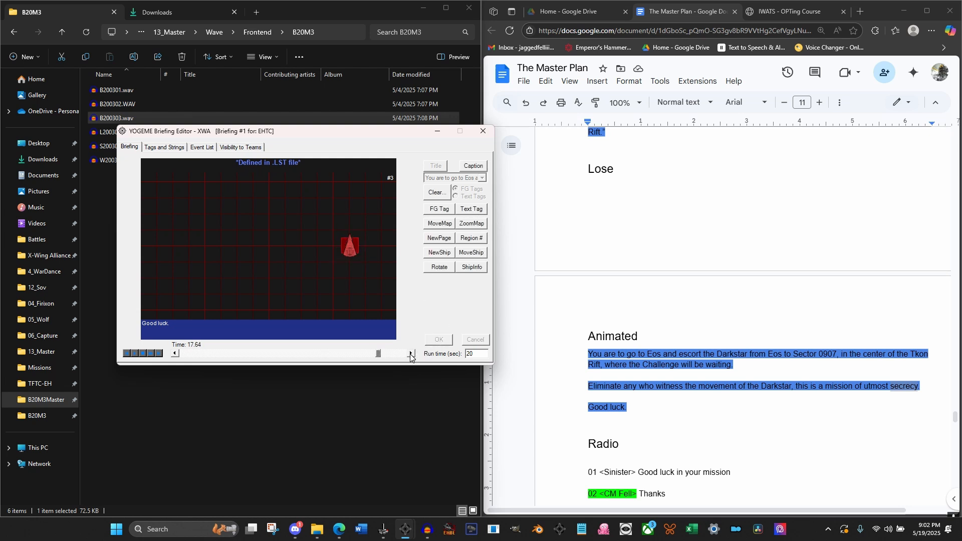
pyautogui.click(175, 353)
pyautogui.click(468, 209)
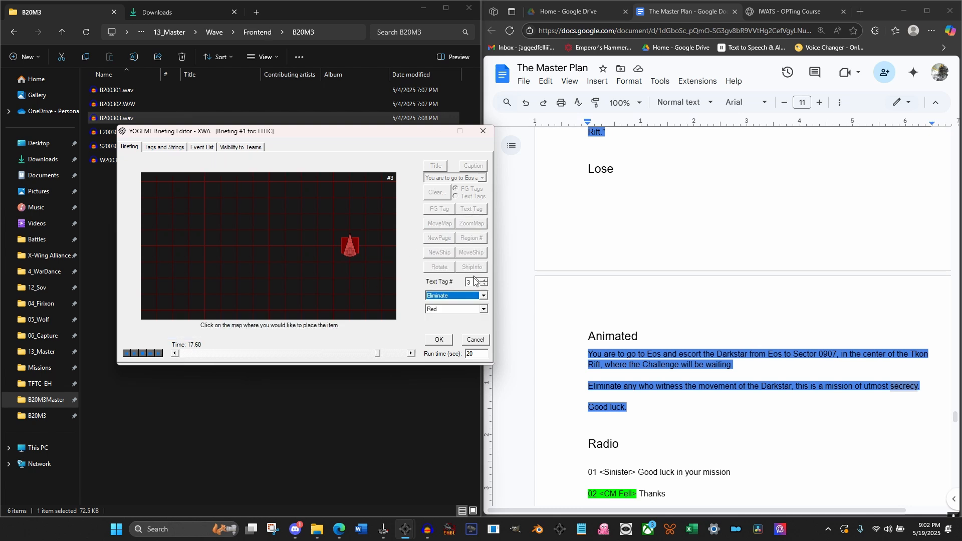
pyautogui.click(484, 284)
pyautogui.click(484, 284)
pyautogui.click(474, 296)
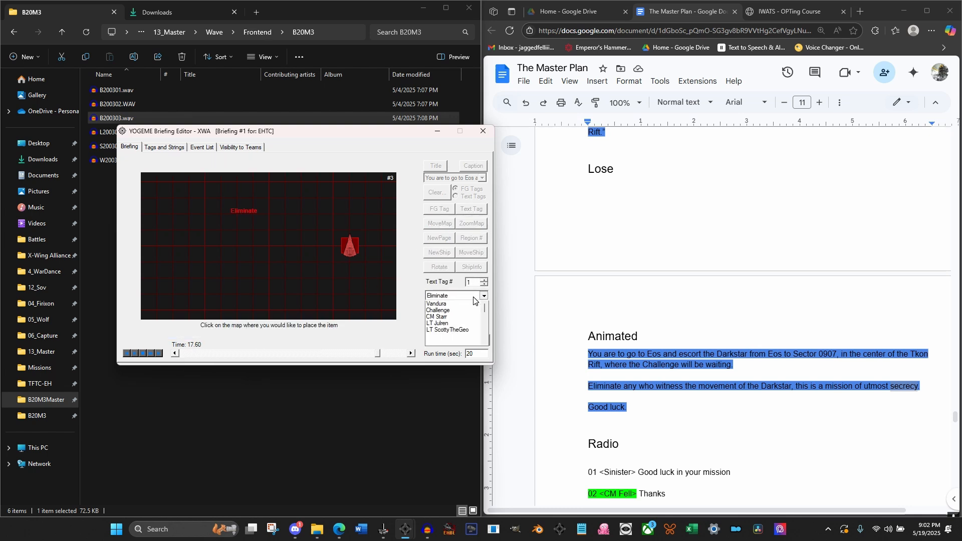
pyautogui.click(438, 311)
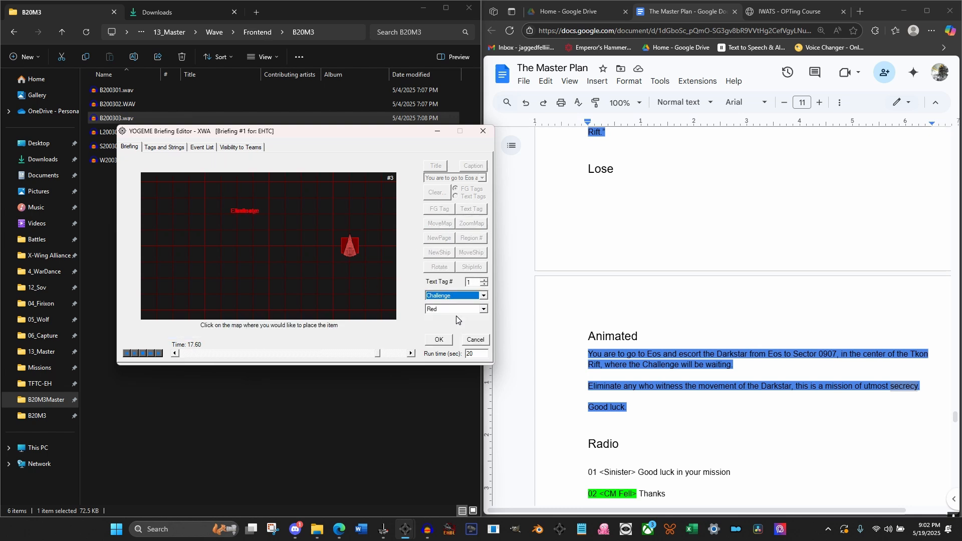
pyautogui.click(350, 260)
pyautogui.click(438, 340)
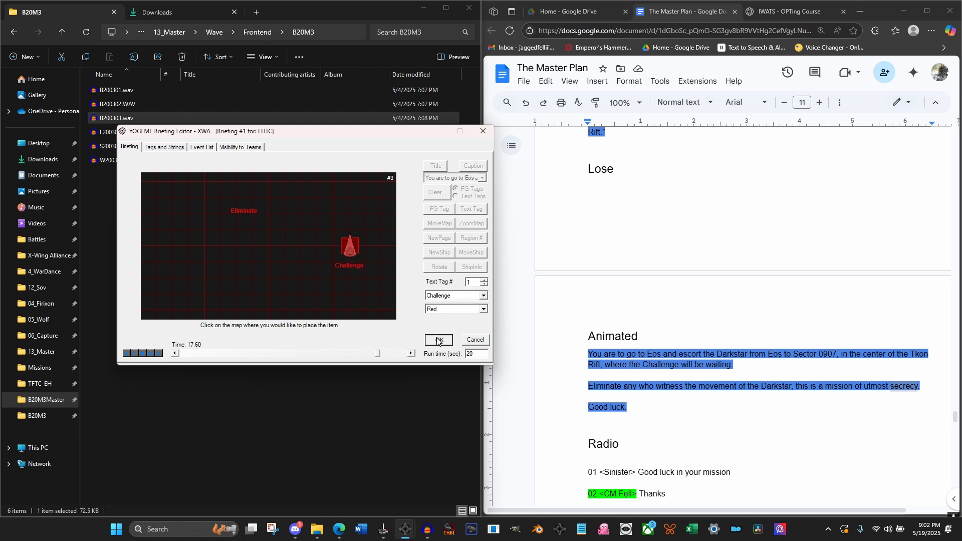
# At 17.60 seconds, place a TIE Advanced with Imperial IFF as Icon #1 in the left part of the map, level with the Star Destroyer
pyautogui.click(410, 353)
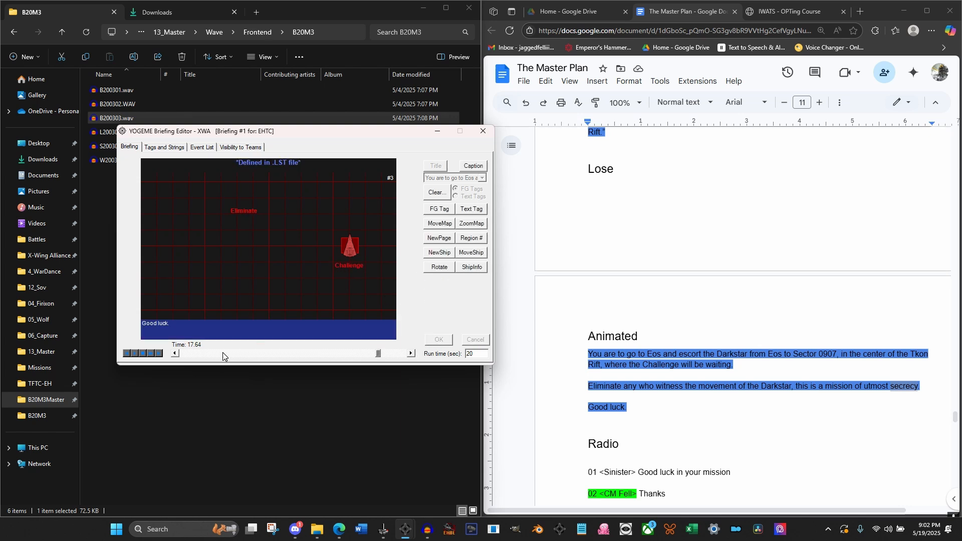
pyautogui.click(178, 354)
pyautogui.click(440, 252)
pyautogui.click(448, 281)
pyautogui.click(436, 298)
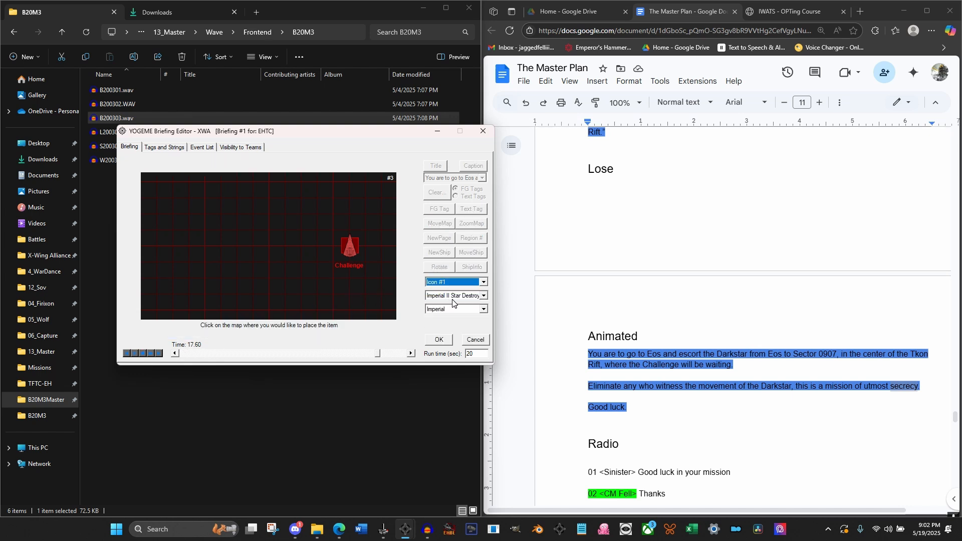
pyautogui.click(483, 296)
pyautogui.moveTo(484, 338); pyautogui.dragTo(481, 303)
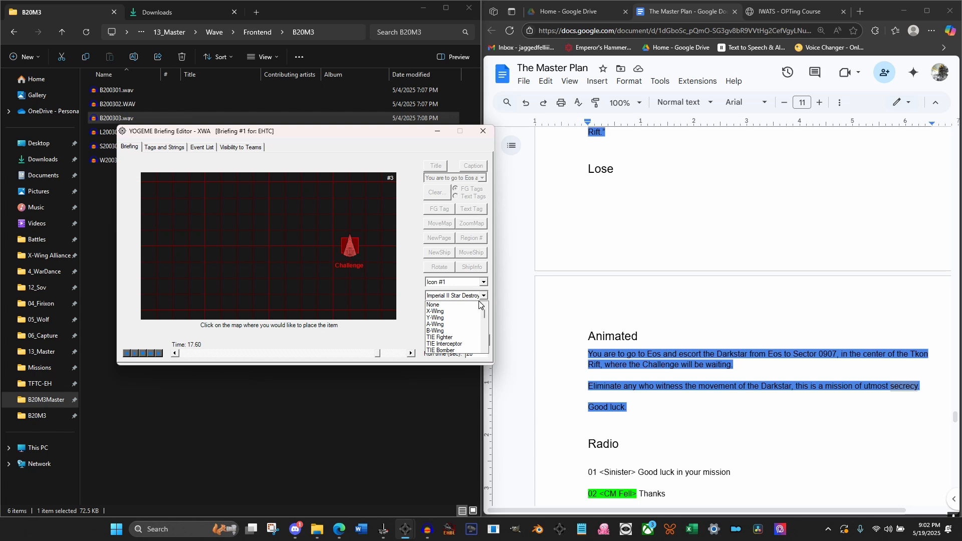
pyautogui.scroll(-1, 447, 335)
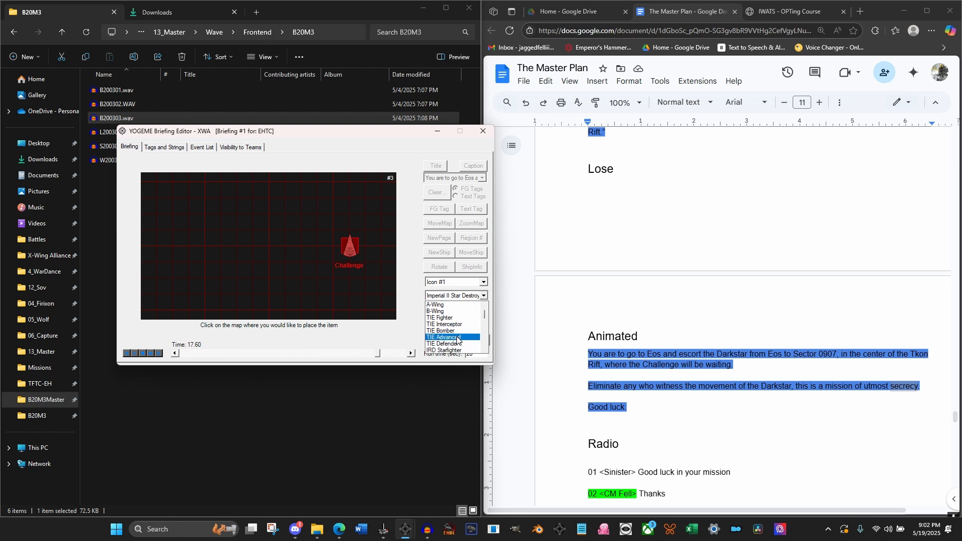
pyautogui.click(457, 338)
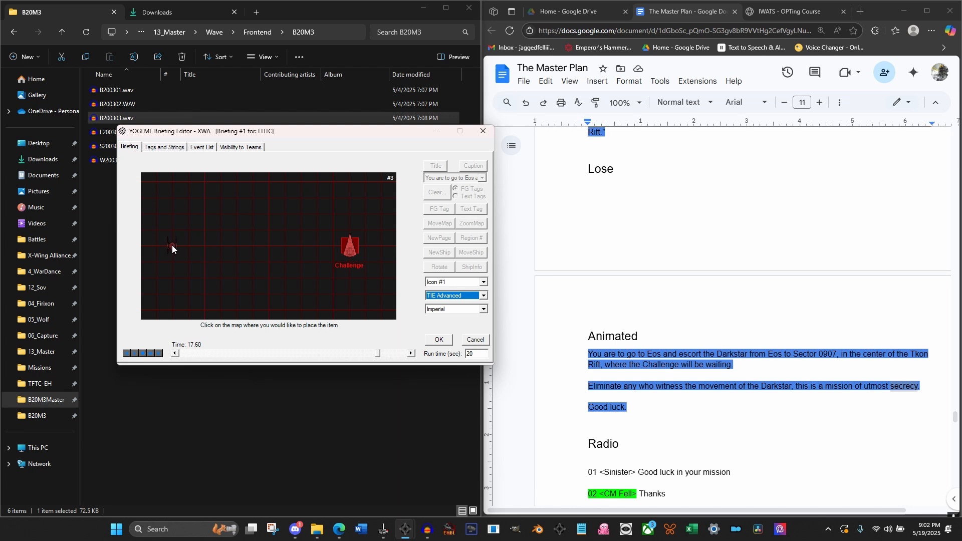
pyautogui.click(439, 340)
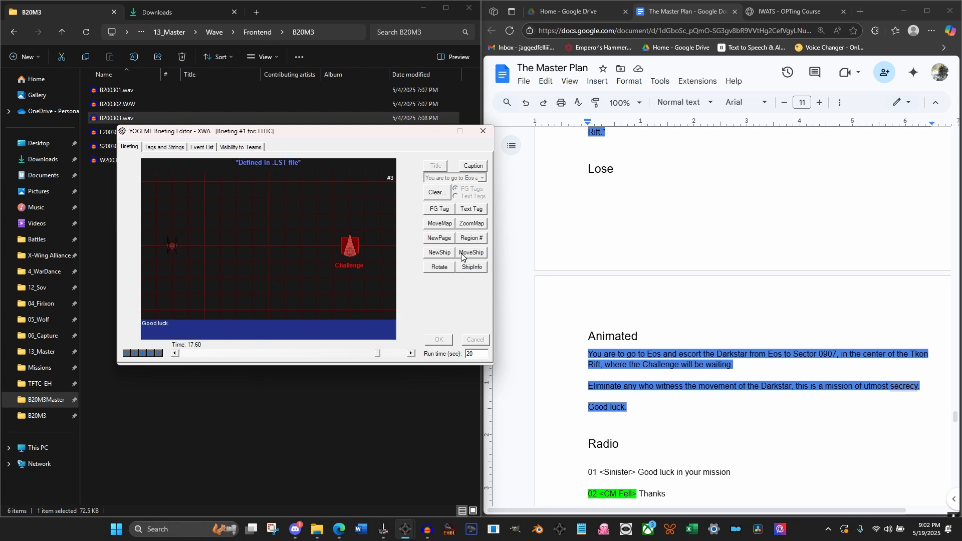
# Rotate Icon #1, the first TIE Advanced, Right 90° at 17.60 seconds
pyautogui.click(440, 269)
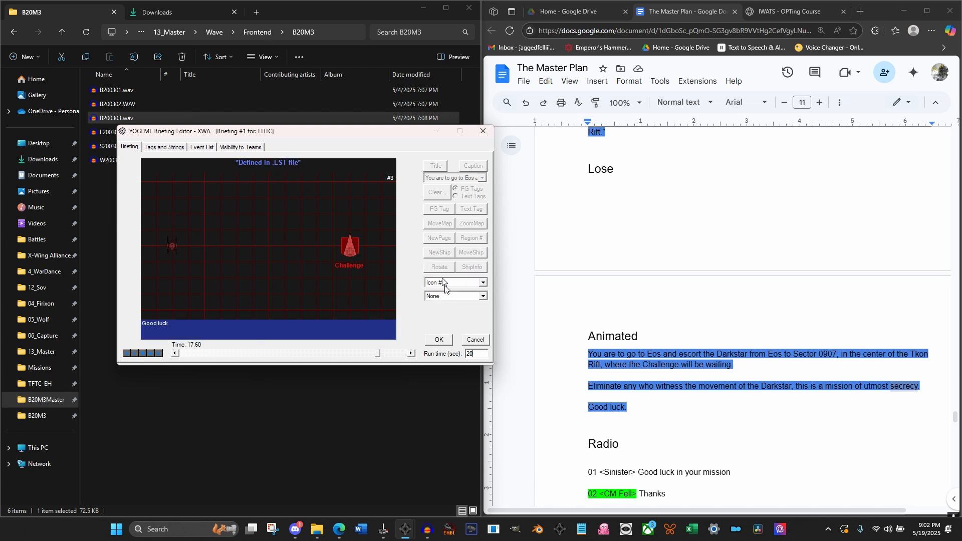
pyautogui.click(453, 284)
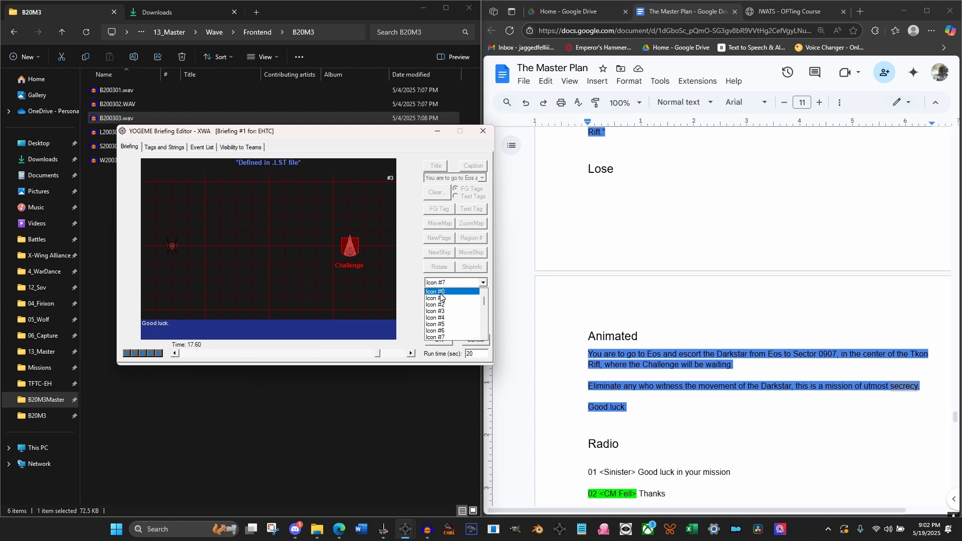
pyautogui.click(440, 304)
pyautogui.click(445, 297)
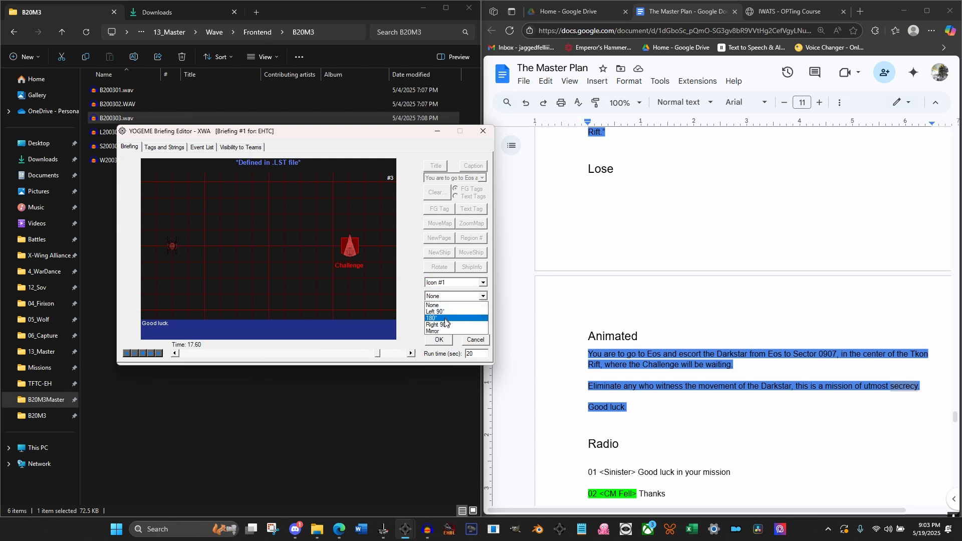
pyautogui.click(445, 325)
pyautogui.click(438, 339)
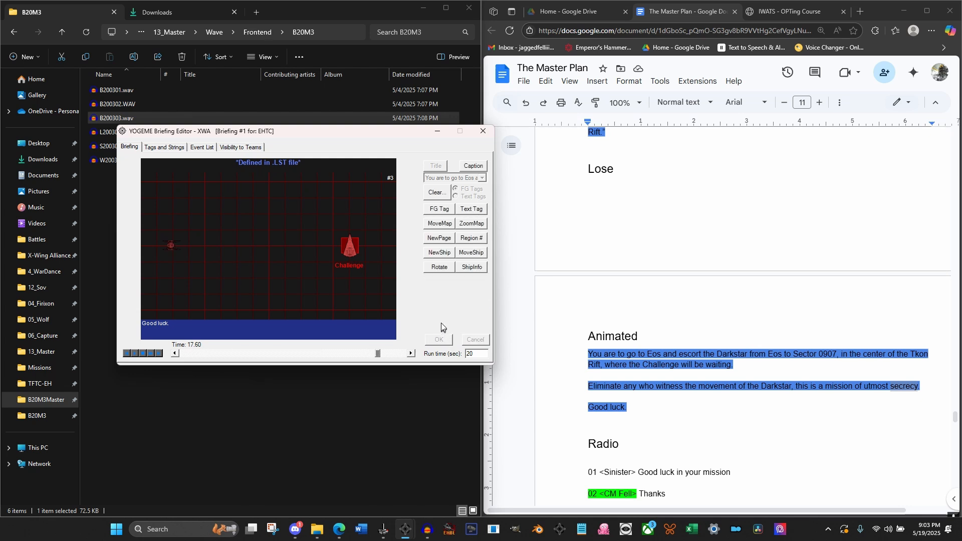
# At 17.60 seconds, place a Medium Transport with Imperial IFF as Icon #2 at the first TIE Advanced's position
pyautogui.click(440, 252)
pyautogui.click(457, 282)
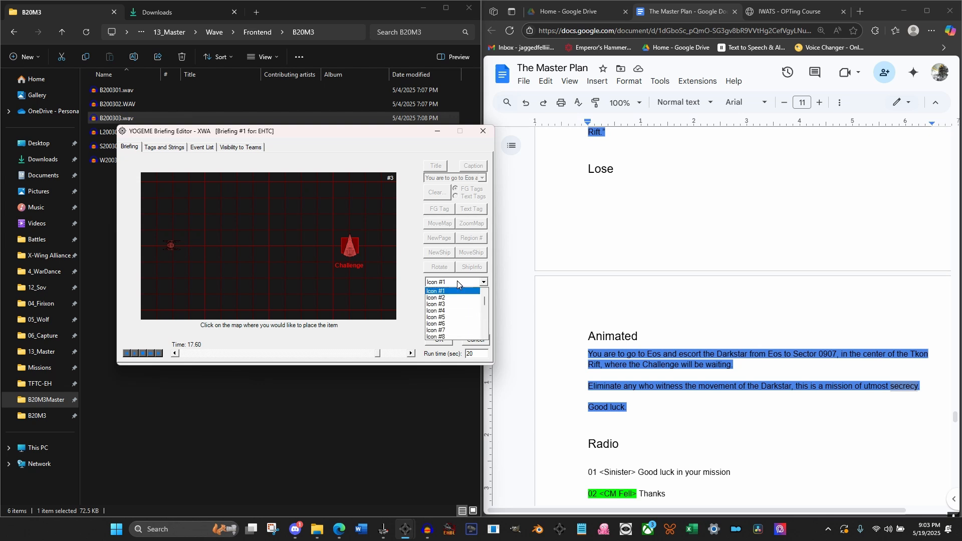
pyautogui.click(453, 299)
pyautogui.click(454, 296)
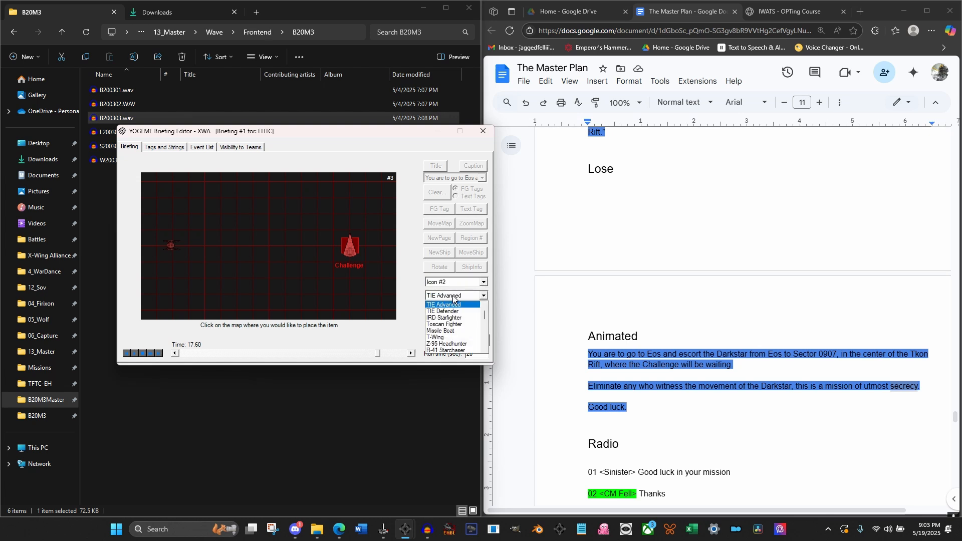
pyautogui.scroll(-12, 449, 321)
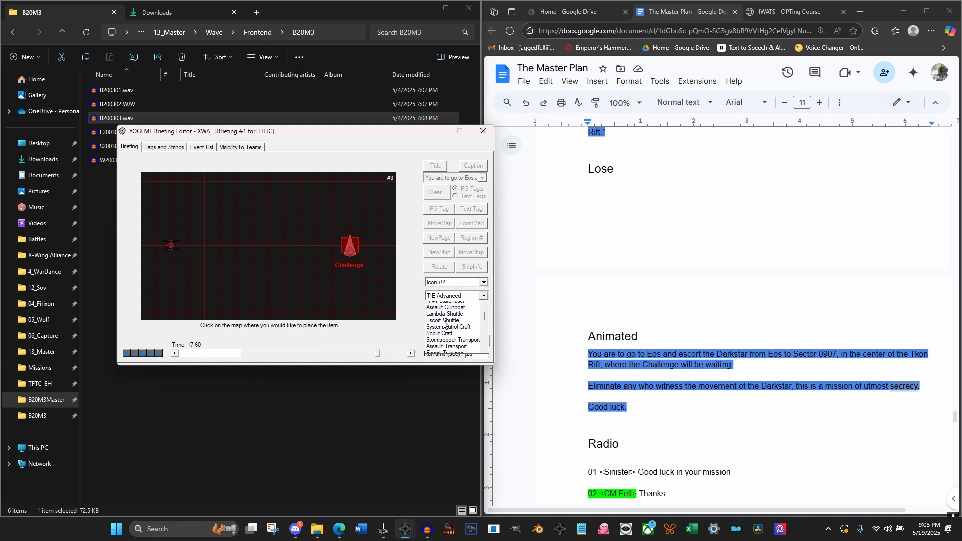
pyautogui.scroll(-3, 443, 324)
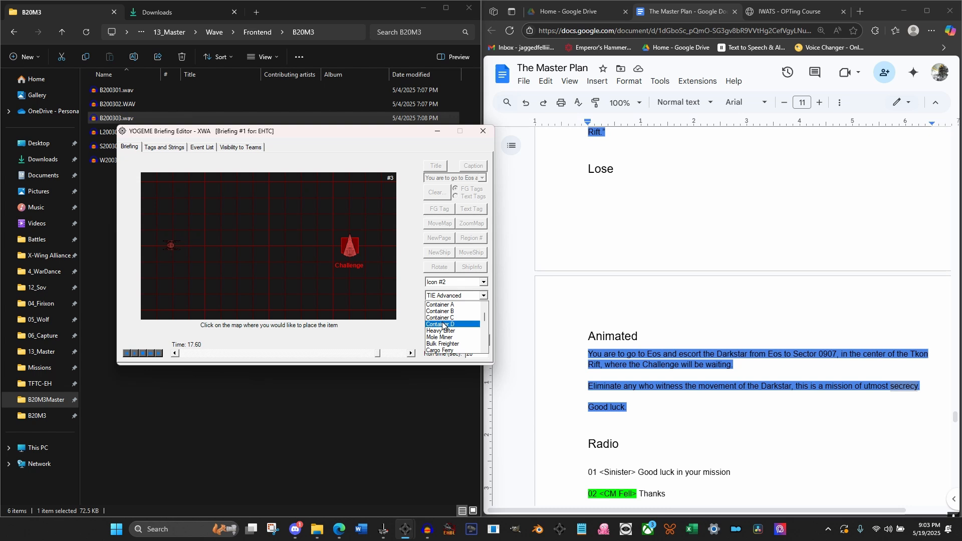
pyautogui.scroll(-2, 442, 331)
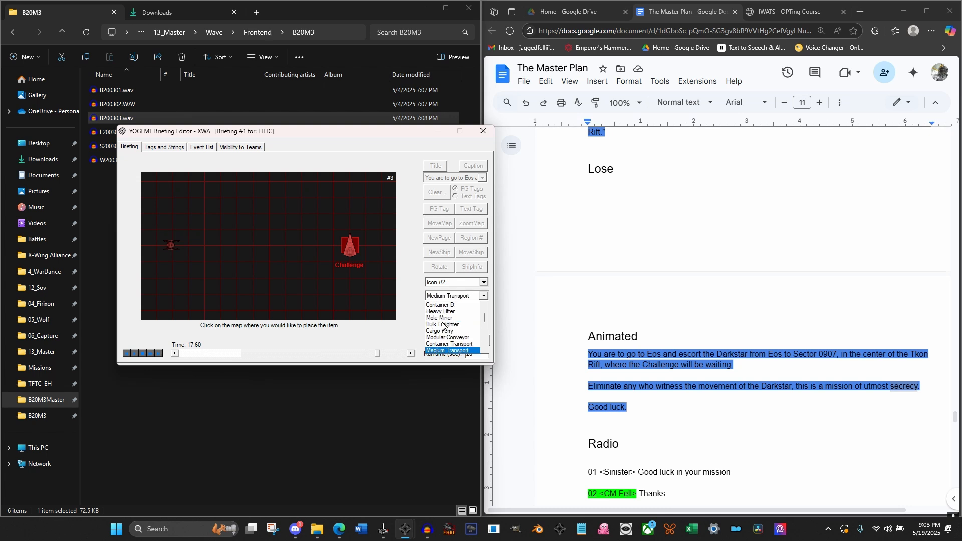
pyautogui.click(448, 350)
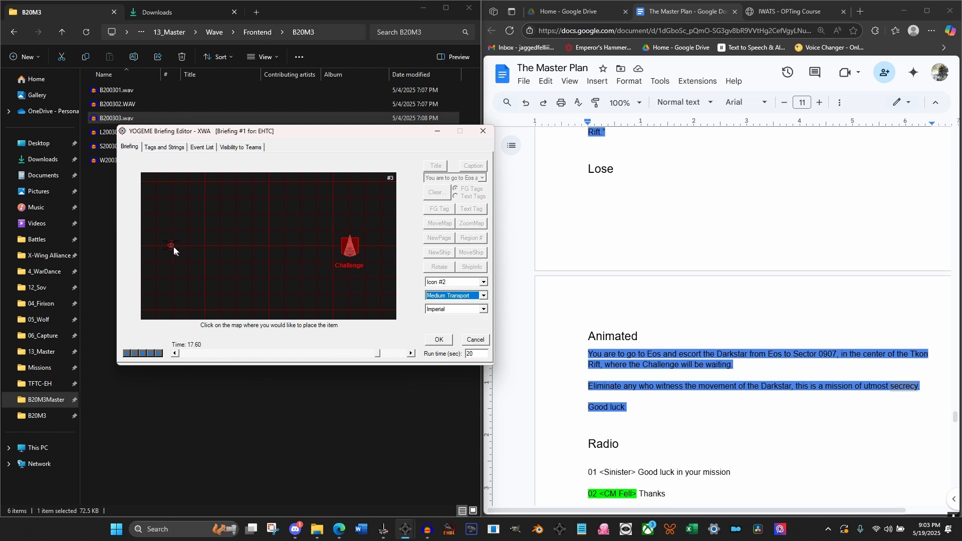
pyautogui.click(444, 340)
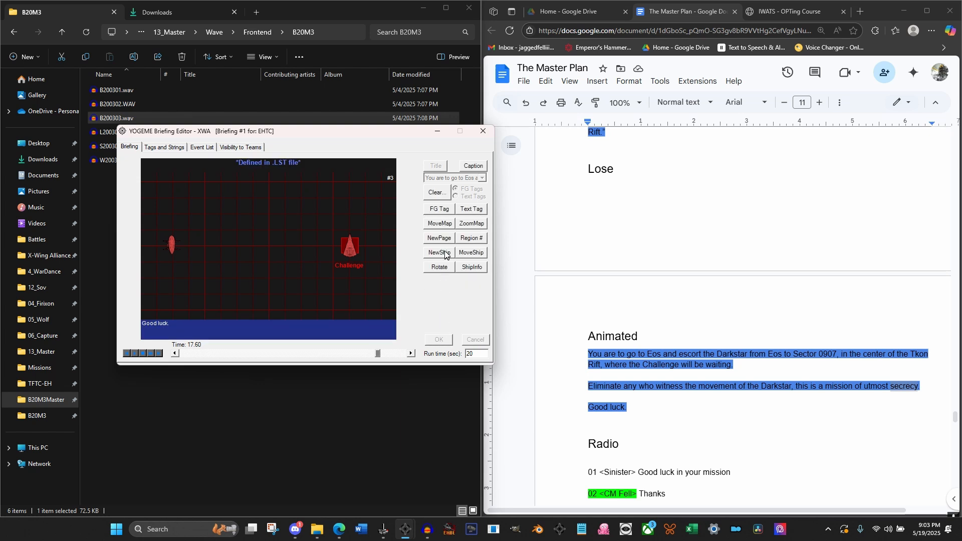
# Rotate Icon #2, the Medium Transport, Right 90° at 17.60 seconds
pyautogui.click(445, 267)
pyautogui.click(454, 287)
pyautogui.click(449, 300)
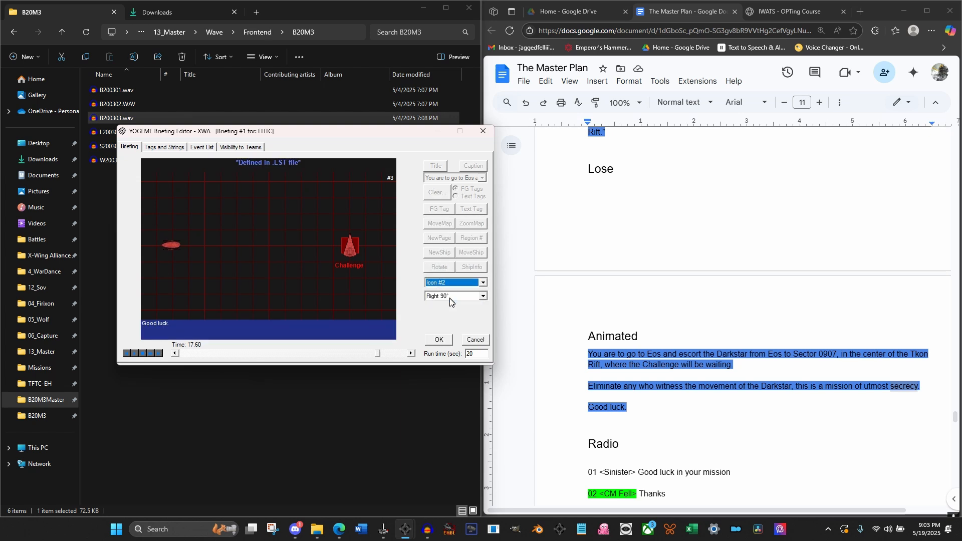
pyautogui.click(450, 340)
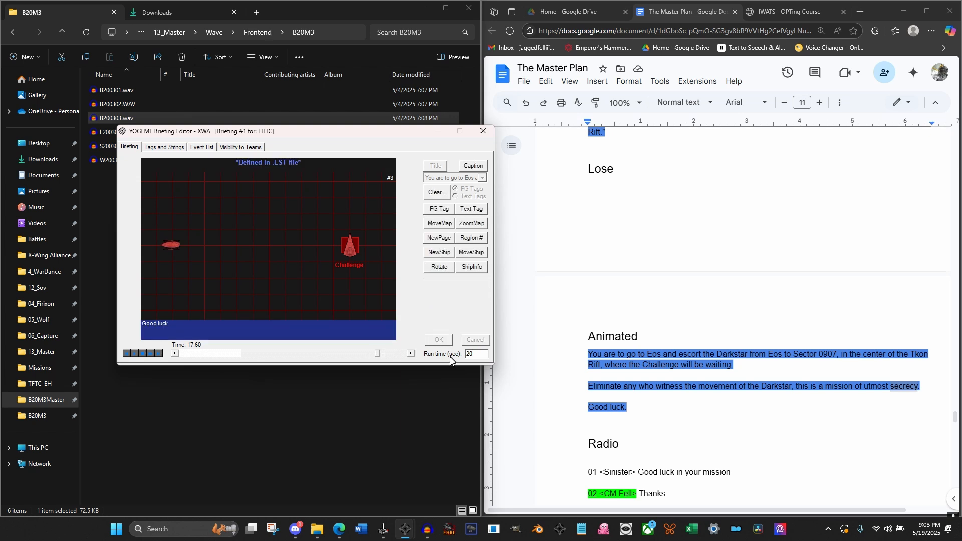
# At 17.60 seconds, place a TIE Advanced with Imperial IFF as Icon #3 over the Medium Transport
pyautogui.click(439, 257)
pyautogui.click(467, 283)
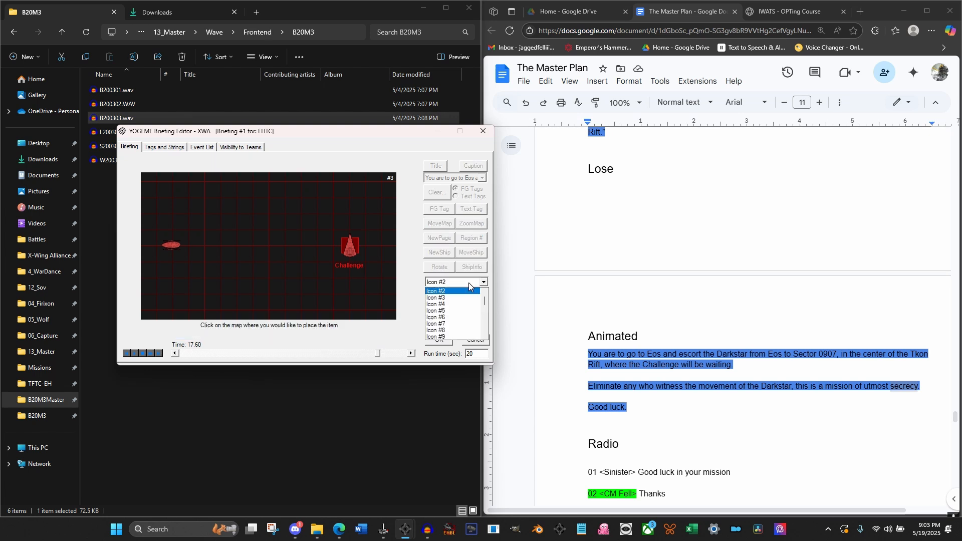
pyautogui.click(466, 295)
pyautogui.click(467, 295)
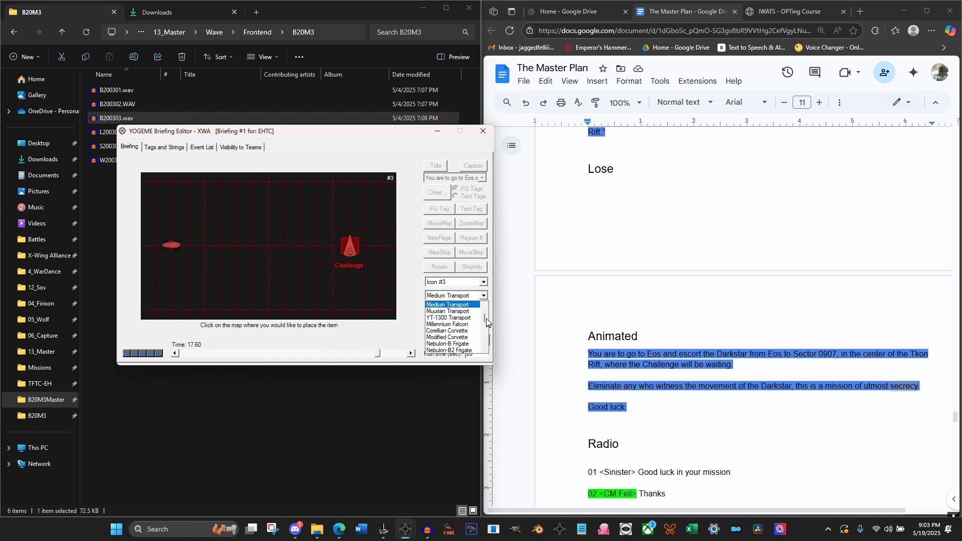
pyautogui.moveTo(485, 318); pyautogui.dragTo(484, 305)
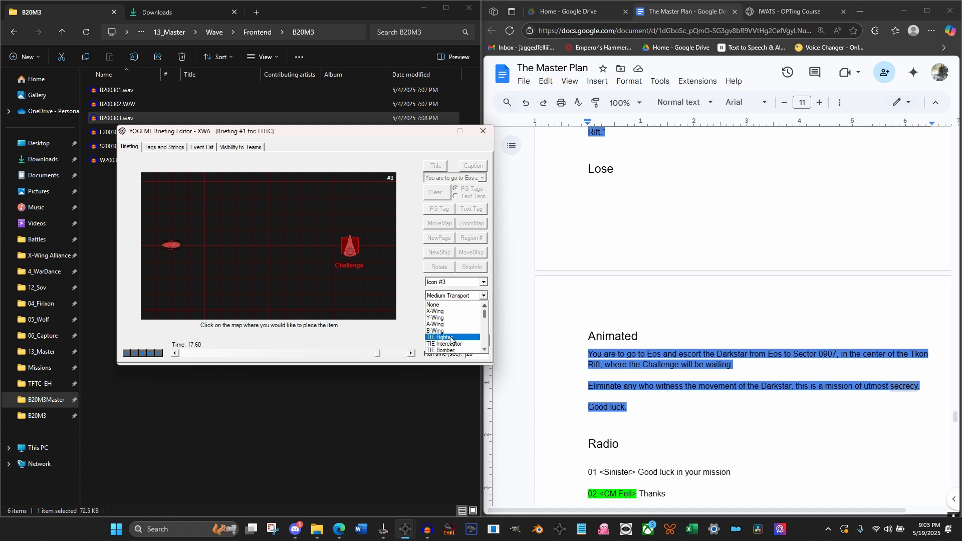
pyautogui.scroll(-1, 455, 328)
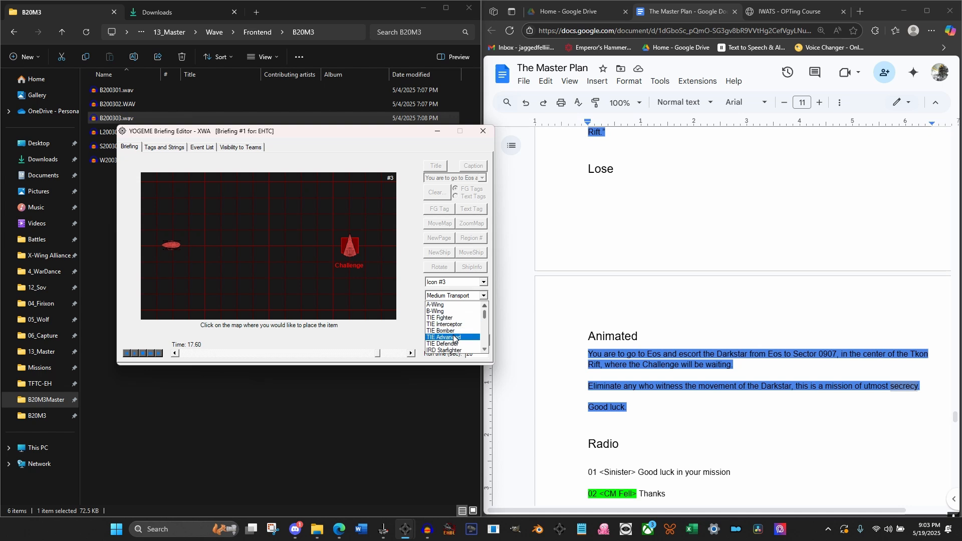
pyautogui.click(446, 337)
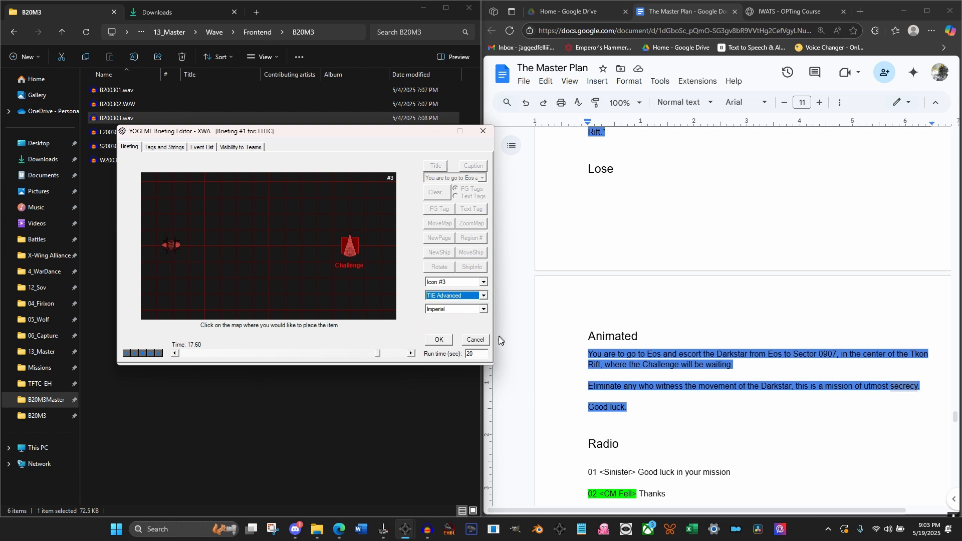
pyautogui.click(439, 341)
# Rotate Icon #3, the TIE Advanced over the transport, Right 90° at 17.60 seconds
pyautogui.click(438, 269)
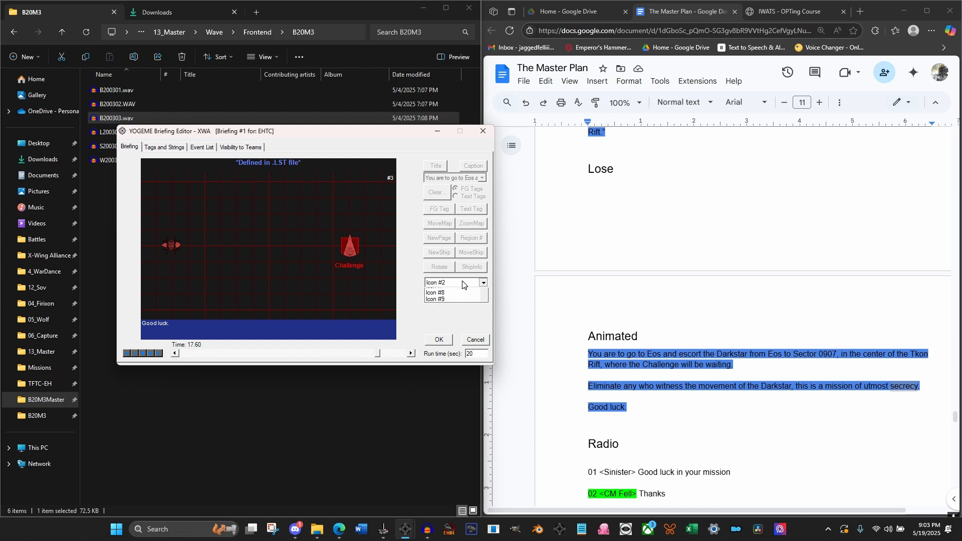
pyautogui.click(446, 282)
pyautogui.click(446, 300)
pyautogui.click(444, 341)
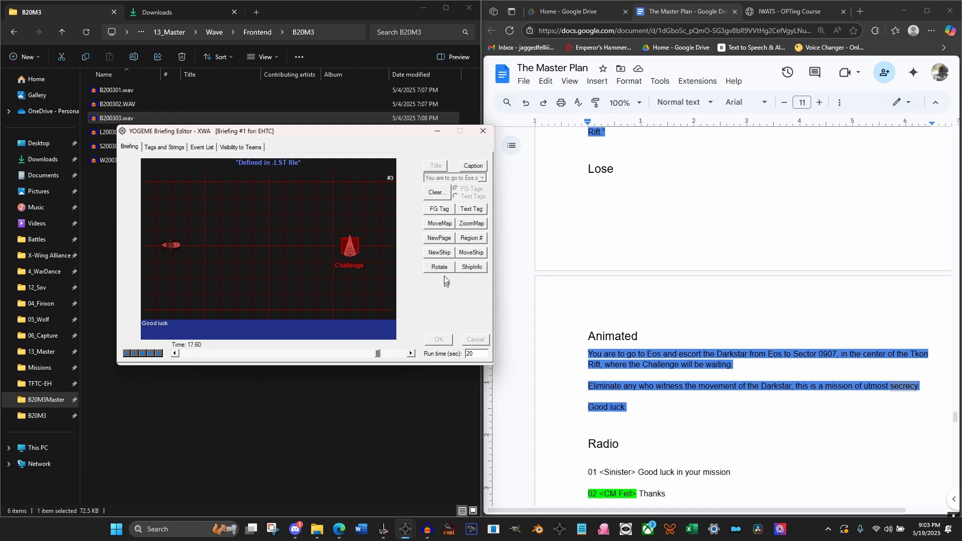
# Add another Imperial TIE Advanced as Icon #4 beside the Medium Transport at 17.60 seconds
pyautogui.click(440, 268)
pyautogui.click(452, 282)
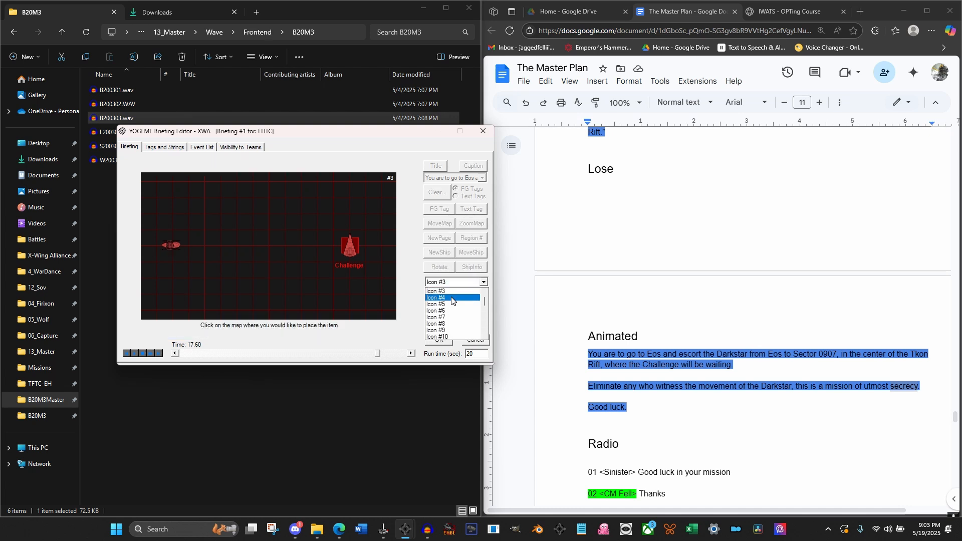
pyautogui.click(452, 299)
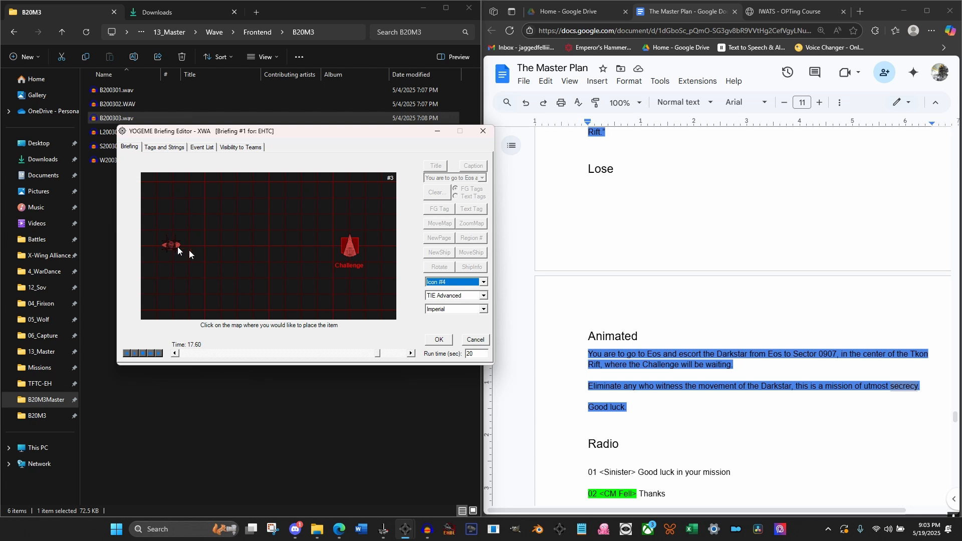
pyautogui.click(439, 339)
# Rotate Icon #4, the newly added TIE Advanced, Right 90° at 17.60 seconds
pyautogui.click(441, 269)
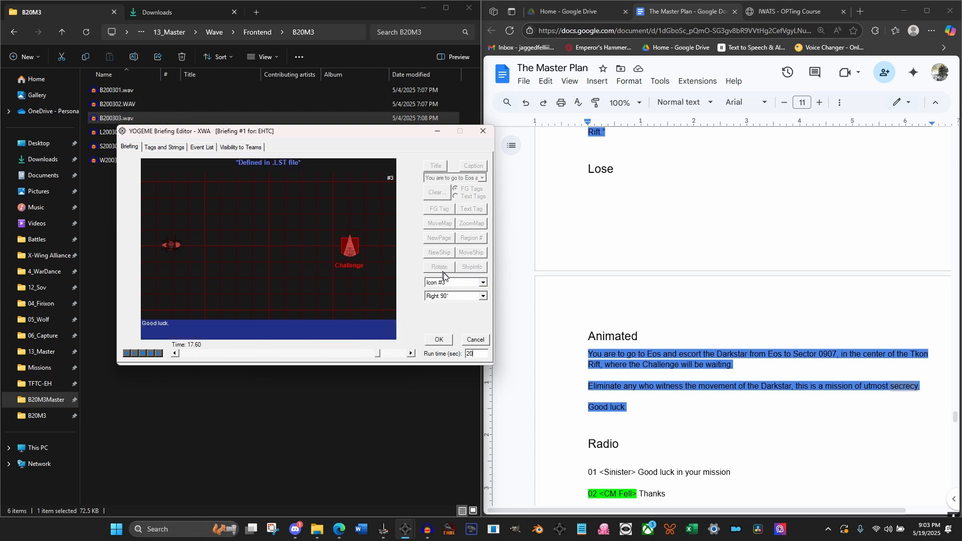
pyautogui.click(449, 282)
pyautogui.click(451, 304)
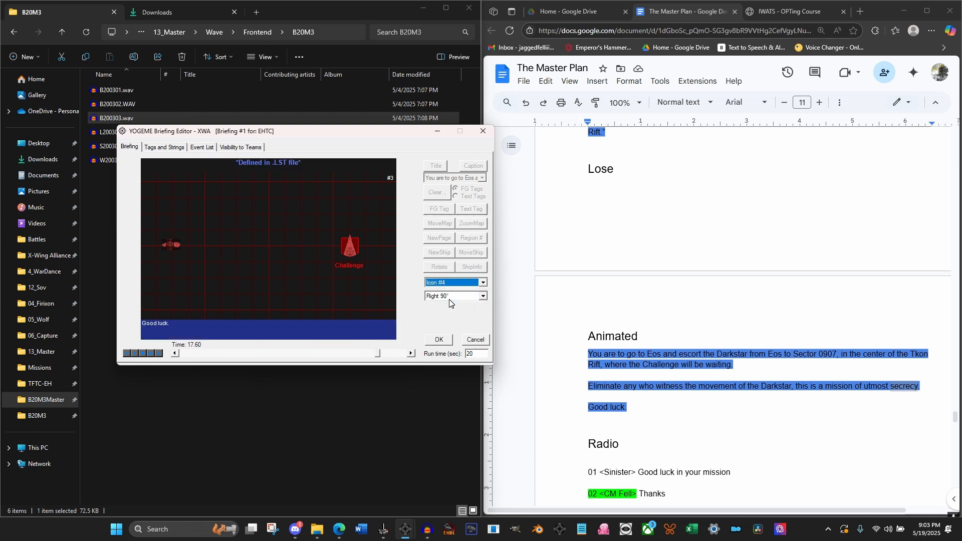
pyautogui.click(447, 342)
# Add a further Imperial TIE Advanced as Icon #5 to the ship group in the left part of the map at 17.60 seconds
pyautogui.click(445, 255)
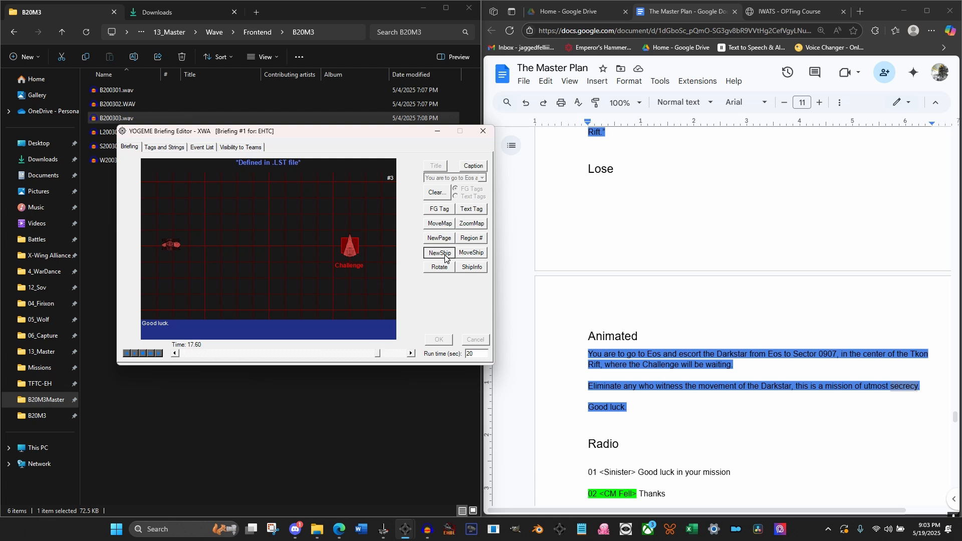
pyautogui.click(461, 284)
pyautogui.click(453, 299)
pyautogui.click(453, 295)
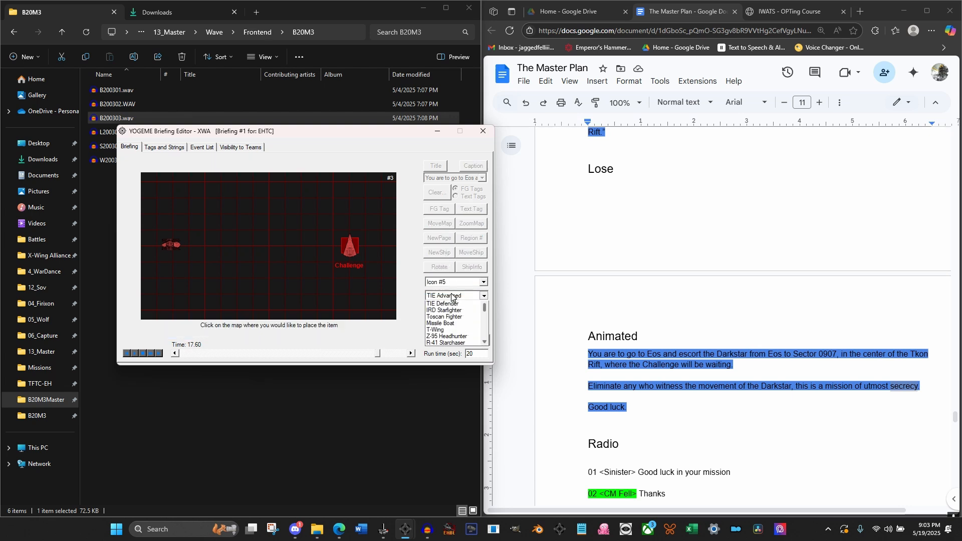
pyautogui.click(451, 296)
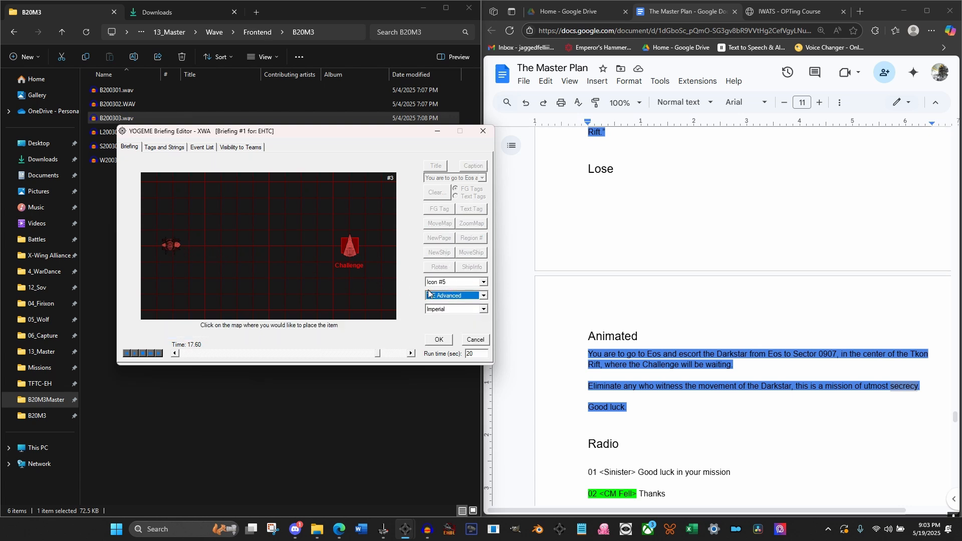
pyautogui.click(442, 343)
# Rotate Icon #5, the last TIE Advanced, Right 90° at 17.60 seconds, and open the briefing's event list
pyautogui.click(435, 268)
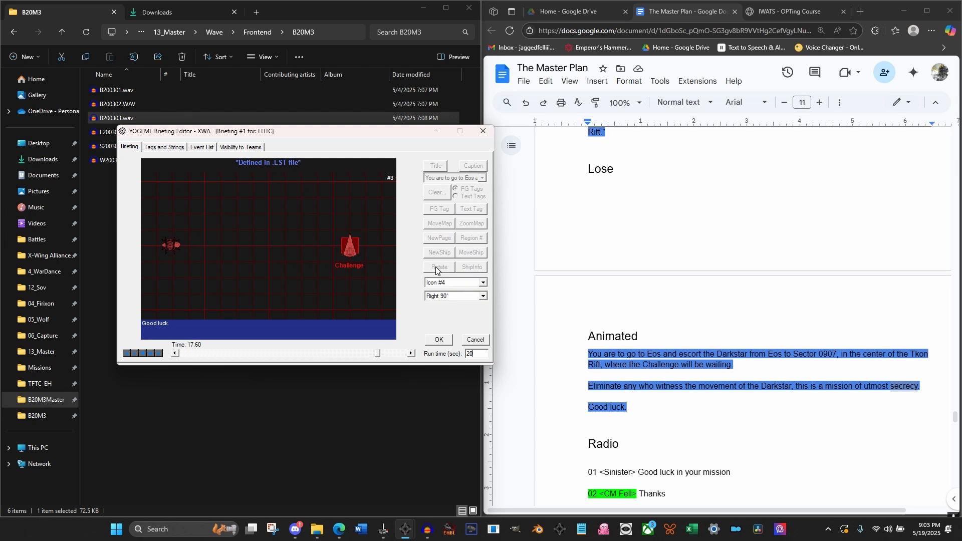
pyautogui.click(441, 283)
pyautogui.click(446, 306)
pyautogui.click(444, 340)
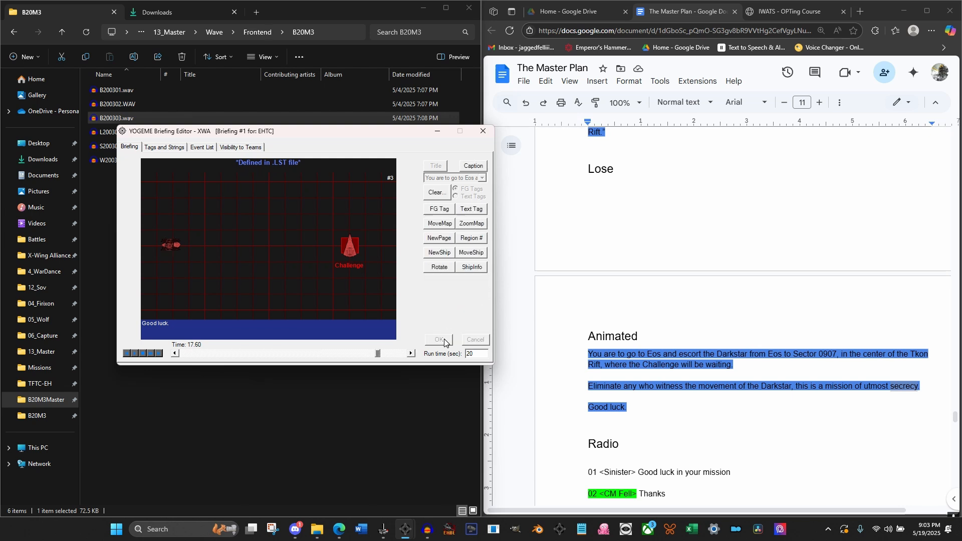
pyautogui.click(213, 147)
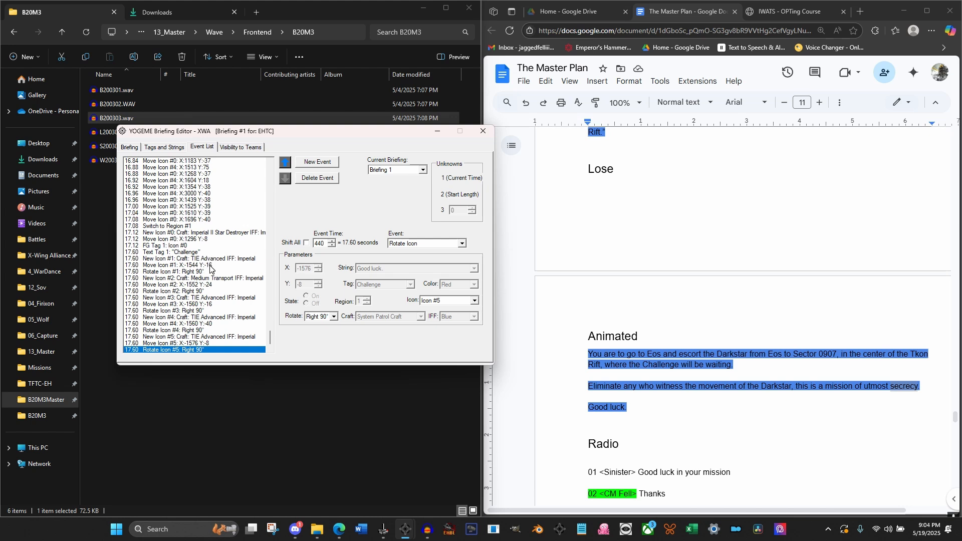
# Set the X position to -2500 in the 17.60-second Move Icon events of Icon #1 and Icon #2
pyautogui.click(210, 266)
pyautogui.doubleClick(305, 268)
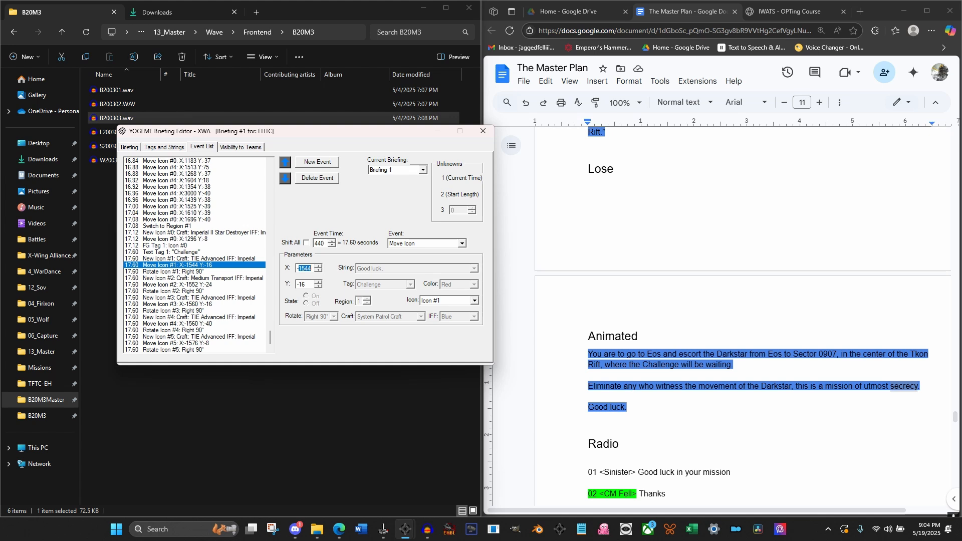
pyautogui.write('-2500')
pyautogui.click(197, 286)
pyautogui.doubleClick(308, 268)
pyautogui.write('-25')
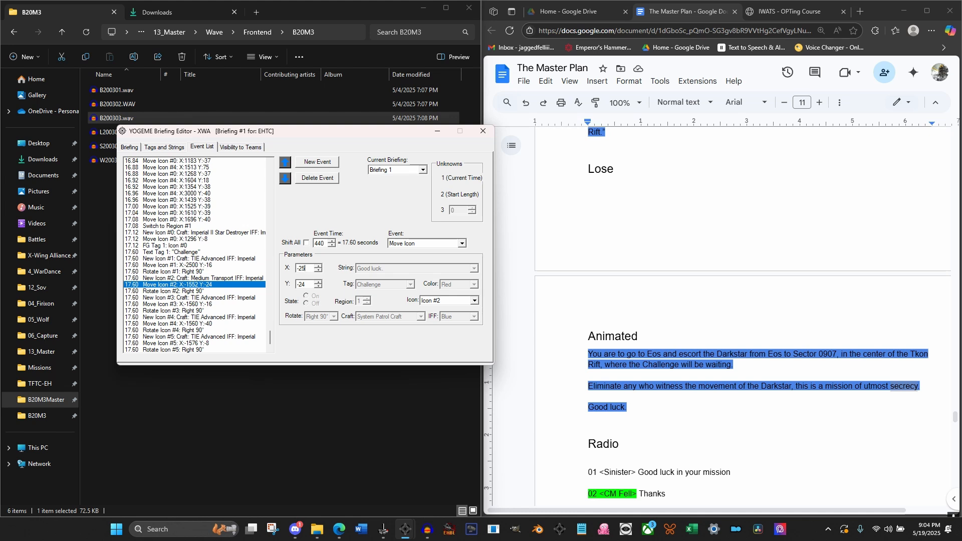
# Set the X position to -2500 in the 17.60-second Move Icon events of Icon #3, Icon #4 and Icon #5
pyautogui.click(197, 305)
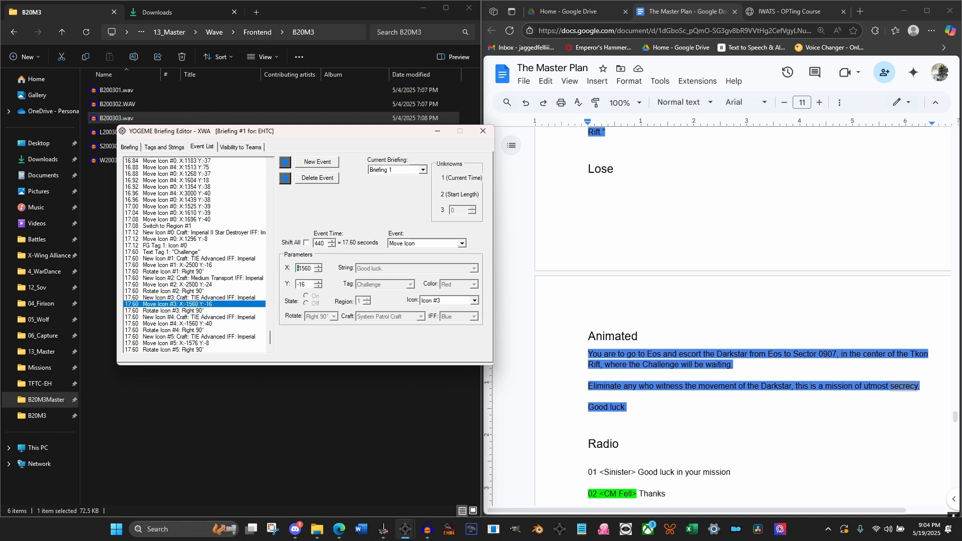
pyautogui.write('-2500')
pyautogui.click(189, 324)
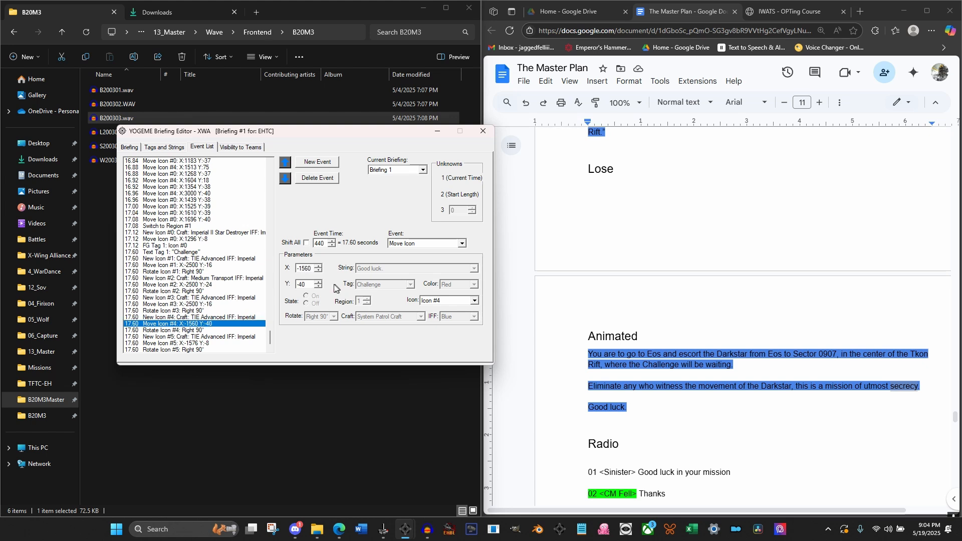
pyautogui.write('-2500')
pyautogui.click(198, 343)
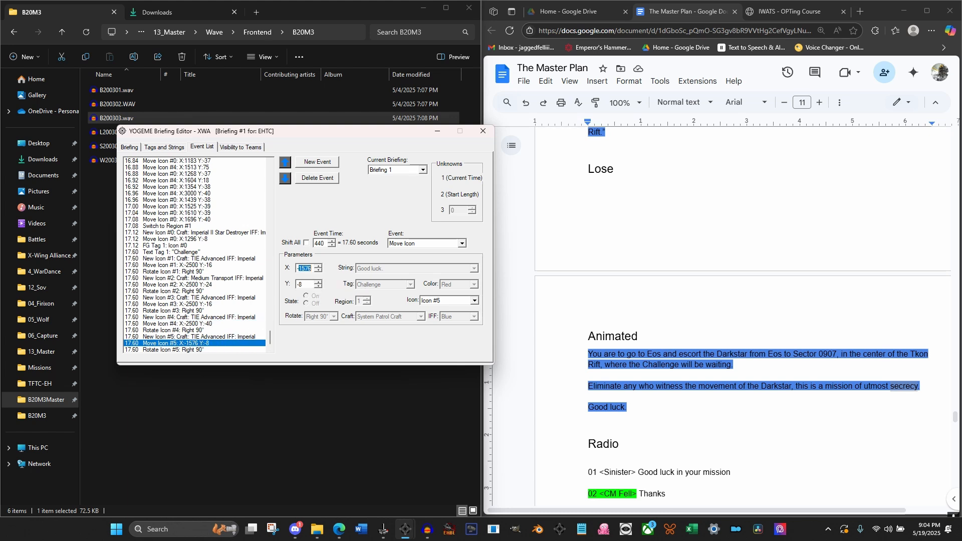
pyautogui.click(200, 324)
# Set up a timed ship move for Icon #1, the first TIE Advanced, at 17.64 seconds on the briefing map
pyautogui.click(135, 152)
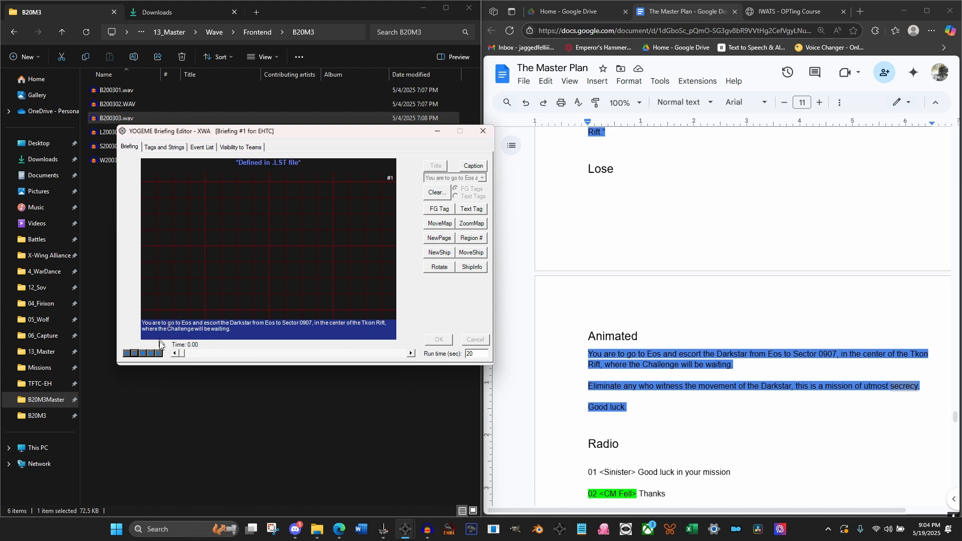
pyautogui.moveTo(182, 353); pyautogui.dragTo(374, 347)
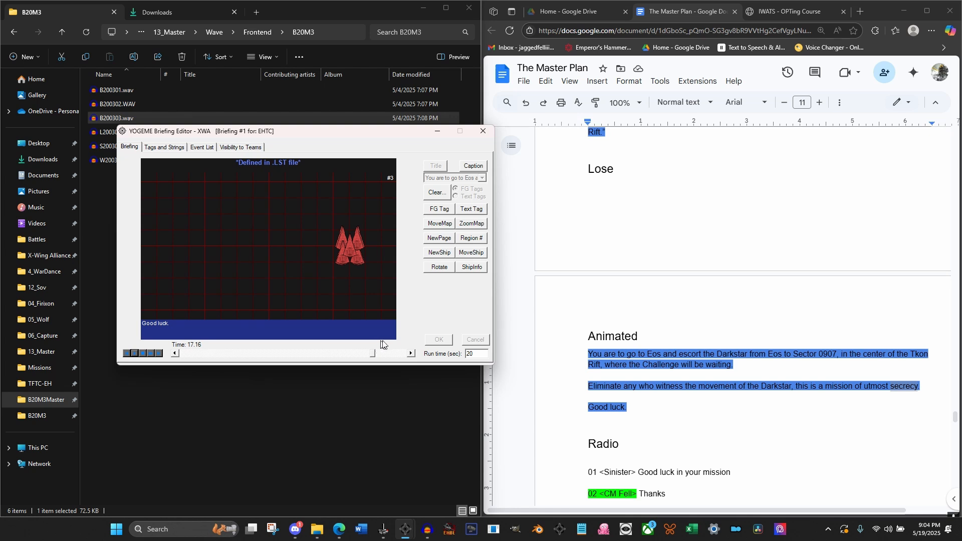
pyautogui.click(411, 353)
pyautogui.click(410, 354)
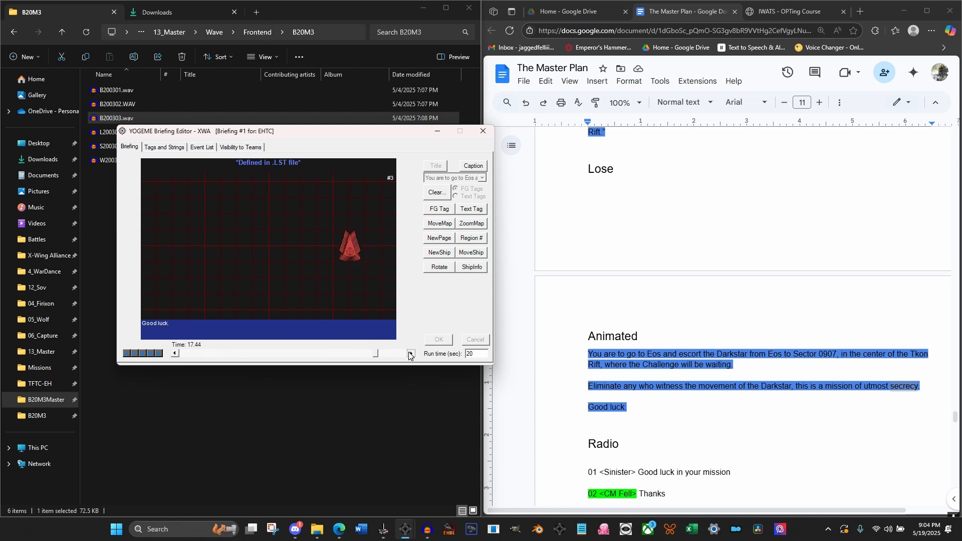
pyautogui.click(410, 353)
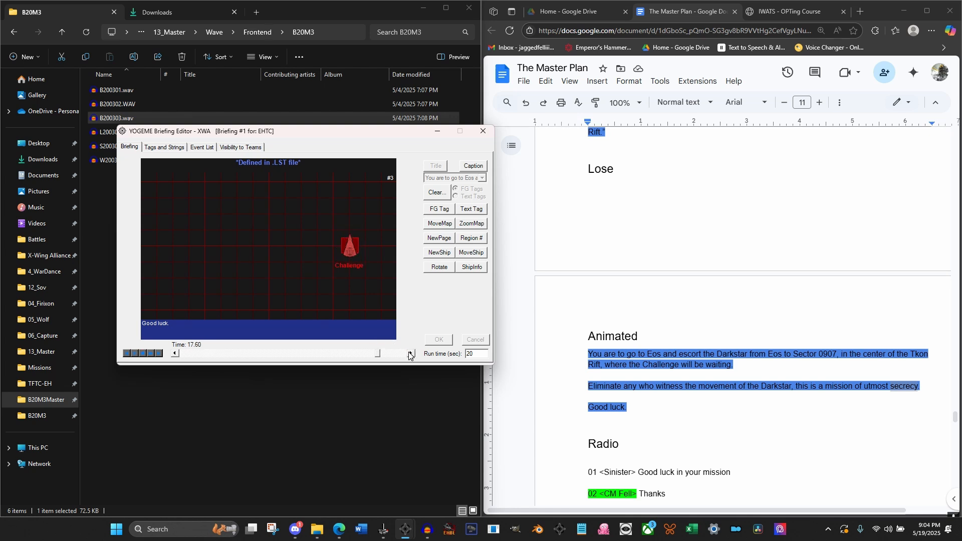
pyautogui.click(469, 256)
pyautogui.click(484, 282)
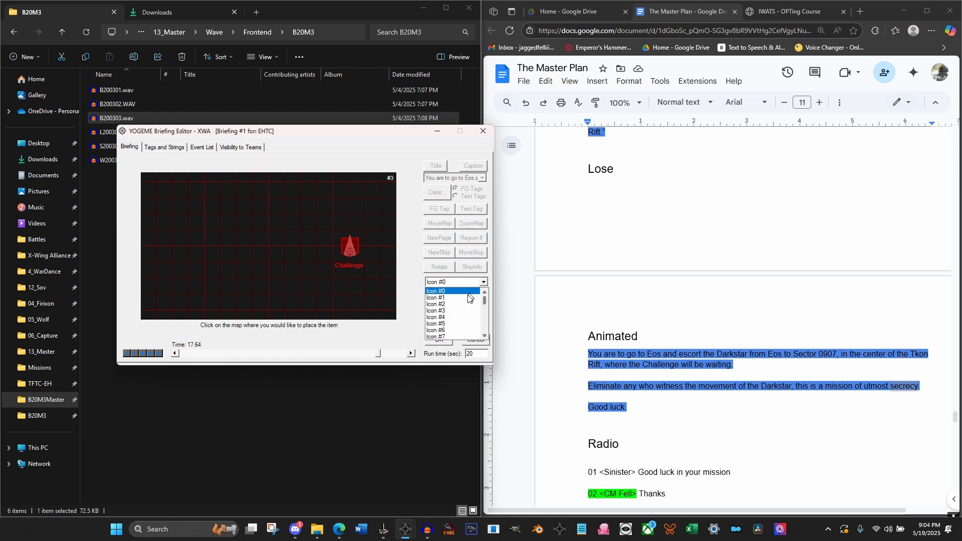
pyautogui.click(450, 295)
pyautogui.click(473, 295)
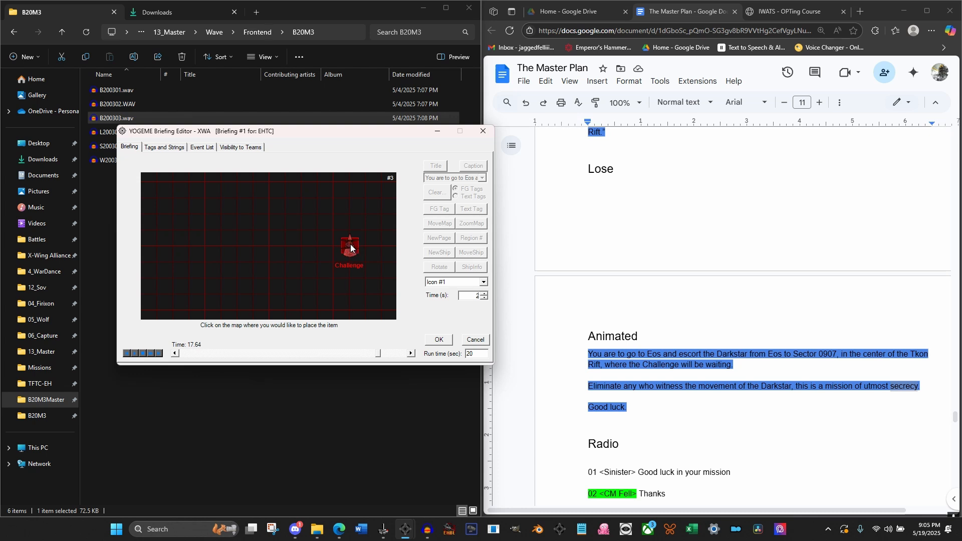
# Apply Icon #1's 2-second move to the Challenge at 17.64 seconds, and advance the briefing to 17.92 seconds
pyautogui.click(441, 341)
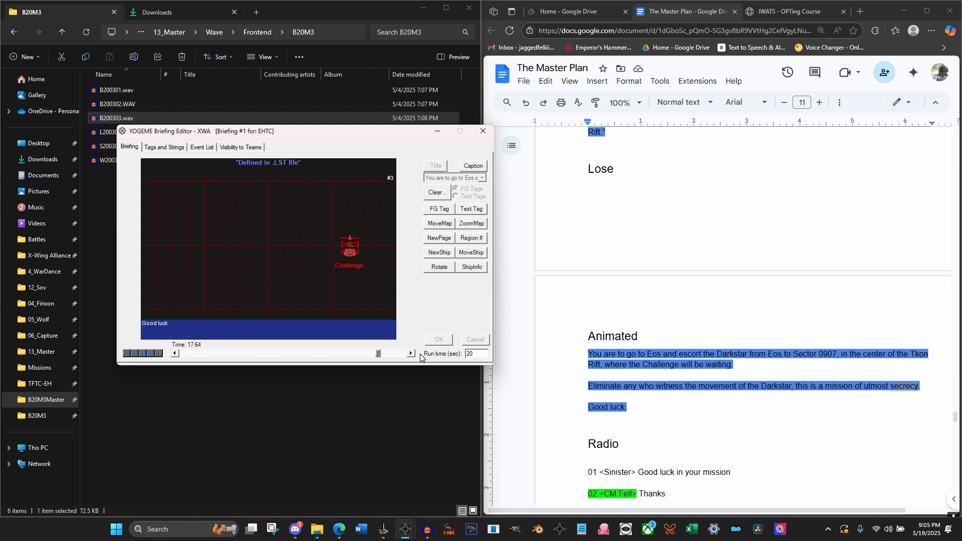
pyautogui.click(411, 353)
pyautogui.click(440, 254)
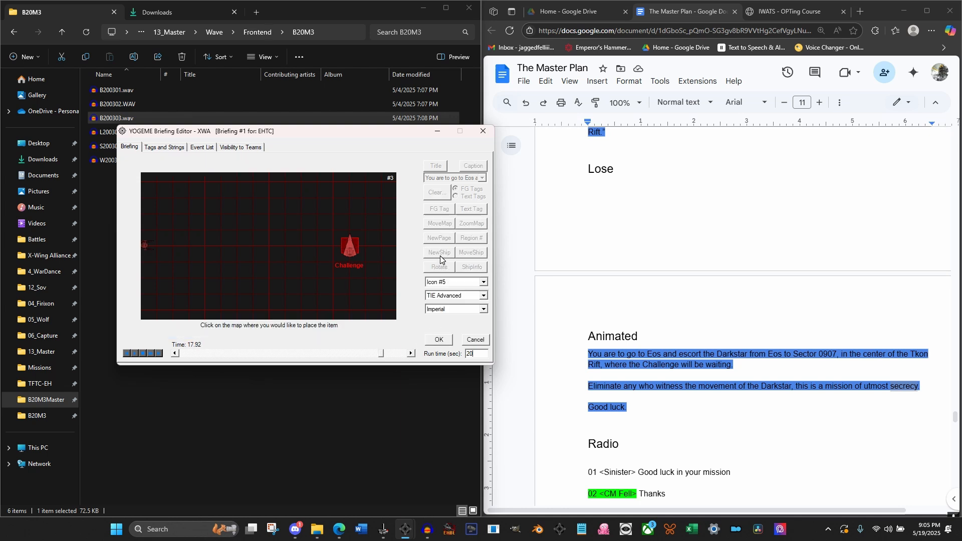
pyautogui.click(473, 283)
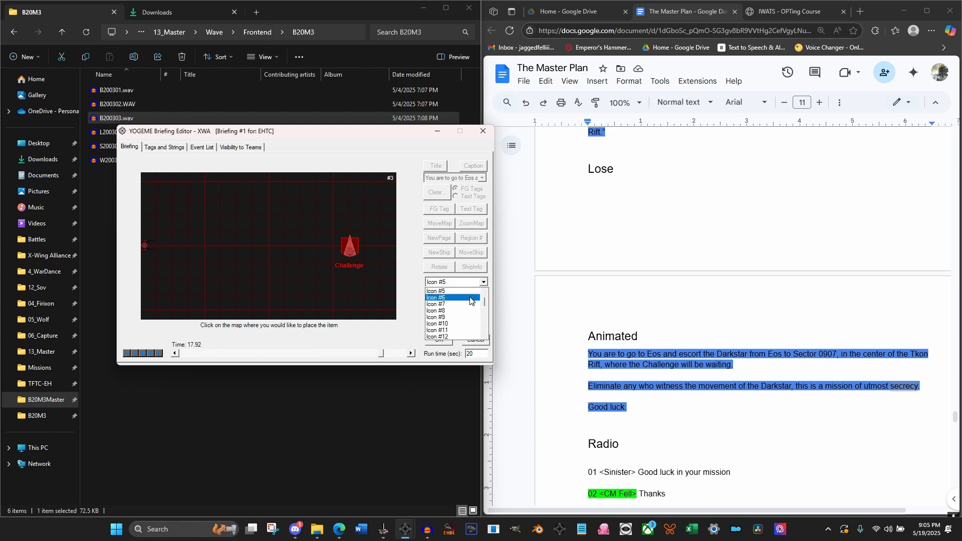
pyautogui.scroll(2, 467, 293)
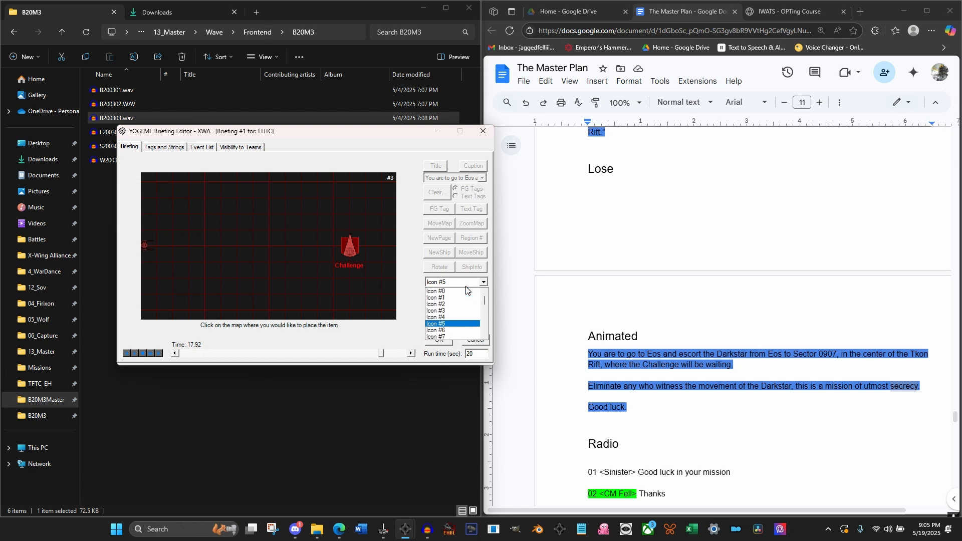
pyautogui.click(459, 304)
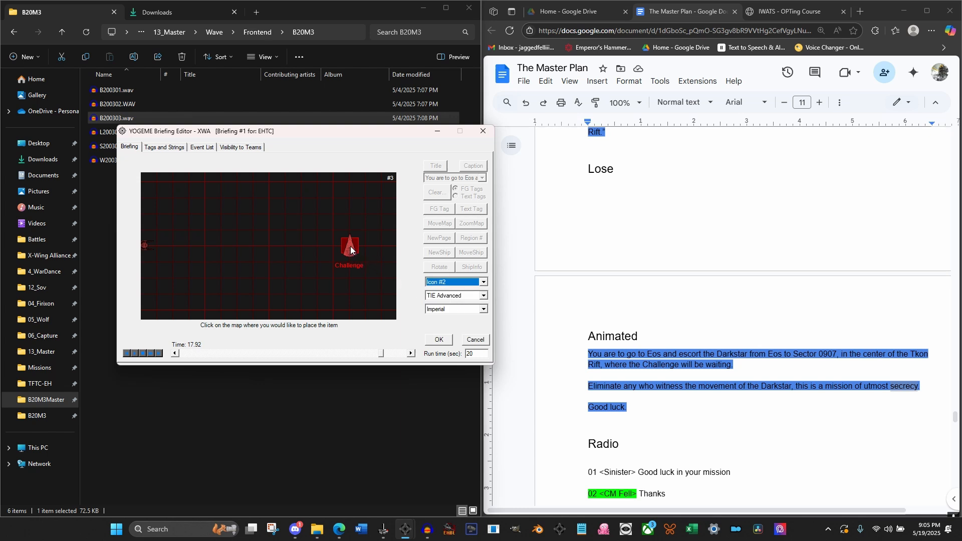
pyautogui.click(475, 339)
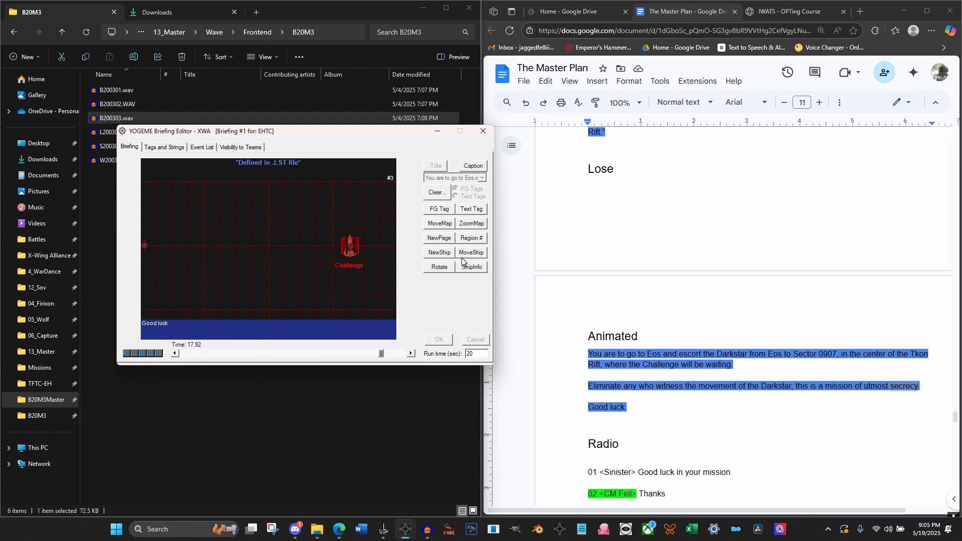
# Add a 2.0-second ship move taking Icon #2 to the Challenge, starting at 17.92 seconds
pyautogui.click(461, 257)
pyautogui.click(459, 282)
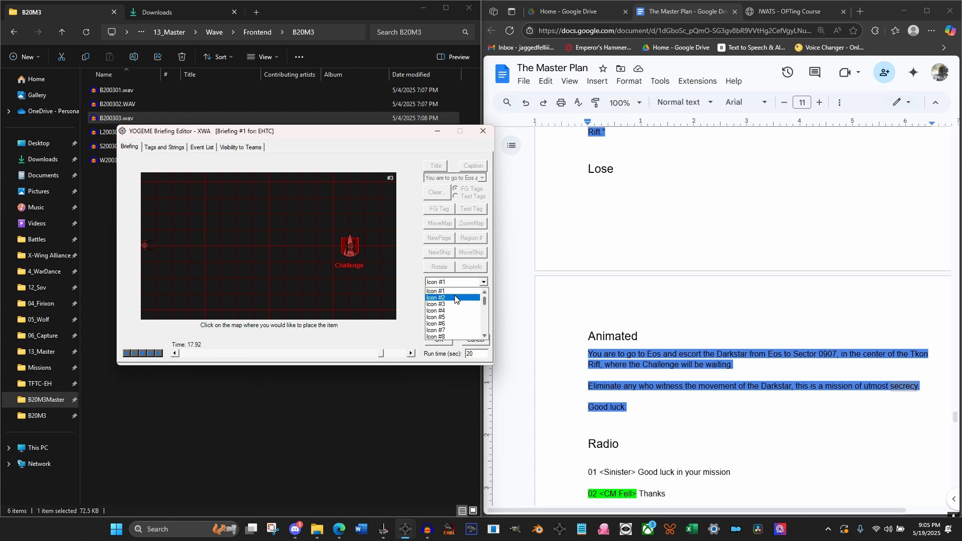
pyautogui.click(455, 298)
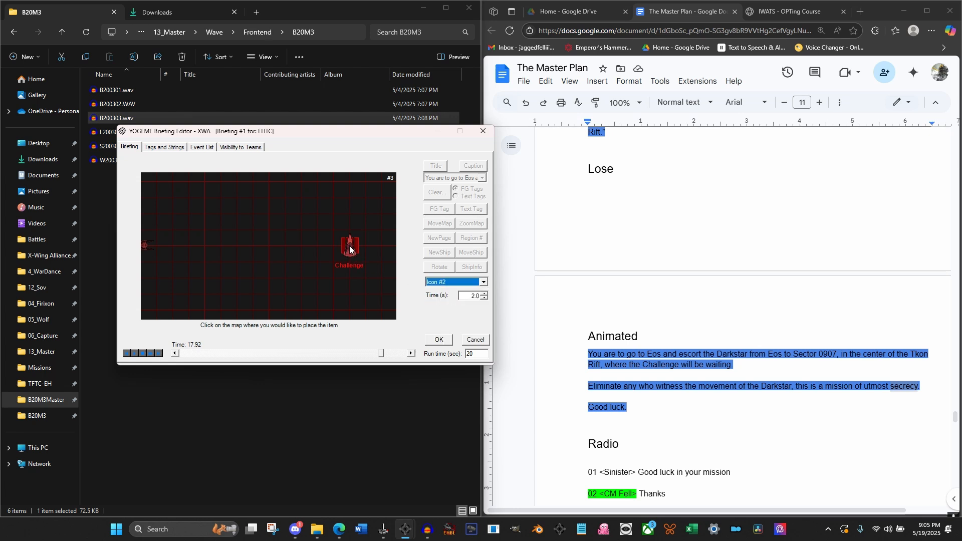
pyautogui.click(475, 339)
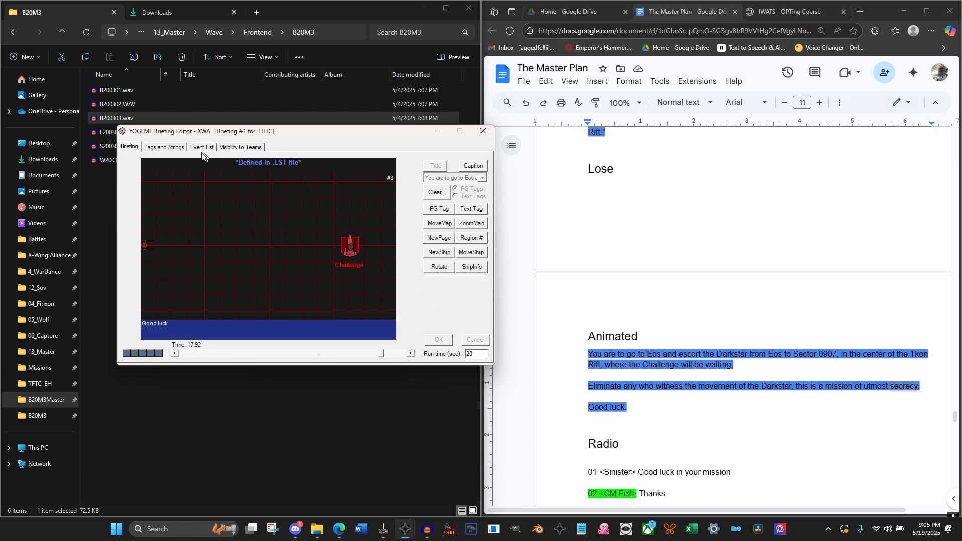
pyautogui.click(175, 354)
pyautogui.click(411, 354)
pyautogui.click(470, 254)
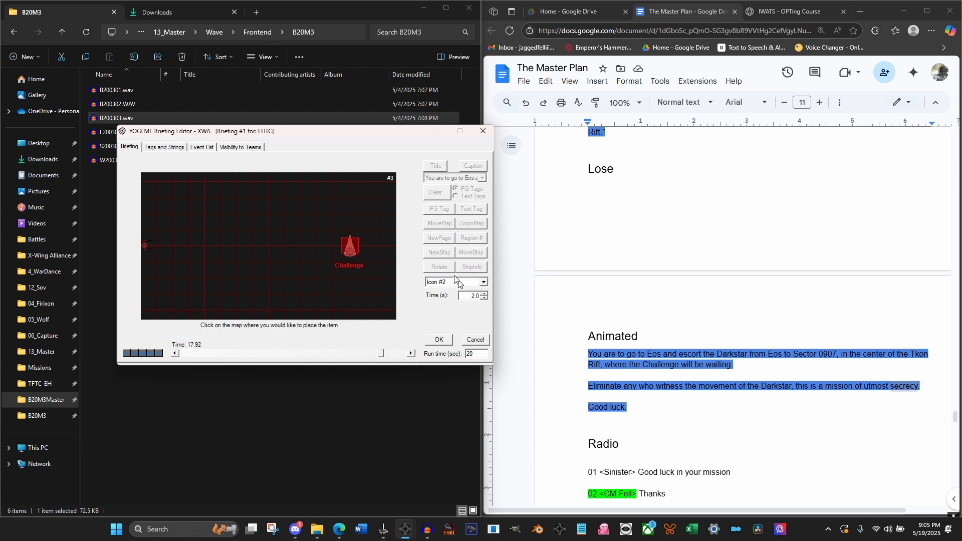
pyautogui.click(349, 245)
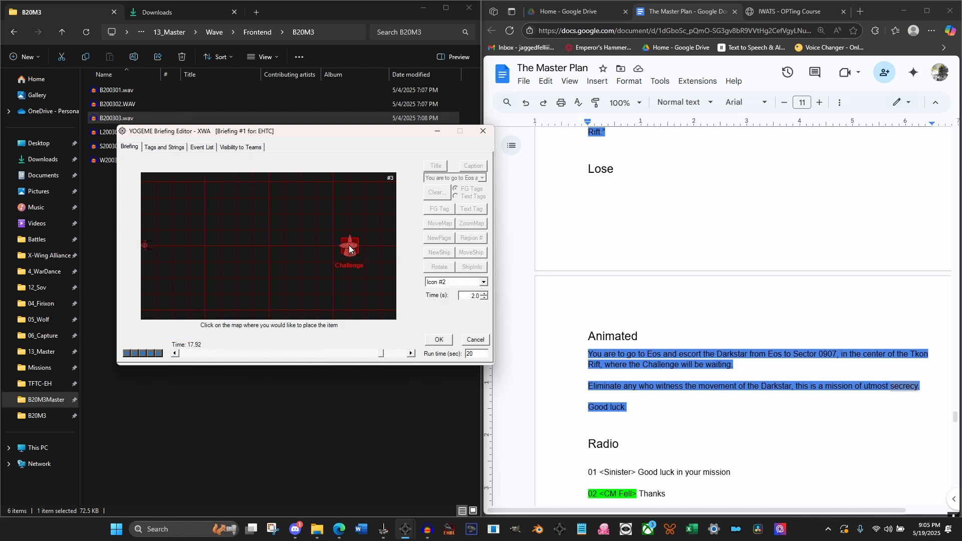
pyautogui.click(443, 342)
# Add a 2.0-second ship move taking Icon #3 to the Challenge, starting at 18.12 seconds
pyautogui.click(412, 354)
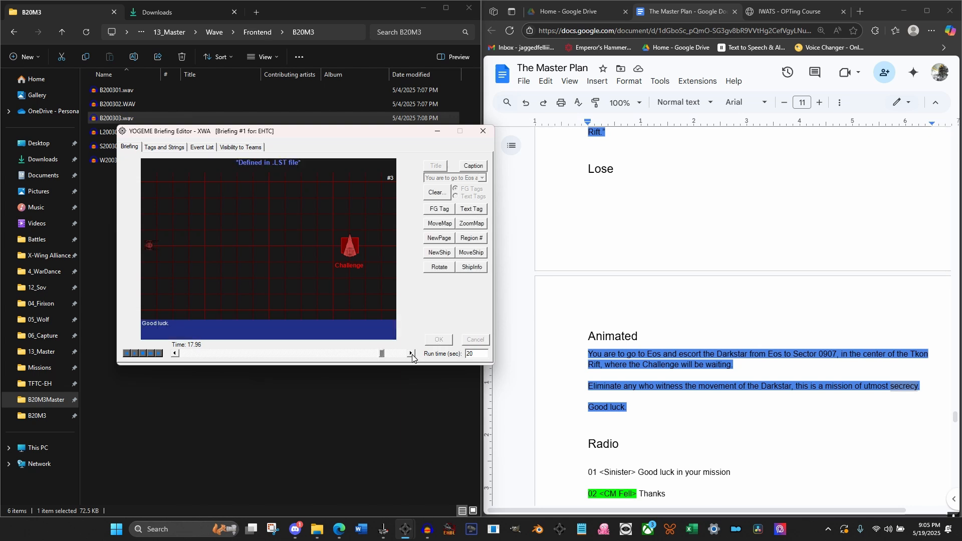
pyautogui.click(412, 354)
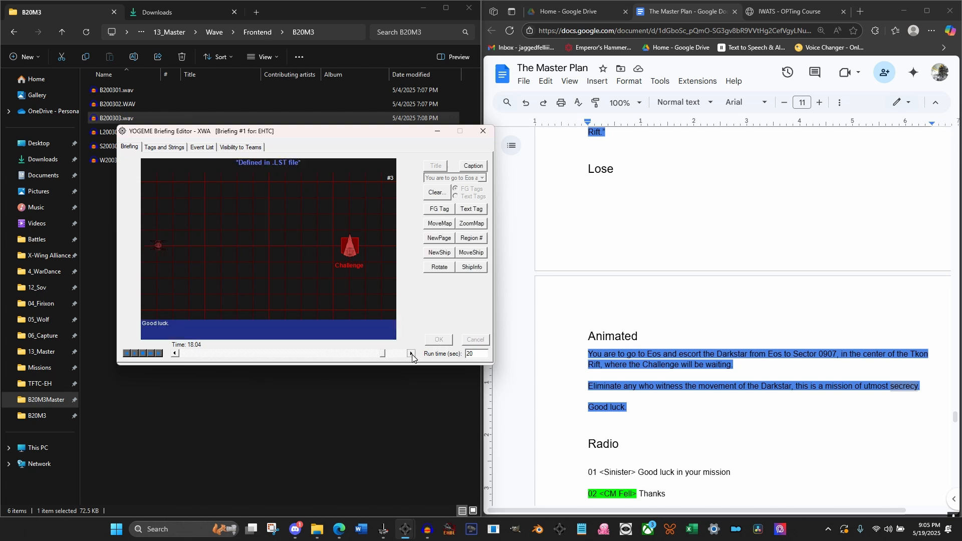
pyautogui.click(479, 254)
pyautogui.click(467, 284)
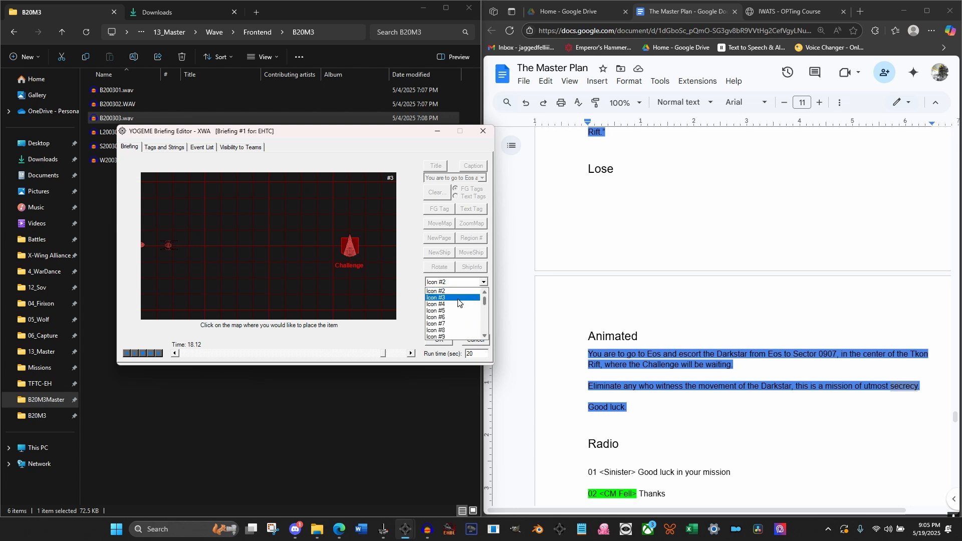
pyautogui.click(451, 310)
pyautogui.click(349, 246)
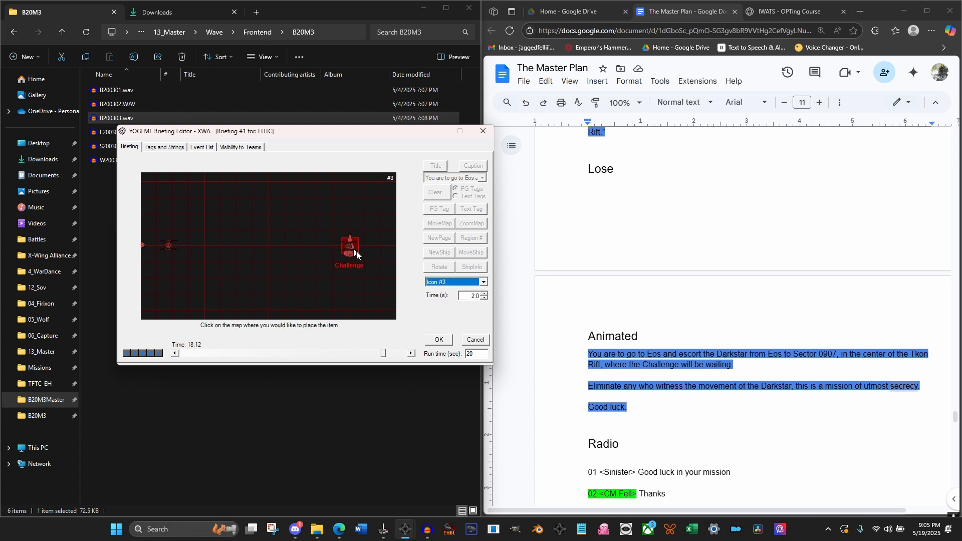
pyautogui.click(439, 340)
# Add a 2.0-second ship move taking Icon #4 to the Challenge, starting at 18.40 seconds
pyautogui.click(412, 353)
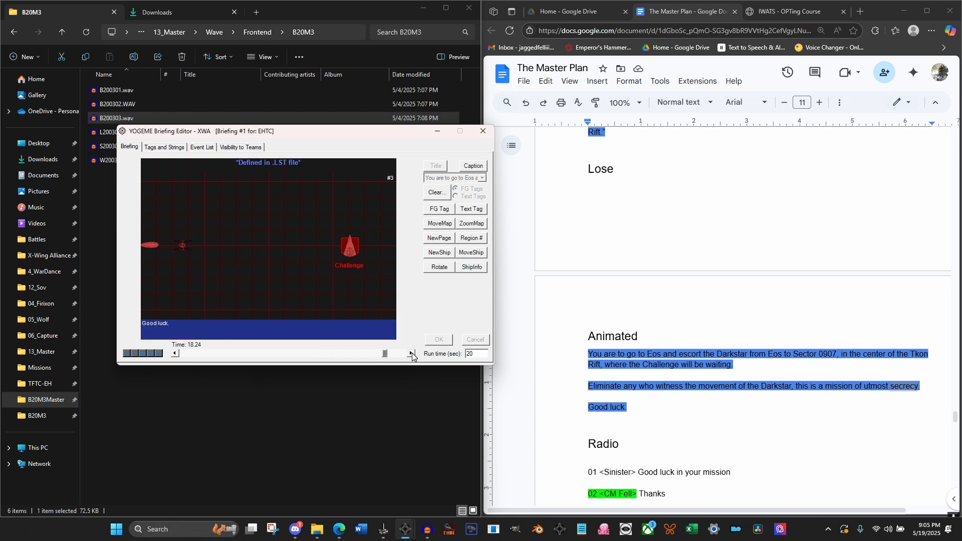
pyautogui.click(412, 352)
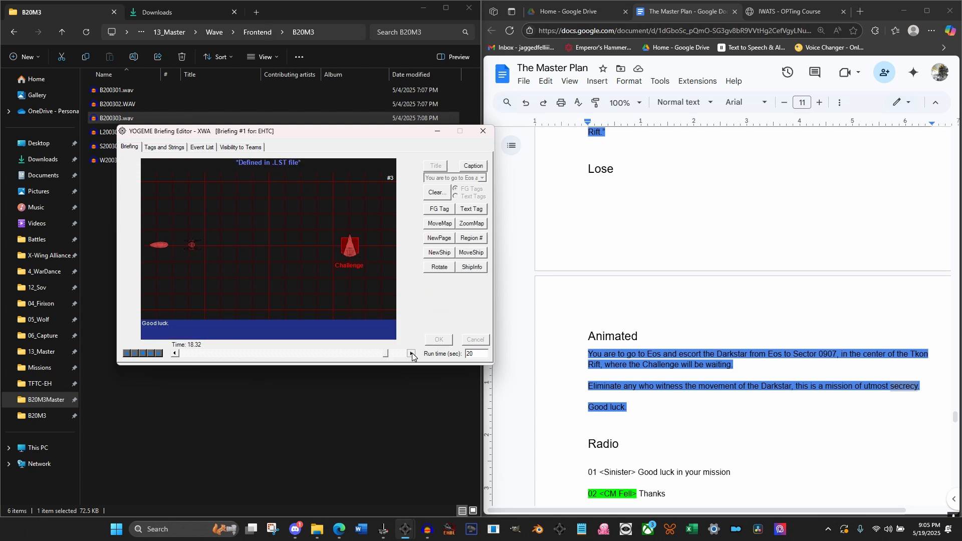
pyautogui.click(471, 252)
pyautogui.click(466, 281)
pyautogui.click(451, 300)
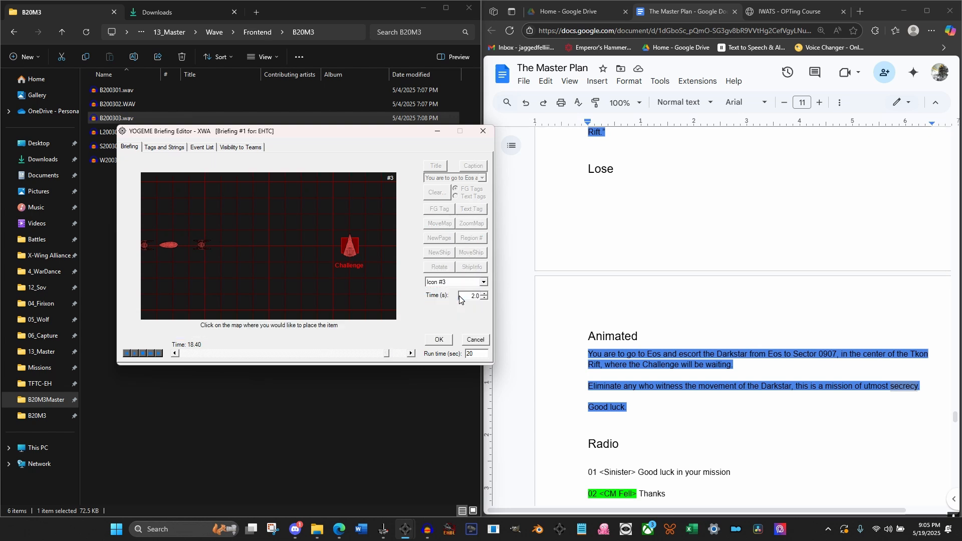
pyautogui.click(439, 339)
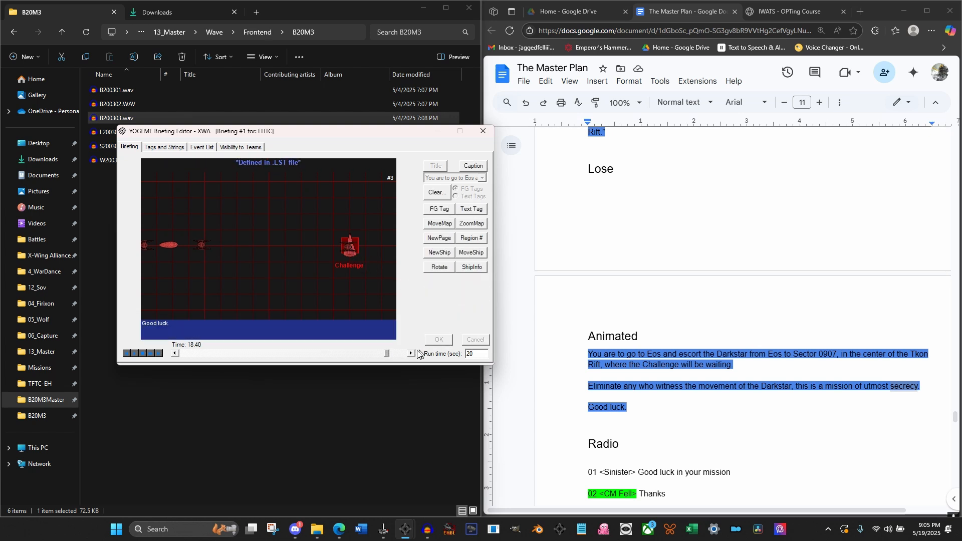
# Add a 2.0-second ship move taking Icon #5 to the Challenge, starting at 18.68 seconds
pyautogui.click(412, 353)
pyautogui.click(410, 354)
pyautogui.click(410, 354)
pyautogui.click(411, 354)
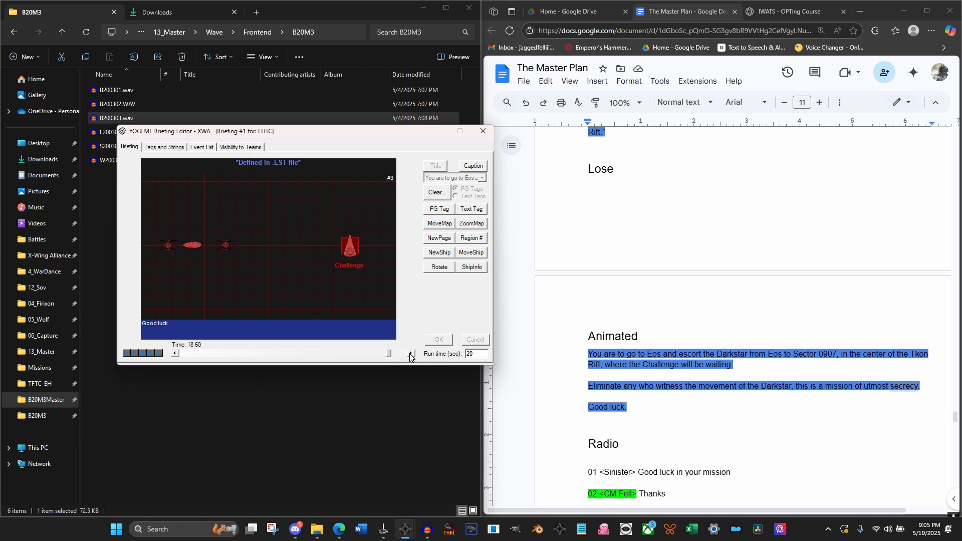
pyautogui.click(410, 354)
pyautogui.click(410, 354)
pyautogui.click(471, 252)
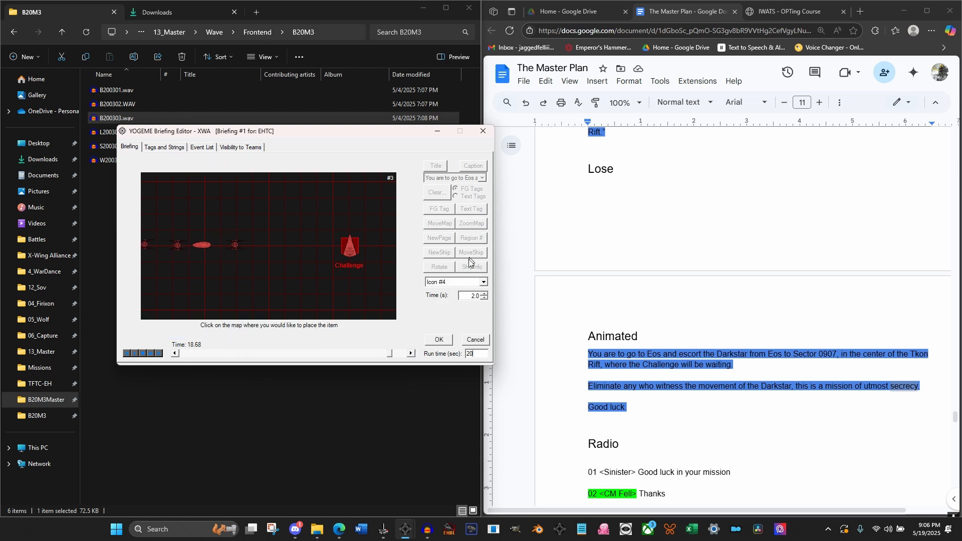
pyautogui.click(466, 282)
pyautogui.click(457, 298)
pyautogui.click(438, 340)
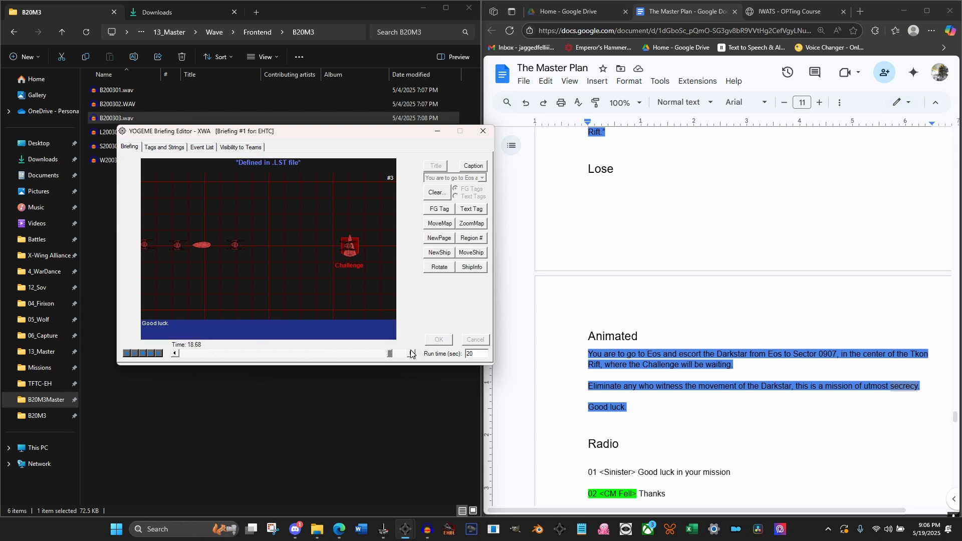
# Set the X position to 3000 in Icon #1's final Move Icon event at 19.64 seconds
pyautogui.click(411, 354)
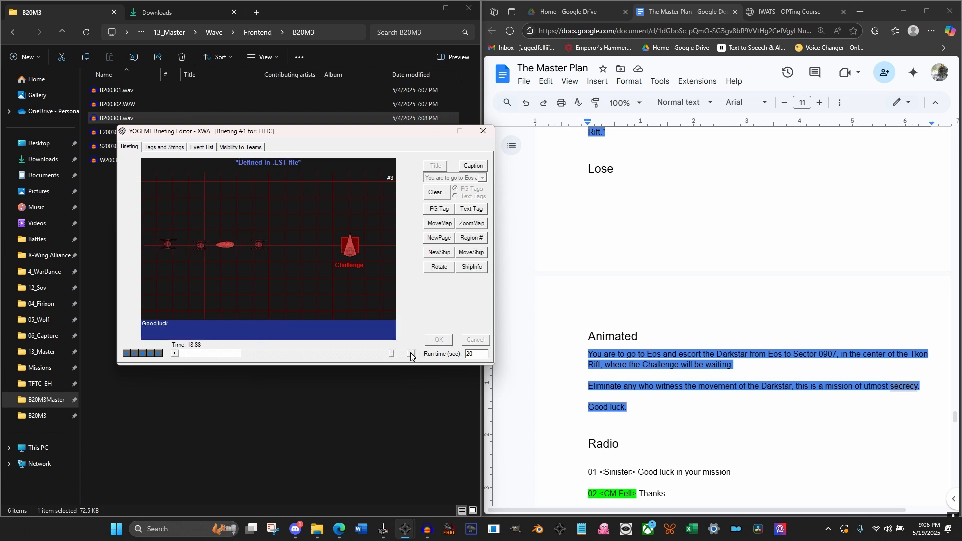
pyautogui.click(410, 354)
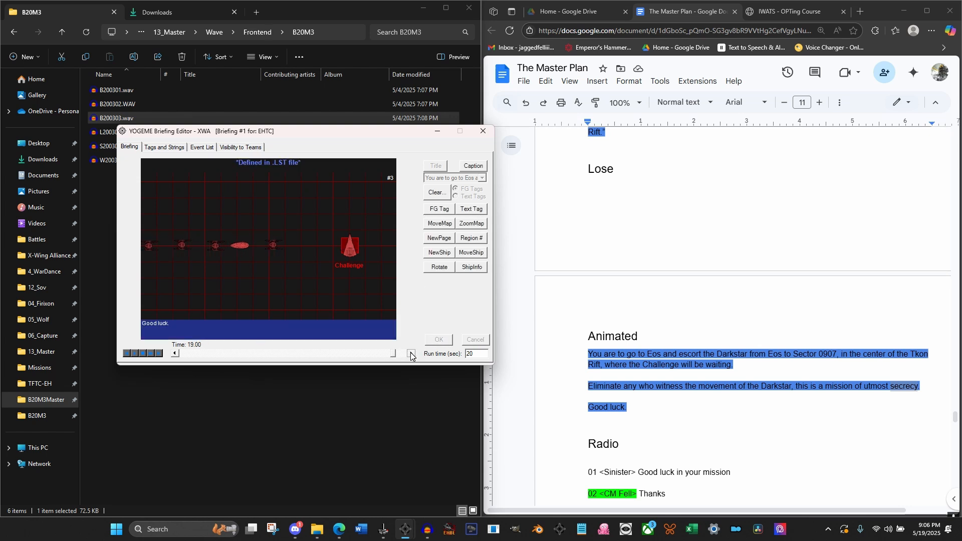
pyautogui.click(411, 353)
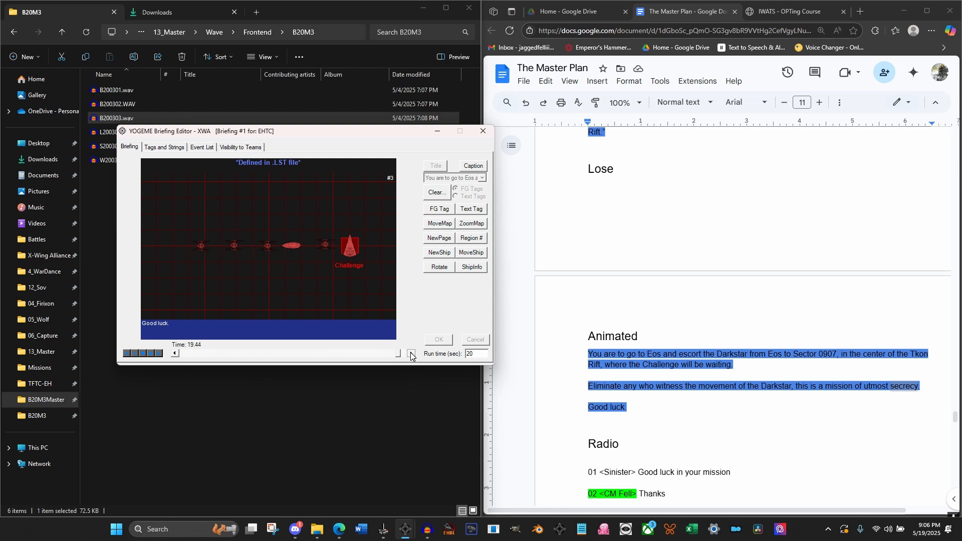
pyautogui.click(411, 353)
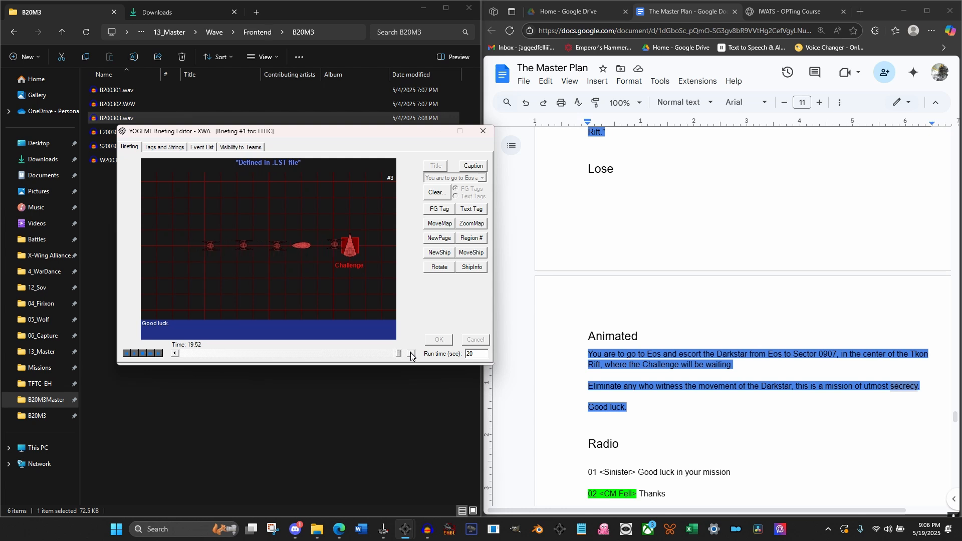
pyautogui.click(411, 353)
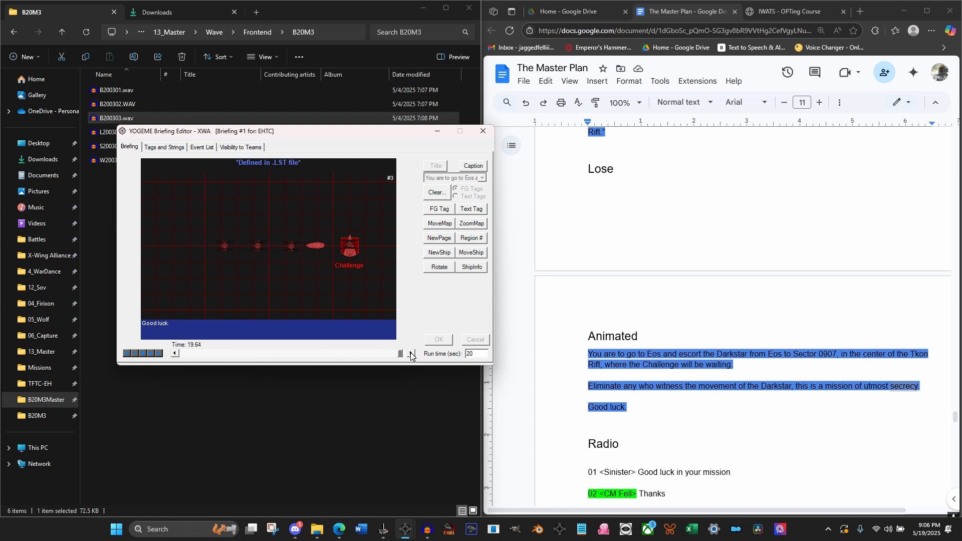
pyautogui.click(201, 148)
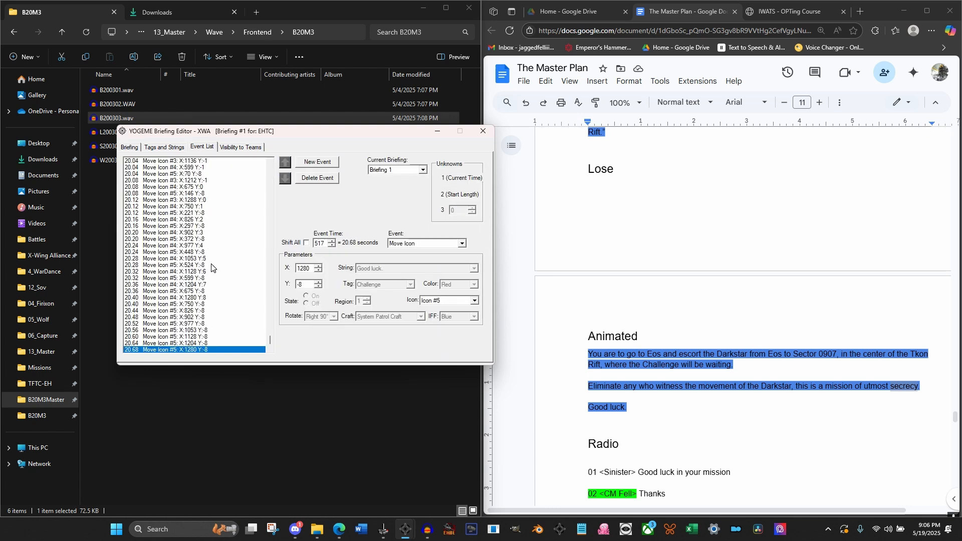
pyautogui.scroll(10, 211, 267)
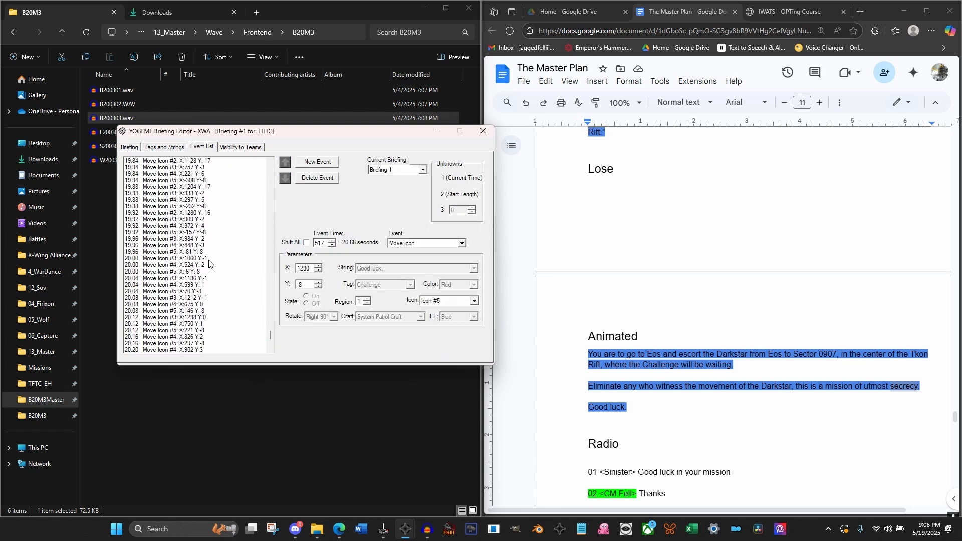
pyautogui.scroll(6, 209, 264)
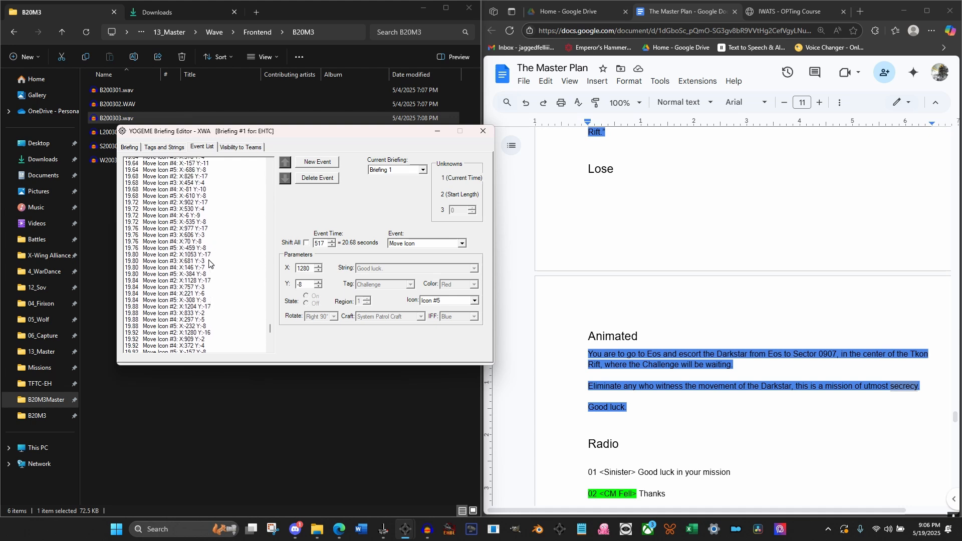
pyautogui.scroll(1, 209, 262)
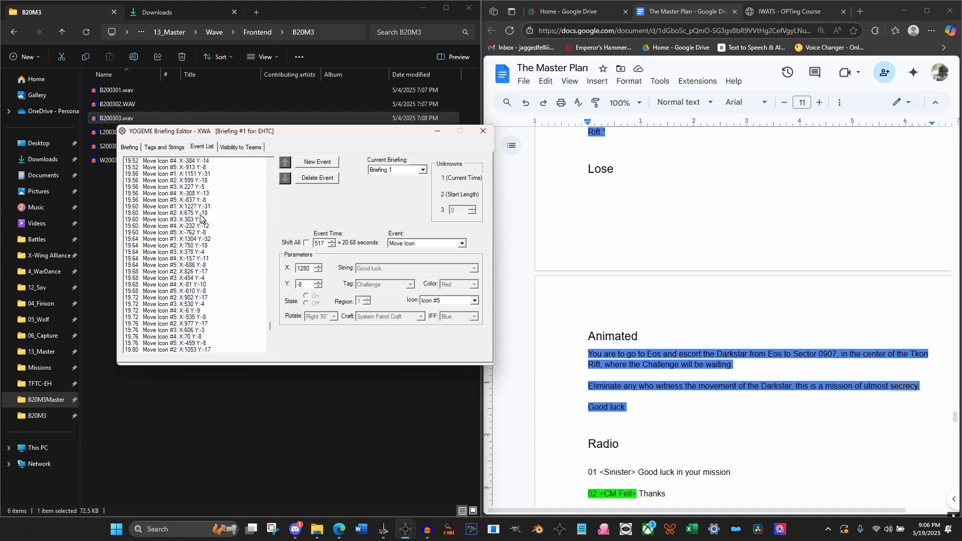
pyautogui.click(188, 240)
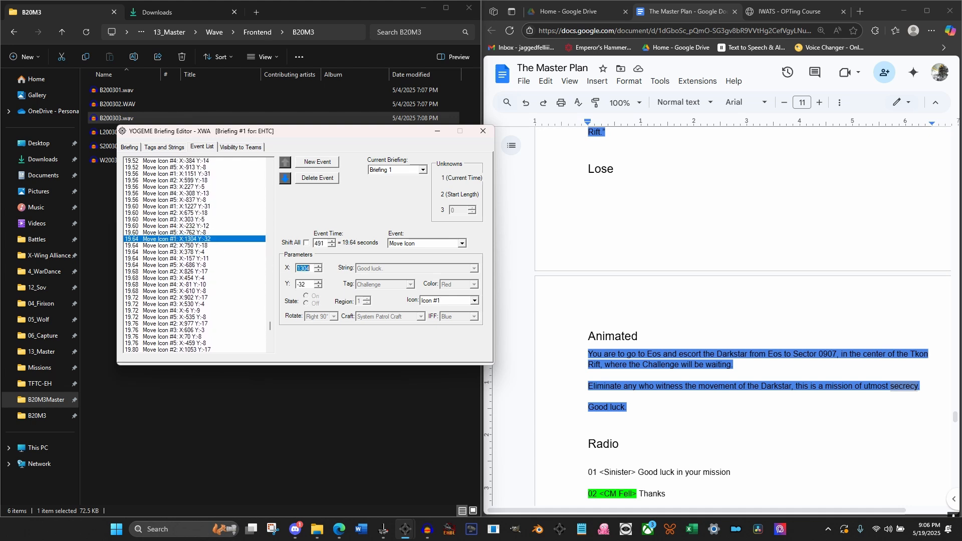
pyautogui.write('3000')
pyautogui.click(196, 246)
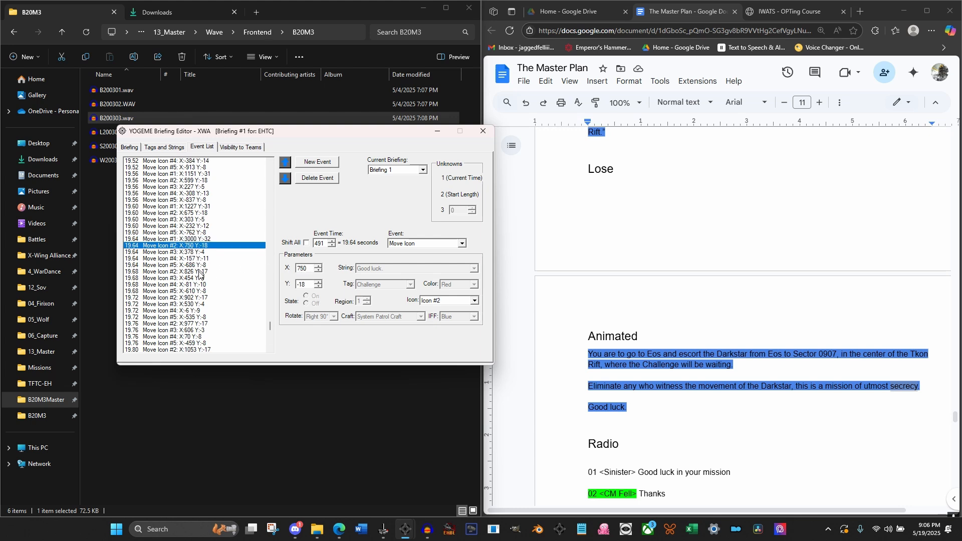
# Set the X position to 3000 in Icon #2's final Move Icon event at 19.92 seconds
pyautogui.scroll(-2, 191, 309)
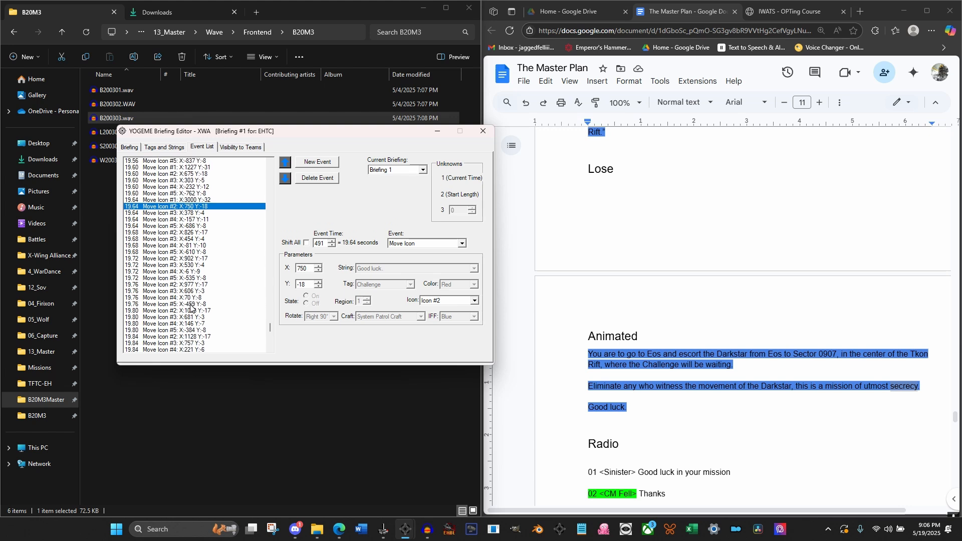
pyautogui.click(189, 311)
pyautogui.scroll(-3, 188, 311)
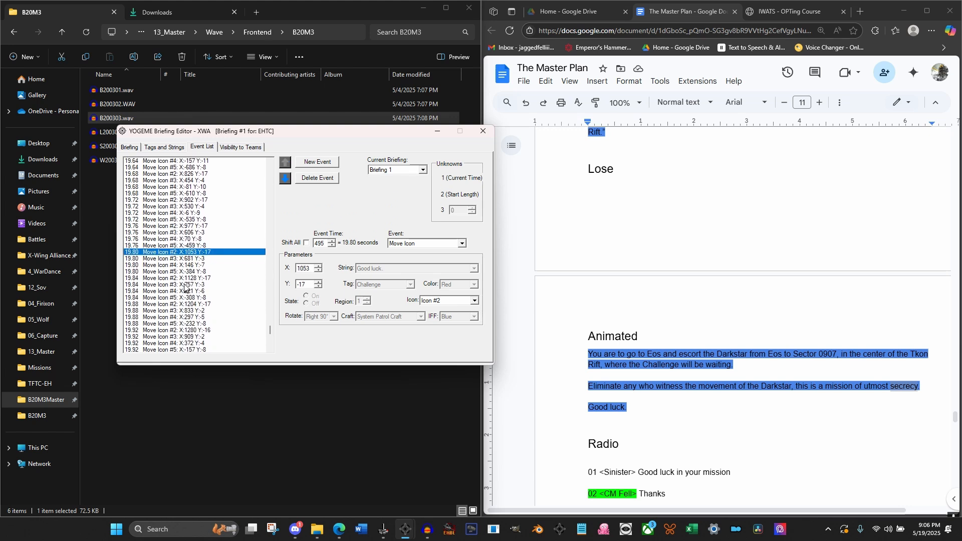
pyautogui.click(187, 278)
pyautogui.scroll(-3, 188, 276)
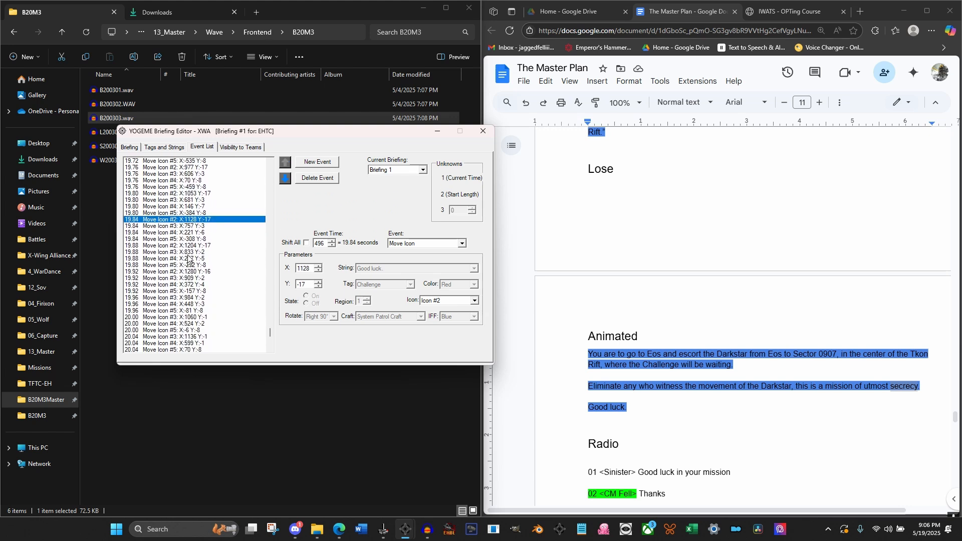
pyautogui.click(191, 272)
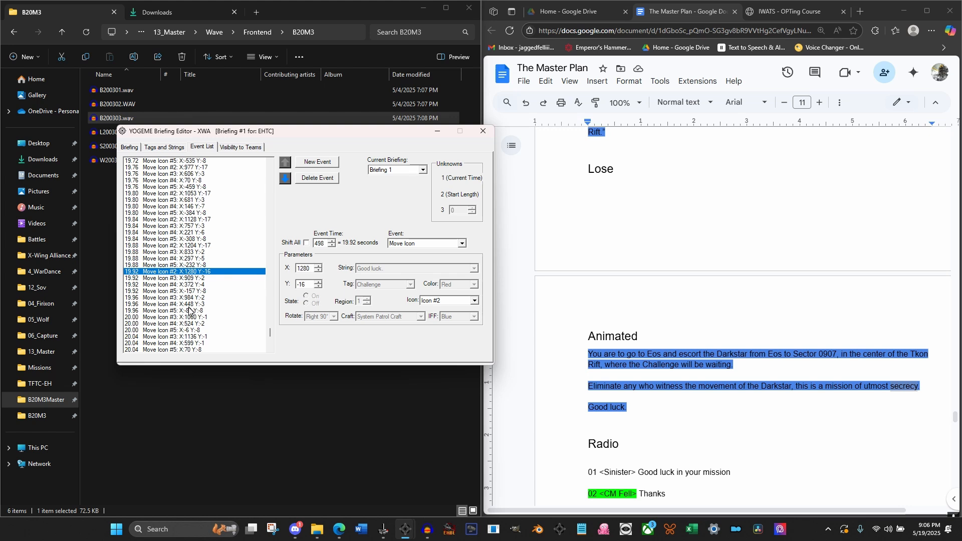
pyautogui.scroll(-1, 197, 336)
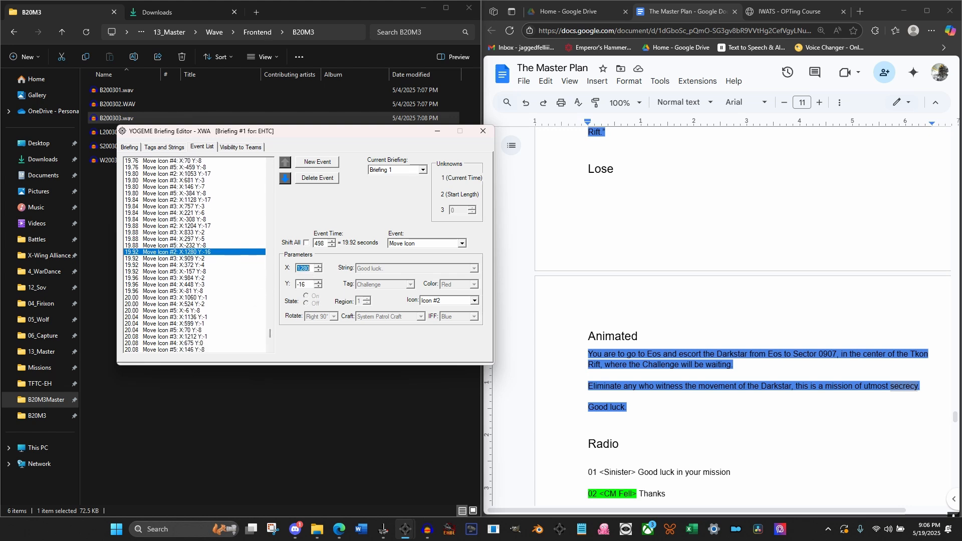
pyautogui.write('3000')
# Delete every remaining Move Icon event from 20.00 seconds onward in Briefing 1
pyautogui.scroll(-2, 188, 288)
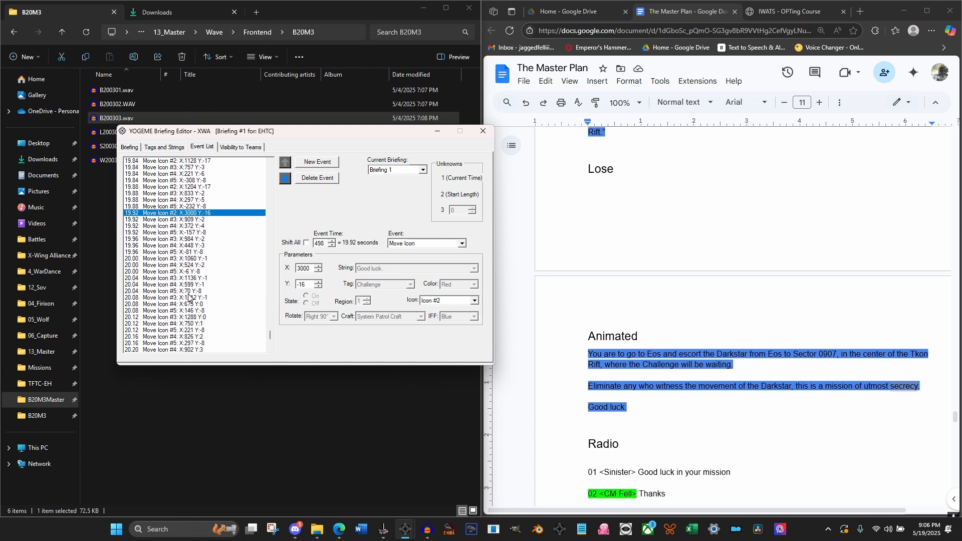
pyautogui.click(187, 317)
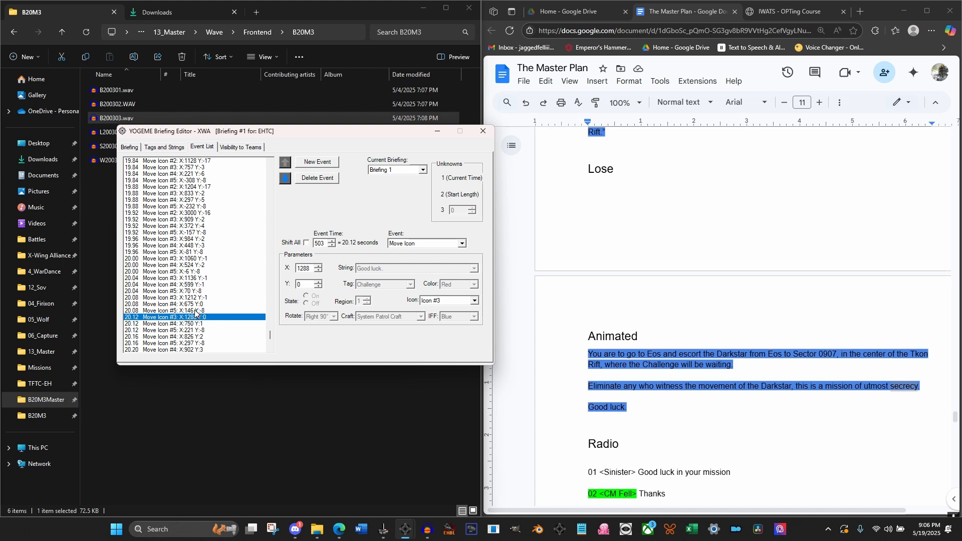
pyautogui.click(185, 272)
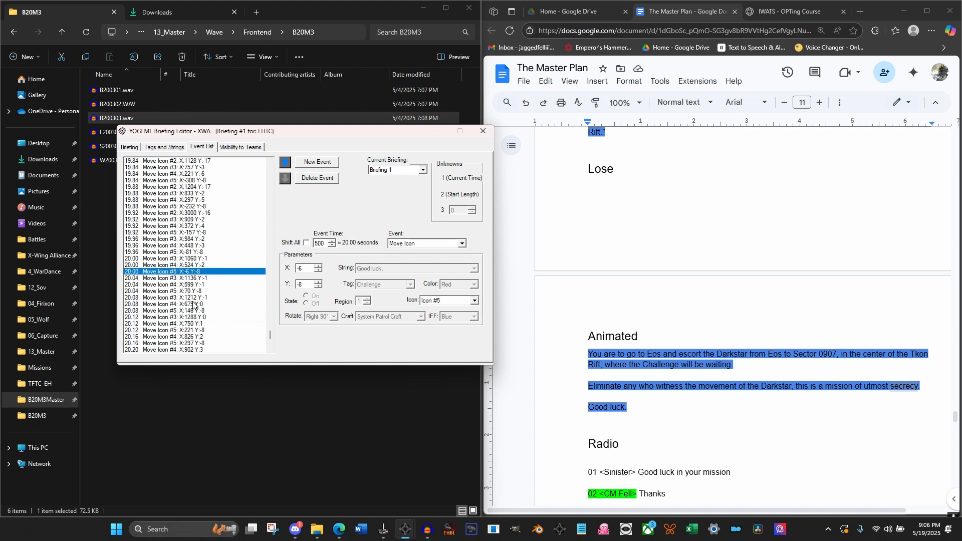
pyautogui.click(189, 258)
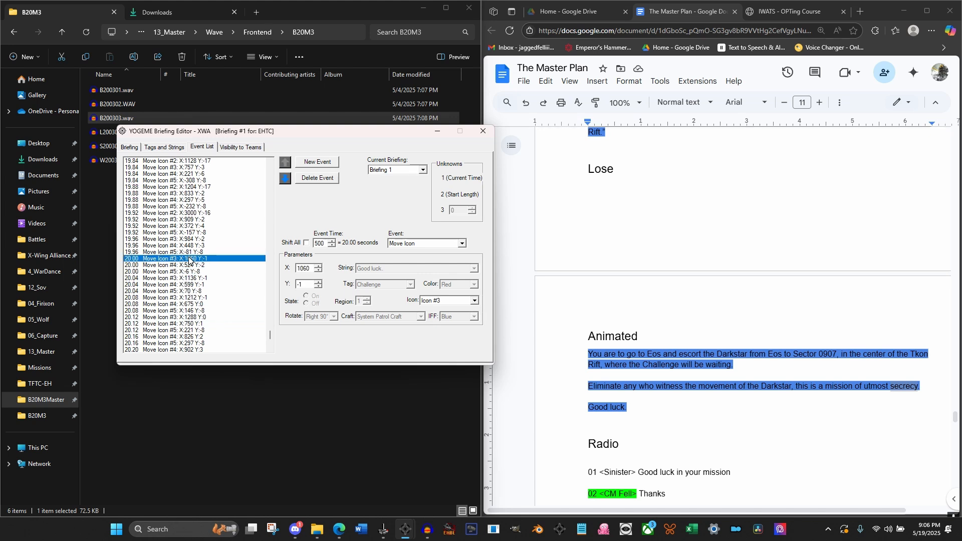
pyautogui.click(319, 179)
pyautogui.click(320, 179)
pyautogui.click(319, 180)
pyautogui.click(319, 179)
pyautogui.click(319, 180)
pyautogui.click(320, 181)
pyautogui.click(319, 181)
pyautogui.click(320, 181)
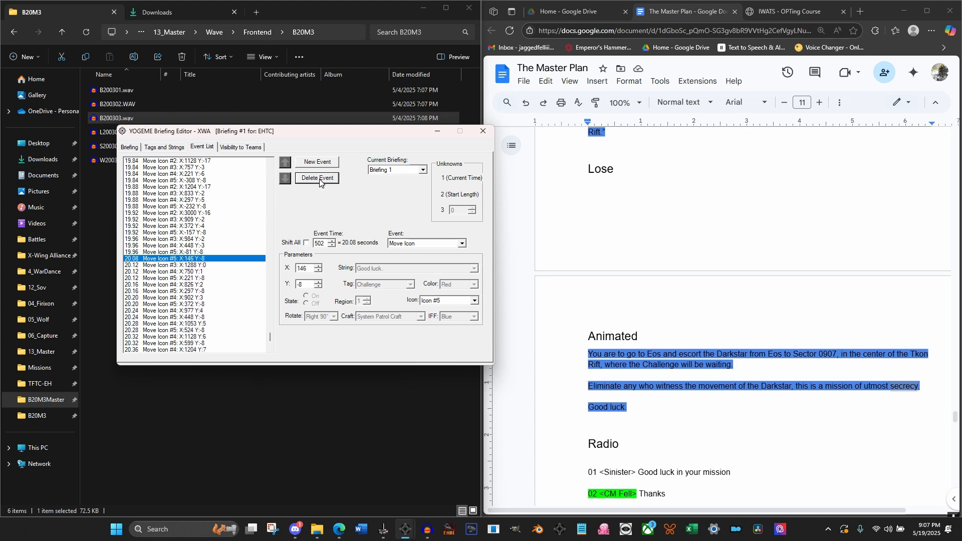
pyautogui.click(320, 182)
pyautogui.click(320, 181)
pyautogui.click(320, 182)
pyautogui.click(329, 177)
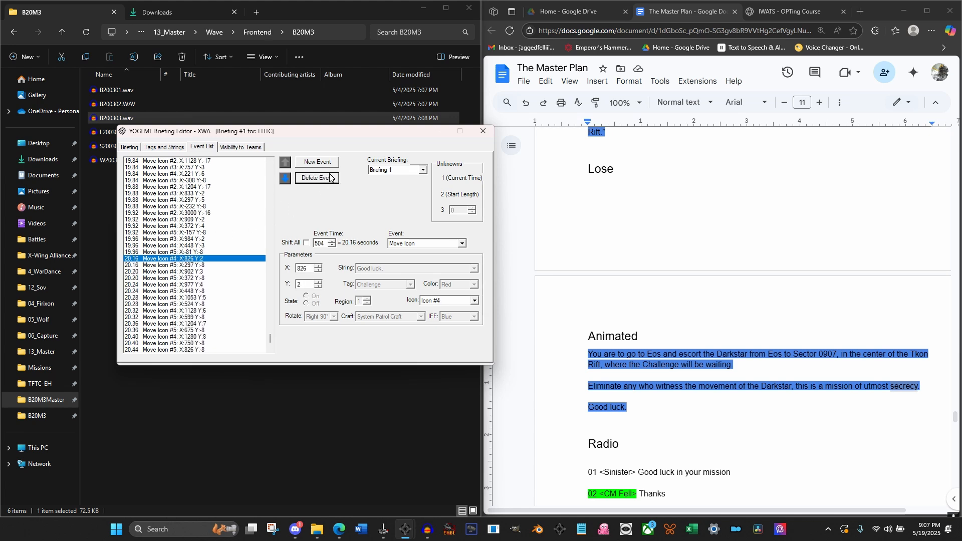
pyautogui.click(330, 178)
pyautogui.click(329, 178)
pyautogui.click(330, 178)
pyautogui.click(330, 177)
pyautogui.click(330, 177)
pyautogui.click(329, 177)
pyautogui.click(329, 178)
pyautogui.click(330, 178)
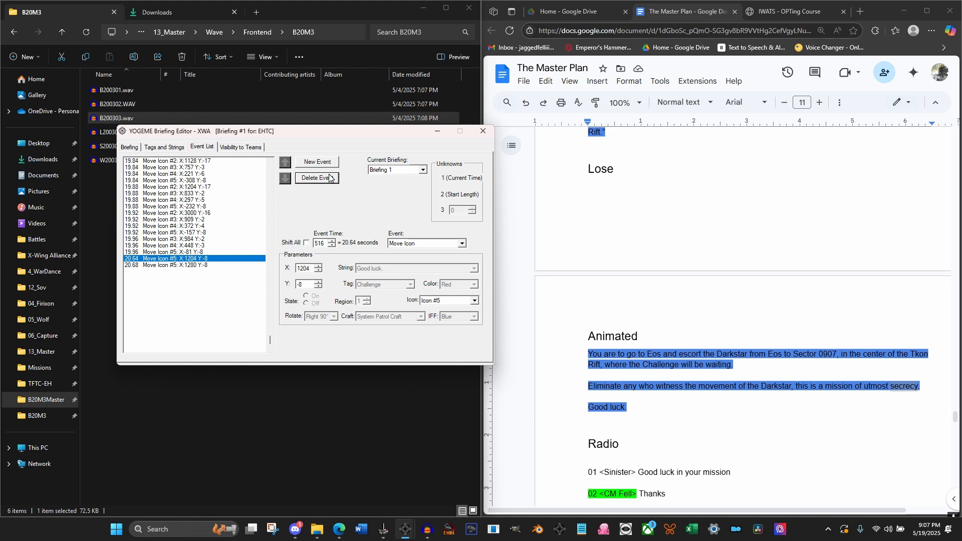
pyautogui.click(330, 178)
pyautogui.click(330, 178)
pyautogui.click(183, 220)
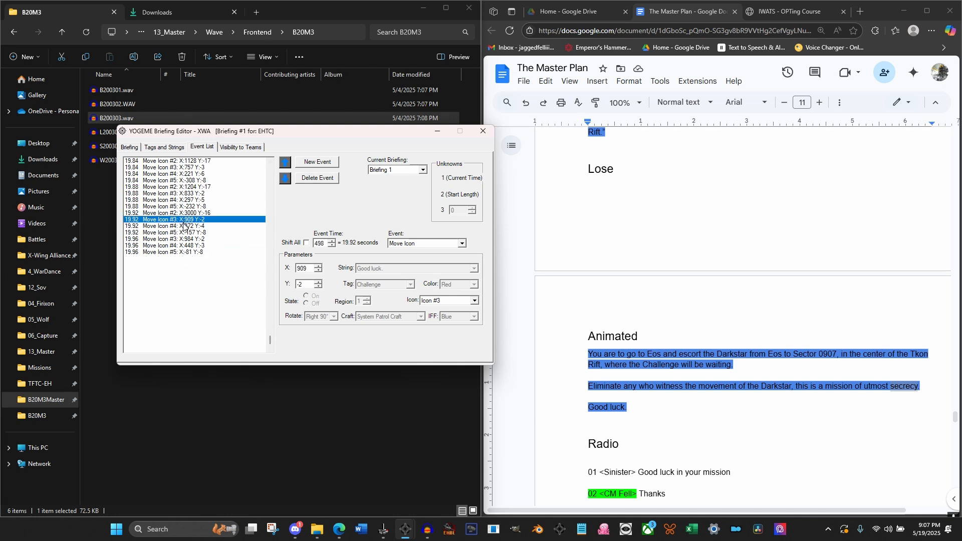
# Return the briefing preview to its start and save the 1b20m3Master.tie mission in the mission editor
pyautogui.click(137, 147)
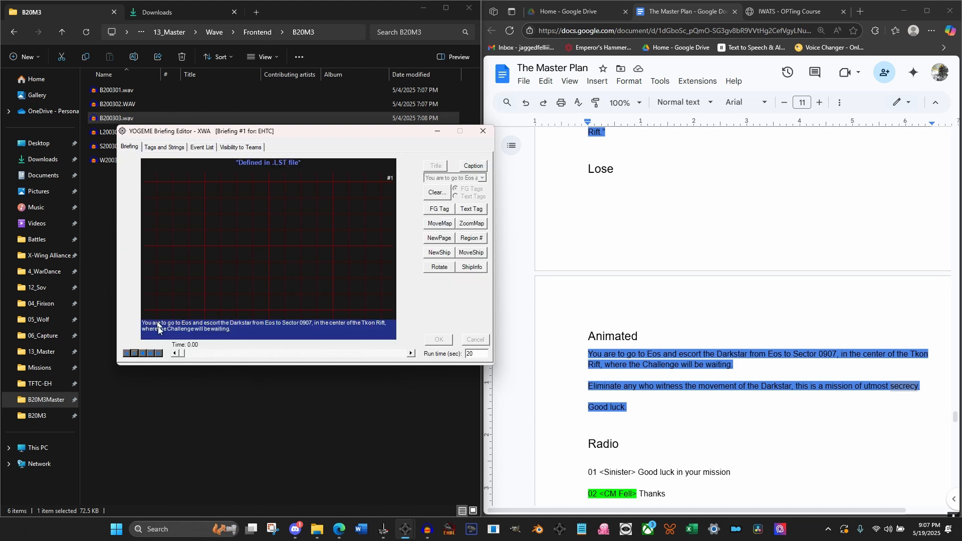
pyautogui.moveTo(181, 357)
pyautogui.mouseDown()
pyautogui.moveTo(404, 378)
pyautogui.moveTo(177, 352)
pyautogui.mouseUp()
pyautogui.moveTo(406, 530)
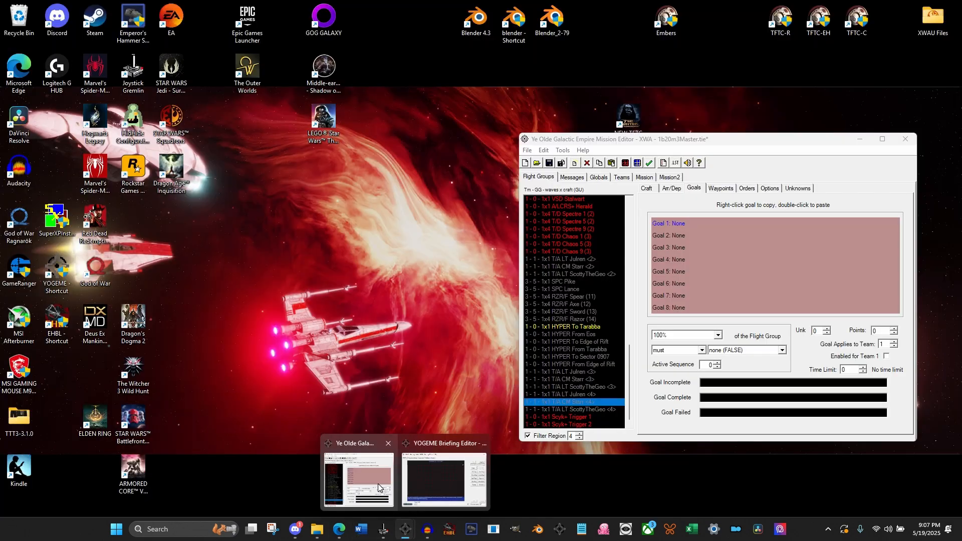
pyautogui.click(378, 483)
pyautogui.click(549, 166)
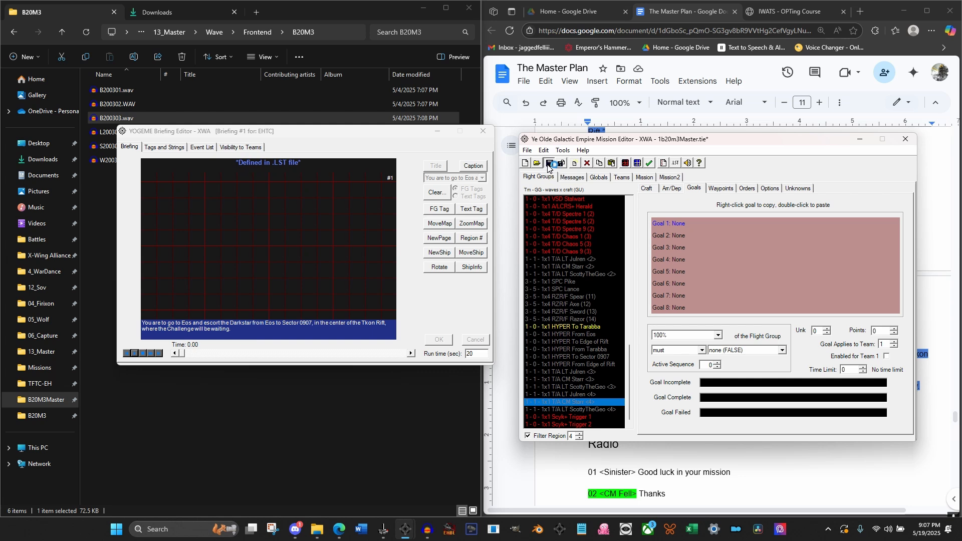
pyautogui.click(126, 159)
# Run a test of the mission with testing pilot files deleted and play its animated briefing in the game
pyautogui.click(562, 151)
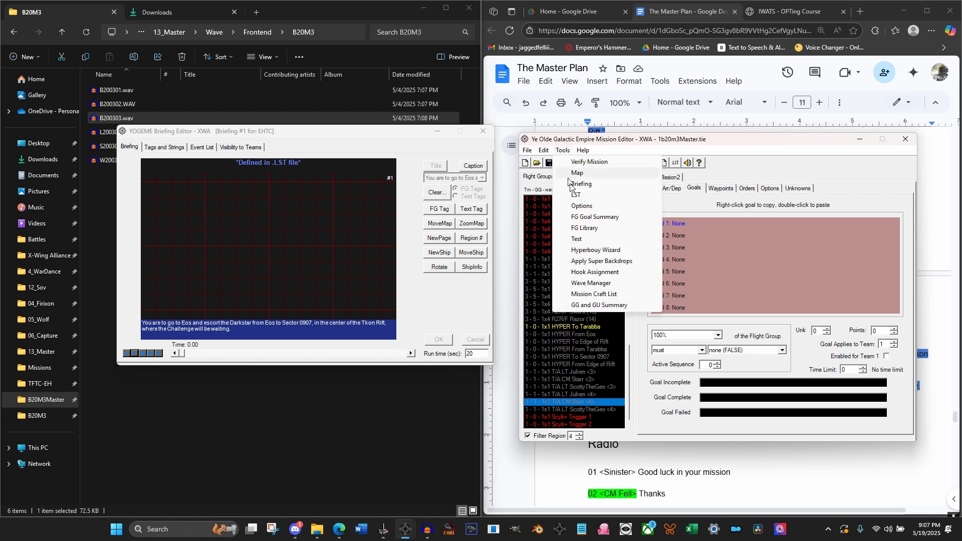
pyautogui.click(575, 239)
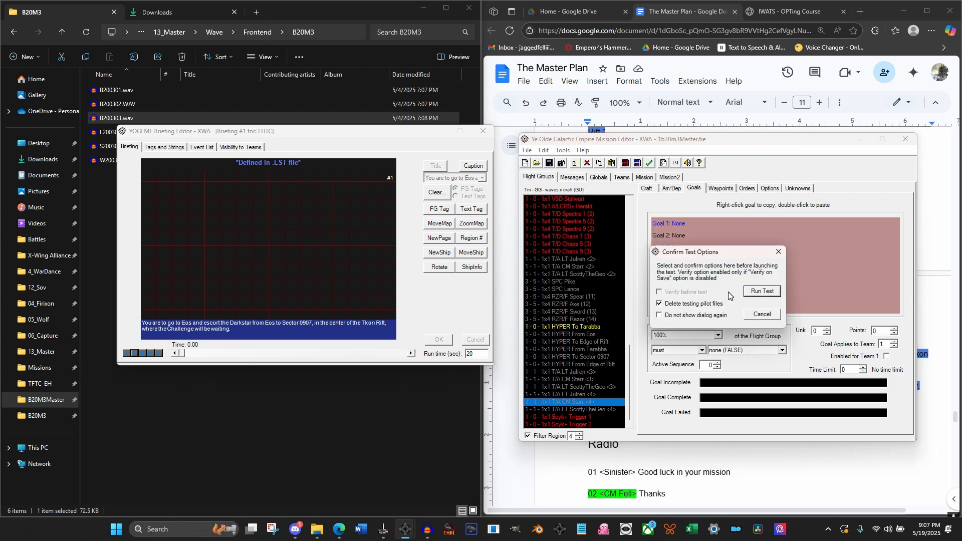
pyautogui.click(751, 296)
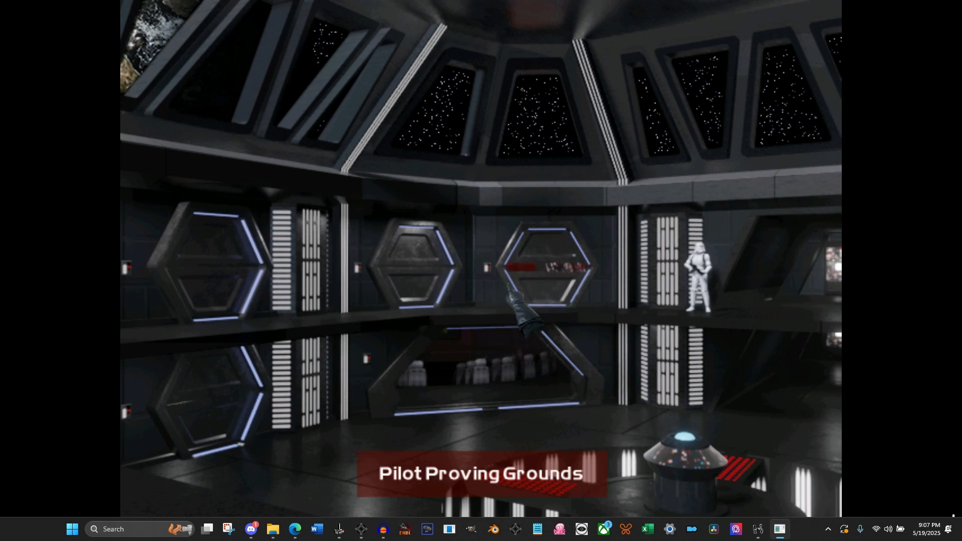
pyautogui.click(485, 363)
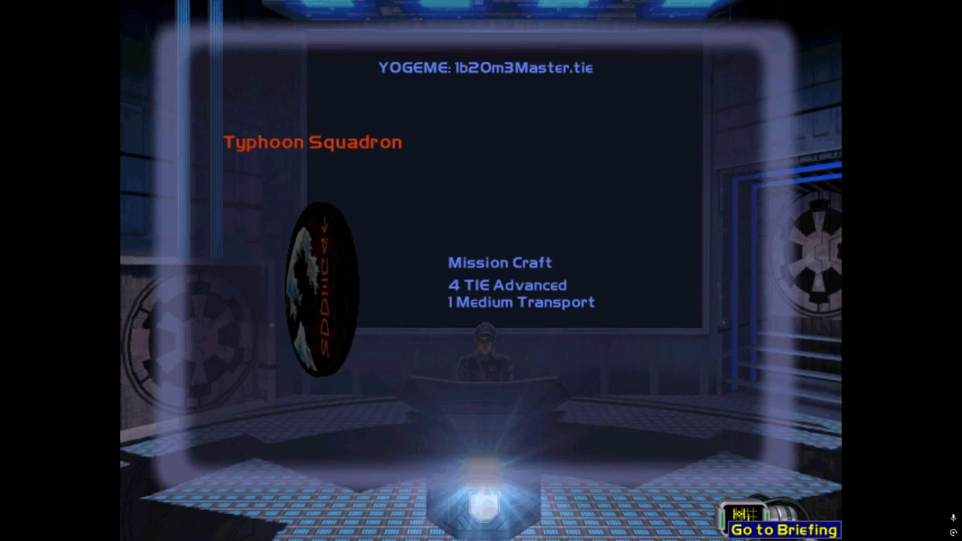
pyautogui.click(743, 520)
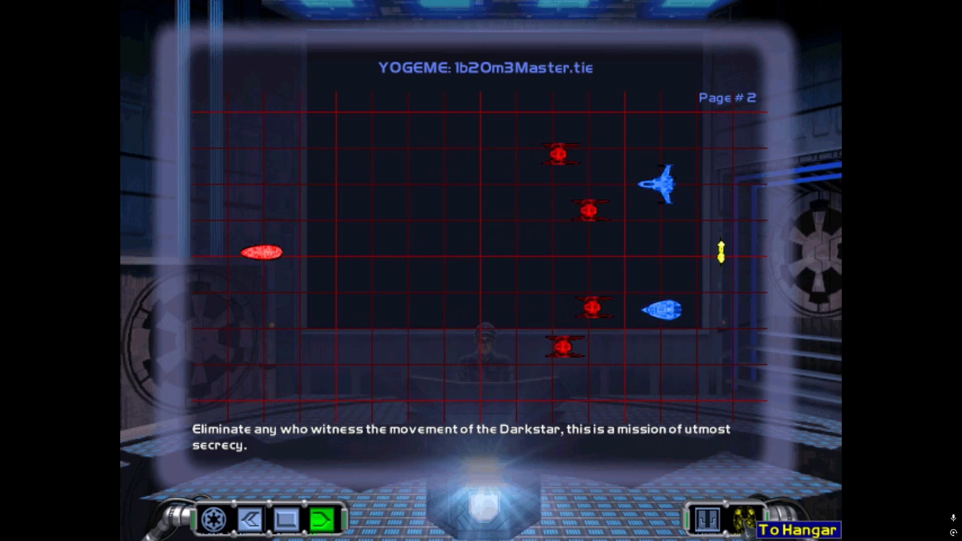
# Leave the in-game briefing and exit the game to Windows
pyautogui.click(745, 521)
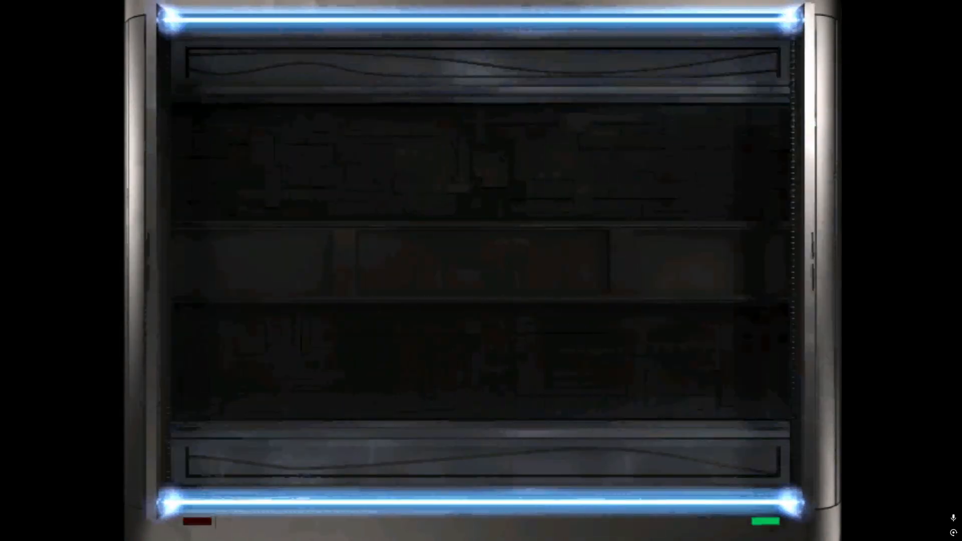
pyautogui.click(435, 402)
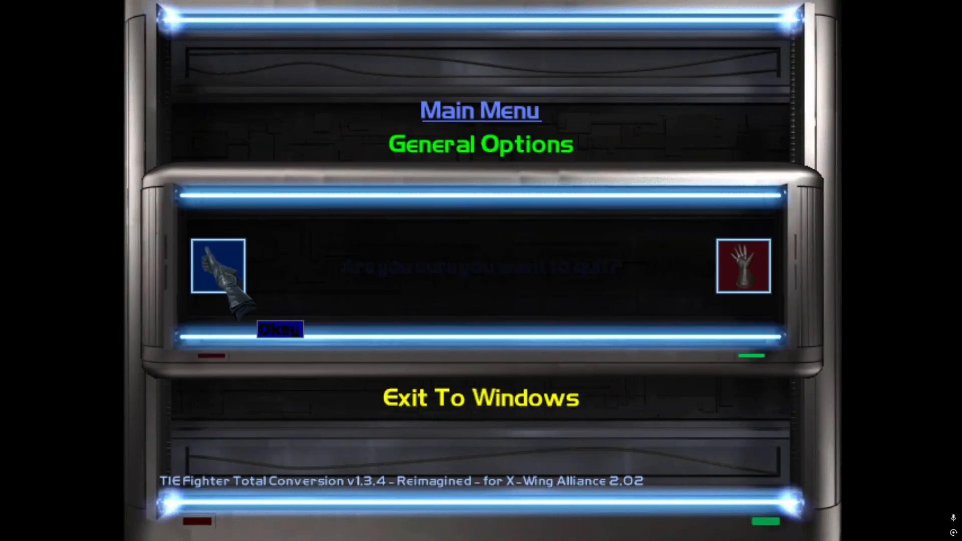
pyautogui.click(206, 249)
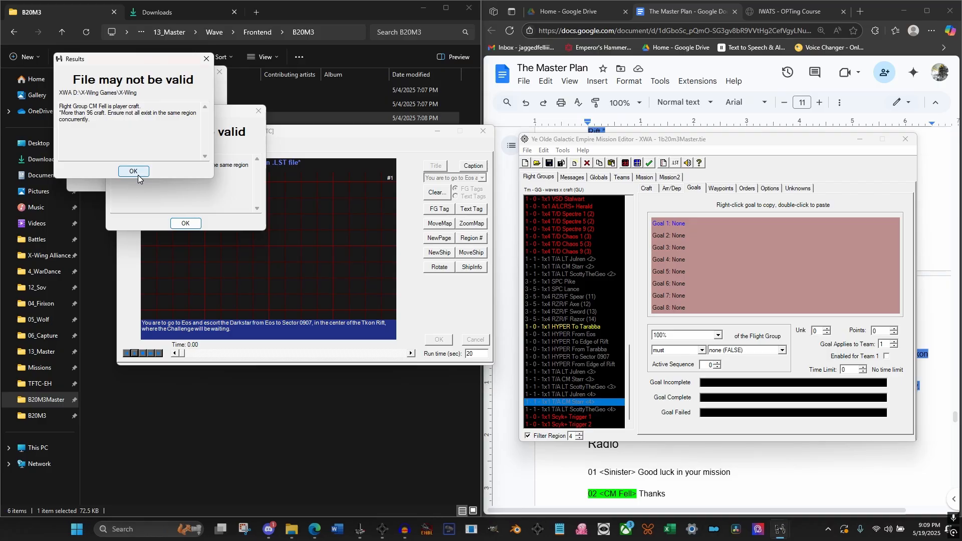
# Review the briefing preview in the Briefing Editor between about 6.4 and 7.7 seconds, around the Sector 0907 tags and page change
pyautogui.click(341, 148)
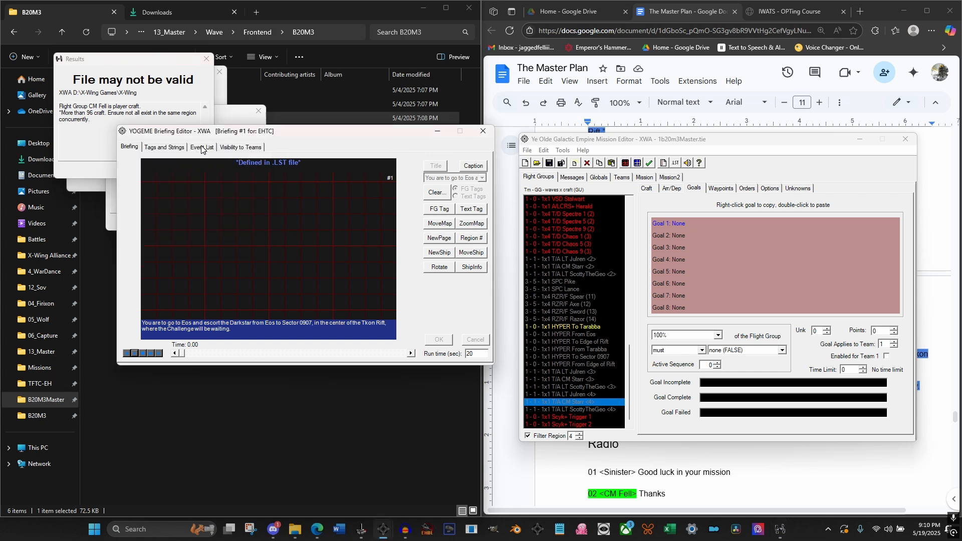
pyautogui.moveTo(187, 357); pyautogui.dragTo(267, 360)
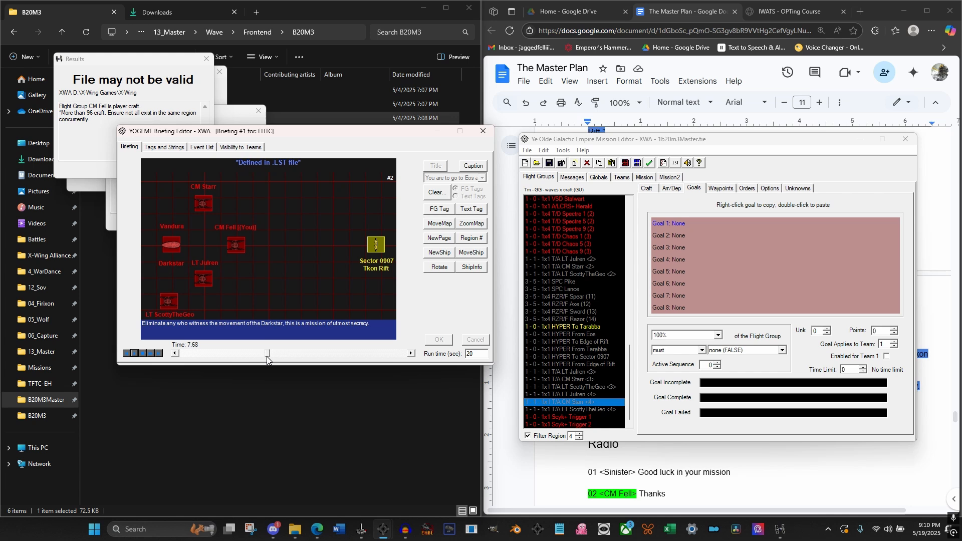
pyautogui.click(176, 354)
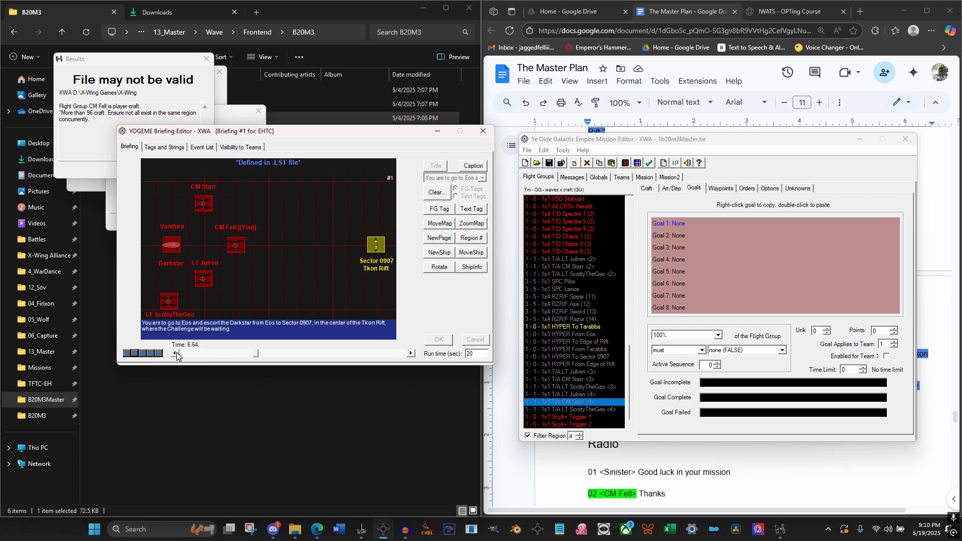
pyautogui.click(176, 354)
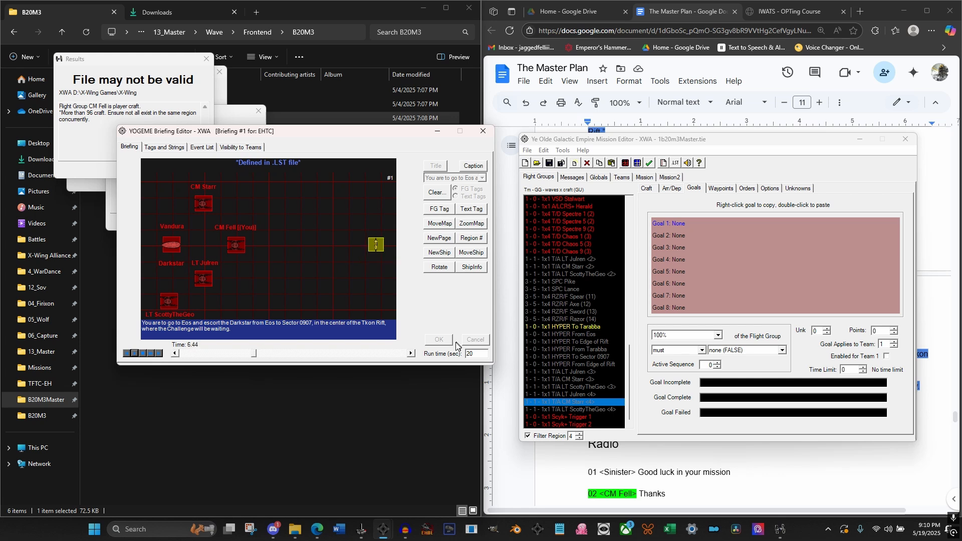
pyautogui.click(413, 354)
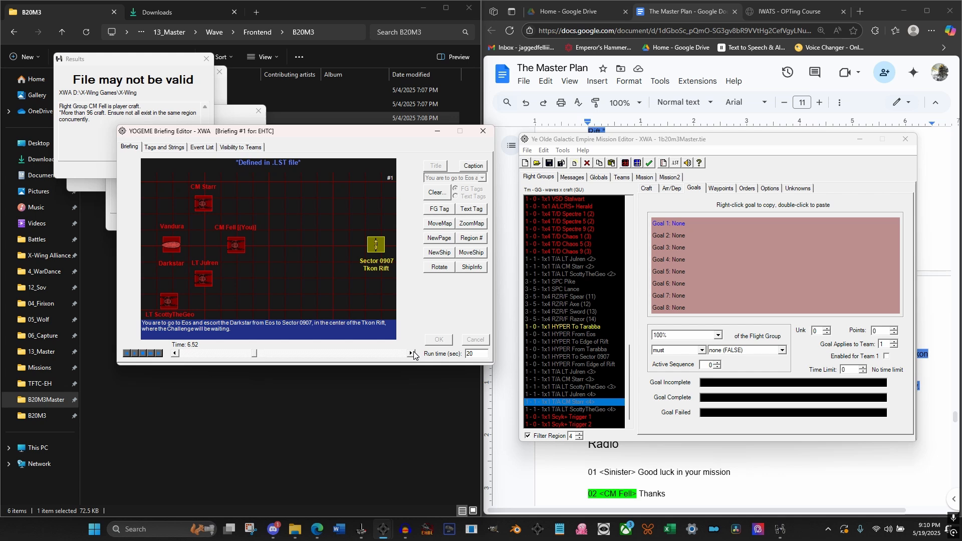
# Examine the settings of the "Witnesses" and "Eliminate" text tag events in the briefing's event list
pyautogui.click(202, 147)
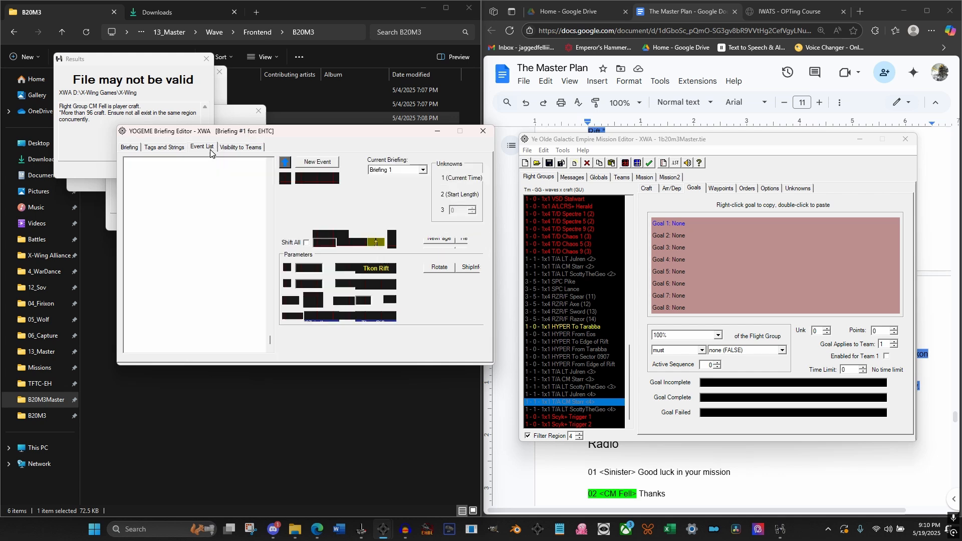
pyautogui.moveTo(271, 345); pyautogui.dragTo(273, 184)
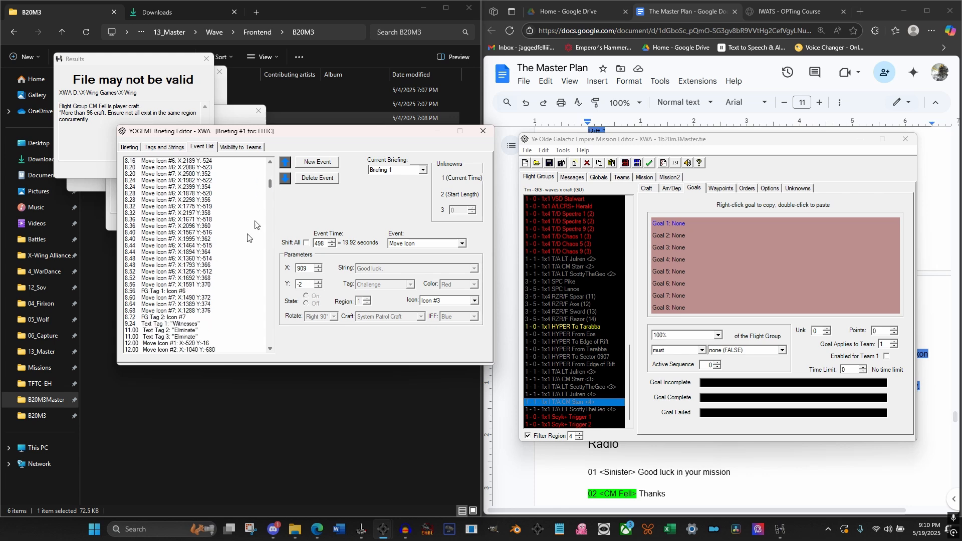
pyautogui.click(181, 324)
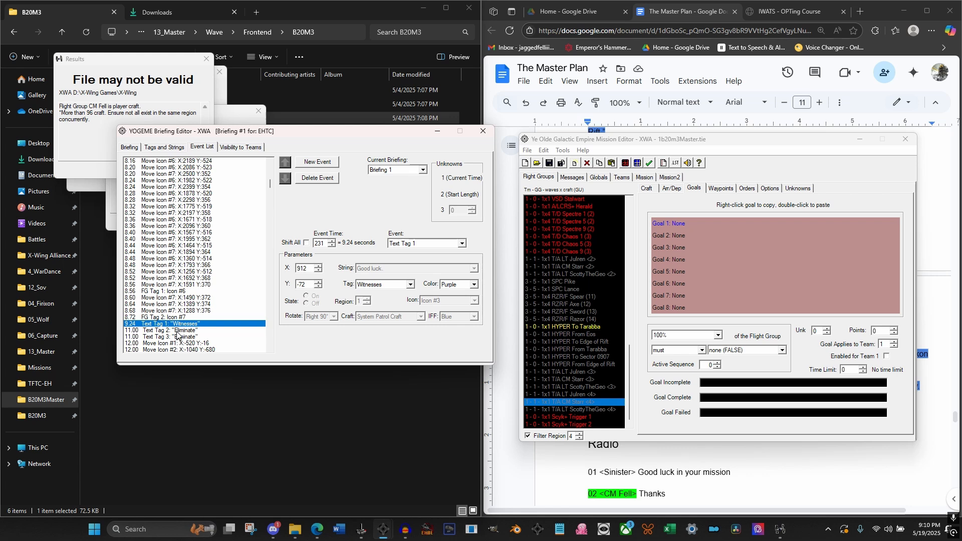
pyautogui.click(186, 331)
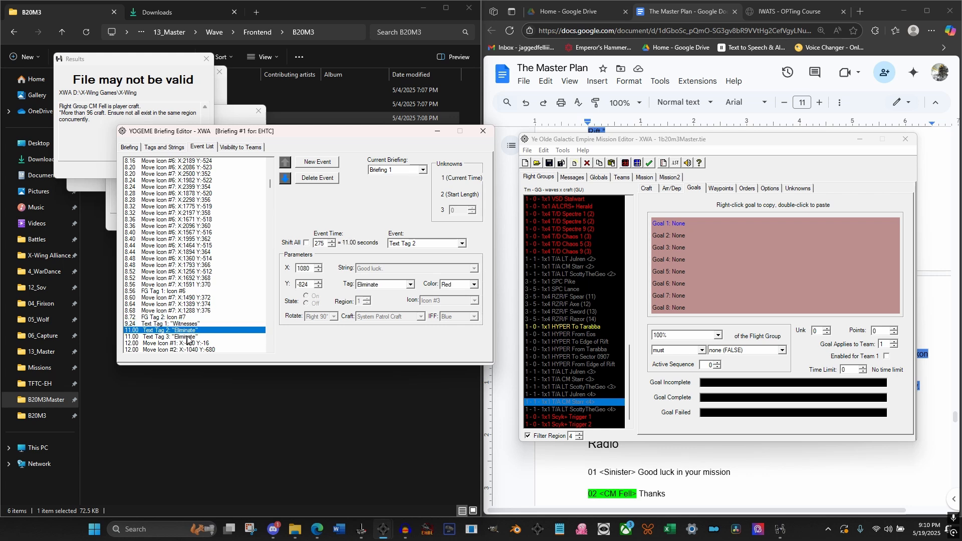
pyautogui.click(188, 338)
pyautogui.click(188, 331)
pyautogui.click(189, 338)
pyautogui.click(191, 331)
pyautogui.click(183, 324)
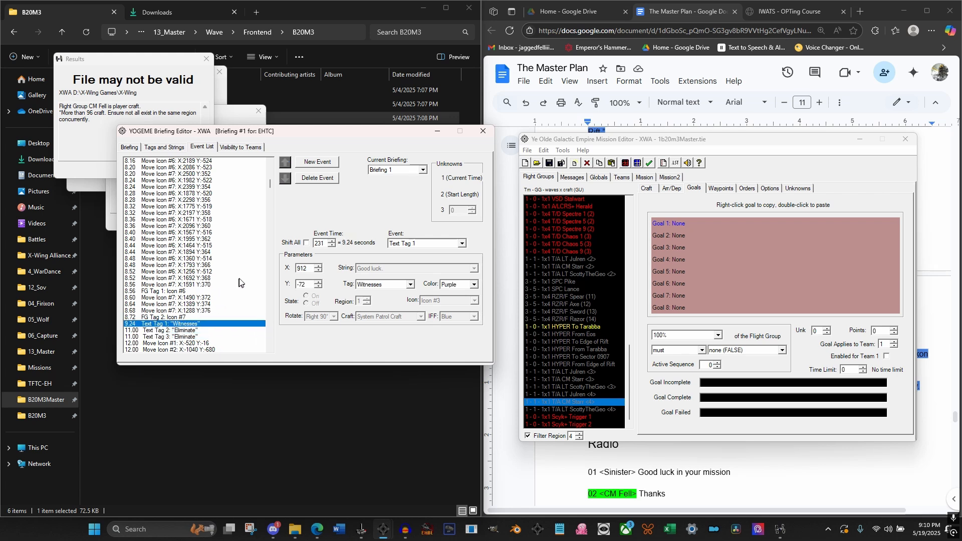
# Adjust the X positions of the "Sector 0907" and "Tkon Rift" text tags, close the Briefing Editor and save the mission
pyautogui.scroll(9, 167, 292)
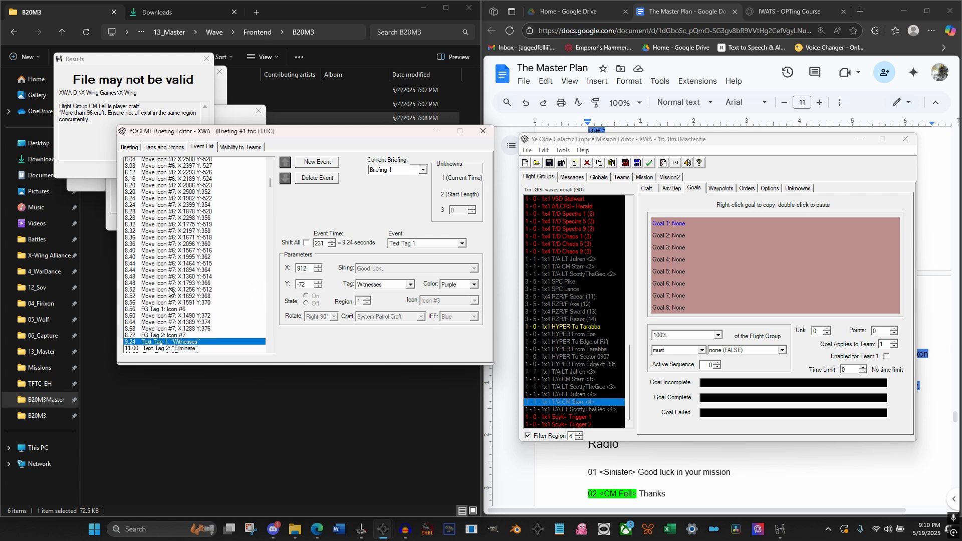
pyautogui.scroll(2, 169, 292)
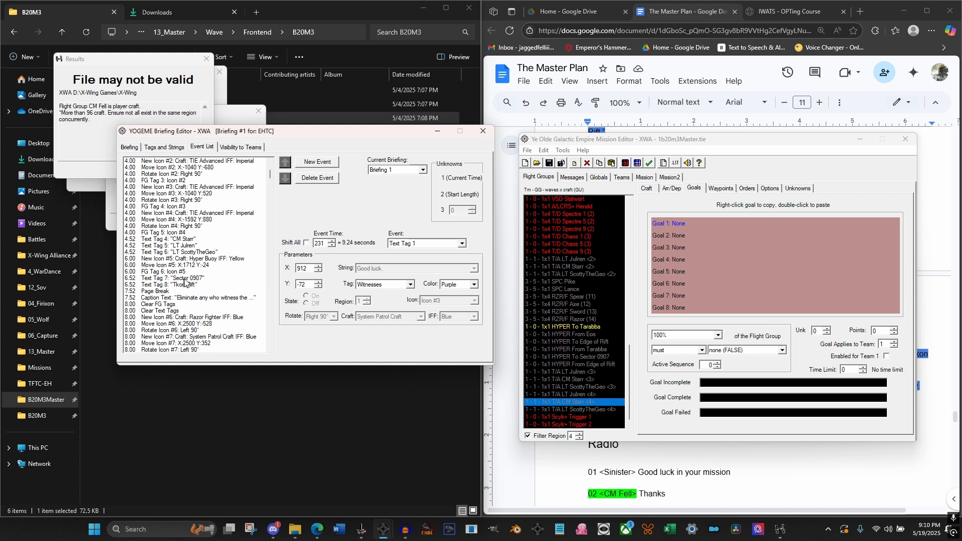
pyautogui.click(194, 279)
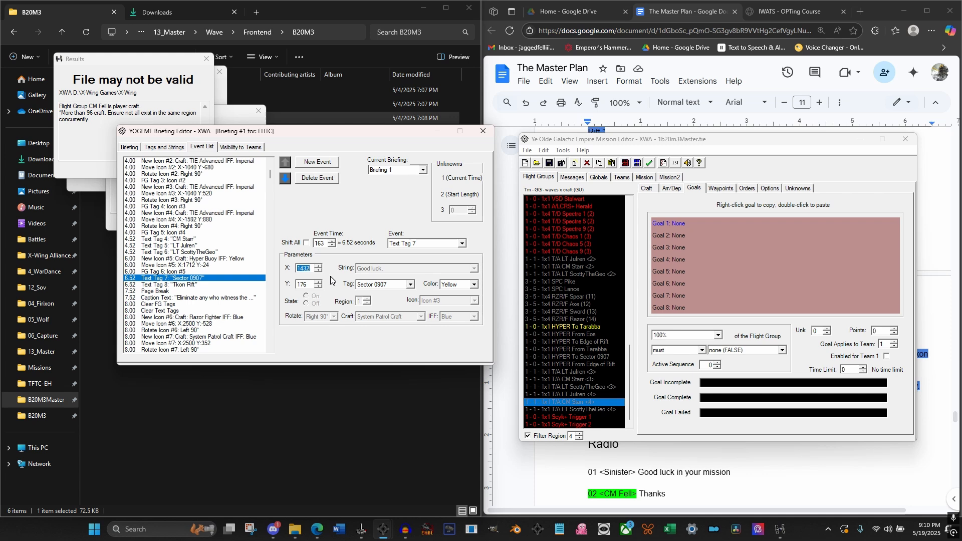
pyautogui.click(305, 272)
pyautogui.click(193, 286)
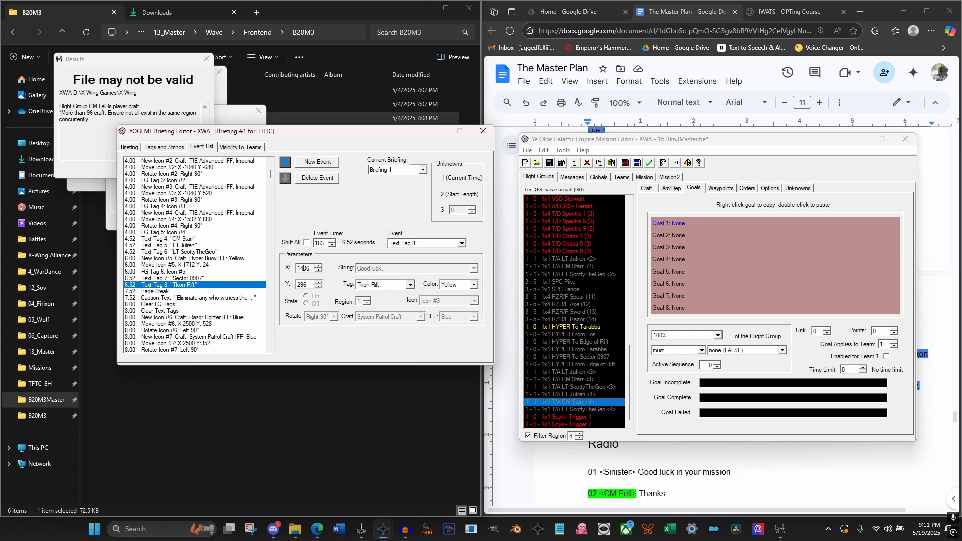
pyautogui.write('2')
pyautogui.click(187, 279)
pyautogui.click(187, 284)
pyautogui.click(482, 132)
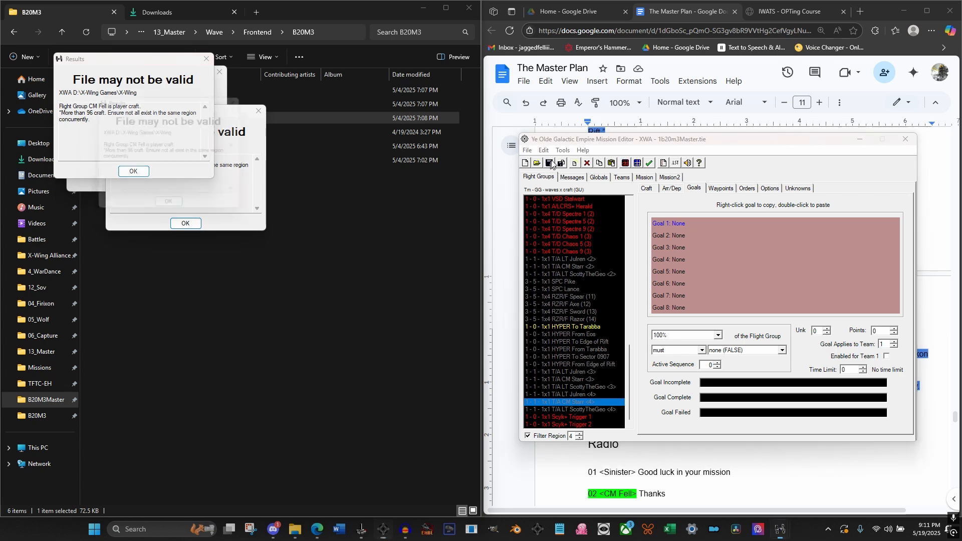
pyautogui.click(563, 149)
pyautogui.click(580, 229)
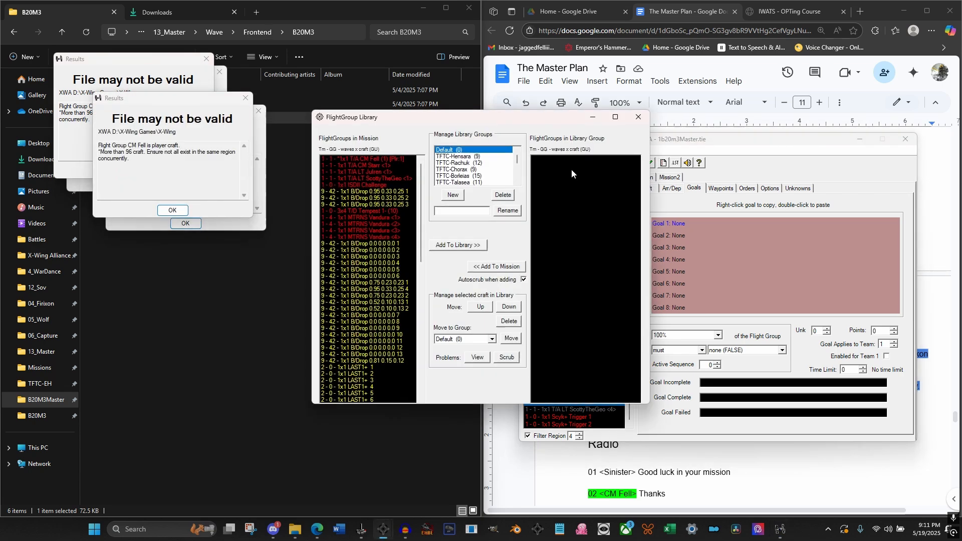
pyautogui.click(635, 116)
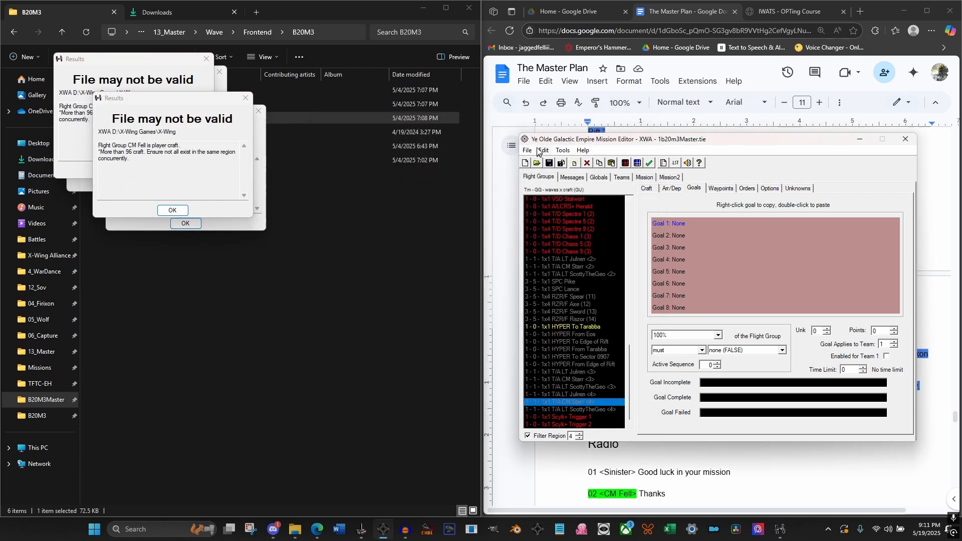
# Run a test of the mission with testing pilot files deleted and go to its in-game briefing
pyautogui.click(562, 149)
pyautogui.click(596, 240)
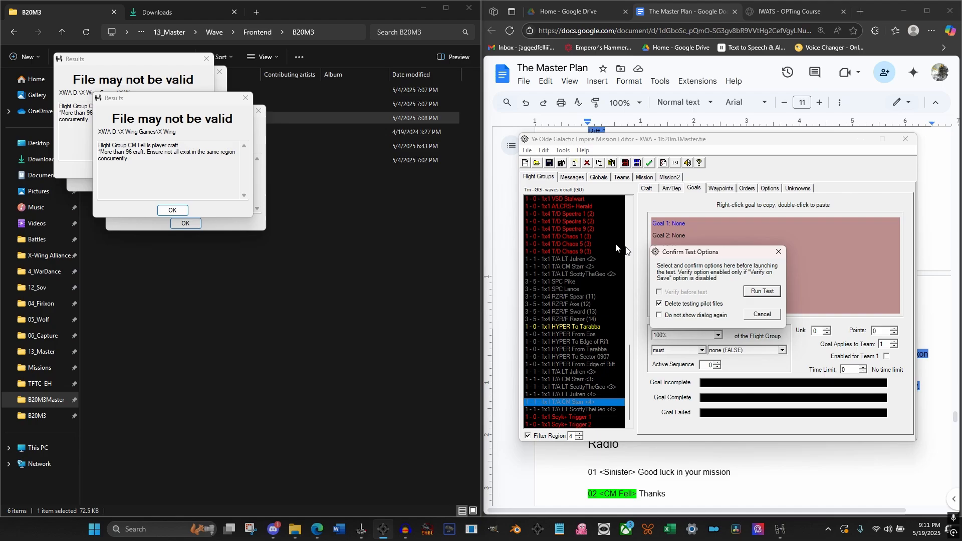
pyautogui.click(756, 290)
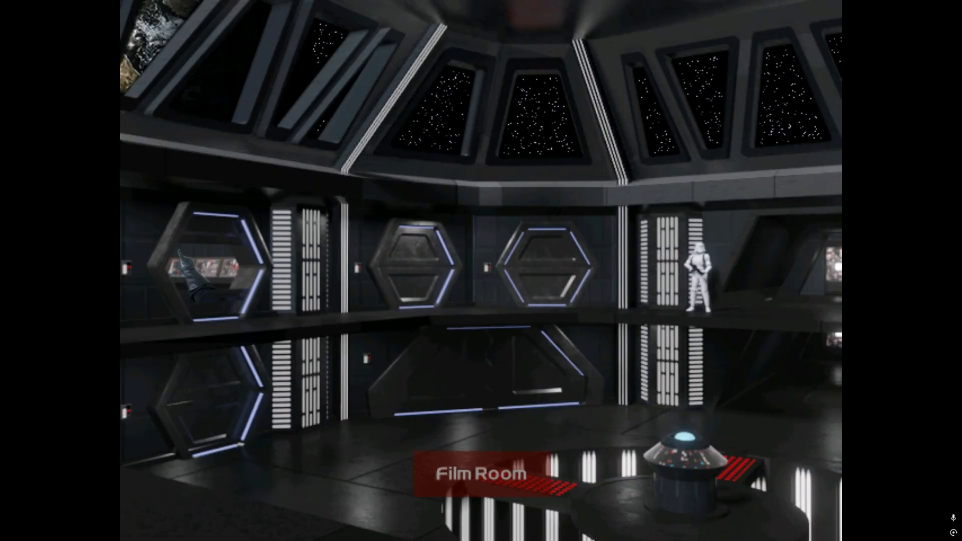
pyautogui.click(478, 346)
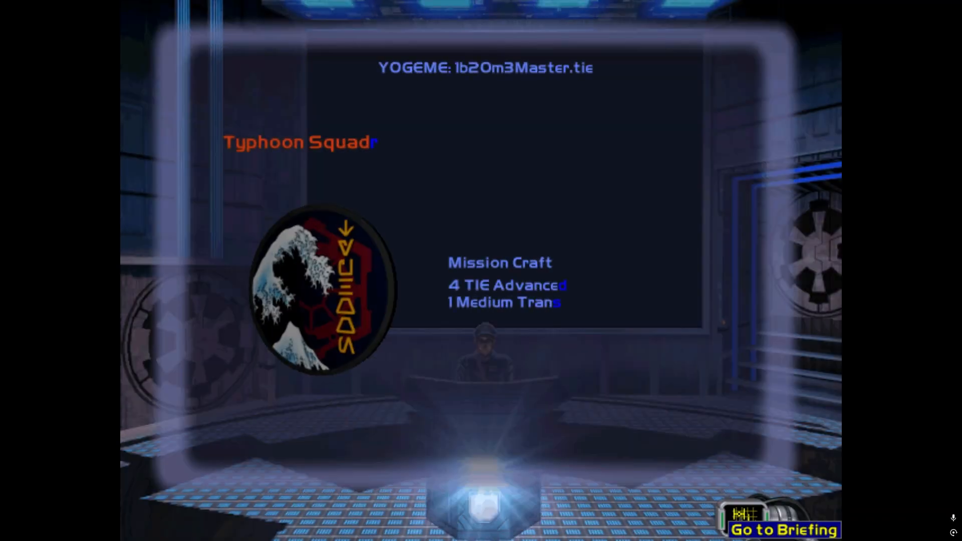
pyautogui.click(743, 522)
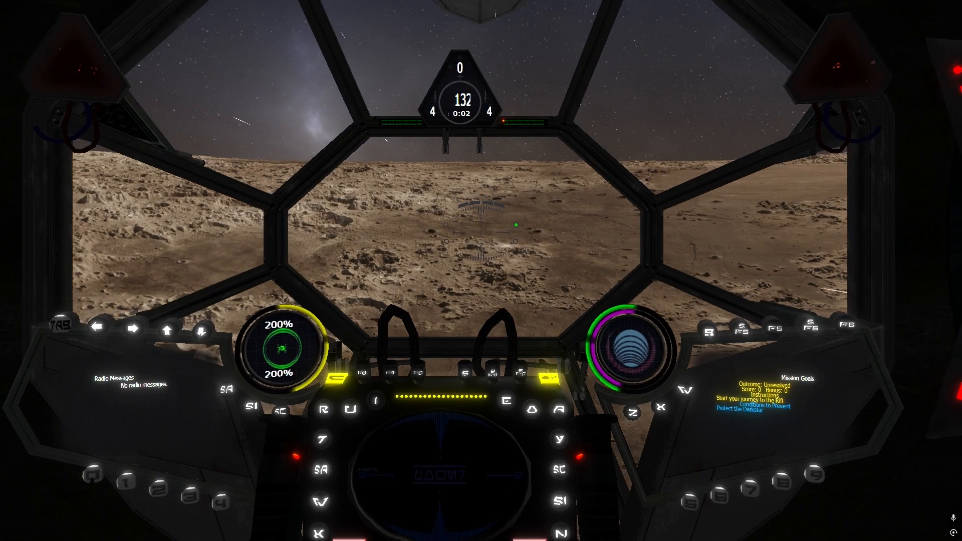
# Fly the mission with linked cannons, target the hyper buoy to Tarabba and jump to hyperspace
pyautogui.press('x')
pyautogui.press('x')
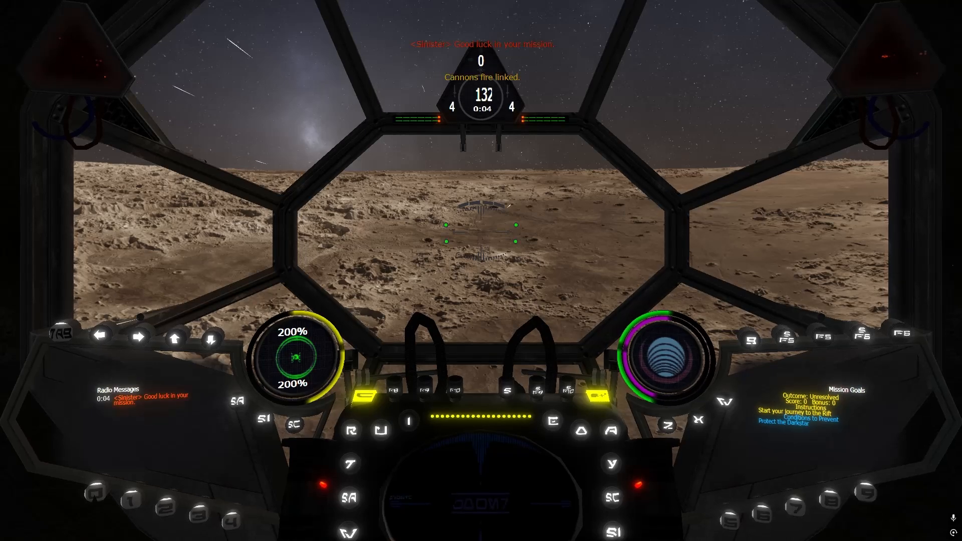
pyautogui.press('w')
pyautogui.press('x')
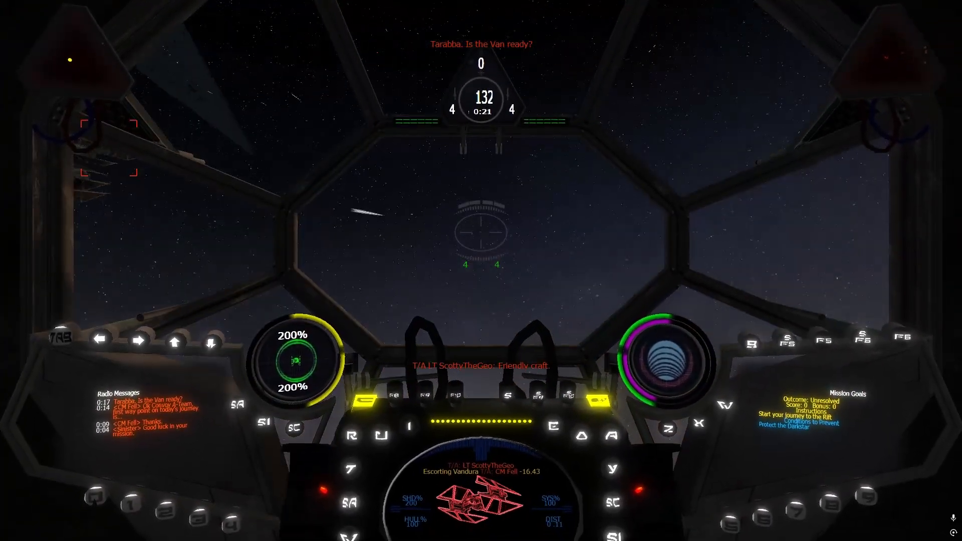
pyautogui.press('t')
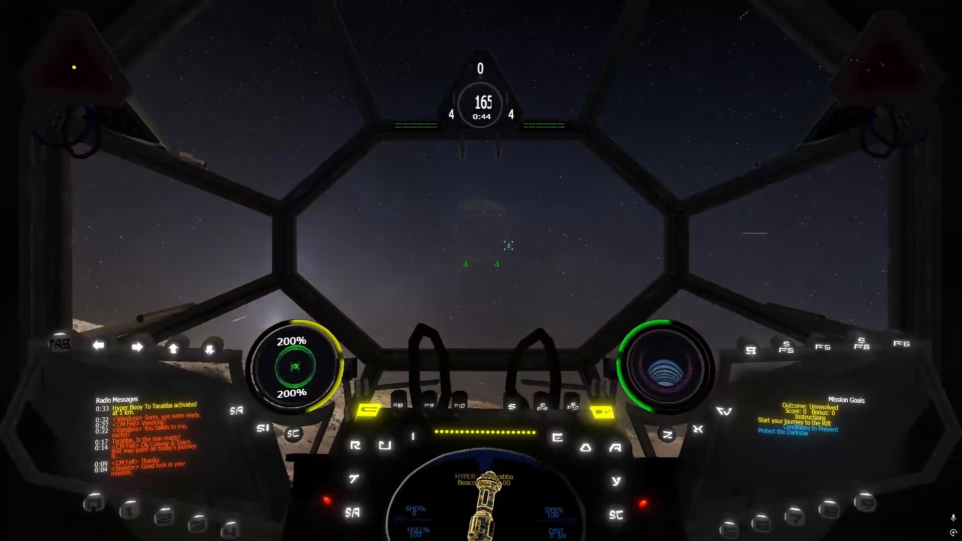
pyautogui.press('space')
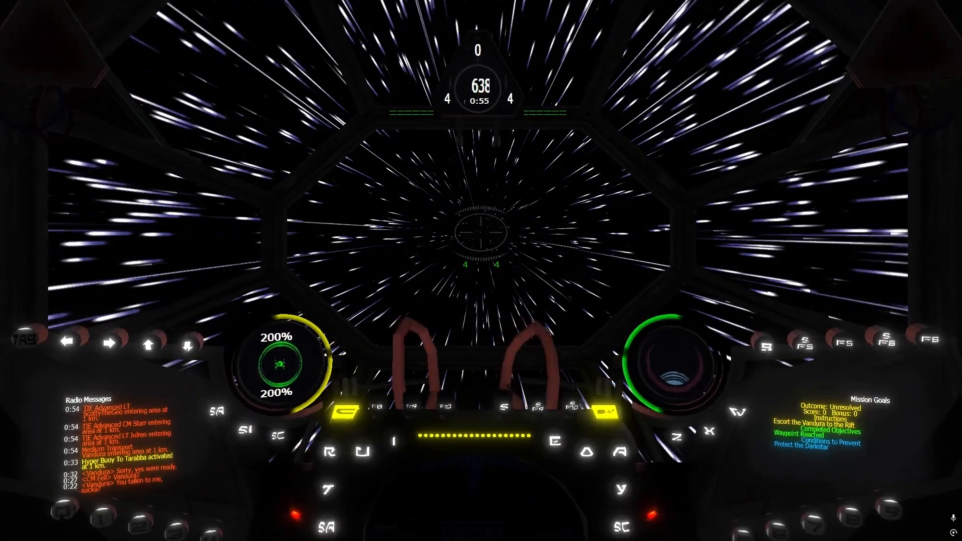
# Target the pirate RZR/F fighters and shoot down Razor 1 and Razor 2 at full throttle
pyautogui.press('r')
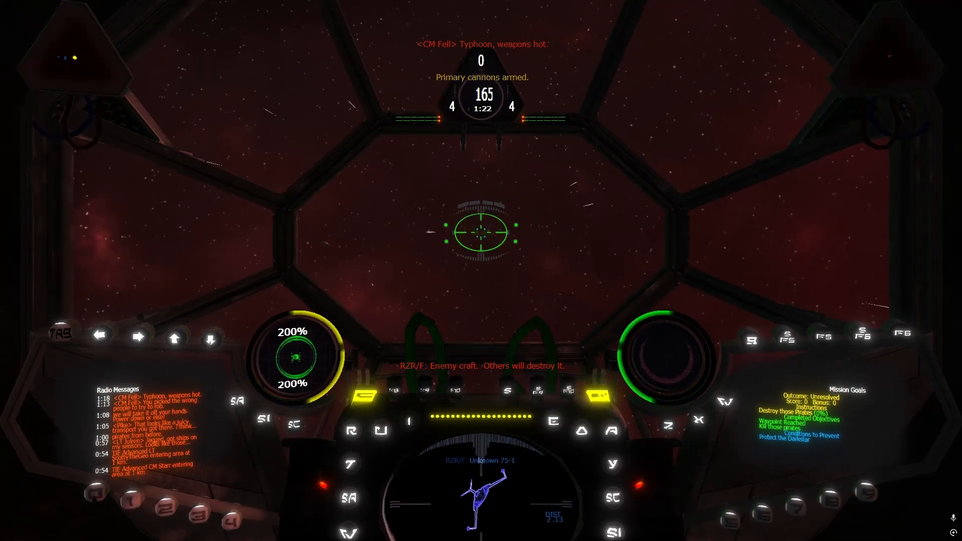
pyautogui.press('F9')
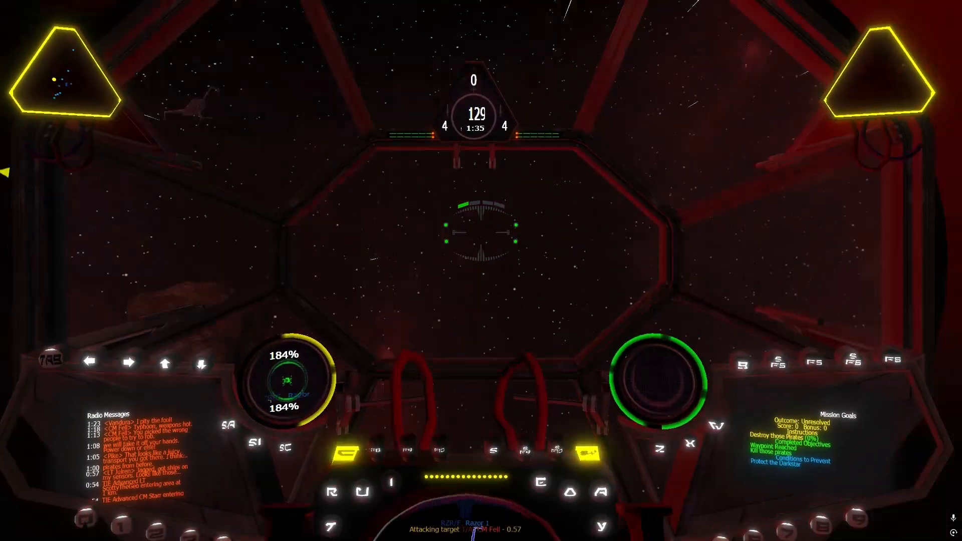
pyautogui.press('BackSpace')
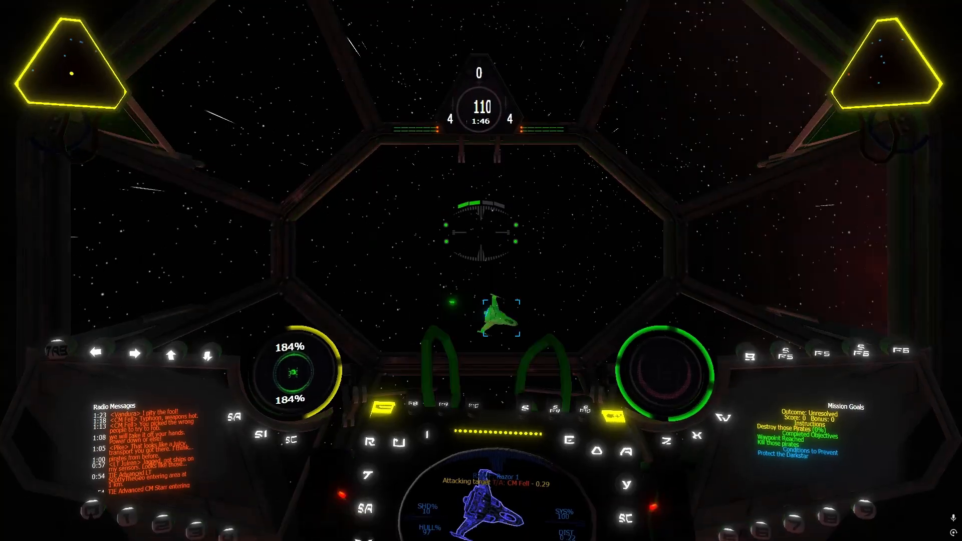
pyautogui.press('BackSpace')
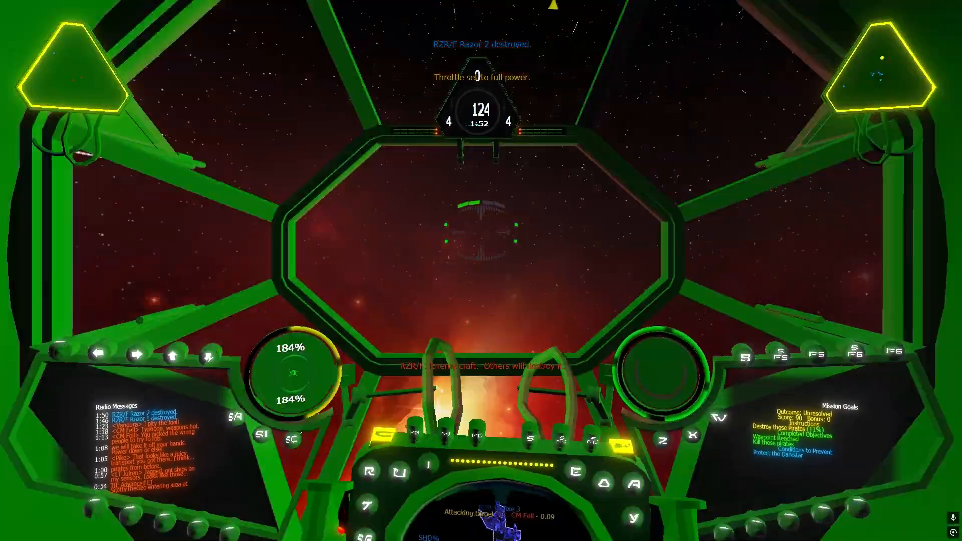
# Chase the pirate fighter Axe 3, balancing throttle and shield energy, and destroy it at 2/3 power
pyautogui.press(']')
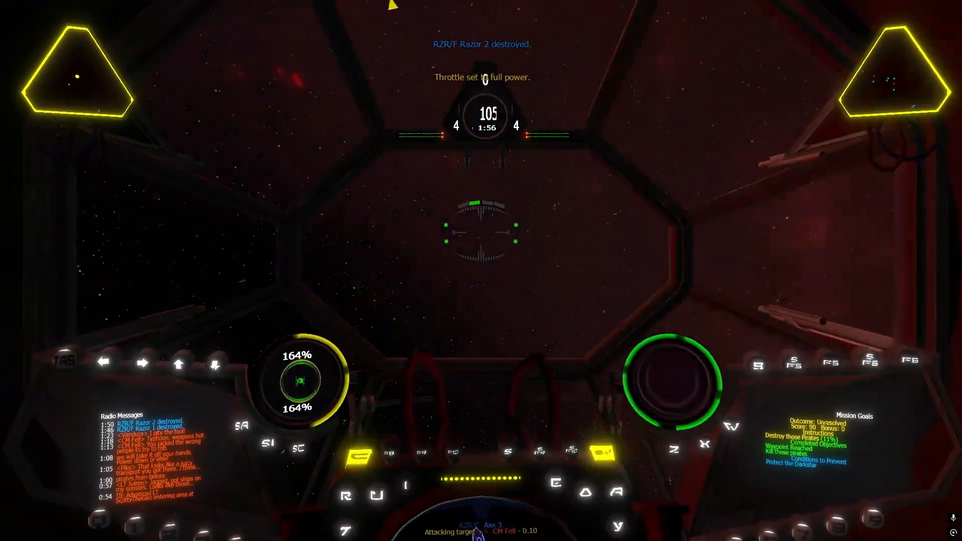
pyautogui.press('BackSpace')
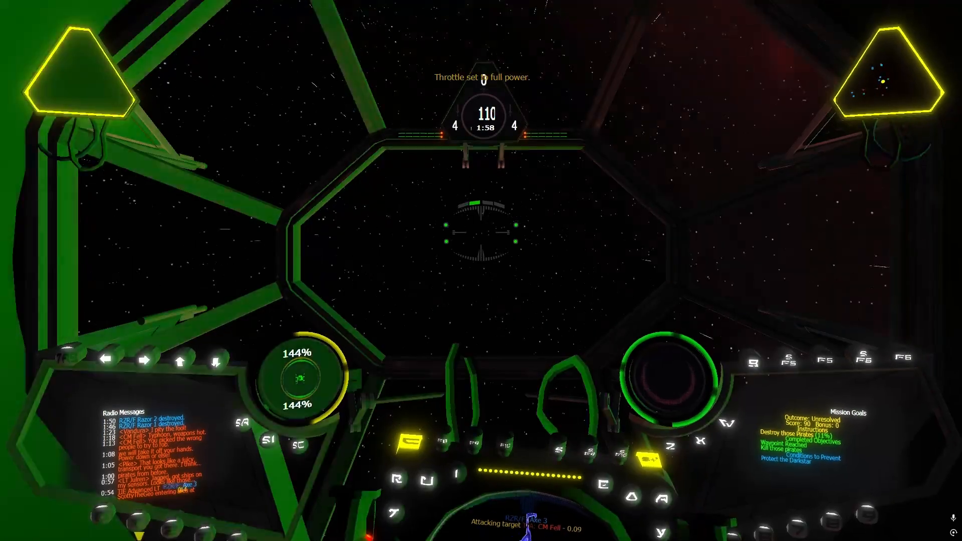
pyautogui.press("'")
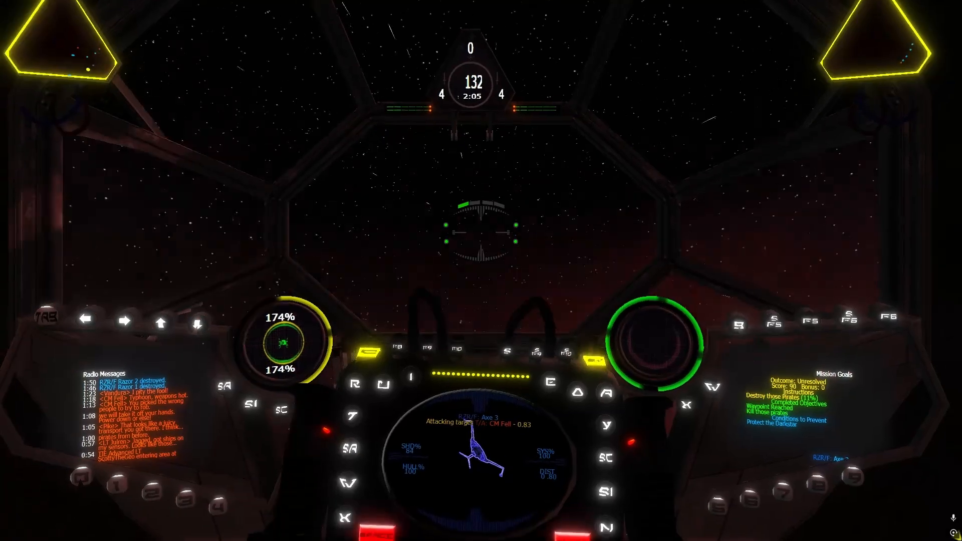
pyautogui.press("'")
pyautogui.press("'")
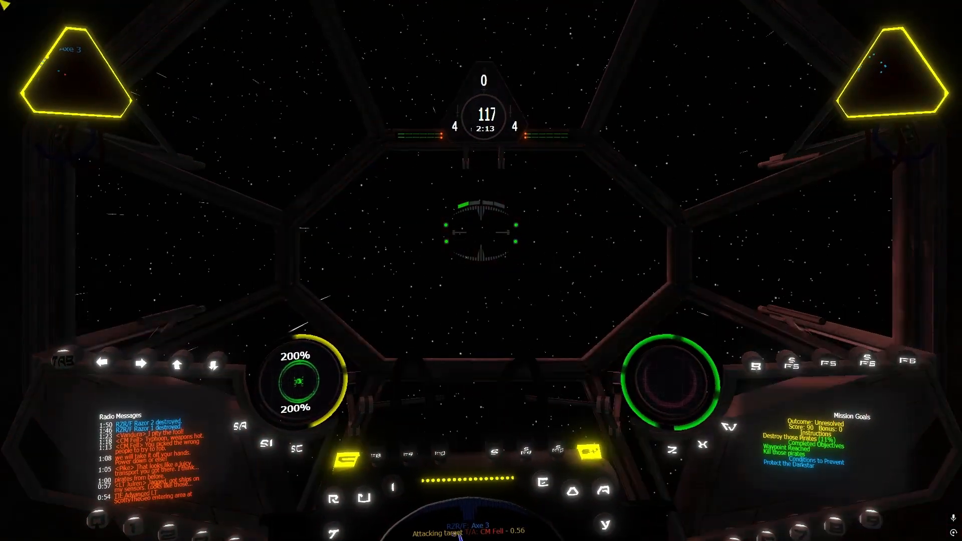
pyautogui.press('\\')
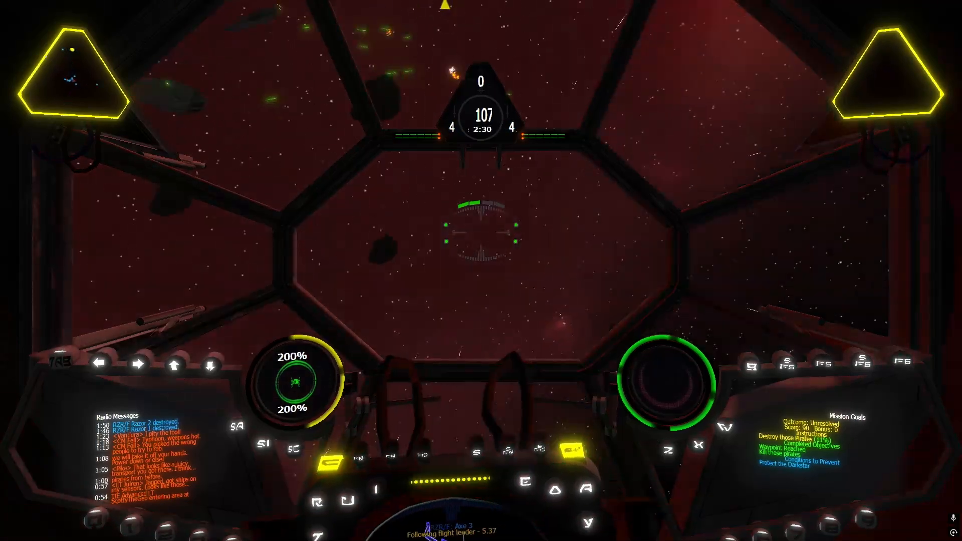
pyautogui.press(']')
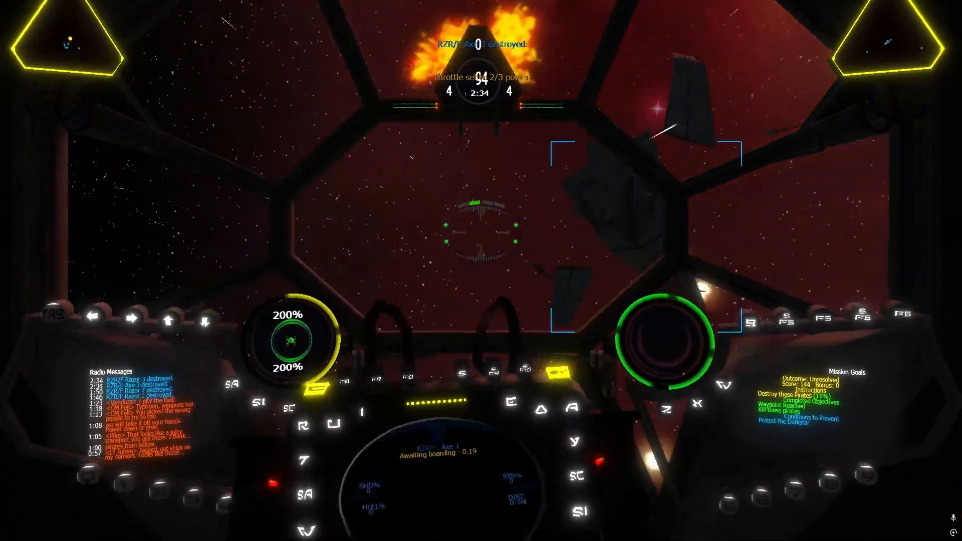
# Target the pirate fighters Spear 3 and Spear 1, then pursue Spear 1 while varying the throttle and transferring cannon energy to the shields
pyautogui.press('BackSpace')
pyautogui.press('r')
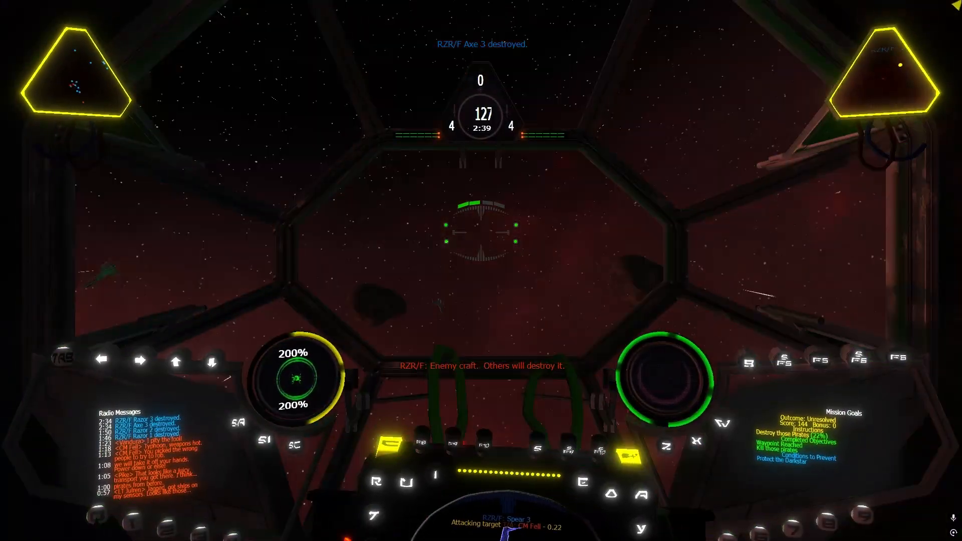
pyautogui.press('r')
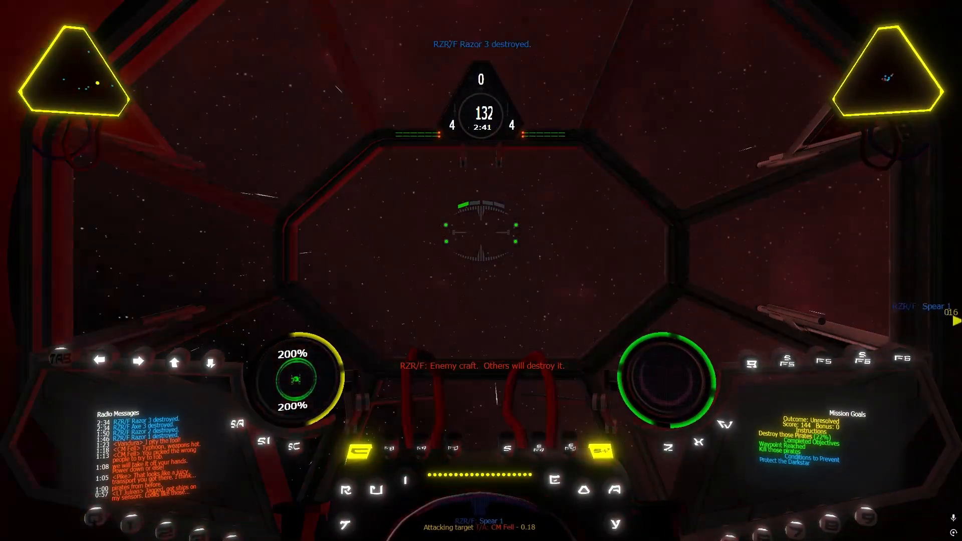
pyautogui.press('r')
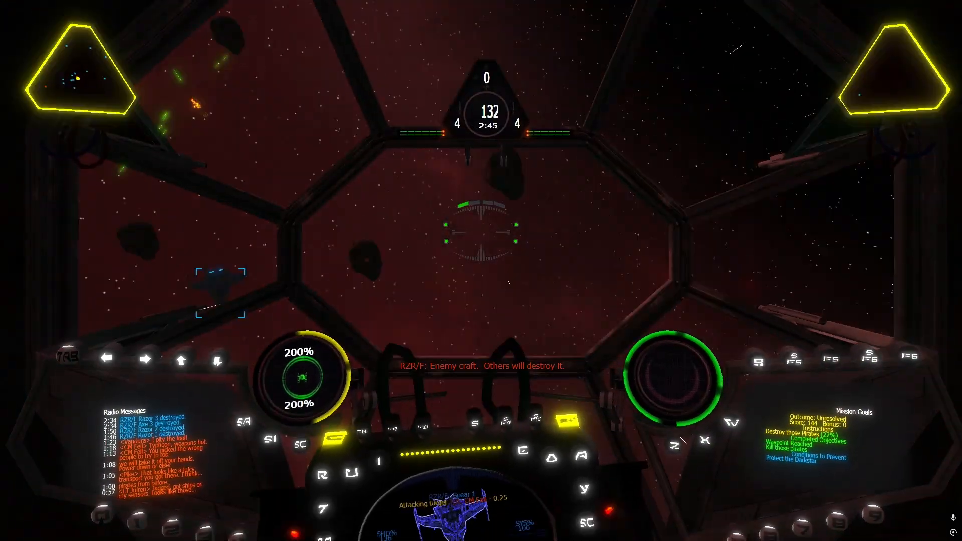
pyautogui.press(']')
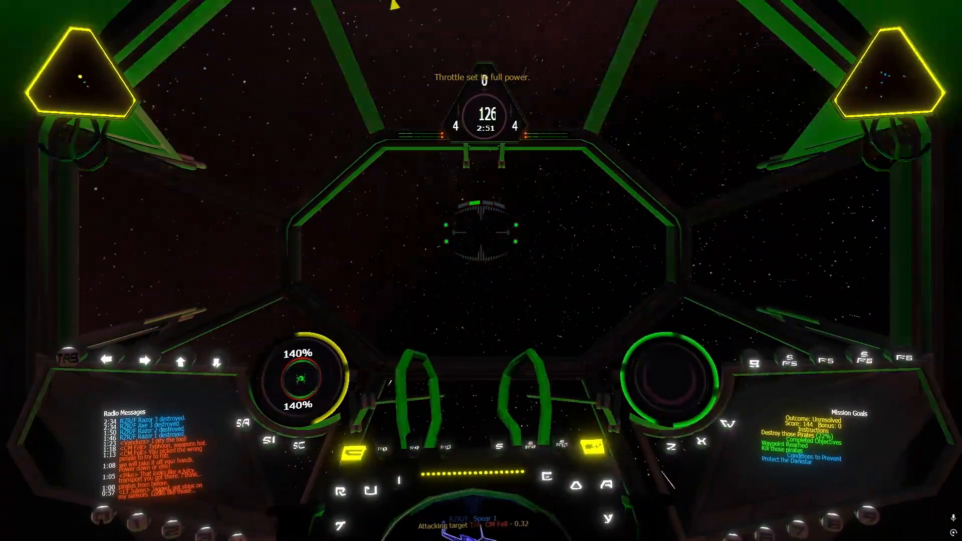
pyautogui.press("'")
pyautogui.press(']')
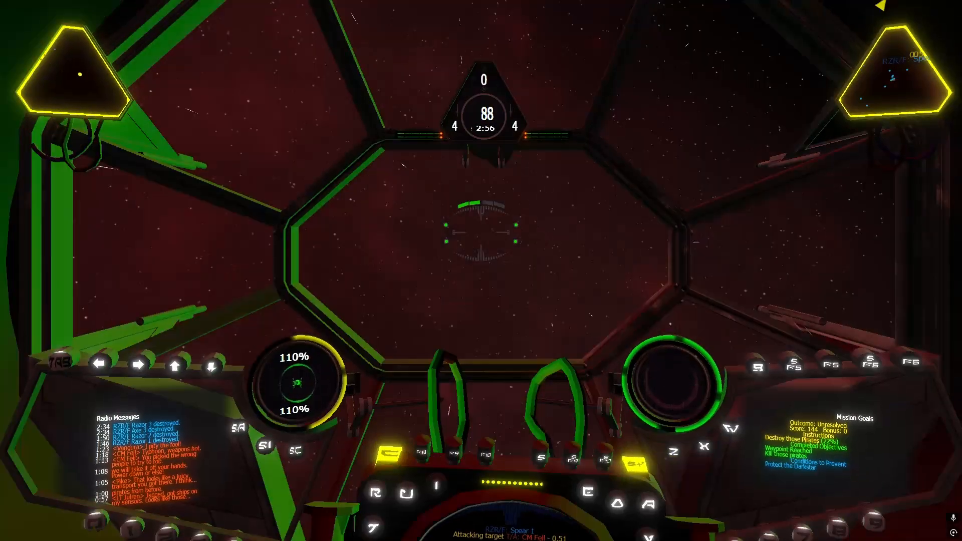
pyautogui.press("'")
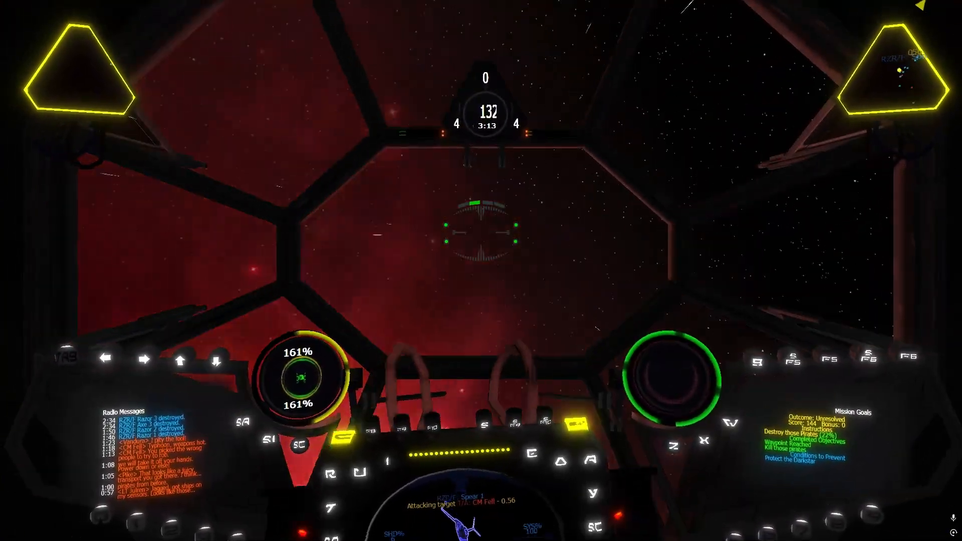
# Adjust the cannon recharge, transfer partial cannon power to the shields and attack the pirate fighter Axe 4 at 2/3 power
pyautogui.press('F9')
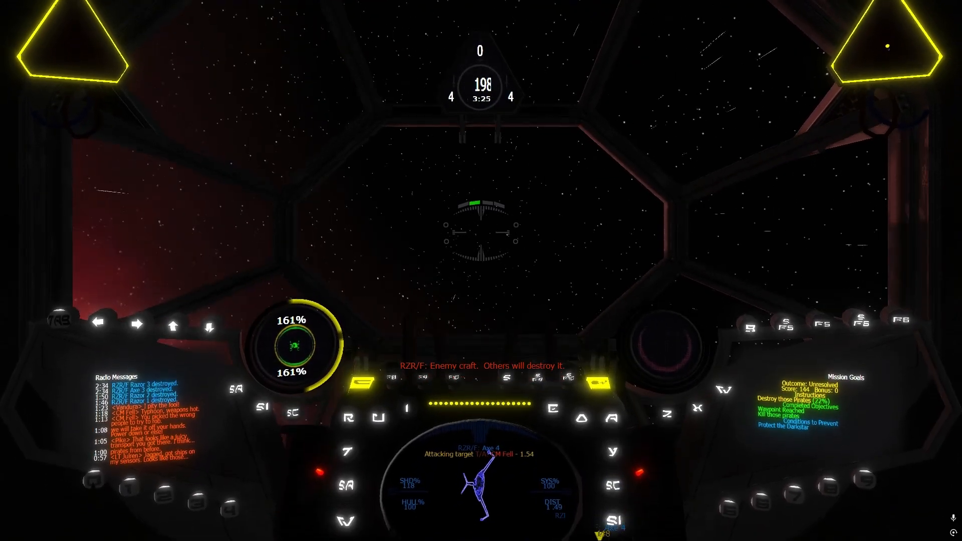
pyautogui.press('F9')
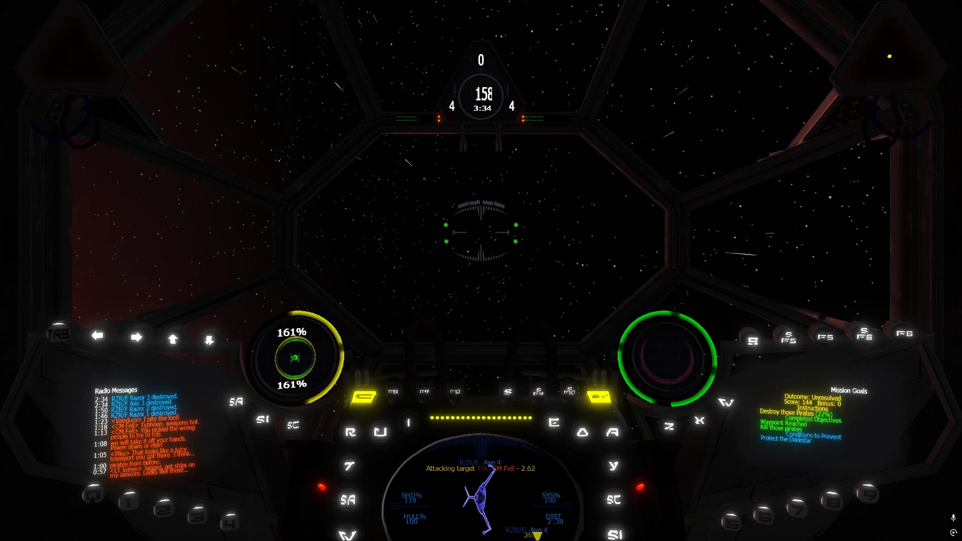
pyautogui.press(';')
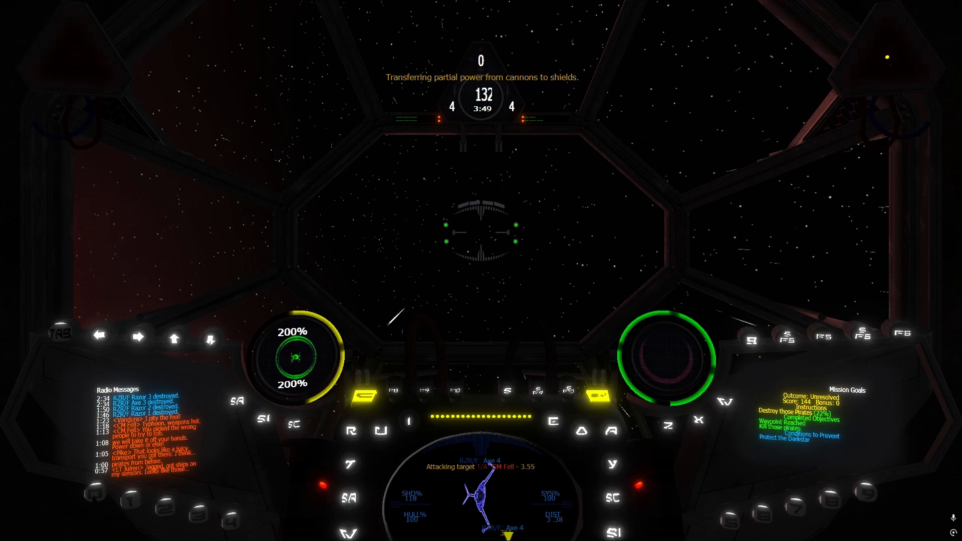
pyautogui.press(']')
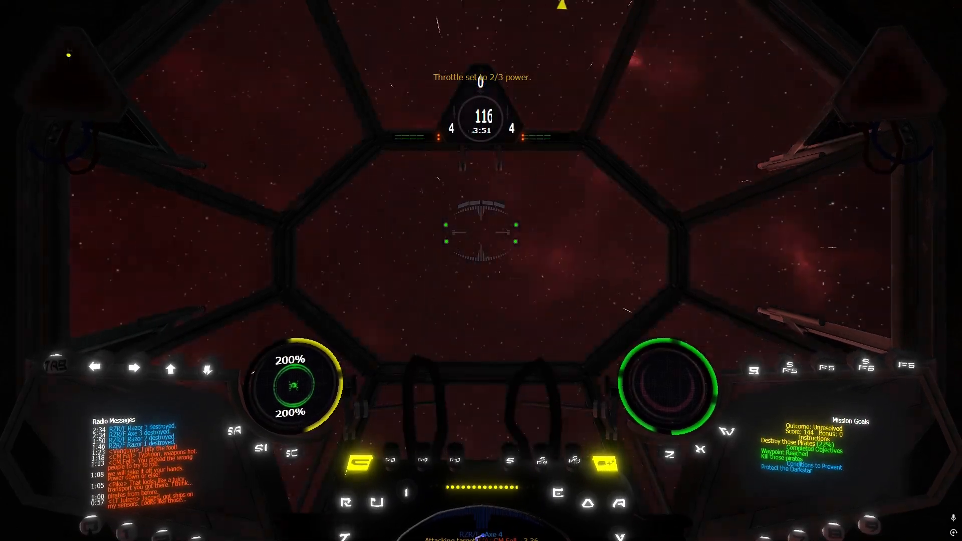
pyautogui.press('\\')
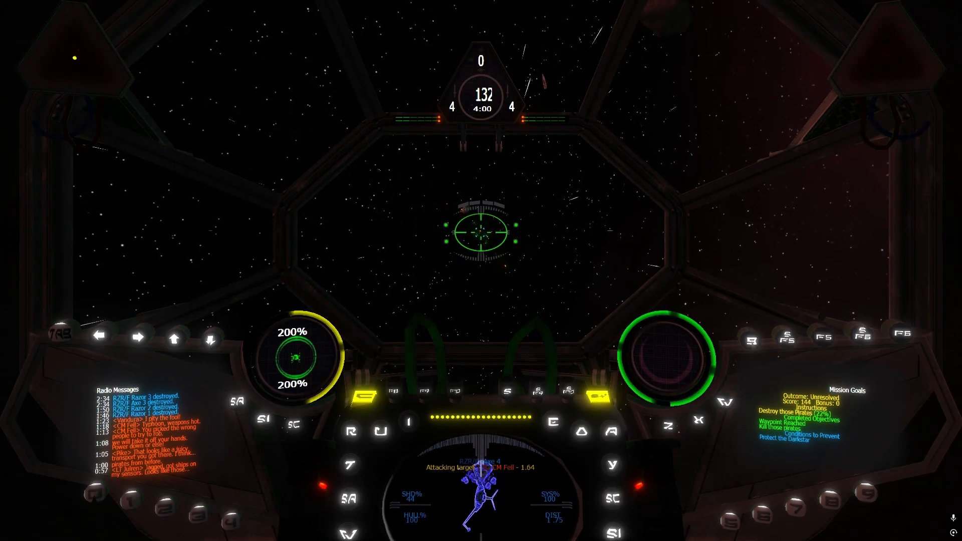
# Target the pirate fighter Axe 1 and shoot it down, adjusting the throttle during the chase
pyautogui.press('r')
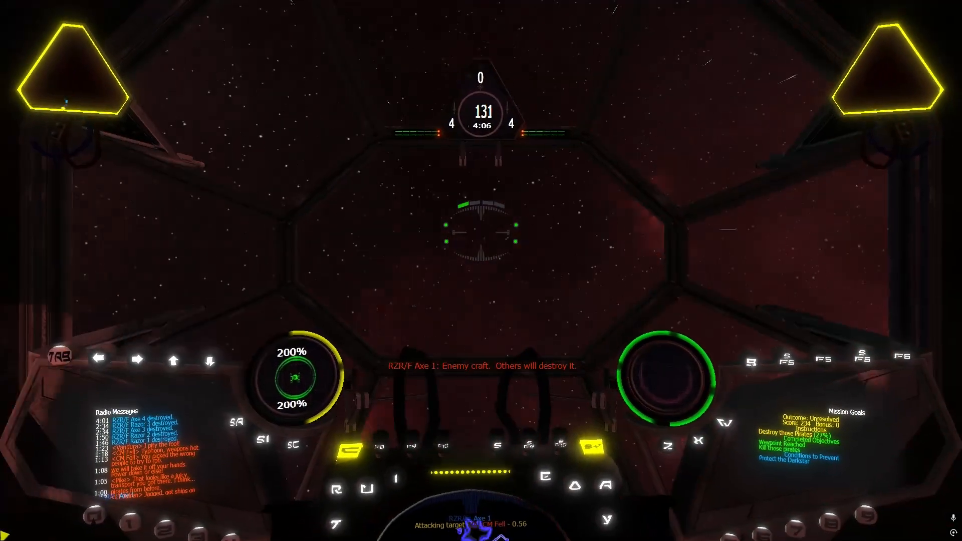
pyautogui.press(']')
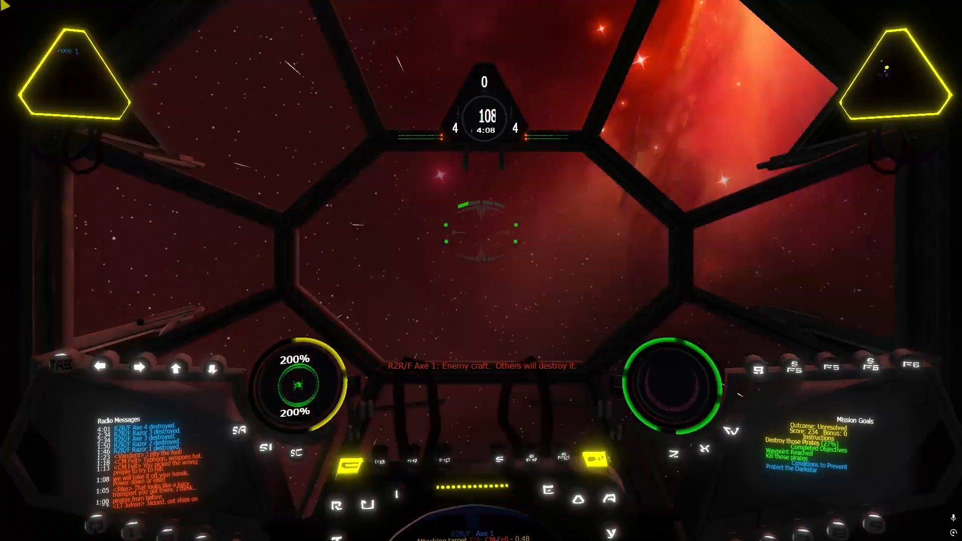
pyautogui.press('BackSpace')
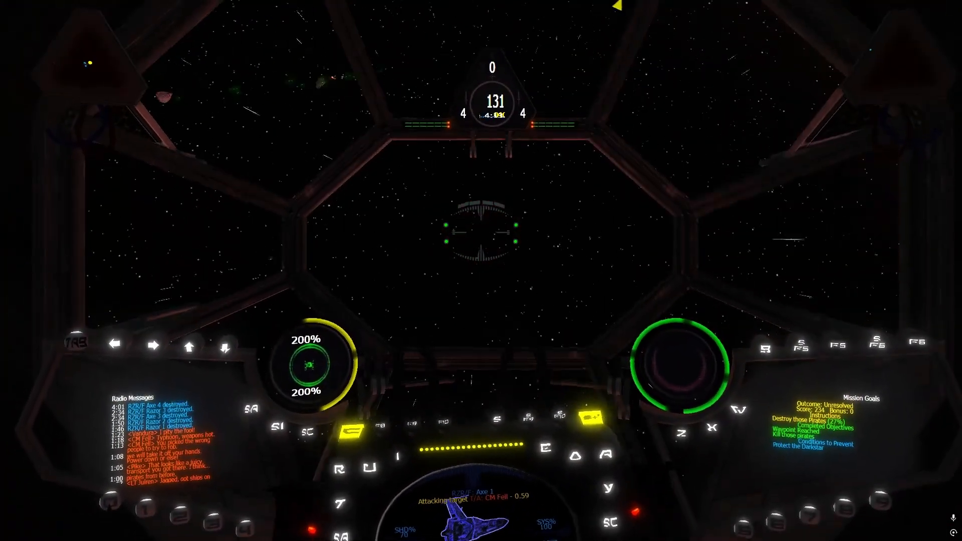
pyautogui.press('[')
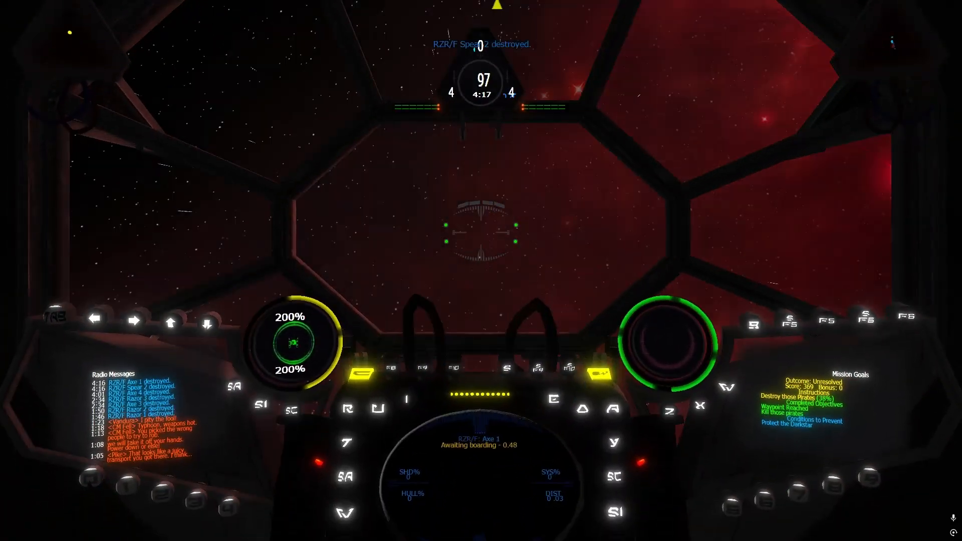
# Chase and destroy the pirate fighters Axe 2 and Spear 4, alternating between full throttle and 2/3 power
pyautogui.press('BackSpace')
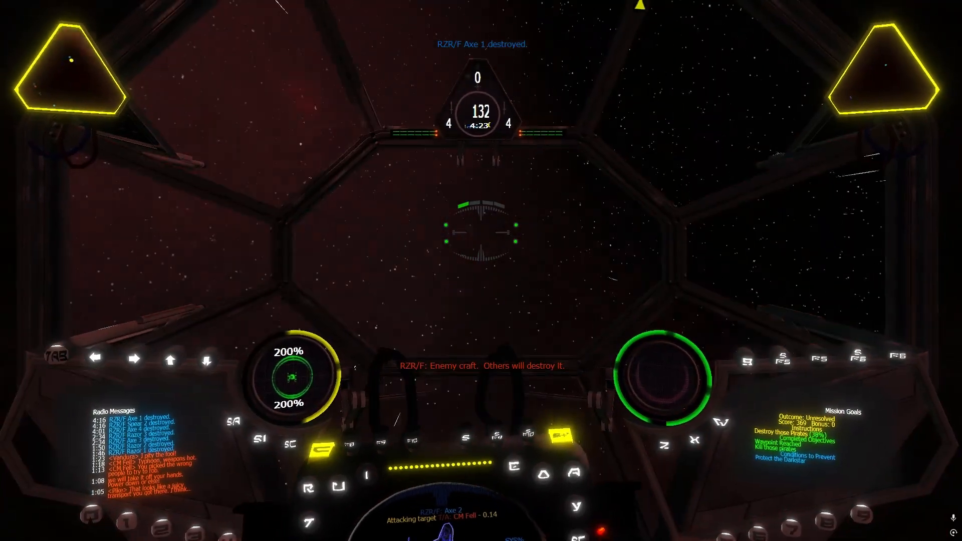
pyautogui.press(']')
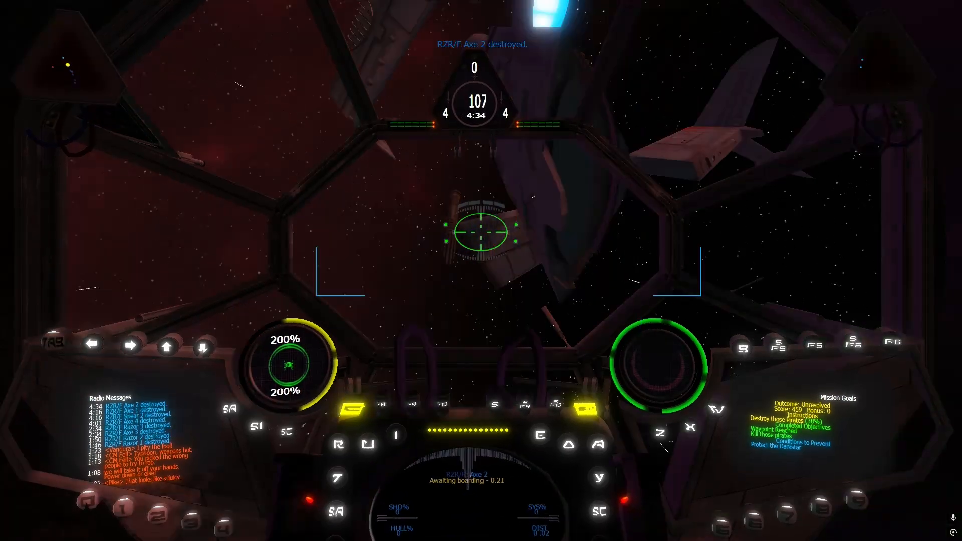
pyautogui.press('BackSpace')
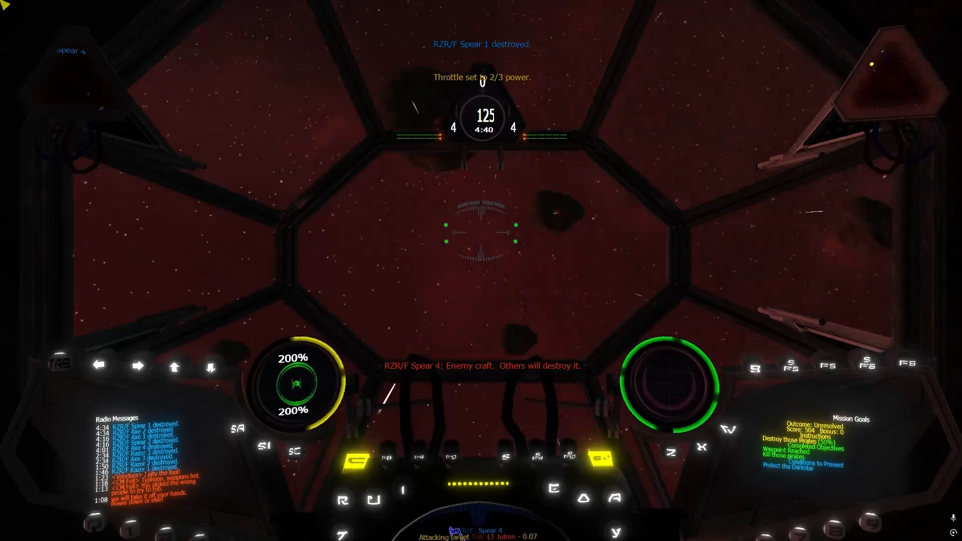
pyautogui.press('BackSpace')
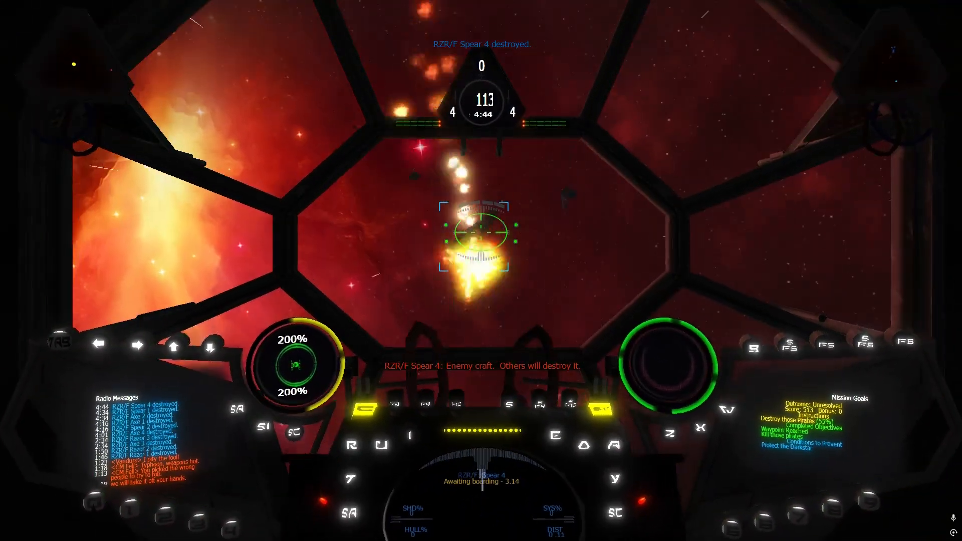
# Target the pirate fighters Spear 3 and Sword 1 and shoot them down, closing in at full throttle and slowing to fire
pyautogui.press('r')
pyautogui.press('BackSpace')
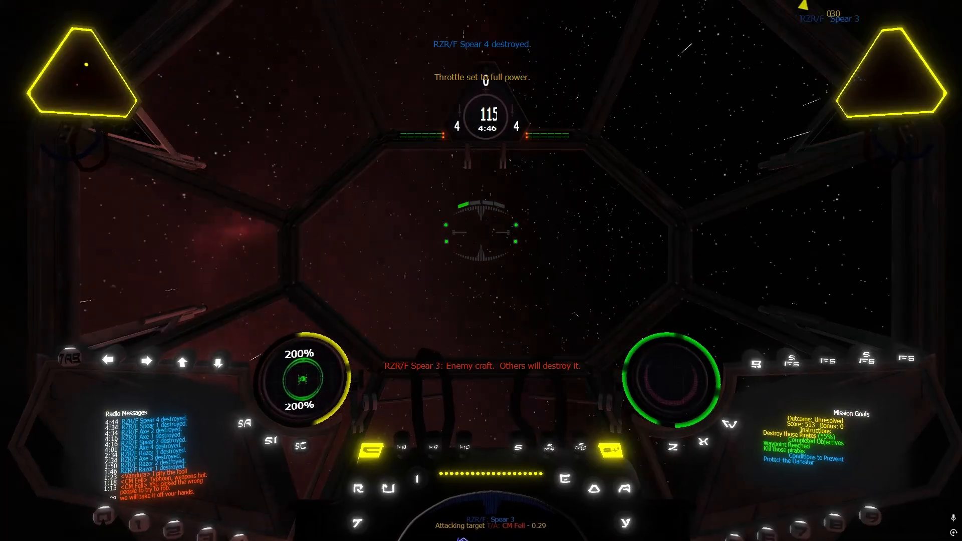
pyautogui.press(']')
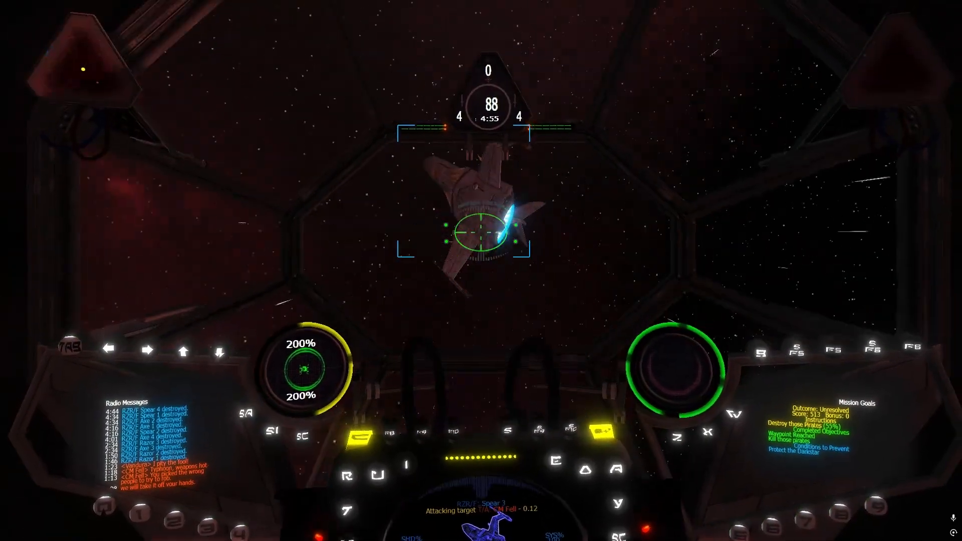
pyautogui.press('r')
pyautogui.press(']')
pyautogui.press('BackSpace')
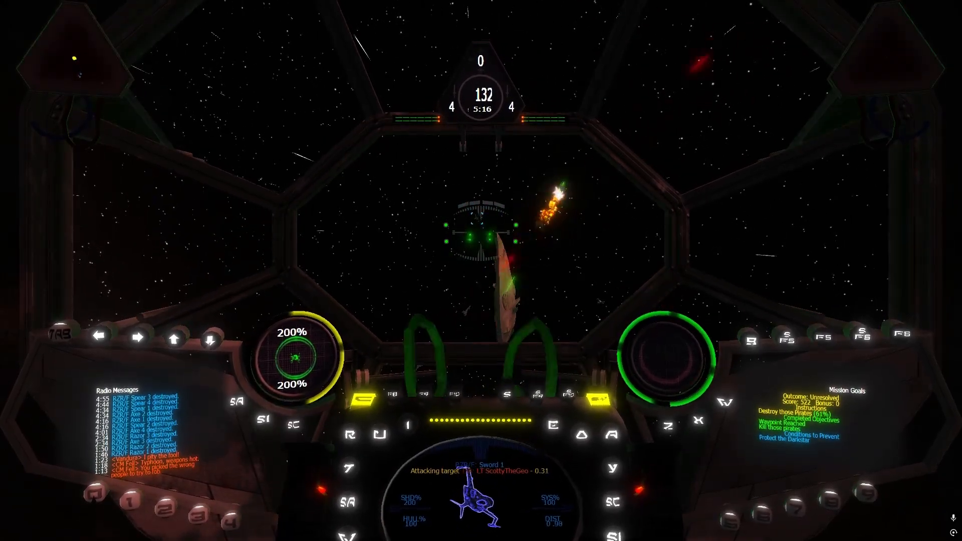
pyautogui.press(']')
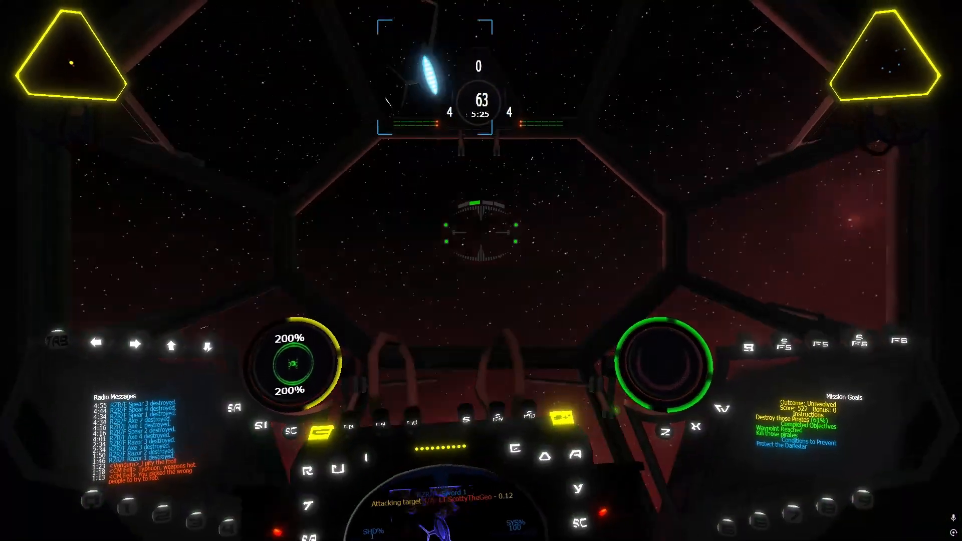
# Pursue the pirate fighters Sword 2 and Sword 3 at full throttle and fire on them, slowing to stay on target
pyautogui.press('BackSpace')
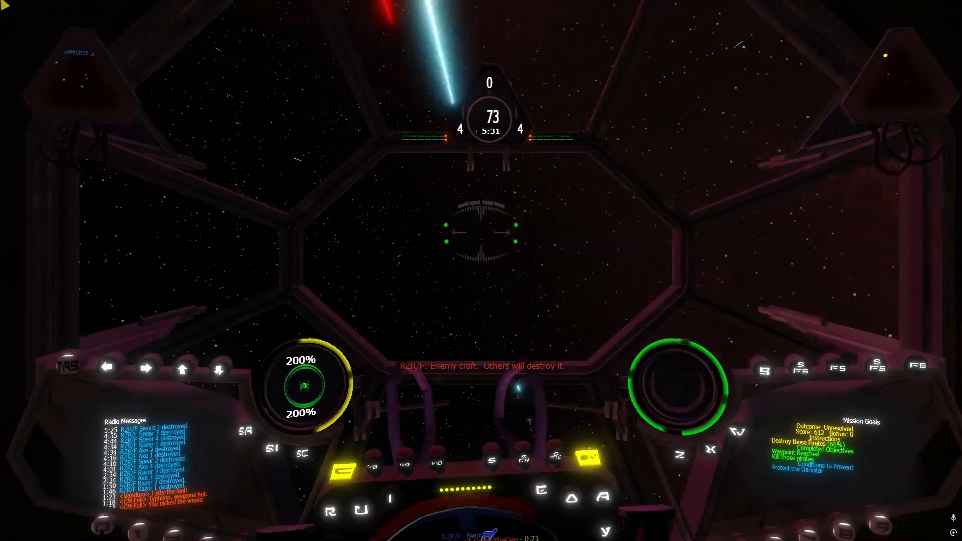
pyautogui.press('BackSpace')
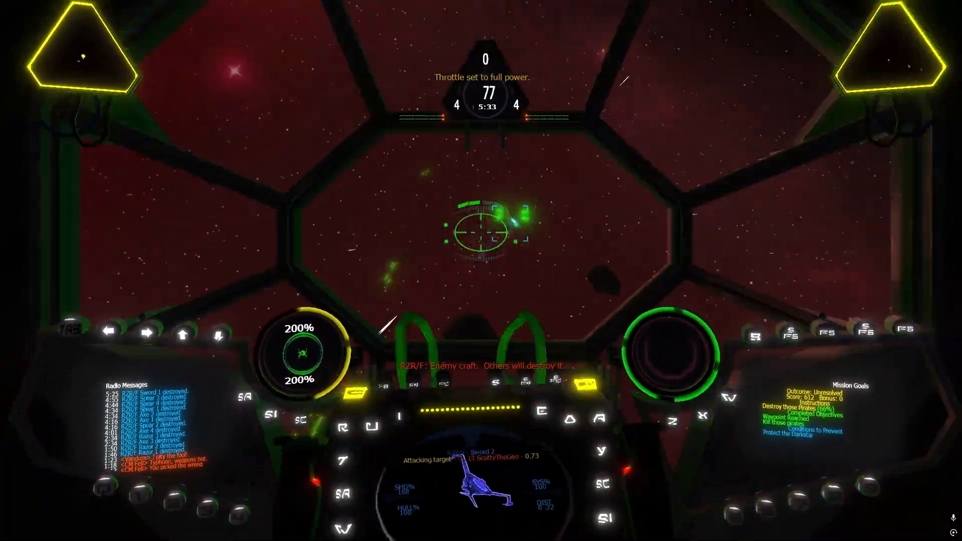
pyautogui.press(']')
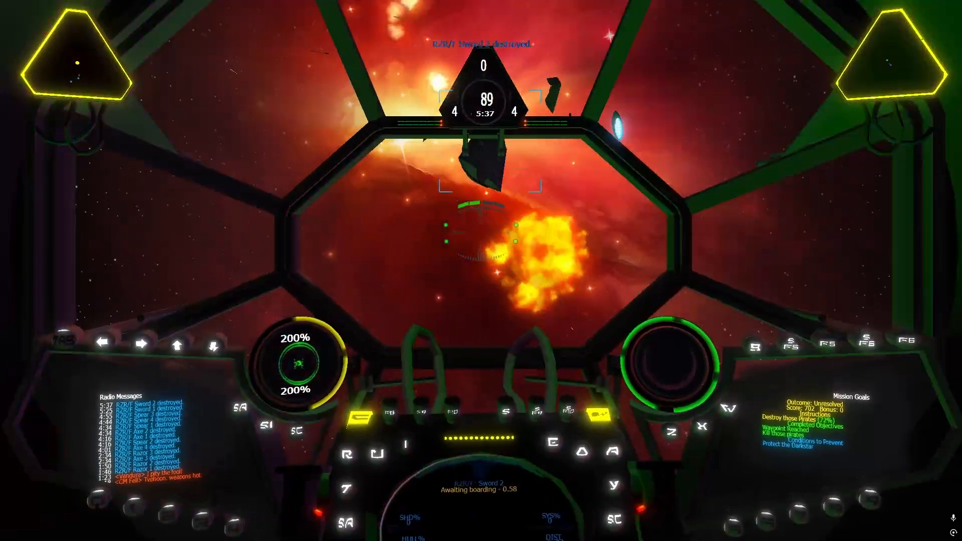
pyautogui.press(']')
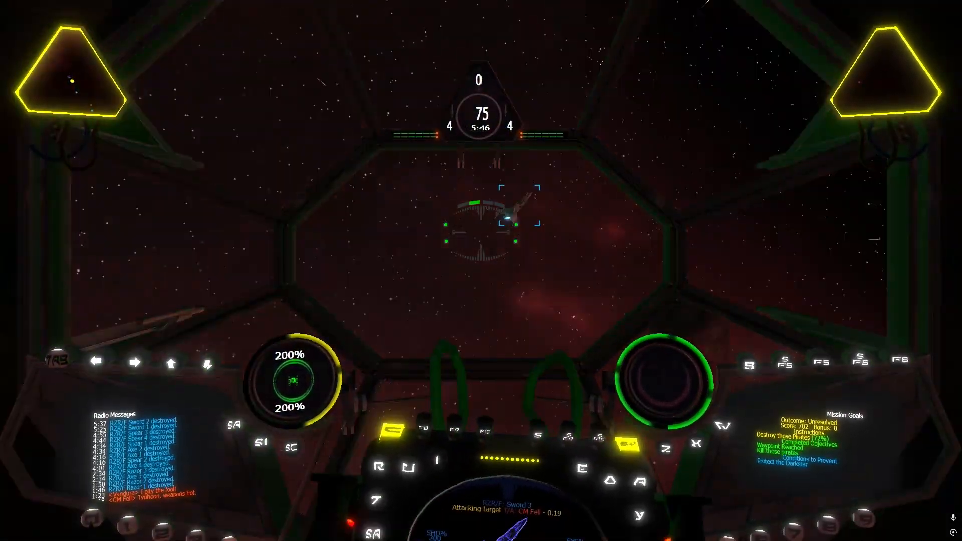
pyautogui.press('\\')
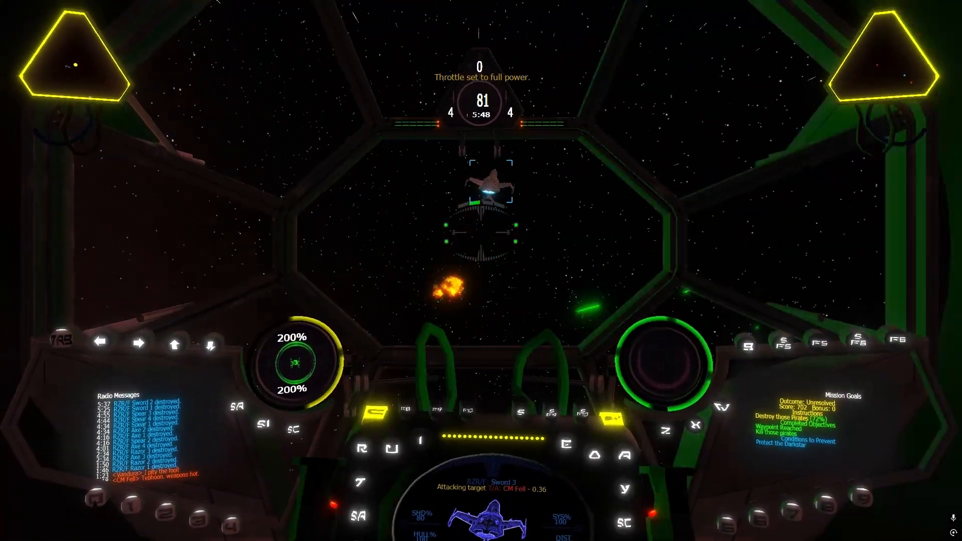
pyautogui.press(']')
pyautogui.press('BackSpace')
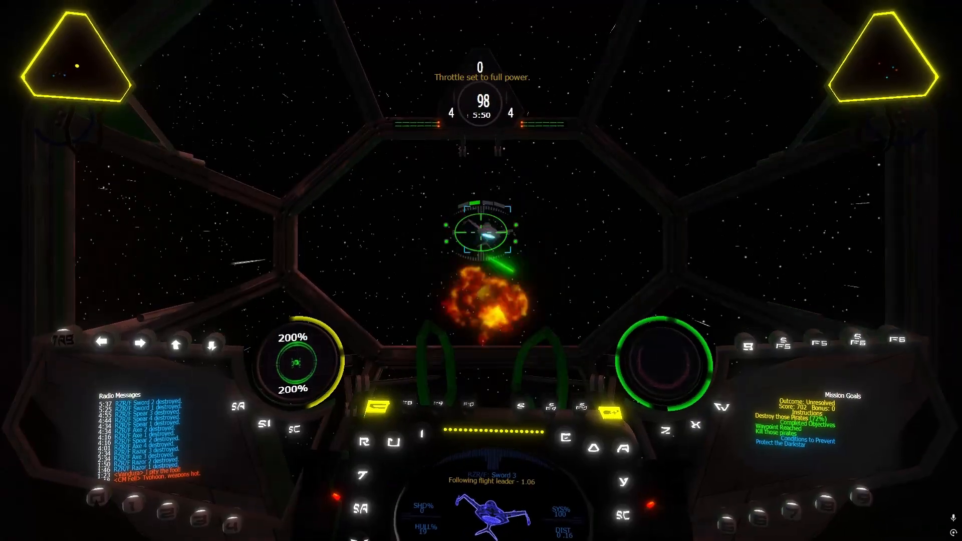
# Turn onto the pirate fighter Sword 4 at 2/3 power, close in at full throttle and destroy it
pyautogui.press(']')
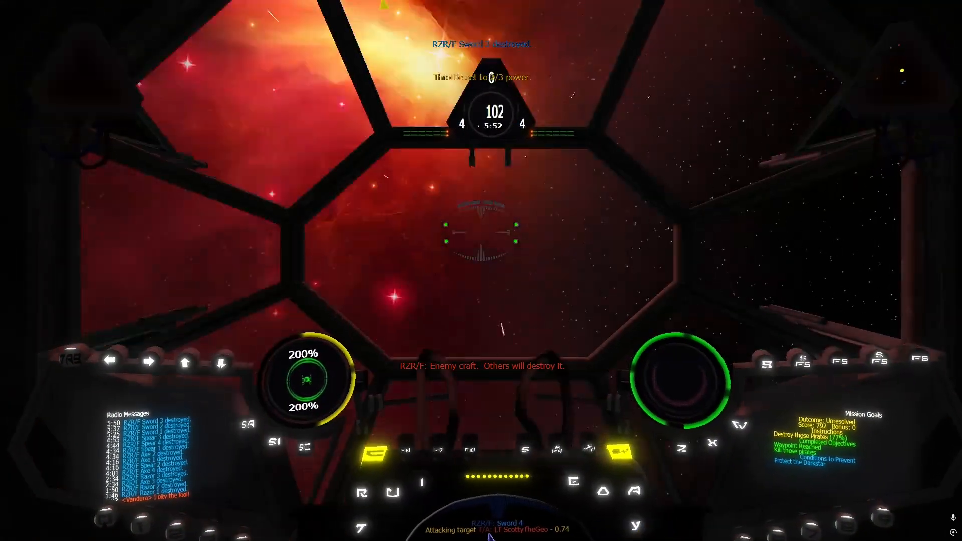
pyautogui.press('BackSpace')
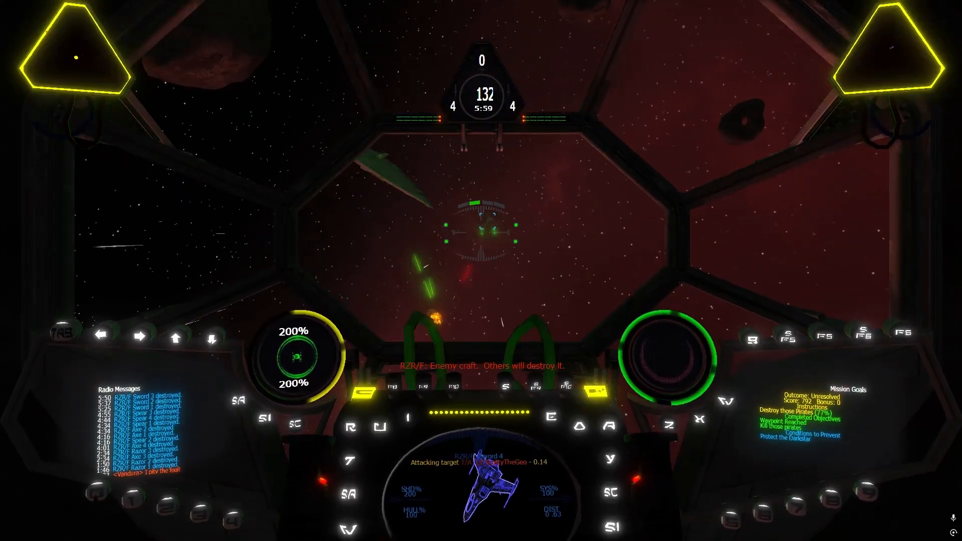
pyautogui.press('BackSpace')
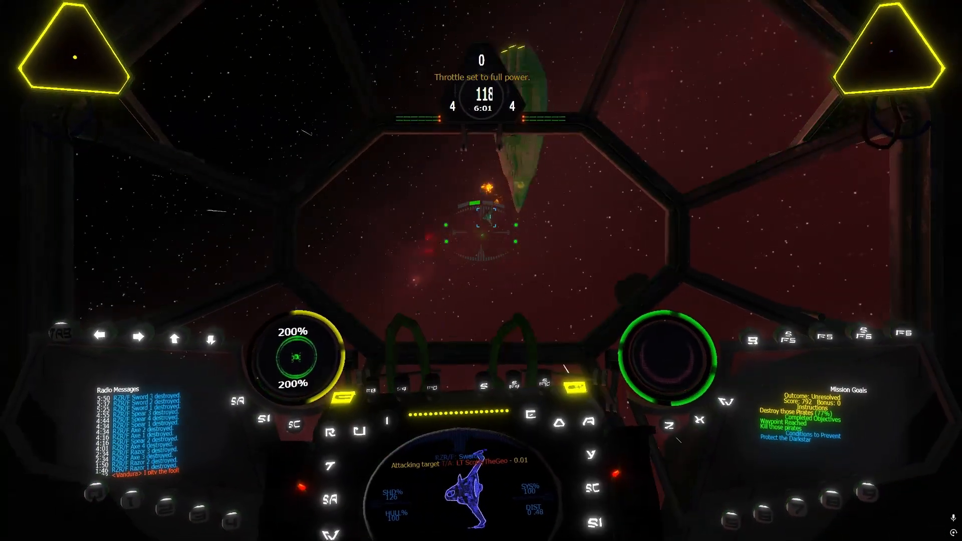
pyautogui.press(']')
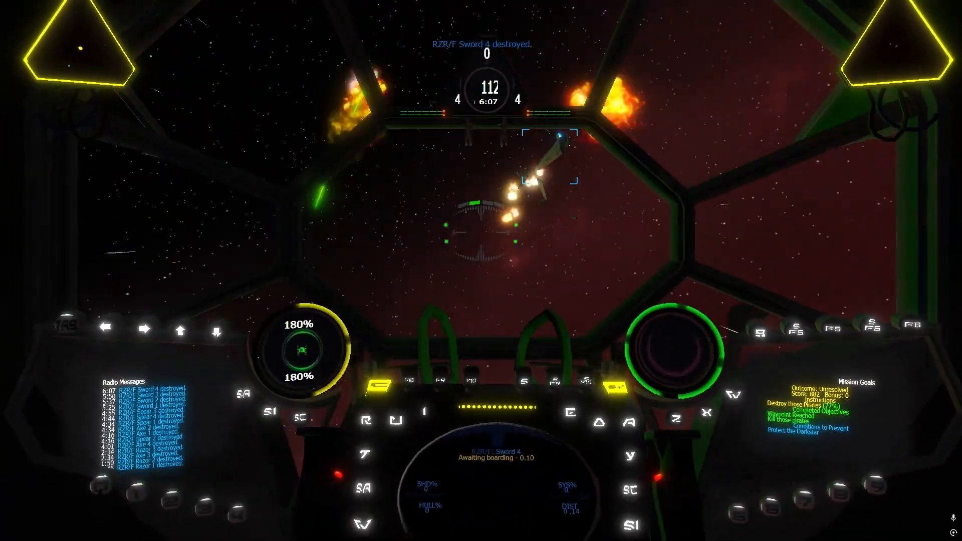
# Target the pirate leader craft SPC Pike, recharge the shields from the cannons and switch the target to the fighter Razor 4
pyautogui.press('r')
pyautogui.press('BackSpace')
pyautogui.press("'")
pyautogui.press("'")
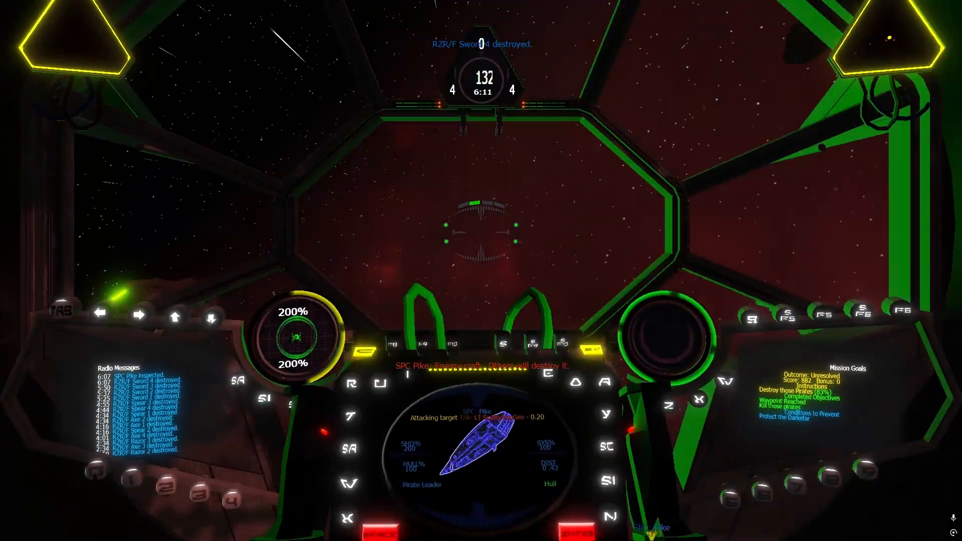
pyautogui.press('r')
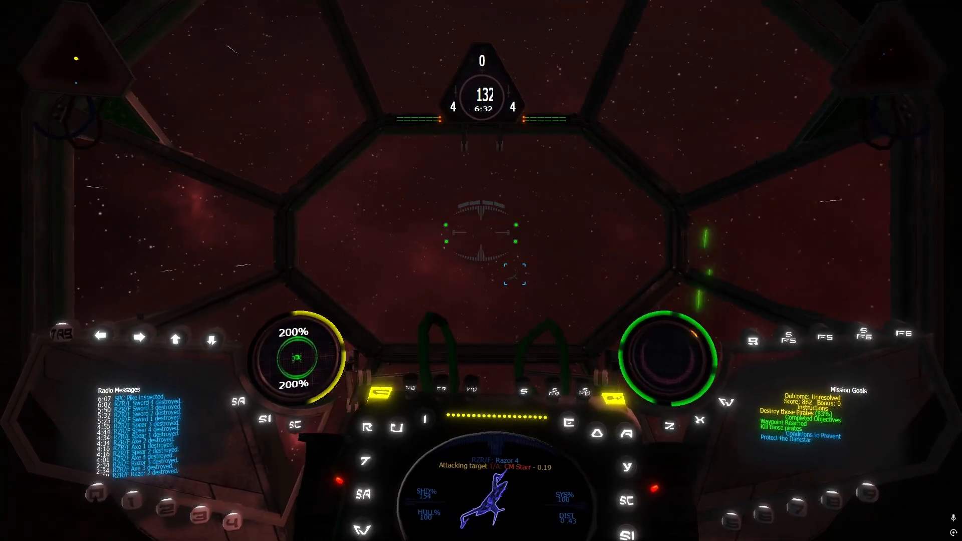
# Shoot down the pirate fighter Razor 4 at 2/3 power, return to full throttle and arm the advanced concussion missile launcher
pyautogui.press(']')
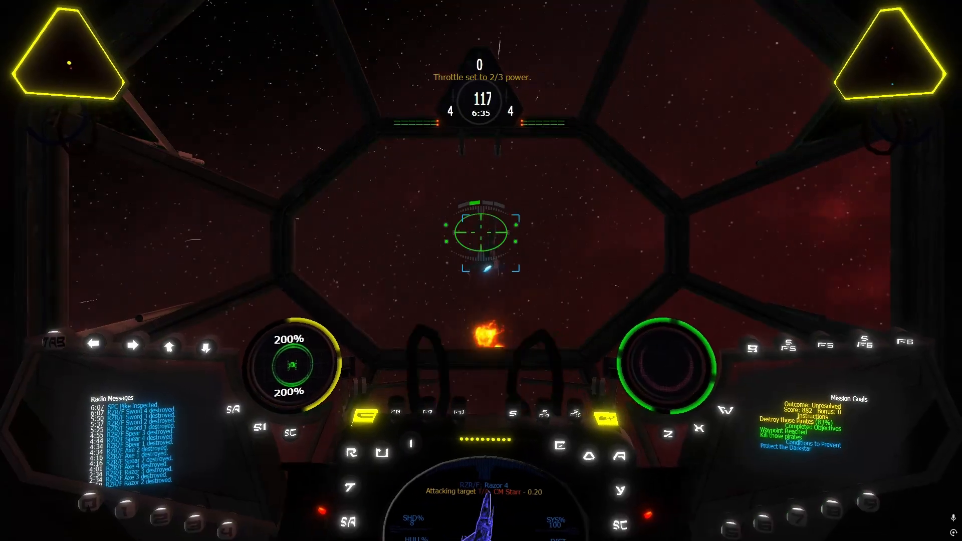
pyautogui.press('BackSpace')
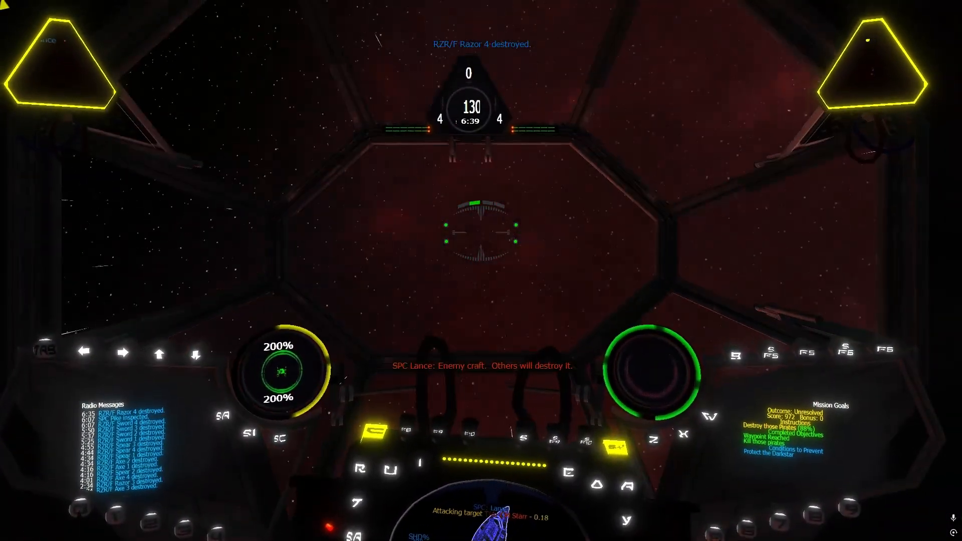
pyautogui.press('w')
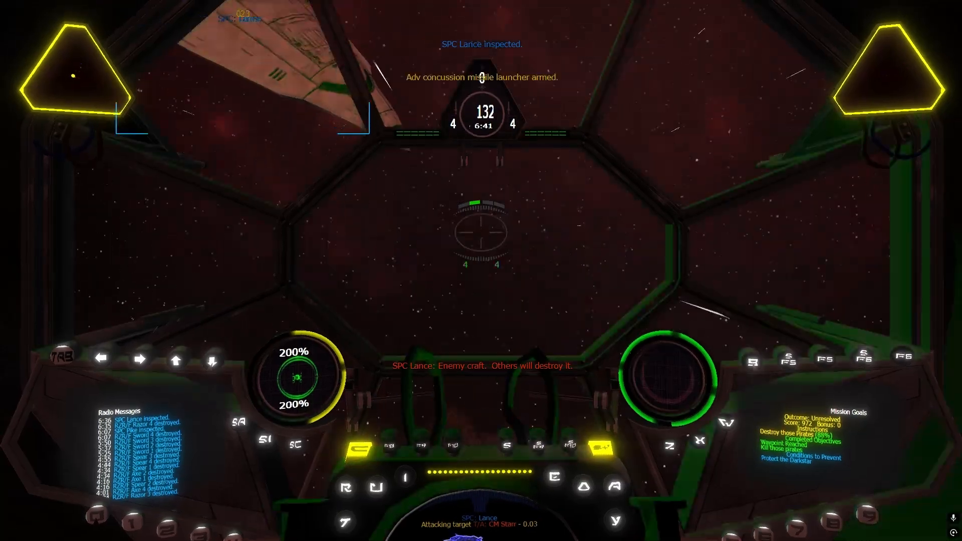
# Pass the pirate craft SPC Lance at 2/3 power, return to full throttle and transfer cannon power to the shields
pyautogui.press(']')
pyautogui.press('BackSpace')
pyautogui.press("'")
pyautogui.press("'")
pyautogui.press("'")
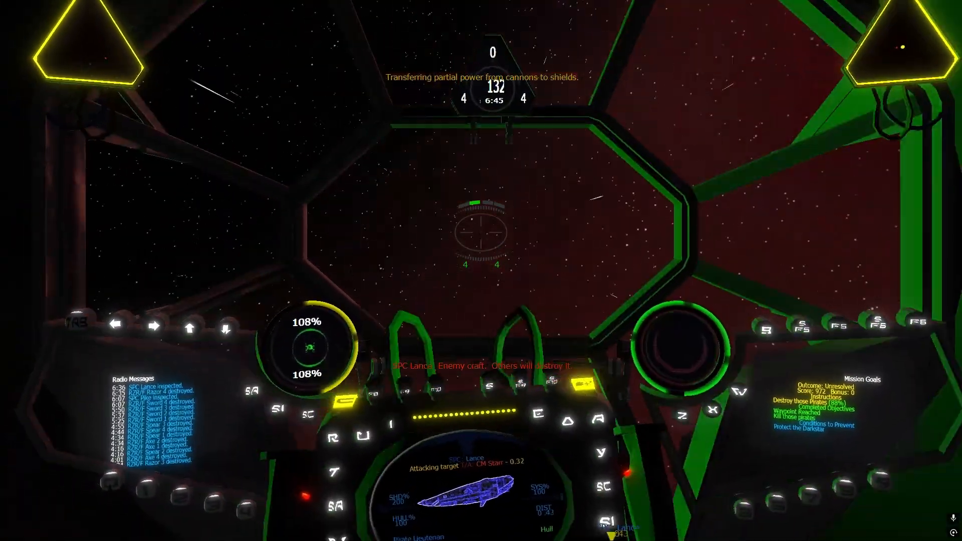
# Vary the cannon recharge rate while manoeuvring around the pirate craft SPC Lance and rebalance energy from the cannons into the shields
pyautogui.press('F9')
pyautogui.press('F9')
pyautogui.press('F9')
pyautogui.press('F9')
pyautogui.press('F9')
pyautogui.press('F9')
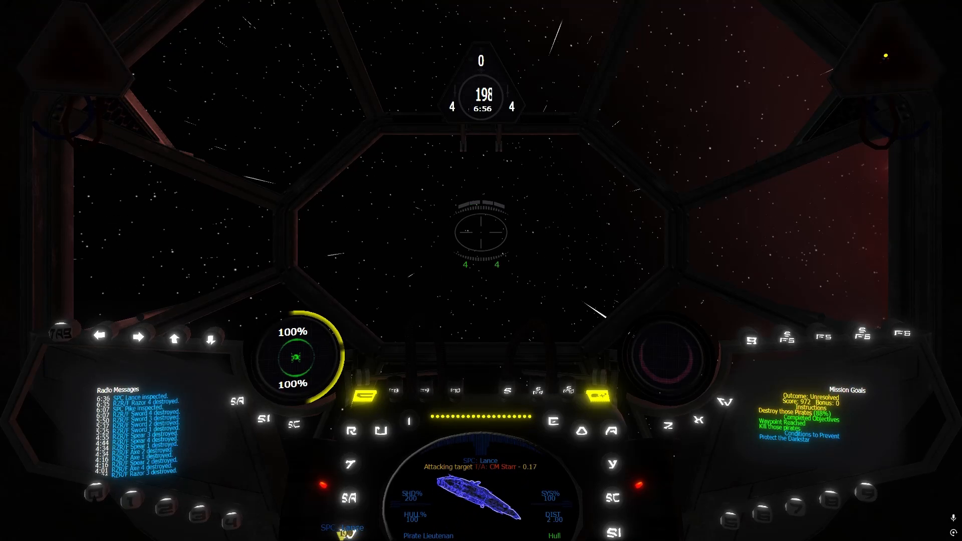
pyautogui.press('F9')
pyautogui.press('F9')
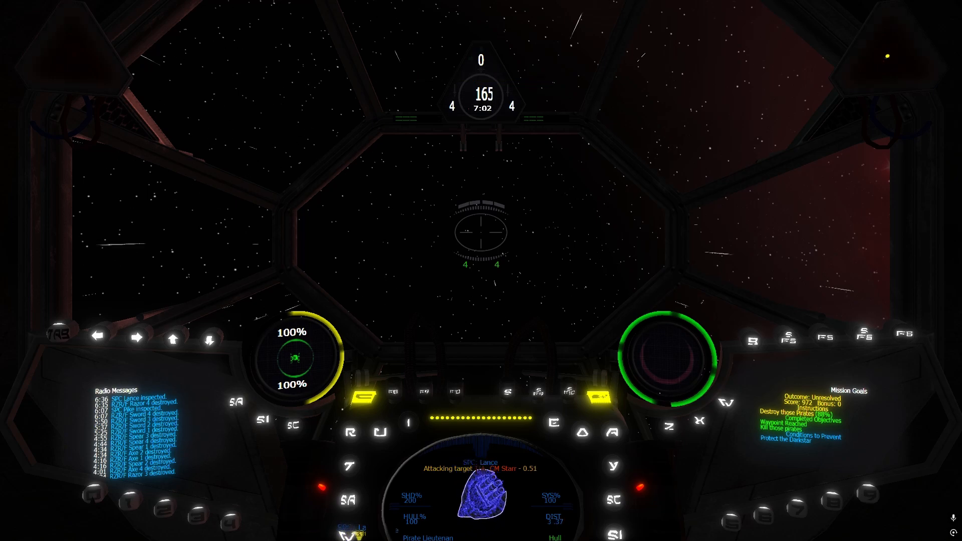
pyautogui.press(';')
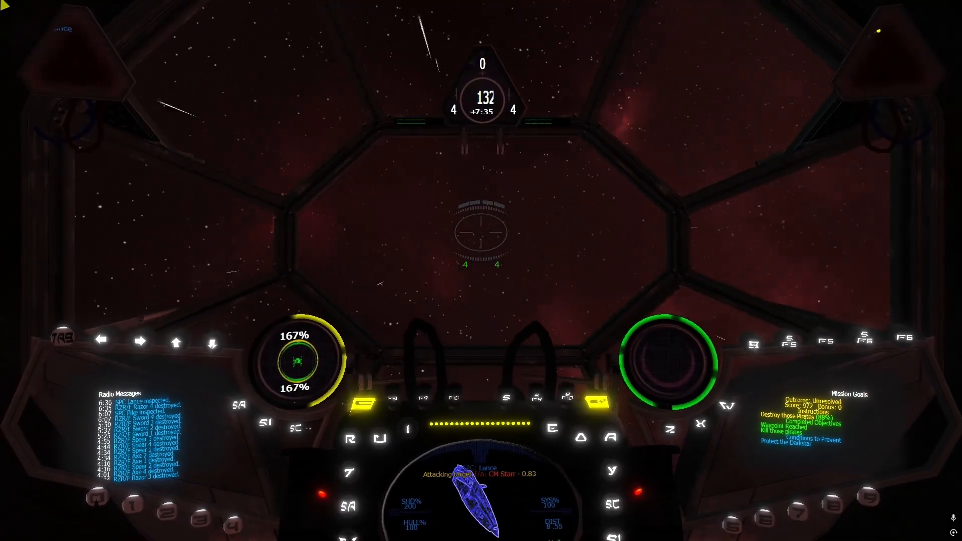
pyautogui.press("'")
pyautogui.press("'")
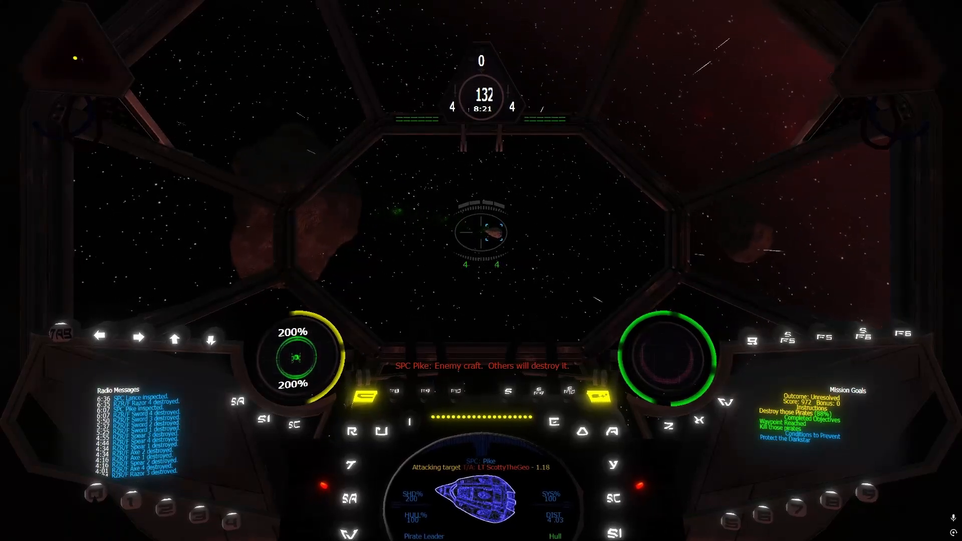
# Adjust the cannon recharge rate, fire advanced concussion missiles on the SPC Lance attack run and switch back to the primary cannons
pyautogui.press('F9')
pyautogui.press('F9')
pyautogui.press('F9')
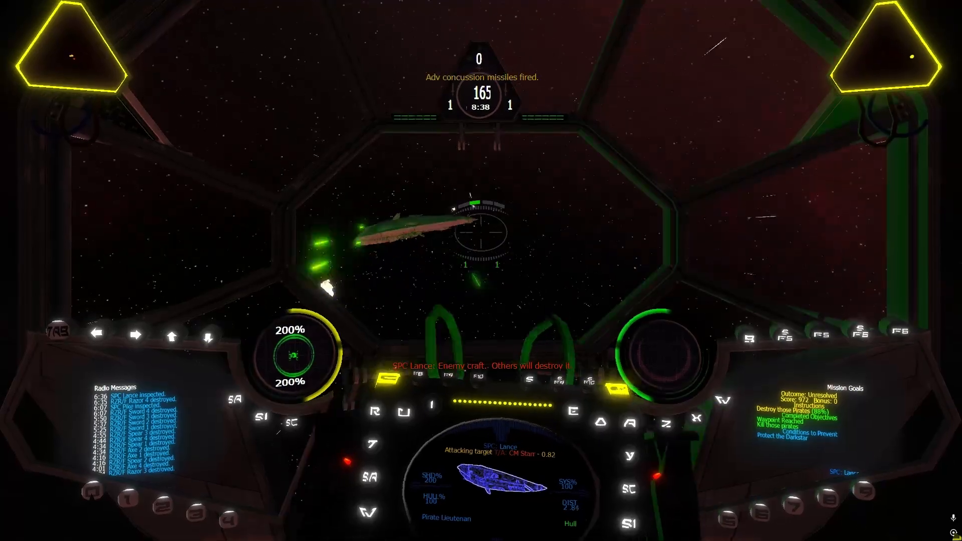
pyautogui.press('w')
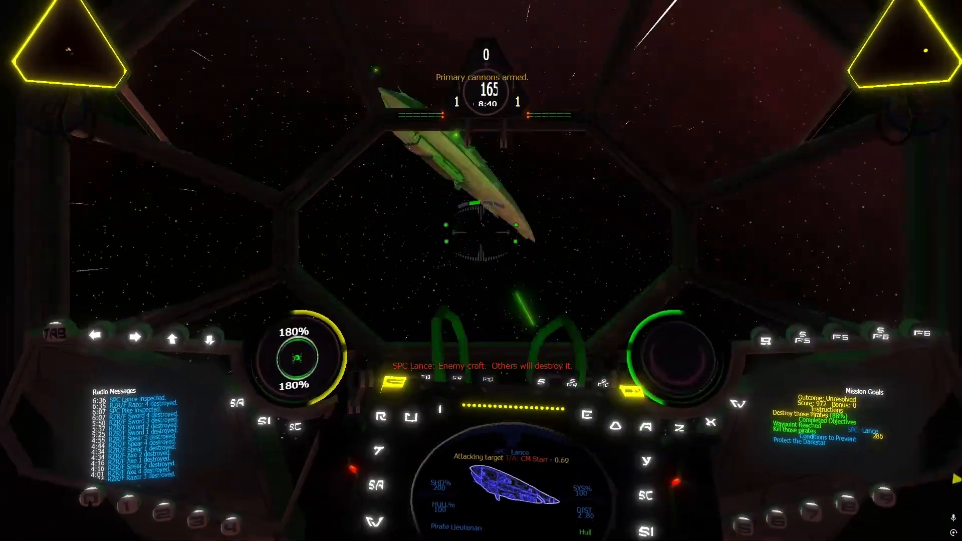
pyautogui.press('F9')
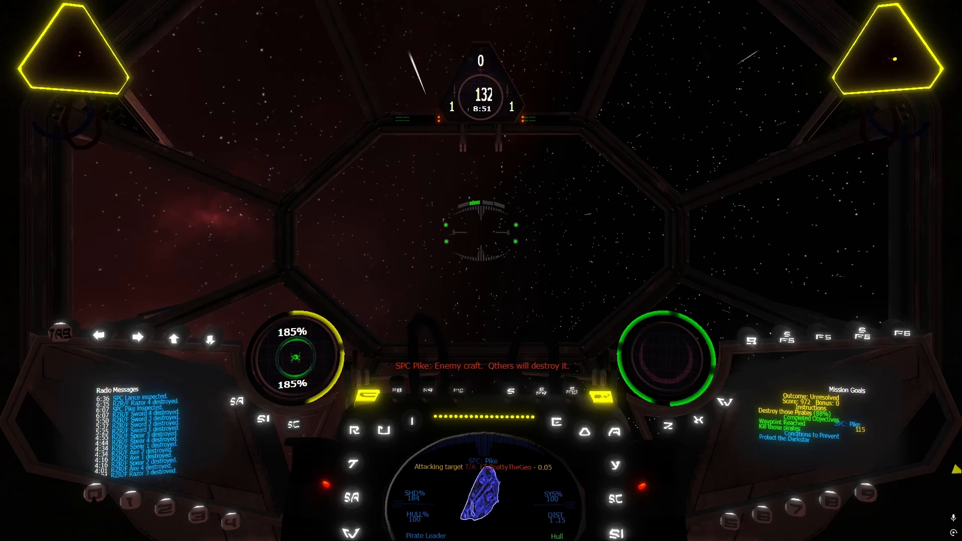
# Turn onto the pirate leader craft SPC Pike at 2/3 power, attack it with the cannons and return to full throttle
pyautogui.press(']')
pyautogui.press(']')
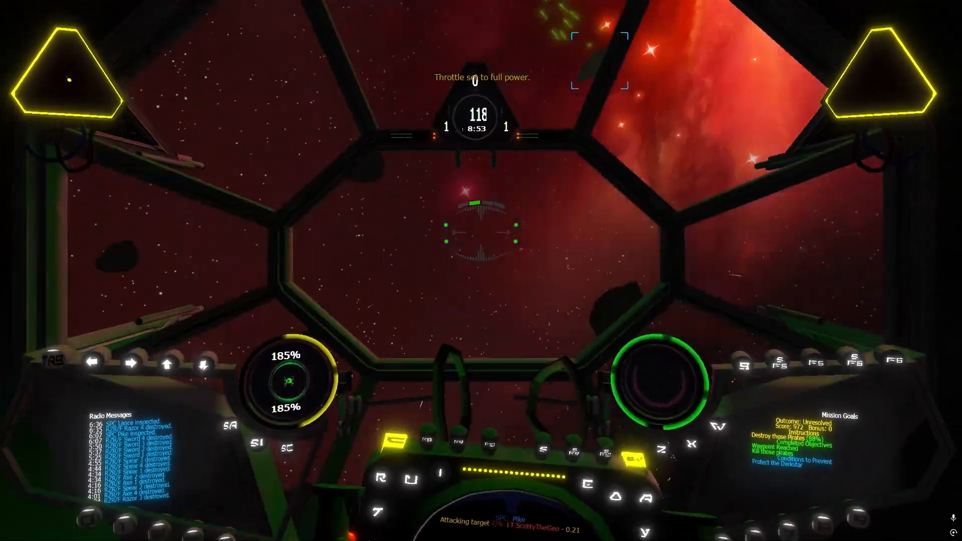
pyautogui.press(']')
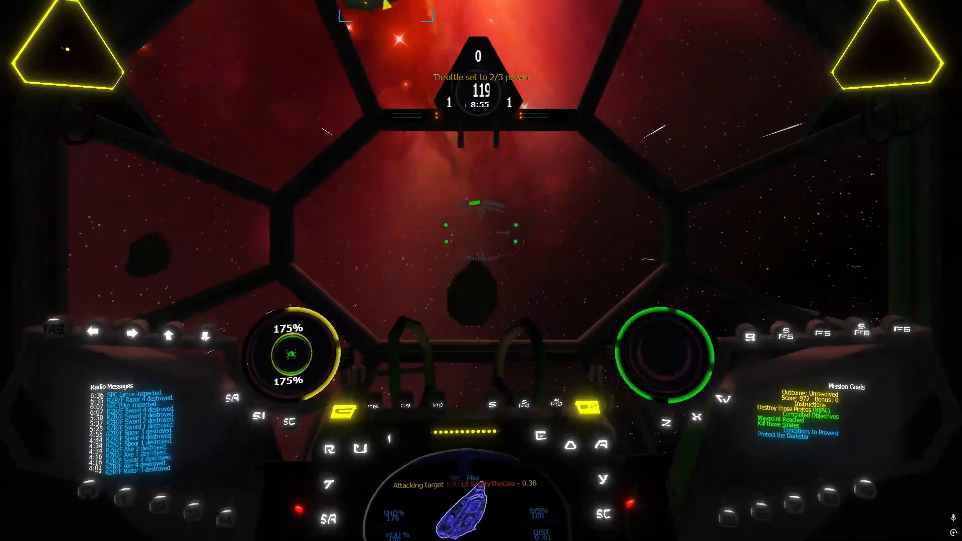
pyautogui.press('BackSpace')
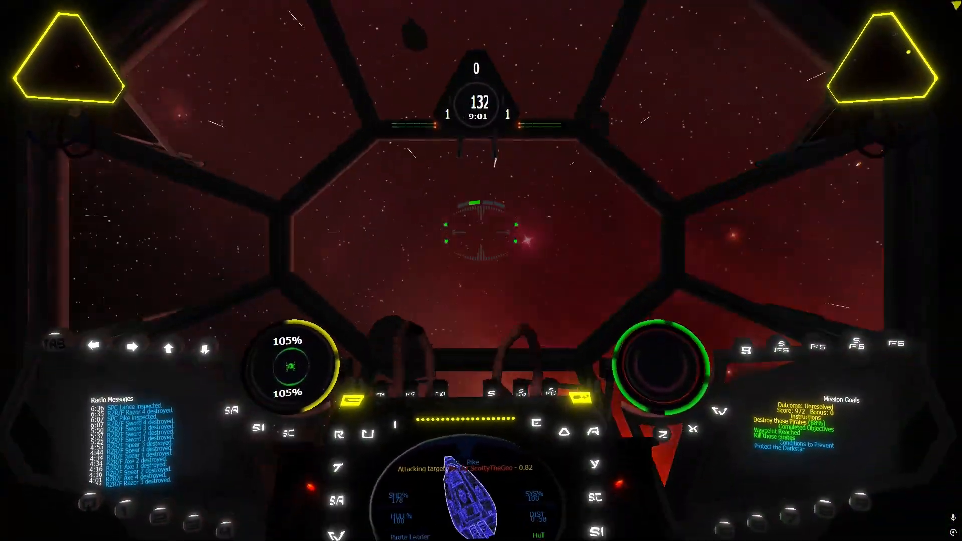
# Abandon the test flight and exit the game to Windows
pyautogui.press('Escape')
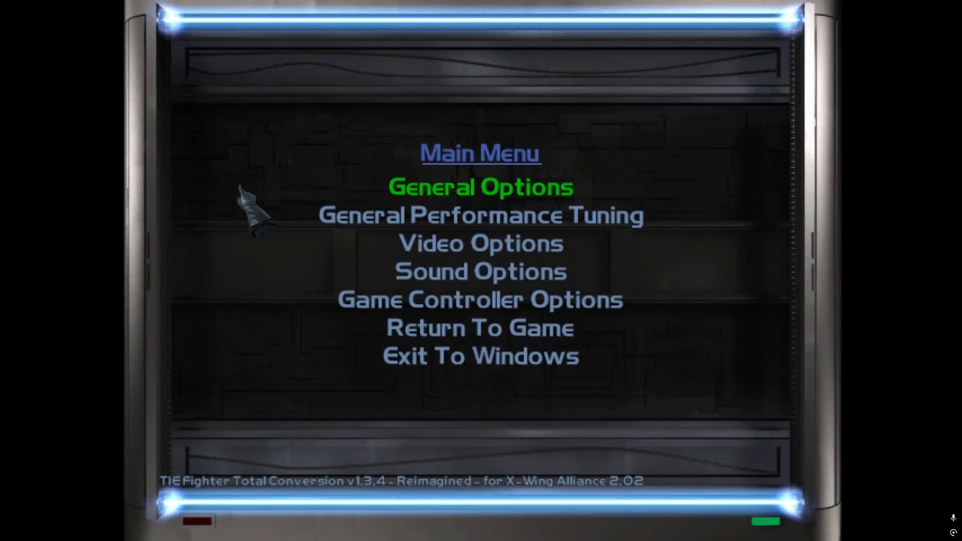
pyautogui.click(424, 354)
pyautogui.click(218, 266)
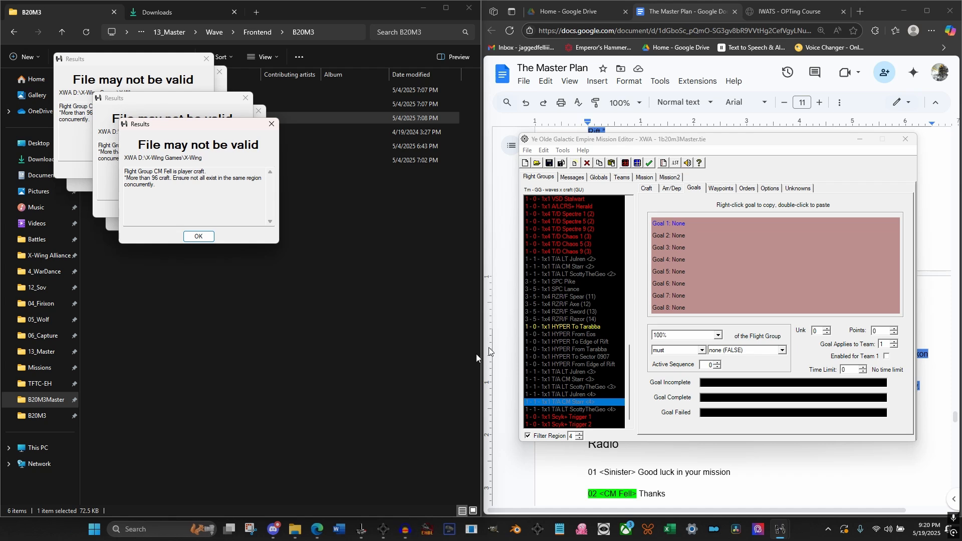
# Filter the flight groups to region 3 and set the AI skill of all pirate groups from Pike to Razor to Officer
pyautogui.click(580, 437)
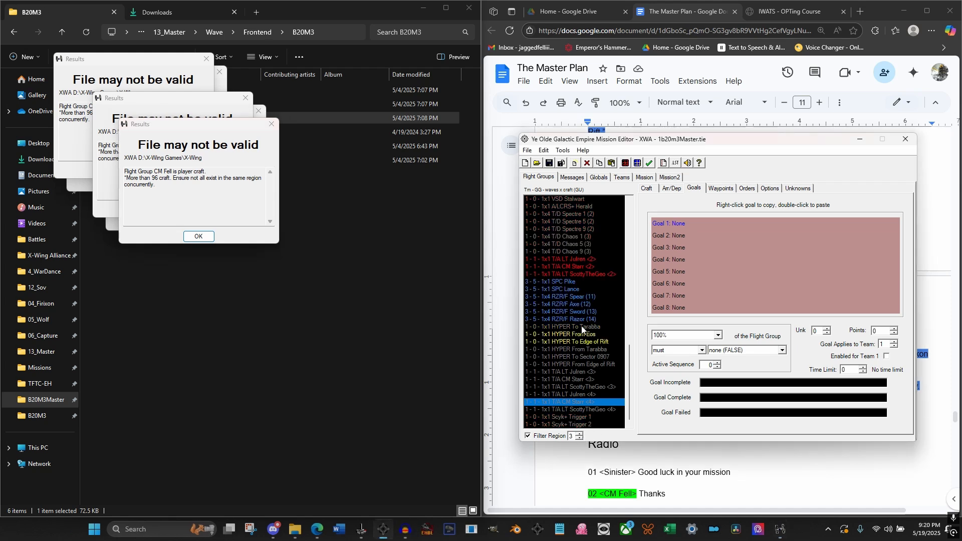
pyautogui.click(569, 282)
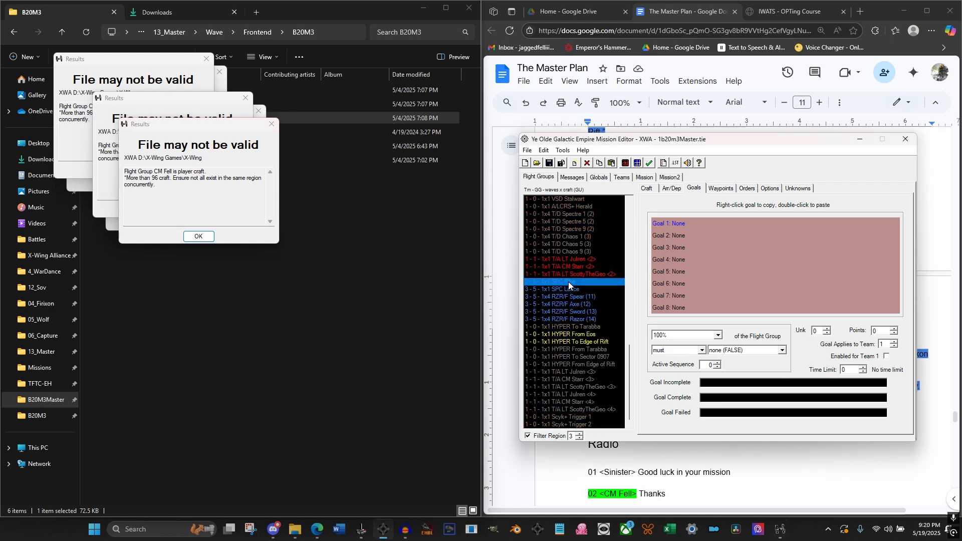
pyautogui.keyDown('shift'); pyautogui.click(574, 317); pyautogui.keyUp('shift')
pyautogui.click(647, 189)
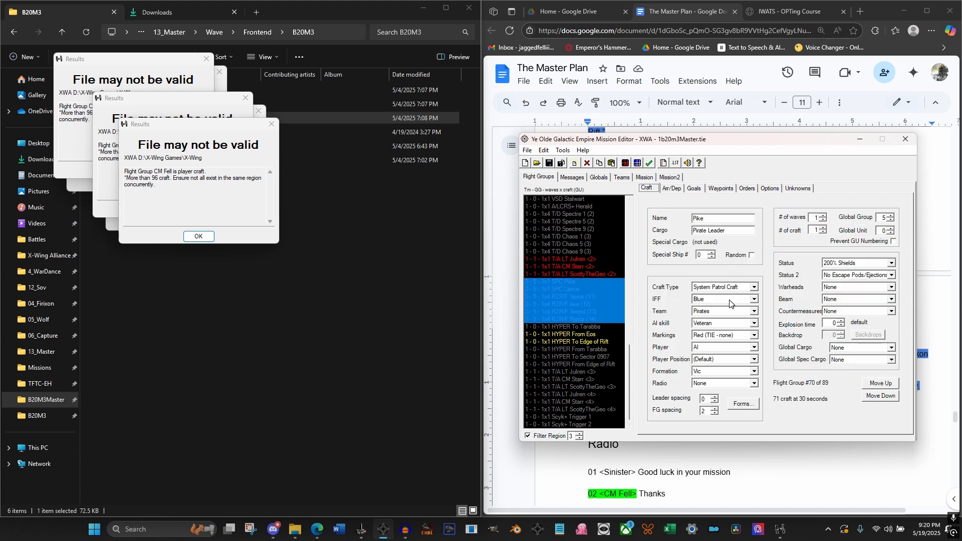
pyautogui.click(728, 323)
pyautogui.click(721, 339)
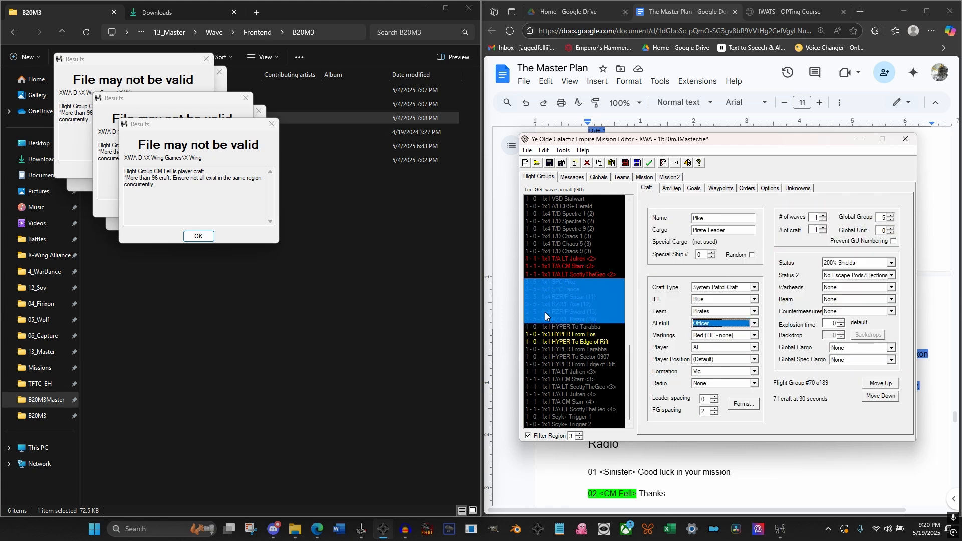
pyautogui.click(551, 304)
# Set the status of the SPC groups Pike and Lance to Normal and save the mission
pyautogui.click(570, 280)
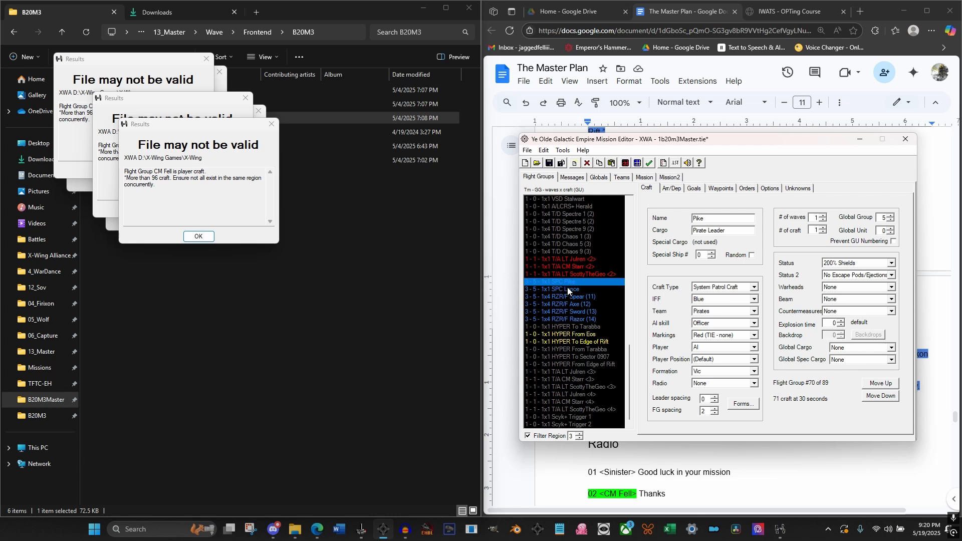
pyautogui.keyDown('shift'); pyautogui.click(567, 289); pyautogui.keyUp('shift')
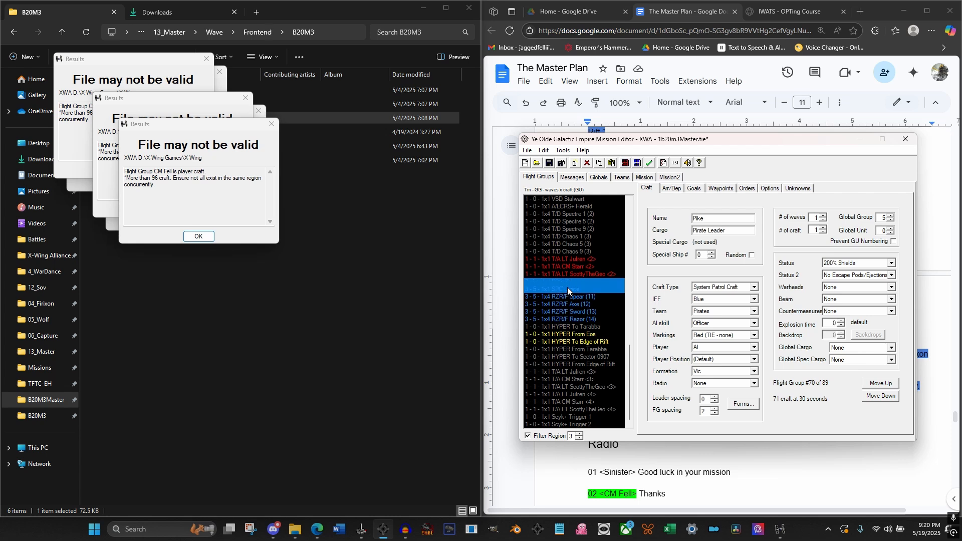
pyautogui.click(851, 263)
pyautogui.click(848, 275)
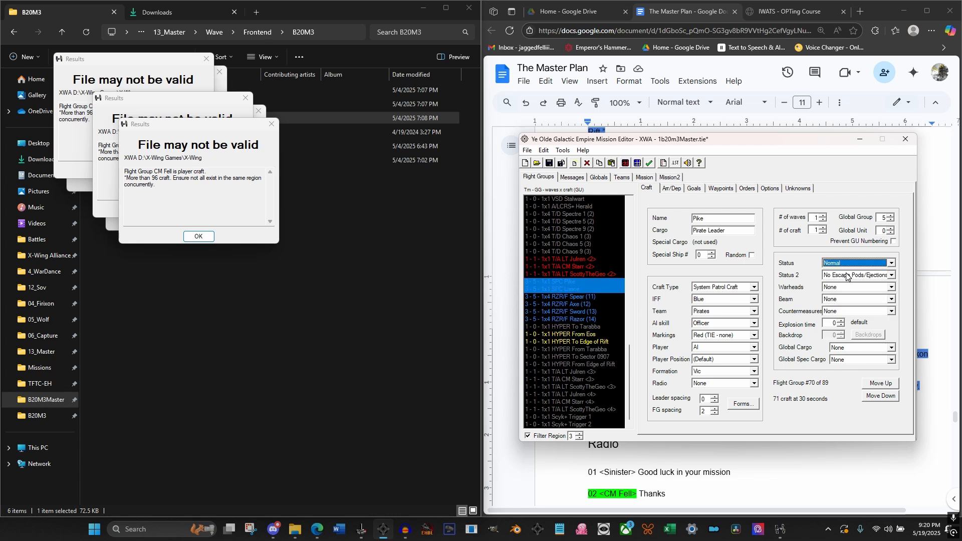
pyautogui.click(573, 290)
pyautogui.click(573, 304)
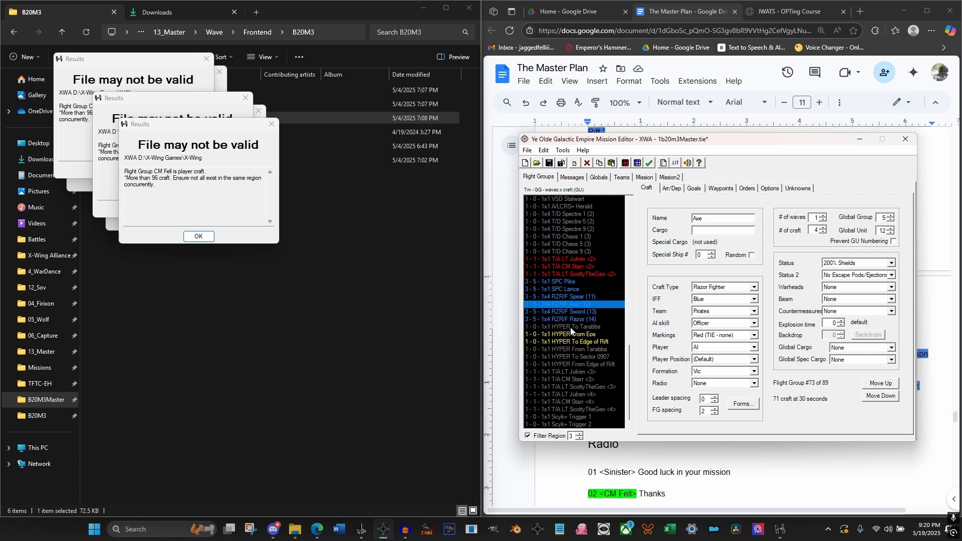
pyautogui.click(550, 165)
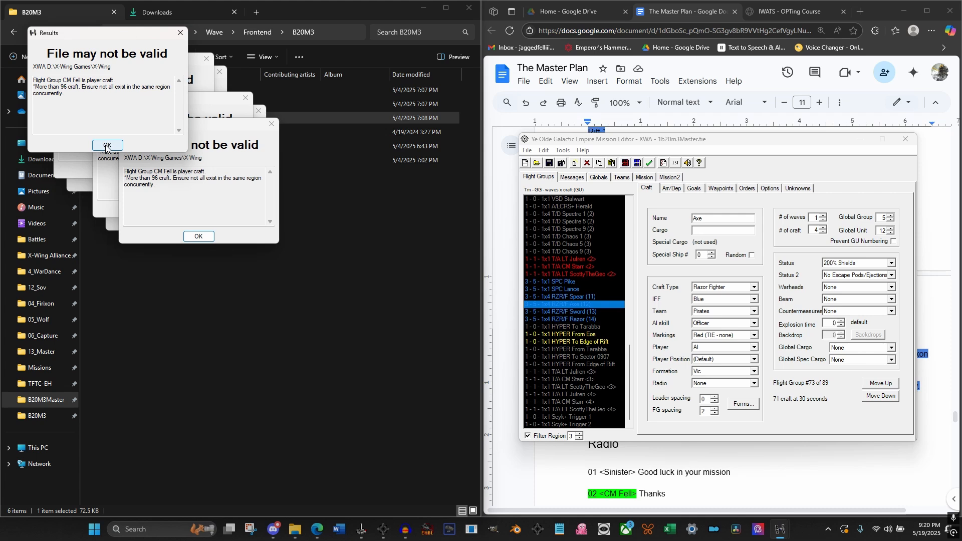
pyautogui.click(107, 145)
# Examine the craft settings of the three allied TIE Advanced flight groups in region 3
pyautogui.click(562, 150)
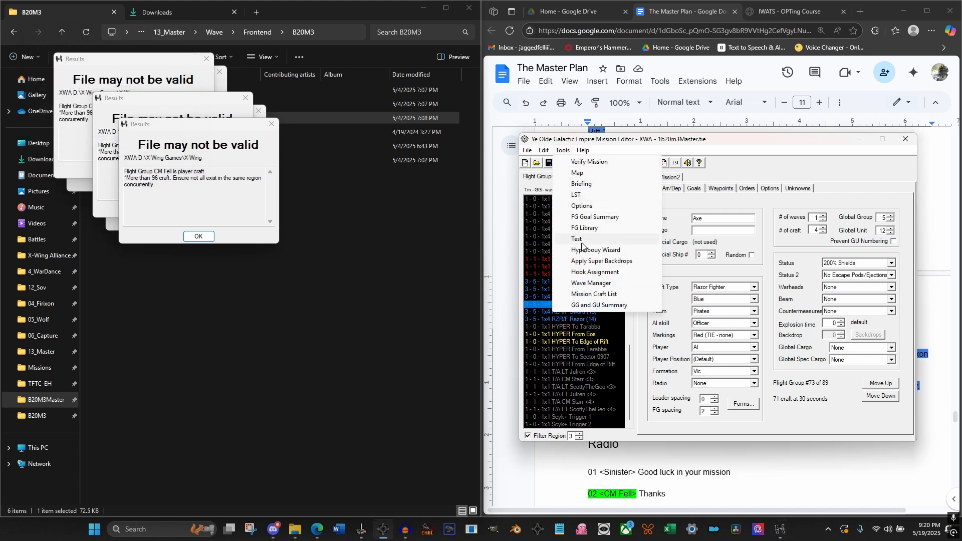
pyautogui.click(571, 267)
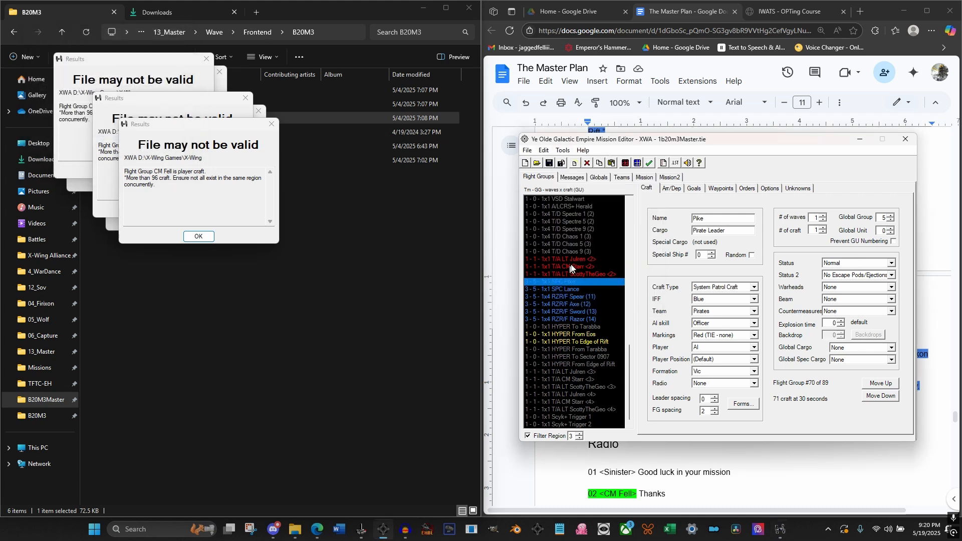
pyautogui.click(570, 259)
pyautogui.click(569, 267)
pyautogui.click(572, 274)
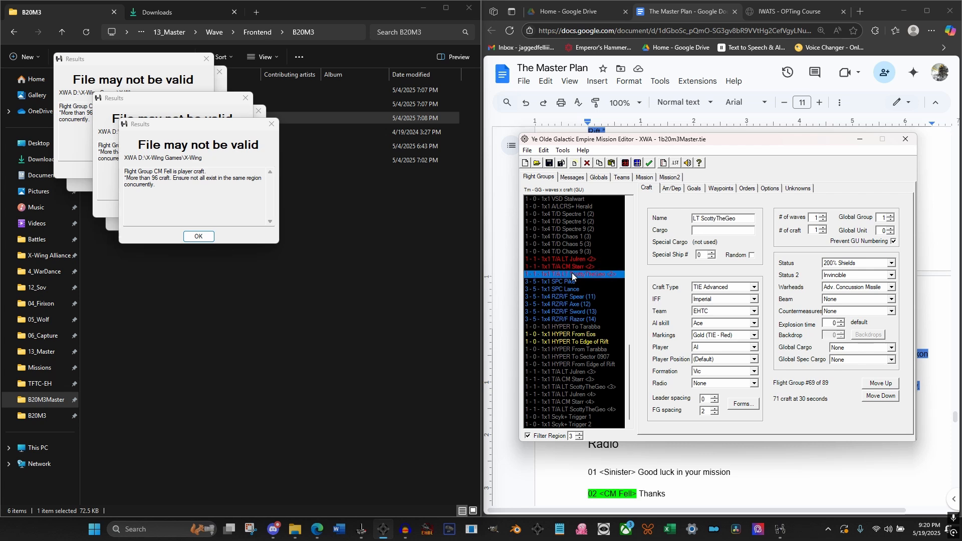
pyautogui.click(576, 259)
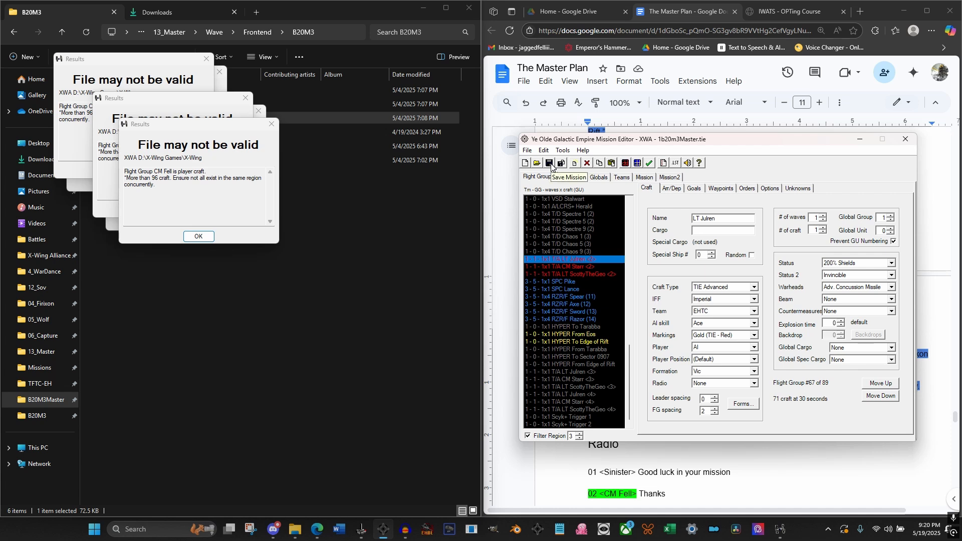
# Set the AI skill of the Razor Fighter groups Spear, Axe, Sword and Razor to Veteran
pyautogui.click(577, 296)
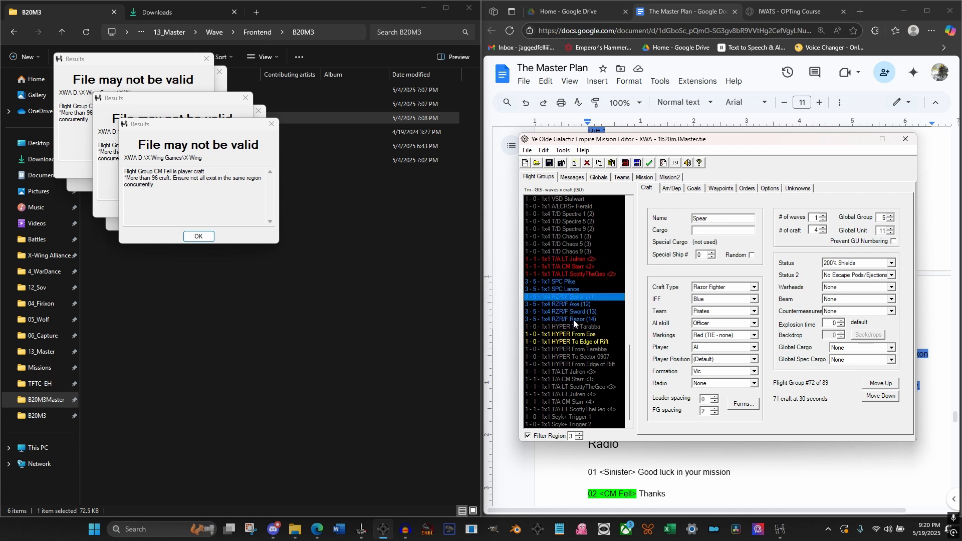
pyautogui.keyDown('shift'); pyautogui.click(573, 319); pyautogui.keyUp('shift')
pyautogui.click(714, 323)
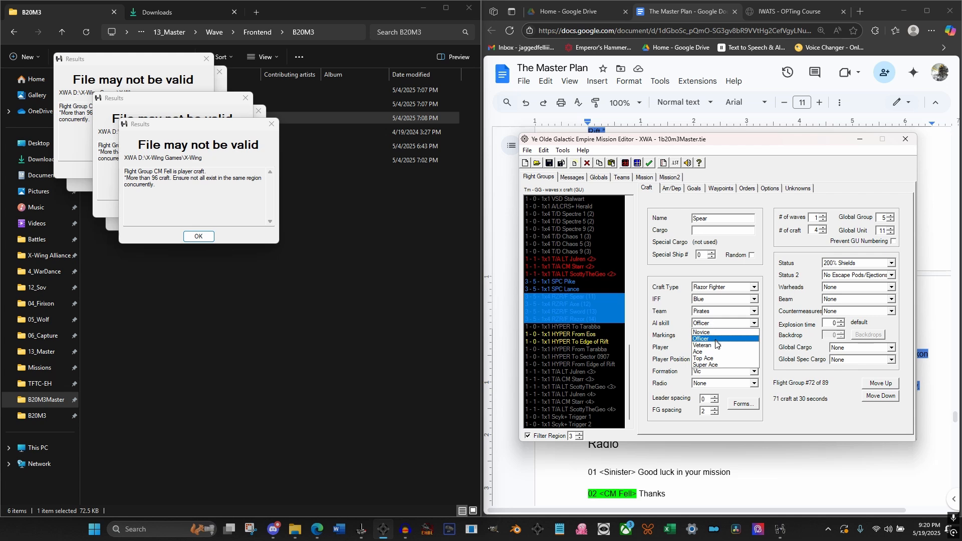
pyautogui.click(715, 345)
pyautogui.click(574, 303)
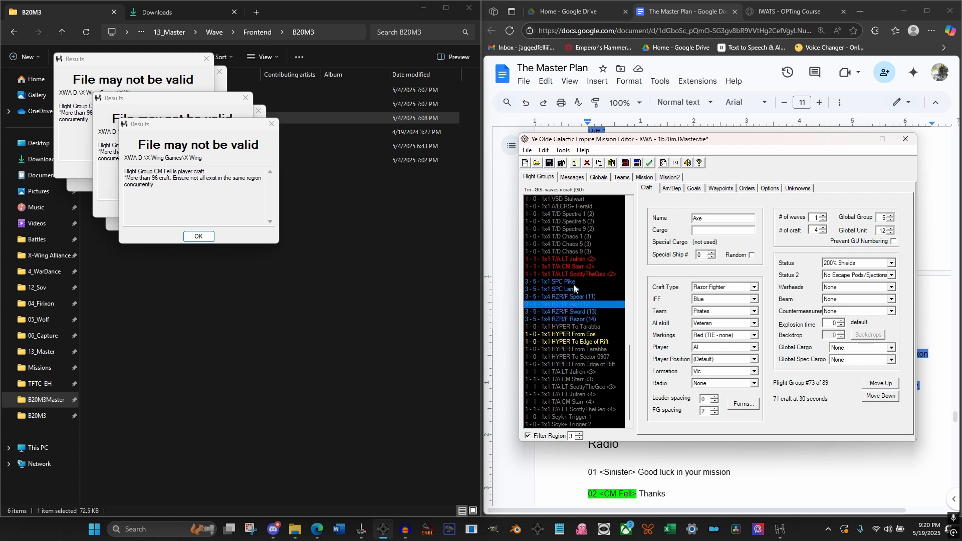
# Set the AI skill of the three allied TIE Advanced groups in region 3 to Top Ace and save the mission
pyautogui.click(569, 260)
pyautogui.keyDown('shift'); pyautogui.click(572, 274); pyautogui.keyUp('shift')
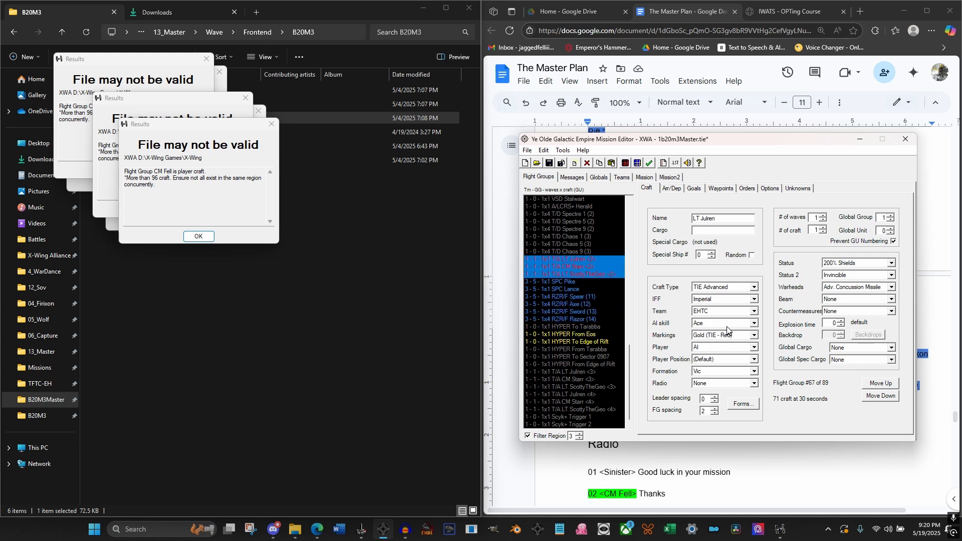
pyautogui.click(727, 326)
pyautogui.click(716, 358)
pyautogui.click(558, 282)
pyautogui.click(549, 163)
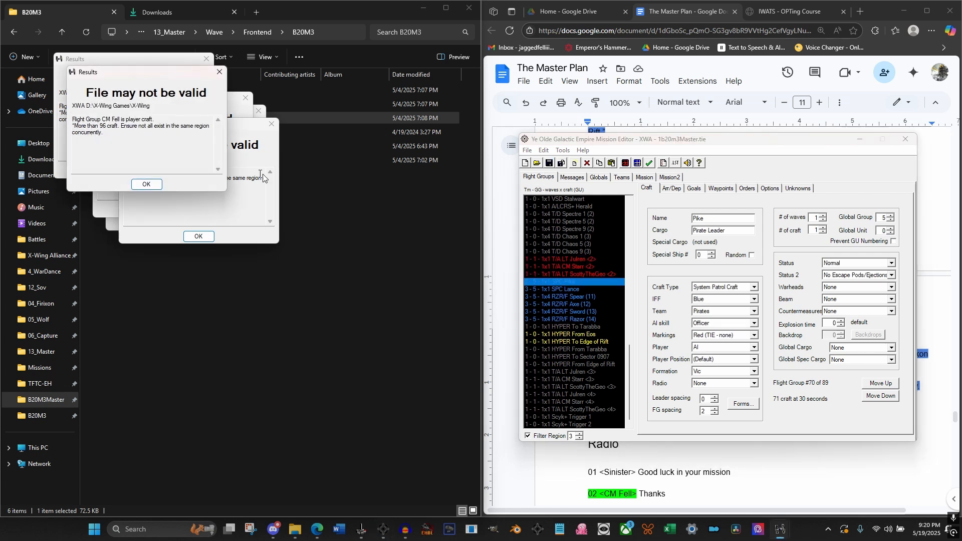
pyautogui.click(147, 184)
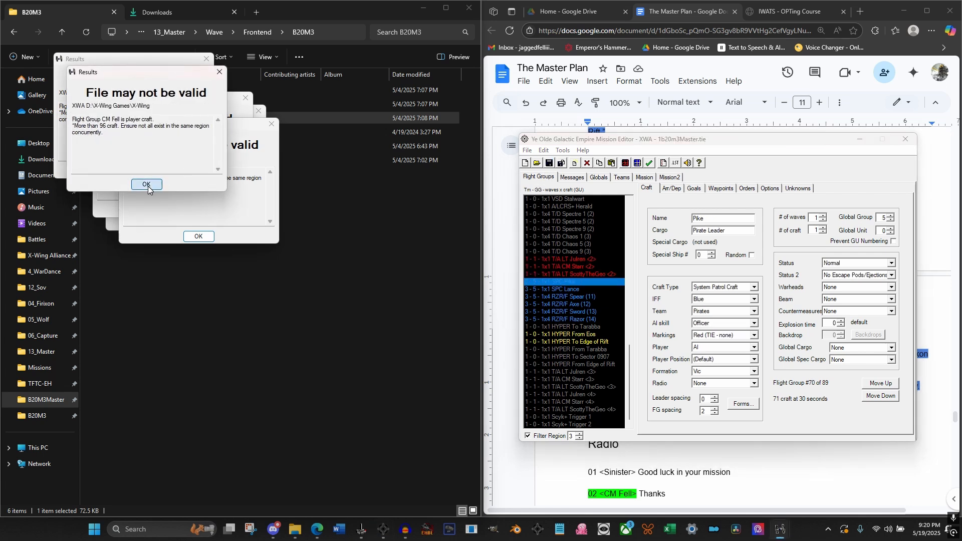
# Start a test of the 1b20m3Master mission from the mission editor, skip the briefing and launch the TIE Advanced
pyautogui.click(562, 151)
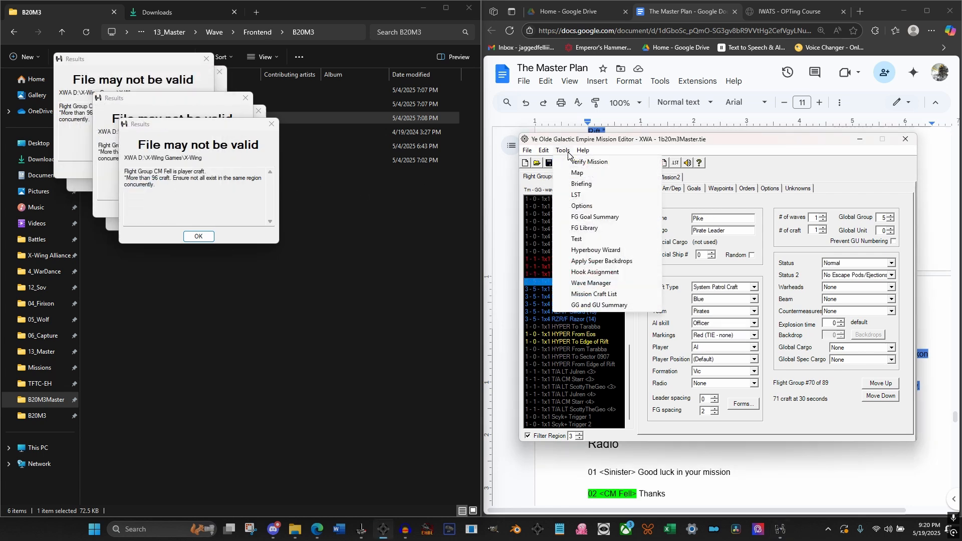
pyautogui.click(596, 240)
pyautogui.click(756, 295)
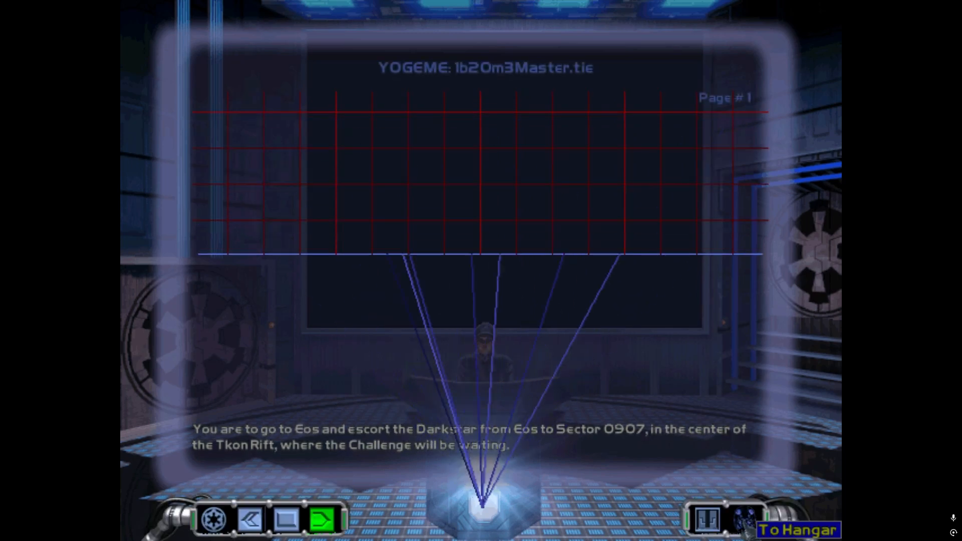
pyautogui.click(745, 525)
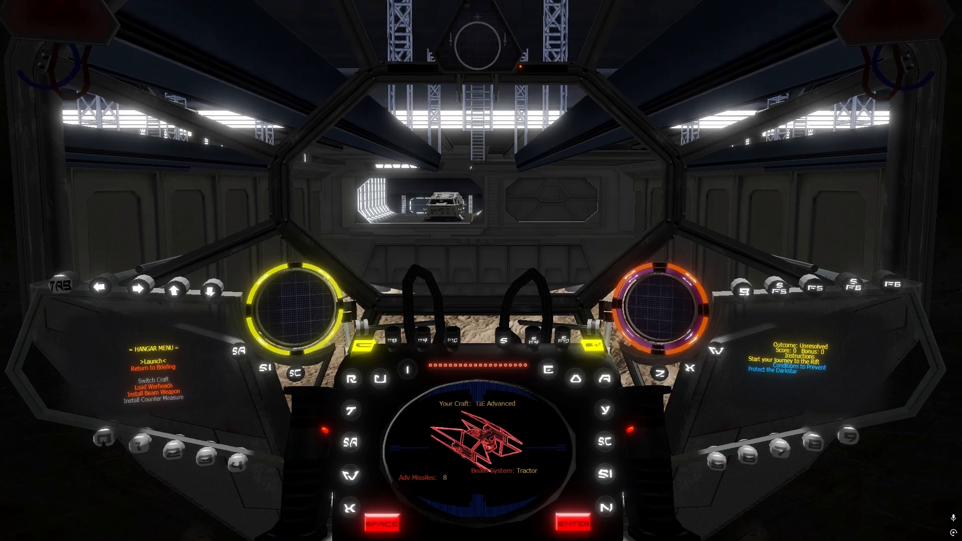
pyautogui.press('Return')
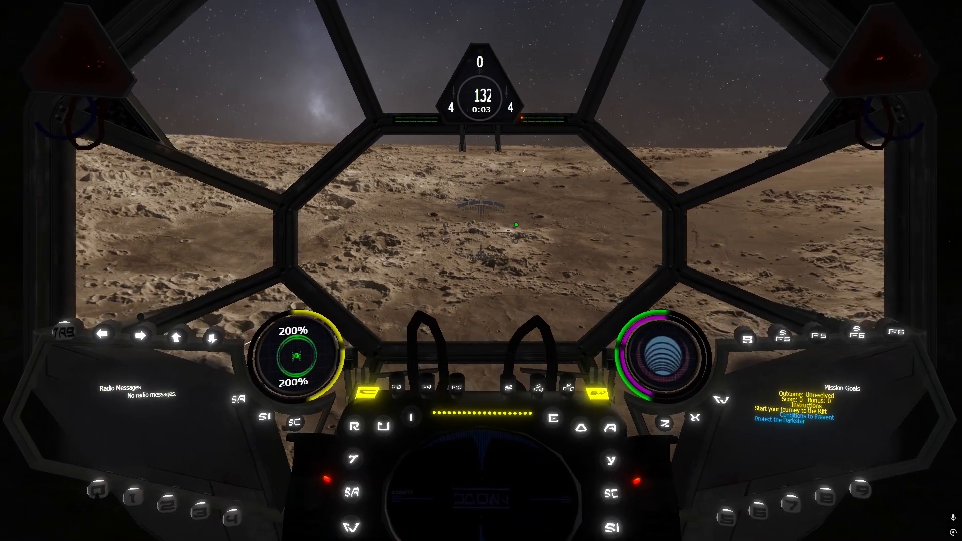
# Redirect beam recharge power fully to the engines, target the transport Vandura and travel through hyperspace to the next region
pyautogui.press('x')
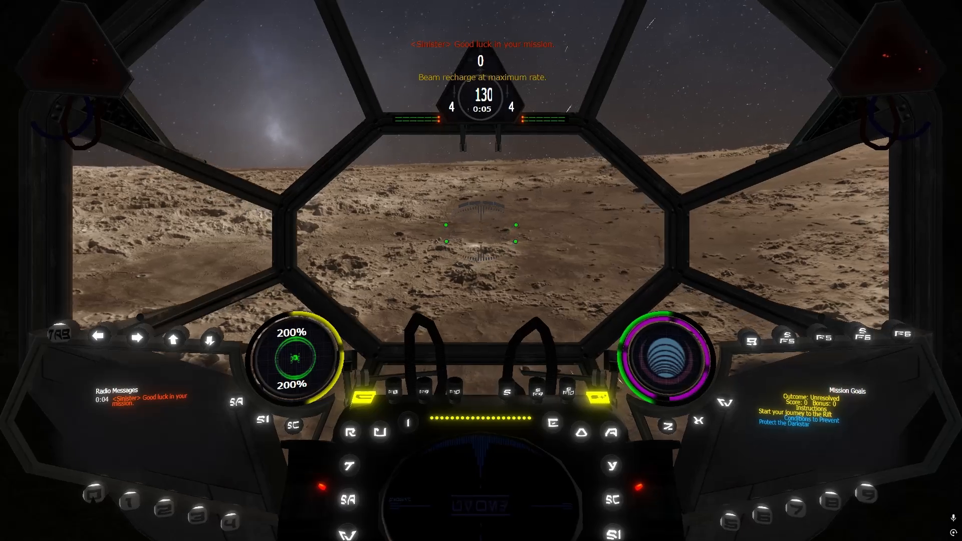
pyautogui.press('F9')
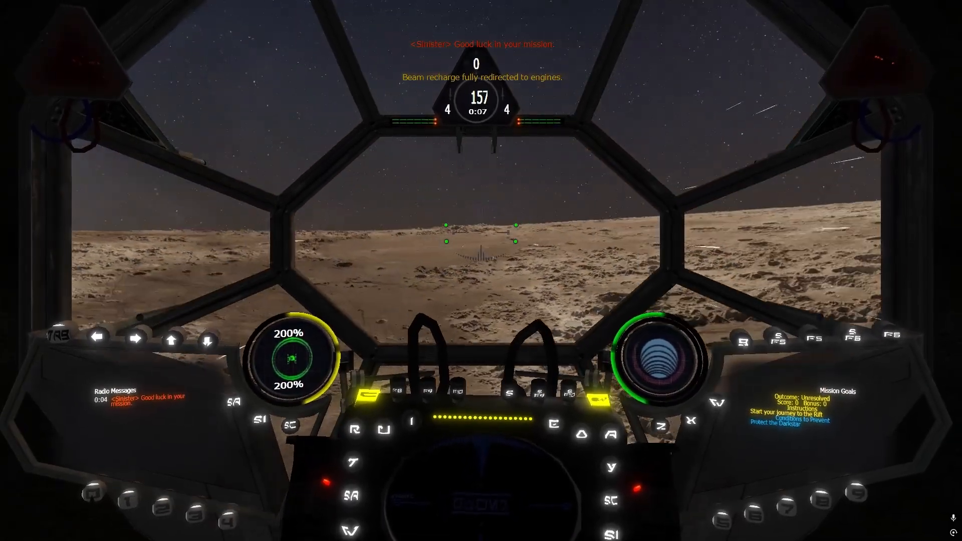
pyautogui.press('t')
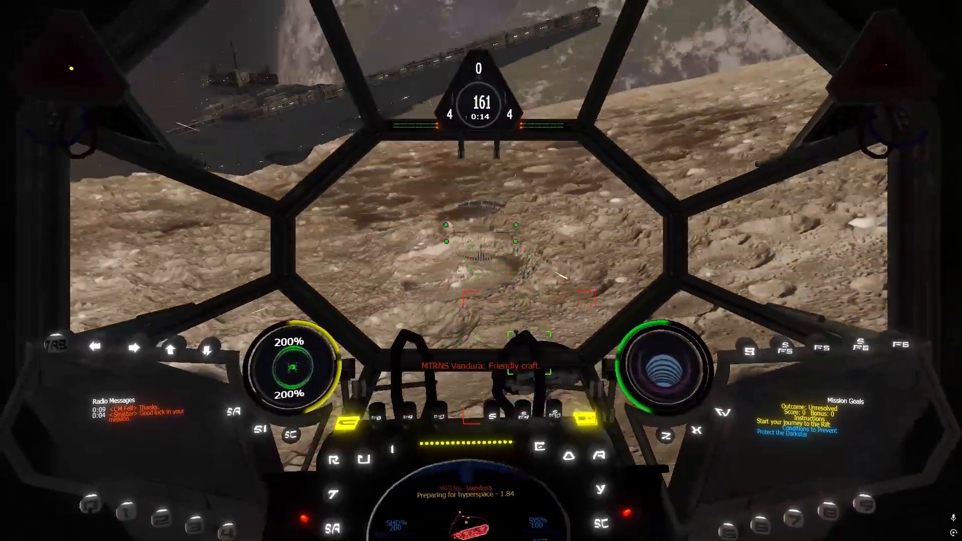
pyautogui.press(']')
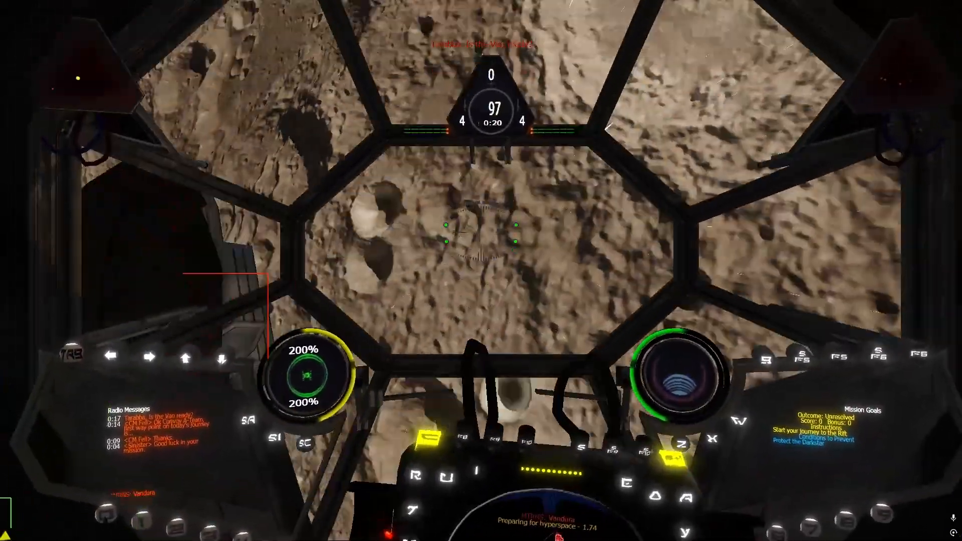
pyautogui.press('\\')
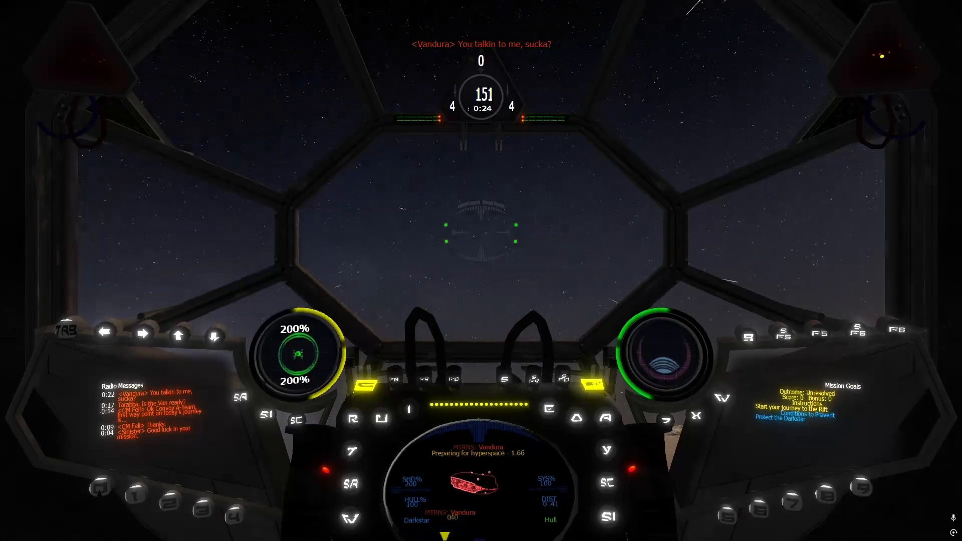
pyautogui.press('w')
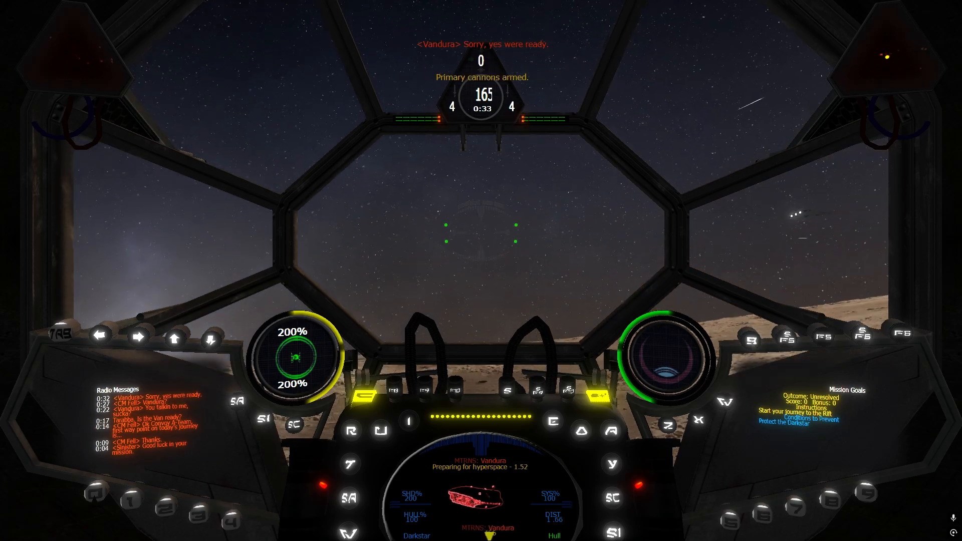
pyautogui.press('space')
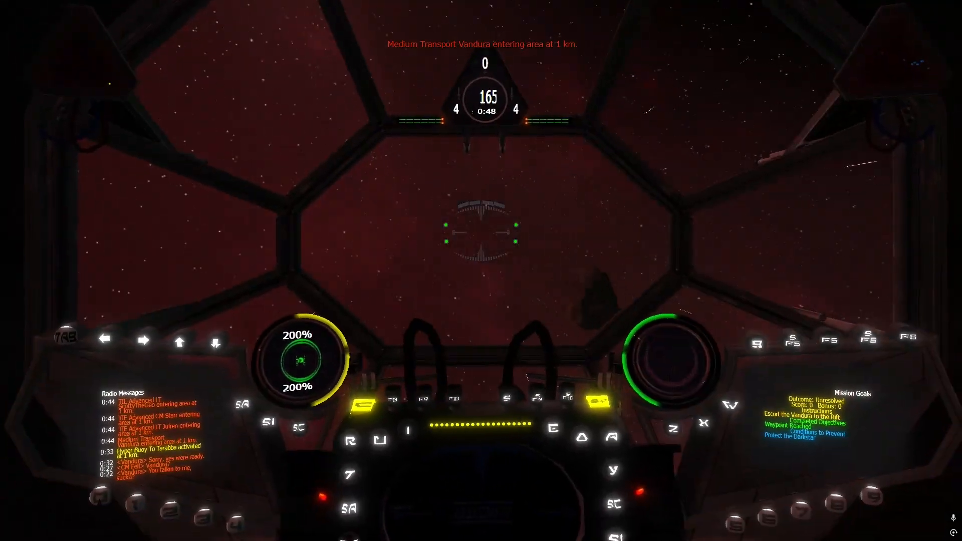
# Target the nearest pirate Razor Fighters and engage them, flying at 2/3 throttle during the dogfight
pyautogui.press('r')
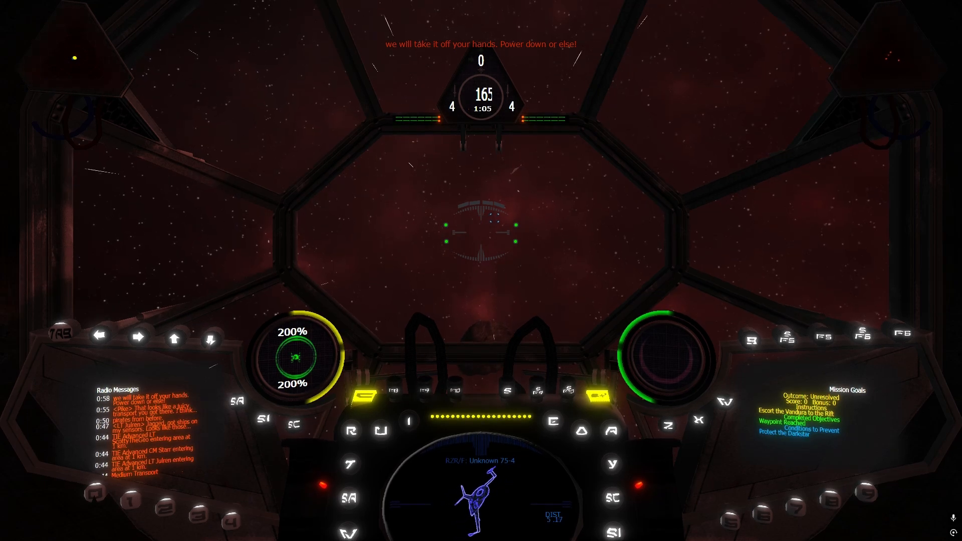
pyautogui.press('r')
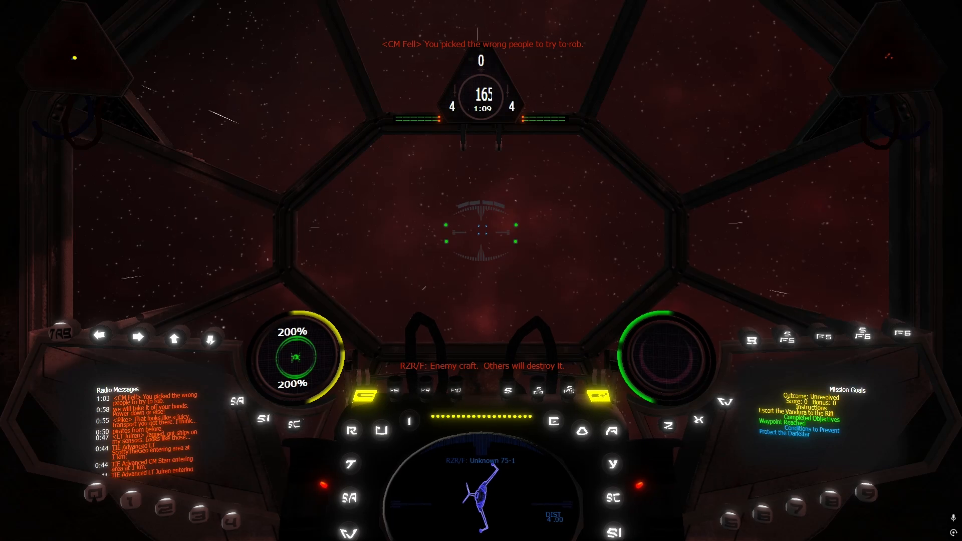
pyautogui.press('F9')
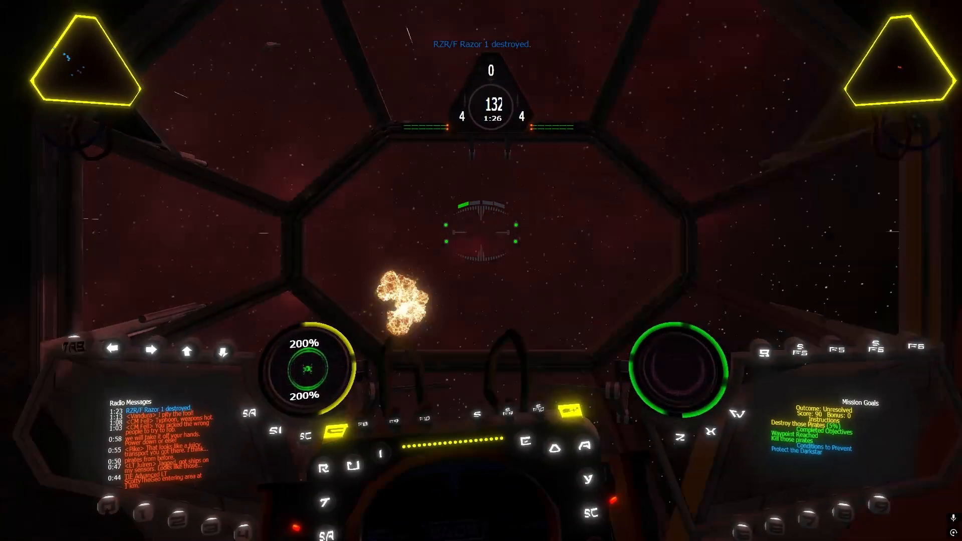
pyautogui.press(']')
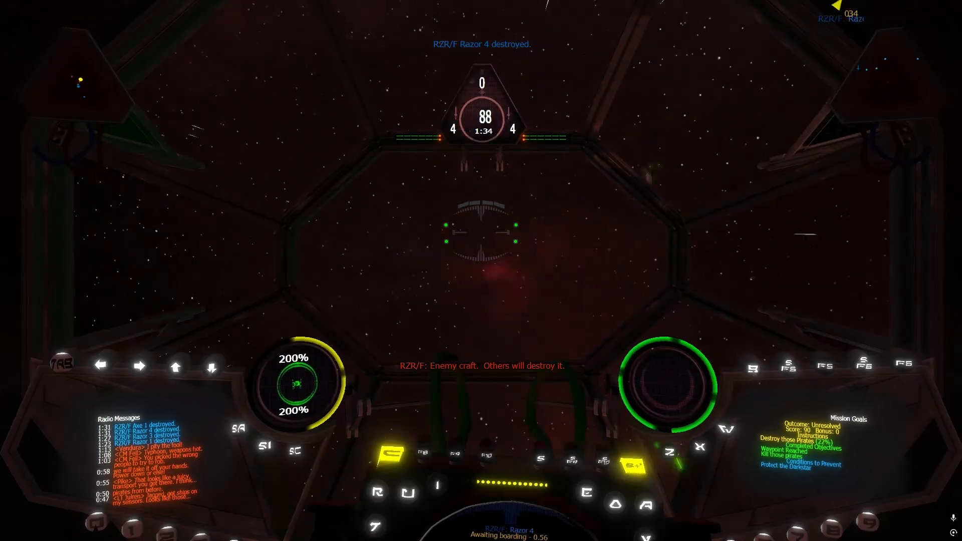
pyautogui.press(']')
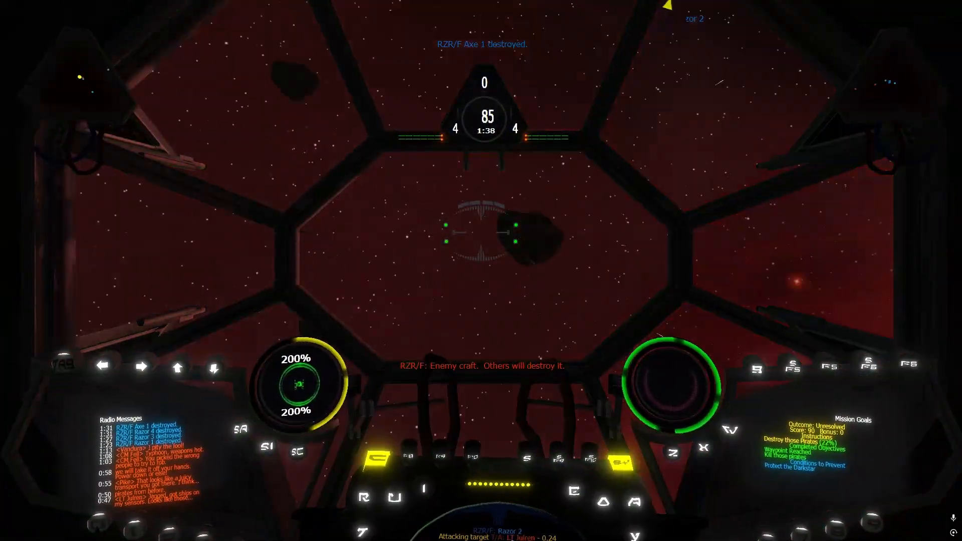
pyautogui.press(']')
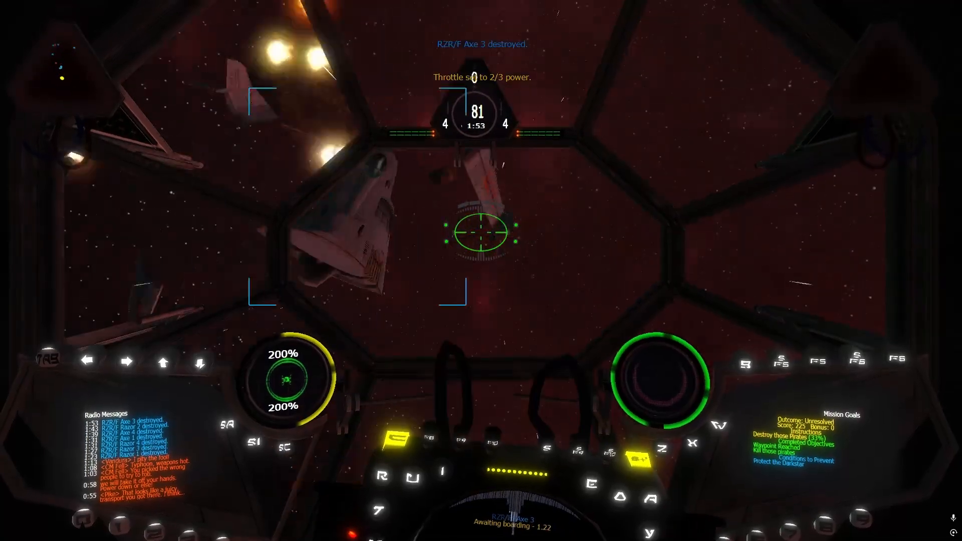
# Attack the pirate craft SPC Lance, alternating between full and 2/3 throttle, and transfer cannon power to the shields
pyautogui.press('r')
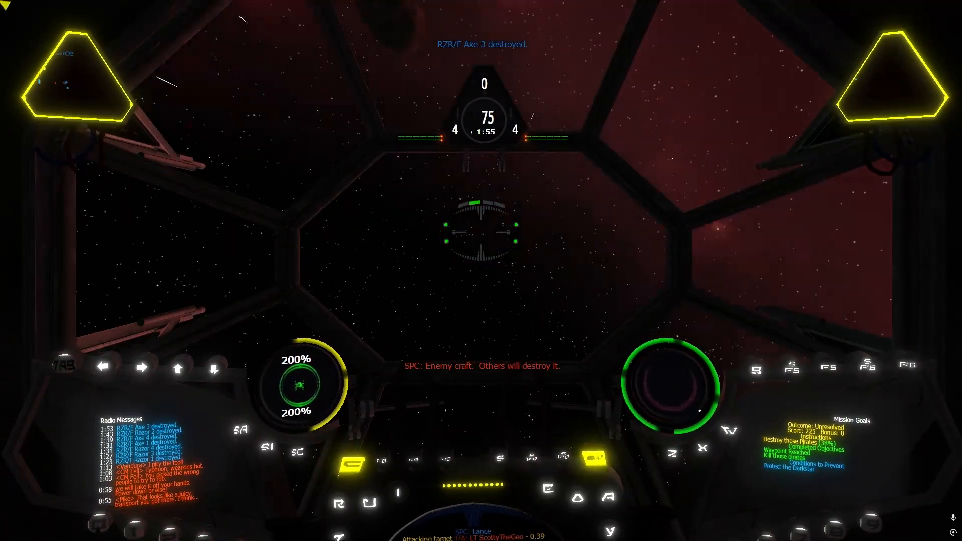
pyautogui.press('BackSpace')
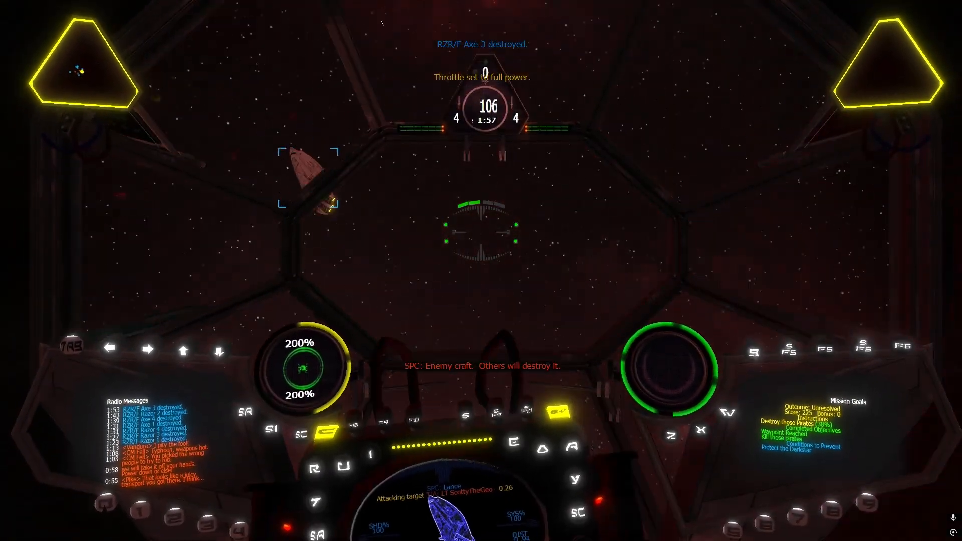
pyautogui.press(']')
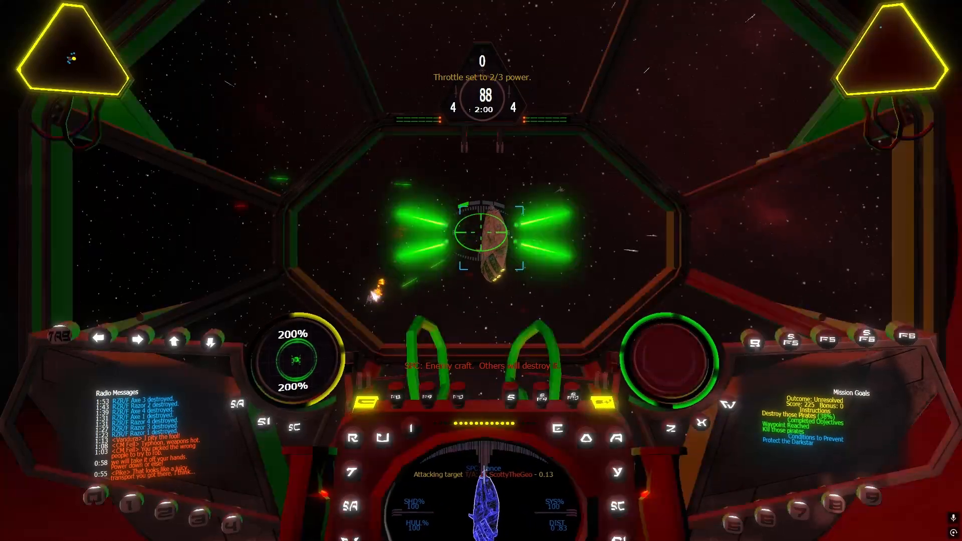
pyautogui.press('BackSpace')
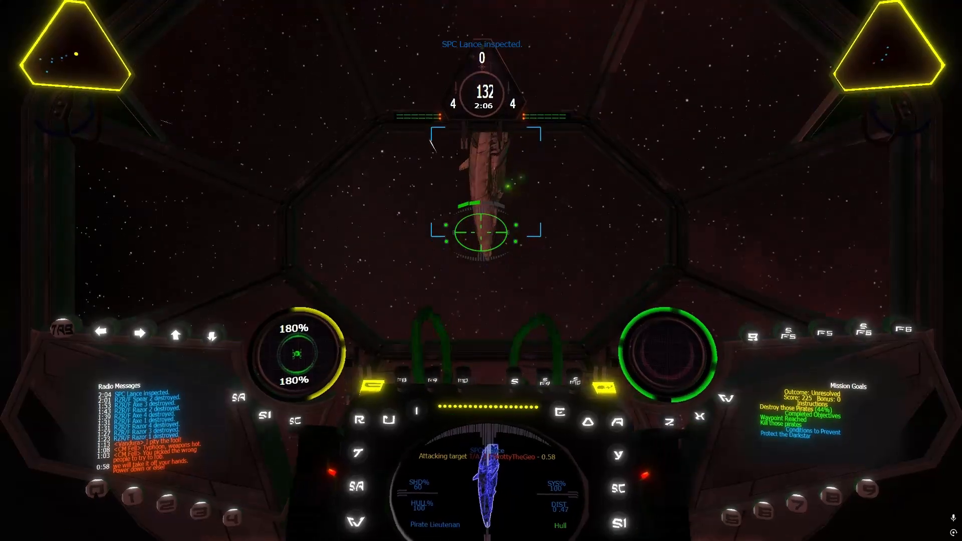
pyautogui.press(']')
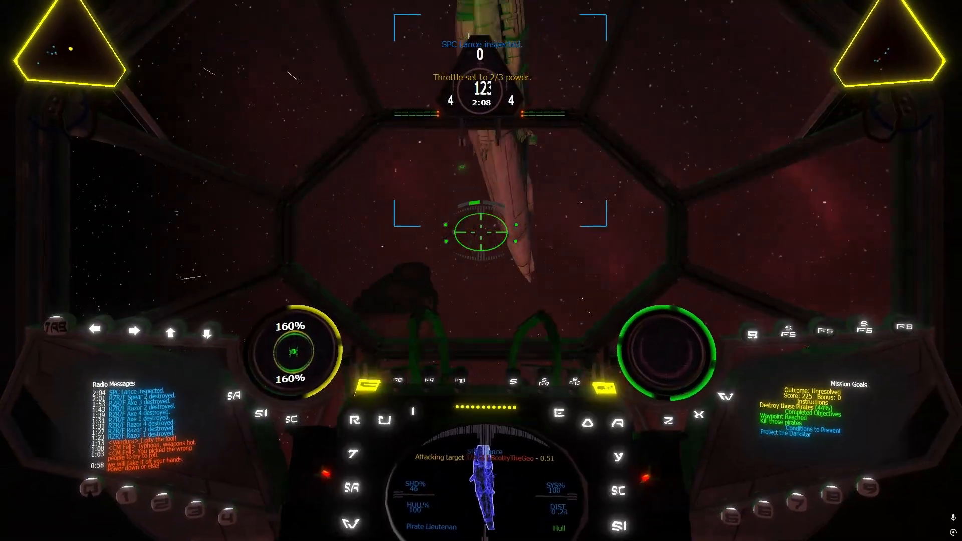
pyautogui.press('BackSpace')
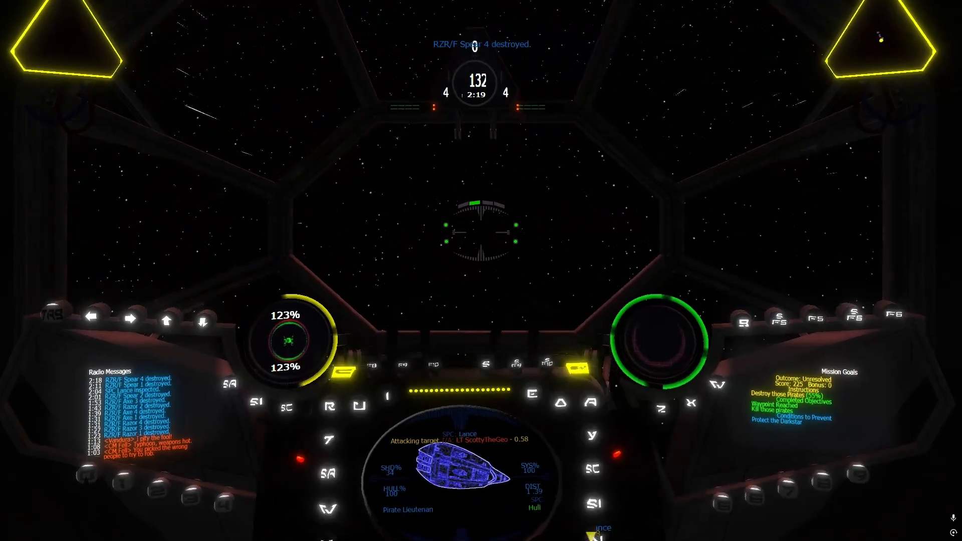
pyautogui.press("'")
pyautogui.press("'")
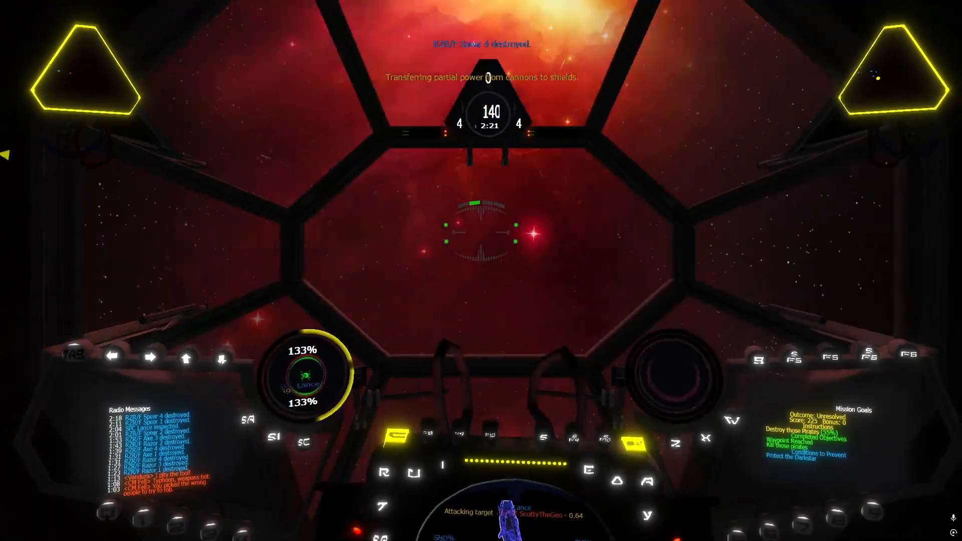
pyautogui.press('r')
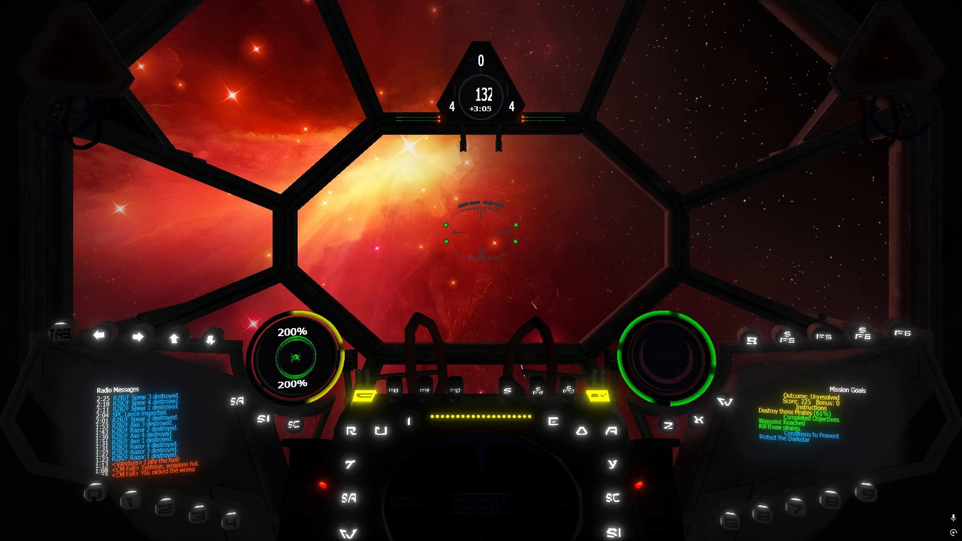
# Retarget SPC Lance and destroy it with advanced concussion missiles and primary cannons
pyautogui.press('t')
pyautogui.press(']')
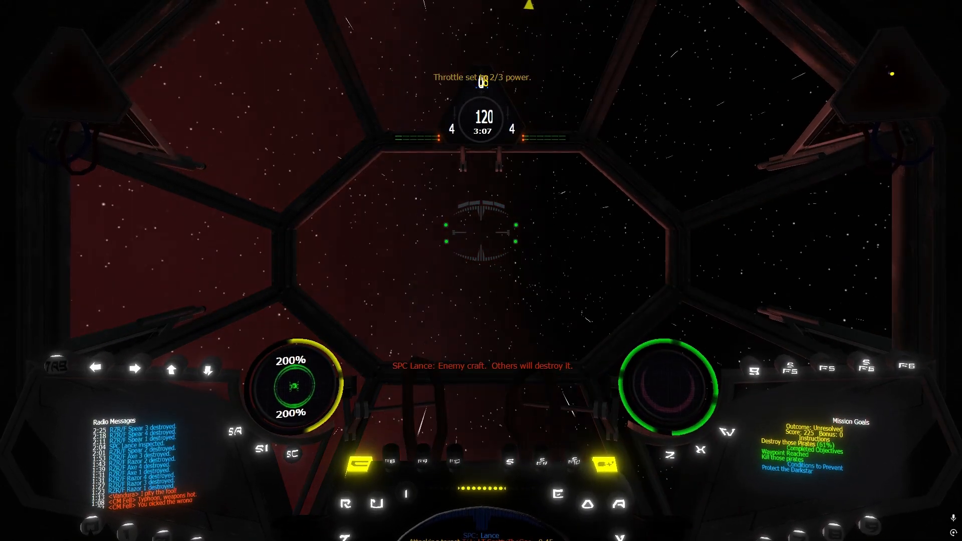
pyautogui.press('BackSpace')
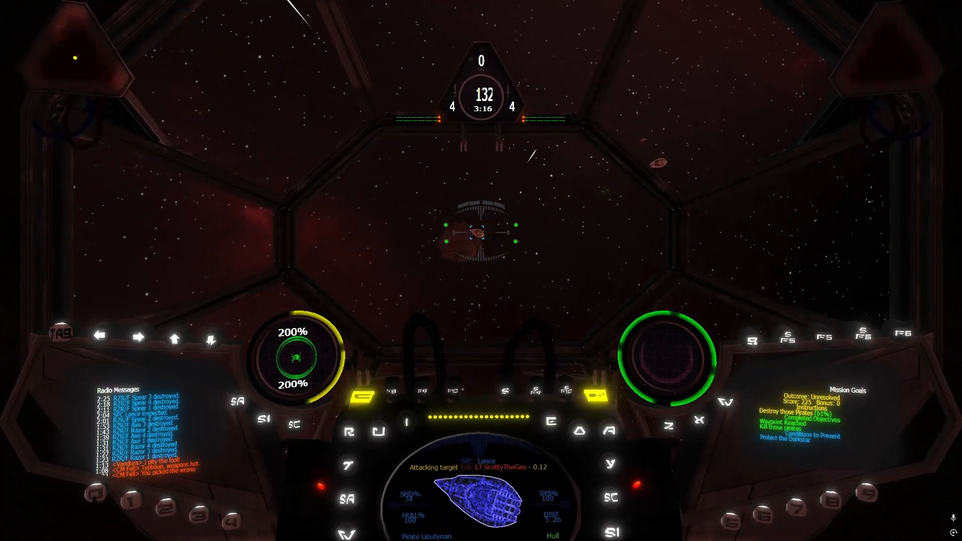
pyautogui.press('w')
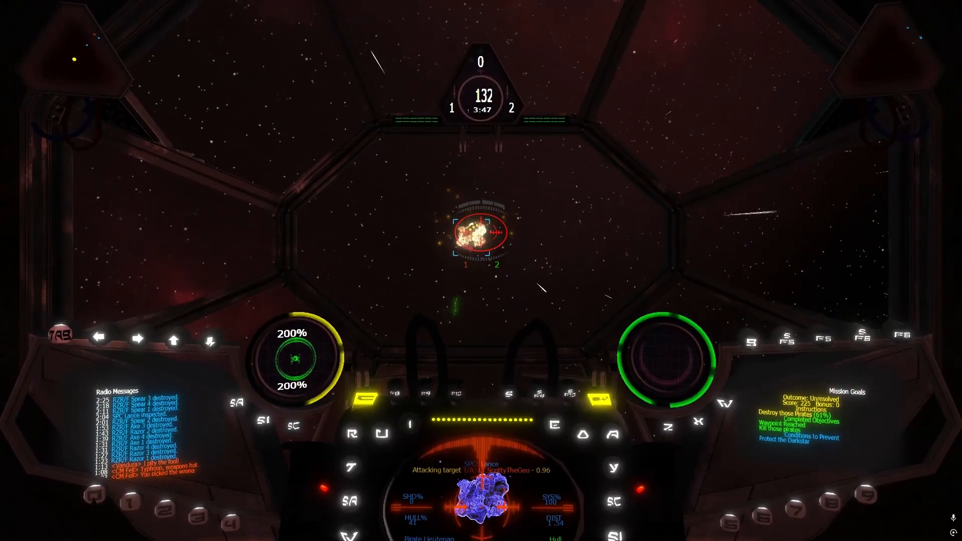
pyautogui.press('space')
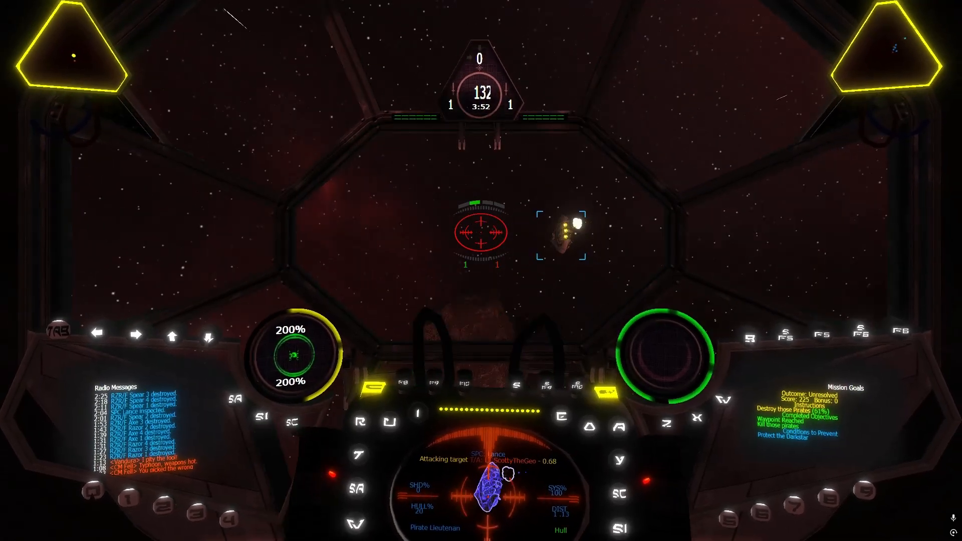
pyautogui.press('w')
pyautogui.press('space')
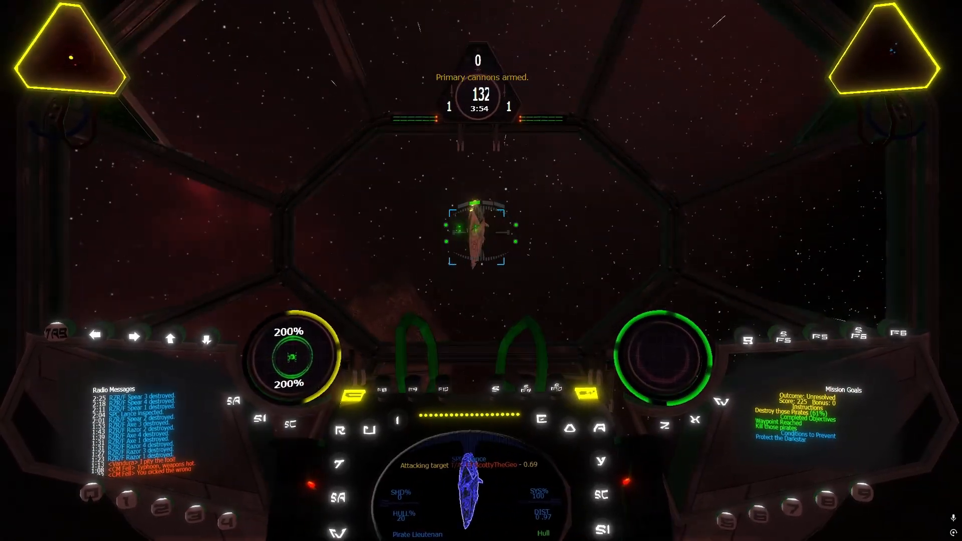
pyautogui.press('space')
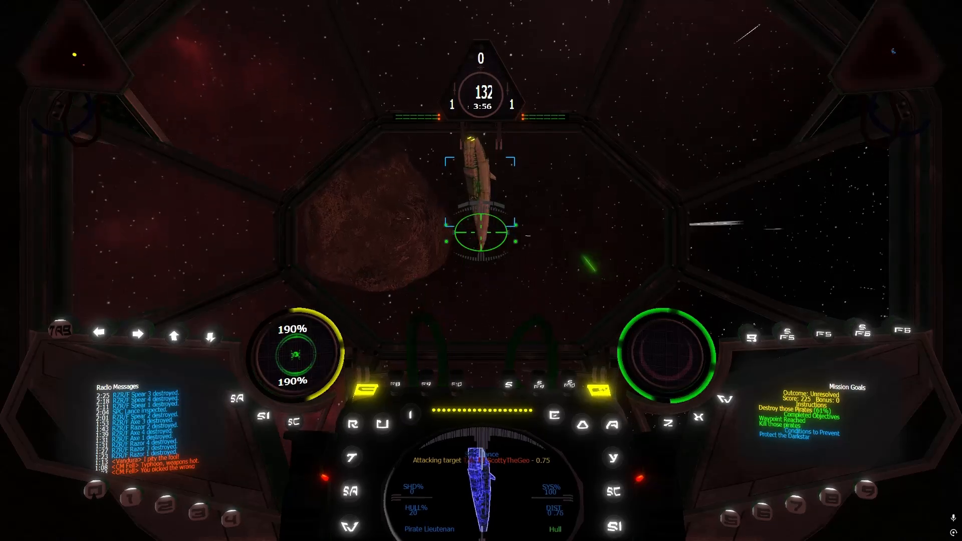
pyautogui.press('space')
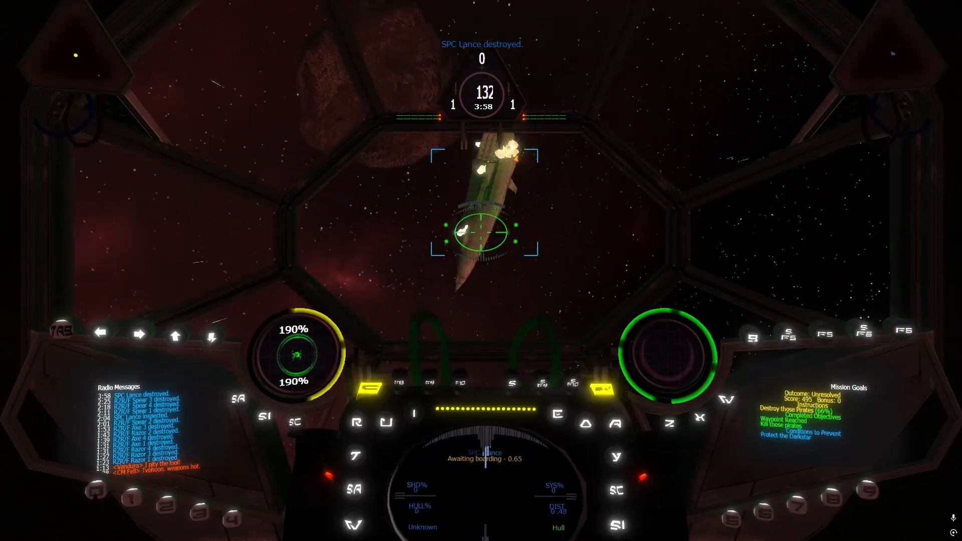
# Transfer cannon power to the shields and cycle targets past SPC Pike to the pirate Razor Fighter Sword 3
pyautogui.press('o')
pyautogui.press("'")
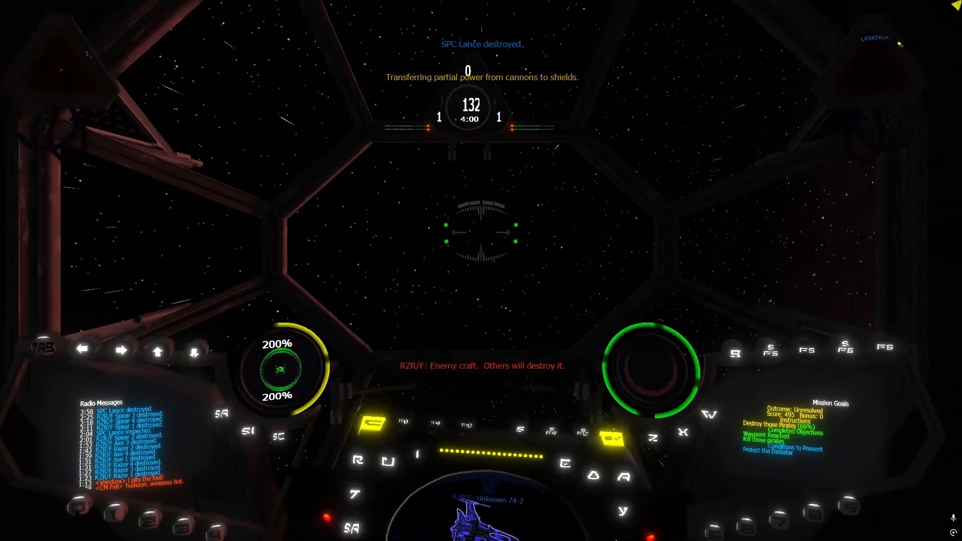
pyautogui.press('BackSpace')
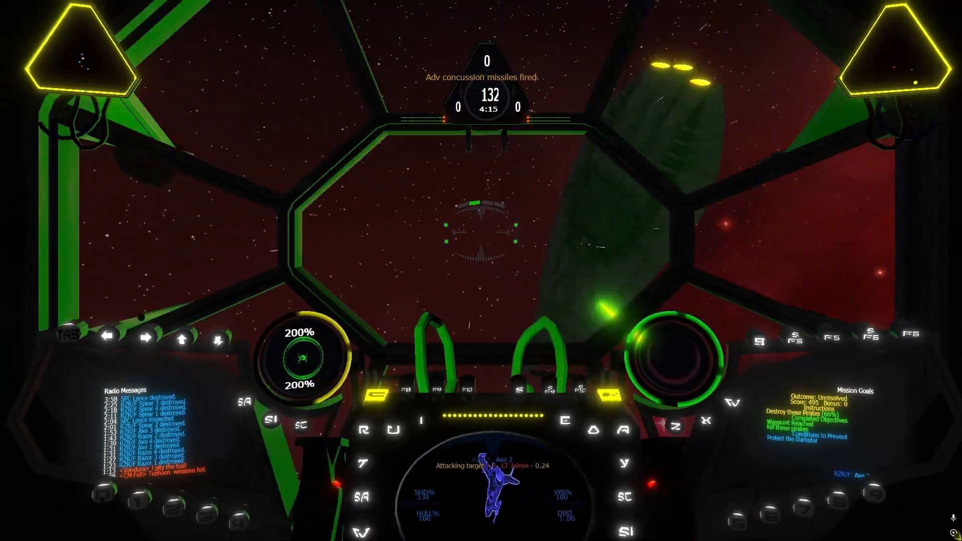
pyautogui.press('t')
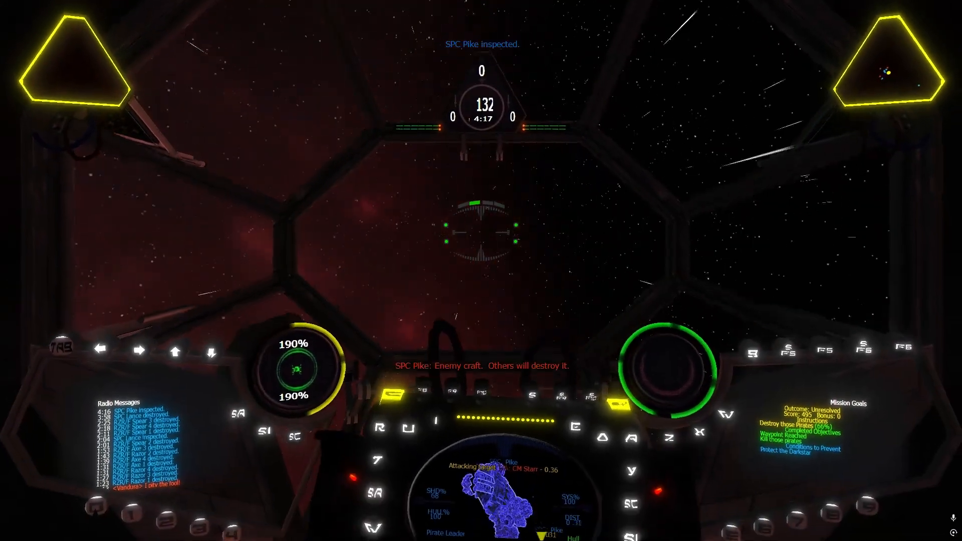
pyautogui.press('t')
pyautogui.press('t')
pyautogui.press('t')
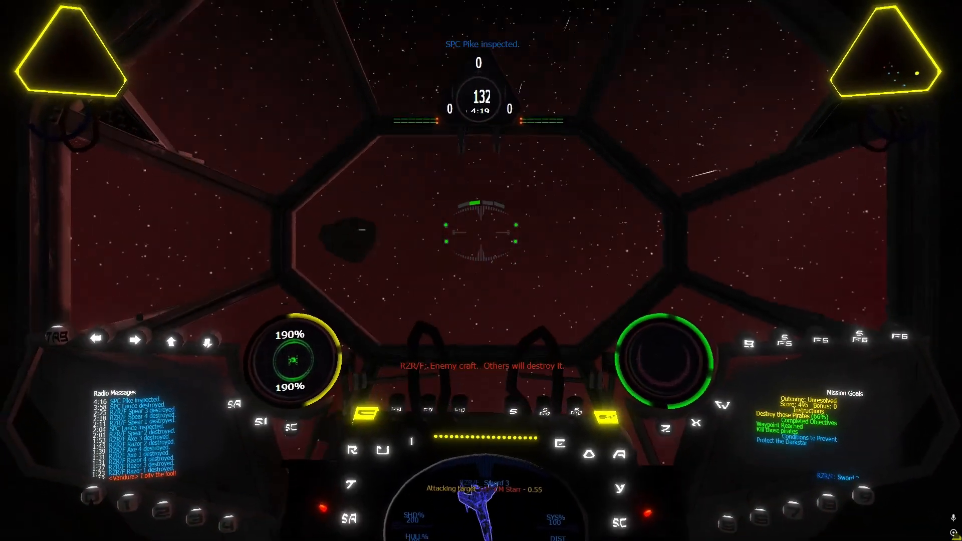
pyautogui.press("'")
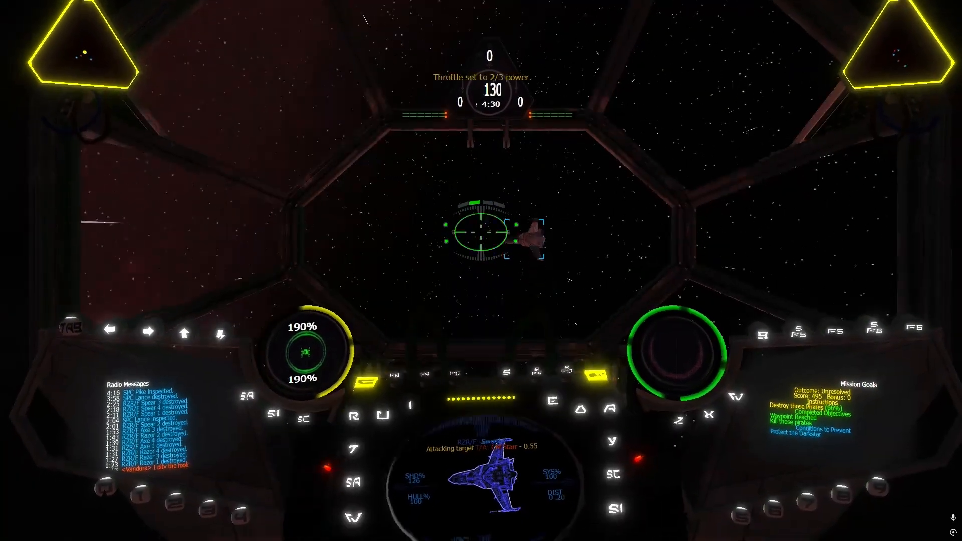
# Destroy Razor Fighter Sword 3, switching between full and 2/3 throttle
pyautogui.press('BackSpace')
pyautogui.press(']')
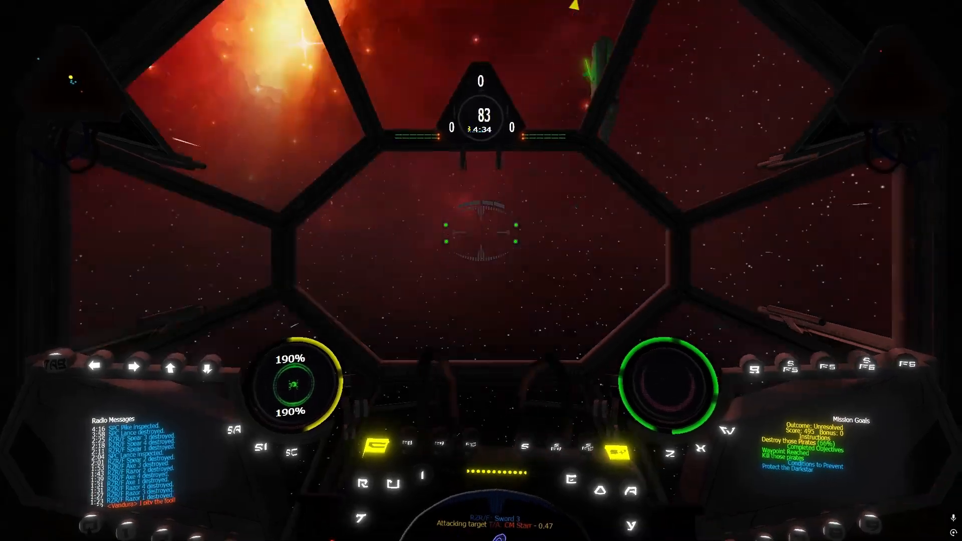
pyautogui.press('BackSpace')
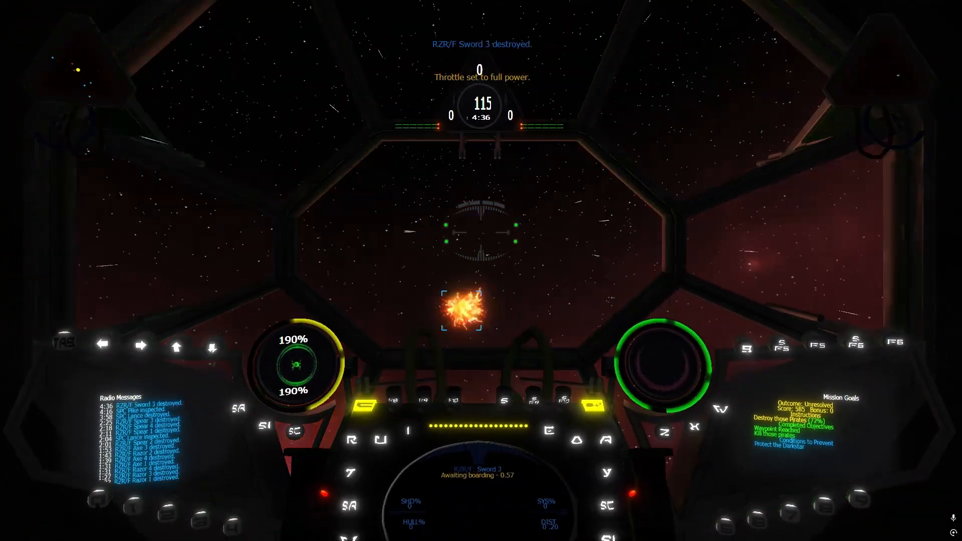
# Chase and destroy Razor Fighter Sword 1, alternating between 2/3 and full throttle
pyautogui.press(']')
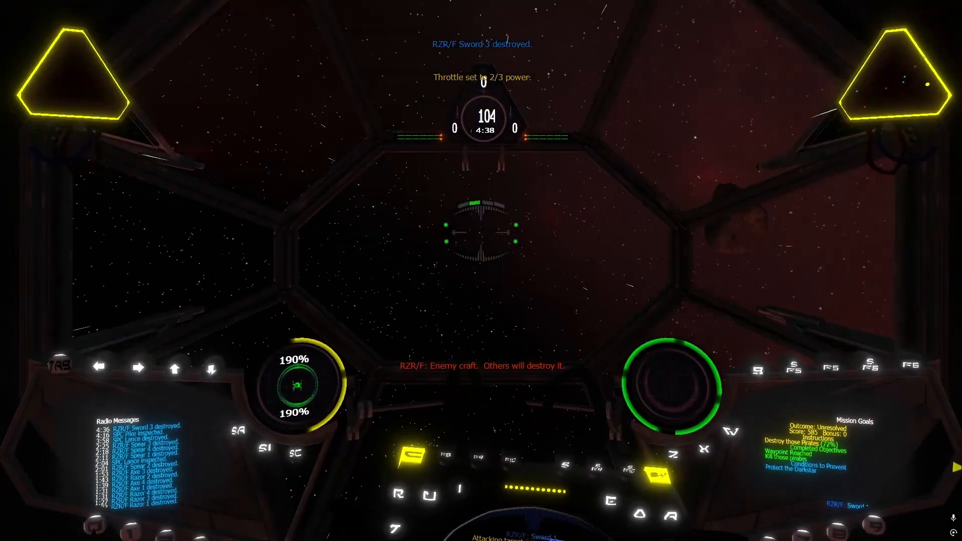
pyautogui.press('BackSpace')
pyautogui.press(']')
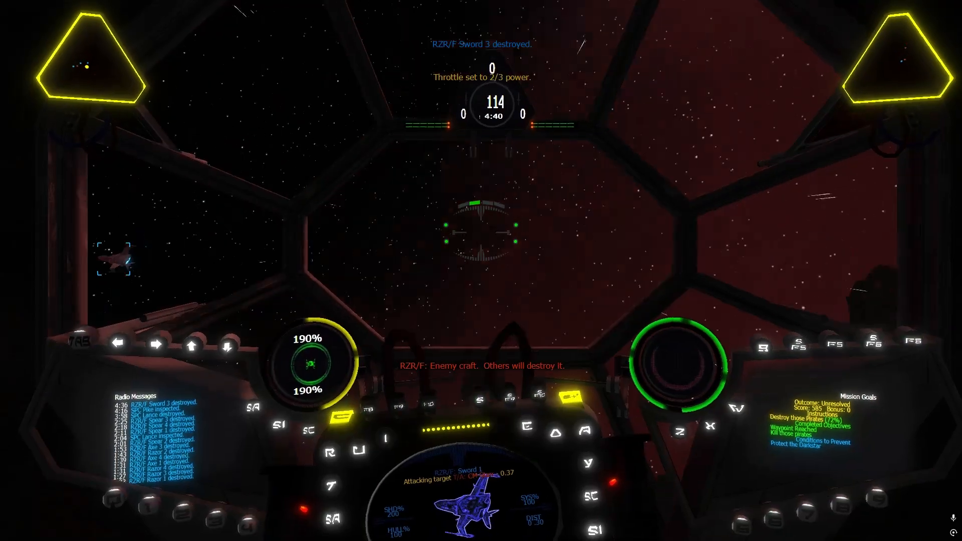
pyautogui.press('BackSpace')
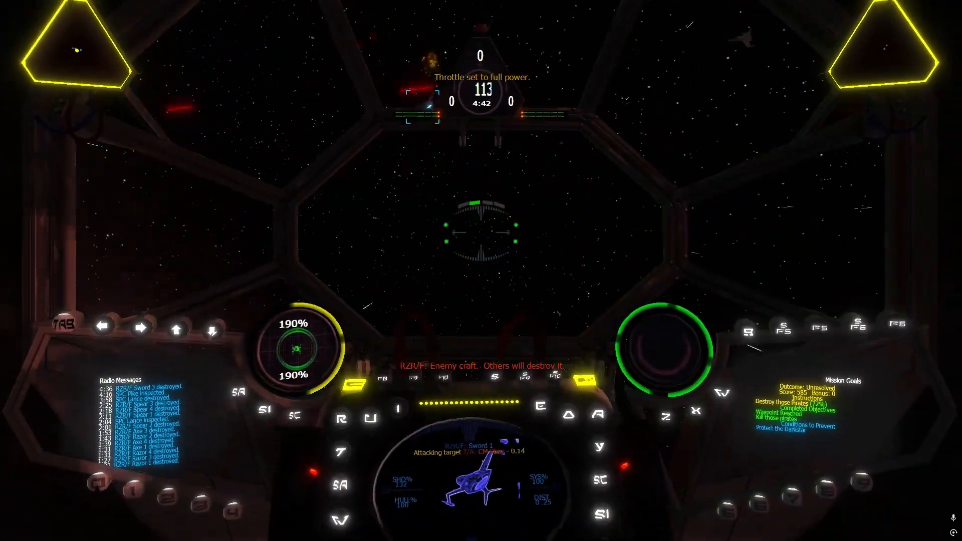
pyautogui.press(']')
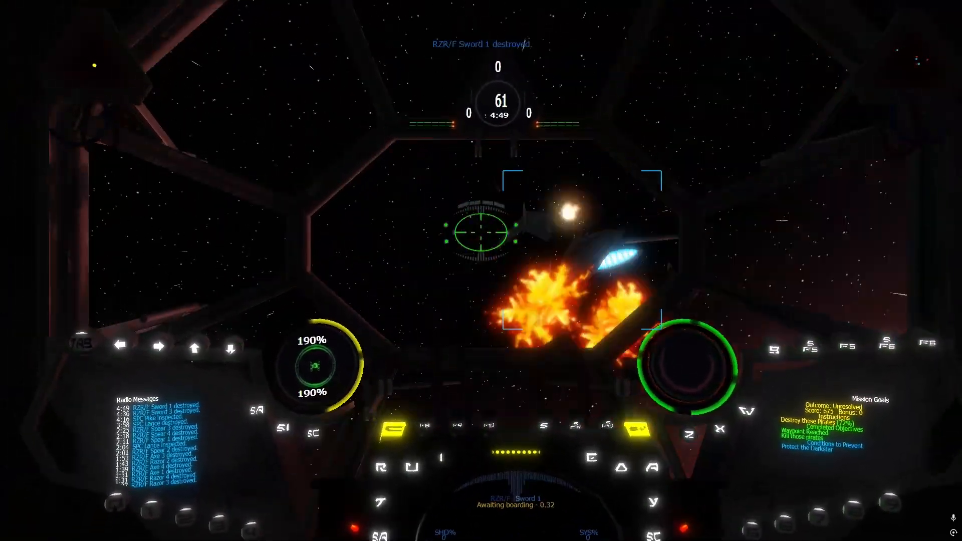
# Target the nearest pirate fighter, Sword 2, and destroy it at 2/3 throttle
pyautogui.press(']')
pyautogui.press('r')
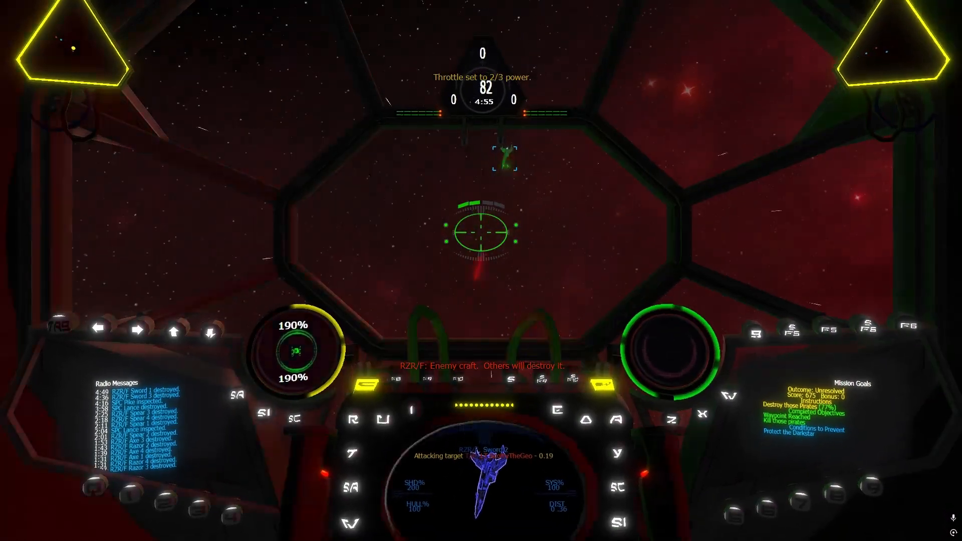
pyautogui.press('BackSpace')
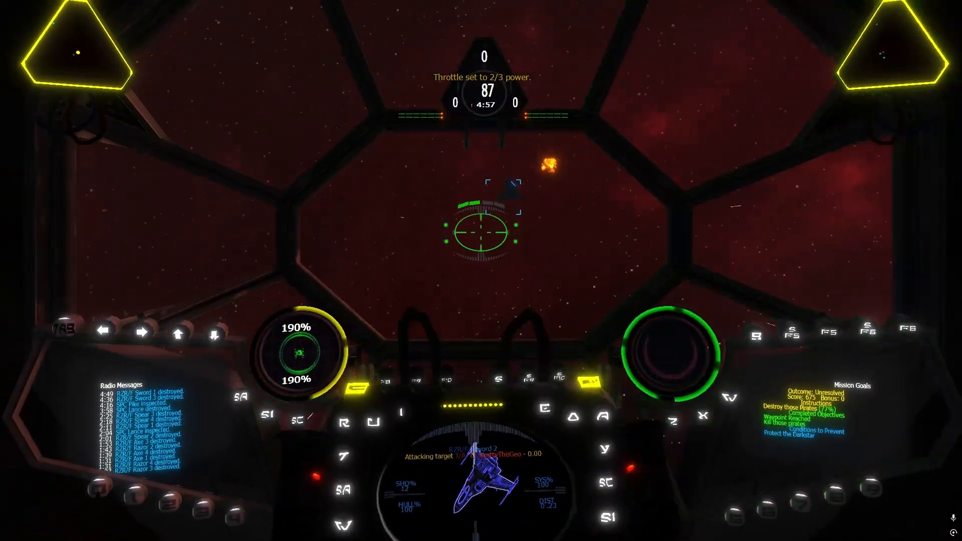
pyautogui.press('r')
pyautogui.press(']')
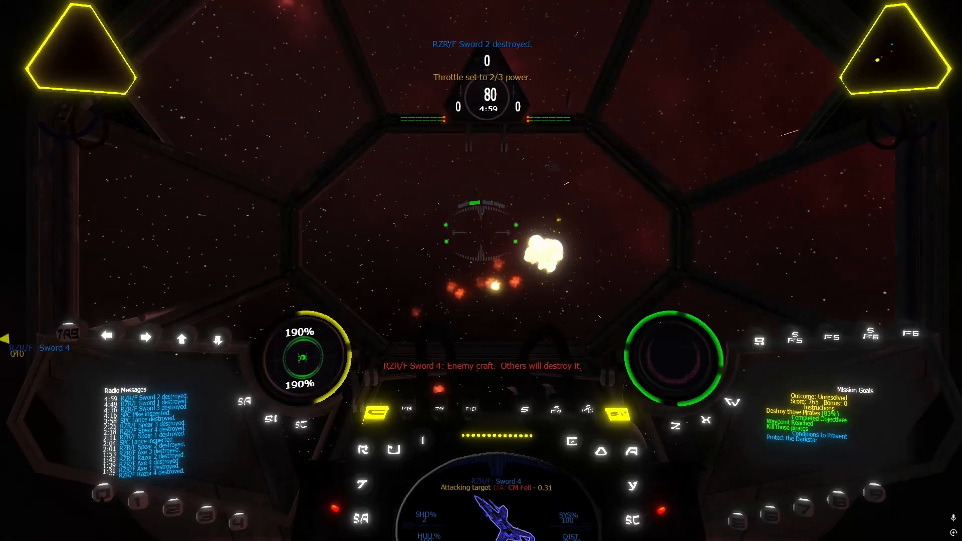
# Target Razor Fighter Axe 2, close in at full throttle and shoot it down at 2/3 throttle
pyautogui.press('r')
pyautogui.press('BackSpace')
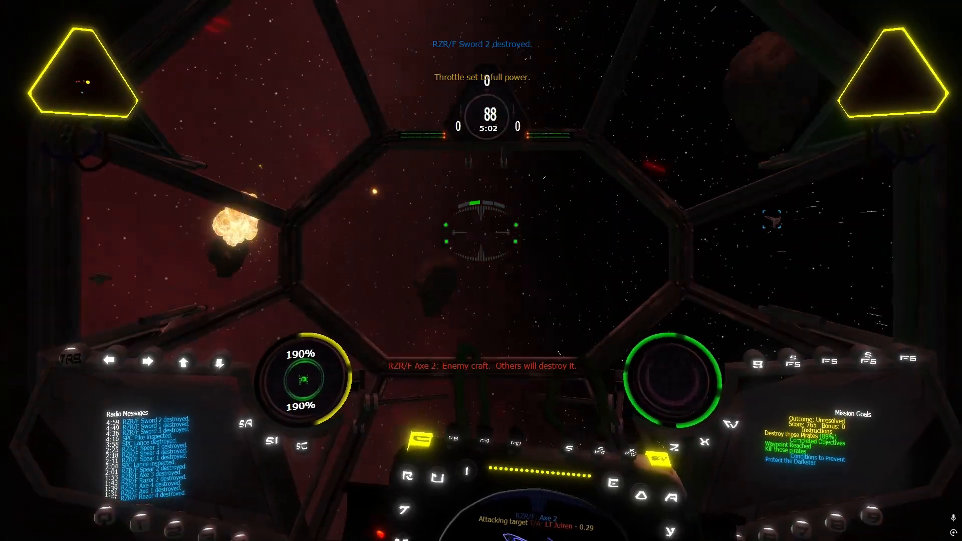
pyautogui.press(']')
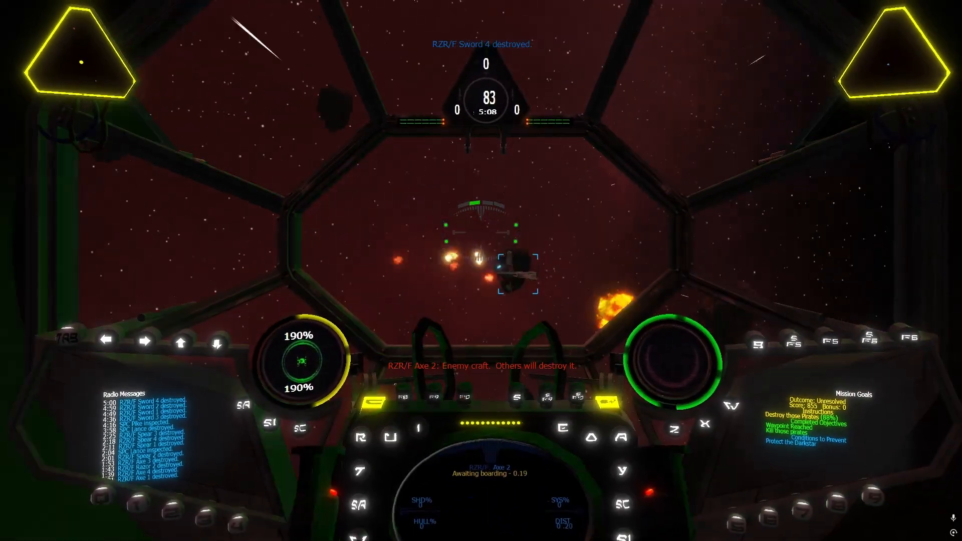
# Approach the pirate leader SPC Pike at full throttle and attack its hull with the cannons at reduced throttle
pyautogui.press('BackSpace')
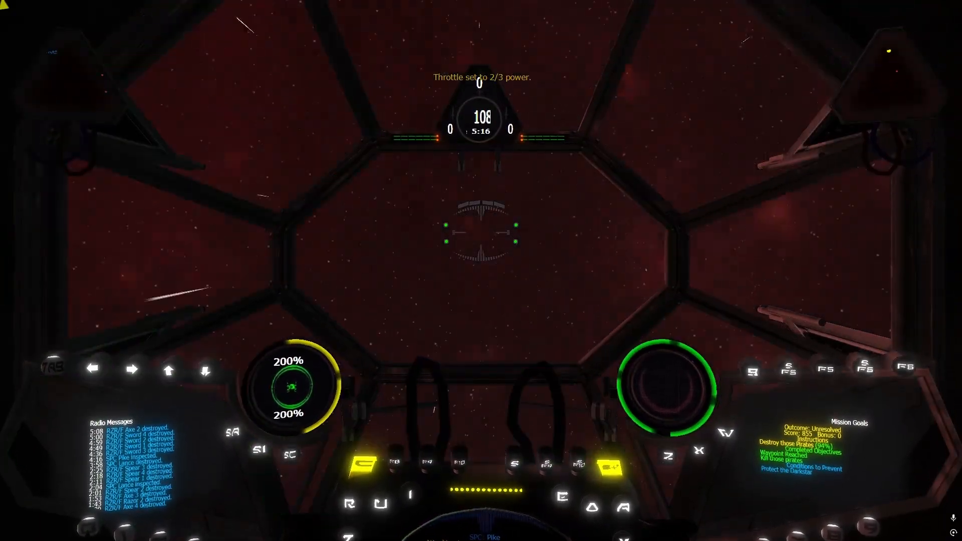
pyautogui.press('BackSpace')
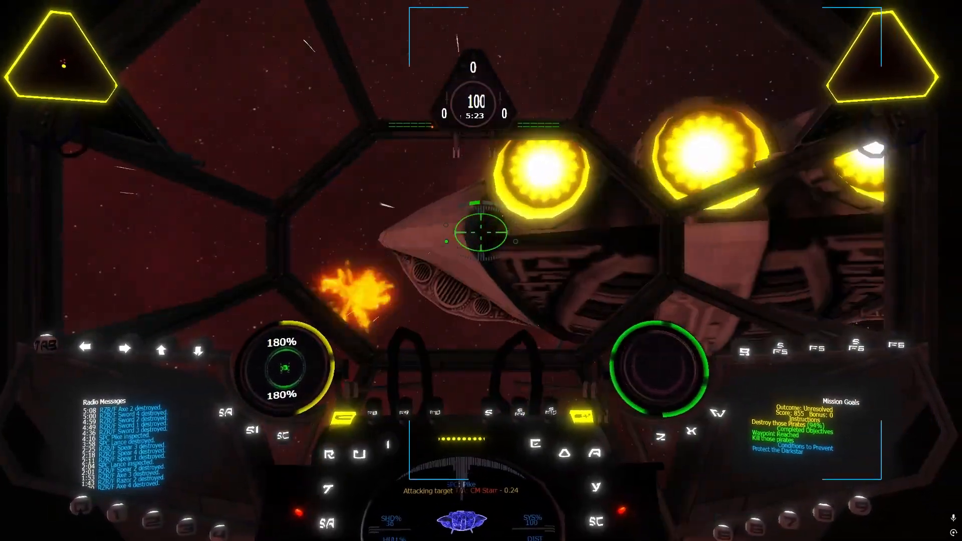
pyautogui.press('[')
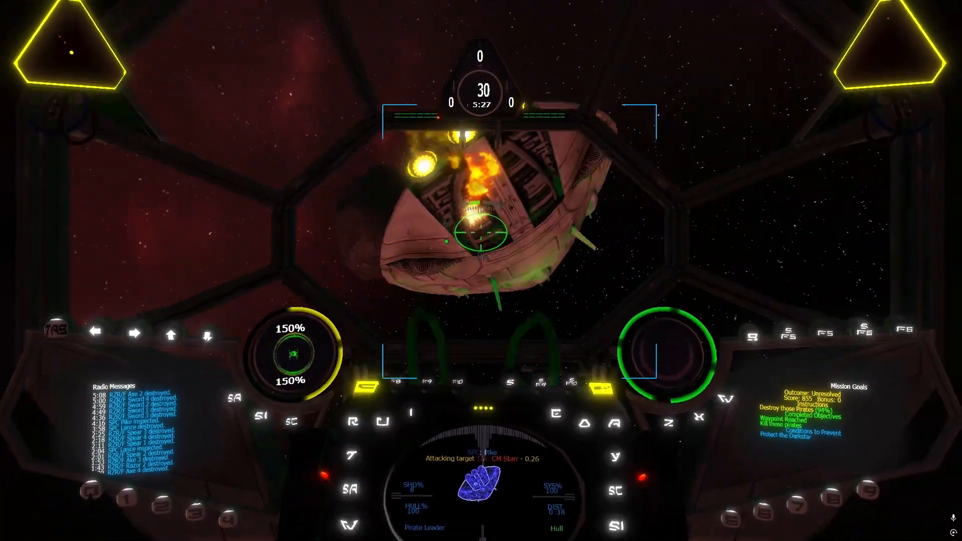
pyautogui.press('[')
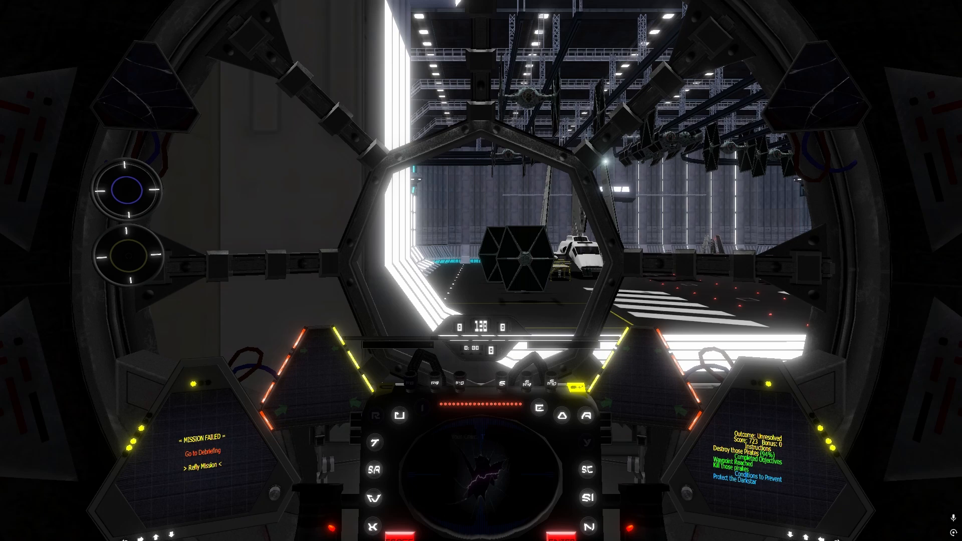
# Refly the mission and briefly inspect the craft from the external view before returning to the cockpit
pyautogui.press('space')
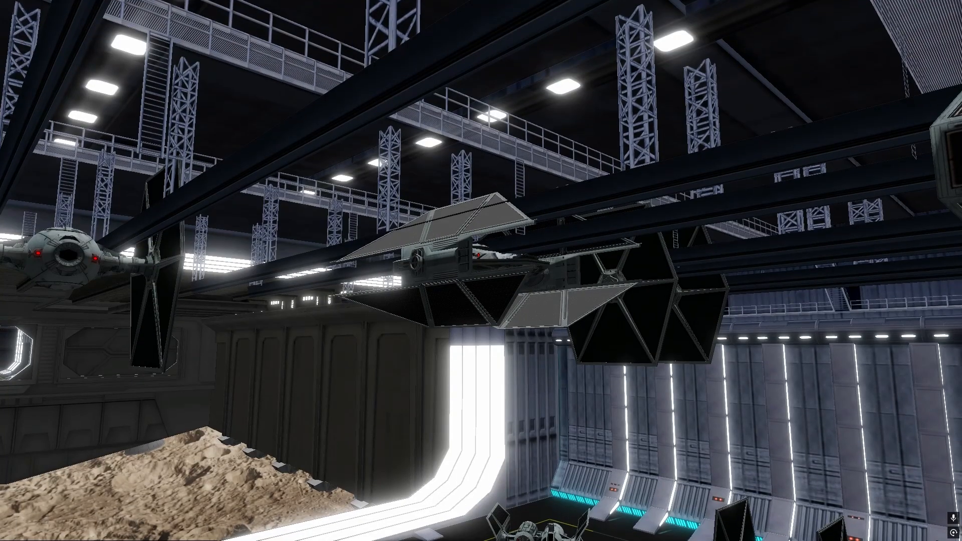
pyautogui.press('space')
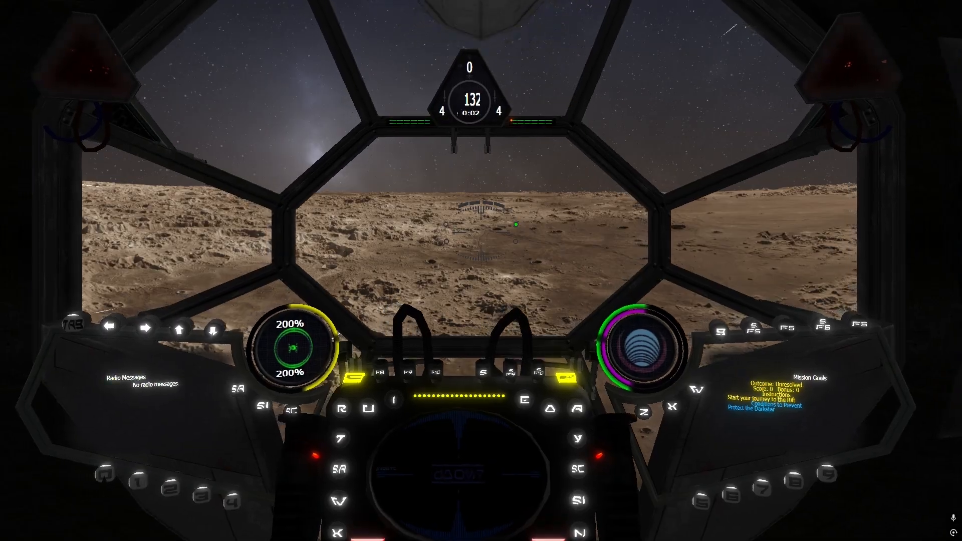
pyautogui.press('/')
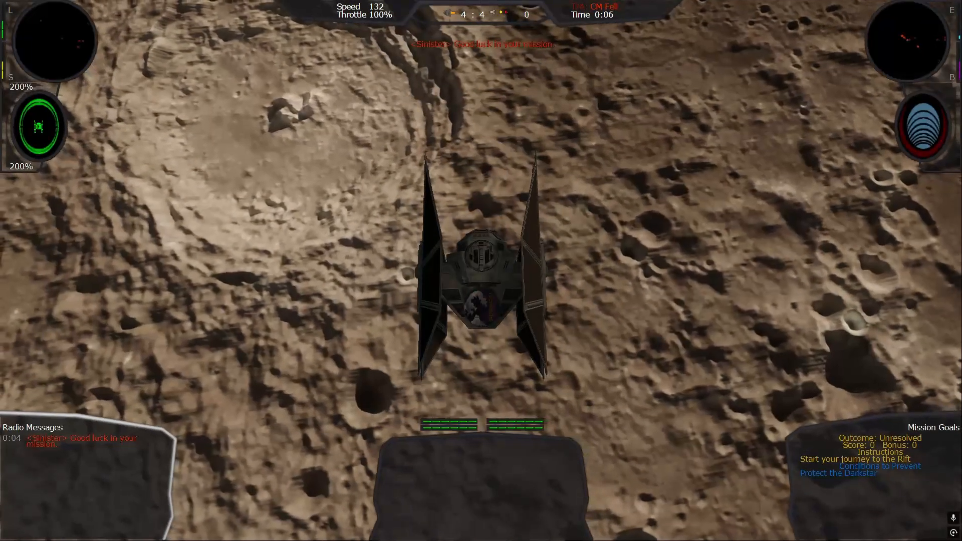
pyautogui.press('/')
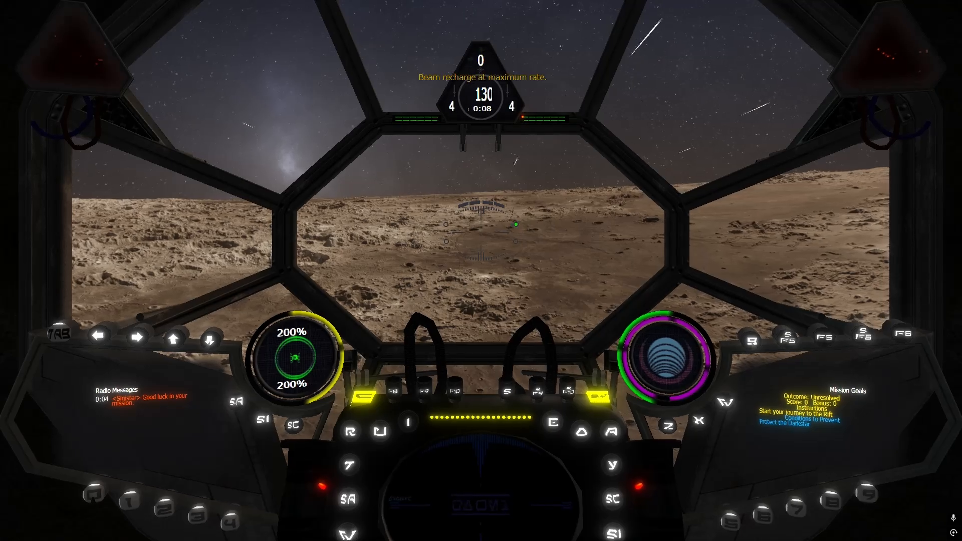
# Redirect beam recharge power to the engines, then target the hyper buoy To Tarabba and travel through hyperspace
pyautogui.press('F8')
pyautogui.press('t')
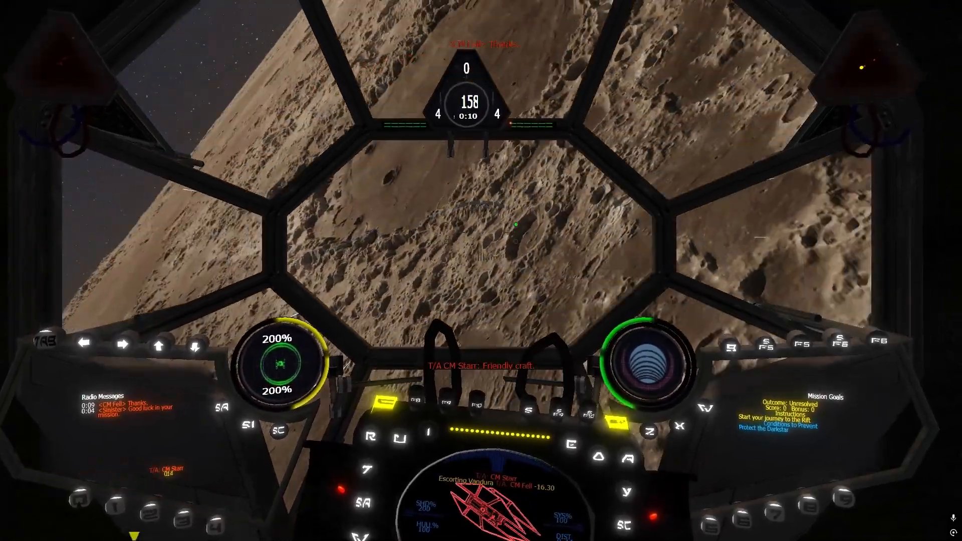
pyautogui.press('t')
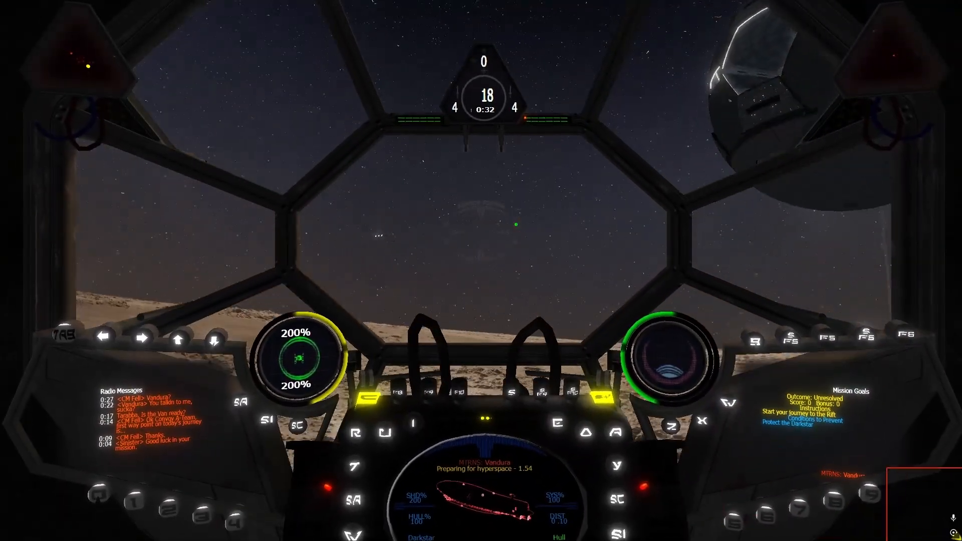
pyautogui.press('t')
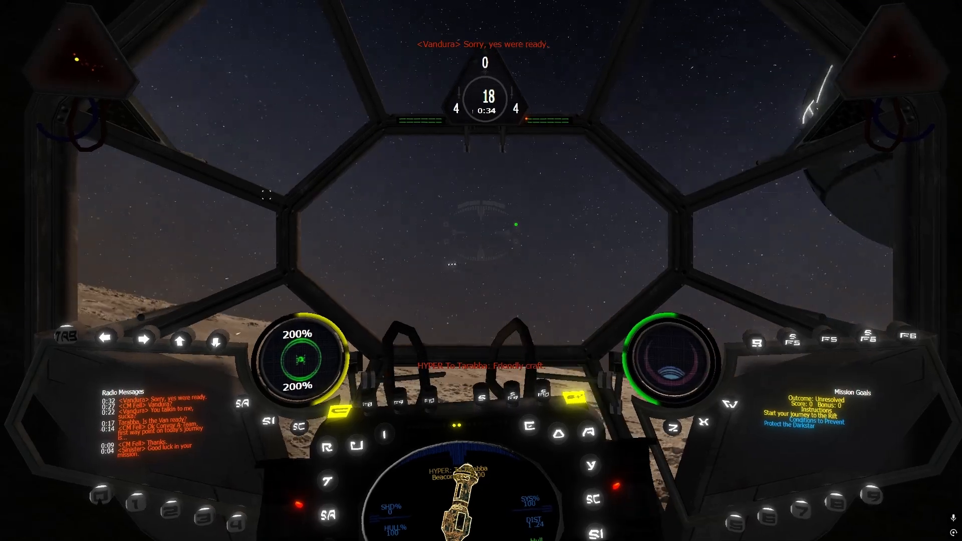
pyautogui.press('[')
pyautogui.press('BackSpace')
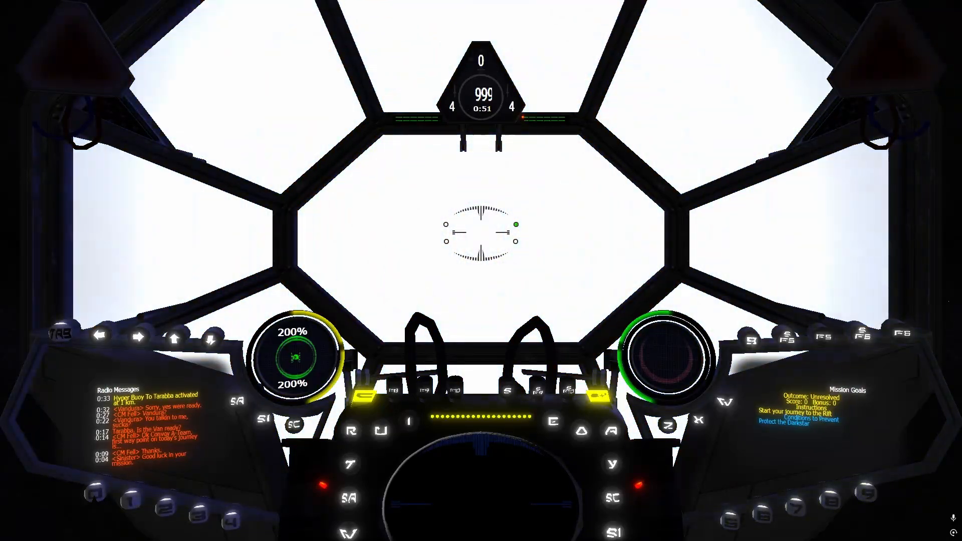
# Link the cannons for joint fire and arm the advanced concussion missile launcher against the unidentified pirate SPC craft
pyautogui.press('x')
pyautogui.press('x')
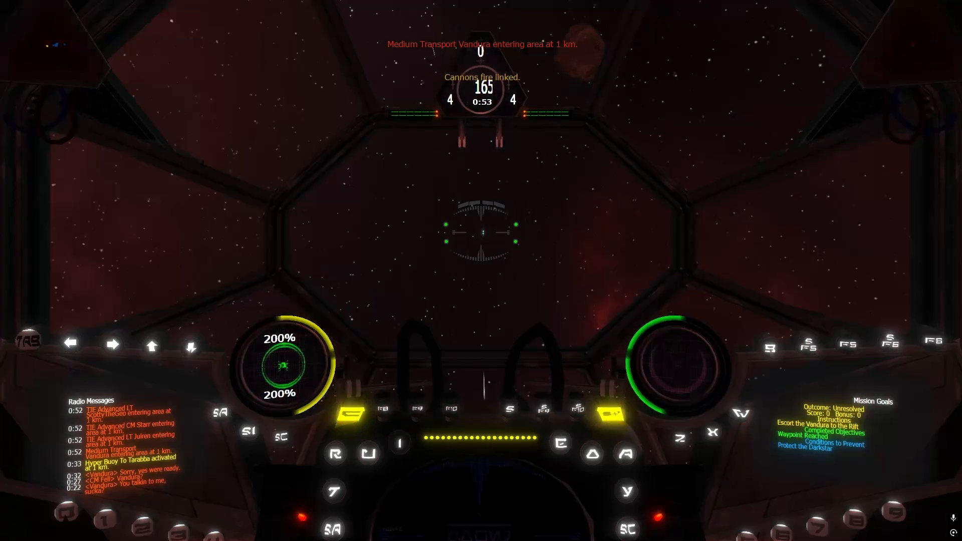
pyautogui.press('w')
pyautogui.press('w')
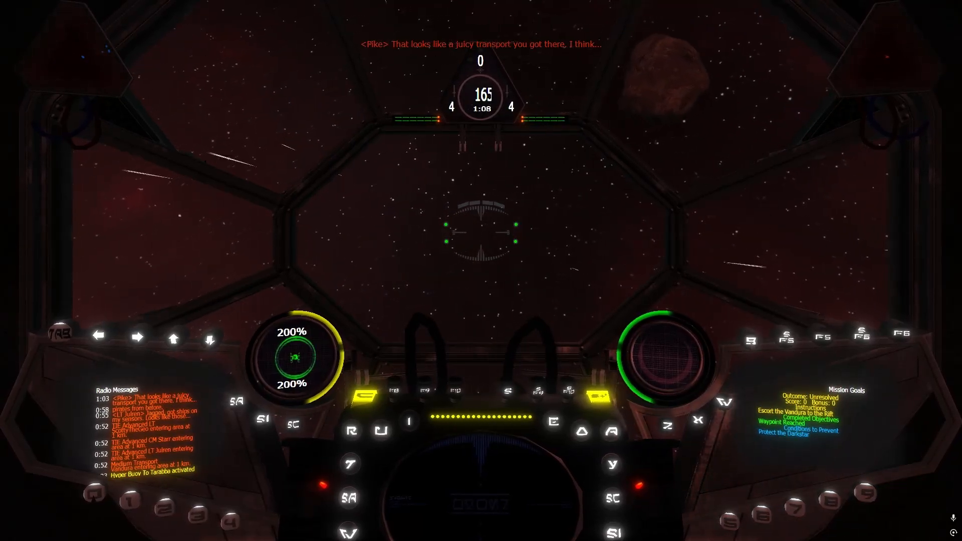
pyautogui.press('t')
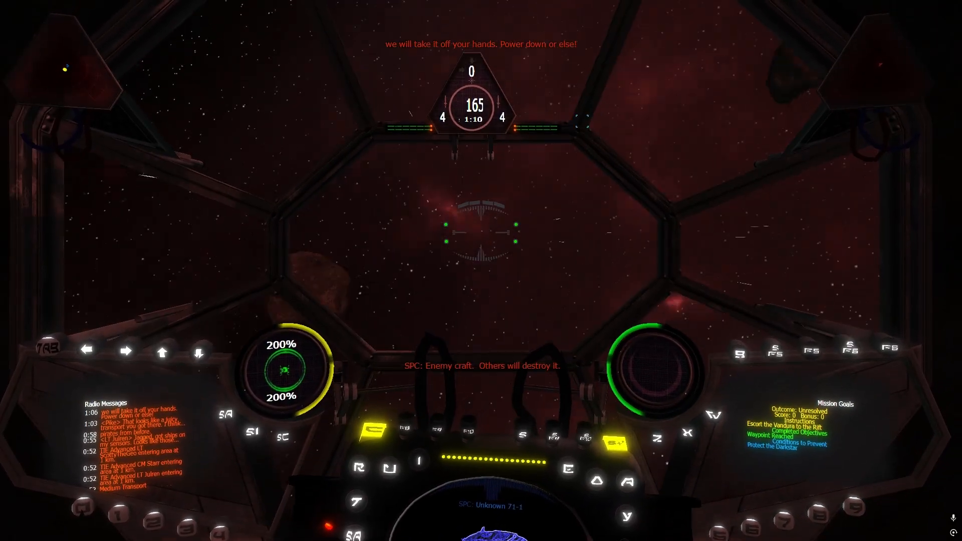
pyautogui.press('w')
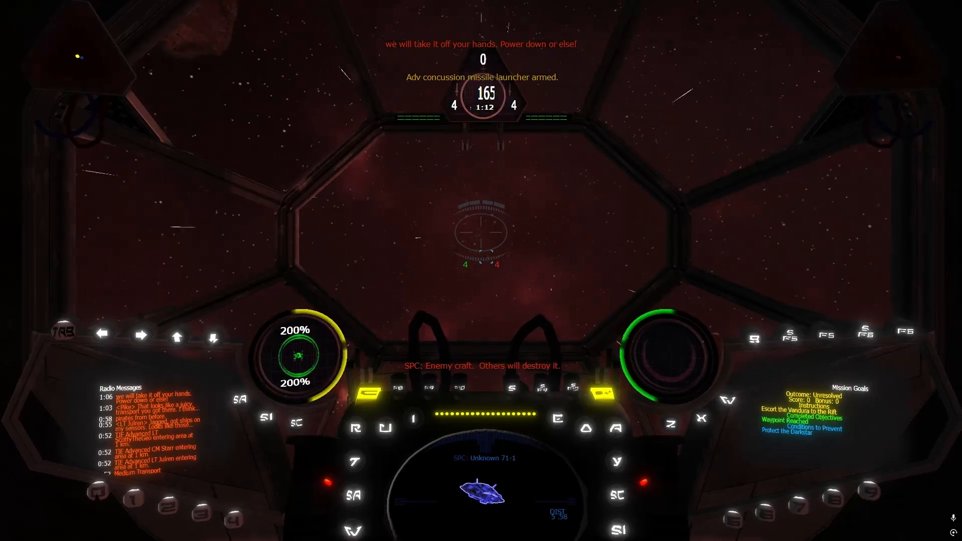
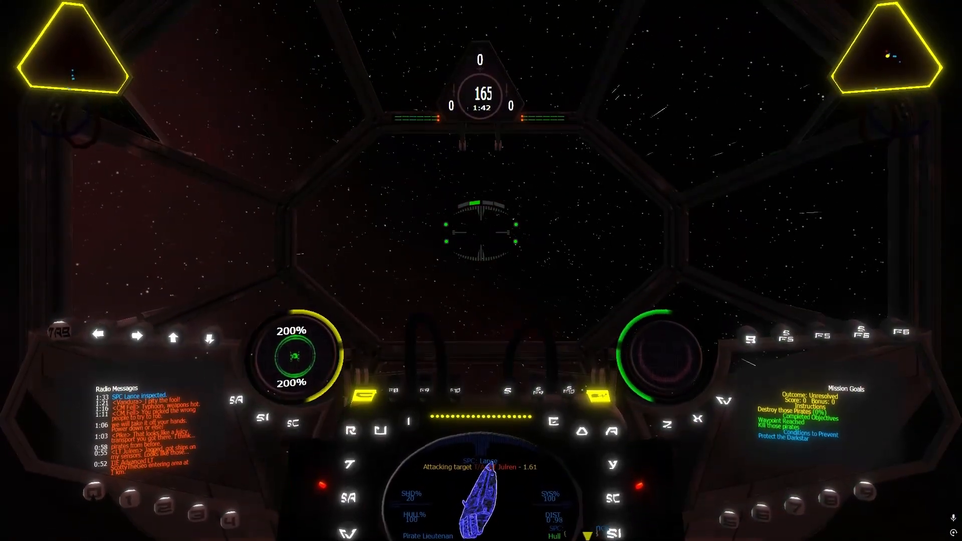
# Target the pirate fighter RZR/F Spear 4 and destroy it, switching the throttle between 2/3 and full power
pyautogui.press('r')
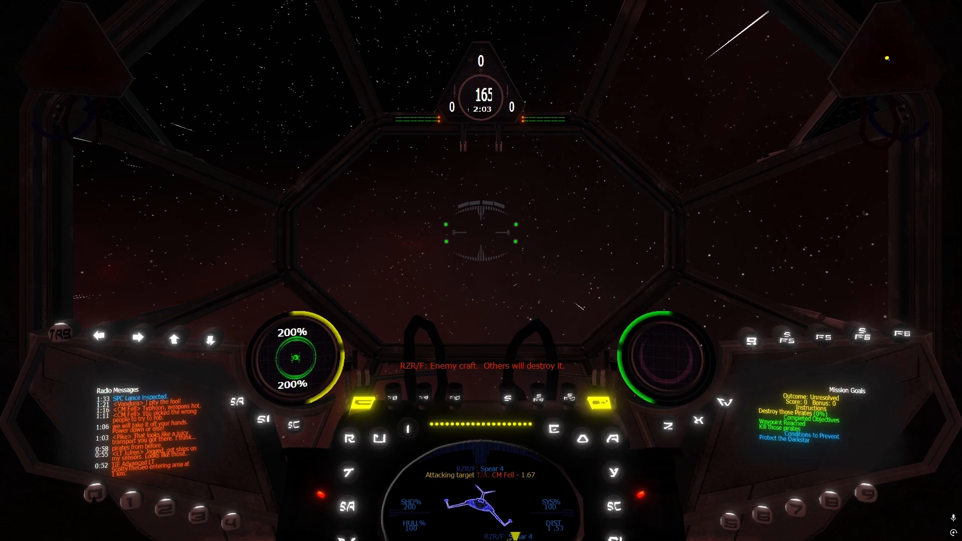
pyautogui.press('BackSpace')
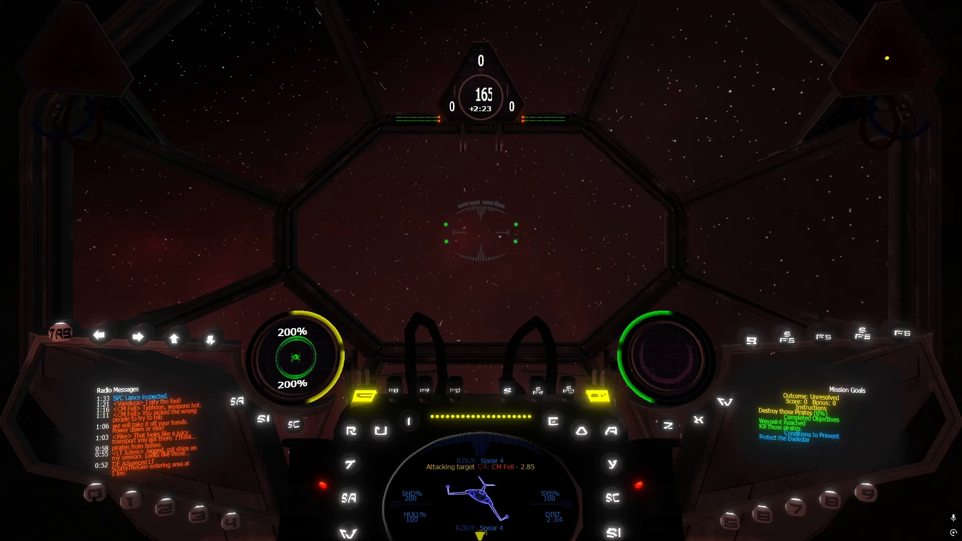
pyautogui.press('[')
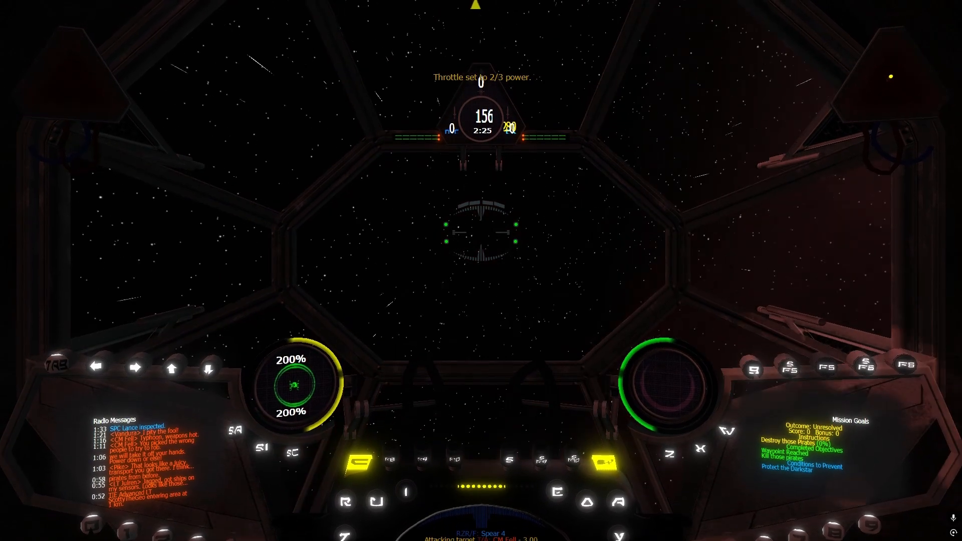
pyautogui.press('BackSpace')
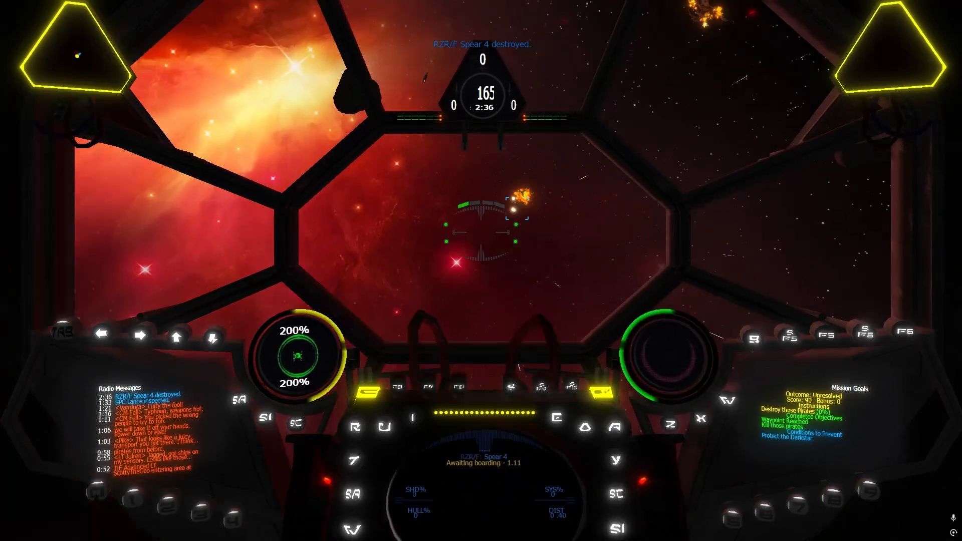
# Target RZR/F Spear 1 and destroy it, alternating the throttle between 2/3 and full power to stay behind it
pyautogui.press('r')
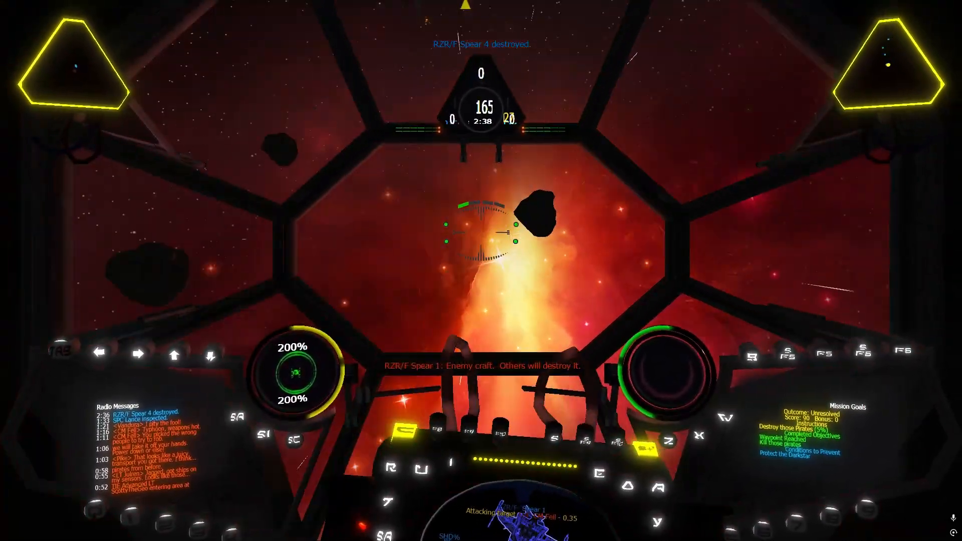
pyautogui.press(']')
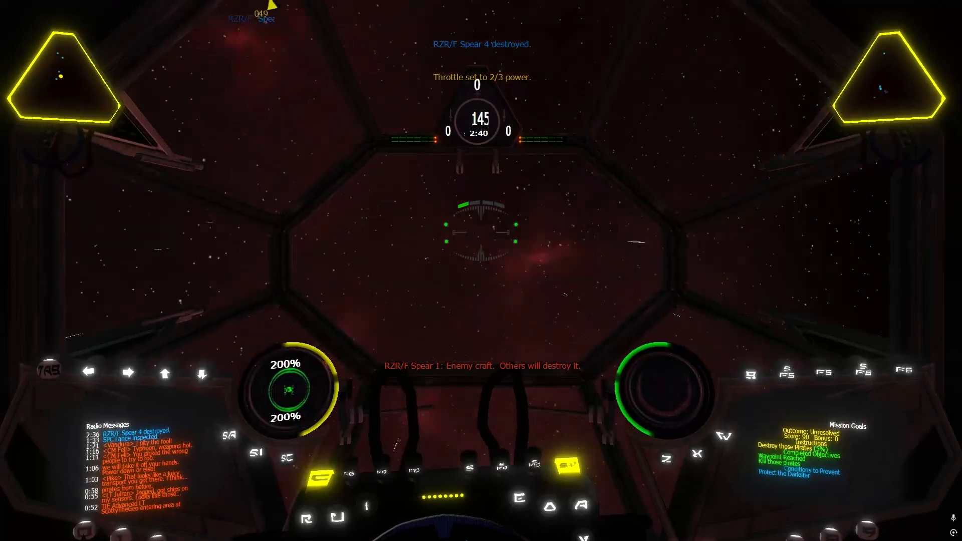
pyautogui.press('BackSpace')
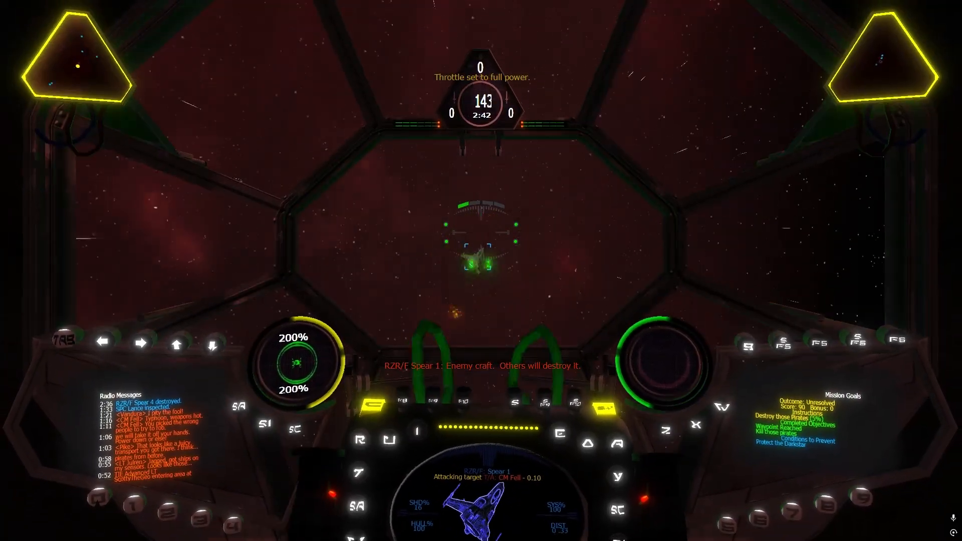
pyautogui.press(']')
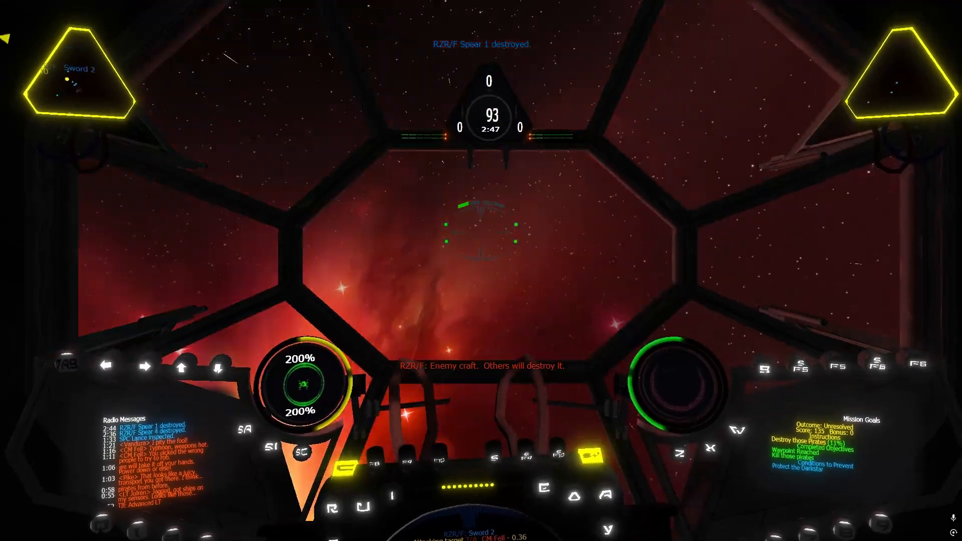
# Destroy RZR/F Sword 2 and Axe 3, using full throttle to close in and 2/3 power to turn
pyautogui.press('BackSpace')
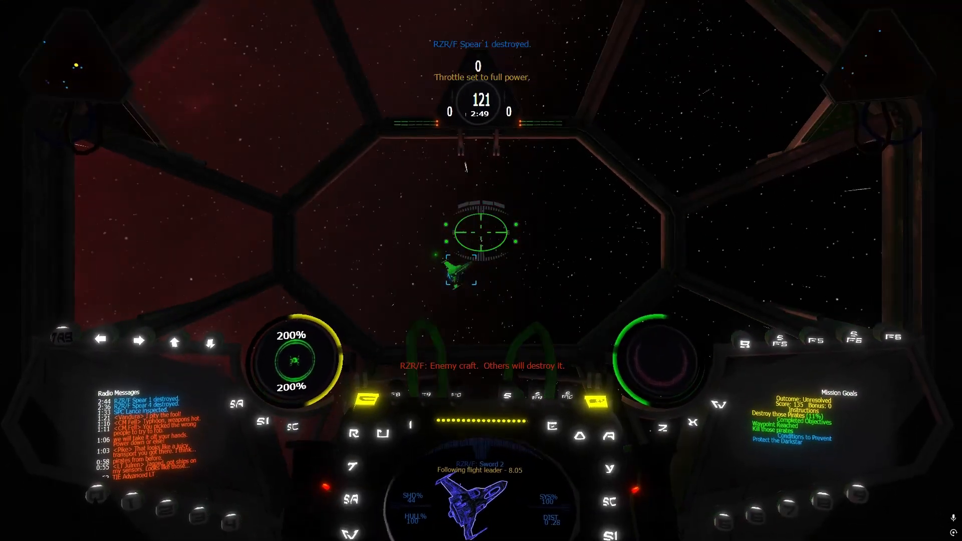
pyautogui.press(']')
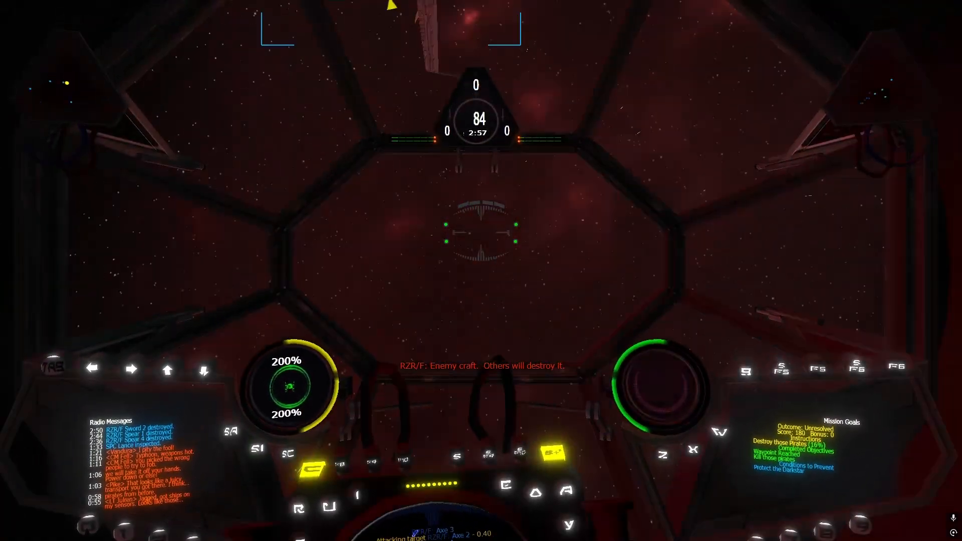
pyautogui.press(']')
# Transfer the cannon energy to the shields and redirect cannon recharge fully to the engines
pyautogui.press("'")
pyautogui.press("'")
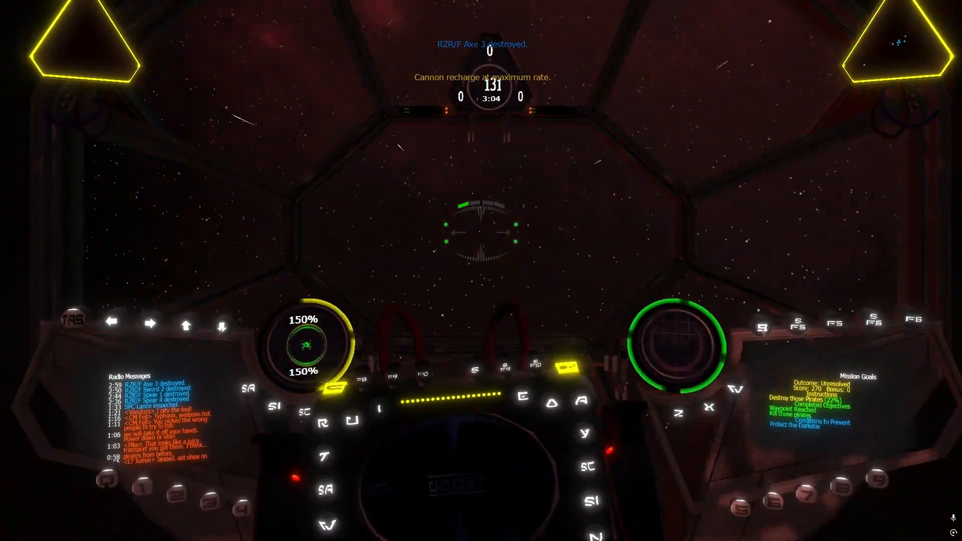
pyautogui.press("'")
pyautogui.press('F9')
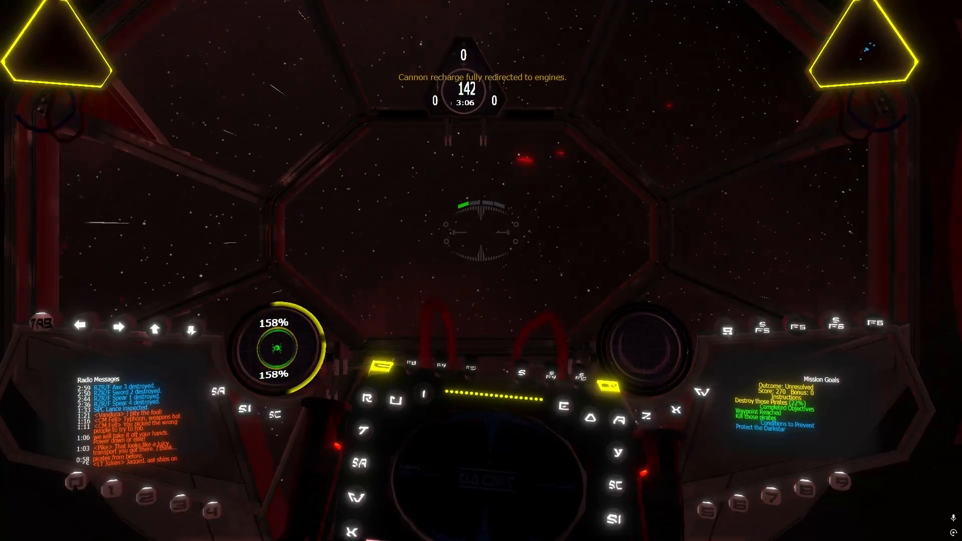
# Target RZR/F Sword 1 and let it close in with accelerated time, transferring cannon energy to the shields meanwhile
pyautogui.press('r')
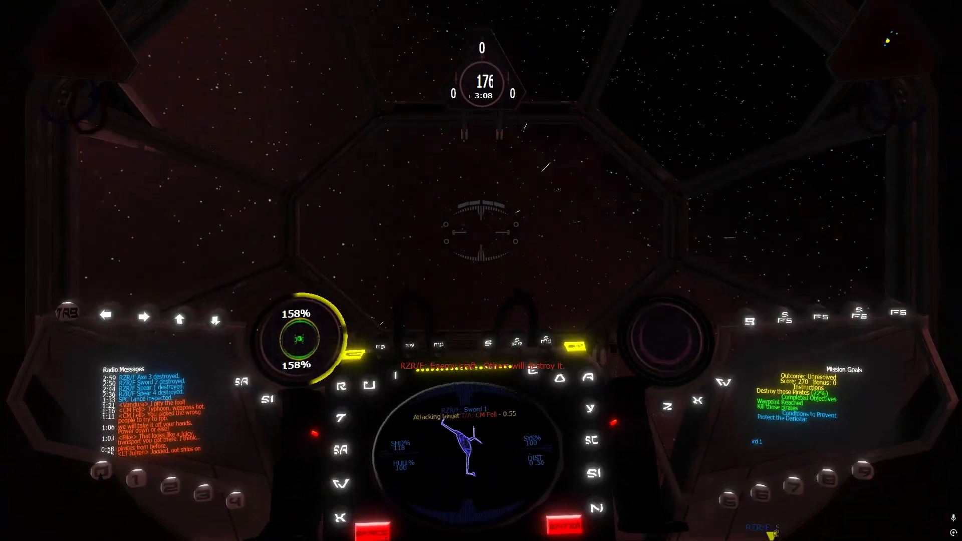
pyautogui.hotkey('alt', 't')
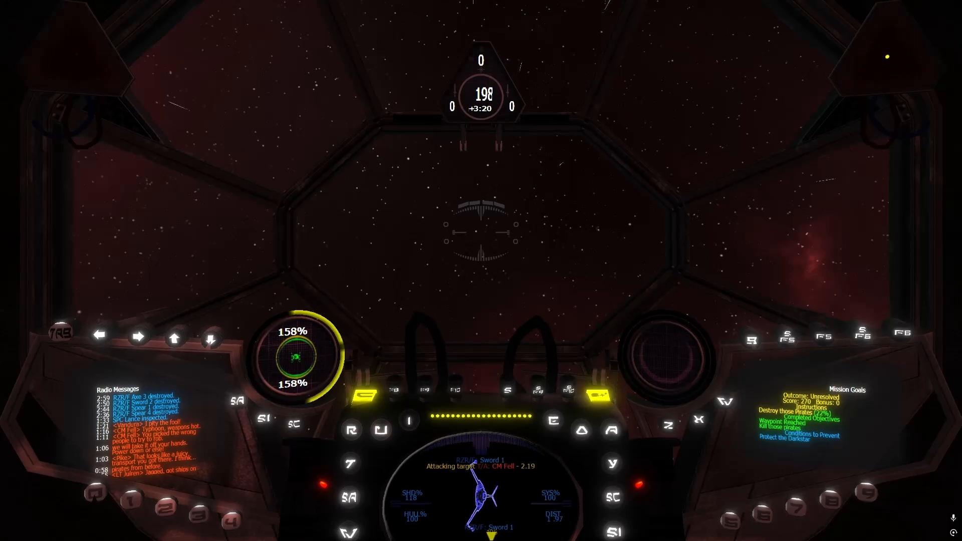
pyautogui.hotkey('alt', 't')
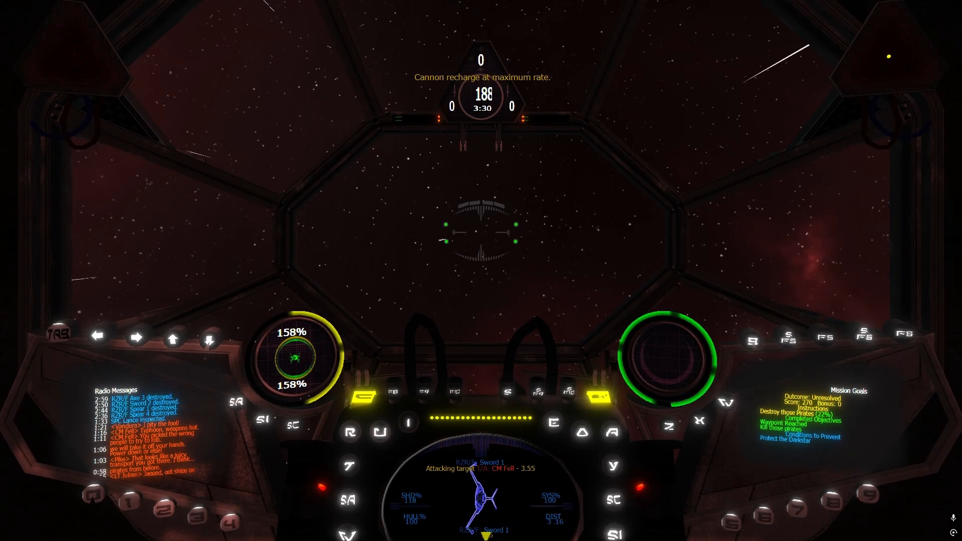
pyautogui.hotkey('alt', 't')
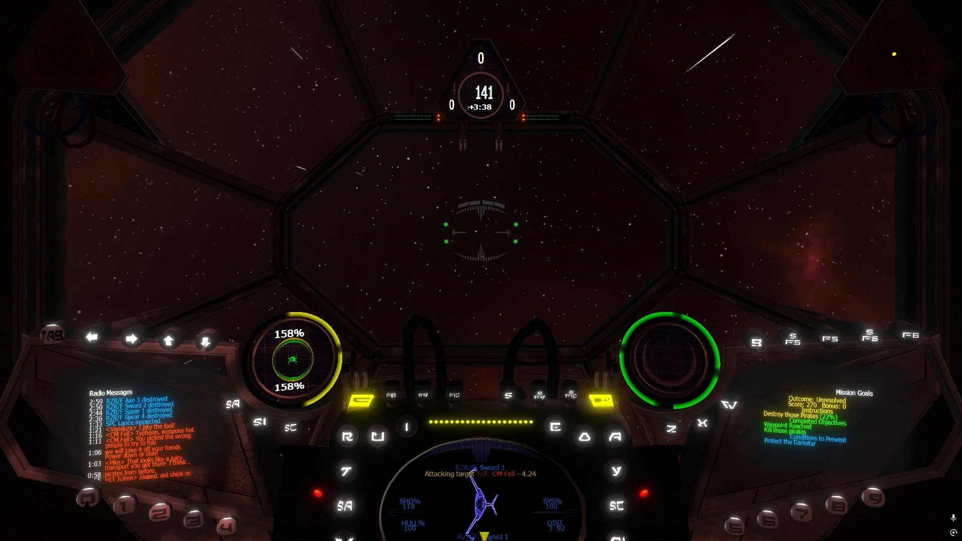
pyautogui.press("'")
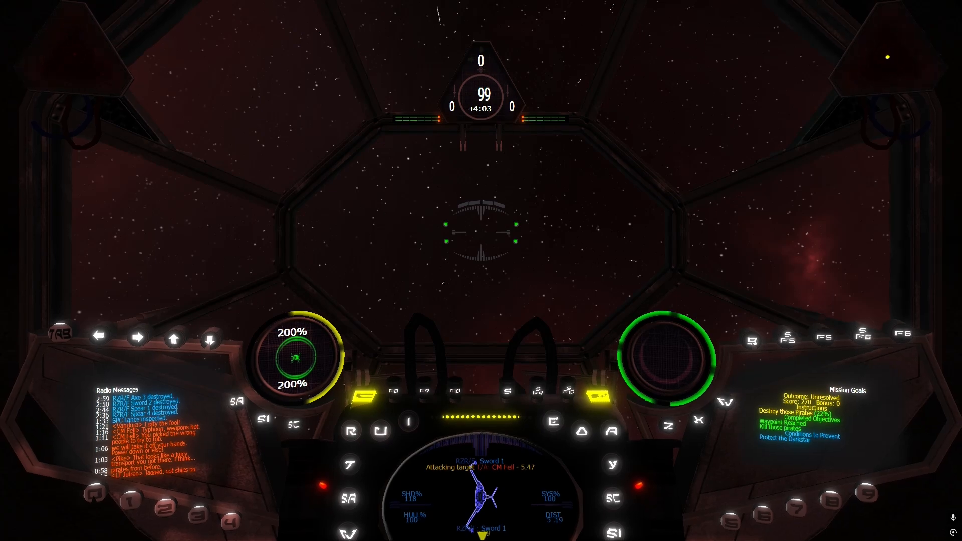
pyautogui.press('\\')
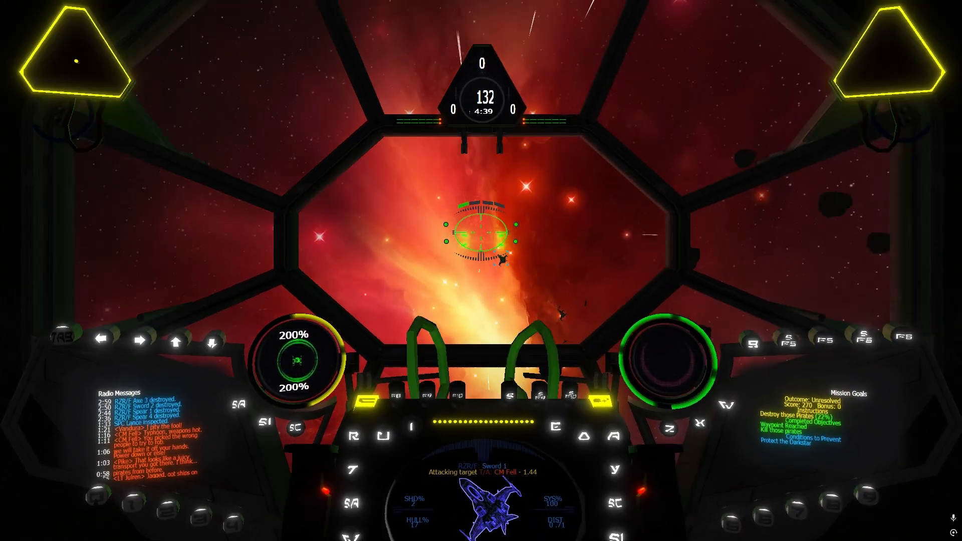
# Target and destroy RZR/F Unknown 2 and Axe 1, switching the throttle between 2/3 and full power
pyautogui.press('r')
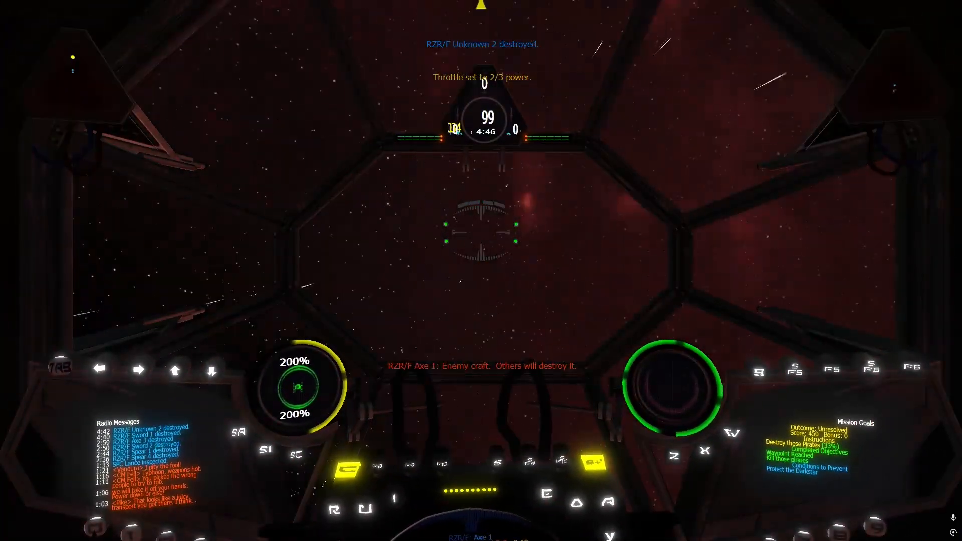
pyautogui.press(']')
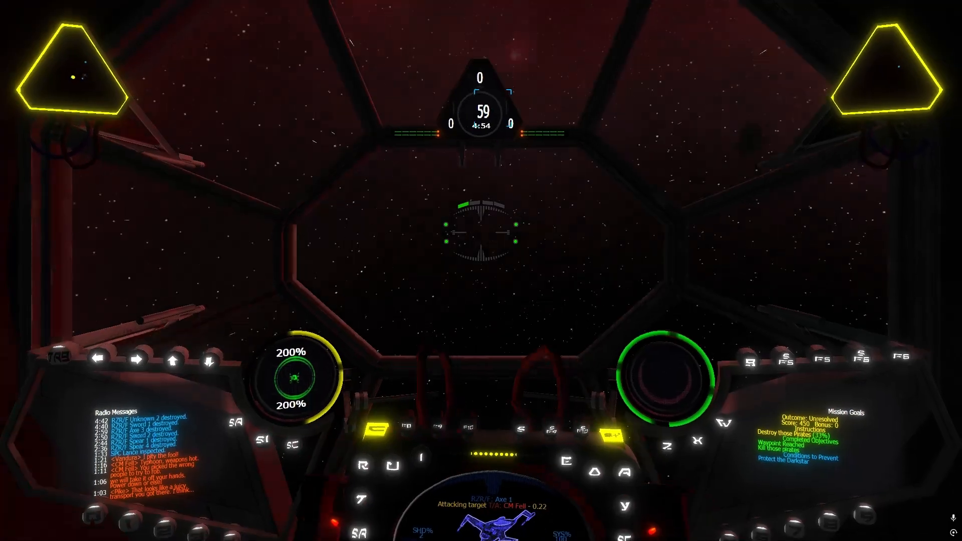
pyautogui.press('BackSpace')
pyautogui.press(']')
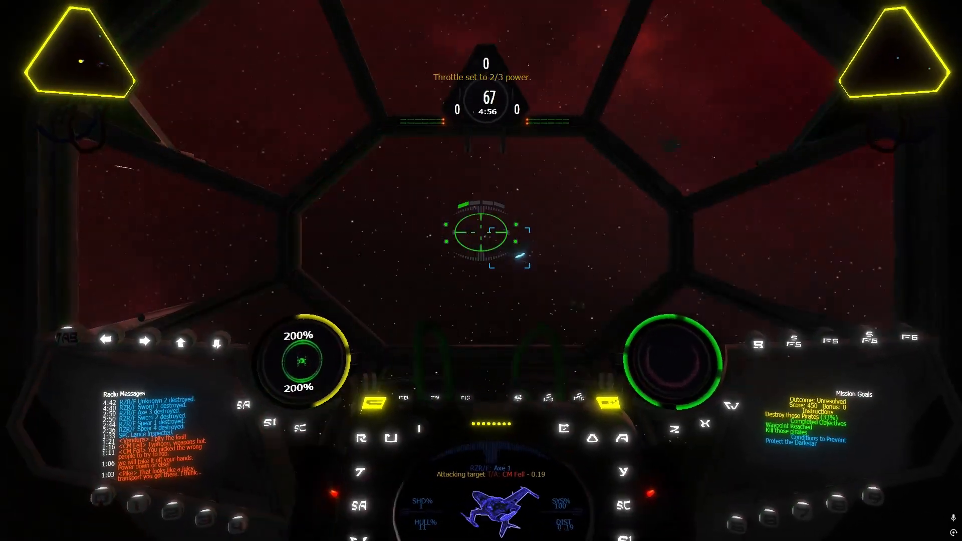
pyautogui.press('BackSpace')
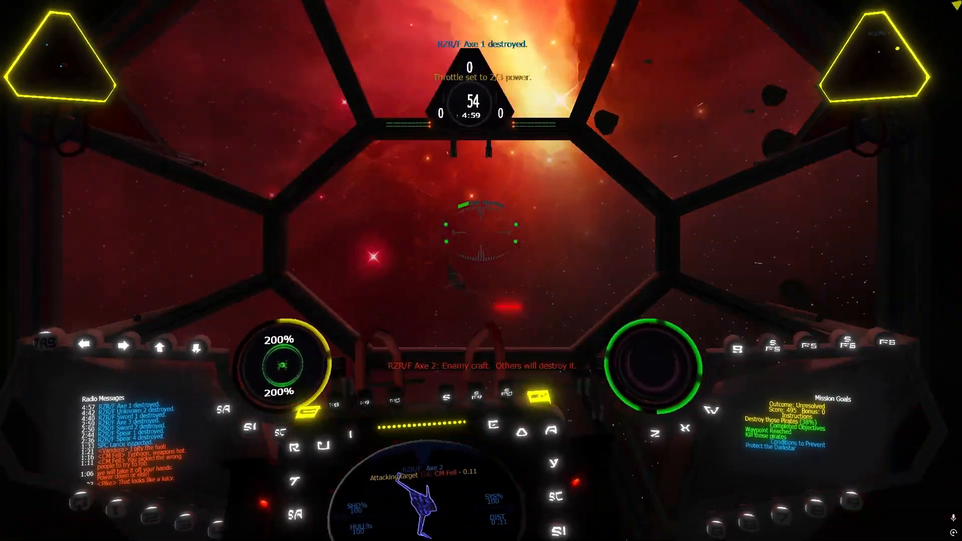
# Chase and destroy RZR/F Axe 2, alternating between 2/3 and full throttle
pyautogui.press(']')
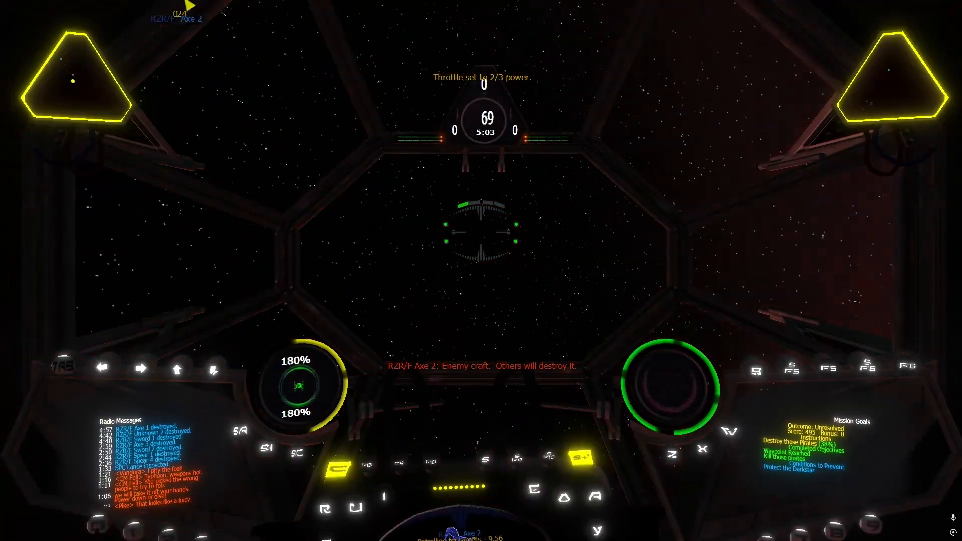
pyautogui.press('BackSpace')
pyautogui.press(']')
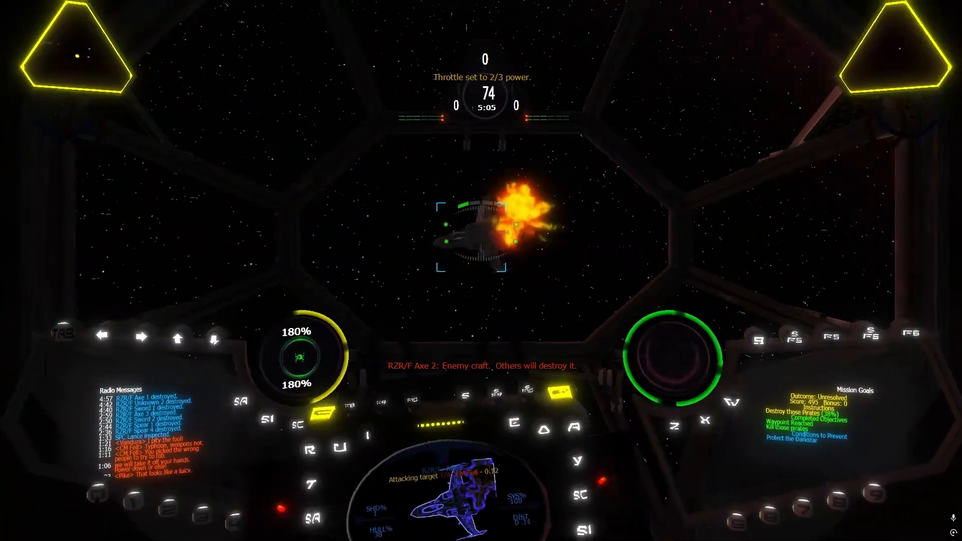
pyautogui.press('BackSpace')
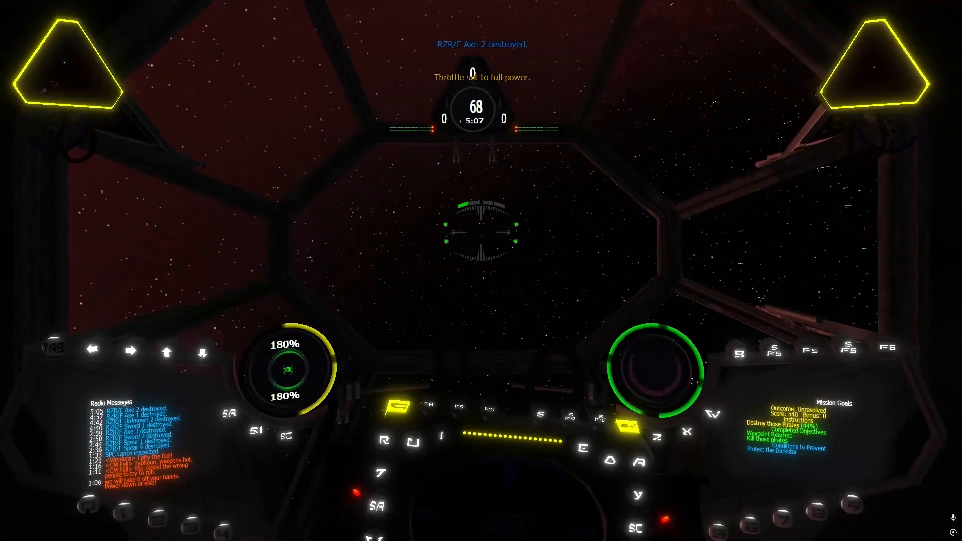
# Replenish the shields from the cannons and shoot down RZR/F Sword 3 and Axe 4
pyautogui.press(';')
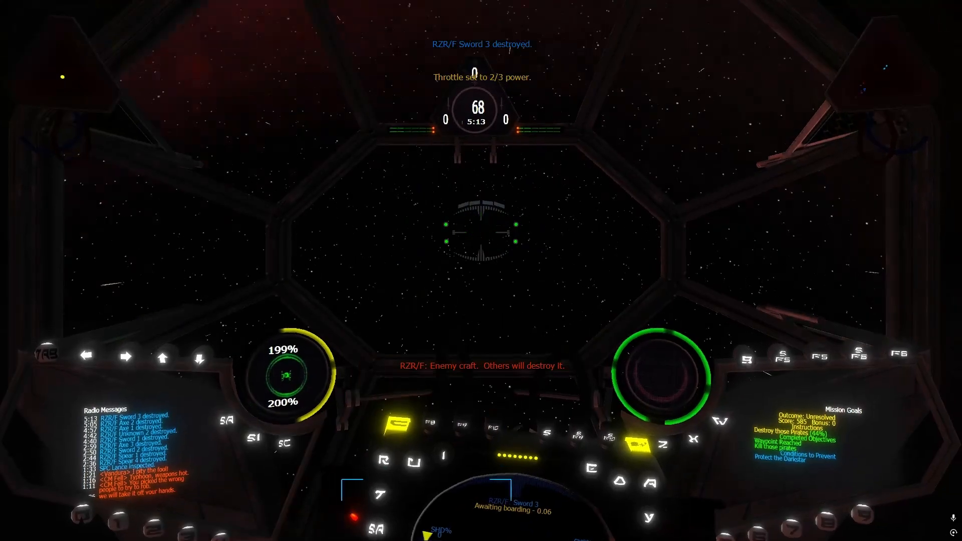
pyautogui.press('r')
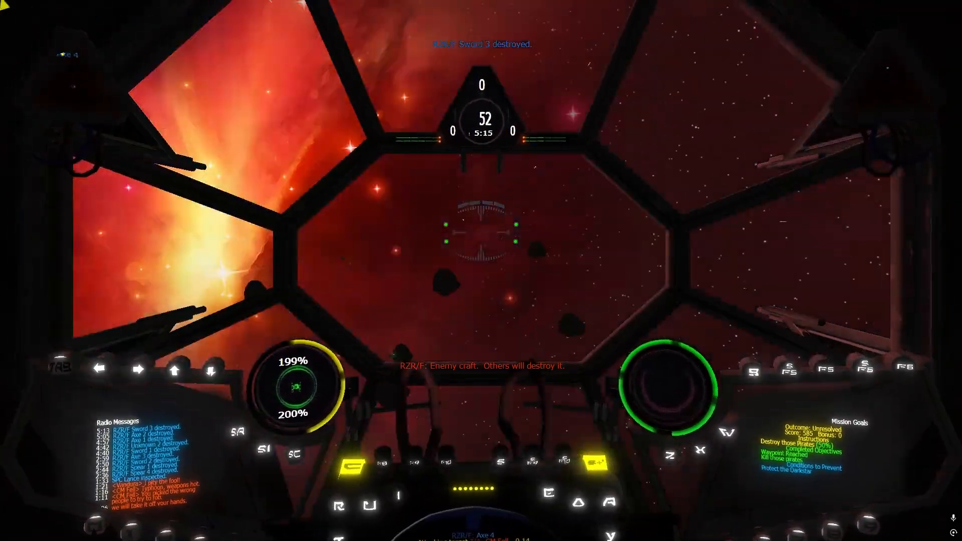
pyautogui.press('space')
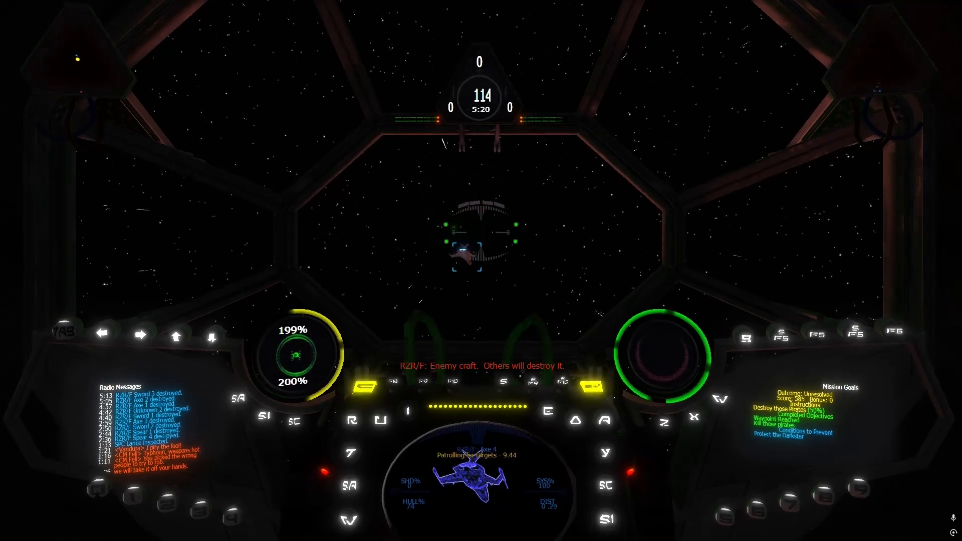
pyautogui.press('space')
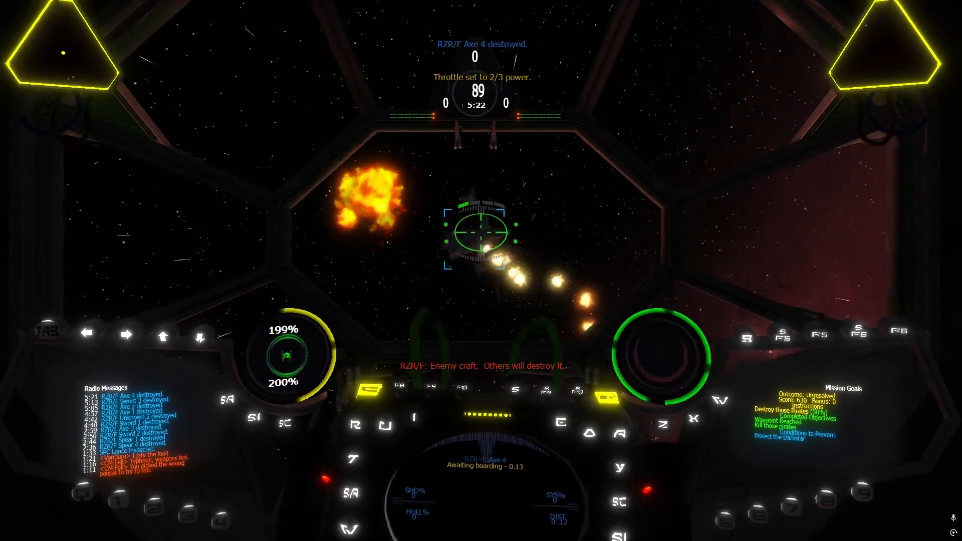
# Target and destroy RZR/F Sword 4 and Spear 3, reducing the throttle for the turns
pyautogui.press('r')
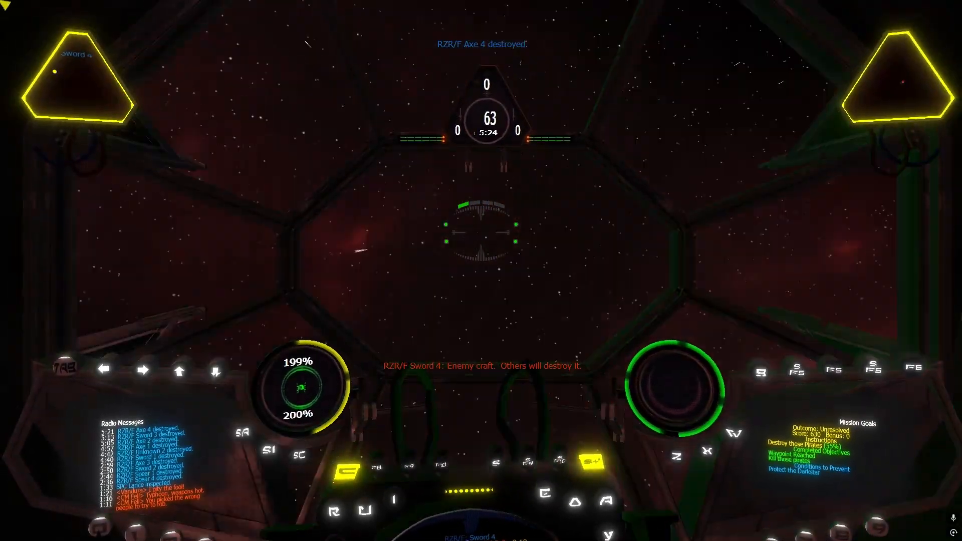
pyautogui.press('[')
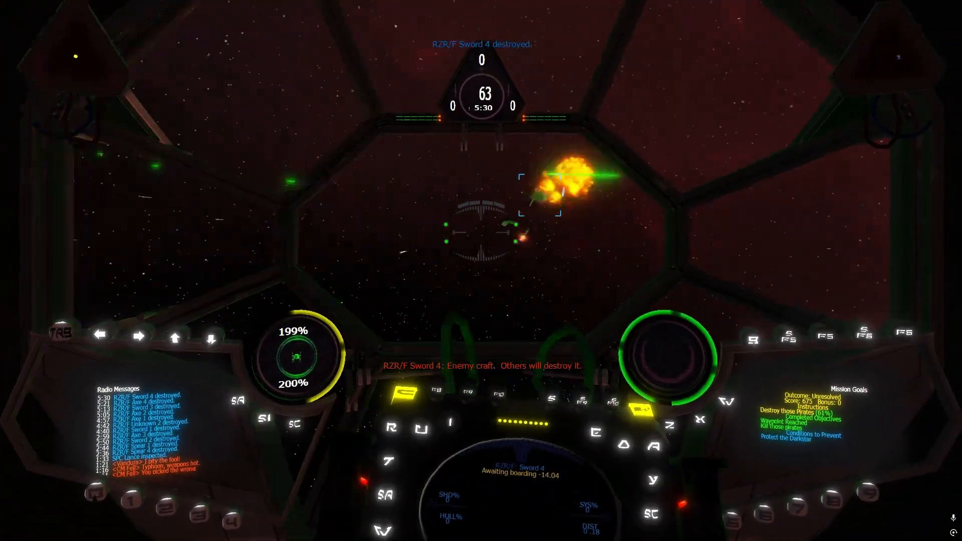
pyautogui.press(']')
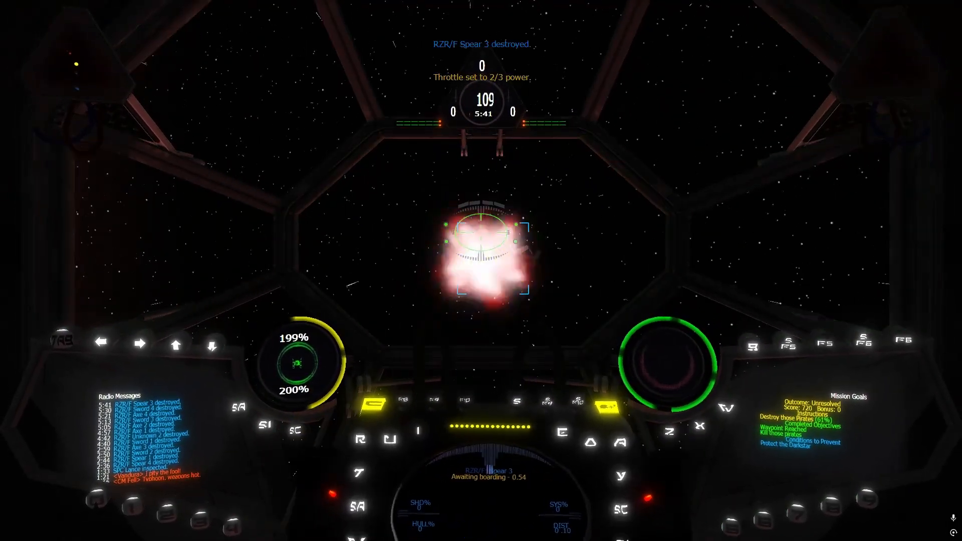
# Target the transport SPC Lance at full throttle, attack it and transfer cannon power to the shields
pyautogui.press('BackSpace')
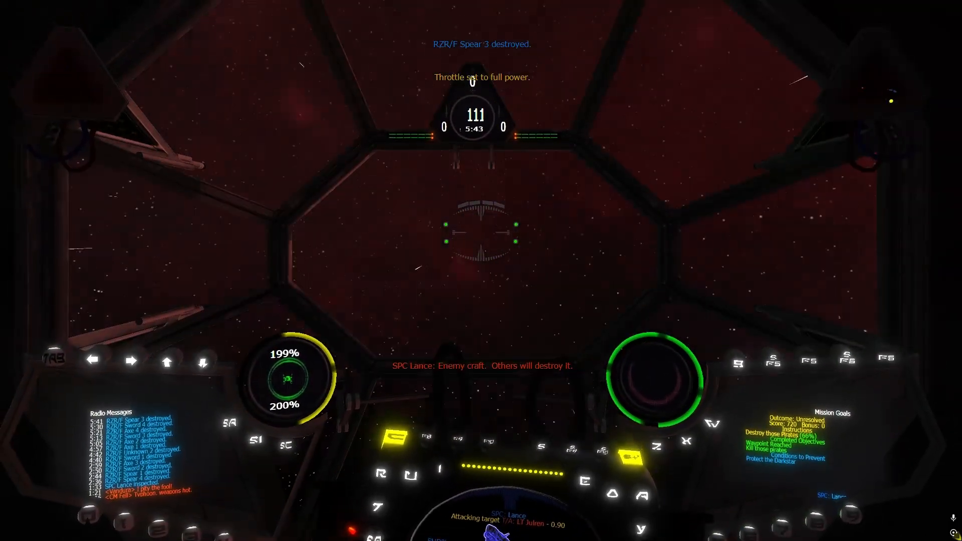
pyautogui.press('r')
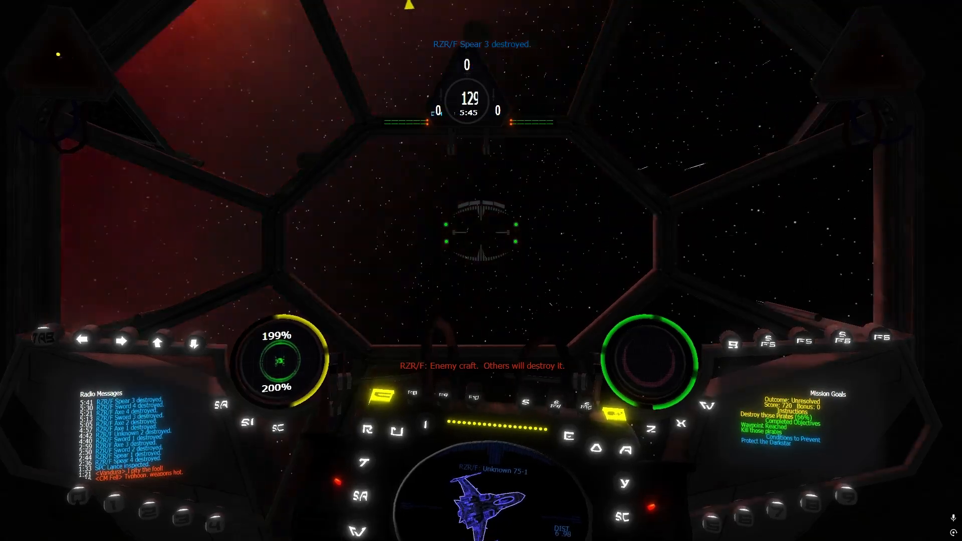
pyautogui.press('t')
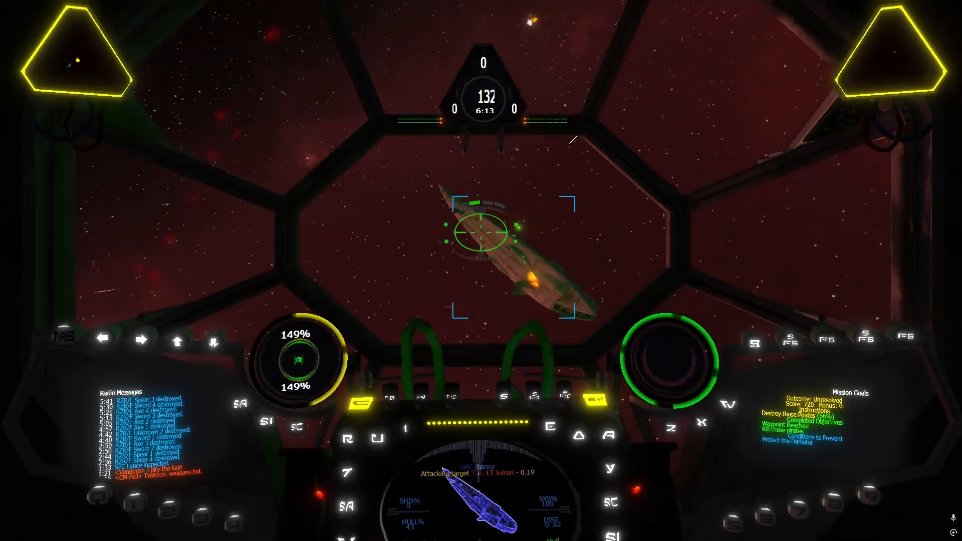
pyautogui.press("'")
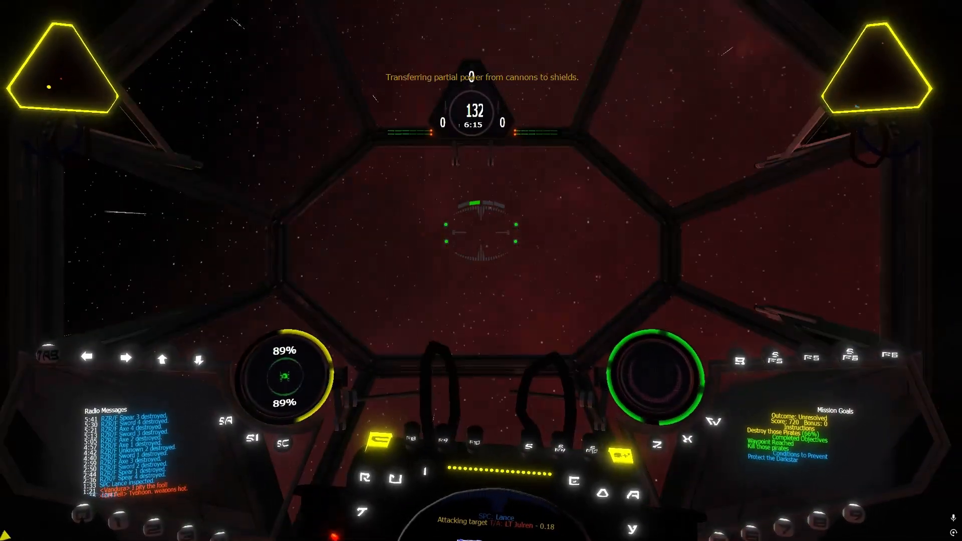
pyautogui.press("'")
pyautogui.press("'")
pyautogui.press("'")
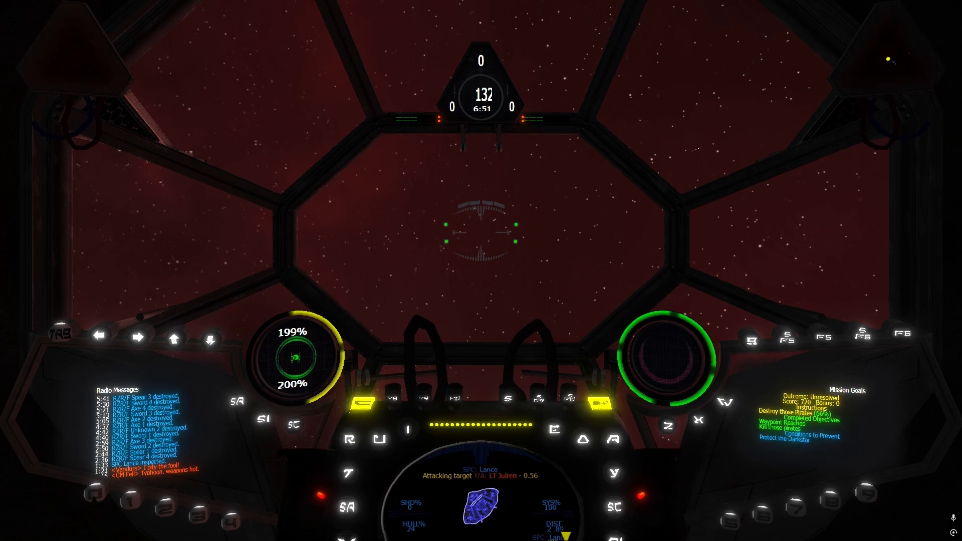
# Retarget SPC Lance and finish it off with laser fire
pyautogui.press('r')
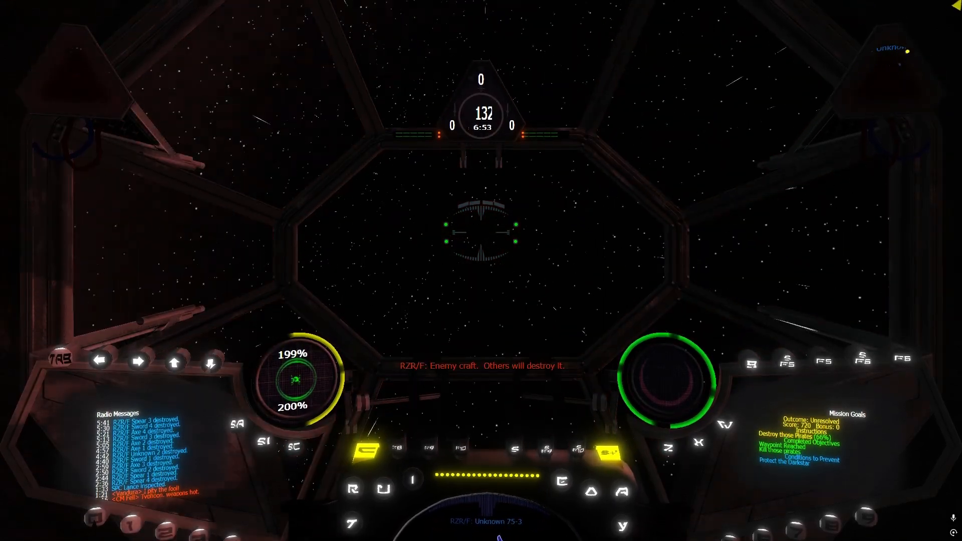
pyautogui.press('t')
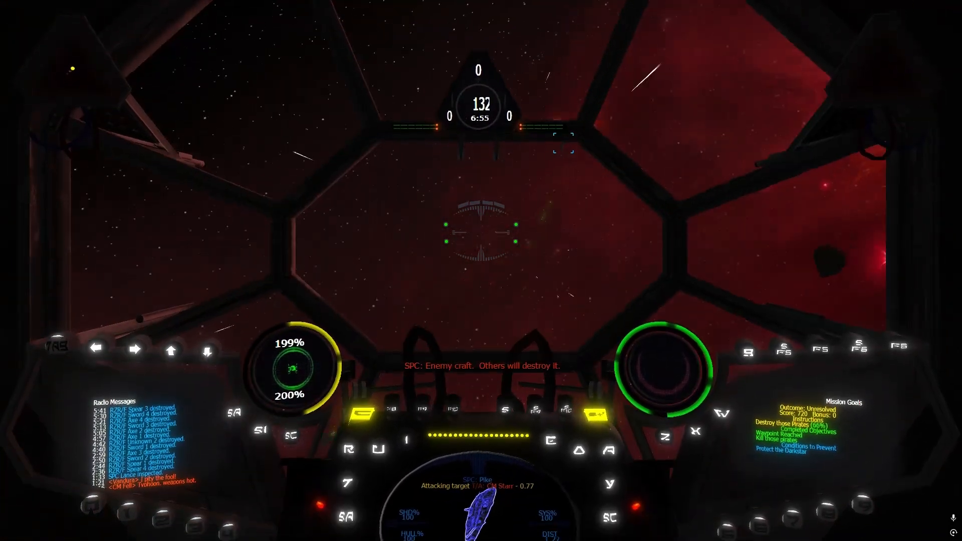
pyautogui.press('t')
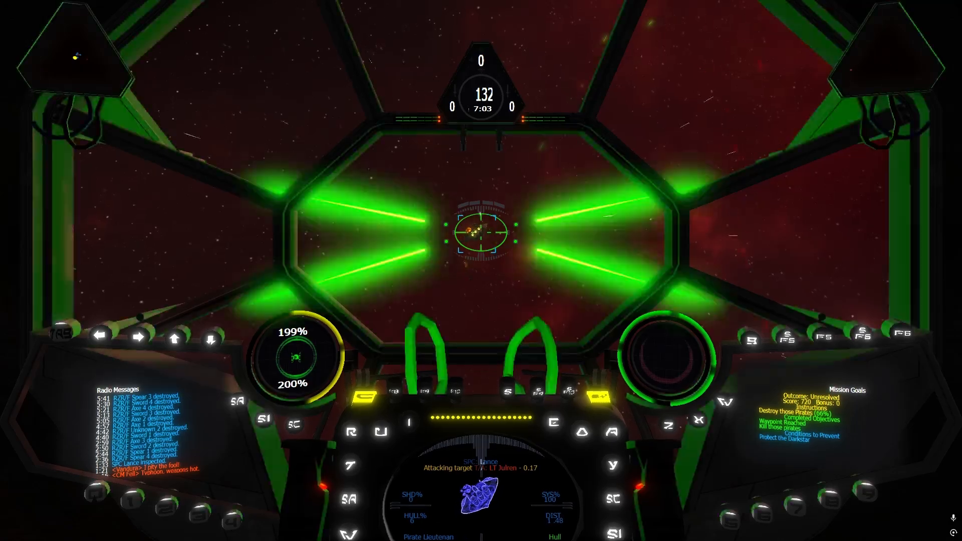
pyautogui.press('t')
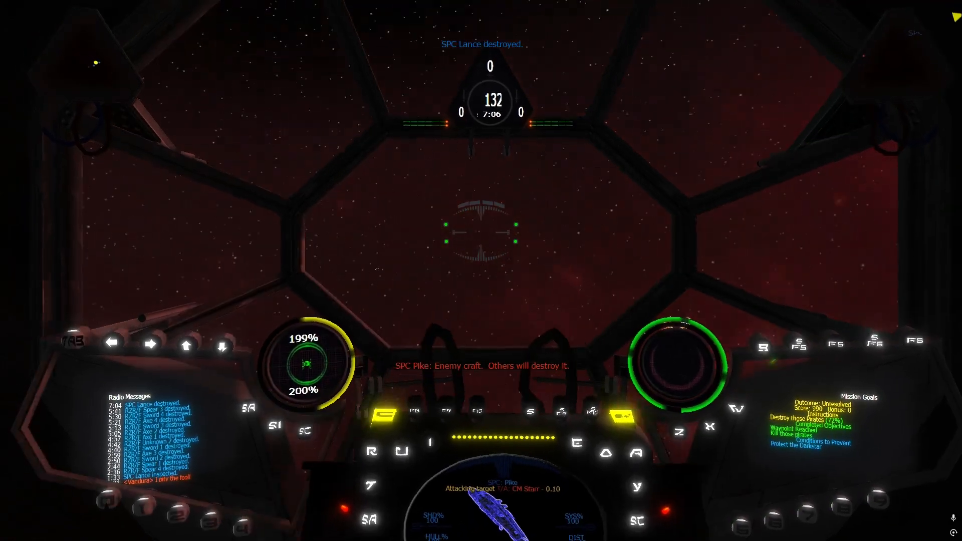
# Target and destroy RZR/F Razor 1, reducing the throttle to 2/3 power
pyautogui.press('t')
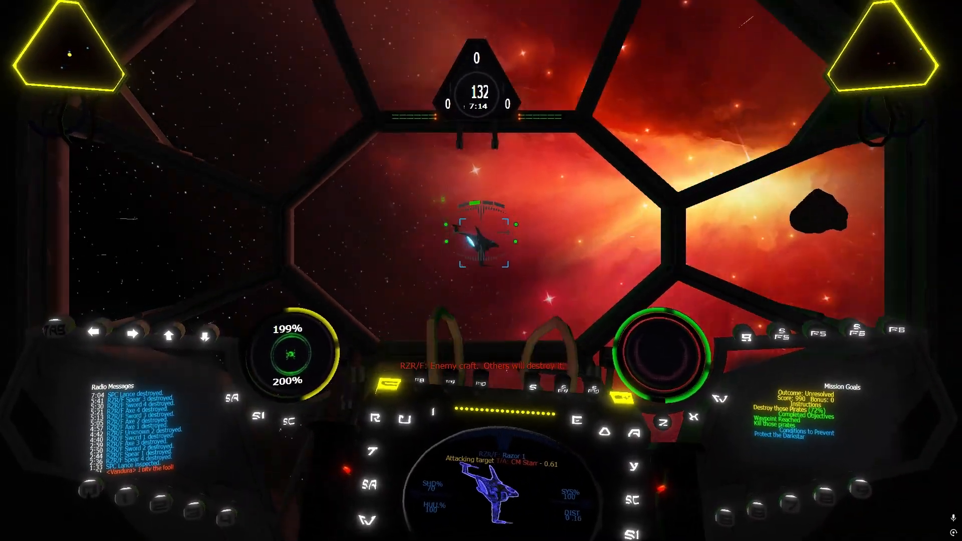
pyautogui.press(']')
pyautogui.press('r')
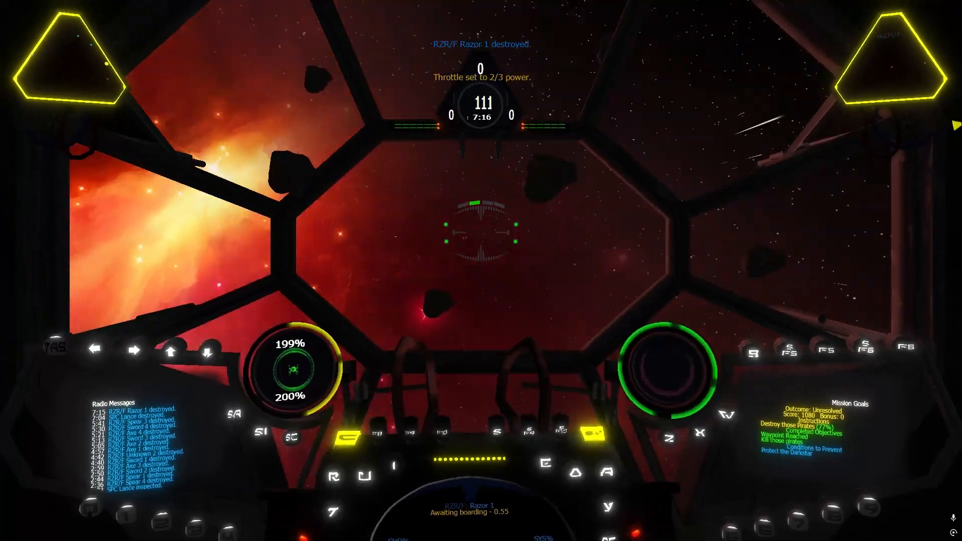
# Chase and destroy RZR/F Razor 4, alternating between 2/3 and full throttle and transferring cannon power to the shields
pyautogui.press('BackSpace')
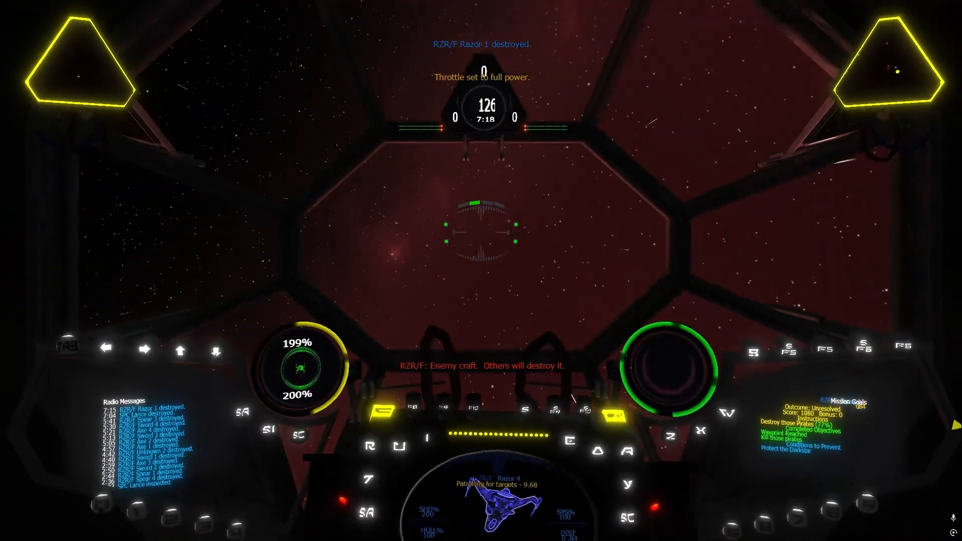
pyautogui.press(']')
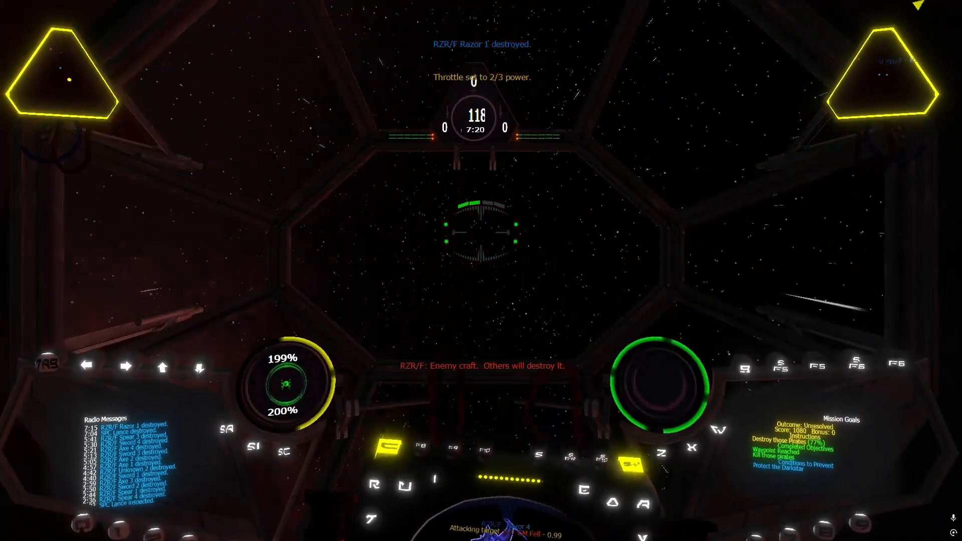
pyautogui.press('BackSpace')
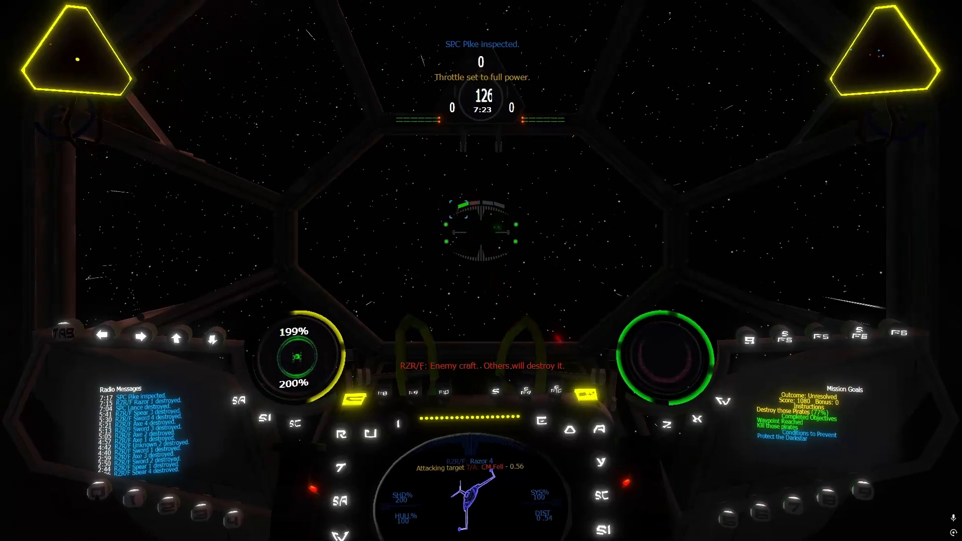
pyautogui.press(']')
pyautogui.press('BackSpace')
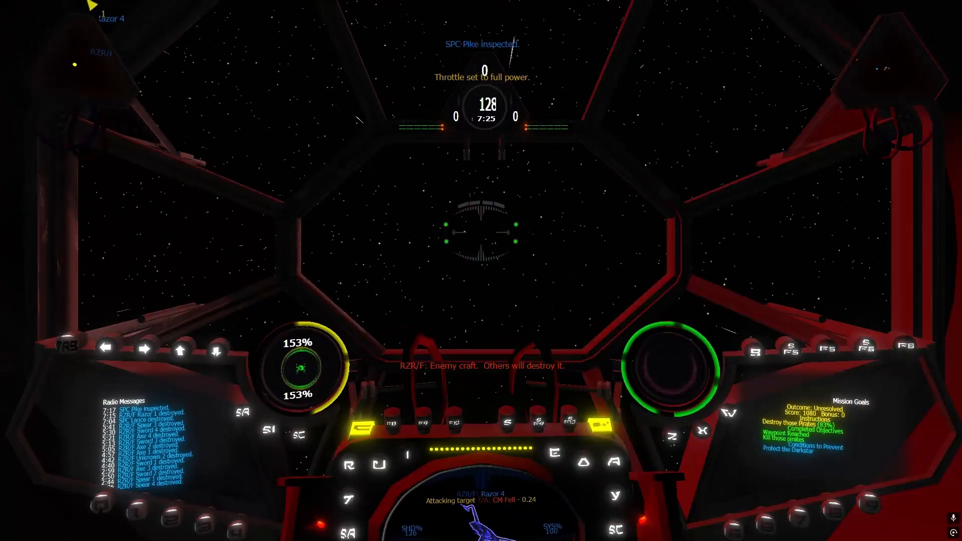
pyautogui.press(']')
pyautogui.press(';')
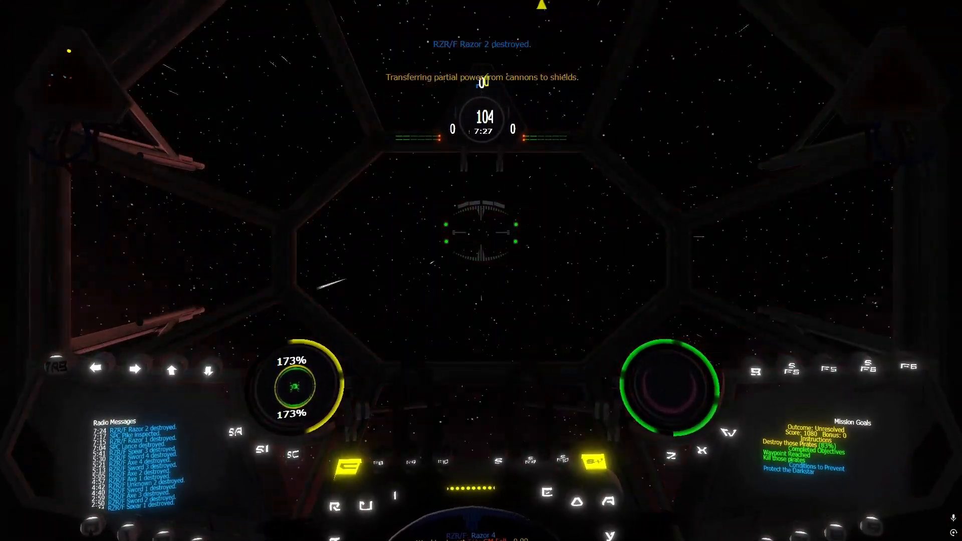
pyautogui.press(']')
pyautogui.press('BackSpace')
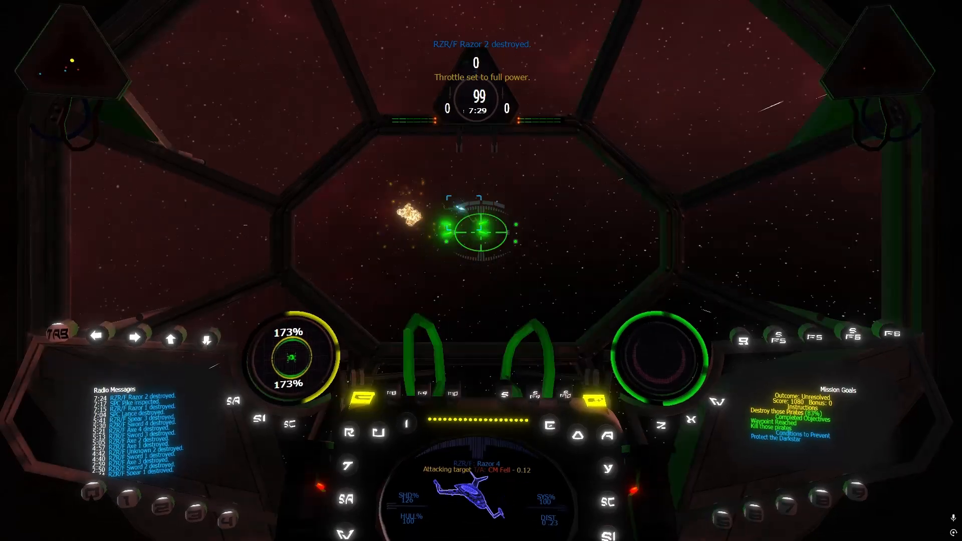
pyautogui.press('BackSpace')
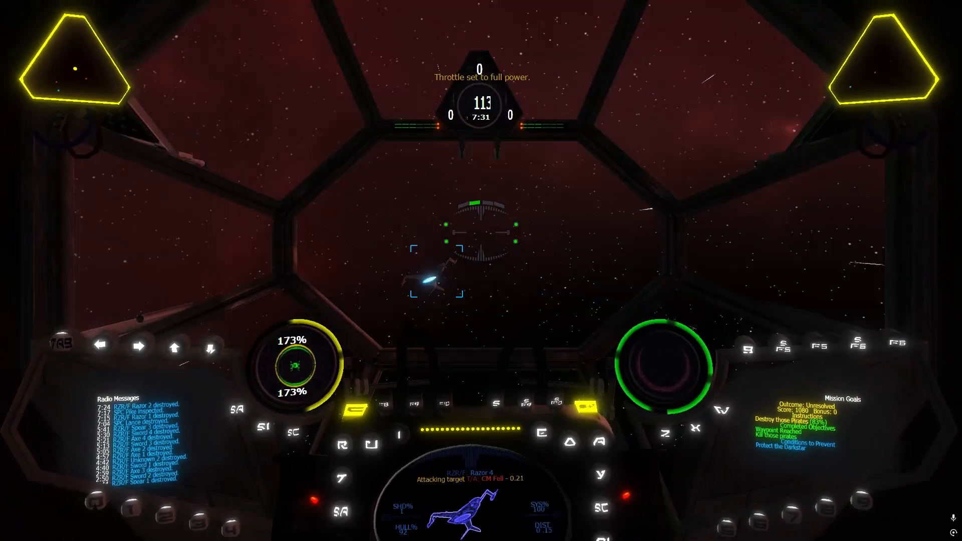
# Target and destroy RZR/F Razor 3, replenishing the shields from the cannons and switching between 2/3 and full throttle
pyautogui.press('t')
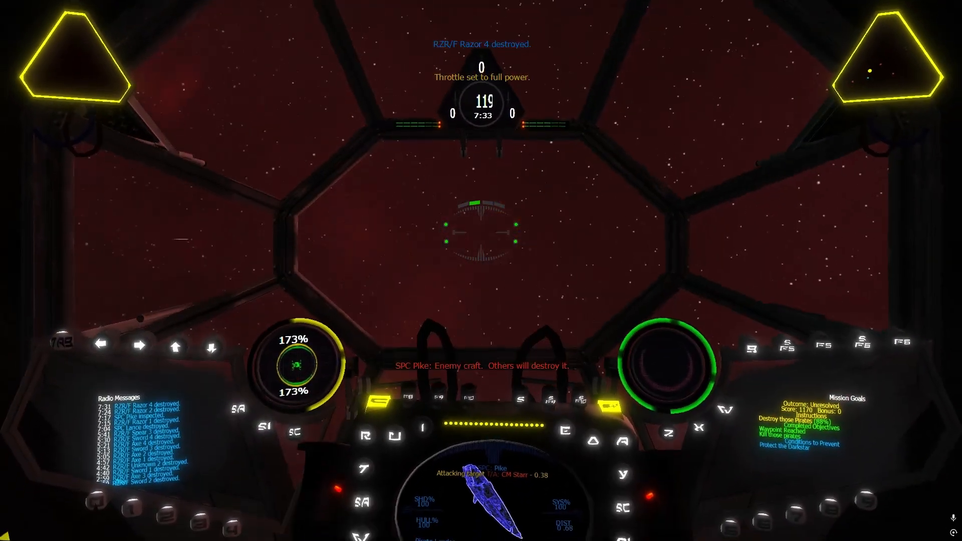
pyautogui.press('t')
pyautogui.press("'")
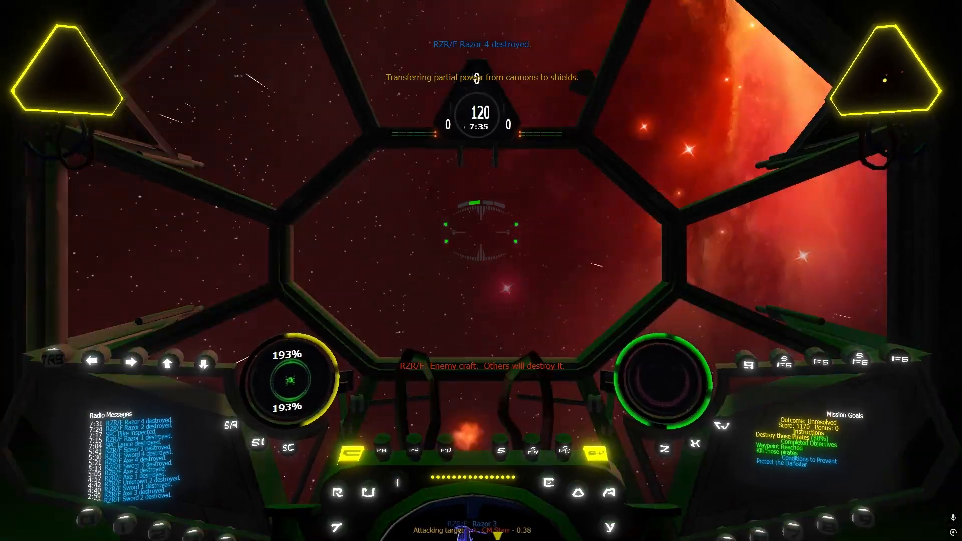
pyautogui.press(']')
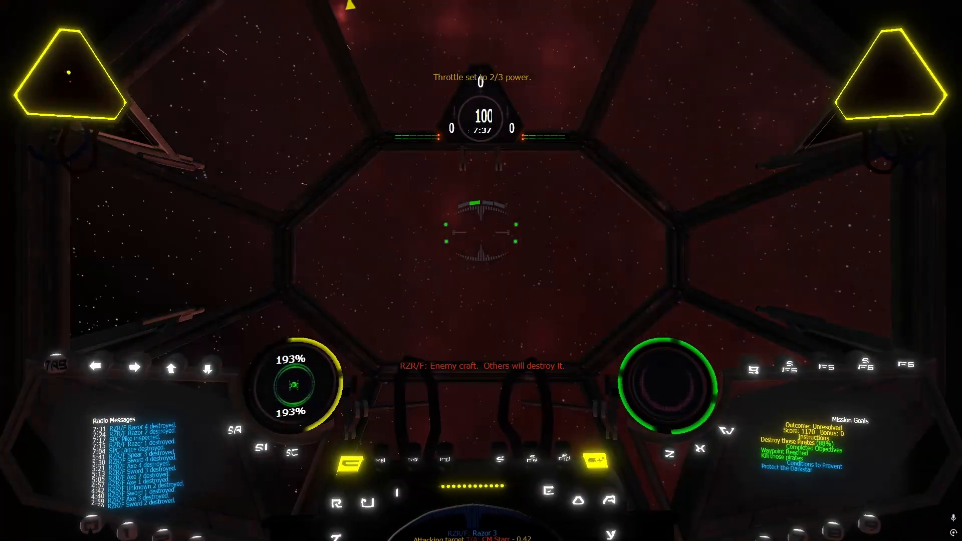
pyautogui.press('BackSpace')
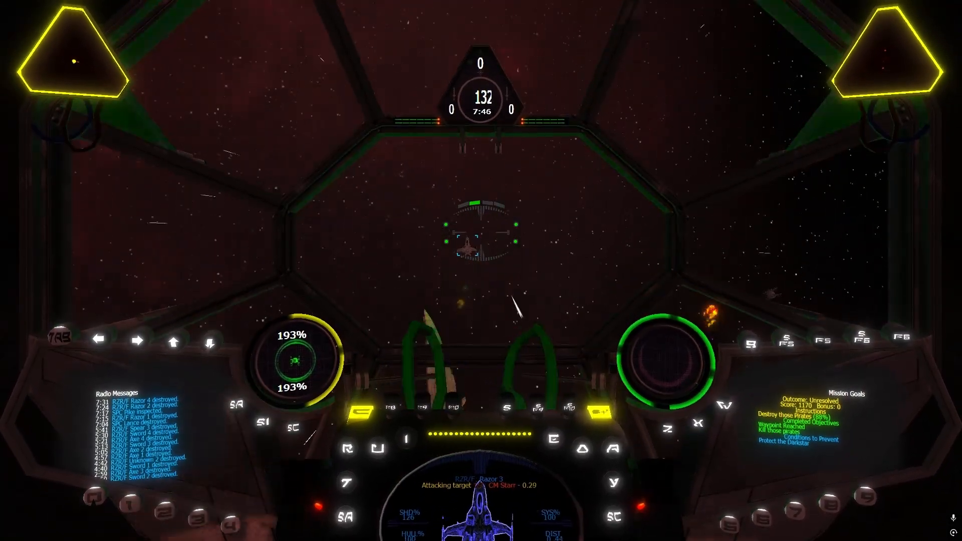
pyautogui.press(']')
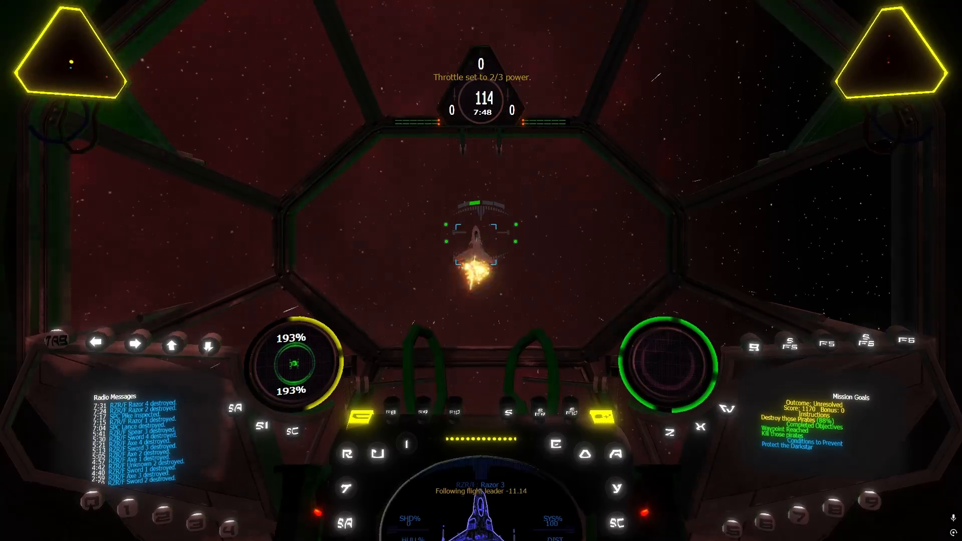
pyautogui.press('BackSpace')
# Target the transport SPC Pike and close in on it, topping up the shields and returning to full throttle
pyautogui.press('o')
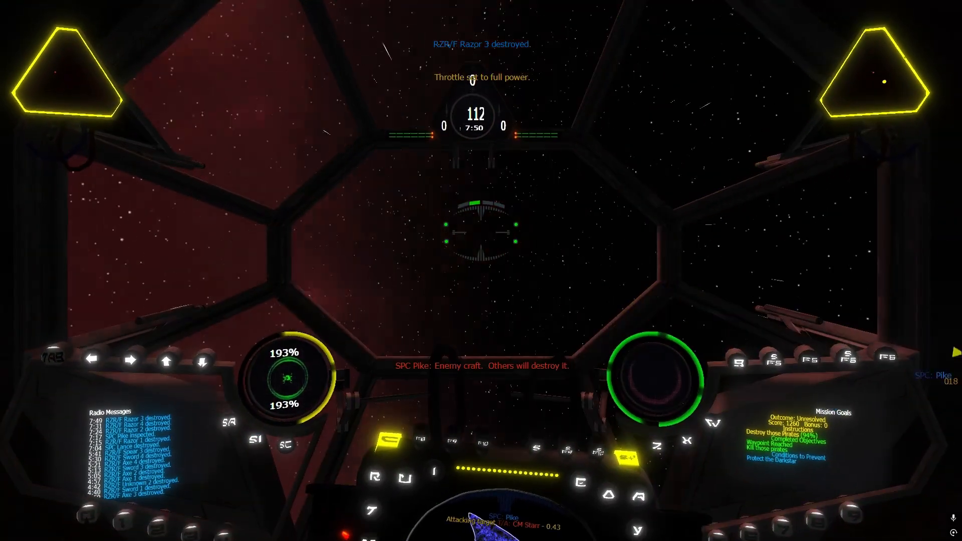
pyautogui.press("'")
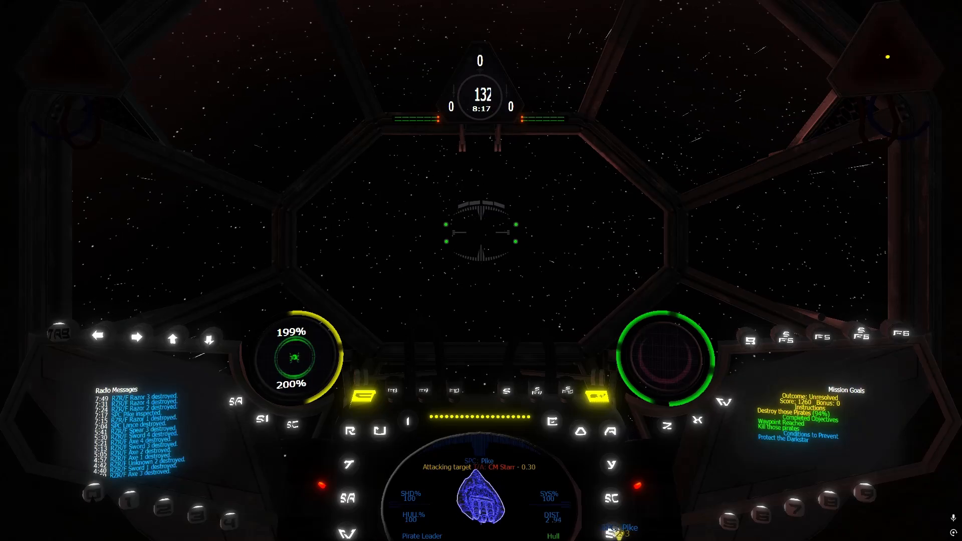
pyautogui.press(']')
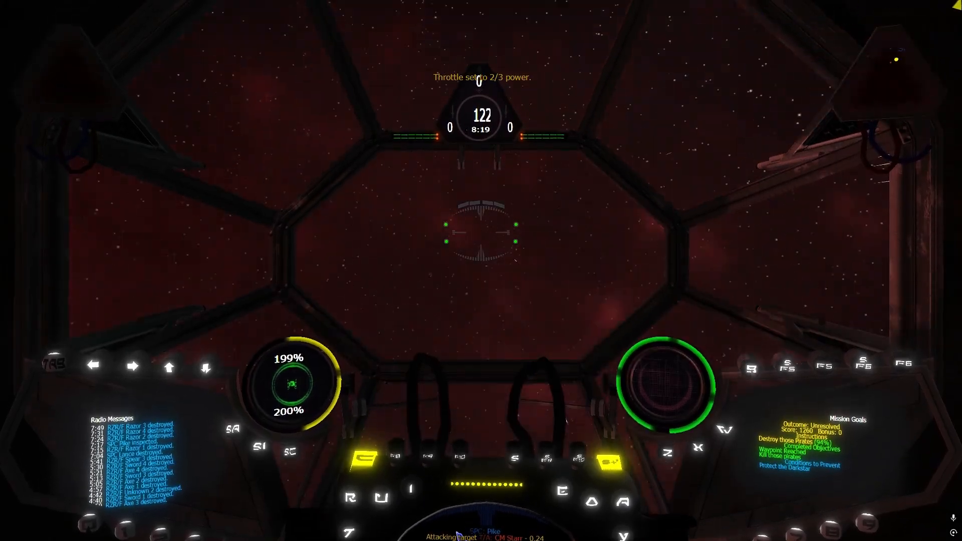
pyautogui.press('BackSpace')
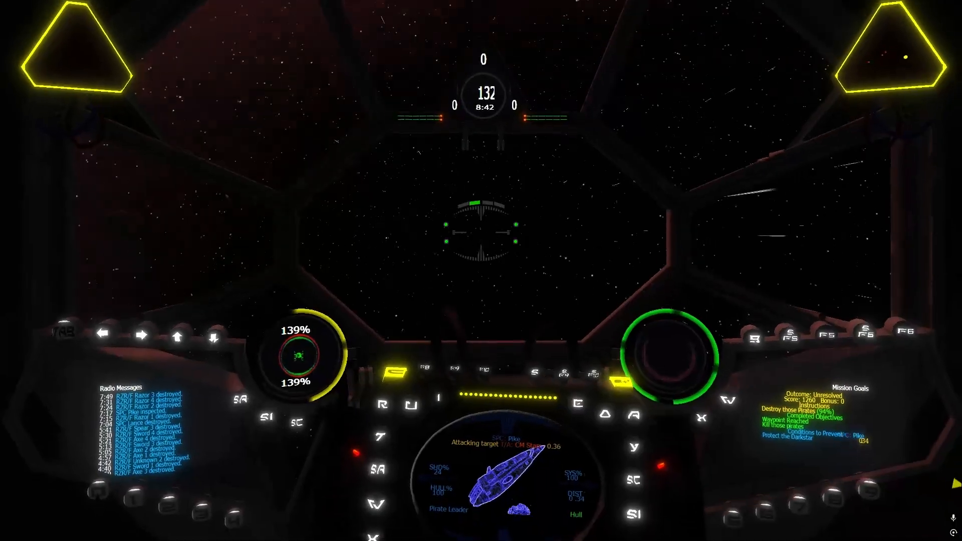
# Destroy SPC Pike in repeated attack runs, replenishing the shields from the cannons and cutting the throttle to 2/3 for turns
pyautogui.press("'")
pyautogui.press("'")
pyautogui.press("'")
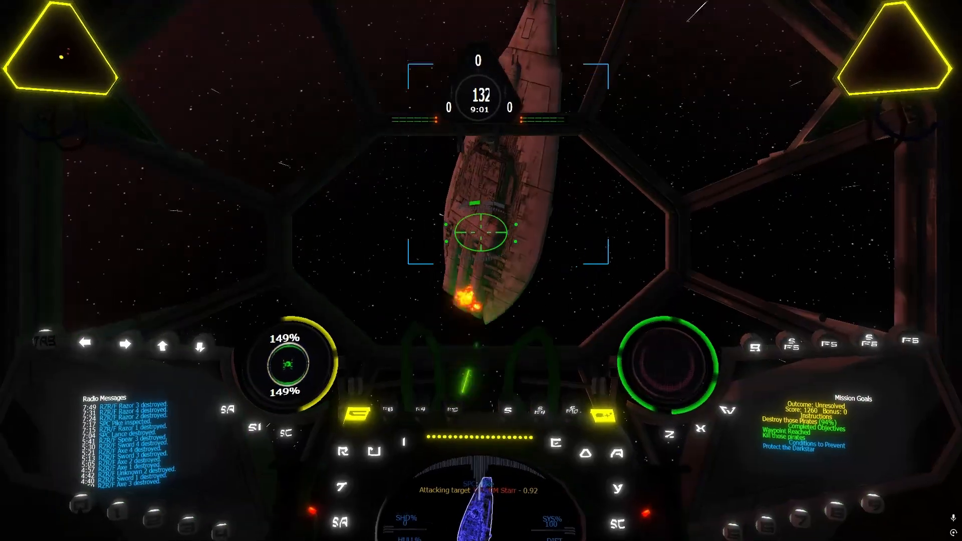
pyautogui.press(']')
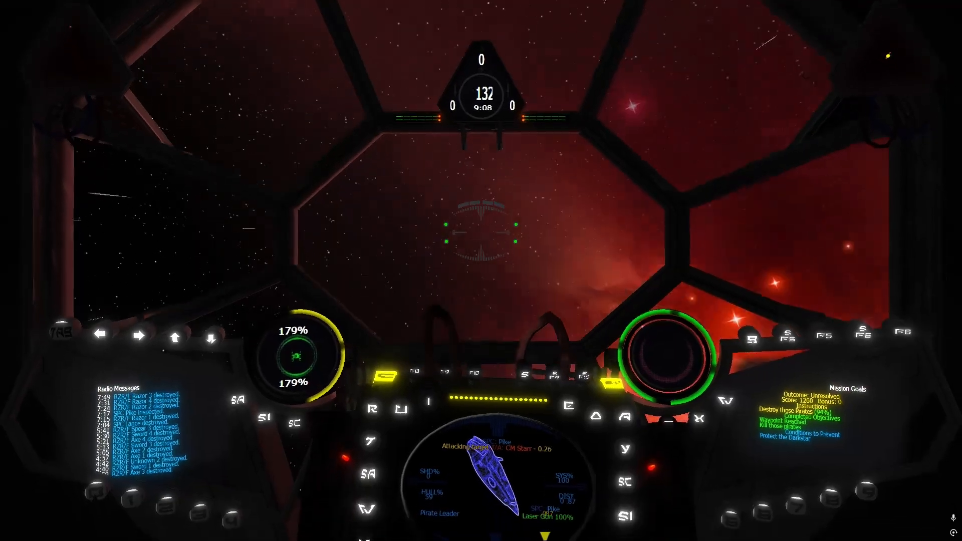
pyautogui.press(']')
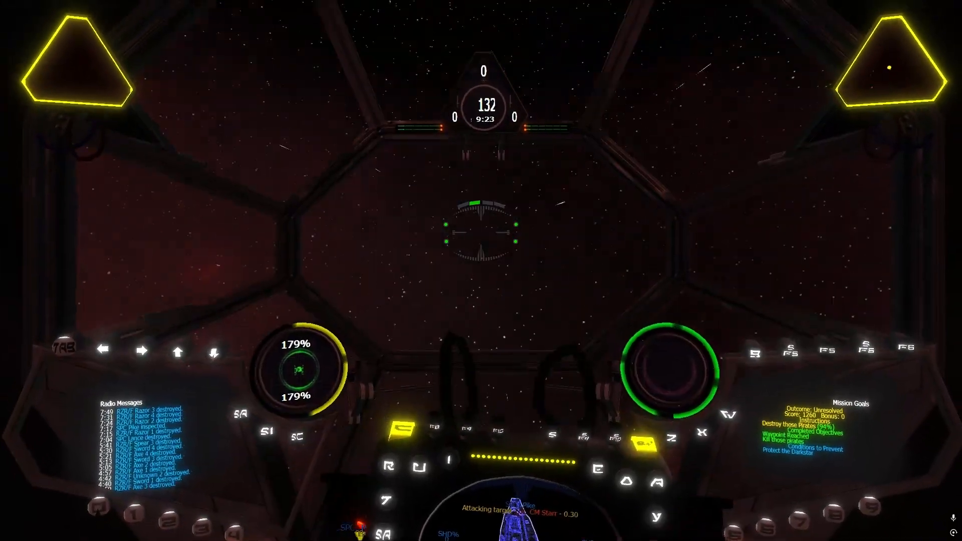
pyautogui.press(']')
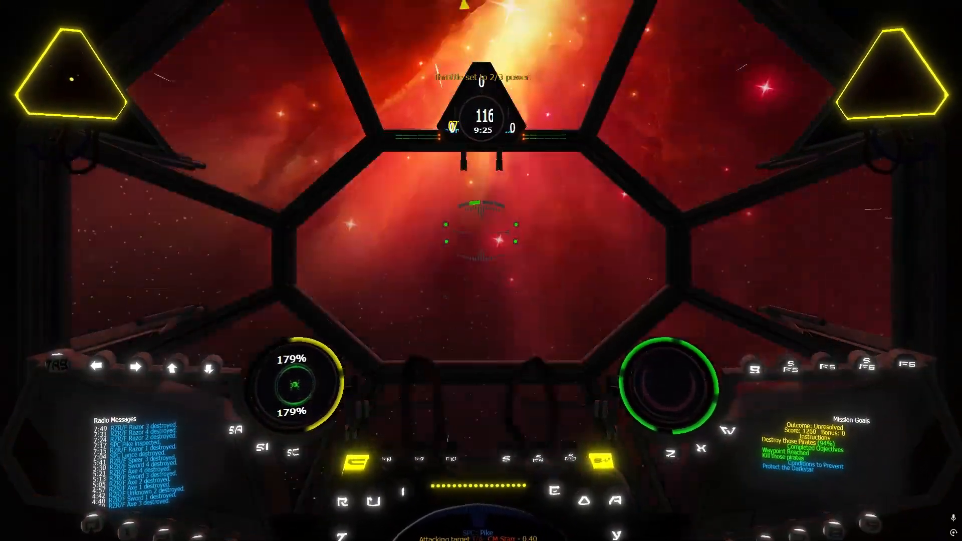
pyautogui.press('BackSpace')
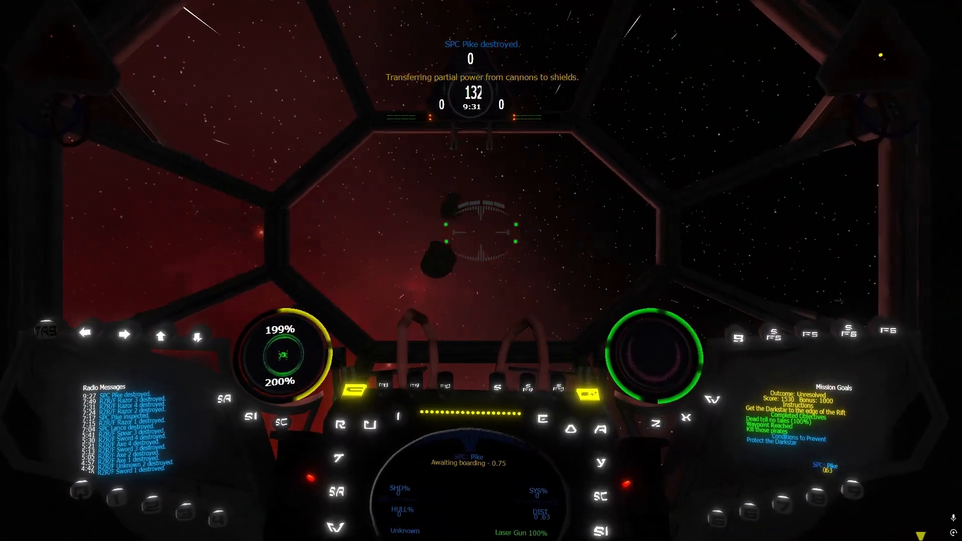
# Divert cannon power to the engines, target the hyper buoy To Edge of Rift and make the hyperspace jump
pyautogui.press('F9')
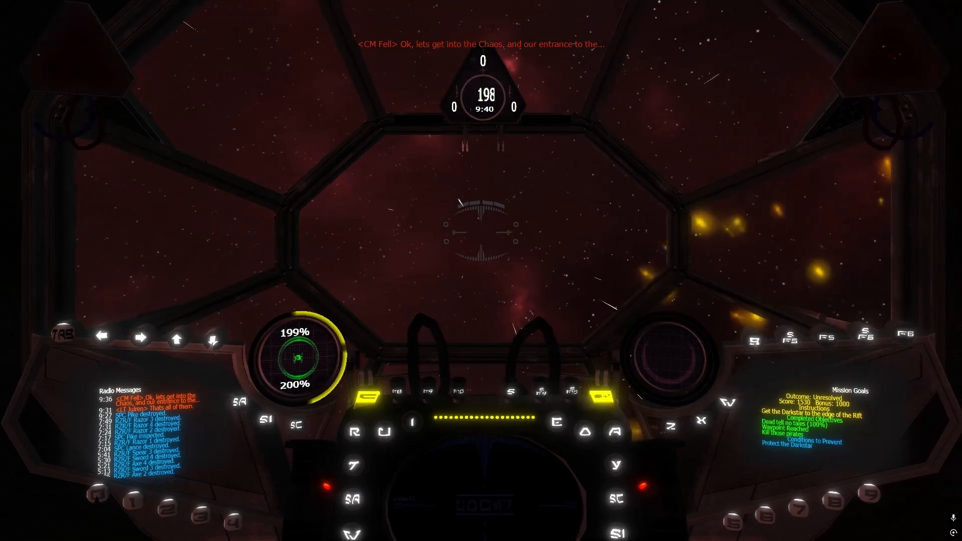
pyautogui.press('u')
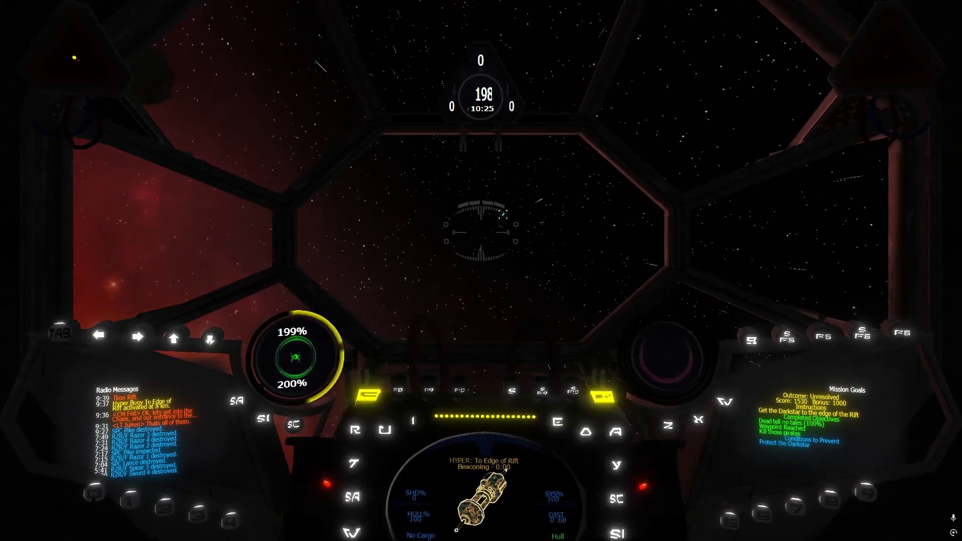
pyautogui.press('space')
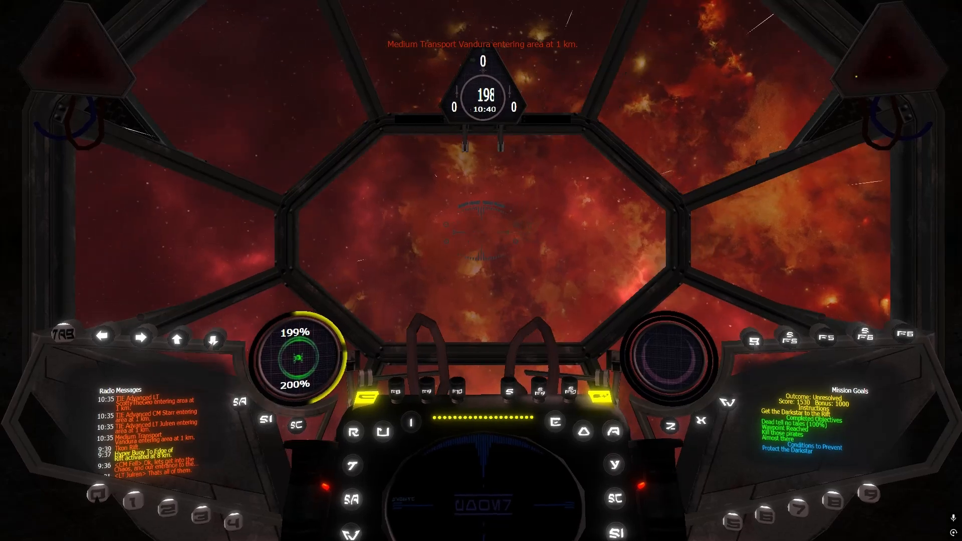
# Jump through the hyper buoy To Sector 0907 and enter the hangar by tractor beam to end the mission
pyautogui.press('t')
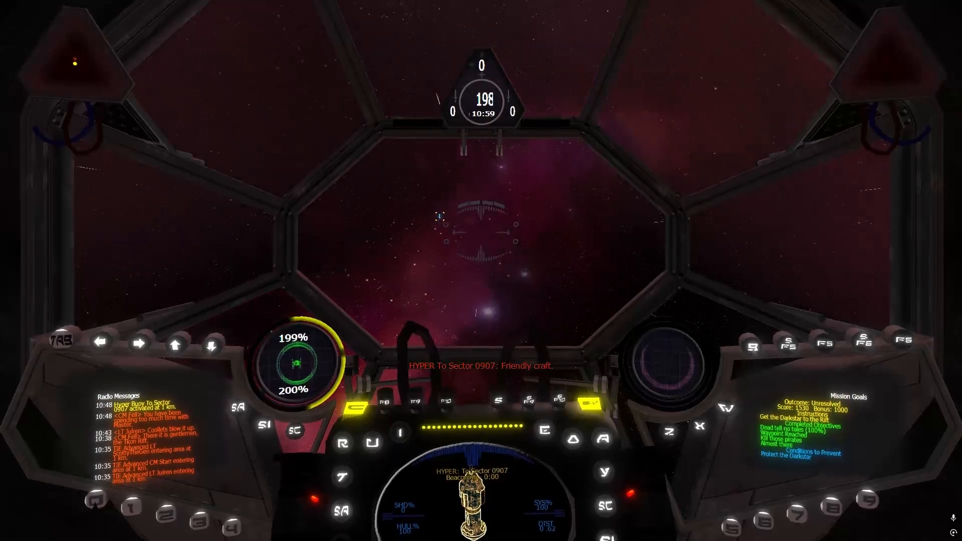
pyautogui.press('space')
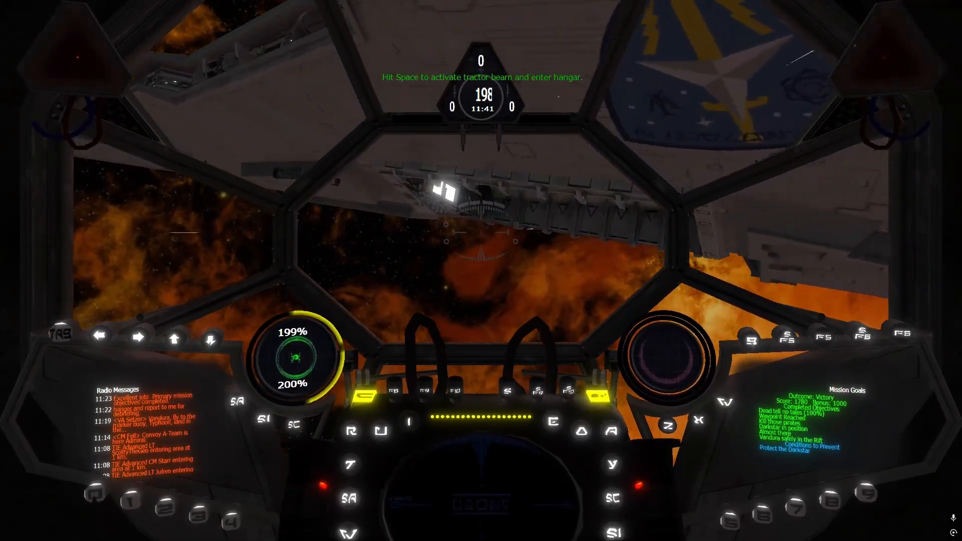
pyautogui.press('space')
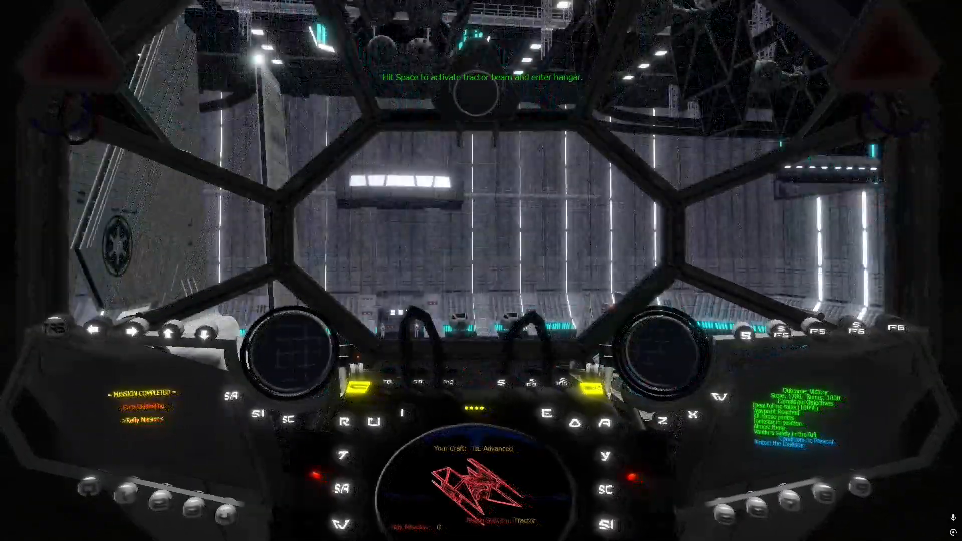
pyautogui.press('space')
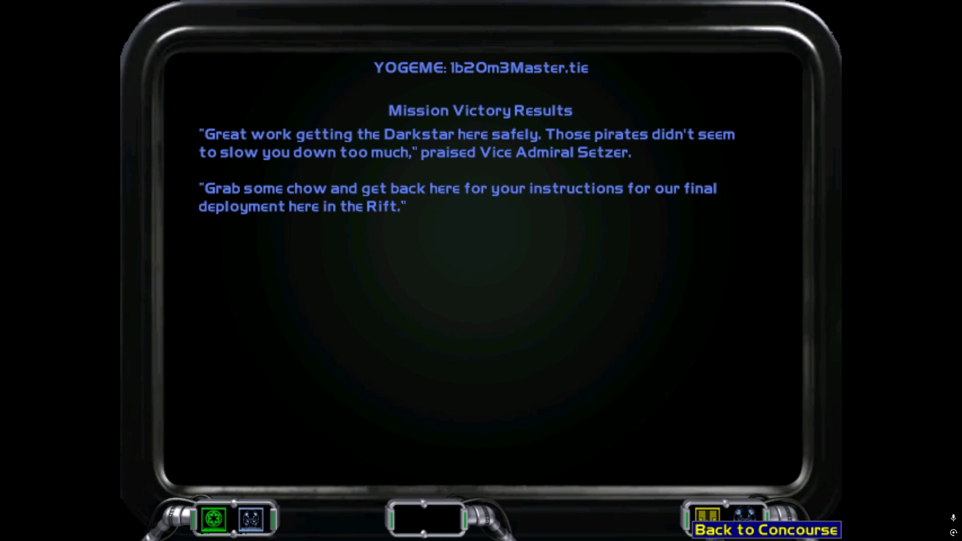
# Leave the victory debriefing for the concourse and exit the game to Windows
pyautogui.click(707, 522)
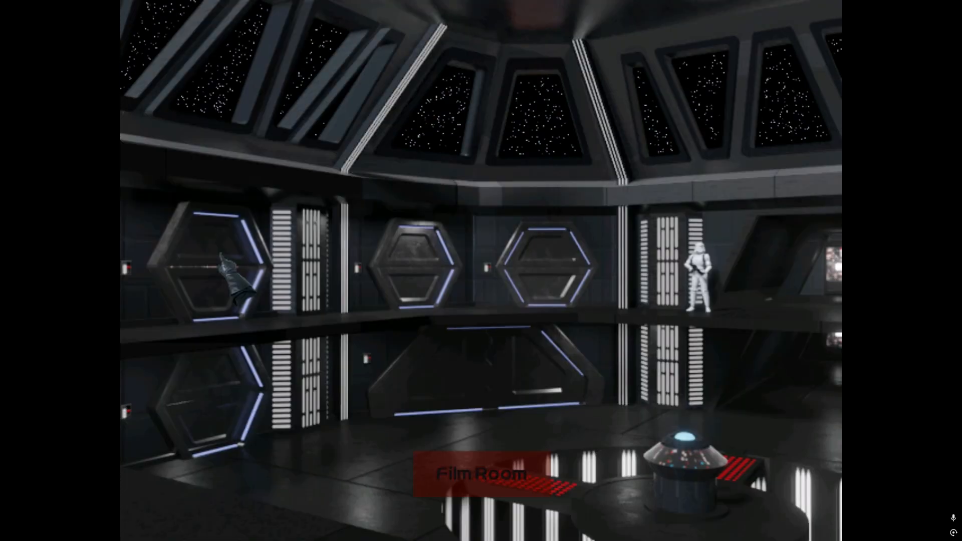
pyautogui.click(227, 264)
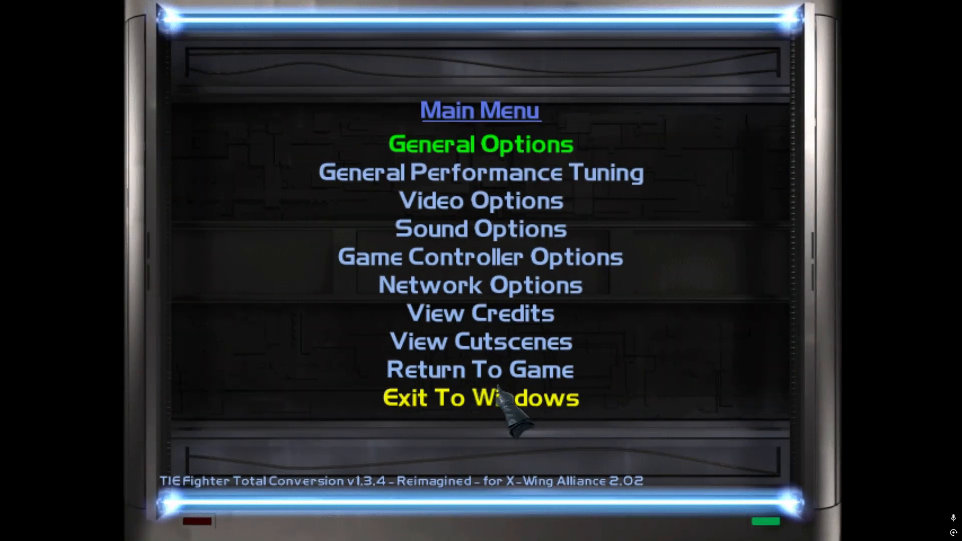
pyautogui.click(497, 389)
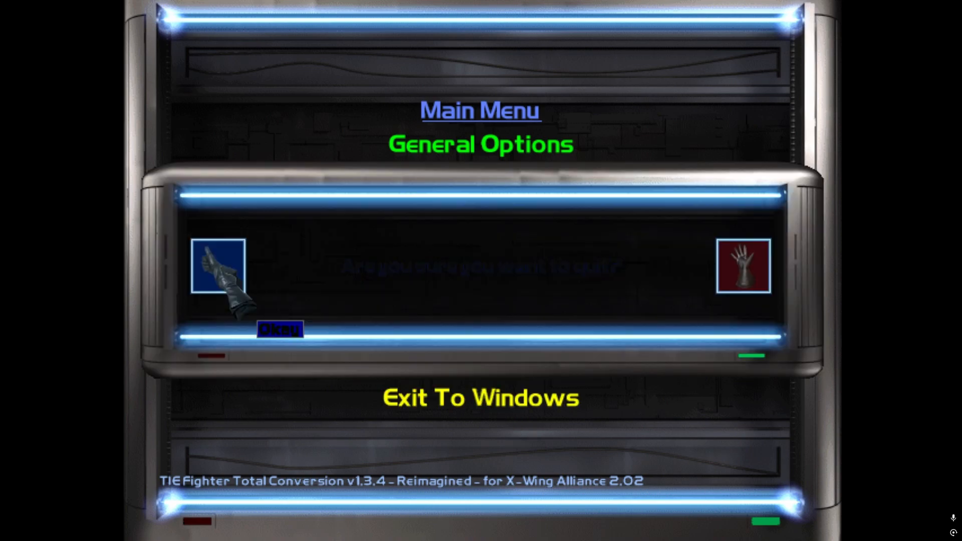
pyautogui.click(279, 329)
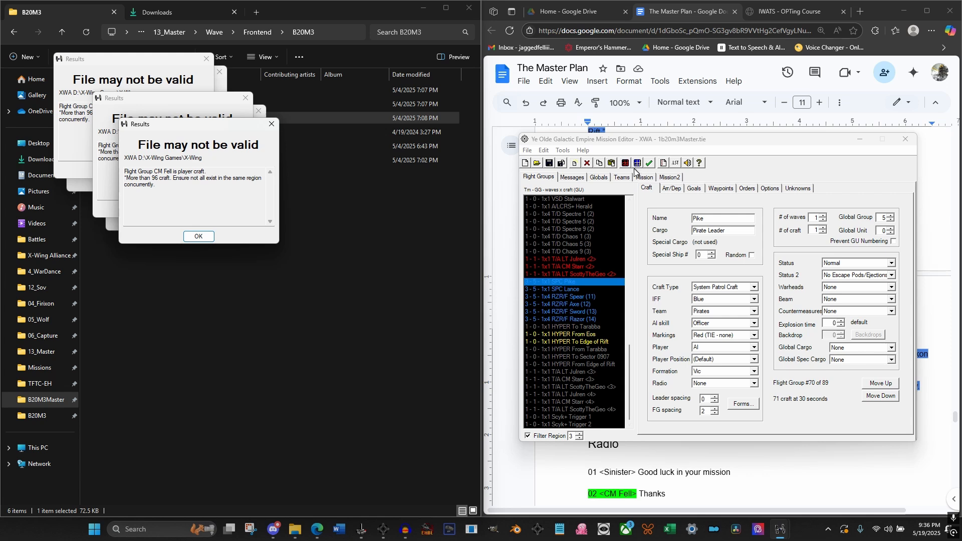
# Filter the flight groups to region 1 and add a new flight group with the craft type Hyper Buoy
pyautogui.click(579, 439)
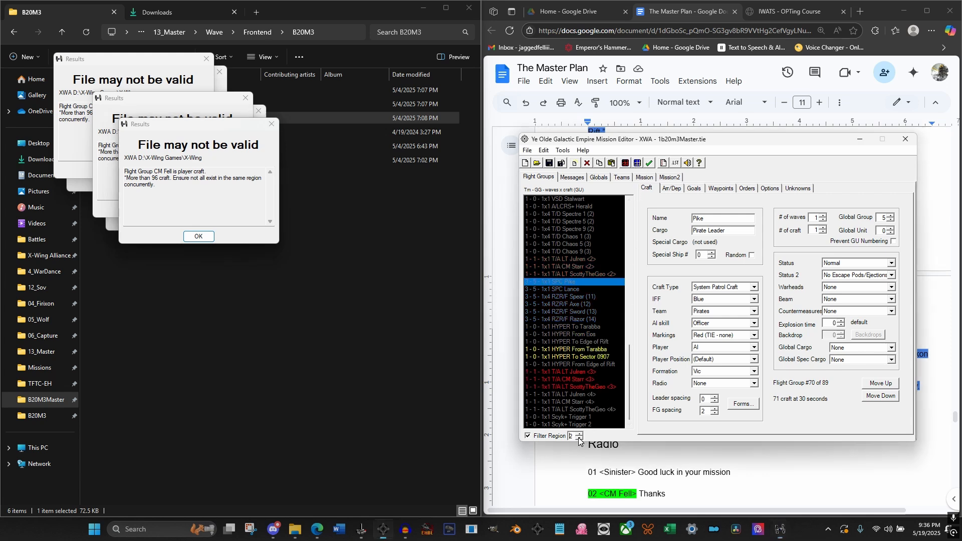
pyautogui.click(579, 438)
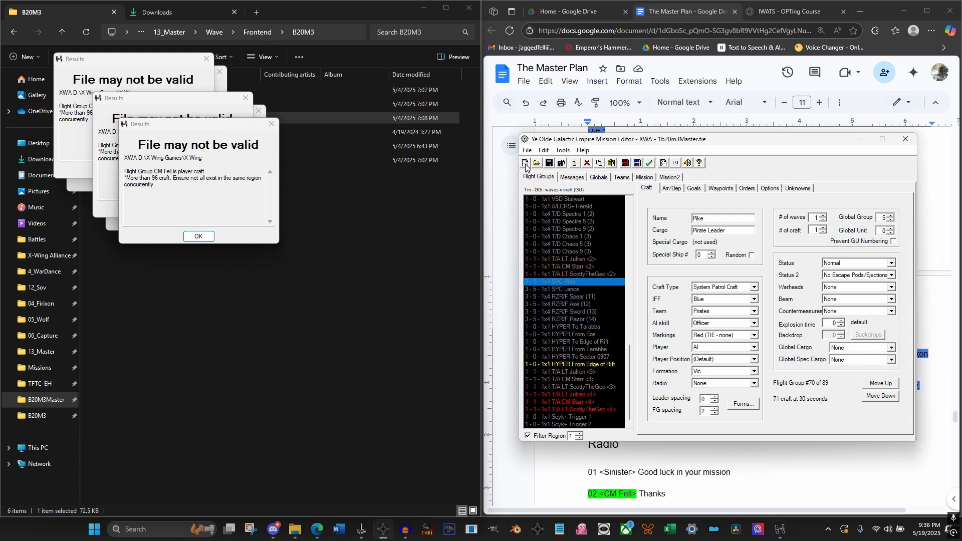
pyautogui.click(577, 166)
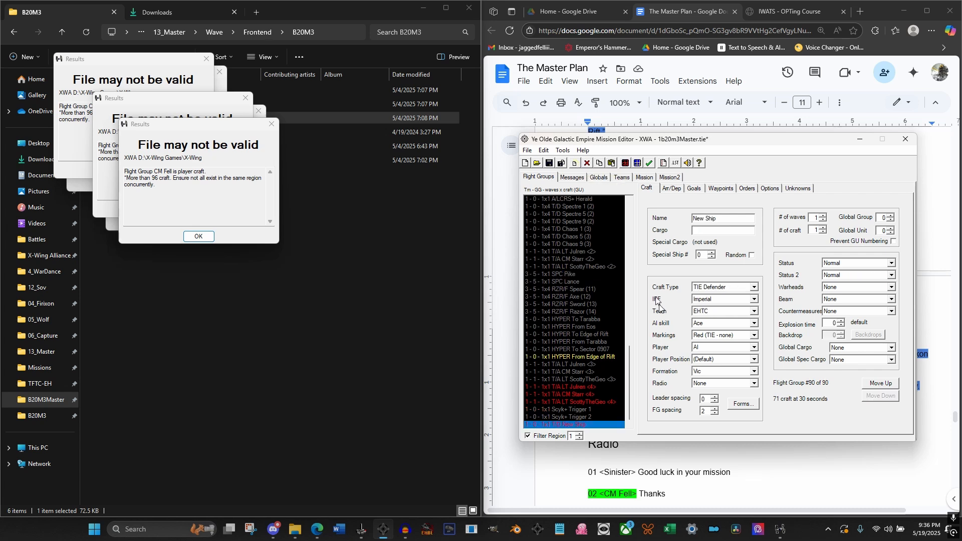
pyautogui.click(733, 287)
pyautogui.scroll(-15, 722, 351)
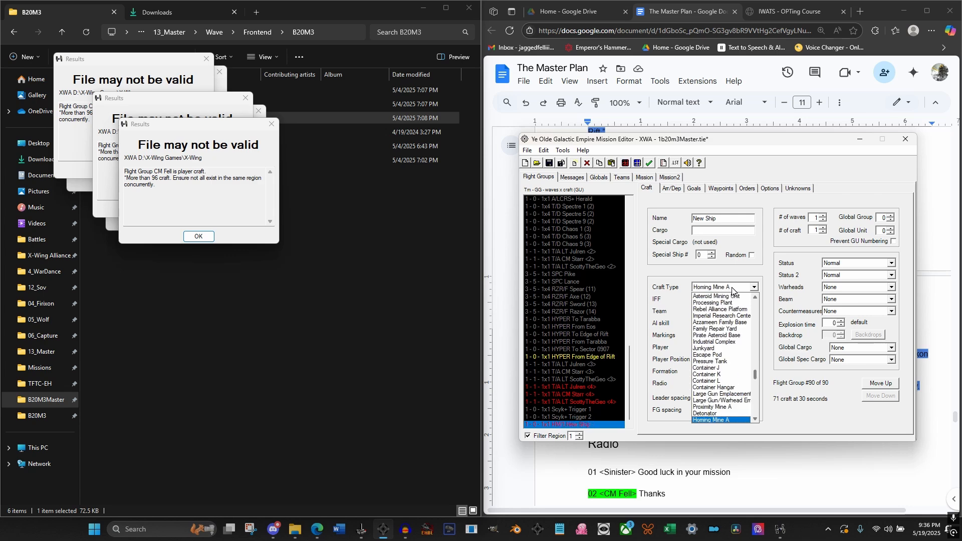
pyautogui.scroll(10, 719, 371)
pyautogui.scroll(-10, 717, 370)
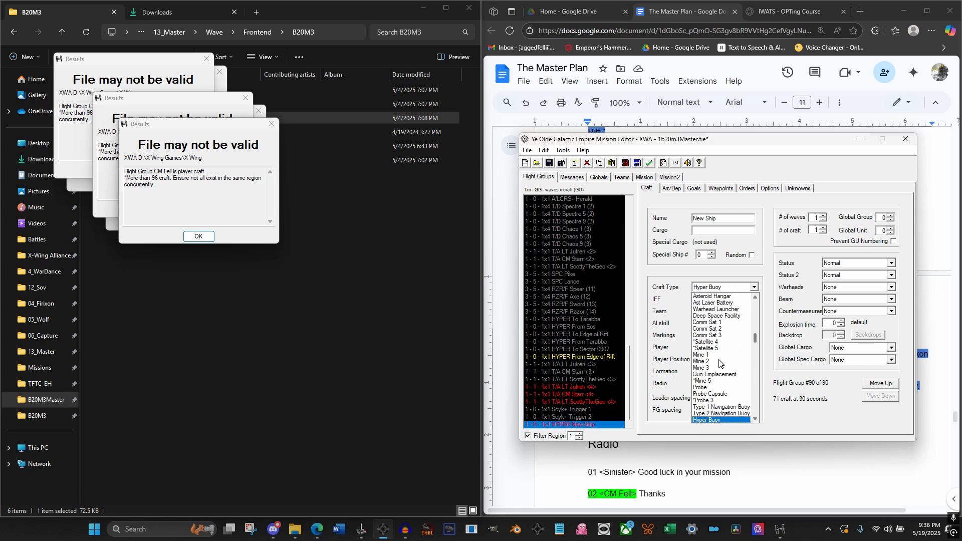
pyautogui.click(700, 422)
# Name the new hyper buoy Marker, keeping its IFF as Imperial
pyautogui.moveTo(717, 219); pyautogui.dragTo(670, 222)
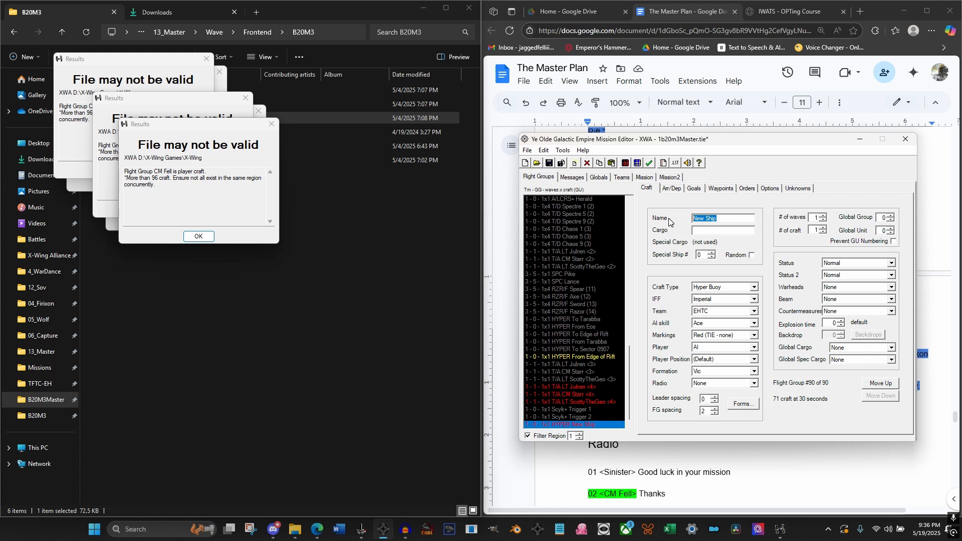
pyautogui.write('Marker')
pyautogui.click(720, 299)
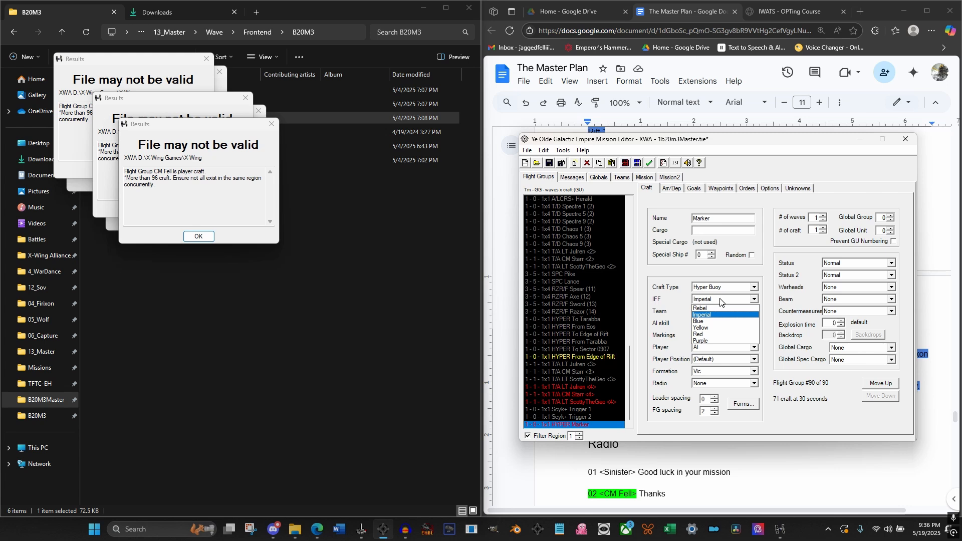
pyautogui.click(720, 300)
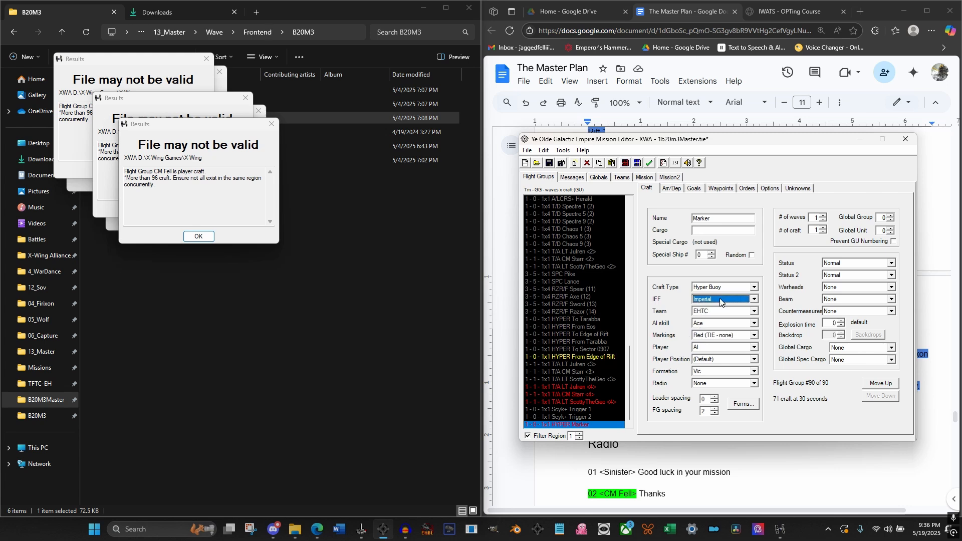
pyautogui.click(746, 190)
pyautogui.click(652, 192)
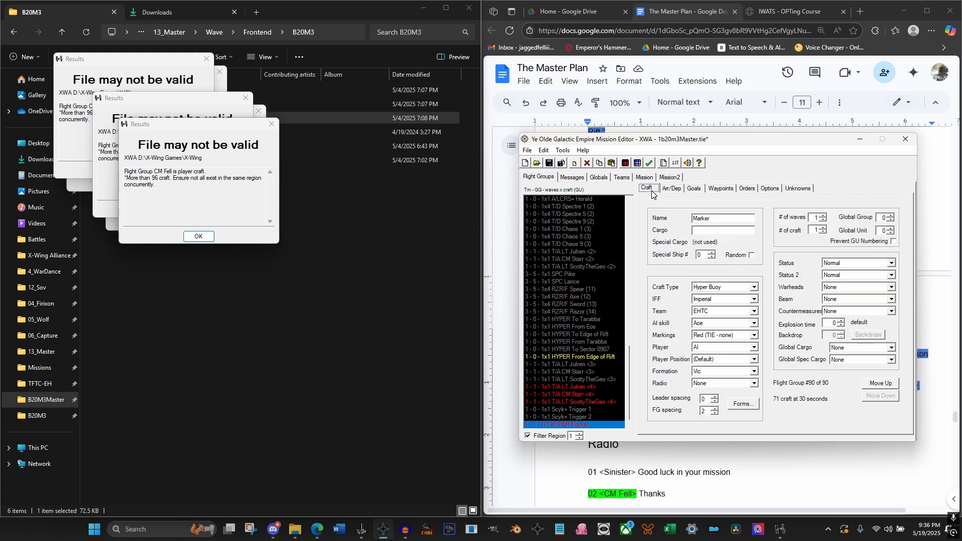
# Filter the flight groups to region 2, select HYPER To Sector 0907 and view region 2 on the map
pyautogui.click(565, 403)
pyautogui.click(575, 417)
pyautogui.click(582, 424)
pyautogui.click(579, 433)
pyautogui.click(586, 350)
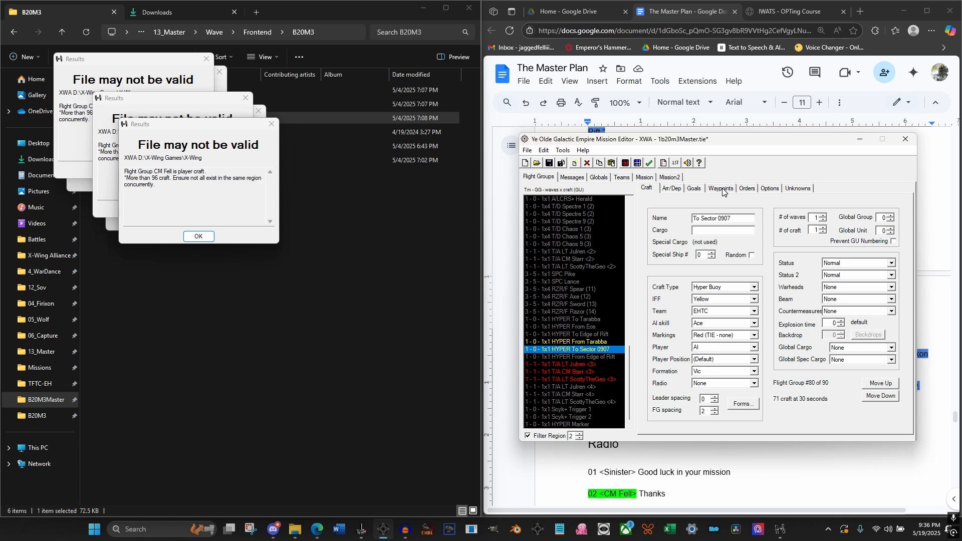
pyautogui.click(625, 163)
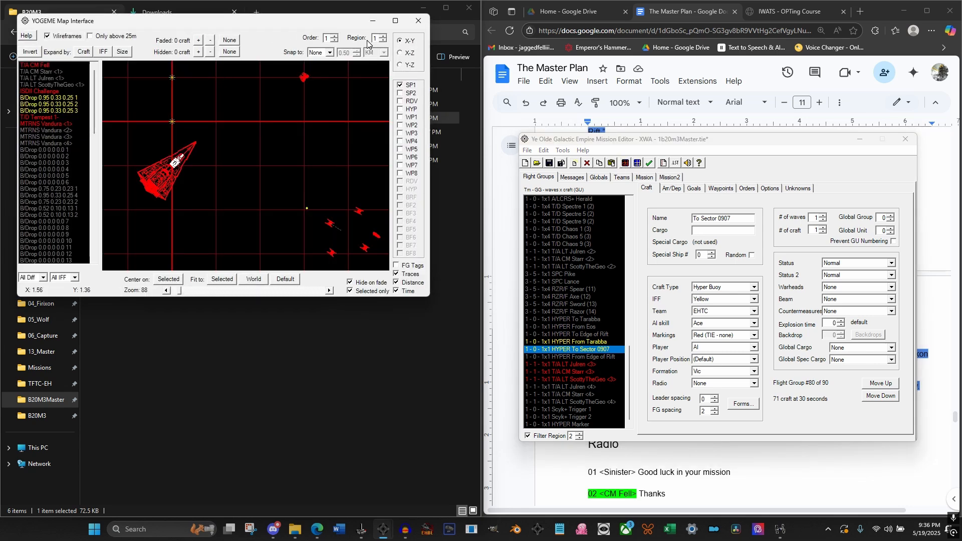
pyautogui.click(384, 36)
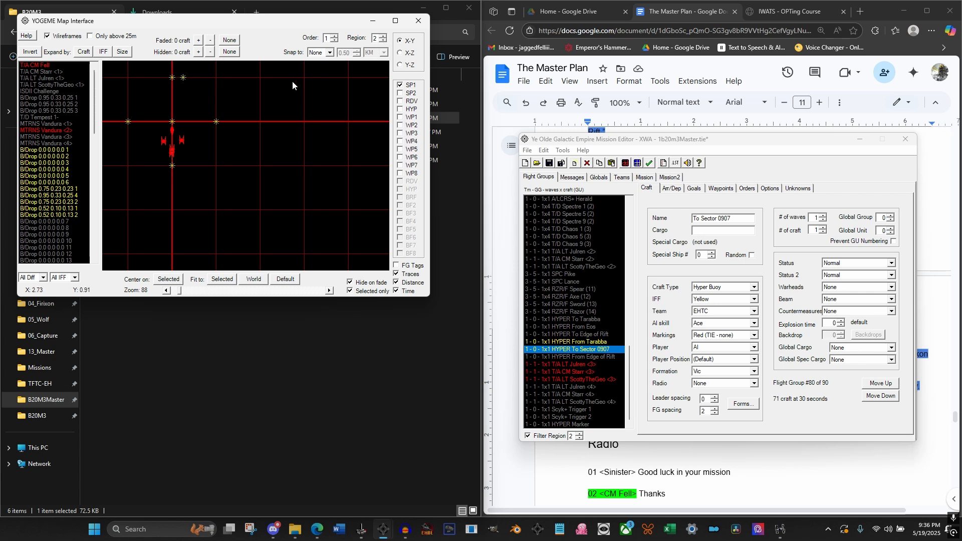
pyautogui.moveTo(293, 80); pyautogui.dragTo(349, 167)
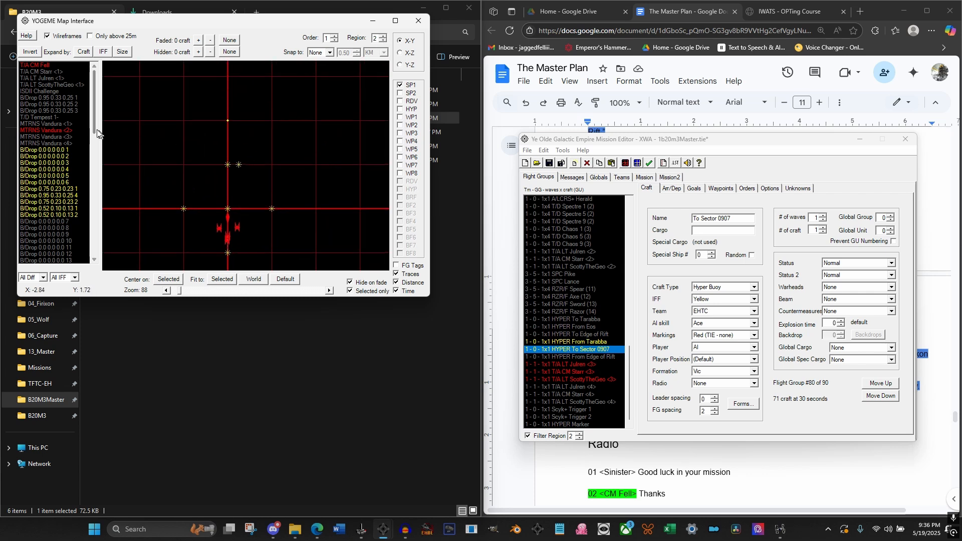
# Select MTRNS Vandura <2> on the region 2 map and enable the display of waypoints WP1 to WP4
pyautogui.click(47, 131)
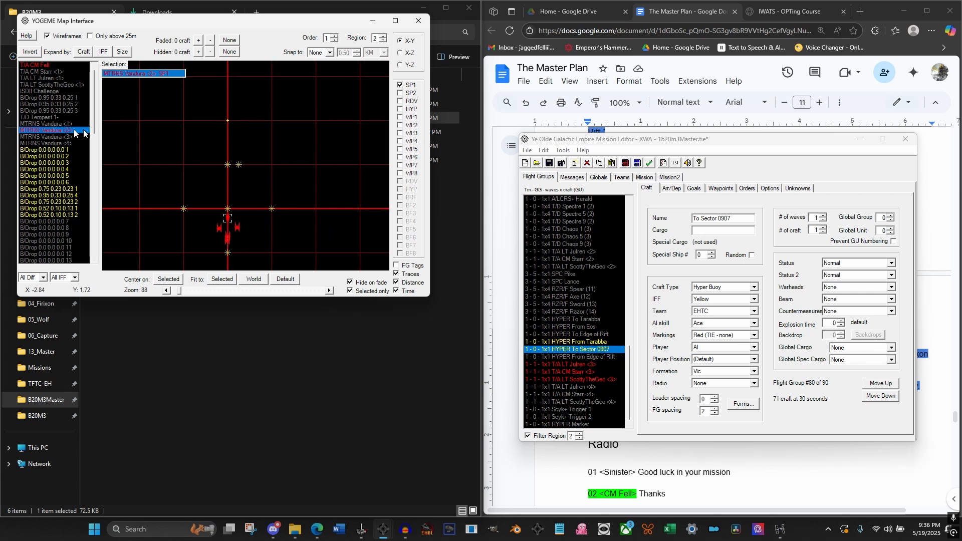
pyautogui.click(400, 118)
pyautogui.click(399, 126)
pyautogui.click(400, 134)
pyautogui.click(400, 141)
pyautogui.moveTo(277, 156); pyautogui.dragTo(287, 158)
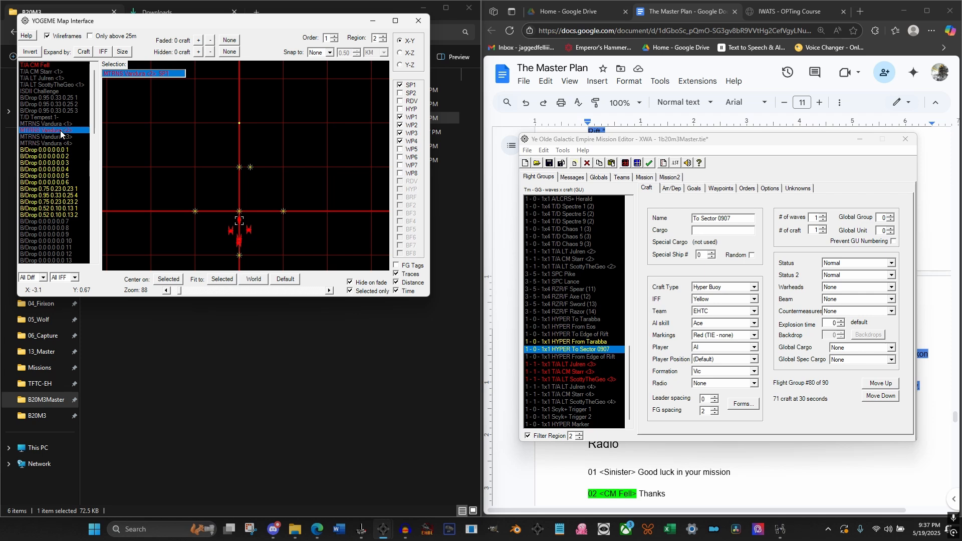
pyautogui.moveTo(278, 176); pyautogui.dragTo(287, 162)
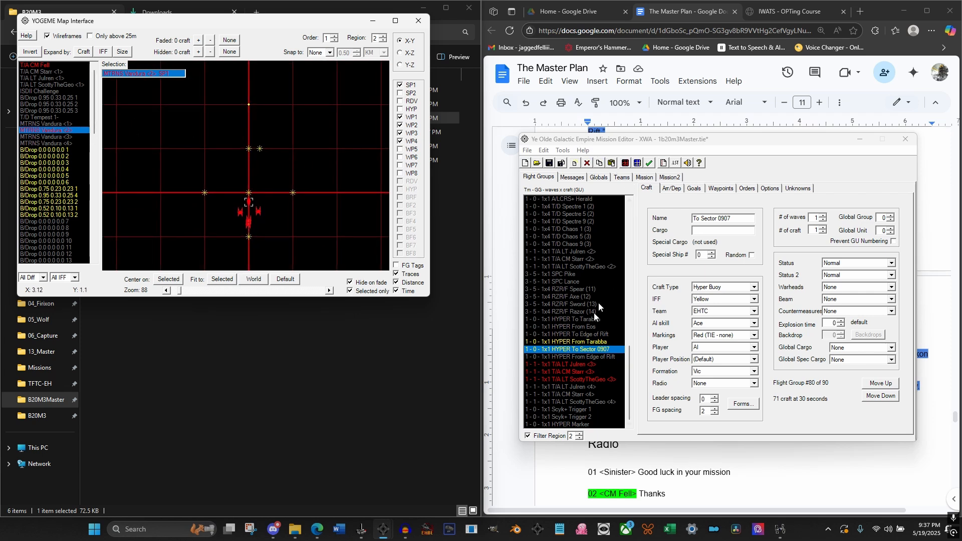
pyautogui.scroll(-1, 61, 171)
pyautogui.scroll(-10, 65, 176)
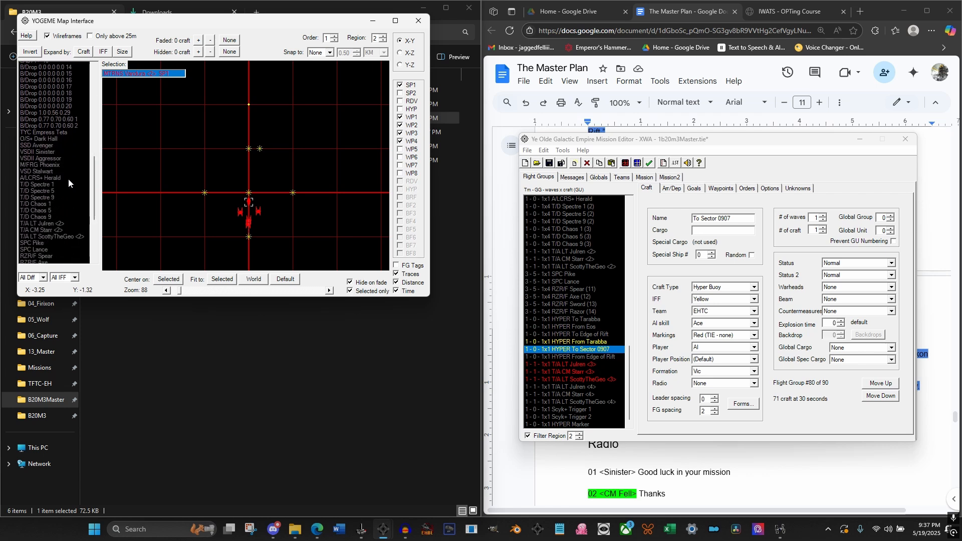
pyautogui.click(258, 176)
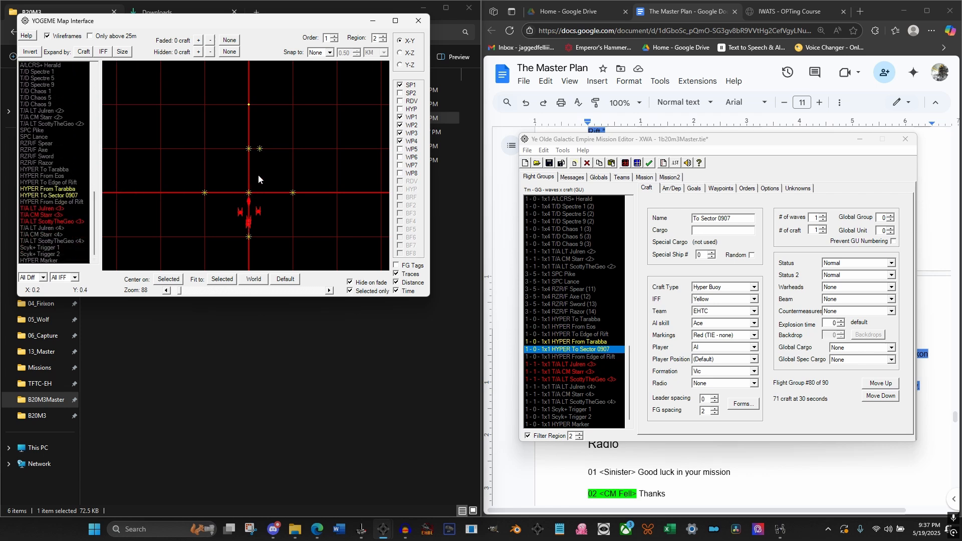
pyautogui.click(249, 201)
pyautogui.moveTo(269, 171); pyautogui.dragTo(230, 241)
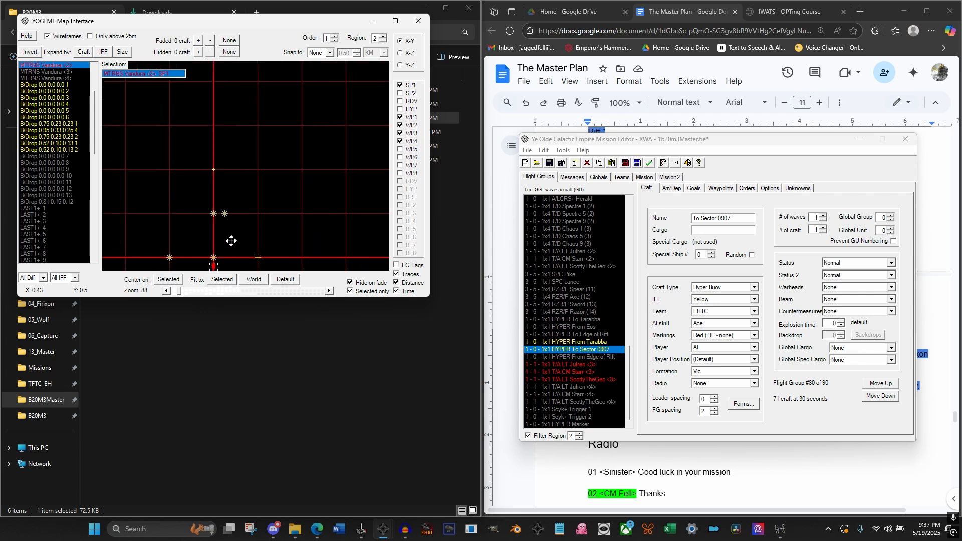
# Check the region 2 waypoints of HYPER To Sector 0907 and the region 2 orders of MTRNS Vandura <2>
pyautogui.click(721, 188)
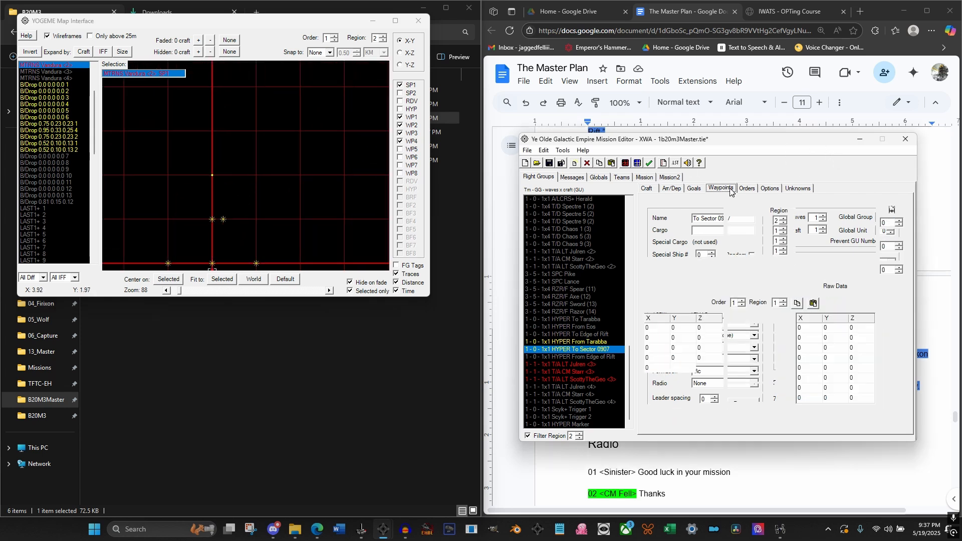
pyautogui.click(783, 300)
pyautogui.scroll(10, 609, 246)
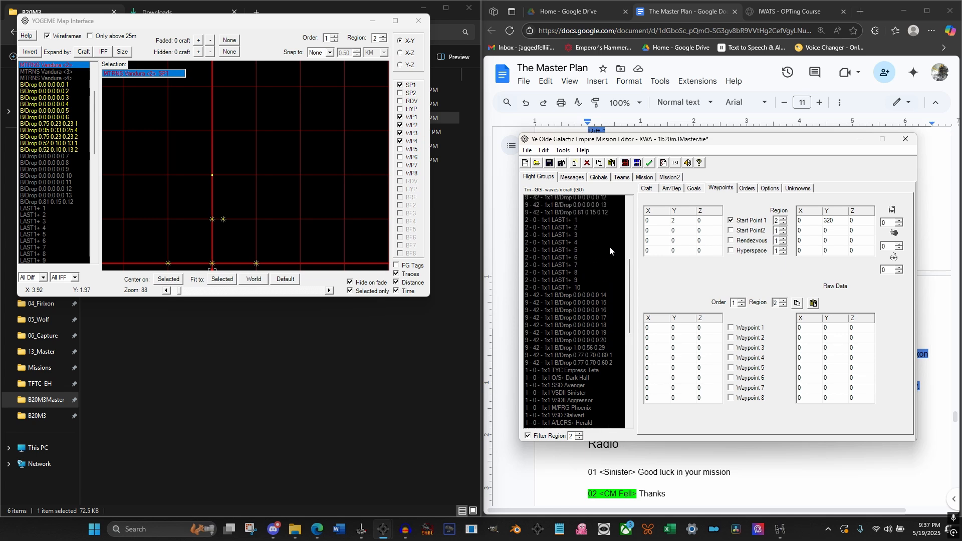
pyautogui.scroll(10, 609, 246)
pyautogui.click(583, 260)
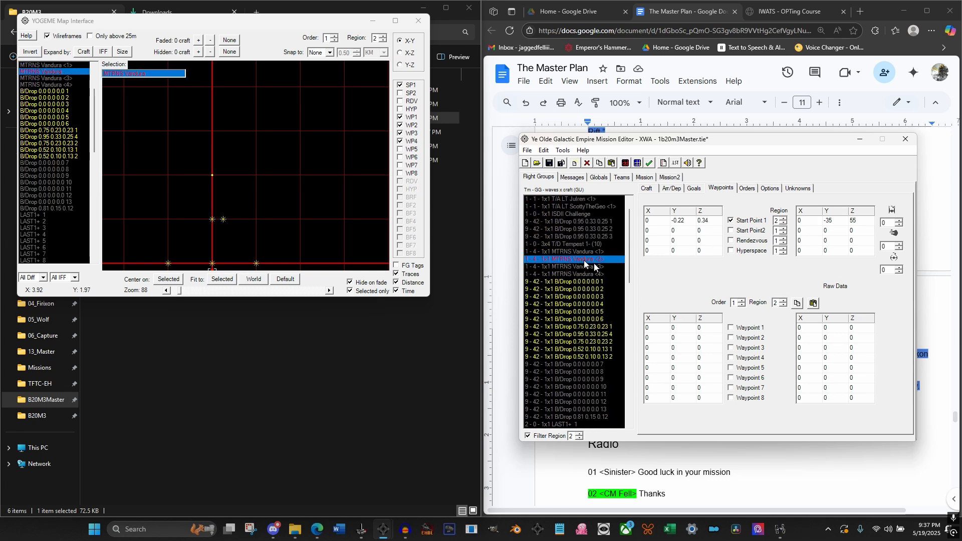
pyautogui.click(748, 188)
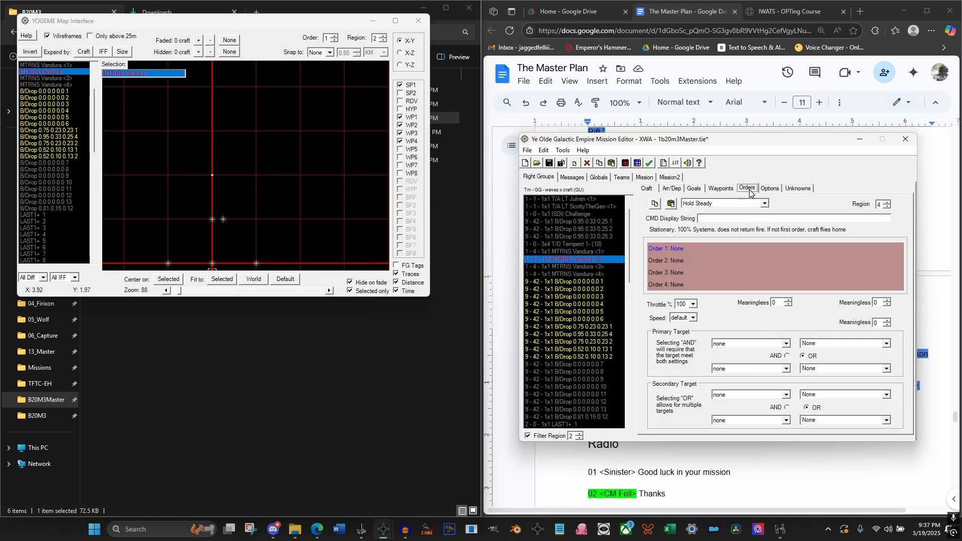
pyautogui.click(887, 207)
pyautogui.click(887, 207)
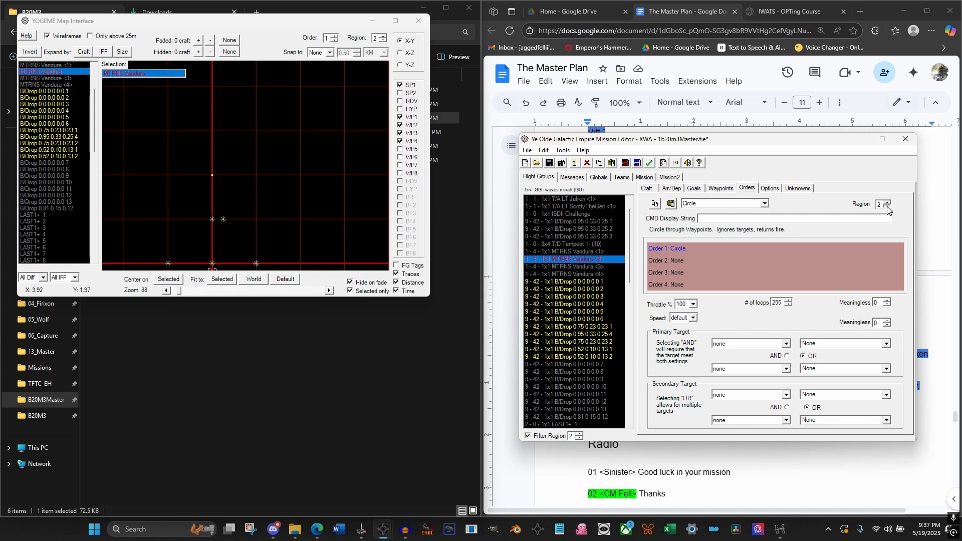
# Copy the order 1 waypoints of MTRNS Vandura <2> from region 3 and paste them into region 2
pyautogui.click(723, 188)
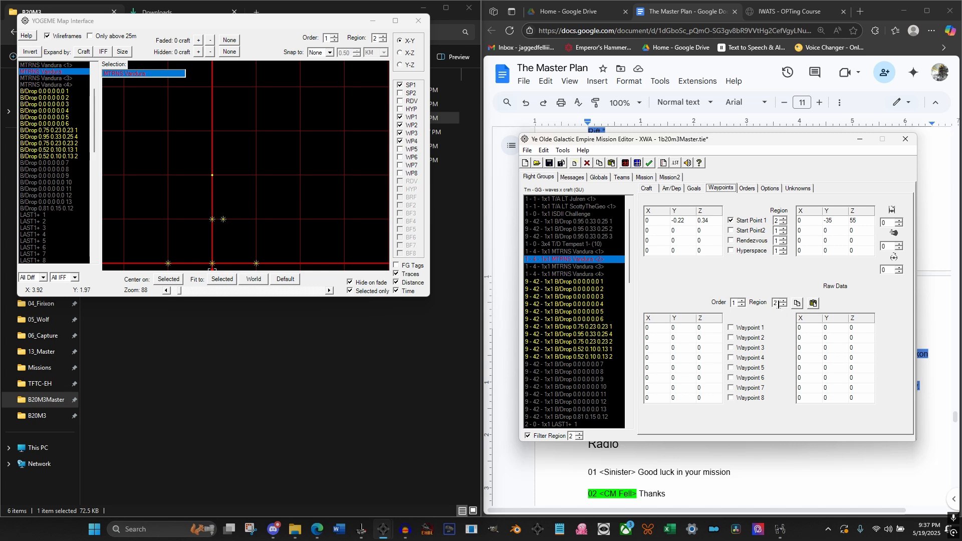
pyautogui.click(782, 304)
pyautogui.click(785, 302)
pyautogui.click(785, 302)
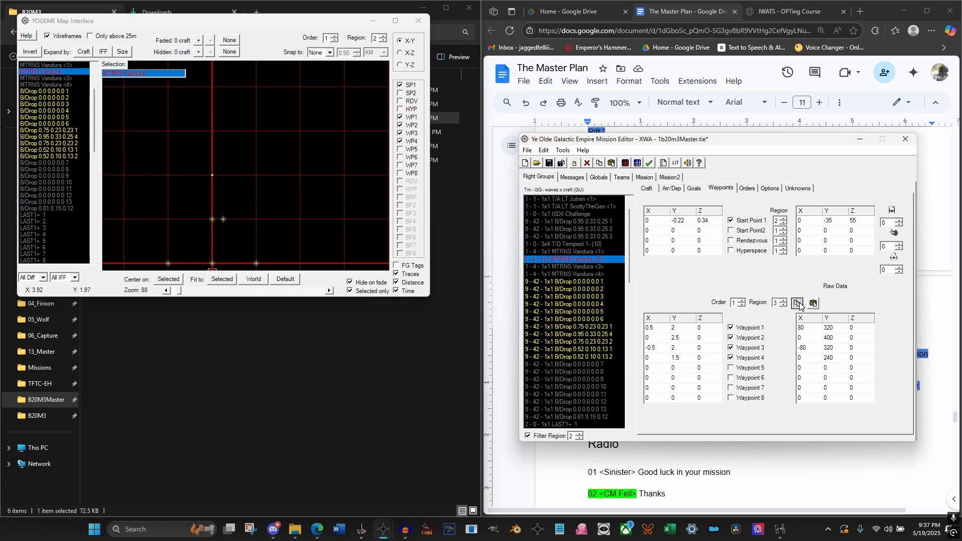
pyautogui.click(797, 303)
pyautogui.click(783, 305)
pyautogui.click(813, 304)
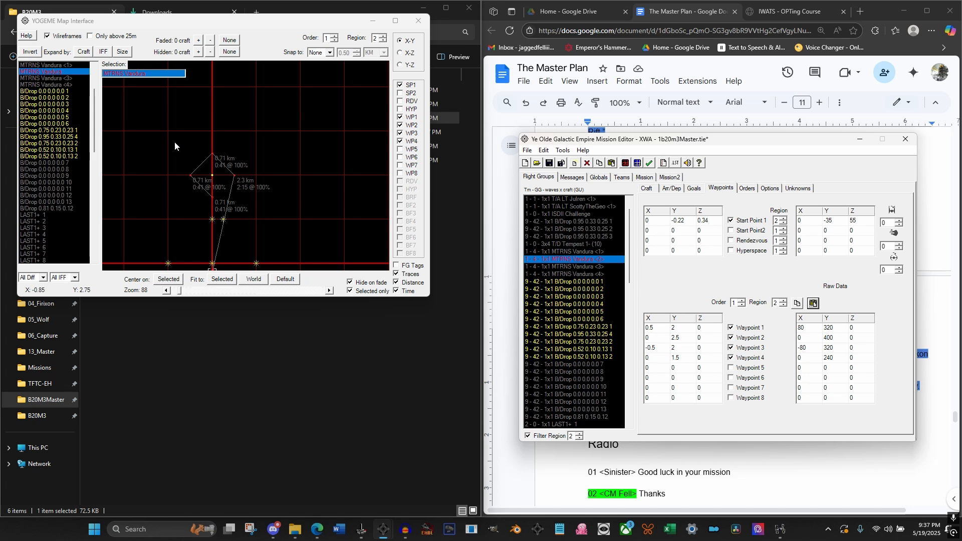
# Move WP1 to WP4 of MTRNS Vandura <2> together with the HYPER To Sector 0907 buoy to about Y 4 km, and save the mission
pyautogui.moveTo(175, 141); pyautogui.dragTo(251, 201)
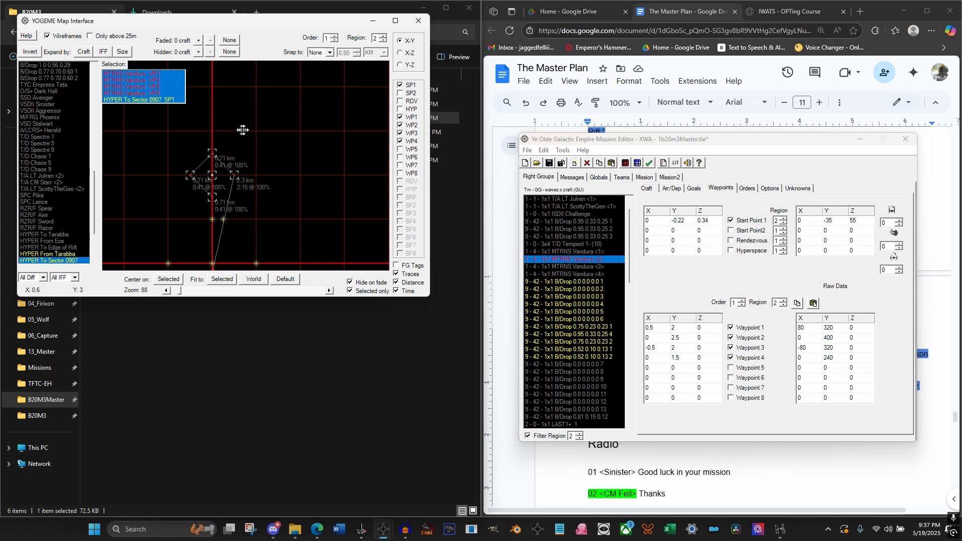
pyautogui.moveTo(242, 130); pyautogui.dragTo(272, 184)
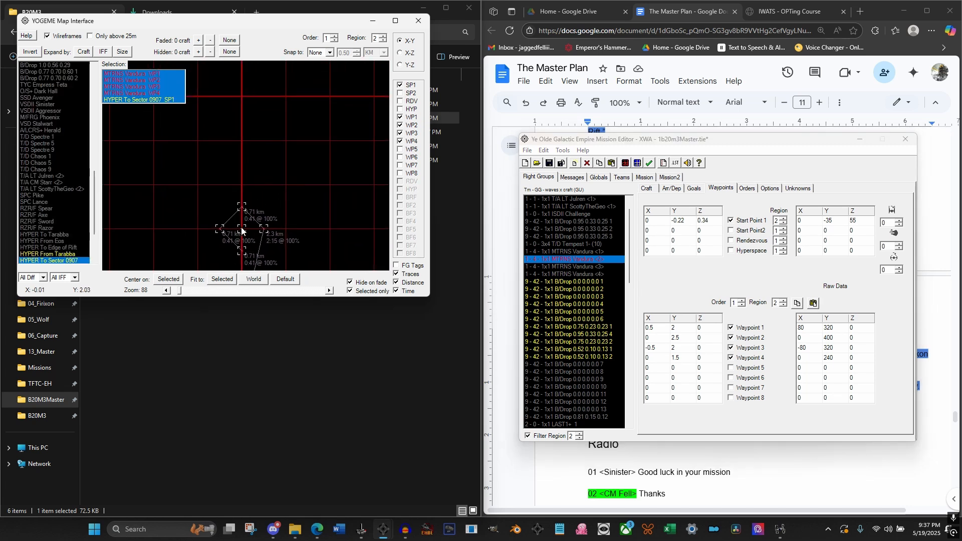
pyautogui.moveTo(241, 230); pyautogui.dragTo(241, 143)
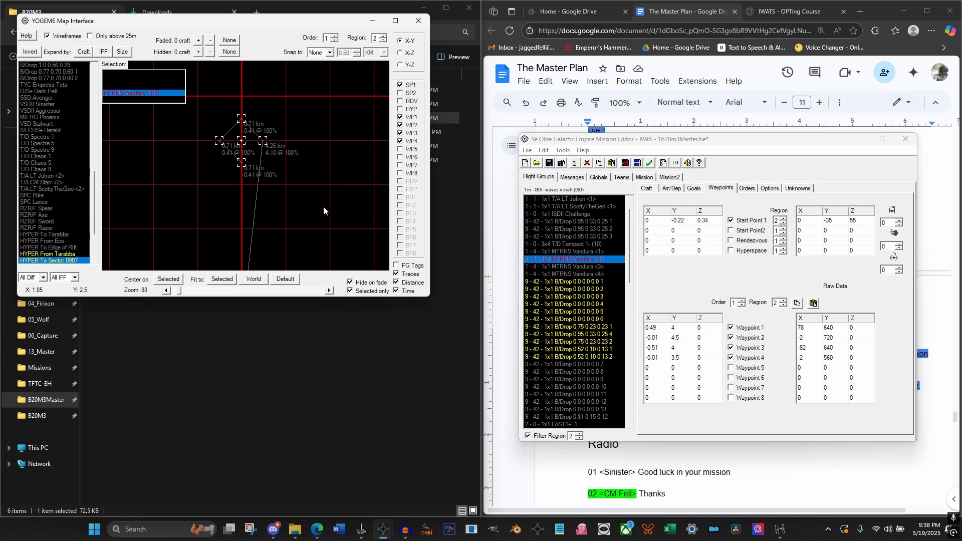
pyautogui.scroll(-3, 323, 206)
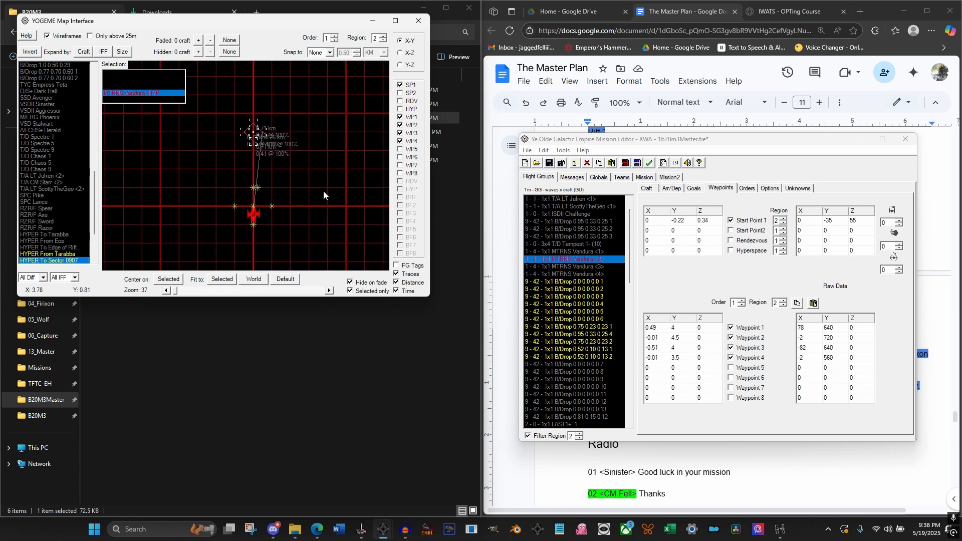
pyautogui.click(323, 191)
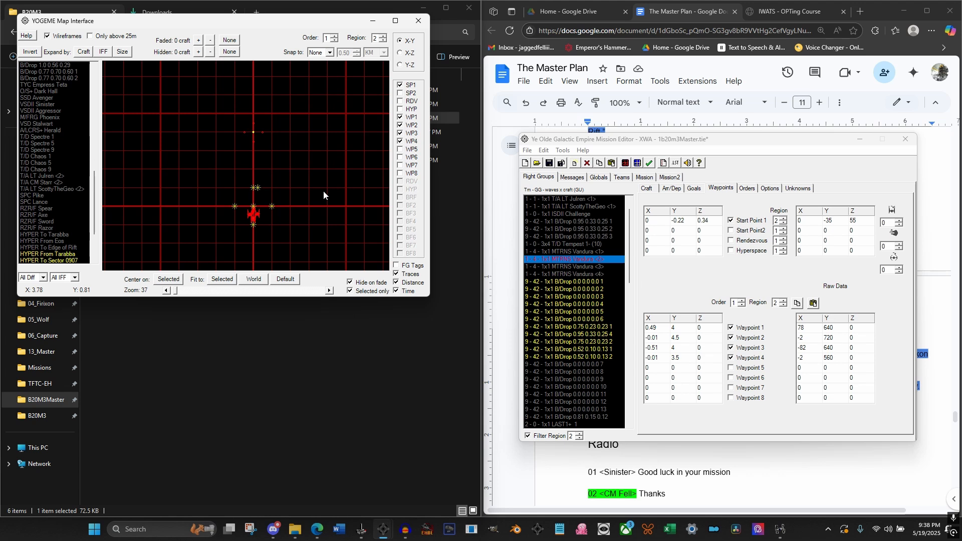
pyautogui.click(549, 163)
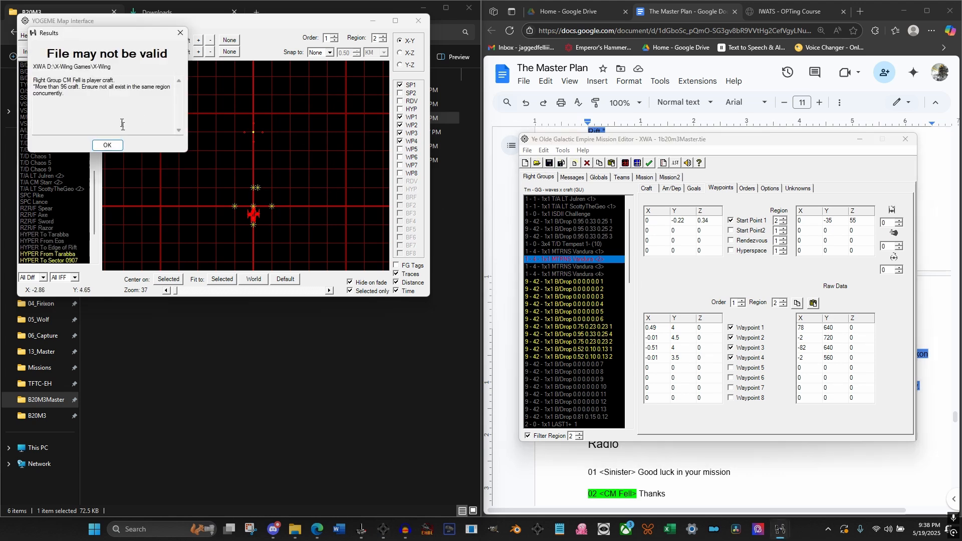
pyautogui.click(106, 145)
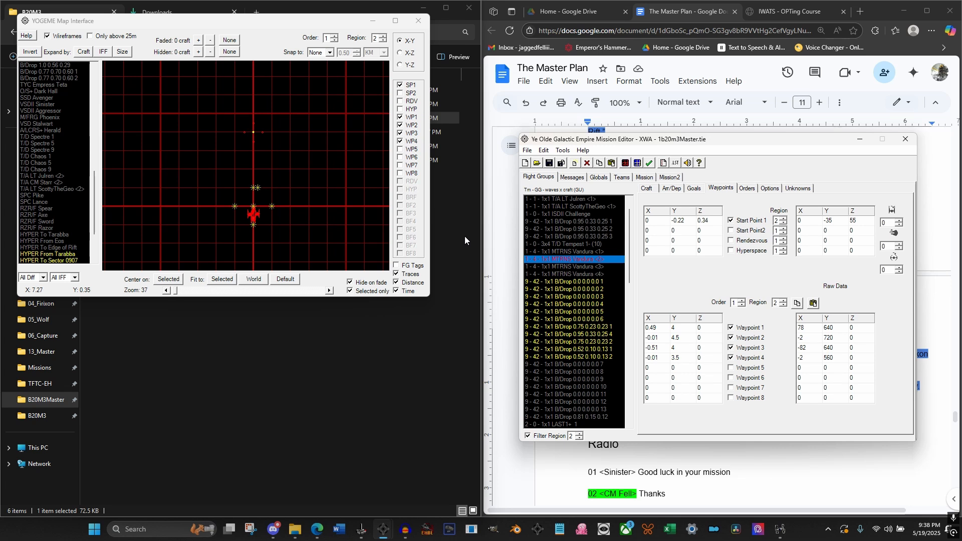
# Filter the flight groups to region 1, display the order 1, region 1 waypoints of MTRNS Vandura <1>, and save the mission again
pyautogui.click(590, 251)
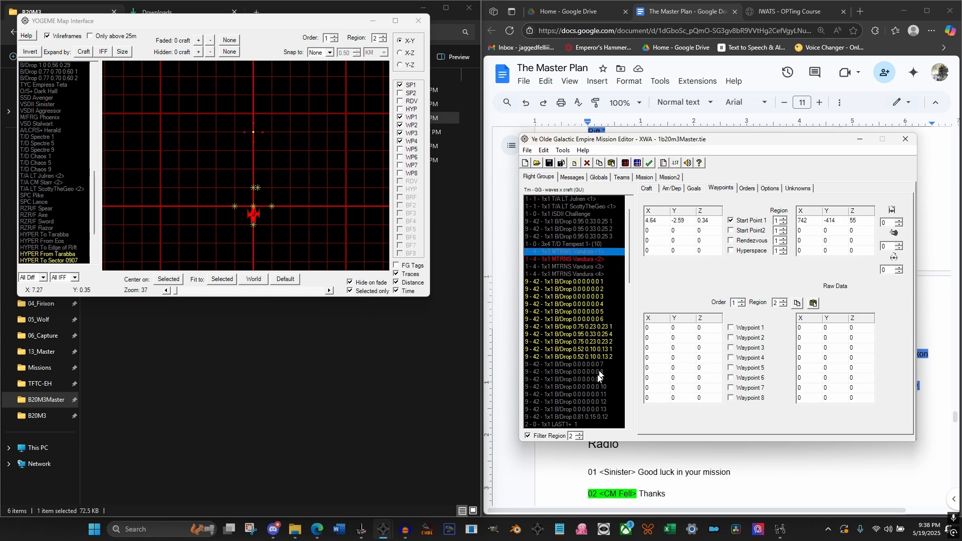
pyautogui.click(579, 438)
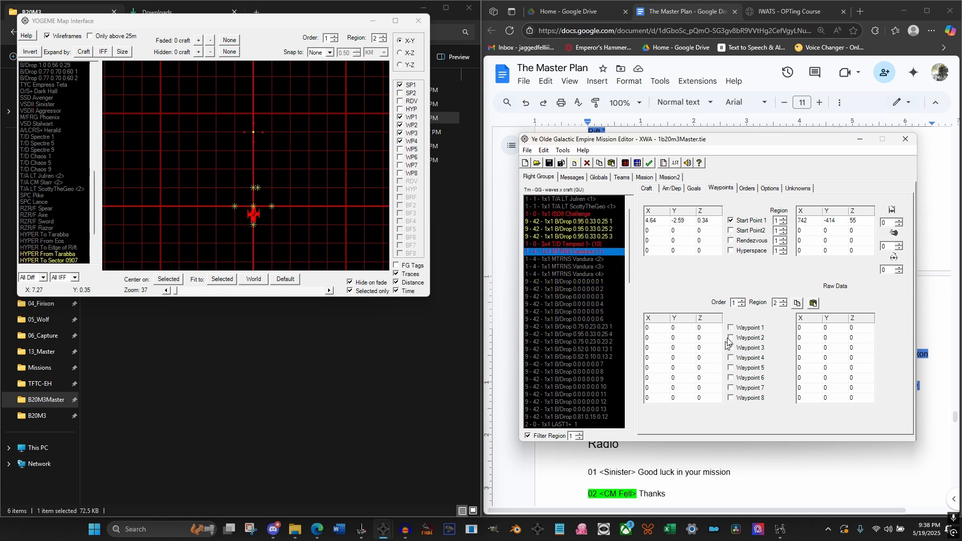
pyautogui.click(784, 305)
pyautogui.click(549, 163)
pyautogui.click(125, 158)
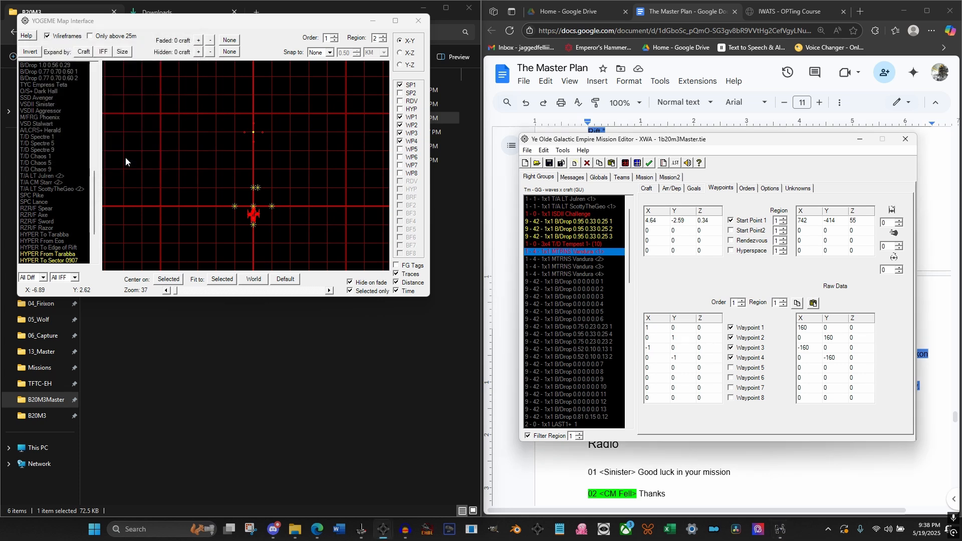